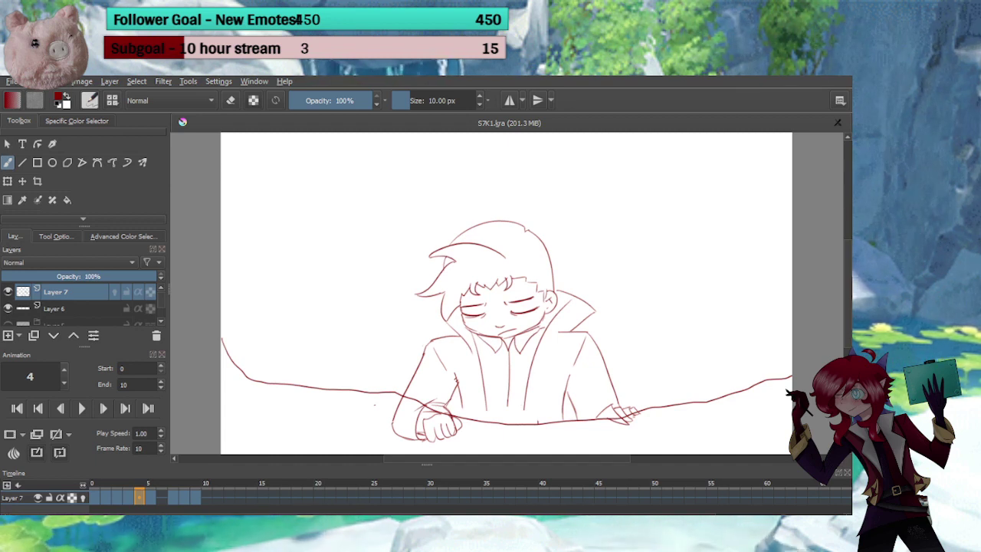
Play back the animation and review the Layer 7 drawings on frames 1 to 3
left_click(81, 409)
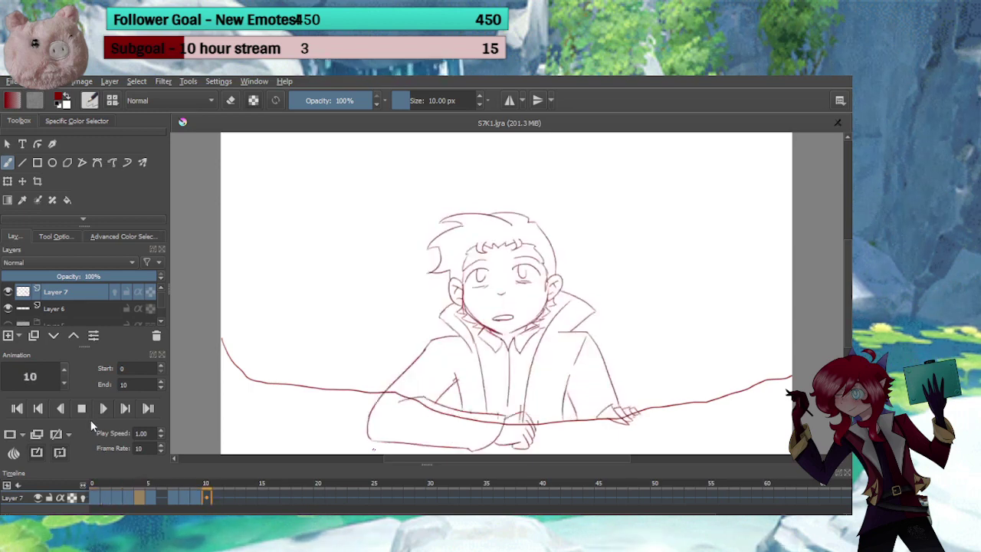
left_click(88, 413)
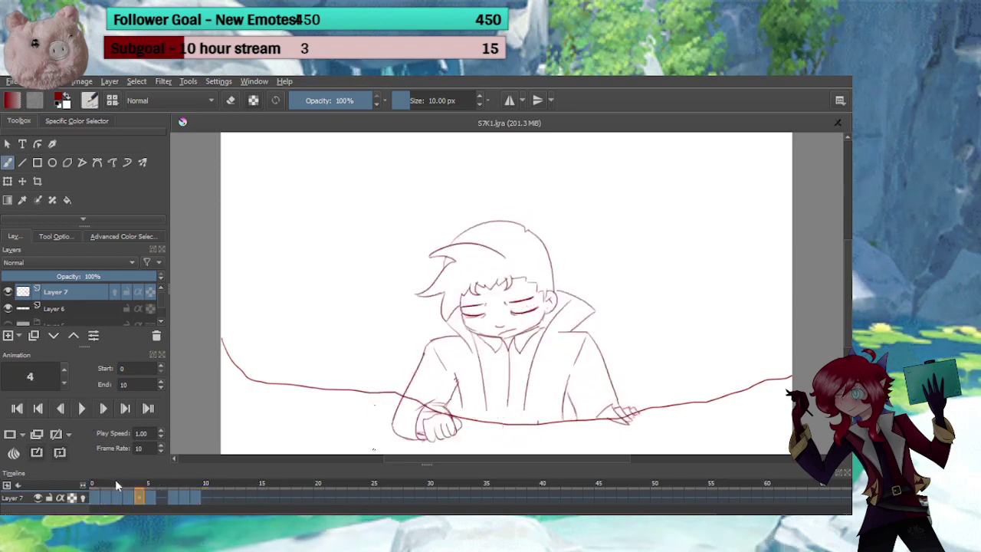
left_click(116, 498)
left_click(106, 498)
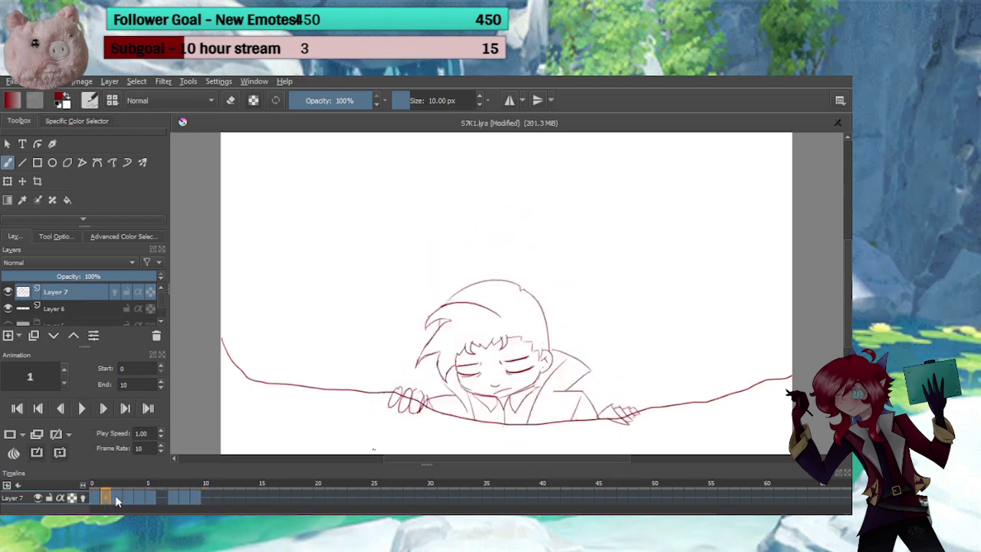
left_click(117, 498)
left_click(131, 496)
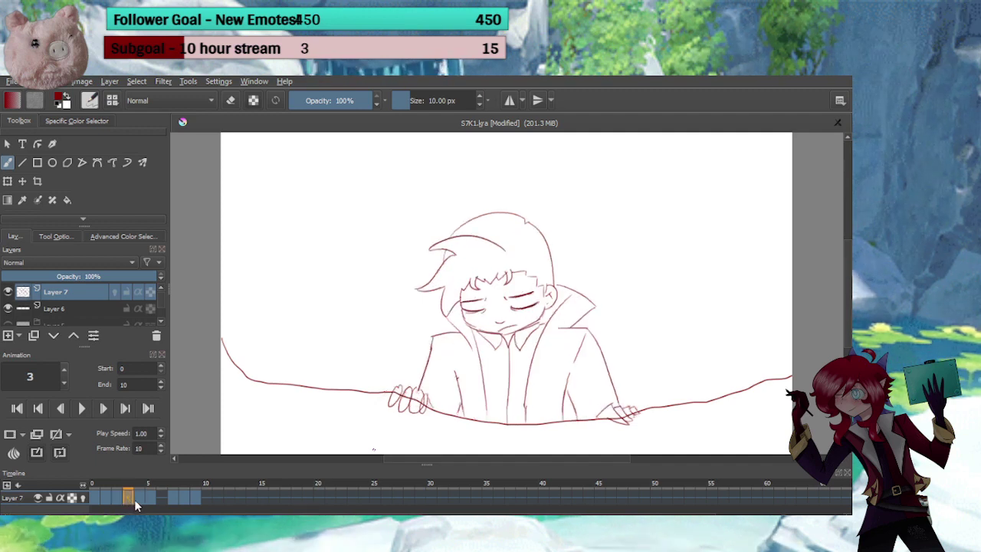
Move all Layer 7 keyframes from frame 5 onward nine frames later, so the group starts at frame 14
left_click(136, 499)
left_click_drag(218, 498, 255, 499)
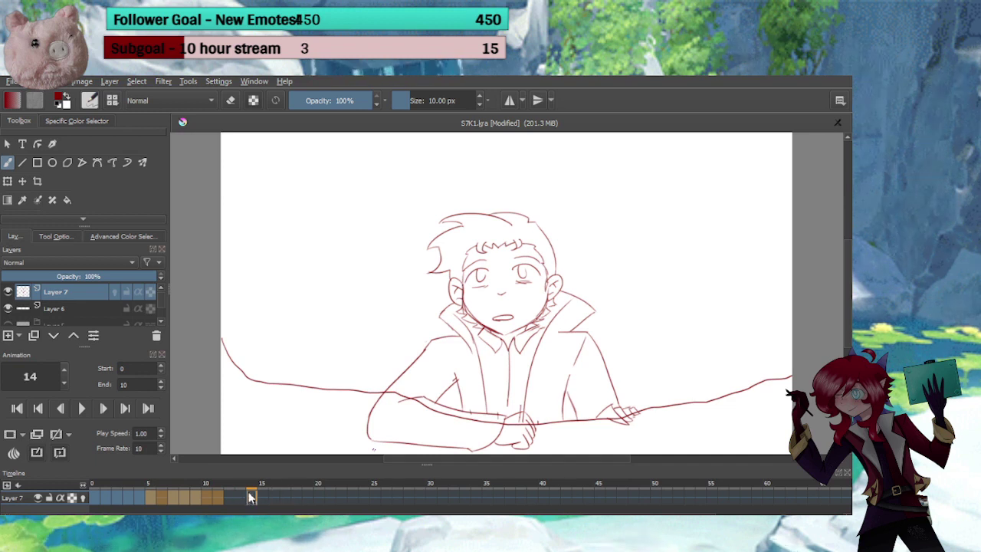
left_click(129, 497)
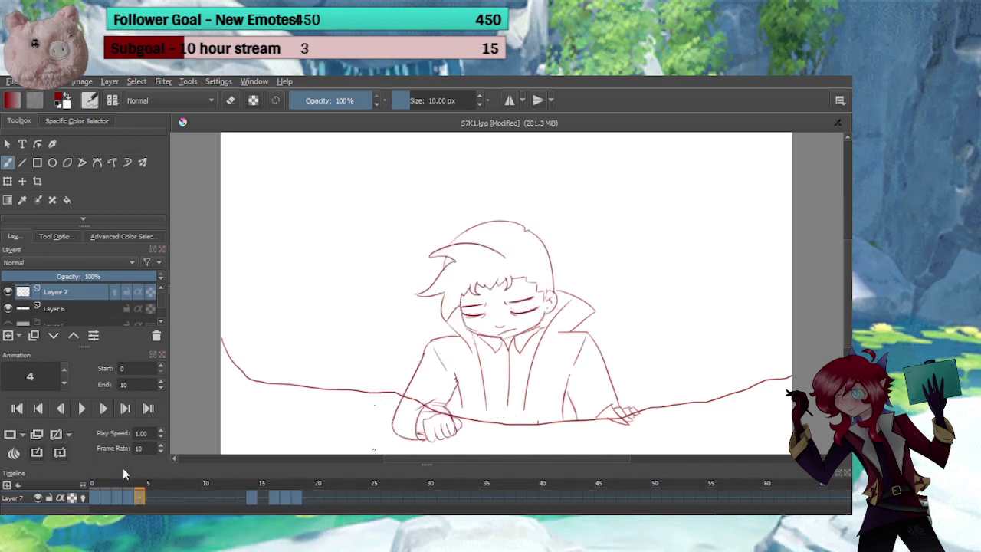
Shift the keyframes on frames 3 and 4 to frames 4 and 5, and move the resting-arm drawing on to frame 6
left_click(118, 497)
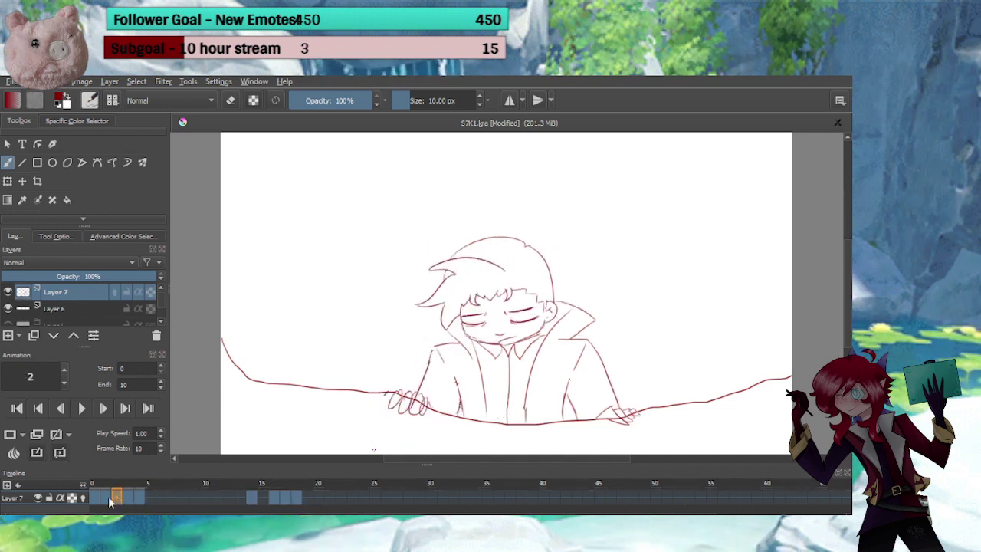
left_click(108, 498)
left_click(118, 498)
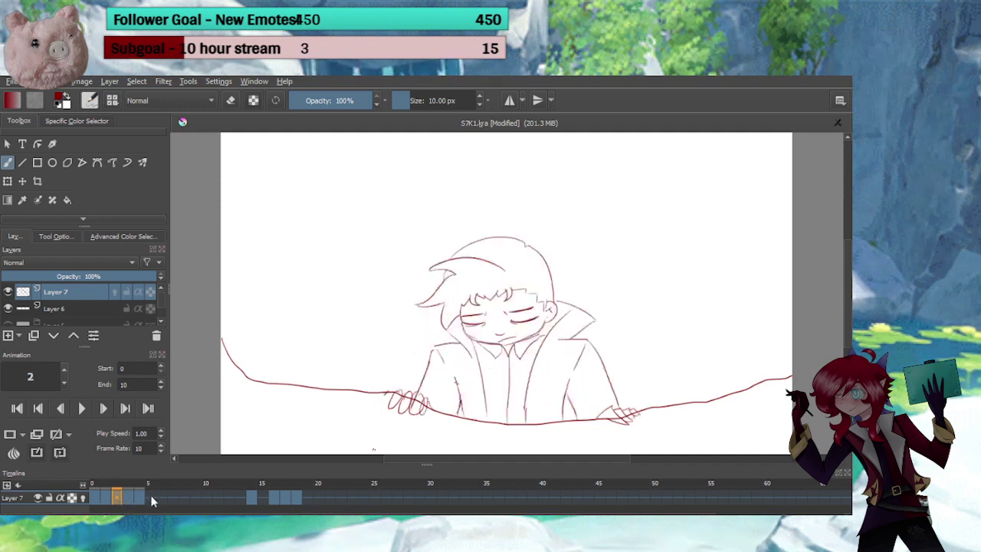
mouse_move(151, 498)
left_mouse_down()
mouse_move(117, 498)
mouse_move(177, 499)
mouse_move(142, 498)
left_mouse_up()
left_click(174, 497)
left_click(151, 499)
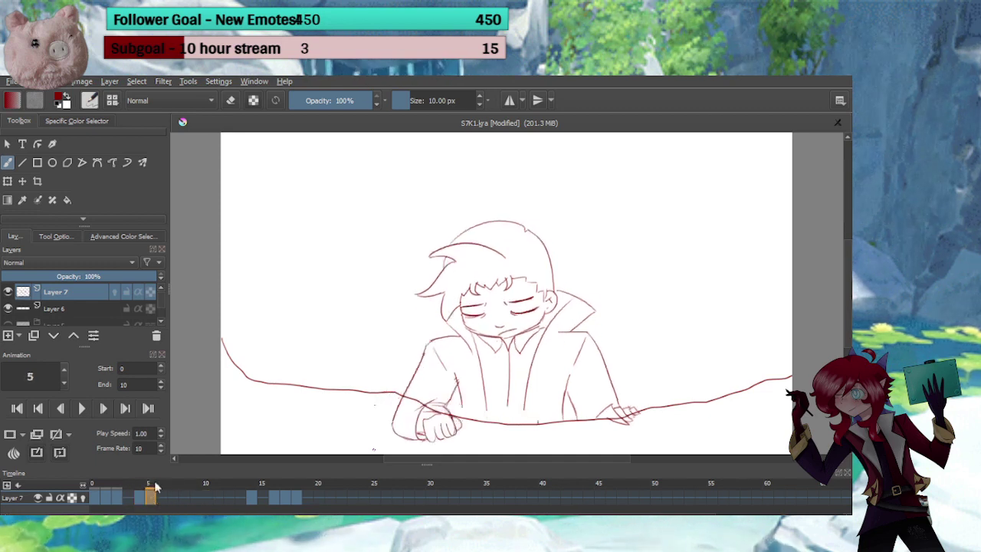
Place a copy of the frame 4 drawing on the empty frame 3 of Layer 7
left_click(126, 499)
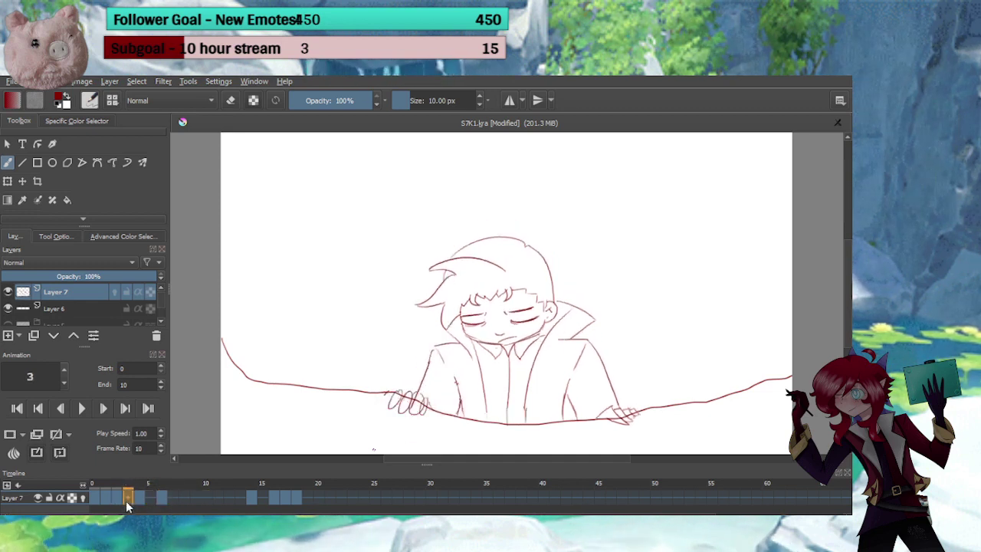
left_click(138, 500)
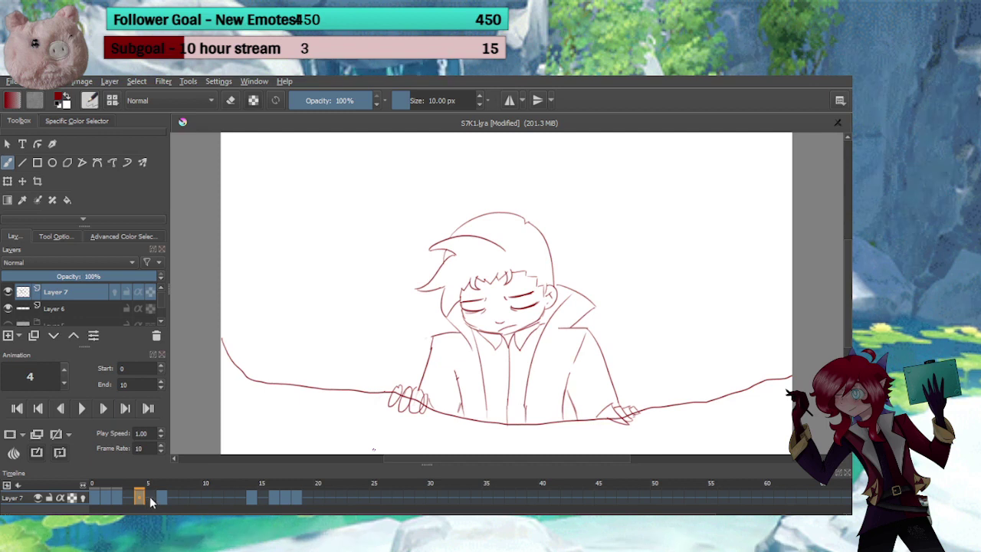
left_click(149, 496)
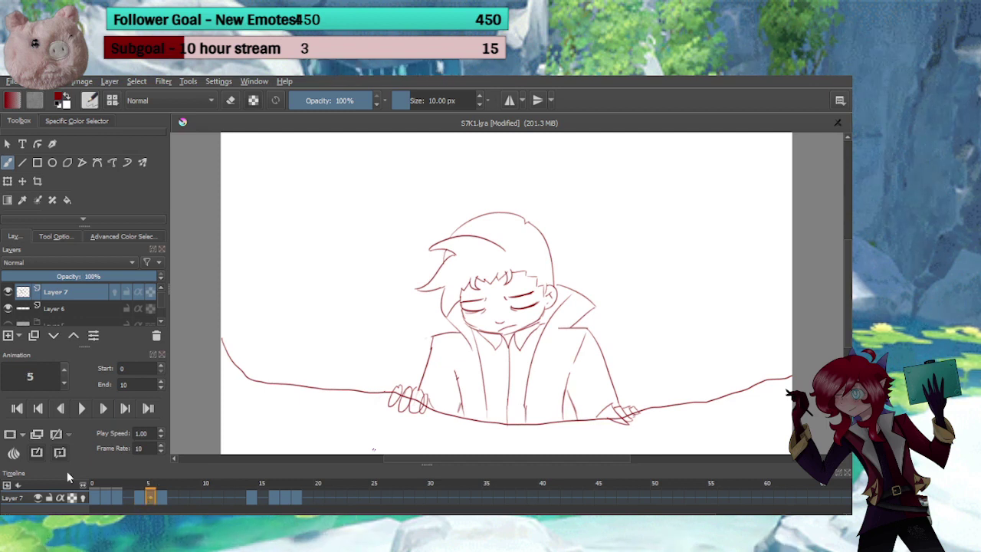
left_click(139, 498)
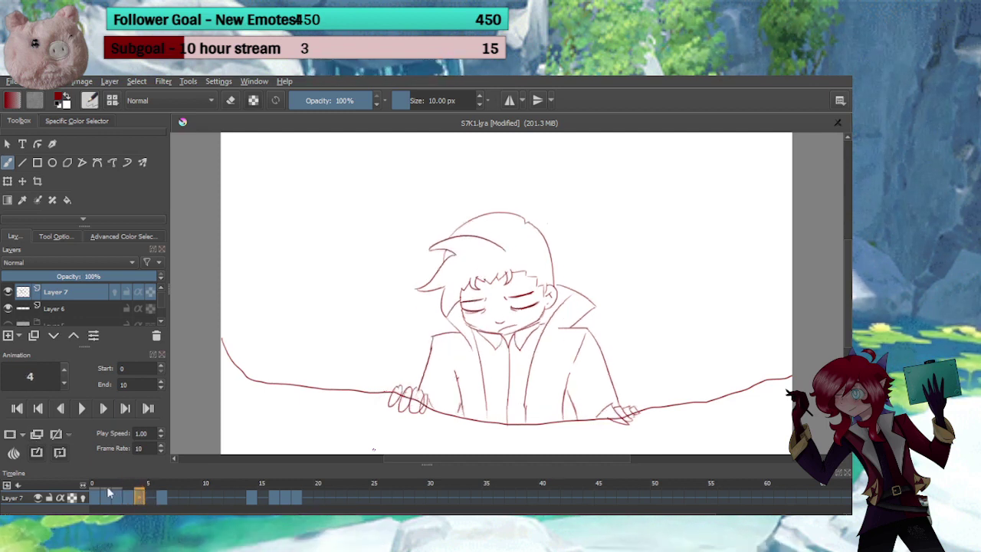
left_click(128, 497)
Transform the frame 3 drawing, squashing it vertically so the head sits slightly lower than on frame 4
left_click(7, 181)
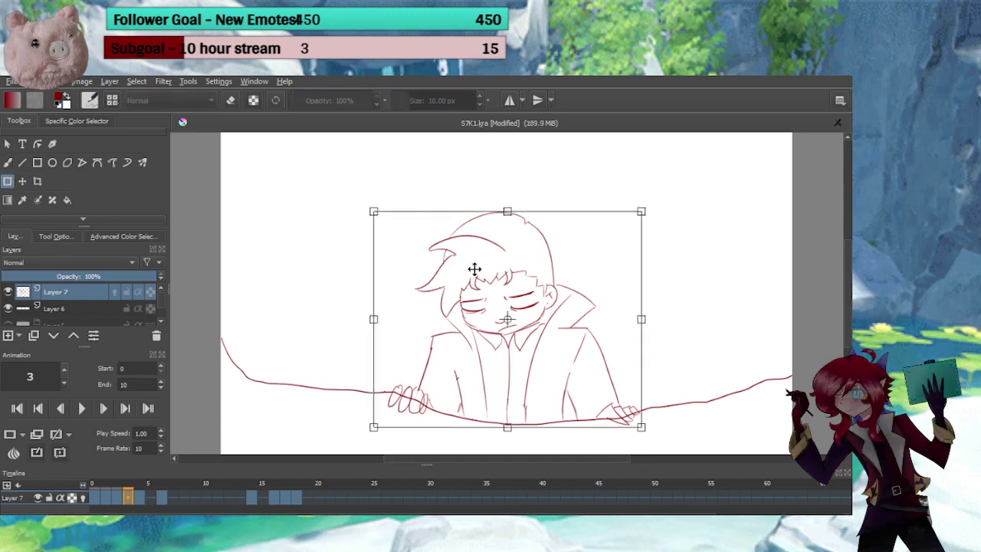
left_click_drag(506, 212, 506, 235)
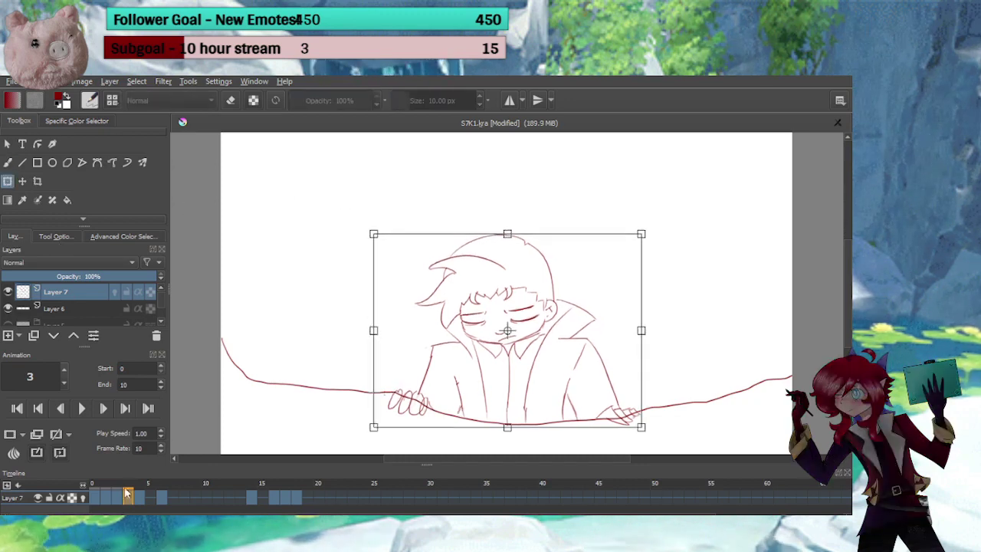
key("Return")
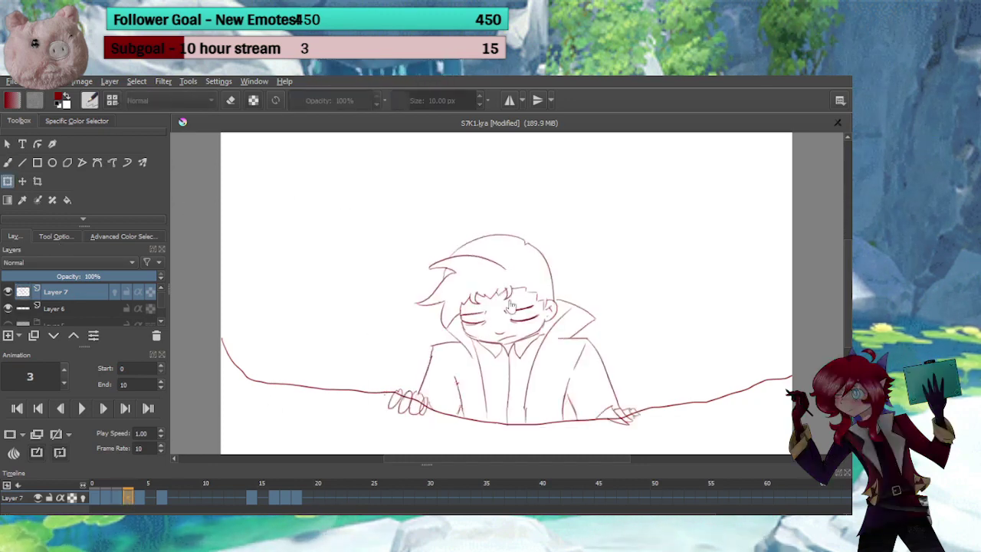
left_click(511, 307)
left_click_drag(508, 235, 507, 224)
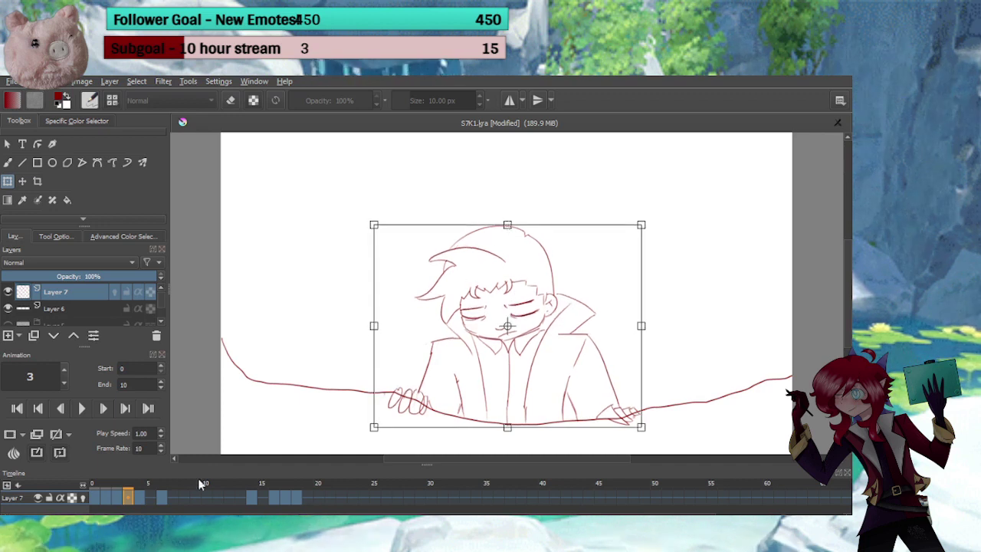
Play back the animation and compare the poses on frames 3 to 6
left_click(140, 503)
left_click(159, 499)
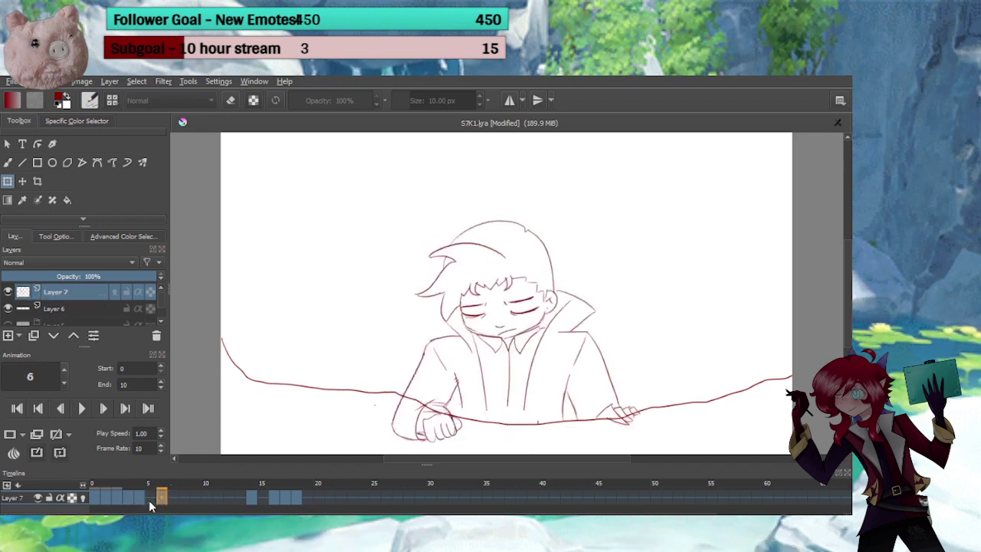
left_click(82, 408)
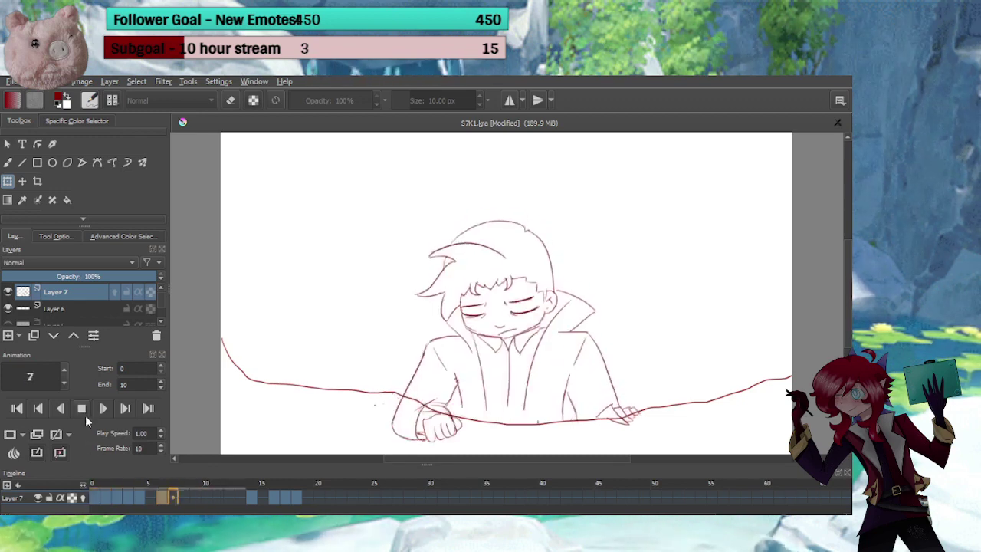
left_click(85, 412)
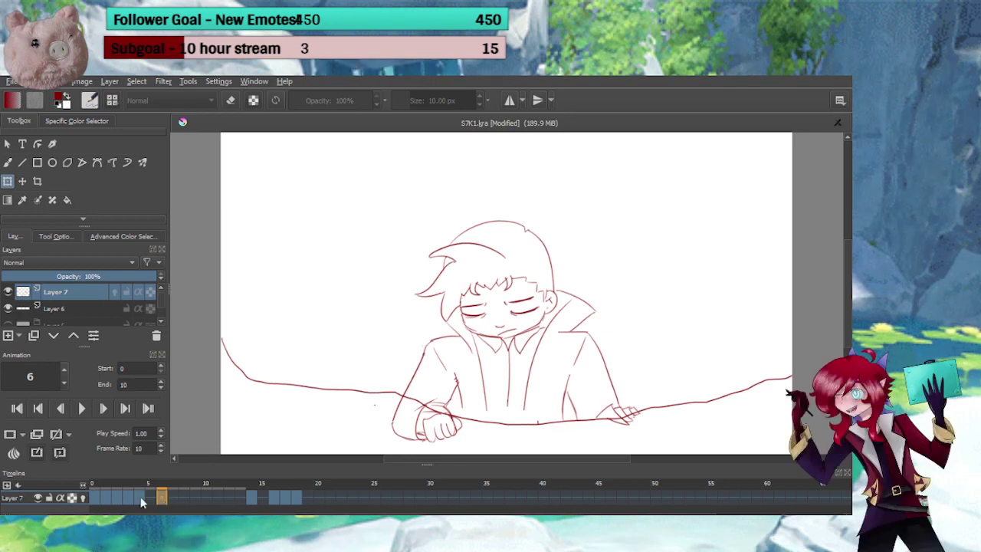
left_click(140, 498)
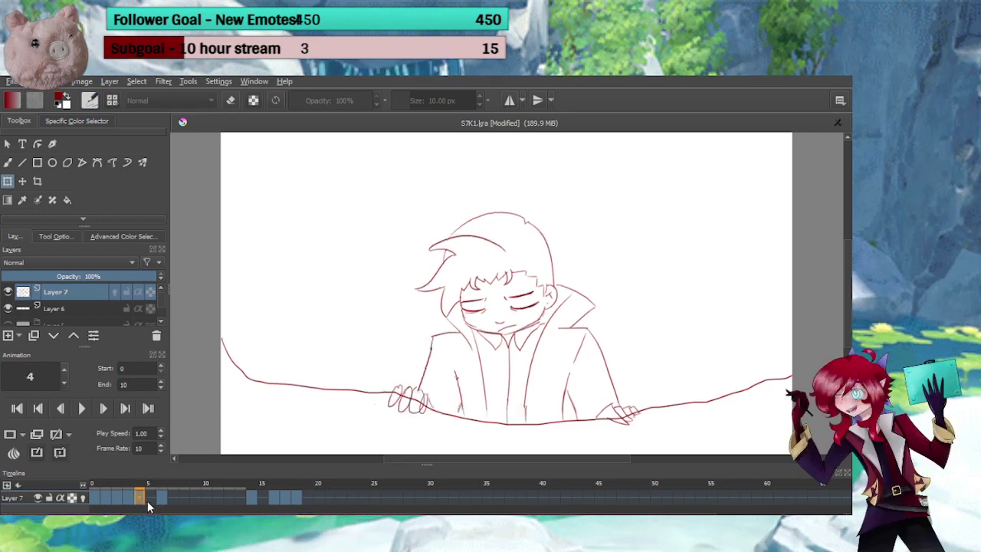
left_click(130, 498)
left_click(138, 499)
left_click(148, 500)
left_click(162, 499)
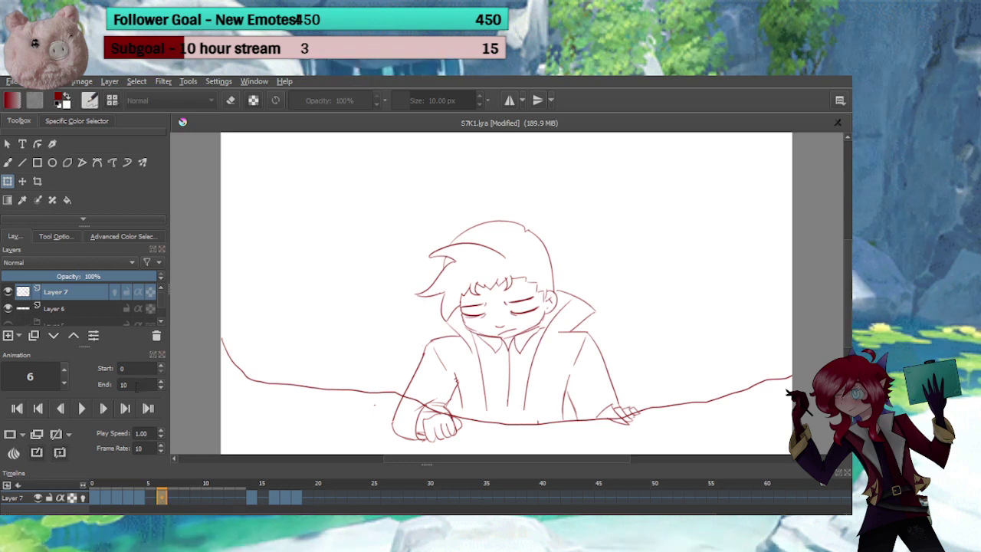
Turn on onion skins for Layer 7 and go to frame 4 with the brush ready
left_click(83, 498)
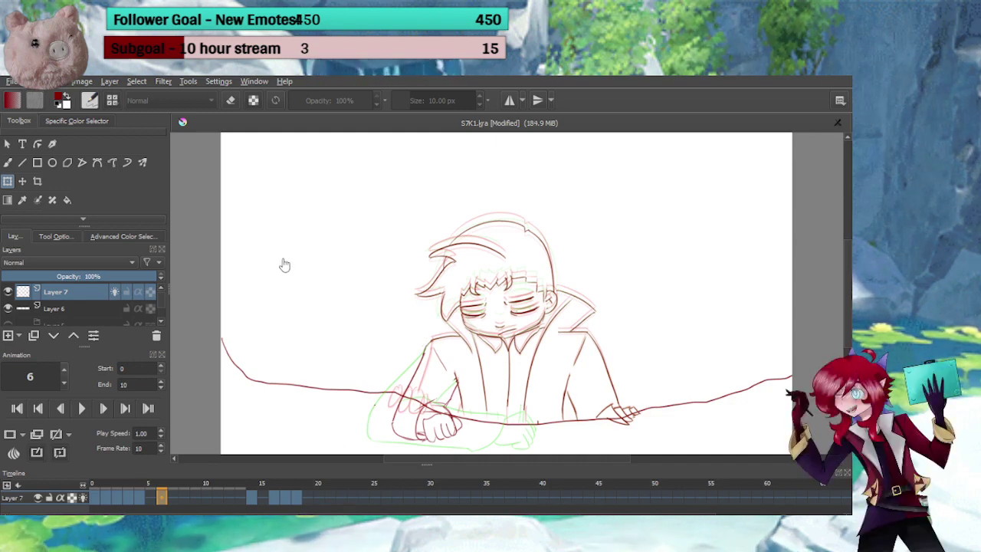
key("b")
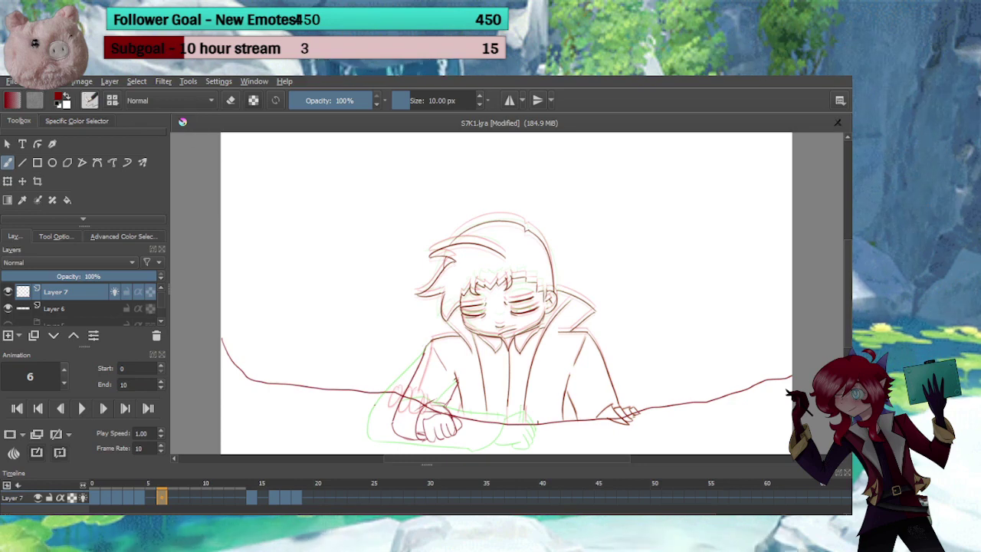
mouse_move(139, 505)
left_mouse_down()
mouse_move(130, 501)
mouse_move(141, 502)
left_mouse_up()
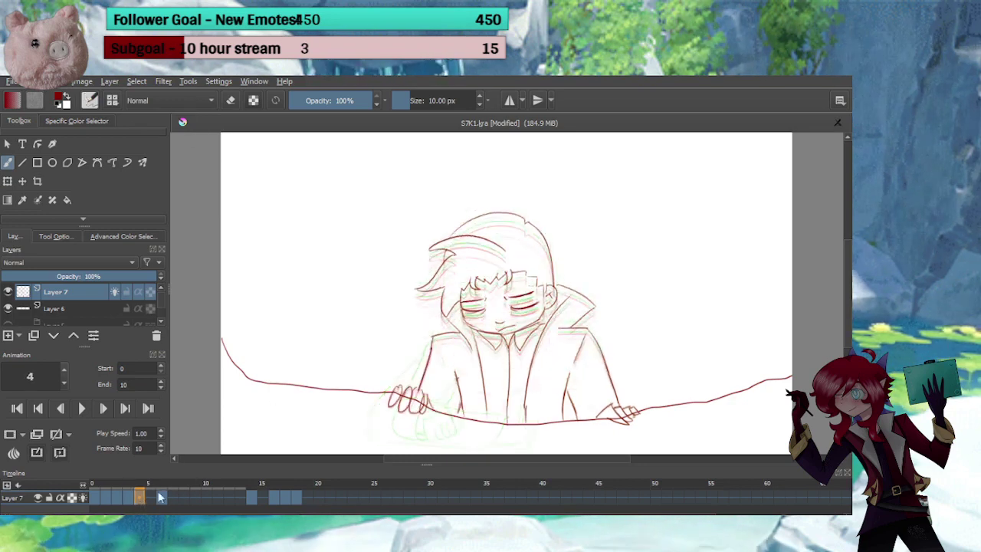
Sketch a closed fist with finger lines below the table edge on frame 4, guided by the green onion skin
mouse_move(436, 401)
left_mouse_down()
mouse_move(437, 259)
mouse_move(441, 311)
mouse_move(420, 301)
mouse_move(525, 301)
mouse_move(525, 371)
left_mouse_up()
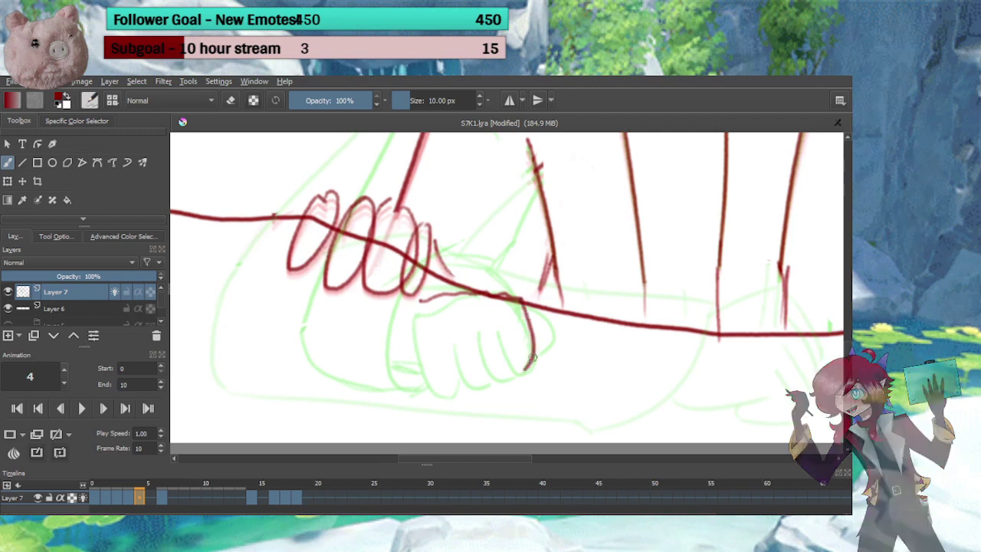
left_click_drag(420, 304, 455, 391)
mouse_move(506, 323)
left_mouse_down()
mouse_move(526, 372)
mouse_move(481, 368)
mouse_move(501, 379)
left_mouse_up()
mouse_move(450, 333)
left_mouse_down()
mouse_move(460, 378)
mouse_move(471, 358)
mouse_move(476, 370)
mouse_move(444, 357)
mouse_move(420, 382)
mouse_move(453, 392)
left_mouse_up()
key("e")
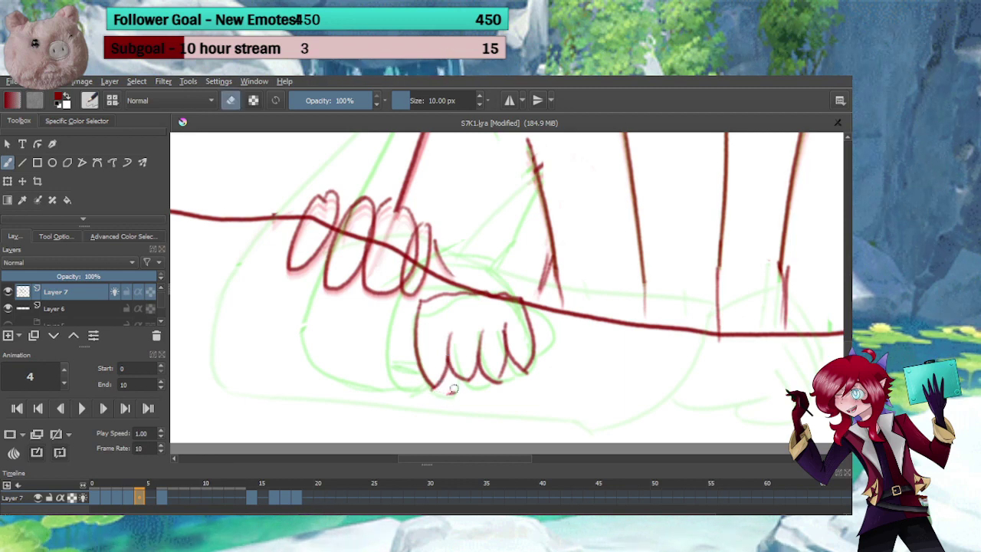
key("e")
mouse_move(524, 302)
left_mouse_down()
mouse_move(560, 343)
mouse_move(540, 336)
mouse_move(538, 370)
left_mouse_up()
mouse_move(512, 327)
left_mouse_down()
mouse_move(470, 303)
mouse_move(402, 329)
mouse_move(395, 389)
left_mouse_up()
left_click_drag(412, 346, 393, 399)
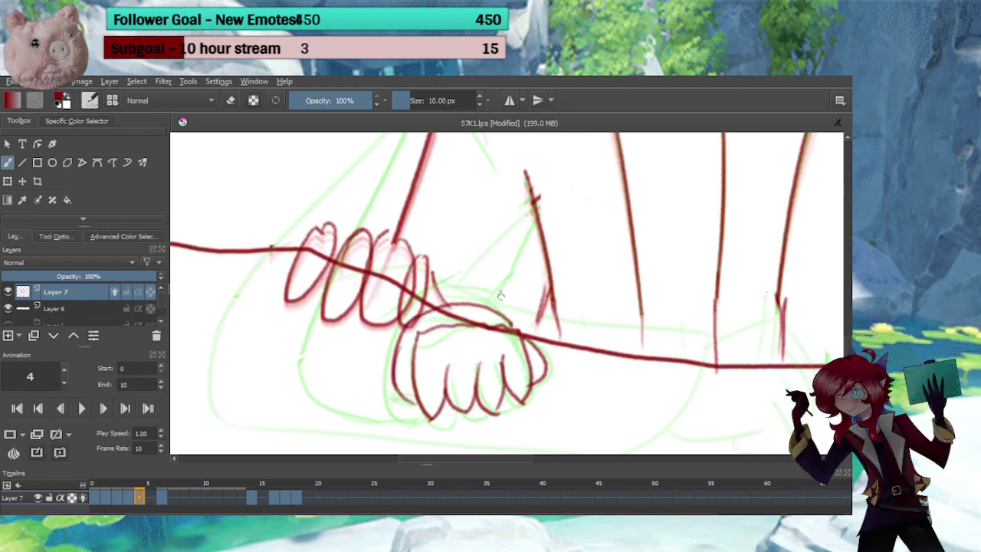
Draw the sleeve lines around the new fist on frame 4, redoing the inner edge and erasing the old fold beside it
left_click_drag(498, 291, 508, 330)
mouse_move(406, 230)
left_mouse_down()
mouse_move(371, 338)
mouse_move(366, 331)
mouse_move(367, 377)
mouse_move(362, 361)
mouse_move(420, 405)
left_mouse_up()
left_click_drag(547, 255, 504, 320)
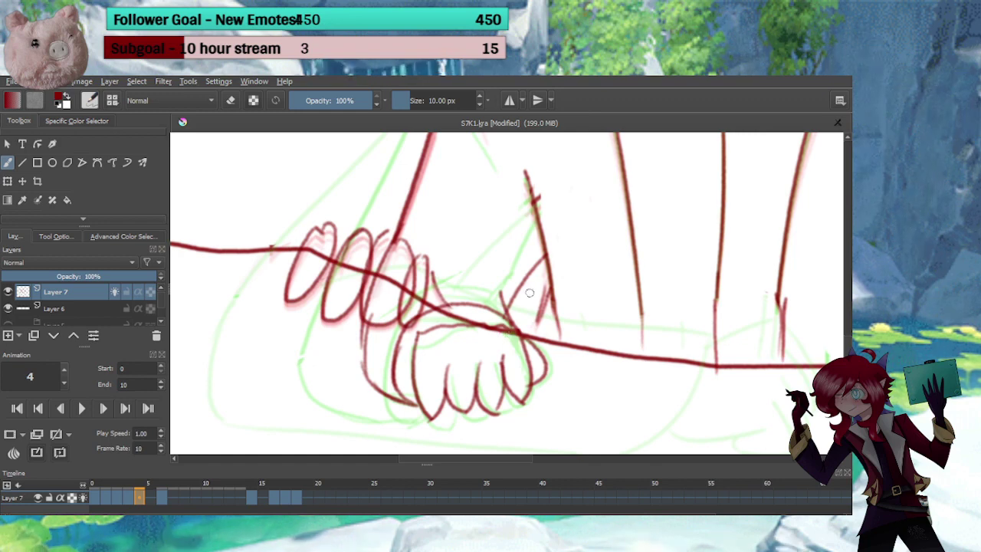
key("ctrl+z")
left_click_drag(544, 246, 511, 322)
key("e")
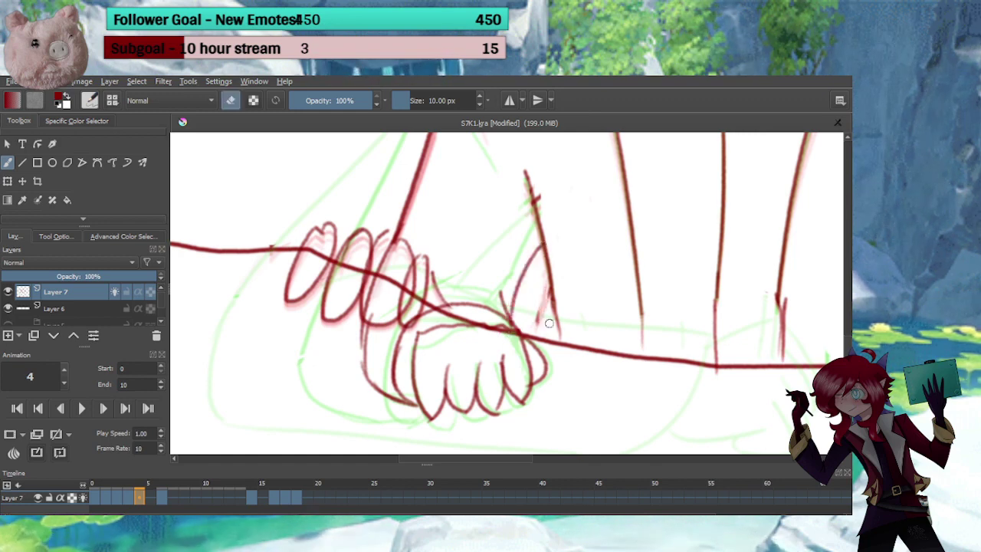
key("e")
Erase the old gripping fingers on frame 4 and touch up the outer sleeve line beside the fist
key("e")
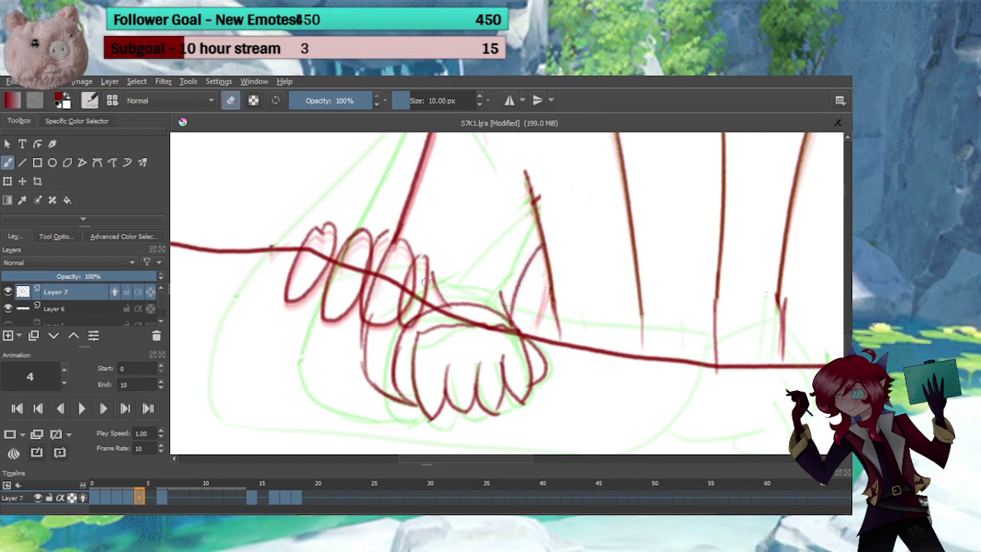
mouse_move(426, 259)
left_mouse_down()
mouse_move(399, 313)
mouse_move(458, 290)
mouse_move(432, 289)
mouse_move(385, 328)
left_mouse_up()
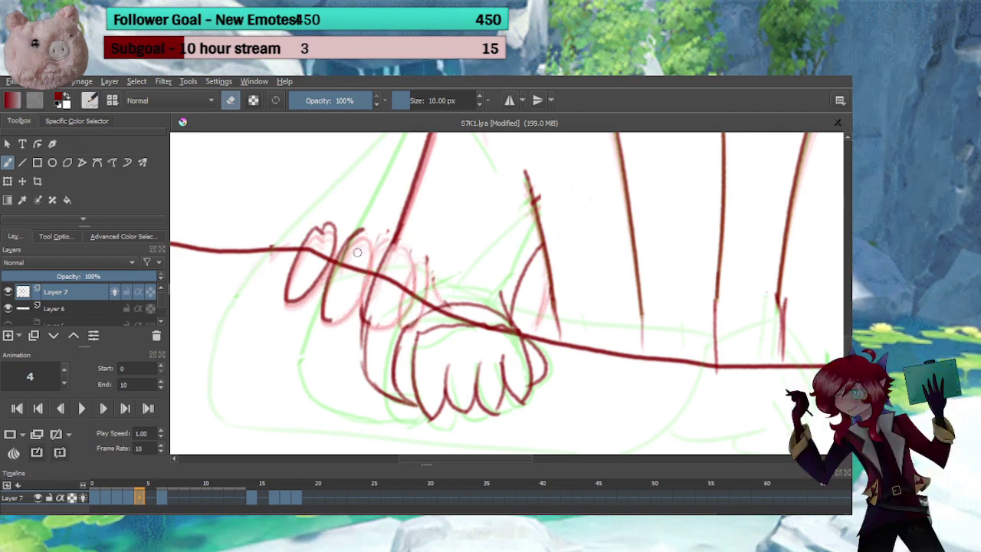
mouse_move(357, 230)
left_mouse_down()
mouse_move(312, 331)
mouse_move(331, 227)
mouse_move(315, 258)
mouse_move(330, 211)
mouse_move(320, 205)
mouse_move(313, 239)
left_mouse_up()
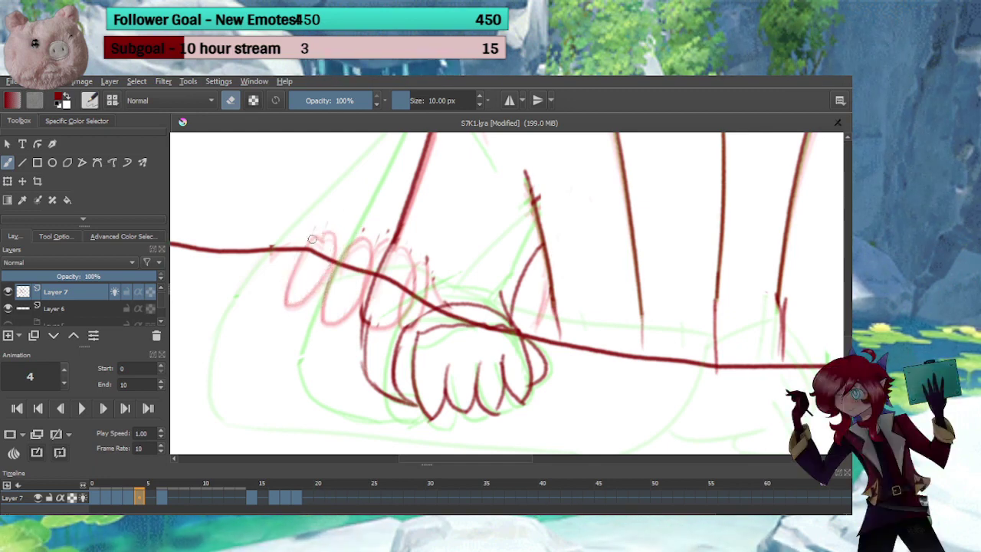
key("e")
left_click_drag(377, 305, 351, 393)
Check the redrawn arm on frame 4 against the following frames 5 and 6
left_click(151, 502)
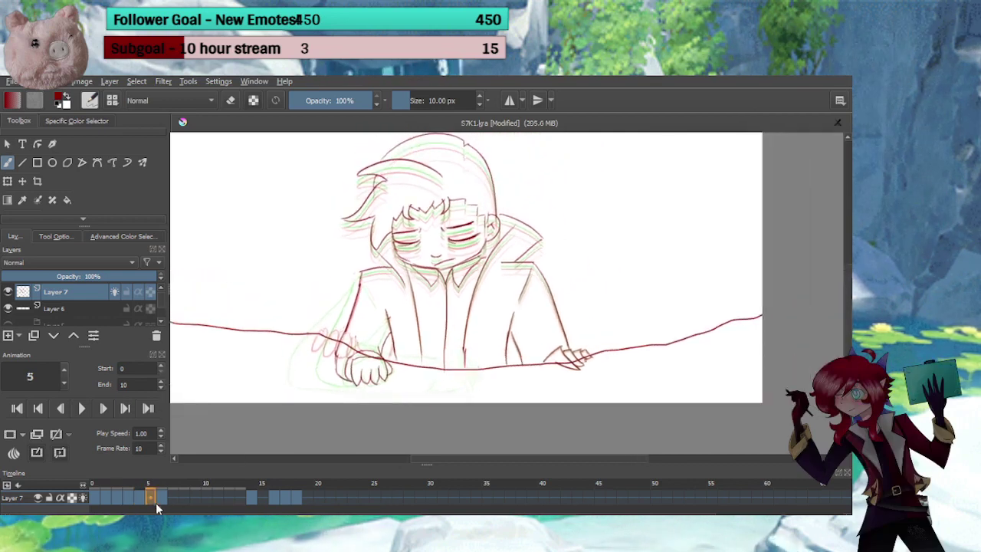
key("Right")
left_click(134, 498)
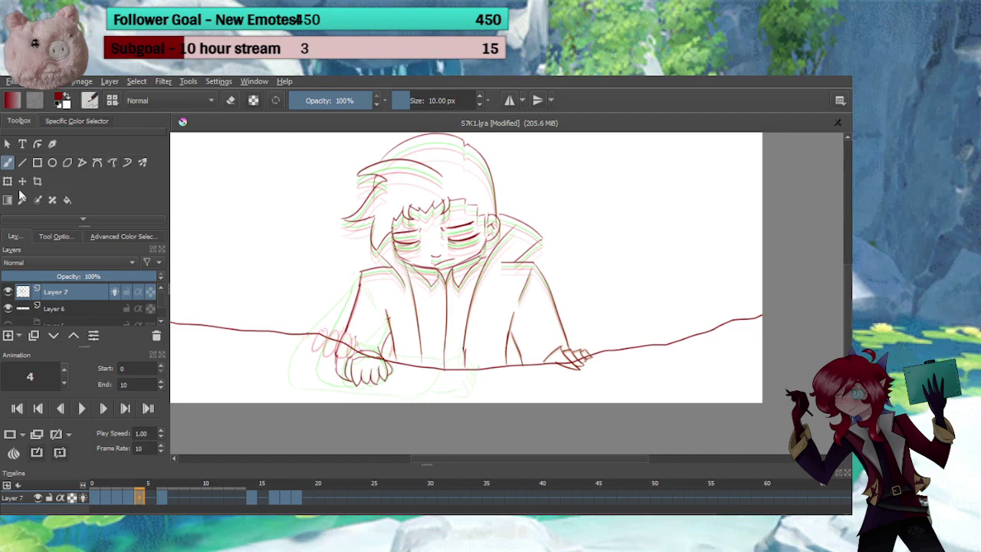
Select the bent arm and fist on frame 4, then enlarge, tilt and shift them outward with the Transform tool
scroll(39, 220, "down", 2)
left_click(52, 211)
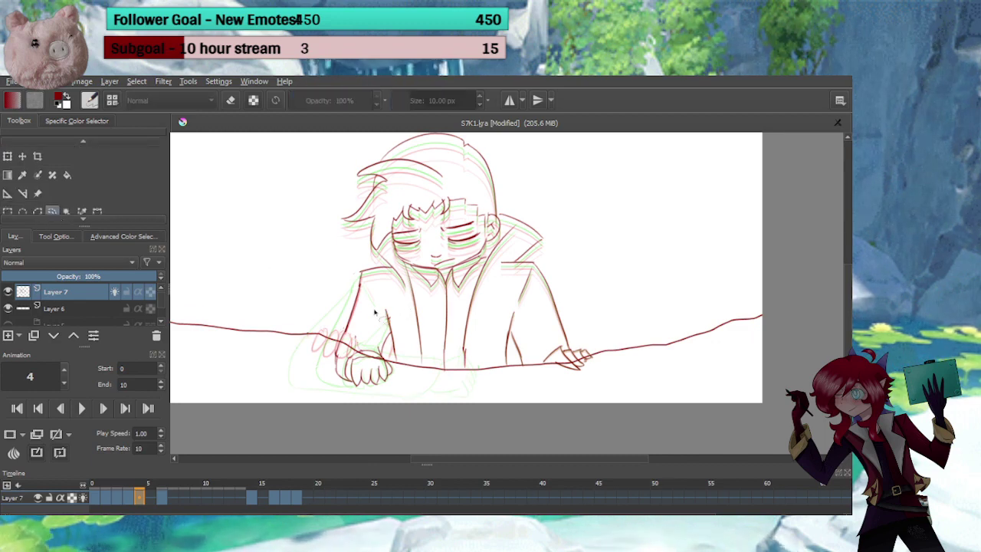
scroll(360, 309, "up", 4)
mouse_move(418, 200)
left_mouse_down()
mouse_move(357, 298)
mouse_move(400, 448)
mouse_move(497, 394)
mouse_move(487, 337)
mouse_move(417, 200)
left_mouse_up()
left_click(7, 156)
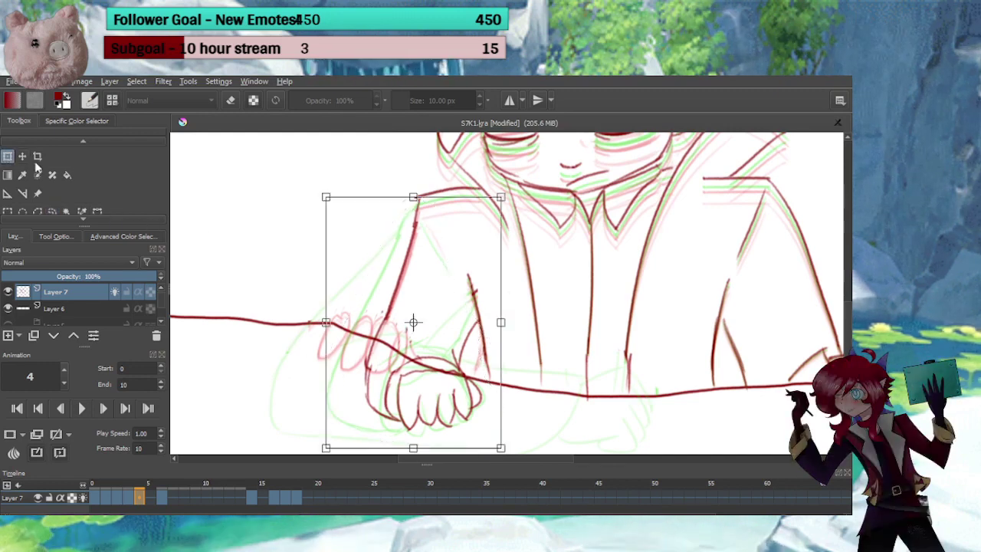
mouse_move(327, 449)
left_mouse_down()
mouse_move(299, 474)
mouse_move(297, 466)
left_mouse_up()
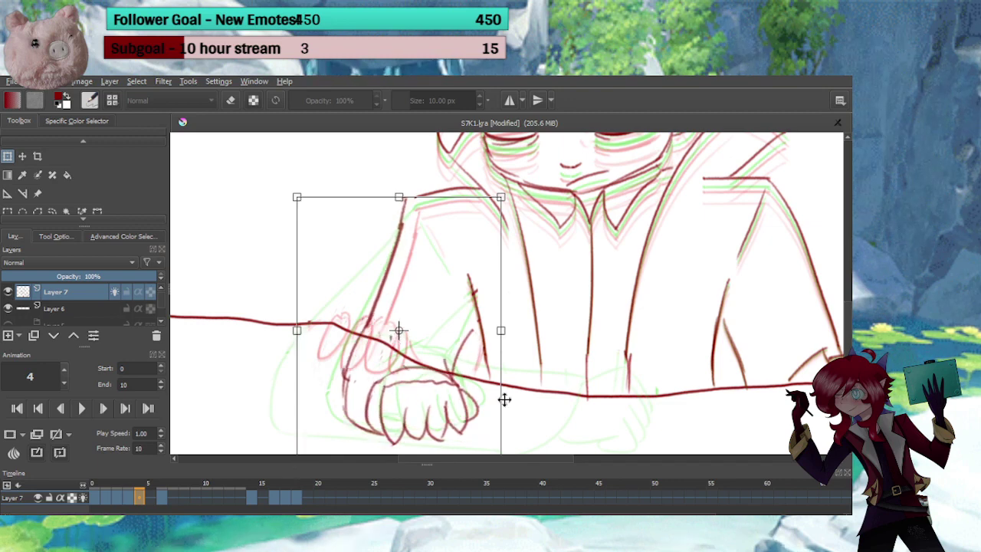
left_click_drag(504, 400, 496, 409)
left_click_drag(400, 374, 389, 364)
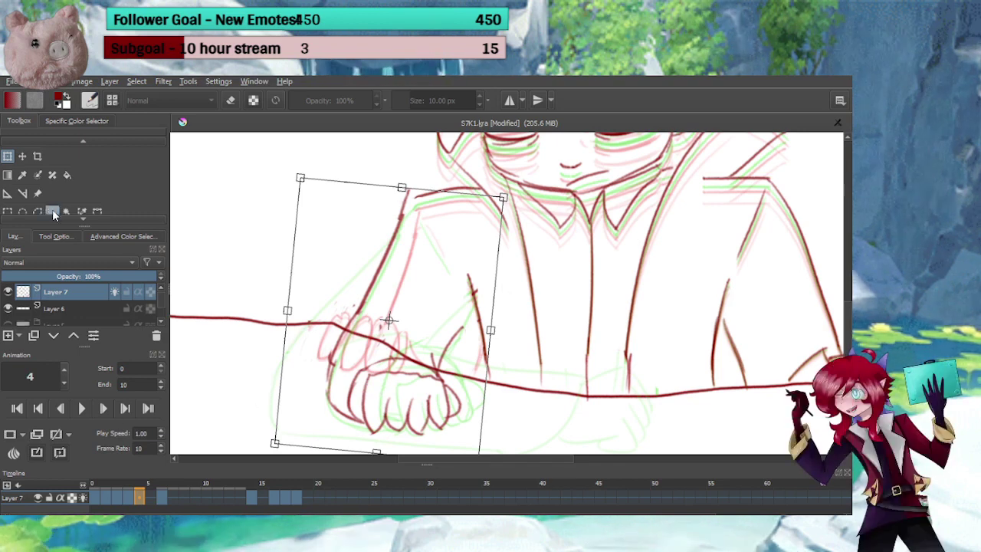
left_click(9, 213)
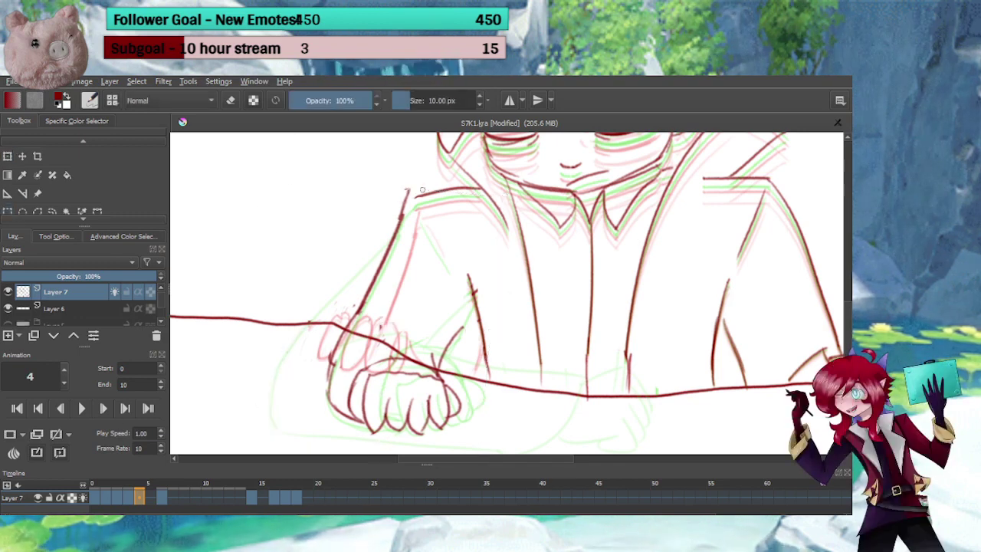
Clean up the shoulder join on frame 4 with the eraser and redraw the inner sleeve line down to the fist
key("e")
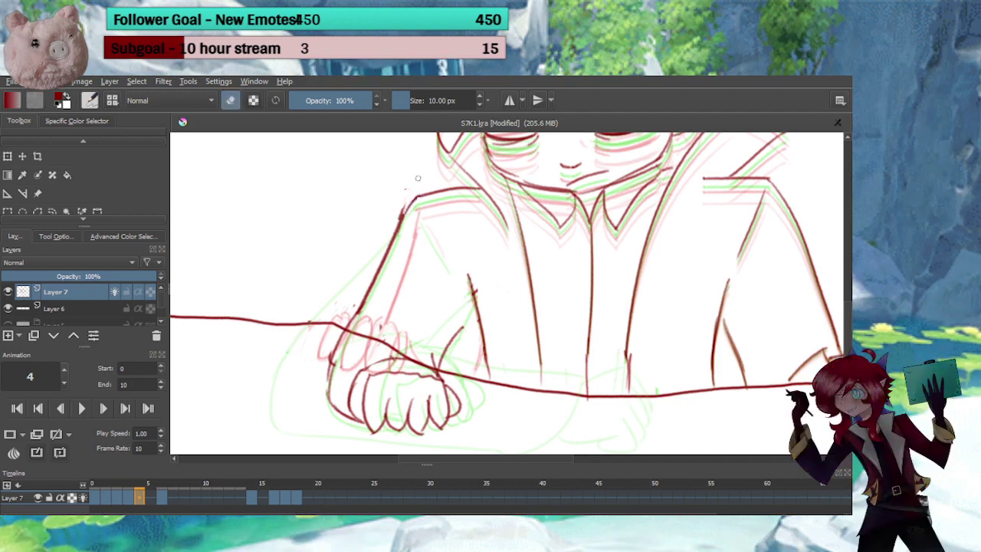
left_click_drag(396, 220, 411, 190)
key("e")
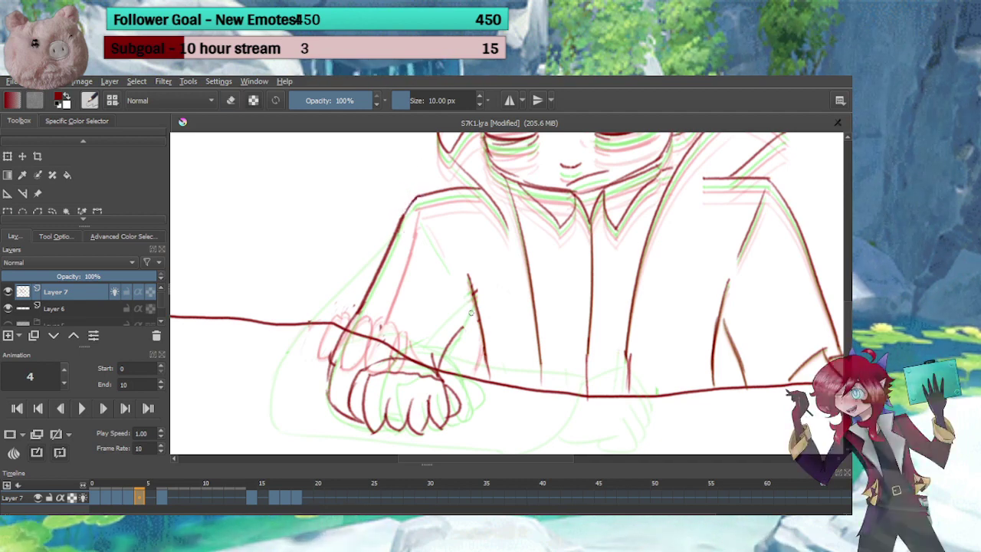
left_click_drag(475, 310, 454, 339)
left_click_drag(461, 398, 457, 437)
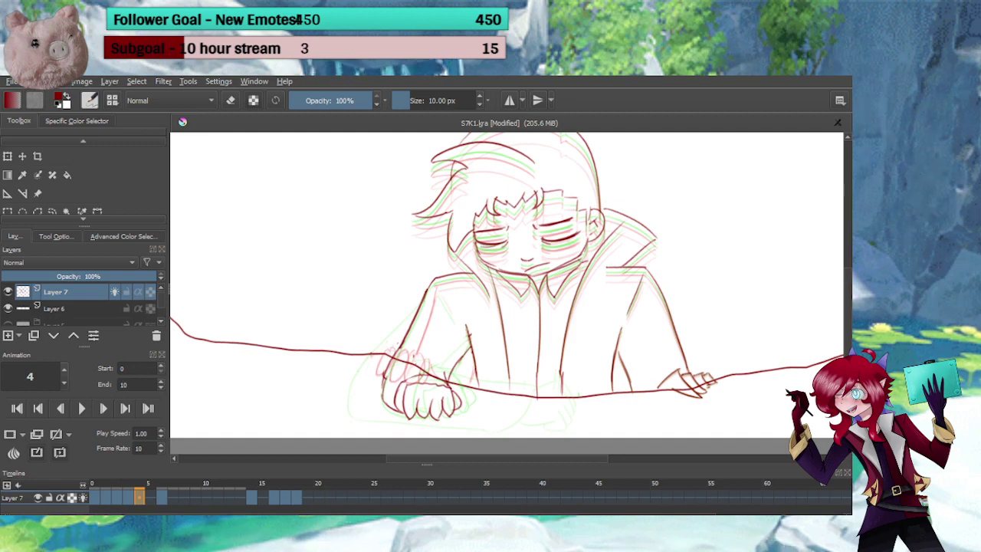
Play the animation to check the adjusted arm, compare it with frame 3 and return to frame 4
left_click(84, 409)
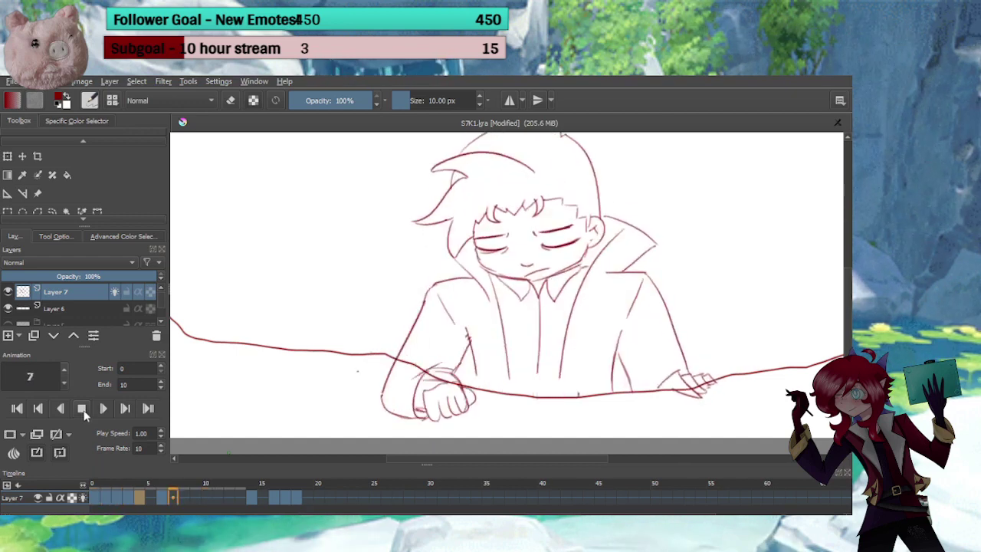
left_click(84, 409)
left_click(128, 498)
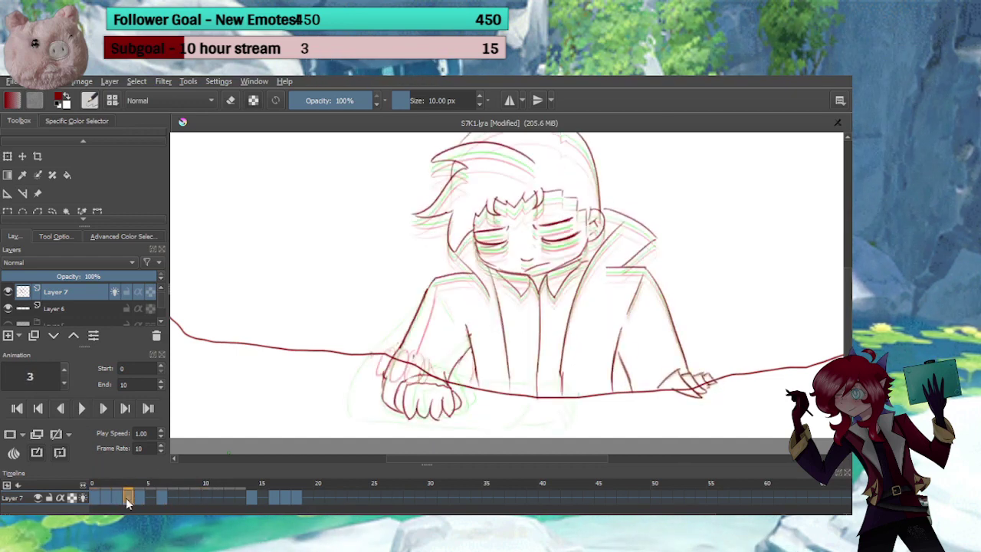
left_click(139, 502)
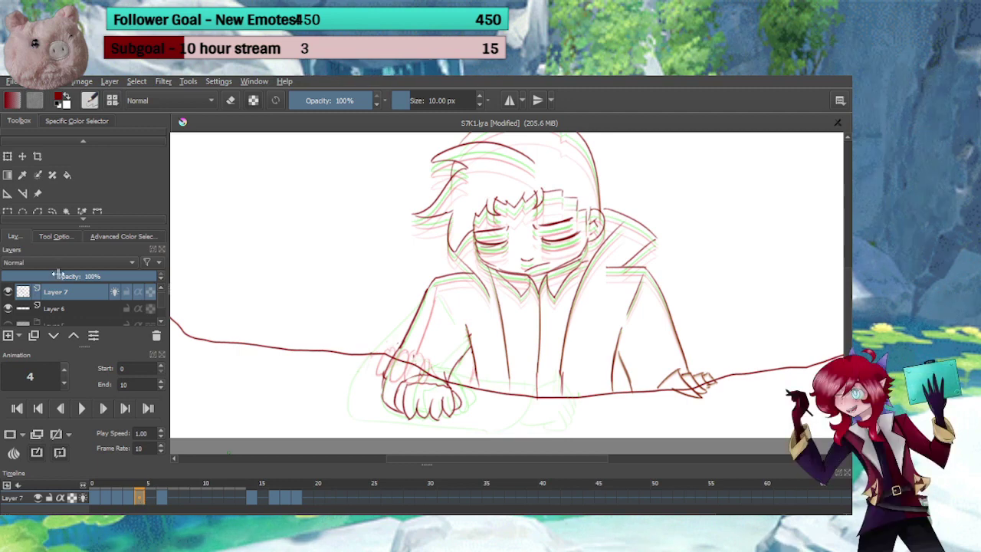
Select only the fist on frame 4, enlarge it slightly and move it outward
left_click(51, 210)
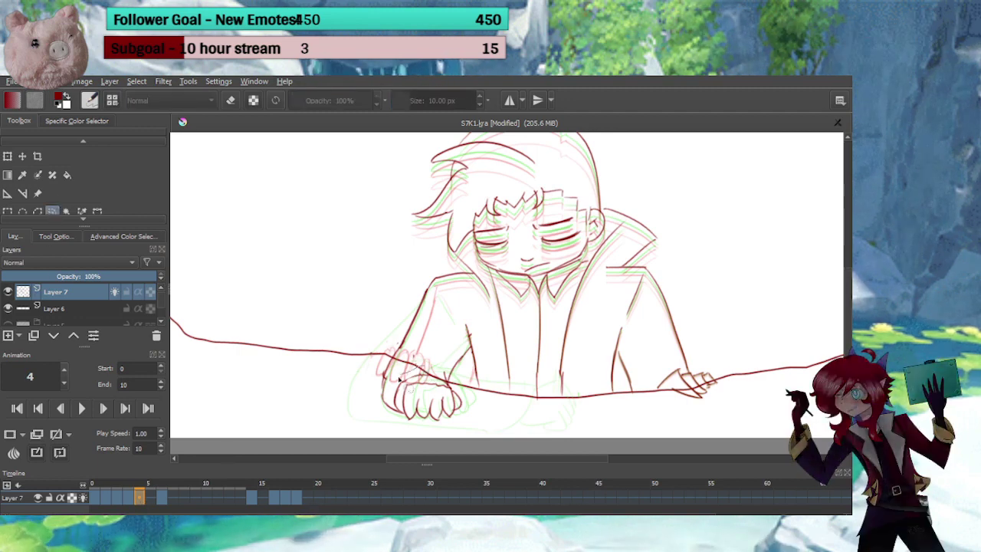
mouse_move(377, 413)
left_mouse_down()
mouse_move(470, 405)
mouse_move(455, 379)
mouse_move(386, 374)
left_mouse_up()
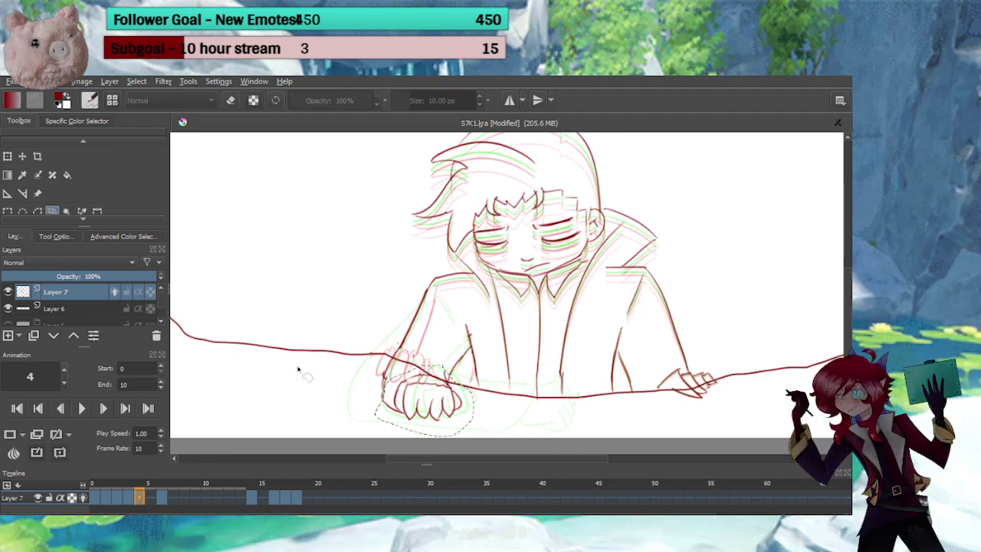
left_click(7, 157)
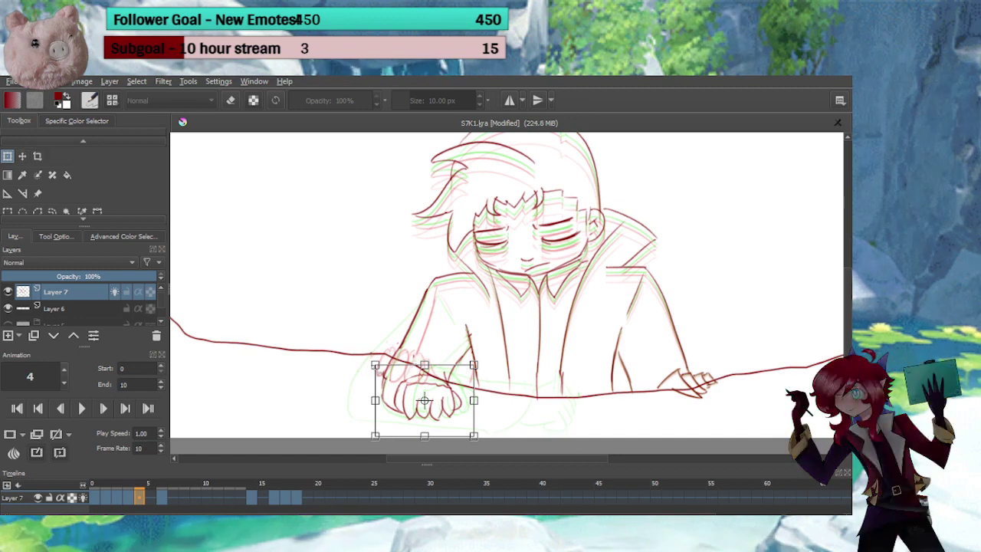
left_click_drag(368, 356, 371, 354)
mouse_move(396, 387)
left_mouse_down()
mouse_move(379, 383)
mouse_move(389, 386)
left_mouse_up()
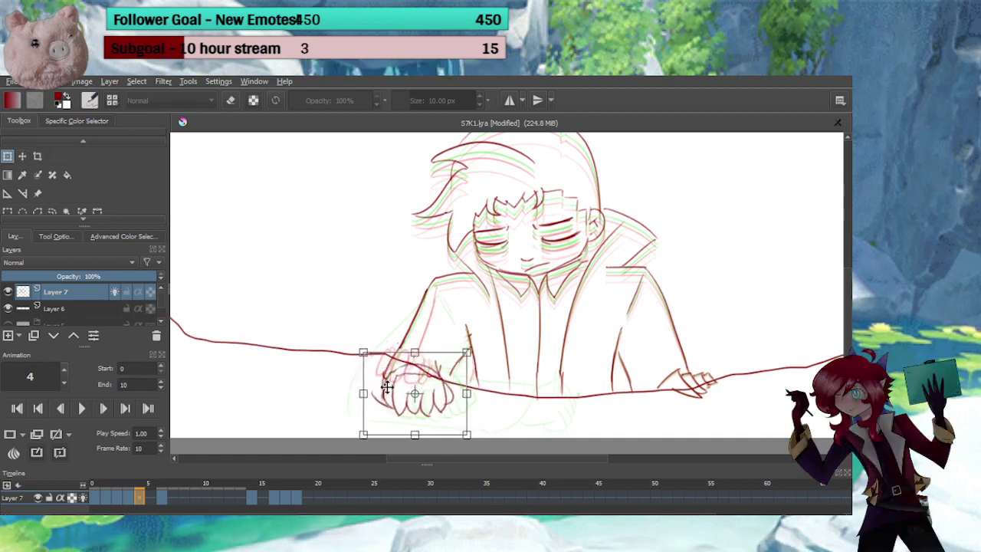
key("b")
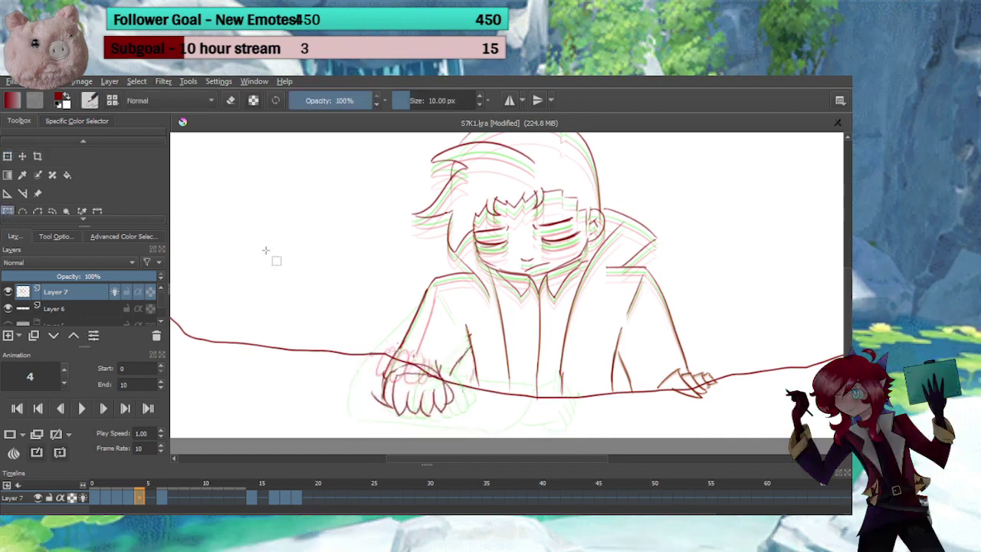
Erase the stray cuff lines around the moved fist on frame 4 and redraw the sleeve so it connects to the hand
key("e")
key("e")
key("e")
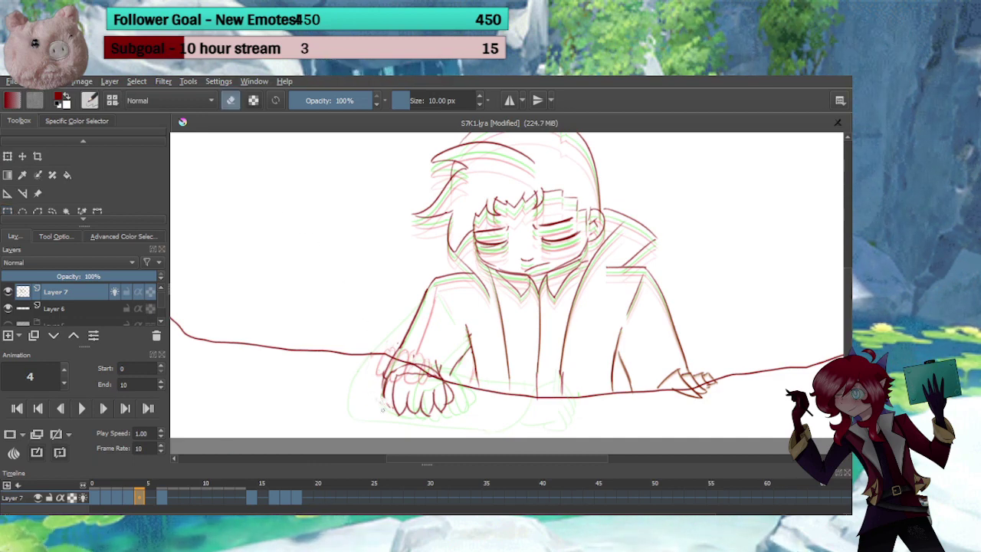
key("e")
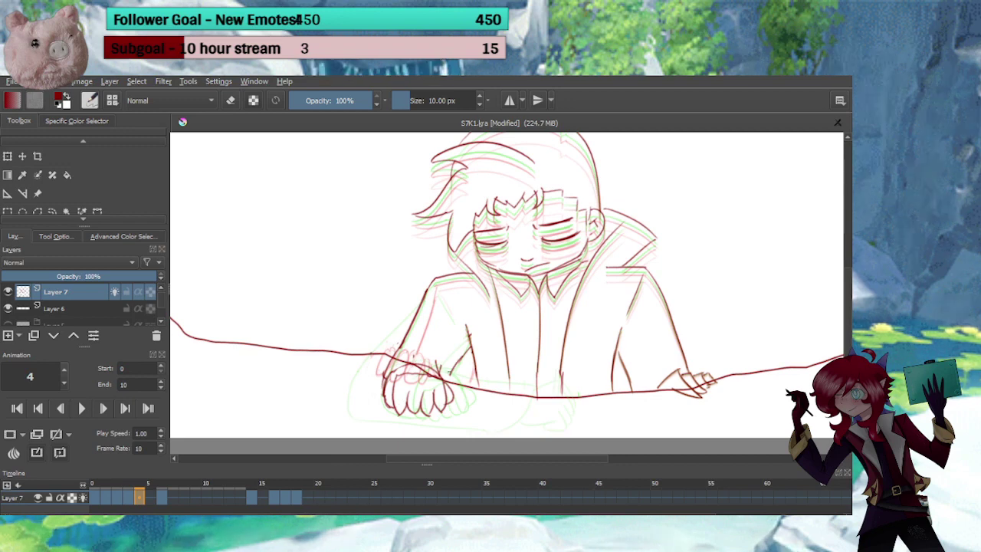
key("e")
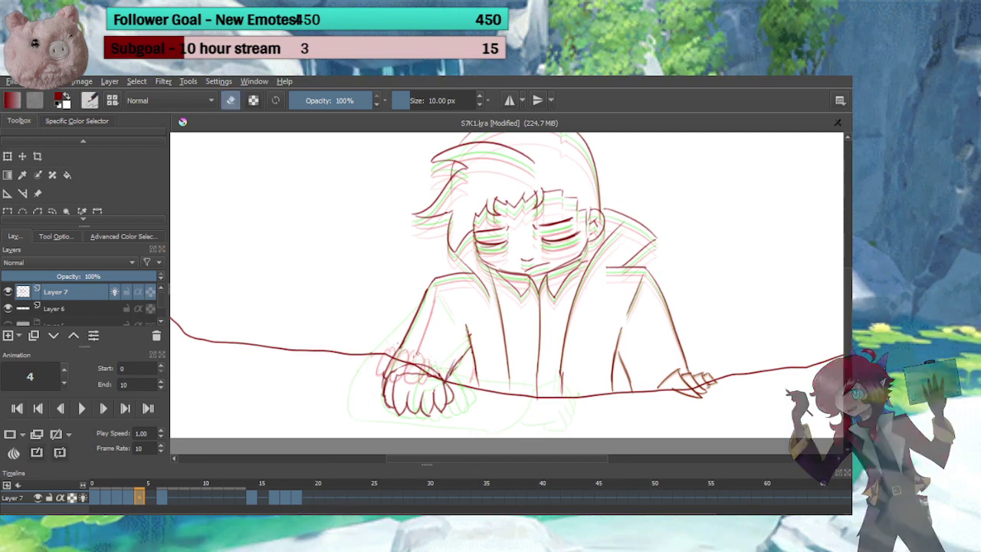
key("e")
Move the frame 6 keyframe to frame 5 and shift the keyframes at 14 to 18 back to start at frame 6
left_click(162, 497)
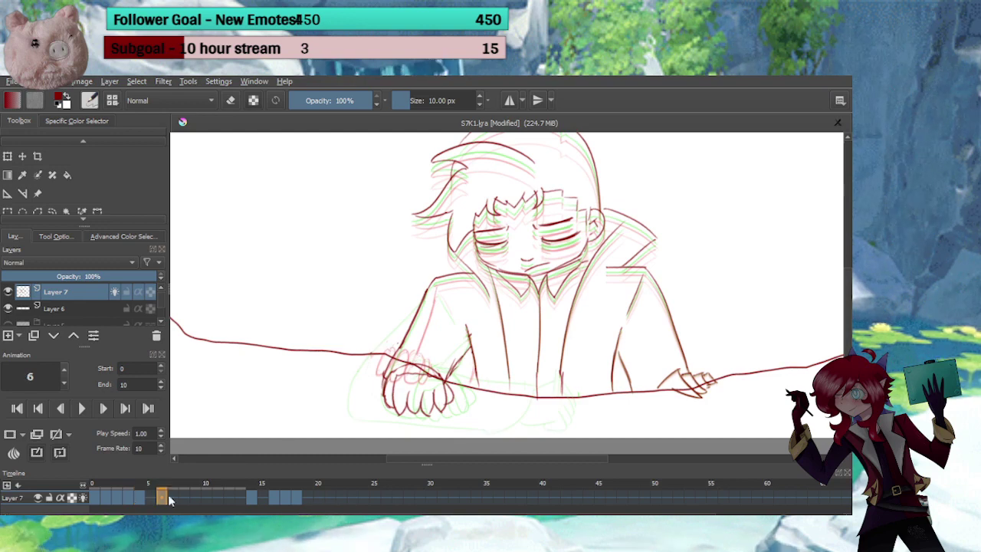
left_click(150, 497)
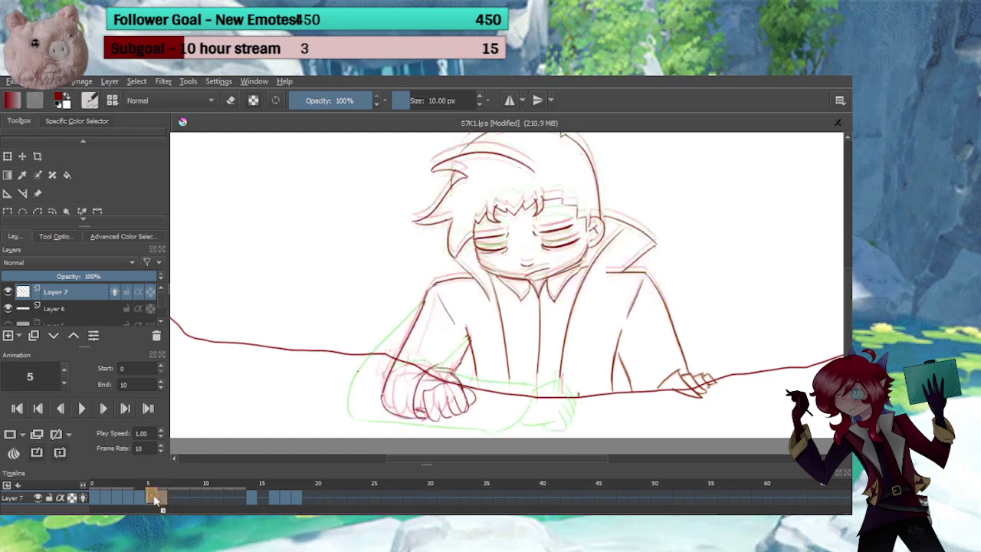
left_click_drag(318, 498, 163, 499)
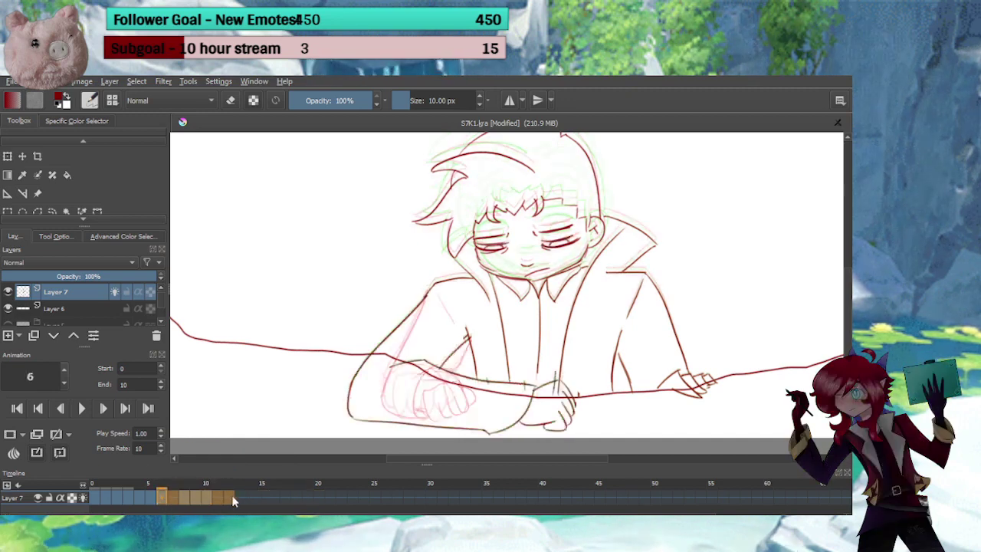
left_click(231, 498)
Play back the retimed animation to review the character's rise with the whole canvas in view
left_click(82, 408)
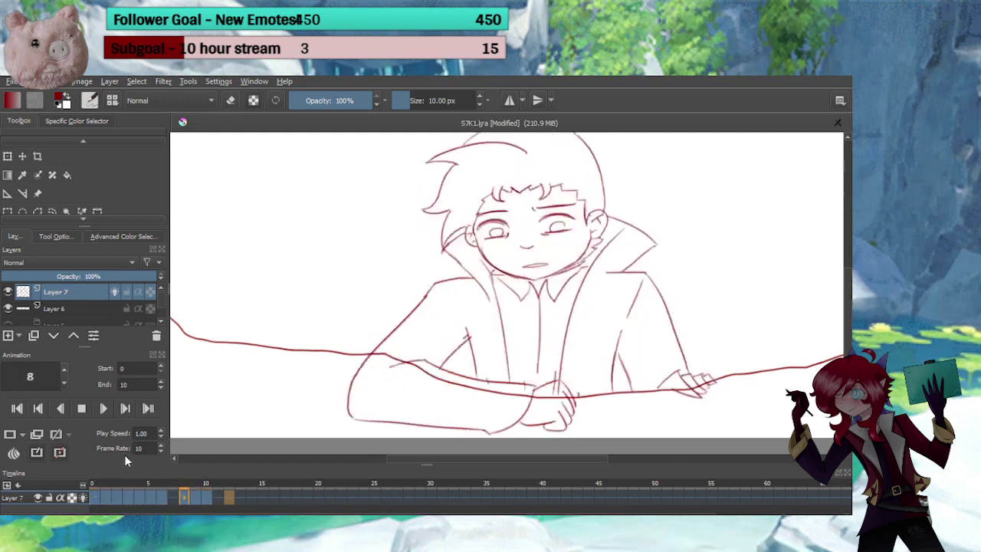
left_click(82, 408)
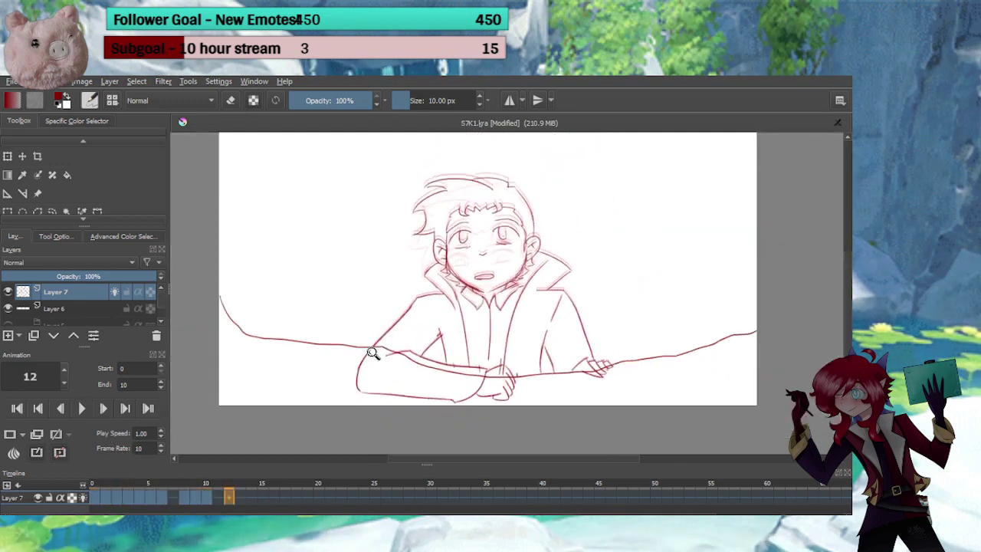
scroll(360, 372, "down", 2)
left_click(82, 409)
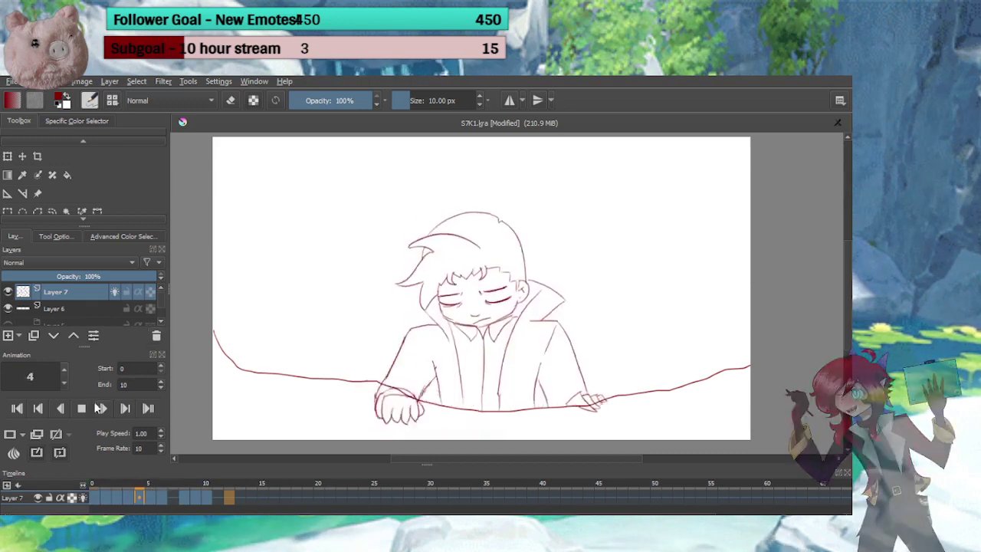
left_click(84, 410)
Set the playback end frame to 12 and replay the animation
double_click(161, 382)
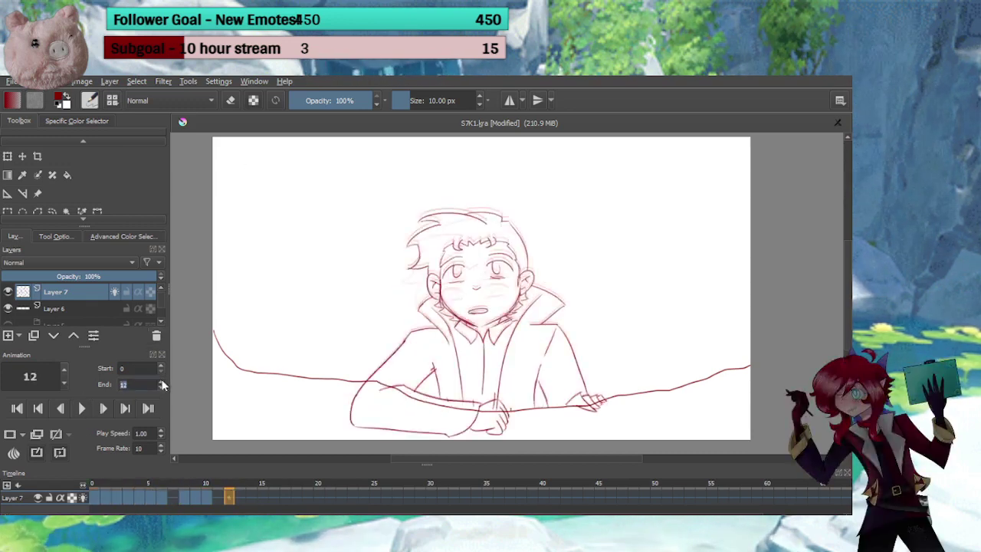
left_click(82, 409)
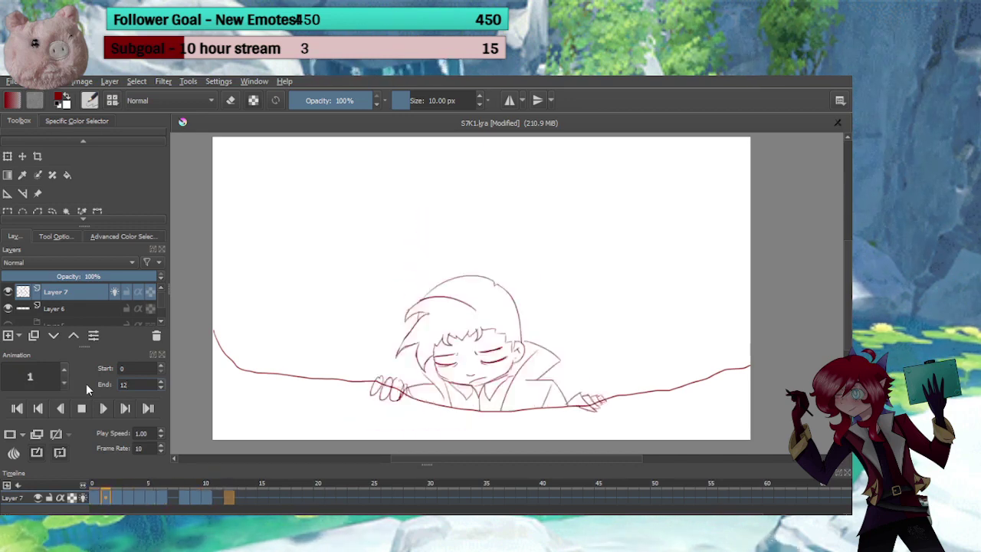
left_click(81, 407)
Step through frames 1 to 4 to compare the character's rising poses
left_click(129, 503)
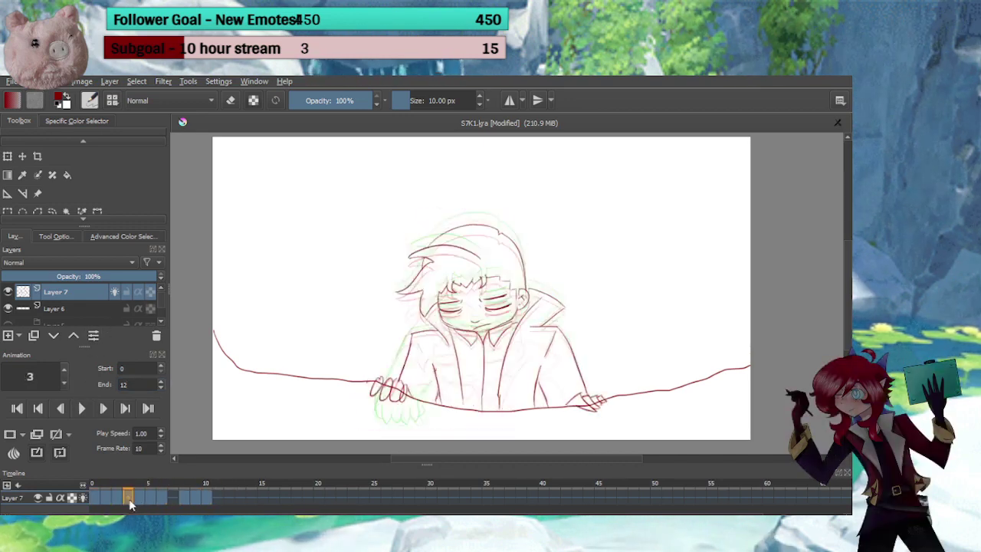
left_click(114, 503)
left_click(106, 504)
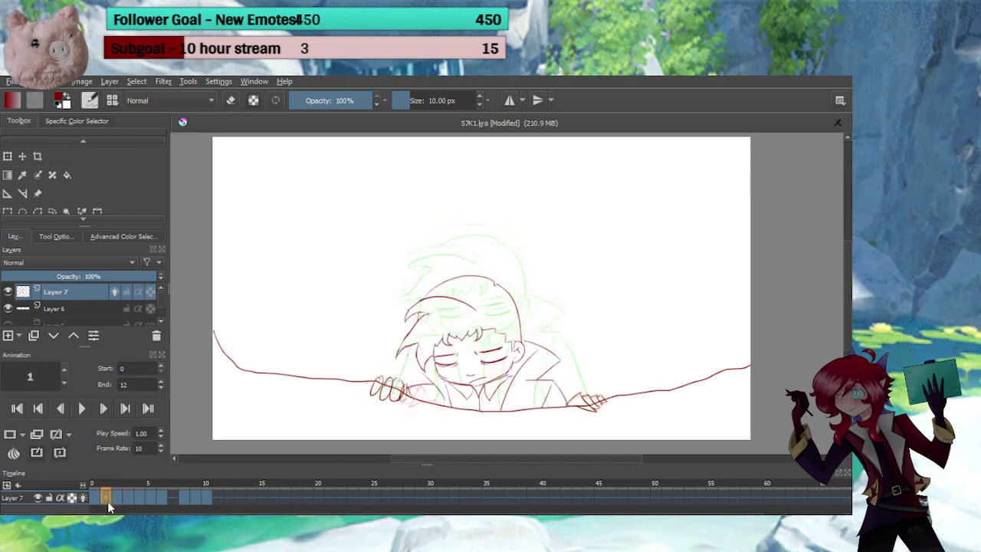
left_click(117, 499)
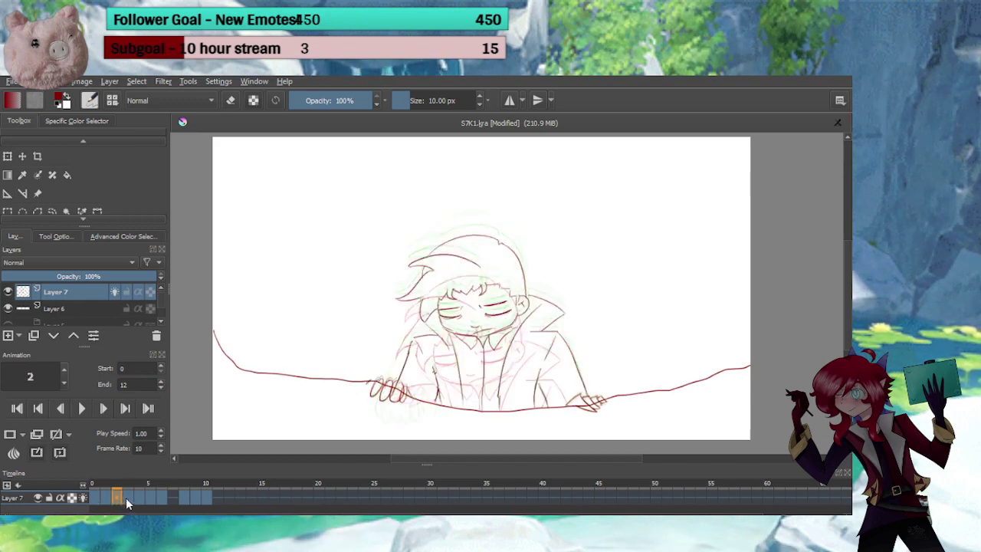
left_click(125, 499)
left_click(137, 499)
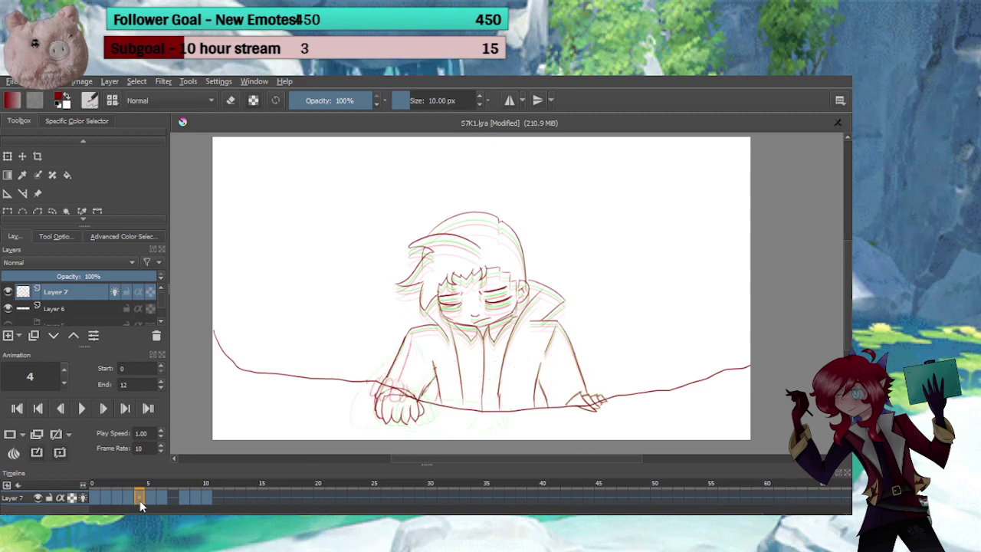
Go to frame 0, lower the opacity of the rough sketch on Layer 7 and add a new paint layer above it
left_click(100, 499)
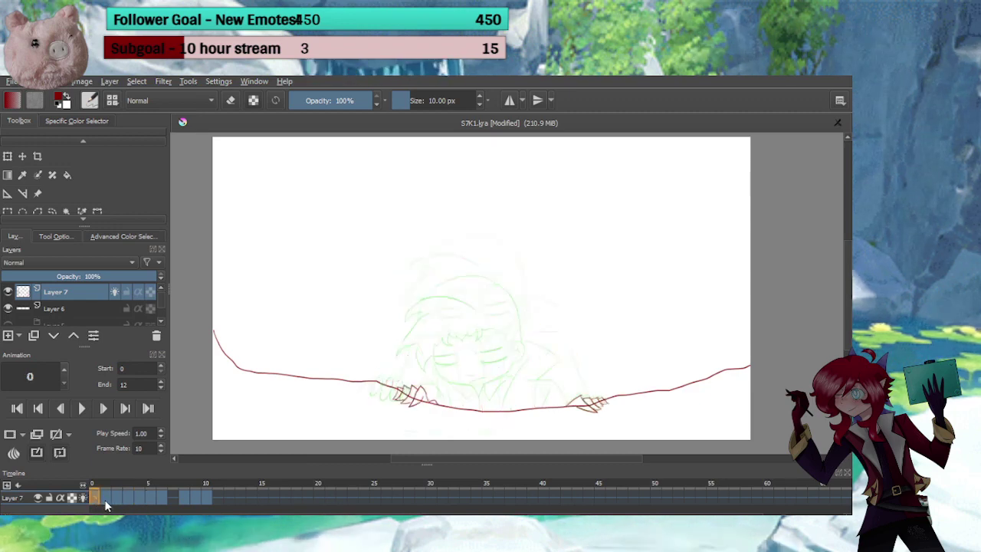
left_click(76, 276)
left_click(9, 335)
key("Insert")
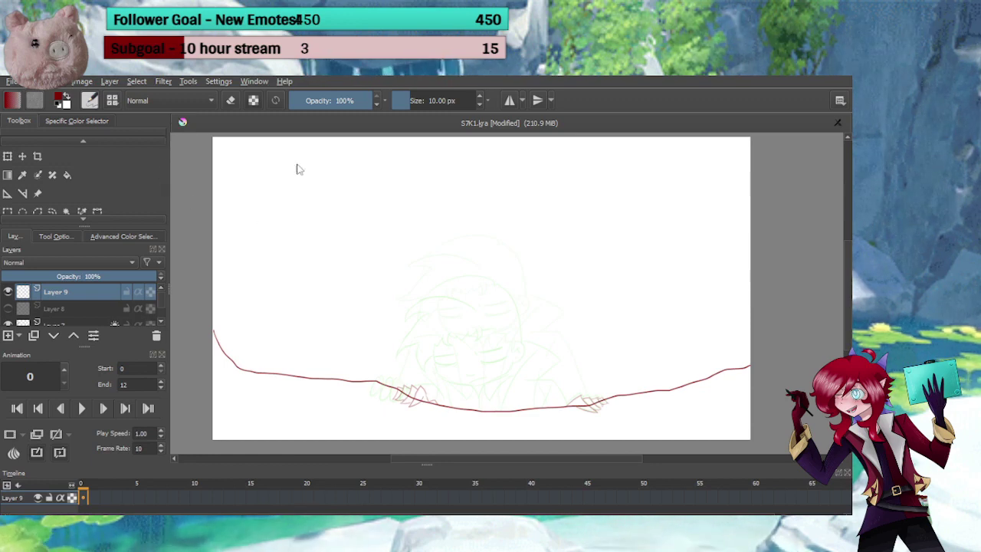
Choose a 5 px brush and open the reference image Oswald Model.png
left_click(182, 201)
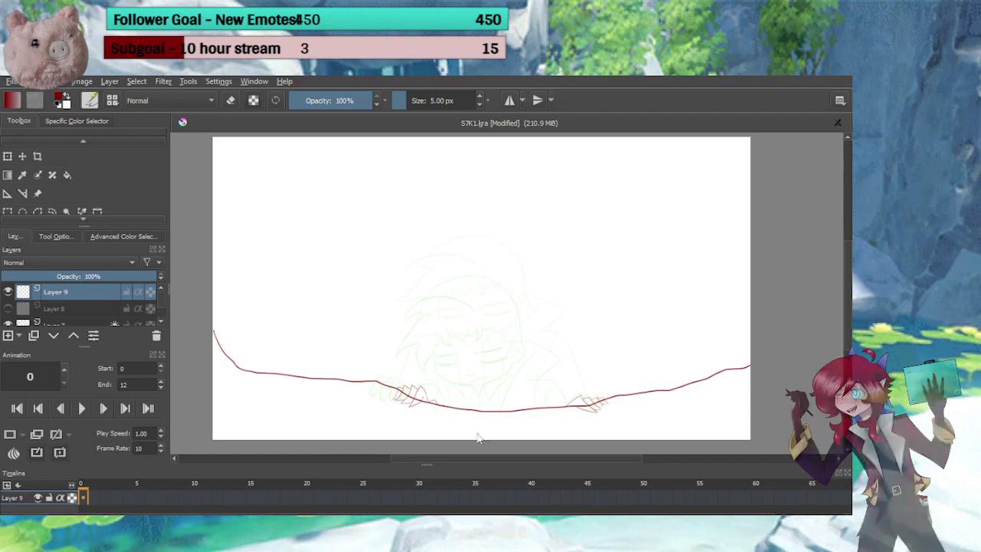
double_click(408, 264)
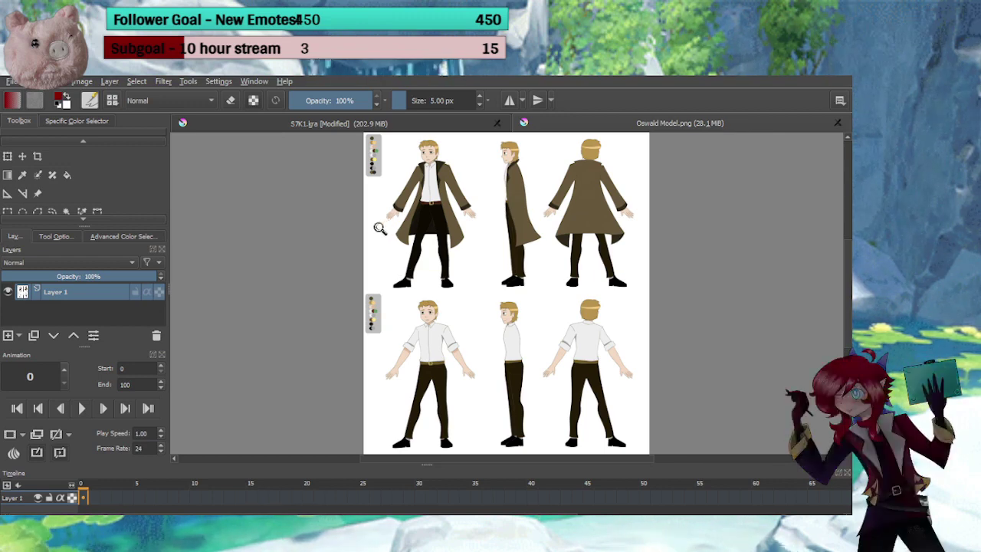
Copy the colour swatches beside the coat-wearing front view, paste them as a new layer and place the copy beside the original
left_click_drag(376, 226, 425, 260)
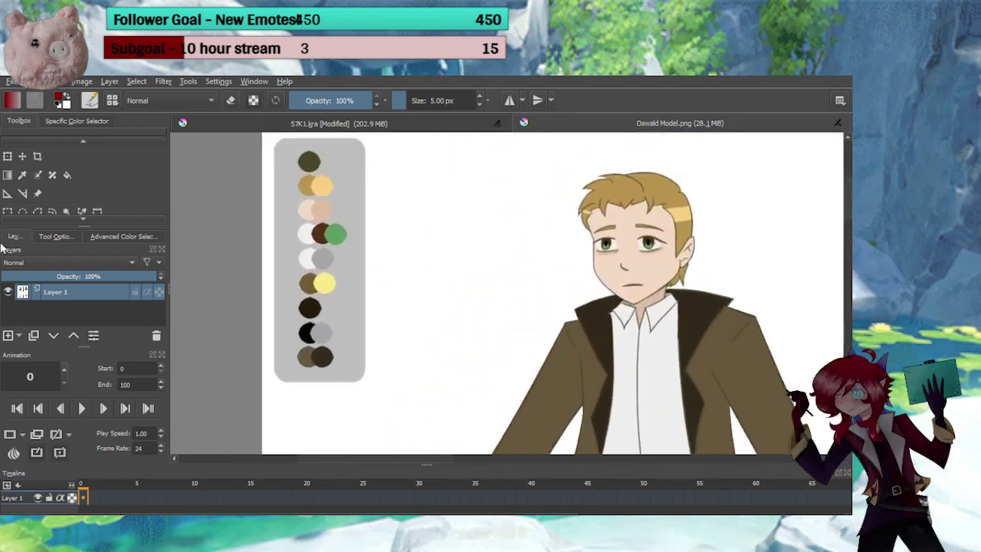
left_click(6, 211)
left_click_drag(284, 145, 362, 378)
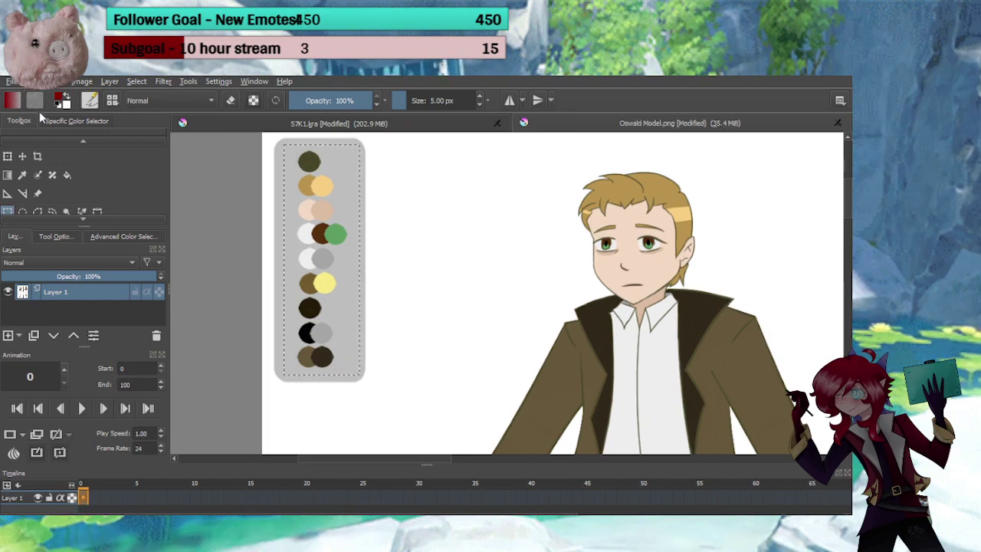
key("ctrl+c")
key("ctrl+v")
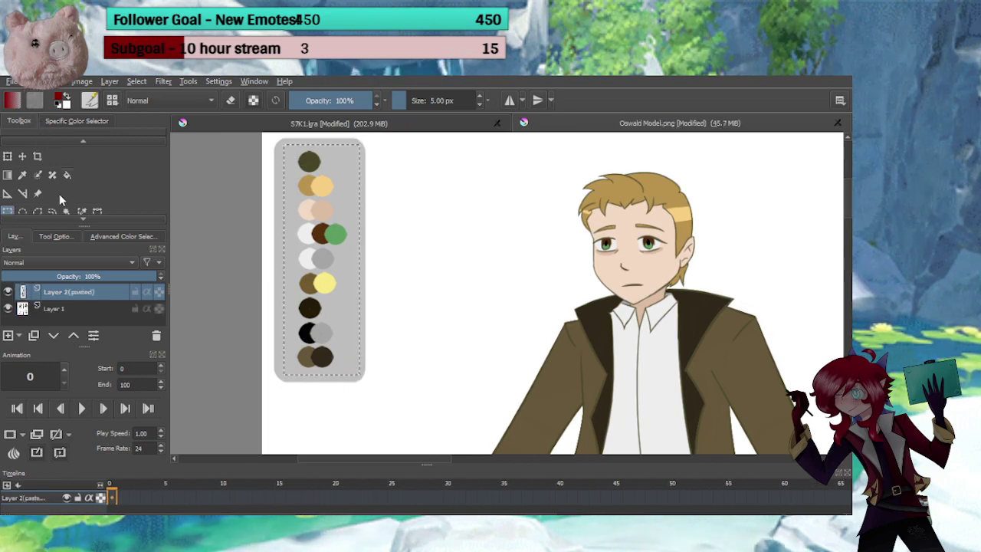
left_click(23, 156)
left_click_drag(351, 304, 432, 303)
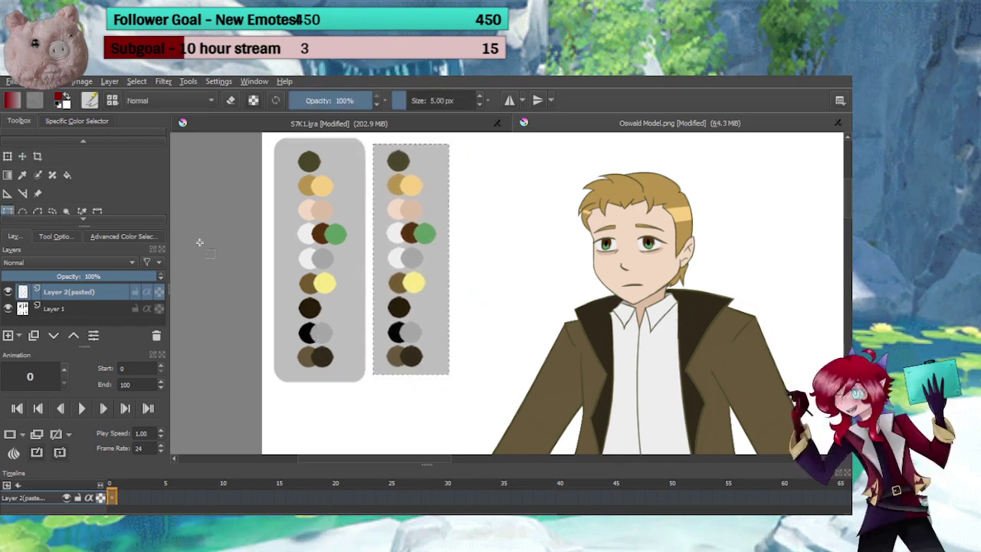
Add a new layer and cover the coat-wearing front view and the copied swatches with dark blue, using a brush about 218 px wide
scroll(475, 362, "down", 3)
left_click_drag(476, 362, 389, 258)
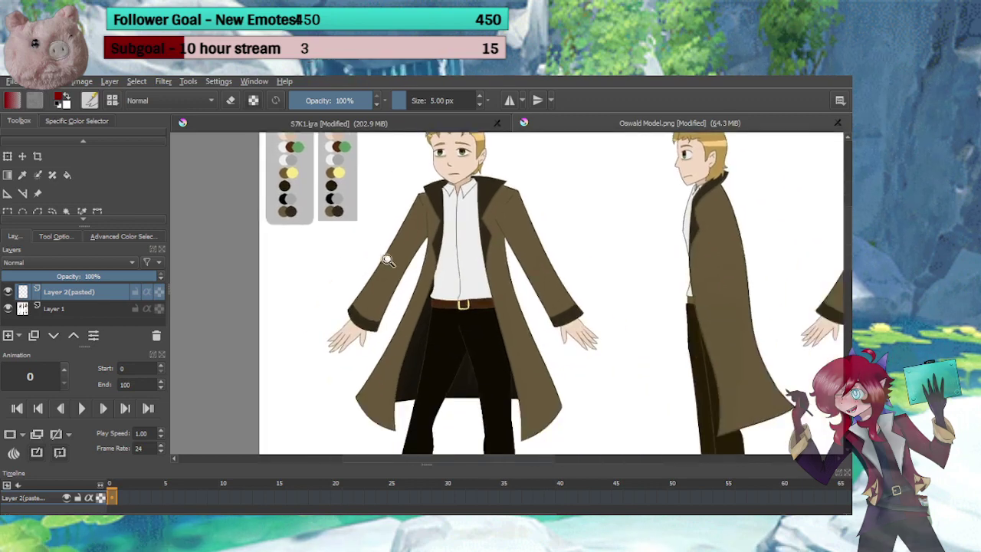
scroll(389, 258, "down", 3)
left_click_drag(425, 305, 390, 306)
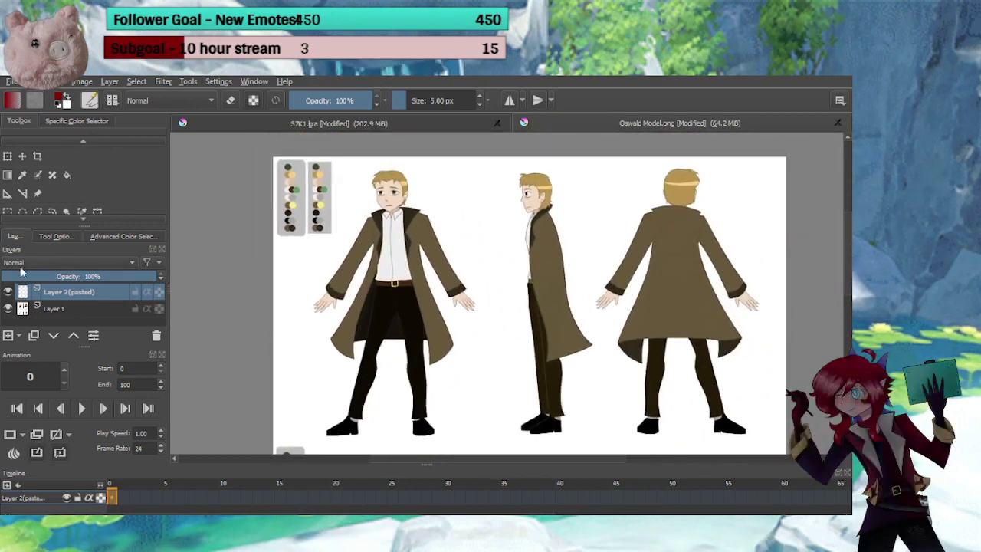
left_click(7, 335)
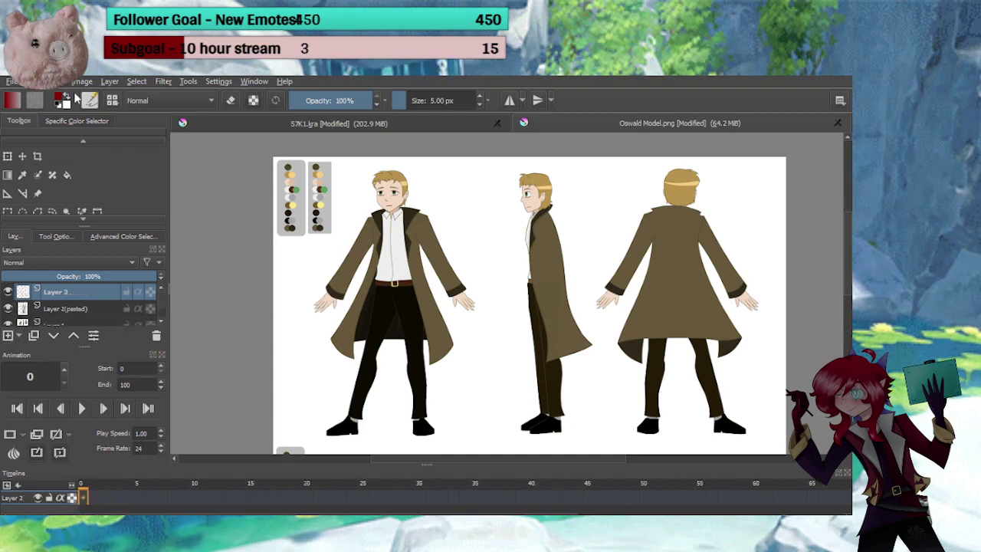
left_click(302, 175)
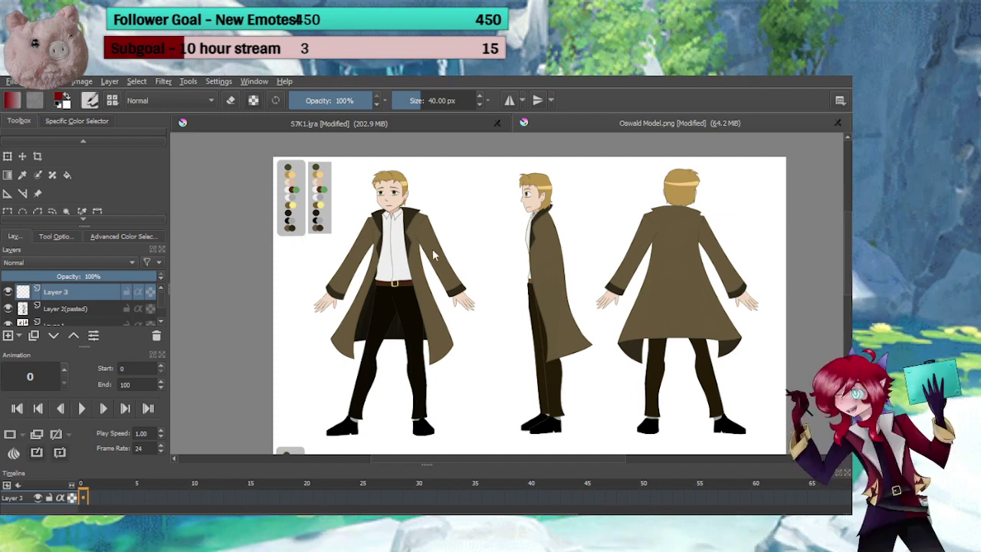
left_click(397, 265)
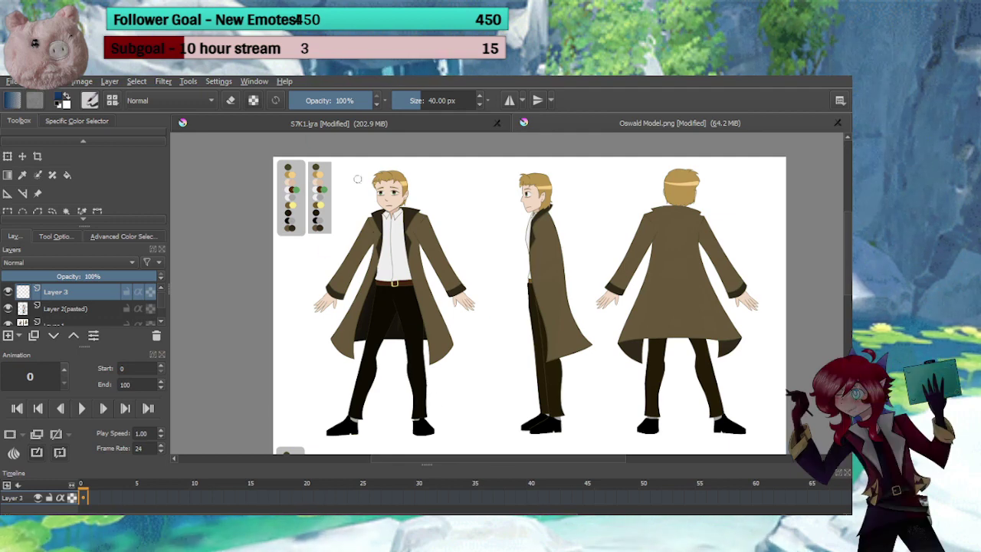
left_click(441, 98)
mouse_move(331, 175)
left_mouse_down()
mouse_move(314, 295)
mouse_move(327, 320)
mouse_move(327, 407)
mouse_move(377, 375)
mouse_move(414, 374)
mouse_move(329, 414)
mouse_move(383, 403)
mouse_move(395, 415)
mouse_move(398, 377)
mouse_move(446, 277)
mouse_move(377, 291)
mouse_move(407, 282)
mouse_move(425, 215)
mouse_move(409, 187)
mouse_move(380, 197)
mouse_move(386, 190)
mouse_move(370, 212)
left_mouse_up()
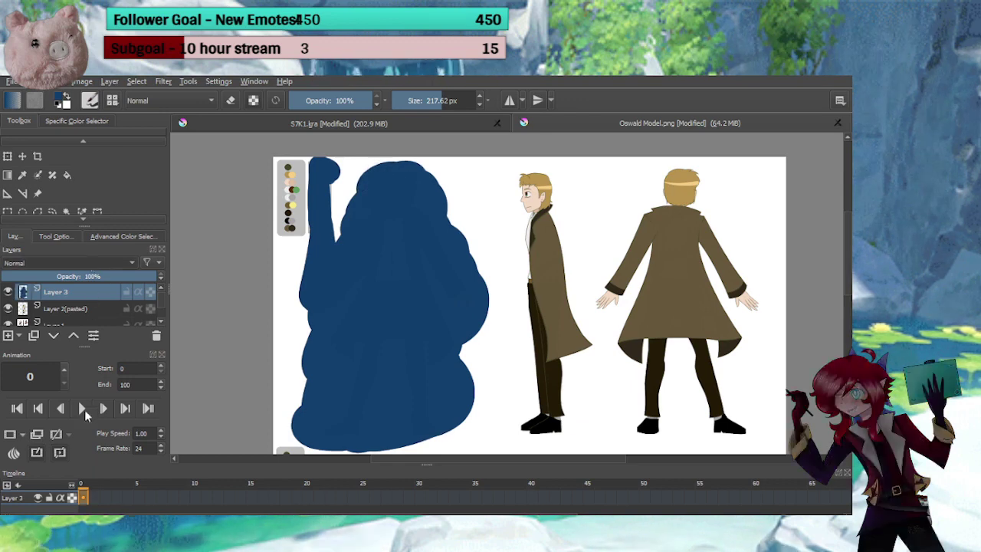
Try different blend modes on the blue overlay, settle on Color and erase stray paint near the original swatches
left_click(42, 436)
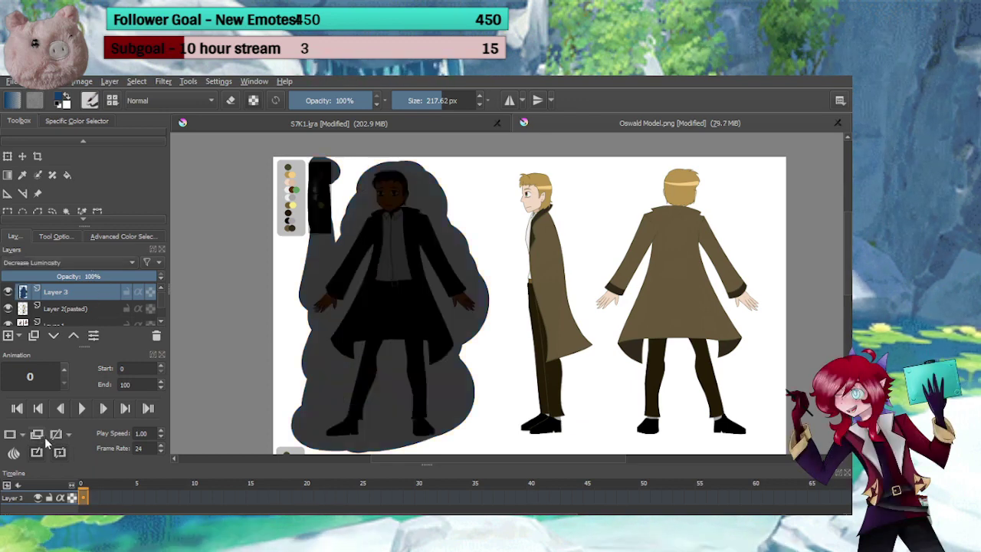
left_click(61, 262)
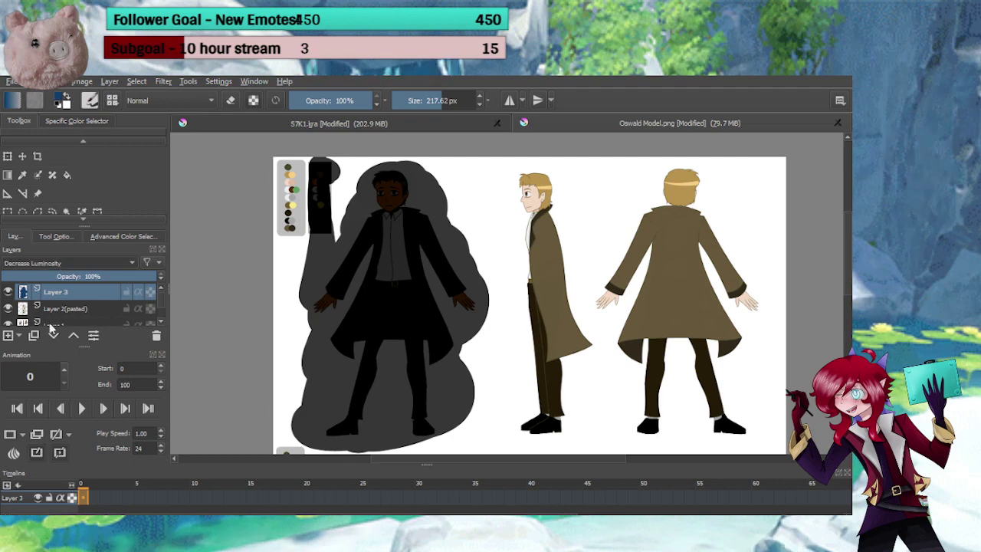
left_click(48, 263)
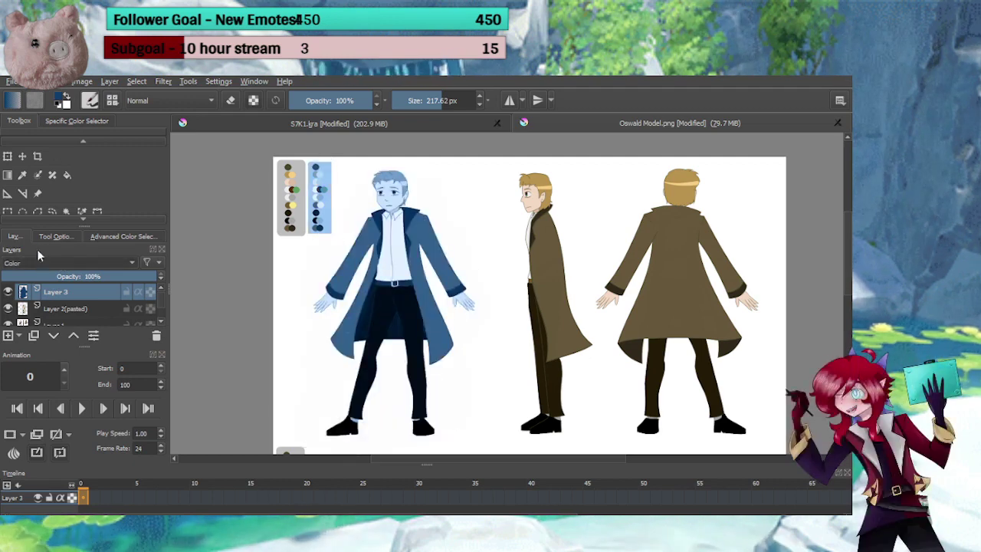
left_click(39, 252)
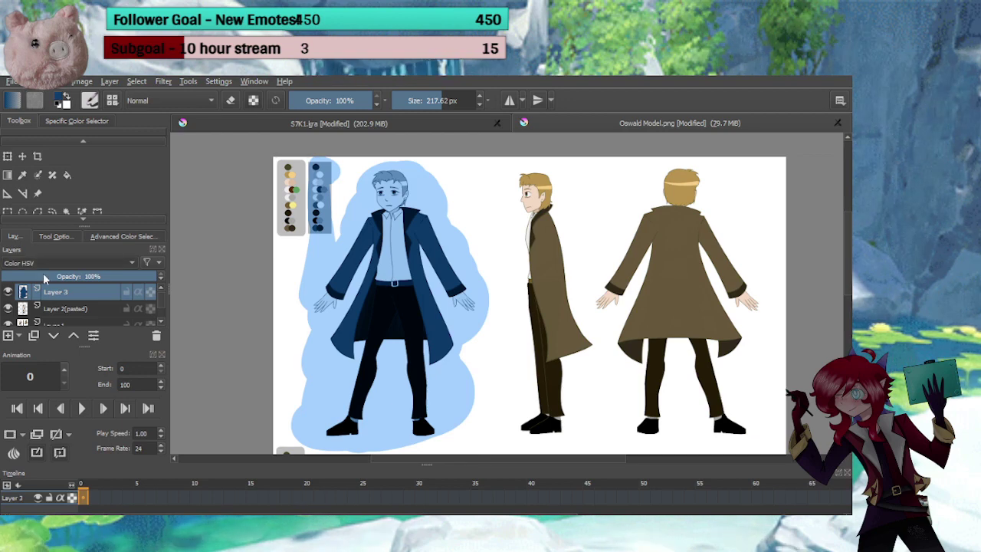
key("alt+shift+minus")
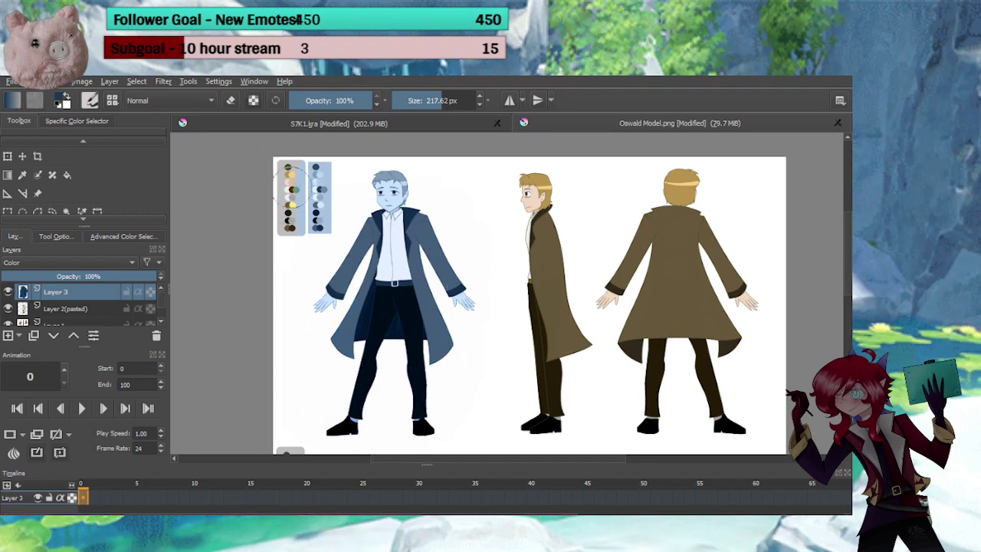
key("e")
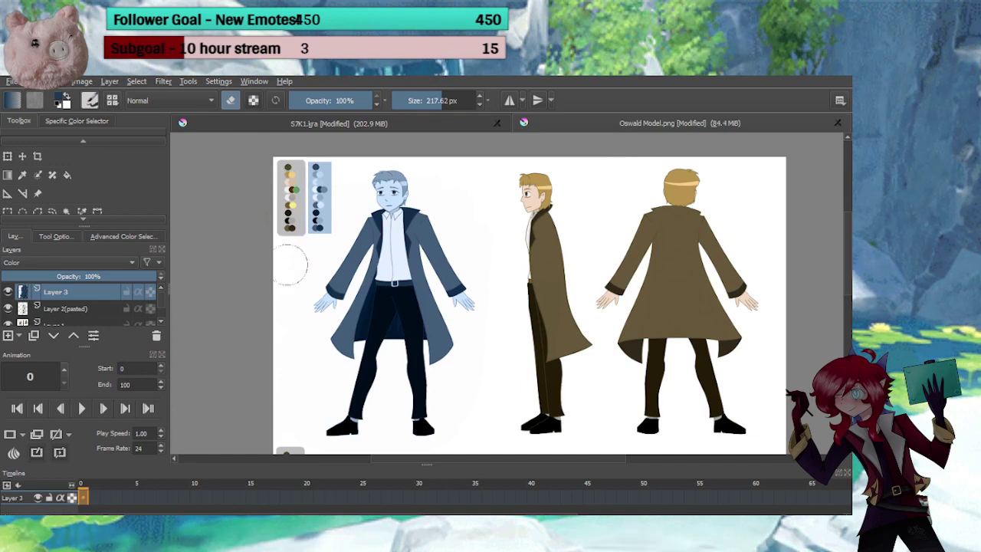
key("e")
Set the blue overlay's opacity to 25%, toggling its visibility to compare the tinted and original colours
left_click(49, 276)
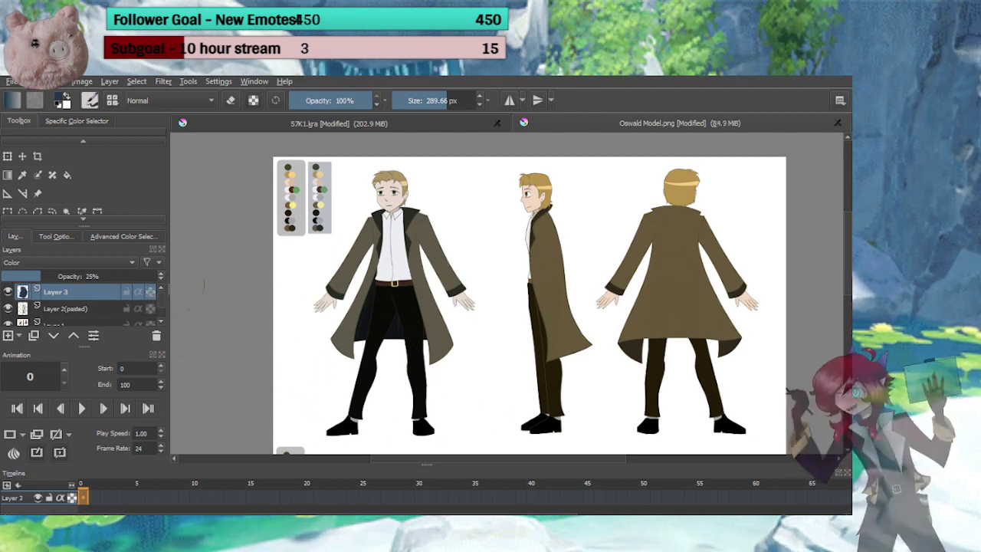
left_click(9, 292)
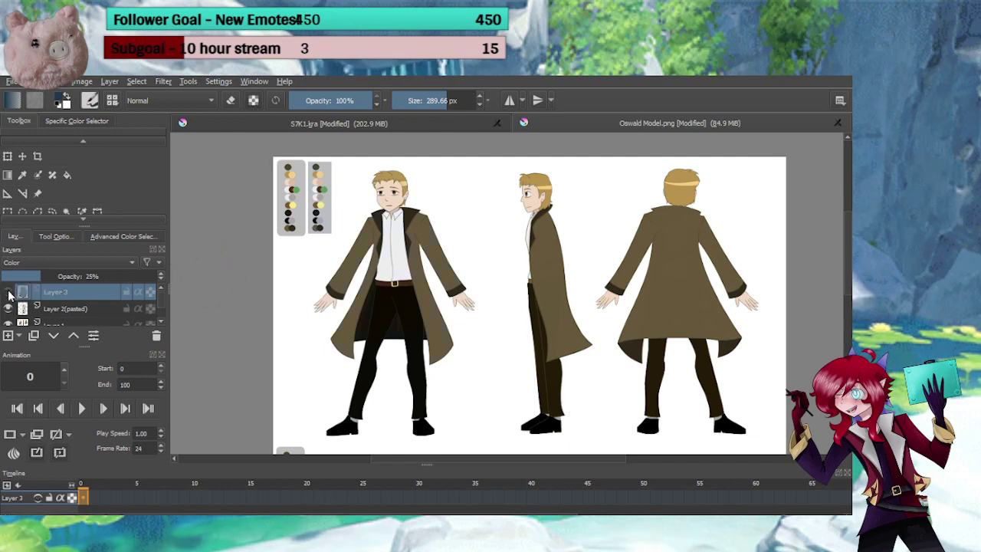
left_click(51, 278)
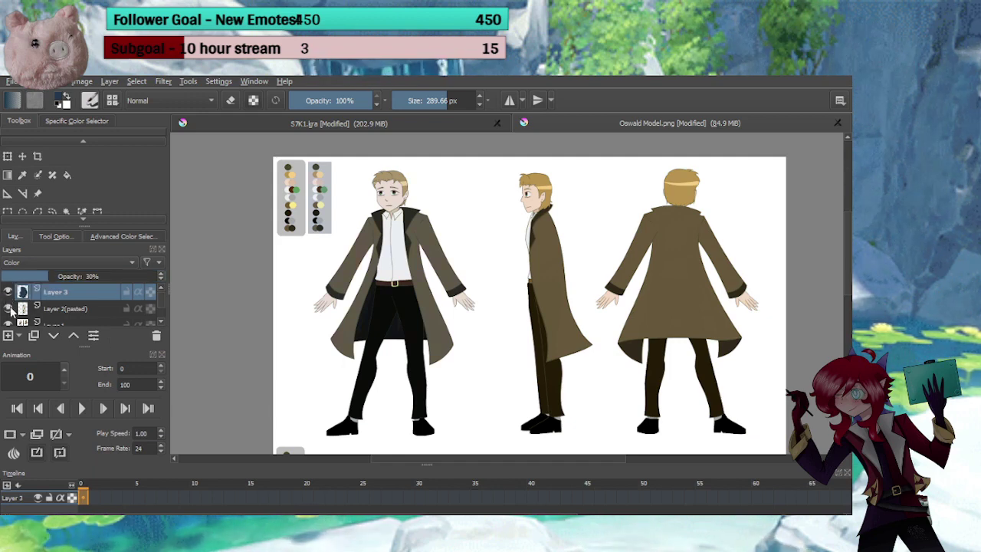
left_click(42, 277)
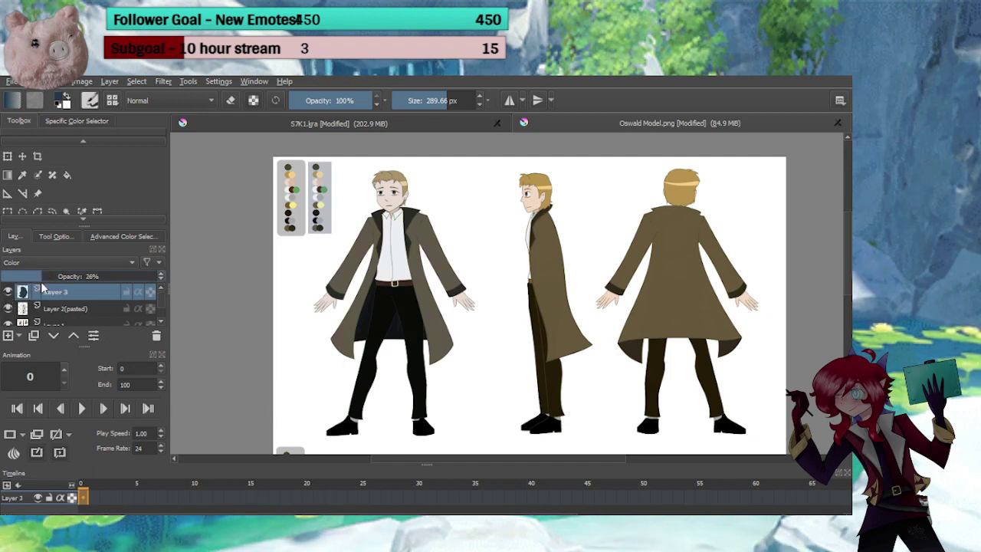
left_click(161, 279)
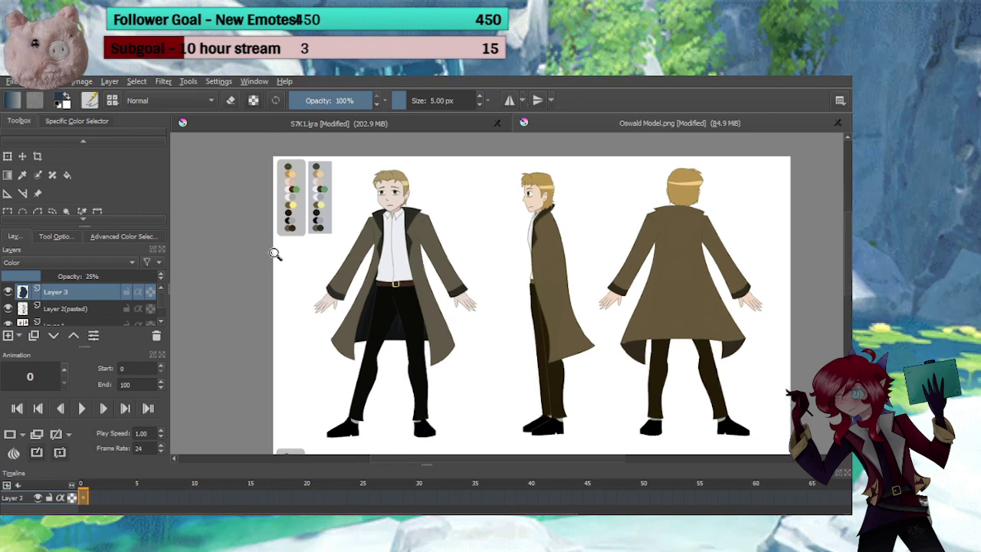
Sample the dark olive swatch, return to S7K1.kra and ink the outer curve of the left hand's innermost finger on Layer 9, trimming its end
scroll(291, 268, "up", 5)
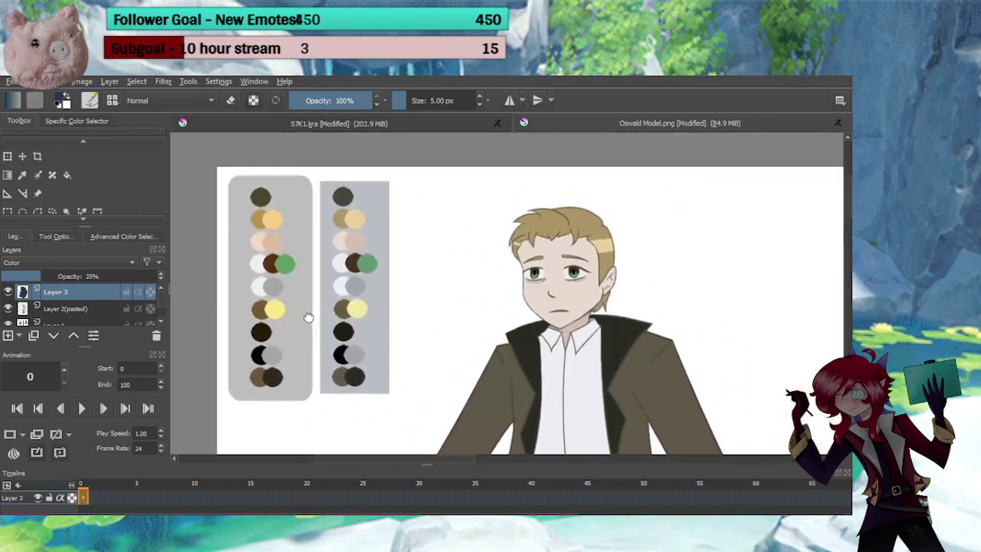
left_click(264, 200, "ctrl")
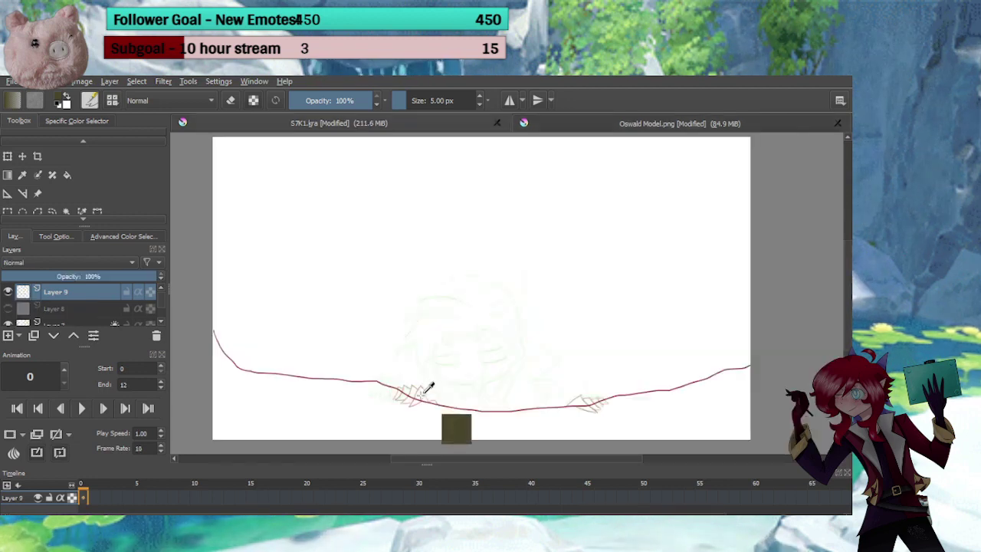
left_click_drag(427, 392, 421, 308)
mouse_move(427, 347)
left_mouse_down()
mouse_move(412, 267)
mouse_move(409, 301)
mouse_move(418, 266)
mouse_move(424, 280)
mouse_move(451, 259)
mouse_move(465, 361)
left_mouse_up()
scroll(410, 309, "up", 2)
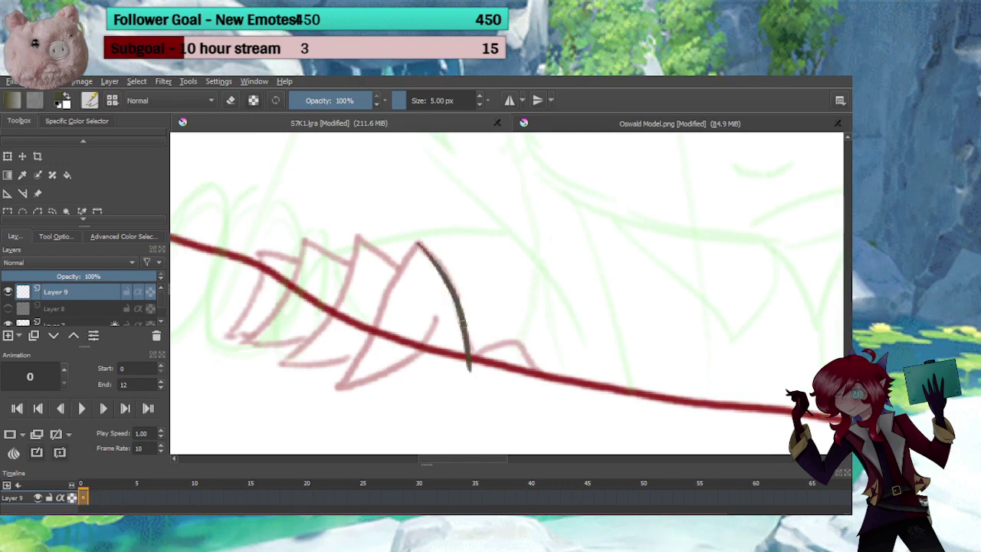
key("e")
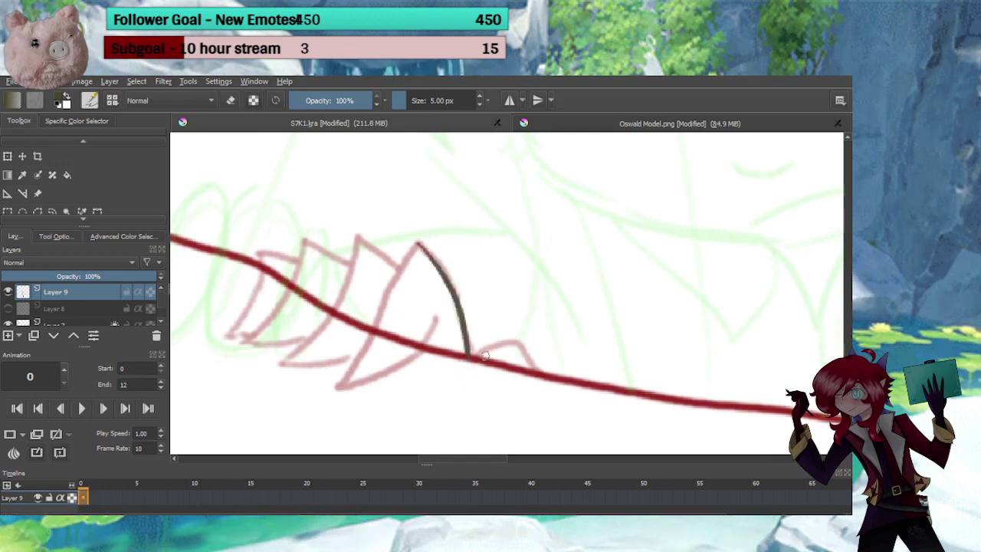
key("e")
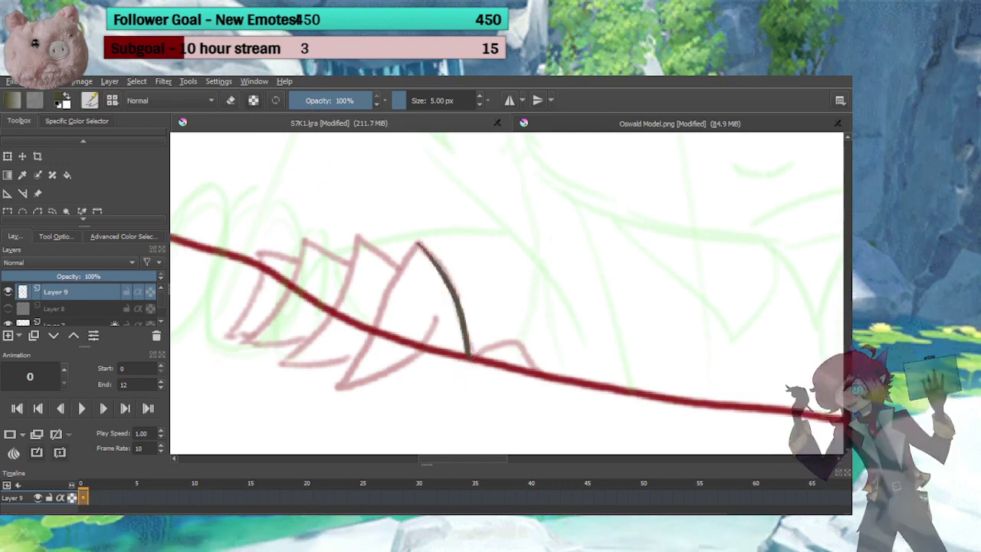
Ink the straight edge and lower curve of the innermost finger, erasing the overrun at its tip
left_click_drag(391, 314, 443, 234)
left_click_drag(463, 191, 350, 391)
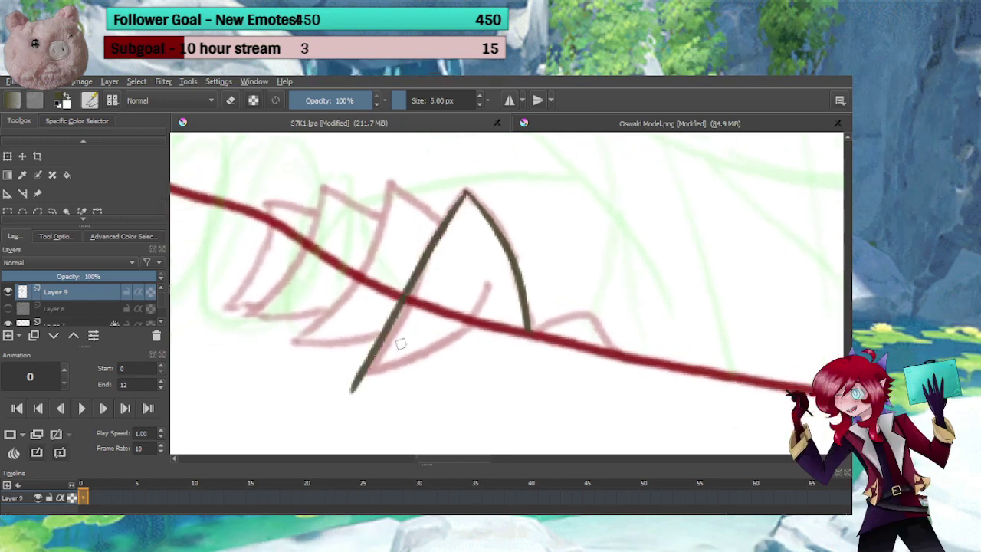
mouse_move(490, 274)
left_mouse_down()
mouse_move(352, 371)
mouse_move(364, 355)
mouse_move(361, 379)
mouse_move(353, 353)
mouse_move(337, 383)
left_mouse_up()
key("e")
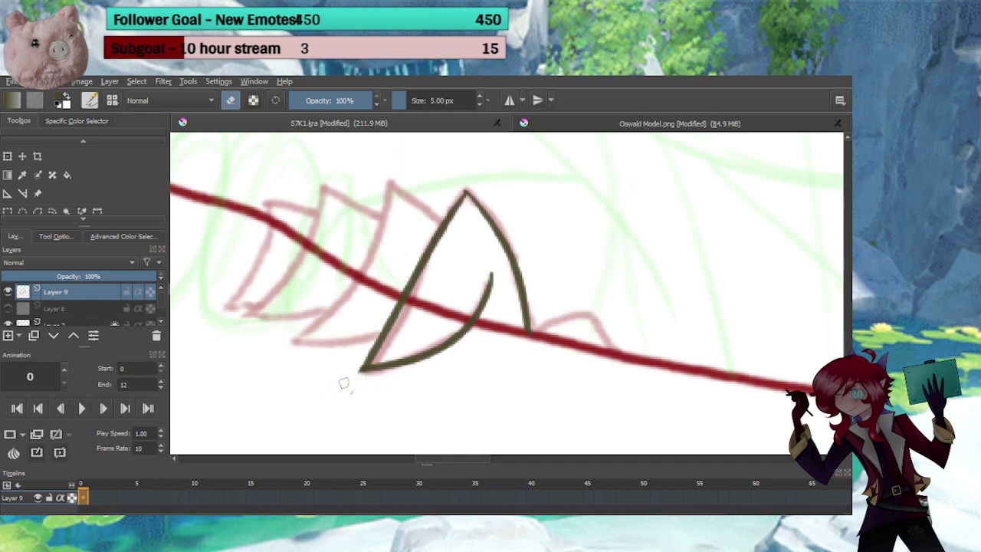
key("e")
Ink the second finger over the rough sketch and erase the line overruns at its corners
left_click_drag(329, 349, 420, 376)
mouse_move(534, 250)
left_mouse_down()
mouse_move(467, 212)
mouse_move(377, 377)
mouse_move(460, 367)
mouse_move(438, 368)
mouse_move(447, 369)
left_mouse_up()
key("ctrl+z")
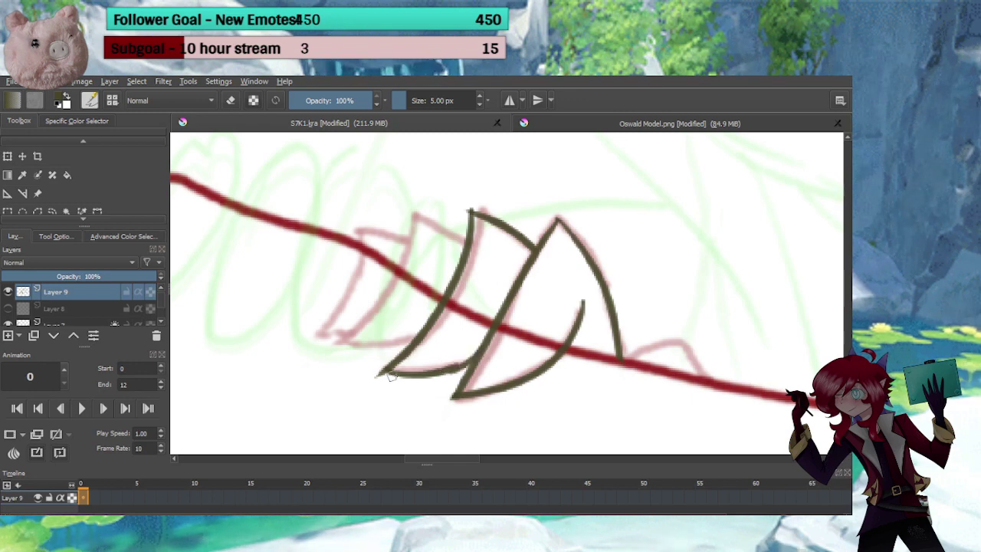
key("e")
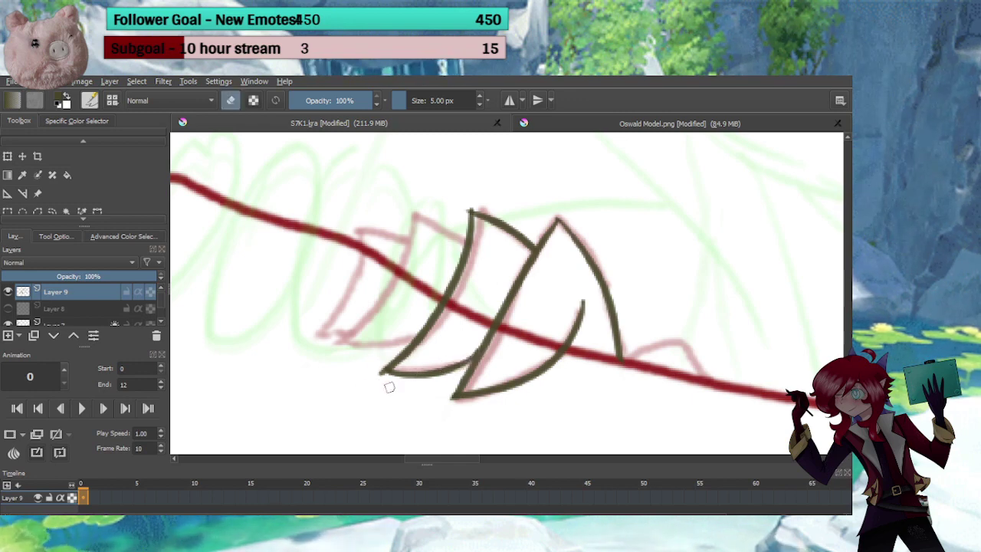
left_click_drag(381, 375, 395, 375)
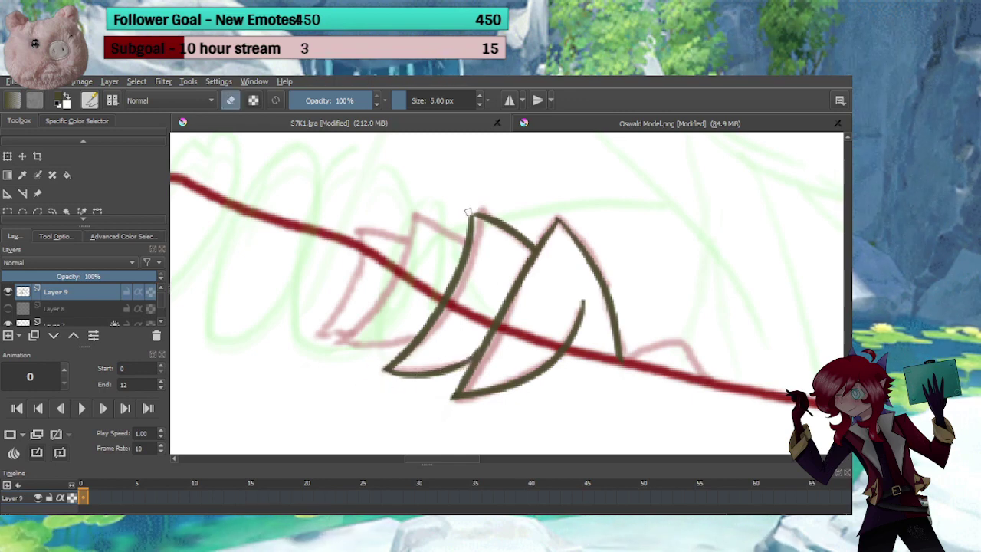
key("e")
Ink the third and fourth fingers of the same hand and erase the line ends that overshoot their corners
mouse_move(464, 242)
left_mouse_down()
mouse_move(385, 216)
mouse_move(328, 360)
mouse_move(414, 335)
left_mouse_up()
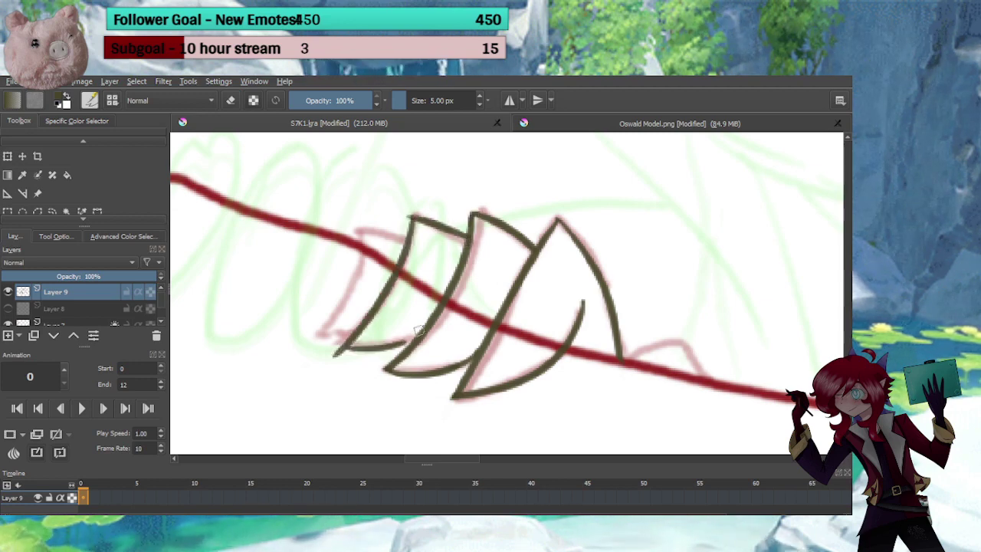
key("e")
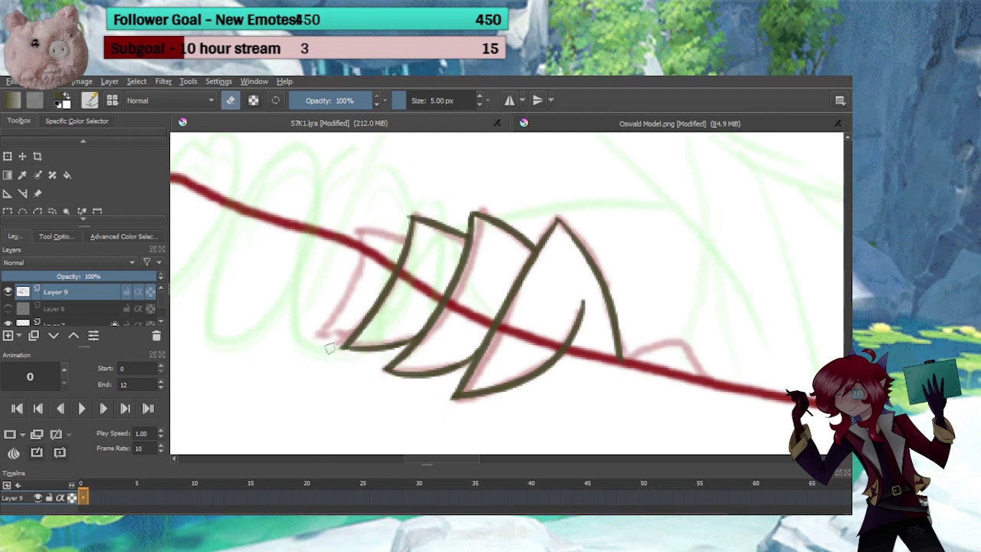
key("e")
mouse_move(399, 235)
left_mouse_down()
mouse_move(363, 239)
mouse_move(362, 228)
mouse_move(294, 350)
mouse_move(366, 325)
left_mouse_up()
key("e")
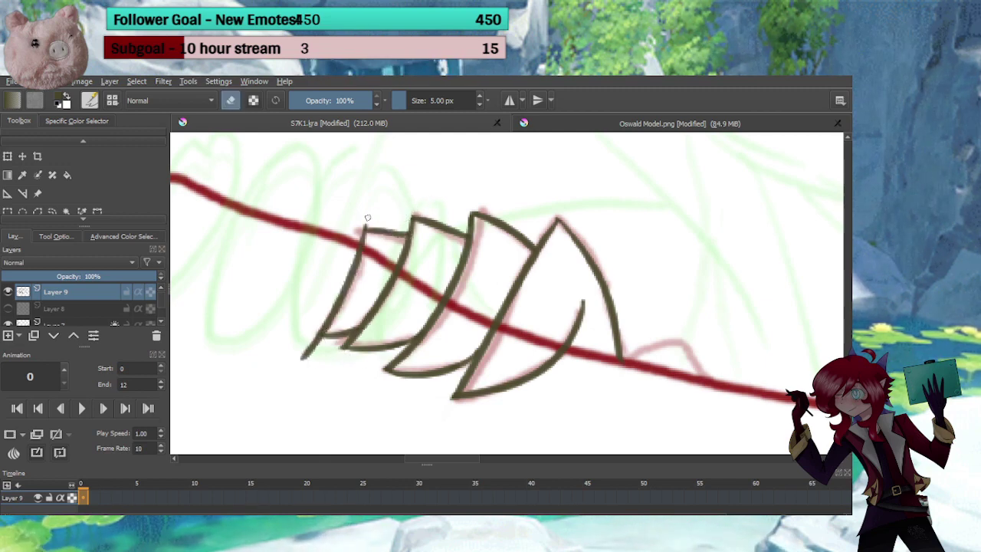
left_click_drag(306, 352, 324, 344)
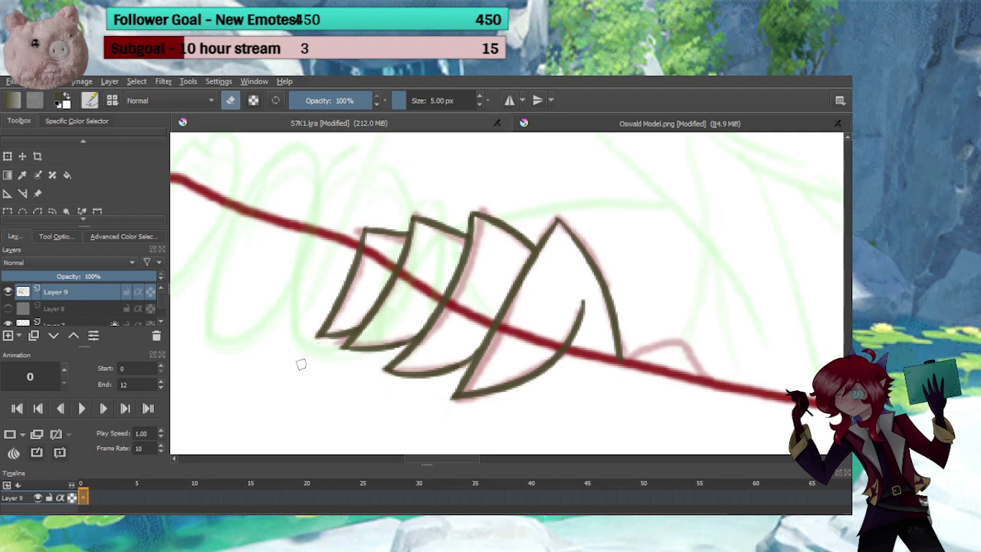
Ink the upper curve and long outer edge of the right hand's innermost finger over the rough sketch on Layer 9
key("e")
scroll(353, 378, "down", 2)
left_click_drag(499, 350, 207, 268)
left_click_drag(526, 245, 218, 283)
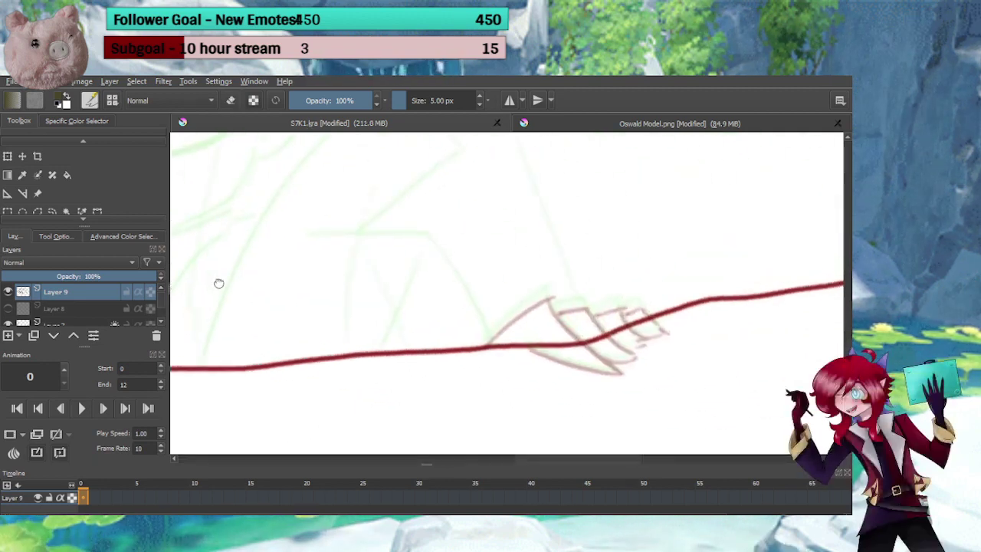
left_click_drag(416, 282, 296, 265)
left_click_drag(337, 324, 369, 241)
left_click_drag(388, 266, 244, 224)
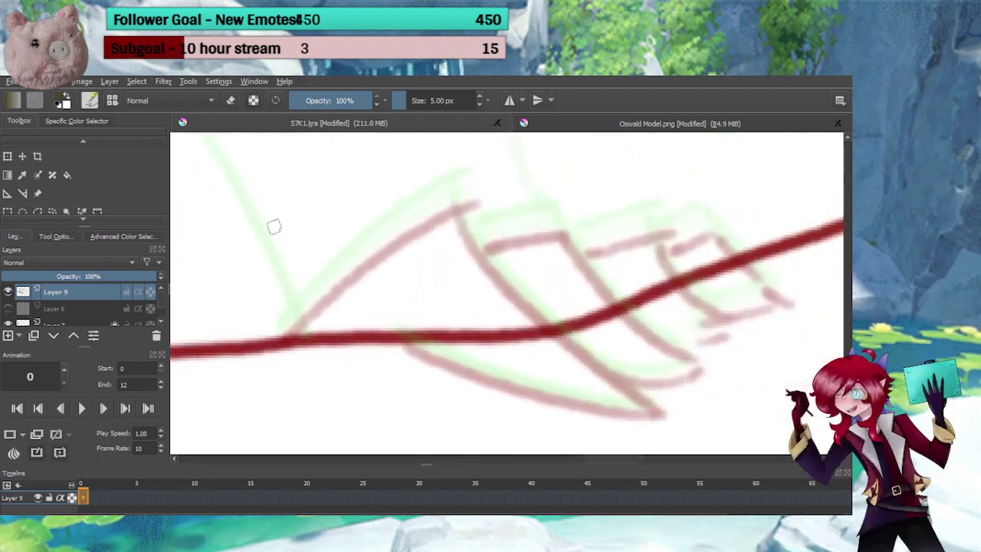
left_click_drag(282, 338, 458, 225)
key("ctrl+z")
mouse_move(284, 338)
left_mouse_down()
mouse_move(440, 220)
mouse_move(467, 212)
mouse_move(629, 385)
left_mouse_up()
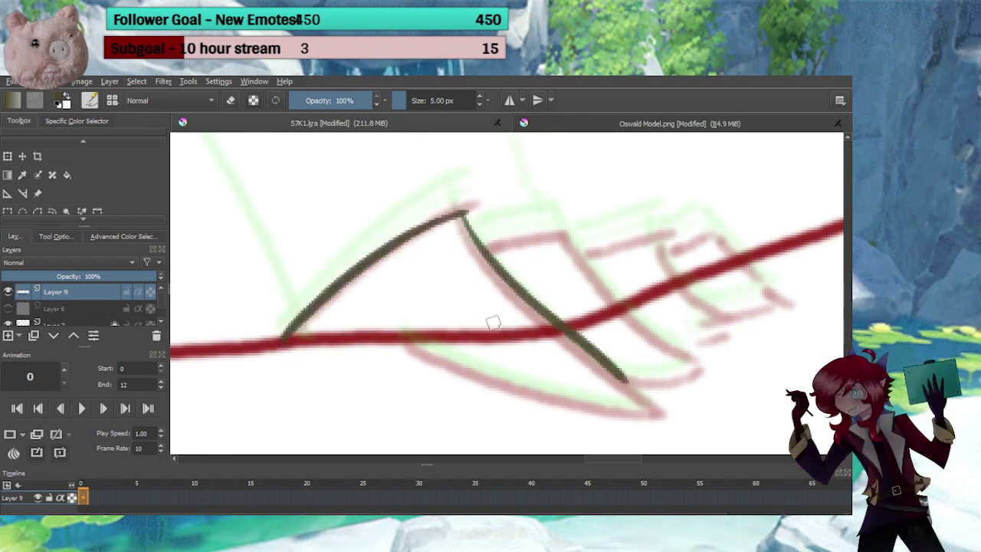
key("ctrl+z")
left_click_drag(459, 205, 684, 441)
Ink the lower curve of the right hand's innermost finger and erase the overrun at its tip
left_click_drag(493, 339, 448, 291)
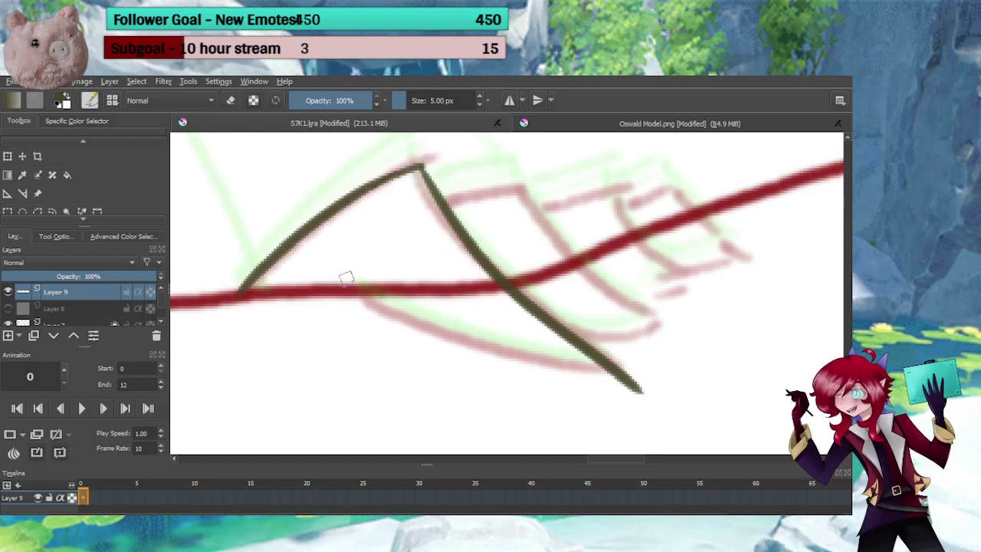
left_click_drag(345, 277, 628, 383)
key("ctrl+z")
mouse_move(343, 271)
left_mouse_down()
mouse_move(636, 383)
mouse_move(677, 382)
mouse_move(652, 392)
left_mouse_up()
key("e")
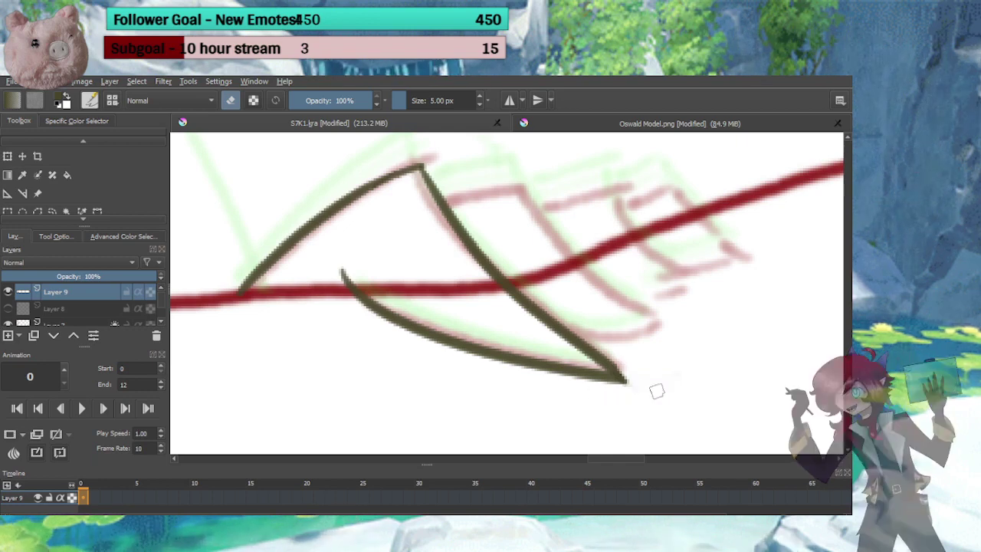
key("e")
Ink the top, long edge and lower curve of the right hand's second finger
left_click_drag(639, 352, 553, 376)
mouse_move(354, 217)
left_mouse_down()
mouse_move(464, 202)
mouse_move(584, 334)
left_mouse_up()
key("ctrl+z")
left_click_drag(437, 206, 598, 348)
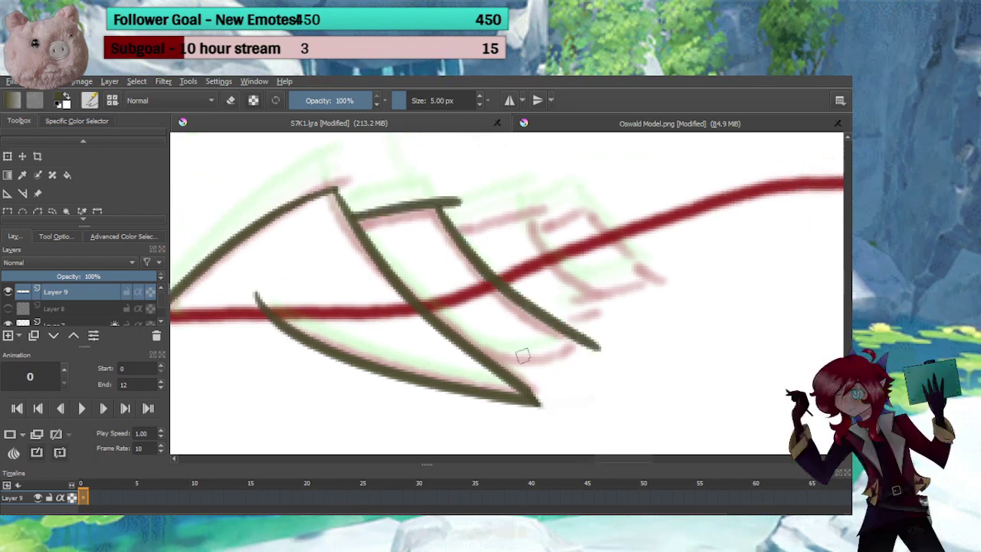
left_click_drag(477, 348, 602, 350)
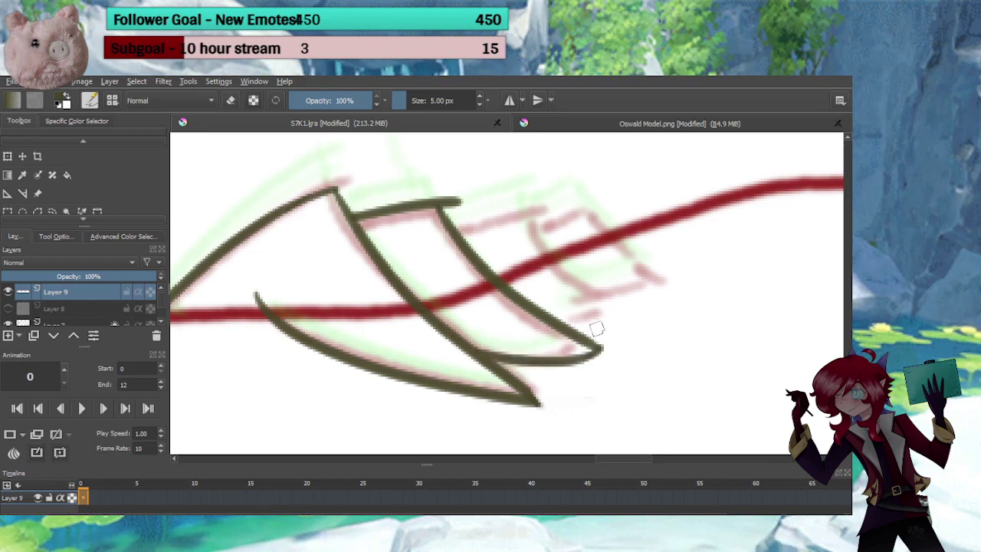
Erase the second finger's overshooting corner and ink the third and fourth fingers of the right hand
key("e")
mouse_move(448, 186)
left_mouse_down()
mouse_move(529, 221)
mouse_move(526, 213)
mouse_move(605, 305)
left_mouse_up()
key("e")
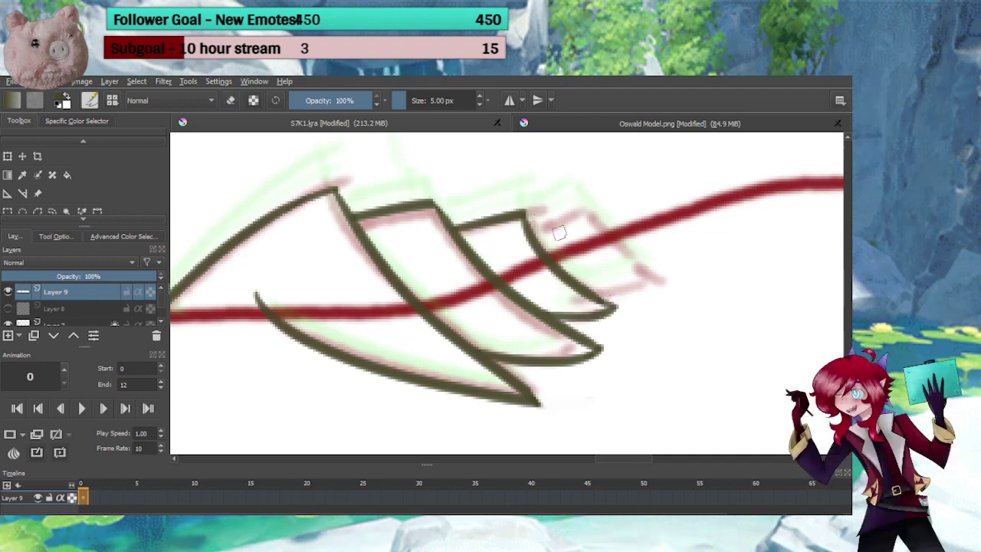
mouse_move(529, 222)
left_mouse_down()
mouse_move(583, 221)
mouse_move(651, 289)
left_mouse_up()
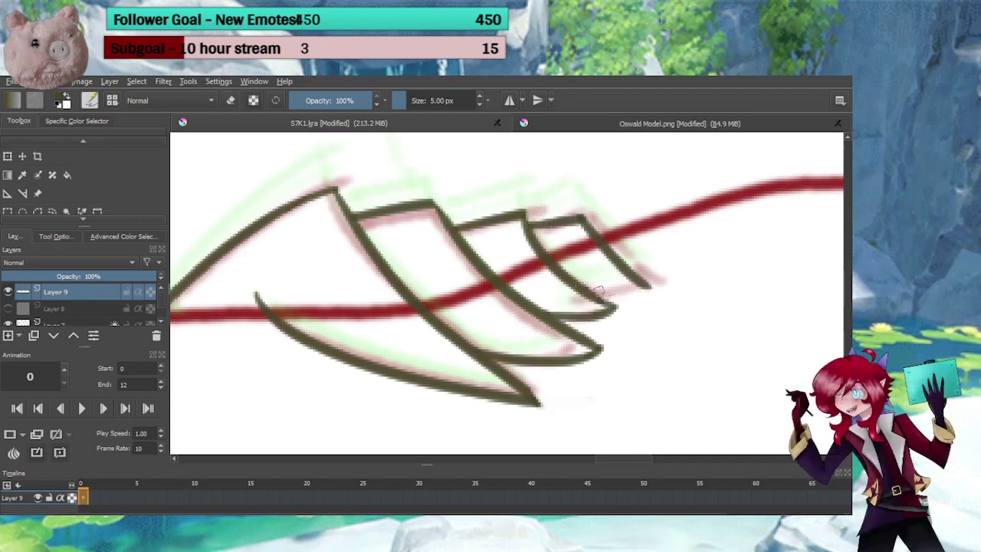
left_click_drag(586, 291, 653, 290)
Duplicate the inked Layer 9 drawing from frame 0 into frame 1
left_click_drag(468, 318, 638, 394)
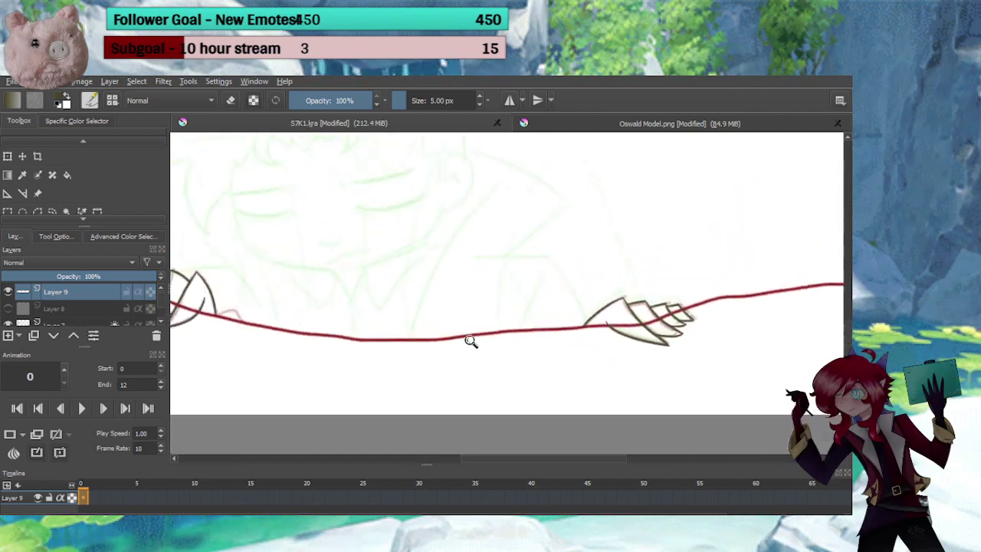
mouse_move(468, 341)
left_mouse_down()
mouse_move(432, 363)
mouse_move(464, 354)
left_mouse_up()
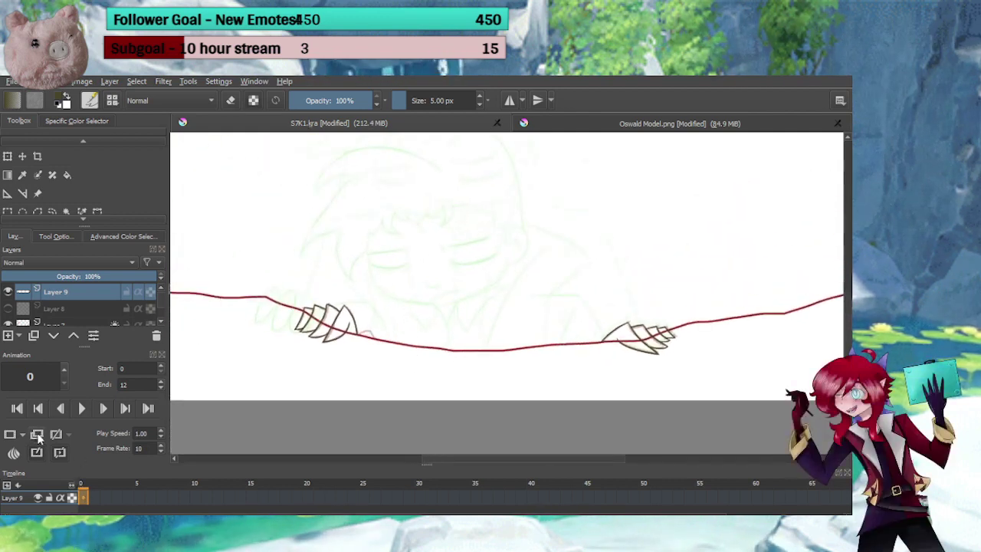
left_click(105, 498)
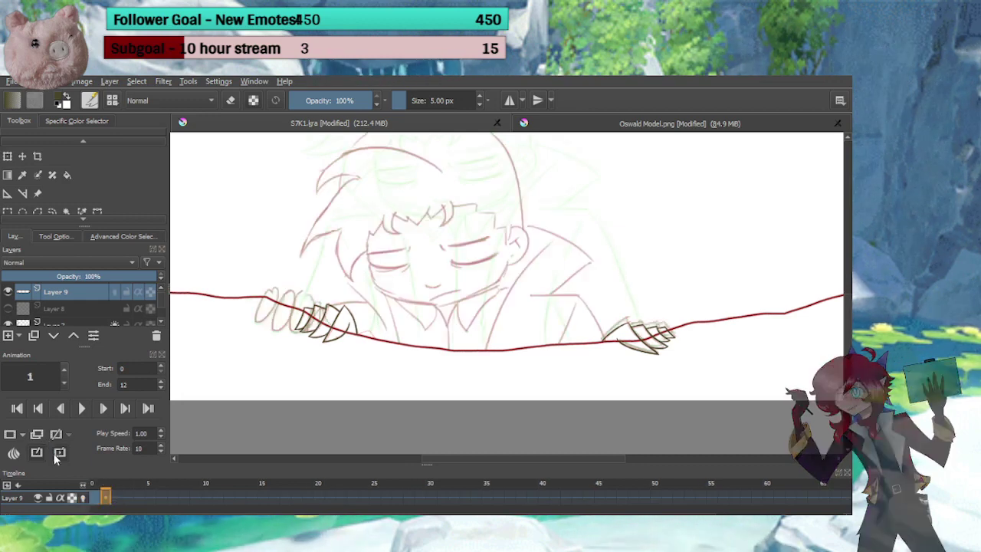
Select the inked left hand with a freehand outline, move it onto frame 1's rough hand, and clear the selection
left_click(51, 210)
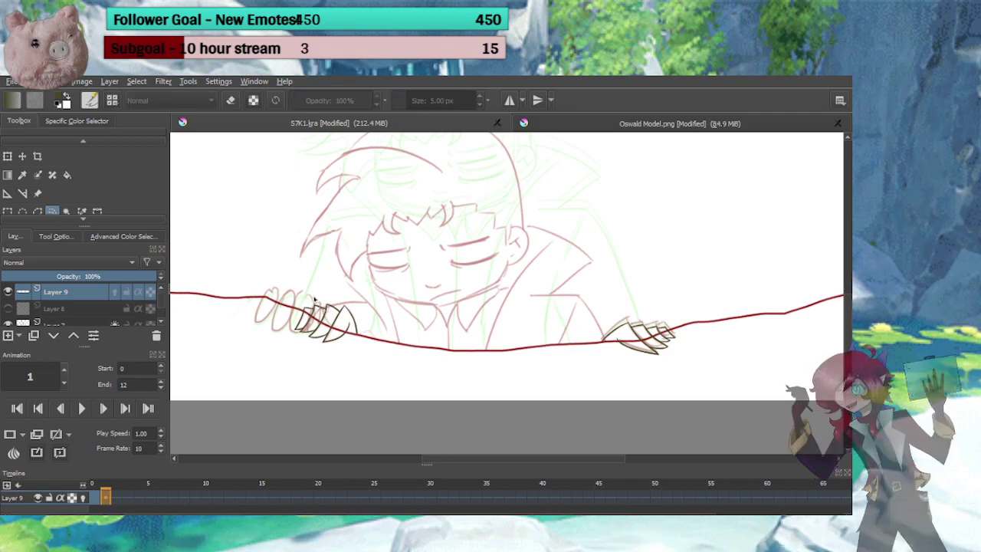
mouse_move(329, 289)
left_mouse_down()
mouse_move(351, 366)
mouse_move(337, 291)
left_mouse_up()
key("ctrl+t")
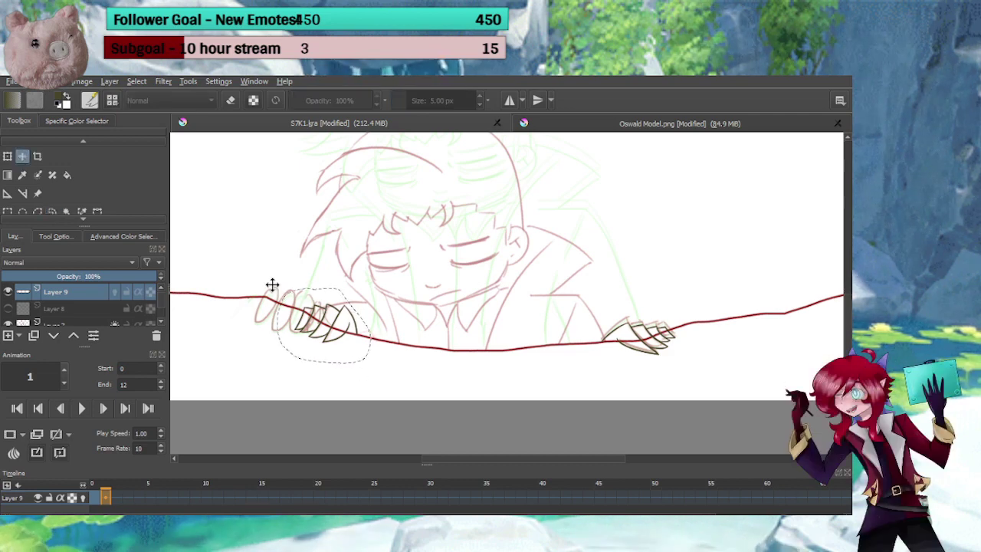
left_click_drag(324, 329, 297, 322)
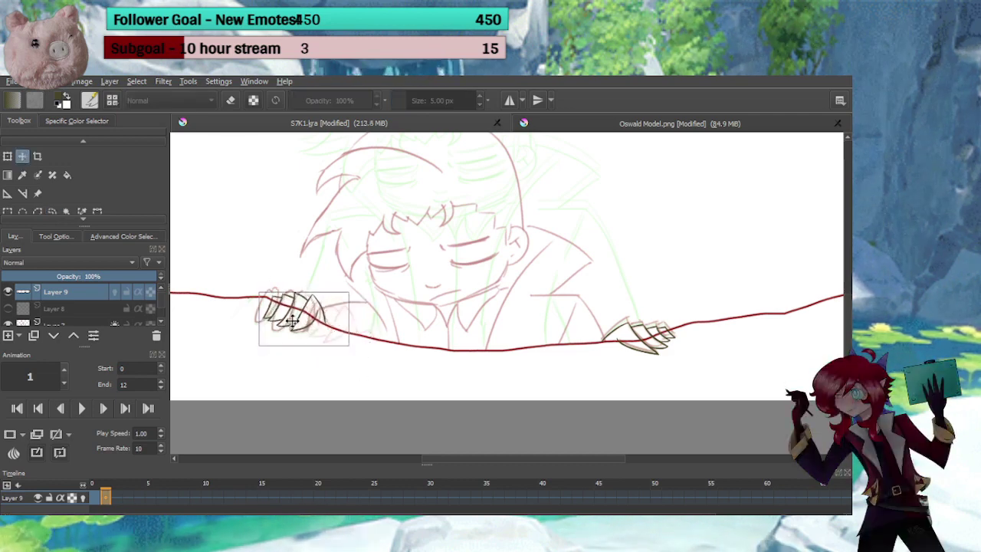
key("Return")
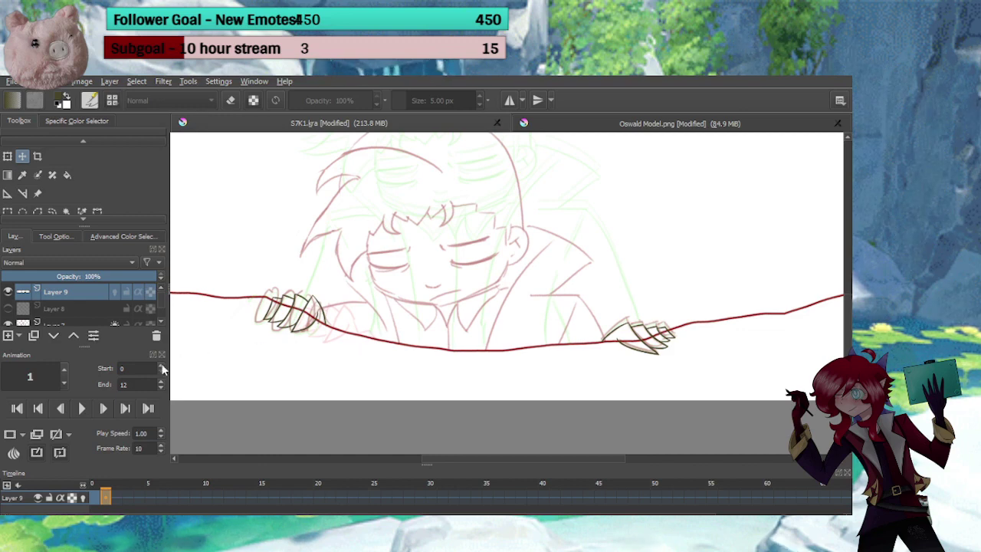
left_click(7, 212)
left_click(200, 233)
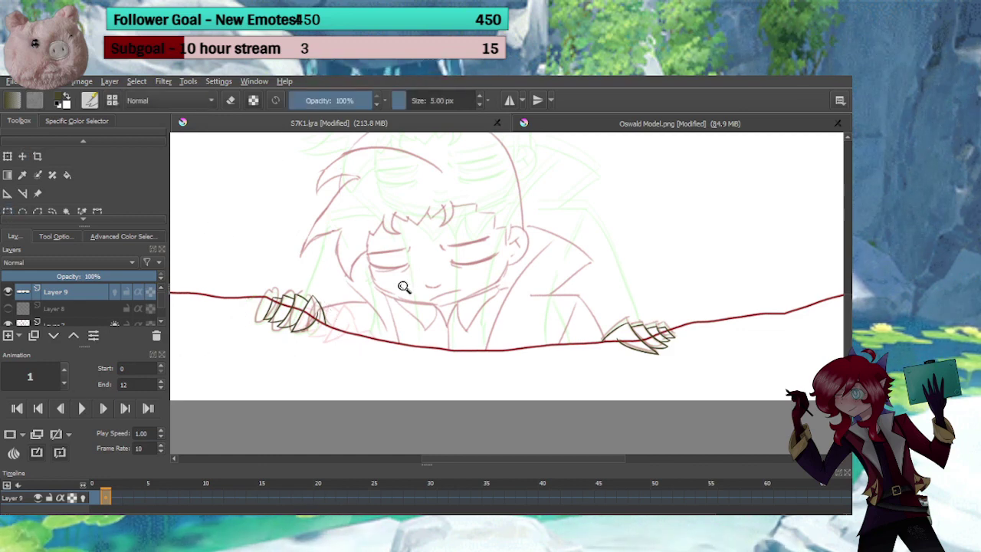
Ink the closed right eye with its under-eye line, the thickened brow above it and the small crease beside the brow
left_click_drag(403, 284, 436, 175)
left_click_drag(431, 229, 379, 254)
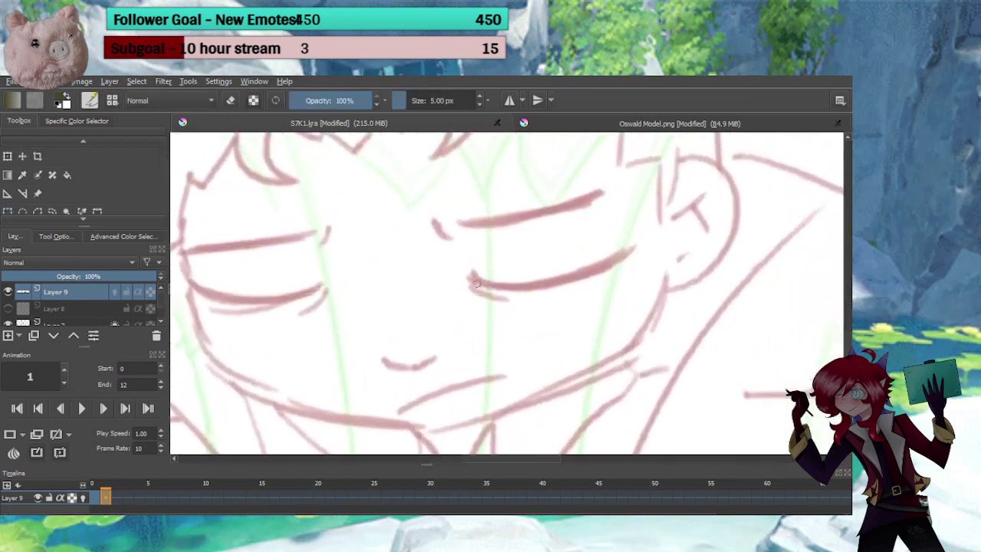
mouse_move(481, 309)
left_mouse_down()
mouse_move(486, 294)
mouse_move(432, 294)
mouse_move(586, 243)
left_mouse_up()
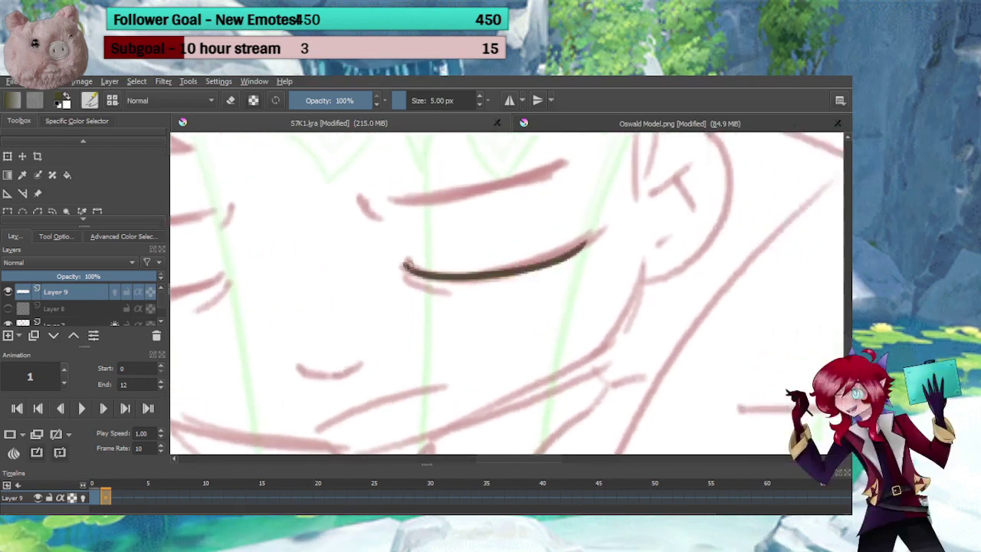
mouse_move(402, 279)
left_mouse_down()
mouse_move(462, 297)
mouse_move(449, 338)
left_mouse_up()
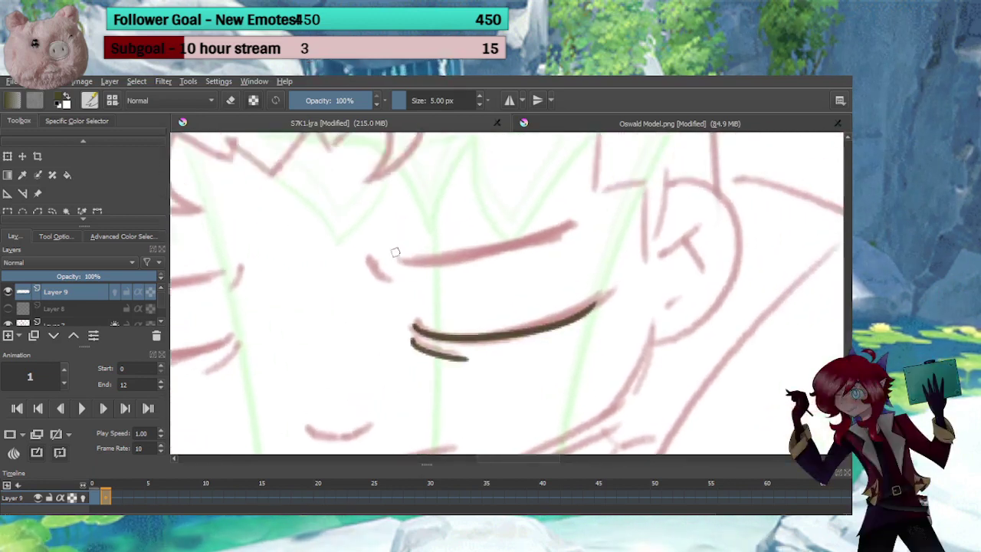
mouse_move(368, 256)
left_mouse_down()
mouse_move(398, 280)
mouse_move(580, 234)
left_mouse_up()
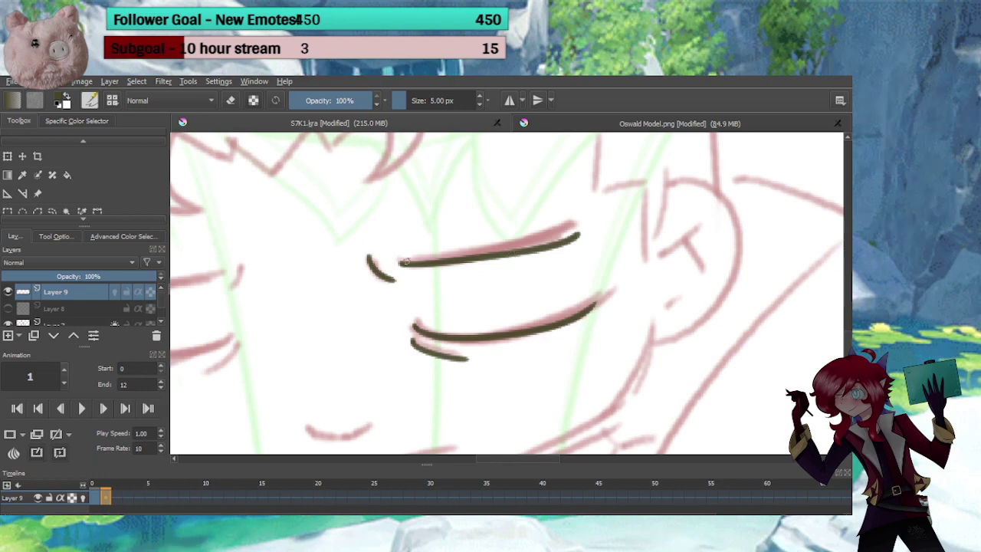
left_click_drag(406, 261, 574, 236)
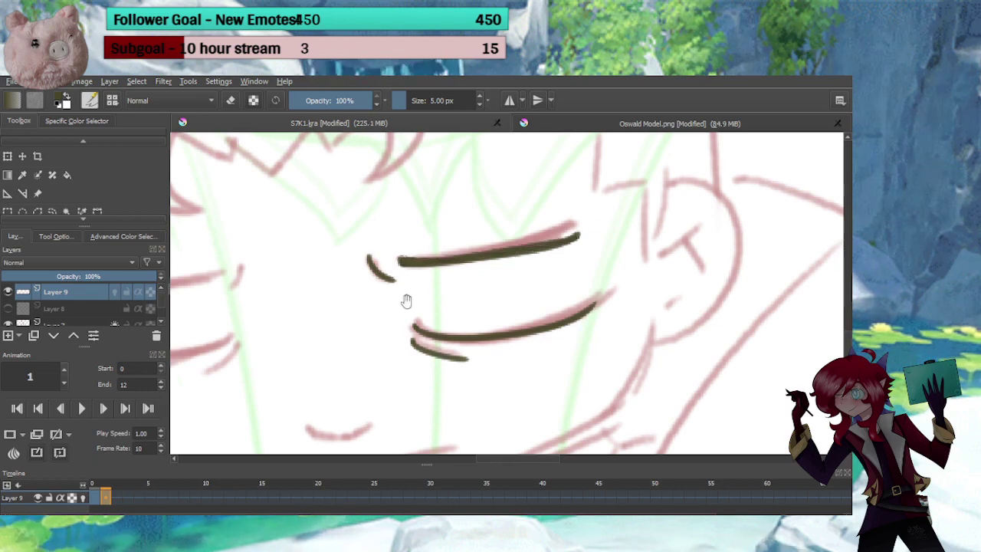
Ink the left brow with its crease, the closed left eye and the short line at its inner corner
left_click_drag(274, 311, 549, 283)
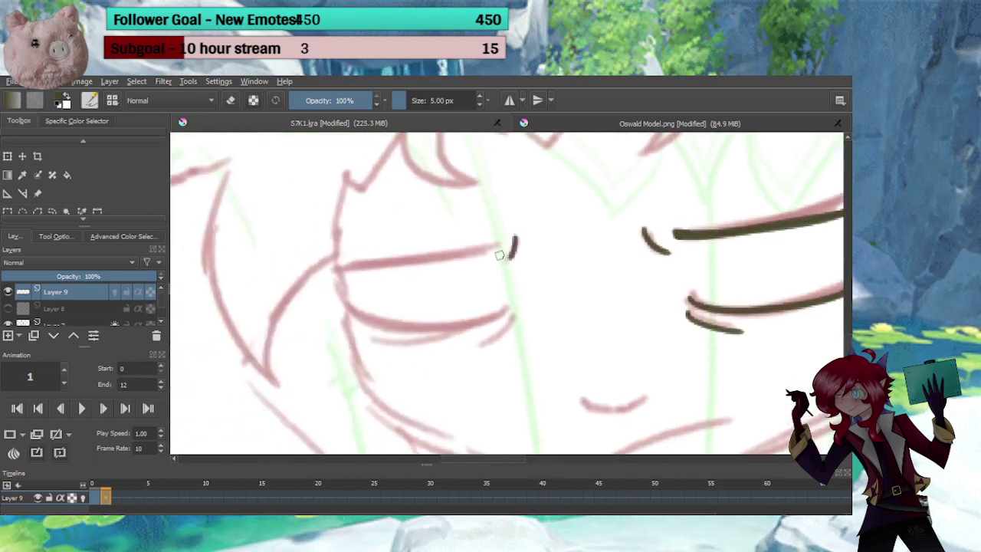
left_click_drag(499, 255, 316, 268)
key("ctrl+z")
left_click_drag(494, 244, 314, 260)
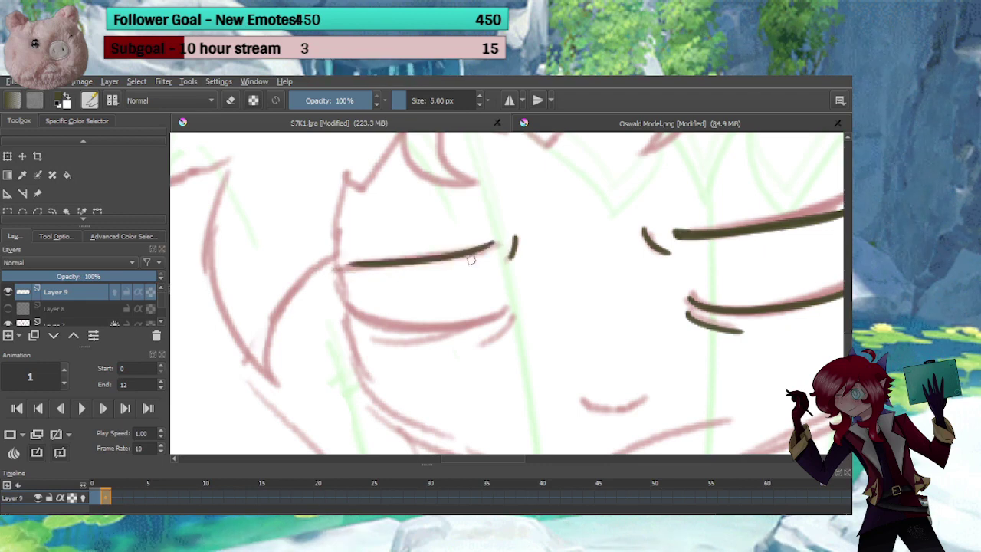
mouse_move(485, 304)
left_mouse_down()
mouse_move(504, 269)
mouse_move(365, 286)
left_mouse_up()
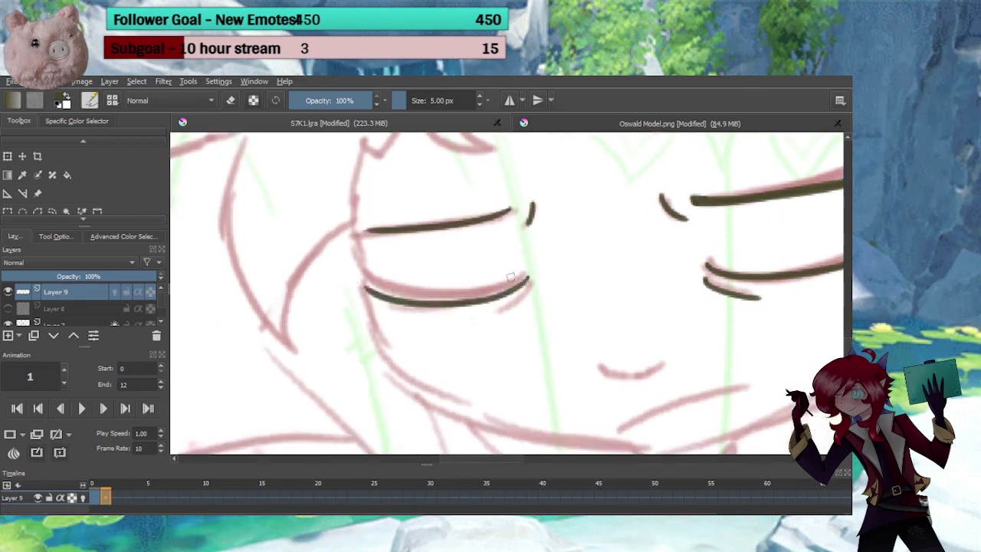
key("ctrl+z")
mouse_move(526, 278)
left_mouse_down()
mouse_move(497, 286)
mouse_move(360, 275)
left_mouse_up()
left_click_drag(529, 277, 510, 302)
Ink the short curve of the nose and the slanted mouth line
left_click_drag(475, 308, 307, 264)
mouse_move(429, 319)
left_mouse_down()
mouse_move(476, 329)
mouse_move(497, 321)
mouse_move(420, 267)
left_mouse_up()
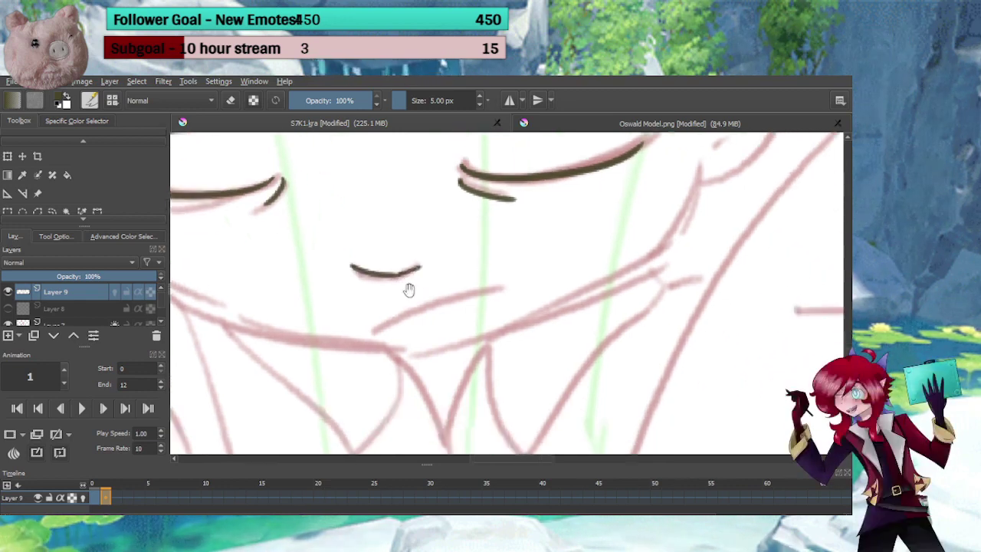
left_click_drag(376, 331, 501, 288)
Ink both sides of the jawline down to the chin and erase the overlapping line end where they meet
left_click_drag(454, 357, 375, 345)
left_click_drag(371, 342, 486, 352)
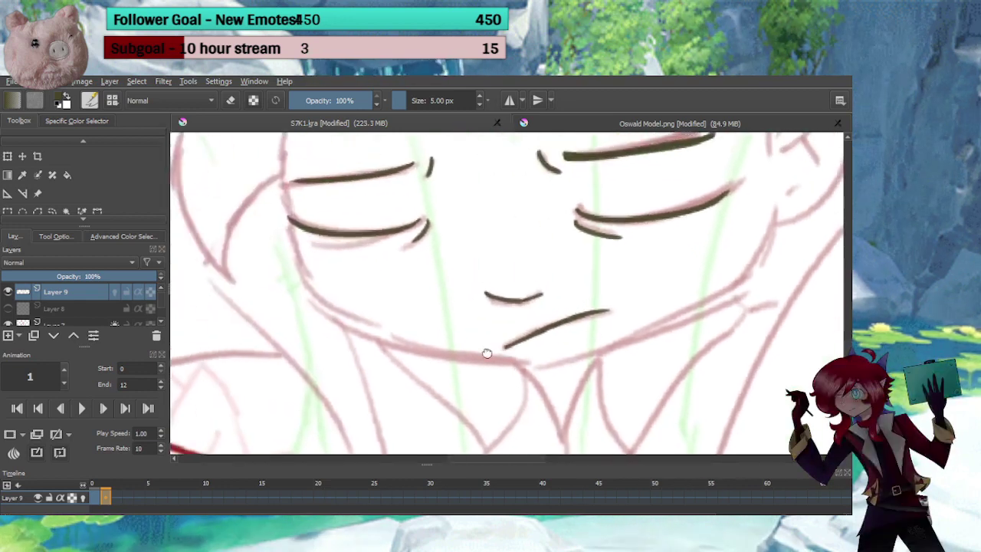
mouse_move(289, 219)
left_mouse_down()
mouse_move(302, 288)
mouse_move(599, 380)
left_mouse_up()
left_click_drag(612, 254, 489, 243)
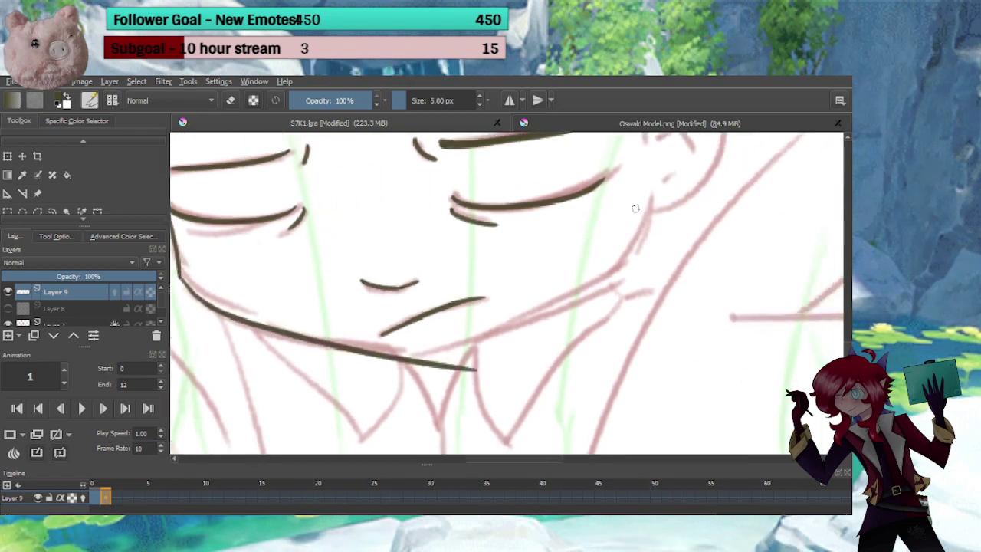
mouse_move(656, 185)
left_mouse_down()
mouse_move(638, 240)
mouse_move(387, 365)
mouse_move(481, 365)
left_mouse_up()
key("e")
left_click_drag(390, 366, 458, 359)
key("e")
Ink the central V-shaped point of the hair fringe as two strokes over the rough sketch
left_click_drag(544, 257, 439, 358)
left_click_drag(473, 287, 437, 363)
left_click_drag(352, 291, 485, 352)
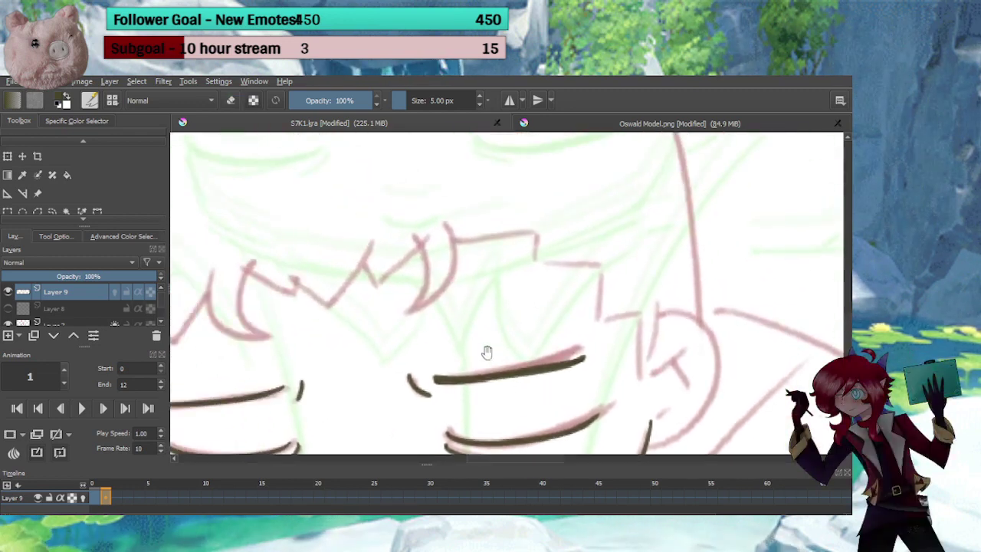
left_click_drag(368, 311, 440, 298)
left_click_drag(405, 330, 427, 306)
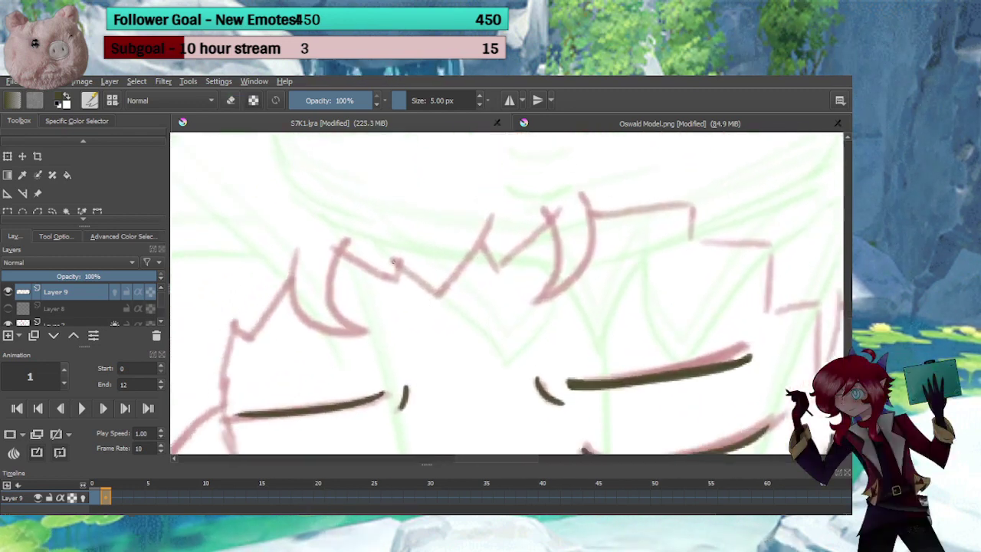
left_click_drag(393, 261, 492, 222)
key("ctrl+z")
left_click_drag(391, 259, 442, 291)
left_click_drag(492, 221, 442, 290)
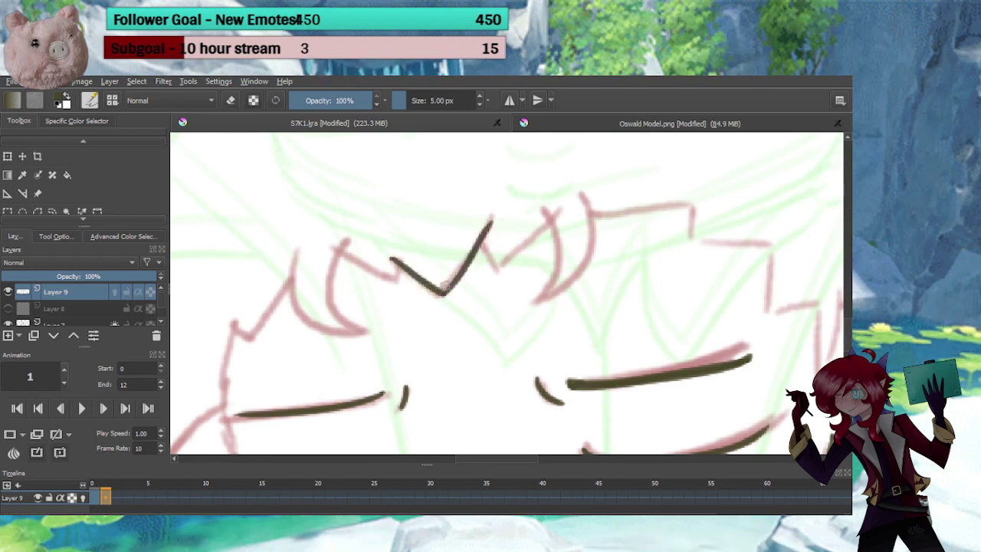
Extend the fringe with a jagged stroke on each side of the central point and erase the overshoot at its peak
left_click_drag(397, 265, 342, 262)
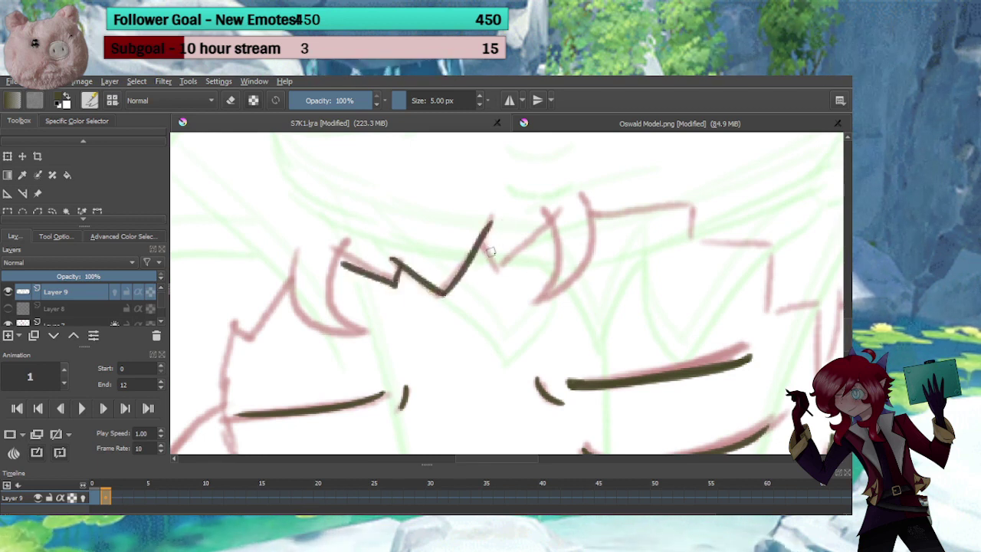
mouse_move(481, 242)
left_mouse_down()
mouse_move(515, 253)
mouse_move(548, 222)
left_mouse_up()
key("e")
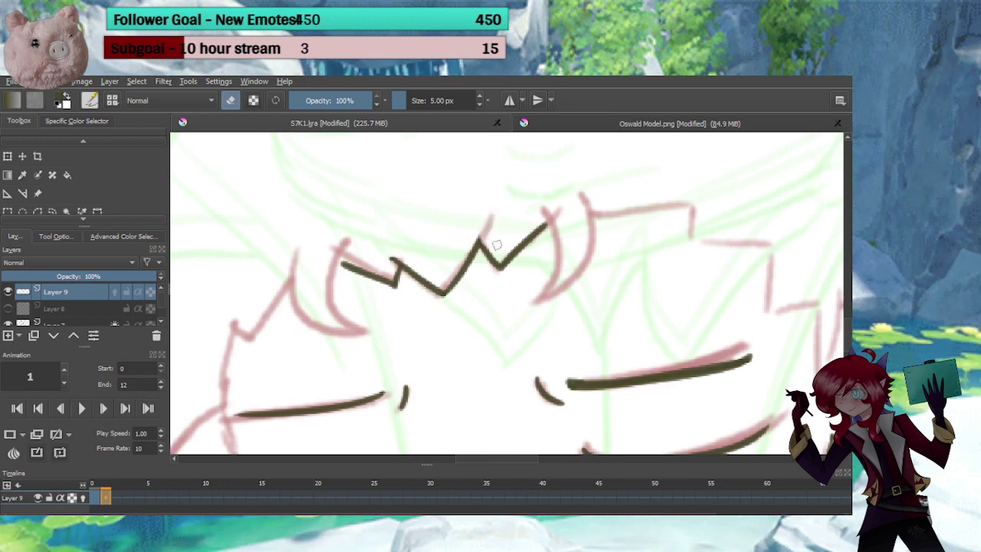
key("e")
Ink the curved hair lock at the left end of the fringe as an inner and outer arc meeting in a point
left_click_drag(373, 276, 424, 258)
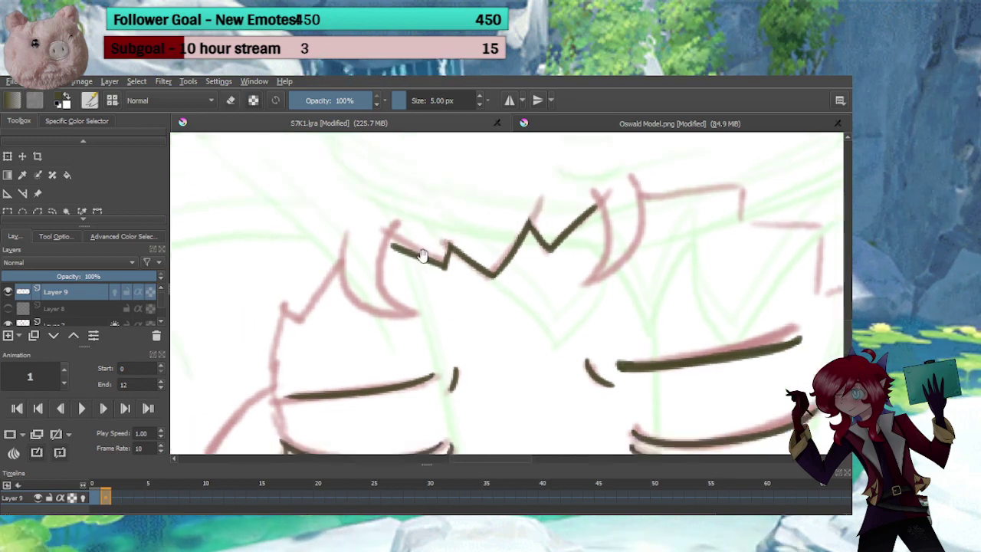
mouse_move(408, 223)
left_mouse_down()
mouse_move(410, 319)
mouse_move(419, 301)
left_mouse_up()
key("ctrl+z")
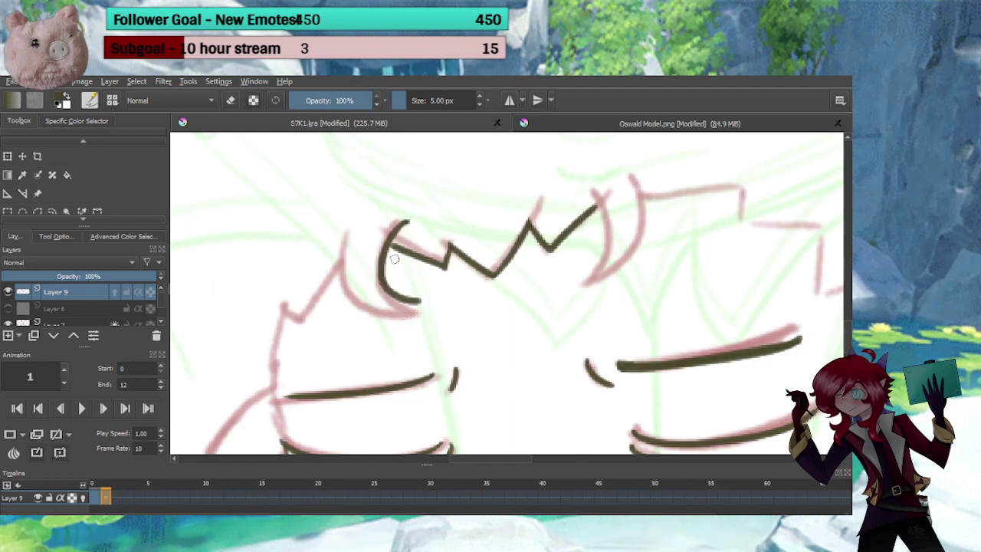
left_click_drag(343, 234, 416, 301)
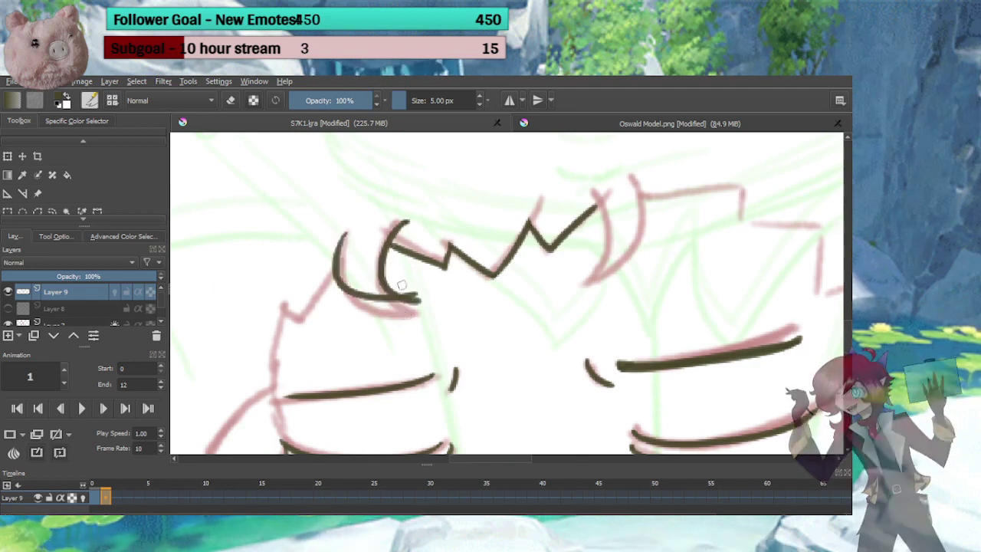
key("ctrl+z")
left_click_drag(341, 225, 410, 292)
key("ctrl+z")
left_click_drag(343, 216, 416, 297)
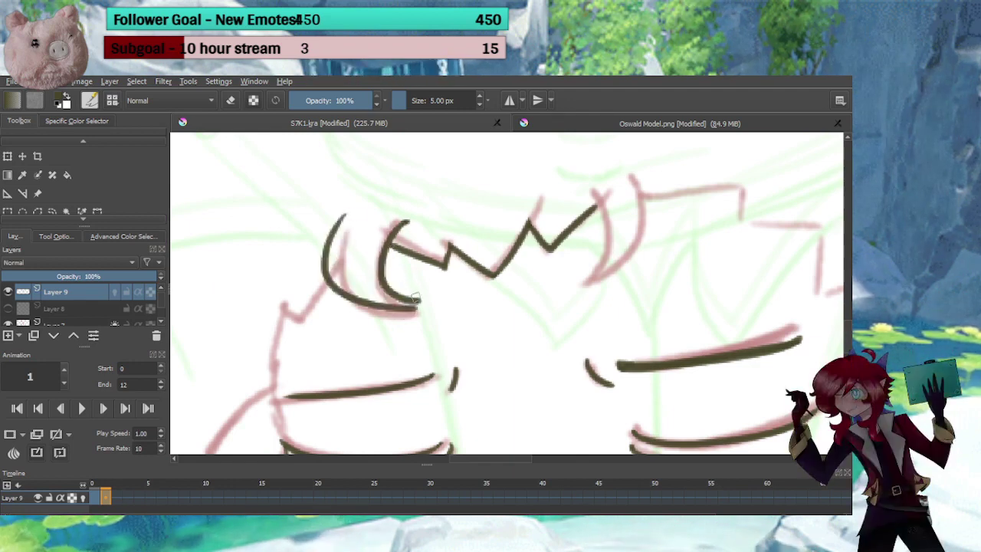
key("ctrl+z")
mouse_move(343, 219)
left_mouse_down()
mouse_move(404, 291)
mouse_move(395, 318)
mouse_move(320, 310)
left_mouse_up()
key("e")
key("e")
Ink the pointed hair lock at the right end of the fringe with an inner and an outer curve, and clean its tip
left_click_drag(401, 324, 378, 349)
left_click_drag(497, 219, 464, 320)
key("ctrl+z")
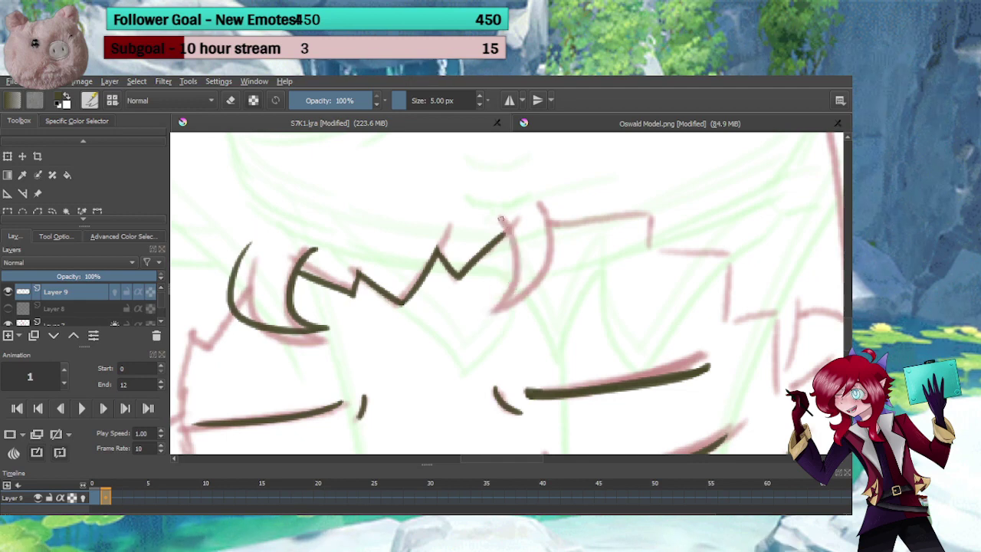
left_click_drag(496, 215, 485, 299)
key("ctrl+z")
key("ctrl+z")
left_click_drag(498, 218, 488, 317)
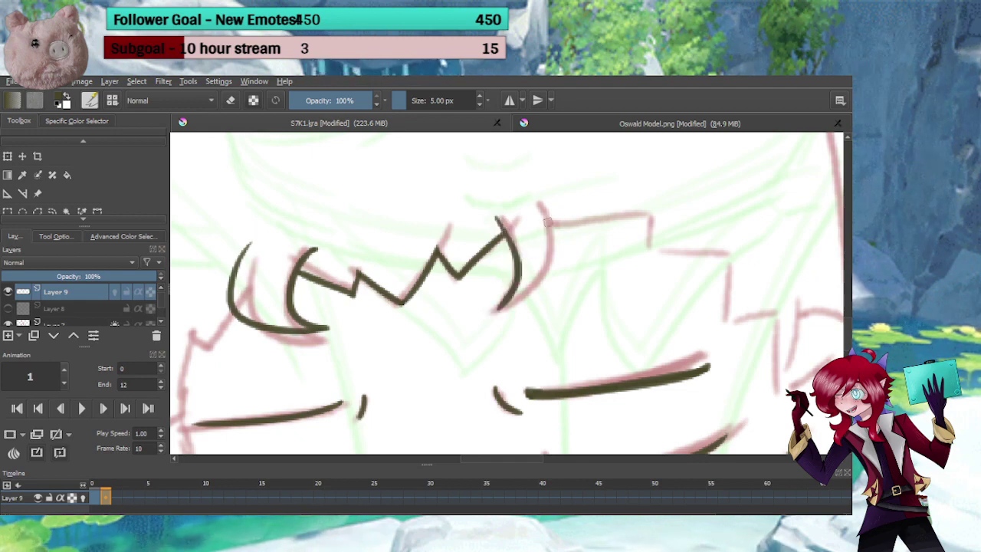
left_click_drag(547, 190, 503, 306)
key("e")
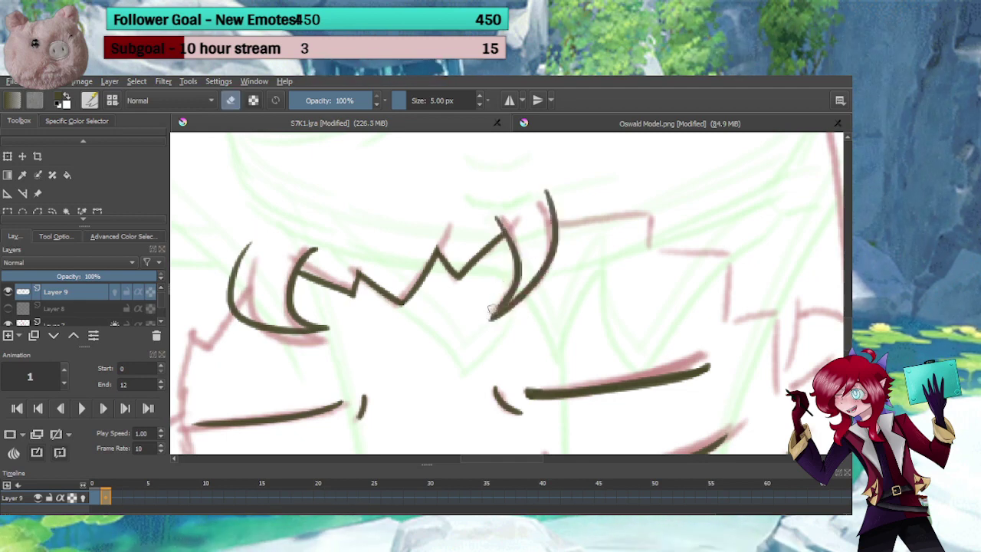
key("e")
Ink the jagged hairline left of the fringe and continue it down the side of the face to the jaw
mouse_move(250, 358)
left_mouse_down()
mouse_move(496, 309)
mouse_move(489, 296)
left_mouse_up()
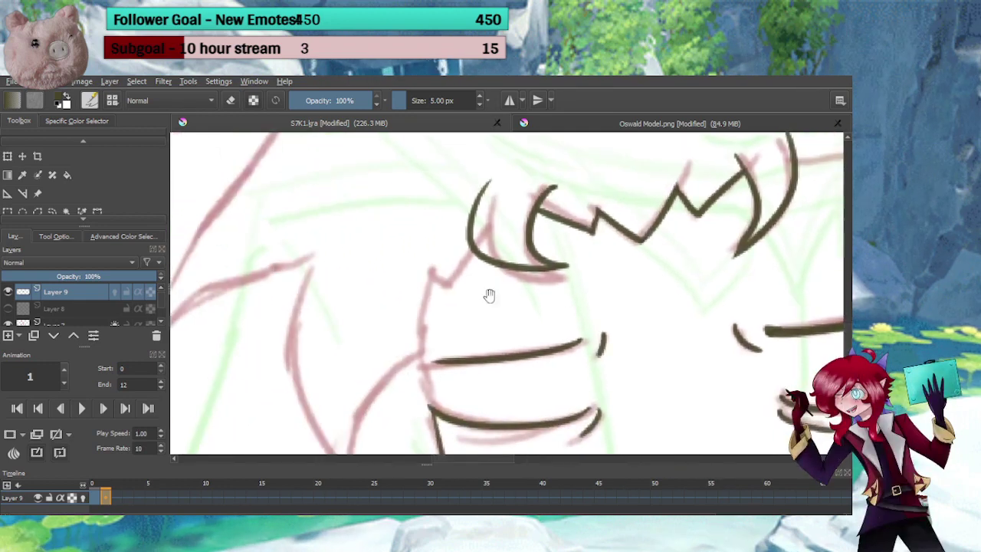
mouse_move(472, 255)
left_mouse_down()
mouse_move(451, 288)
mouse_move(429, 275)
left_mouse_up()
key("ctrl+z")
left_click_drag(429, 309, 444, 227)
mouse_move(444, 188)
left_mouse_down()
mouse_move(438, 284)
mouse_move(449, 327)
left_mouse_up()
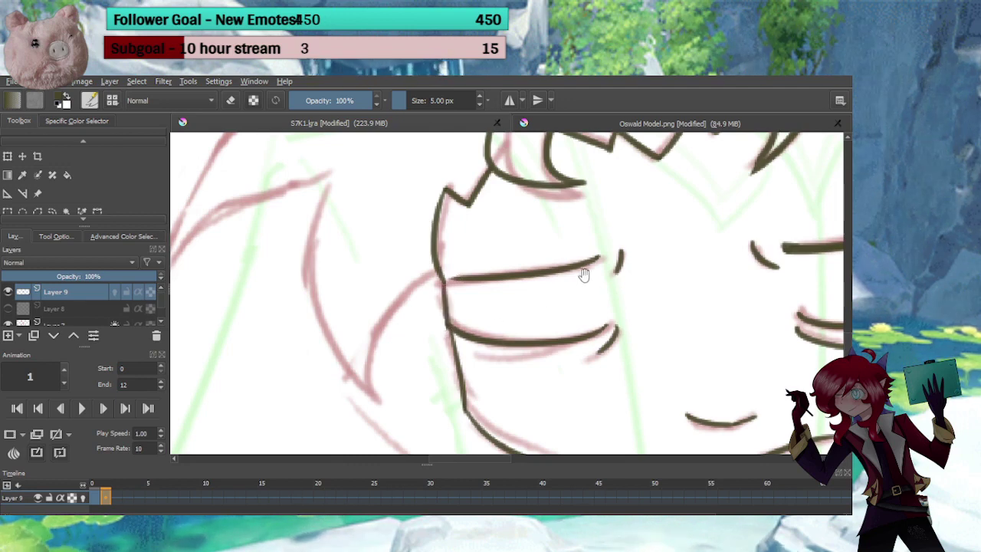
Ink the stepped hairline right of the fringe and end it in a pointed sideburn in front of the ear
mouse_move(738, 209)
left_mouse_down()
mouse_move(519, 247)
mouse_move(315, 363)
left_mouse_up()
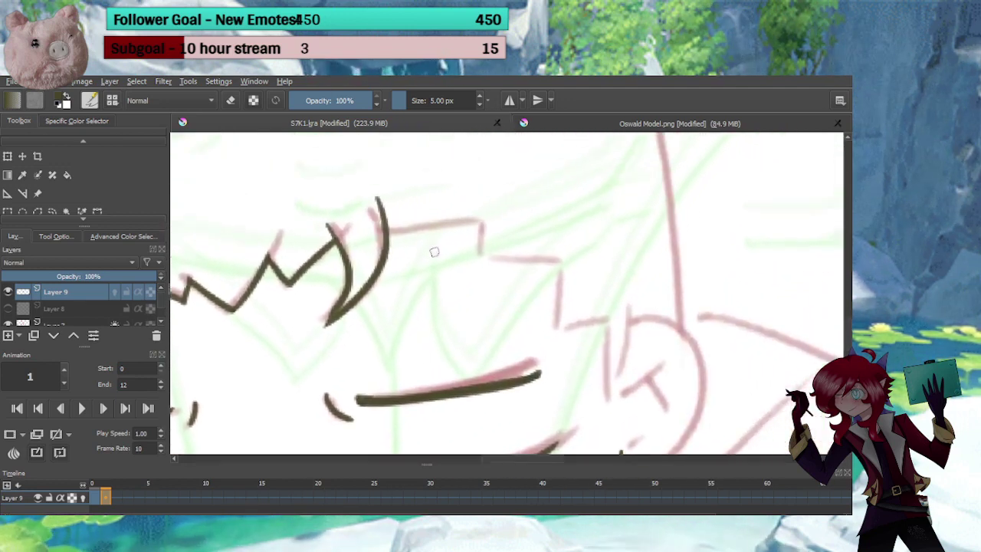
mouse_move(389, 232)
left_mouse_down()
mouse_move(484, 225)
mouse_move(481, 250)
mouse_move(557, 262)
left_mouse_up()
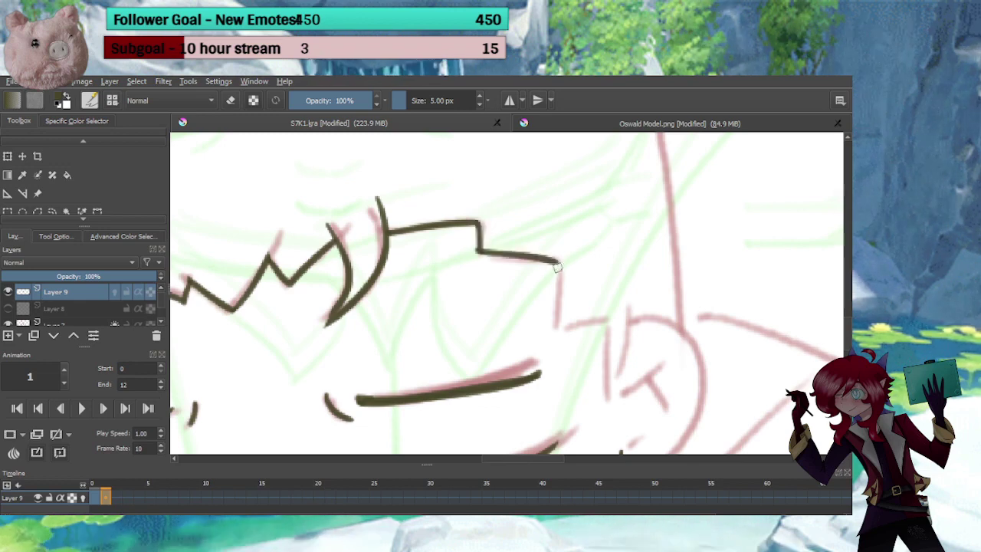
key("e")
key("e")
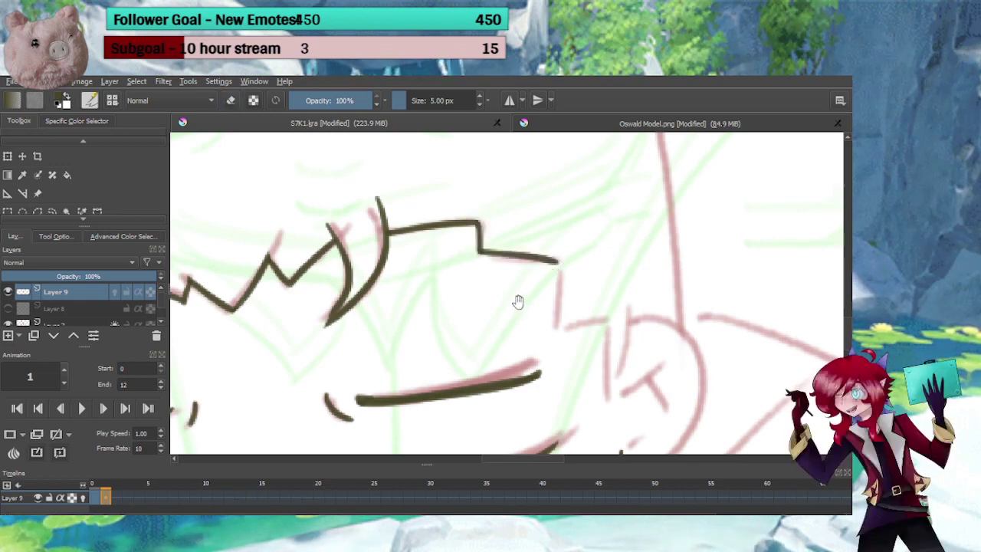
left_click_drag(517, 302, 489, 260)
mouse_move(531, 222)
left_mouse_down()
mouse_move(529, 284)
mouse_move(577, 278)
mouse_move(539, 277)
mouse_move(546, 340)
left_mouse_up()
left_click_drag(563, 236, 540, 346)
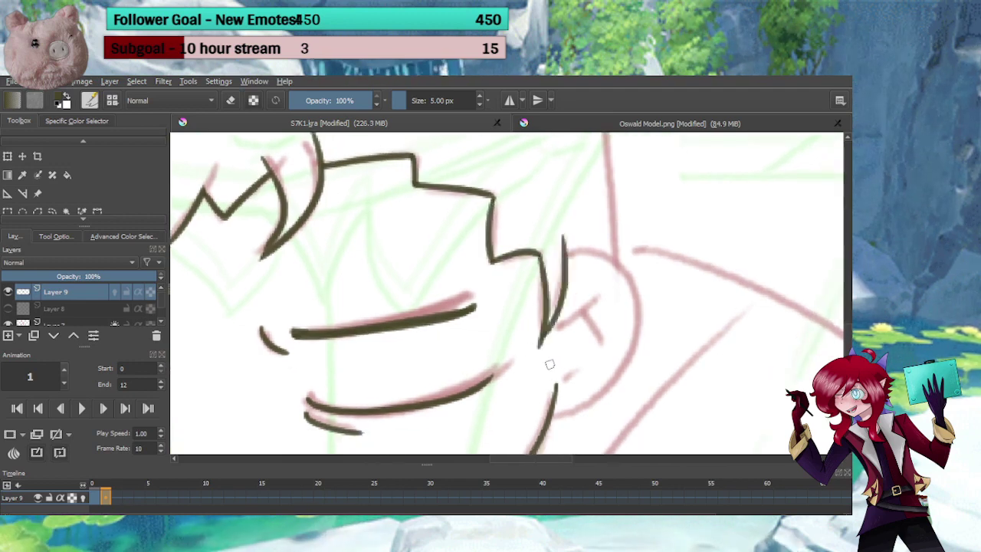
key("e")
key("e")
Ink the rounded outline of the ear from sideburn to jaw and add its inner fold lines and short lobe curve
scroll(573, 332, "up", 4)
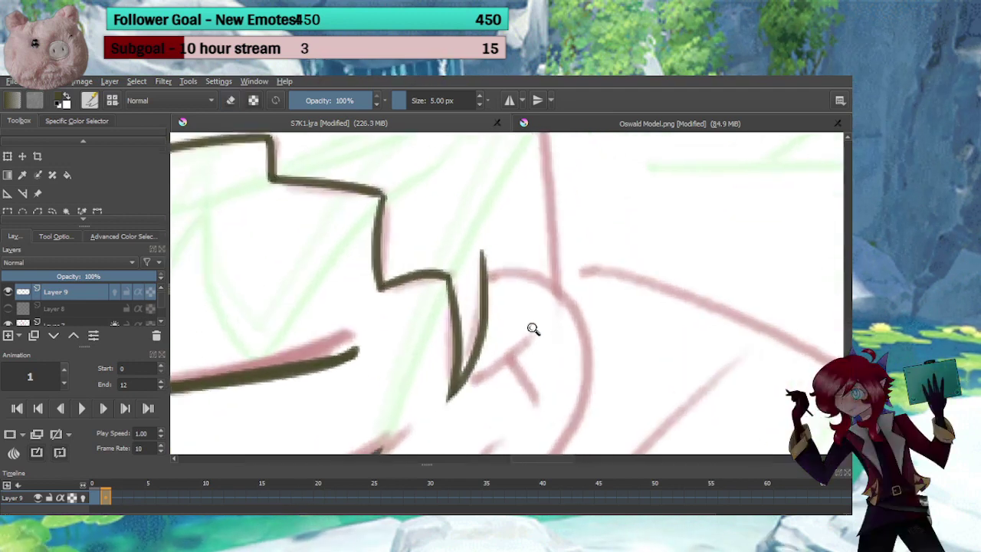
mouse_move(488, 189)
left_mouse_down()
mouse_move(516, 416)
mouse_move(495, 396)
left_mouse_up()
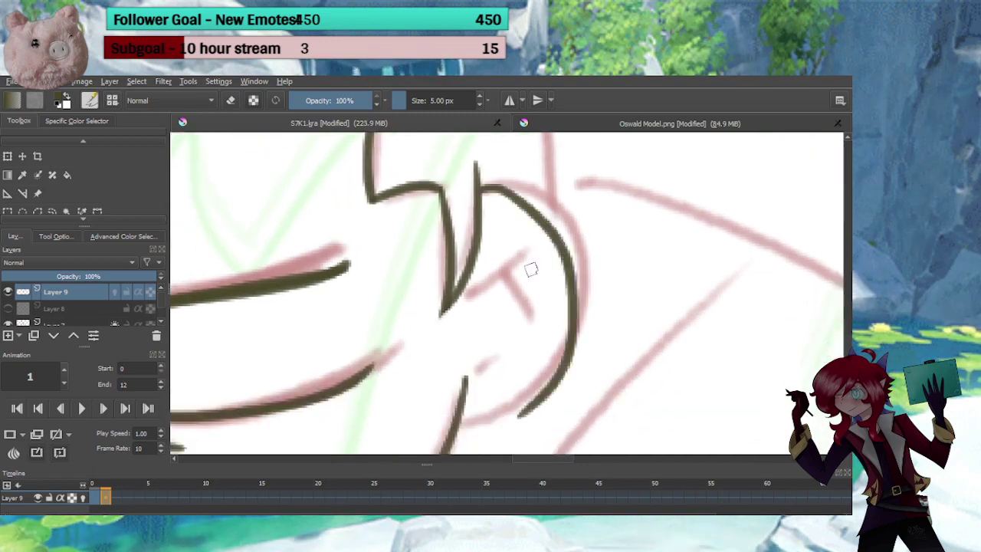
key("ctrl+z")
left_click_drag(489, 190, 478, 398)
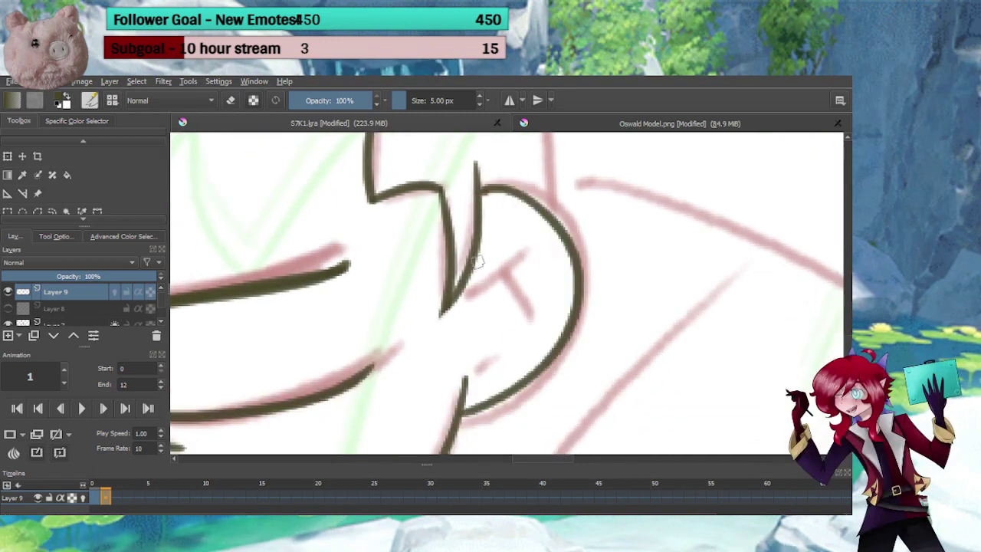
mouse_move(471, 270)
left_mouse_down()
mouse_move(532, 244)
mouse_move(522, 270)
left_mouse_up()
left_click_drag(529, 306, 533, 297)
left_click_drag(464, 377, 503, 360)
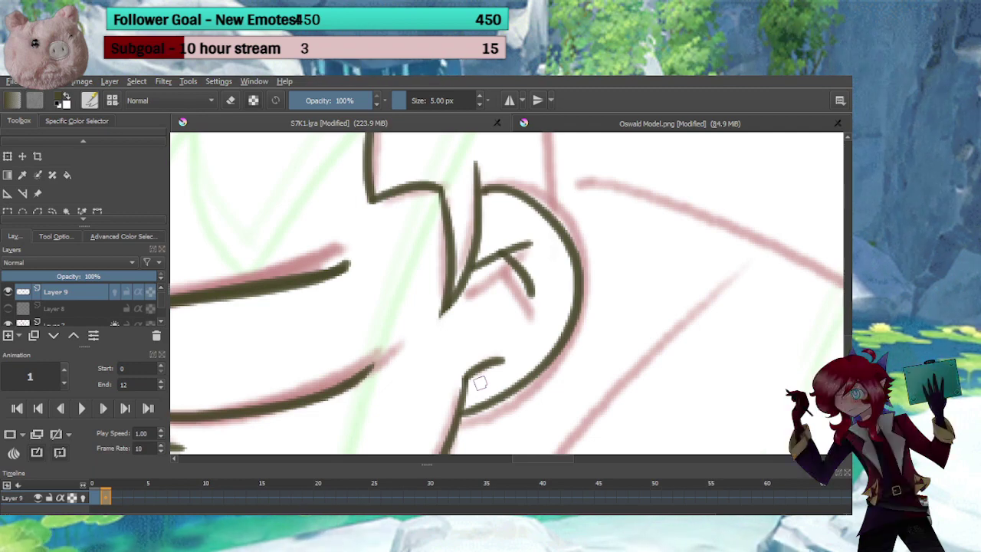
Lasso the inked face and hair, cut it from Layer 9, paste it onto its own layer and clear the selection
left_click_drag(326, 261, 323, 317)
left_click_drag(290, 286, 464, 274)
left_click_drag(329, 248, 408, 287)
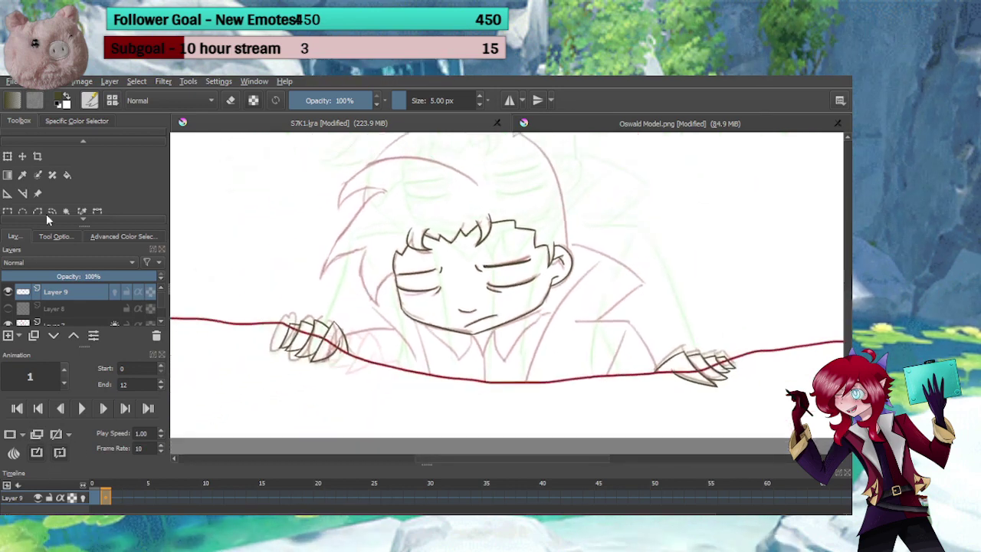
left_click(51, 212)
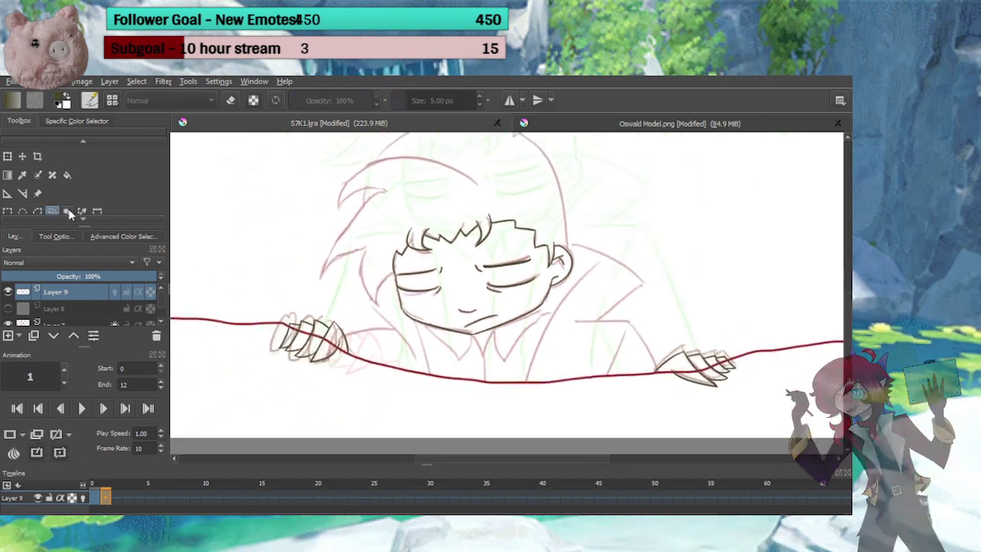
mouse_move(387, 187)
left_mouse_down()
mouse_move(412, 365)
mouse_move(616, 221)
mouse_move(417, 167)
left_mouse_up()
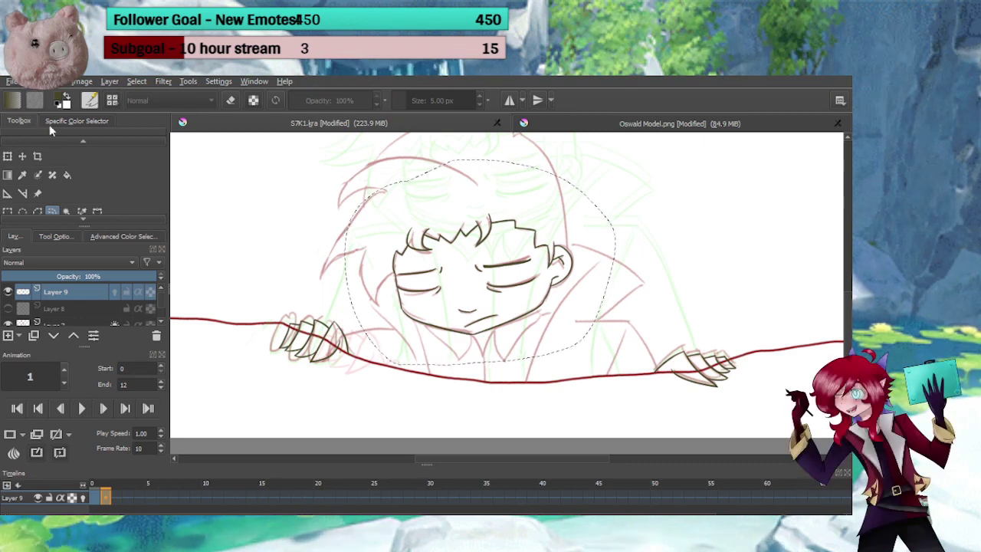
key("Delete")
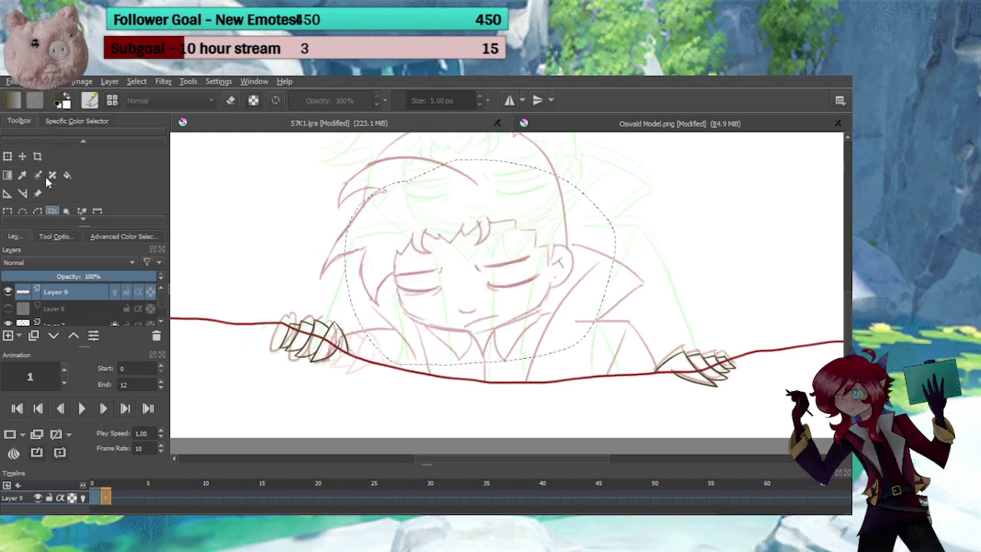
key("ctrl+v")
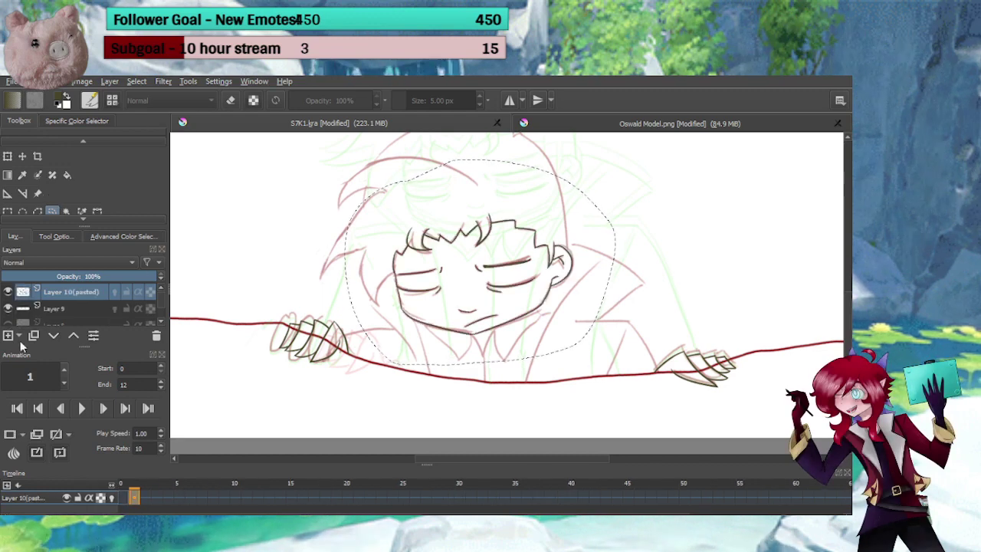
left_click(7, 212)
left_click(252, 180)
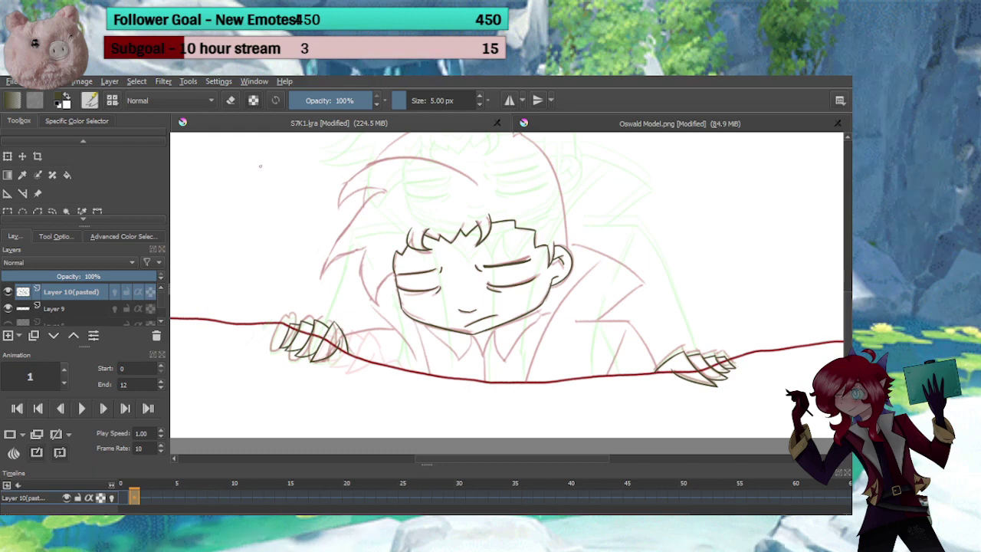
Hide the pasted face layer and make Layer 9 the active layer again
left_click(7, 293)
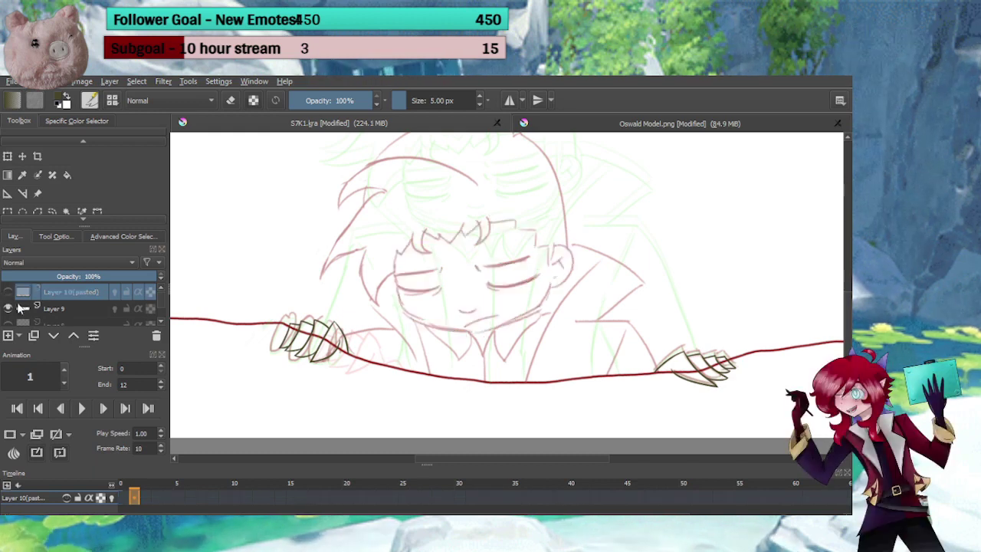
left_click(7, 309)
left_click(8, 308)
left_click(124, 496)
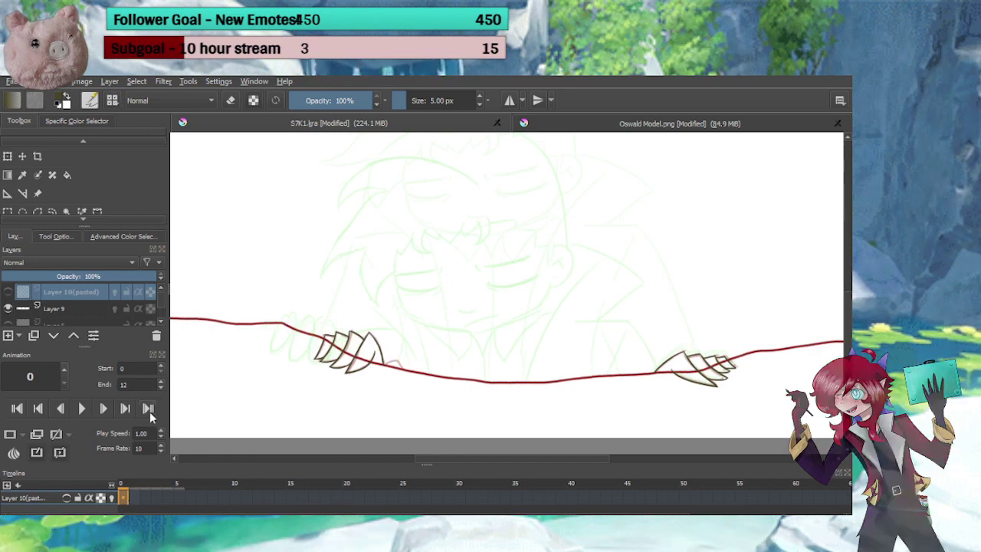
left_click(75, 310)
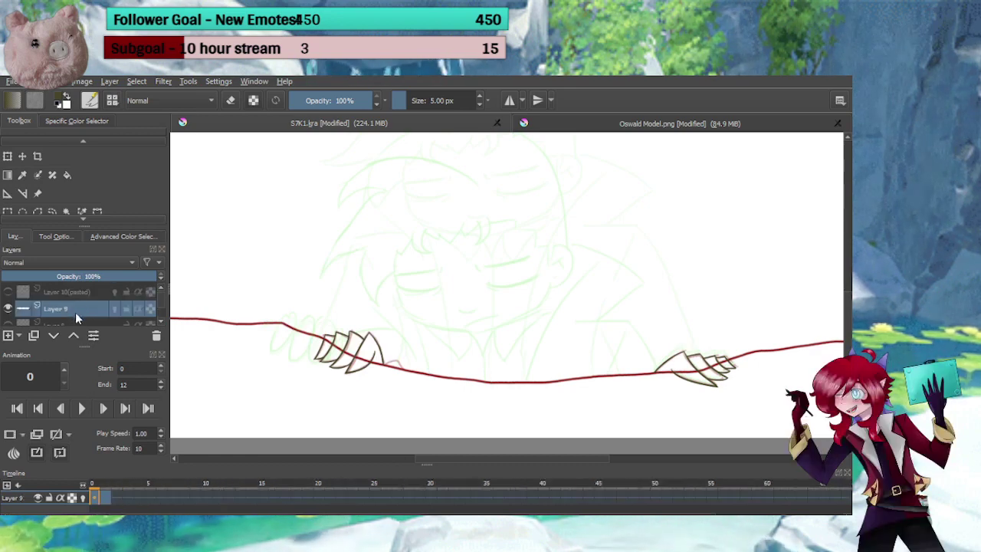
In frame 4 of Layer 9, lasso and delete the inked left-hand fingers that do not match the sketched fist
left_click(105, 497)
left_click(128, 498)
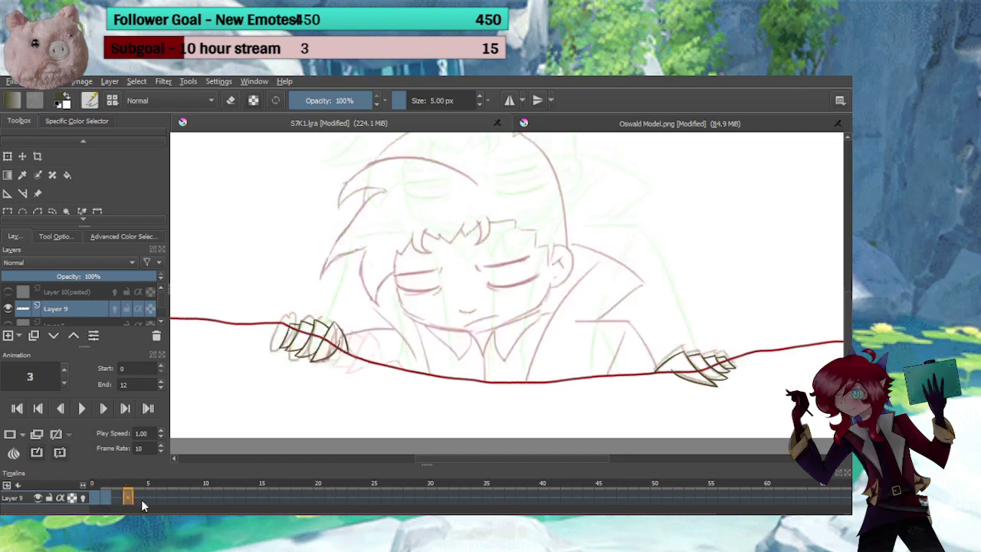
left_click(140, 498)
left_click(153, 498)
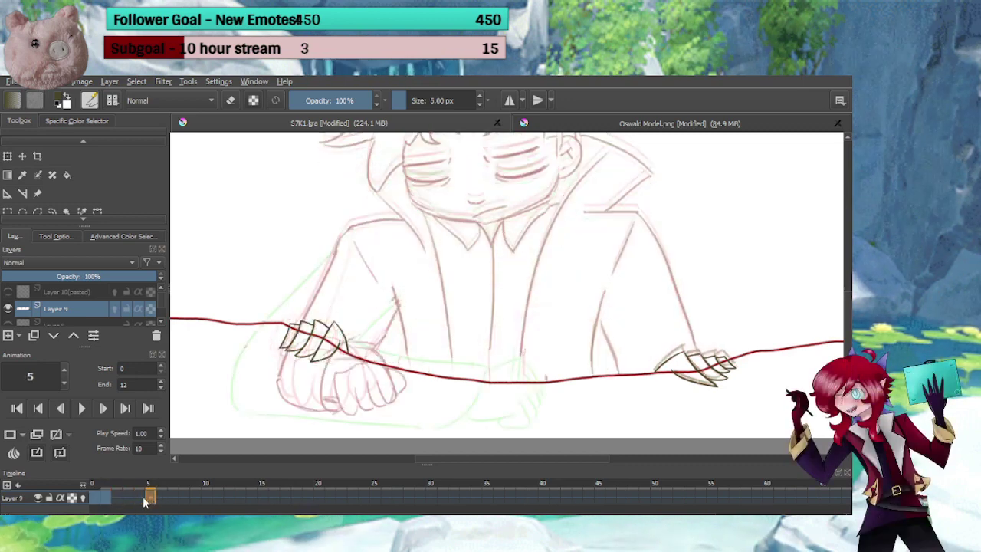
left_click(143, 499)
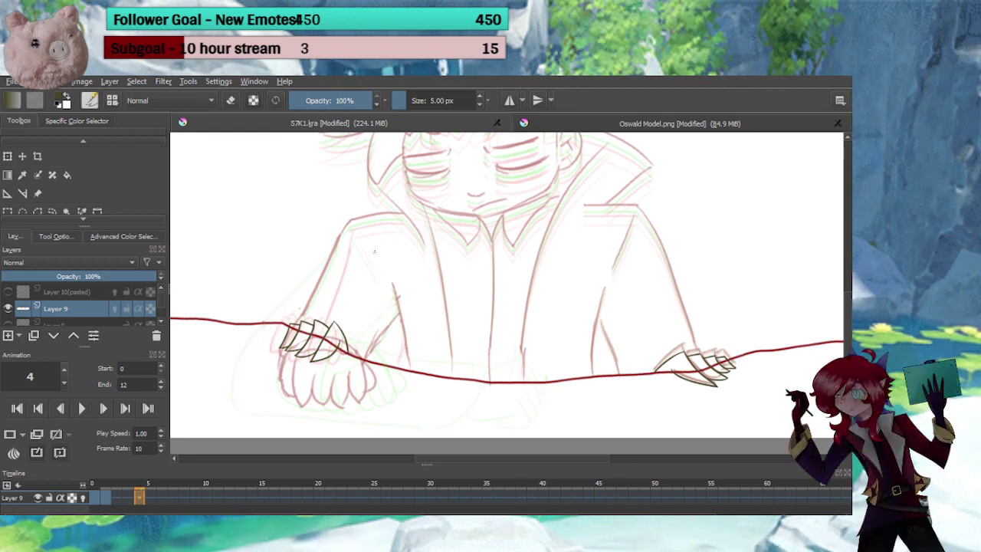
left_click(128, 499)
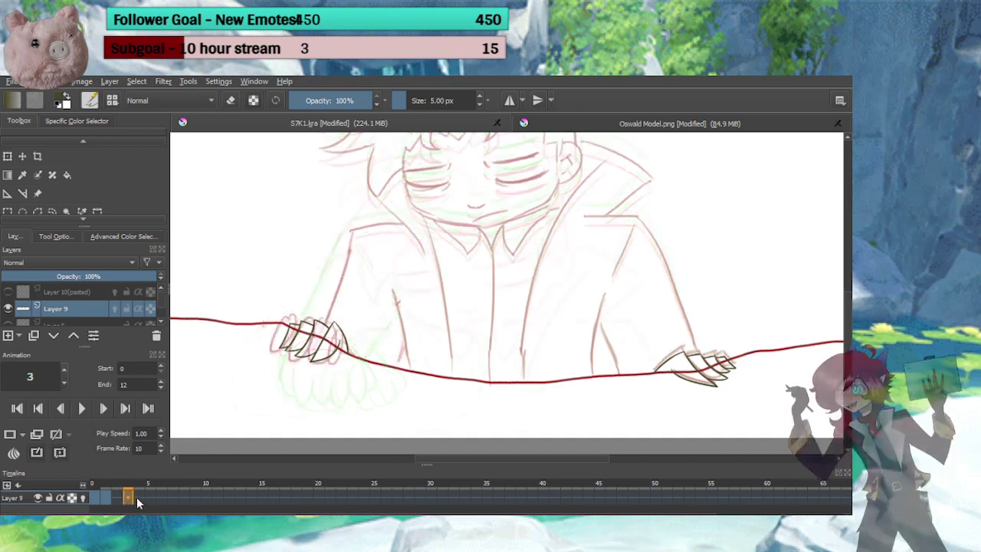
left_click(139, 498)
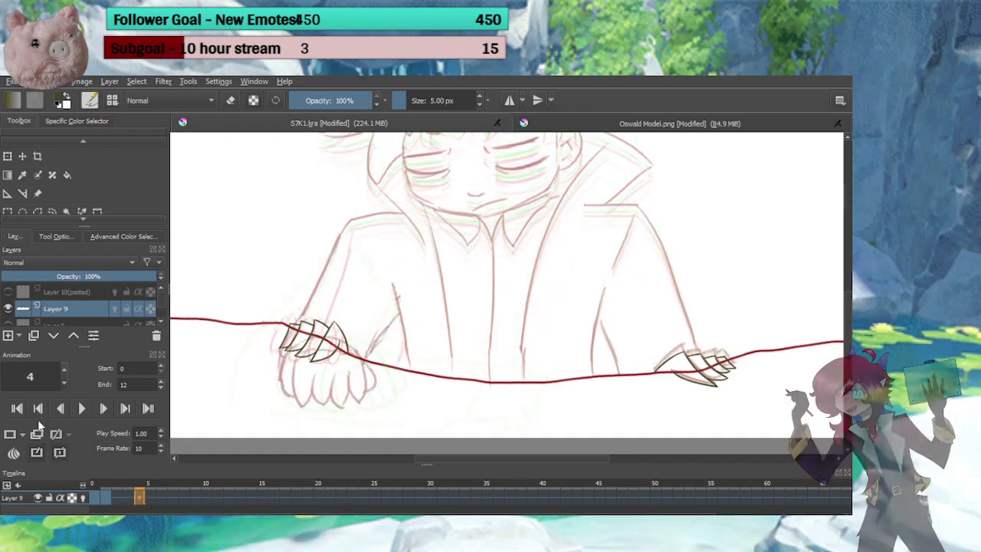
left_click(52, 211)
mouse_move(330, 296)
left_mouse_down()
mouse_move(258, 333)
mouse_move(398, 343)
mouse_move(364, 358)
left_mouse_up()
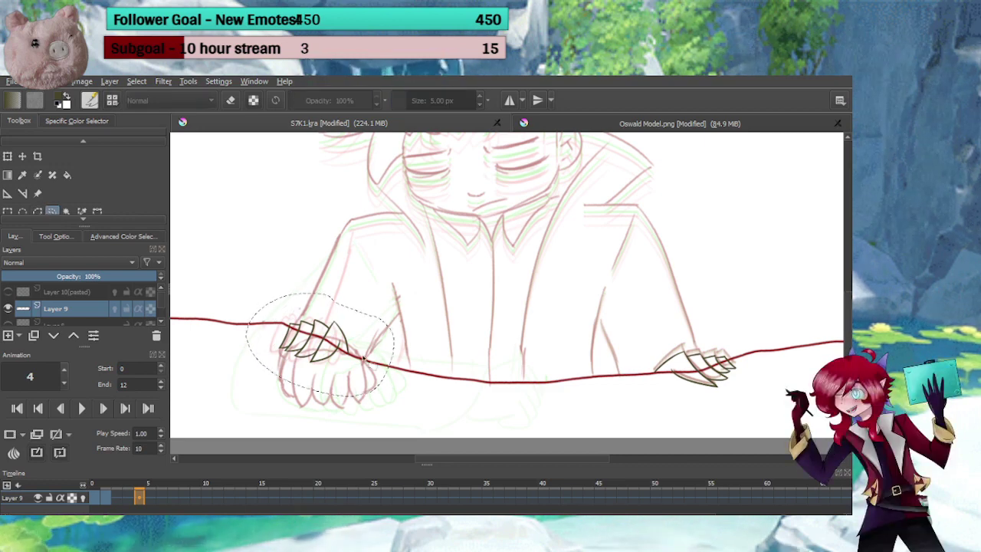
key("Delete")
key("ctrl+shift+a")
key("b")
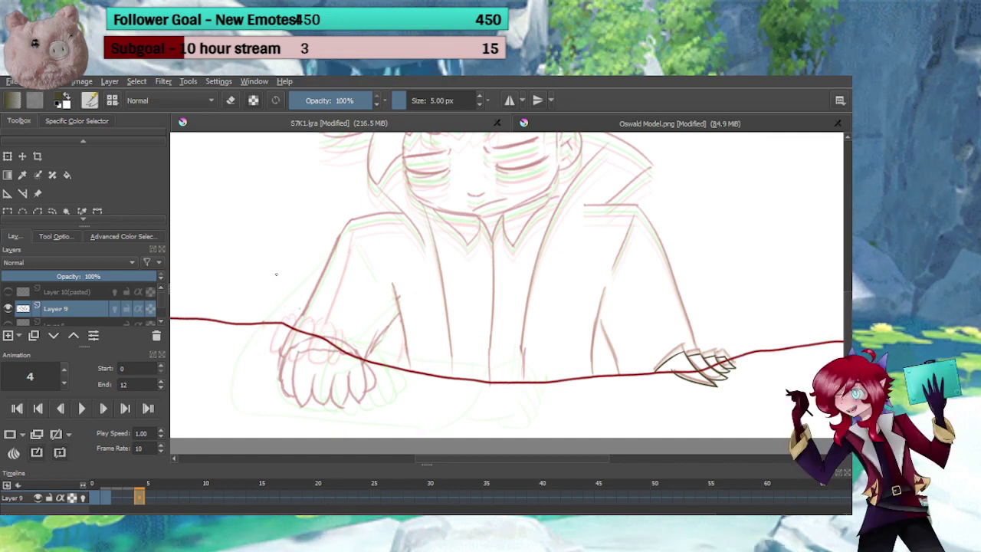
Ink the outer edge of the left fist and the wavy knuckle line across its top in frame 4
left_click_drag(319, 385, 335, 318)
left_click_drag(332, 357, 386, 314)
scroll(387, 313, "up", 2)
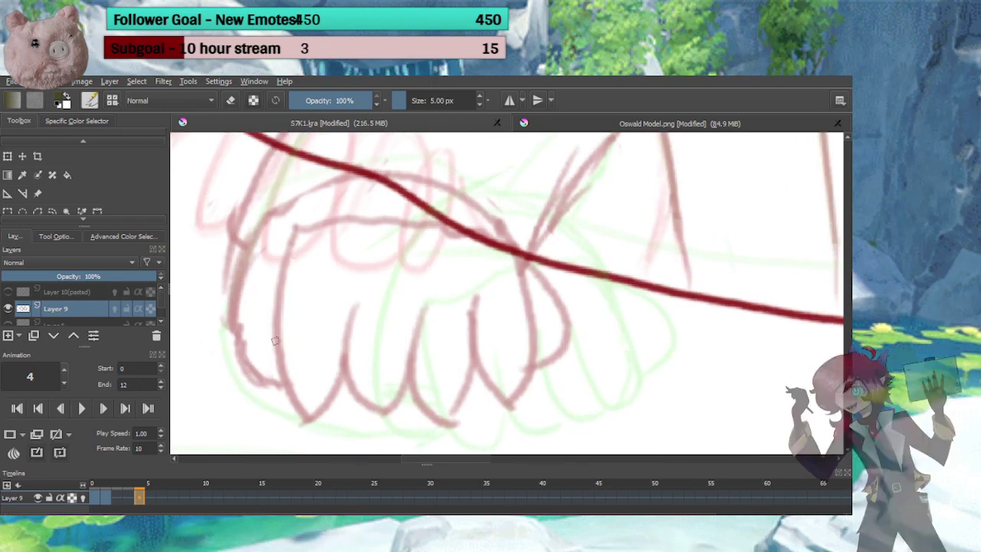
left_click_drag(296, 228, 303, 400)
left_click_drag(296, 228, 408, 222)
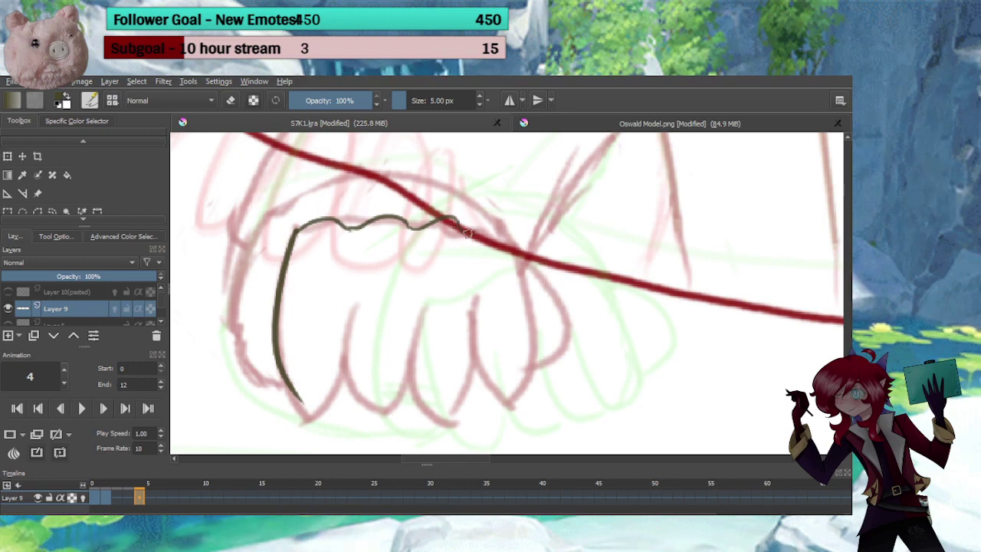
mouse_move(467, 233)
left_mouse_down()
mouse_move(507, 228)
mouse_move(549, 254)
mouse_move(513, 235)
mouse_move(520, 348)
left_mouse_up()
key("ctrl+z")
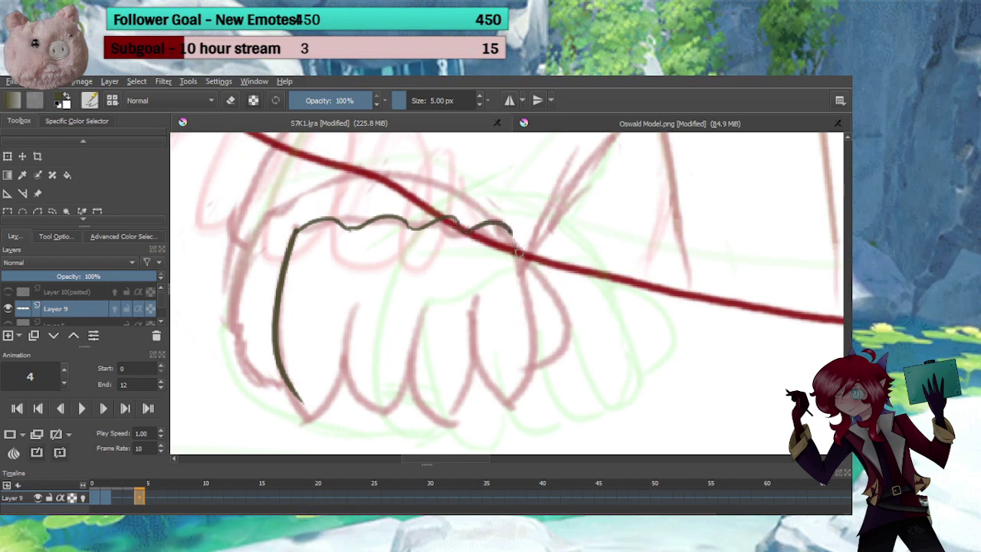
Ink the fist's inner edge with the rounded end finger and the small bulge protruding beside it
left_click_drag(517, 252, 522, 399)
mouse_move(471, 297)
left_mouse_down()
mouse_move(496, 396)
mouse_move(524, 396)
left_mouse_up()
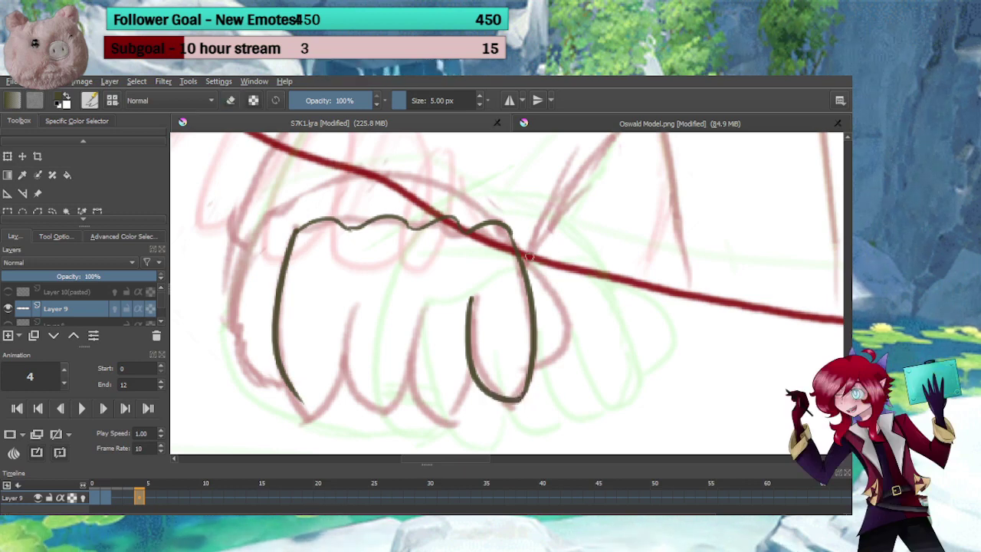
left_click_drag(518, 248, 565, 342)
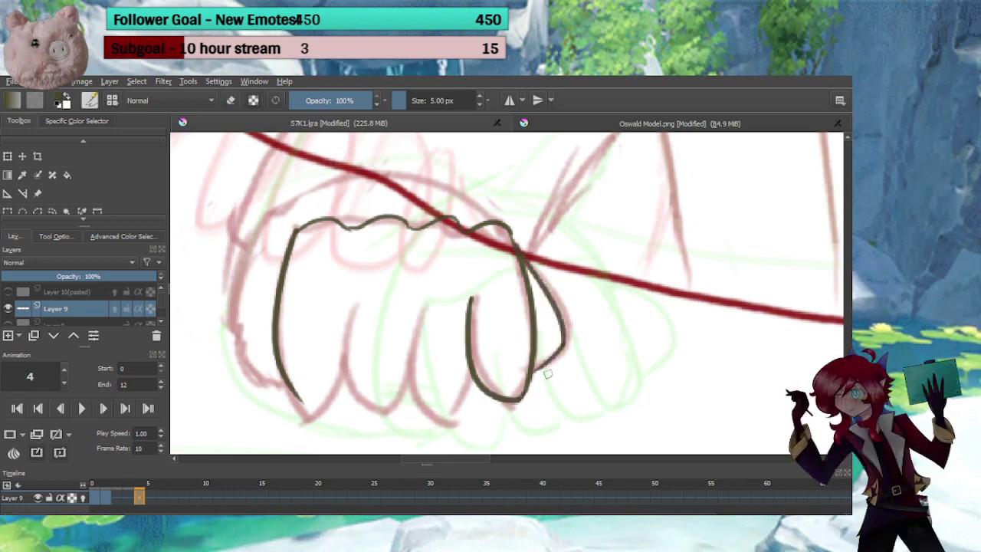
Ink the curved finger next to the end finger, joining its rounded tip to the neighbouring finger
left_click_drag(409, 295, 457, 422)
key("ctrl+z")
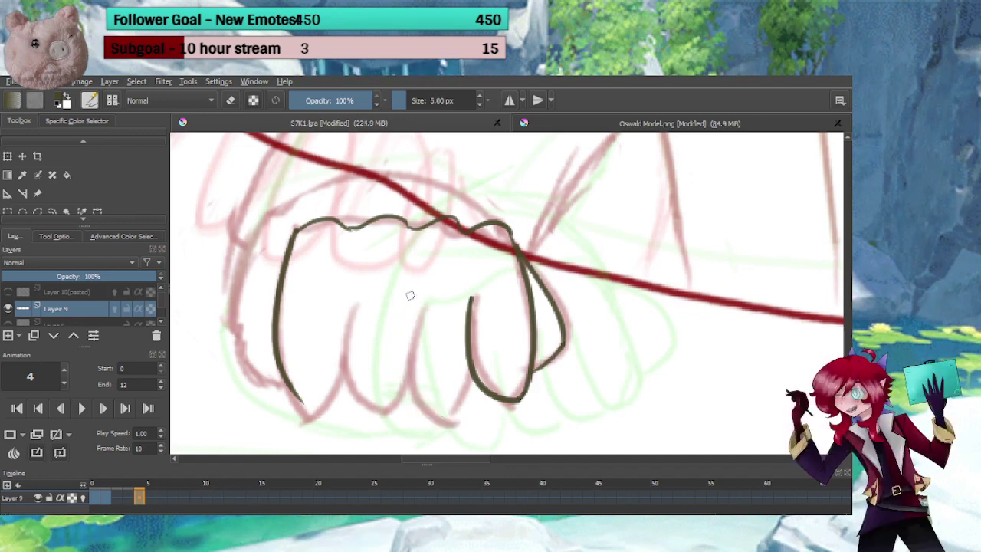
mouse_move(407, 289)
left_mouse_down()
mouse_move(453, 392)
mouse_move(439, 386)
mouse_move(457, 371)
mouse_move(444, 409)
left_mouse_up()
key("ctrl+z")
key("ctrl+z")
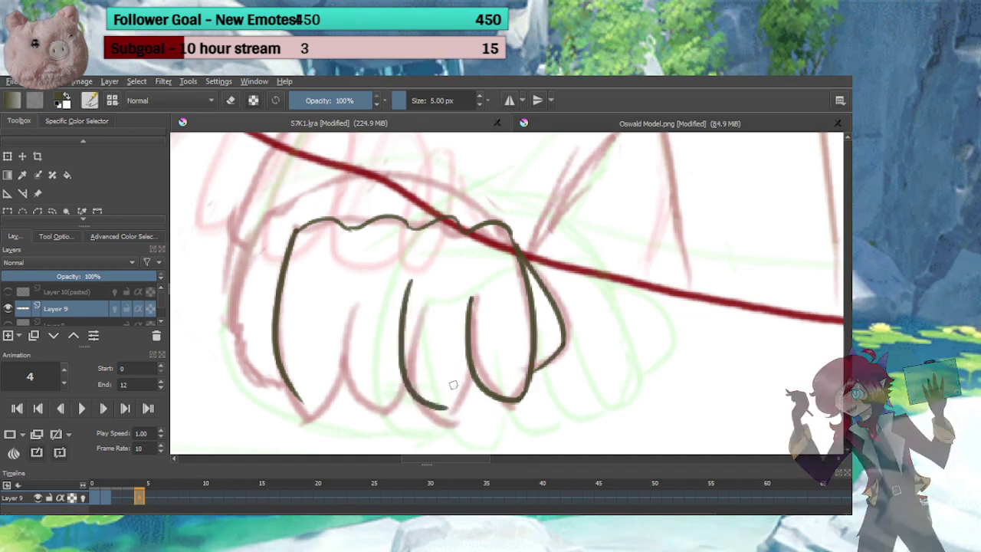
left_click_drag(468, 374, 441, 409)
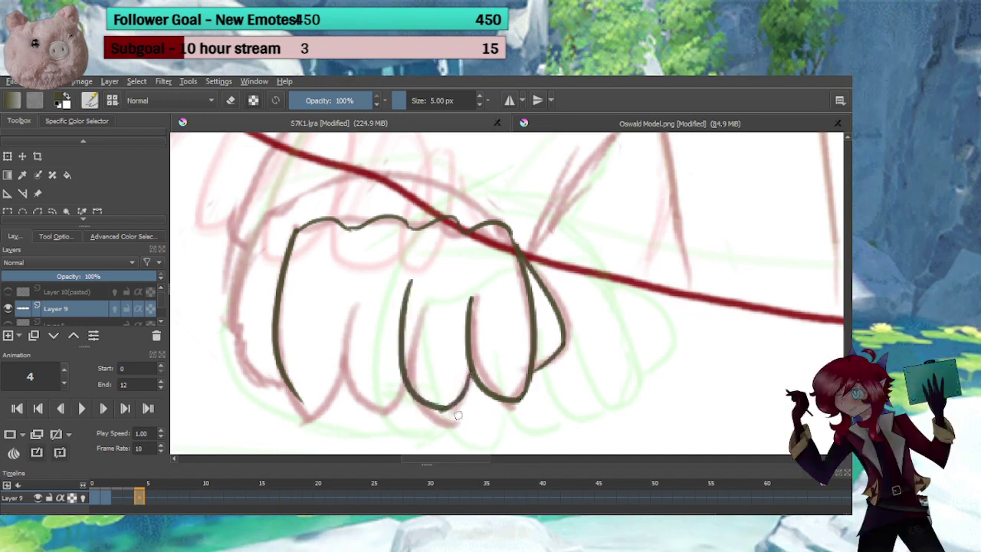
Ink the remaining finger divider and close the rounded tips of the last two fingers of the fist
left_click_drag(342, 277, 372, 408)
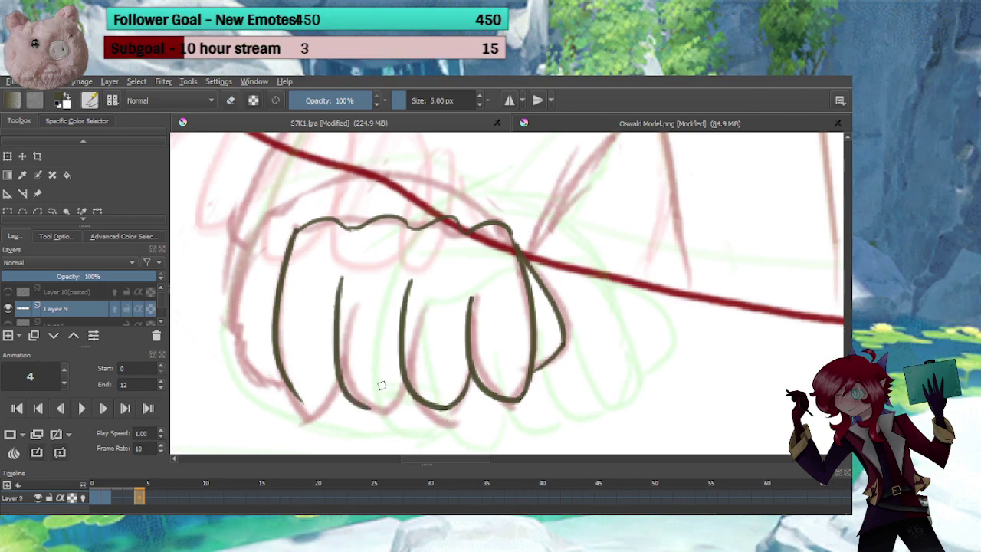
left_click_drag(397, 367, 357, 412)
key("e")
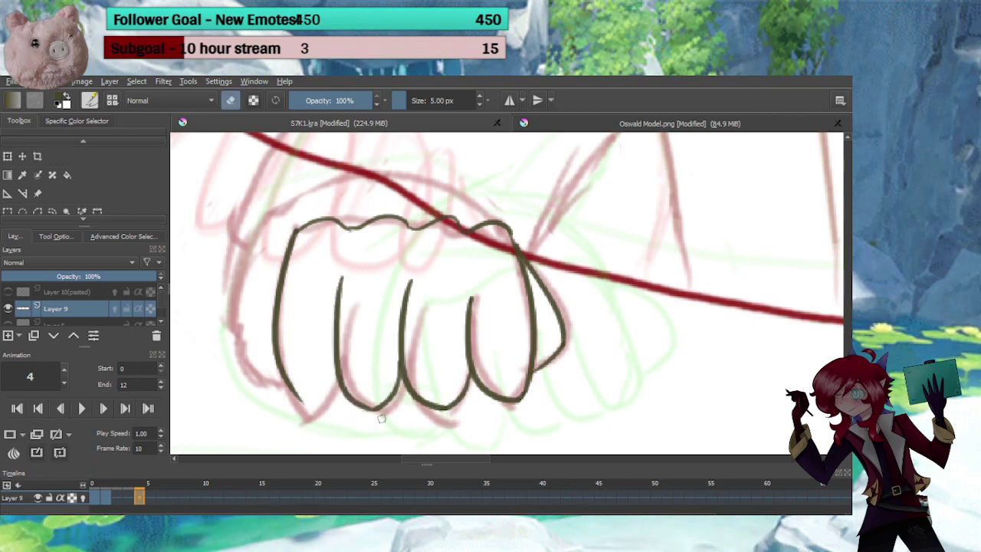
key("e")
mouse_move(335, 365)
left_mouse_down()
mouse_move(296, 400)
mouse_move(324, 442)
mouse_move(326, 421)
left_mouse_up()
key("e")
key("e")
Ink the arched back of the hand above the knuckles and continue it down around the fist's outer side
left_click_drag(304, 362, 408, 381)
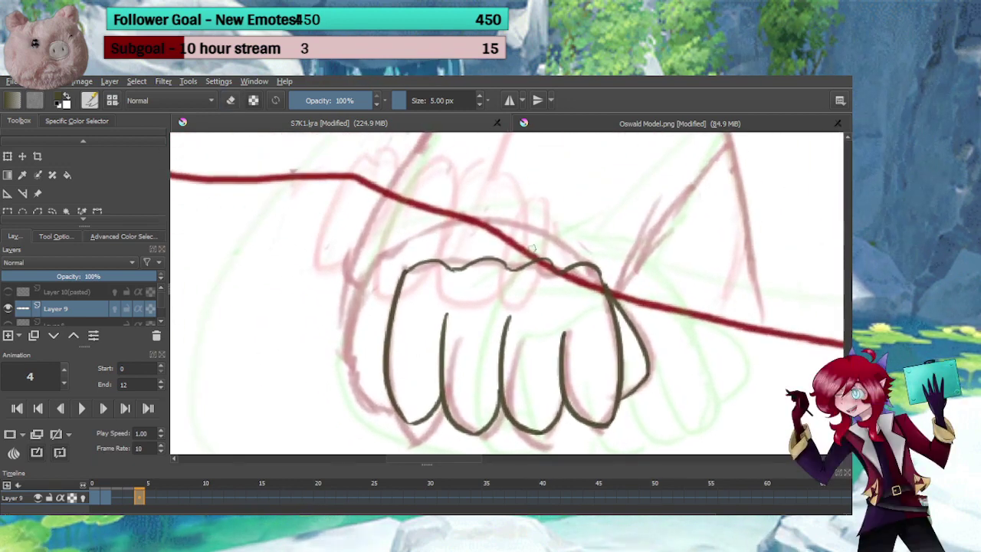
left_click_drag(586, 262, 337, 278)
key("ctrl+z")
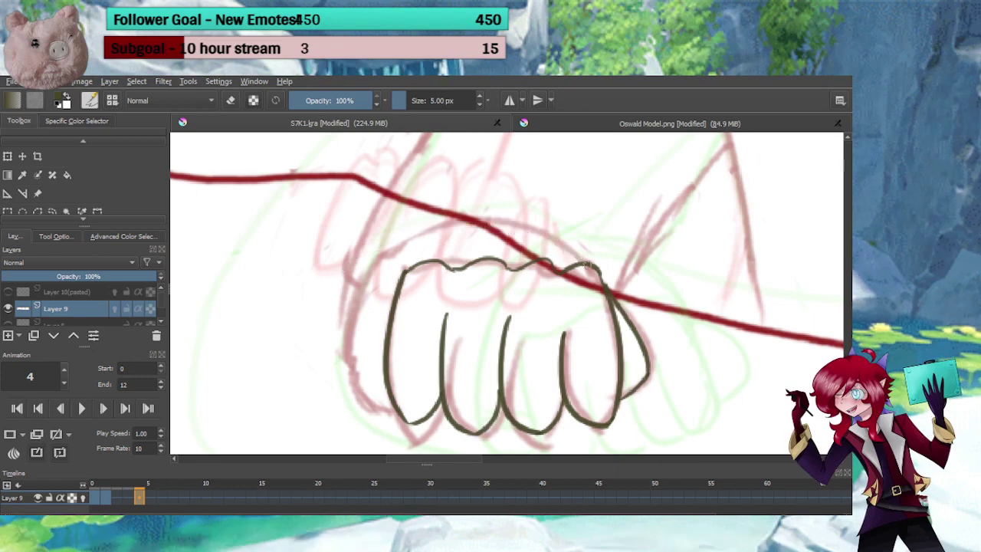
mouse_move(589, 262)
left_mouse_down()
mouse_move(379, 265)
mouse_move(387, 331)
mouse_move(373, 274)
mouse_move(387, 260)
mouse_move(368, 393)
left_mouse_up()
key("ctrl+z")
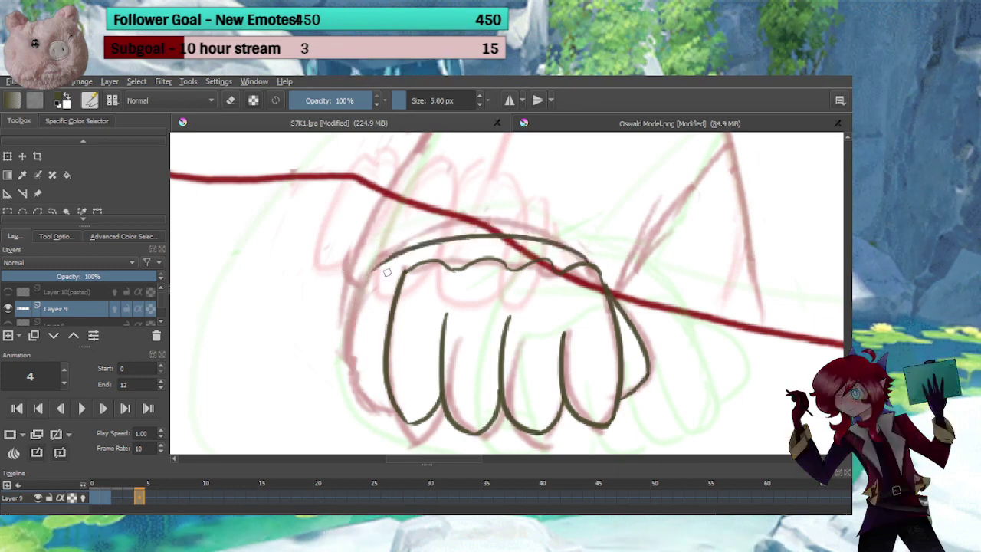
mouse_move(389, 262)
left_mouse_down()
mouse_move(383, 418)
mouse_move(394, 407)
mouse_move(375, 420)
left_mouse_up()
key("e")
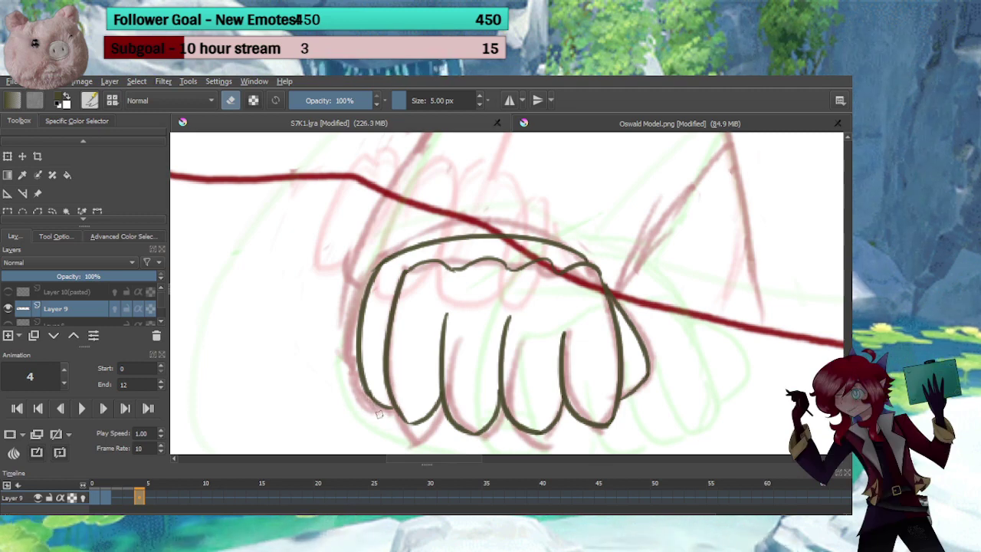
key("e")
Ink the outer sleeve line running down to the fist and the short sleeve line rising from the inner wrist
mouse_move(369, 214)
left_mouse_down()
mouse_move(389, 287)
mouse_move(377, 297)
left_mouse_up()
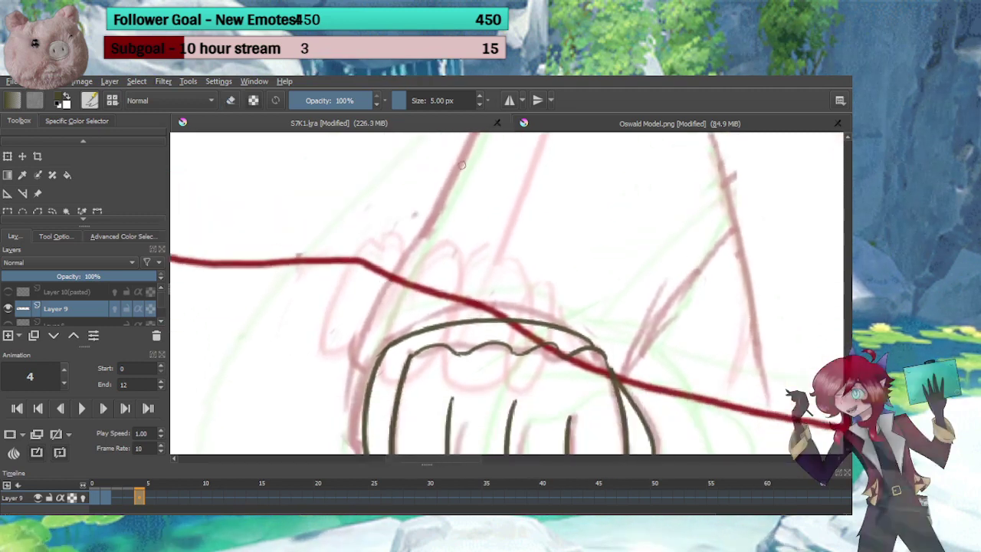
left_click_drag(465, 163, 351, 334)
key("ctrl+z")
mouse_move(466, 158)
left_mouse_down()
mouse_move(374, 387)
mouse_move(401, 228)
mouse_move(389, 280)
mouse_move(401, 331)
left_mouse_up()
left_click_drag(543, 238, 361, 335)
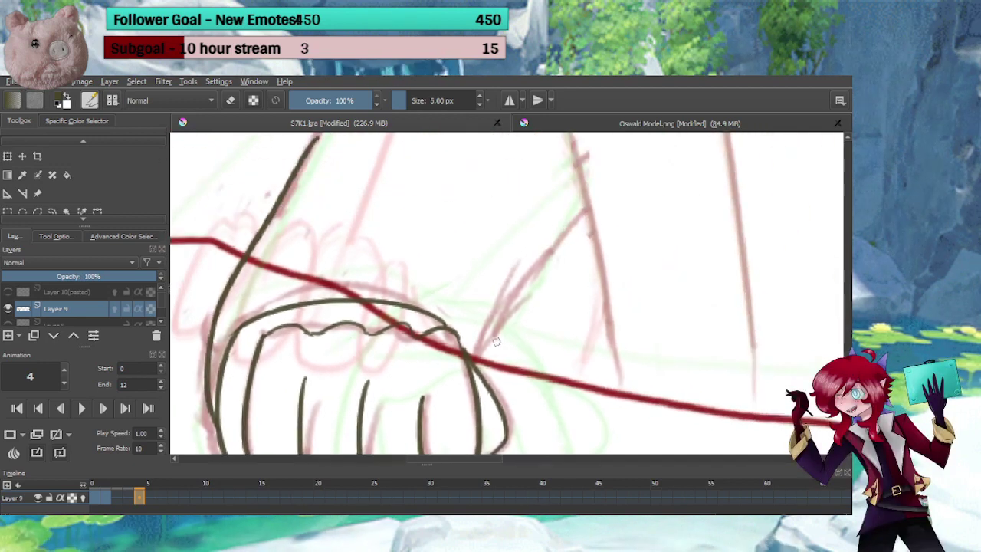
left_click_drag(475, 368, 562, 234)
In frame 5 of Layer 9, lasso and delete the inked left fist and sleeve lines, and clear the selection
left_click_drag(486, 285, 377, 323)
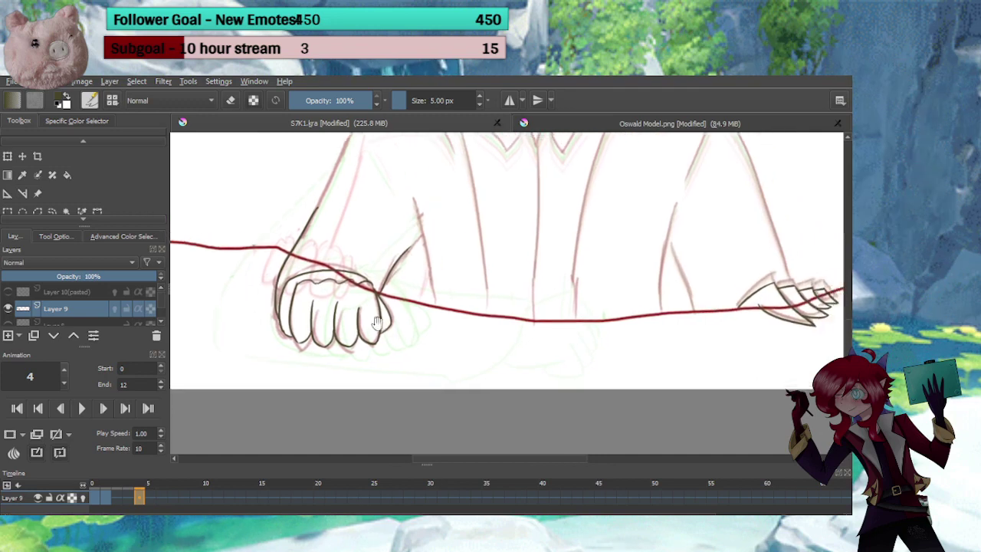
left_click(151, 498)
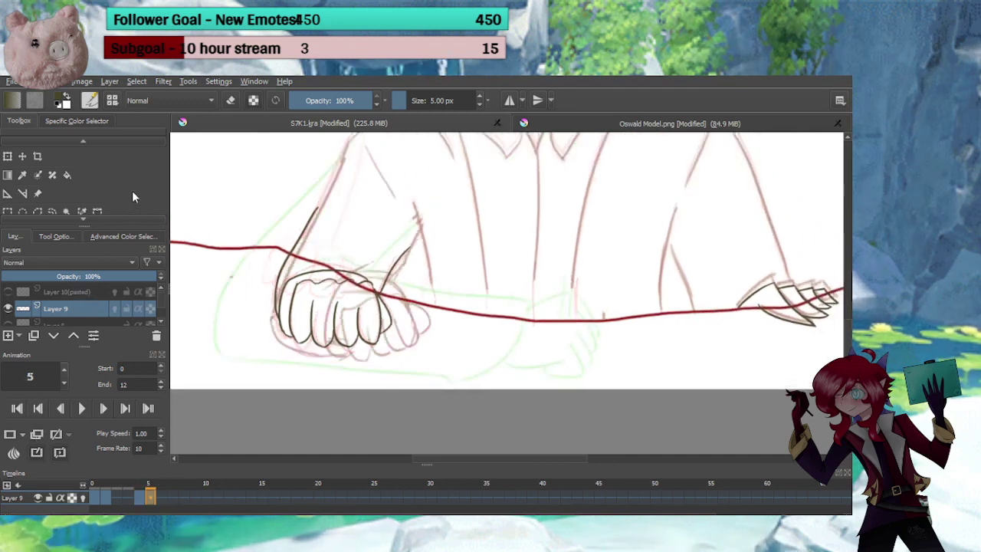
mouse_move(318, 207)
left_mouse_down()
mouse_move(282, 204)
mouse_move(265, 365)
mouse_move(446, 396)
mouse_move(458, 286)
mouse_move(417, 210)
left_mouse_up()
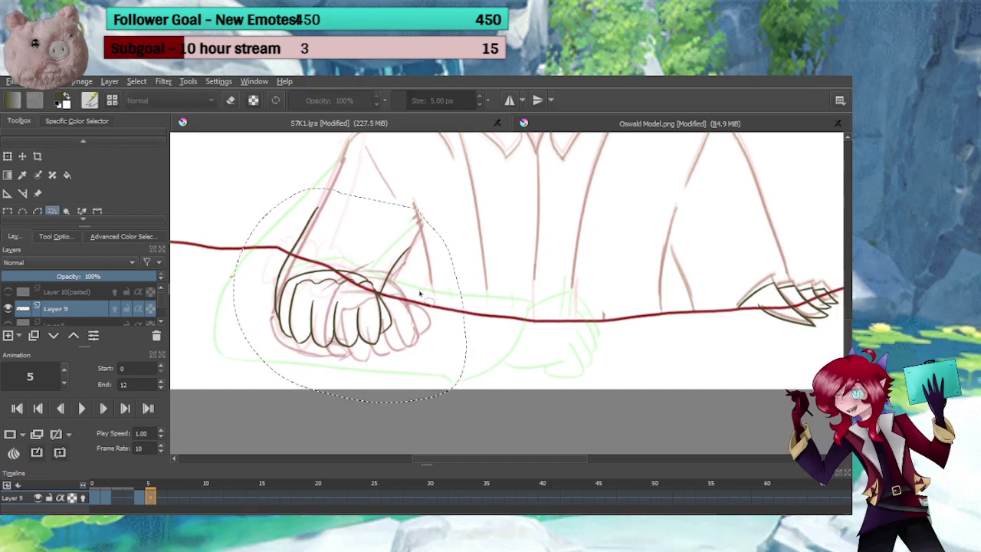
key("Delete")
key("ctrl+shift+a")
Ink the top knuckle line, the first curled finger and the slanted edge of the left fist in frame 5
key("b")
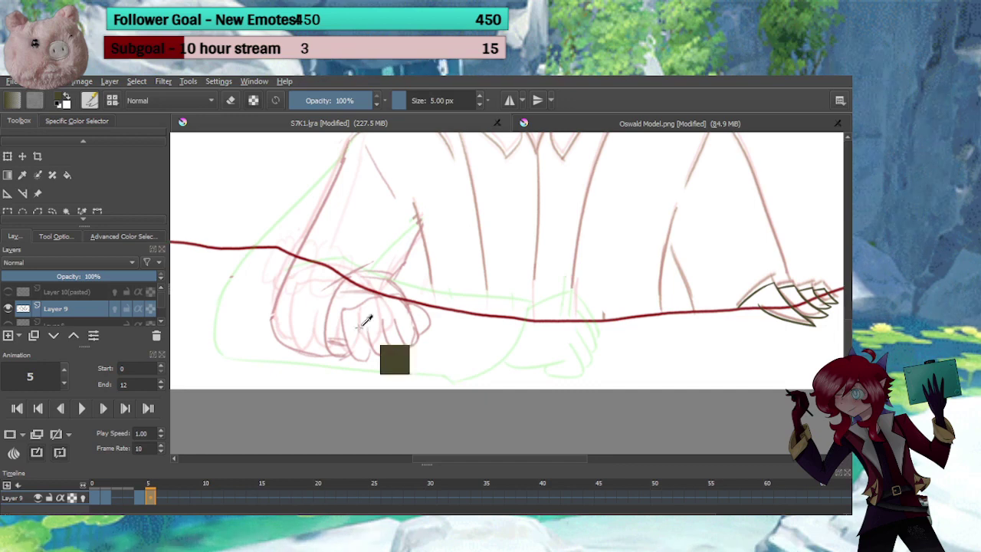
mouse_move(355, 330)
left_mouse_down()
mouse_move(382, 259)
mouse_move(471, 212)
left_mouse_up()
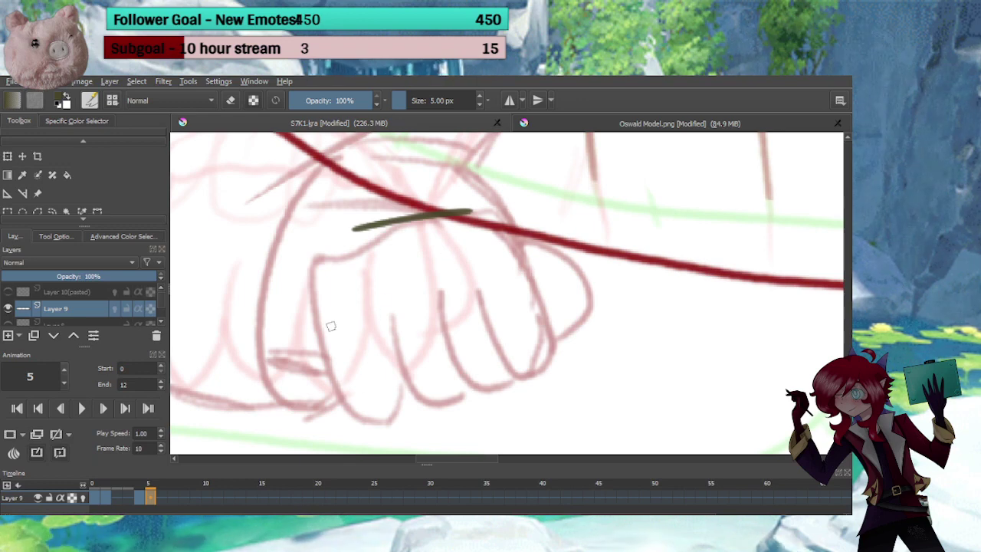
left_click_drag(324, 311, 360, 354)
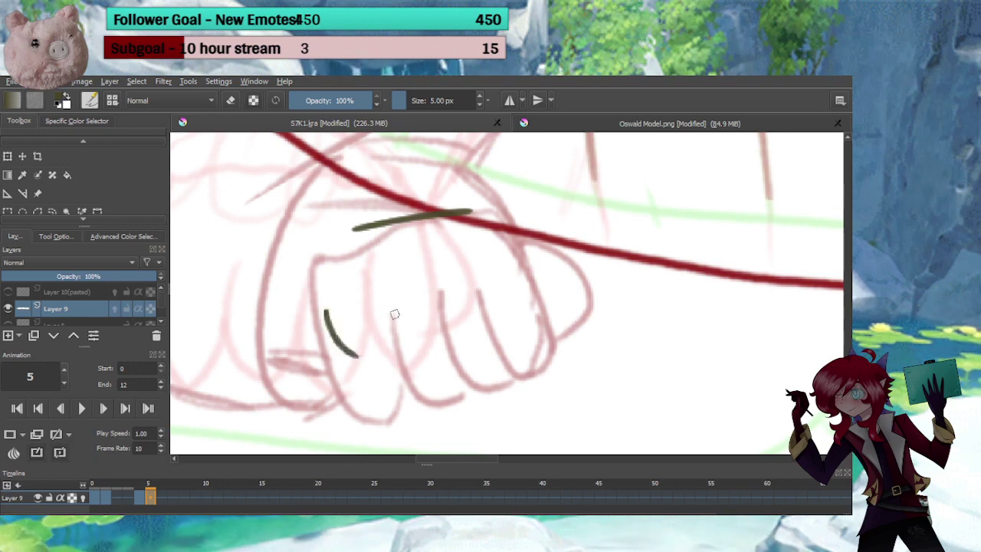
left_click_drag(381, 302, 408, 374)
left_click_drag(326, 377, 412, 373)
key("ctrl+z")
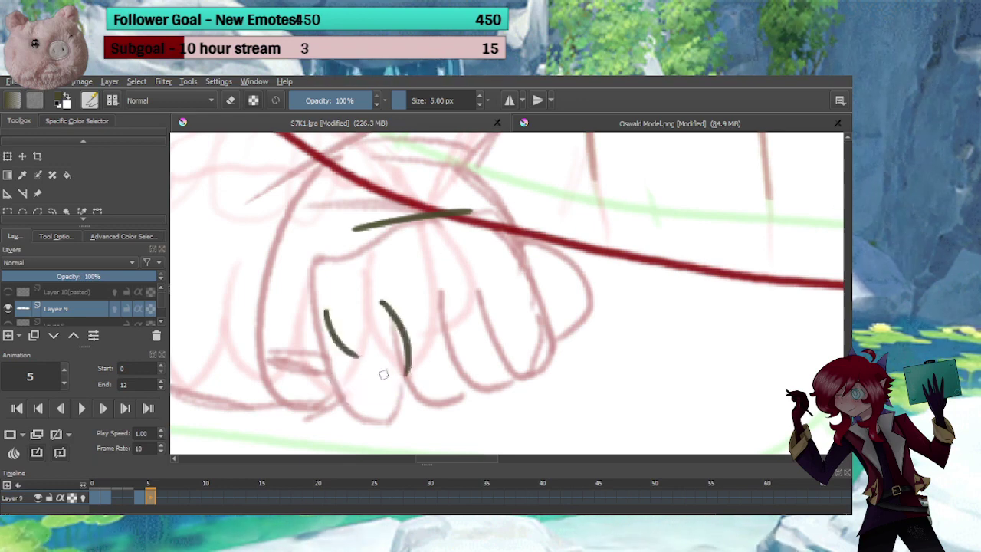
left_click_drag(318, 374, 409, 366)
left_click_drag(340, 340, 320, 380)
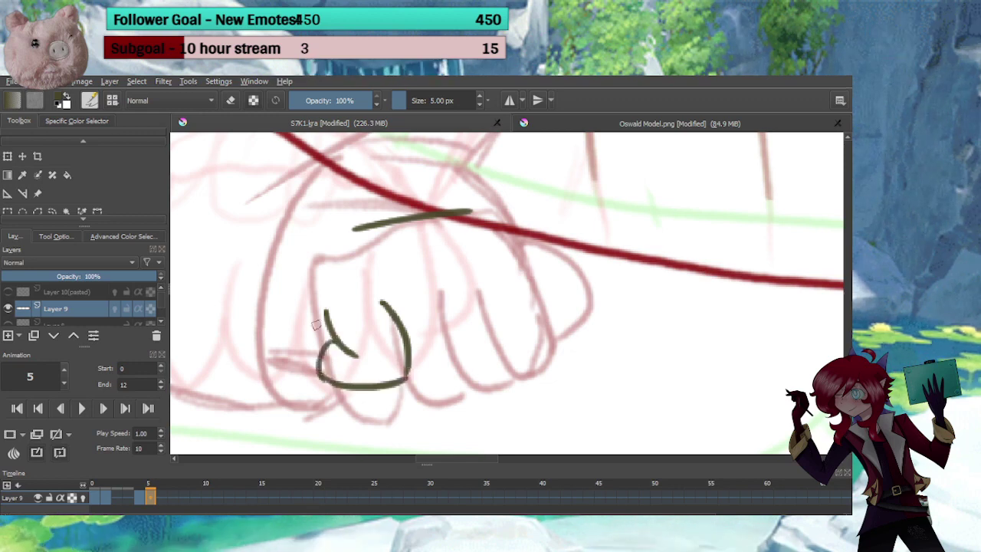
left_click_drag(347, 229, 289, 310)
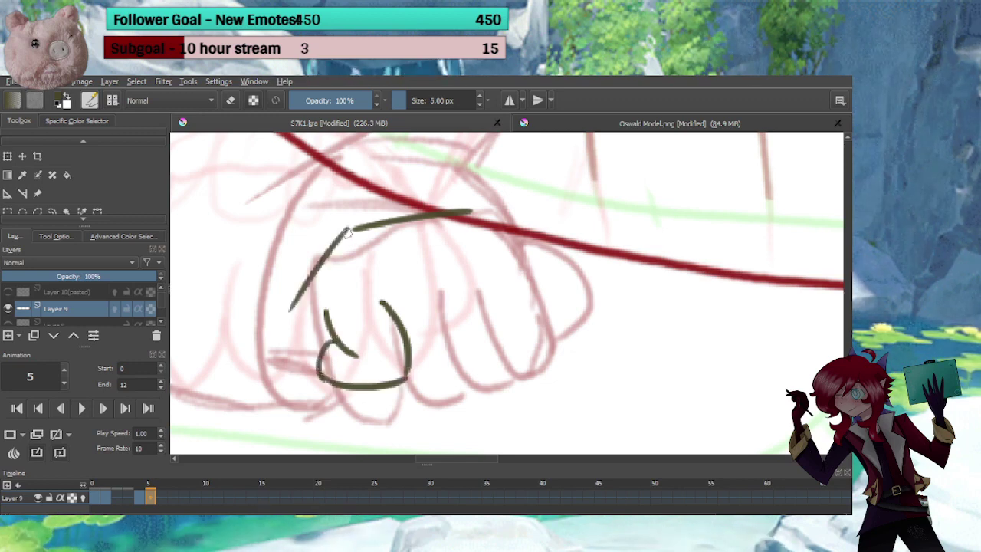
Ink the remaining curled fingers and the outer edge curving down from the top knuckle line of the fist
left_click_drag(433, 277, 462, 375)
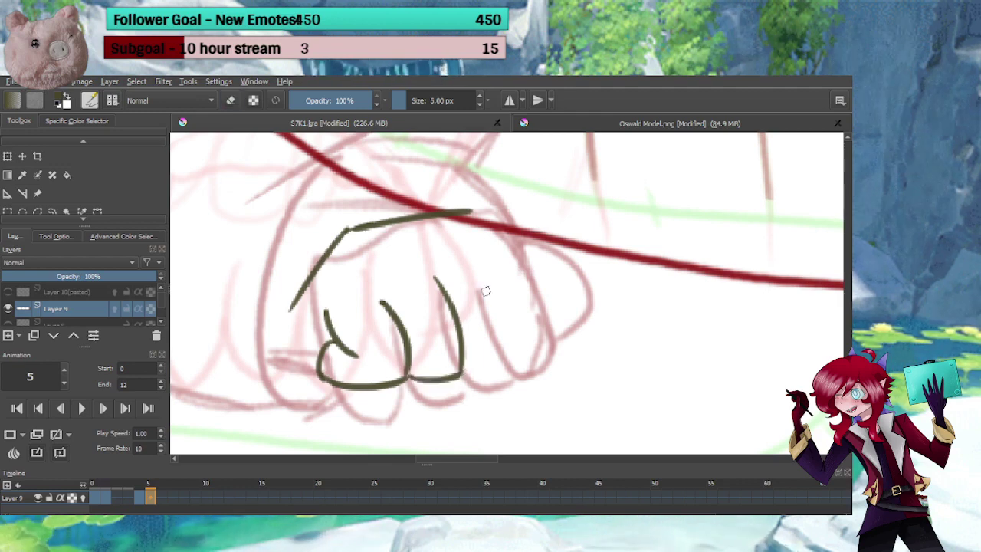
left_click_drag(469, 255, 489, 352)
key("ctrl+z")
mouse_move(475, 251)
left_mouse_down()
mouse_move(475, 377)
mouse_move(498, 364)
left_mouse_up()
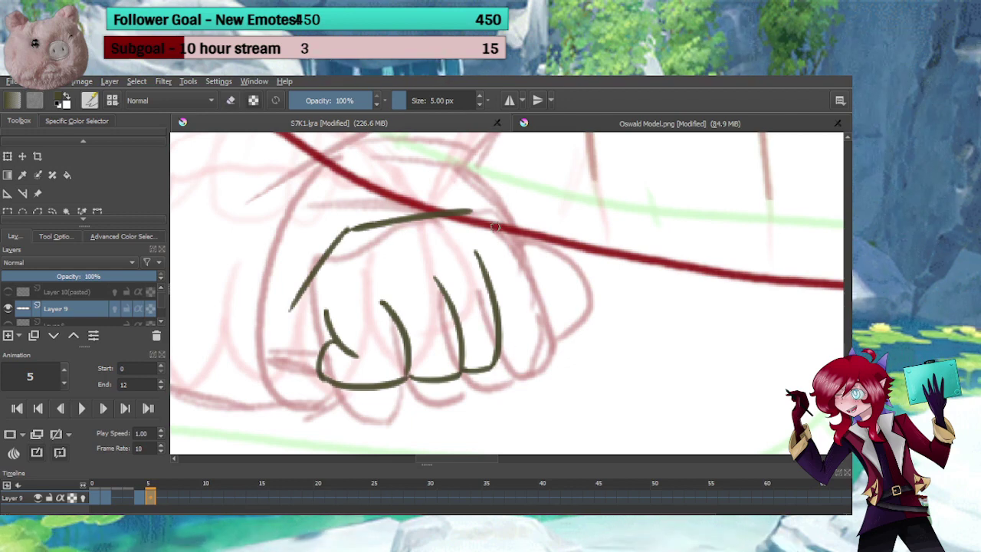
mouse_move(472, 210)
left_mouse_down()
mouse_move(526, 317)
mouse_move(502, 358)
left_mouse_up()
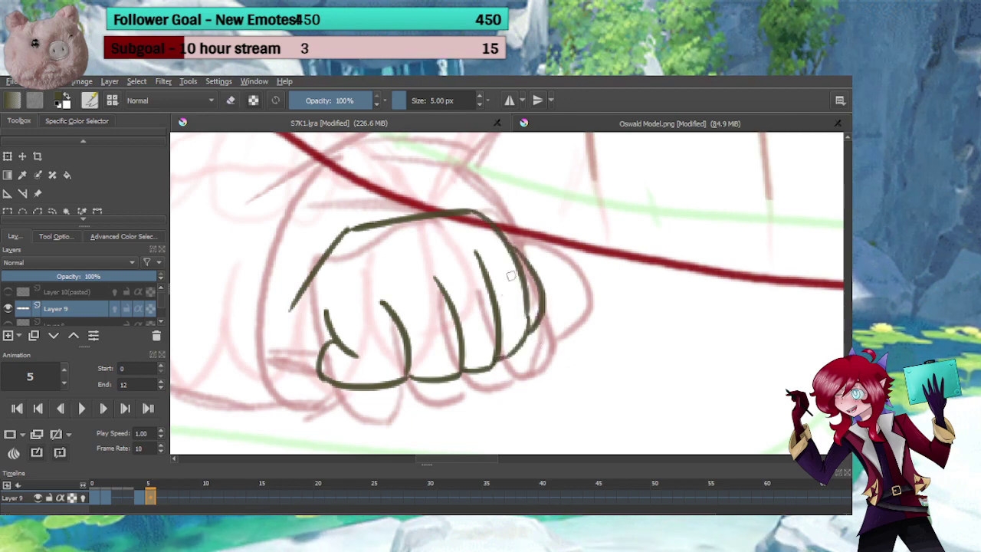
Ink the rounded back of the hand down to the first finger and a short line linking it to the knuckle edge
mouse_move(323, 313)
left_mouse_down()
mouse_move(435, 292)
mouse_move(485, 333)
left_mouse_up()
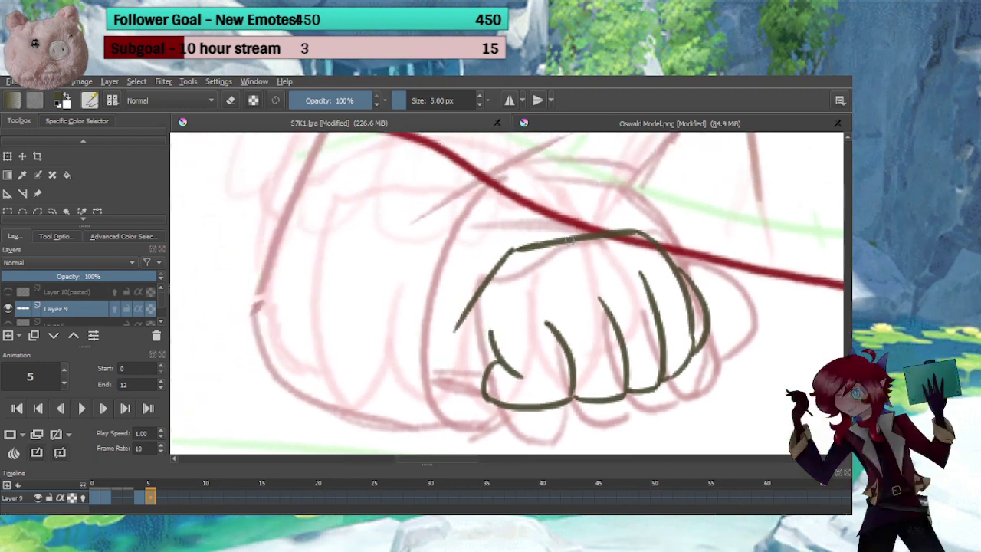
mouse_move(622, 227)
left_mouse_down()
mouse_move(427, 273)
mouse_move(442, 379)
left_mouse_up()
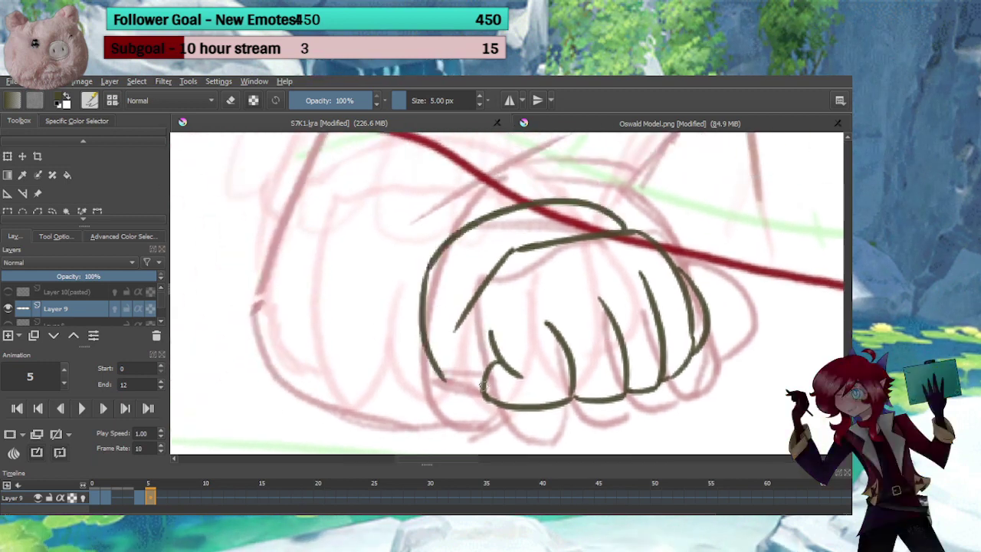
key("ctrl+z")
mouse_move(430, 262)
left_mouse_down()
mouse_move(483, 415)
mouse_move(481, 398)
mouse_move(464, 408)
mouse_move(497, 408)
left_mouse_up()
key("ctrl+z")
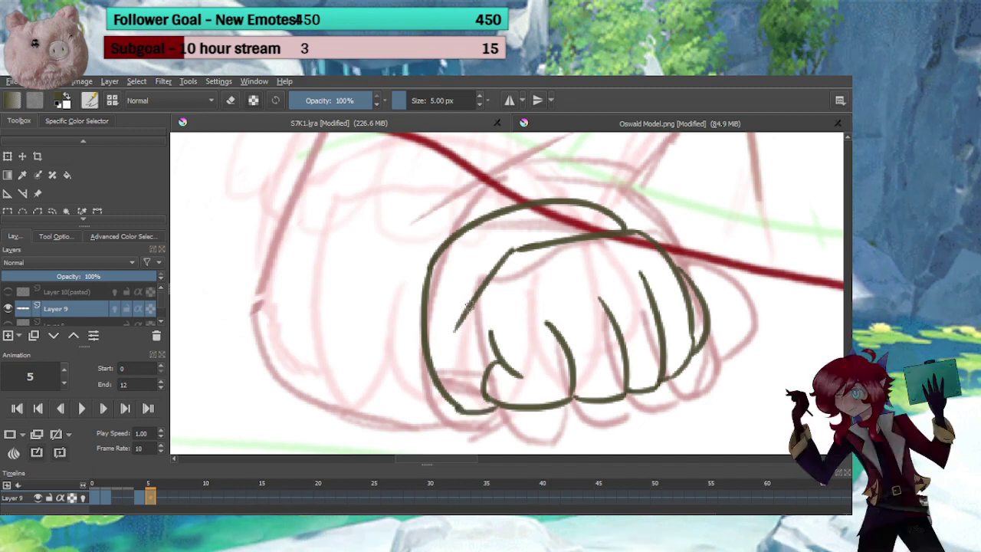
mouse_move(467, 308)
left_mouse_down()
mouse_move(428, 298)
mouse_move(444, 319)
mouse_move(481, 325)
left_mouse_up()
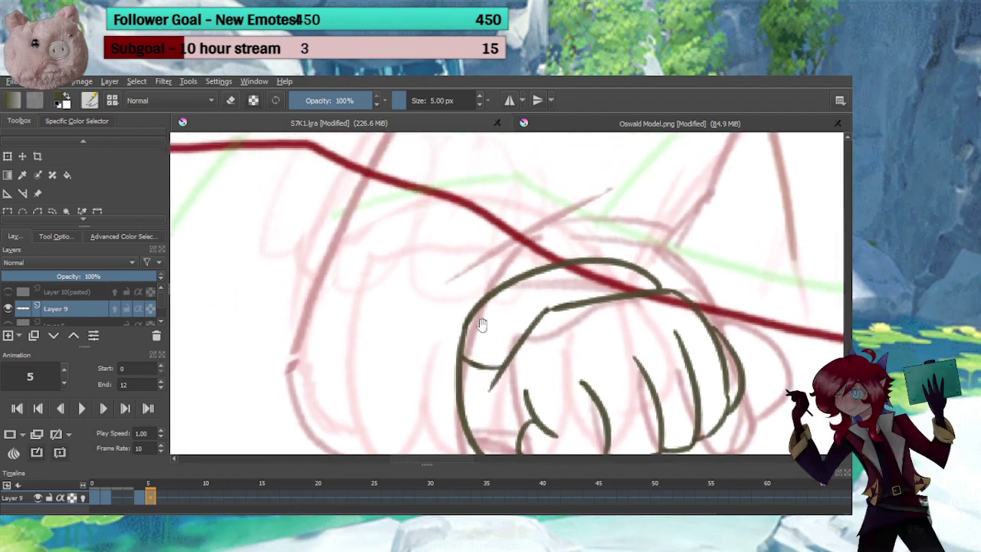
Ink the curved line above the left fist and the sleeve's lower edge sweeping up and out from the base of the hand
left_click_drag(622, 267, 396, 271)
mouse_move(398, 318)
left_mouse_down()
mouse_move(474, 352)
mouse_move(433, 292)
left_mouse_up()
left_click_drag(510, 231, 407, 289)
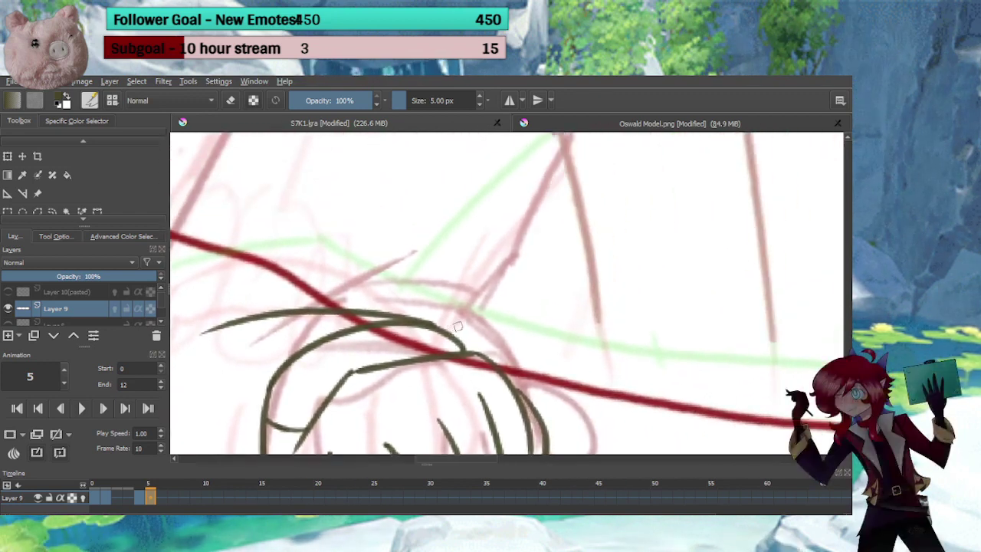
mouse_move(379, 355)
left_mouse_down()
mouse_move(379, 374)
mouse_move(503, 310)
left_mouse_up()
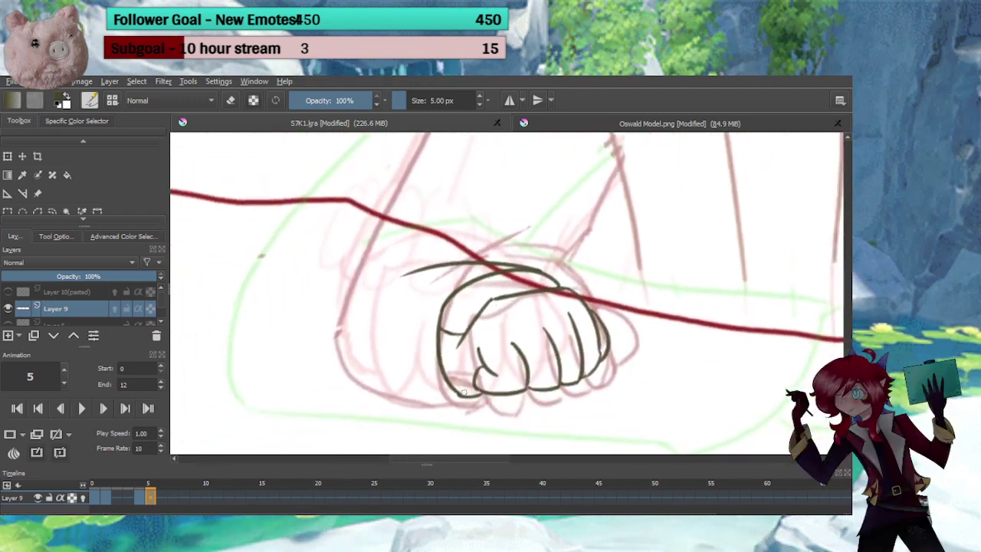
left_click_drag(459, 397, 323, 311)
Ink the left sleeve's outer edge down to its lower corner and erase the overshooting line ends
left_click_drag(410, 234, 498, 307)
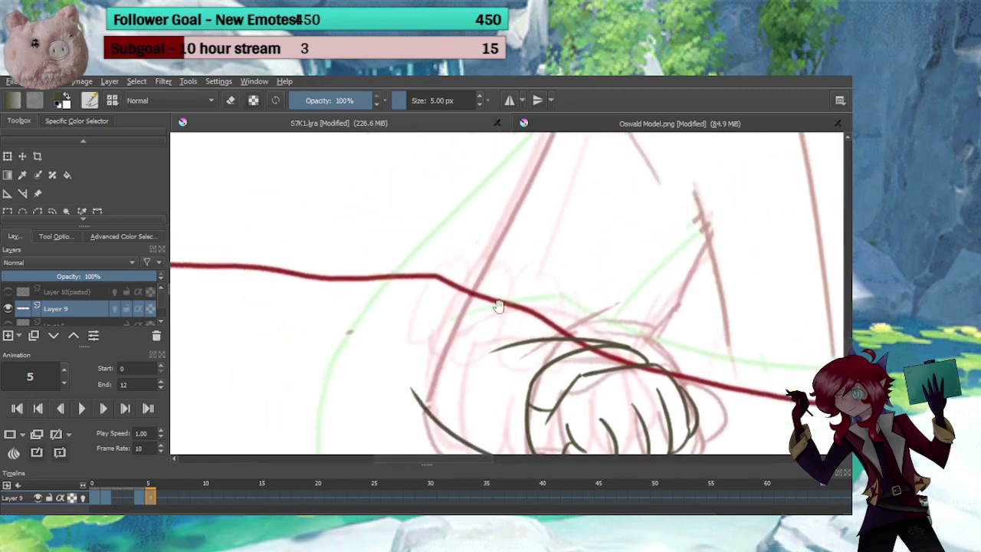
left_click_drag(512, 223, 439, 427)
key("ctrl+z")
mouse_move(531, 187)
left_mouse_down()
mouse_move(494, 240)
mouse_move(424, 414)
mouse_move(442, 339)
mouse_move(403, 323)
left_mouse_up()
key("e")
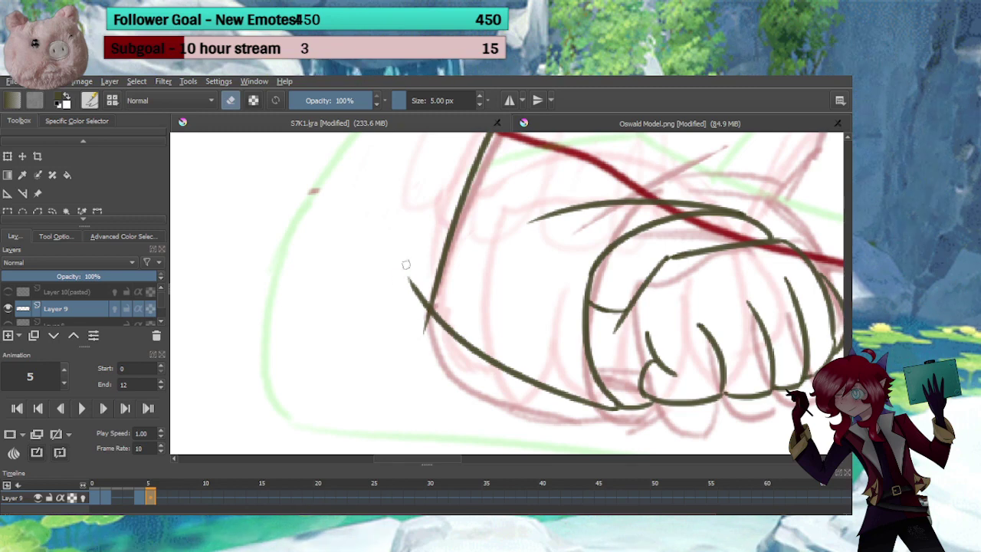
left_click_drag(406, 264, 421, 296)
key("e")
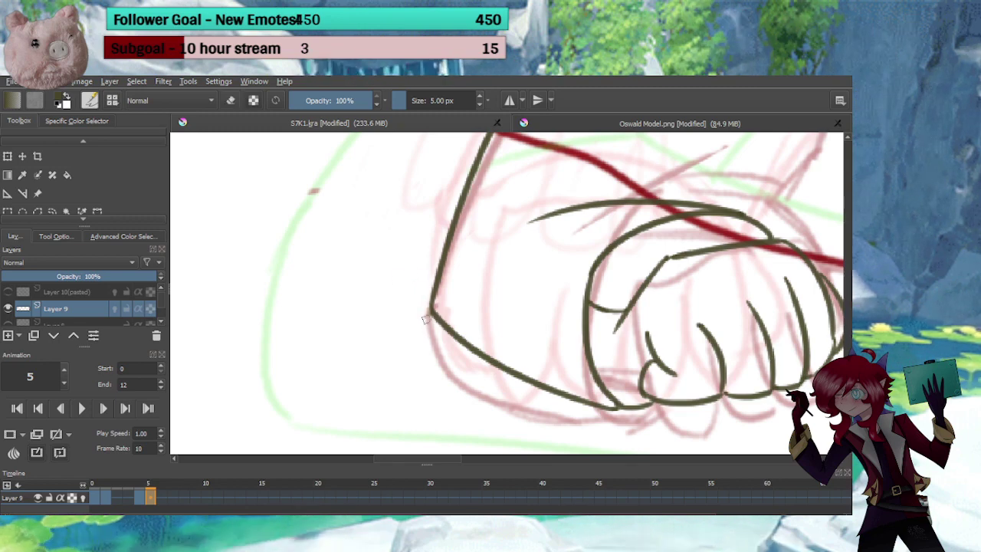
left_click_drag(517, 158, 412, 423)
key("e")
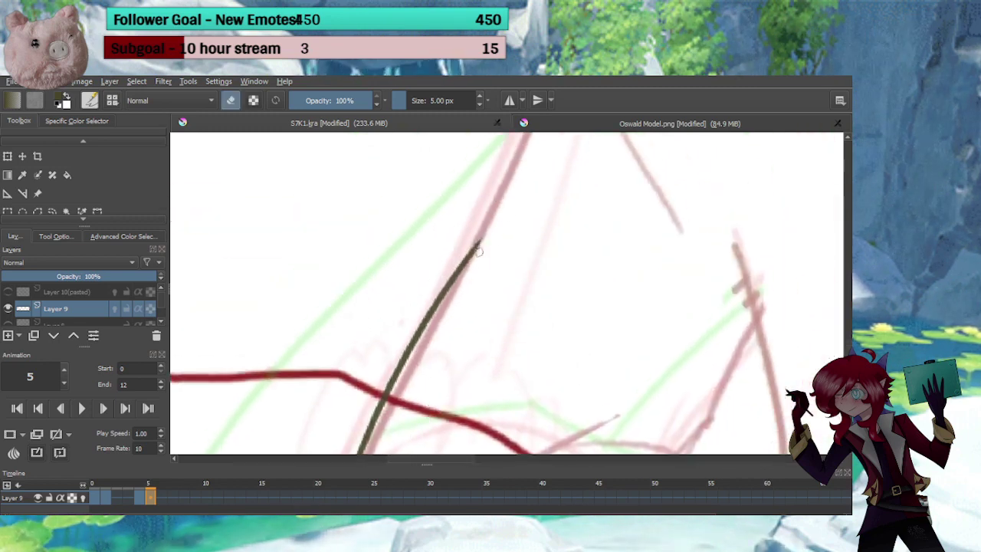
left_click_drag(478, 241, 469, 258)
key("e")
Lasso the inked left fist and sleeve in frame 5, enlarge them slightly, and return to the brush
left_click_drag(507, 283, 524, 372)
mouse_move(581, 343)
left_mouse_down()
mouse_move(498, 230)
mouse_move(426, 299)
left_mouse_up()
scroll(441, 318, "down", 2)
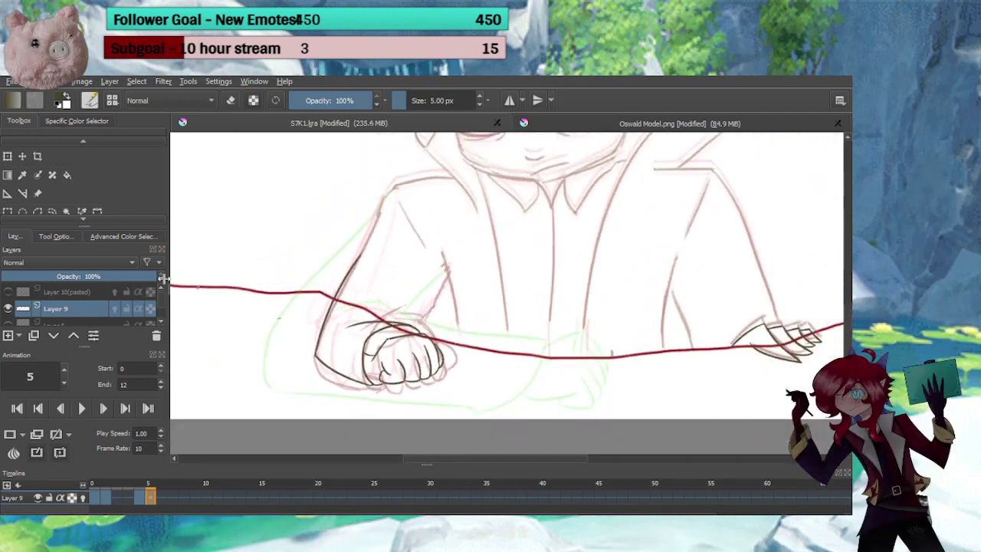
left_click(51, 210)
mouse_move(406, 272)
left_mouse_down()
mouse_move(361, 226)
mouse_move(484, 396)
mouse_move(429, 285)
left_mouse_up()
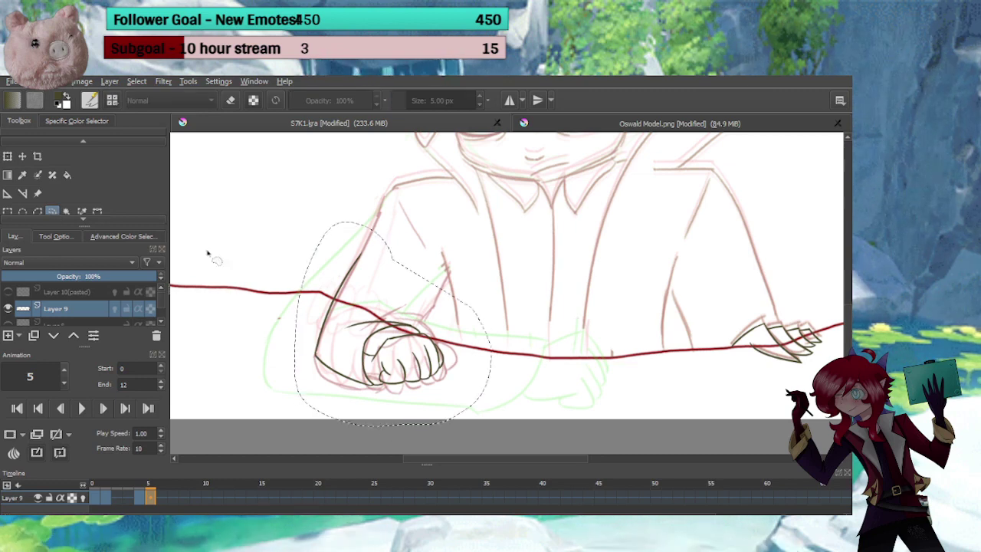
left_click(8, 156)
mouse_move(483, 409)
left_mouse_down()
mouse_move(511, 446)
mouse_move(456, 391)
mouse_move(463, 398)
left_mouse_up()
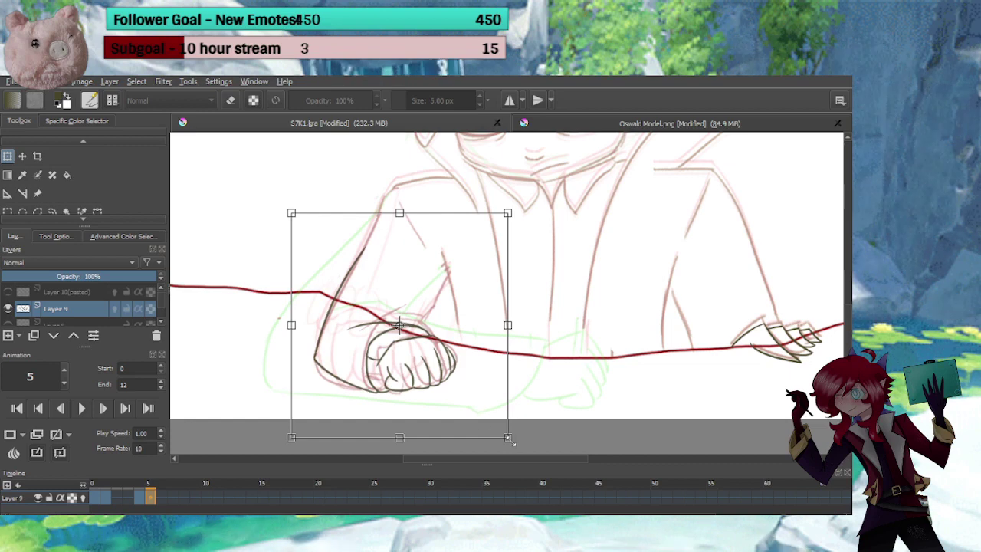
left_click_drag(509, 438, 515, 441)
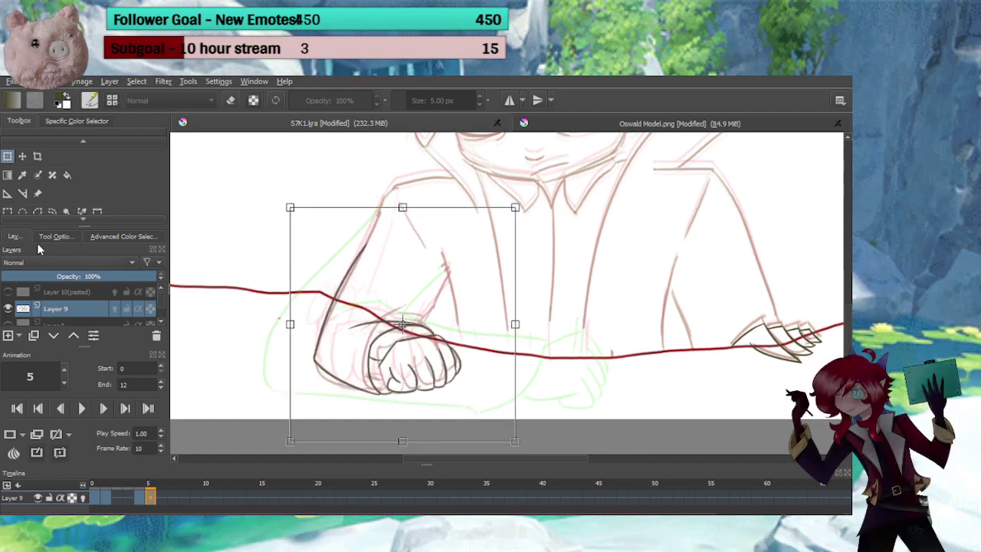
key("b")
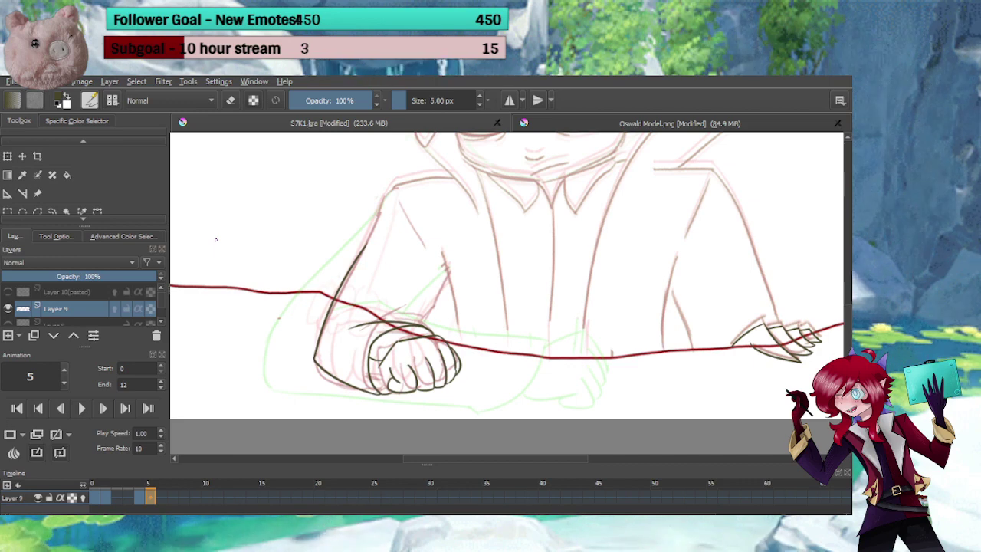
In frame 6 of Layer 9, lasso and delete the left fist and sleeve lines, and clear the selection
left_click(163, 498)
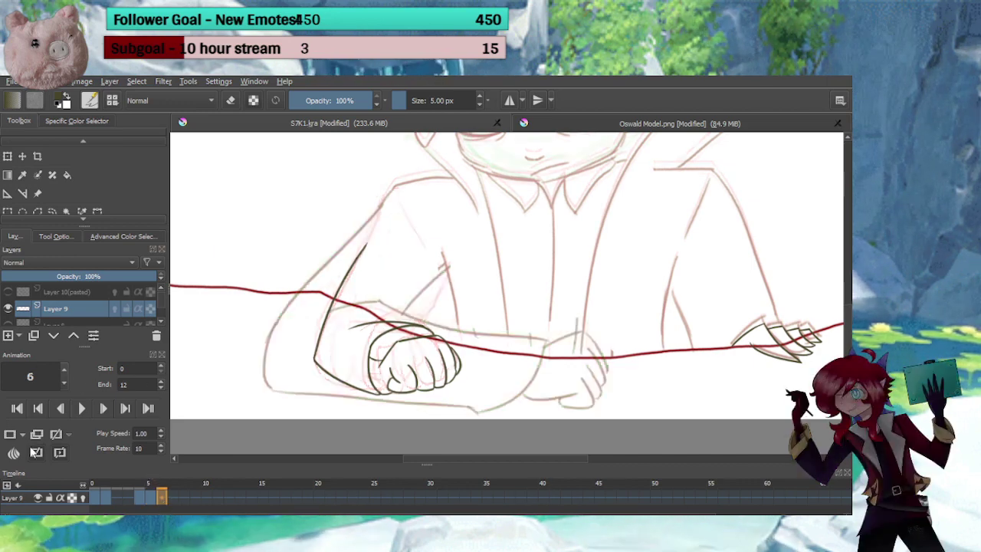
mouse_move(402, 258)
left_mouse_down()
mouse_move(264, 326)
mouse_move(322, 422)
mouse_move(472, 299)
mouse_move(429, 261)
left_mouse_up()
key("Delete")
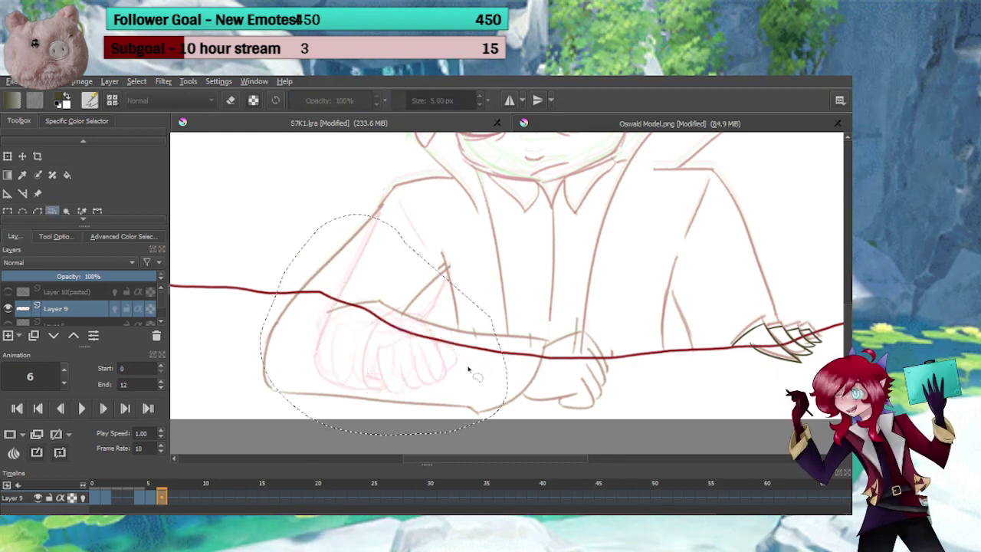
key("ctrl+shift+a")
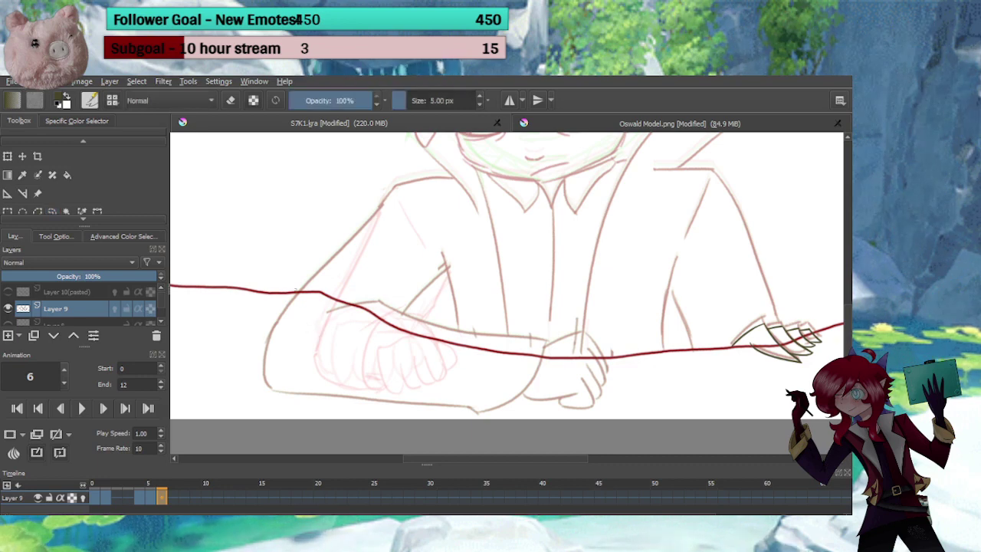
Ink the back of the left hand from the wrist over the knuckle to the fingertip in frame 6, and erase the overshoot
left_click_drag(458, 337, 303, 318)
mouse_move(367, 291)
left_mouse_down()
mouse_move(410, 258)
mouse_move(357, 253)
mouse_move(474, 223)
mouse_move(543, 380)
left_mouse_up()
key("e")
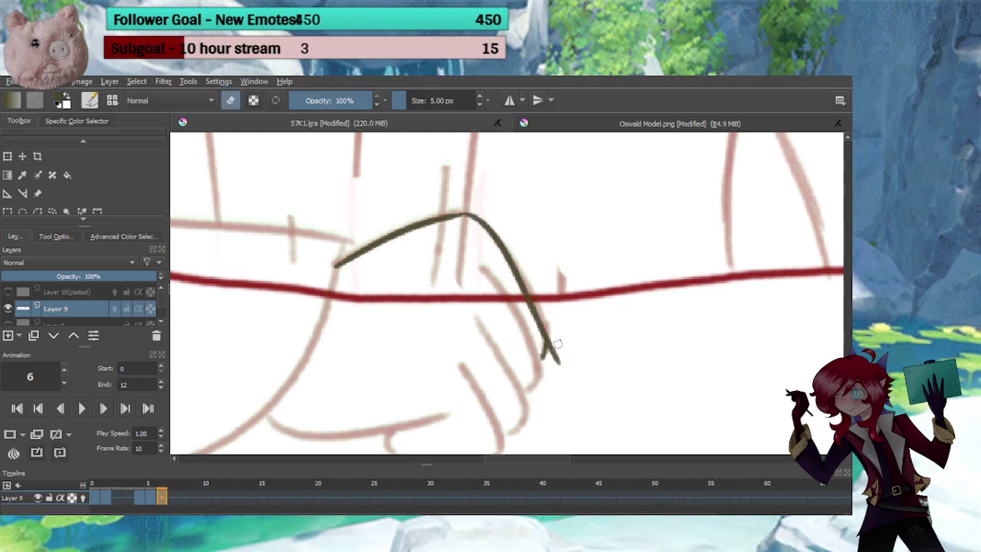
left_click_drag(558, 337, 553, 365)
key("e")
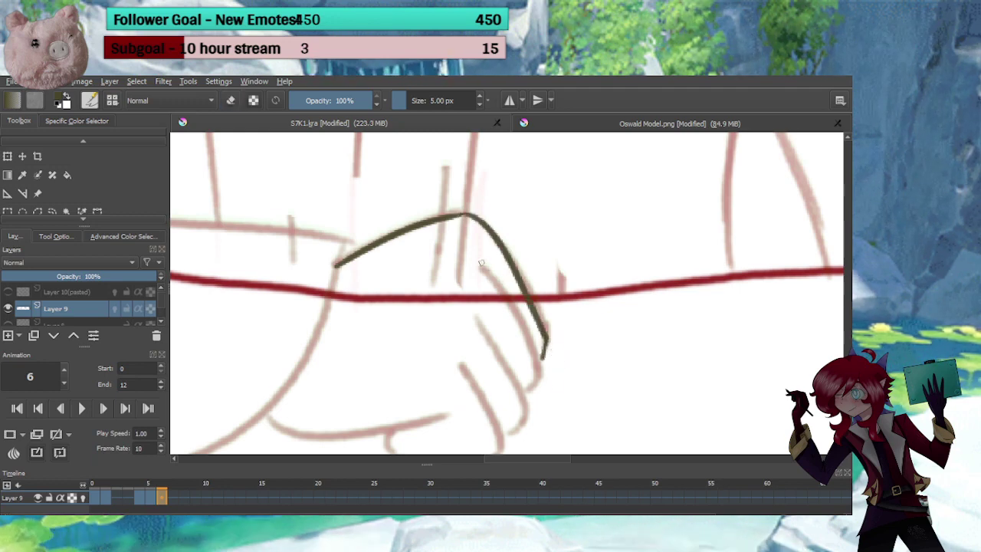
Ink the remaining finger lines of the left hand and erase the overshoot at a fingertip
mouse_move(480, 262)
left_mouse_down()
mouse_move(544, 387)
mouse_move(575, 337)
mouse_move(581, 280)
left_mouse_up()
key("e")
key("e")
mouse_move(501, 219)
left_mouse_down()
mouse_move(559, 324)
mouse_move(527, 344)
left_mouse_up()
left_click_drag(479, 263, 528, 372)
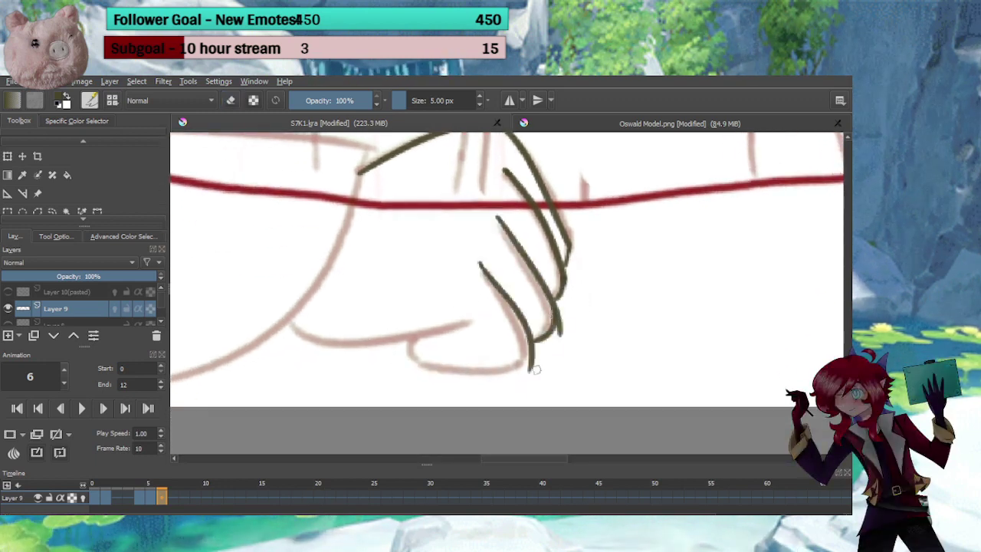
key("e")
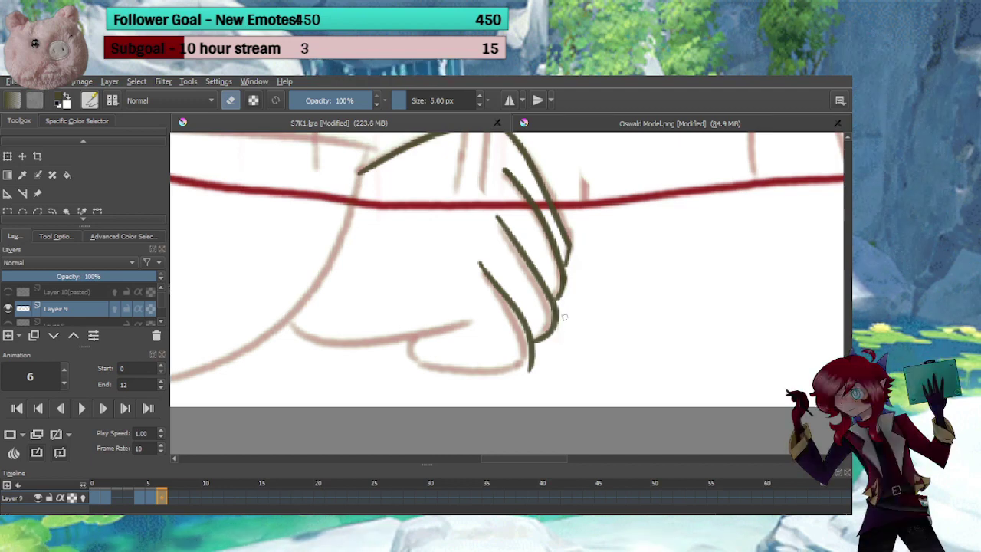
key("e")
Ink the rounded underside of the lowest finger up to the adjacent finger line, and erase its overshooting ends
left_click_drag(420, 342, 533, 374)
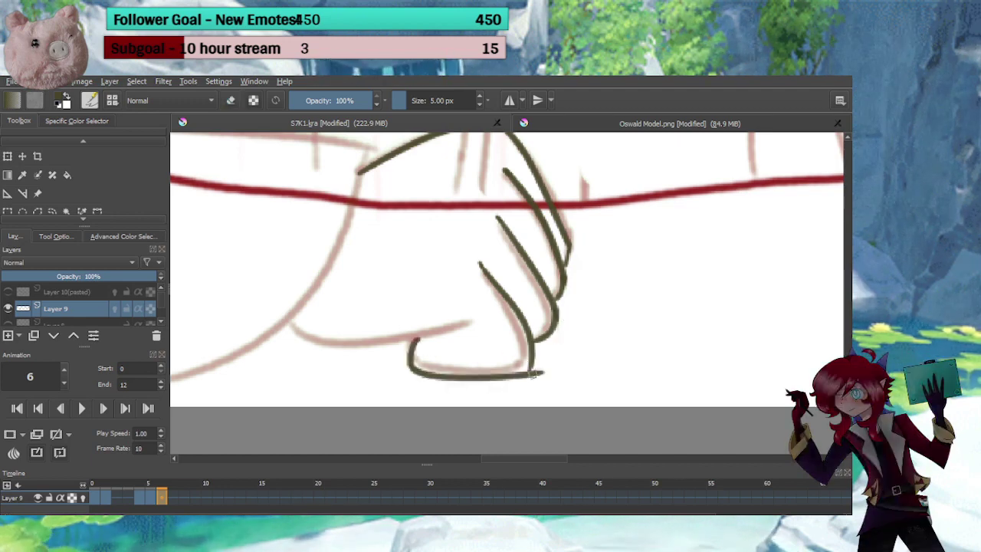
key("ctrl+z")
mouse_move(423, 337)
left_mouse_down()
mouse_move(498, 367)
mouse_move(531, 364)
left_mouse_up()
key("ctrl+z")
left_click_drag(423, 338, 534, 373)
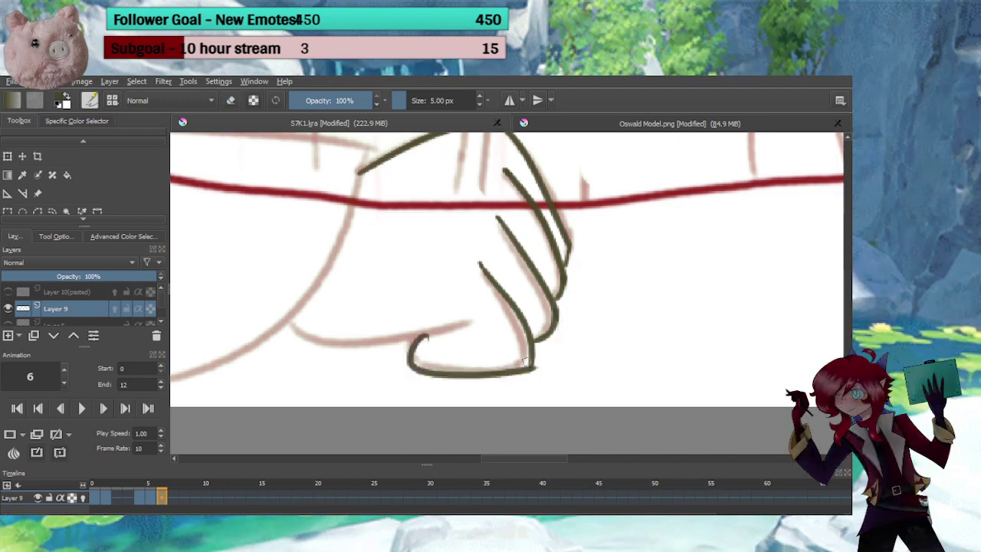
key("e")
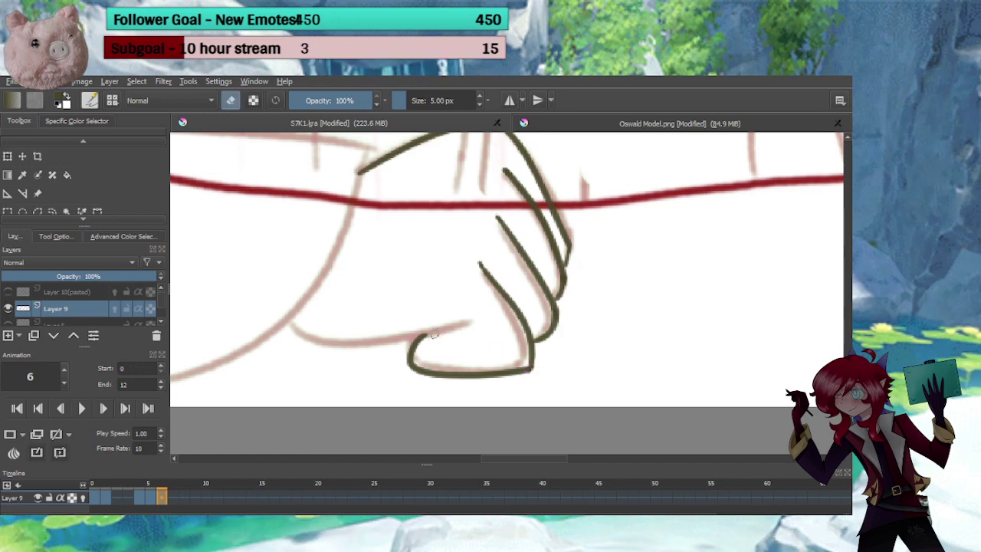
key("e")
Ink the lower edge of the left hand running from the wrist toward the fingers
left_click_drag(390, 323, 432, 310)
mouse_move(357, 331)
left_mouse_down()
mouse_move(536, 298)
mouse_move(445, 306)
mouse_move(502, 295)
mouse_move(465, 292)
left_mouse_up()
key("e")
key("e")
left_click_drag(464, 293, 538, 289)
Ink the curved sleeve opening around the wrist down to the lower sleeve corner, and erase the excess past the corner
left_click_drag(575, 217, 486, 354)
key("ctrl+z")
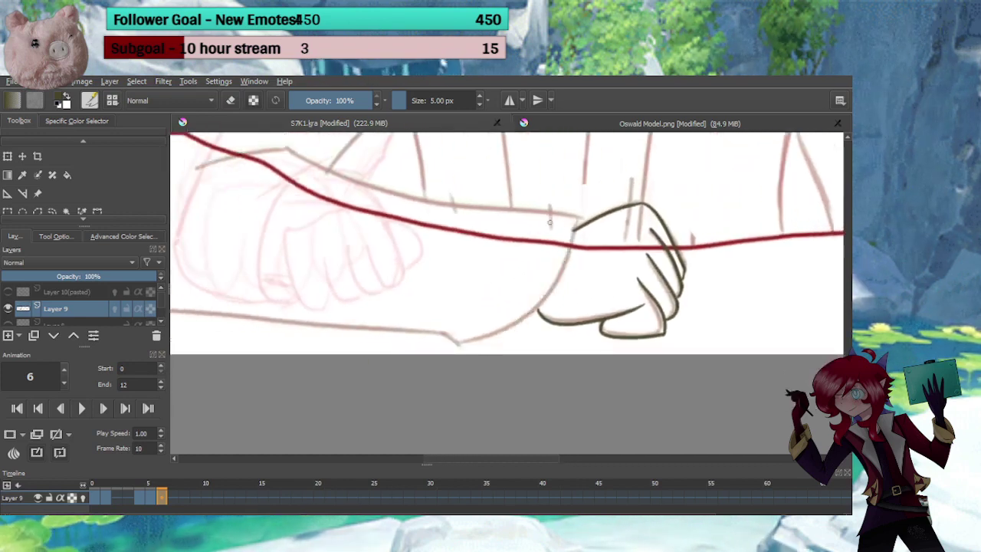
left_click_drag(575, 217, 457, 330)
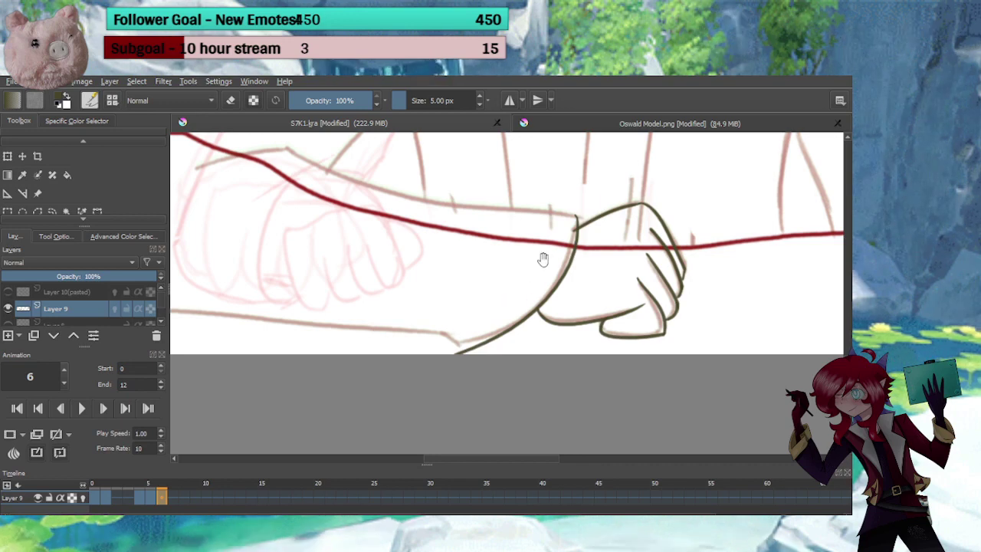
scroll(539, 256, "up", 4)
key("e")
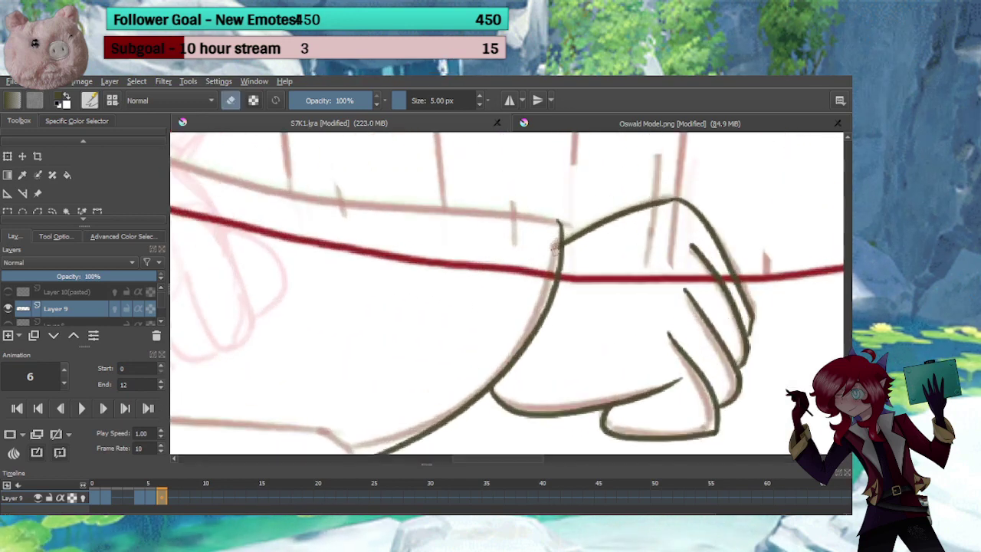
left_click_drag(444, 355, 569, 237)
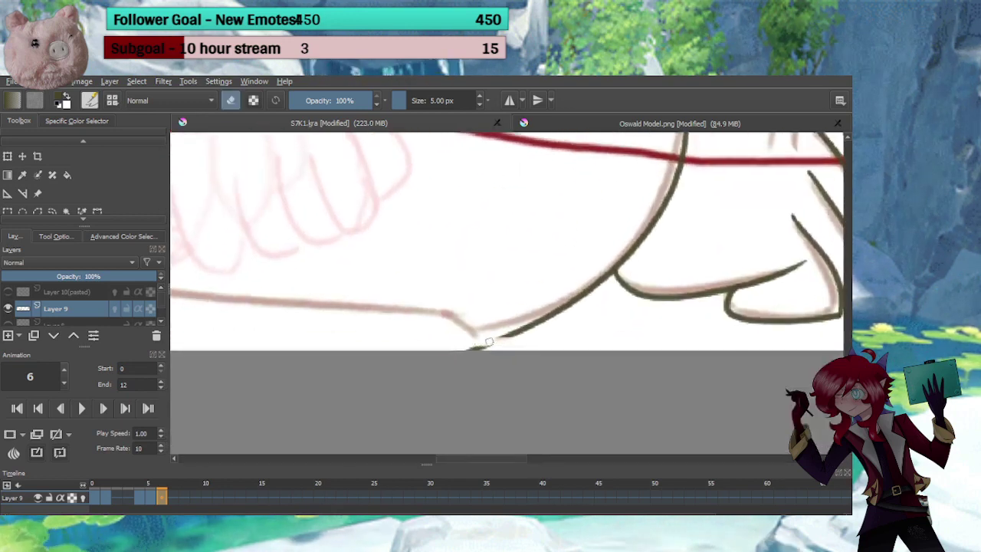
mouse_move(488, 342)
left_mouse_down()
mouse_move(444, 355)
mouse_move(470, 332)
left_mouse_up()
key("e")
Ink the forearm sleeve's lower edge from the opening's corner back to the elbow
mouse_move(466, 333)
left_mouse_down()
mouse_move(447, 354)
mouse_move(514, 347)
left_mouse_up()
left_click_drag(615, 360, 175, 291)
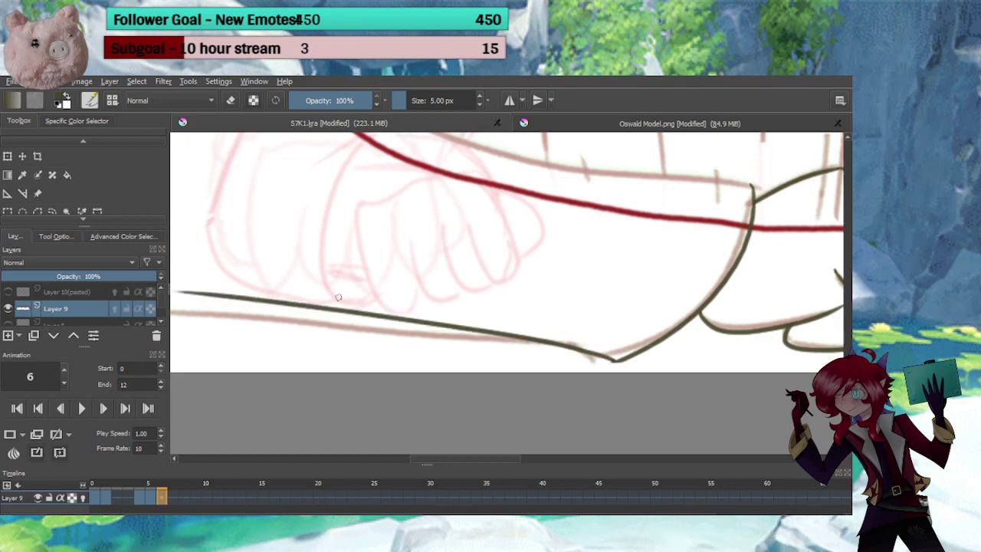
key("ctrl+z")
left_click_drag(613, 362, 330, 320)
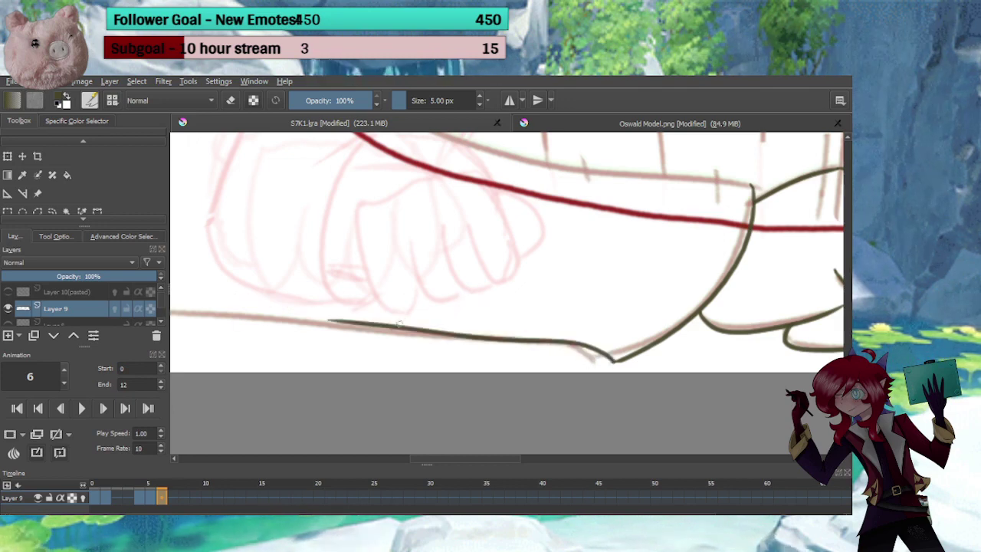
left_click_drag(406, 317, 645, 320)
left_click_drag(580, 327, 309, 309)
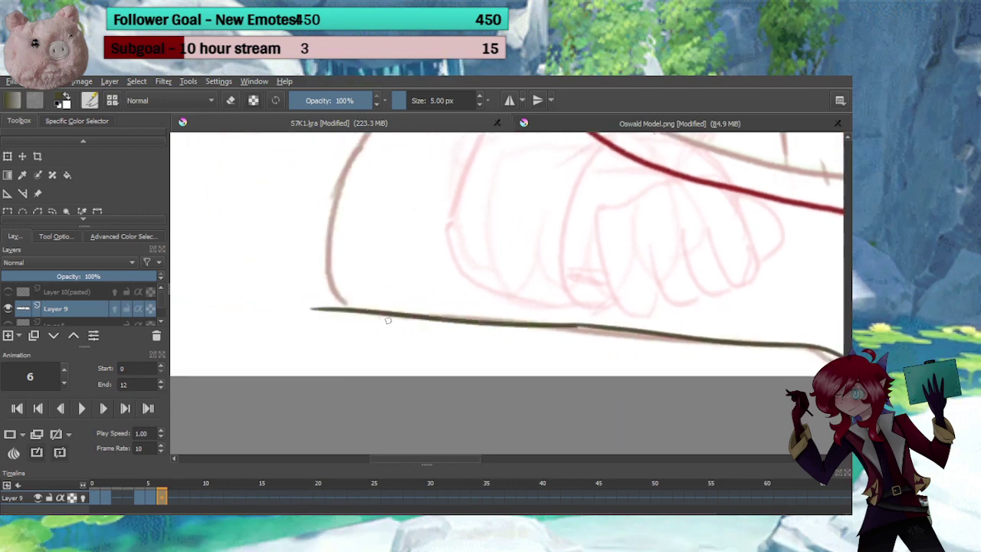
mouse_move(566, 319)
left_mouse_down()
mouse_move(450, 295)
mouse_move(530, 312)
left_mouse_up()
scroll(464, 312, "up", 1)
left_click_drag(569, 272, 416, 327)
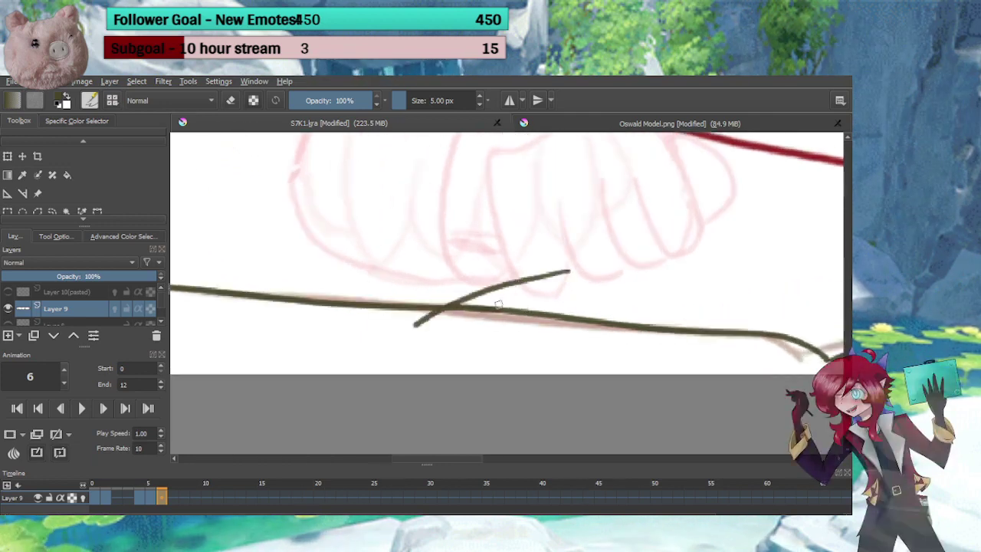
key("ctrl+z")
Ink the short curved crease rising to the peak of the forearm's upper edge
left_click_drag(590, 279, 591, 304, "ctrl")
mouse_move(613, 259)
left_mouse_down()
mouse_move(506, 316)
mouse_move(521, 301)
left_mouse_up()
left_click_drag(522, 290, 511, 309)
left_click_drag(305, 218, 418, 178)
key("ctrl+z")
mouse_move(296, 218)
left_mouse_down()
mouse_move(440, 186)
mouse_move(582, 243)
mouse_move(694, 251)
left_mouse_up()
Ink the forearm sleeve's upper edge from the crease's peak down to the sleeve opening at the wrist
key("ctrl+z")
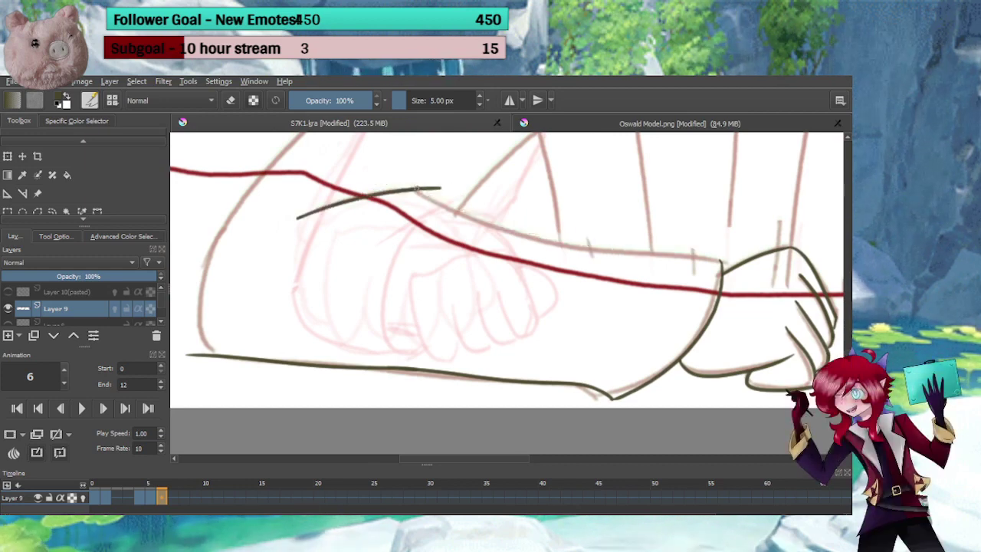
left_click_drag(417, 190, 665, 259)
key("ctrl+z")
left_click_drag(417, 191, 689, 264)
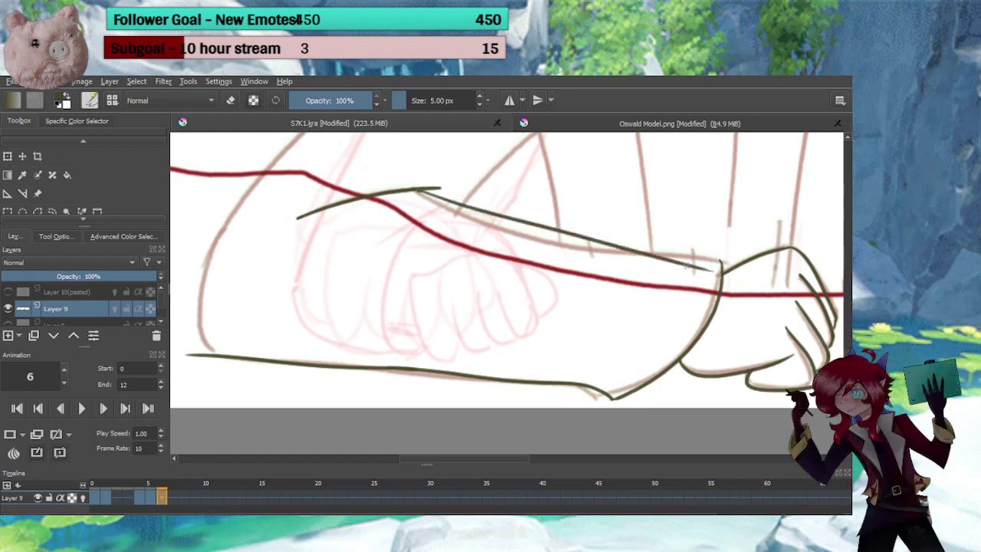
key("ctrl+z")
left_click_drag(414, 190, 670, 261)
scroll(718, 258, "up", 4)
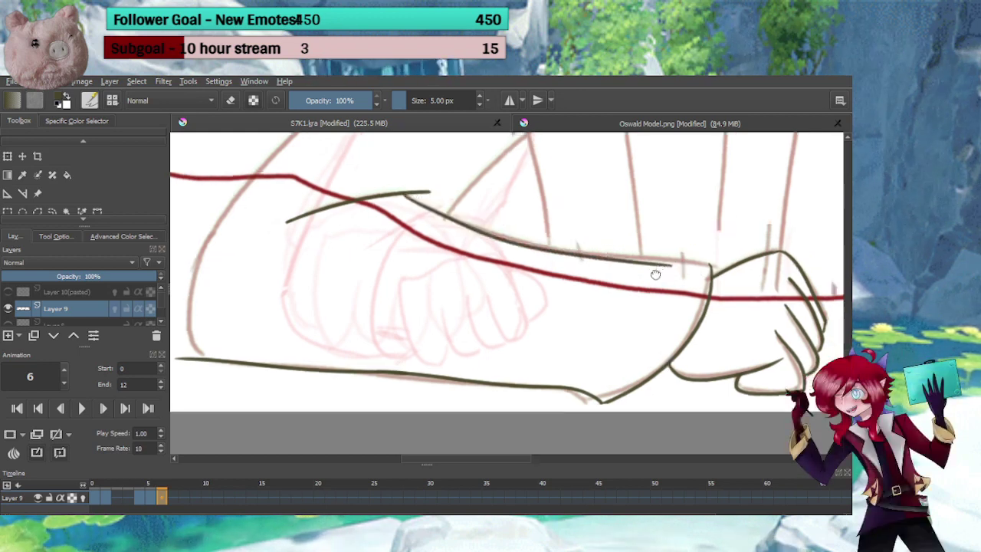
left_click_drag(574, 285, 479, 288)
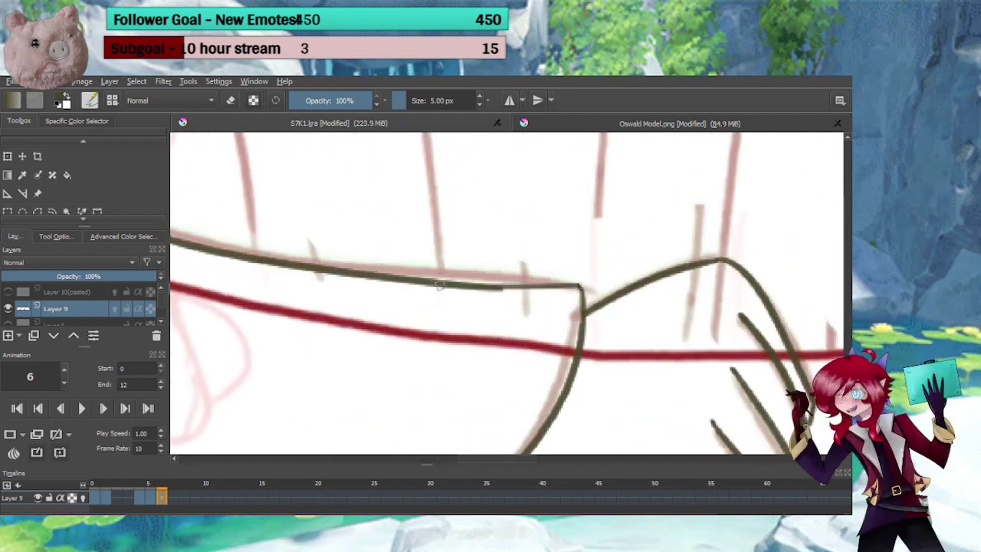
Erase the crease line's overshoot past the peak of the forearm's upper edge
scroll(407, 306, "down", 1)
left_click_drag(403, 304, 654, 342)
left_click_drag(366, 284, 536, 364)
mouse_move(497, 331)
left_mouse_down("ctrl")
mouse_move(509, 299)
mouse_move(568, 288)
mouse_move(464, 272)
left_mouse_up("ctrl")
key("e")
mouse_move(528, 288)
left_mouse_down()
mouse_move(456, 281)
mouse_move(501, 297)
mouse_move(486, 284)
mouse_move(470, 340)
left_mouse_up()
key("e")
key("e")
key("e")
left_click_drag(401, 419, 444, 278)
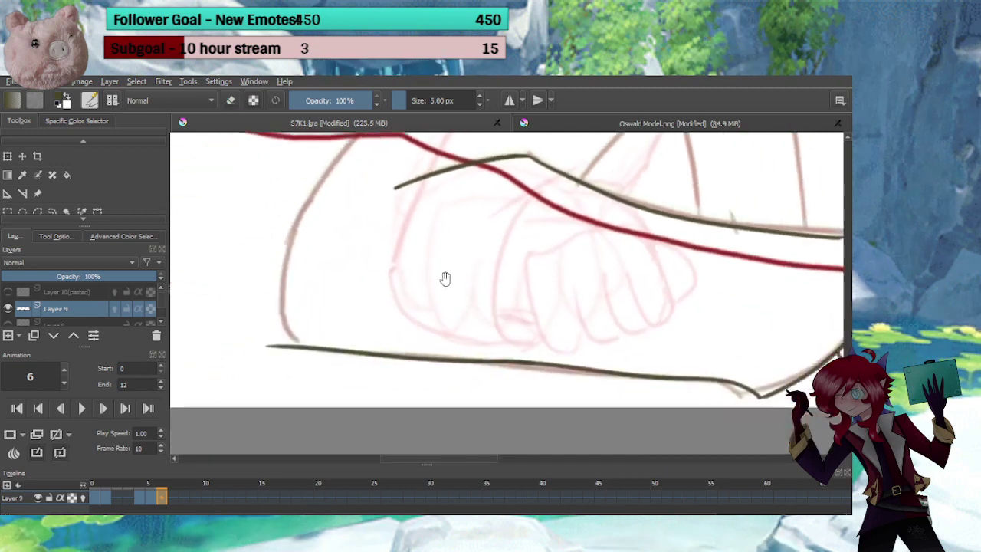
left_click_drag(397, 197, 501, 251)
left_click_drag(436, 302, 429, 340, "ctrl")
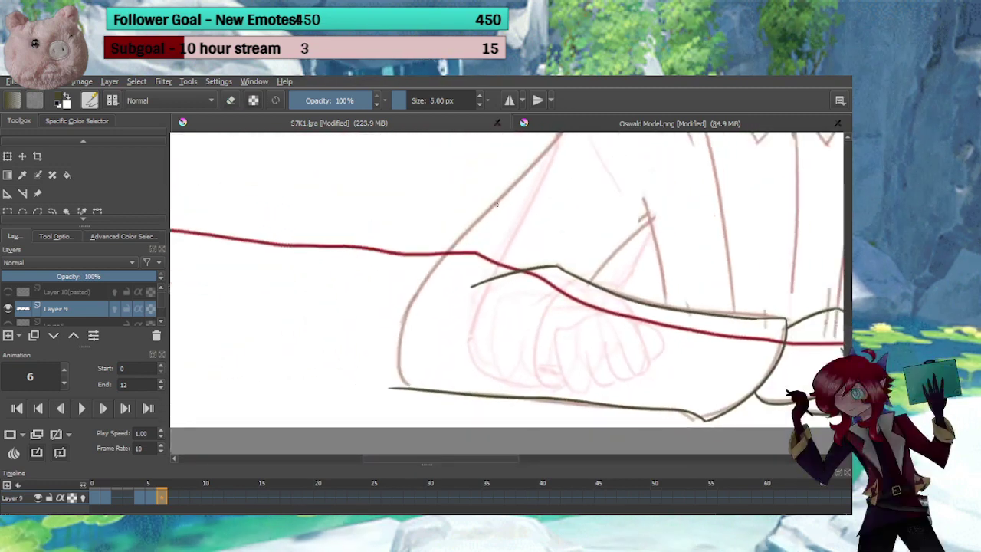
Ink the left upper arm's outer edge down to the elbow and round the corner into the forearm's lower edge
left_click_drag(500, 200, 405, 410)
key("ctrl+z")
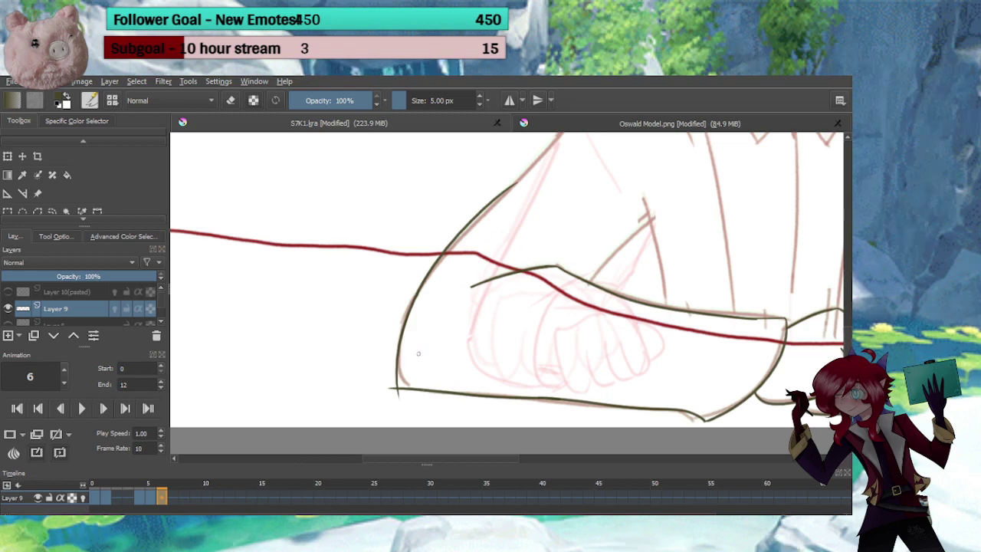
mouse_move(421, 371)
left_mouse_down()
mouse_move(452, 293)
mouse_move(447, 257)
left_mouse_up()
mouse_move(415, 221)
left_mouse_down()
mouse_move(434, 271)
mouse_move(474, 291)
left_mouse_up()
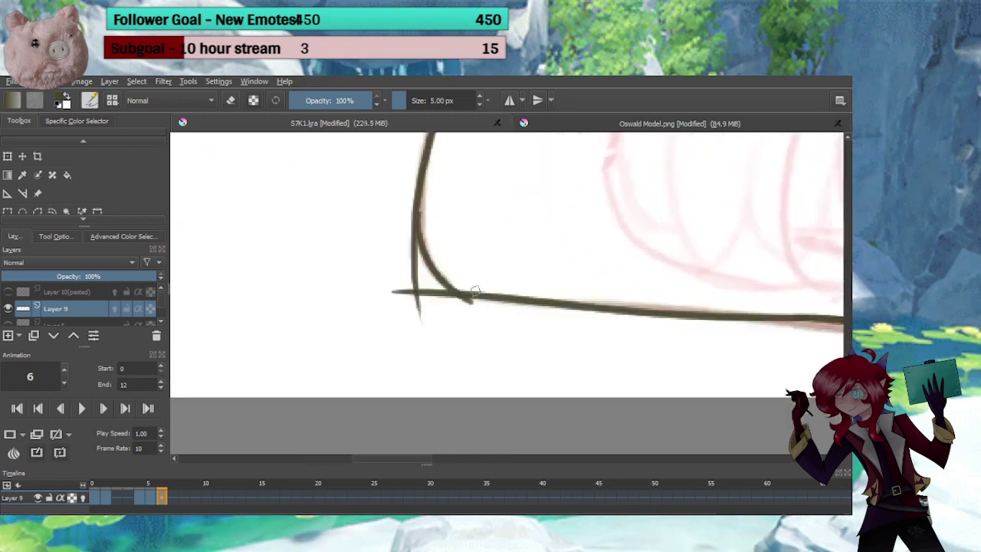
key("ctrl+z")
left_click_drag(417, 223, 481, 296)
Erase the stray line ends sticking out past the rounded elbow corner
key("e")
mouse_move(416, 268)
left_mouse_down()
mouse_move(420, 292)
mouse_move(406, 221)
mouse_move(403, 250)
mouse_move(422, 281)
mouse_move(493, 319)
mouse_move(400, 279)
mouse_move(426, 310)
mouse_move(426, 333)
mouse_move(417, 303)
left_mouse_up()
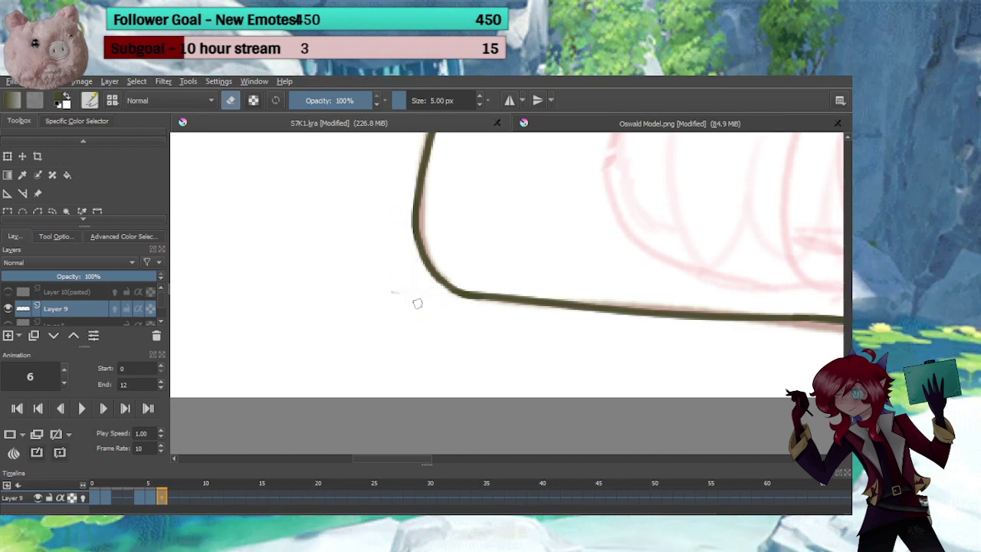
key("e")
scroll(412, 298, "down", 8)
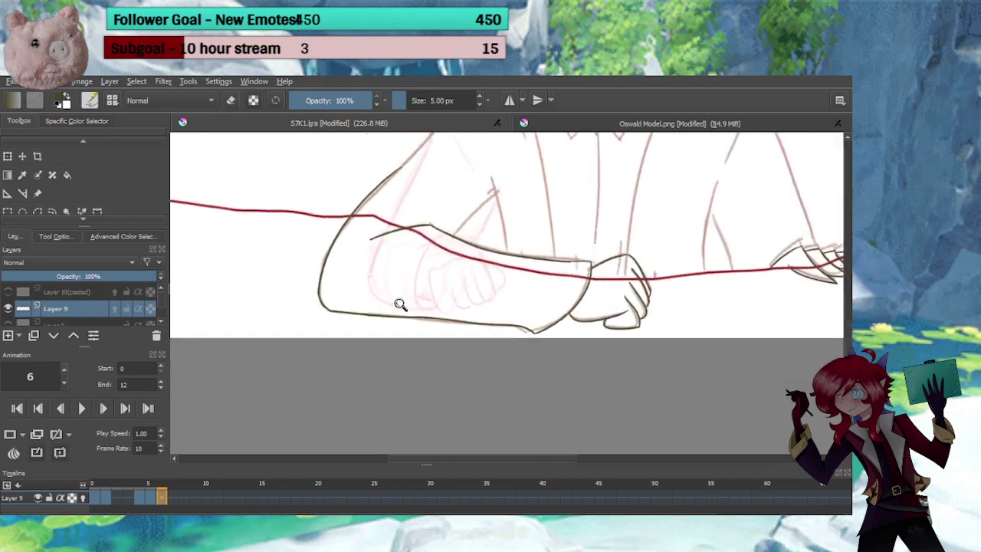
scroll(384, 316, "down", 5)
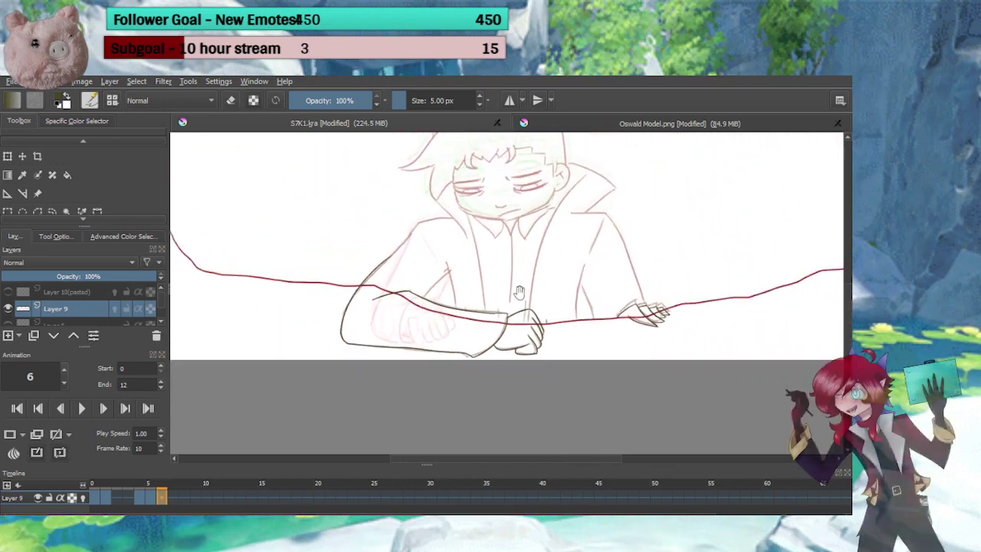
Scrub through the animation from frame 8 to frame 12 to check the arm against the later sketches
left_click_drag(455, 335, 458, 335)
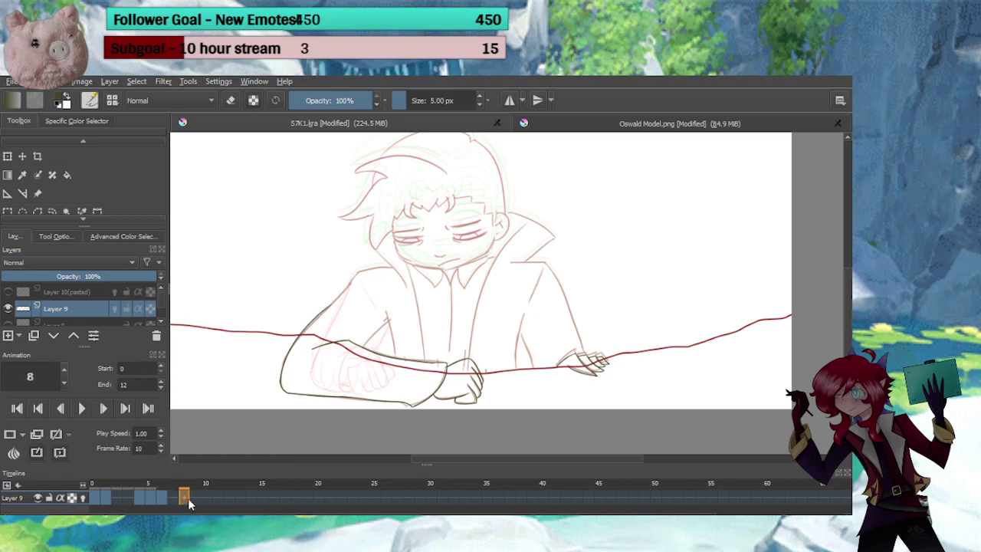
left_click_drag(190, 502, 230, 500)
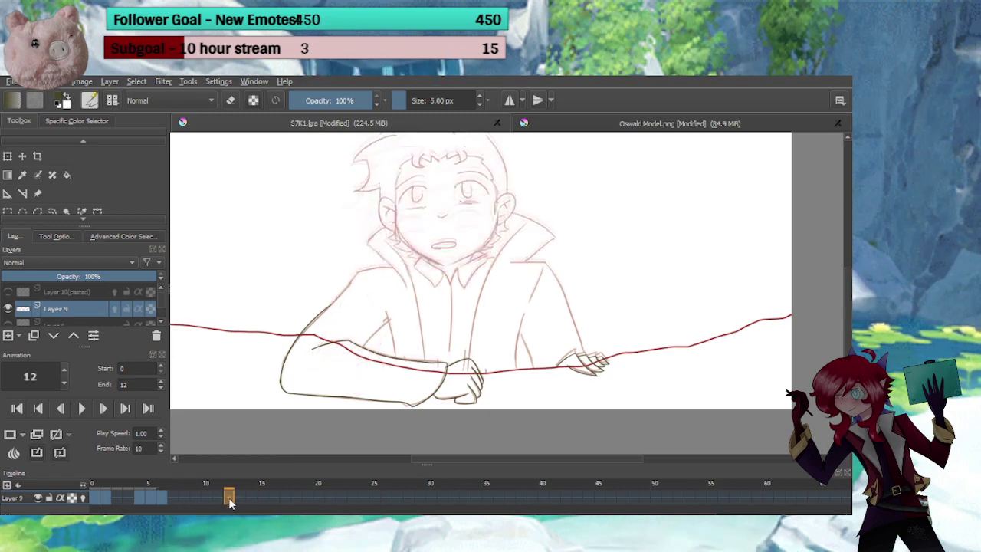
left_click(9, 308)
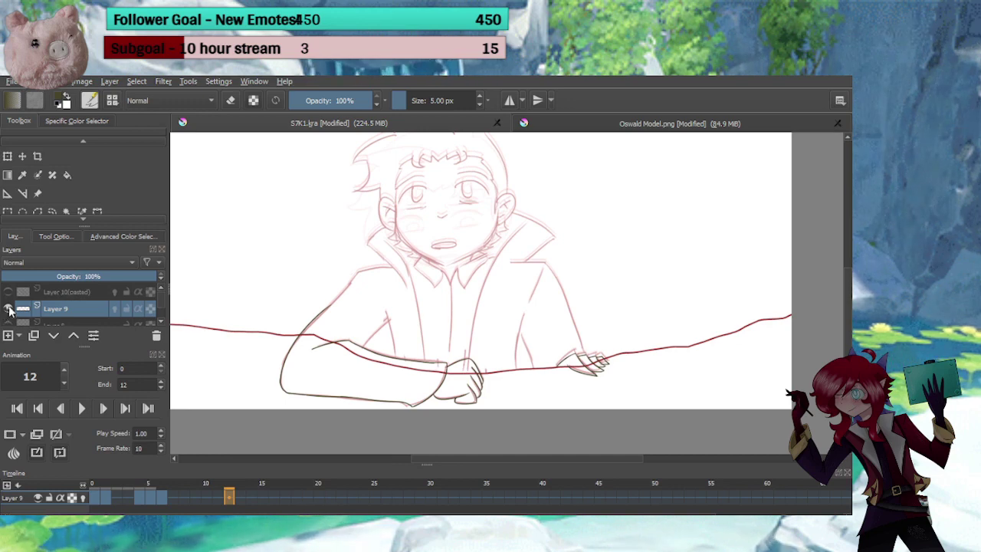
Select Layer 10(pasted), make it visible and go to its frame 1
left_click(31, 292)
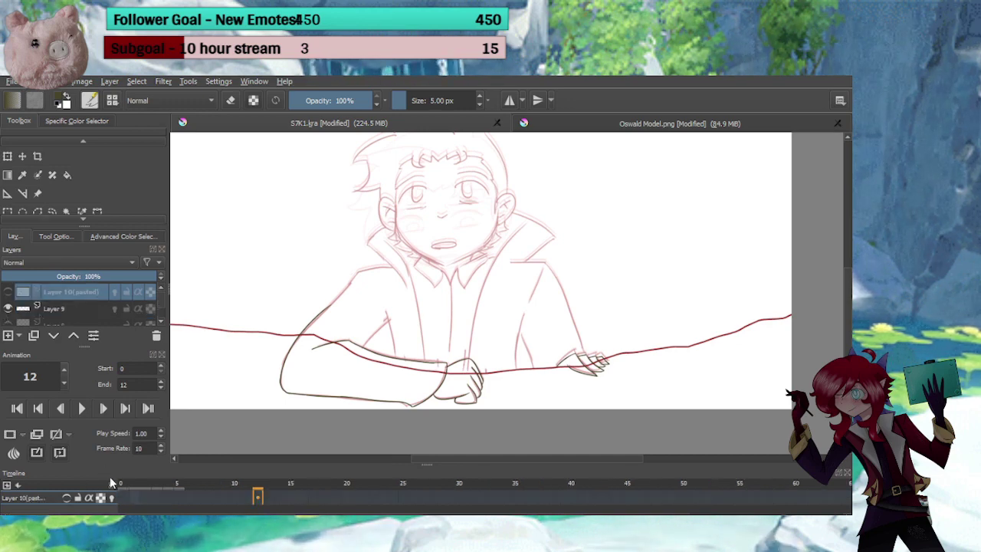
left_click(121, 498)
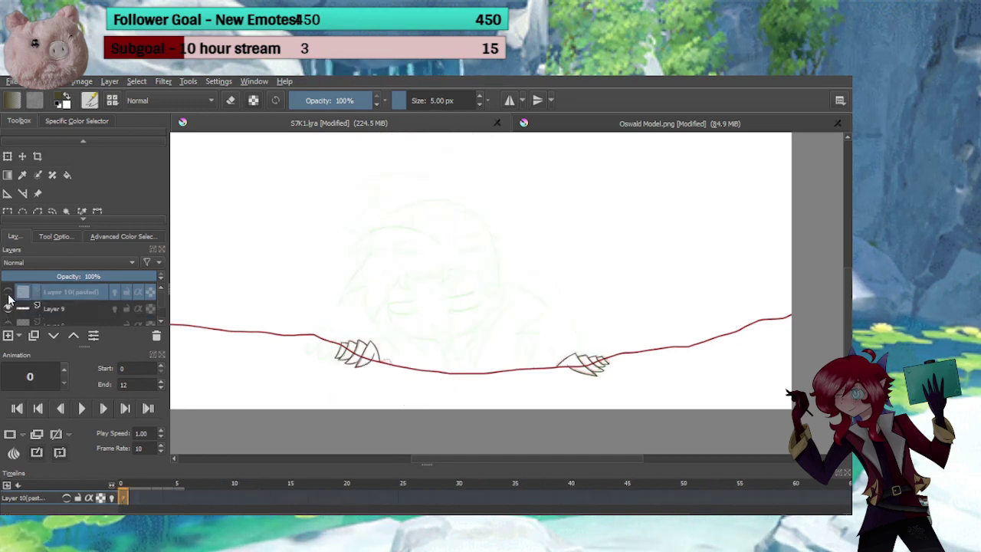
left_click(8, 294)
left_click(135, 500)
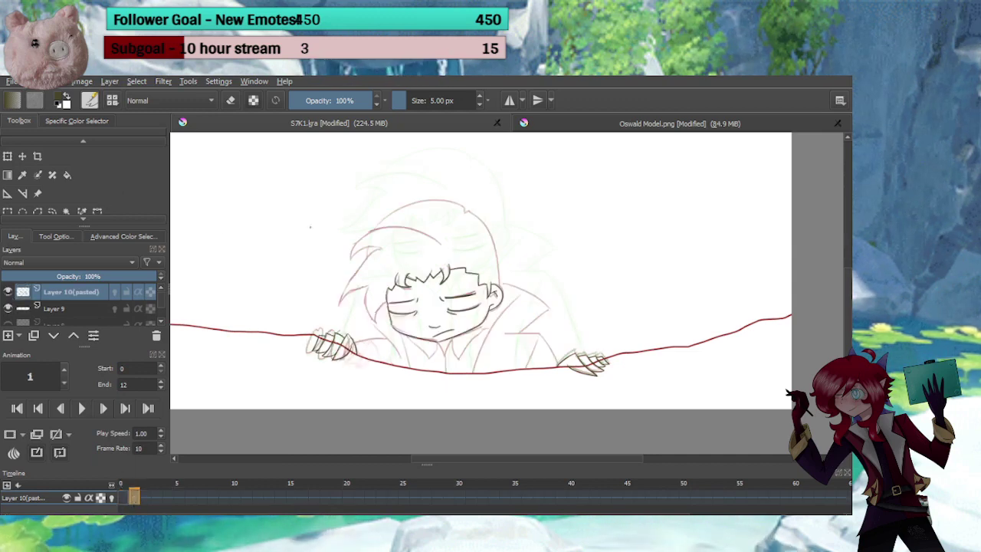
Ink the large fringe lock's long upper arc and the long outer curve of the lock beneath it
scroll(311, 226, "up", 6)
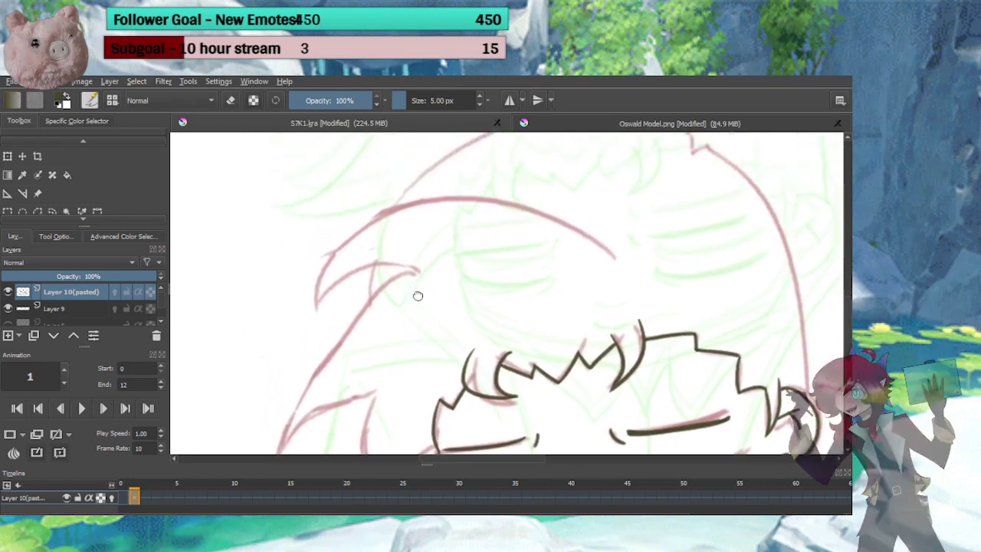
left_click_drag(608, 260, 291, 342)
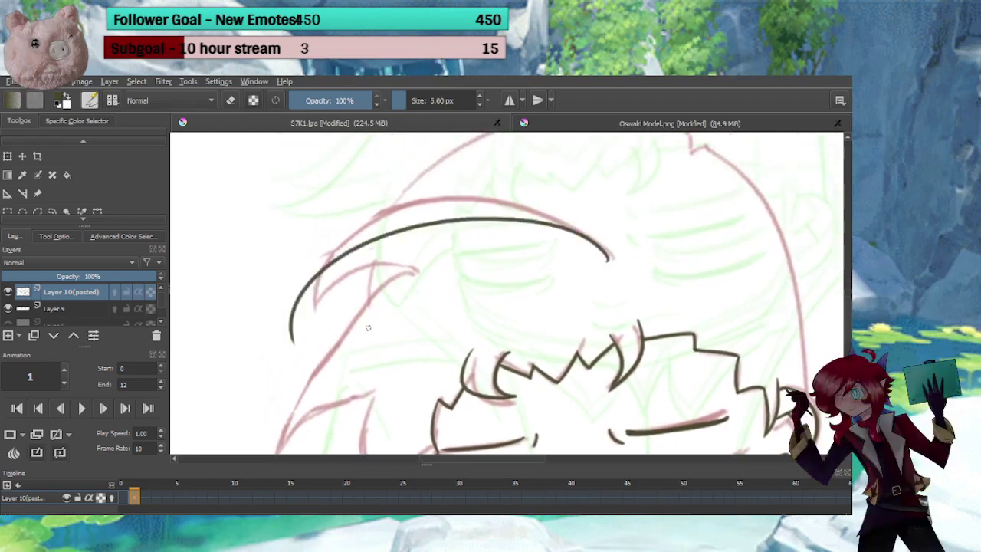
left_click_drag(355, 337, 400, 256)
mouse_move(466, 200)
left_mouse_down()
mouse_move(348, 382)
mouse_move(348, 403)
left_mouse_up()
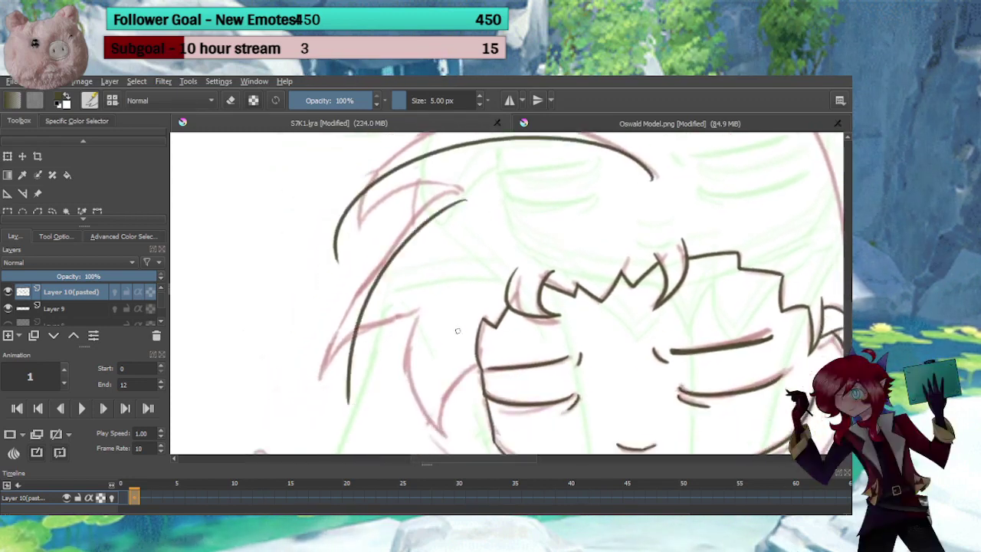
Ink both edges of the lowest hair lock beside the face so they meet in a clean point
mouse_move(434, 301)
left_mouse_down()
mouse_move(438, 414)
mouse_move(457, 437)
mouse_move(430, 242)
left_mouse_up()
key("e")
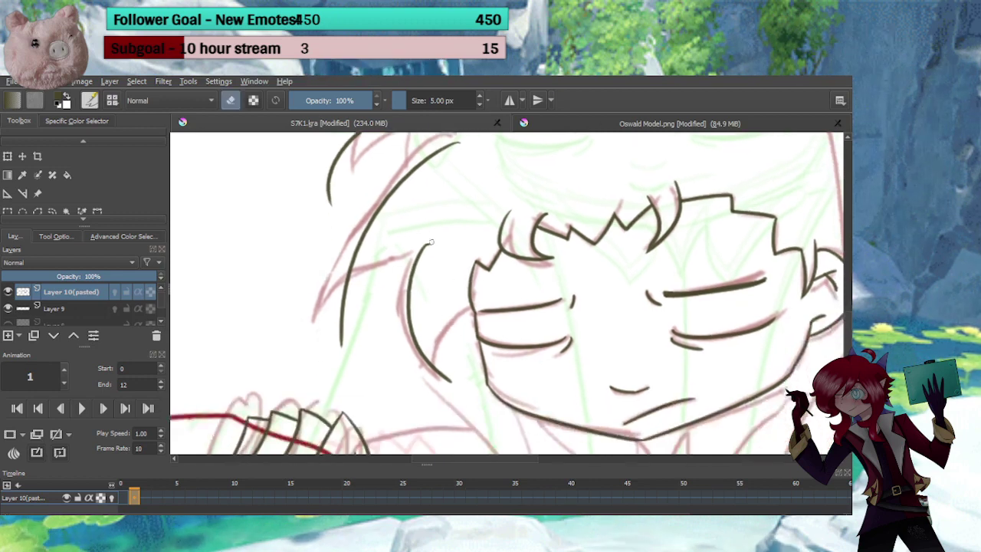
key("e")
scroll(444, 304, "up", 2)
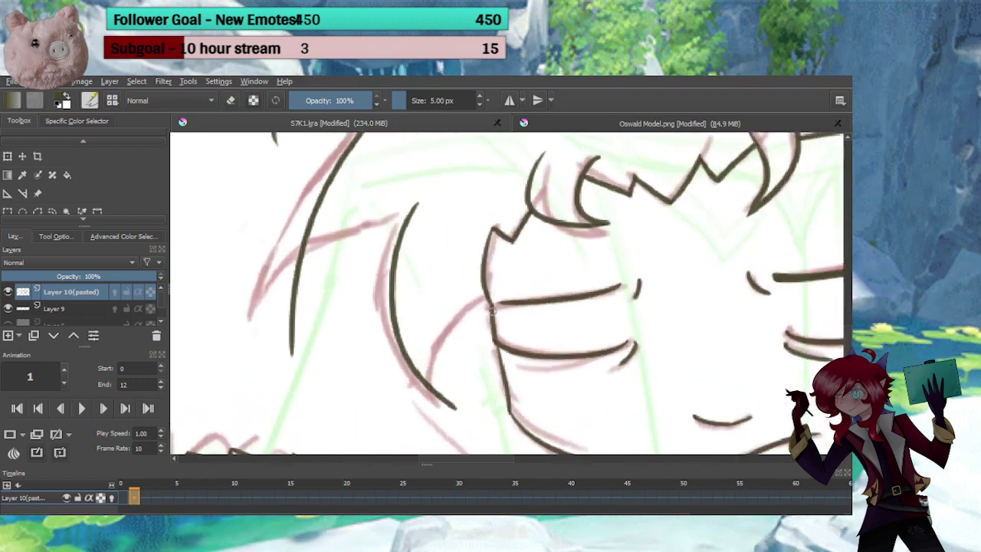
left_click_drag(491, 305, 459, 406)
key("ctrl+z")
left_click_drag(492, 303, 462, 419)
key("e")
key("e")
Ink the middle hair lock's lower edge, close its tip and erase the overshoot
left_click_drag(390, 370, 460, 396)
left_click_drag(486, 230, 368, 410)
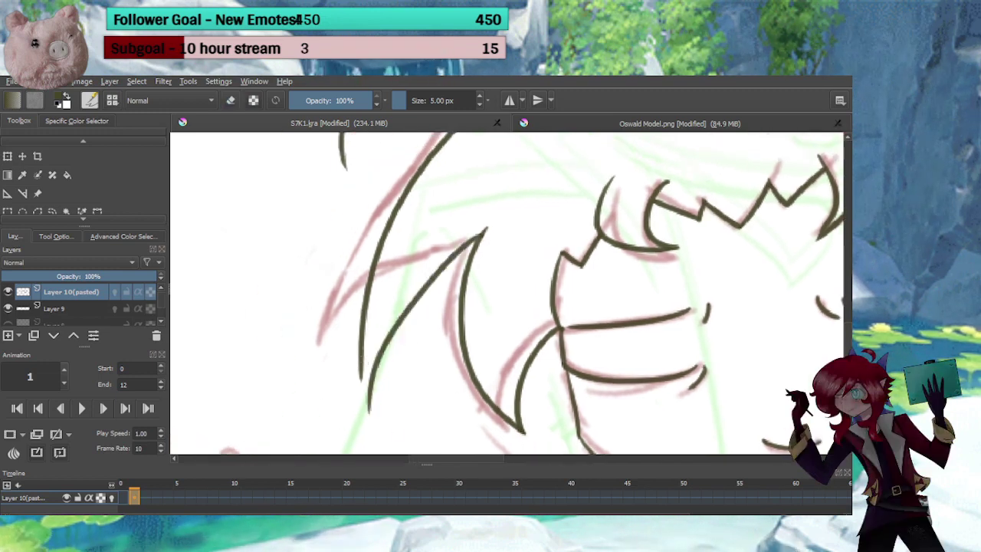
mouse_move(362, 356)
left_mouse_down()
mouse_move(366, 426)
mouse_move(377, 409)
left_mouse_up()
key("ctrl+z")
key("e")
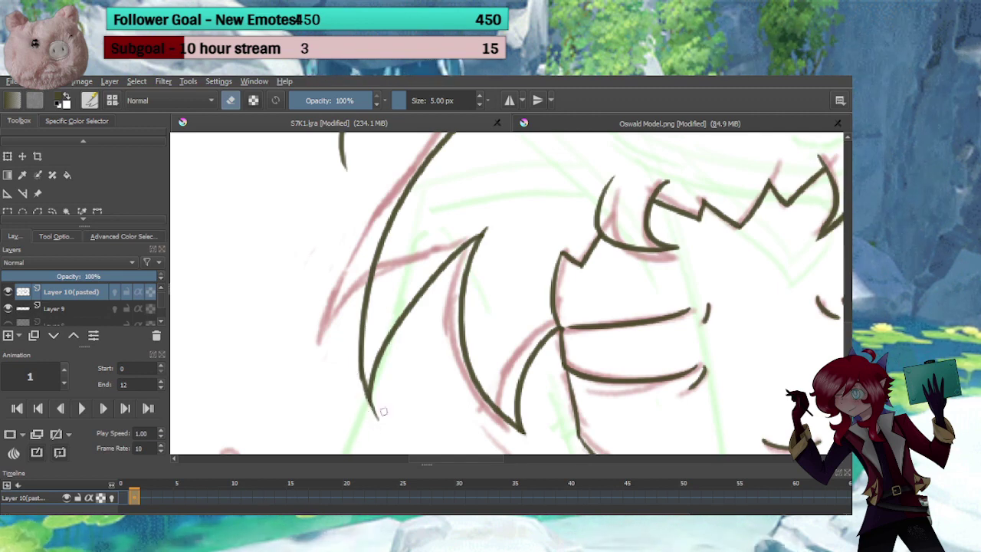
key("e")
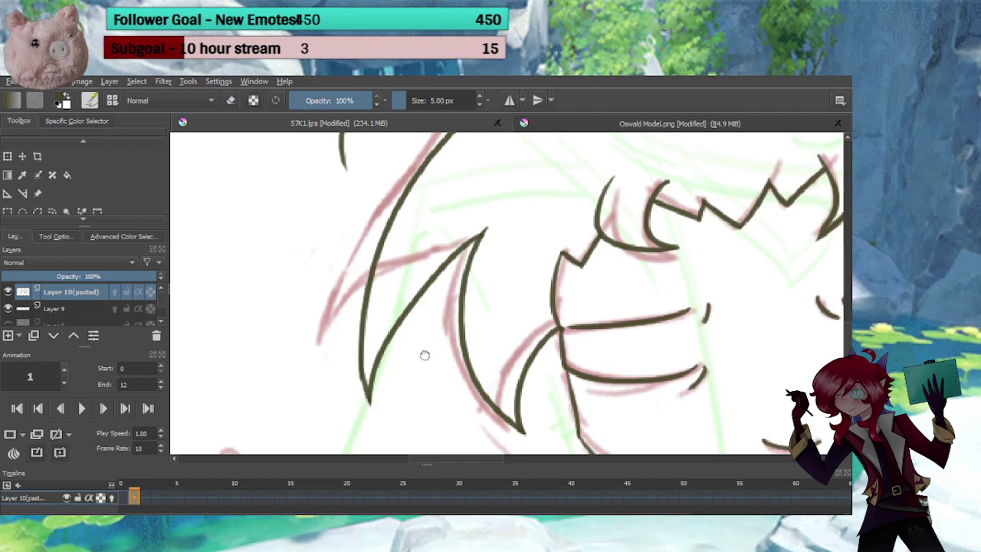
Ink the underside of the large top lock down to its tip and erase the overshoot
left_click_drag(435, 239, 428, 413)
mouse_move(473, 283)
left_mouse_down()
mouse_move(374, 318)
mouse_move(351, 381)
left_mouse_up()
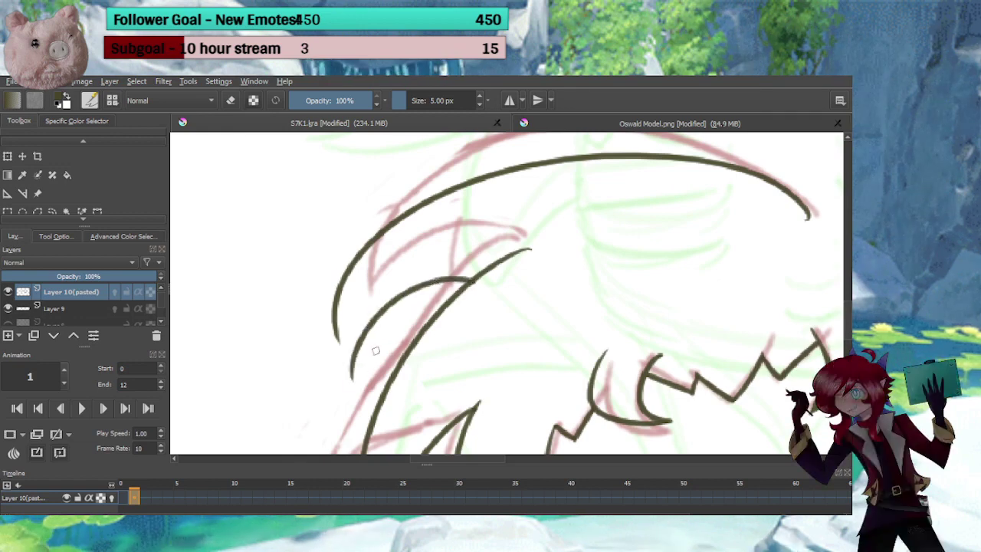
key("ctrl+z")
left_click_drag(468, 283, 331, 380)
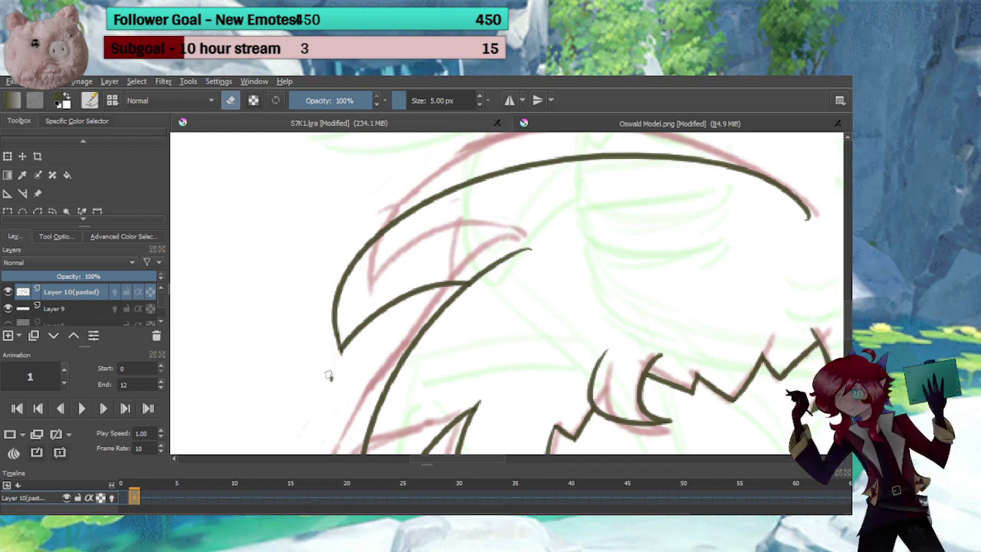
key("e")
scroll(433, 346, "down", 5)
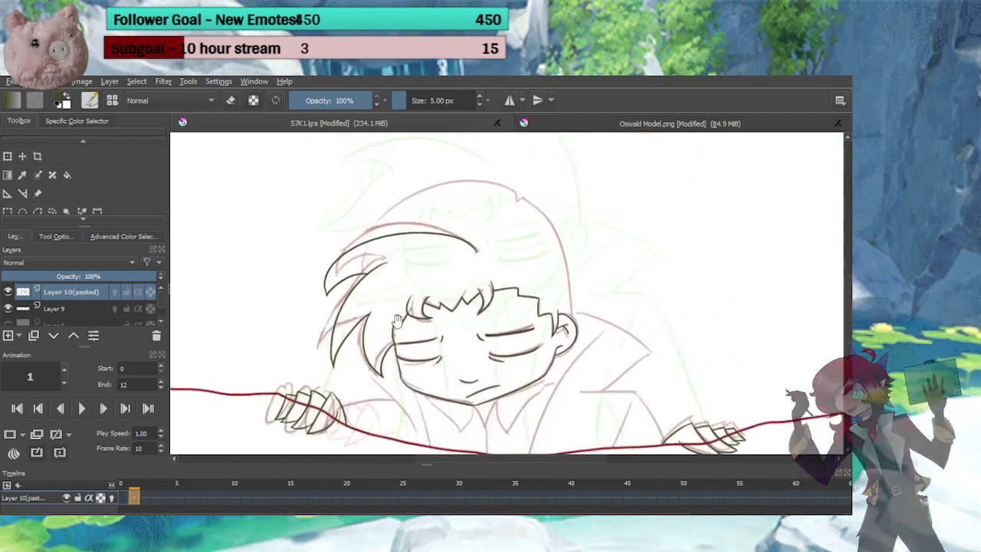
Ink the top of the head from the notch in the hair around to the fringe lock's arc
scroll(426, 310, "up", 5)
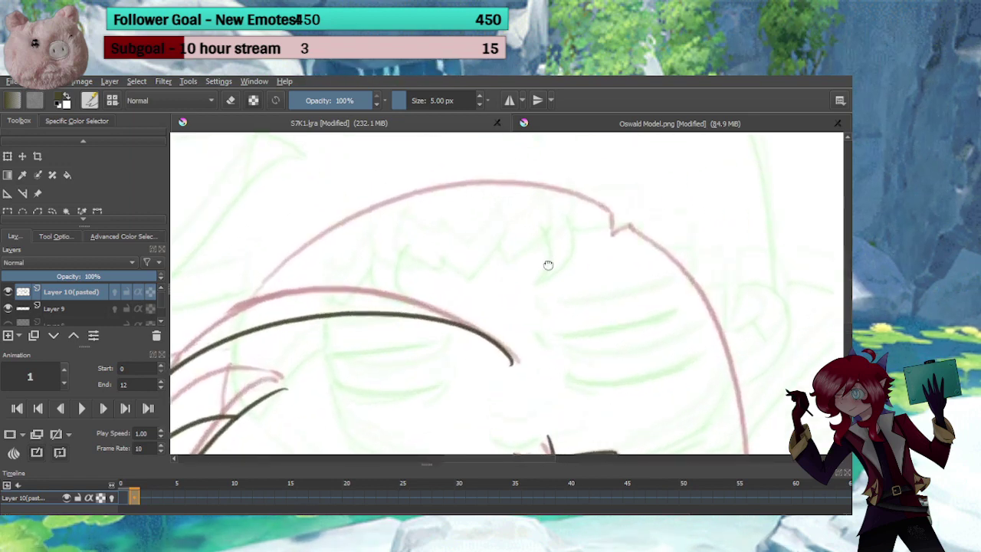
left_click_drag(547, 265, 549, 308)
mouse_move(613, 259)
left_mouse_down()
mouse_move(615, 279)
mouse_move(291, 306)
mouse_move(280, 322)
left_mouse_up()
left_click_drag(246, 372, 311, 282)
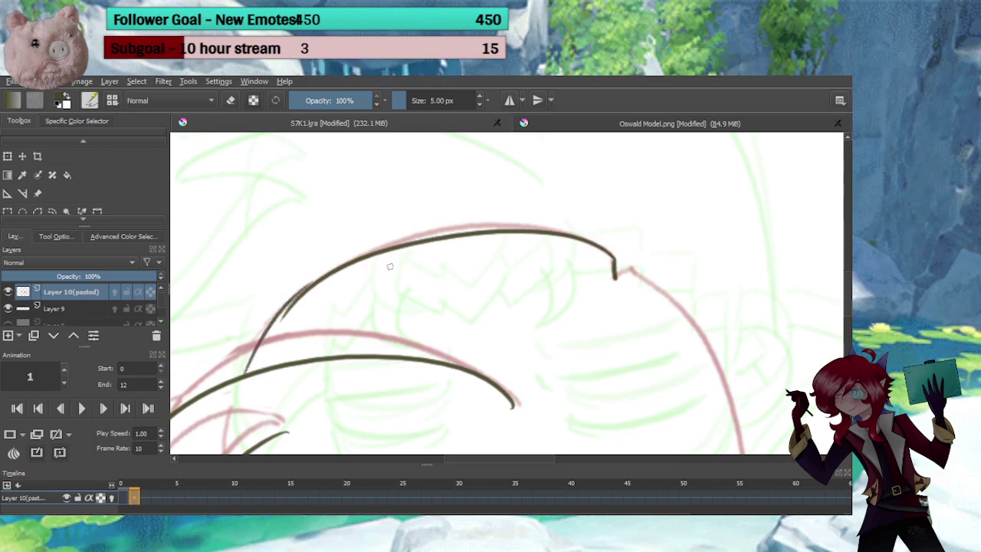
key("ctrl+z")
left_click_drag(240, 372, 324, 274)
key("ctrl+z")
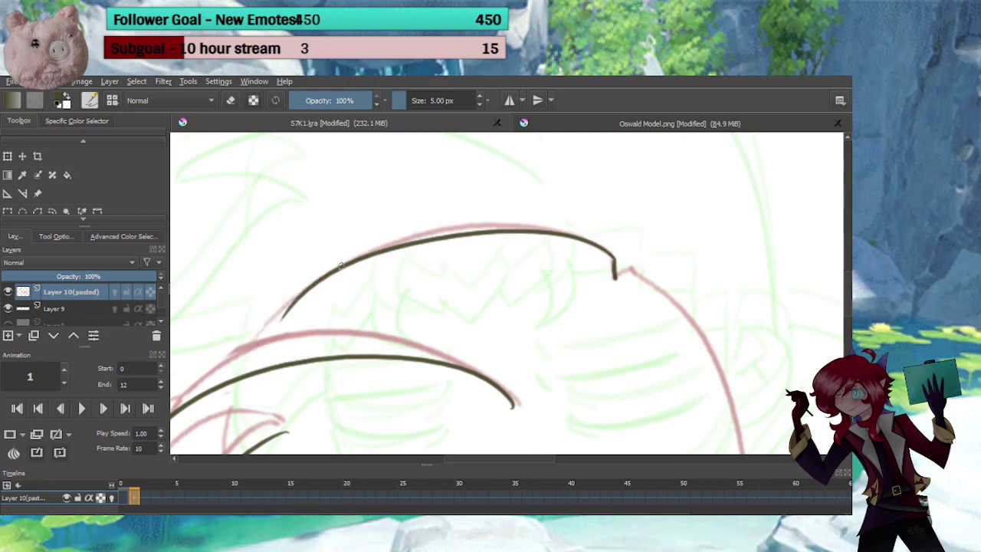
left_click_drag(240, 375, 314, 281)
key("e")
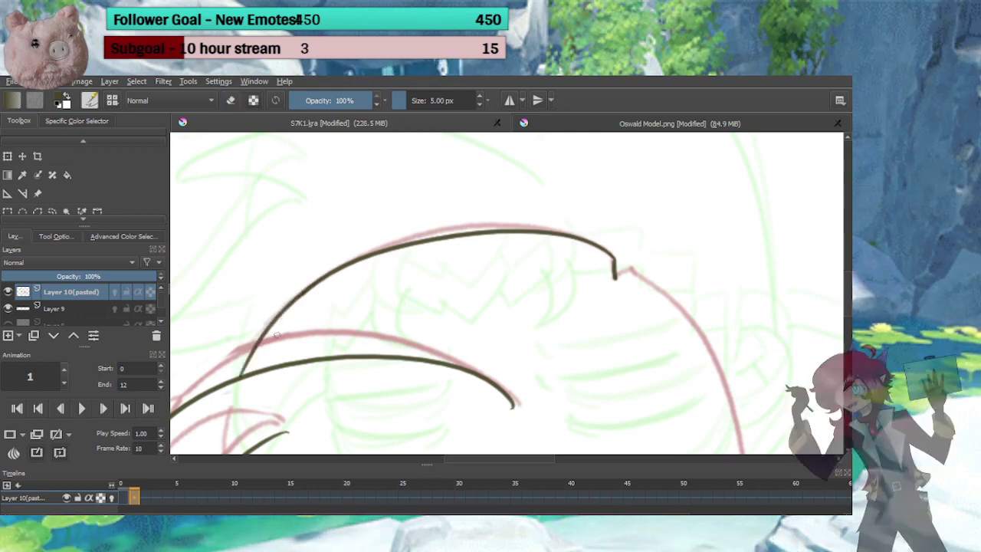
Ink the small hair notch and the right side of the head from it down to the ear
mouse_move(444, 327)
left_mouse_down()
mouse_move(317, 272)
mouse_move(278, 281)
left_mouse_up()
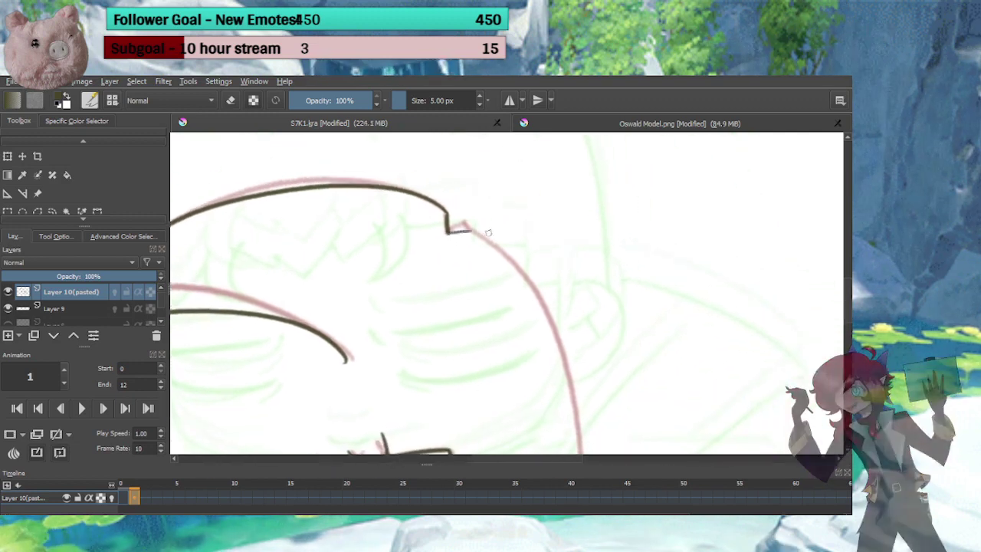
left_click_drag(450, 231, 573, 434)
mouse_move(591, 345)
left_mouse_down()
mouse_move(587, 389)
mouse_move(534, 234)
left_mouse_up()
left_click_drag(548, 297, 559, 215)
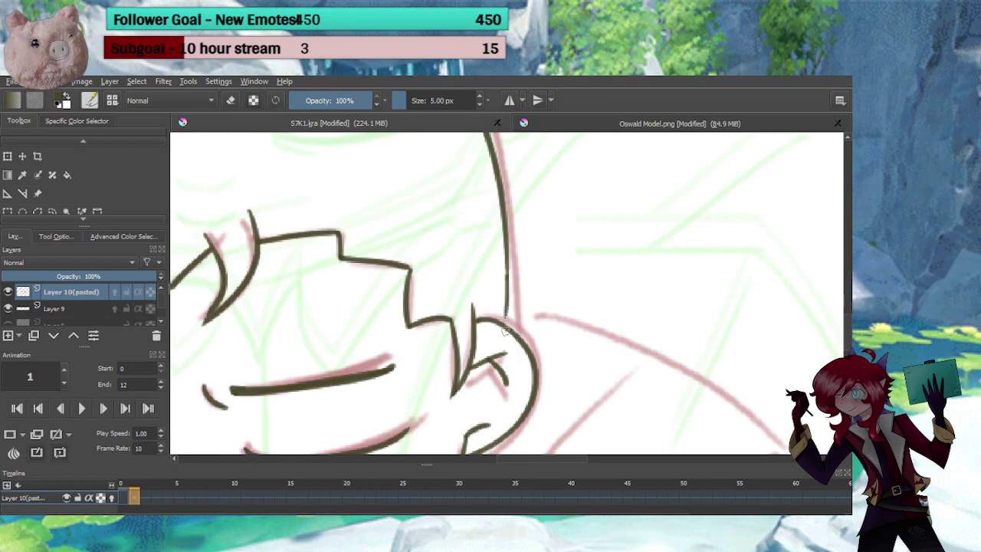
mouse_move(506, 259)
left_mouse_down()
mouse_move(511, 327)
mouse_move(554, 374)
mouse_move(565, 230)
left_mouse_up()
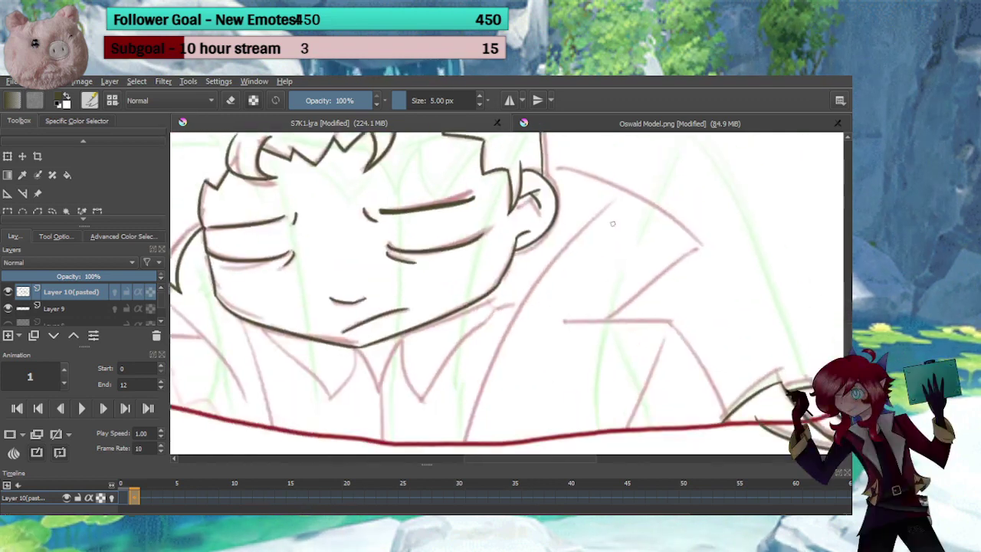
Ink the right coat front's long edge from inside the collar down to the red line
mouse_move(613, 205)
left_mouse_down()
mouse_move(458, 441)
mouse_move(641, 191)
left_mouse_up()
key("ctrl+z")
mouse_move(612, 245)
left_mouse_down()
mouse_move(519, 354)
mouse_move(540, 349)
left_mouse_up()
key("e")
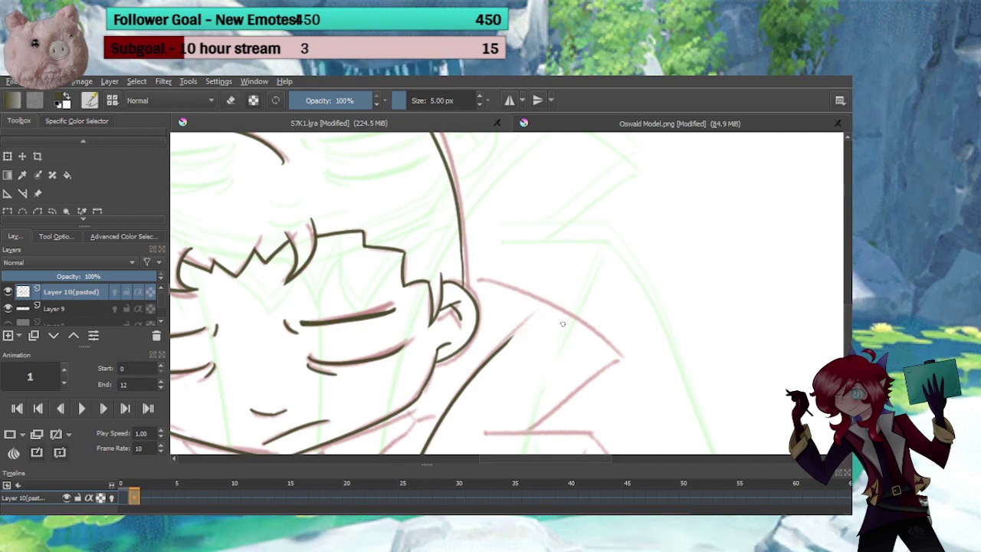
Ink the right collar's curved upper edge from beside the ear out to the collar's point
left_click_drag(562, 323, 535, 265)
mouse_move(542, 334)
left_mouse_down()
mouse_move(510, 278)
mouse_move(471, 242)
left_mouse_up()
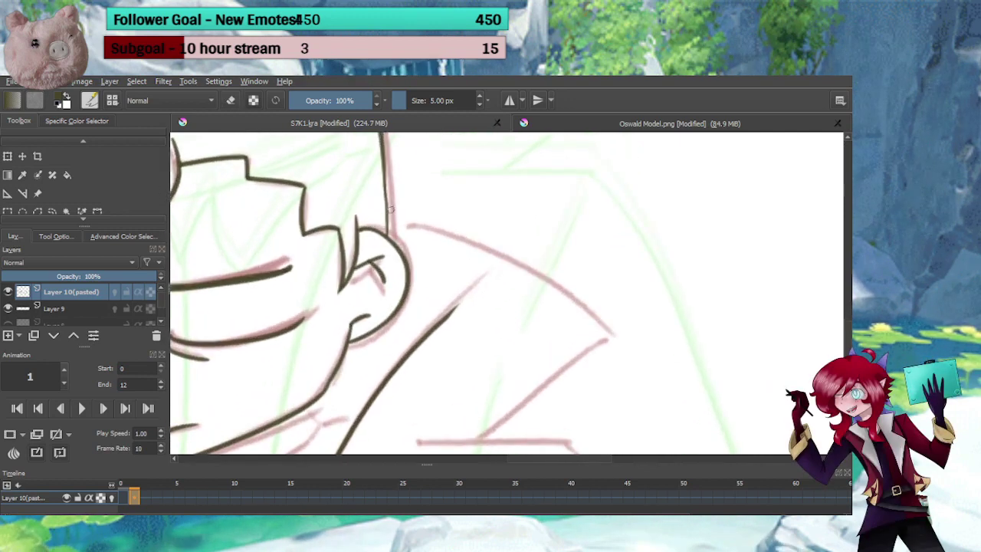
left_click_drag(389, 211, 641, 402)
key("ctrl+z")
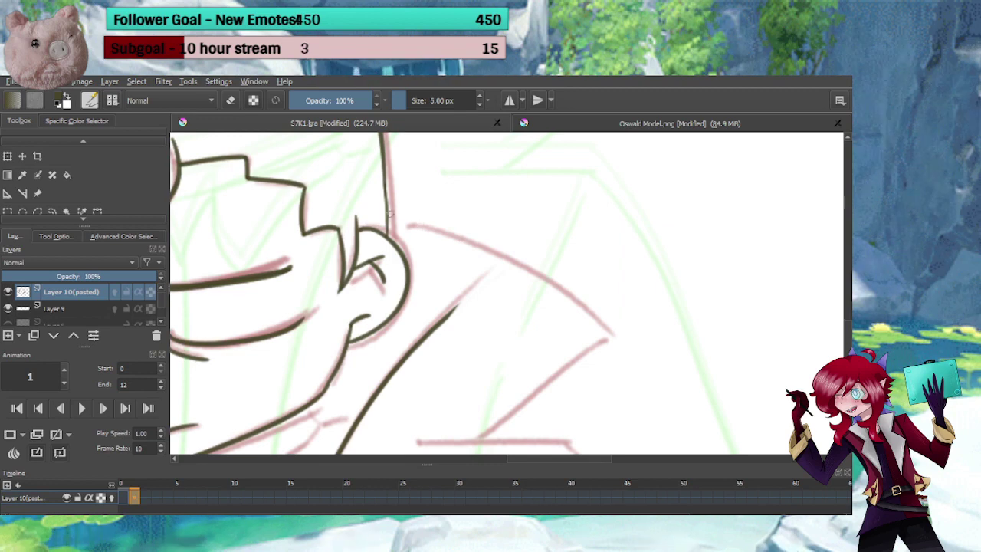
left_click_drag(390, 213, 621, 369)
left_click_drag(536, 342, 536, 234)
Ink the right shoulder line with the sleeve's outer edge to the hand, plus the sleeve's inner line to the red line
left_click_drag(483, 332, 456, 224)
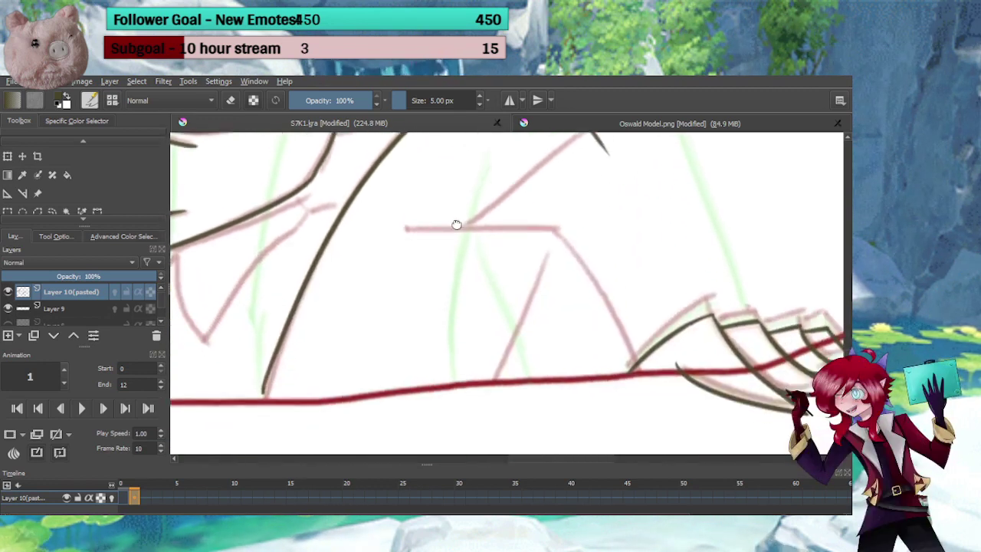
left_click_drag(400, 234, 586, 243)
key("ctrl+z")
mouse_move(399, 235)
left_mouse_down()
mouse_move(561, 232)
mouse_move(633, 371)
left_mouse_up()
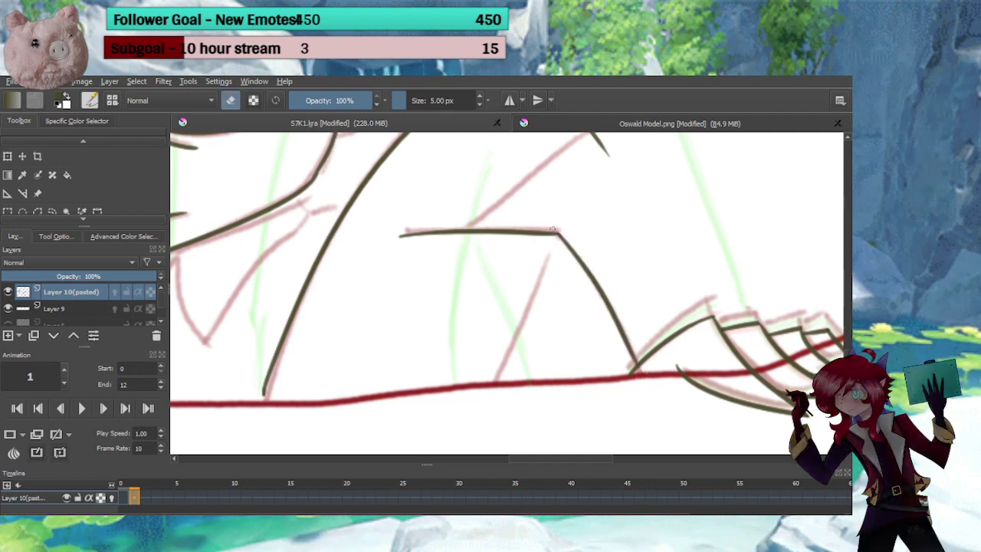
left_click_drag(546, 250, 485, 392)
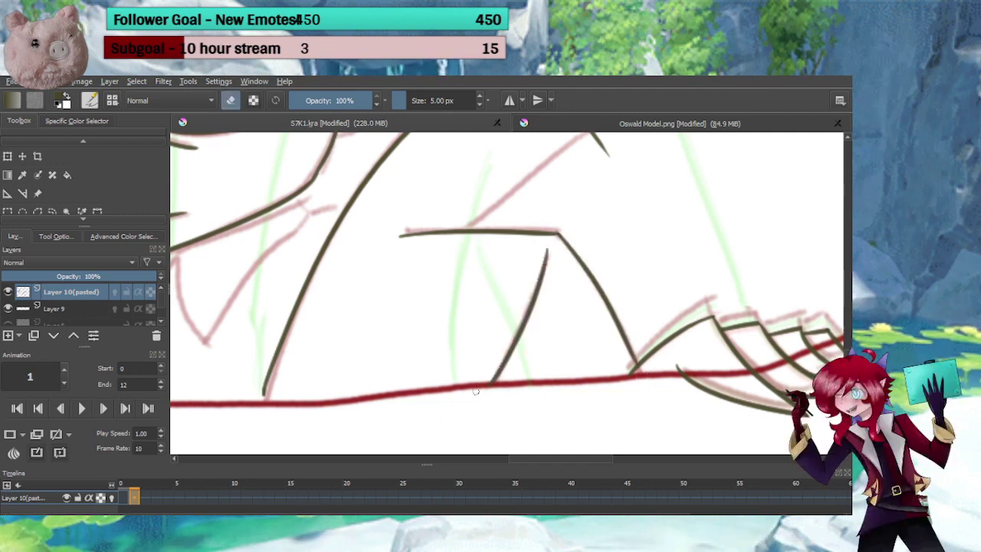
Ink the right collar's lower edge from its point down to the shoulder line and erase the overshoot at the point
scroll(457, 338, "up", 5)
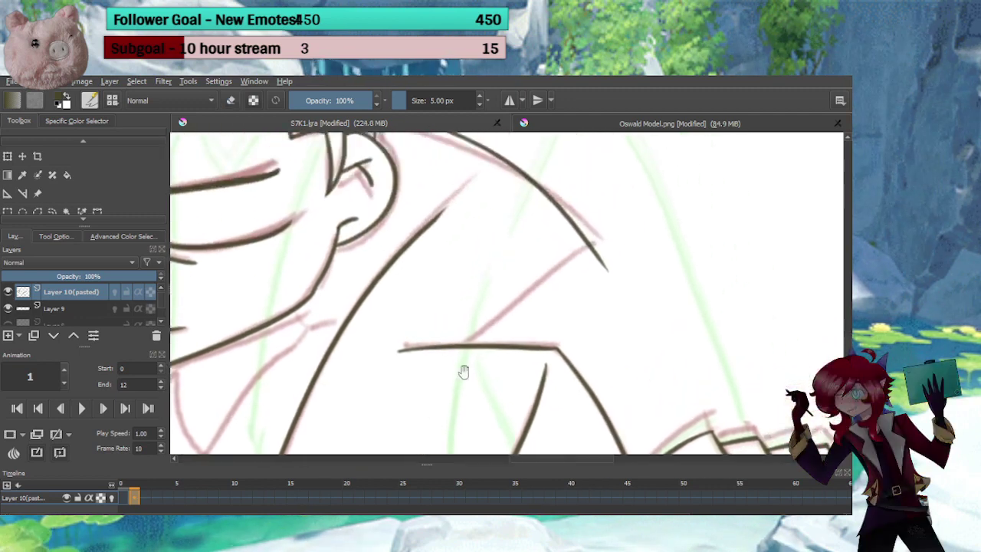
mouse_move(592, 254)
left_mouse_down()
mouse_move(458, 354)
mouse_move(602, 241)
mouse_move(595, 256)
left_mouse_up()
key("ctrl+z")
key("e")
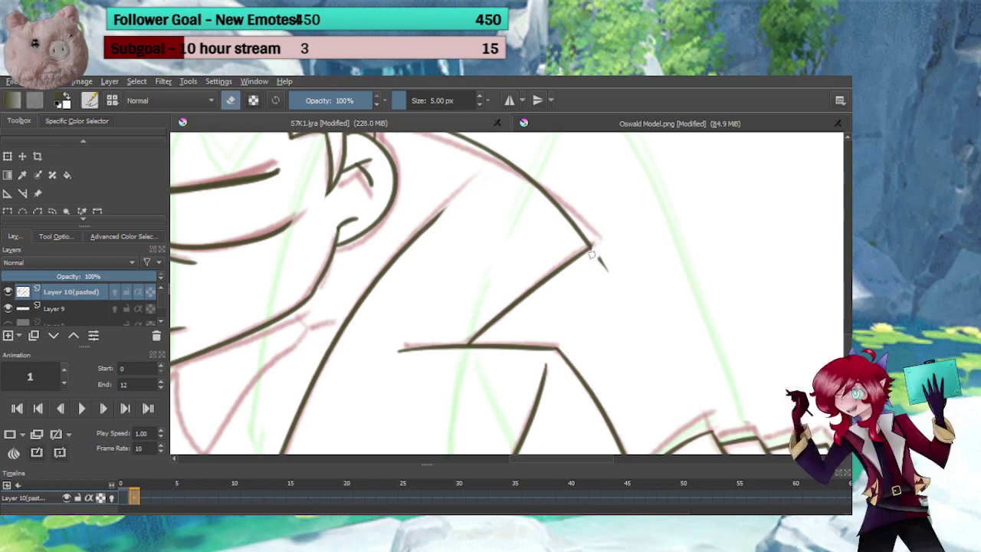
key("e")
Ink the left lapel's outer and inner edges from beside the hair toward the red line, erasing the excess below it
left_click_drag(479, 270, 460, 312)
left_click_drag(440, 323, 590, 265)
left_click_drag(436, 286, 532, 324)
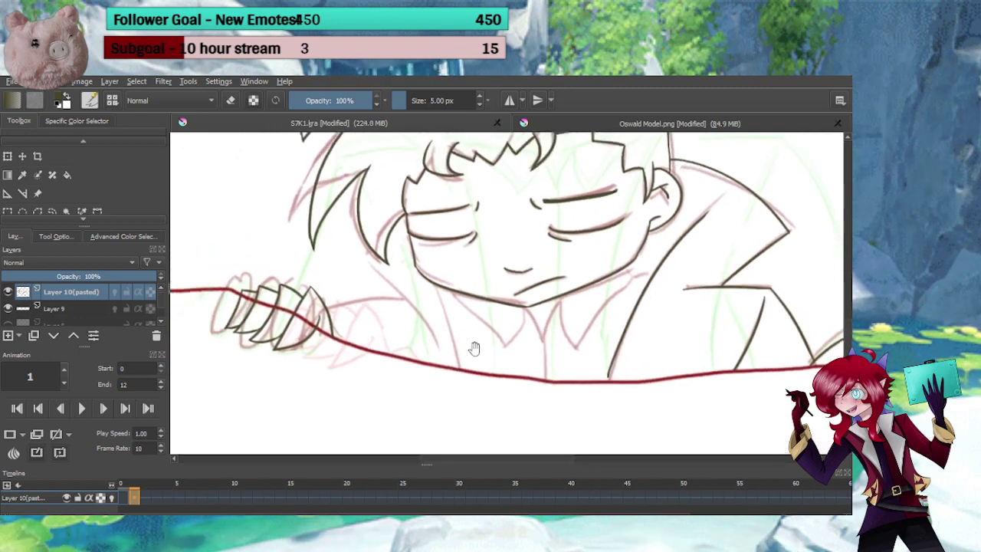
scroll(465, 317, "up", 2)
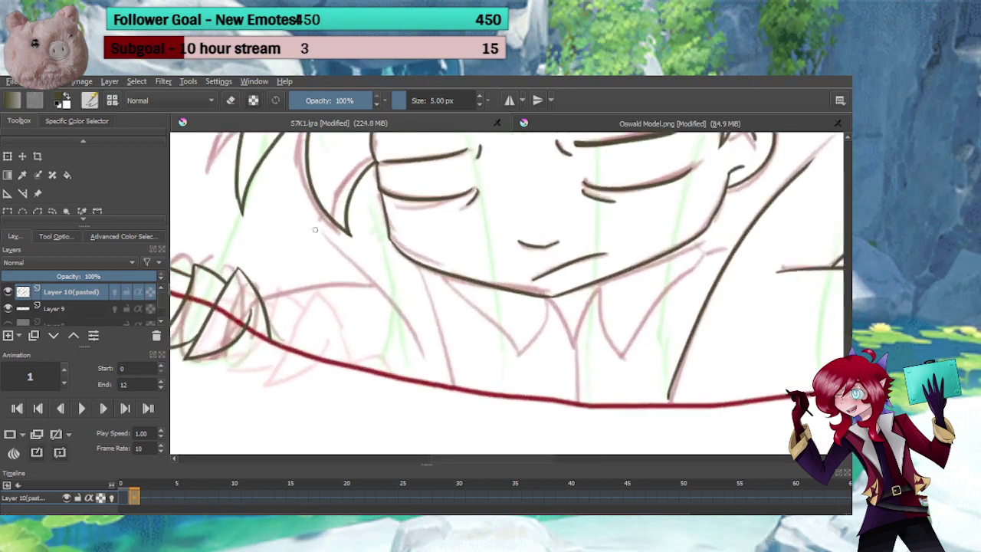
left_click_drag(297, 210, 414, 348)
left_click_drag(359, 213, 446, 385)
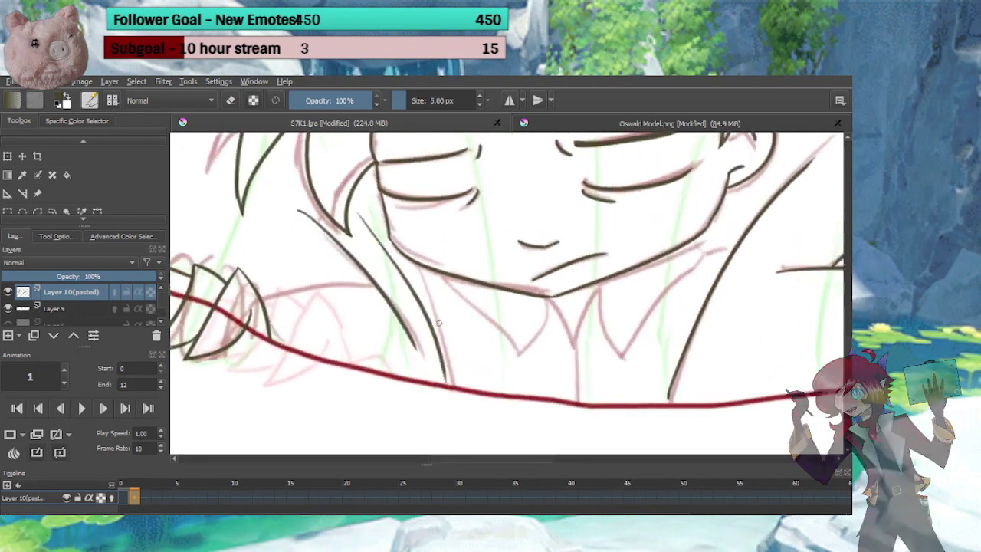
key("ctrl+z")
left_click_drag(359, 206, 460, 403)
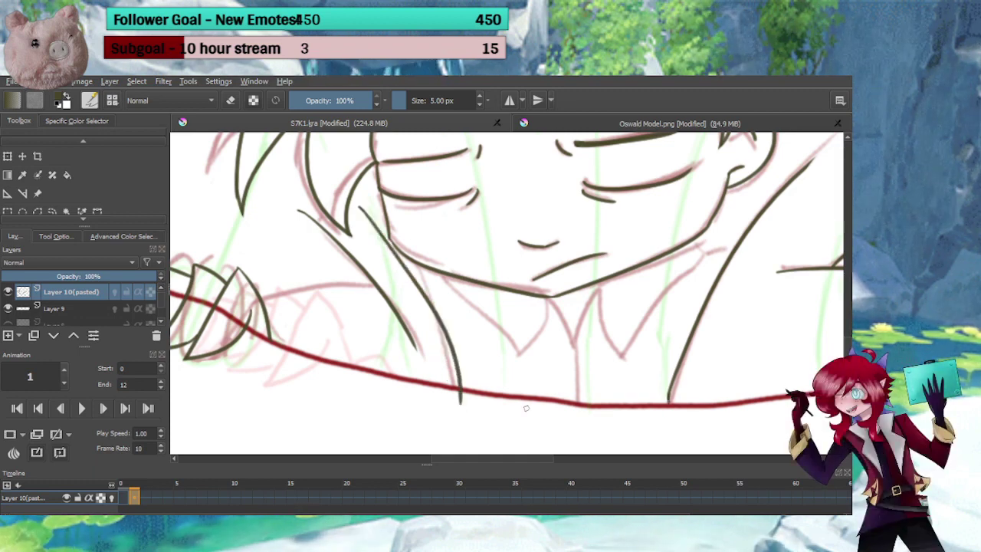
key("e")
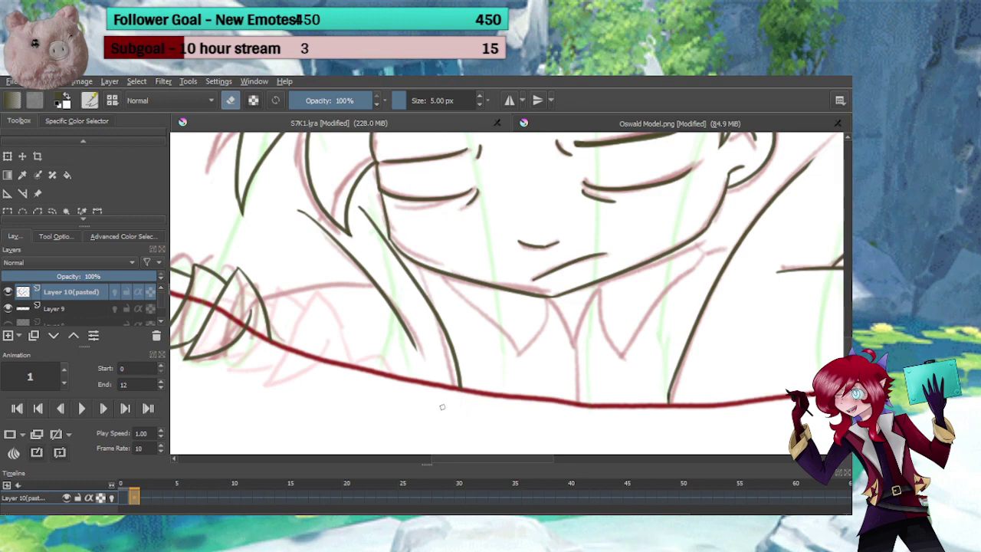
mouse_move(409, 360)
left_mouse_down()
mouse_move(488, 383)
mouse_move(489, 428)
left_mouse_up()
Close the left collar with short lines from its tip to the hair lock and from the lock to the cheek
left_click_drag(435, 378, 449, 167)
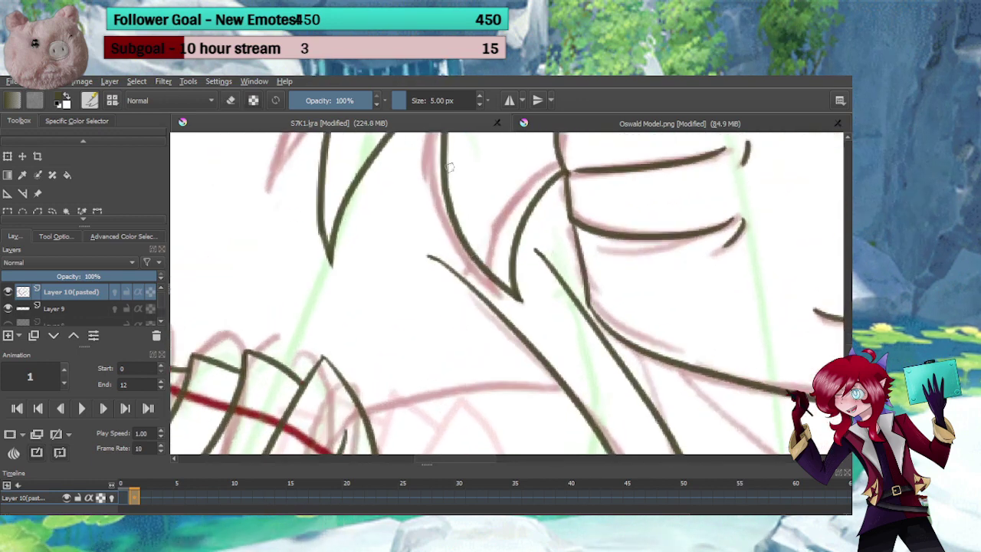
left_click_drag(444, 238, 456, 229)
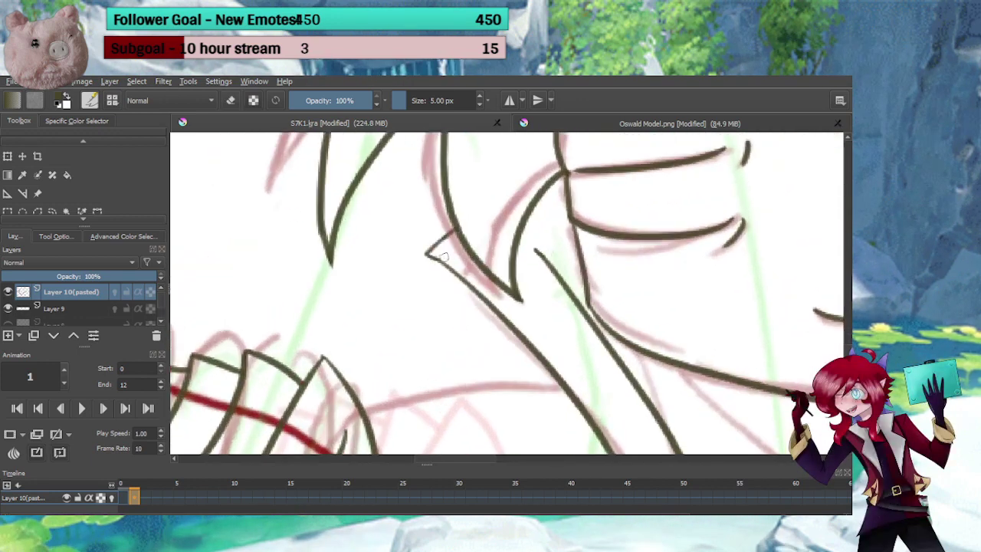
left_click_drag(534, 198, 568, 177)
key("e")
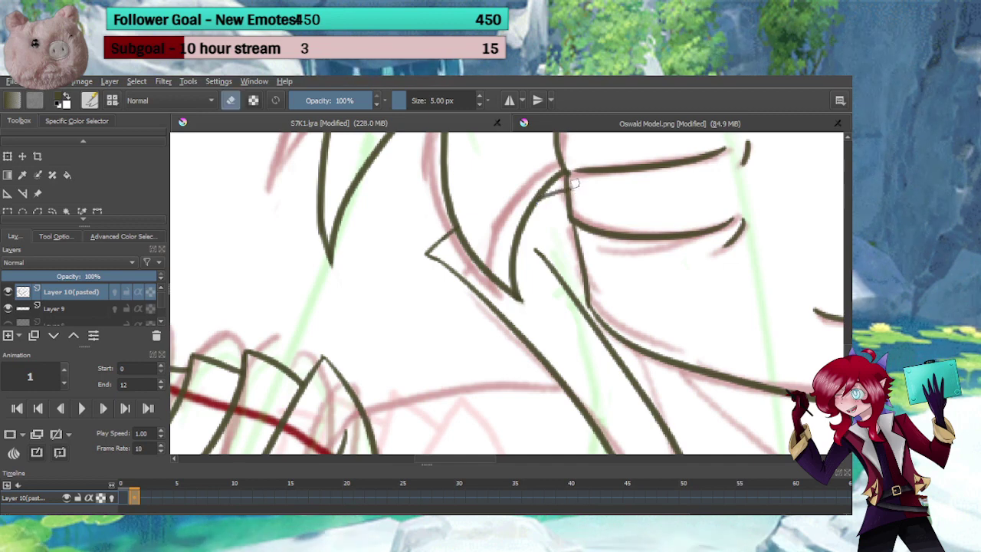
key("e")
mouse_move(588, 210)
left_mouse_down()
mouse_move(617, 285)
mouse_move(474, 262)
left_mouse_up()
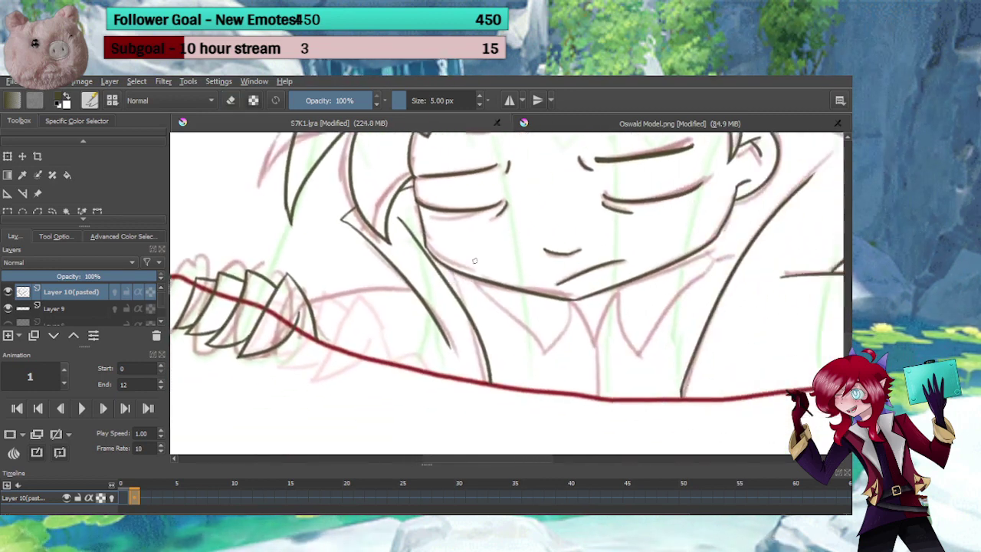
Ink the left shoulder line between the lapel and the hand, and place Layer 10(pasted) below Layer 9
mouse_move(400, 328)
left_mouse_down()
mouse_move(399, 286)
mouse_move(504, 248)
mouse_move(318, 293)
left_mouse_up()
mouse_move(461, 294)
left_mouse_down()
mouse_move(466, 345)
mouse_move(333, 324)
left_mouse_up()
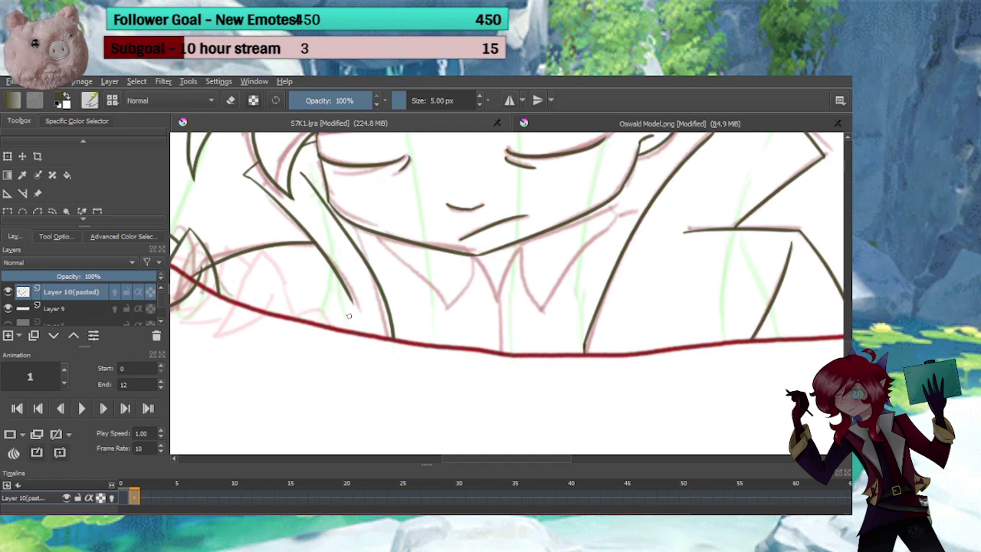
left_click(54, 337)
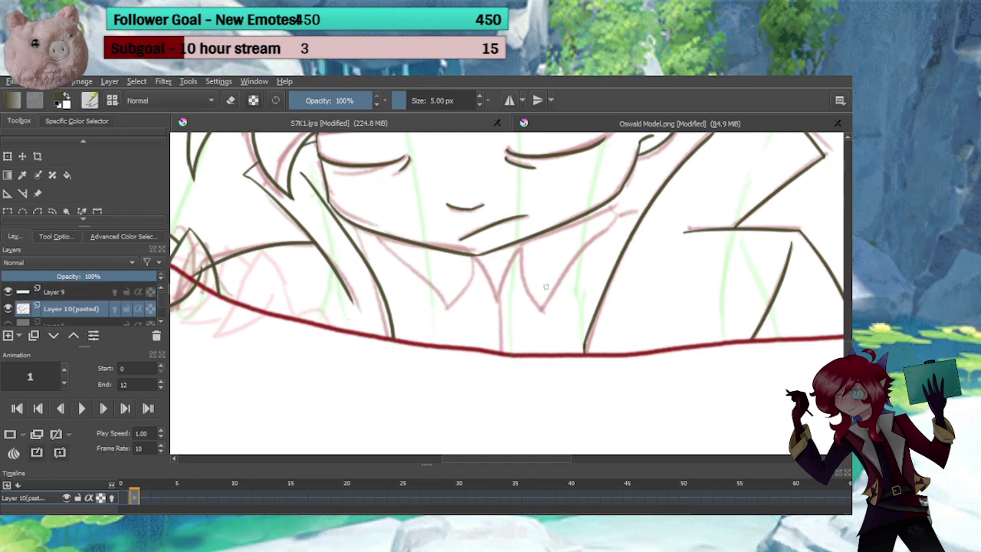
Ink the shirt's centre line from below the chin past the red line, plus the right shirt collar's inner edge
left_click_drag(512, 325, 512, 279)
left_click_drag(529, 285, 465, 288)
mouse_move(451, 193)
left_mouse_down()
mouse_move(404, 322)
mouse_move(411, 448)
mouse_move(506, 331)
left_mouse_up()
left_click_drag(537, 258, 462, 327)
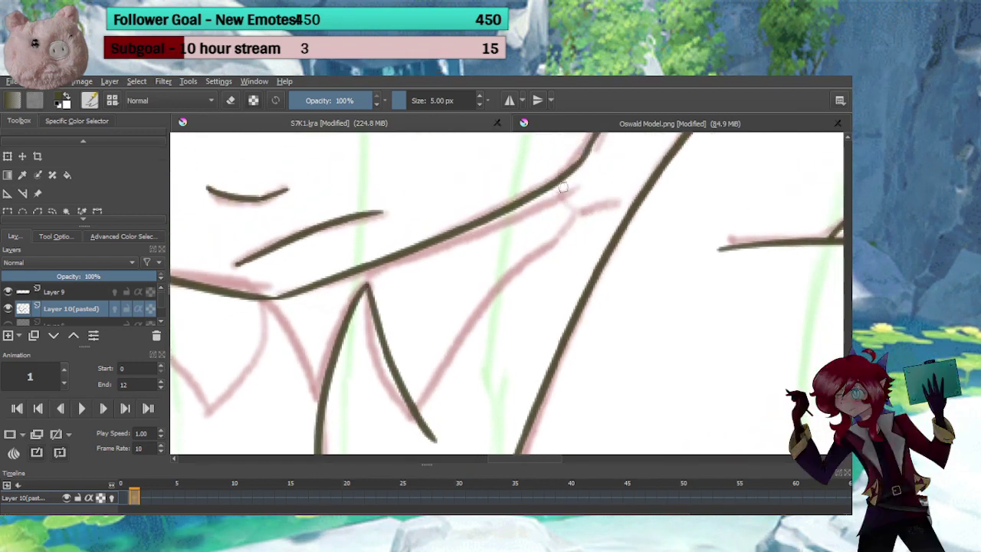
Ink the right shirt collar's outer edge and its short links to the jaw and coat, erasing the overshooting ends
mouse_move(558, 182)
left_mouse_down()
mouse_move(596, 218)
mouse_move(520, 285)
mouse_move(430, 426)
left_mouse_up()
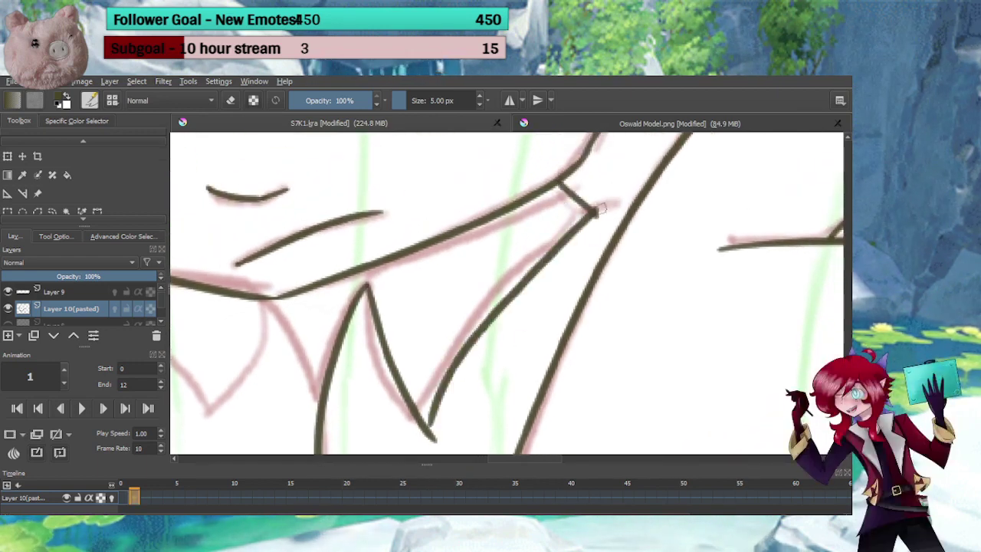
key("e")
left_click_drag(602, 210, 626, 213)
key("e")
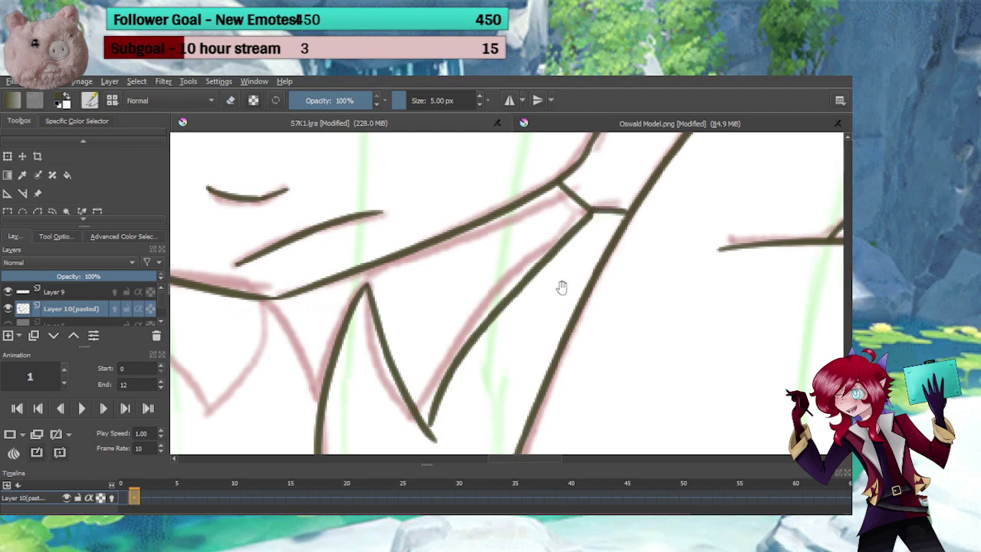
left_click_drag(561, 287, 626, 178)
key("e")
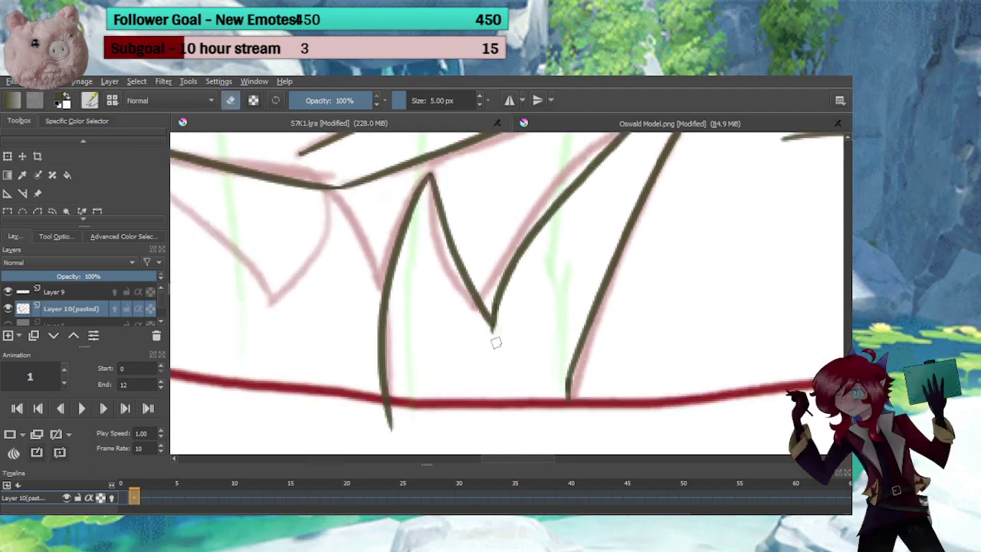
key("e")
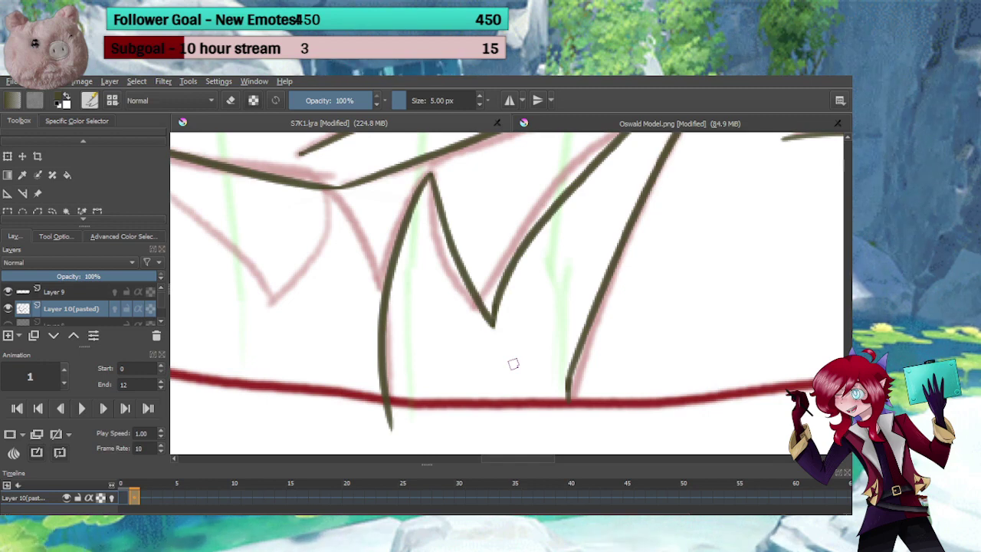
Ink the line from the chin to the shirt's centre line and the left shirt collar's inner edge
left_click_drag(314, 223, 381, 243)
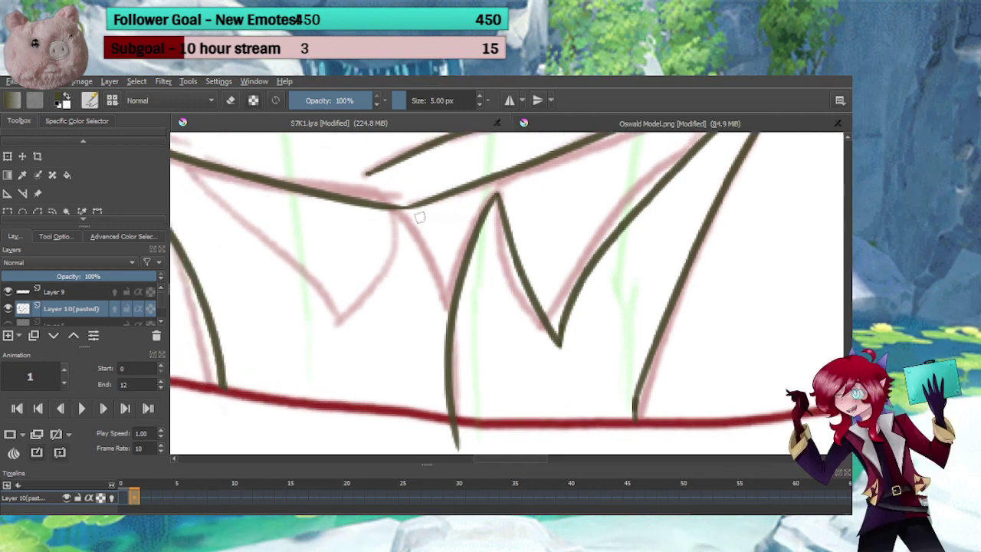
left_click_drag(396, 211, 451, 321)
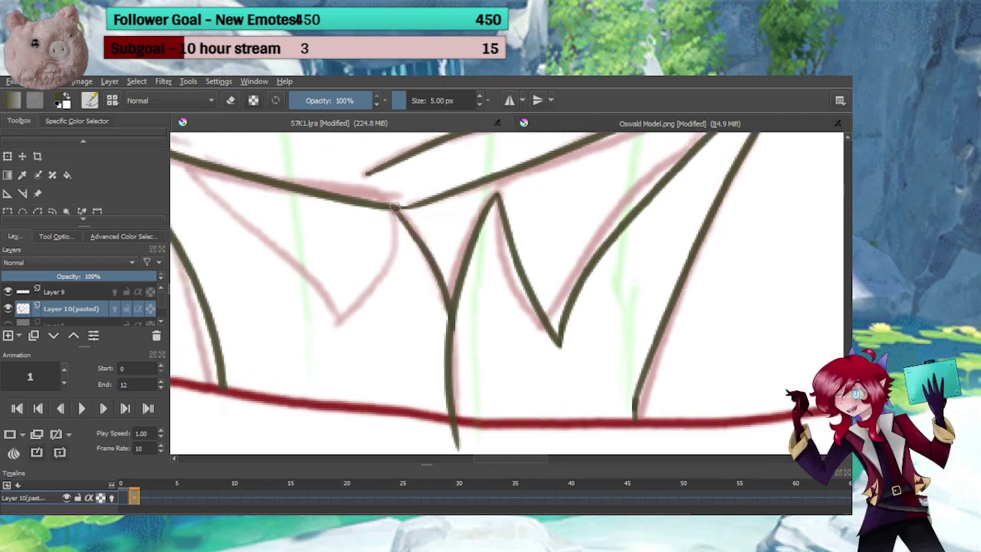
left_click_drag(395, 208, 328, 335)
left_click_drag(338, 296, 474, 276)
left_click_drag(373, 217, 397, 261)
Ink the left shirt collar's outer edge from the jaw to its point and erase the overshoot below the point
left_click_drag(342, 192, 482, 350)
key("ctrl+z")
left_click_drag(350, 191, 509, 405)
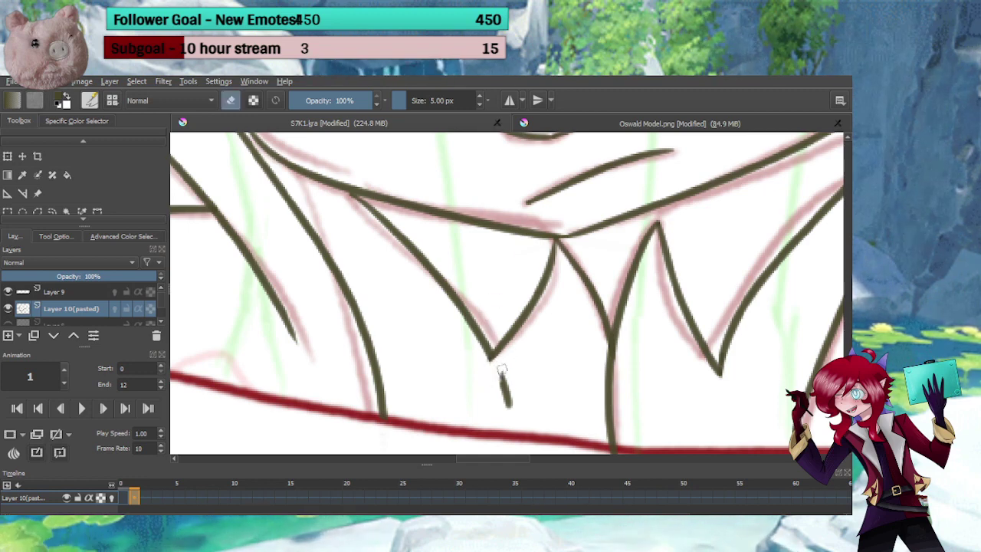
left_click_drag(502, 369, 510, 413)
key("e")
left_click_drag(544, 350, 527, 438)
left_click_drag(540, 365, 484, 368)
Ink the short line joining the left shirt collar to the coat's inner edge
left_click_drag(411, 320, 505, 219)
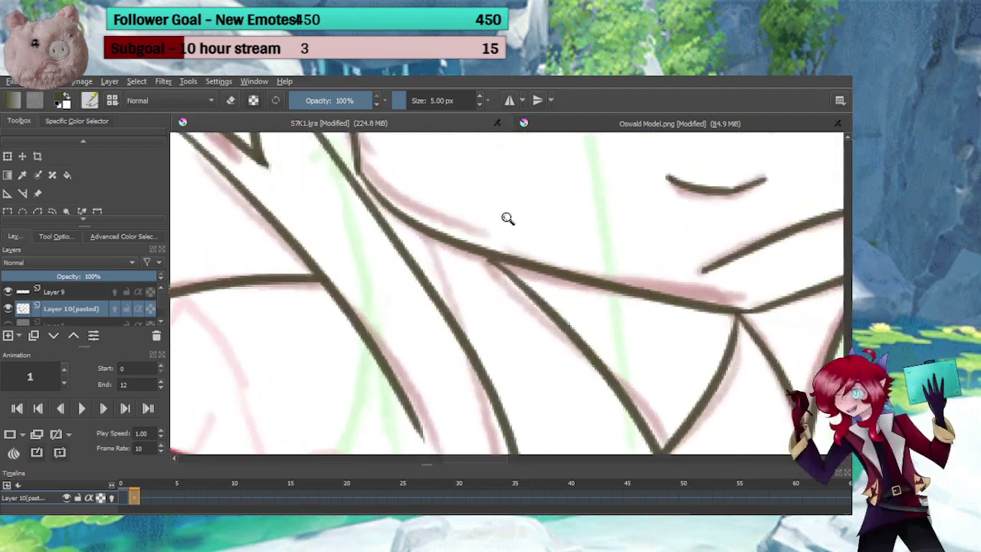
left_click_drag(422, 264, 496, 261)
key("ctrl+z")
mouse_move(426, 273)
left_mouse_down()
mouse_move(494, 262)
mouse_move(484, 313)
mouse_move(529, 337)
left_mouse_up()
left_click_drag(550, 341, 487, 400)
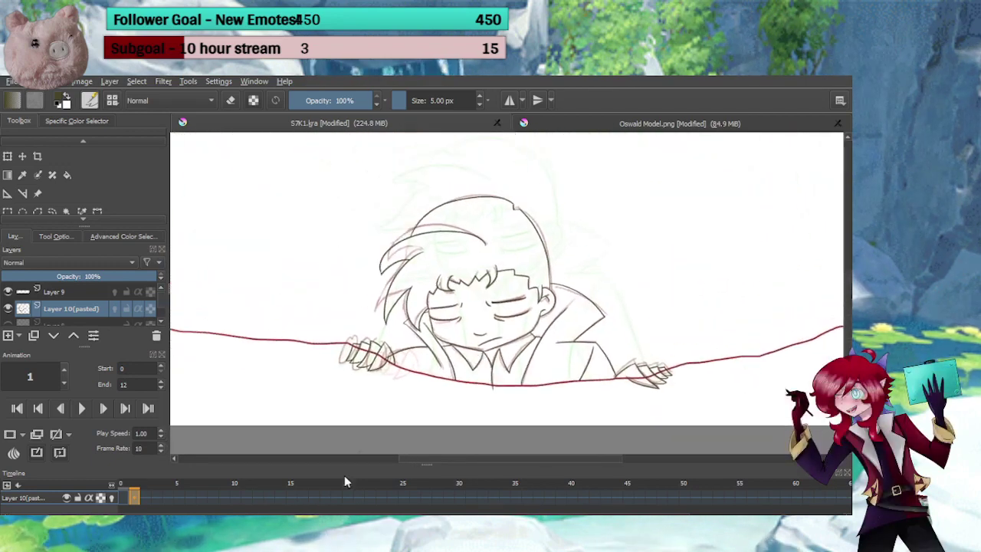
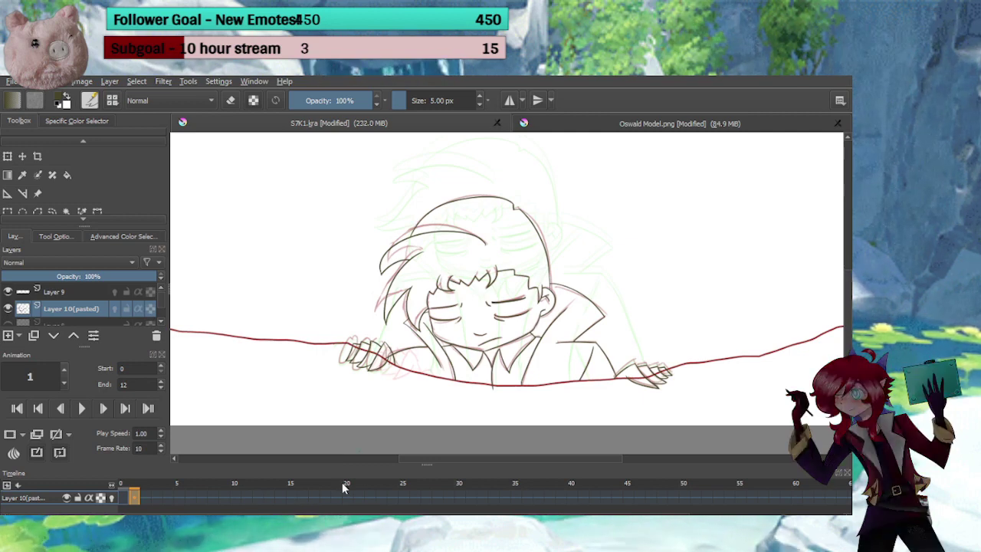
In frame 2, move the inked head and upper body up to match the sketch, leaving the hands in place
left_click(147, 483)
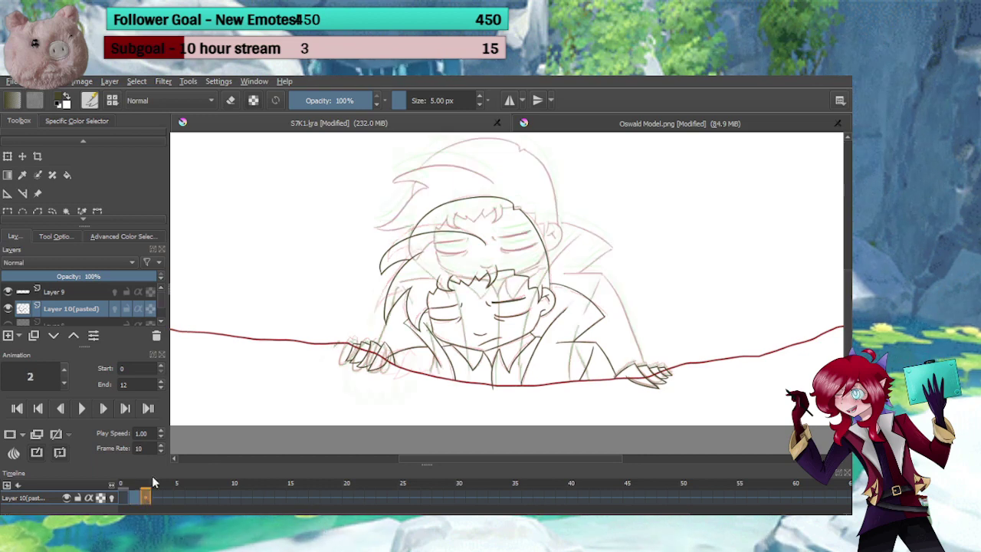
left_click(8, 157)
left_click_drag(505, 357, 508, 299)
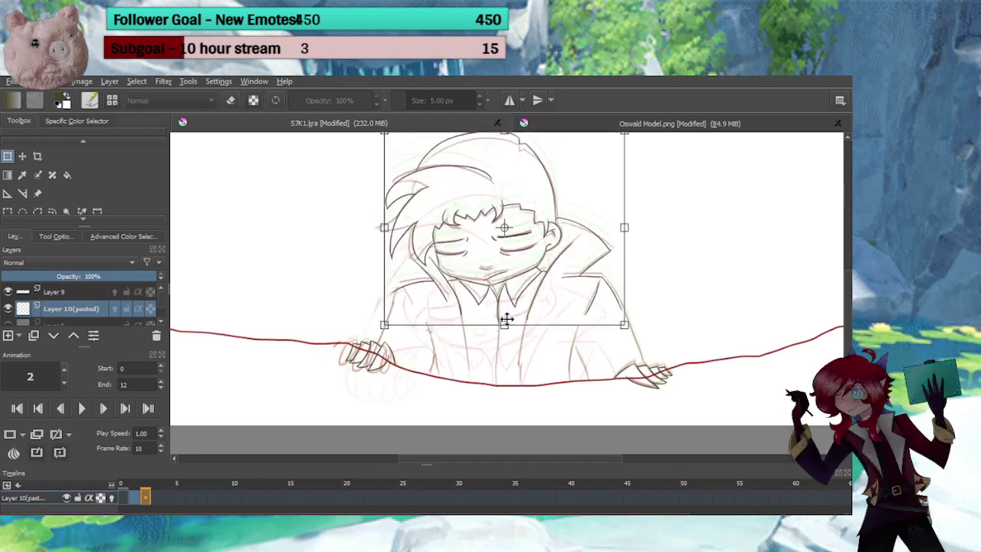
key("Return")
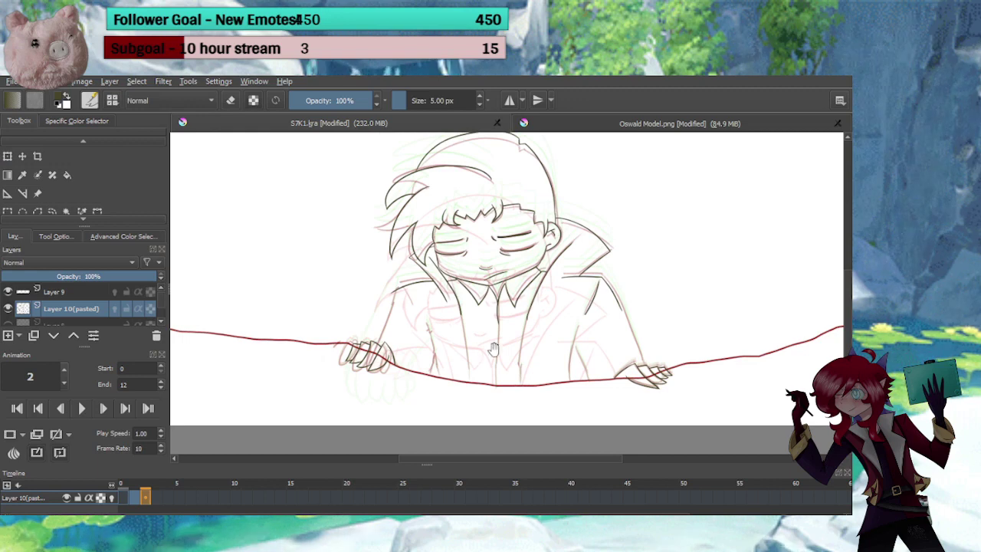
Extend frame 2's shirt centre line and the right coat front edge down past the red line
mouse_move(490, 349)
left_mouse_down()
mouse_move(455, 310)
mouse_move(469, 270)
left_mouse_up()
mouse_move(478, 271)
left_mouse_down()
mouse_move(436, 298)
mouse_move(426, 335)
left_mouse_up()
left_click_drag(451, 222, 430, 409)
key("ctrl+z")
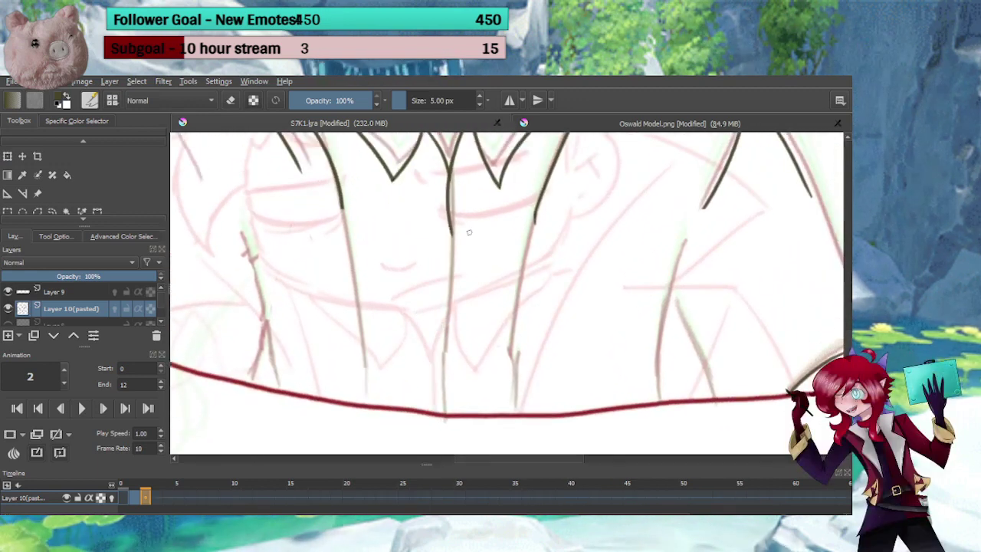
mouse_move(452, 228)
left_mouse_down()
mouse_move(443, 361)
mouse_move(436, 453)
left_mouse_up()
mouse_move(475, 337)
left_mouse_down()
mouse_move(403, 339)
mouse_move(393, 356)
left_mouse_up()
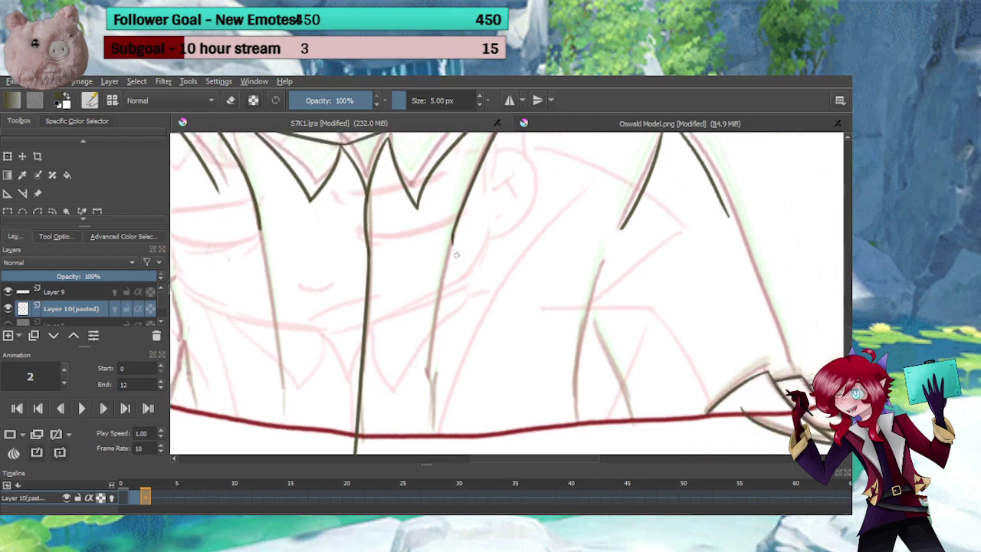
left_click_drag(454, 234, 438, 433)
Ink the two fold lines inside the right arm and extend the sleeve's outer edge down to the hand
left_click_drag(470, 320, 394, 297)
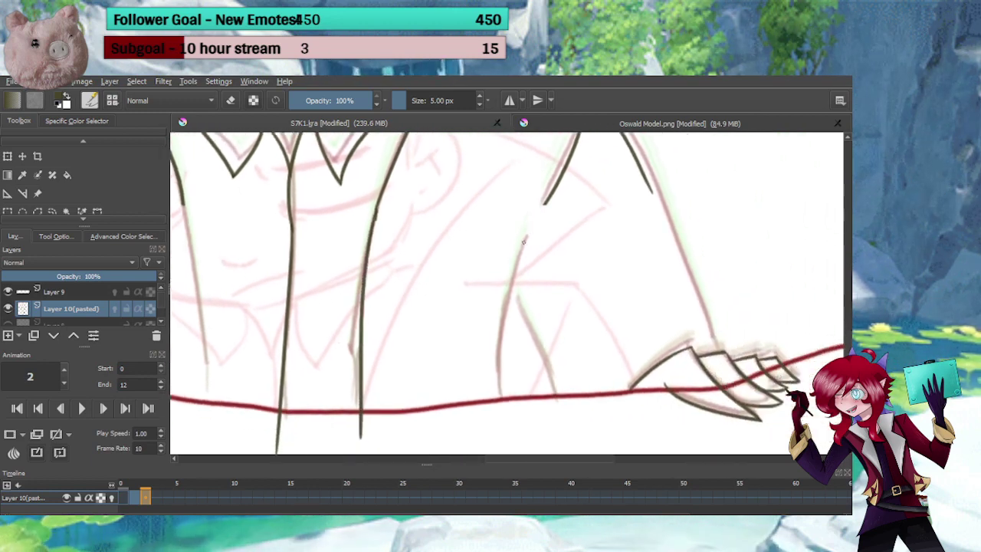
left_click_drag(526, 234, 485, 418)
left_click_drag(509, 287, 553, 409)
left_click_drag(639, 303, 562, 324)
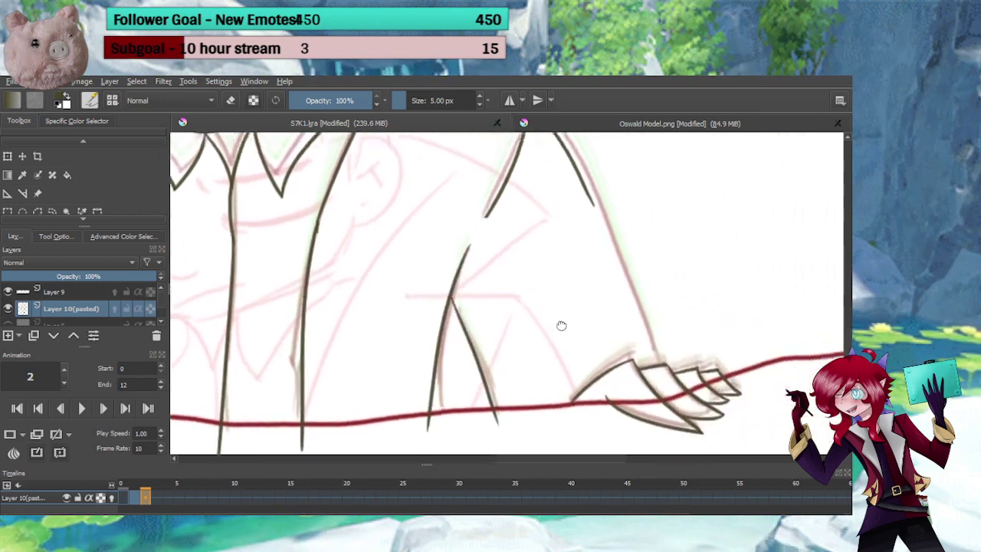
left_click_drag(573, 209, 660, 402)
key("ctrl+z")
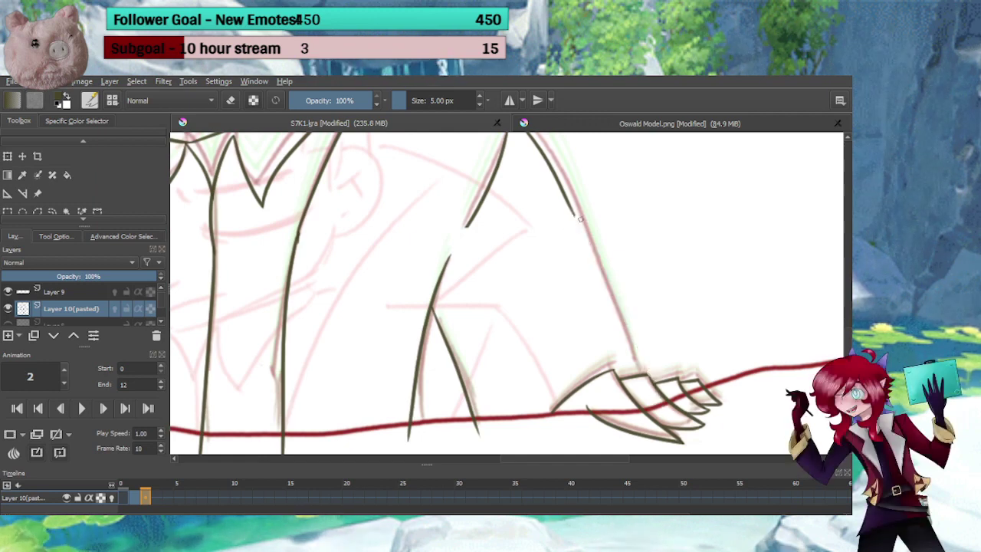
left_click_drag(573, 210, 660, 400)
Extend the left coat front edge past the red line and ink the left arm's inner line down past it
left_click_drag(475, 375, 651, 357)
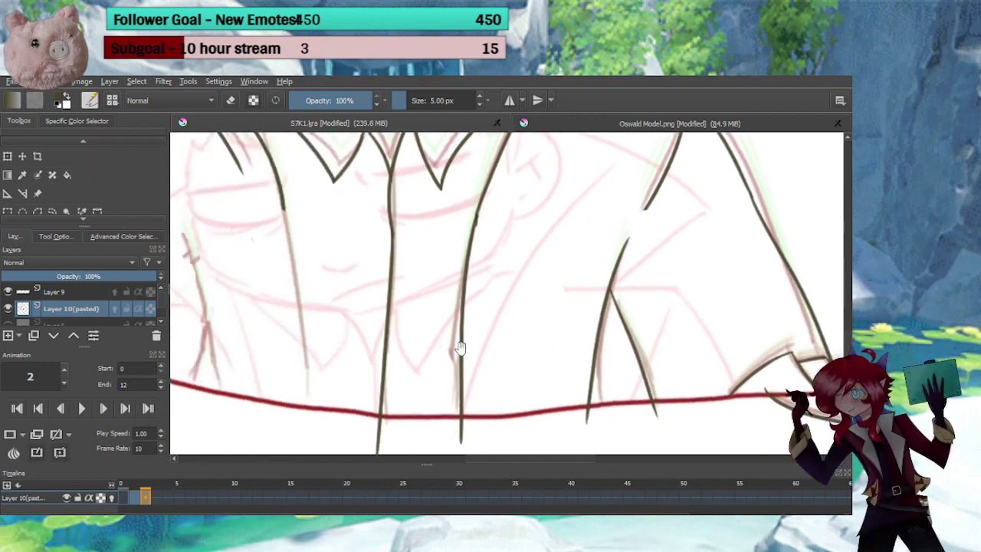
left_click_drag(457, 350, 651, 327)
left_click_drag(477, 324, 541, 364)
left_click_drag(545, 229, 573, 454)
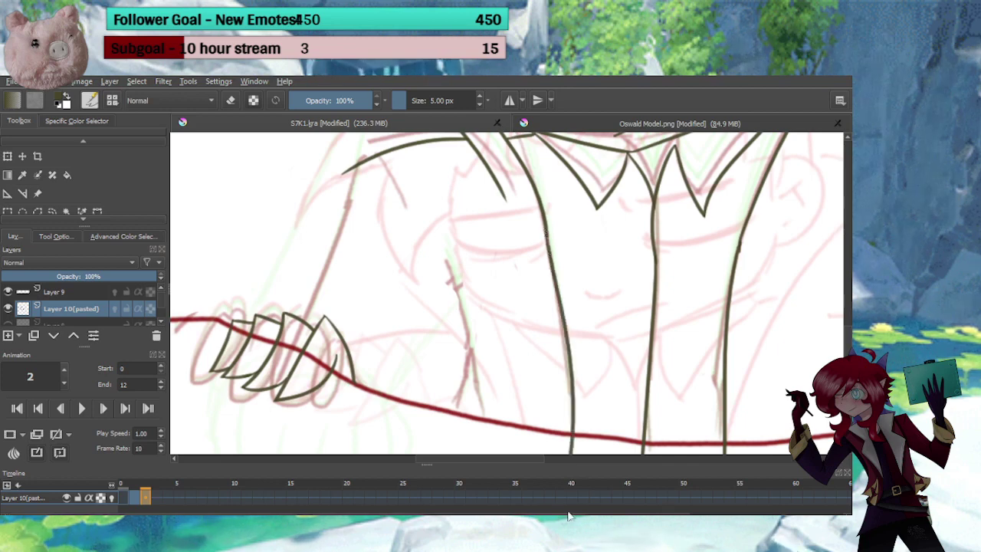
left_click_drag(503, 347, 493, 302)
left_click_drag(441, 213, 483, 405)
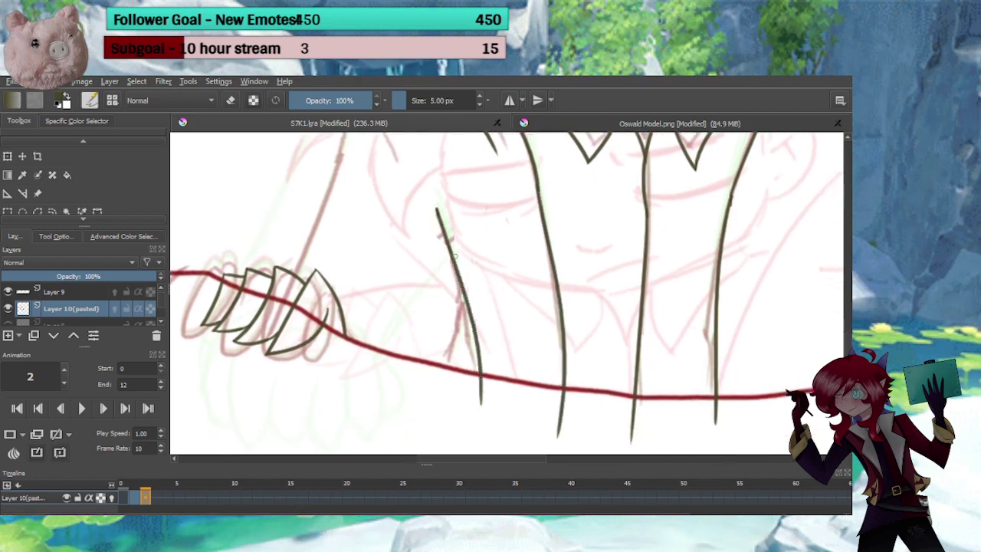
Undo the left arm's inner line, redraw it closer in along the sketch, and ink the fold branching from it past the red line
key("ctrl+z")
left_click_drag(430, 203, 469, 382)
left_click_drag(459, 315, 432, 417)
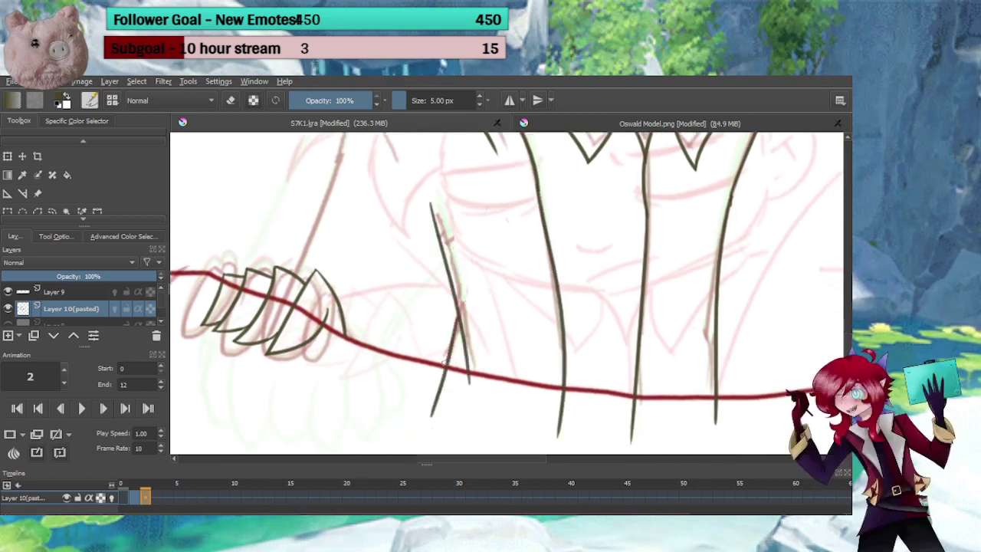
left_click_drag(415, 313, 512, 376)
Ink frame 2's left sleeve outer edge from the shoulder down to the hand and erase the overshoot at the shoulder corner
left_click_drag(452, 174, 398, 347)
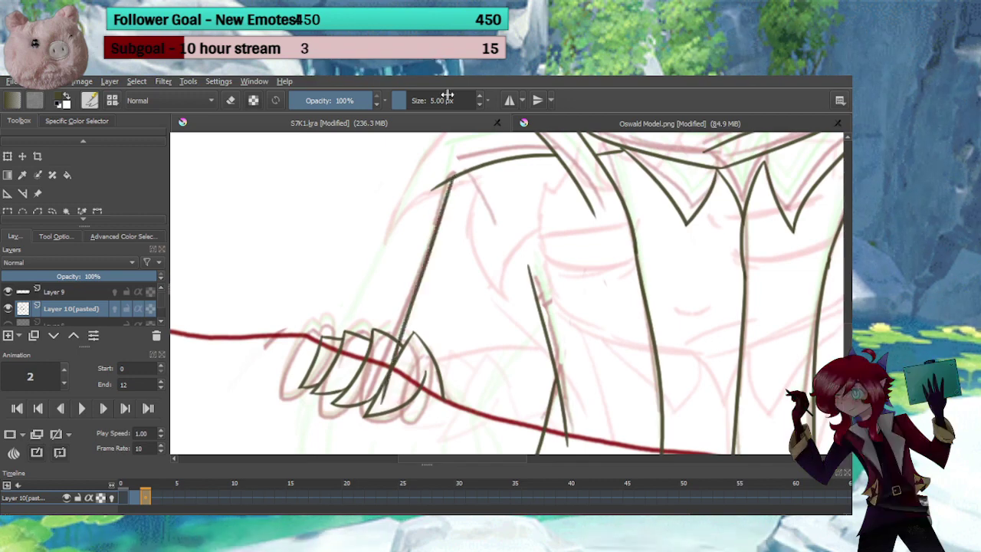
key("e")
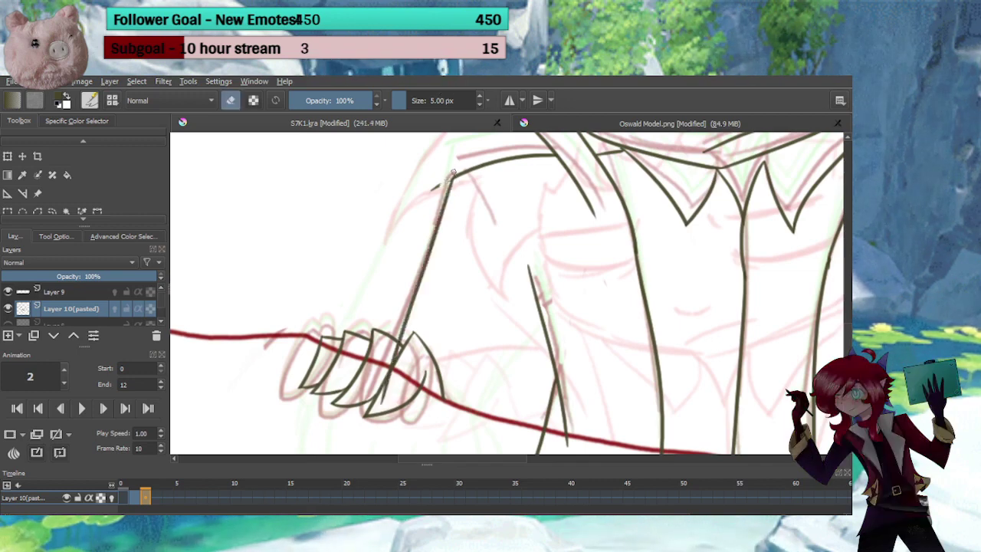
mouse_move(452, 173)
left_mouse_down()
mouse_move(432, 191)
mouse_move(505, 254)
left_mouse_up()
key("e")
left_click_drag(547, 287, 363, 293)
mouse_move(449, 292)
left_mouse_down()
mouse_move(449, 341)
mouse_move(481, 347)
left_mouse_up()
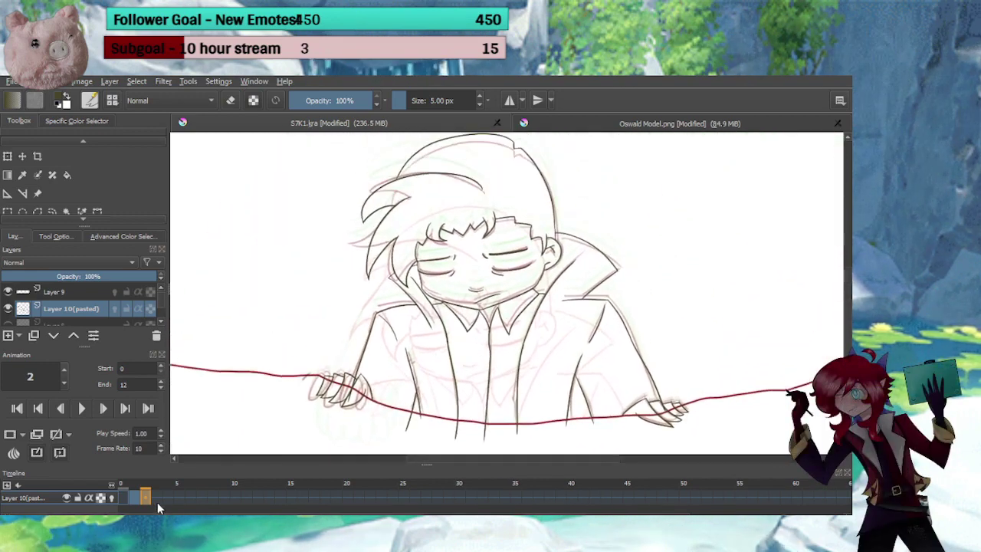
In frame 3, move the inked head and upper body up slightly to match the sketch, leaving the hands in place
left_click(23, 156)
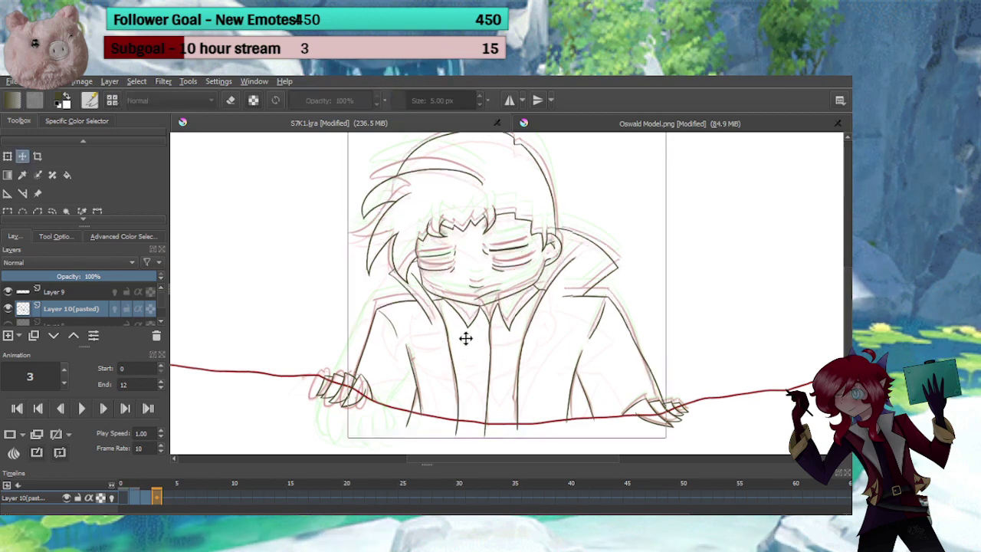
left_click_drag(466, 338, 467, 335)
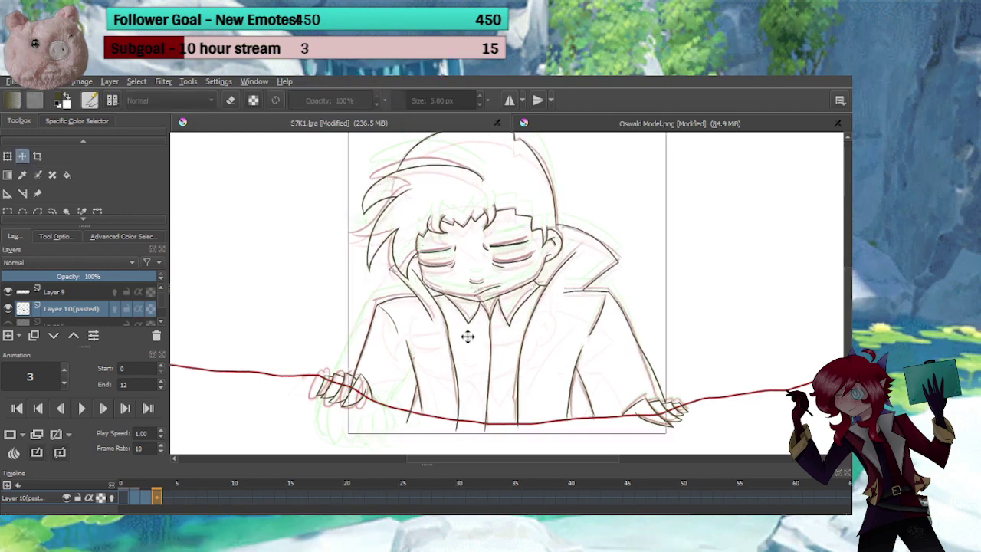
key("b")
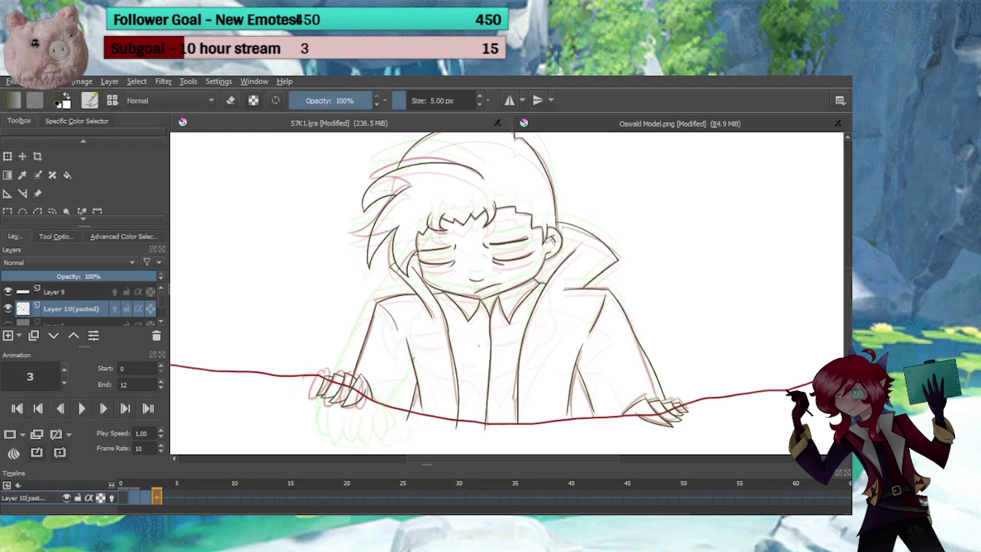
Extend frame 3's inner arm lines on both sides down past the red line and the right sleeve's outer edge down to the hand
scroll(468, 337, "up", 5)
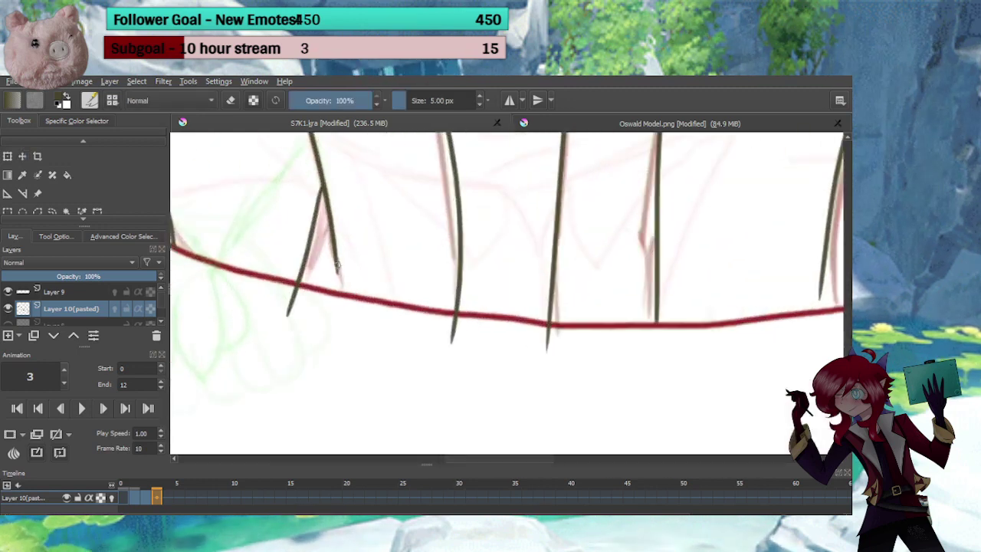
left_click_drag(335, 262, 345, 362)
left_click_drag(506, 328, 283, 340)
left_click_drag(598, 301, 580, 389)
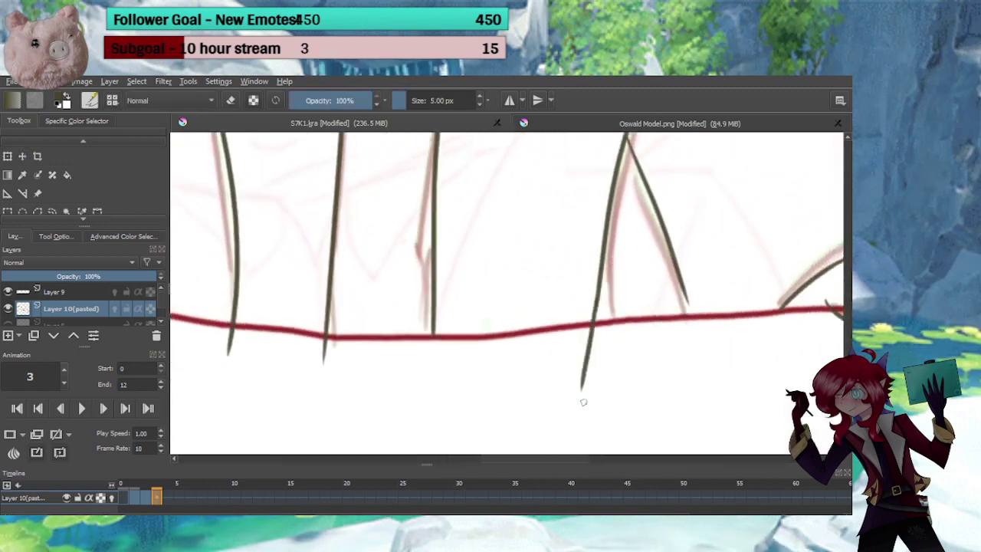
left_click_drag(682, 288, 722, 380)
left_click_drag(734, 319, 425, 381)
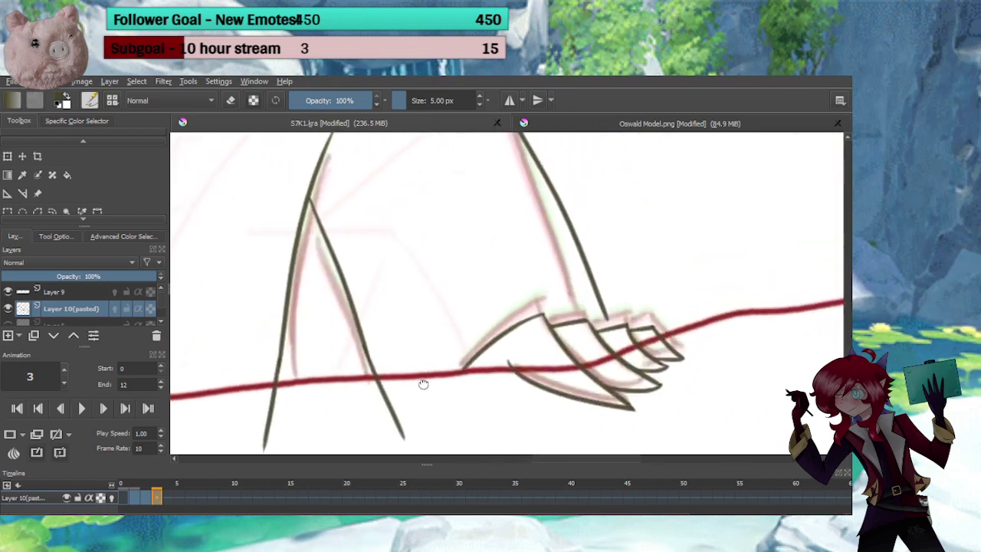
left_click_drag(605, 314, 635, 381)
left_click_drag(429, 363, 420, 406)
mouse_move(400, 414)
left_mouse_down()
mouse_move(406, 393)
mouse_move(565, 391)
left_mouse_up()
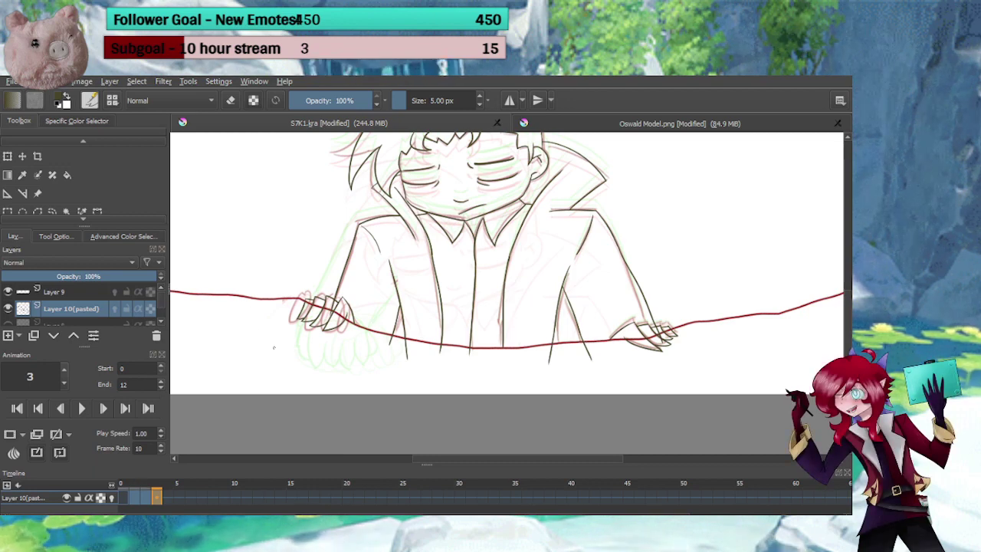
left_click_drag(256, 269, 265, 348)
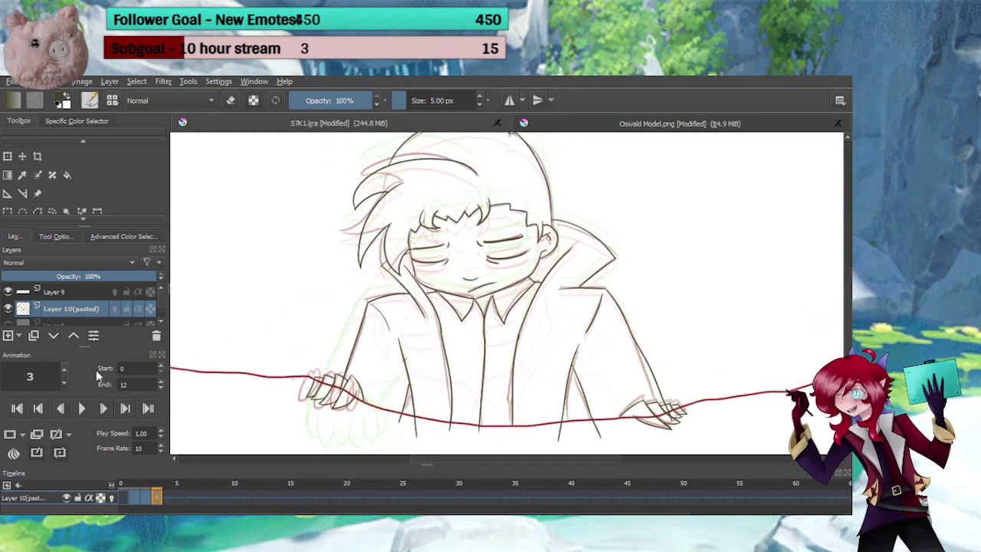
Go to frame 4, sample the dark olive line colour from the palette in Oswald Model.png, and return to the animation file
left_click(167, 498)
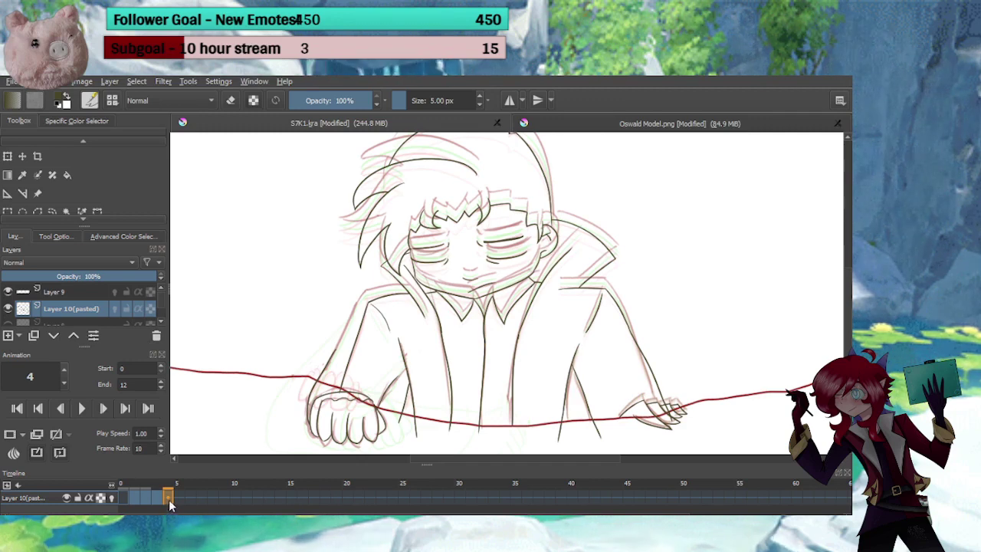
key("ctrl")
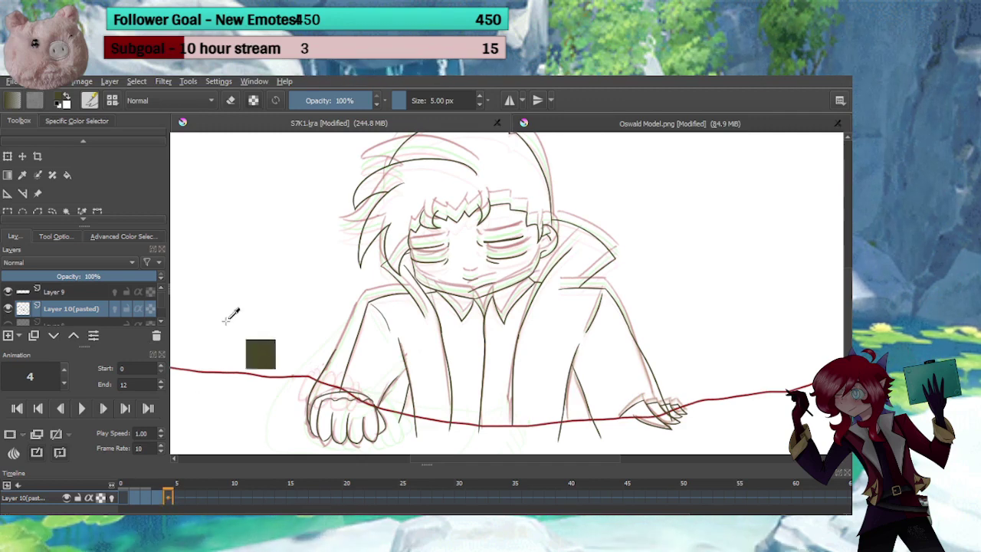
left_click(228, 344, "ctrl")
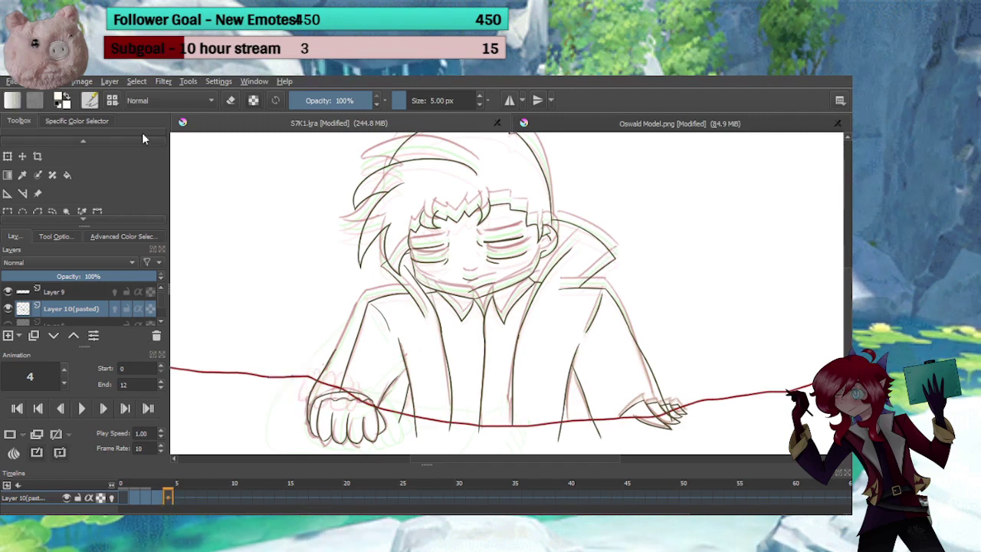
left_click(518, 121)
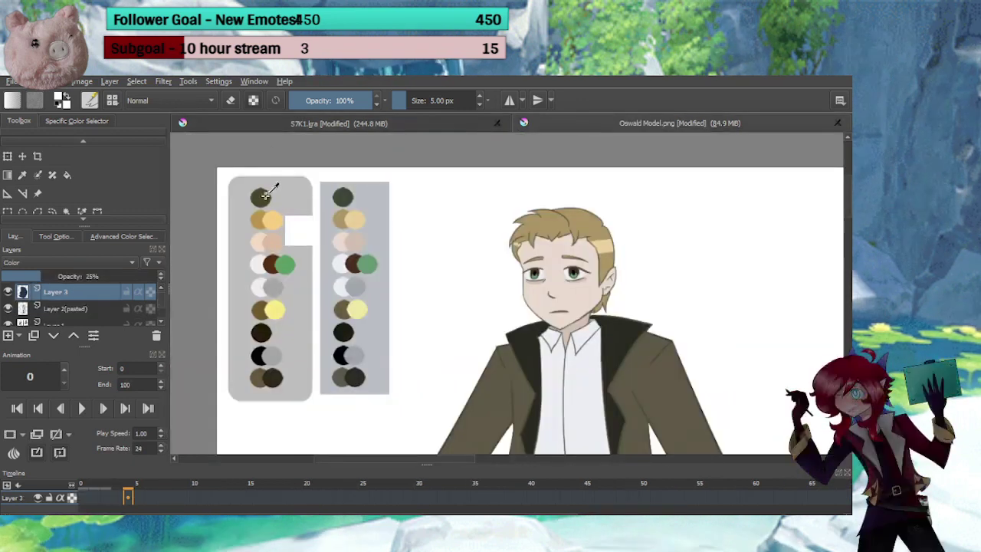
left_click(262, 196, "ctrl")
key("ctrl+Tab")
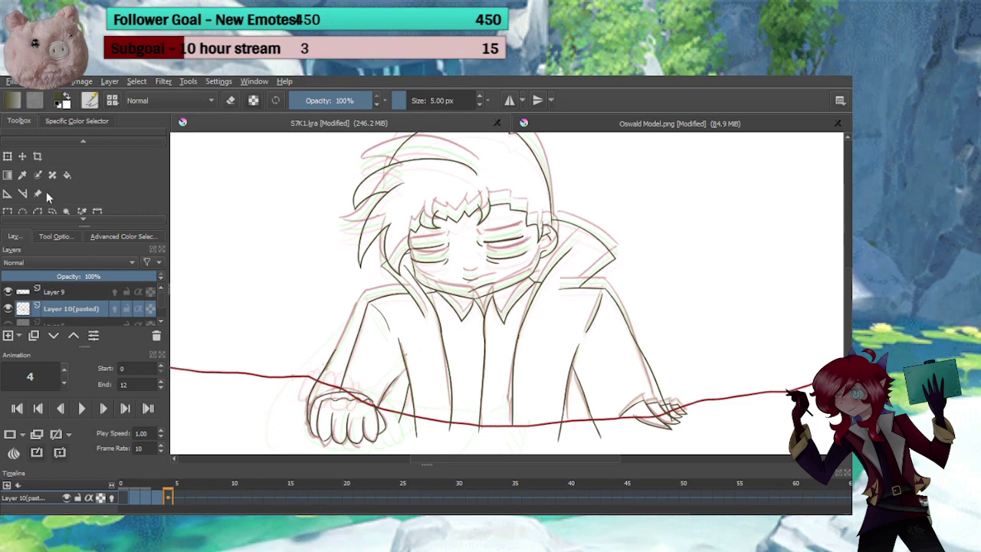
Compare frames 2 to 4 and move frame 2's inked head and upper body down, leaving the hands in place
left_click(158, 497)
left_click(147, 498)
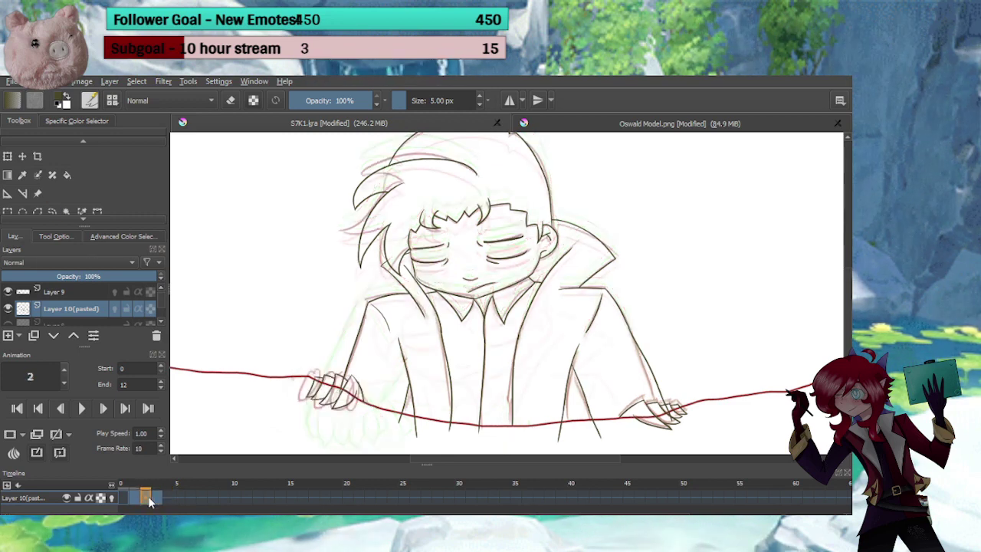
left_click(155, 497)
left_click(165, 497)
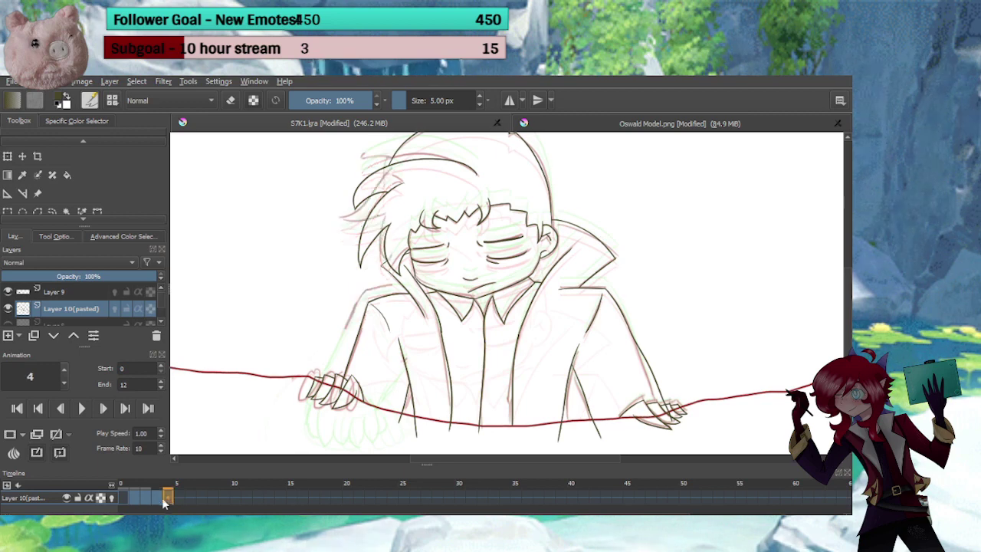
left_click(144, 499)
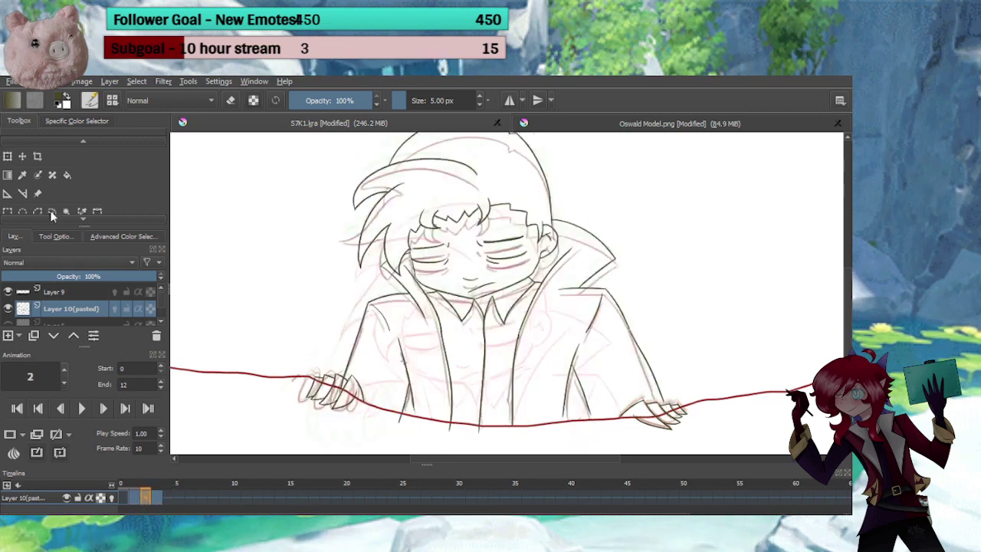
left_click(23, 156)
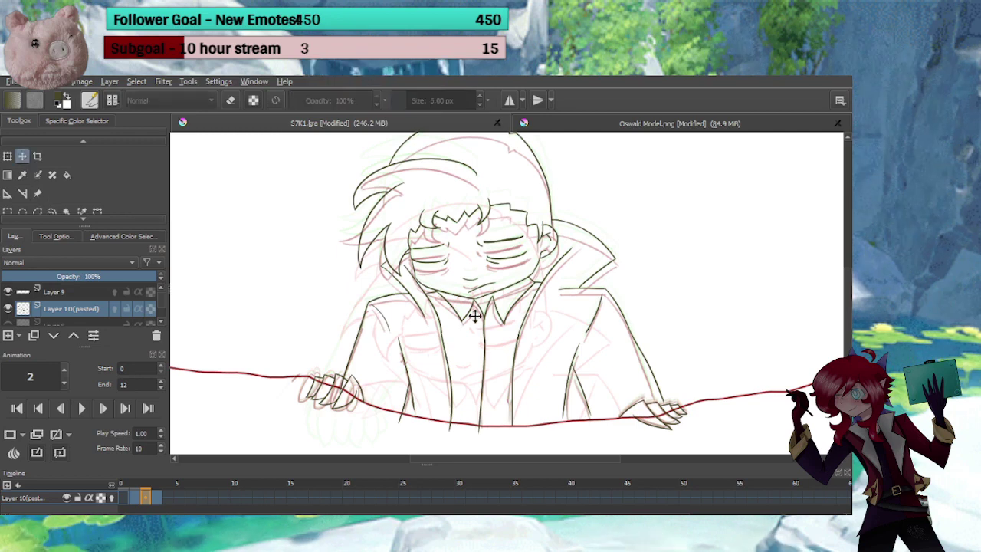
left_click_drag(471, 316, 476, 348)
Check the pose progression across frames 1 to 6 and nudge frame 3's inked head and upper body up slightly
left_click(136, 497)
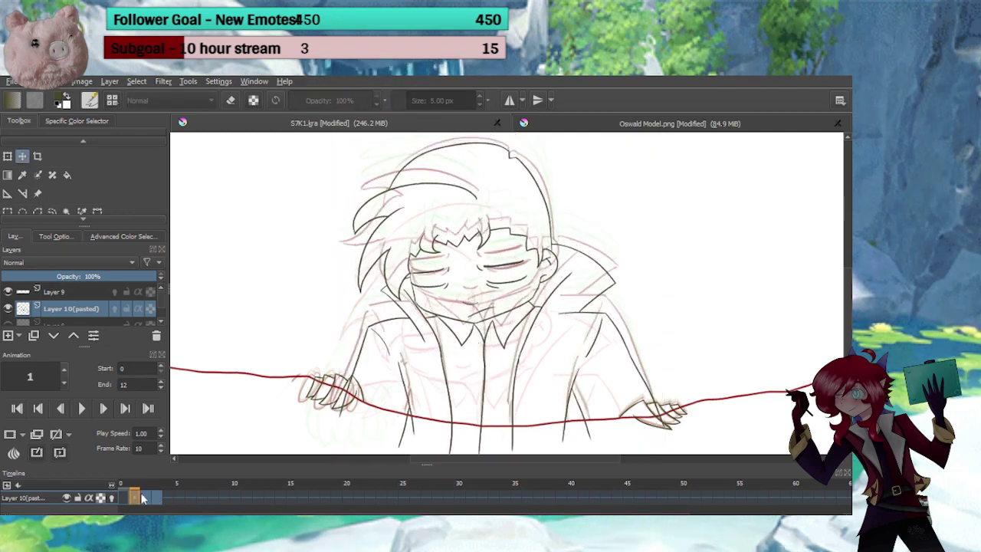
left_click(146, 497)
left_click(168, 498)
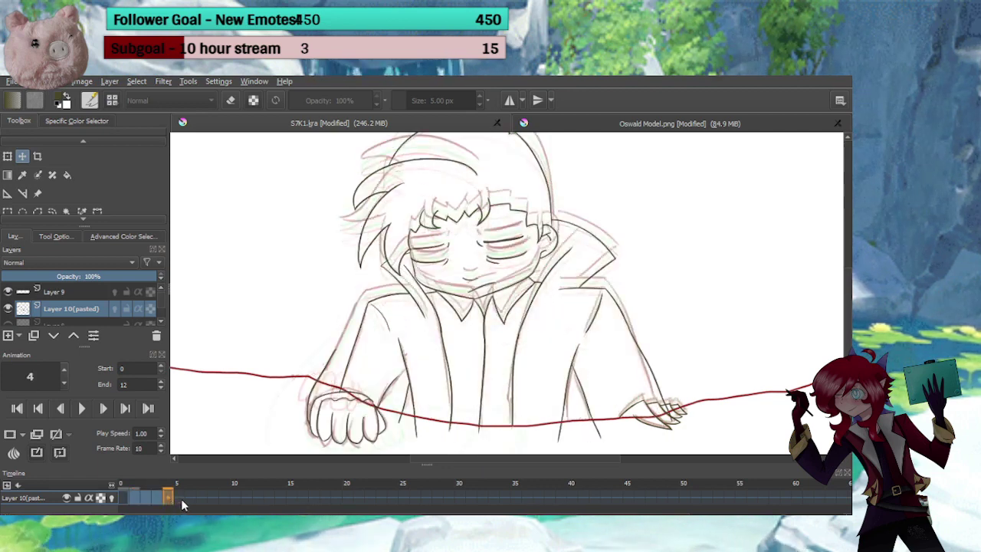
left_click(179, 499)
left_click(191, 498)
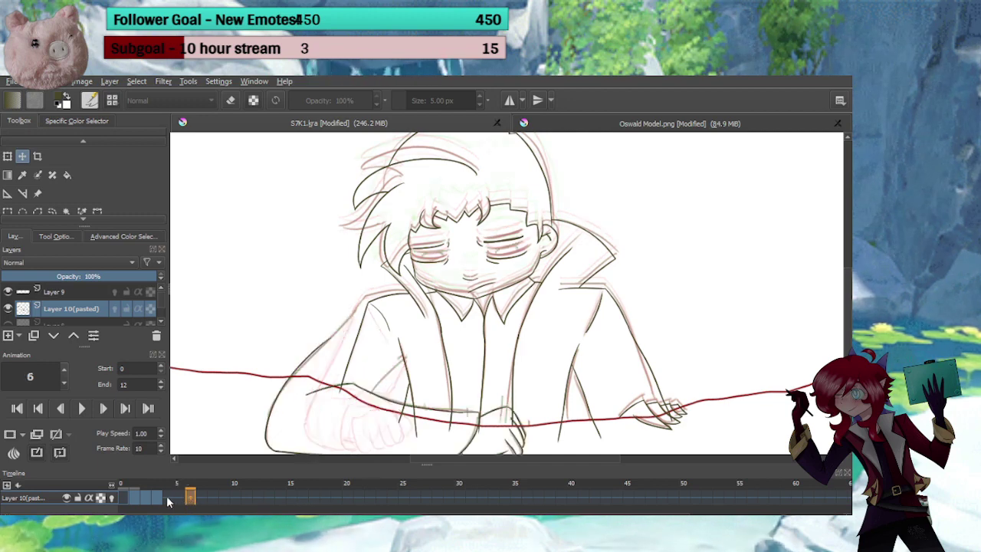
left_click(157, 498)
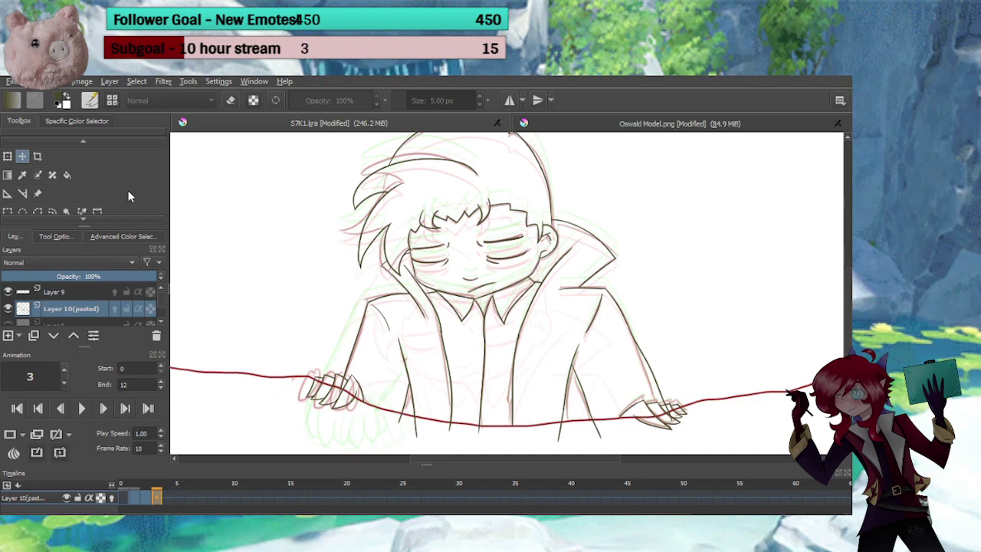
left_click_drag(477, 359, 477, 356)
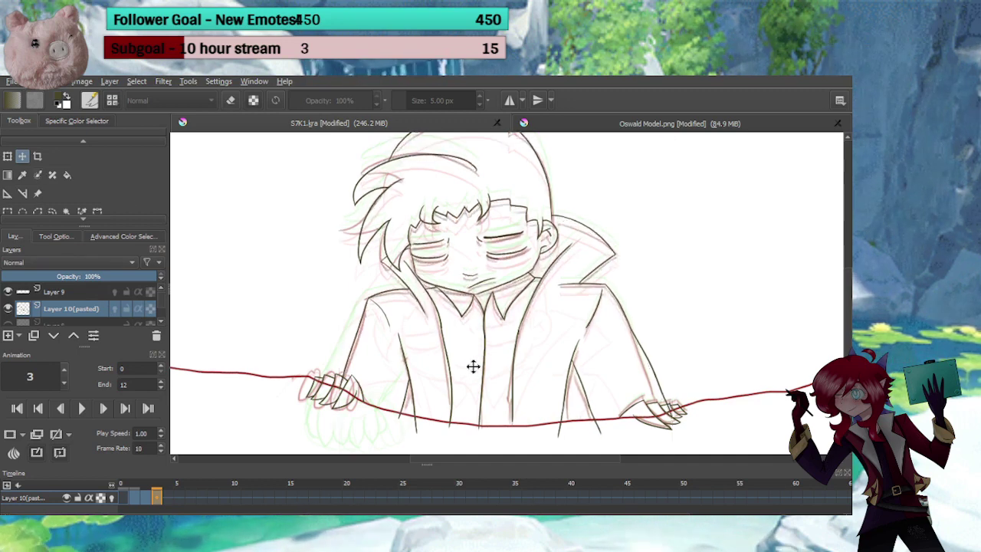
Compare frames 2 to 5 and move frame 4's inked head and upper body up slightly, leaving the hands in place
left_click(141, 498)
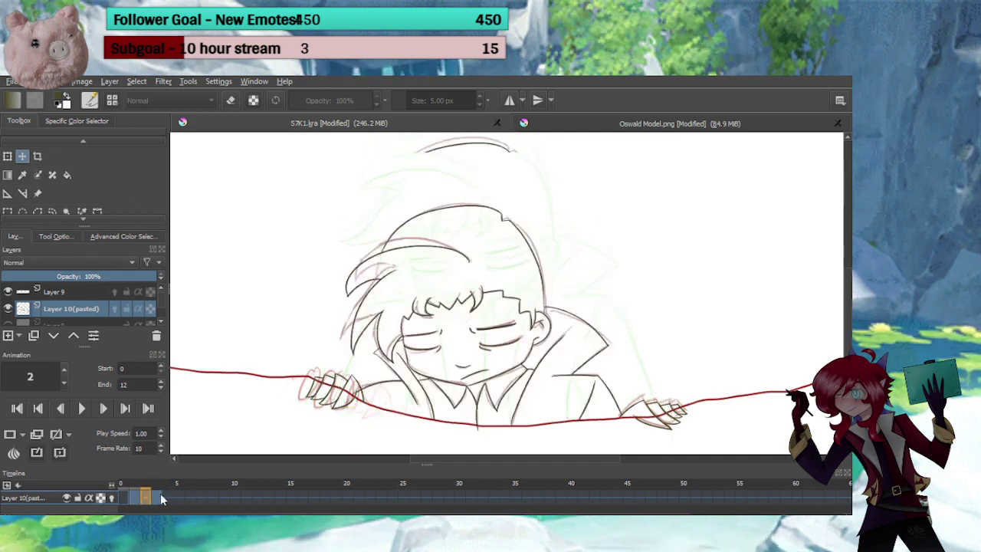
left_click(158, 496)
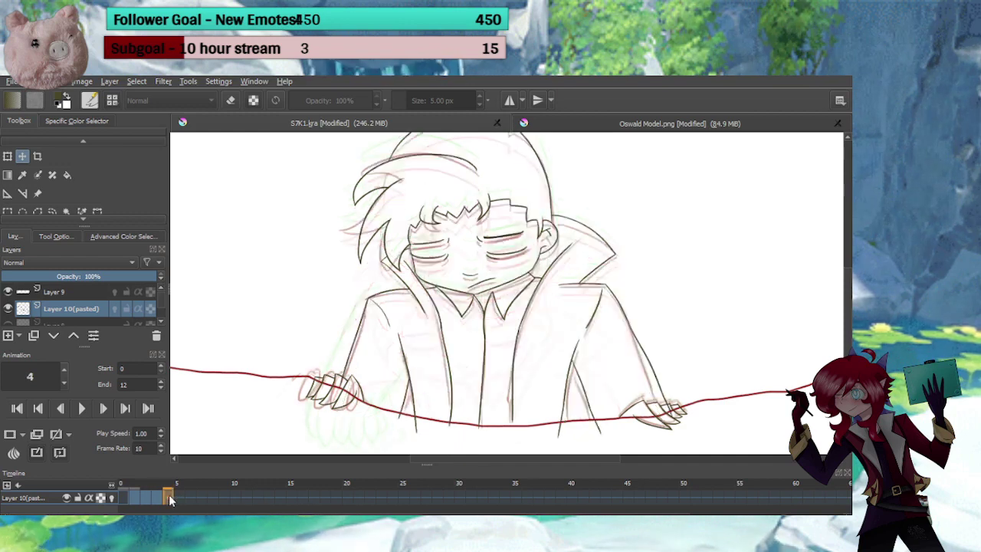
left_click(169, 498)
left_click(179, 498)
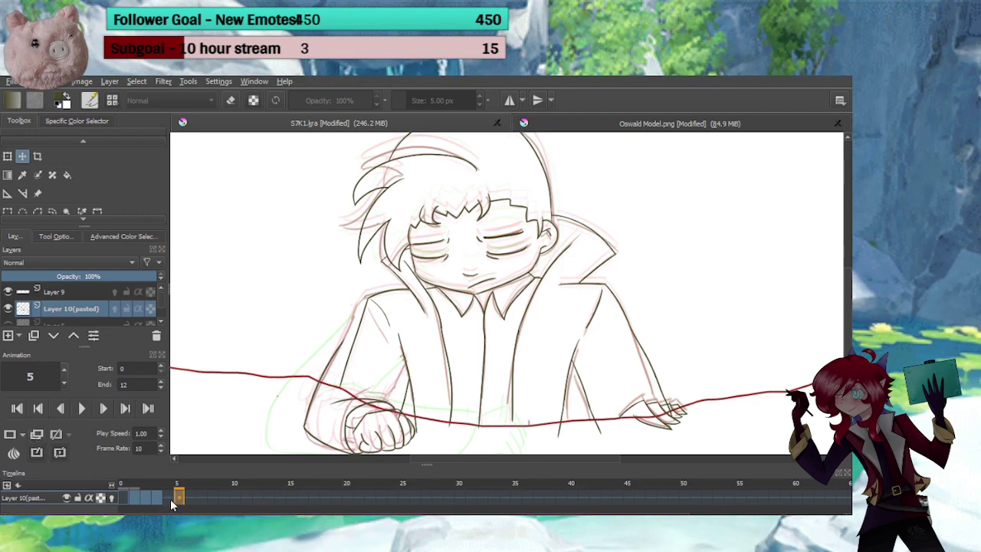
left_click(168, 499)
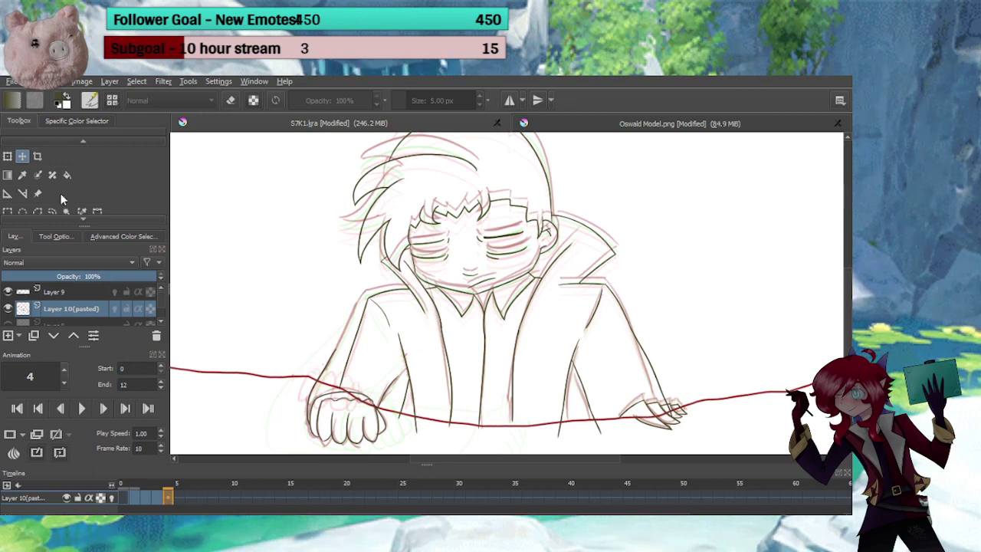
left_click_drag(464, 379, 466, 370)
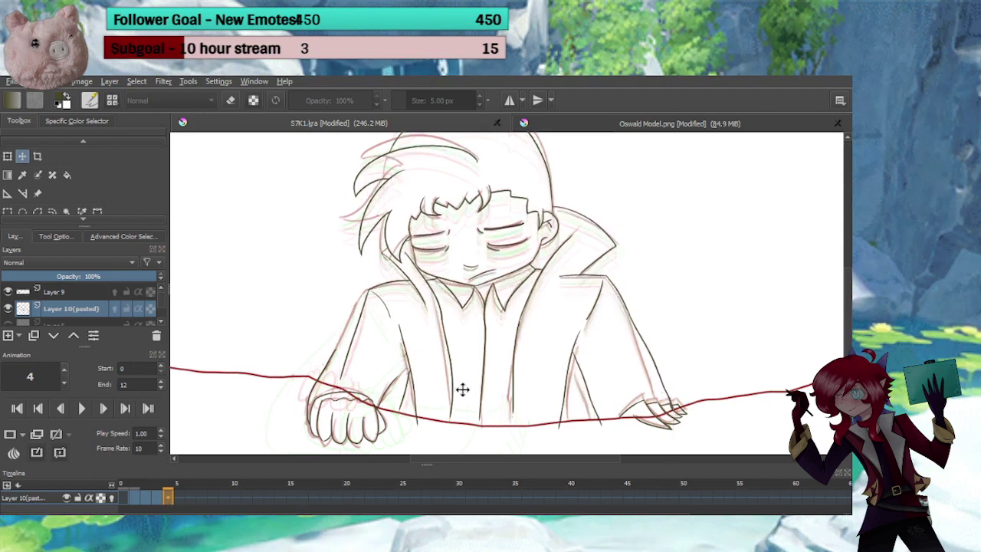
key("b")
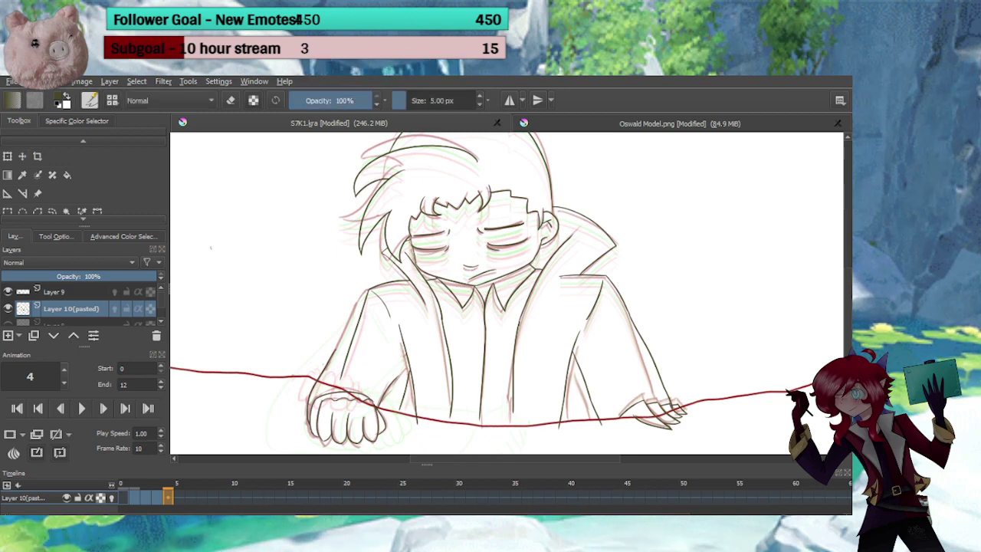
Stretch frame 4's inked head and upper body slightly taller upward with a transform, keeping its lower edge fixed
scroll(468, 308, "down", 2)
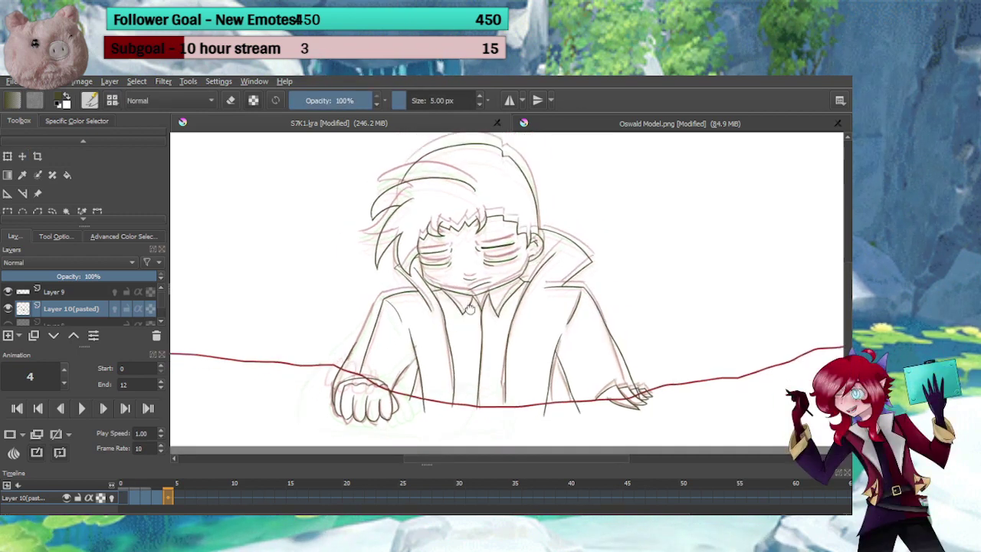
scroll(469, 308, "up", 1)
key("ctrl+t")
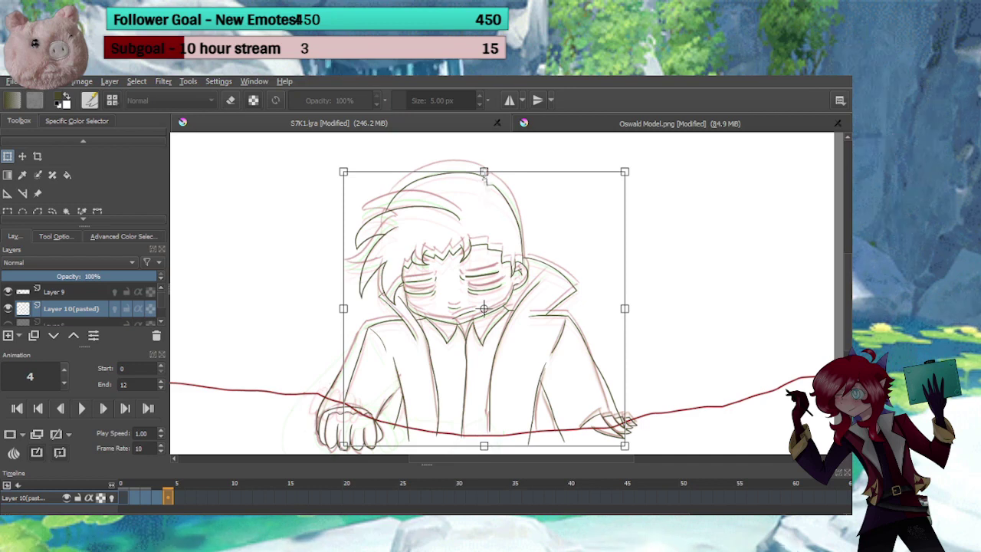
left_click_drag(484, 176, 483, 165)
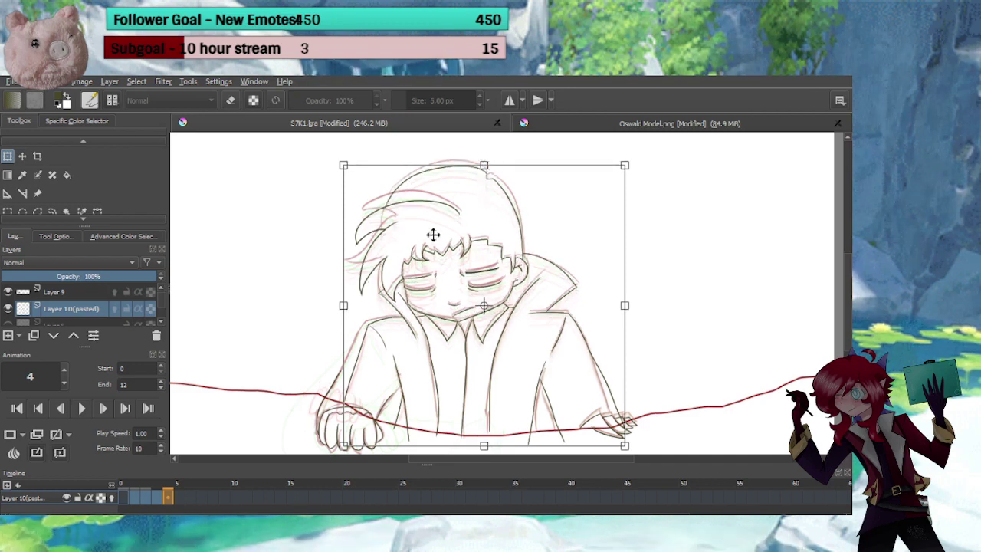
key("b")
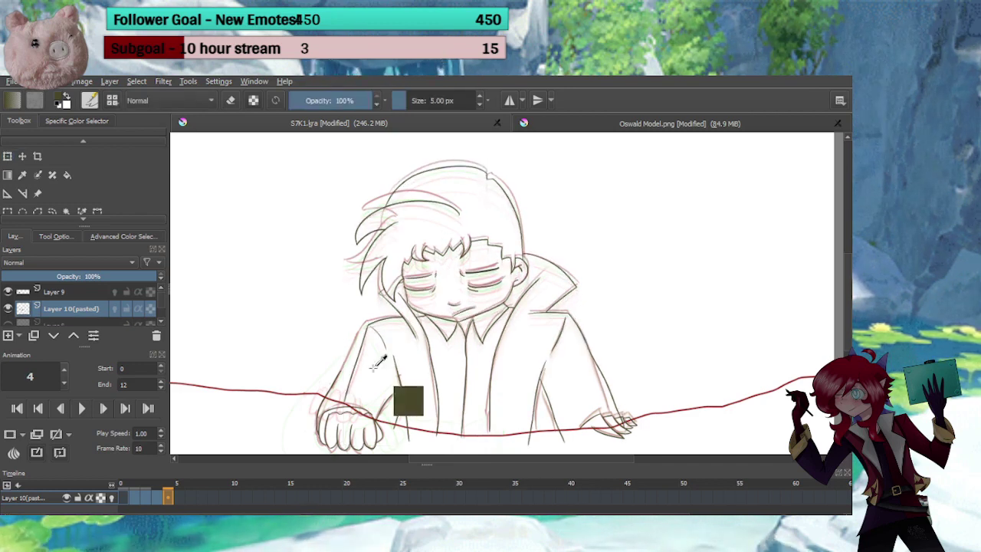
mouse_move(375, 372)
left_mouse_down()
mouse_move(379, 349)
mouse_move(439, 313)
left_mouse_up()
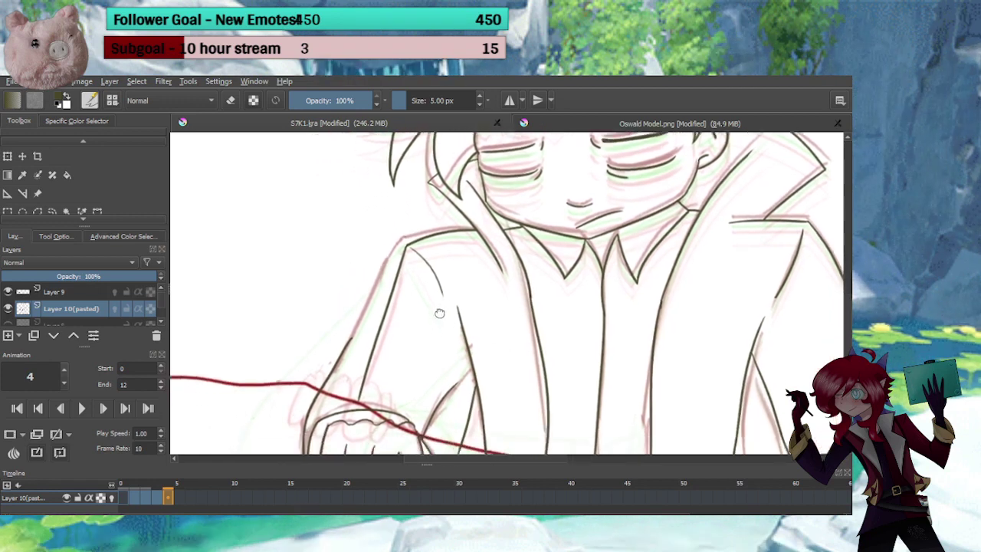
Lasso the sleeve line above the fist on frame 4 and rotate and shift it to join the shoulder corner and the outer cuff
left_click(53, 209)
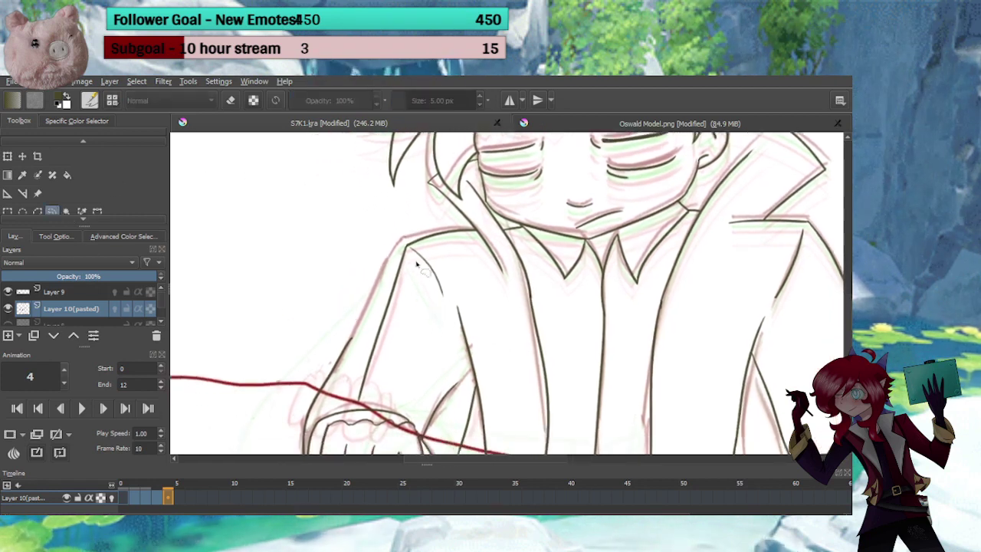
left_click_drag(404, 245, 346, 371)
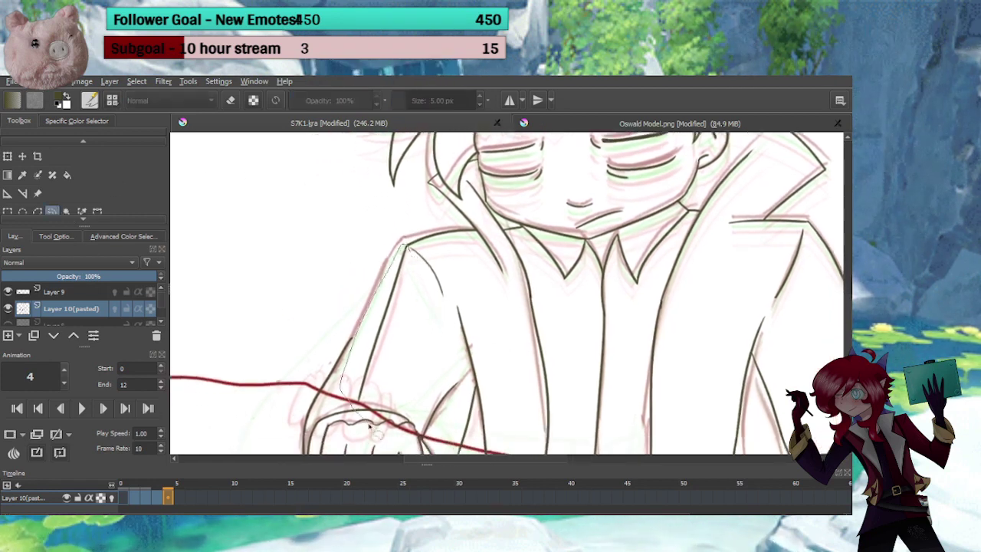
left_click_drag(404, 438, 409, 251)
left_click(8, 156)
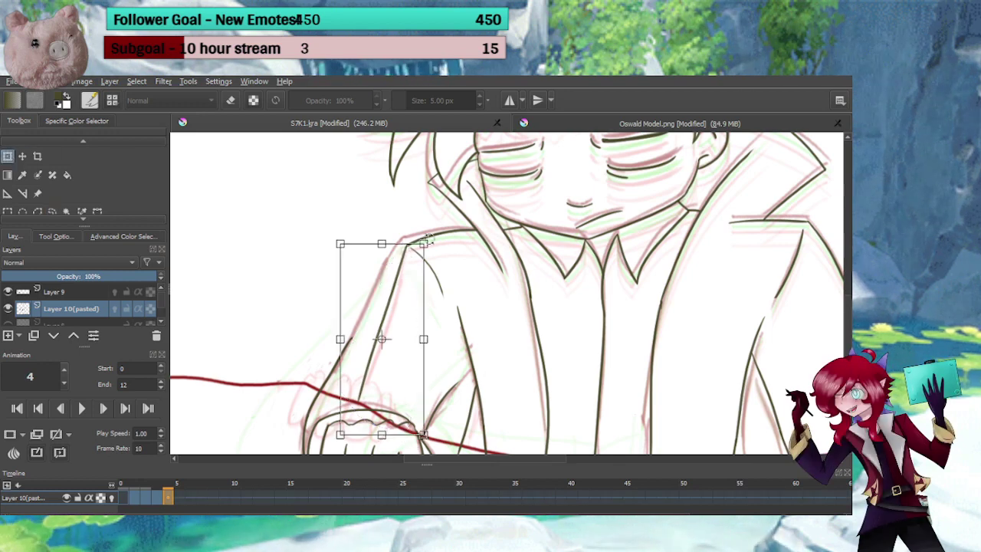
left_click_drag(499, 308, 432, 335)
left_click_drag(373, 336, 357, 326)
left_click_drag(468, 318, 468, 325)
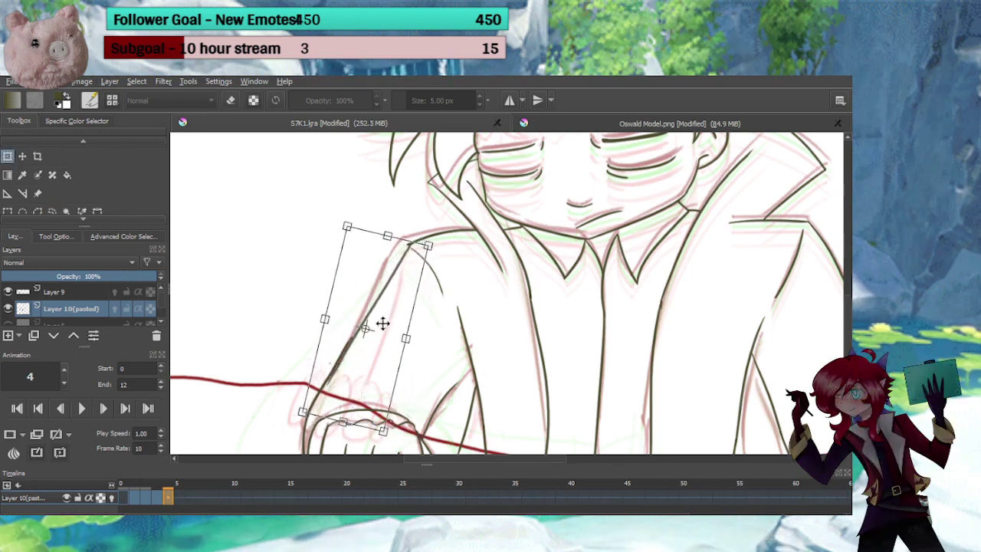
left_click_drag(382, 323, 378, 321)
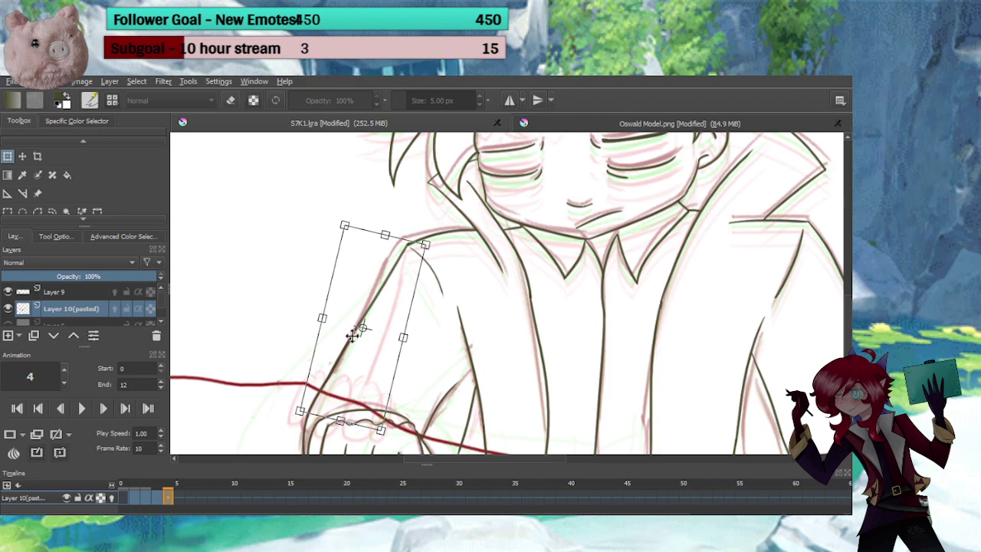
Lasso the short line beside the coat's lower edge, rotate and move it to form the sleeve's underside above the fist, and deselect
left_click(52, 211)
left_click_drag(435, 372, 406, 296)
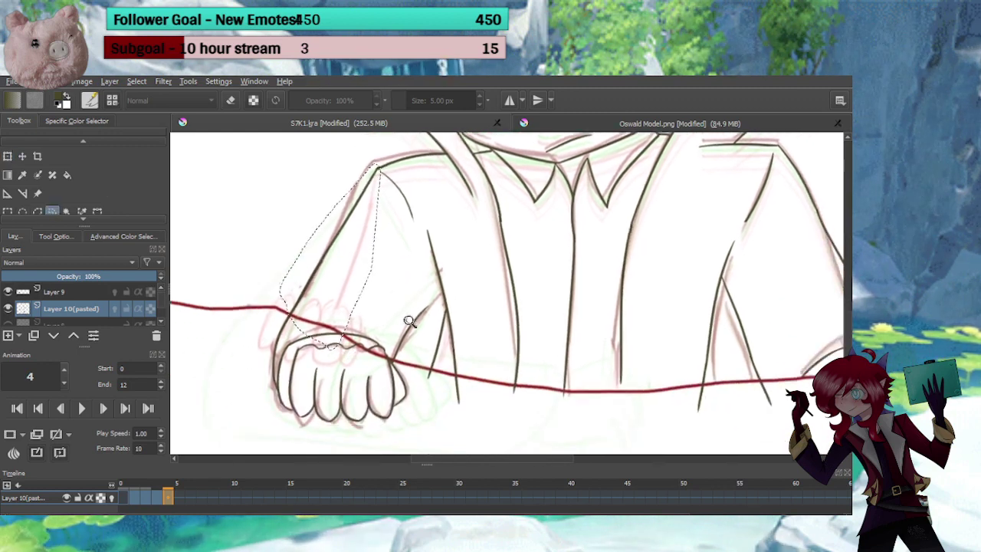
scroll(410, 320, "up", 2)
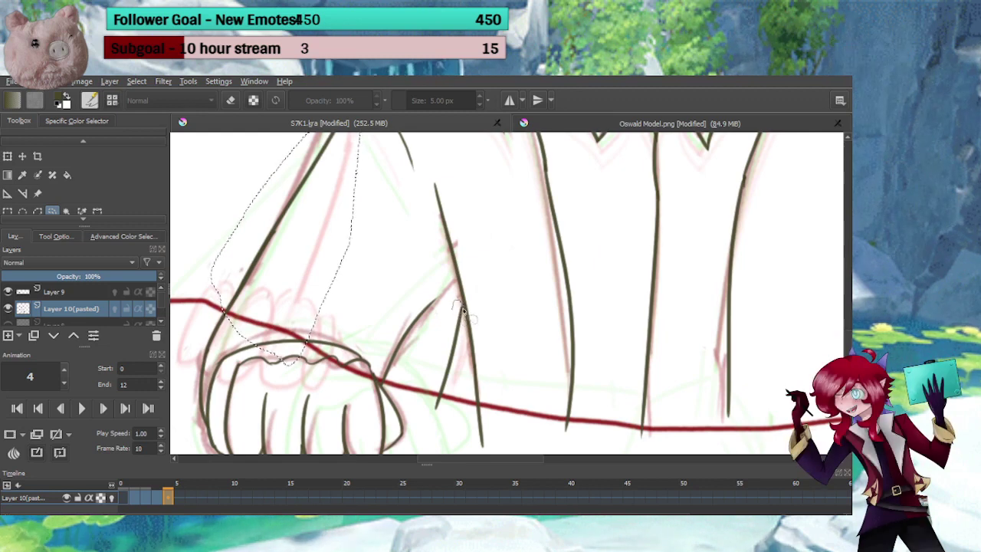
mouse_move(463, 312)
left_mouse_down()
mouse_move(460, 372)
mouse_move(432, 411)
mouse_move(459, 302)
left_mouse_up()
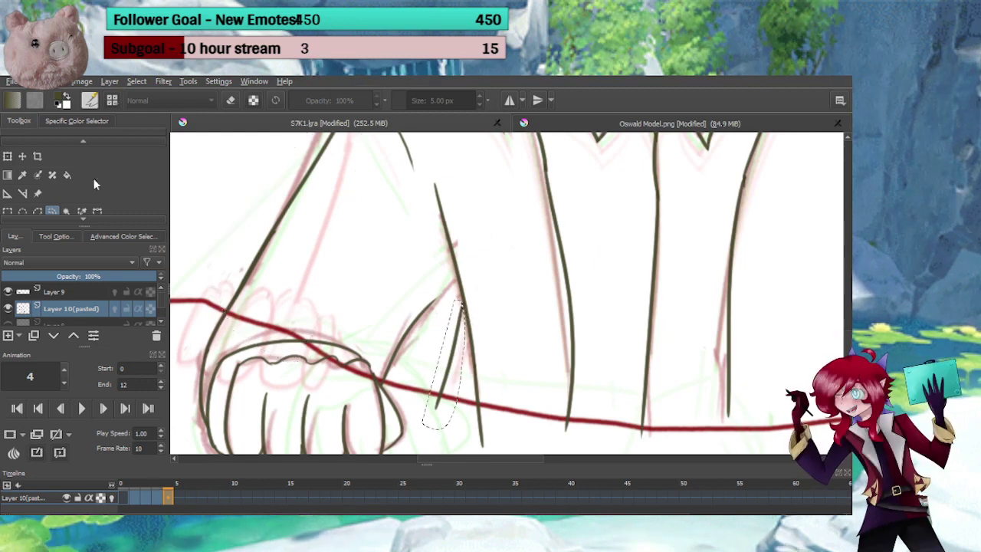
left_click(8, 157)
left_click_drag(437, 401, 409, 368)
mouse_move(502, 322)
left_mouse_down()
mouse_move(496, 367)
mouse_move(488, 293)
mouse_move(339, 331)
mouse_move(449, 298)
mouse_move(442, 305)
left_mouse_up()
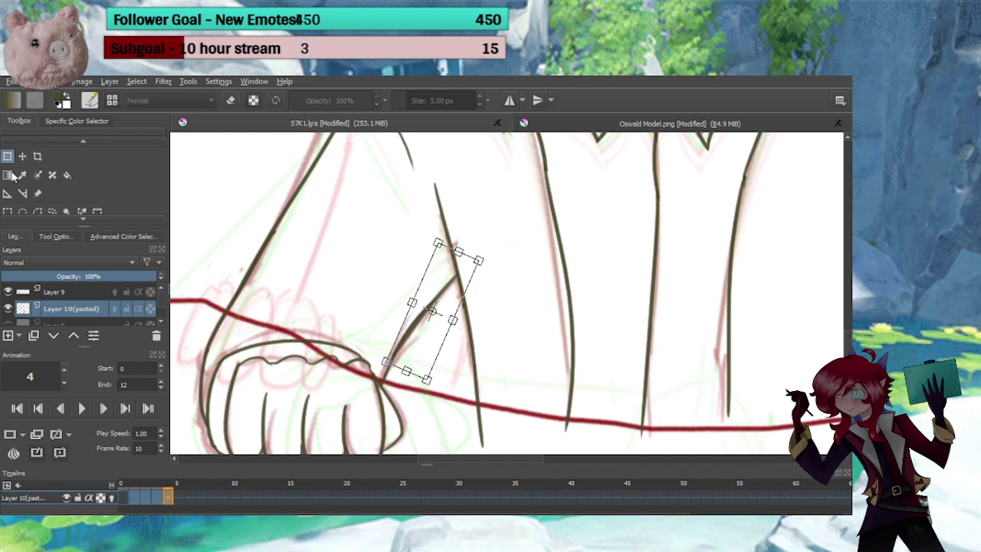
scroll(12, 210, "down", 1)
left_click(9, 199)
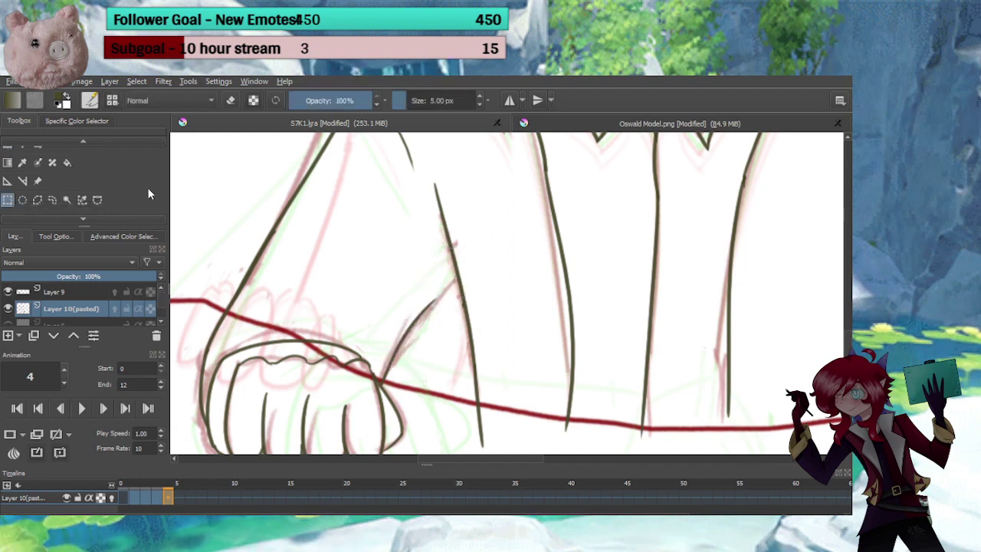
left_click(8, 202)
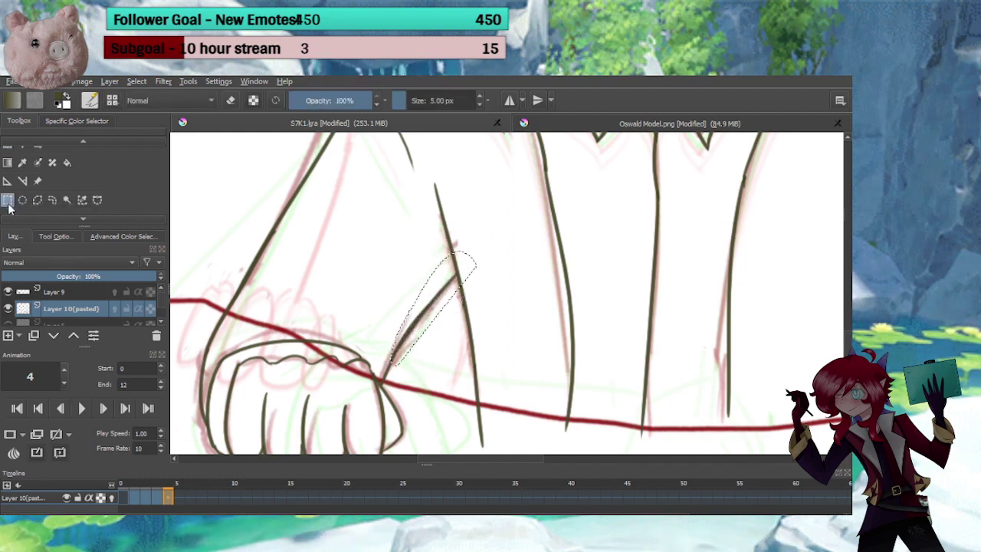
left_click(309, 261)
key("b")
key("e")
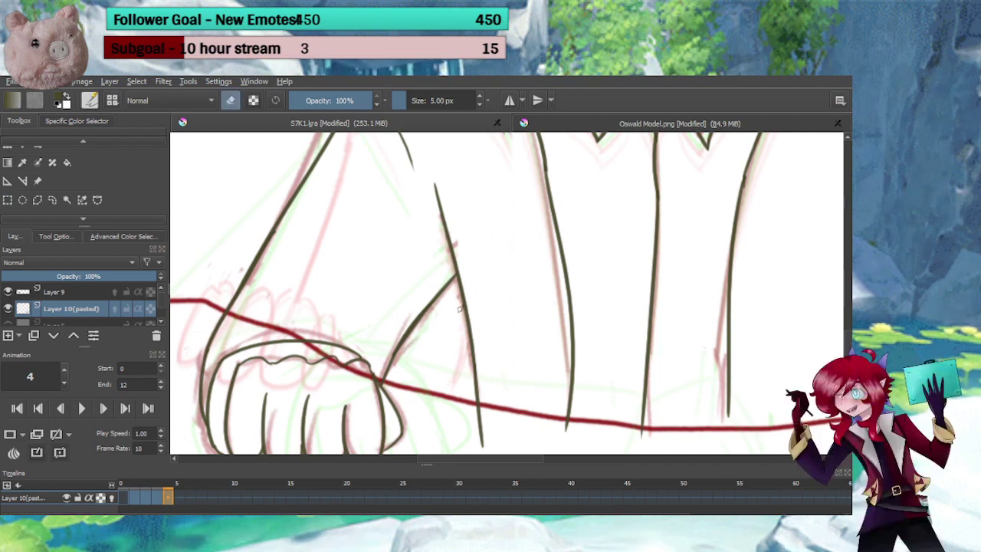
key("e")
Examine the whole figure's line art and compare the head on frame 4 with the adjacent frames 3 and 5
scroll(451, 316, "up", 10)
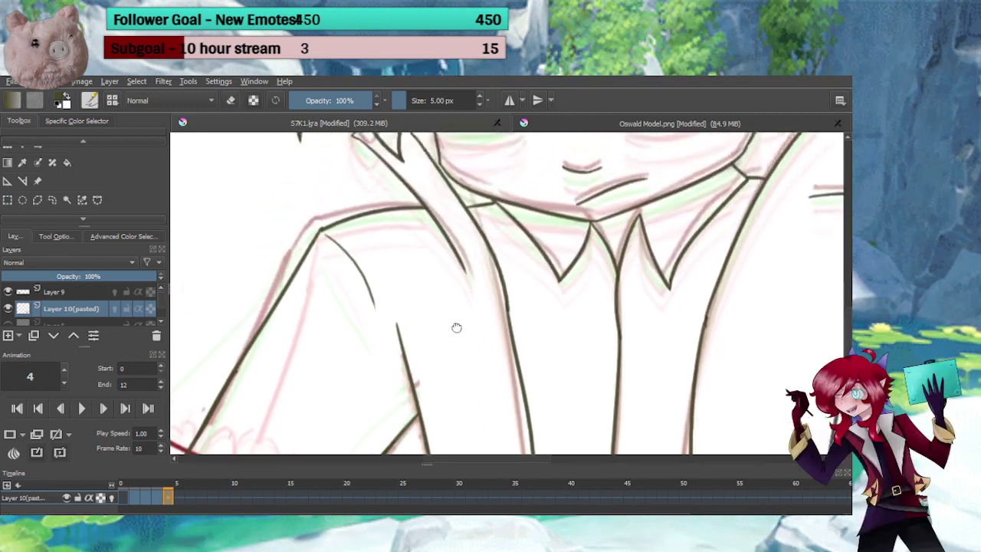
scroll(403, 367, "down", 10)
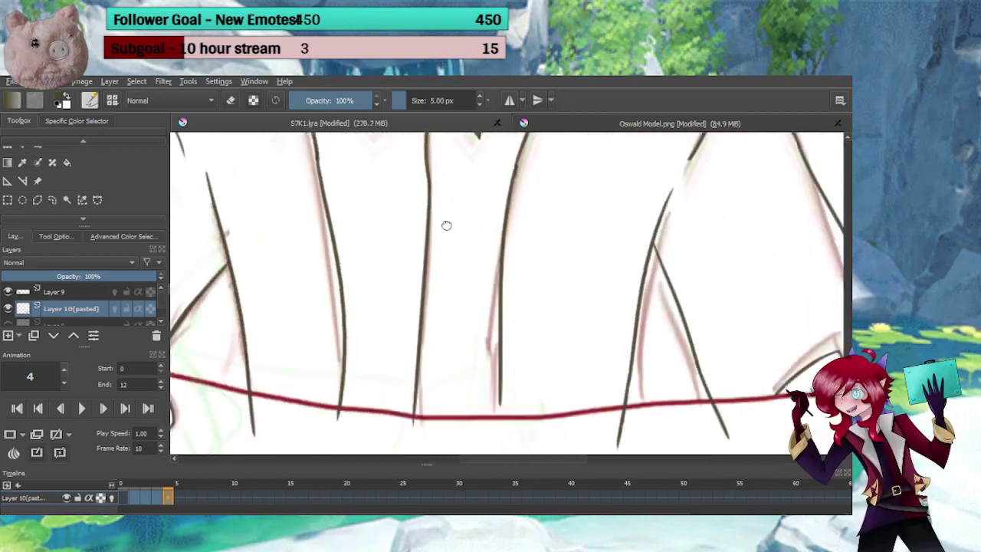
scroll(409, 371, "up", 10)
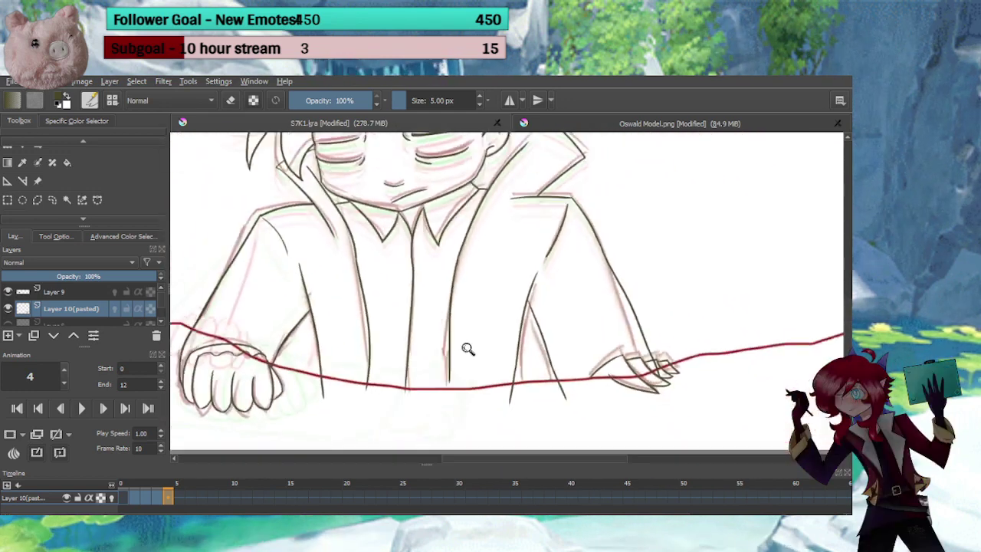
scroll(427, 320, "up", 5)
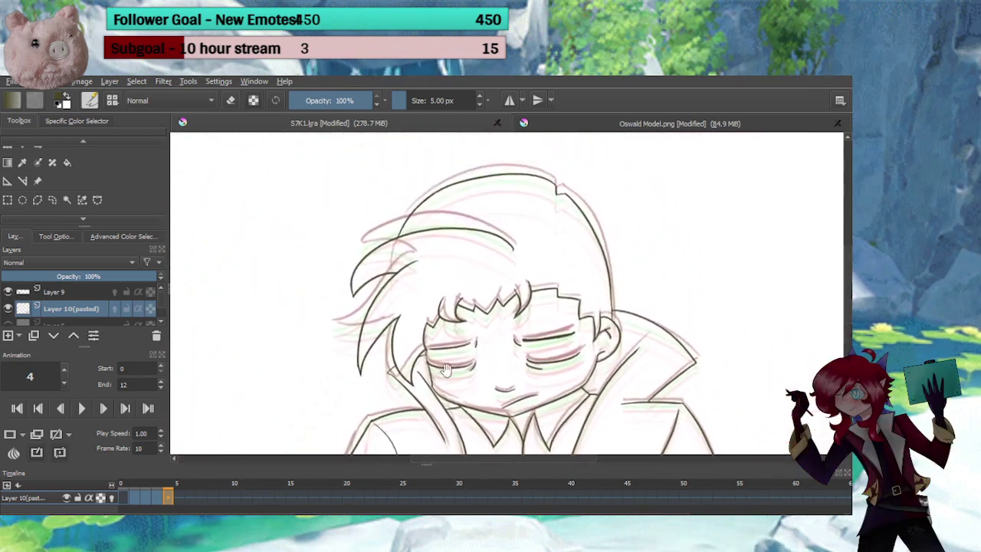
left_click(157, 499)
left_click(169, 496)
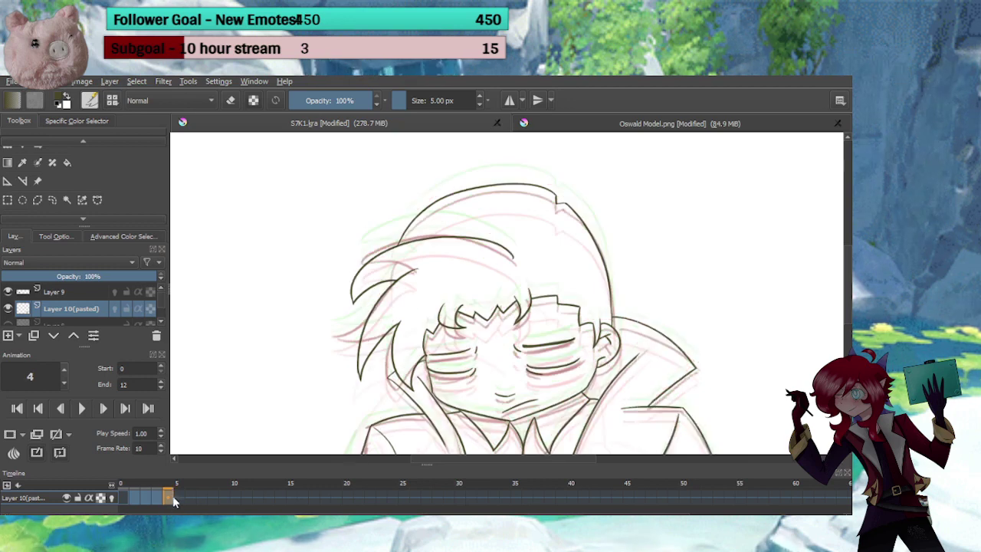
left_click(178, 498)
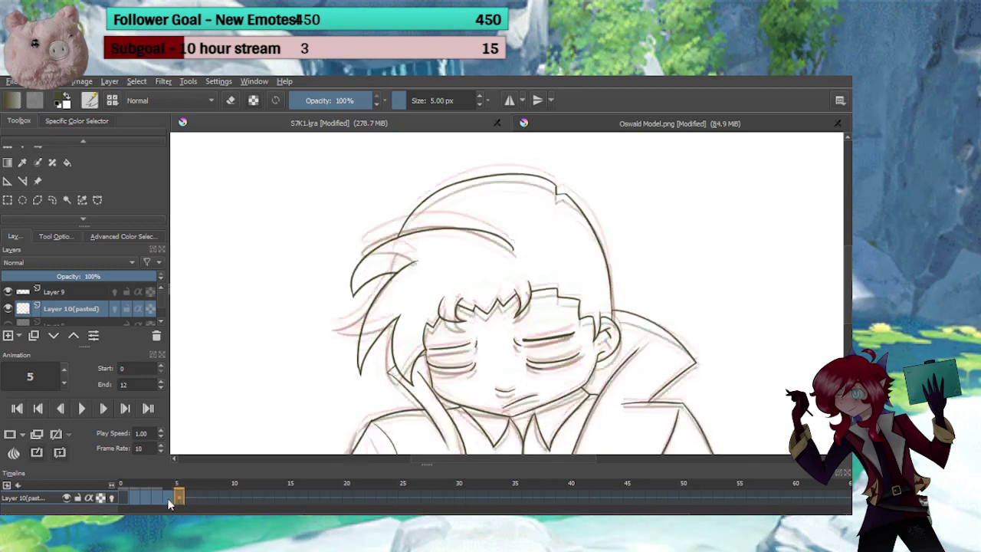
key("Left")
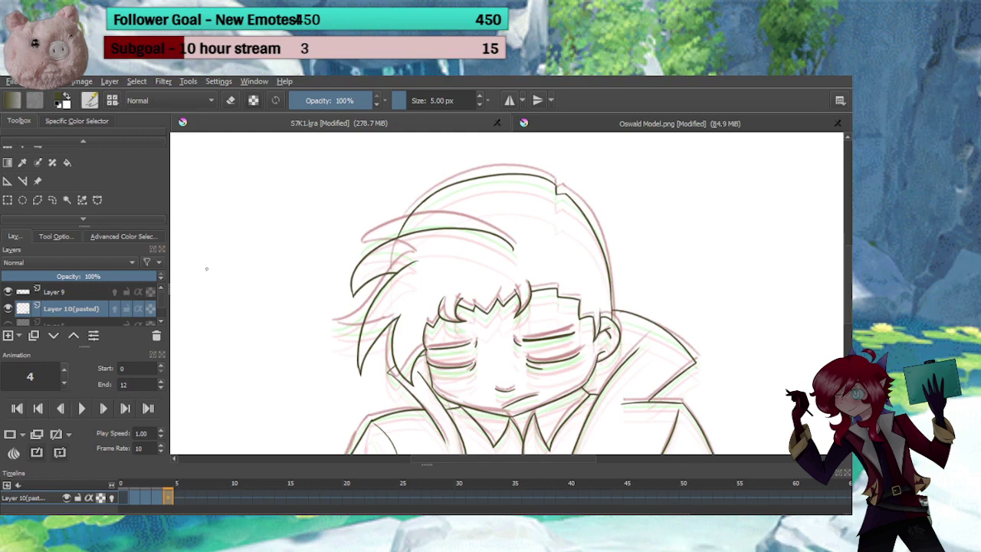
Pick the dark olive line colour from the top swatch in Oswald Model.png and return to the animation document
left_click(325, 309, "ctrl")
left_click(552, 122)
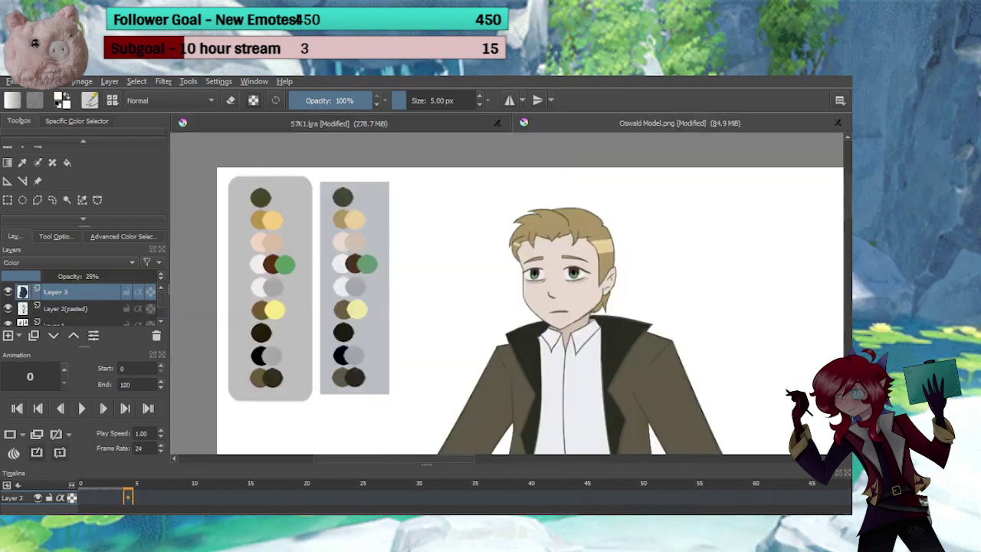
left_click(262, 198, "ctrl")
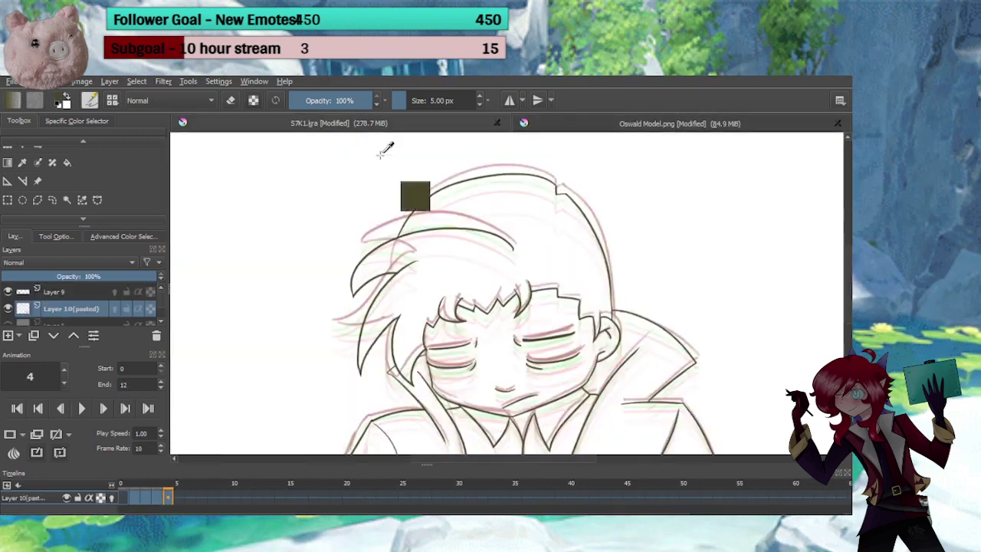
left_click(331, 124)
Draw a longer outer curve for the front hair tuft, extending it down and outward past the existing tip
left_click_drag(378, 242, 416, 207)
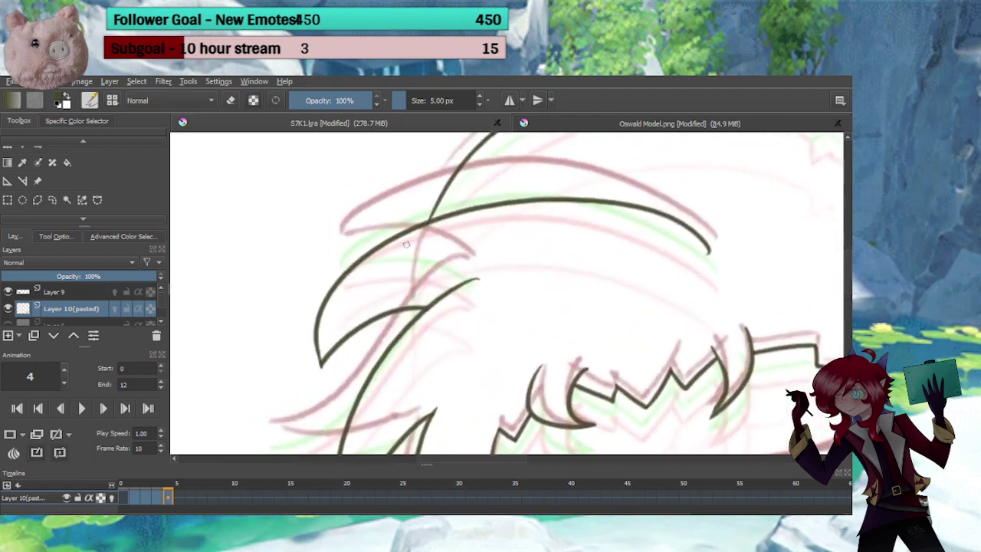
left_click_drag(475, 208, 295, 314)
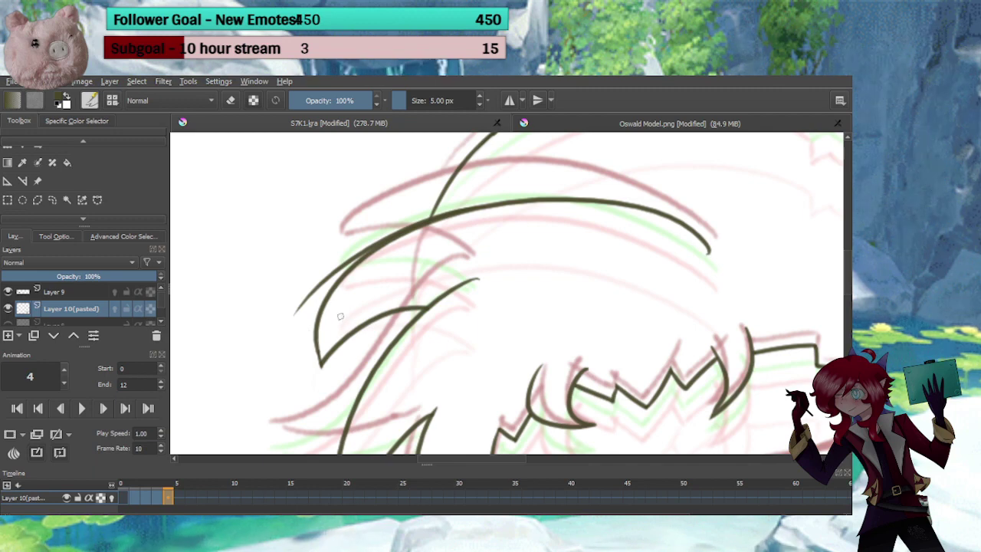
key("ctrl+z")
mouse_move(464, 209)
left_mouse_down()
mouse_move(358, 268)
mouse_move(283, 388)
left_mouse_up()
key("ctrl+z")
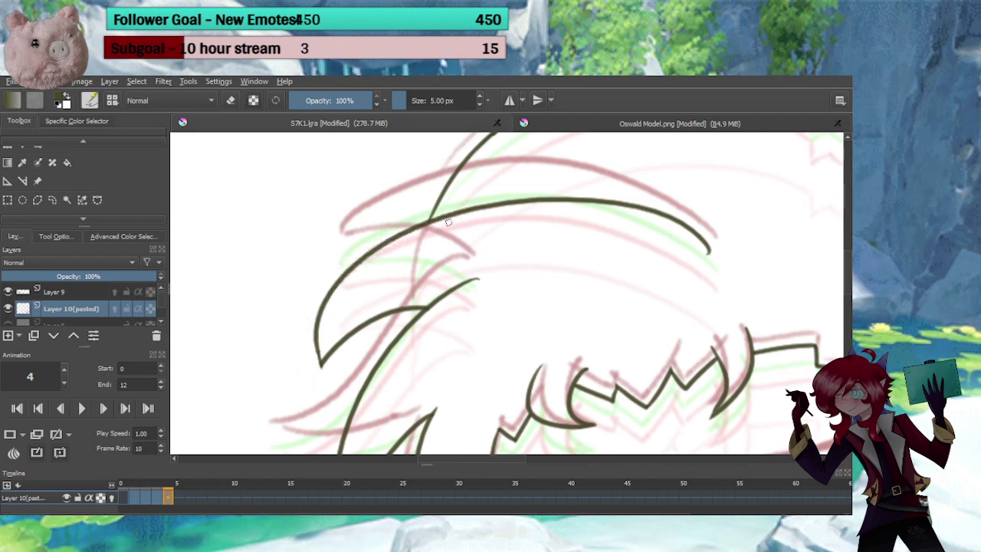
left_click_drag(434, 221, 275, 354)
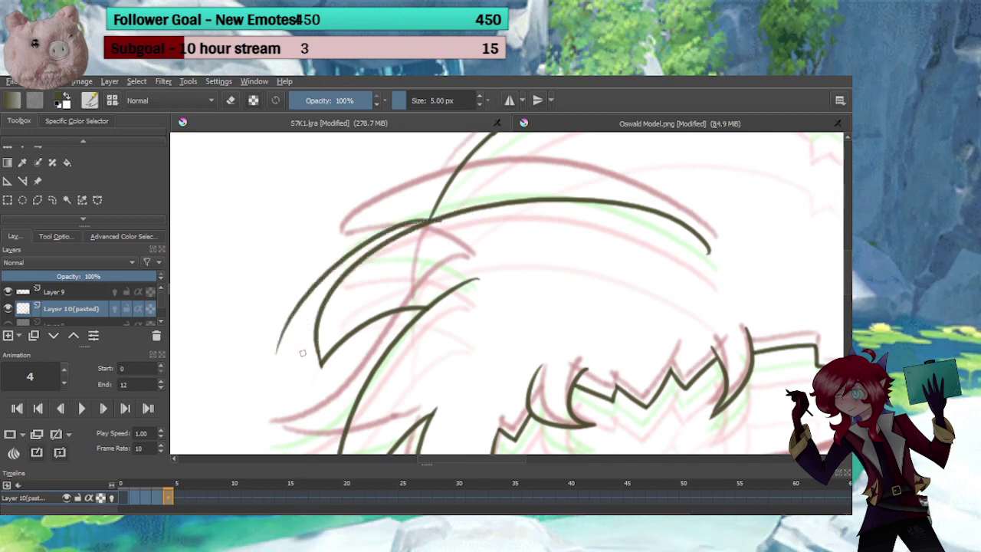
key("ctrl+z")
left_click_drag(463, 210, 296, 355)
key("ctrl+z")
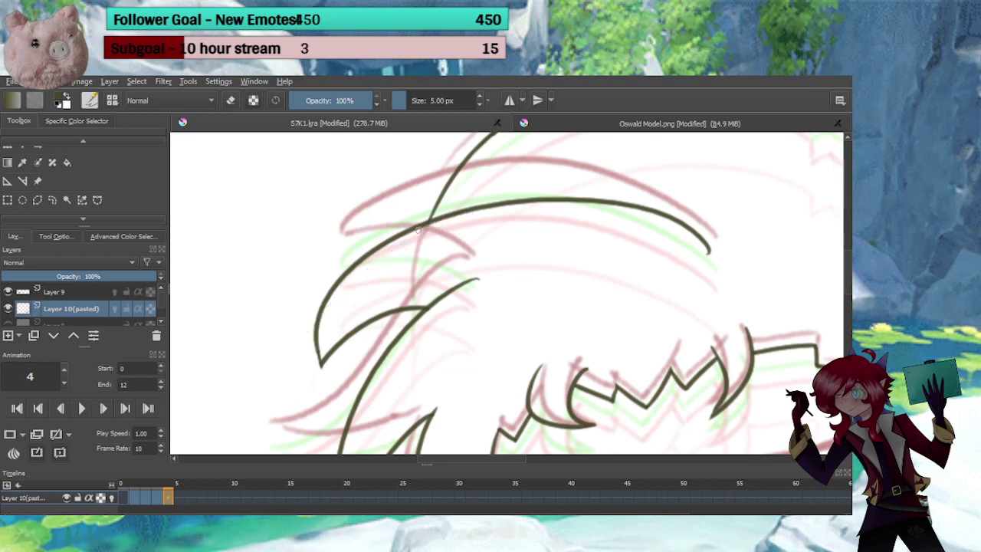
mouse_move(428, 221)
left_mouse_down()
mouse_move(314, 312)
mouse_move(284, 383)
left_mouse_up()
Draw the hair tuft's lower edge from the new tip in a curve back to the neighbouring strand, redoing strokes that do not fit
left_click_drag(301, 351, 395, 323)
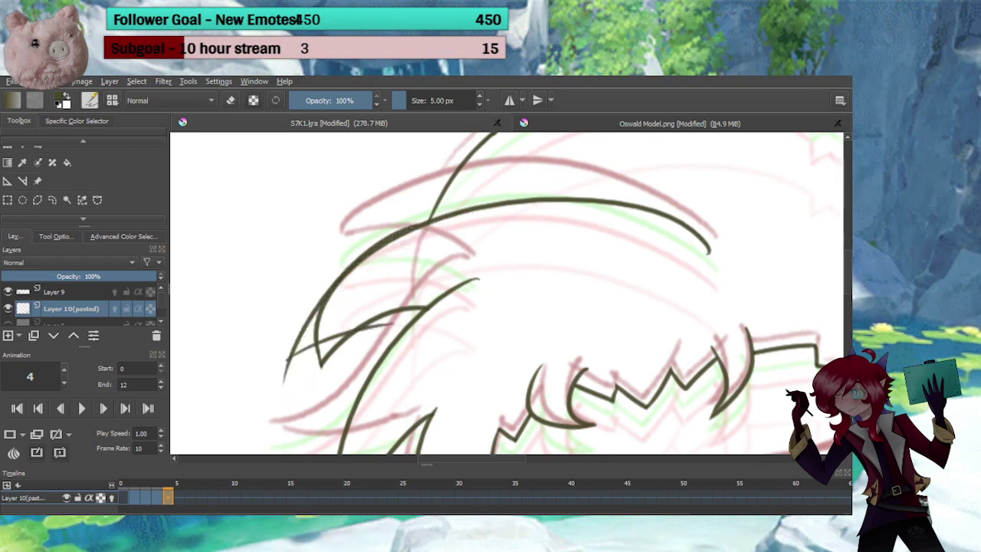
key("ctrl+z")
left_click_drag(286, 364, 412, 312)
key("ctrl+z")
left_click_drag(292, 357, 436, 316)
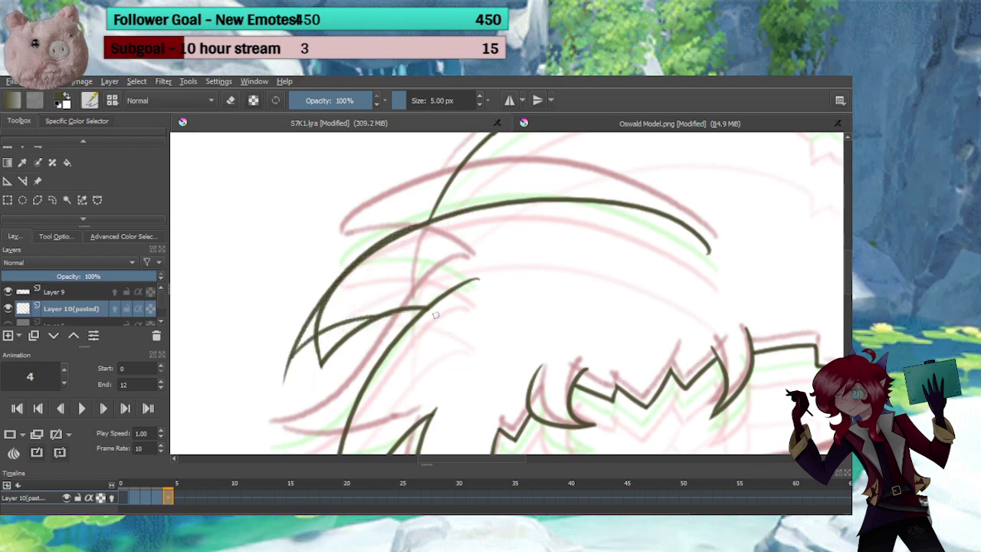
key("ctrl+z")
left_click_drag(289, 360, 406, 305)
key("ctrl+z")
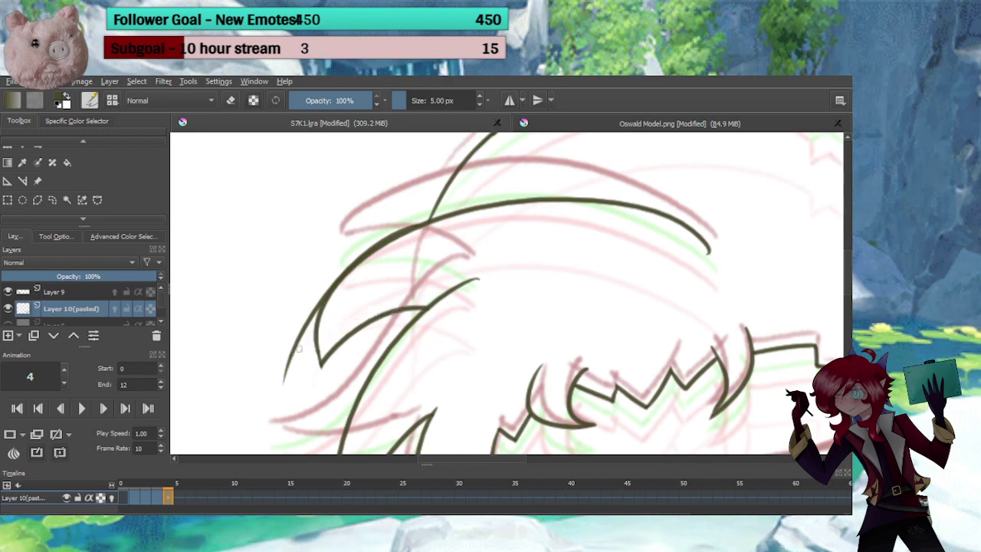
left_click_drag(287, 360, 428, 303)
key("ctrl+z")
left_click_drag(286, 364, 426, 312)
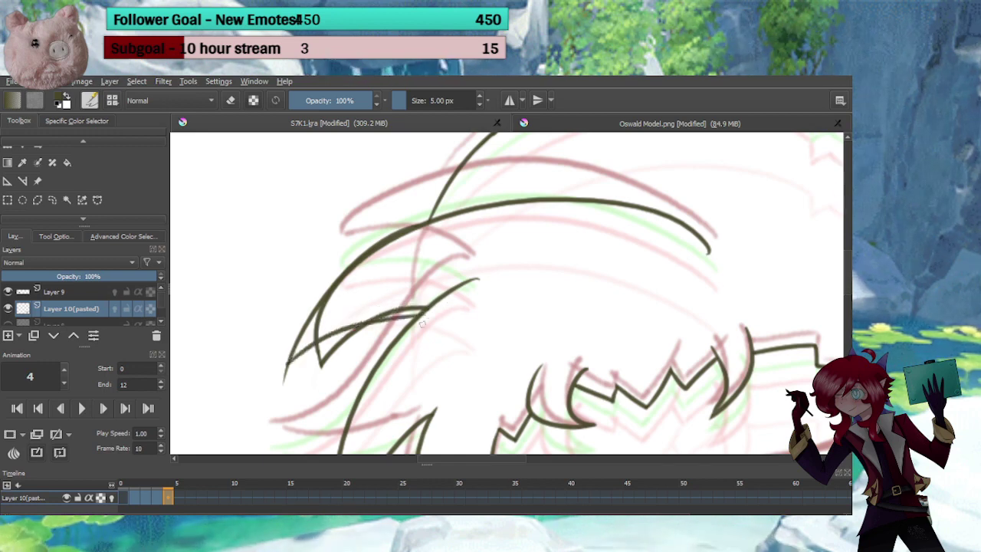
key("ctrl+z")
left_click_drag(285, 370, 427, 308)
key("ctrl+z")
mouse_move(286, 367)
left_mouse_down()
mouse_move(338, 328)
mouse_move(426, 306)
left_mouse_up()
Erase the old tuft tip and its lower line beneath the new edge
key("e")
mouse_move(325, 342)
left_mouse_down()
mouse_move(315, 348)
mouse_move(374, 312)
left_mouse_up()
scroll(340, 344, "up", 3)
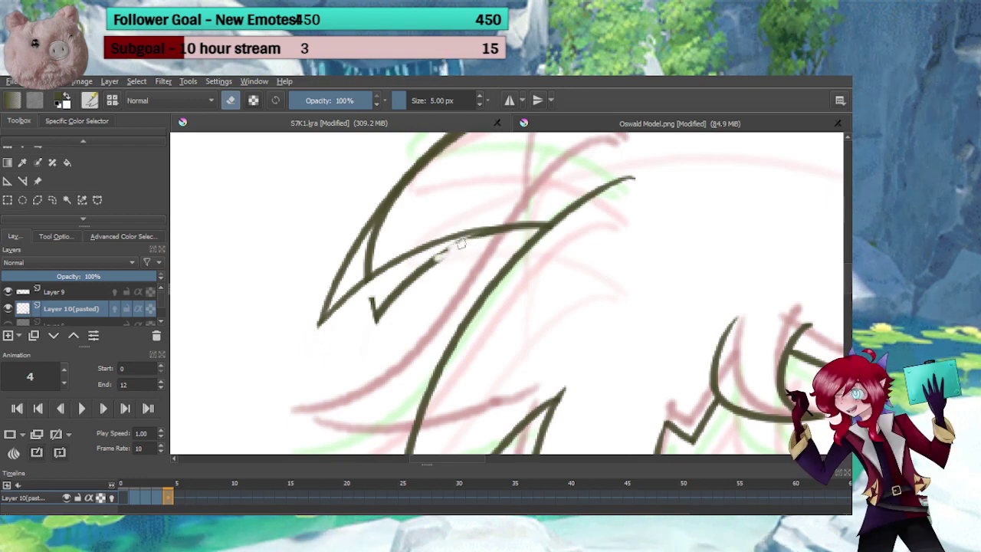
mouse_move(485, 238)
left_mouse_down()
mouse_move(467, 236)
mouse_move(371, 329)
mouse_move(376, 293)
left_mouse_up()
Redraw the tuft's lower edge over the thinned stretch up to the junction with the neighbouring strand, undoing uneven strokes
key("e")
left_click_drag(404, 255, 552, 232)
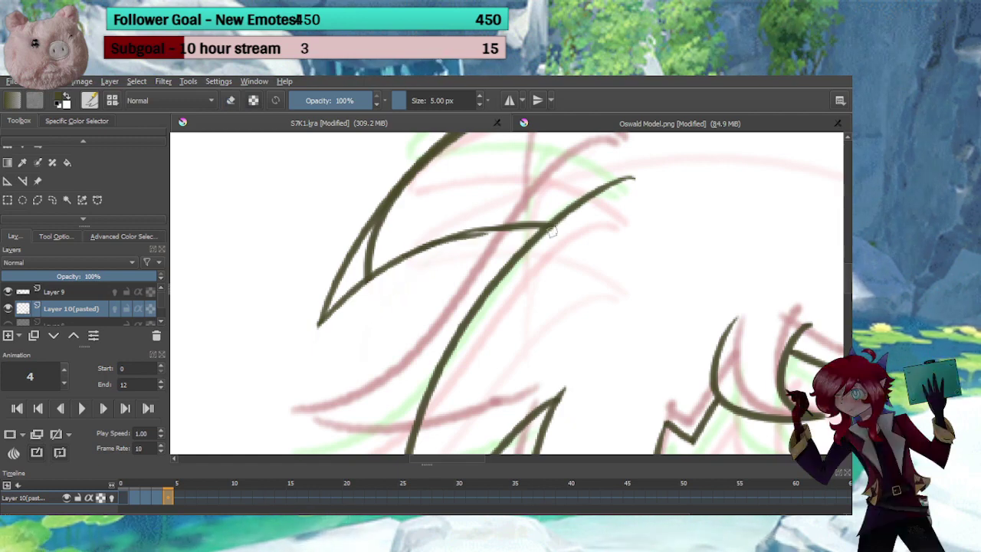
key("ctrl+z")
mouse_move(427, 247)
left_mouse_down()
mouse_move(530, 220)
mouse_move(556, 228)
left_mouse_up()
key("ctrl+z")
mouse_move(429, 246)
left_mouse_down()
mouse_move(475, 227)
mouse_move(560, 224)
left_mouse_up()
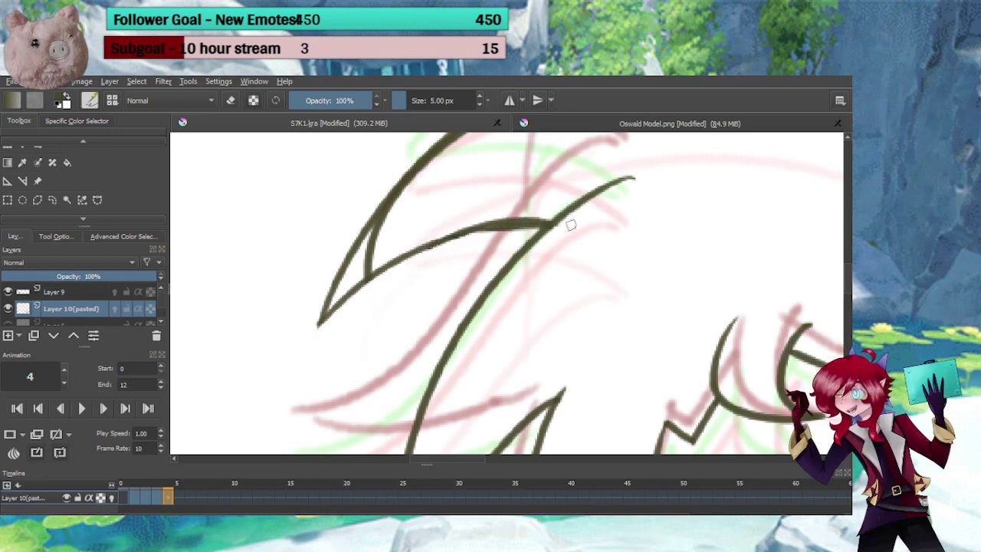
key("ctrl+z")
left_click_drag(422, 250, 559, 227)
key("ctrl+z")
left_click_drag(426, 248, 575, 226)
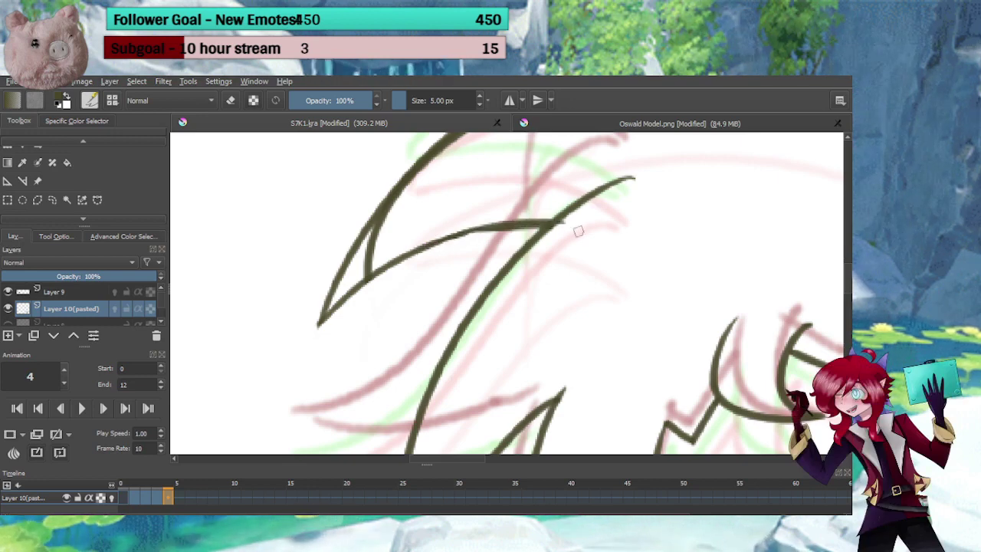
key("ctrl+z")
left_click_drag(414, 255, 548, 234)
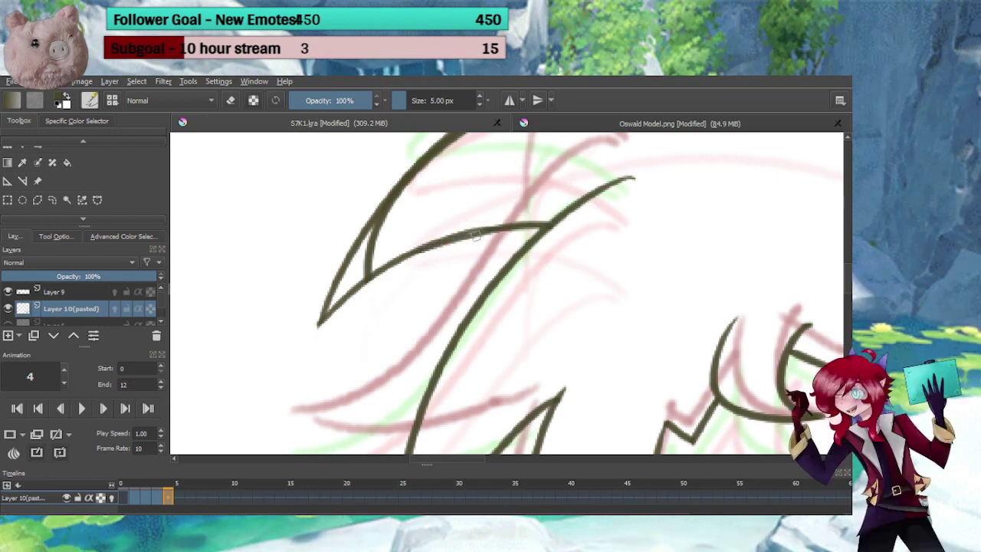
Erase the leftover old line inside the front hair tuft and tidy its outer curve where the strokes join
mouse_move(424, 232)
left_mouse_down()
mouse_move(443, 253)
mouse_move(386, 280)
mouse_move(396, 272)
left_mouse_up()
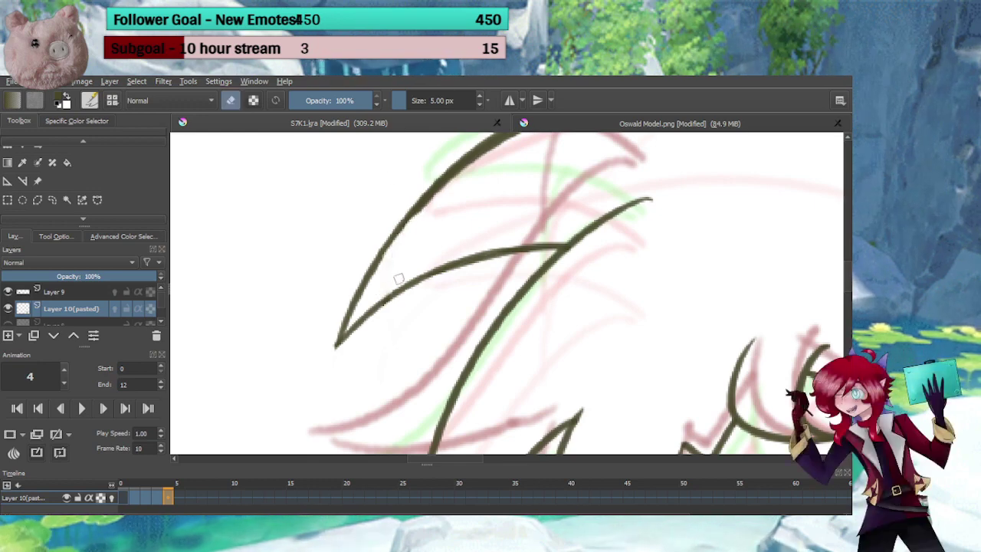
key("e")
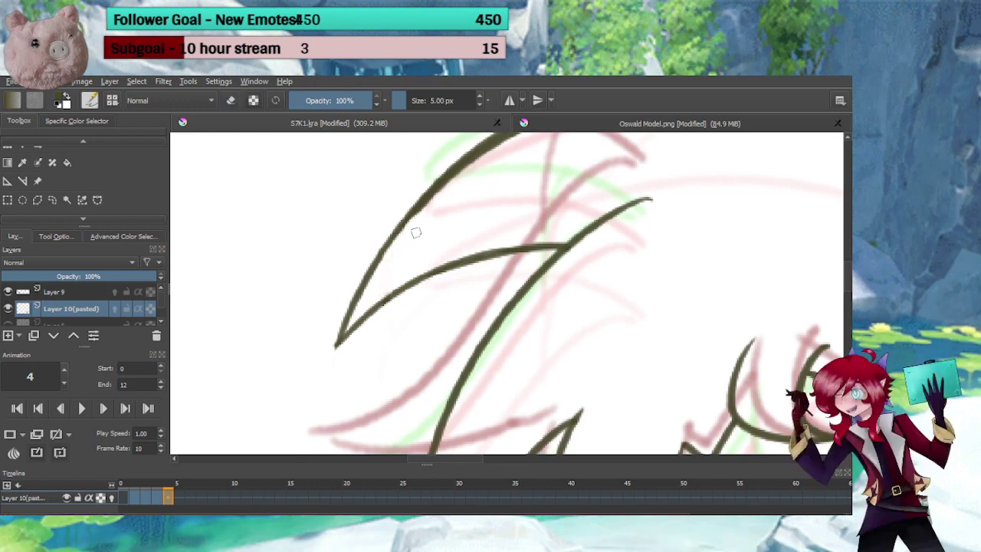
left_click_drag(435, 232, 426, 260)
left_click_drag(417, 303, 384, 375)
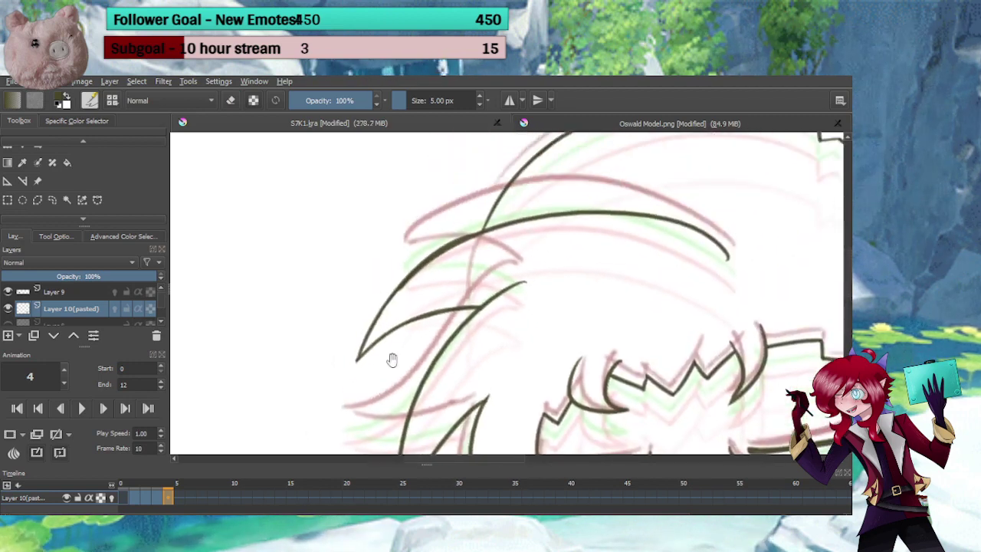
mouse_move(426, 303)
left_mouse_down()
mouse_move(426, 350)
mouse_move(436, 354)
left_mouse_up()
left_click_drag(437, 355, 451, 283)
key("e")
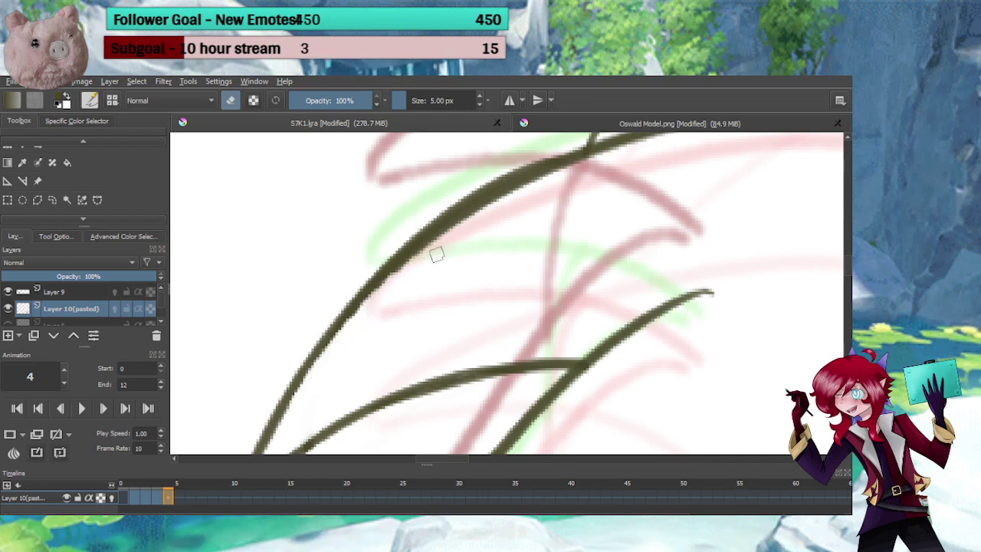
key("e")
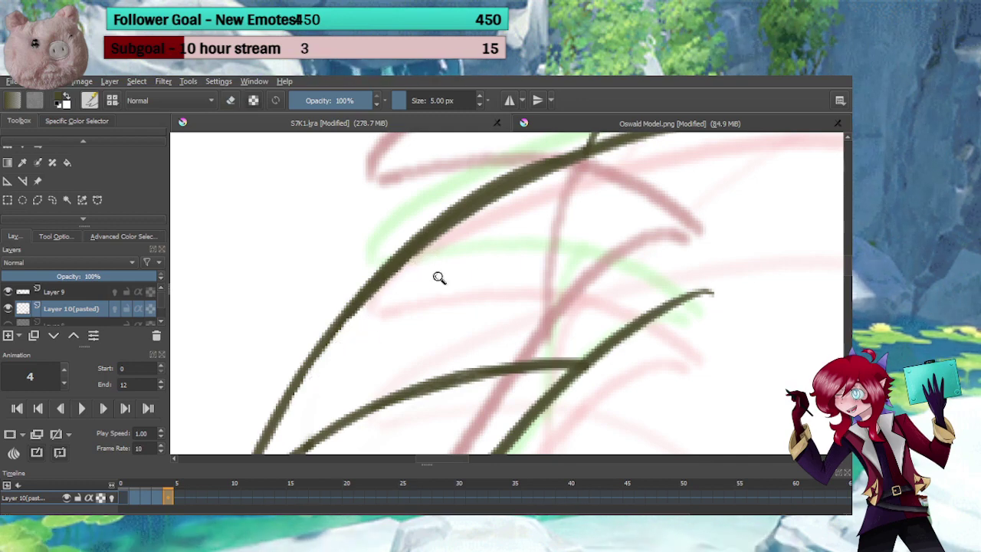
left_click_drag(439, 278, 420, 373)
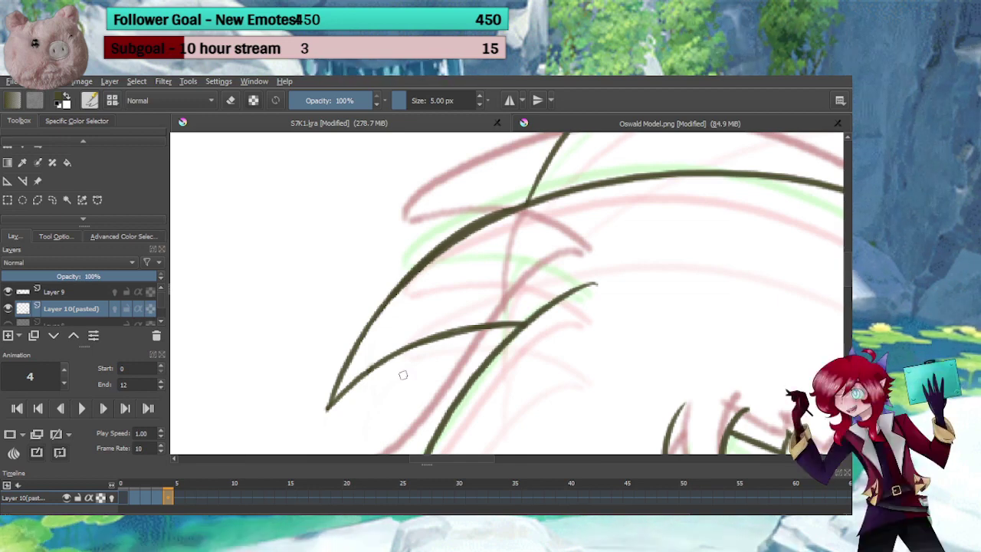
mouse_move(433, 322)
left_mouse_down()
mouse_move(416, 220)
mouse_move(396, 344)
mouse_move(396, 299)
left_mouse_up()
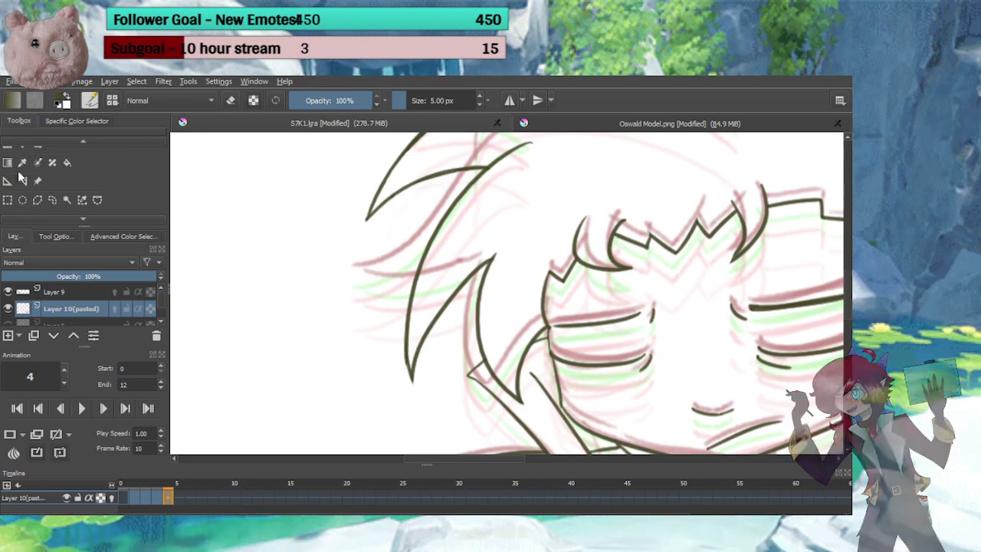
Select the long strand below the front tuft with a freehand outline, rotate it slightly clockwise and shift it outward
left_click(52, 199)
mouse_move(499, 207)
left_mouse_down()
mouse_move(485, 231)
mouse_move(531, 161)
left_mouse_up()
left_click_drag(478, 180, 466, 197)
mouse_move(378, 430)
left_mouse_down()
mouse_move(422, 416)
mouse_move(486, 257)
mouse_move(464, 267)
left_mouse_up()
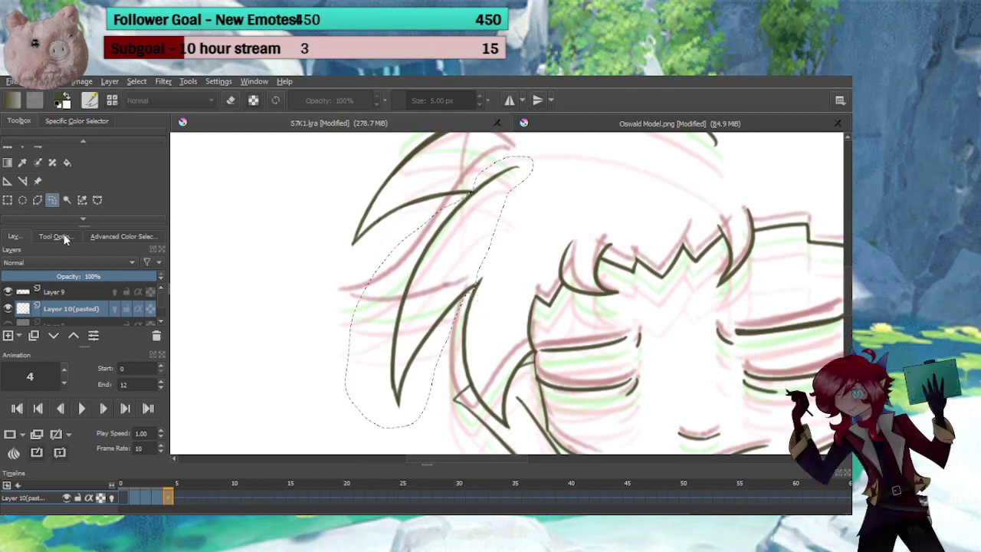
key("ctrl+t")
left_click_drag(619, 280, 618, 294)
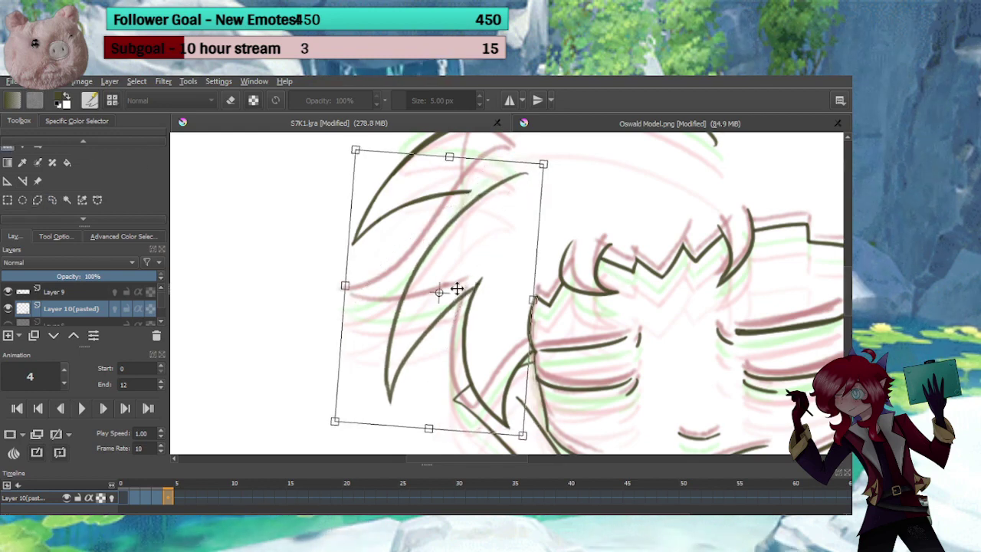
left_click_drag(460, 291, 450, 286)
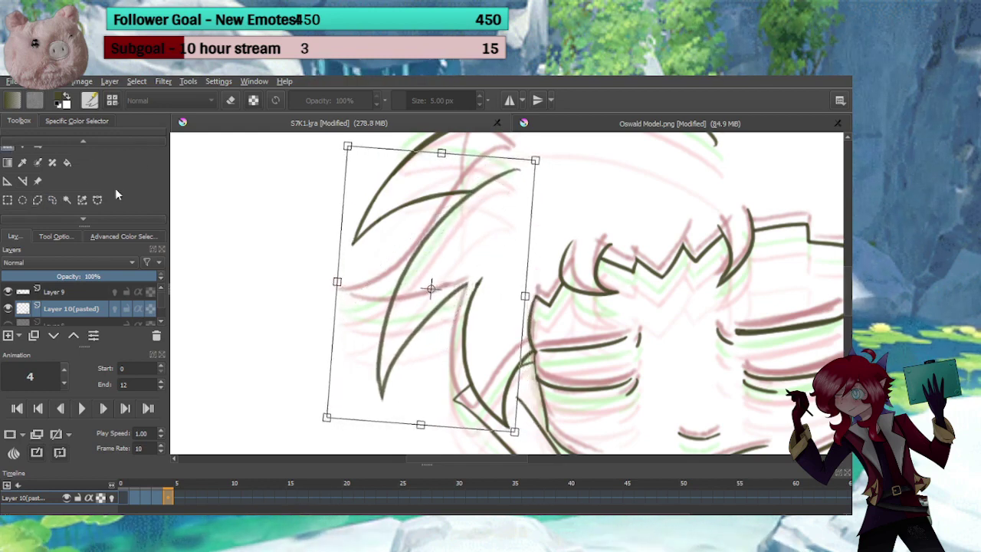
left_click(8, 201)
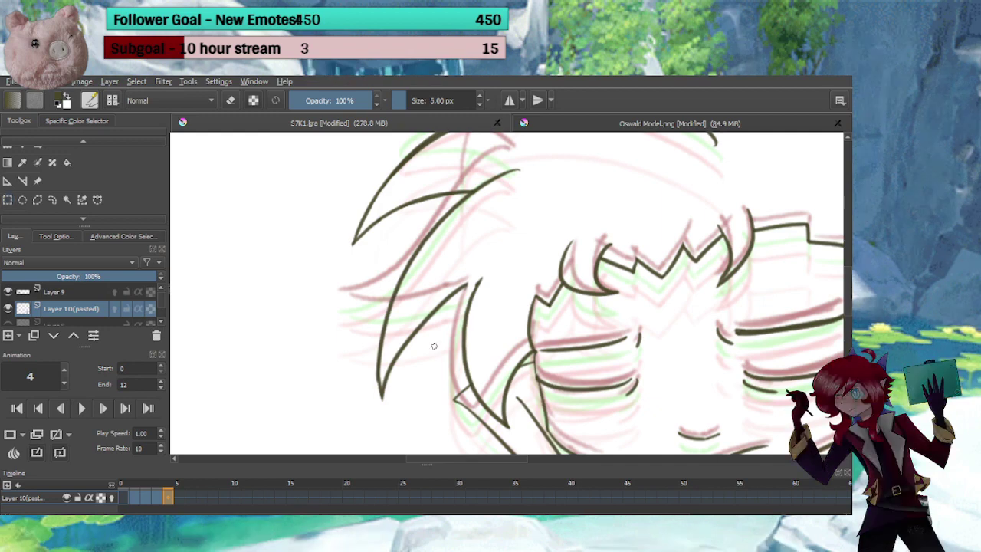
Select the inner hair strand beside the cheek, rotate it clockwise and move it outward to meet the neighbouring strand
left_click_drag(443, 365, 389, 322)
scroll(392, 319, "up", 1)
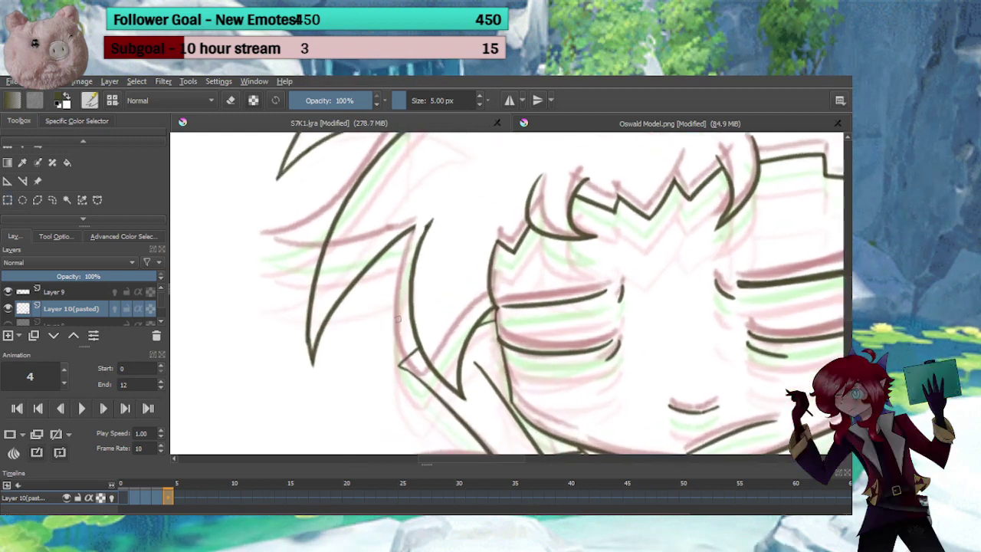
left_click(55, 202)
mouse_move(431, 213)
left_mouse_down()
mouse_move(397, 284)
mouse_move(397, 327)
mouse_move(456, 405)
mouse_move(479, 407)
mouse_move(476, 344)
left_mouse_up()
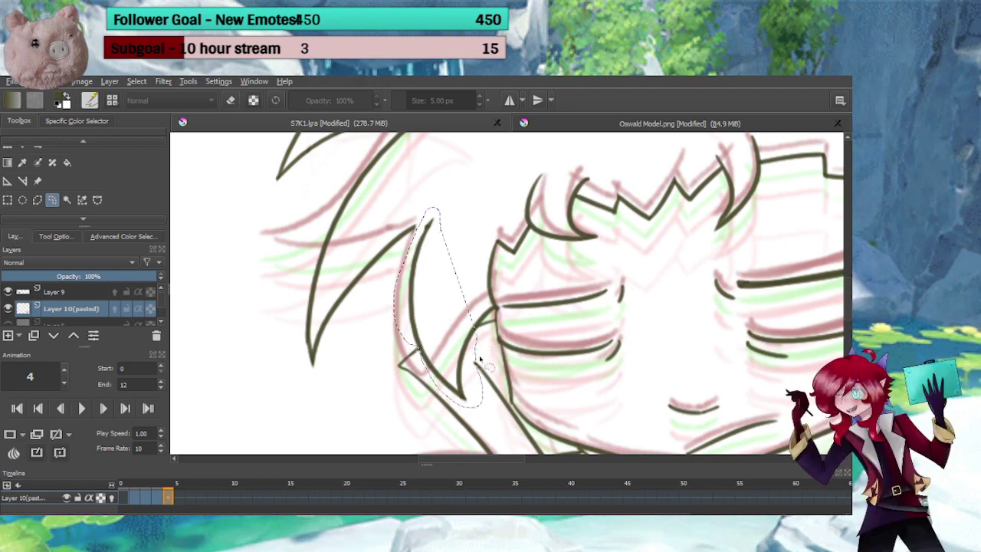
key("ctrl+z")
mouse_move(433, 207)
left_mouse_down()
mouse_move(405, 264)
mouse_move(395, 320)
mouse_move(433, 383)
mouse_move(475, 414)
left_mouse_up()
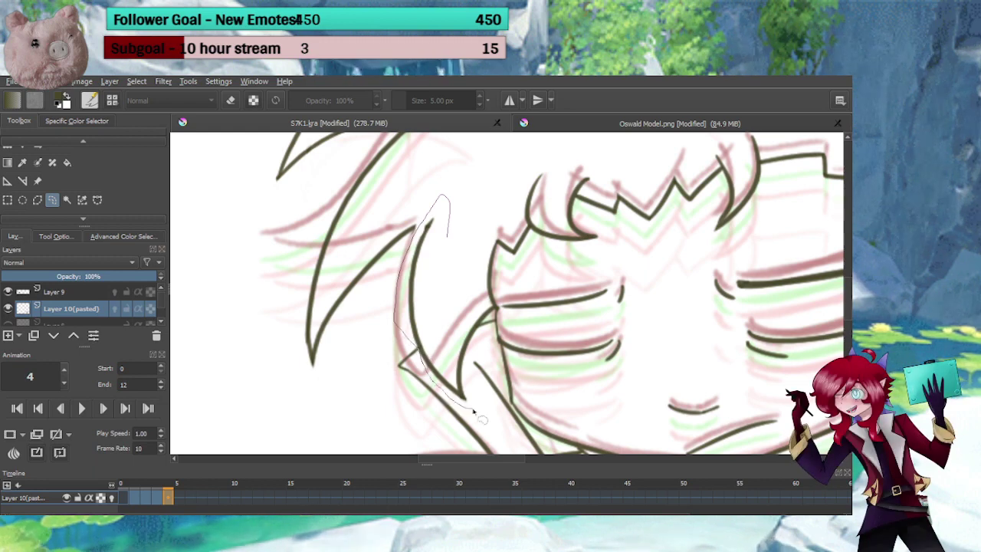
left_click_drag(477, 334, 481, 328)
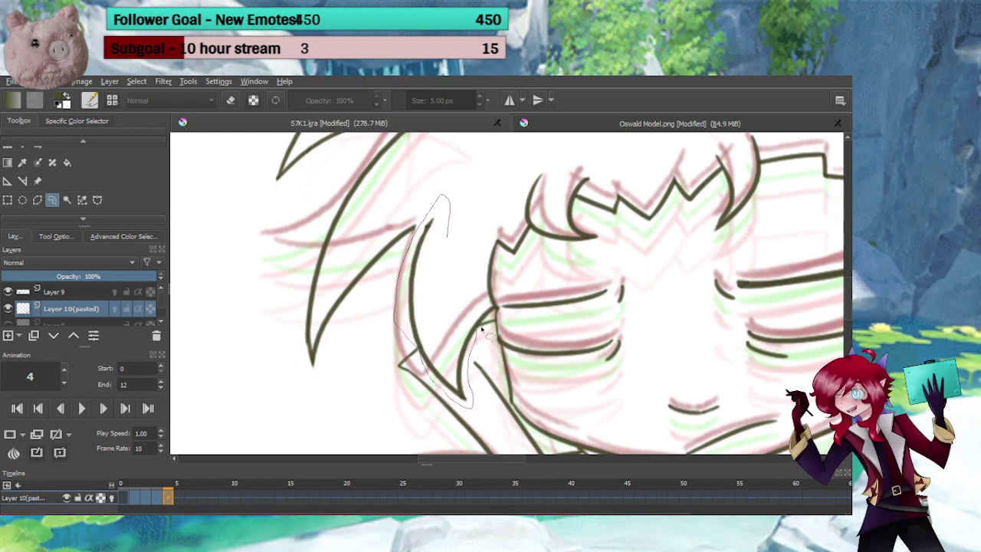
left_click(9, 148)
left_click_drag(543, 320, 537, 339)
left_click_drag(449, 336, 425, 338)
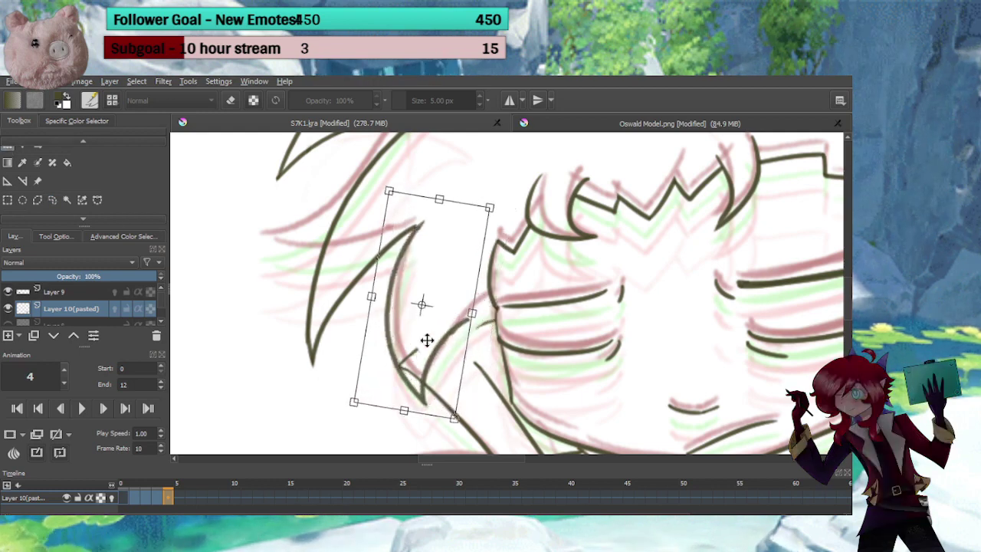
left_click_drag(434, 279, 439, 269)
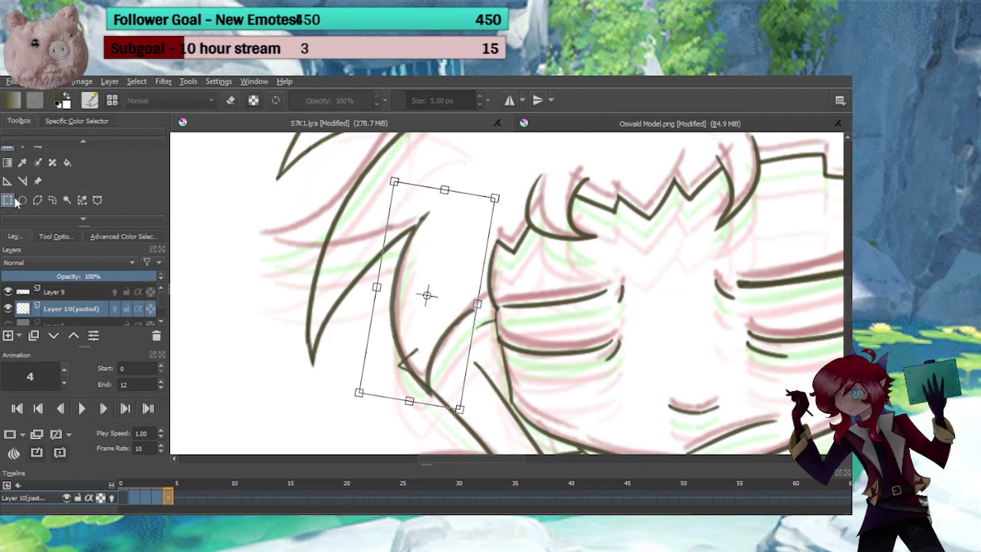
key("ctrl+r")
Trim the moved strand's overshooting tip and join its inner line to the face outline, cleaning up stray line ends
key("e")
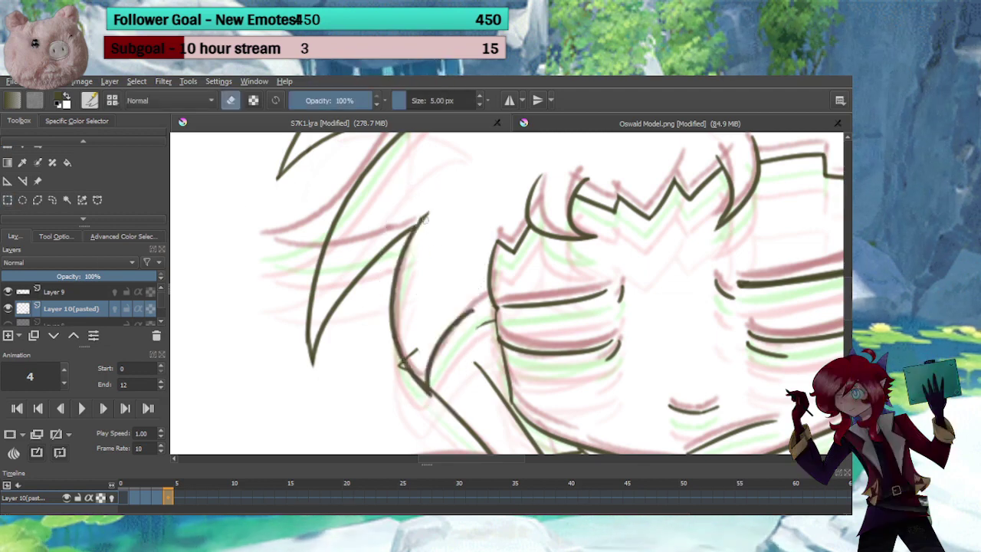
key("e")
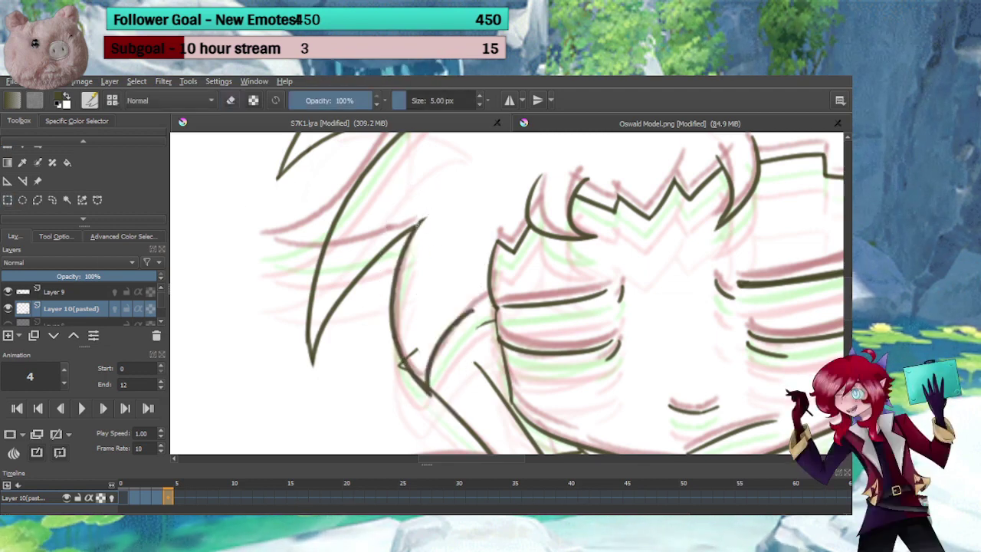
key("e")
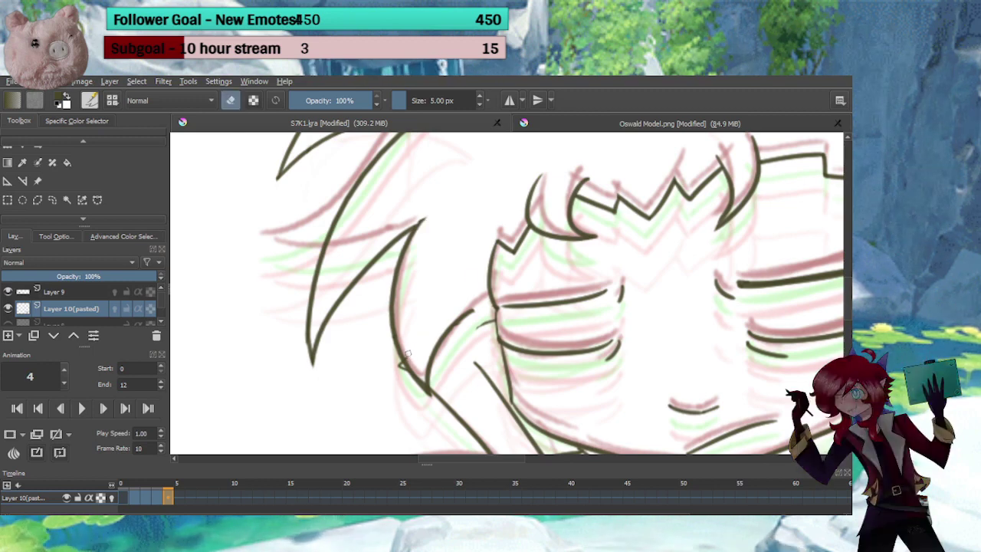
mouse_move(495, 308)
left_mouse_down()
mouse_move(459, 315)
mouse_move(474, 334)
mouse_move(464, 326)
mouse_move(412, 343)
left_mouse_up()
key("ctrl+z")
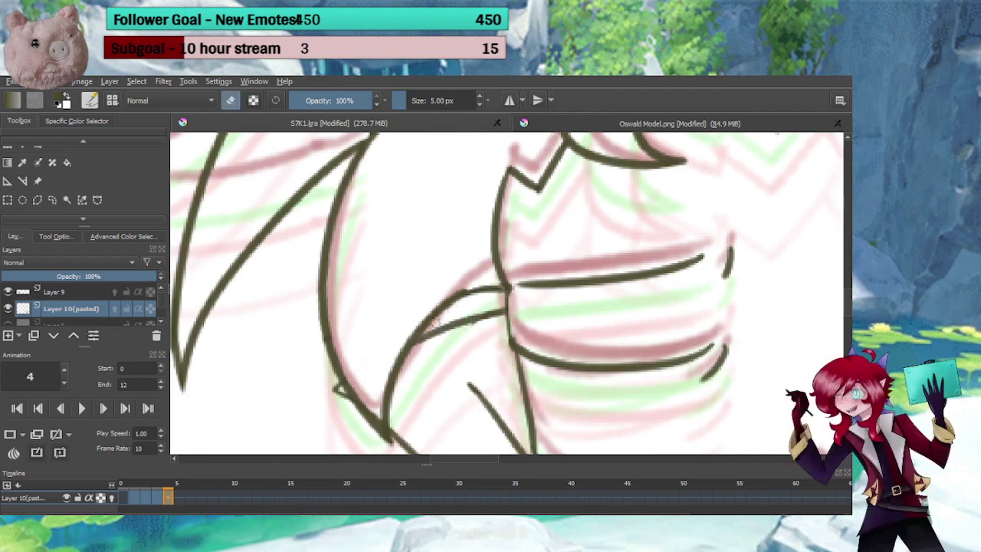
left_click_drag(439, 315, 440, 374)
left_click_drag(490, 344, 435, 296)
scroll(434, 295, "down", 3)
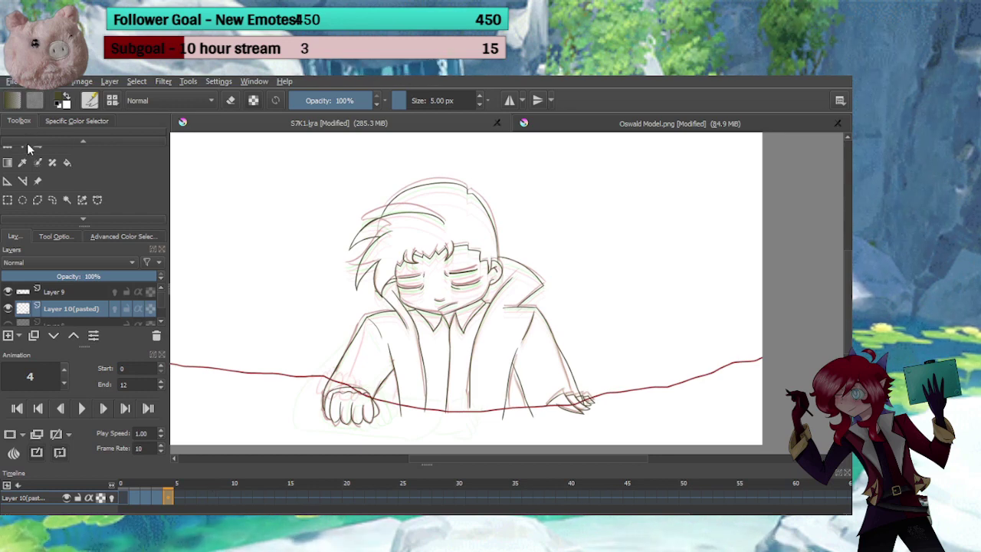
Play back the animation to check the motion, stop it and return to frame 4
left_click(576, 123)
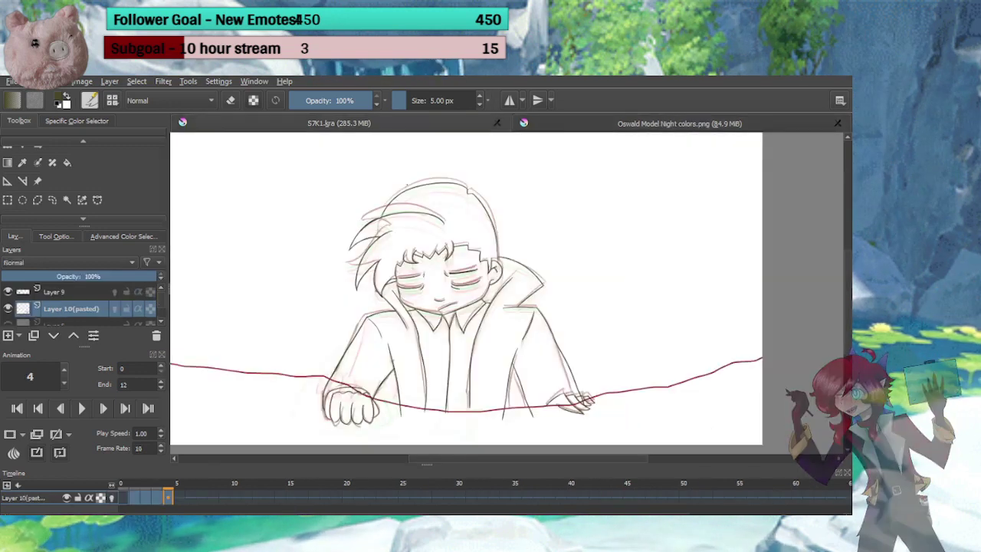
left_click_drag(426, 318, 442, 368)
left_click(82, 408)
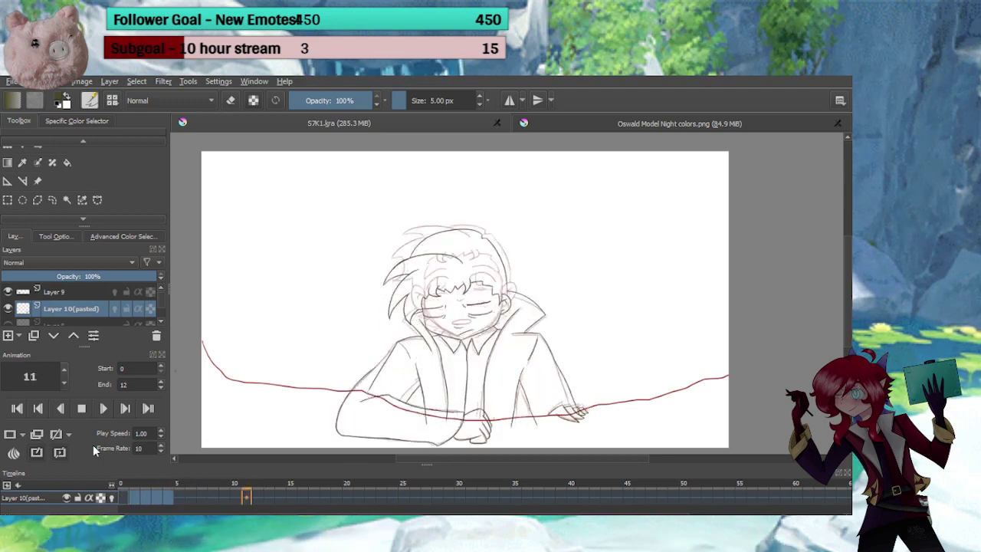
left_click(88, 409)
left_click(162, 490)
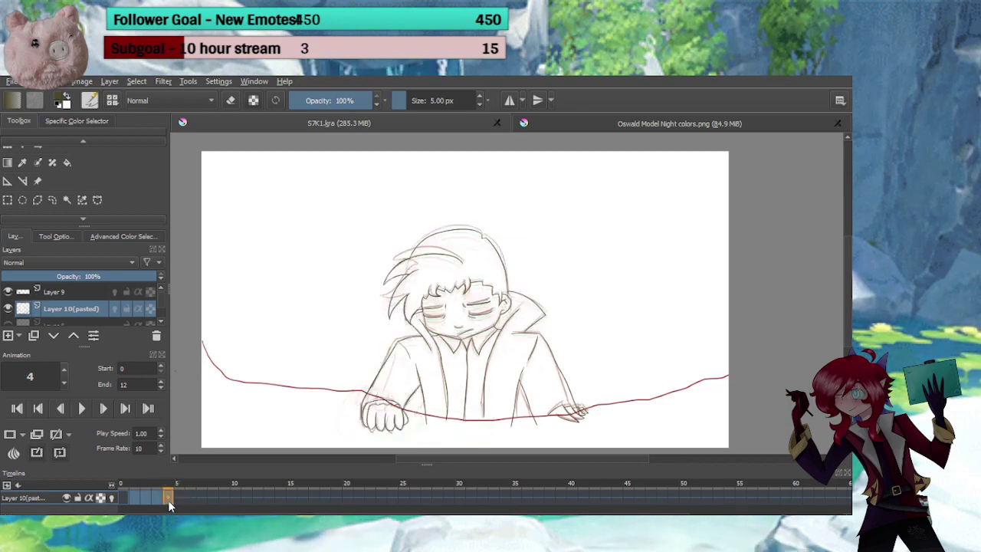
Stretch the whole frame 4 drawing slightly taller from its top edge and compare it with frame 3
key("ctrl+t")
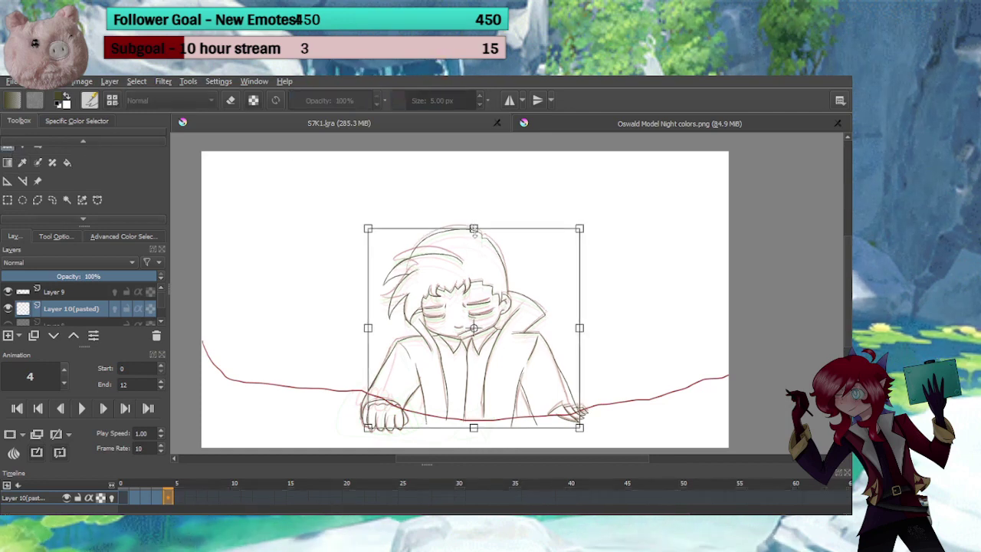
left_click_drag(472, 229, 473, 222)
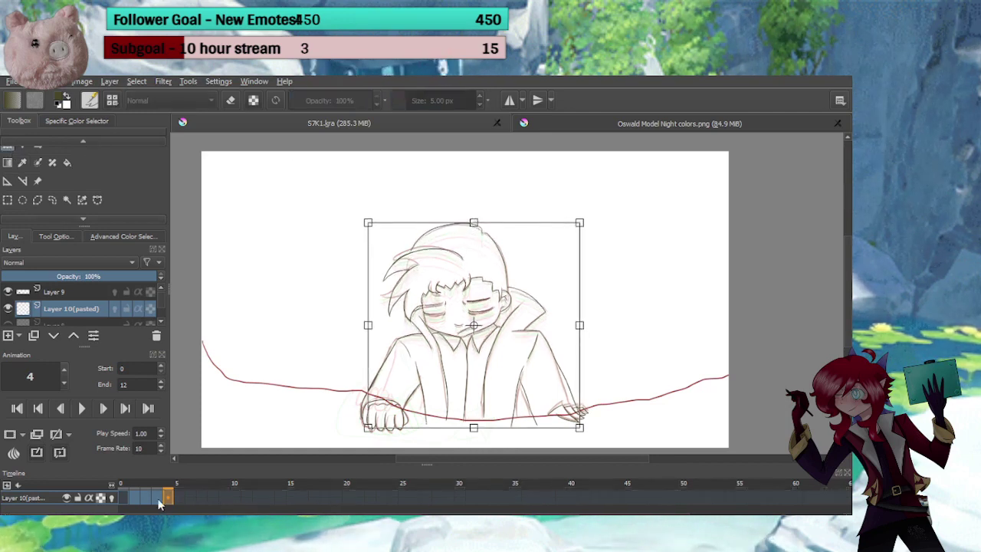
left_click(157, 498)
left_click(169, 497)
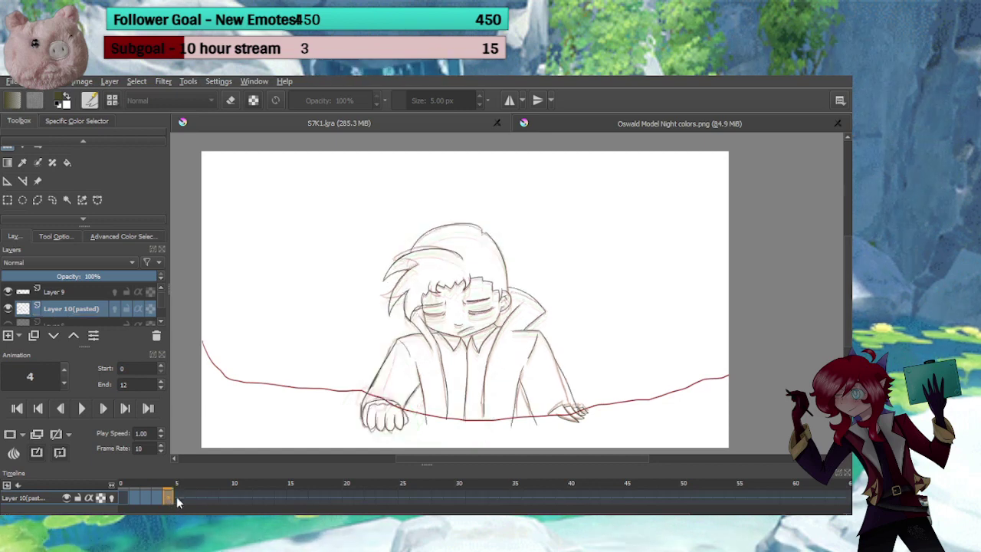
Examine the front hair tuft in frames 5 and 6, ending on frame 5
left_click(178, 500)
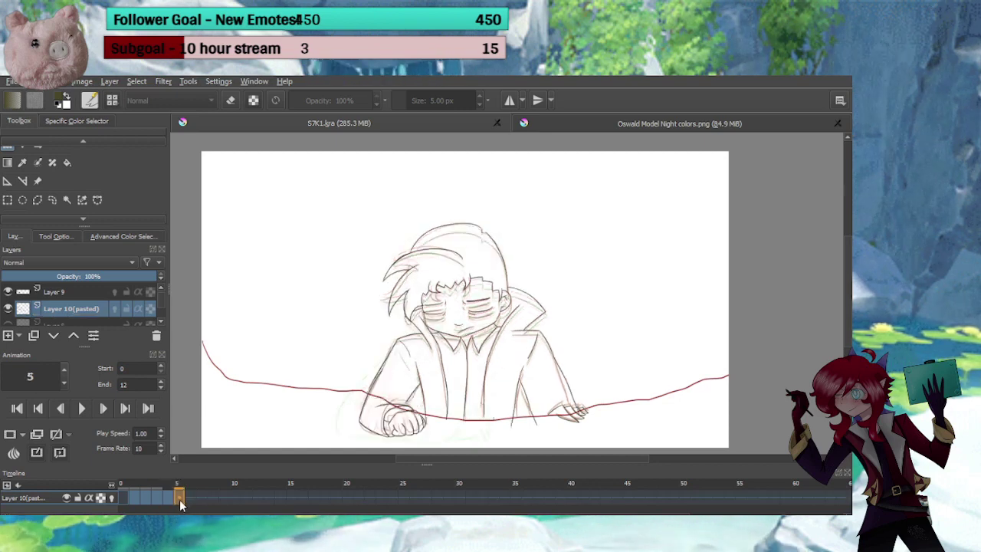
key("ctrl+t")
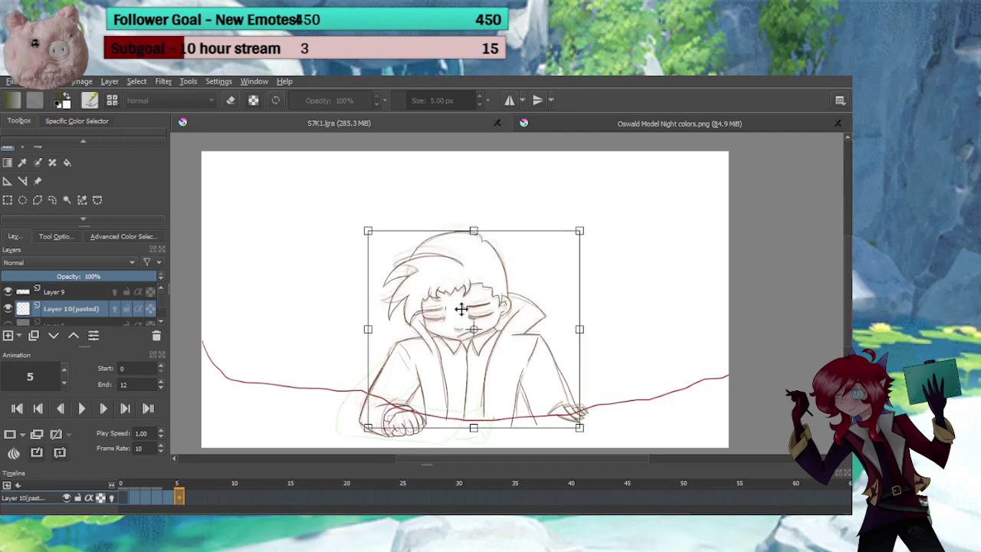
key("Return")
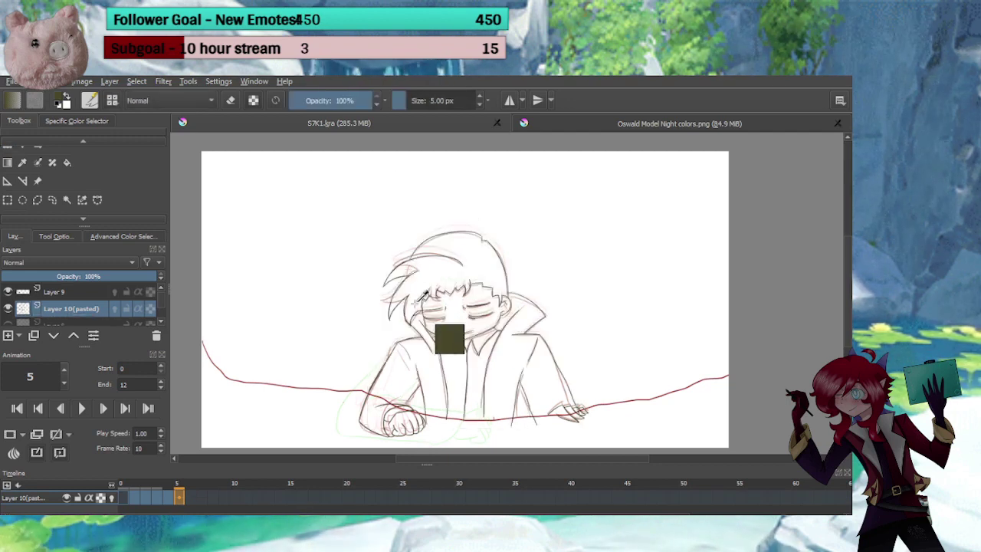
left_click_drag(401, 294, 511, 235)
left_click(190, 496)
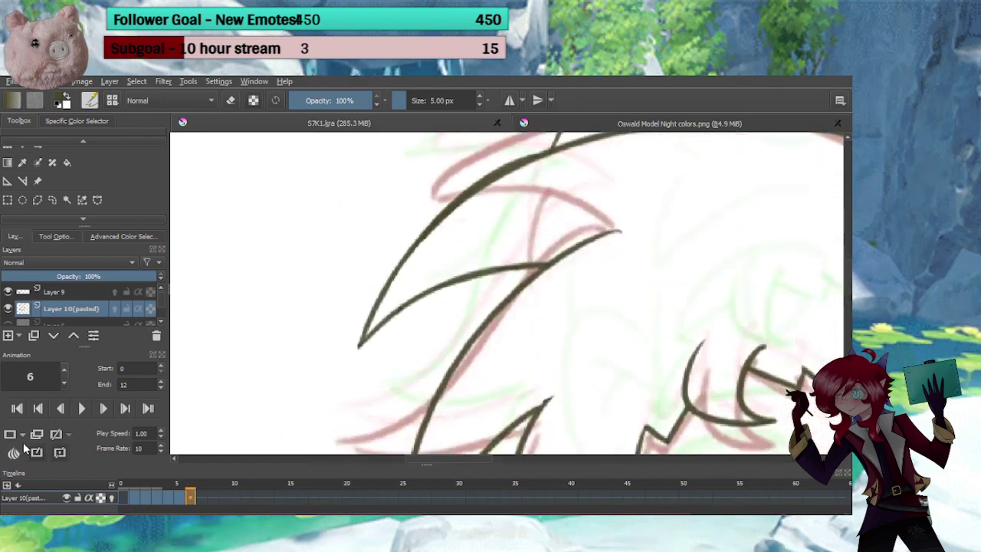
key("comma")
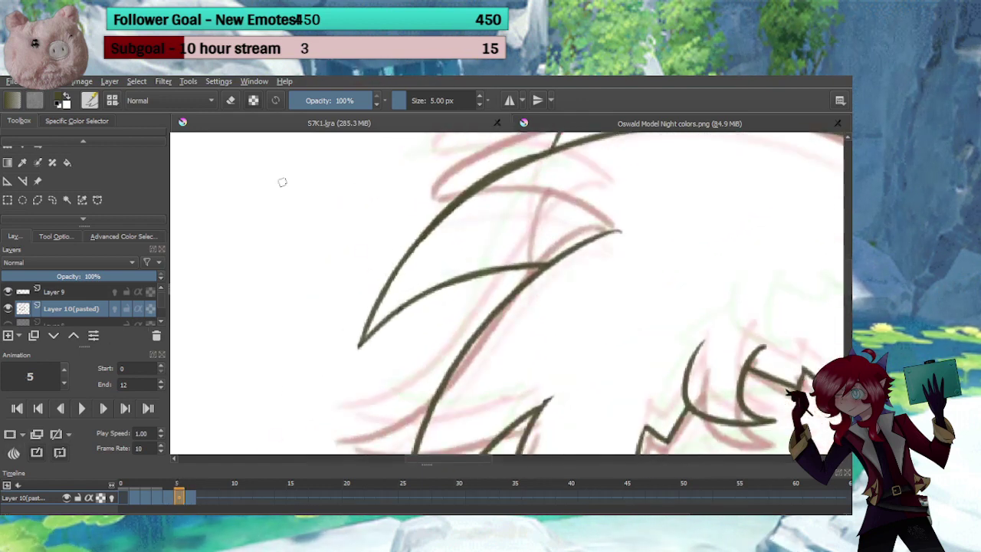
left_click_drag(452, 213, 326, 264)
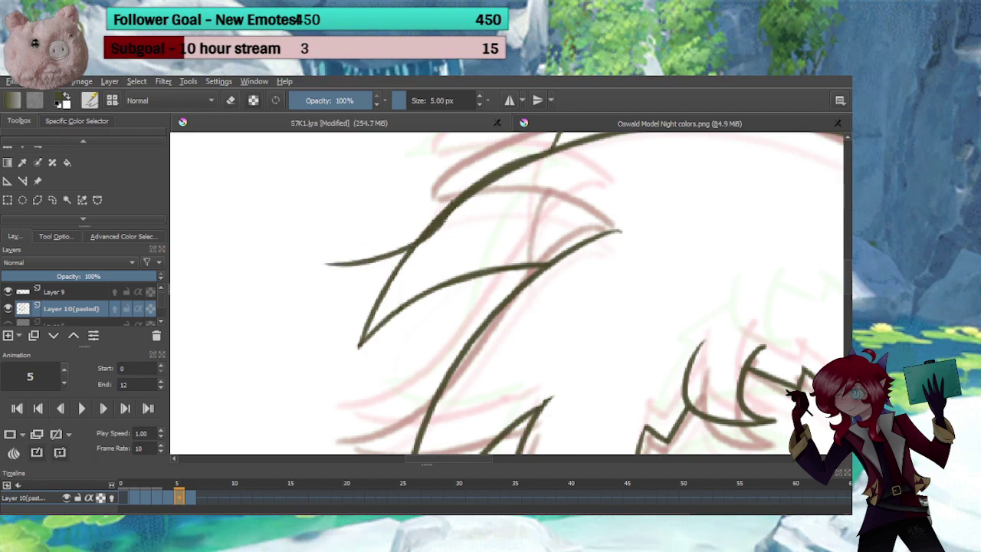
key("ctrl+z")
left_click_drag(448, 216, 302, 247)
key("ctrl+z")
Lasso the tip of frame 5's top hair strand, try flipping it vertically, and delete the tip instead
left_click(5, 202)
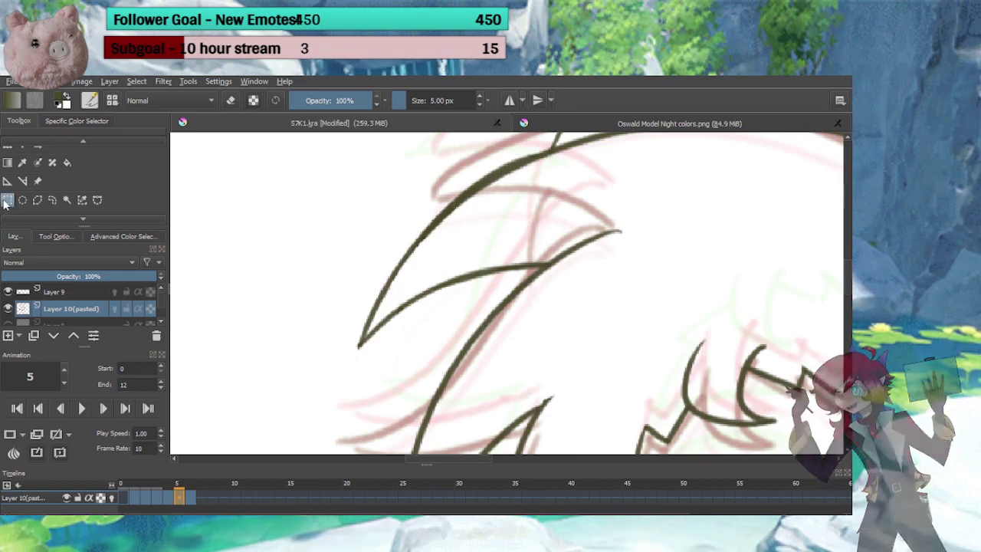
left_click(52, 199)
mouse_move(462, 174)
left_mouse_down()
mouse_move(455, 315)
mouse_move(319, 311)
mouse_move(322, 208)
left_mouse_up()
key("ctrl+t")
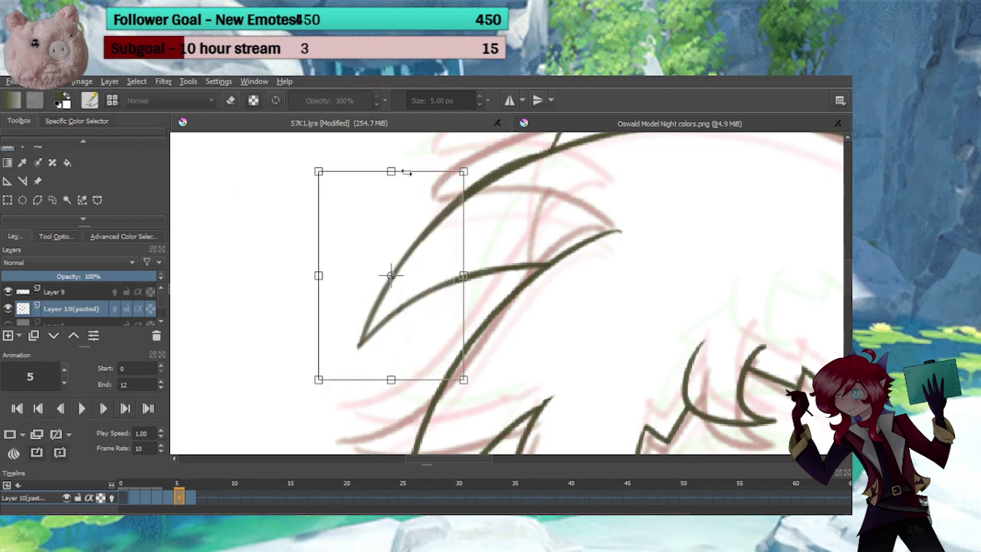
left_click_drag(391, 171, 389, 526)
left_click_drag(408, 443, 416, 212)
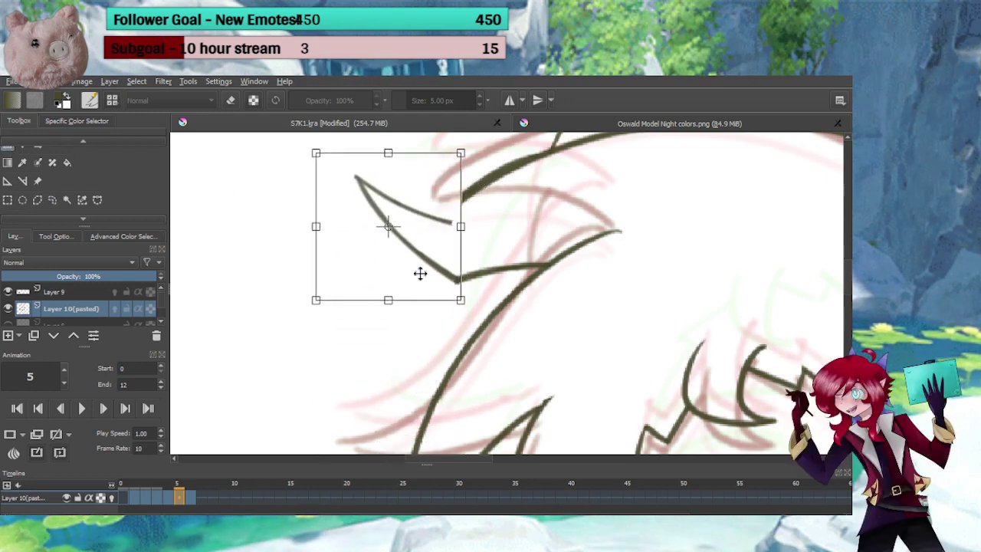
left_click(11, 200)
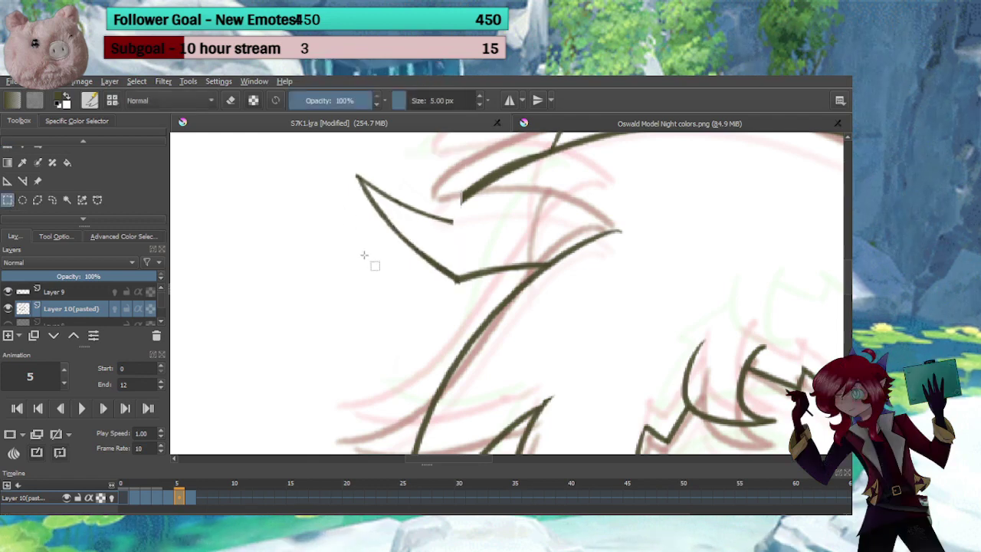
key("ctrl+z")
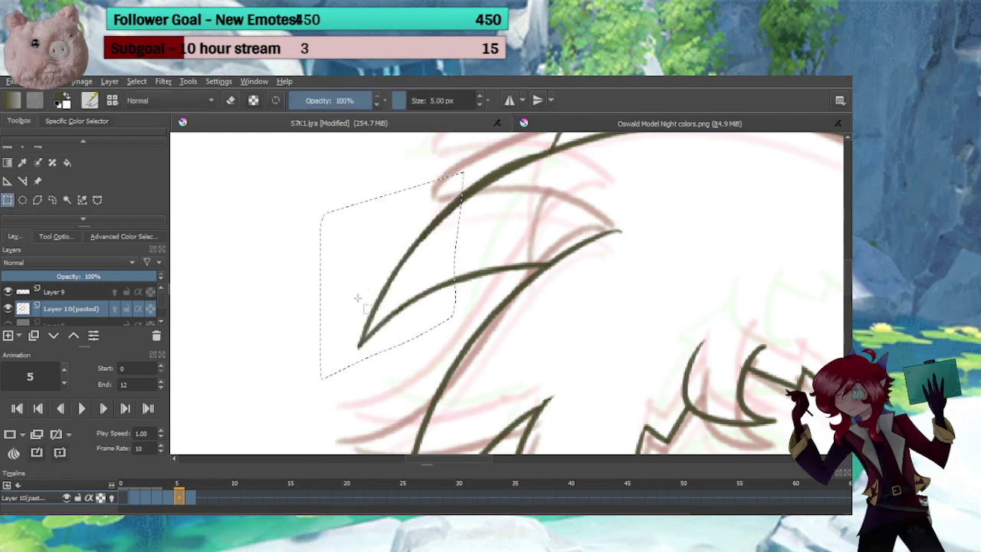
key("Delete")
key("ctrl+shift+a")
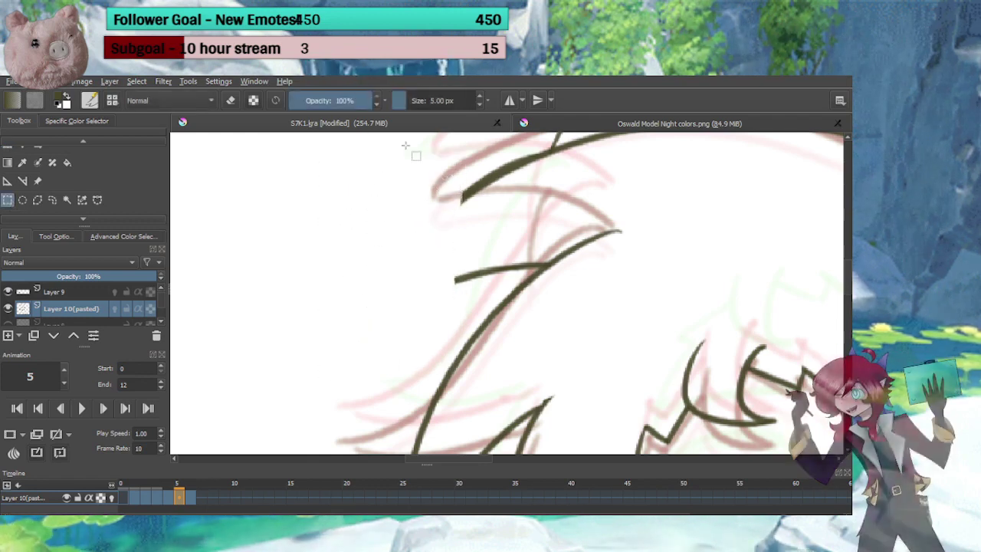
Show the layer's onion skins and redraw the top strand's tip as a flick pointing outward, trimming its overshooting line ends
key("b")
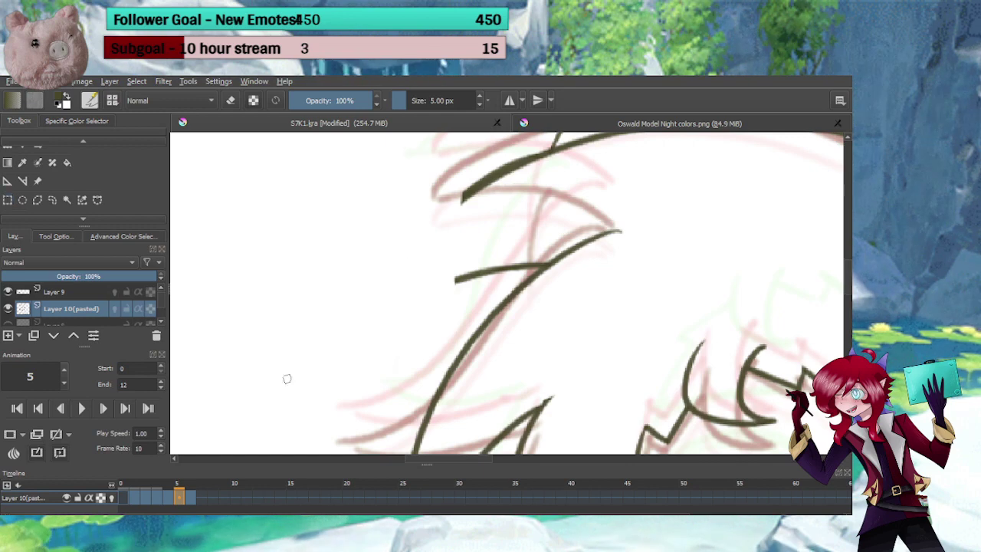
left_click(112, 497)
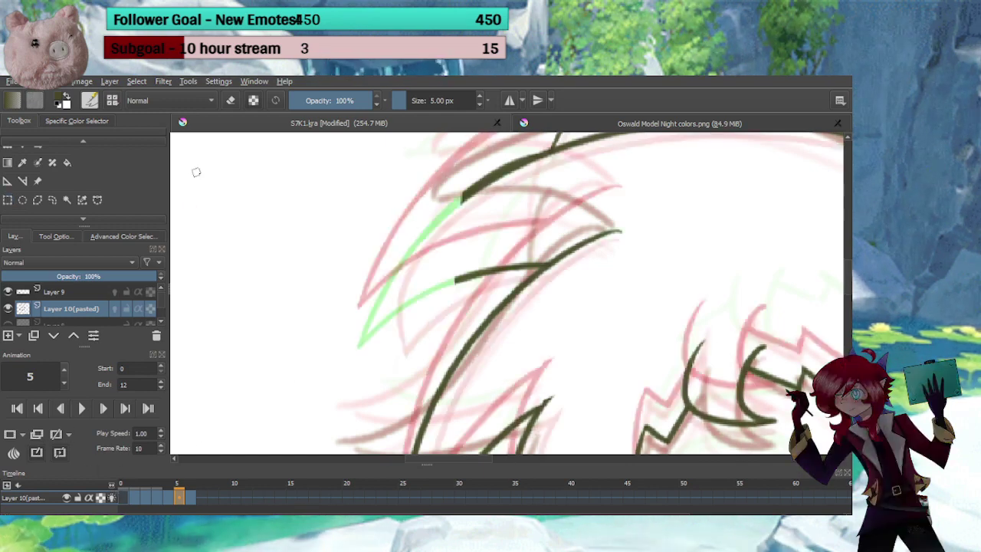
left_click_drag(471, 197, 327, 235)
key("ctrl+z")
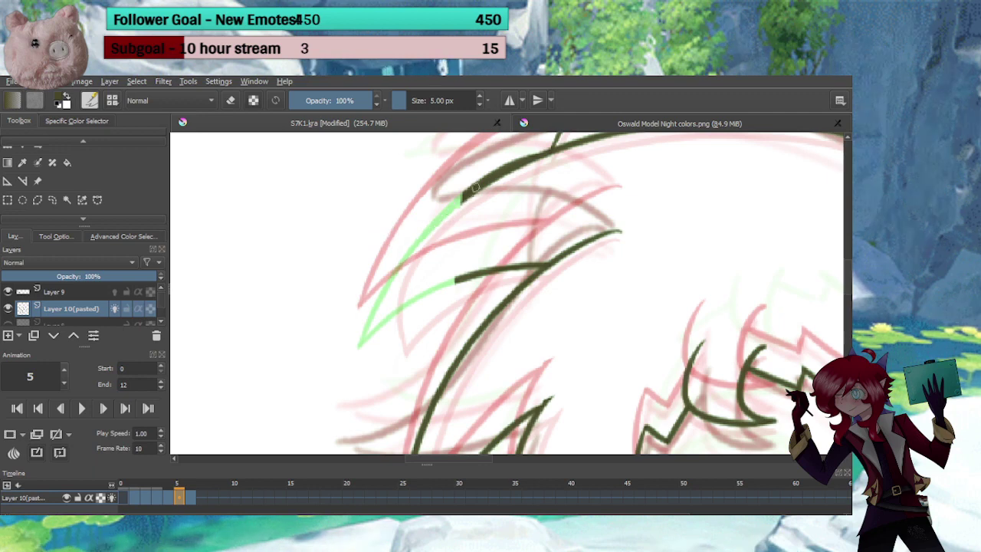
left_click_drag(471, 197, 333, 241)
key("ctrl+z")
mouse_move(467, 185)
left_mouse_down()
mouse_move(320, 234)
mouse_move(525, 265)
left_mouse_up()
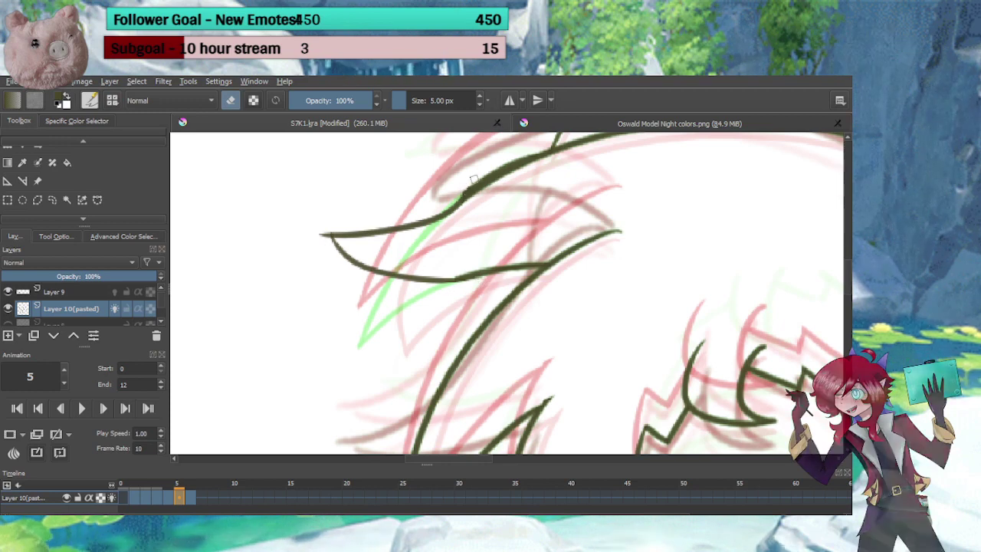
left_click_drag(326, 233, 325, 241)
key("e")
Draw a new outward-flicking tip on the middle hair strand and clean up its pointed end
left_click_drag(374, 322, 366, 162)
left_click_drag(428, 240, 322, 333)
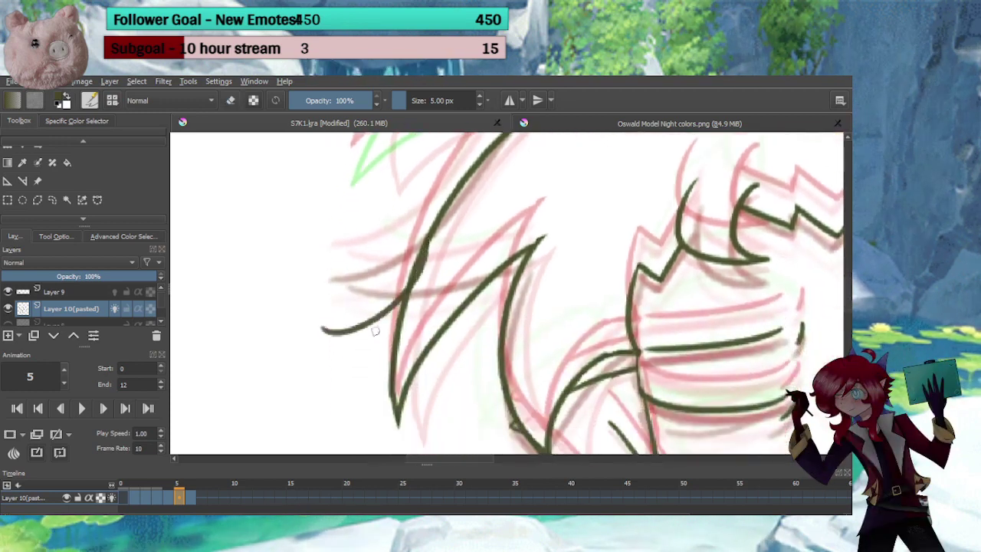
key("ctrl+z")
mouse_move(408, 288)
left_mouse_down()
mouse_move(320, 364)
mouse_move(448, 321)
left_mouse_up()
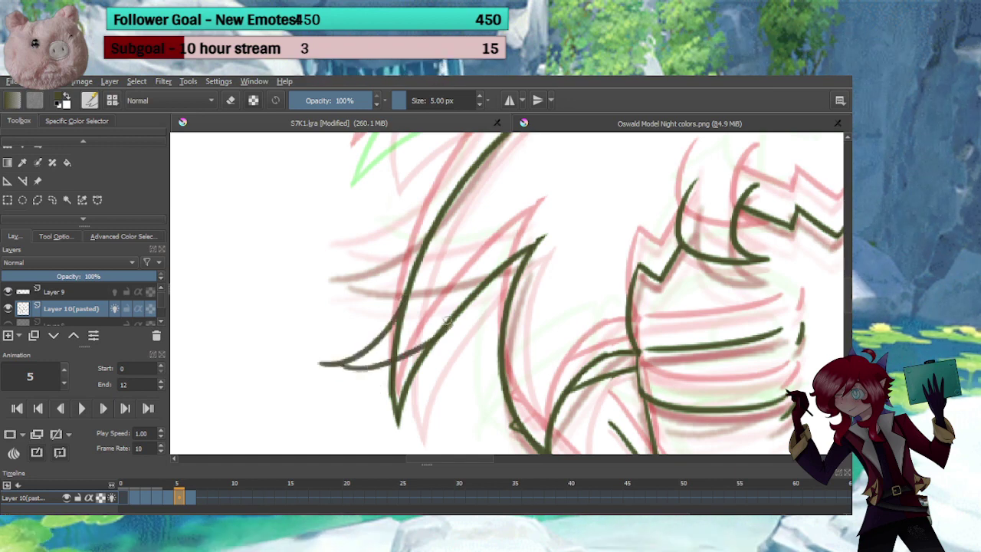
key("ctrl+z")
left_click_drag(321, 364, 449, 314)
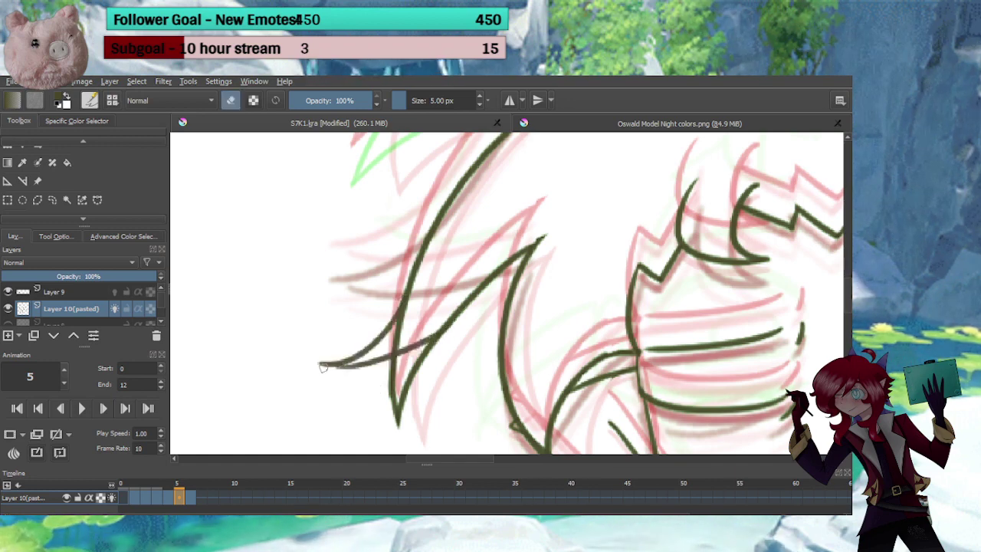
key("e")
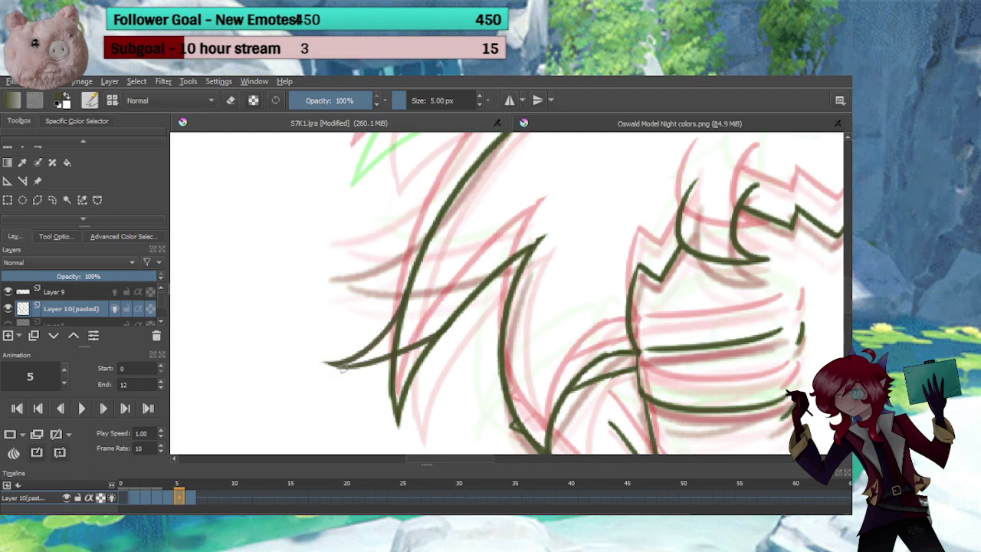
Erase the middle strand's old downward tip and the leftover lines crossing the new one
scroll(394, 154, "down", 2)
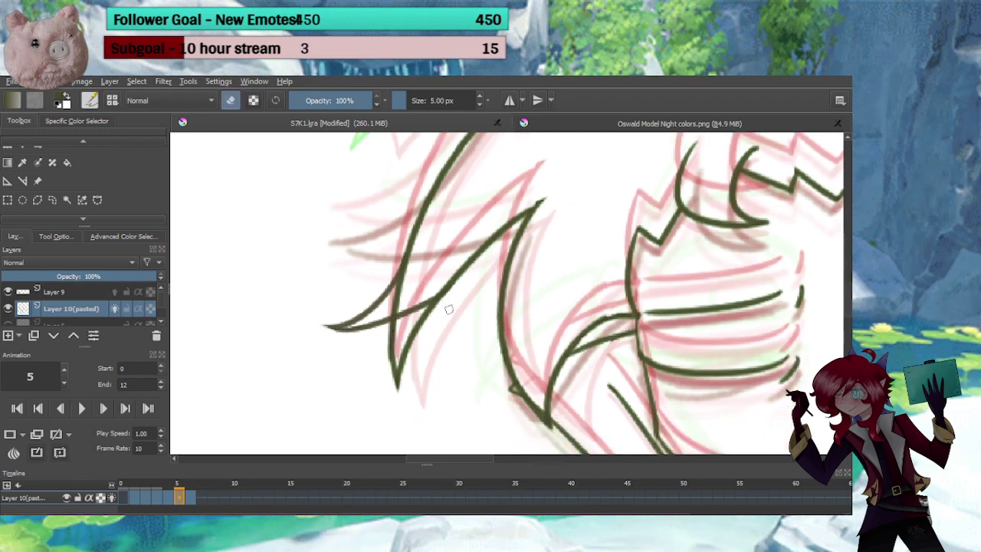
left_click_drag(429, 313, 444, 299)
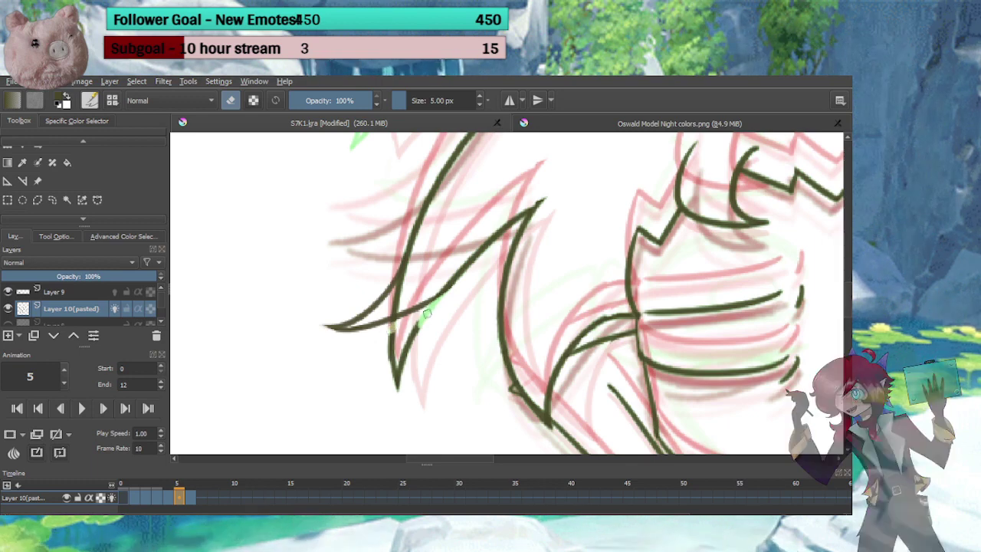
left_click_drag(436, 308, 429, 318)
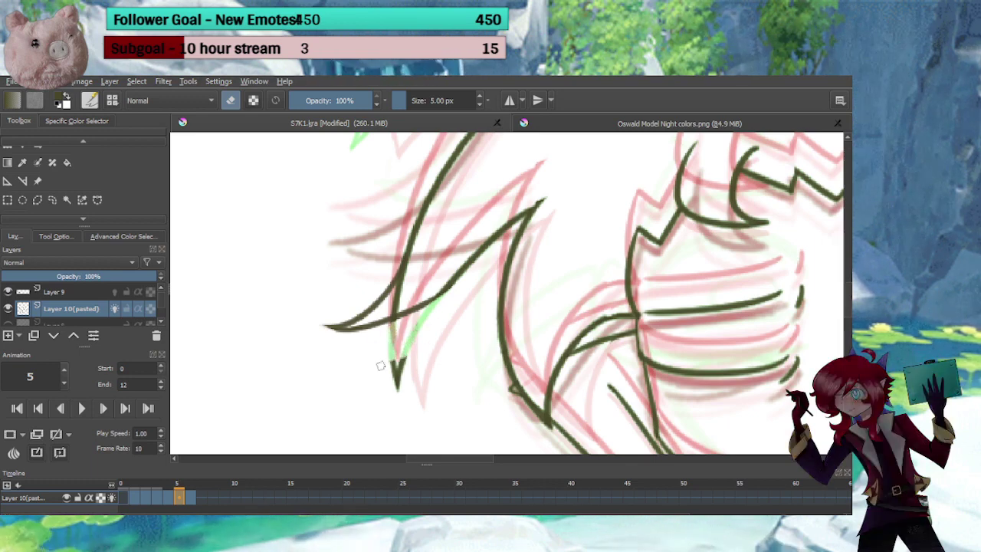
left_click_drag(380, 365, 376, 382)
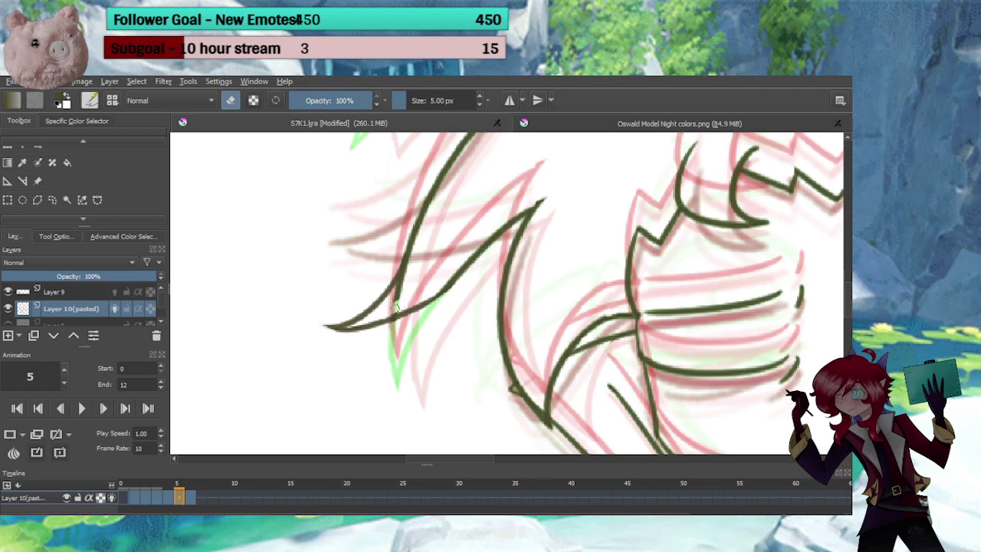
key("e")
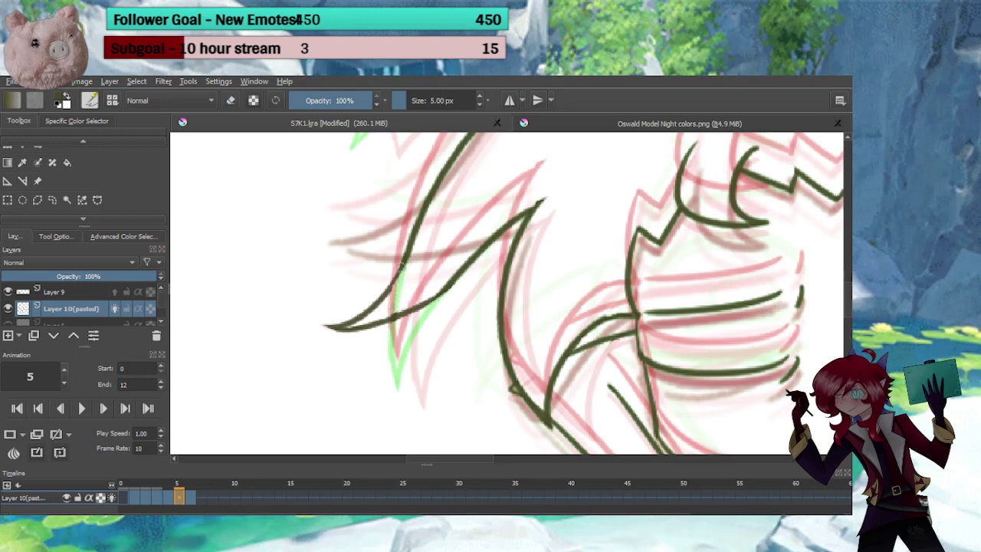
Draw an outward-flicking tip on the lowest hair strand beside the collar
mouse_move(462, 334)
left_mouse_down()
mouse_move(374, 255)
mouse_move(424, 317)
mouse_move(403, 337)
left_mouse_up()
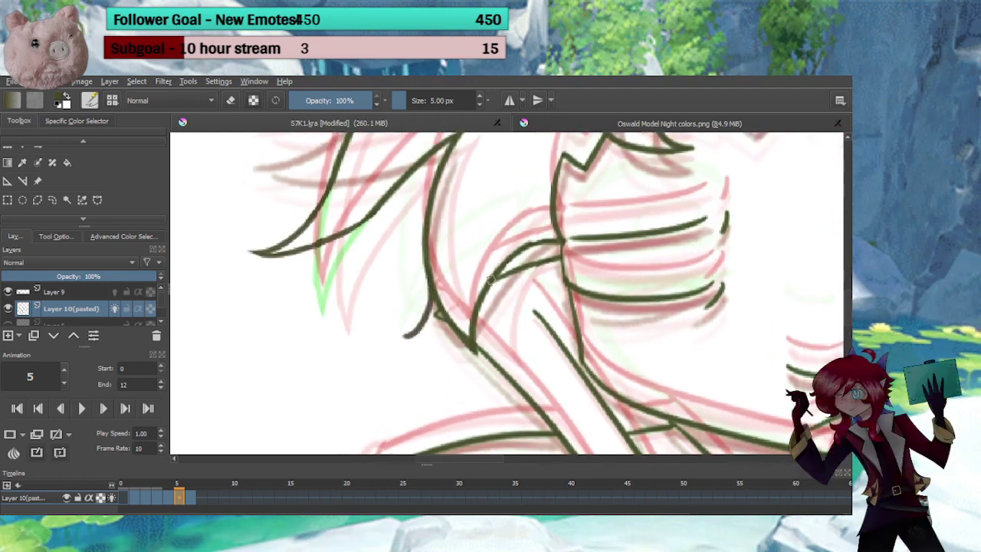
left_click_drag(492, 281, 403, 336)
key("ctrl+z")
mouse_move(492, 281)
left_mouse_down()
mouse_move(380, 334)
mouse_move(420, 343)
mouse_move(471, 304)
left_mouse_up()
key("ctrl+z")
key("e")
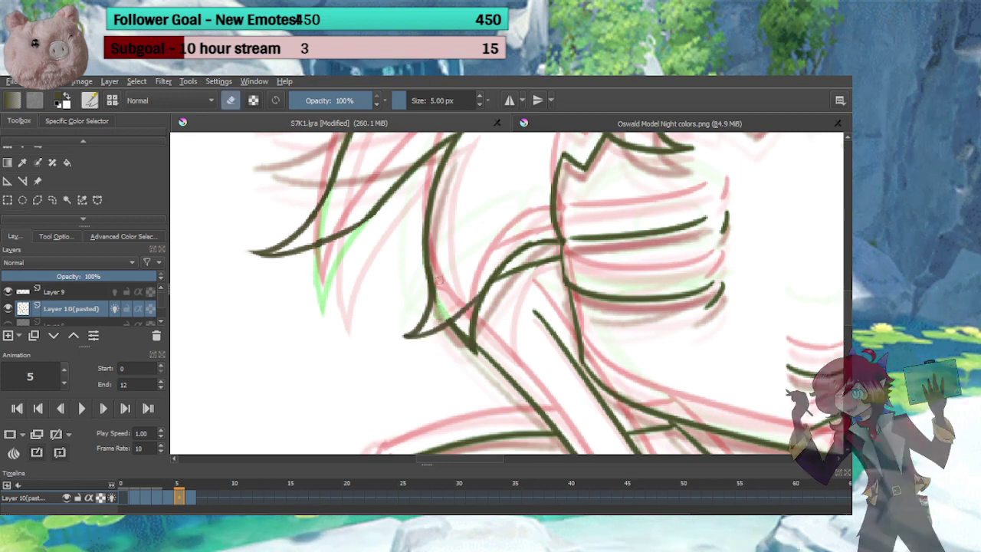
Erase the lowest strand's old tip and extend the collar line up to the new strand
left_click_drag(441, 306, 435, 282)
mouse_move(474, 348)
left_mouse_down()
mouse_move(466, 356)
mouse_move(460, 330)
mouse_move(474, 322)
left_mouse_up()
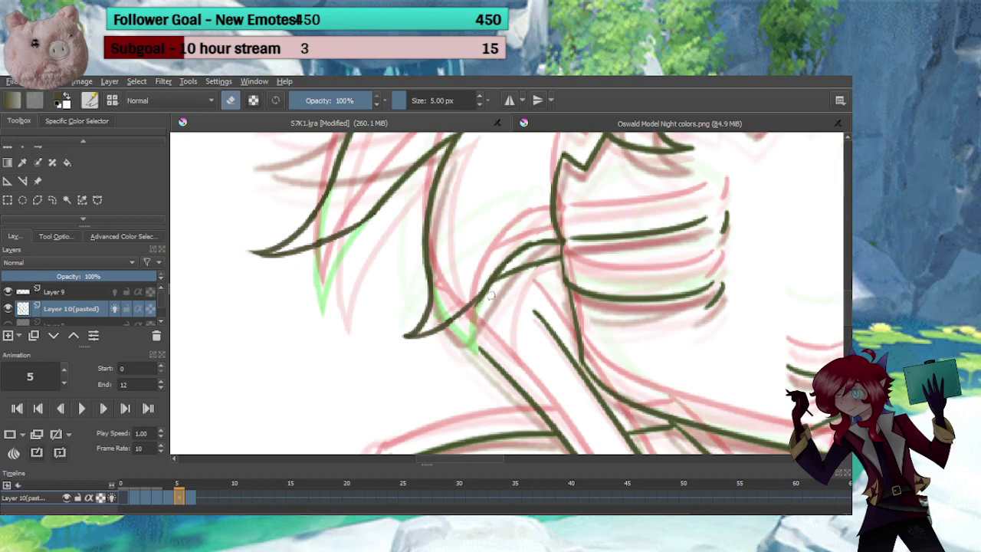
key("e")
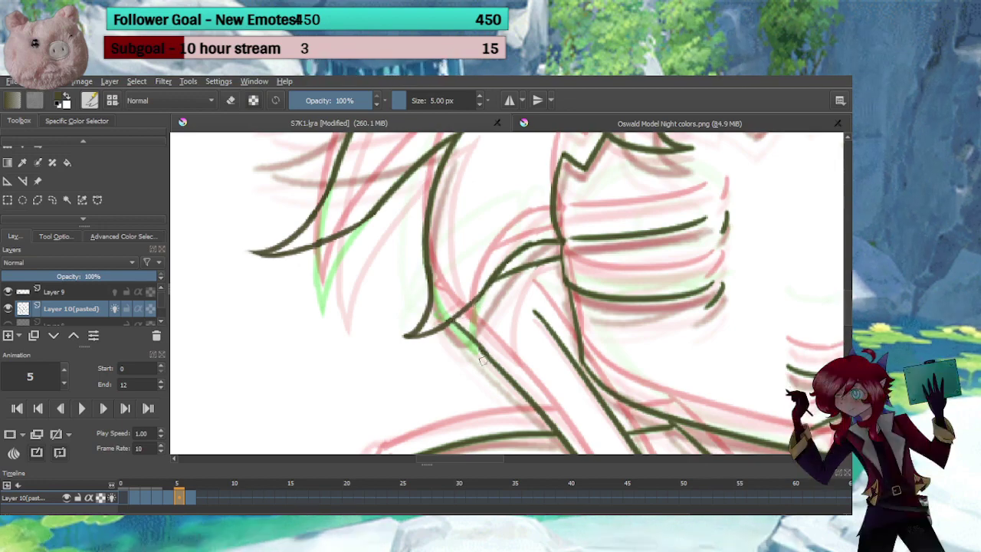
Play back the animation to check the new hair motion, and return to frame 5
scroll(453, 321, "down", 5)
scroll(463, 326, "down", 4)
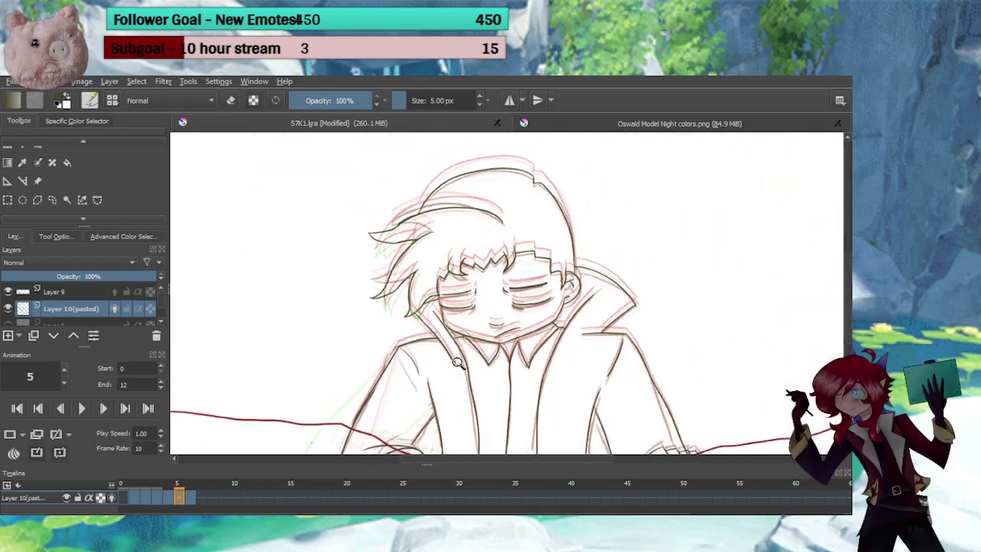
key("space")
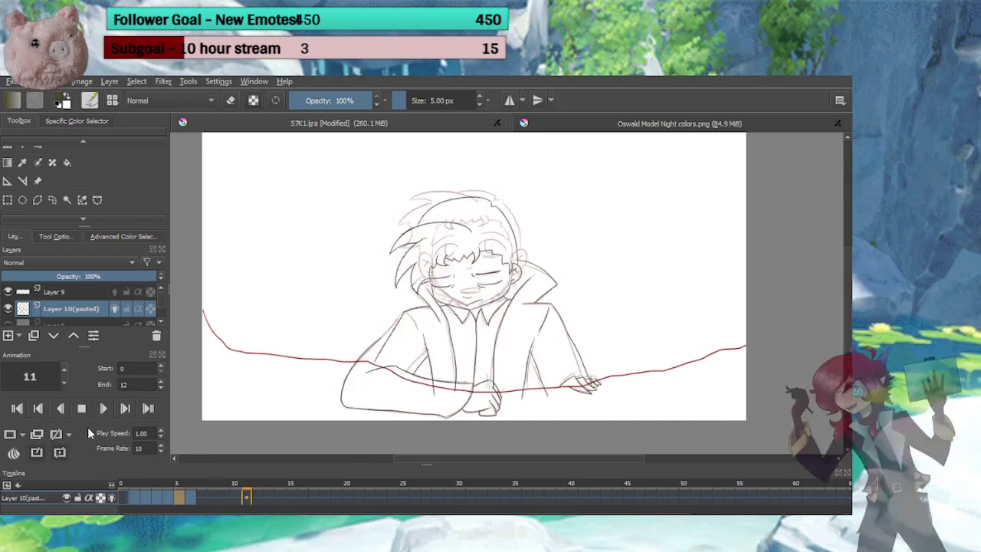
left_click(181, 496)
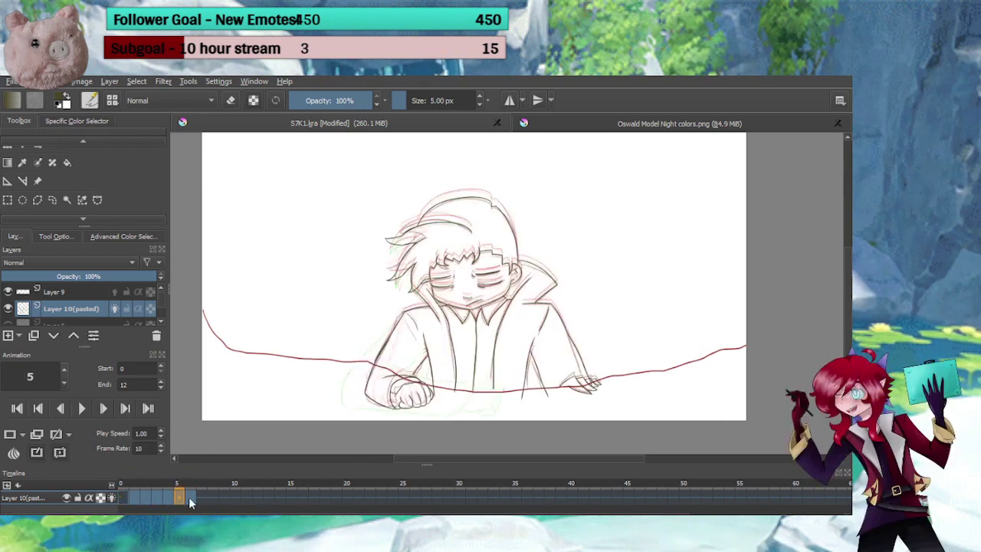
Move frame 6's drawing to frame 7, place a copy of frame 5's drawing in frame 6, and go to frame 6
left_click_drag(210, 489, 180, 498)
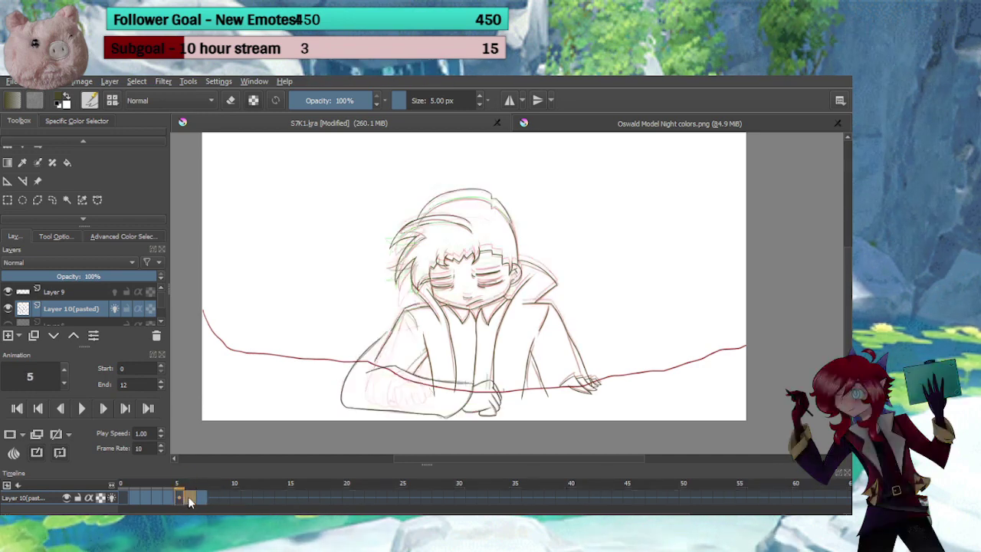
left_click(189, 499)
left_click(174, 490)
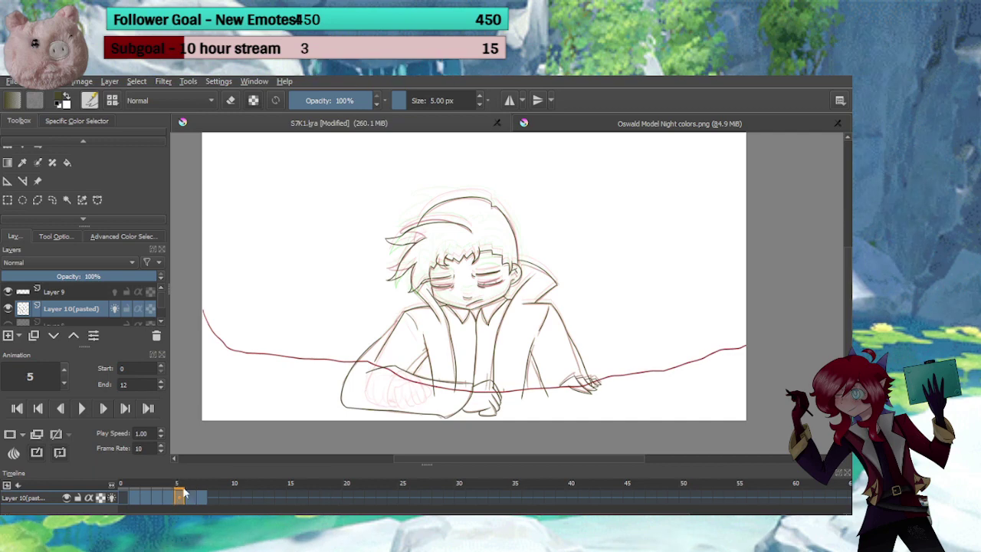
scroll(438, 276, "up", 6)
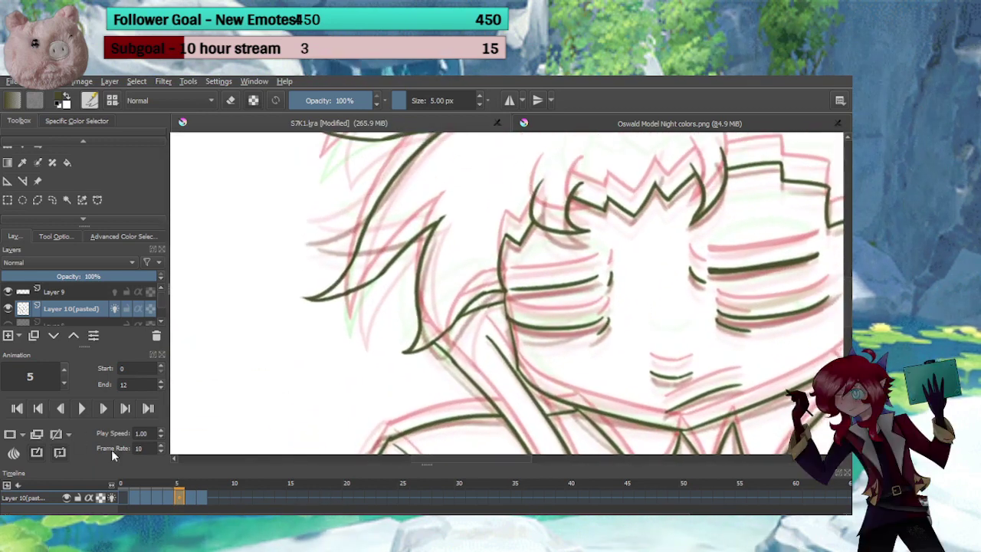
left_click(190, 497)
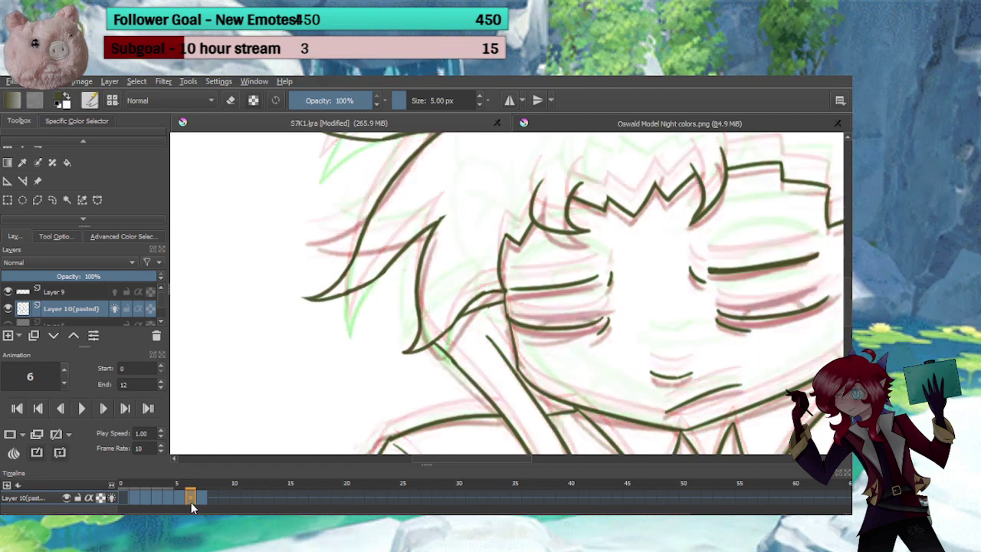
Shift Layer 7's keyframes after frame 5 along the timeline and go to frame 14
left_click(160, 321)
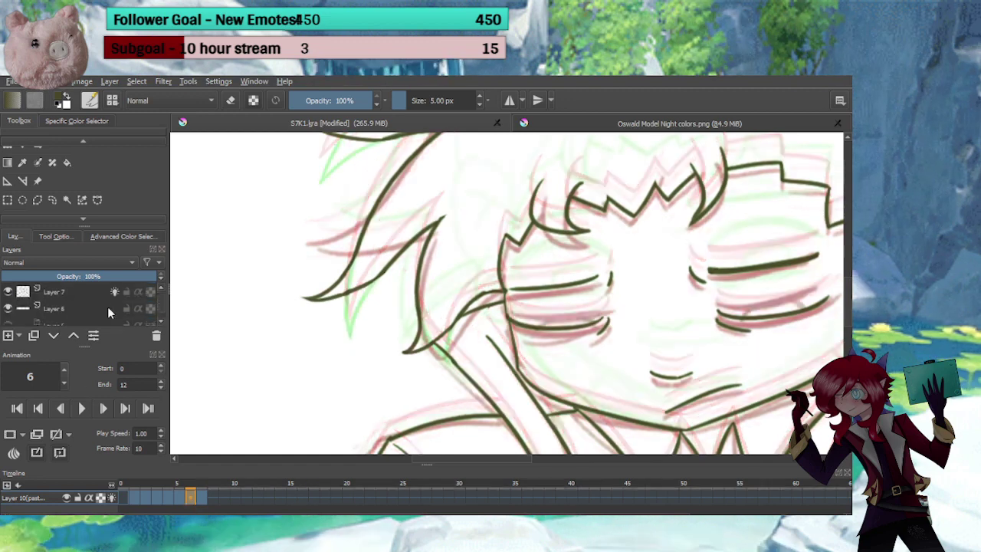
left_click(104, 293)
left_click_drag(228, 499, 261, 496)
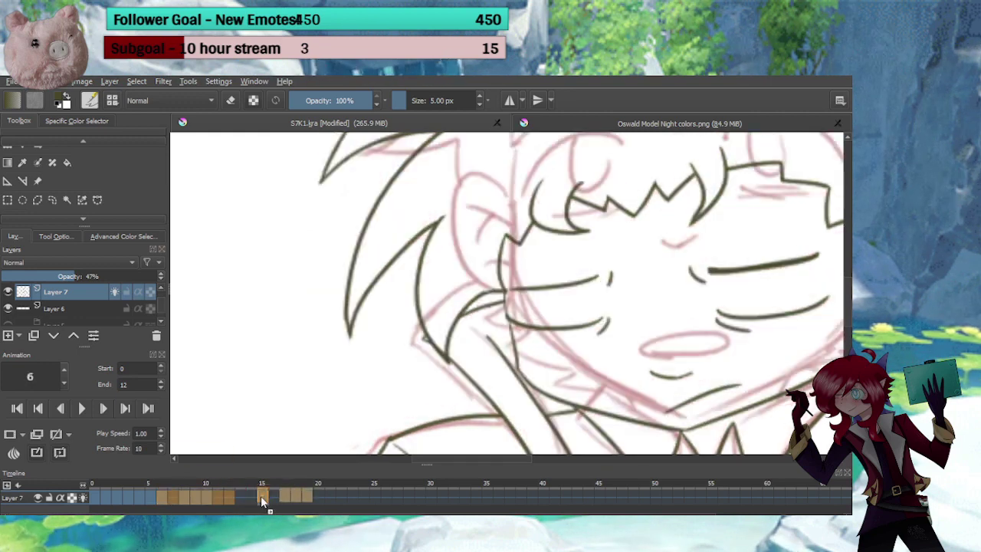
left_click(182, 498)
left_click_drag(181, 500, 177, 499)
left_click(254, 497)
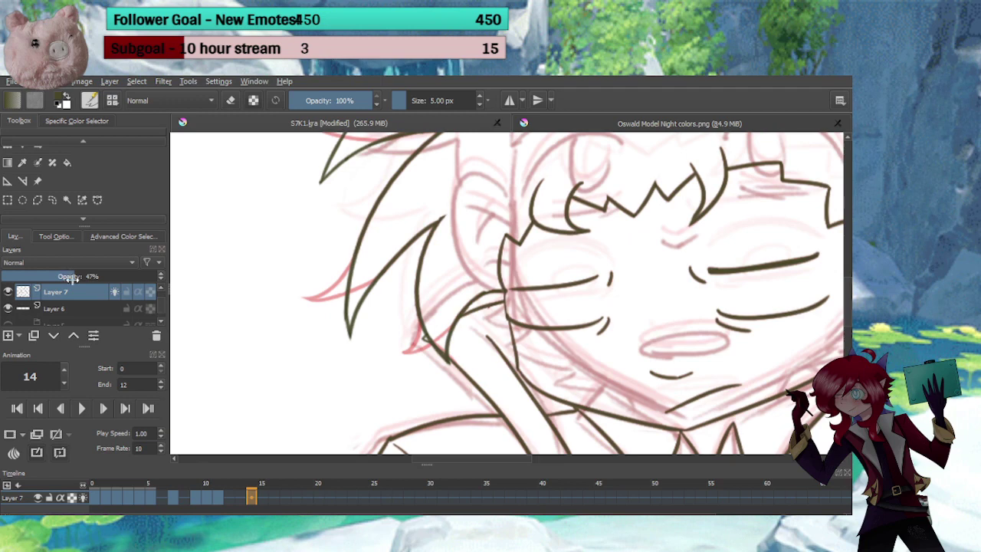
Activate Layer 10(pasted), compare its drawings in frames 5, 6 and 7, and return to frame 5
left_click(161, 288)
left_click(161, 287)
left_click(59, 295)
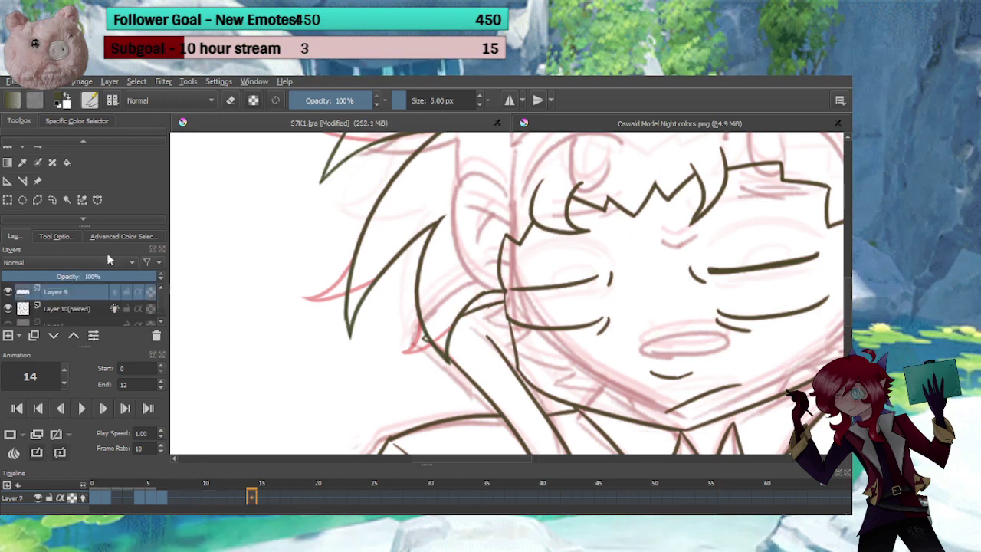
left_click(160, 498)
left_click(67, 308)
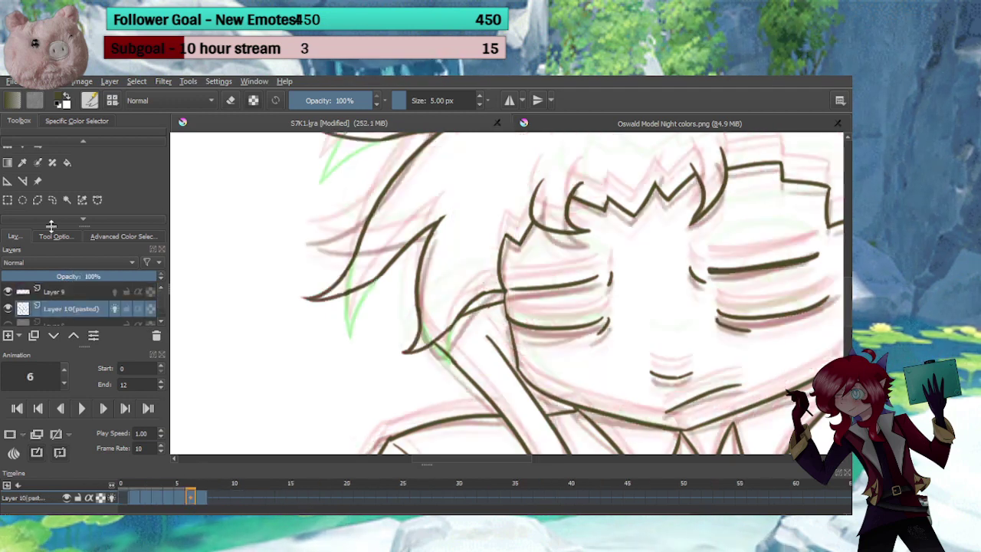
left_click(201, 498)
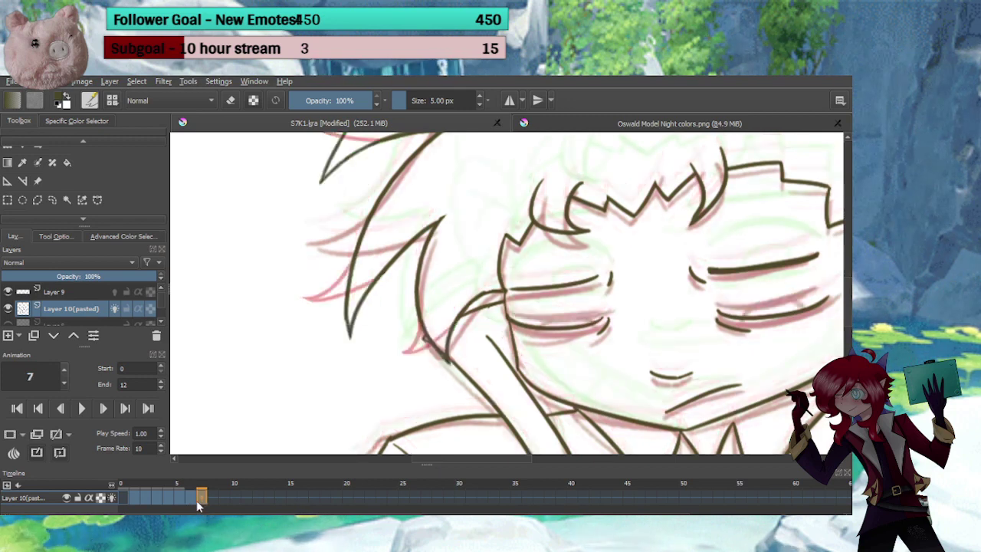
left_click(179, 499)
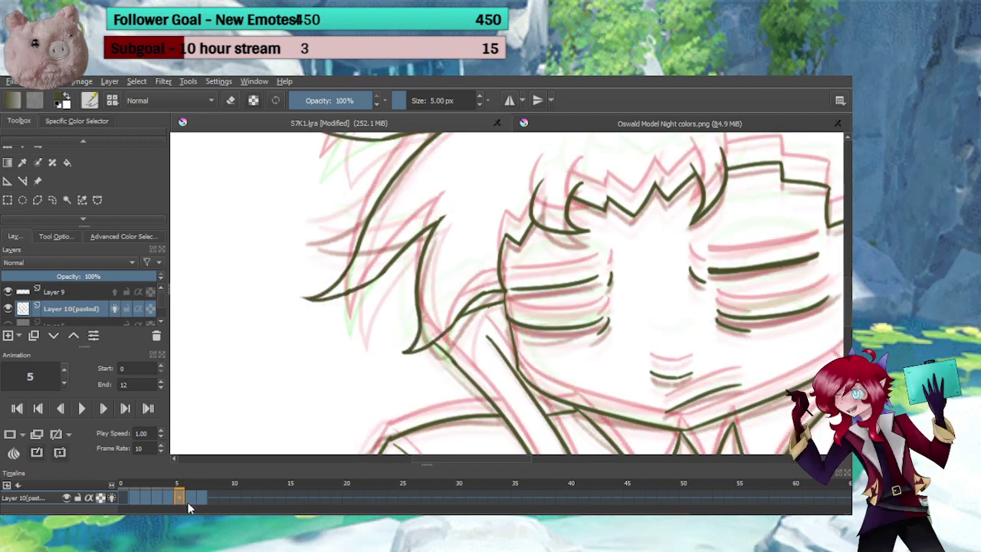
left_click(188, 499)
left_click(179, 498)
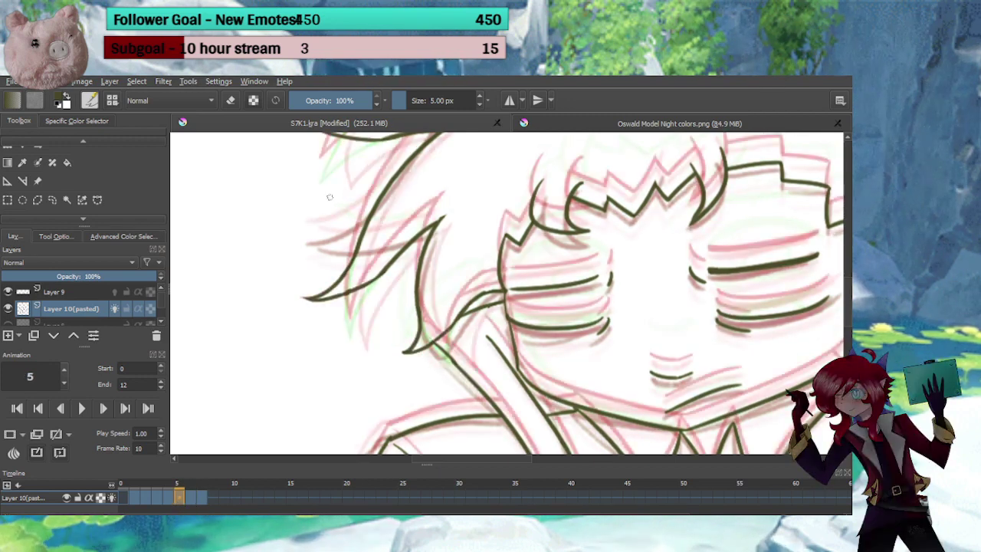
Outline the swept side hair on frame 5 with a freeform selection and rotate it slightly clockwise so the strands lift
left_click_drag(450, 256, 446, 338)
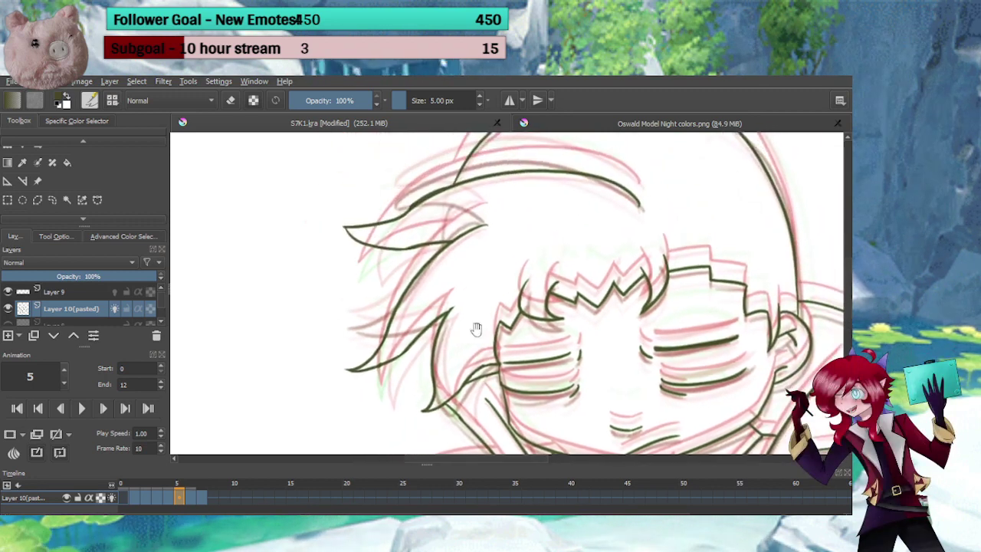
left_click(52, 199)
mouse_move(560, 207)
left_mouse_down()
mouse_move(619, 224)
mouse_move(606, 174)
left_mouse_up()
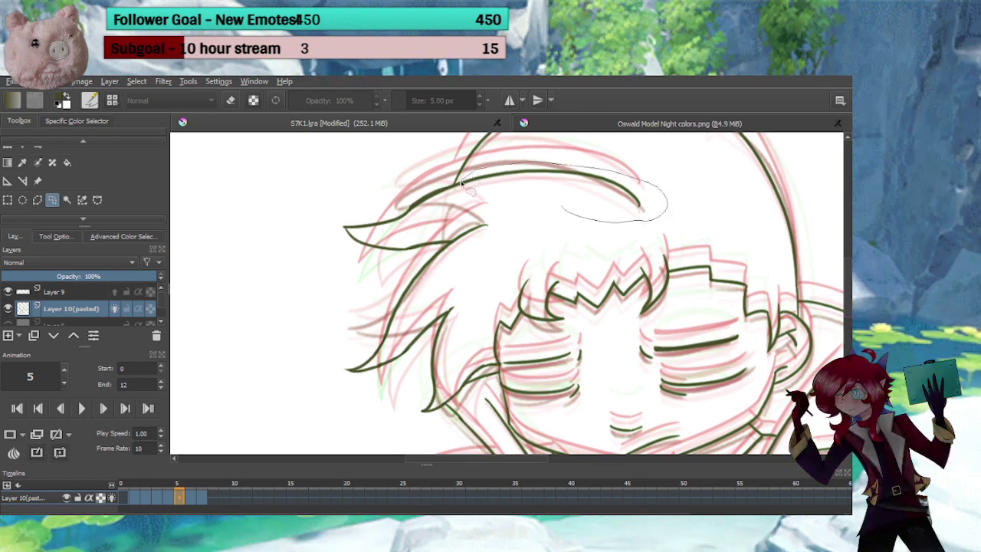
mouse_move(463, 187)
left_mouse_down()
mouse_move(355, 201)
mouse_move(308, 246)
mouse_move(328, 353)
left_mouse_up()
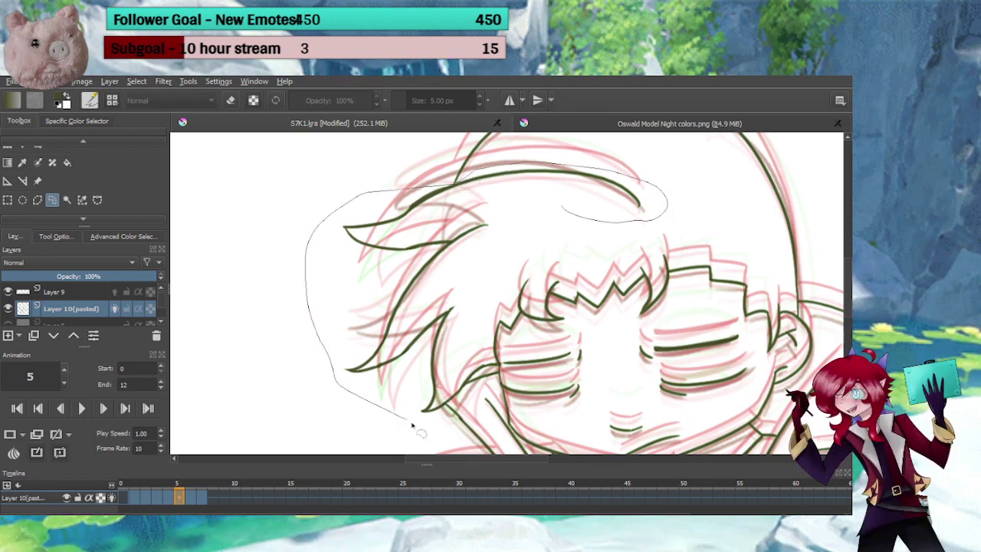
left_click_drag(411, 424, 494, 373)
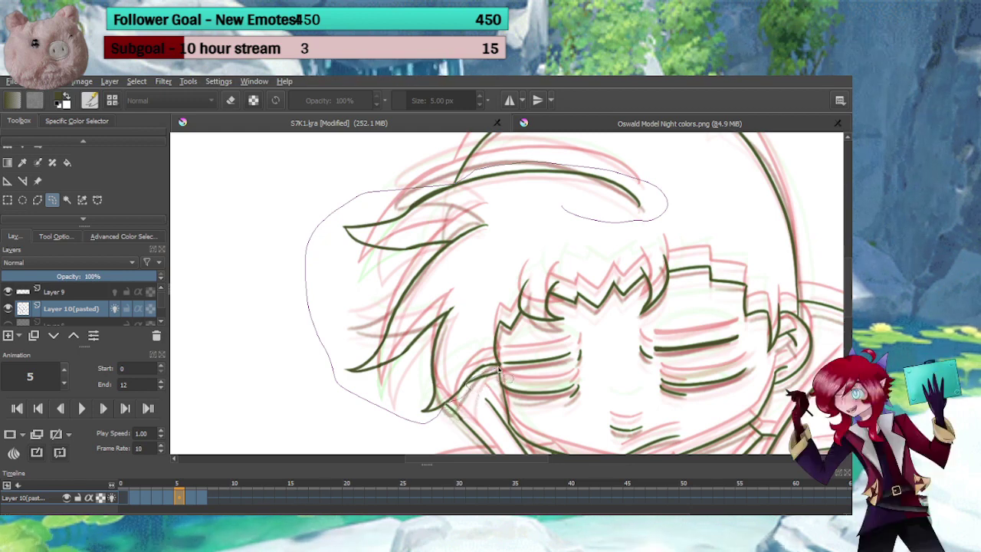
left_click_drag(478, 316, 506, 263)
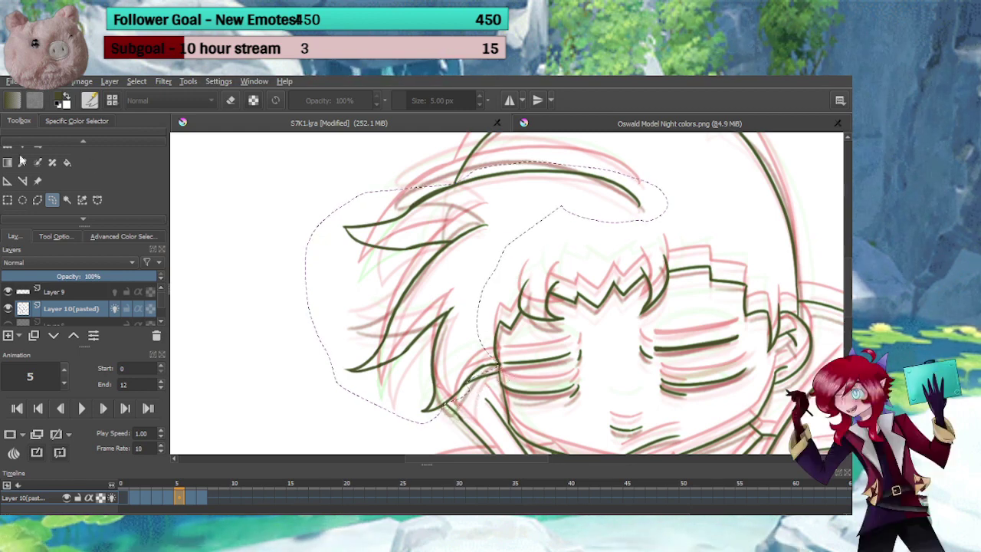
key("ctrl+t")
left_click_drag(678, 257, 682, 280)
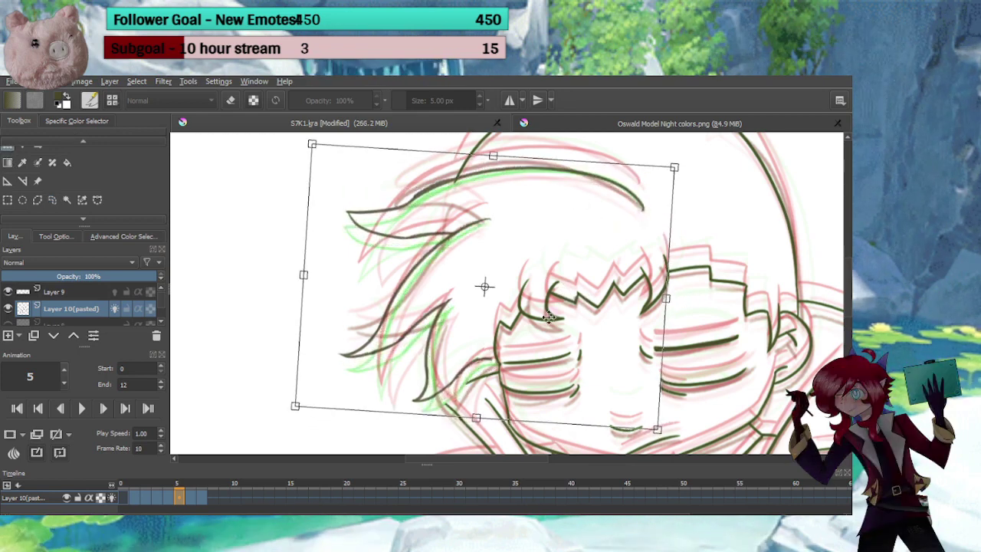
left_click(6, 201)
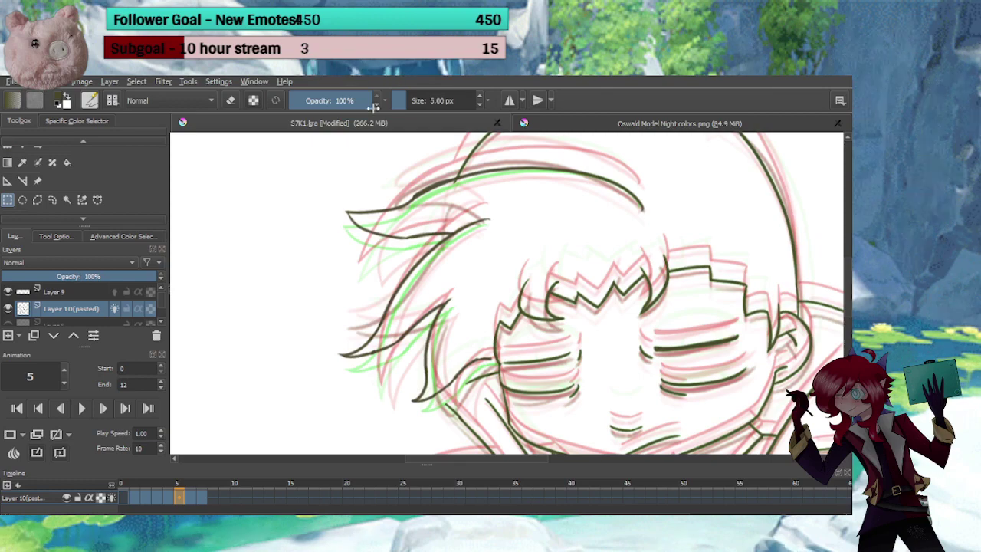
Erase the head outline's overlap past the rotated hair line and close the gap between the lowest strand and the face
mouse_move(520, 243)
left_mouse_down()
mouse_move(523, 182)
mouse_move(581, 295)
left_mouse_up()
key("e")
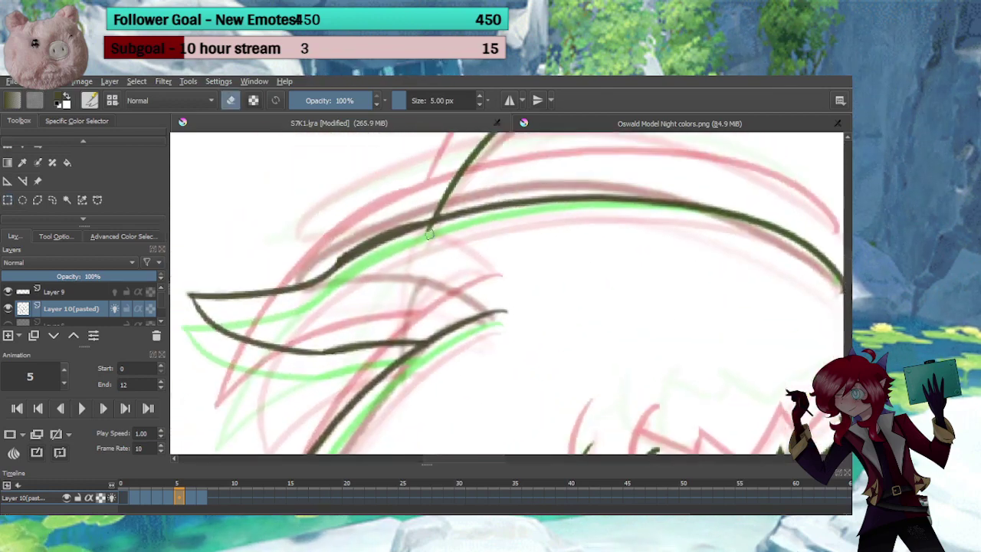
left_click_drag(443, 230, 427, 231)
key("e")
left_click_drag(429, 429, 451, 222)
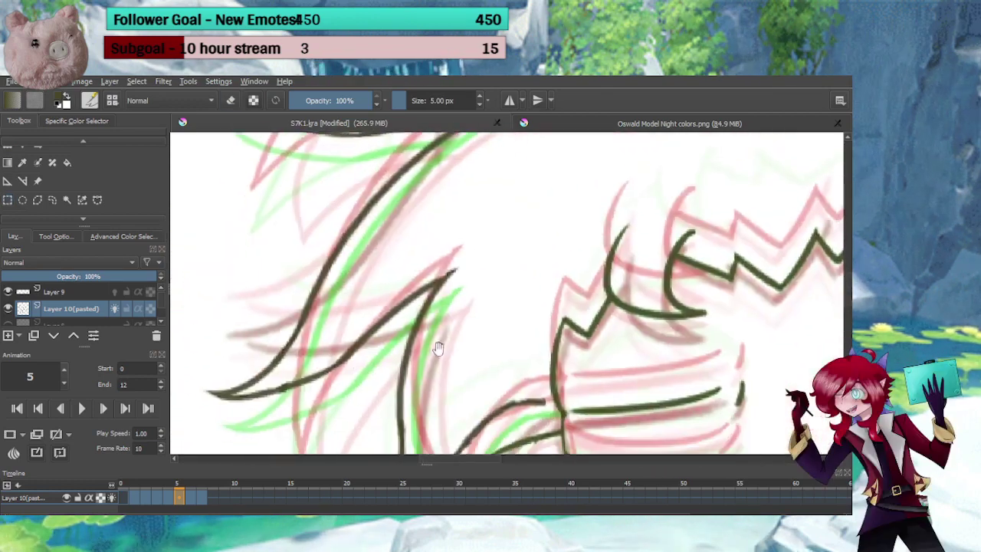
mouse_move(466, 448)
left_mouse_down()
mouse_move(457, 271)
mouse_move(460, 293)
left_mouse_up()
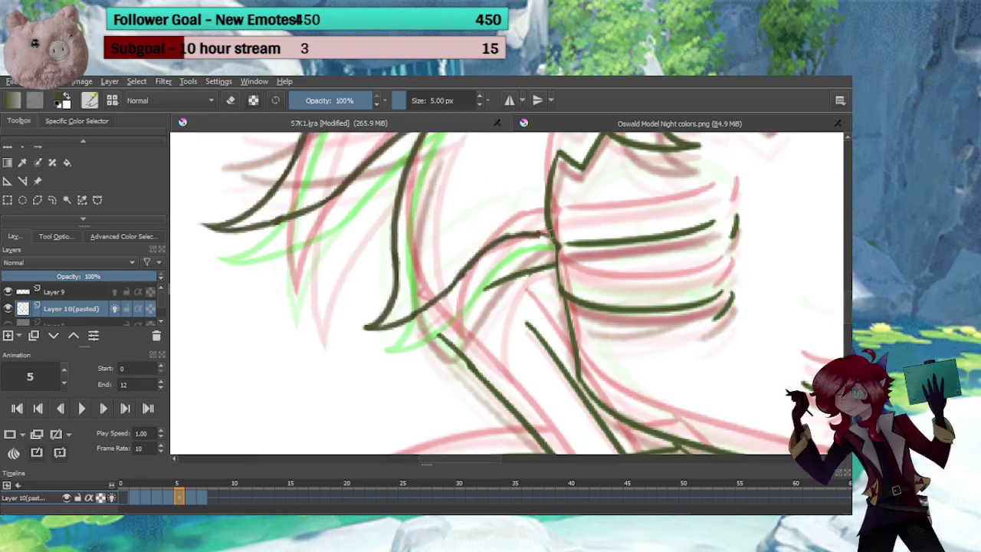
key("e")
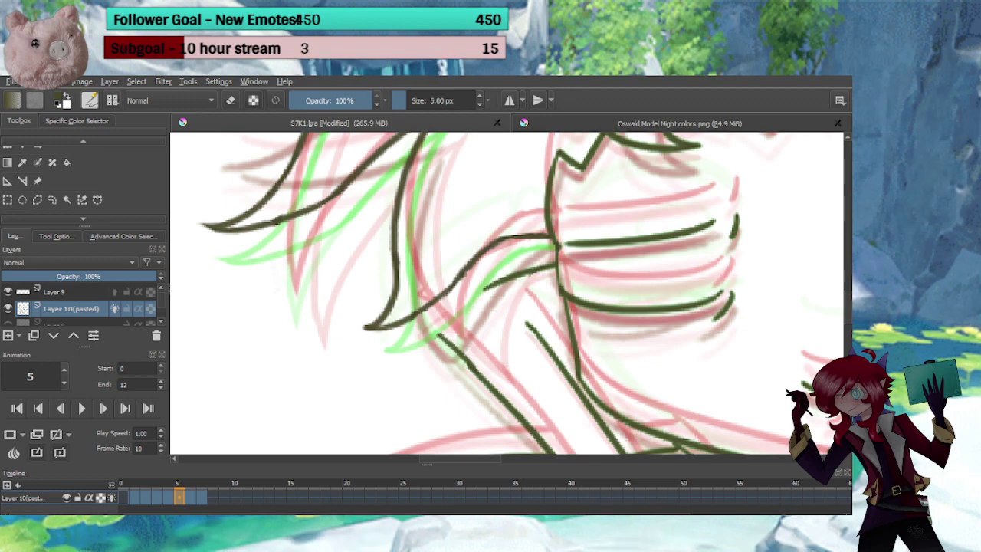
Extend the inner collar line on frame 5 down to the lowest strand and join the outer collar edge to it
left_click_drag(425, 327, 521, 277)
key("ctrl+z")
left_click_drag(419, 330, 523, 277)
key("e")
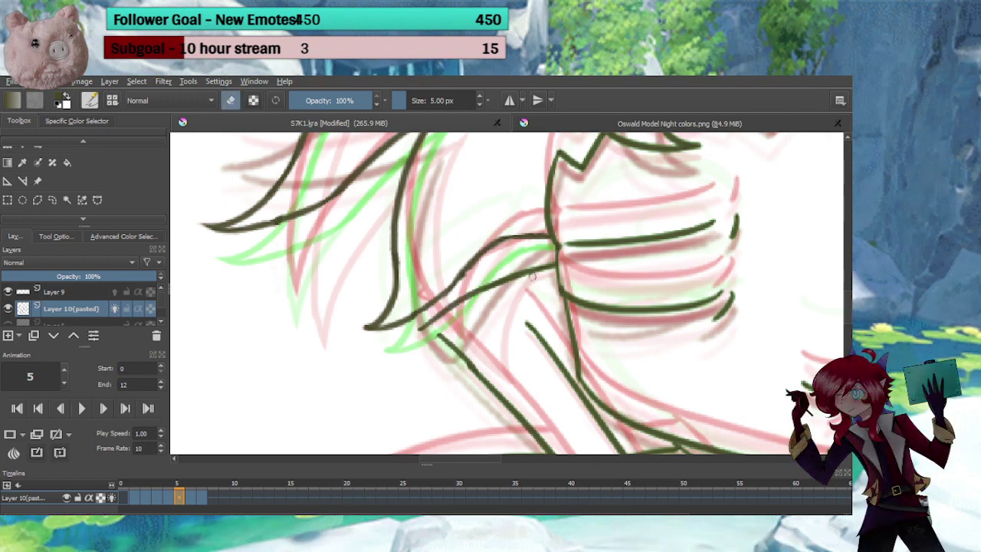
key("e")
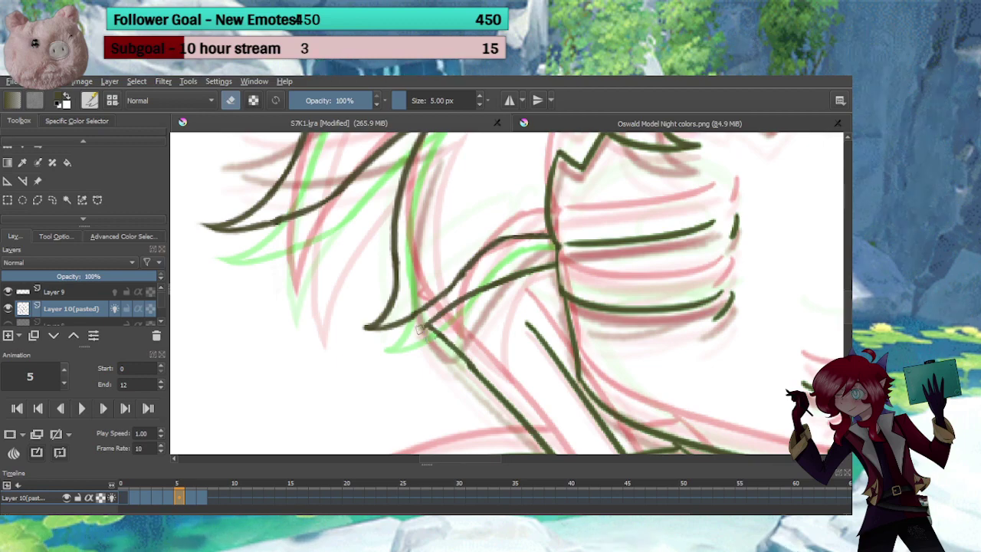
Play back the whole animation to check the rotated hair, and stop on frame 5
left_click_drag(494, 282, 515, 382)
left_click_drag(532, 346, 416, 306)
scroll(416, 307, "down", 5)
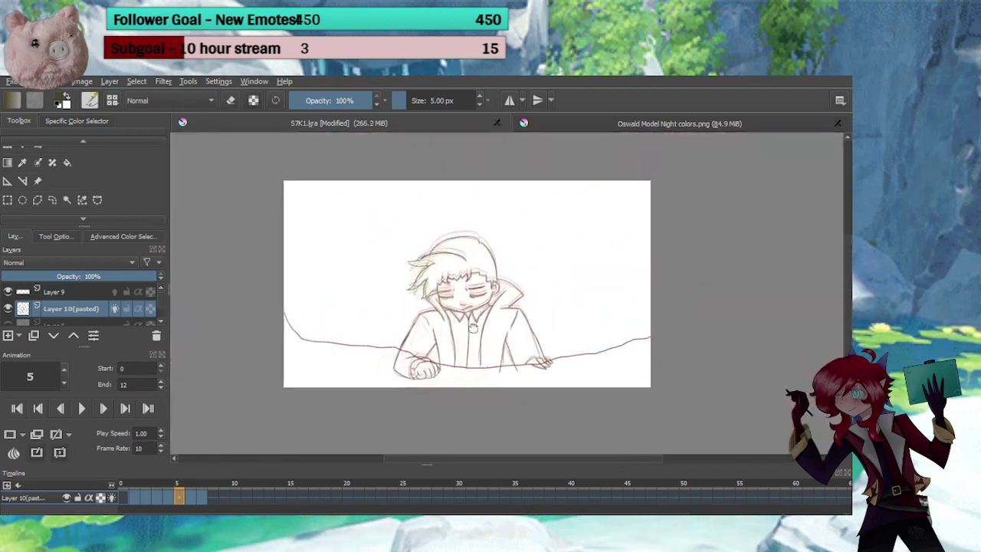
scroll(476, 302, "up", 2)
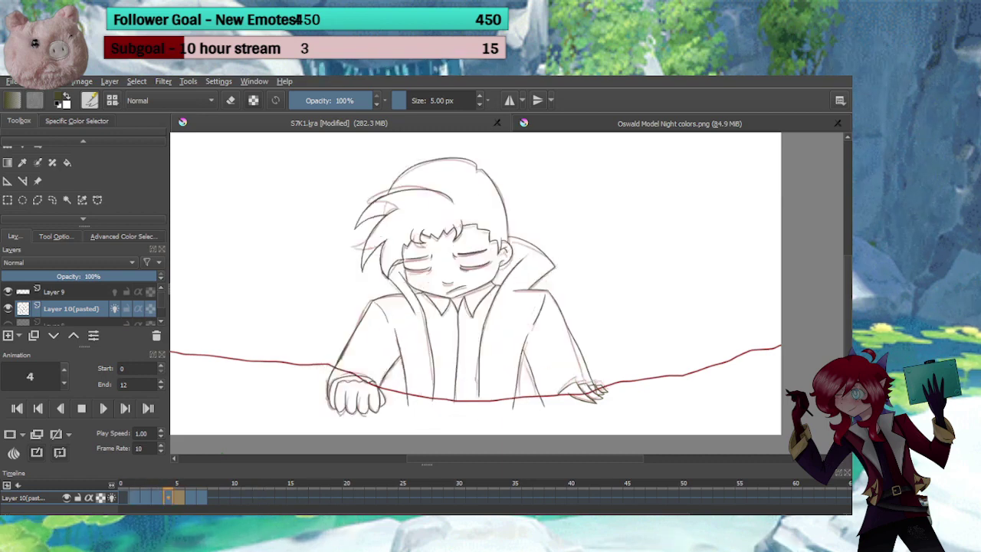
left_click(84, 408)
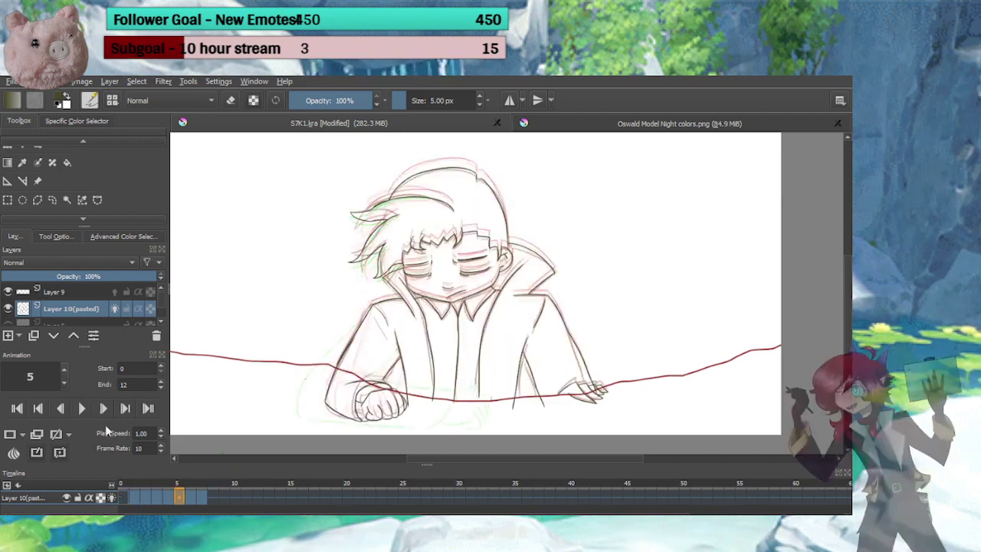
Go to frame 7 and erase the leftover inner collar line beneath the curve of the lowest hair strand
left_click(201, 499)
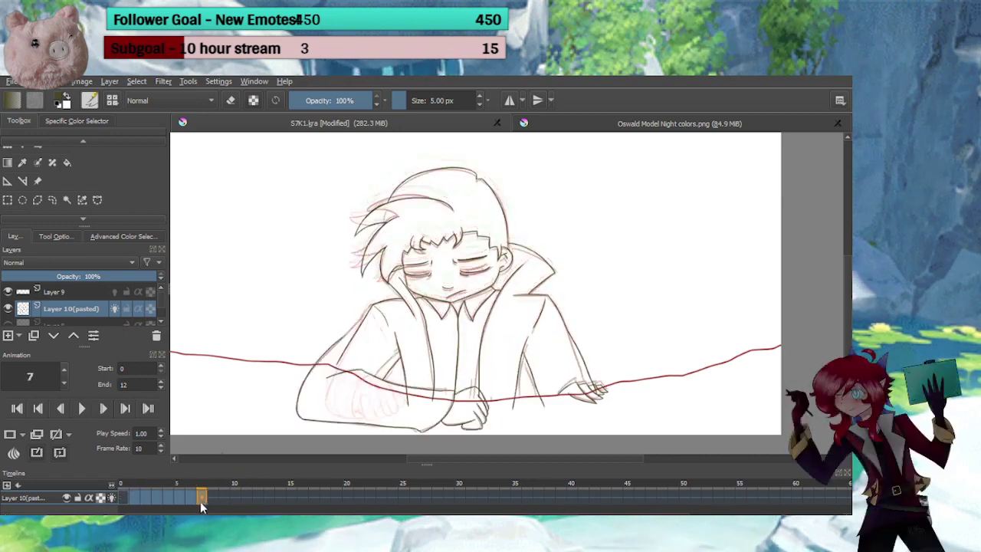
scroll(433, 305, "up", 6)
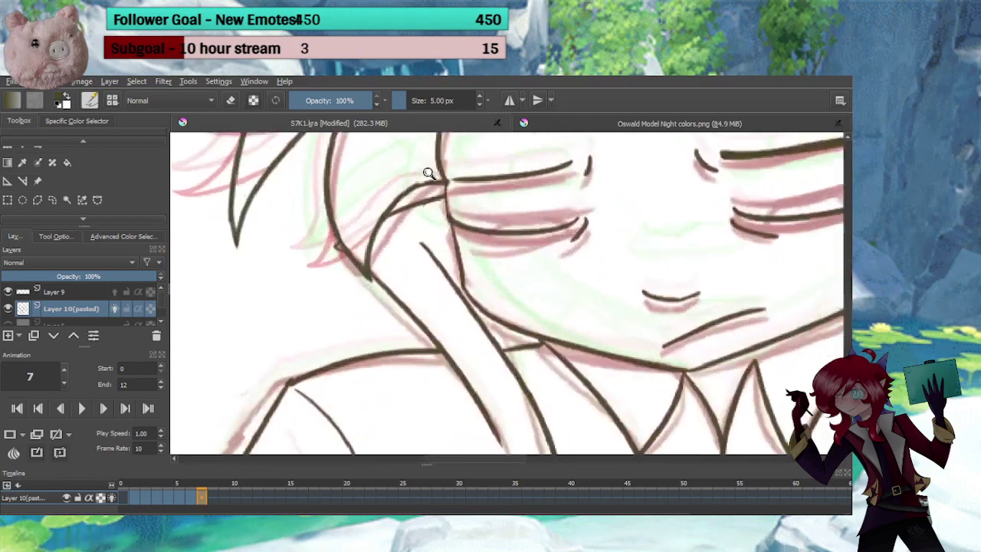
left_click_drag(439, 302, 439, 320)
key("e")
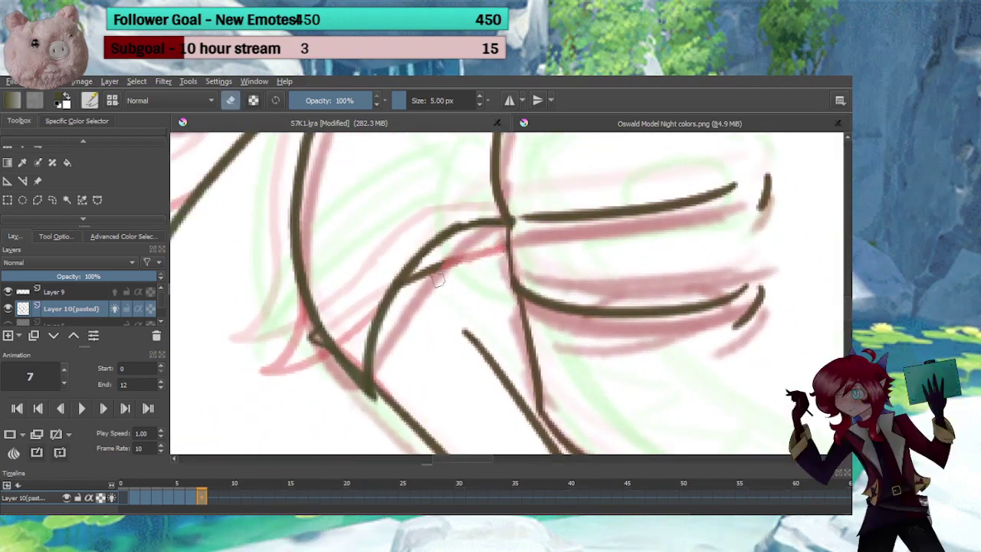
mouse_move(438, 279)
left_mouse_down()
mouse_move(421, 274)
mouse_move(405, 301)
left_mouse_up()
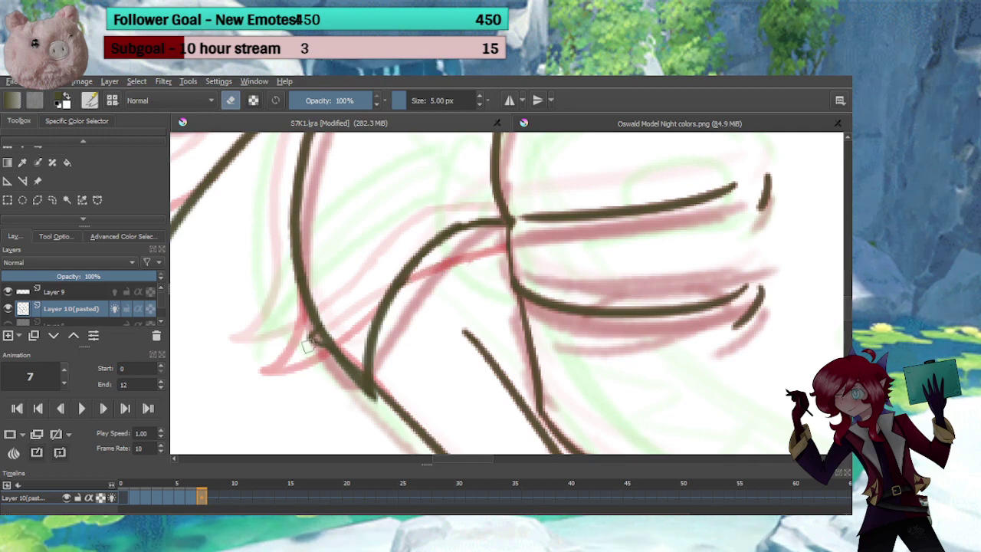
Draw a small pointed collar corner on frame 7, sticking out behind the base of the lowest hair strand
key("e")
left_click_drag(294, 295, 321, 343)
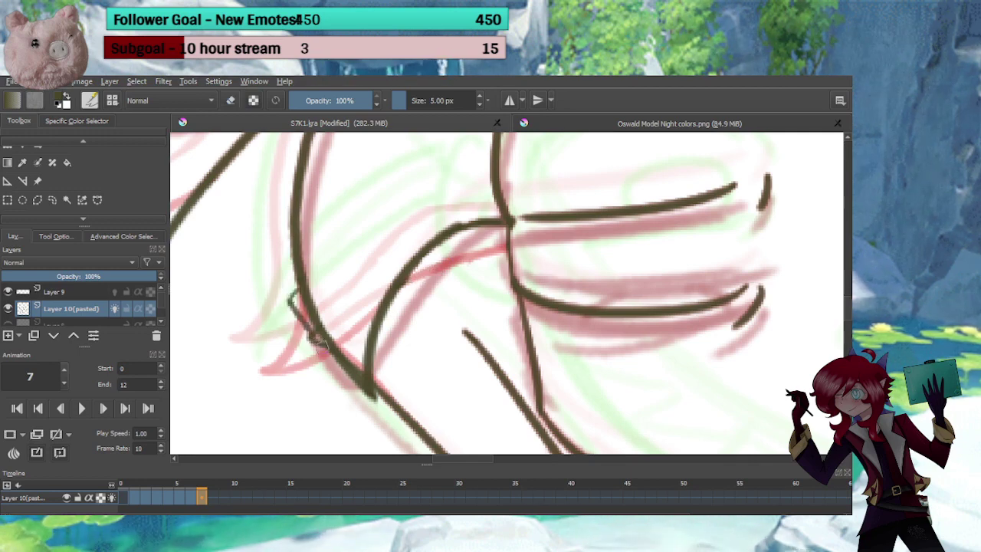
key("ctrl+z")
mouse_move(297, 289)
left_mouse_down()
mouse_move(284, 312)
mouse_move(290, 299)
mouse_move(286, 314)
mouse_move(319, 340)
mouse_move(287, 317)
mouse_move(322, 341)
left_mouse_up()
key("e")
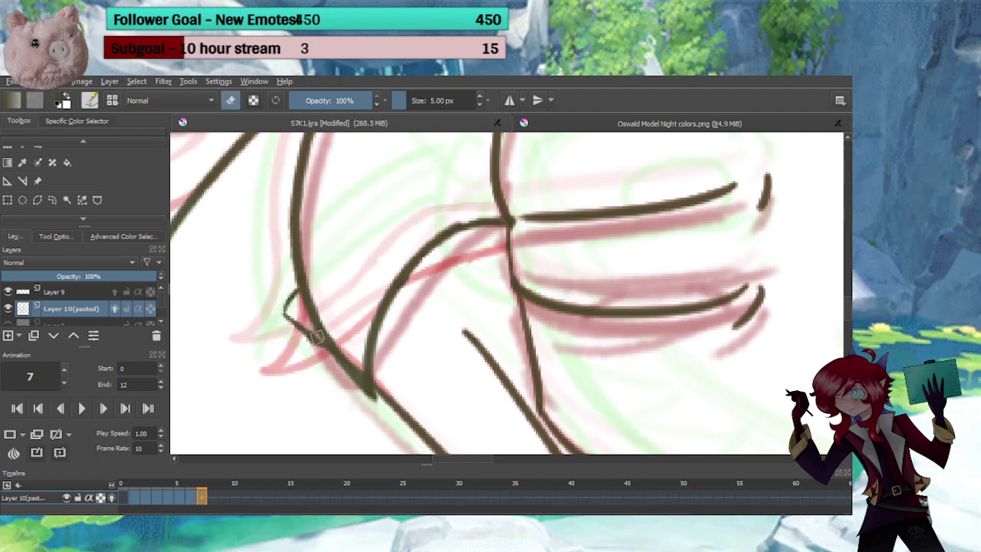
key("e")
On frame 6, add the same small collar corner behind the lowest strand and erase the inner collar line
left_click(190, 500)
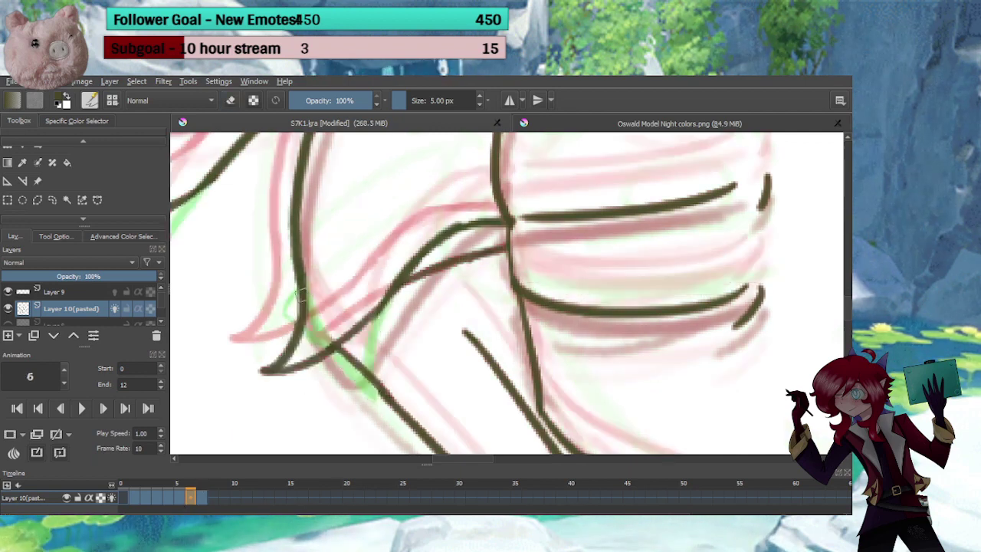
key("e")
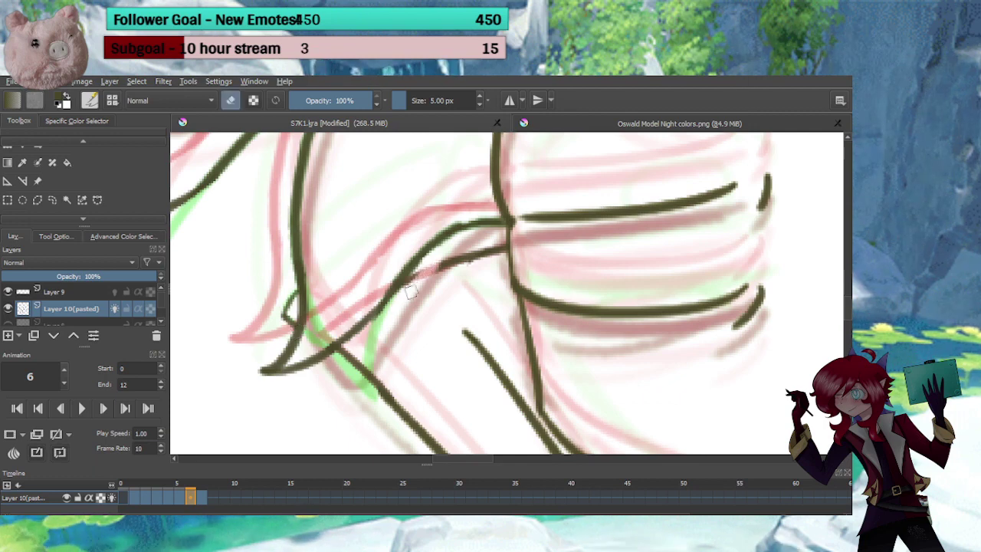
mouse_move(410, 291)
left_mouse_down()
mouse_move(446, 261)
mouse_move(492, 255)
left_mouse_up()
key("e")
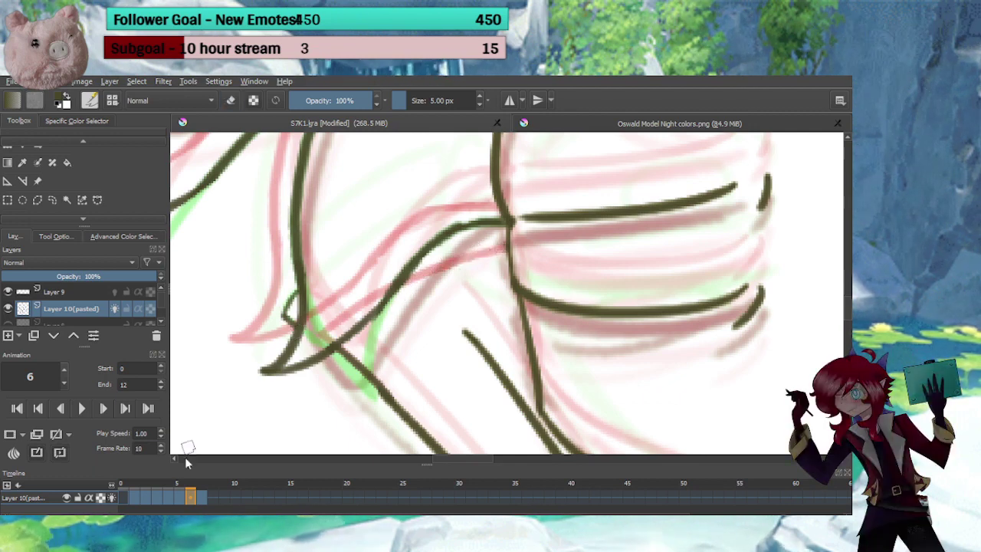
Erase the inner collar line between the lowest strand and the face on frame 5
left_click(178, 497)
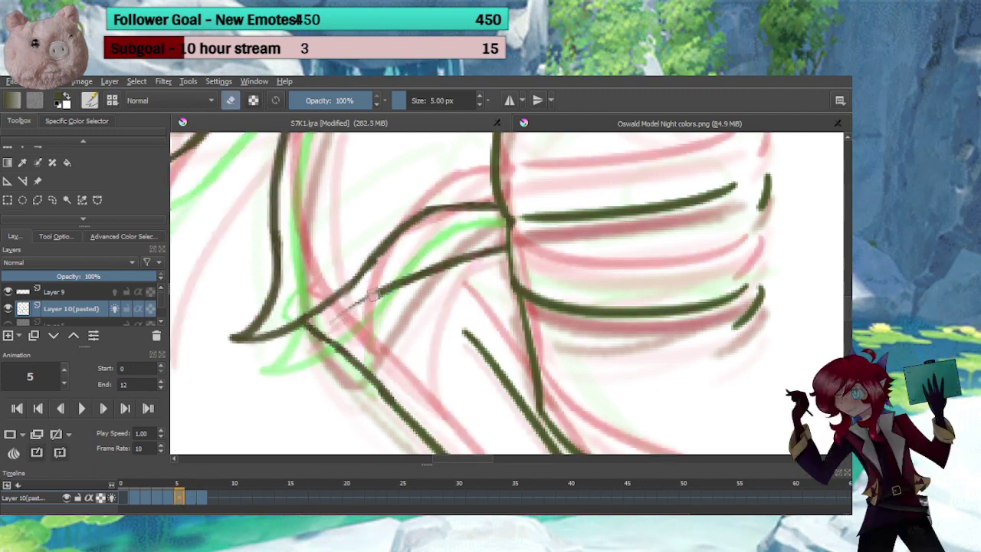
mouse_move(338, 315)
left_mouse_down()
mouse_move(430, 266)
mouse_move(424, 271)
mouse_move(506, 250)
left_mouse_up()
key("e")
Go to frame 4 and play back the animation to check the collar cleanup, stopping the playback at the end
left_click(168, 496)
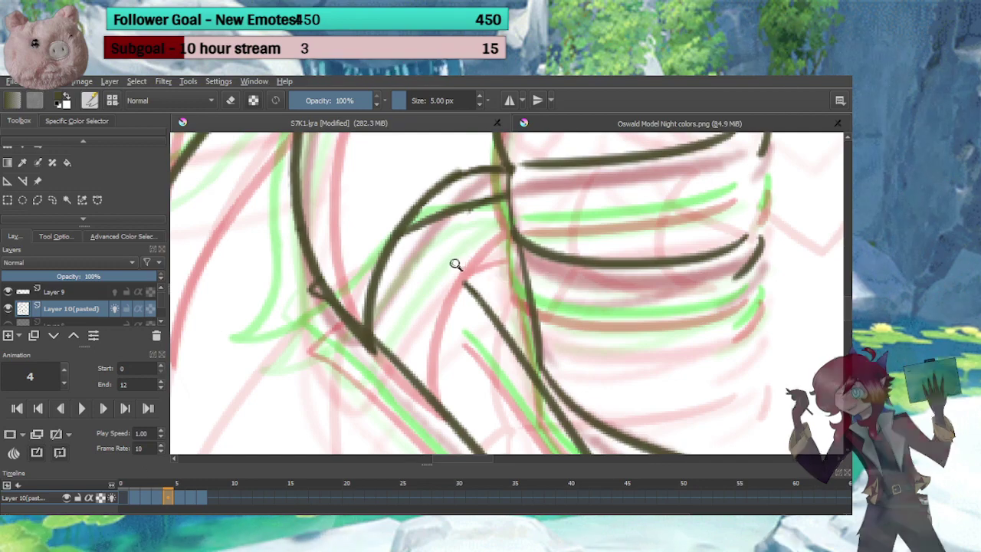
scroll(455, 263, "down", 6)
scroll(443, 324, "down", 1)
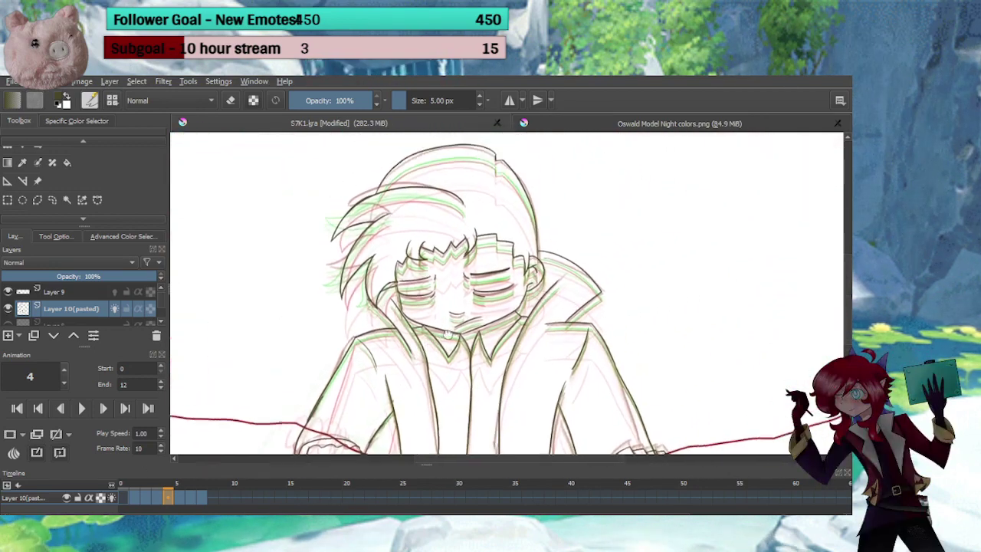
key("space")
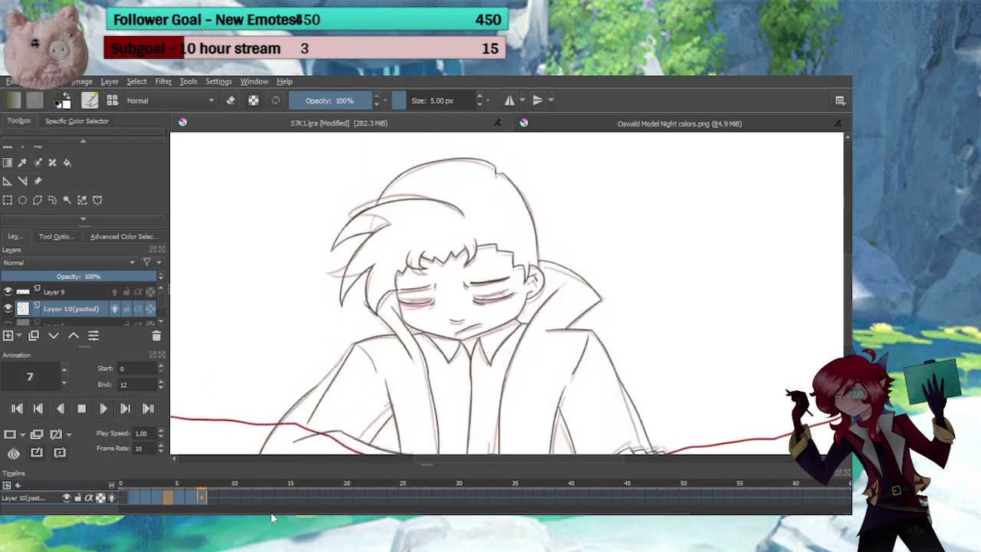
left_click(82, 409)
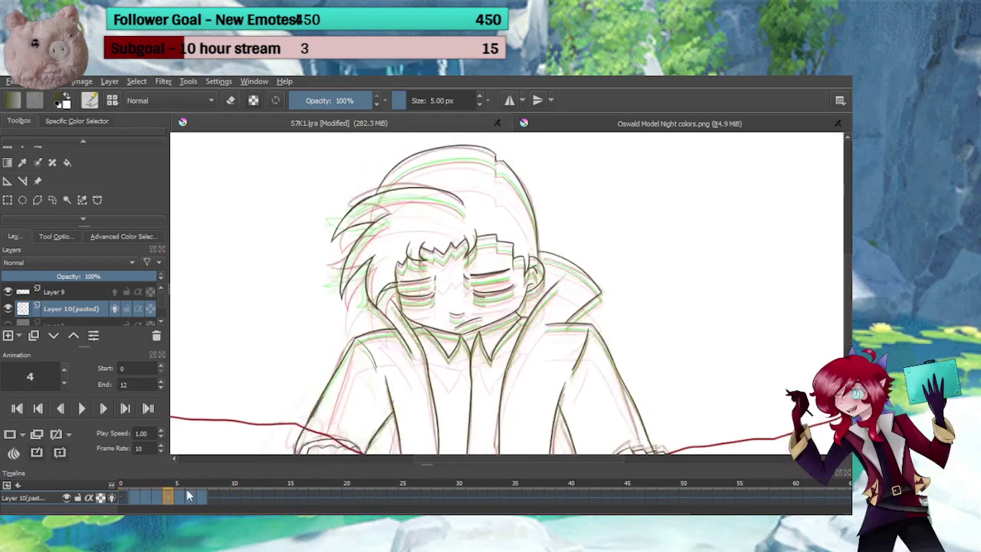
On frame 2, select the tall jacket collar behind the ear and transform it so its upper edge sits slightly lower
left_click(161, 498)
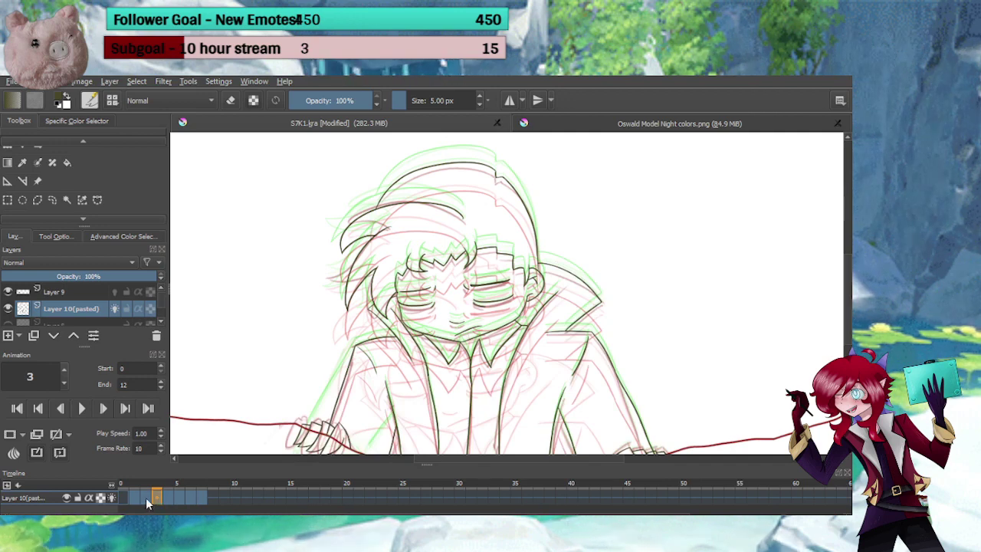
left_click(150, 499)
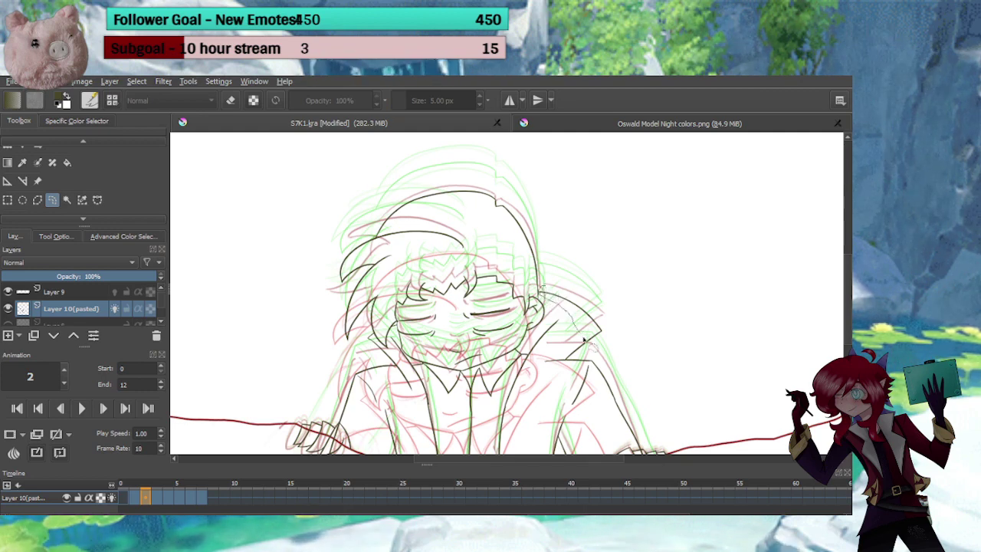
left_click(51, 164)
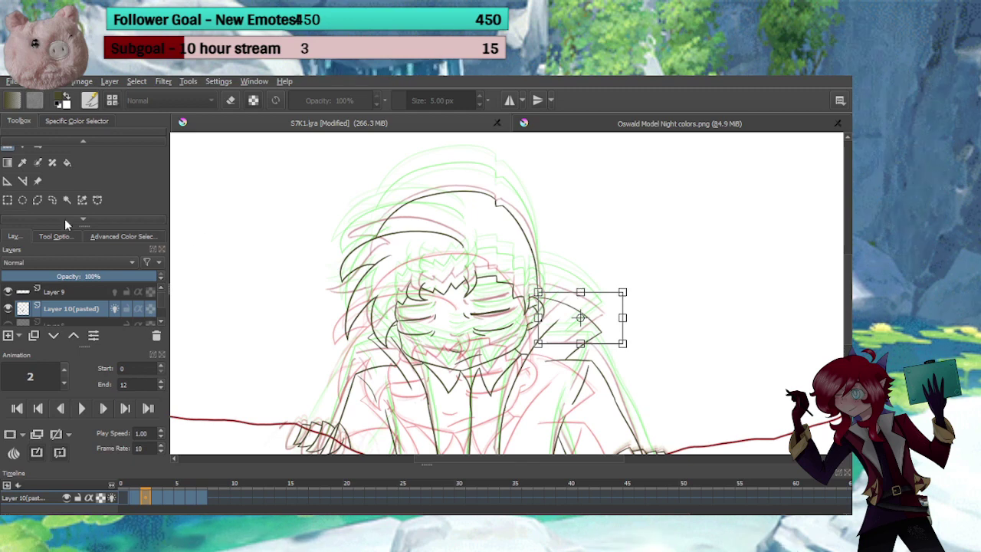
left_click(7, 201)
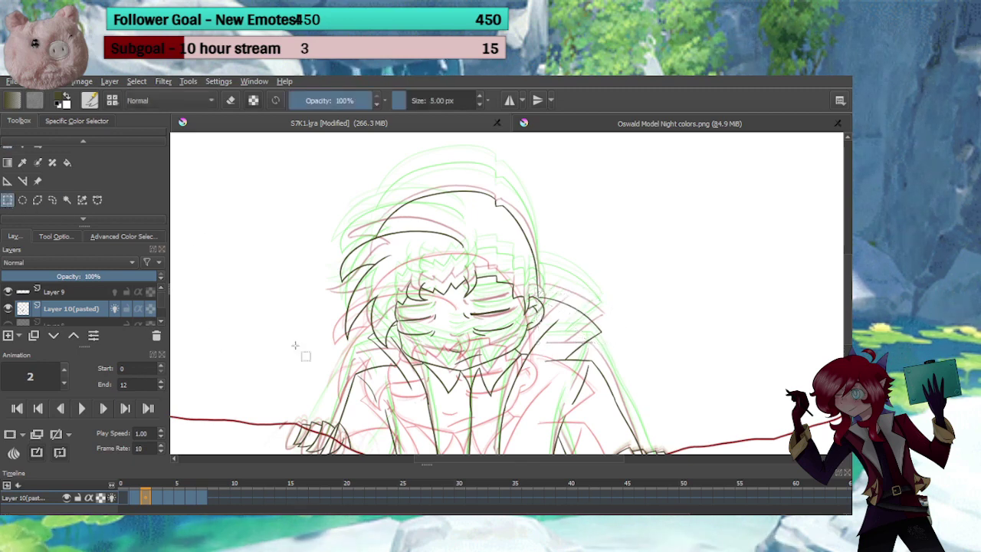
On frame 3, select the upper part of the jacket collar behind the ear and squash its top edge slightly downward
left_click(160, 503)
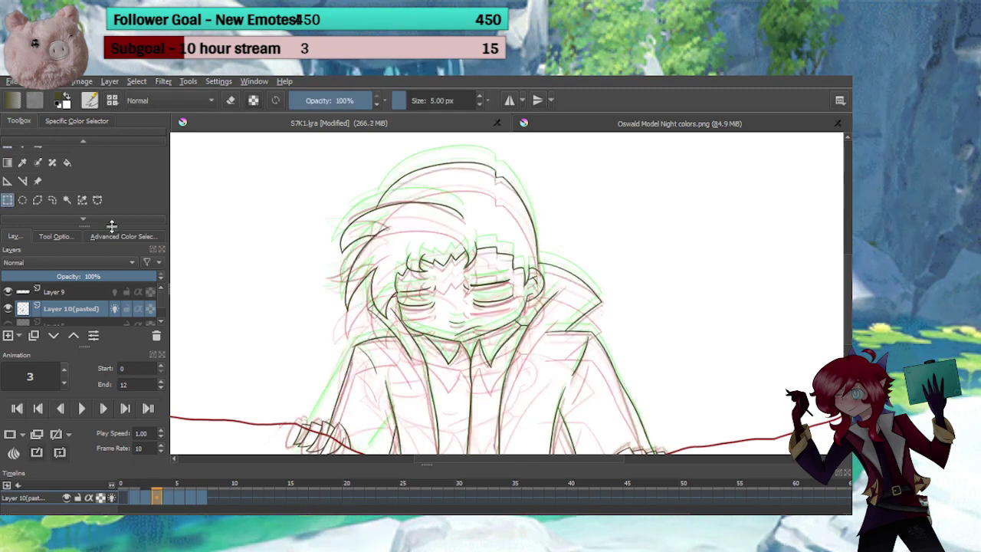
left_click(52, 199)
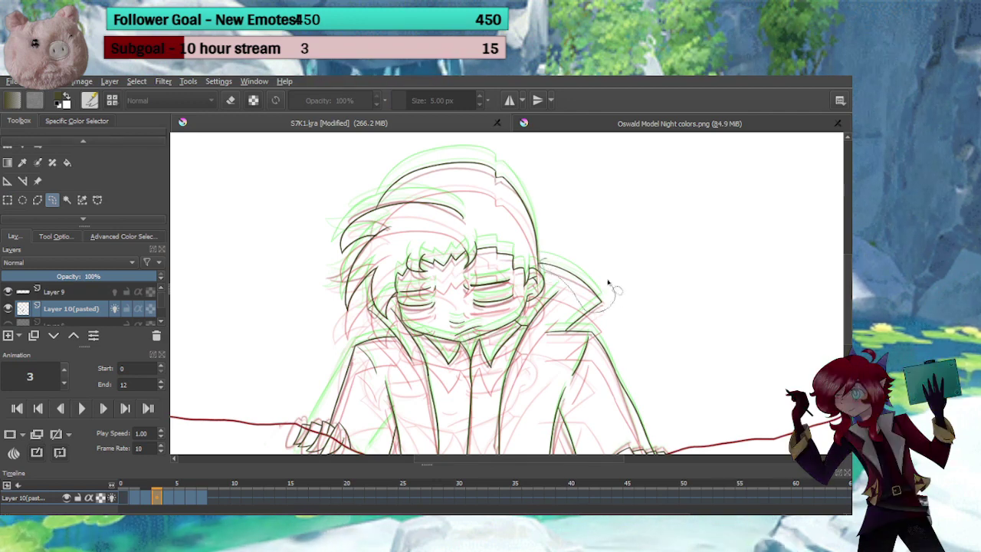
key("ctrl+t")
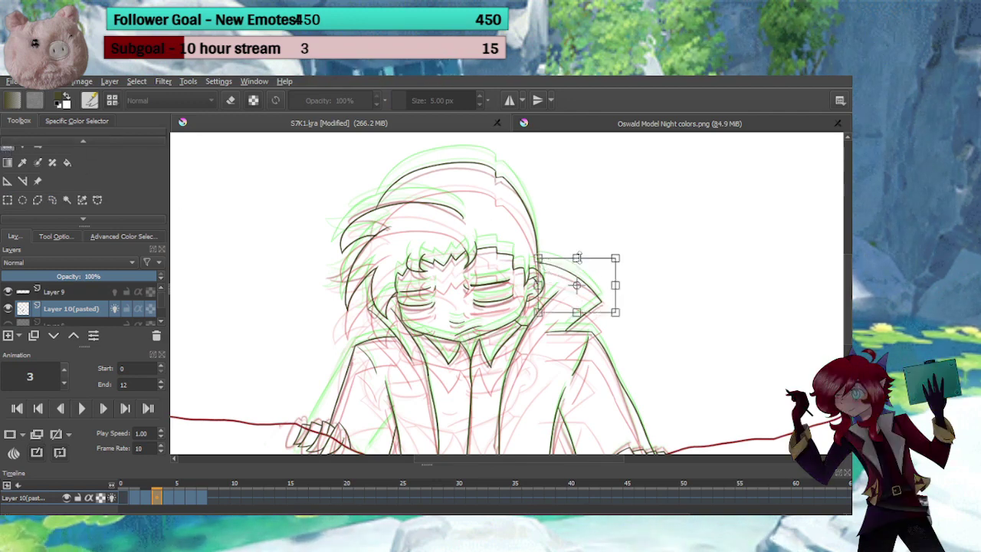
left_click_drag(576, 258, 576, 262)
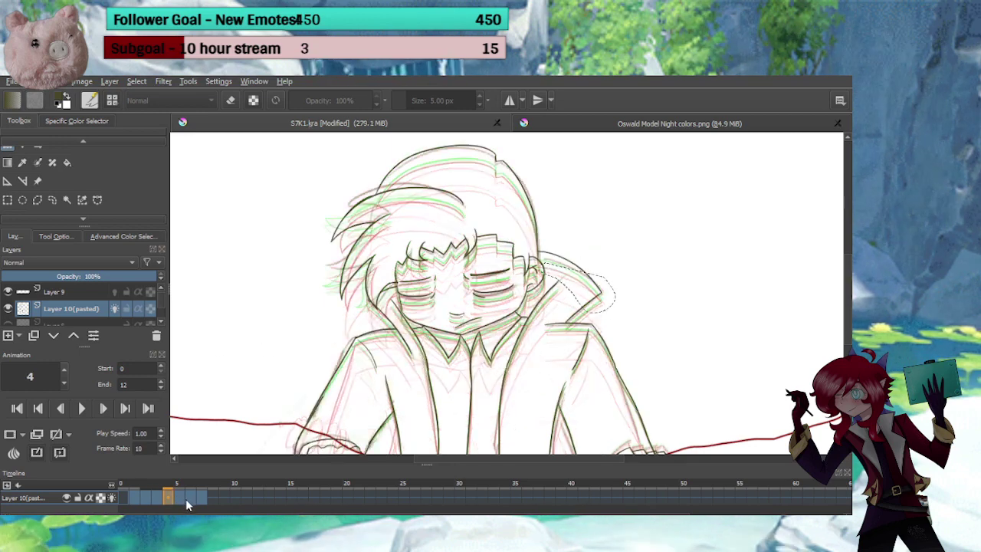
On frame 4, lasso the same upper collar section, lower its top edge slightly, and clear the selection on frame 5
left_click(55, 200)
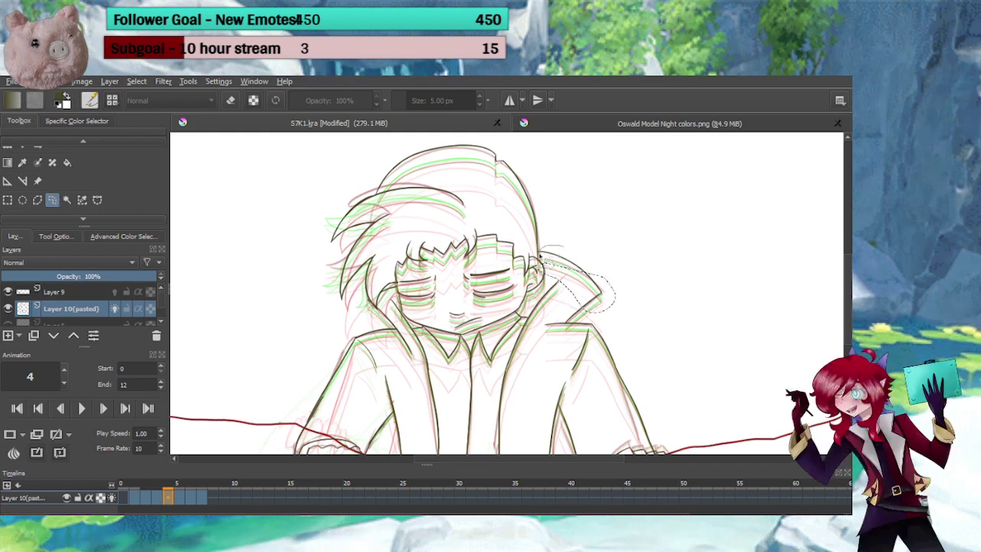
left_click(9, 150)
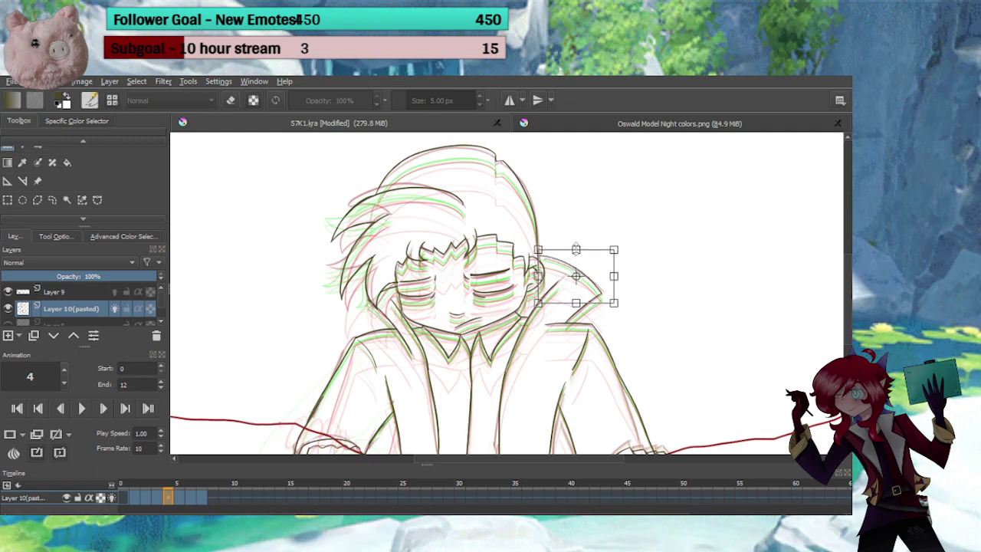
left_click(181, 497)
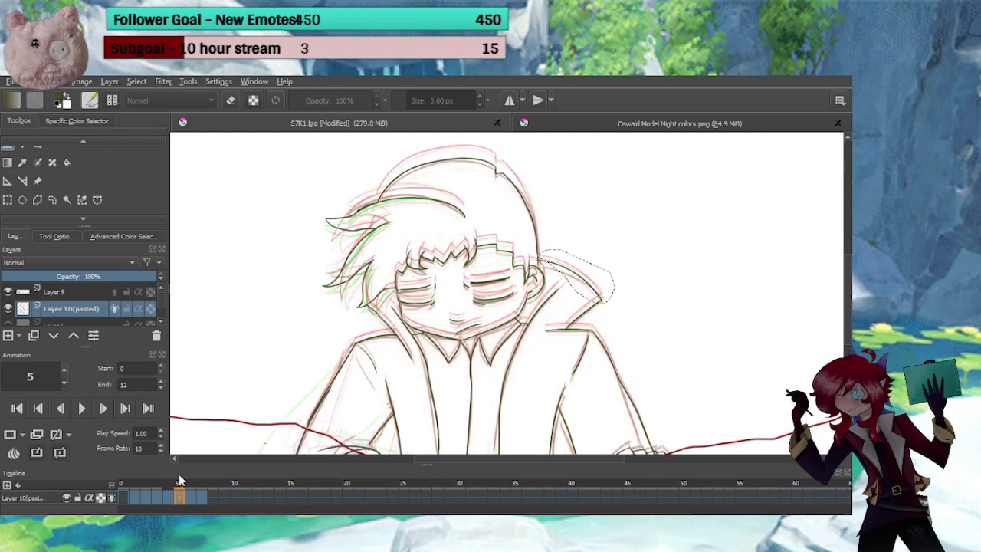
left_click(9, 202)
left_click(268, 291)
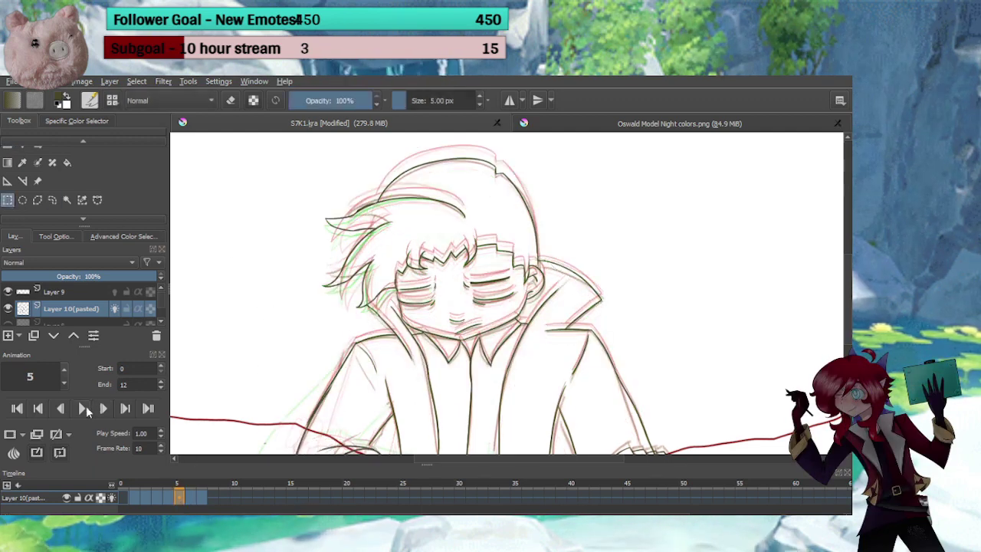
Play back the animation to check the collar motion, stop it, and compare frames 7, 6 and 5
left_click(82, 408)
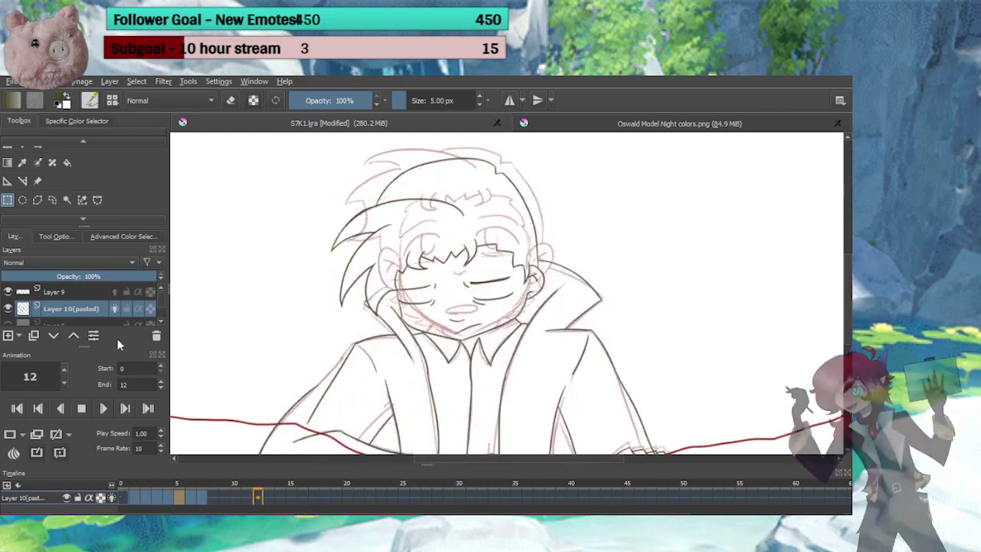
left_click(81, 407)
left_click(200, 500)
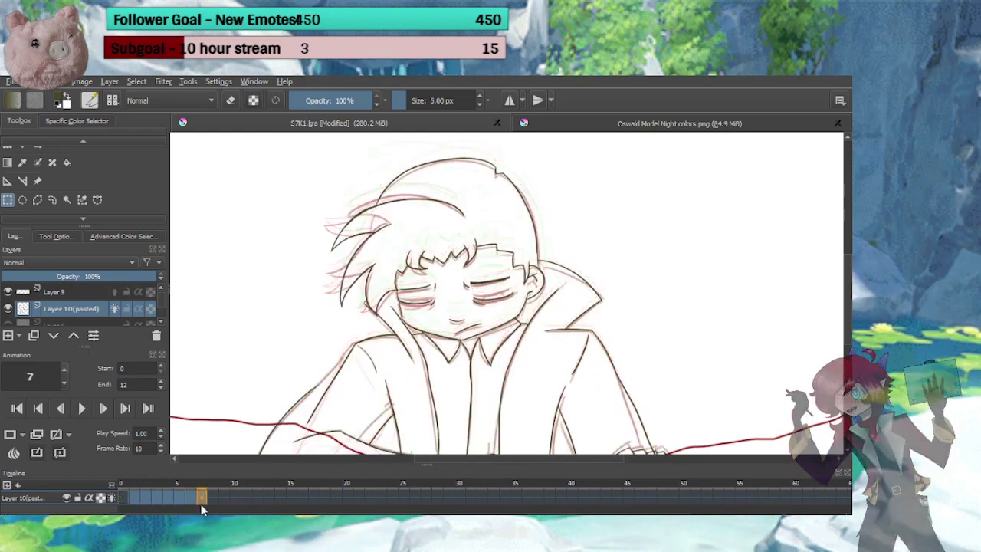
left_click(193, 502)
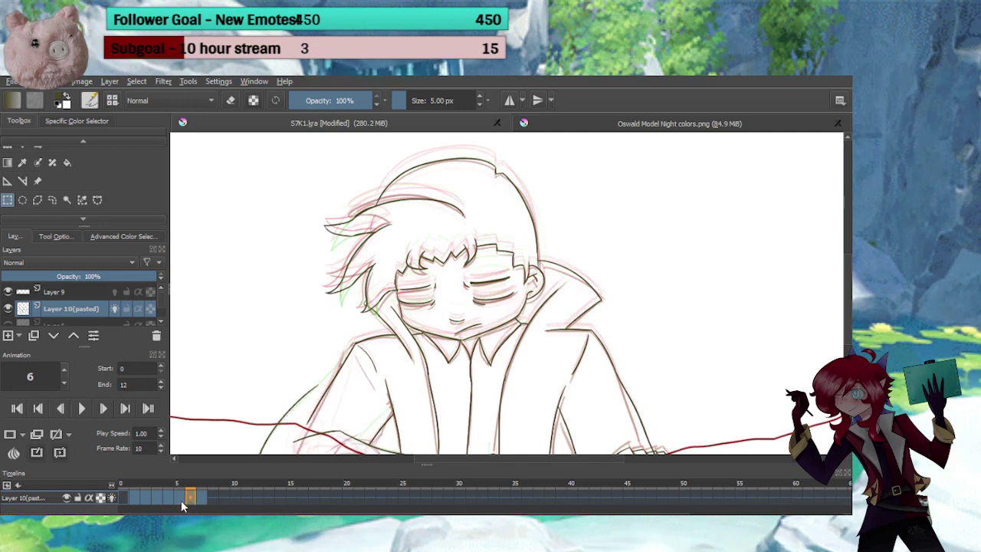
left_click(178, 501)
left_click(193, 501)
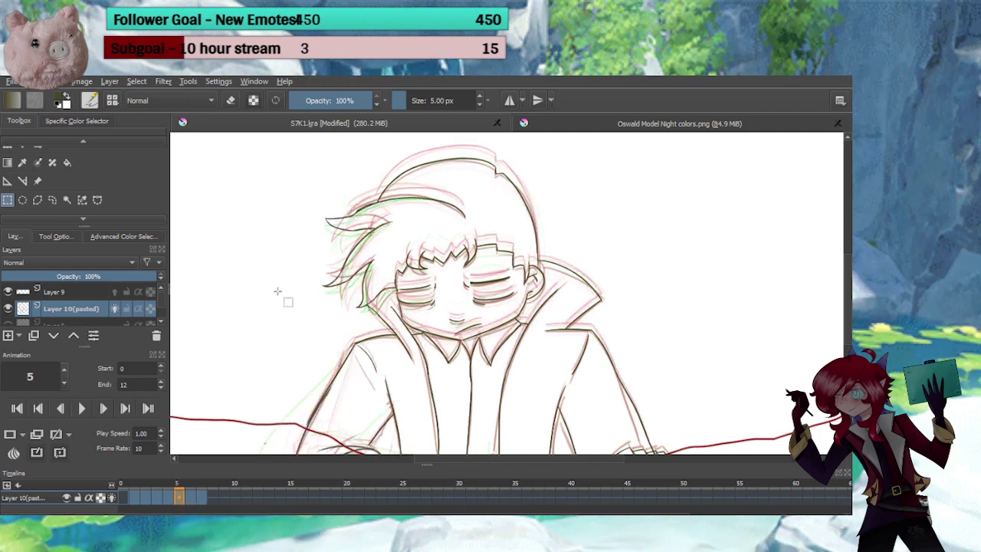
On frame 6, draw a sleeve outline joining the shoulder corner to the outward-bent upper arm curve, redoing the stroke until it fits
key("Left")
mouse_move(341, 412)
left_mouse_down()
mouse_move(399, 294)
mouse_move(400, 259)
left_mouse_up()
left_click(190, 497)
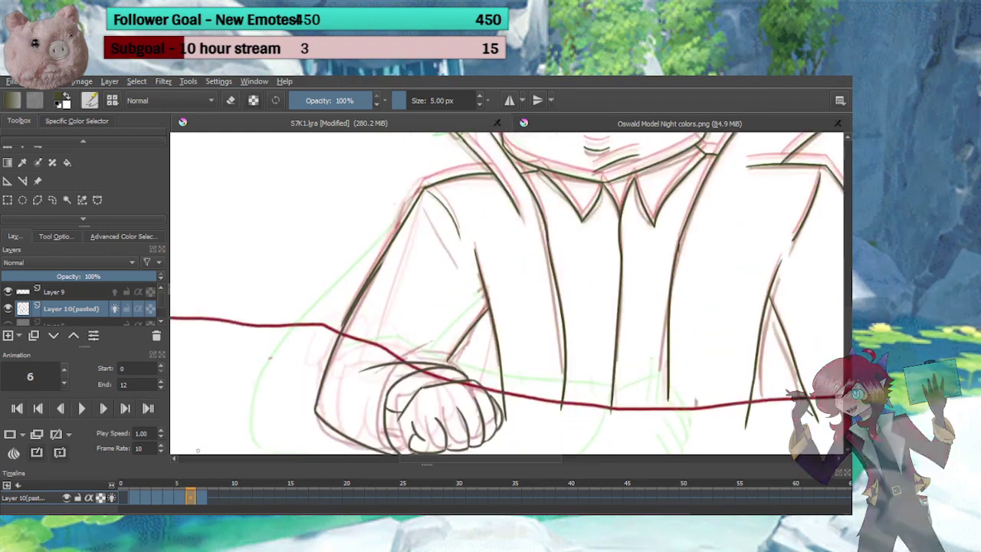
mouse_move(404, 262)
left_mouse_down()
mouse_move(407, 242)
mouse_move(493, 223)
mouse_move(514, 245)
mouse_move(521, 186)
mouse_move(439, 266)
left_mouse_up()
key("ctrl+z")
left_click_drag(526, 176, 394, 292)
key("ctrl+z")
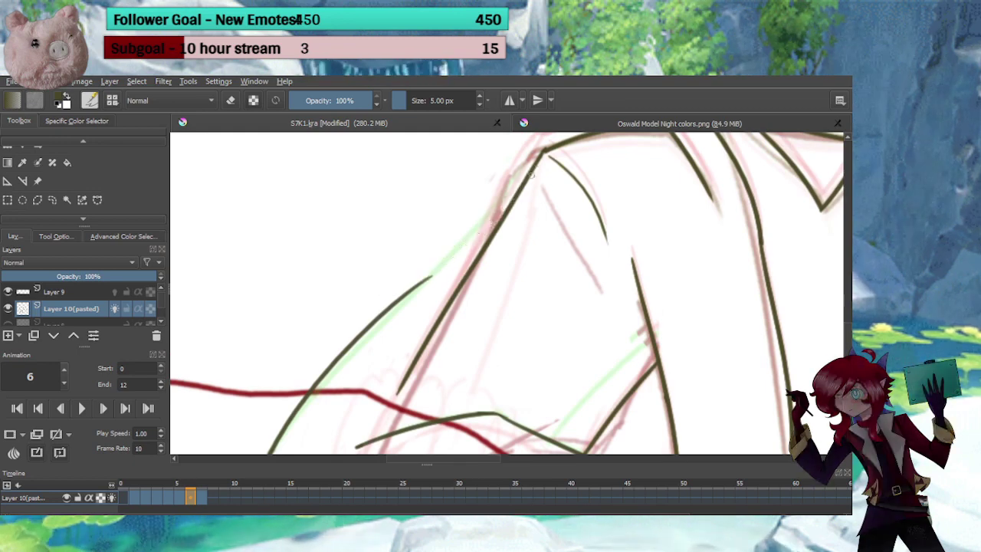
mouse_move(531, 168)
left_mouse_down()
mouse_move(492, 222)
mouse_move(398, 302)
left_mouse_up()
Remove frame 6's old straight sleeve line, erasing its join below the shoulder and deleting the lassoed remainder
key("e")
mouse_move(518, 199)
left_mouse_down()
mouse_move(499, 224)
mouse_move(530, 176)
left_mouse_up()
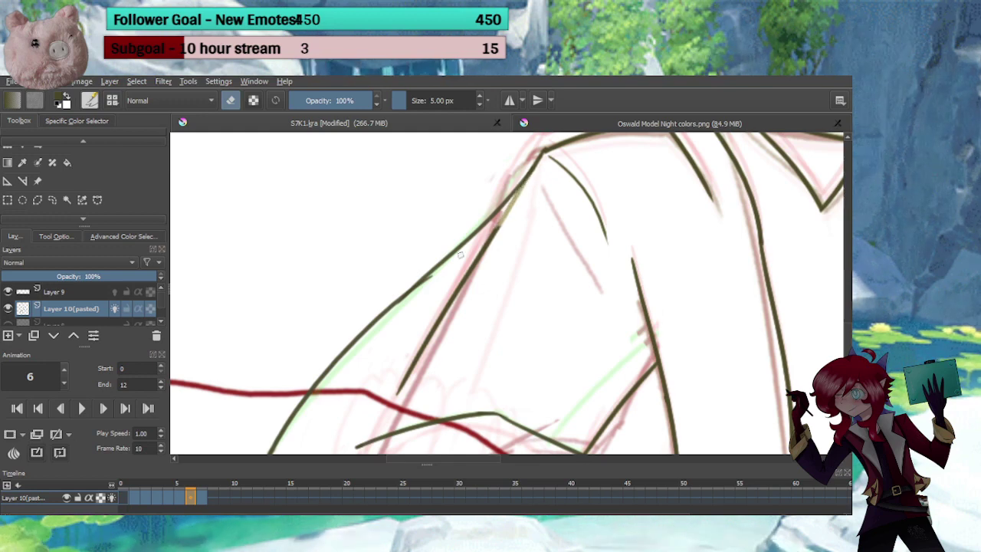
key("e")
left_click(52, 200)
mouse_move(523, 224)
left_mouse_down()
mouse_move(495, 224)
mouse_move(383, 370)
mouse_move(485, 371)
left_mouse_up()
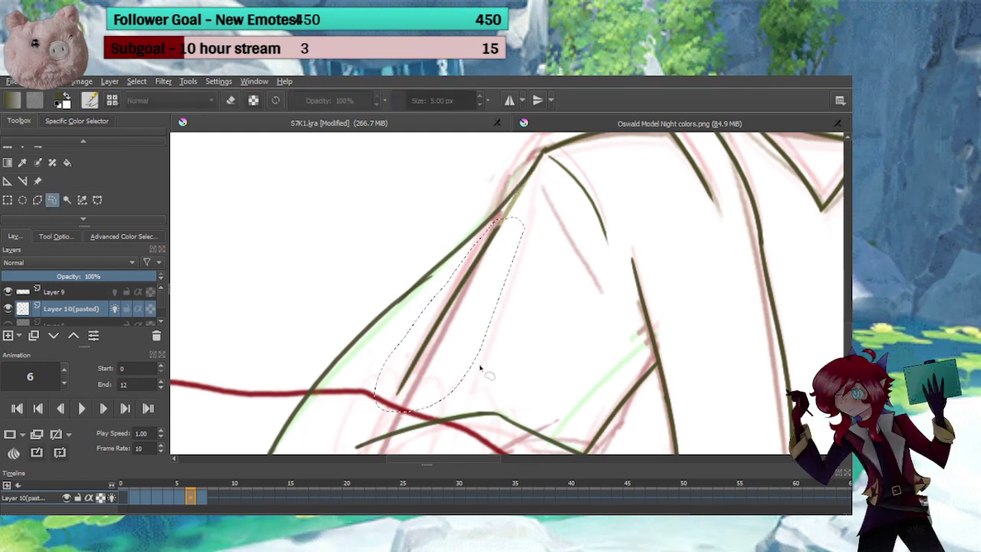
key("Delete")
left_click(506, 317)
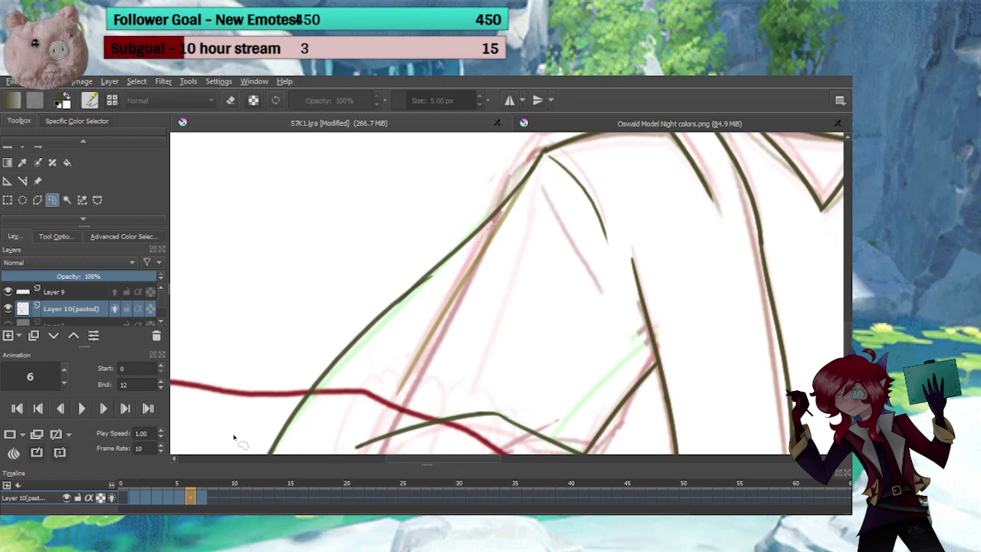
On frame 7, draw the same outer sleeve line from below the shoulder down to the arm curve, redoing it until smooth
left_click(203, 498)
key("b")
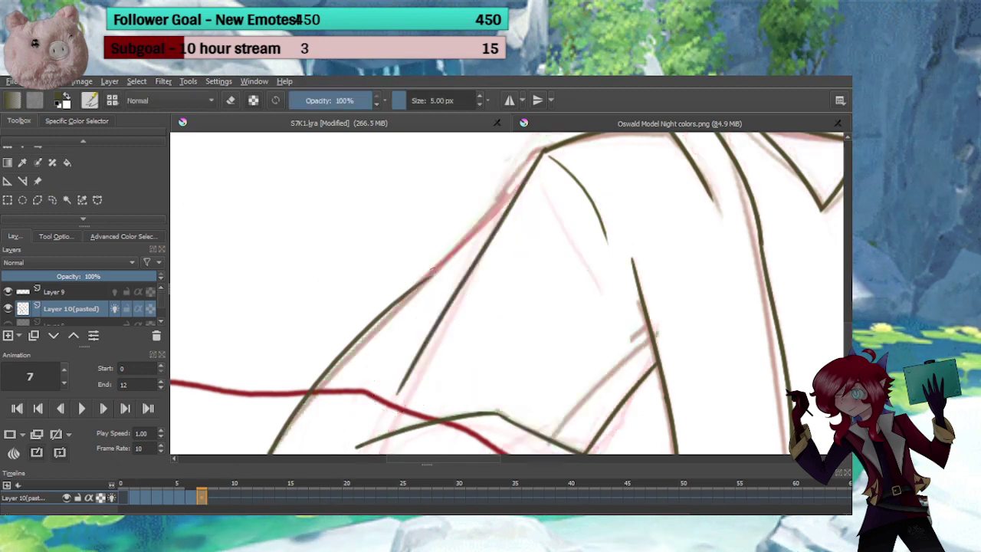
left_click_drag(521, 186, 426, 285)
key("ctrl+z")
left_click_drag(515, 193, 412, 287)
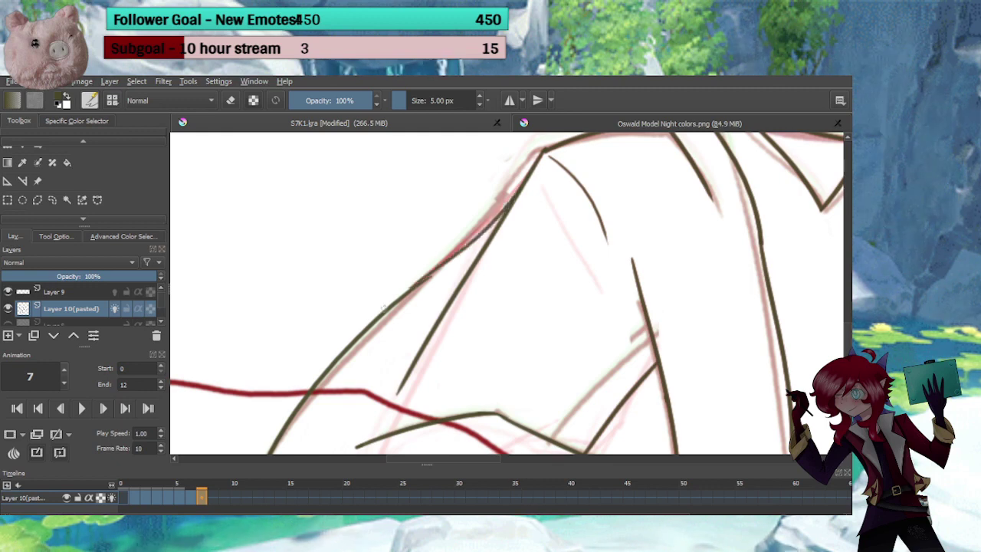
key("ctrl+z")
left_click_drag(518, 188, 395, 297)
key("ctrl+z")
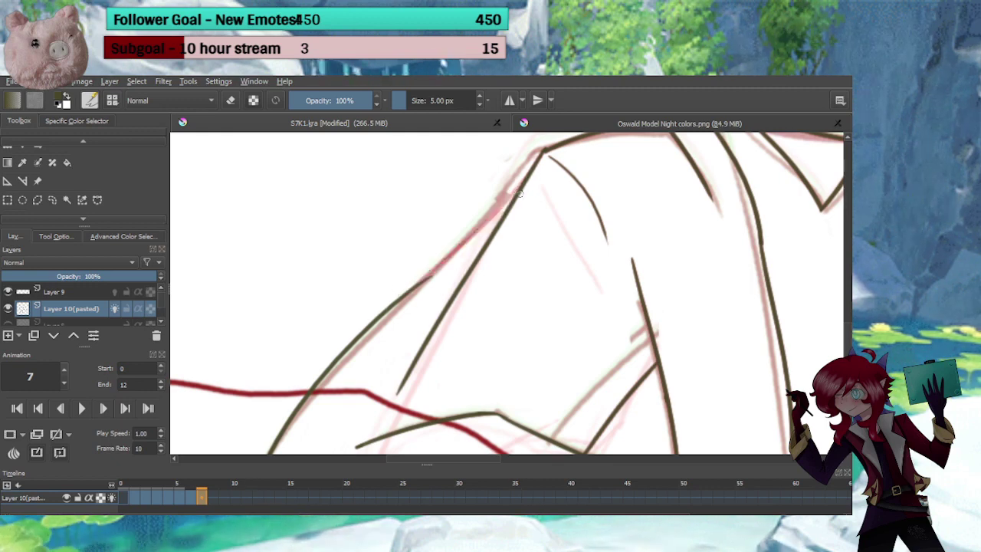
left_click_drag(517, 188, 397, 298)
Erase the old straight line where it meets frame 7's new sleeve outline and touch up the outline at that join
key("e")
left_click_drag(518, 199, 498, 228)
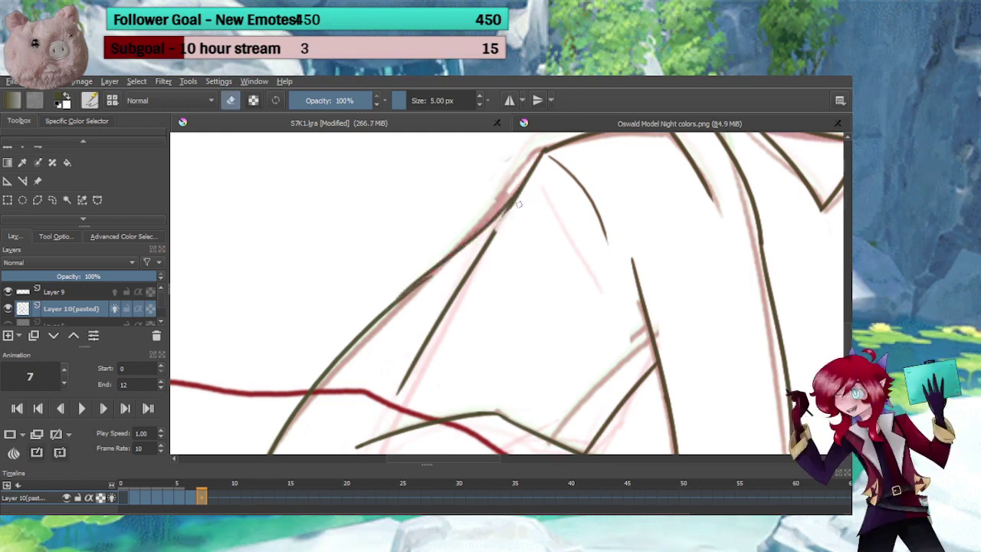
mouse_move(529, 186)
left_mouse_down()
mouse_move(508, 207)
mouse_move(504, 240)
left_mouse_up()
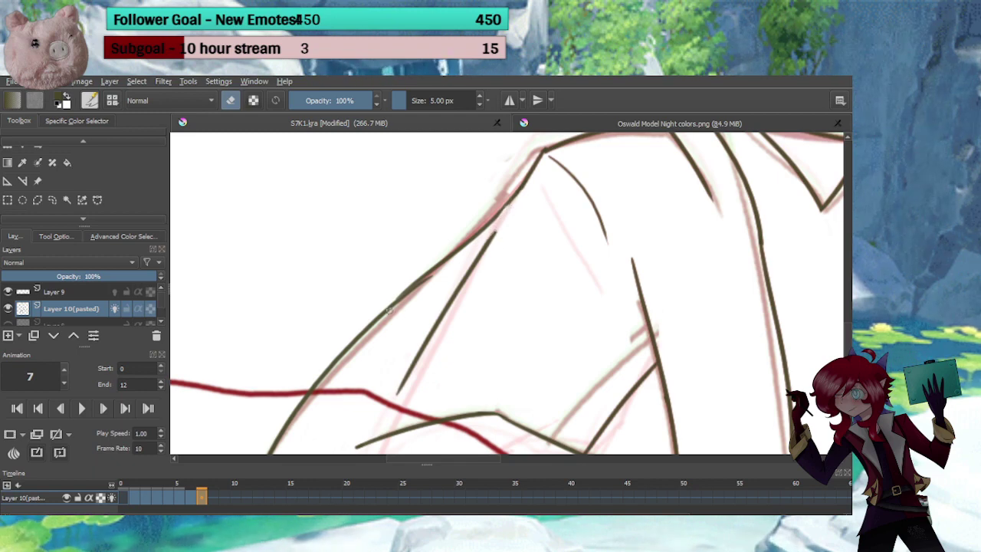
key("e")
key("e")
key("e")
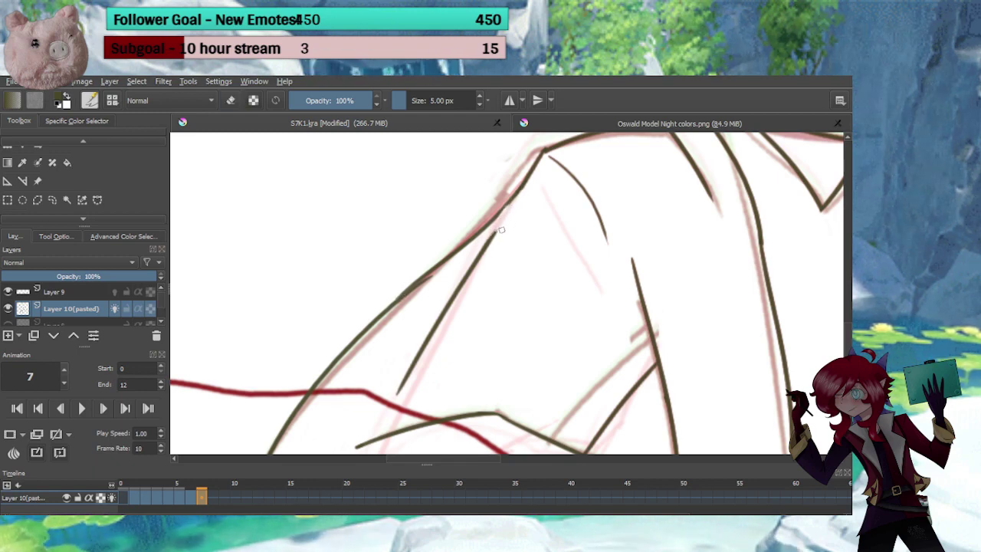
left_click_drag(514, 199, 499, 213)
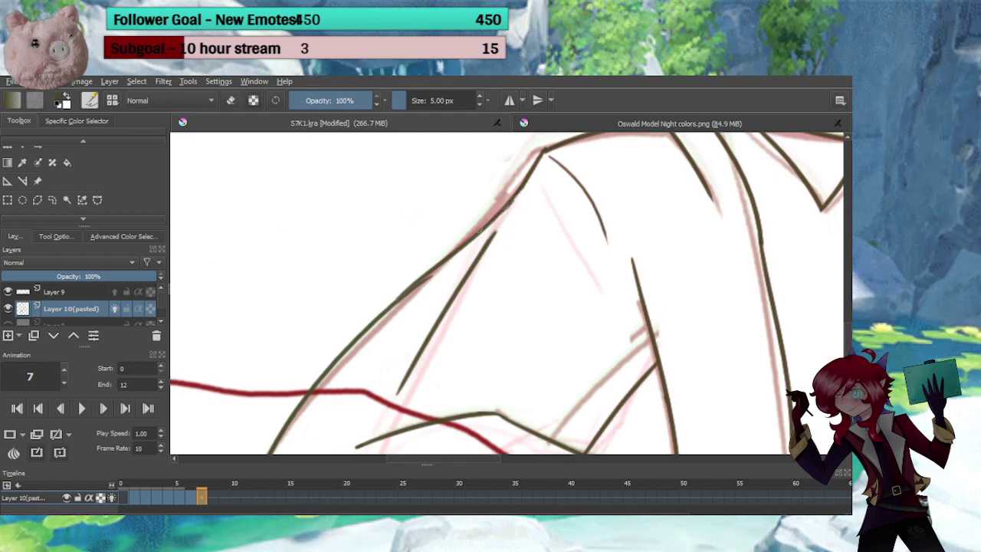
Lasso and delete the remaining old straight sleeve line inside the arm on frame 7, clearing the selection
left_click(52, 200)
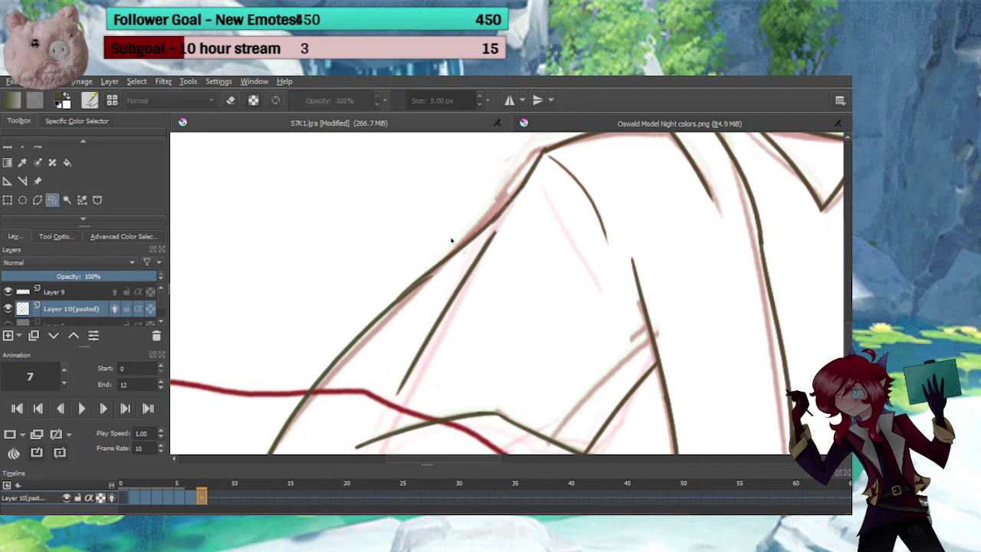
mouse_move(504, 230)
left_mouse_down()
mouse_move(435, 286)
mouse_move(395, 358)
mouse_move(386, 407)
mouse_move(478, 335)
left_mouse_up()
key("Delete")
key("ctrl+shift+a")
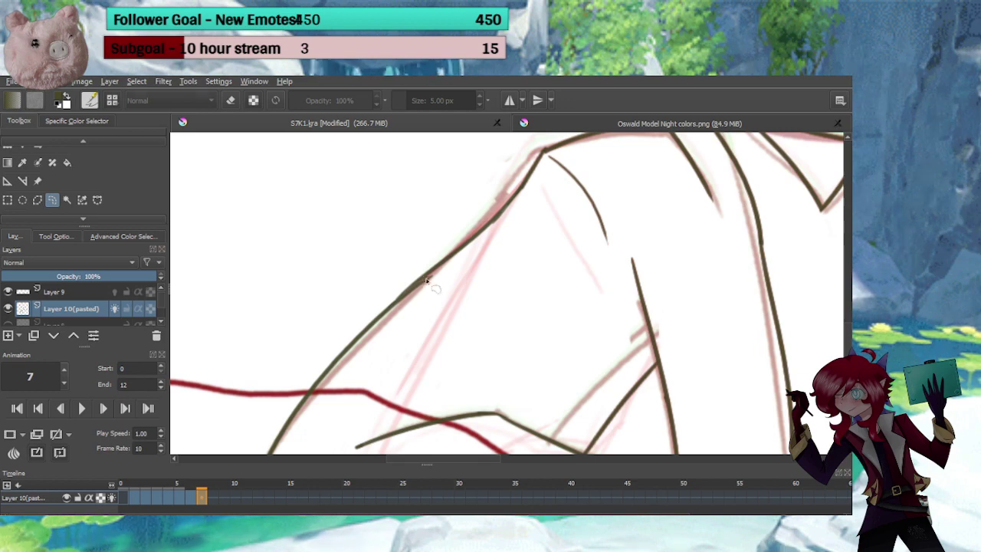
Touch up the overlap on frame 7 where the new sleeve line meets the lower arm curve, and check the whole arm
key("b")
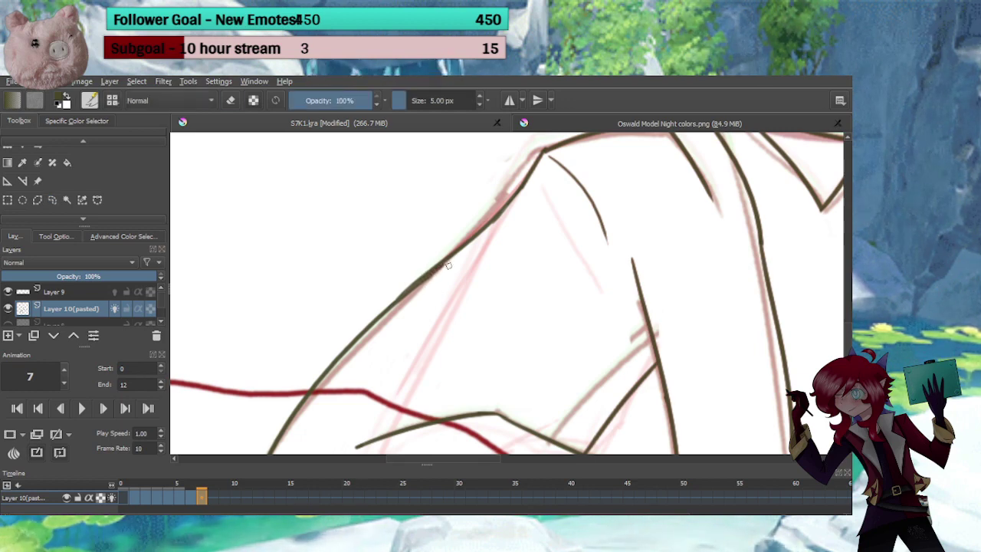
key("e")
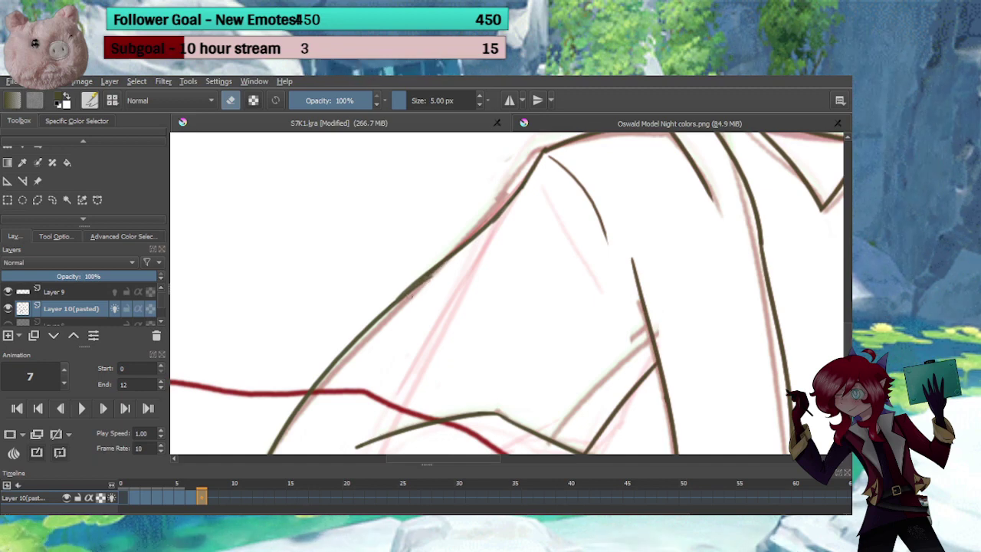
key("e")
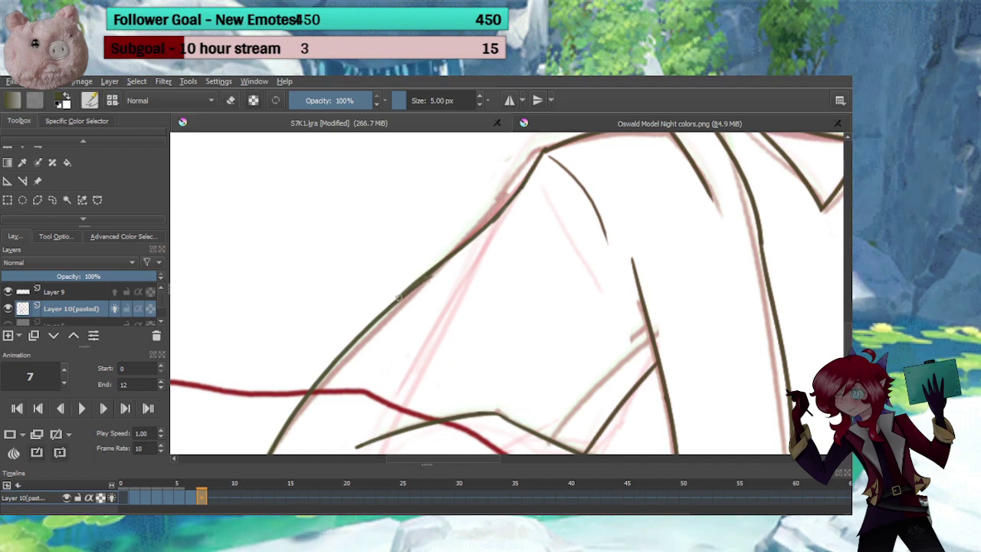
key("e")
left_click_drag(496, 309, 486, 360)
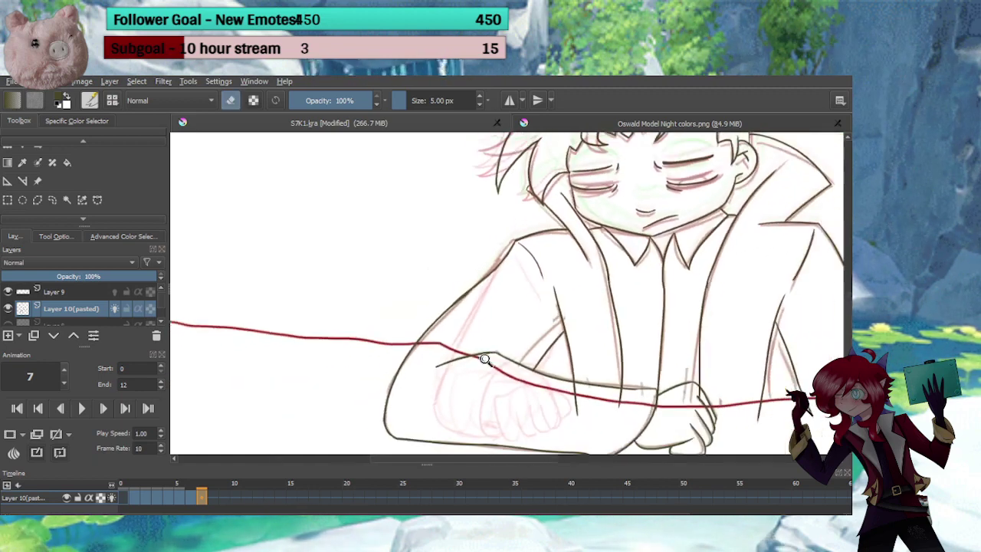
key("e")
left_click_drag(517, 320, 456, 309)
scroll(456, 309, "up", 5)
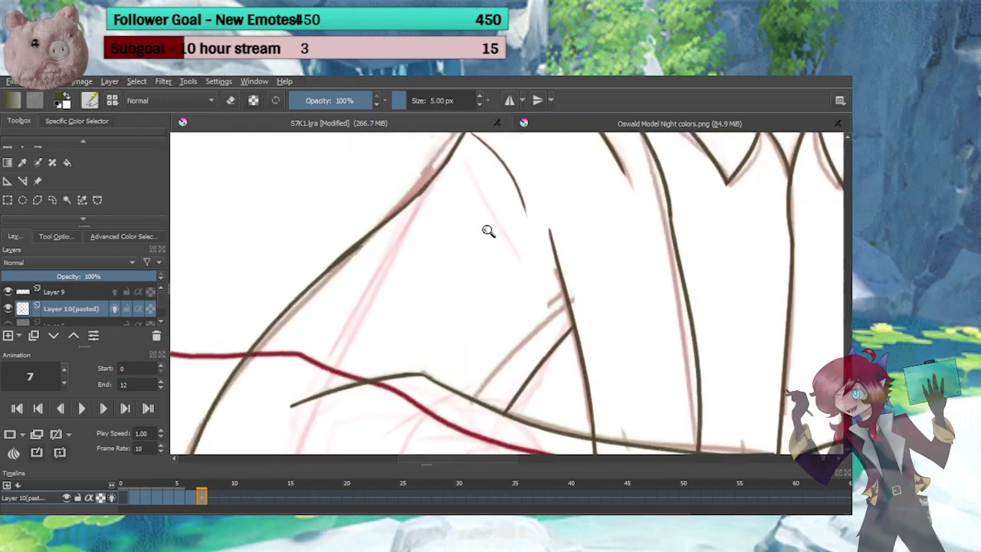
On frame 6, lasso the short inner-elbow fold line, move it up and stretch it to meet the coat edge and the arm curve
left_click(174, 497)
left_click(178, 498)
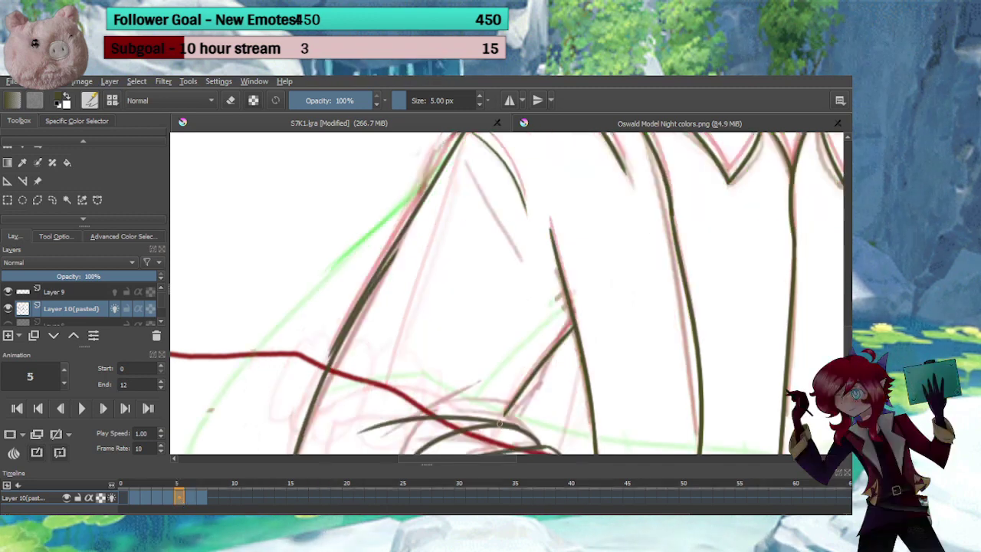
left_click(190, 497)
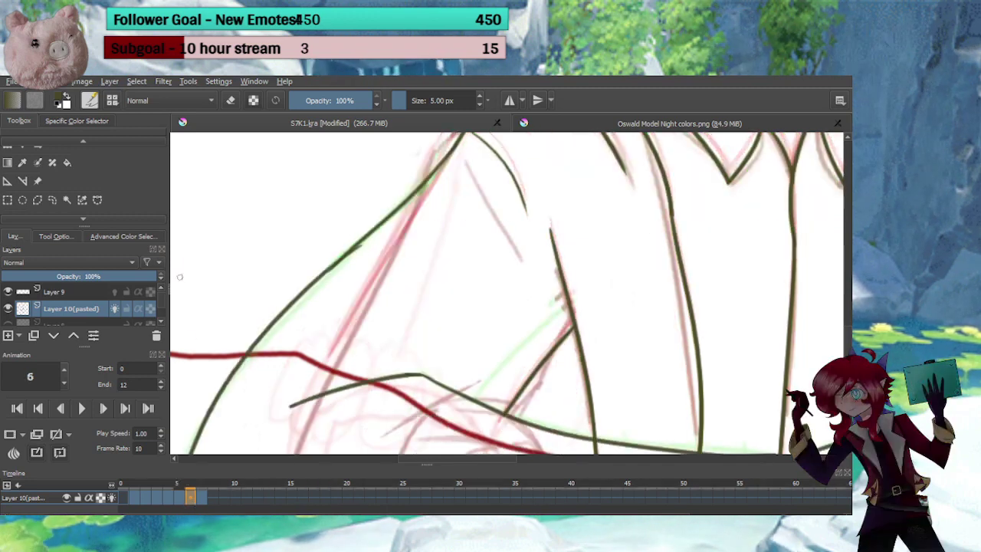
left_click(52, 199)
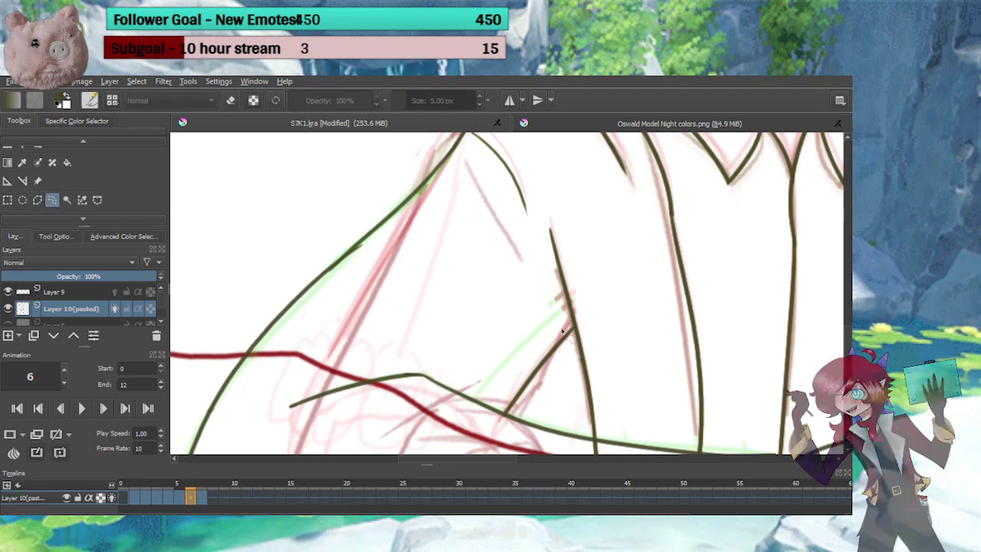
mouse_move(565, 328)
left_mouse_down()
mouse_move(559, 386)
mouse_move(535, 419)
mouse_move(483, 419)
left_mouse_up()
key("ctrl+t")
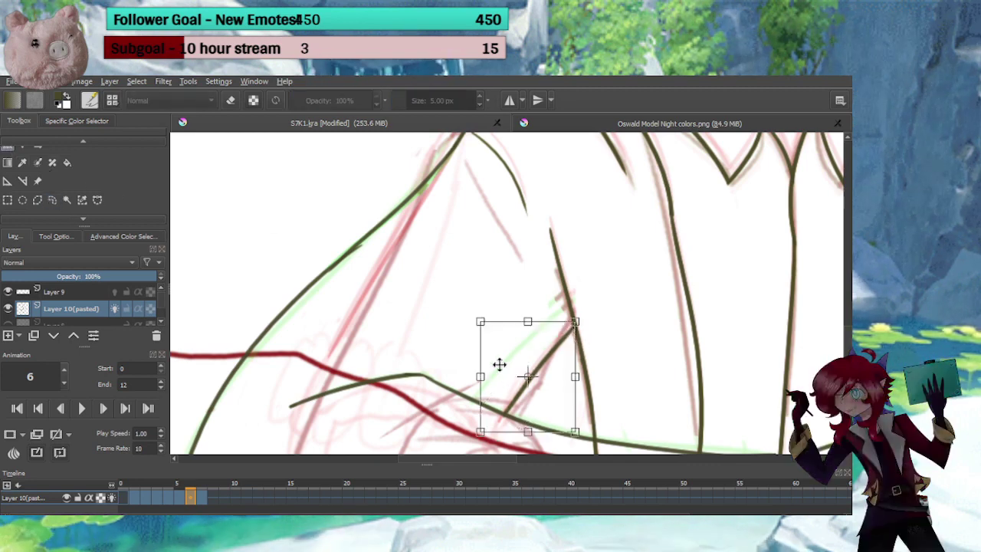
left_click_drag(526, 338, 531, 330)
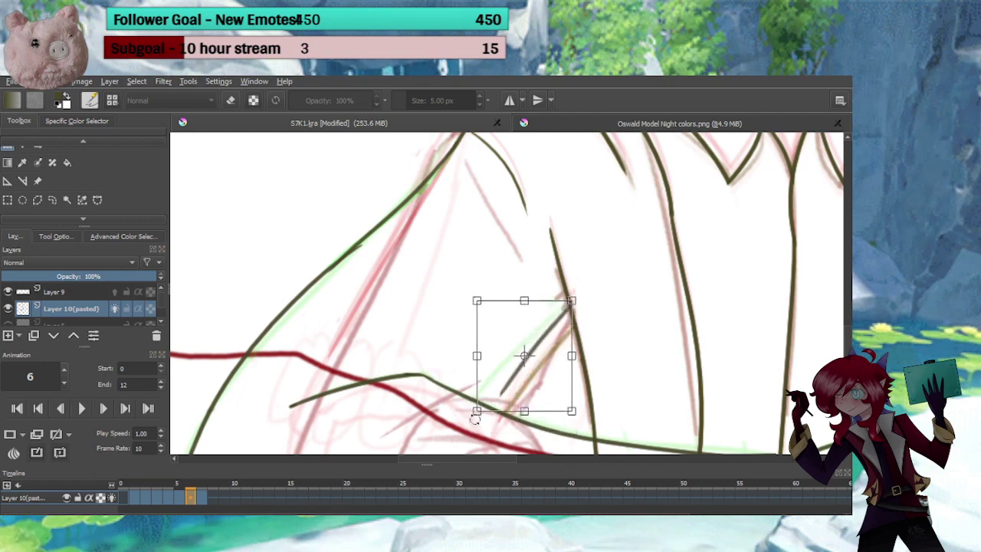
left_click_drag(475, 412, 439, 418)
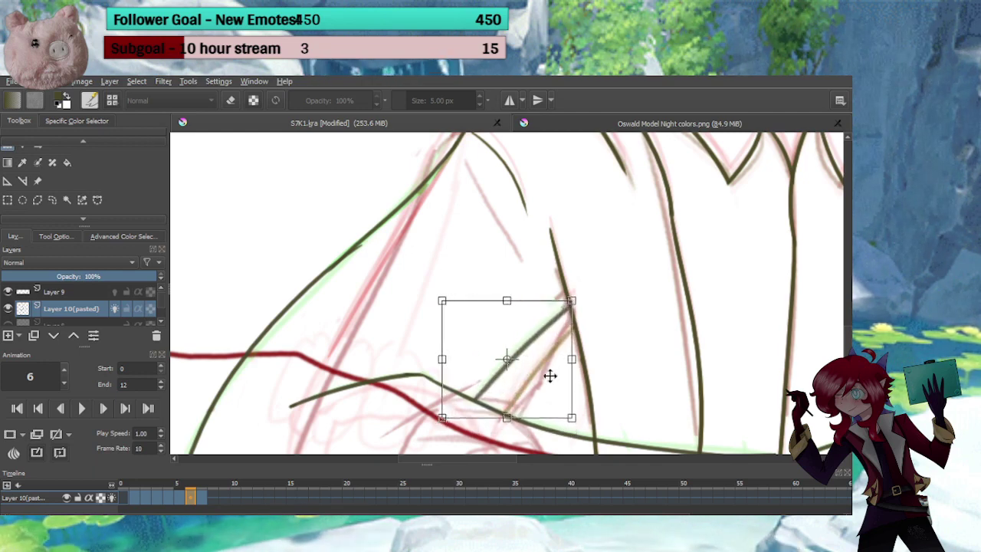
left_click_drag(571, 300, 574, 296)
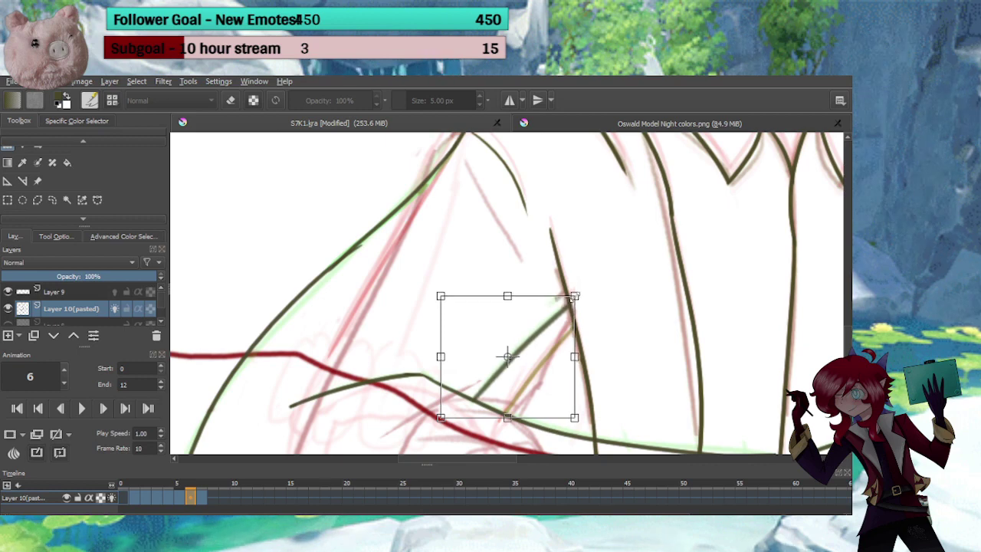
On frame 7, lasso the same inner-elbow fold line, raise and widen it to match frame 6, and clear the selection
left_click(199, 499)
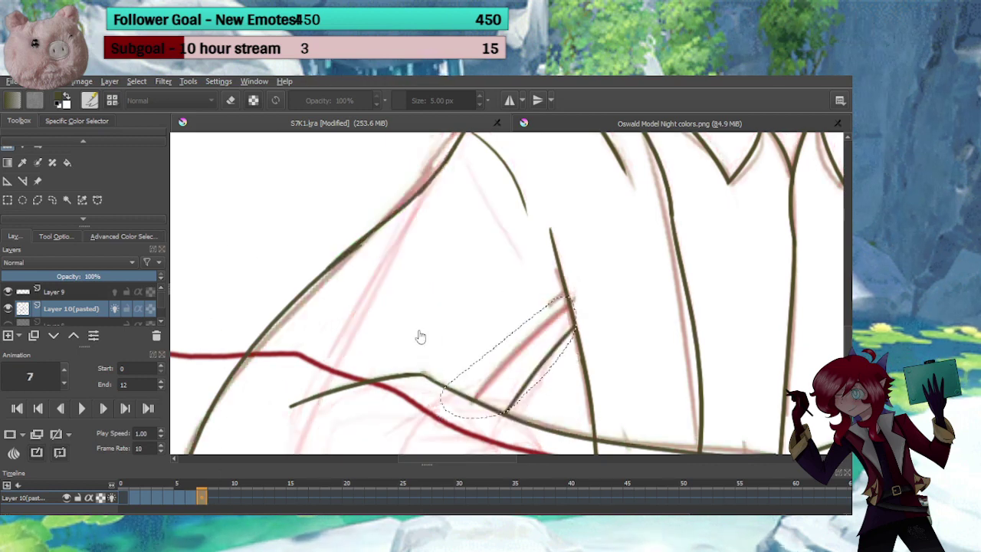
left_click(52, 200)
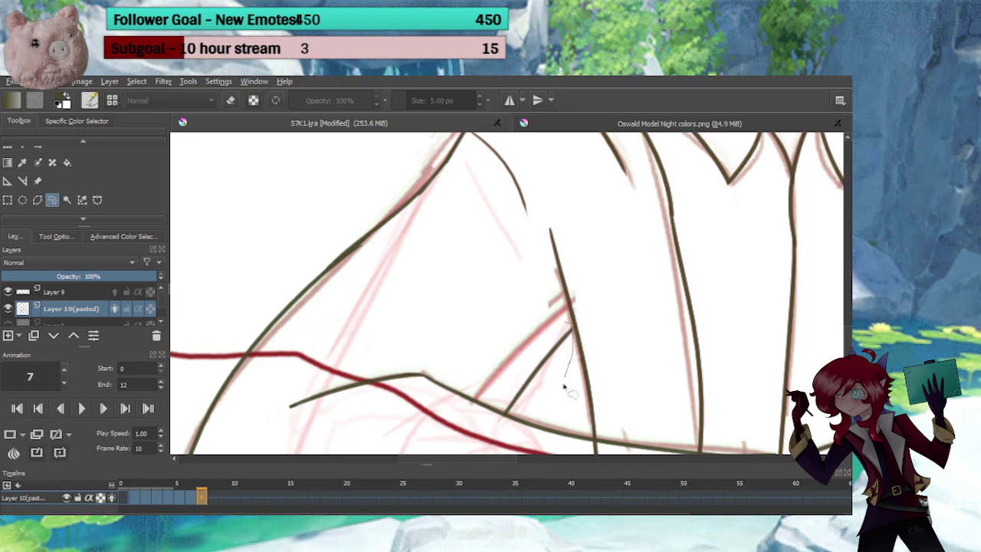
mouse_move(564, 389)
left_mouse_down()
mouse_move(494, 419)
mouse_move(569, 328)
left_mouse_up()
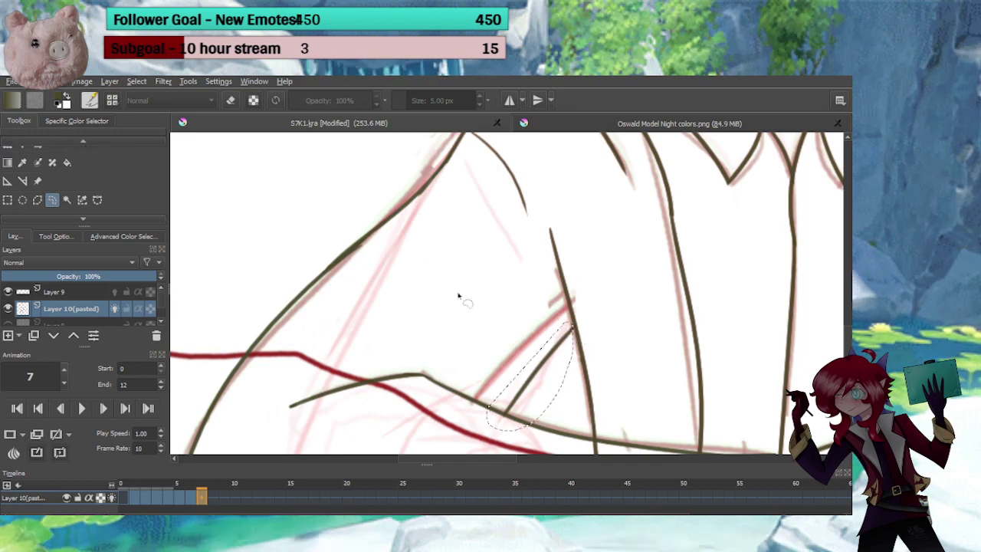
key("ctrl+t")
left_click_drag(546, 404, 542, 381)
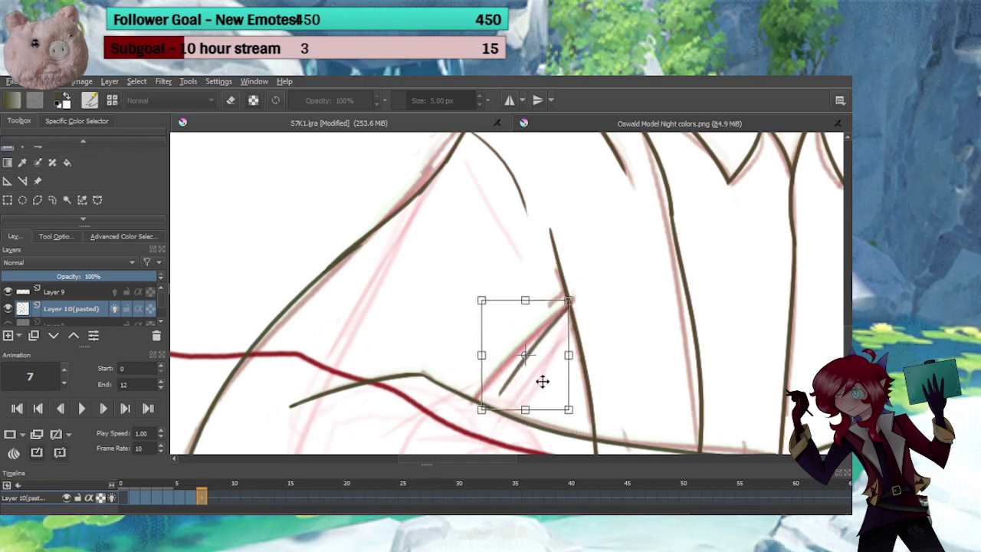
left_click_drag(482, 408, 451, 417)
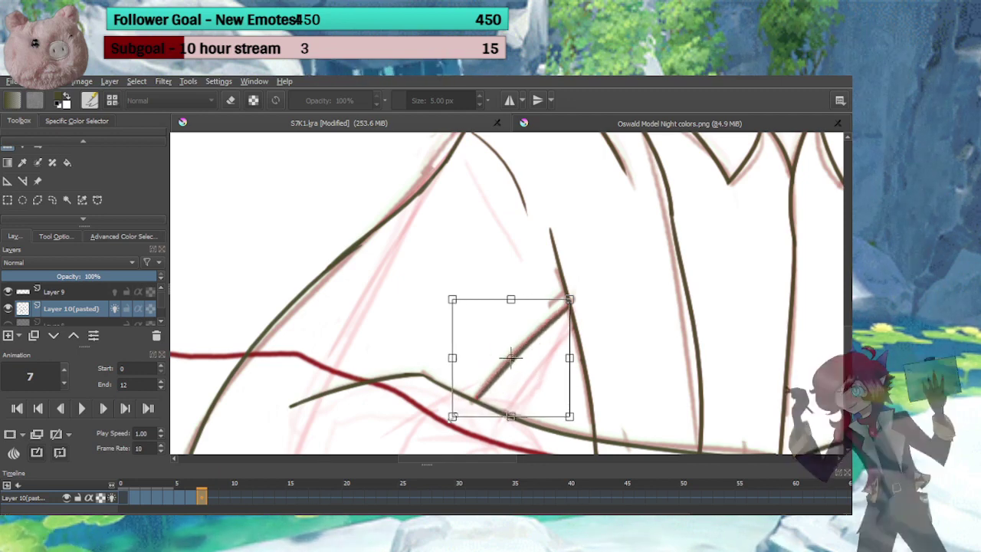
left_click(7, 201)
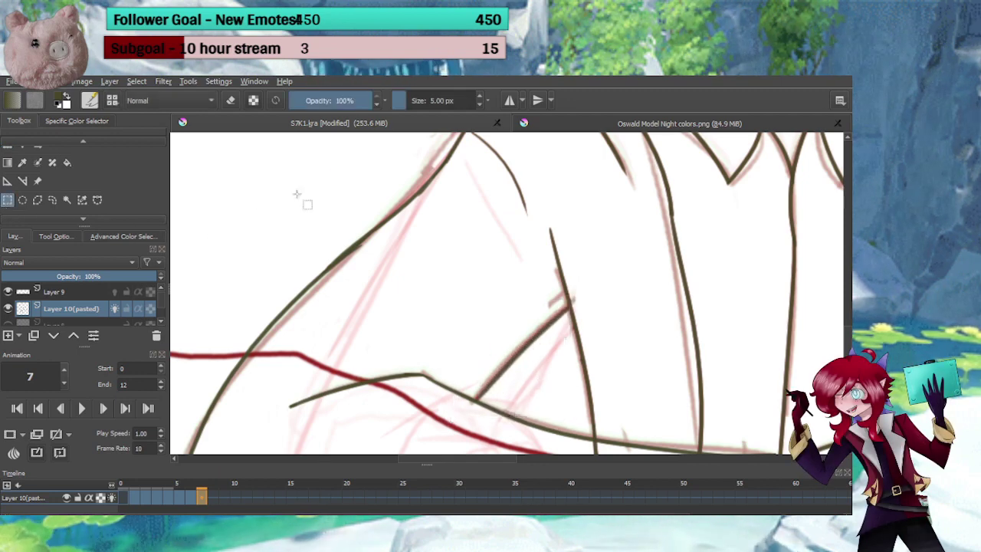
Play back the animation with the whole drawing in view to check the arm motion, and save the file
key("b")
left_click_drag(488, 322, 469, 372)
left_click_drag(548, 327, 442, 302)
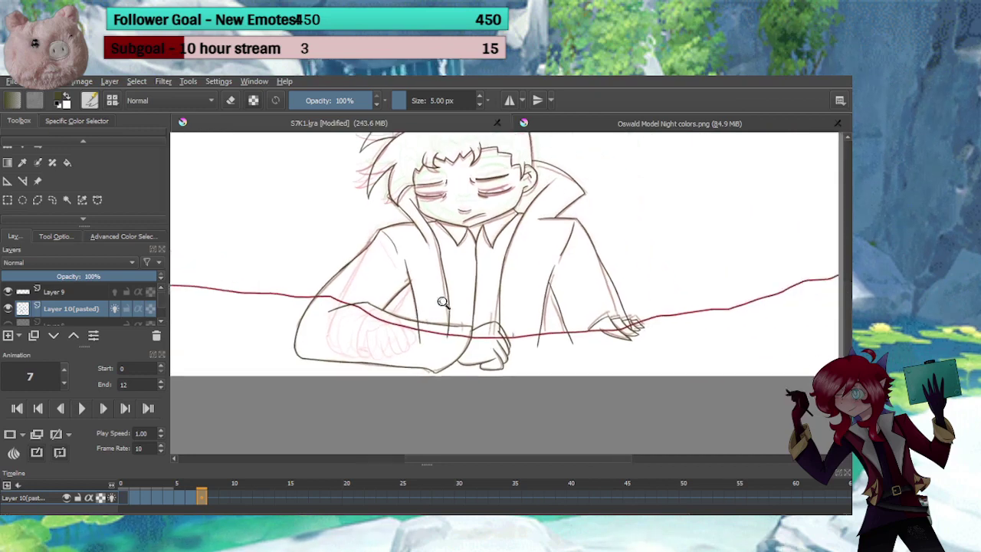
scroll(443, 302, "down", 4)
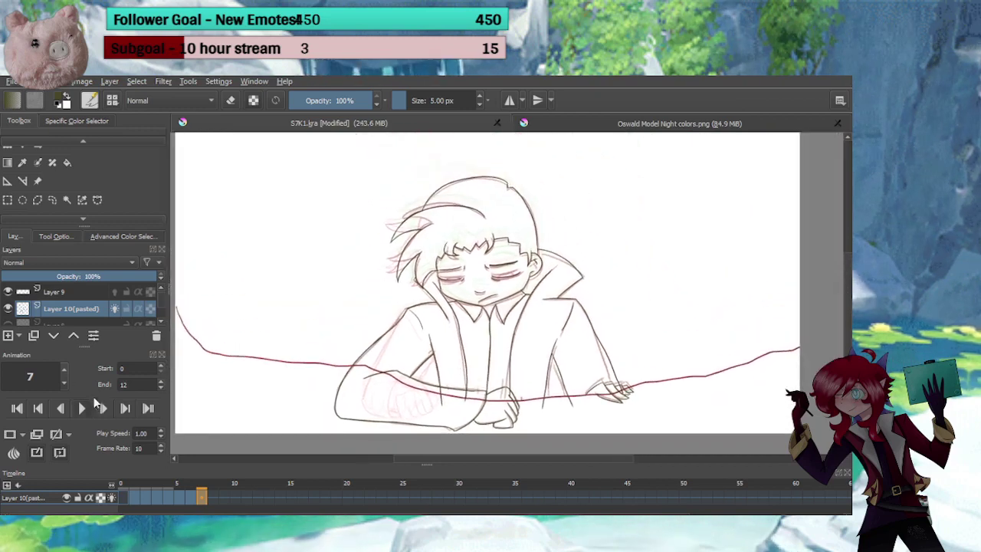
key("space")
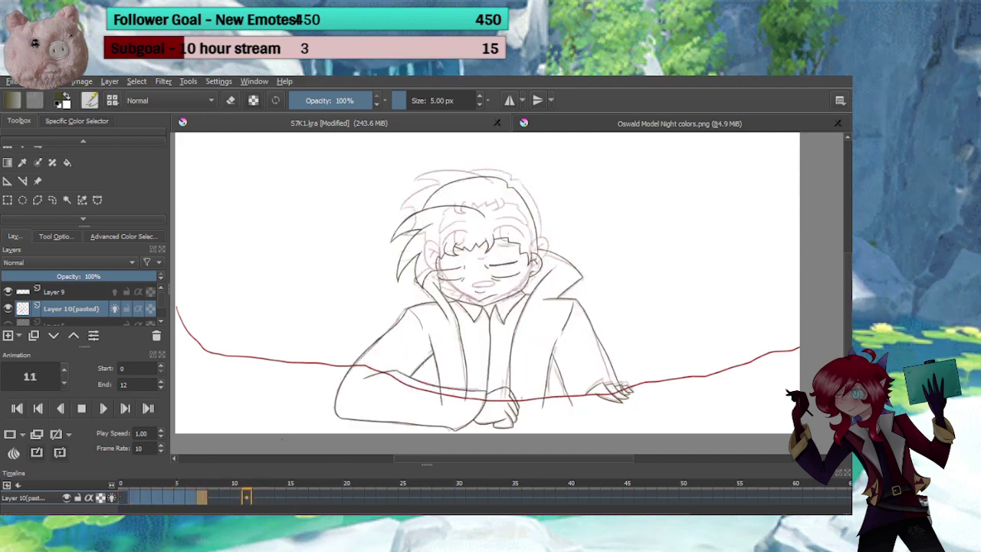
key("space")
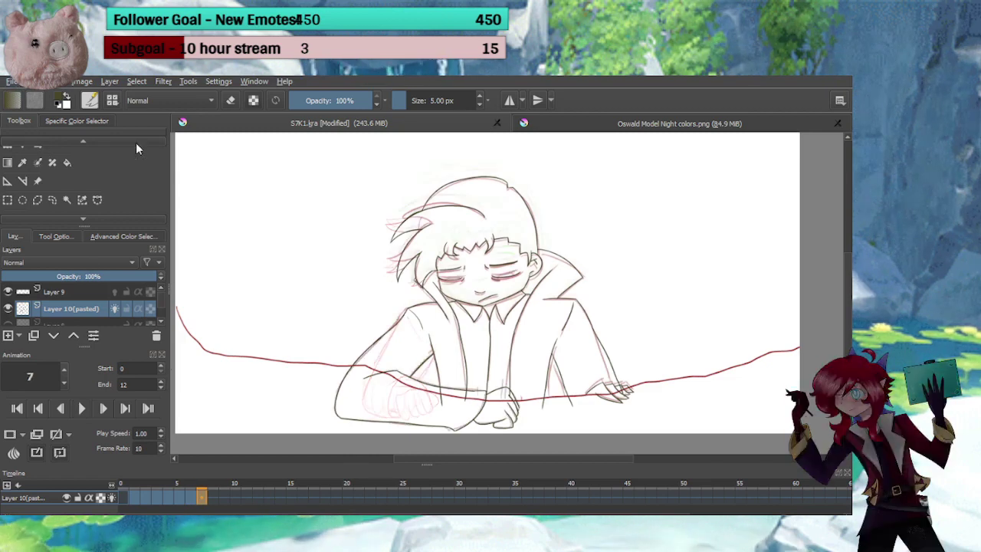
key("ctrl+s")
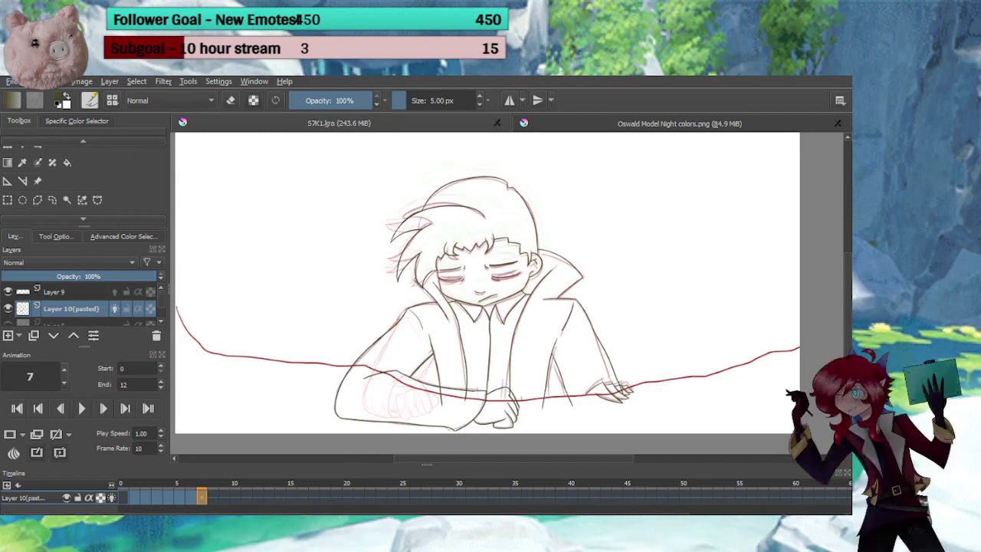
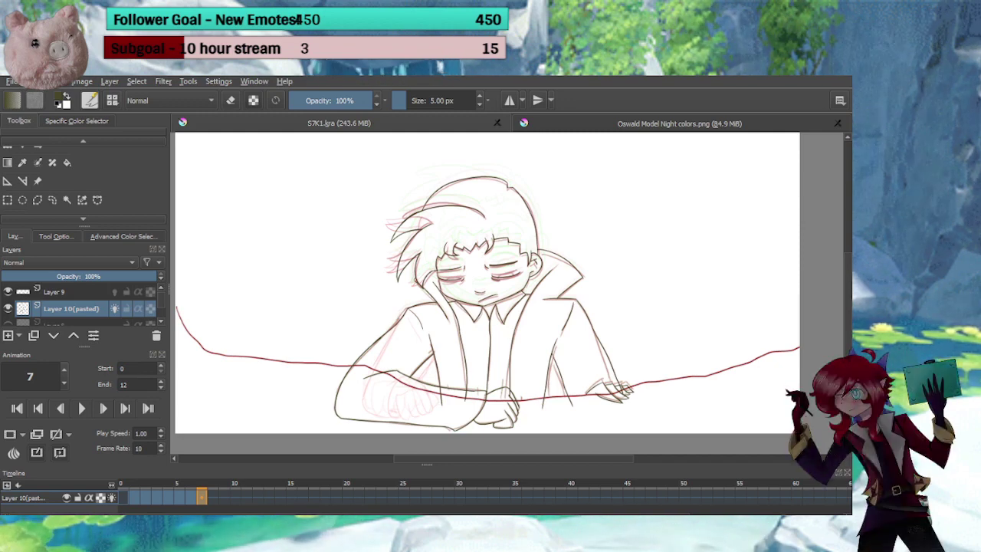
Play back the animation again and compare the drawings on frames 6, 7 and 8
left_click(81, 410)
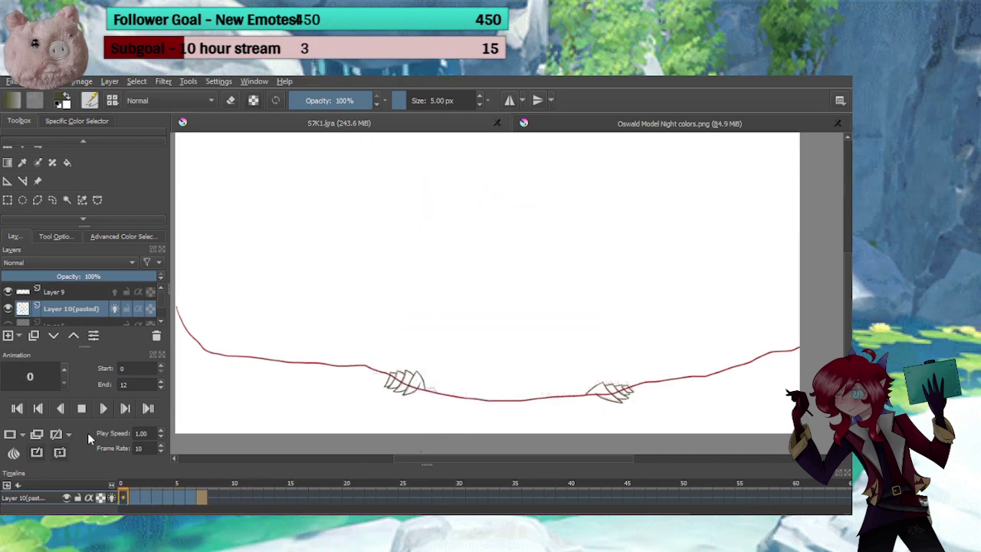
left_click(82, 409)
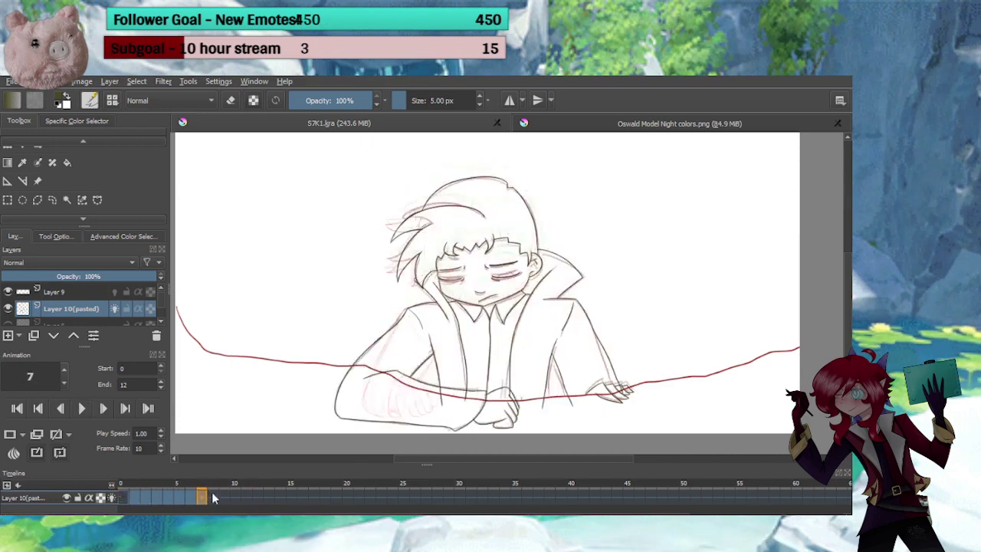
left_click(212, 498)
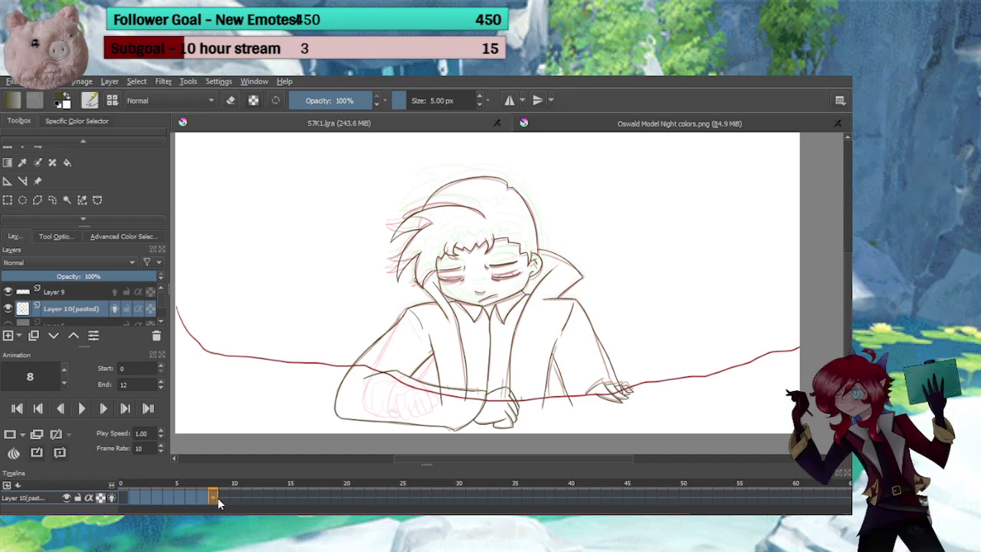
left_click(195, 498)
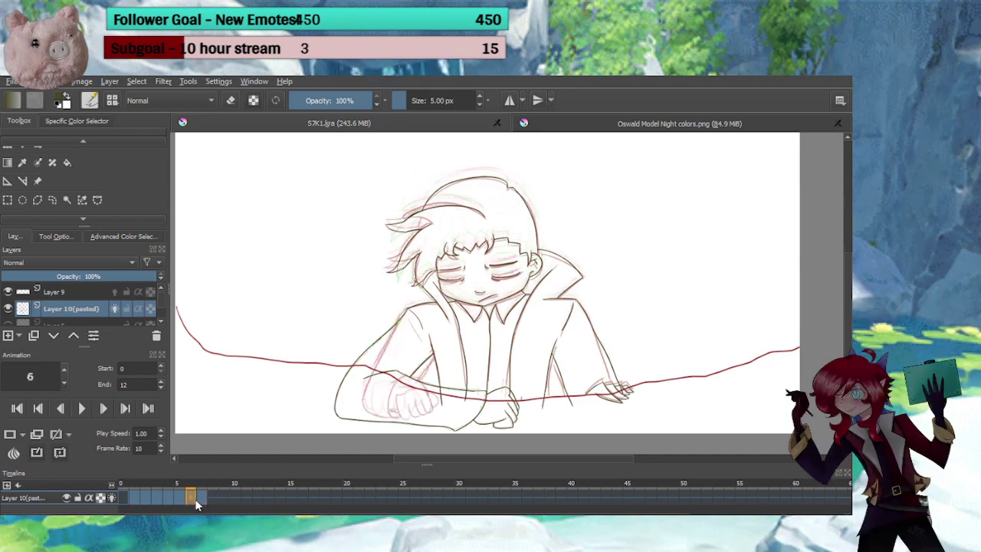
left_click(202, 498)
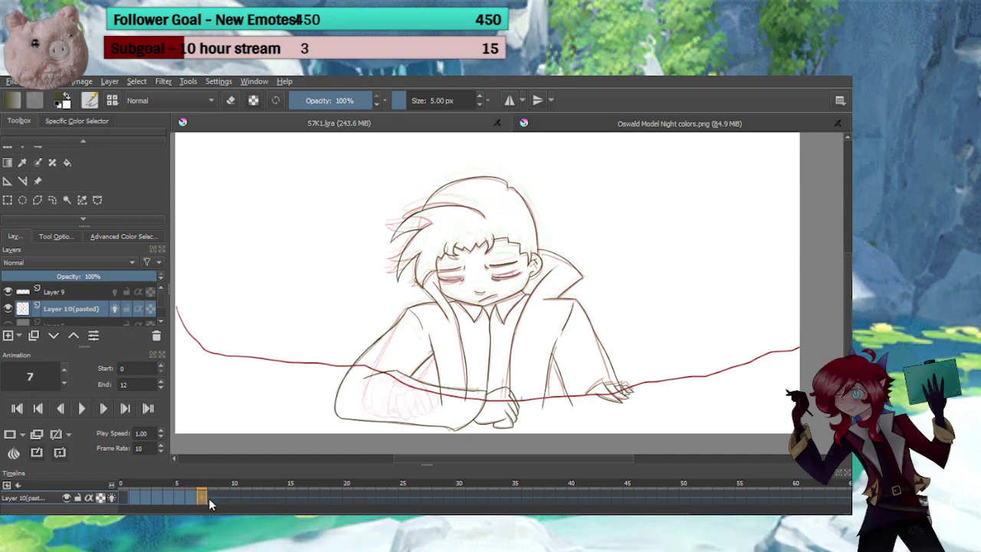
On frame 8, draw the eye nearest the ear as narrowly open, with an upper curve, a lower curve and both iris edges
left_click(213, 499)
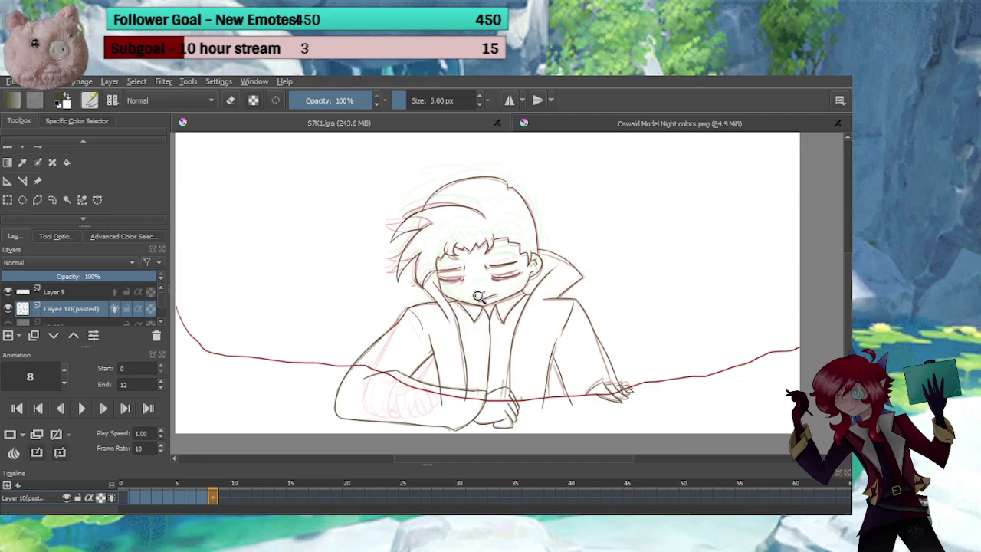
mouse_move(478, 296)
left_mouse_down()
mouse_move(523, 170)
mouse_move(450, 273)
mouse_move(509, 292)
mouse_move(595, 282)
mouse_move(604, 272)
mouse_move(578, 274)
mouse_move(644, 251)
left_mouse_up()
left_click(230, 100)
key("e")
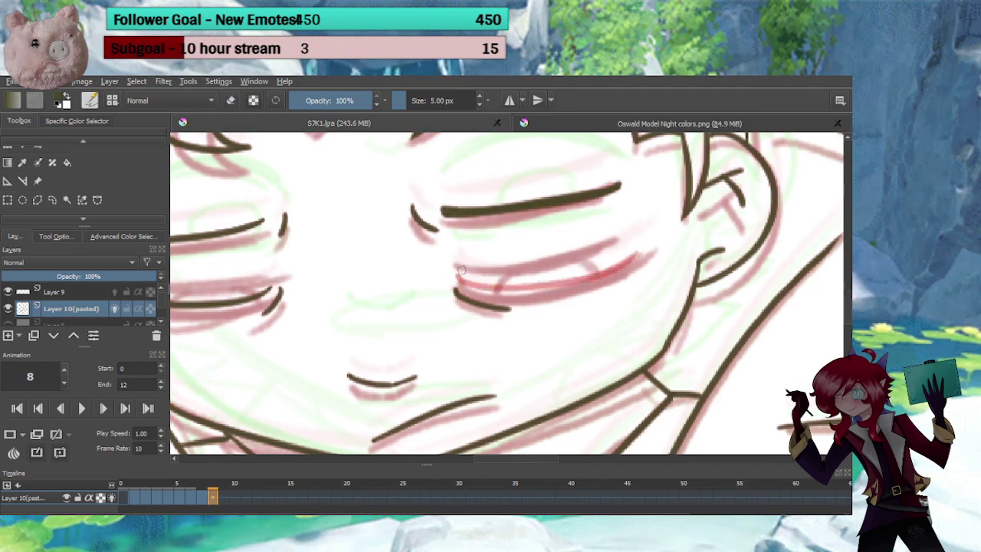
left_click_drag(460, 269, 608, 248)
key("ctrl+z")
mouse_move(451, 268)
left_mouse_down()
mouse_move(542, 261)
mouse_move(612, 233)
left_mouse_up()
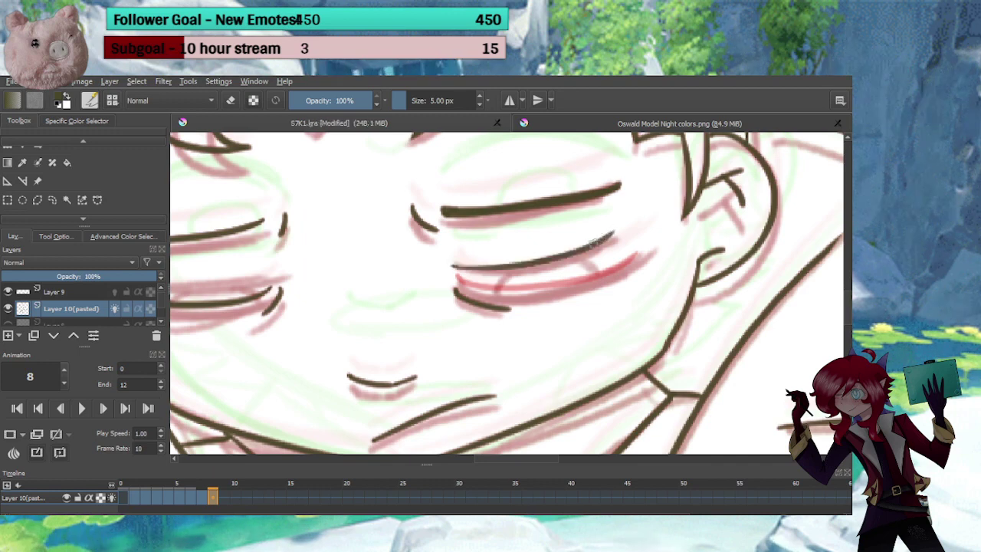
left_click_drag(470, 294, 616, 280)
key("ctrl+z")
left_click_drag(467, 289, 630, 257)
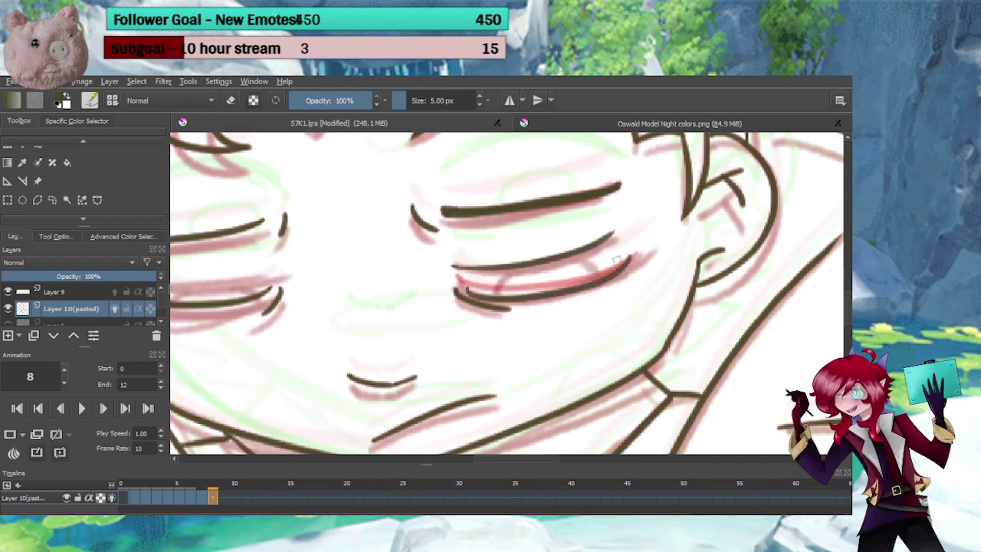
left_click_drag(514, 269, 500, 295)
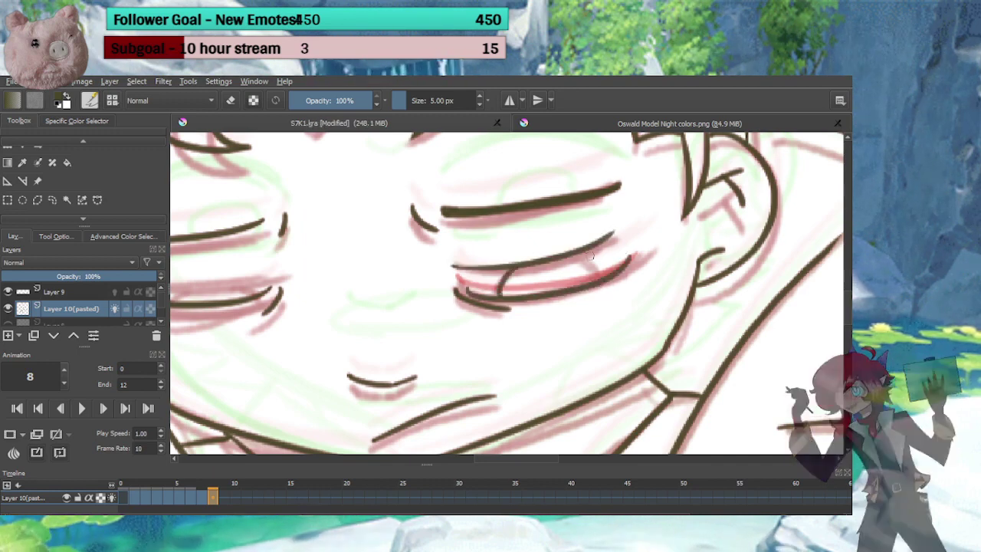
left_click_drag(585, 256, 605, 280)
Draw the matching narrowly open eye on the hair-swept side of frame 8's face, with upper and lower curves and both iris edges
left_click_drag(553, 309, 678, 309)
mouse_move(445, 308)
left_mouse_down()
mouse_move(587, 305)
mouse_move(536, 291)
mouse_move(486, 309)
mouse_move(406, 305)
left_mouse_up()
key("e")
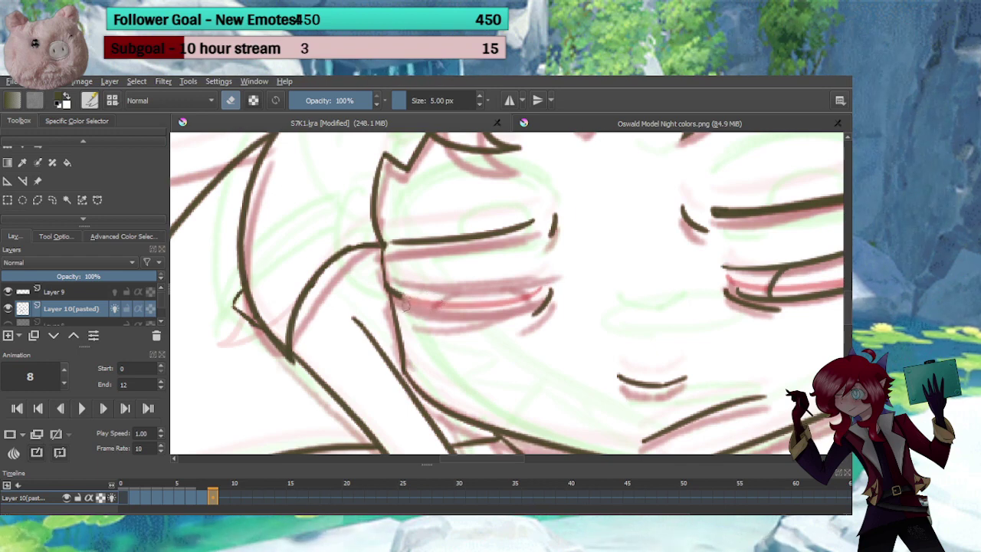
key("e")
mouse_move(536, 282)
left_mouse_down()
mouse_move(437, 288)
mouse_move(541, 295)
left_mouse_up()
left_click_drag(460, 291, 435, 312)
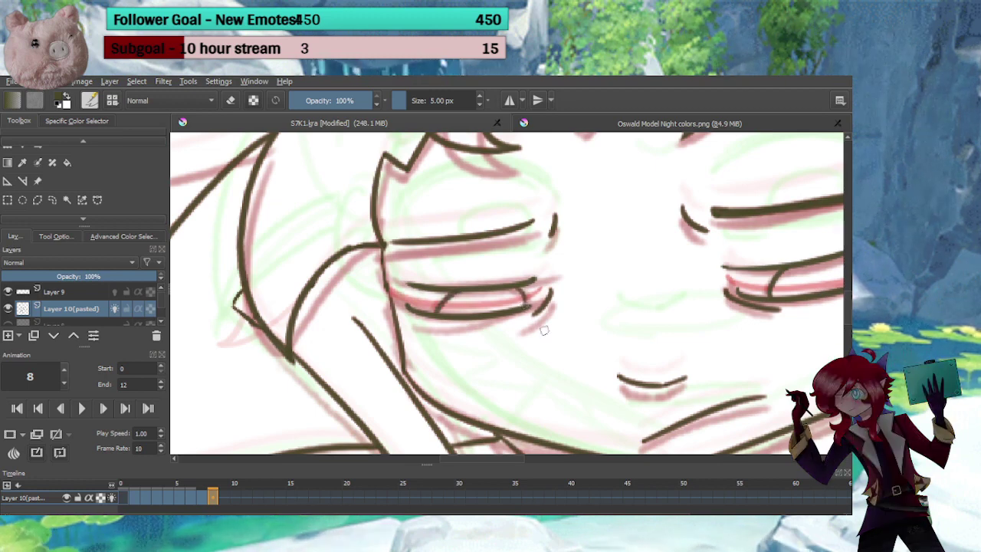
Duplicate frame 8's drawing onto frame 9
scroll(561, 376, "down", 2)
left_click_drag(573, 368, 439, 334)
left_click(222, 496)
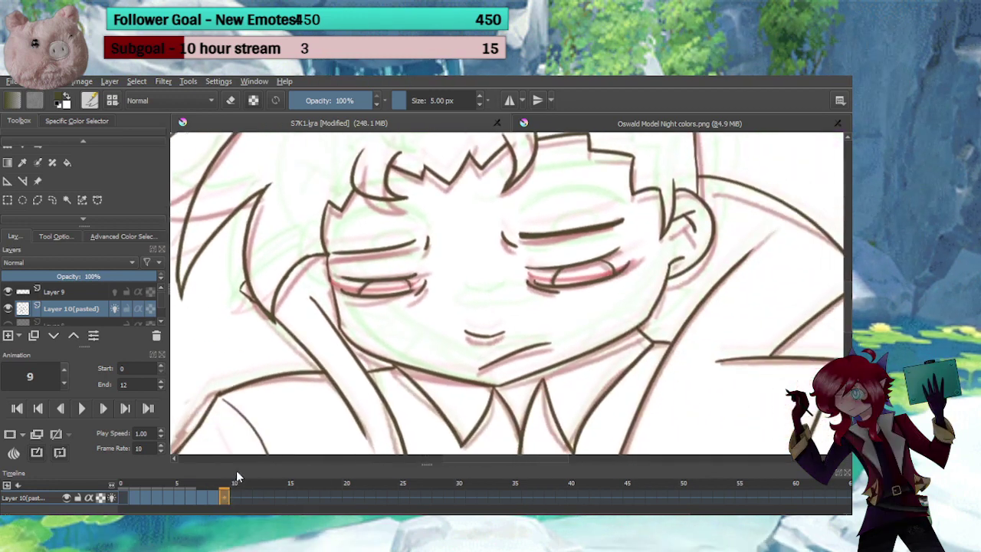
left_click(36, 434)
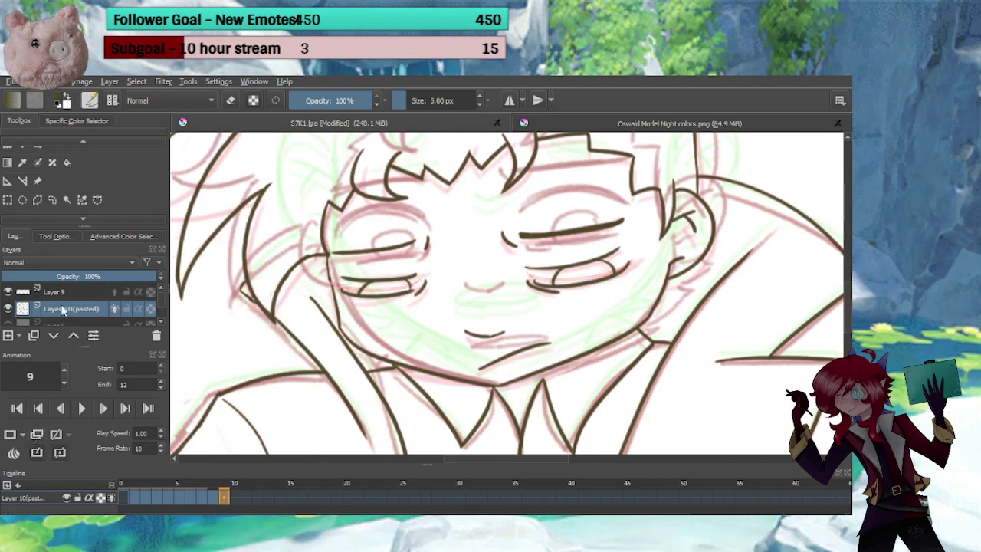
Select the whole head with its hair on frame 9, delete it, and clear the selection
scroll(387, 295, "down", 3)
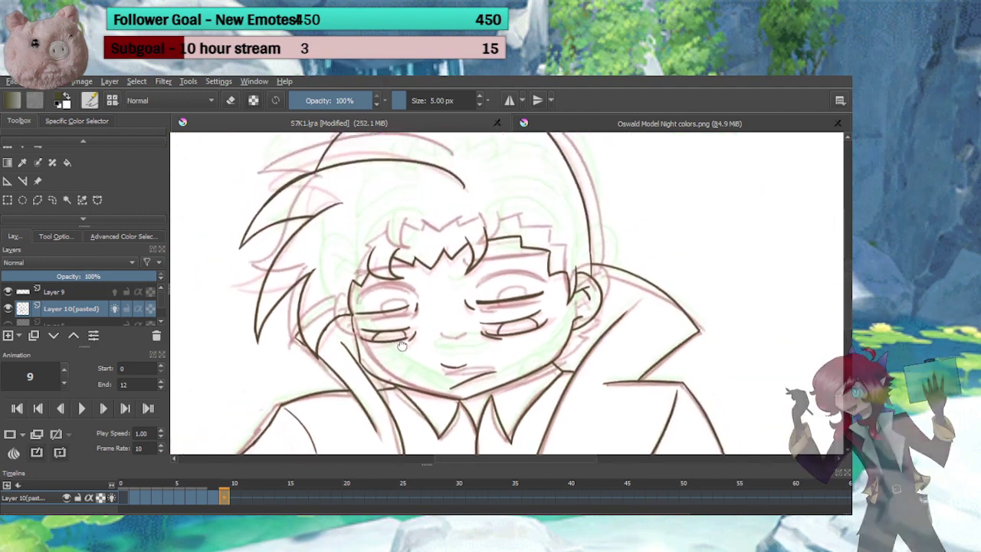
left_click(52, 199)
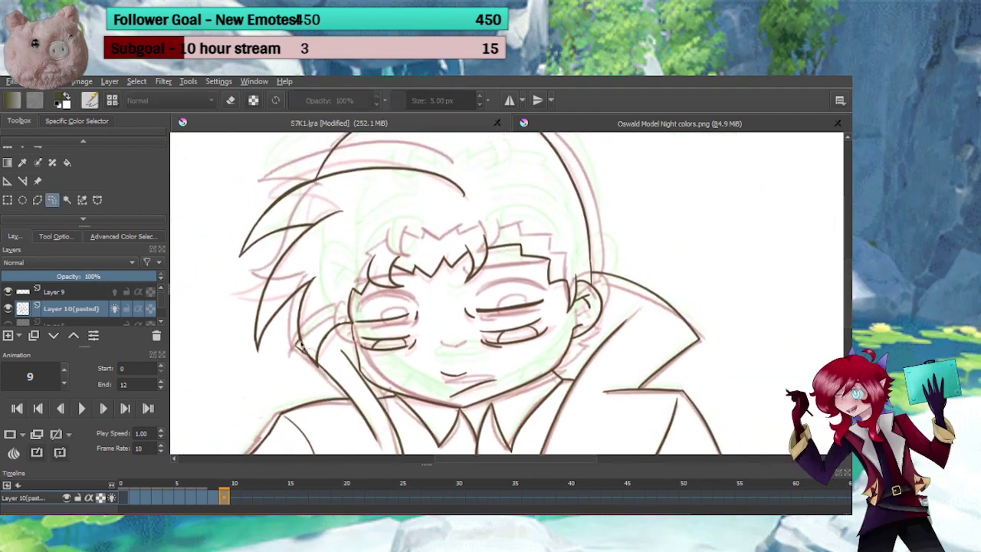
mouse_move(291, 350)
left_mouse_down()
mouse_move(317, 377)
mouse_move(344, 347)
mouse_move(364, 377)
left_mouse_up()
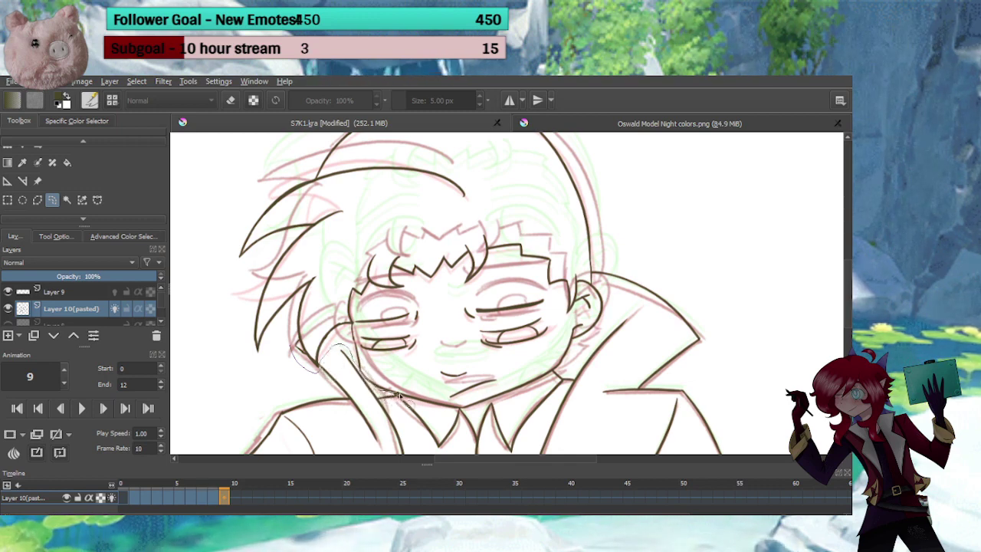
mouse_move(414, 408)
left_mouse_down()
mouse_move(475, 411)
mouse_move(533, 391)
mouse_move(600, 332)
mouse_move(610, 308)
mouse_move(594, 274)
mouse_move(604, 218)
mouse_move(550, 101)
mouse_move(376, 82)
mouse_move(231, 186)
mouse_move(206, 303)
mouse_move(259, 386)
mouse_move(304, 388)
left_mouse_up()
key("Delete")
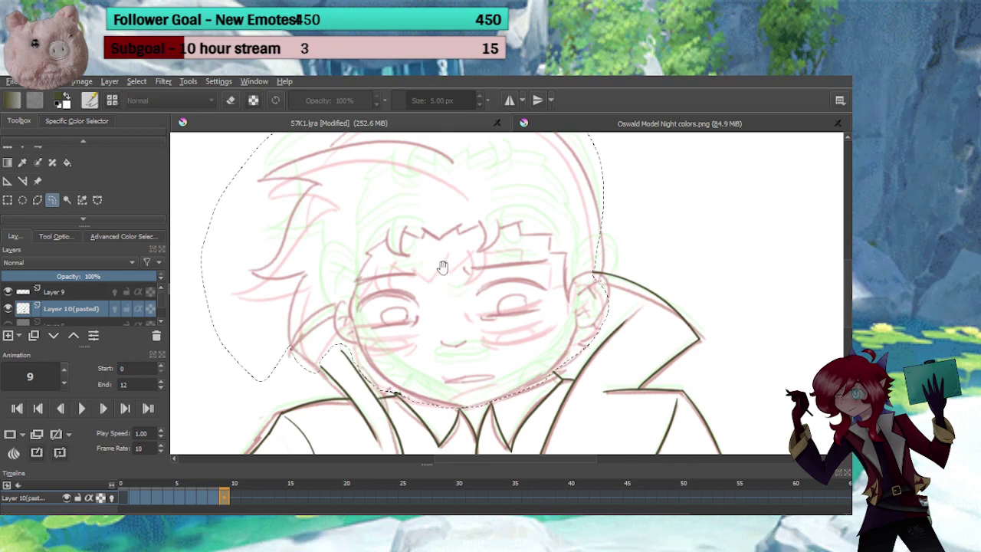
mouse_move(437, 256)
left_mouse_down()
mouse_move(446, 252)
mouse_move(452, 291)
mouse_move(448, 258)
left_mouse_up()
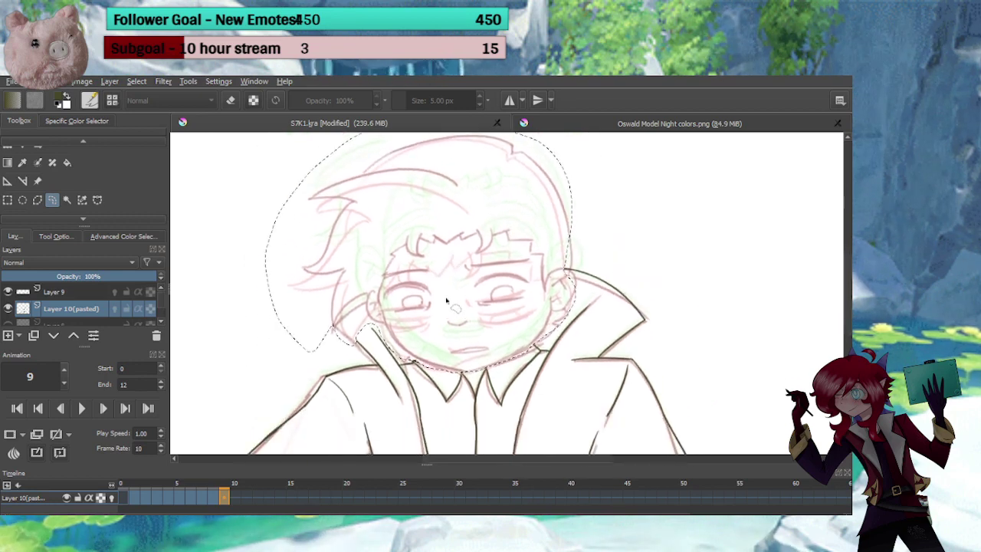
key("ctrl+shift+a")
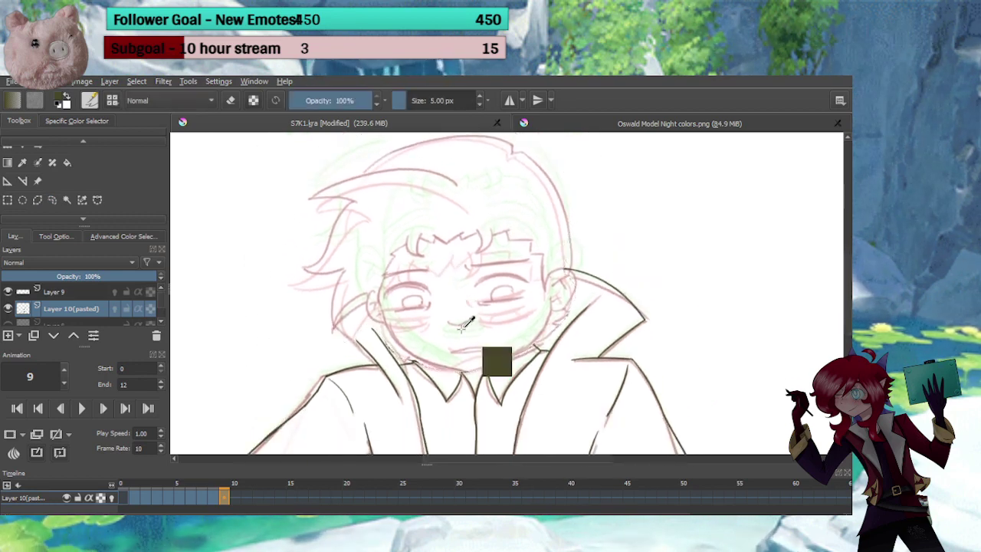
Erase the leftover jaw fragments around the collar and add the short line joining the collar corner to the jaw
scroll(468, 301, "up", 2)
left_click_drag(468, 301, 466, 273)
left_click_drag(389, 366, 522, 310)
key("e")
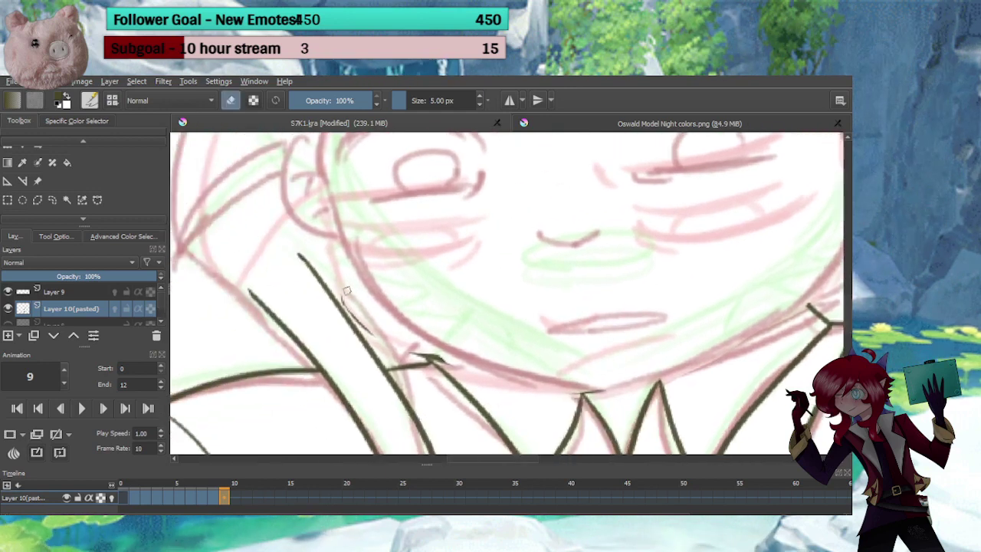
left_click_drag(348, 307, 356, 318)
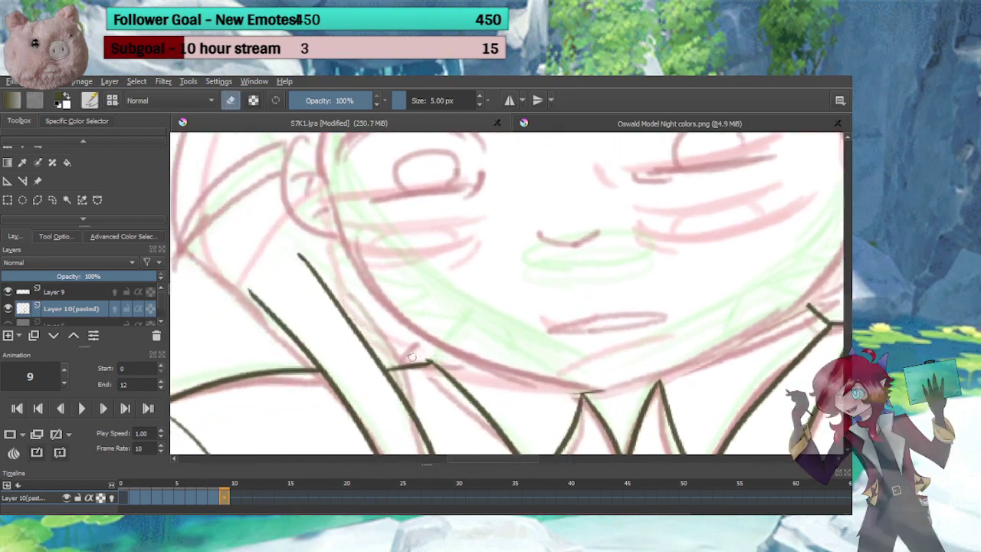
left_click_drag(504, 344, 432, 302)
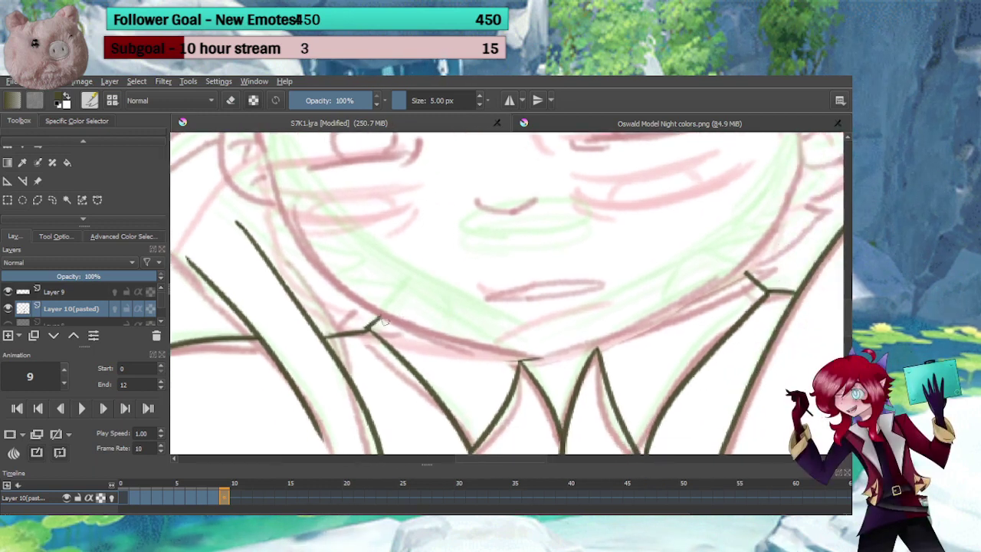
Draw the nose on frame 9 as a short upturned curve between the eyes and mouth
mouse_move(452, 230)
left_mouse_down()
mouse_move(421, 312)
mouse_move(425, 375)
left_mouse_up()
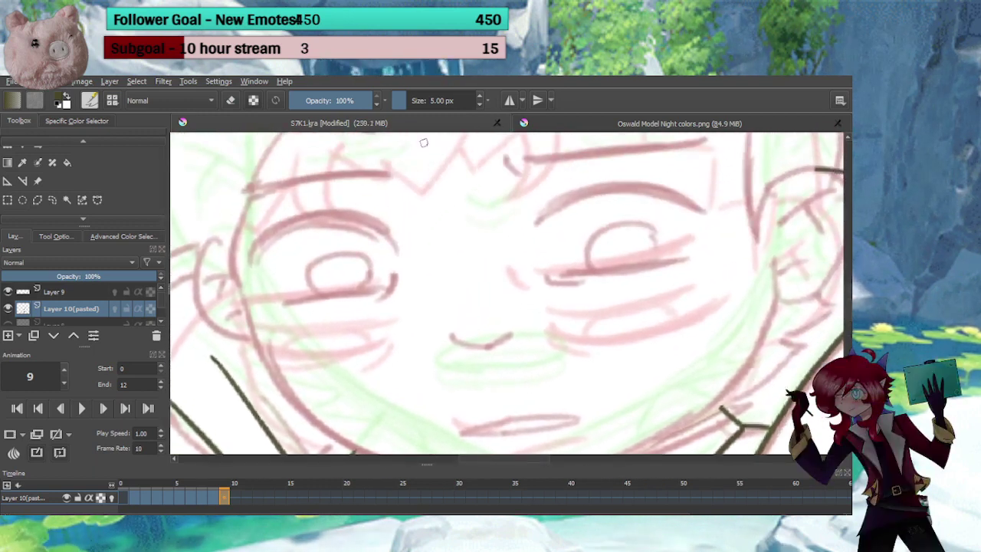
scroll(493, 328, "up", 3)
mouse_move(431, 332)
left_mouse_down()
mouse_move(440, 343)
mouse_move(516, 338)
left_mouse_up()
key("e")
key("e")
scroll(498, 355, "down", 1)
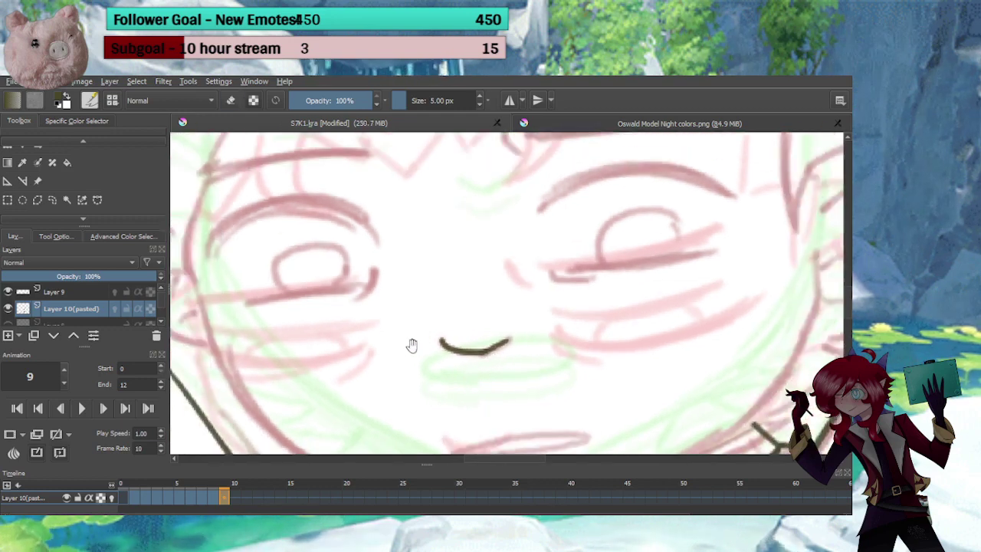
Draw the open eye on the hair-swept side, with an arched upper lid, lower lid line, inner corner and oval iris
mouse_move(412, 346)
left_mouse_down()
mouse_move(504, 354)
mouse_move(490, 369)
left_mouse_up()
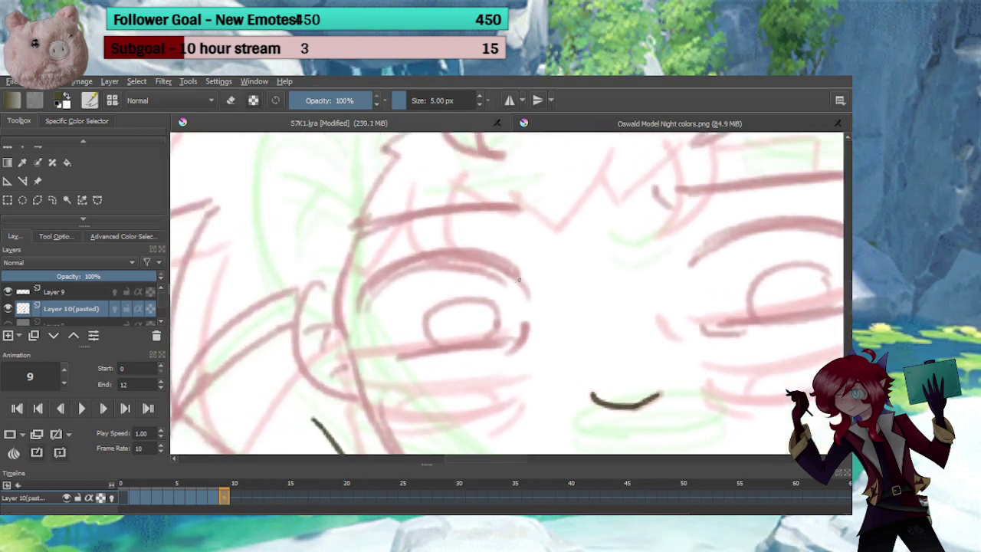
left_click_drag(518, 279, 370, 320)
scroll(498, 327, "up", 2)
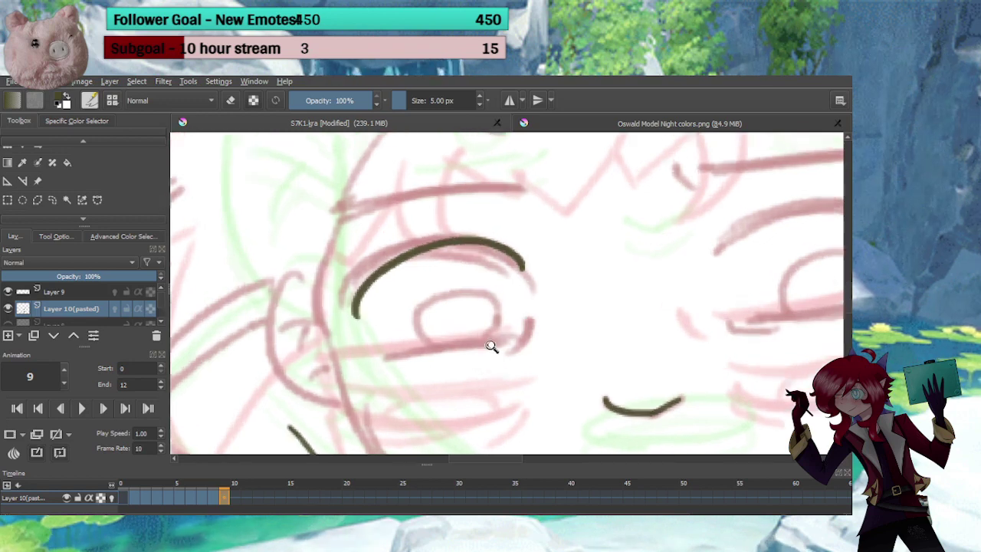
mouse_move(376, 359)
left_mouse_down()
mouse_move(507, 337)
mouse_move(494, 351)
left_mouse_up()
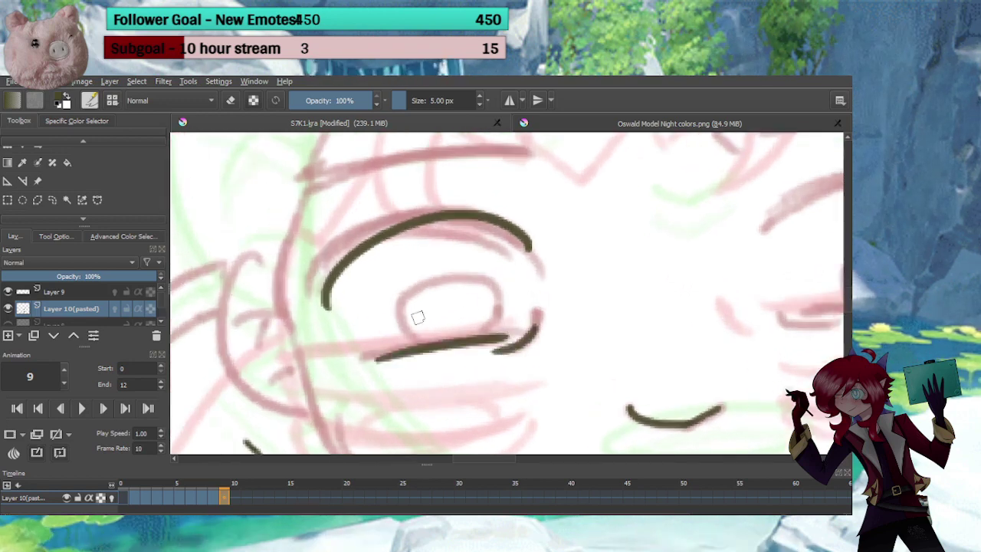
mouse_move(429, 338)
left_mouse_down()
mouse_move(404, 306)
mouse_move(456, 342)
left_mouse_up()
Draw the open eye nearest the ear, with an arched upper lid, straight lower lid line, inner corner and rounded iris
mouse_move(544, 323)
left_mouse_down()
mouse_move(443, 288)
mouse_move(377, 331)
left_mouse_up()
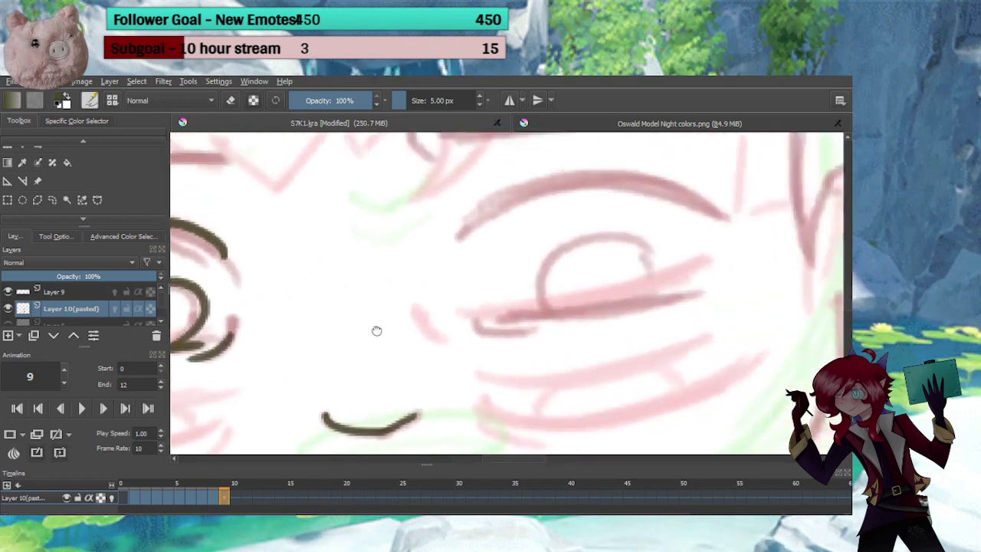
scroll(422, 267, "up", 2)
left_click_drag(396, 282, 646, 273)
left_click_drag(438, 363, 621, 338)
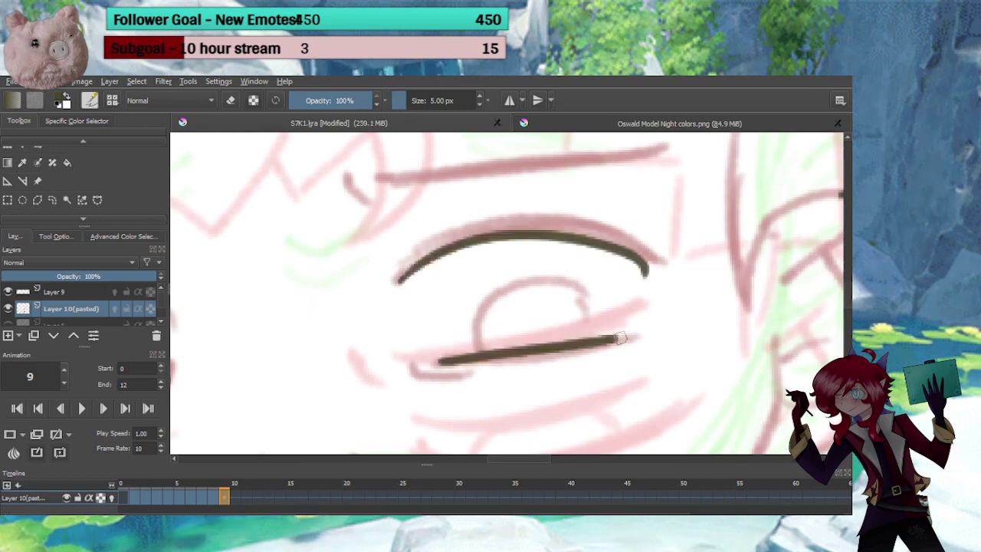
left_click_drag(413, 366, 468, 378)
left_click_drag(494, 346, 593, 336)
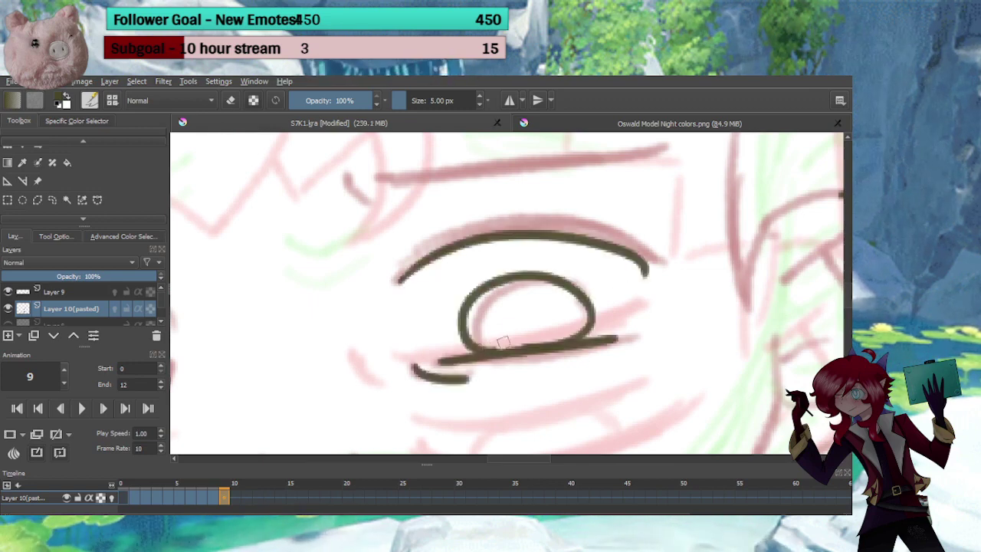
Select the iris of the eye nearest the ear, reduce its height and width slightly, and apply the transform
left_click_drag(485, 357, 530, 309)
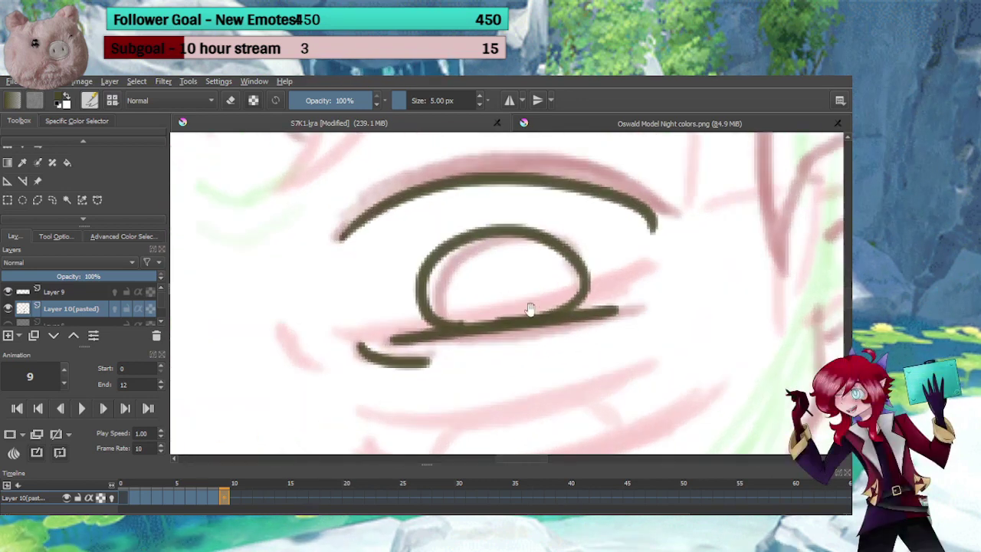
left_click(52, 199)
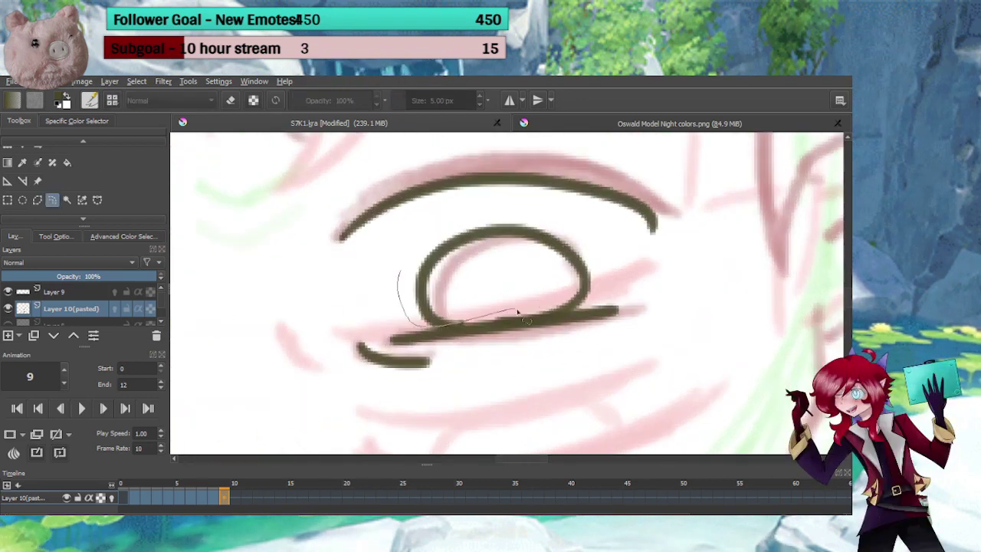
mouse_move(546, 310)
left_mouse_down()
mouse_move(617, 278)
mouse_move(449, 212)
mouse_move(418, 224)
left_mouse_up()
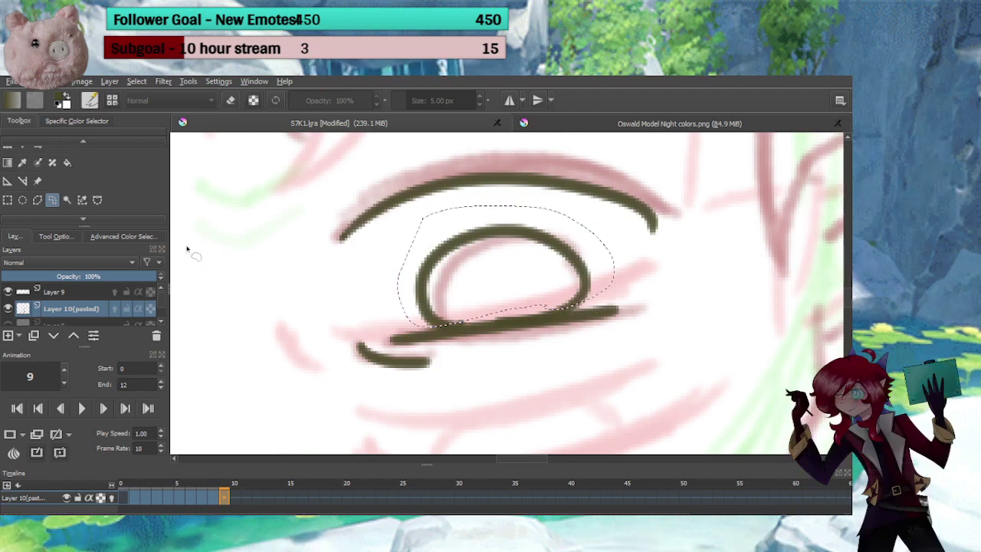
left_click(20, 163)
left_click_drag(505, 205, 503, 214)
left_click_drag(396, 270, 412, 271)
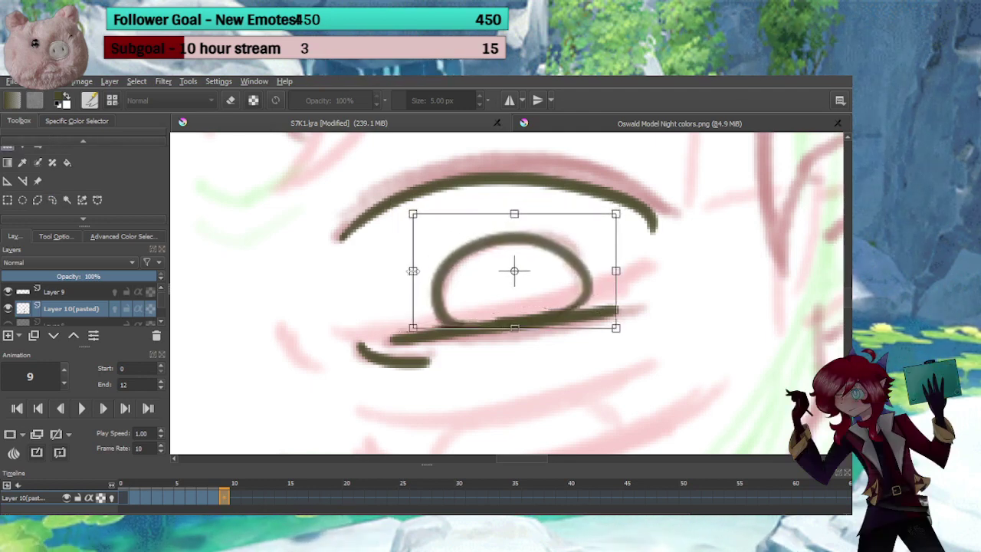
key("Return")
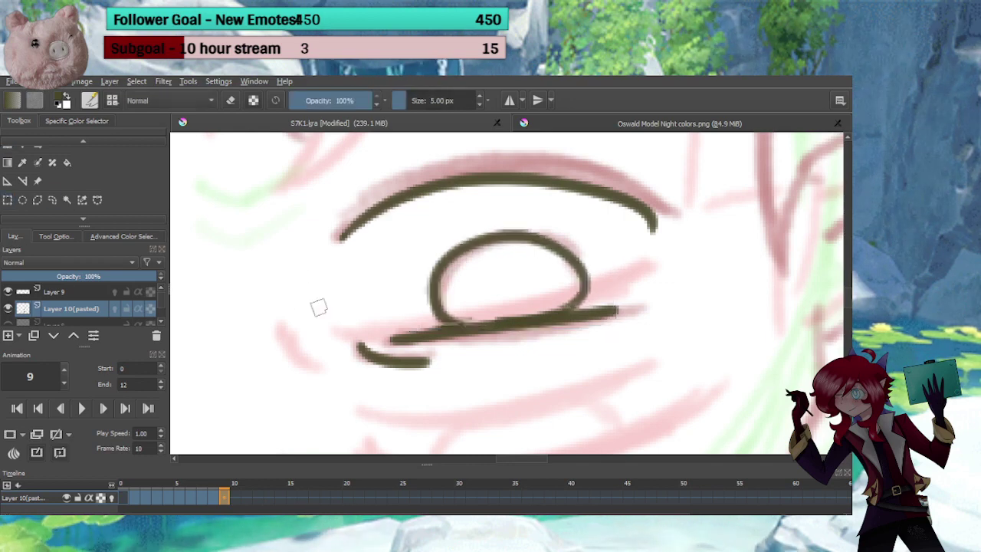
scroll(350, 375, "down", 2)
left_click_drag(351, 375, 376, 404)
mouse_move(378, 333)
left_mouse_down()
mouse_move(385, 370)
mouse_move(403, 304)
mouse_move(317, 307)
mouse_move(383, 221)
left_mouse_up()
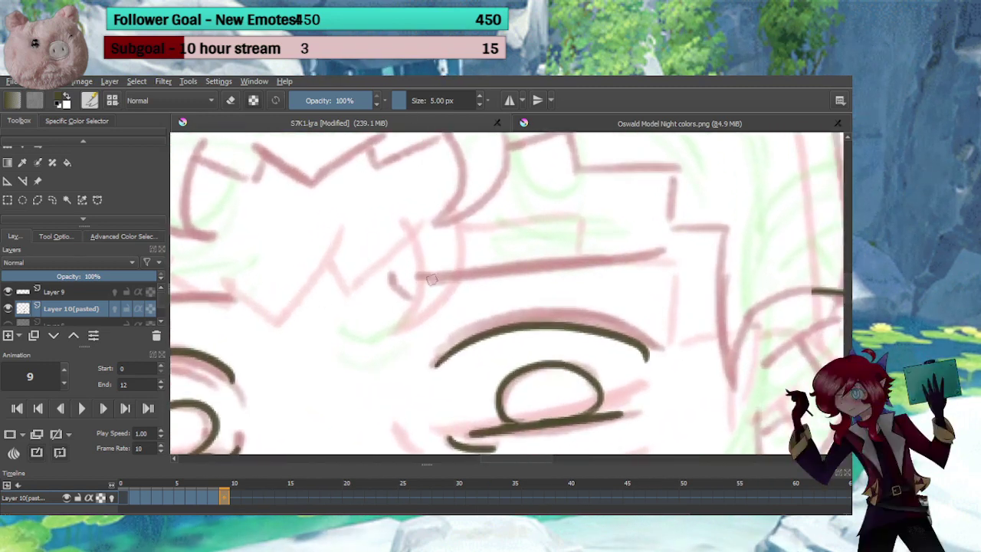
left_click_drag(417, 281, 712, 263)
key("ctrl+z")
left_click_drag(421, 280, 694, 255)
key("ctrl+z")
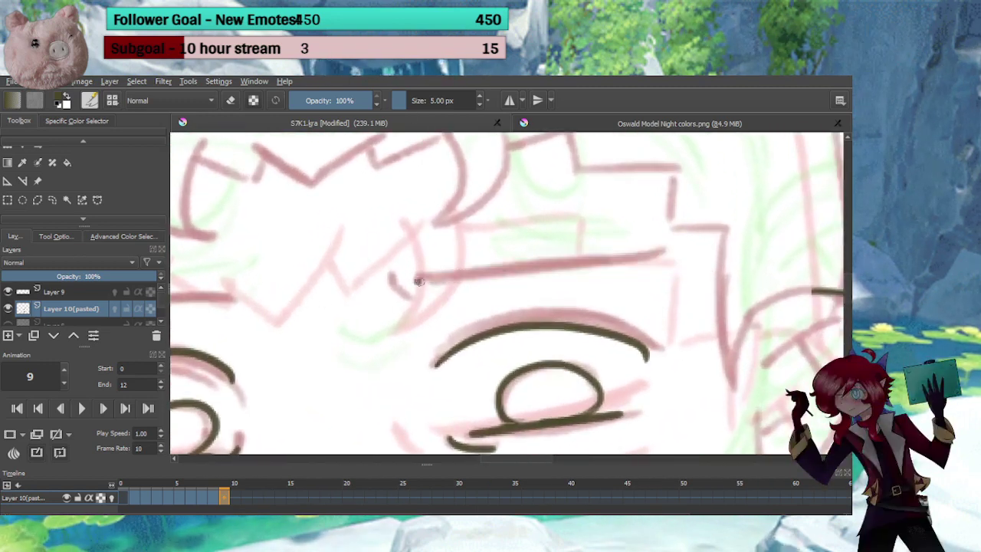
Draw both eyebrows above the eyes and the small curved crease beside the inner end of the ear-side brow
left_click_drag(419, 282, 664, 255)
left_click_drag(391, 273, 411, 301)
left_click_drag(350, 329, 527, 315)
left_click_drag(395, 313, 496, 307)
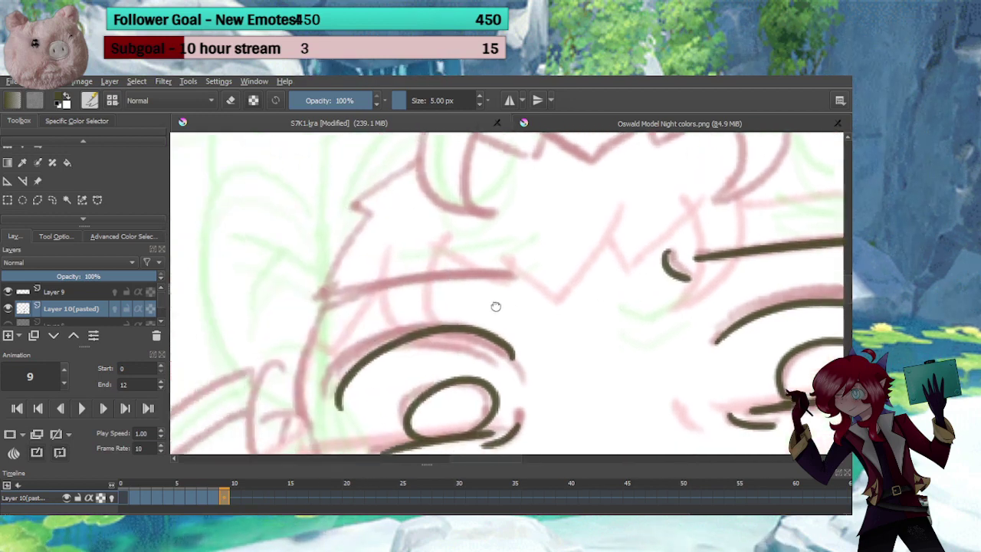
left_click_drag(340, 307, 513, 272)
Draw the zigzag hairline across the middle of the forehead and trim the overshooting line at its peak
mouse_move(534, 216)
left_mouse_down()
mouse_move(432, 315)
mouse_move(373, 338)
mouse_move(413, 317)
left_mouse_up()
mouse_move(366, 242)
left_mouse_down()
mouse_move(443, 294)
mouse_move(536, 215)
left_mouse_up()
mouse_move(508, 246)
left_mouse_down()
mouse_move(513, 266)
mouse_move(605, 231)
left_mouse_up()
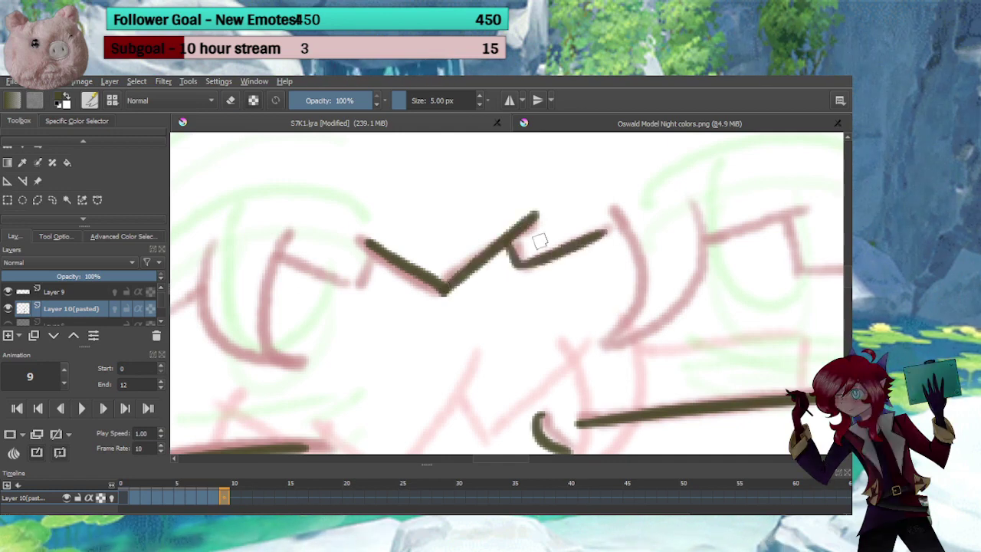
key("e")
mouse_move(539, 214)
left_mouse_down()
mouse_move(532, 210)
mouse_move(522, 228)
left_mouse_up()
key("e")
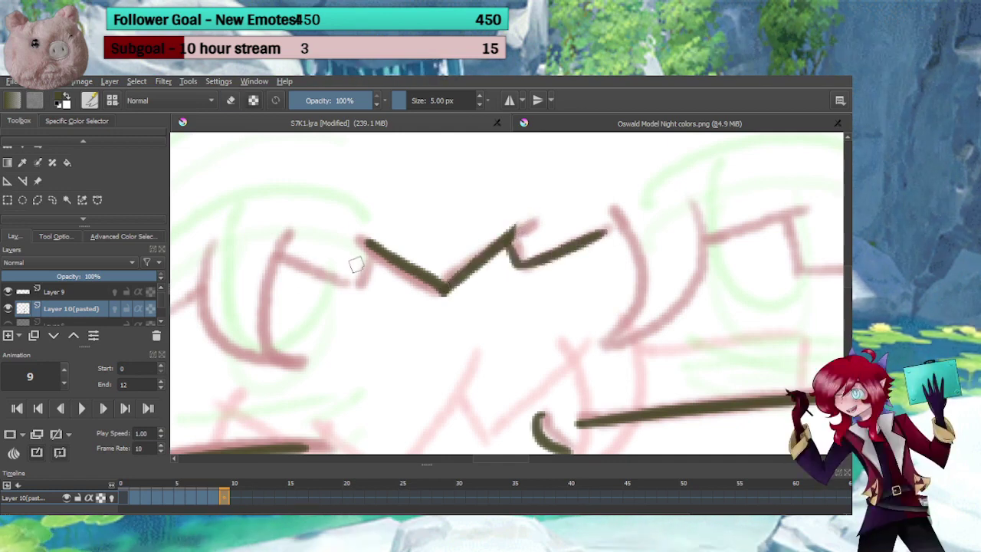
mouse_move(368, 247)
left_mouse_down()
mouse_move(303, 268)
mouse_move(274, 258)
left_mouse_up()
key("e")
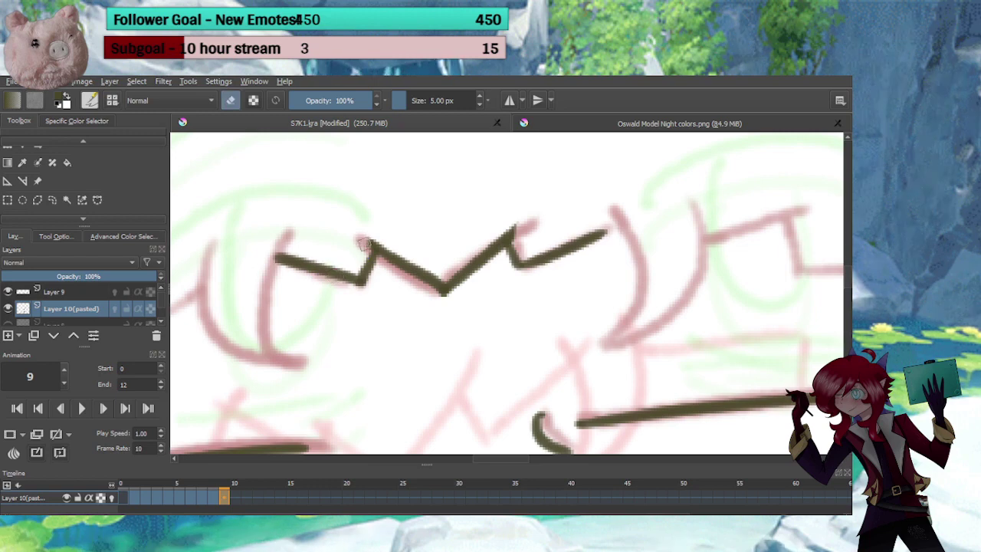
key("e")
Draw the pointed curved lock at the hair-swept end of the zigzag hairline, using two strokes meeting at a tip
left_click_drag(376, 326, 514, 276)
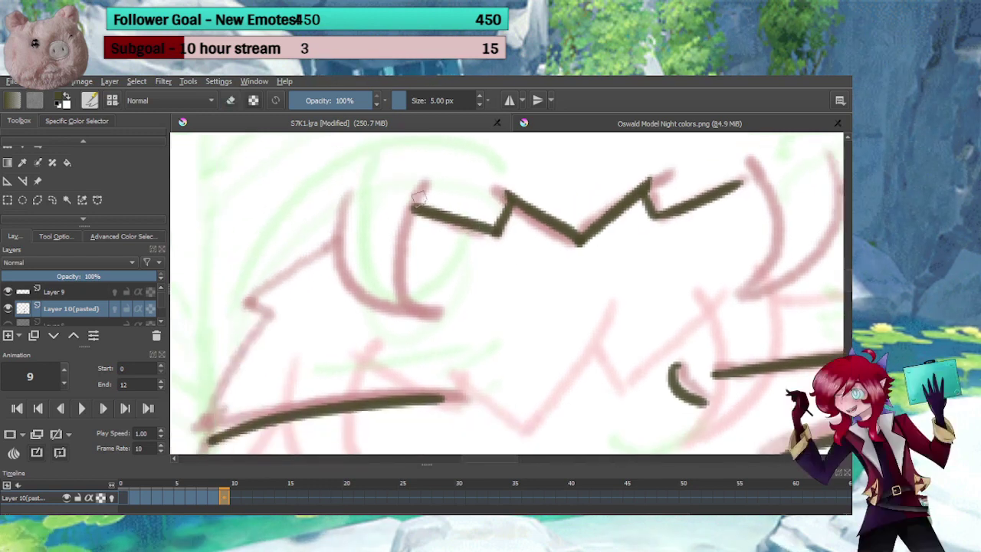
left_click_drag(428, 181, 440, 328)
mouse_move(349, 193)
left_mouse_down()
mouse_move(390, 301)
mouse_move(441, 316)
left_mouse_up()
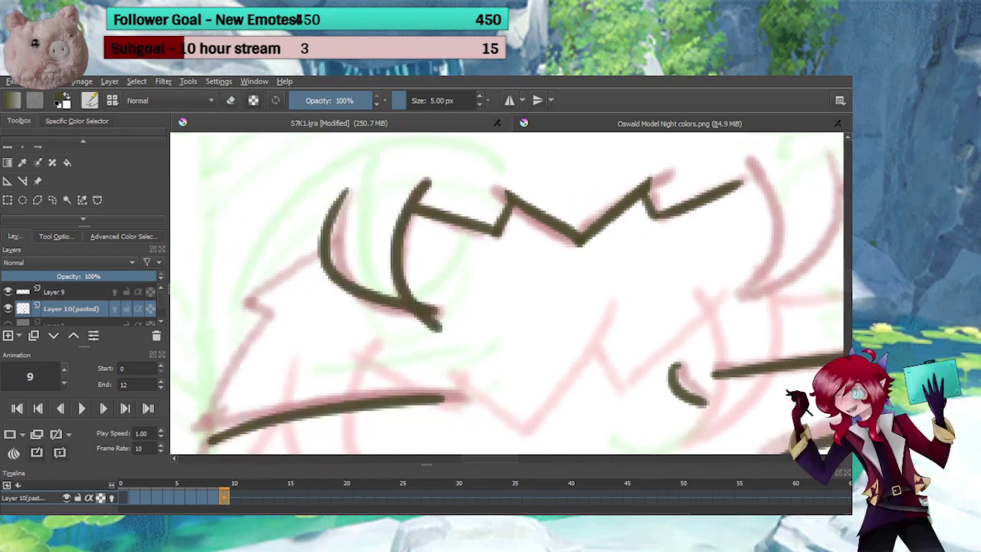
key("ctrl+z")
left_click_drag(346, 172, 435, 320)
key("ctrl+z")
mouse_move(364, 170)
left_mouse_down()
mouse_move(425, 315)
mouse_move(414, 330)
mouse_move(450, 327)
mouse_move(433, 319)
mouse_move(289, 337)
left_mouse_up()
key("e")
key("e")
left_click_drag(490, 300, 446, 302)
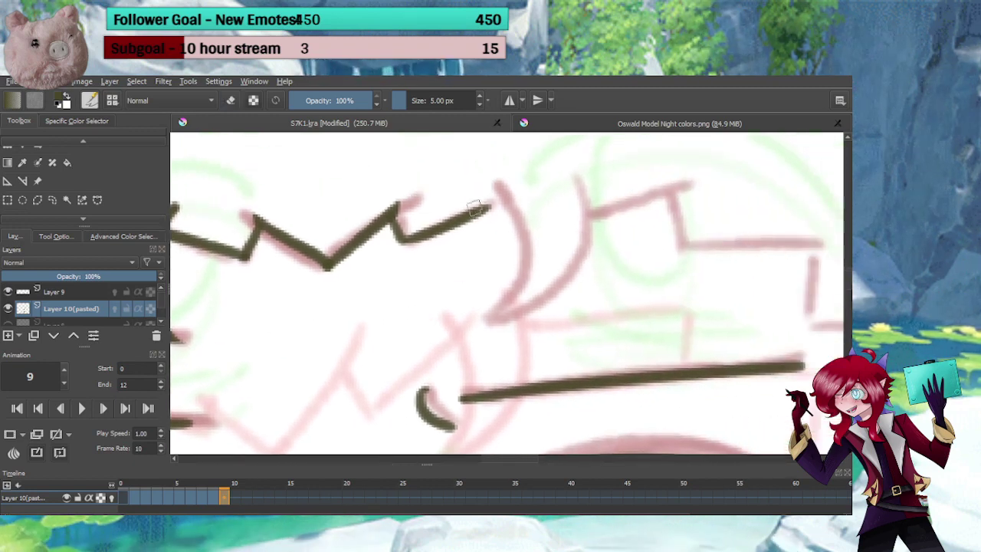
Draw the pointed curved lock at the ear-side end of the zigzag hairline, with both edges meeting at a tip
left_click_drag(476, 185, 458, 303)
mouse_move(578, 168)
left_mouse_down()
mouse_move(529, 285)
mouse_move(483, 300)
mouse_move(478, 286)
mouse_move(478, 310)
left_mouse_up()
key("e")
key("e")
left_click_drag(571, 338, 548, 366)
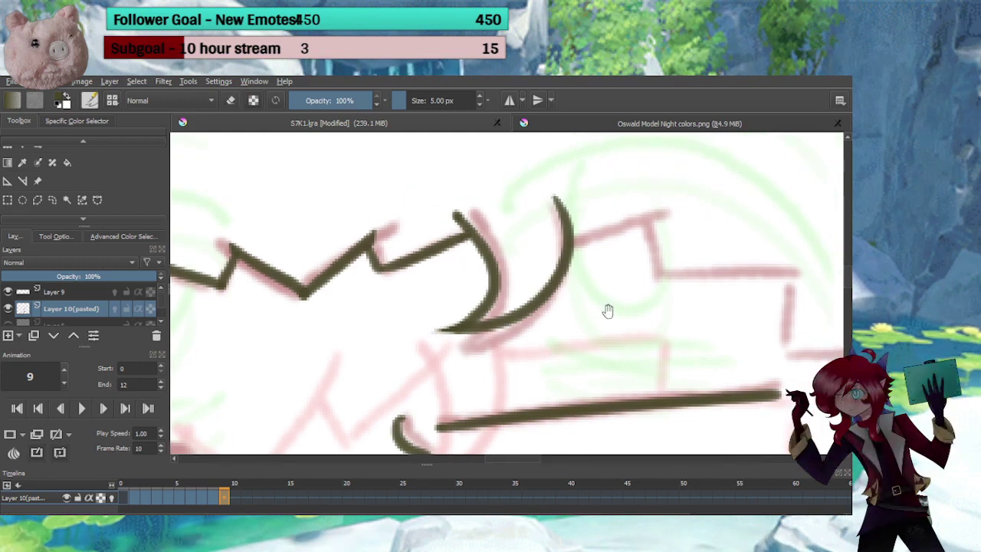
Draw the stepped hairline from the ear-side lock across to the temple and down into the sideburn
scroll(603, 335, "down", 2)
left_click_drag(602, 335, 424, 318)
mouse_move(384, 288)
left_mouse_down()
mouse_move(452, 260)
mouse_move(444, 302)
mouse_move(554, 301)
left_mouse_up()
mouse_move(554, 301)
left_mouse_down()
mouse_move(527, 248)
mouse_move(514, 316)
mouse_move(567, 306)
mouse_move(565, 274)
mouse_move(586, 441)
left_mouse_up()
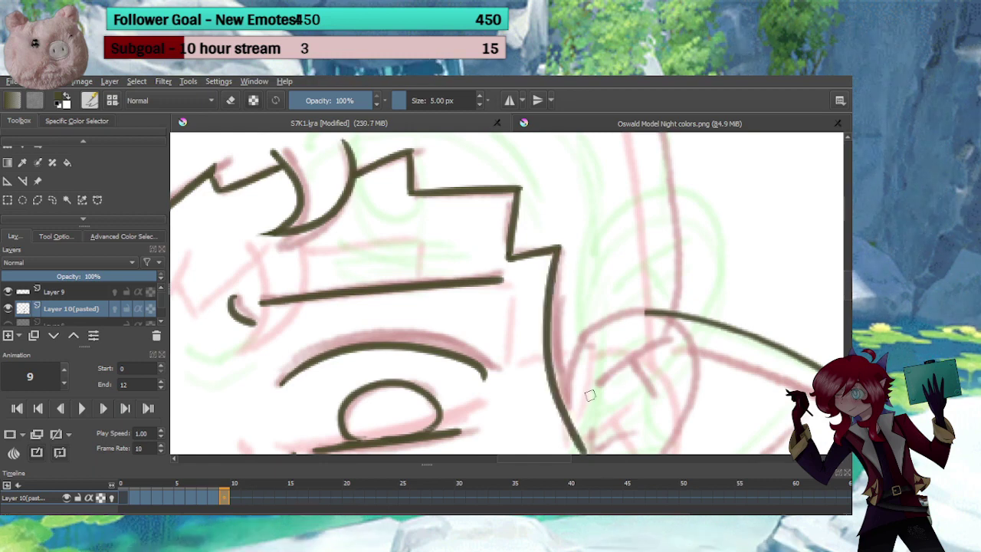
Finish the pointed sideburn tip and outline the adjacent ear from its front edge around to the lobe, including the inner fold lines
mouse_move(587, 393)
left_mouse_down()
mouse_move(505, 298)
mouse_move(507, 359)
mouse_move(527, 399)
left_mouse_up()
key("e")
key("e")
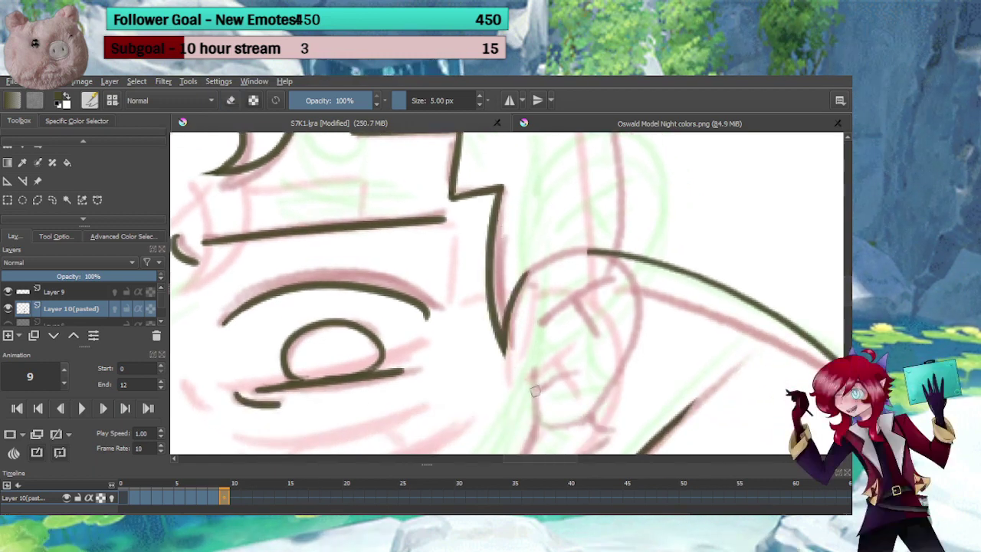
left_click_drag(527, 273, 573, 369)
key("ctrl+z")
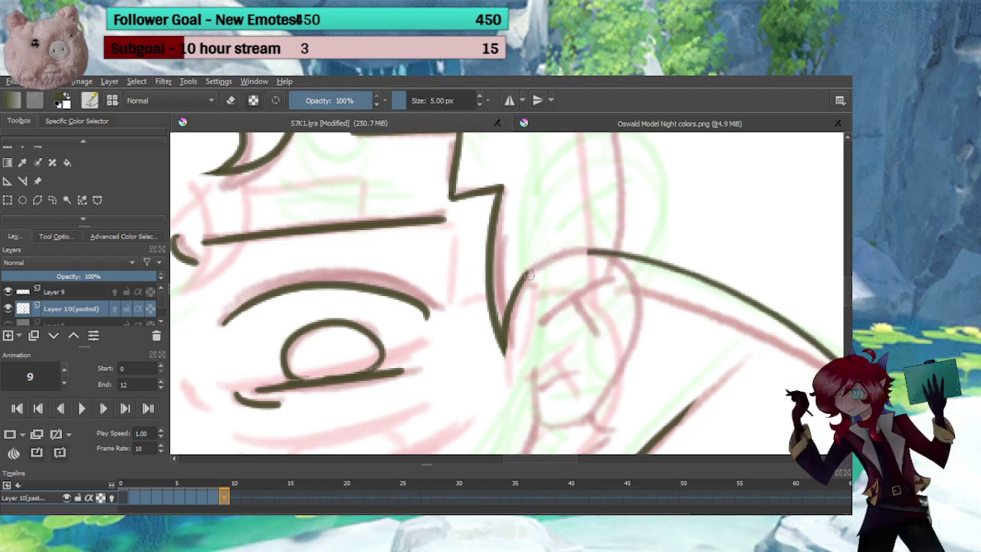
mouse_move(527, 273)
left_mouse_down()
mouse_move(565, 415)
mouse_move(564, 318)
mouse_move(563, 330)
left_mouse_up()
key("e")
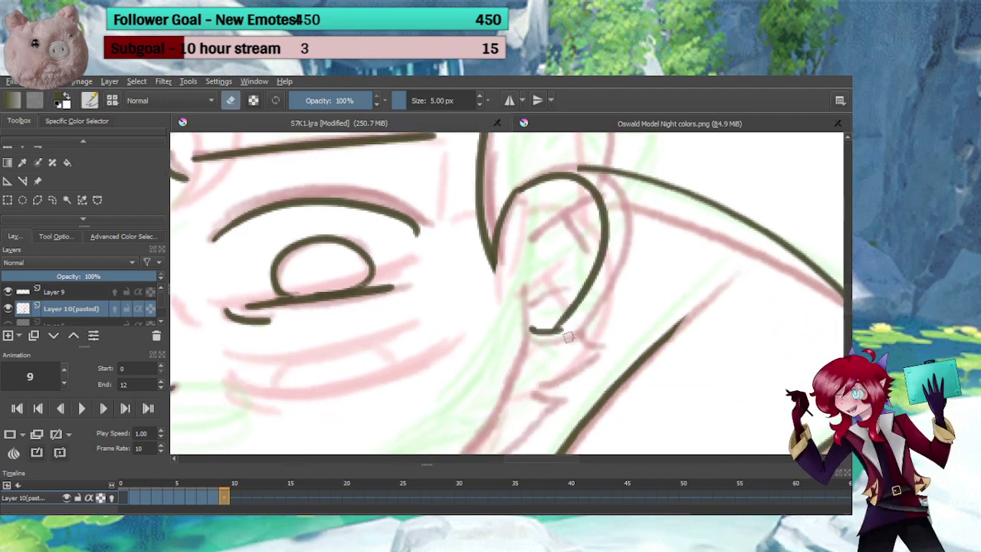
key("e")
mouse_move(525, 243)
left_mouse_down()
mouse_move(567, 207)
mouse_move(569, 244)
left_mouse_up()
Draw the jawline from the sideburn-side ear down to the chin and clean up where its strokes join
mouse_move(534, 301)
left_mouse_down()
mouse_move(554, 288)
mouse_move(512, 400)
mouse_move(611, 260)
mouse_move(397, 435)
left_mouse_up()
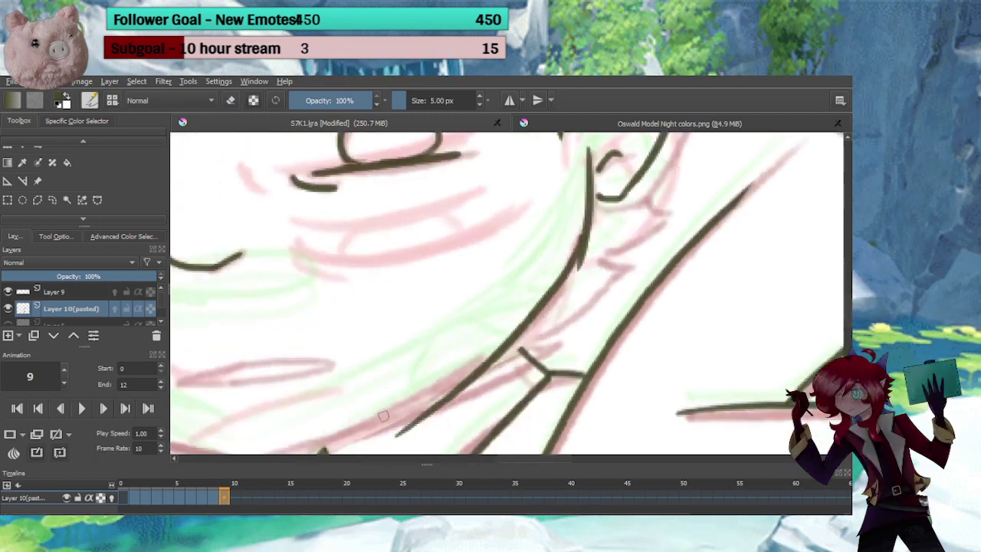
key("ctrl+z")
scroll(481, 328, "down", 1)
left_click_drag(475, 344, 567, 293)
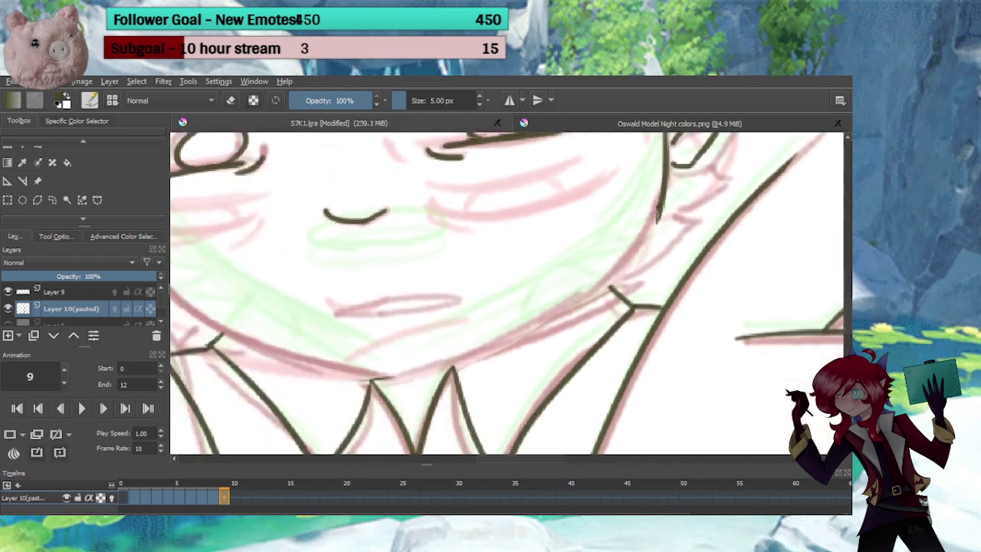
left_click_drag(657, 218, 398, 377)
key("e")
left_click_drag(663, 208, 658, 224)
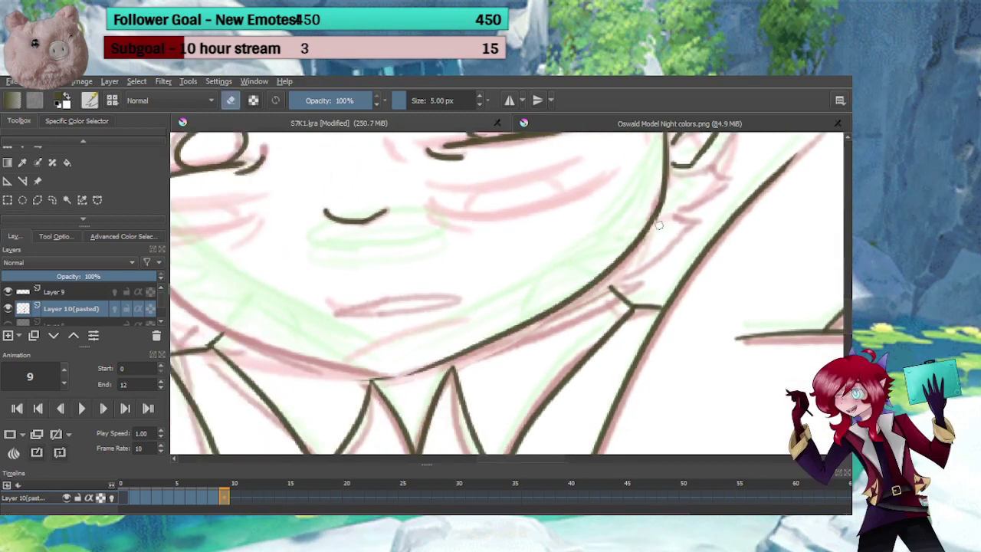
key("e")
left_click_drag(396, 386, 544, 326)
key("e")
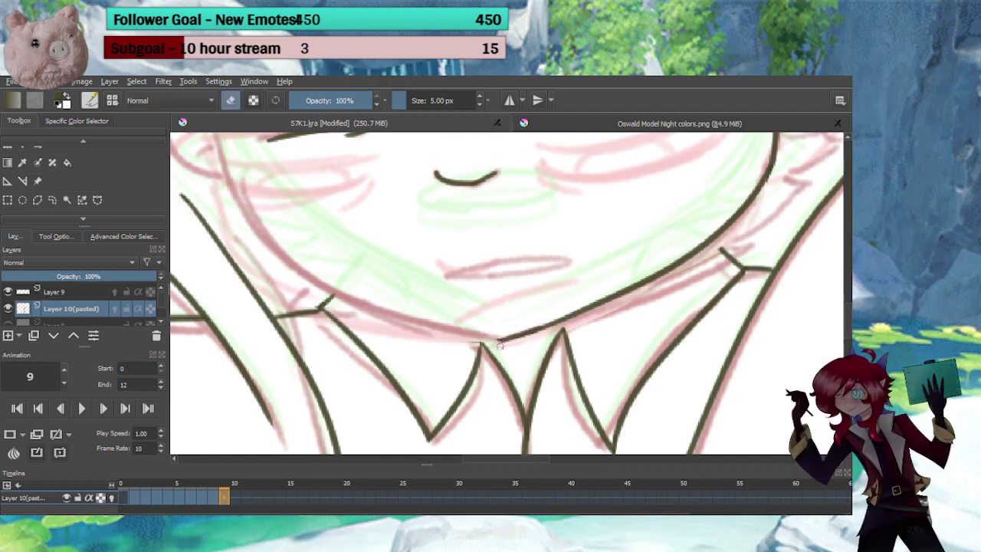
key("e")
Draw the jagged hair tufts from behind the ear down to the collar, with a short curved line under the jaw
left_click_drag(719, 249, 597, 367)
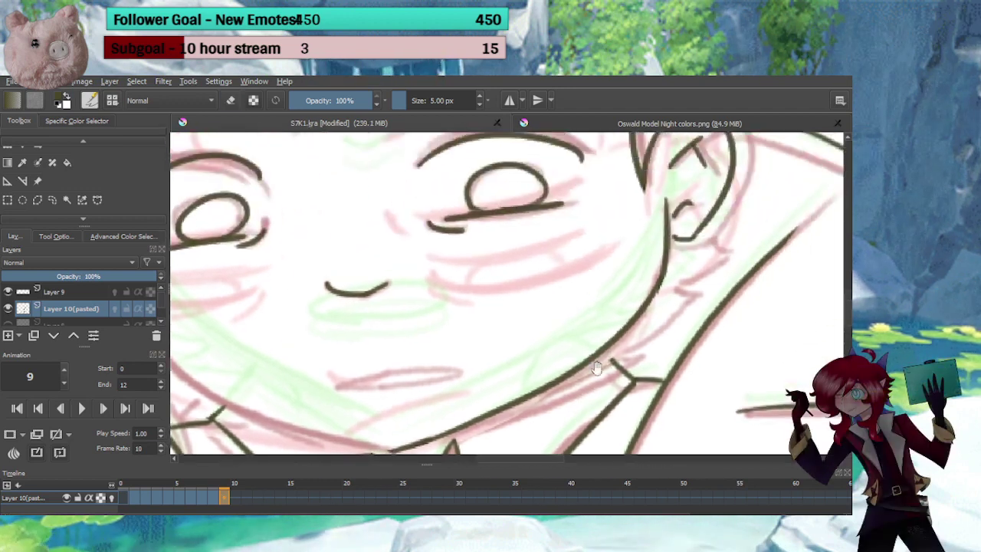
mouse_move(706, 226)
left_mouse_down()
mouse_move(728, 251)
mouse_move(667, 285)
mouse_move(695, 294)
mouse_move(618, 352)
mouse_move(636, 360)
left_mouse_up()
key("e")
key("e")
mouse_move(637, 357)
left_mouse_down()
mouse_move(575, 391)
mouse_move(615, 363)
left_mouse_up()
key("e")
key("e")
scroll(529, 373, "down", 1)
Draw the cheek and jaw contour on the hair-swept side and join it to the opposite jawline at the chin
left_click_drag(438, 367, 544, 350)
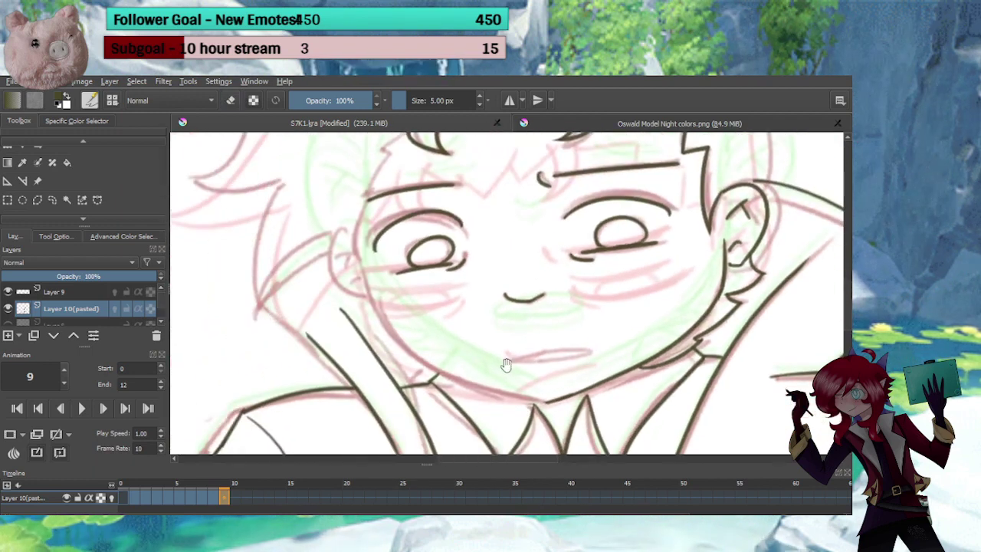
mouse_move(358, 244)
left_mouse_down()
mouse_move(375, 305)
mouse_move(499, 390)
left_mouse_up()
key("ctrl+z")
left_click_drag(375, 298, 535, 396)
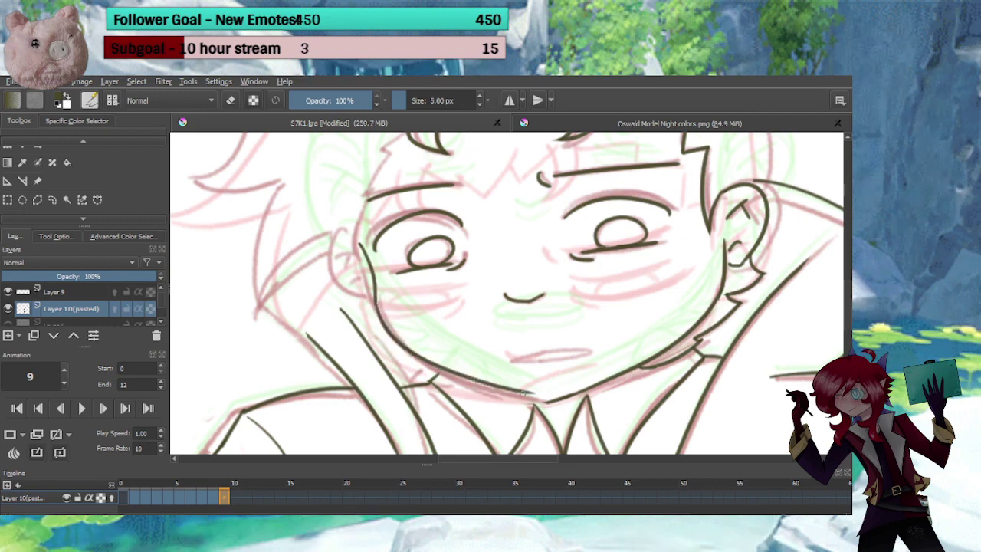
key("ctrl+z")
left_click_drag(387, 303, 534, 394)
key("ctrl+z")
mouse_move(377, 298)
left_mouse_down()
mouse_move(472, 376)
mouse_move(556, 395)
left_mouse_up()
scroll(560, 388, "up", 4)
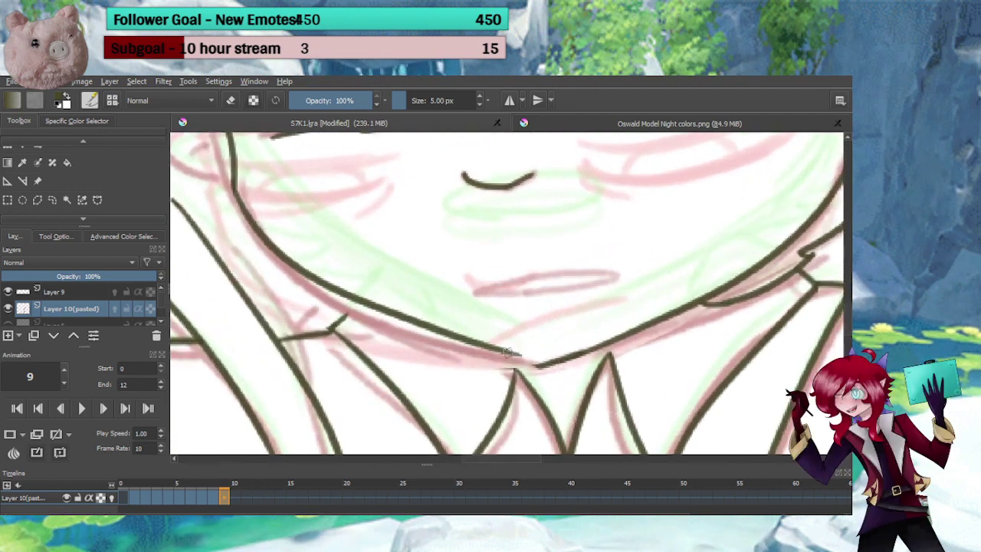
key("e")
key("e")
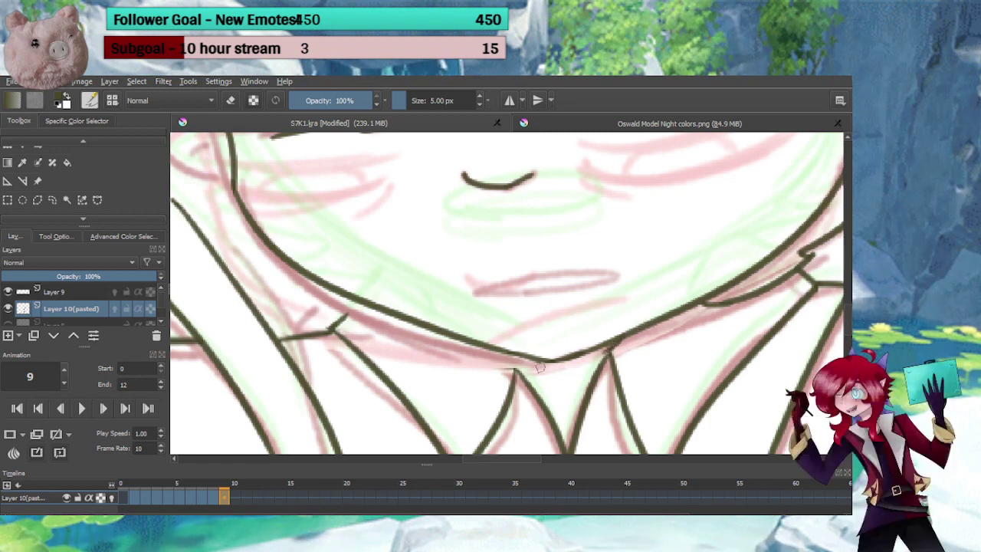
Extend the shirt collar lines up to the jawline on the hair-swept side and beside the chin
left_click_drag(528, 375, 606, 365)
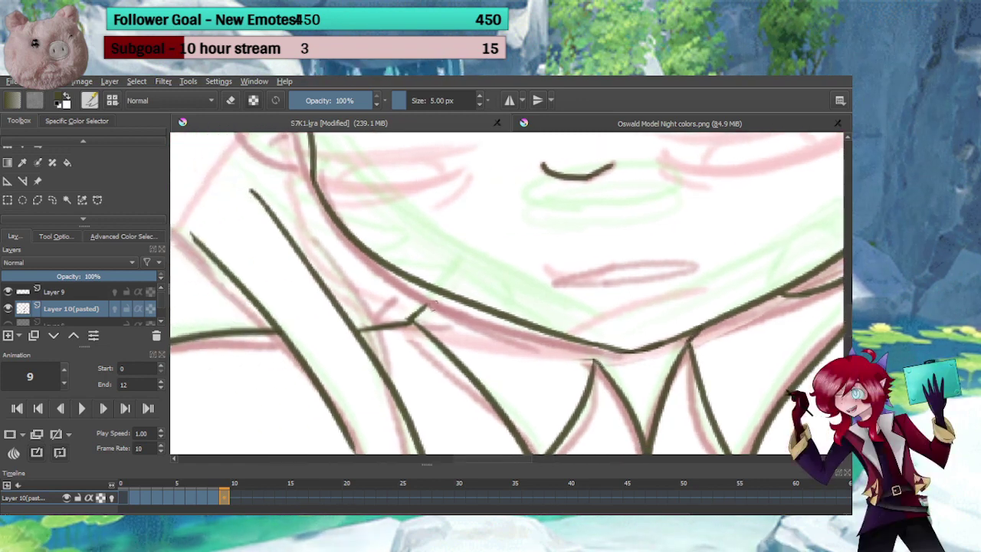
left_click_drag(434, 294, 417, 313)
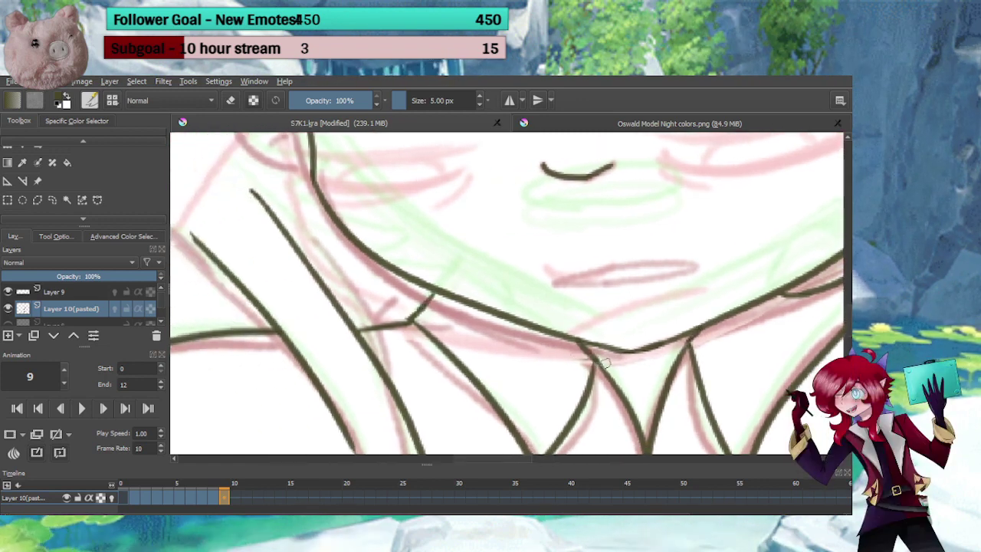
key("e")
key("e")
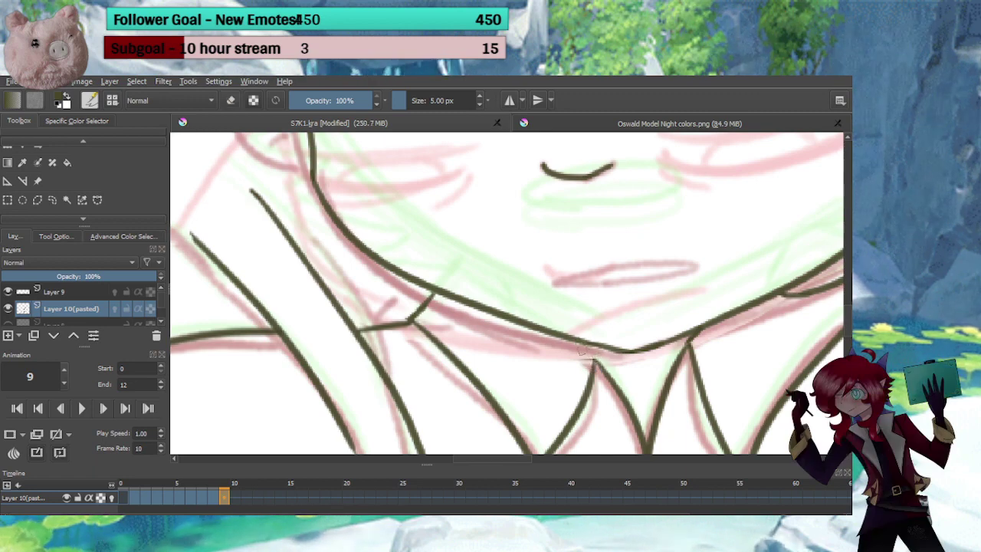
key("e")
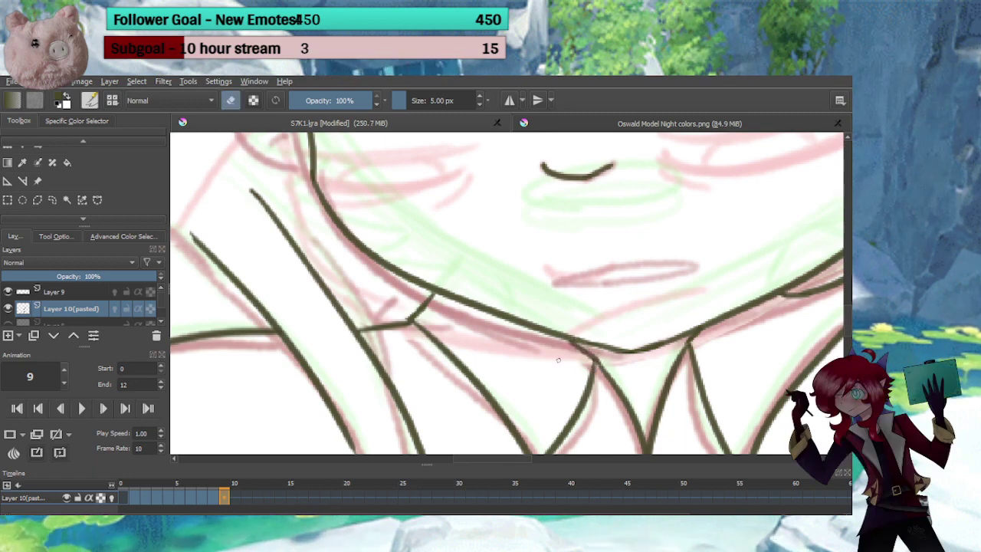
key("e")
left_click_drag(580, 368, 555, 416)
Draw the mouth as a narrow, slightly slanted closed shape over the sketch
mouse_move(477, 315)
left_mouse_down()
mouse_move(541, 334)
mouse_move(380, 344)
left_mouse_up()
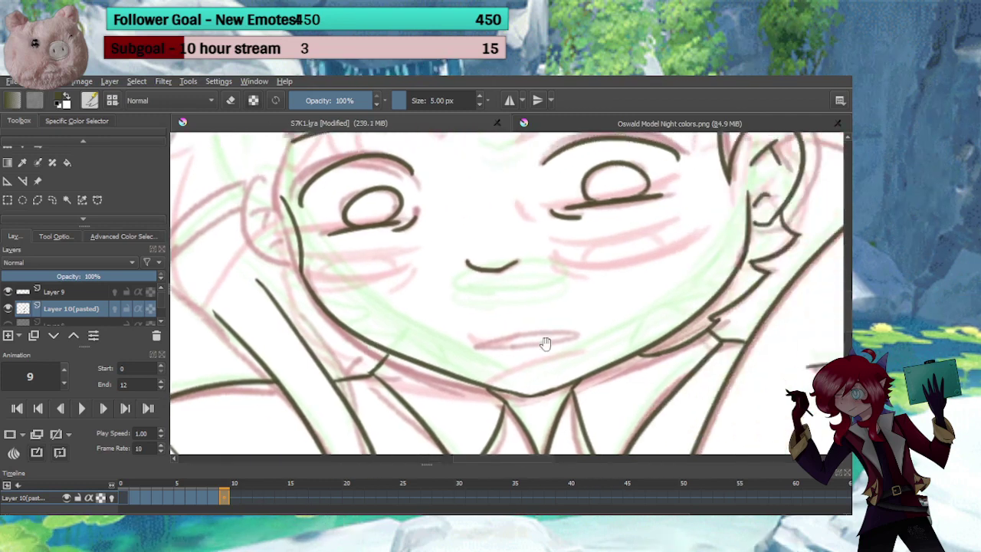
left_click_drag(546, 343, 539, 307)
mouse_move(481, 301)
left_mouse_down()
mouse_move(511, 316)
mouse_move(440, 316)
mouse_move(527, 315)
left_mouse_up()
key("ctrl+z")
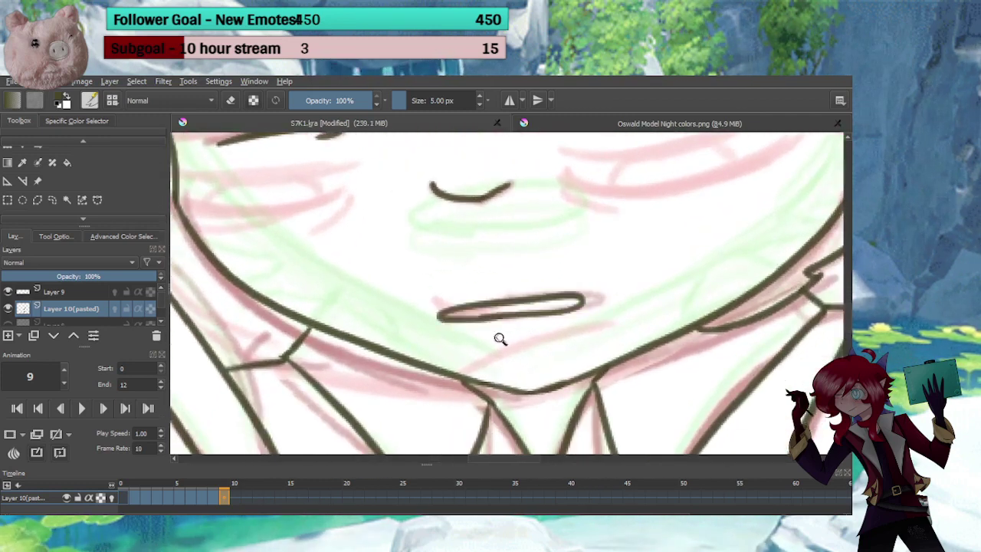
scroll(500, 338, "down", 2)
left_click_drag(443, 337, 547, 355)
left_click_drag(618, 332, 555, 351)
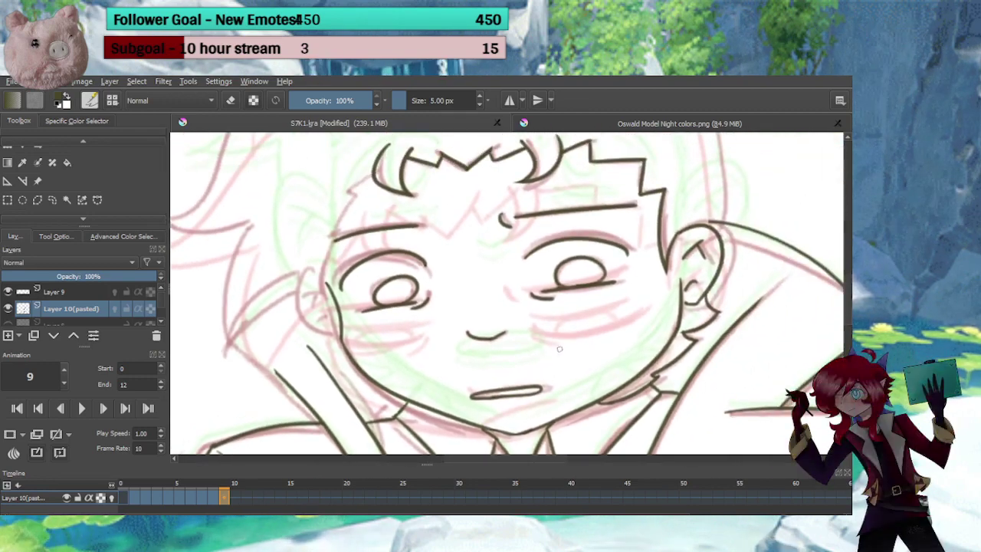
Draw the notched temple contour from the curved lock down to the cheek on the hair-swept side, and outline the narrow far ear
scroll(357, 255, "up", 2)
left_click_drag(412, 267, 489, 314)
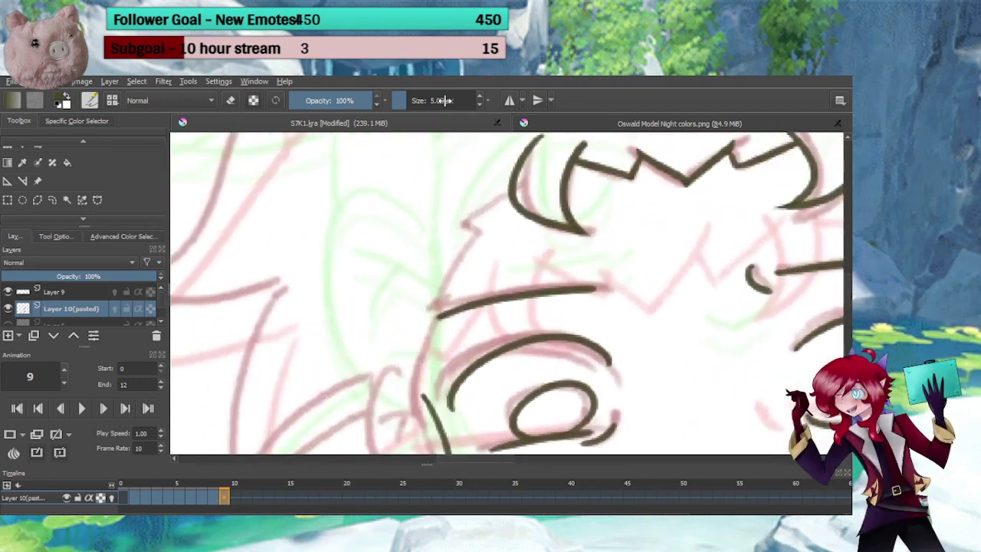
mouse_move(507, 197)
left_mouse_down()
mouse_move(452, 229)
mouse_move(468, 236)
mouse_move(412, 314)
mouse_move(421, 399)
mouse_move(438, 243)
mouse_move(477, 359)
left_mouse_up()
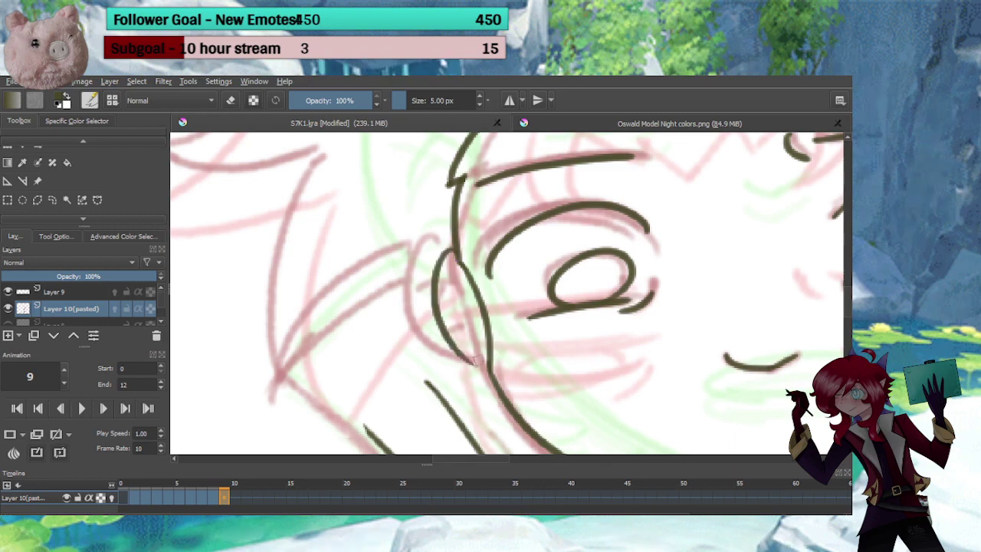
key("e")
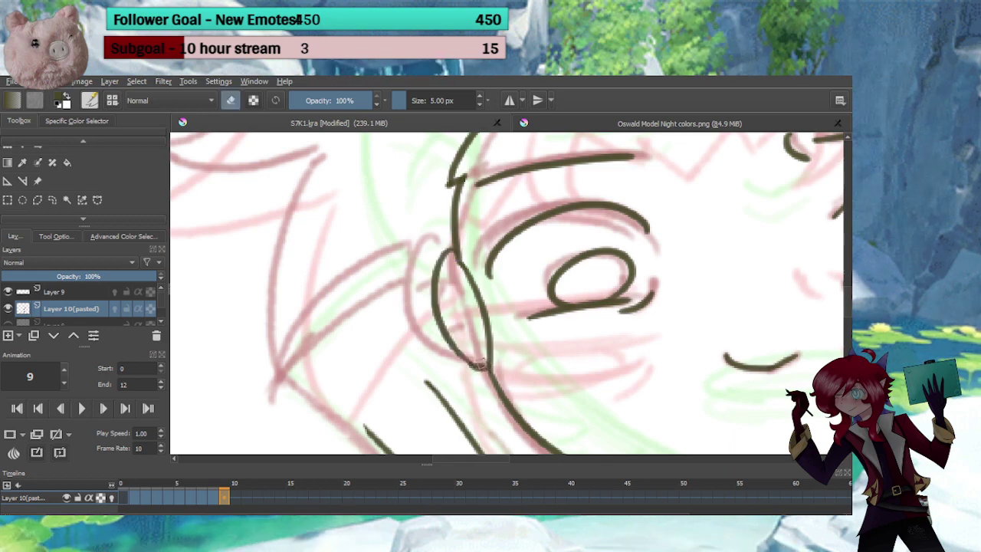
key("e")
Add the short inner fold lines inside the narrow far ear
scroll(551, 342, "down", 3)
left_click_drag(596, 370, 458, 348)
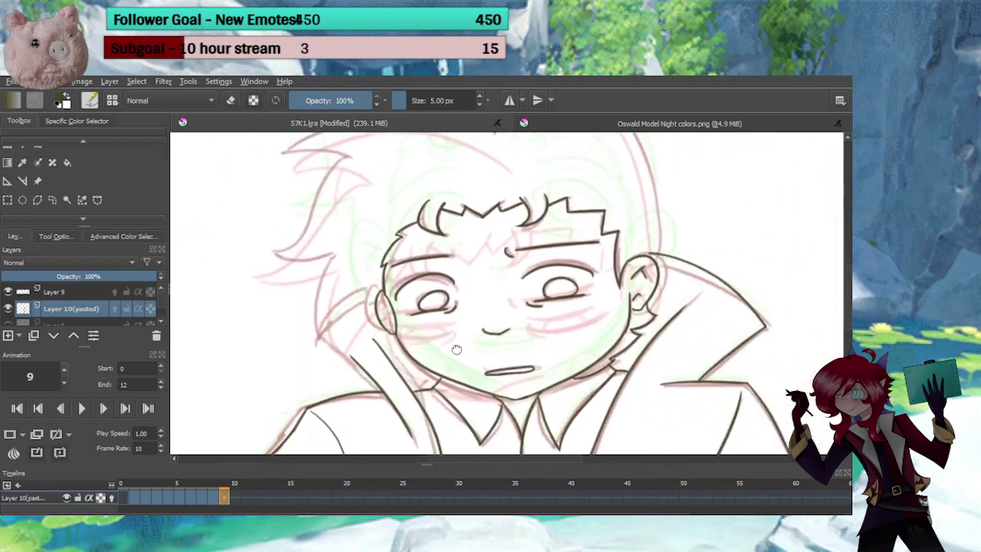
scroll(460, 322, "up", 8)
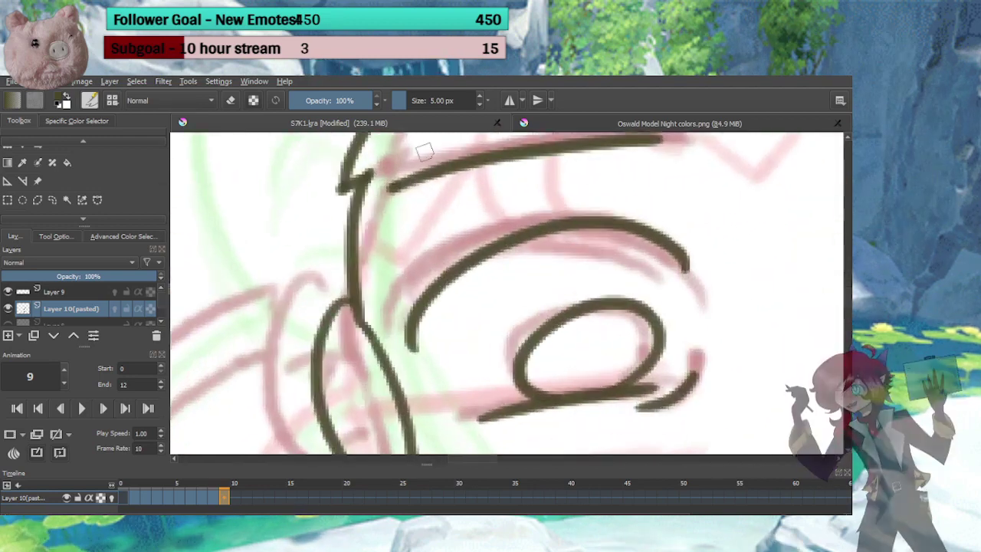
left_click_drag(436, 268, 476, 213)
mouse_move(459, 257)
left_mouse_down()
mouse_move(418, 254)
mouse_move(423, 289)
left_mouse_up()
scroll(531, 340, "down", 6)
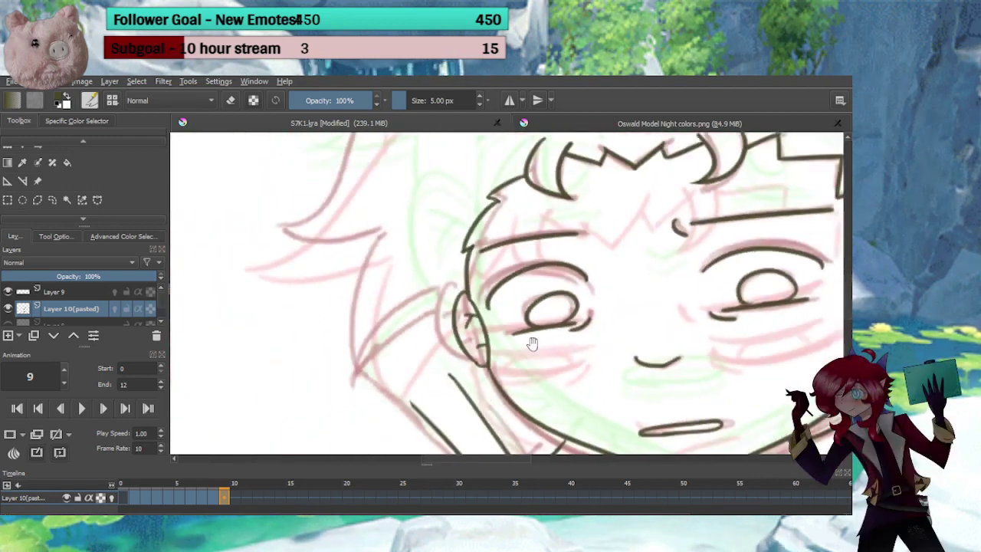
Check the redrawn face against the whole figure and the remaining hair sketch on frame 9
scroll(454, 404, "down", 2)
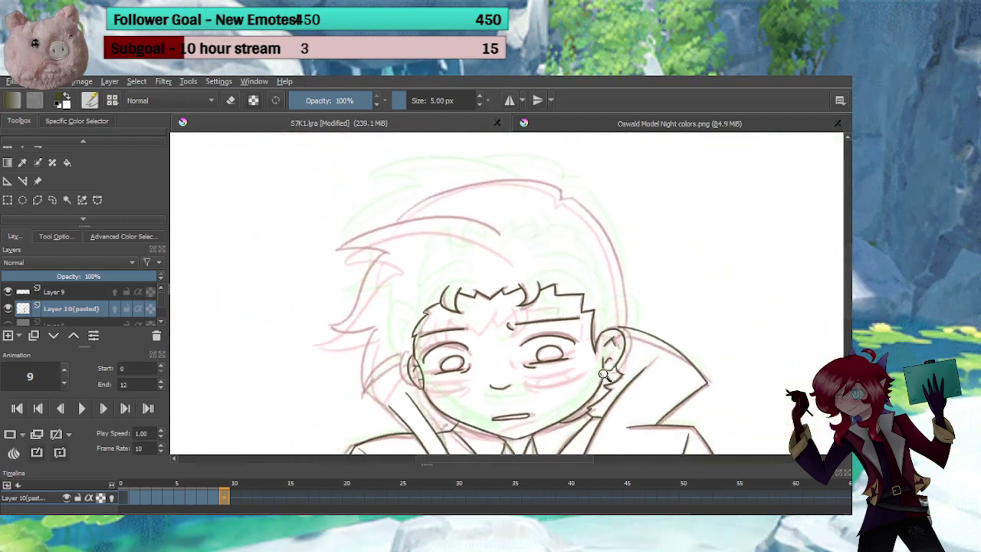
left_click_drag(603, 374, 638, 246)
left_click_drag(571, 331, 586, 352)
left_click_drag(574, 287, 511, 402)
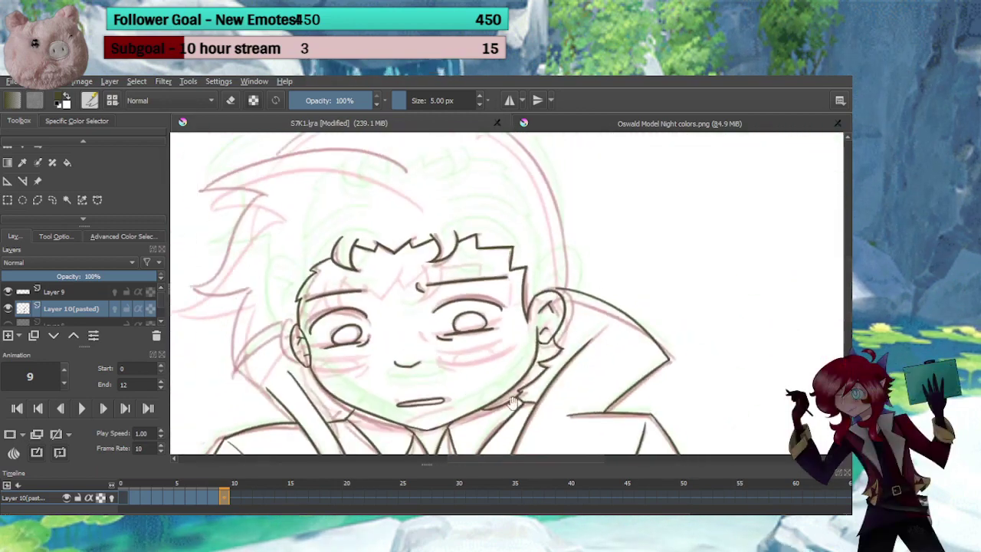
scroll(514, 404, "down", 5)
scroll(538, 348, "up", 2)
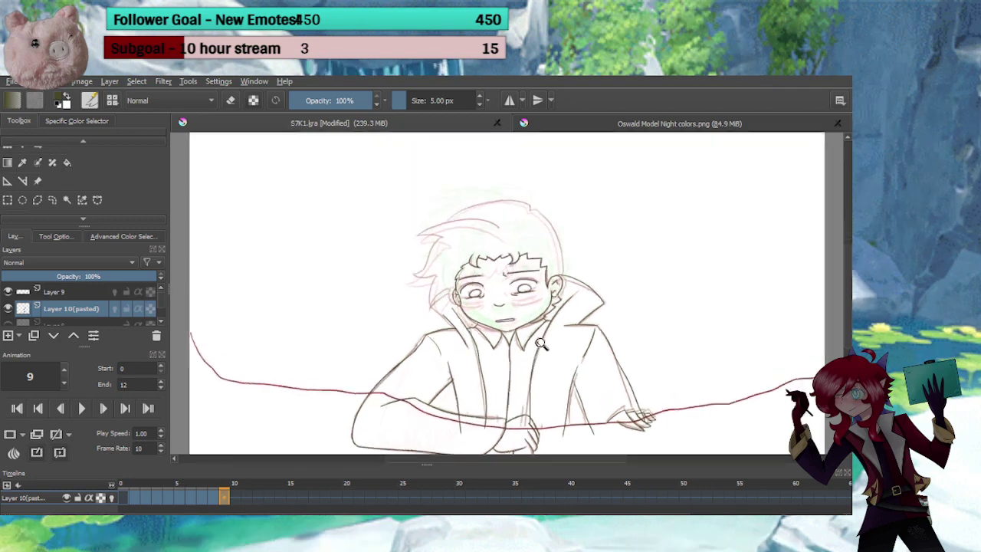
scroll(540, 344, "up", 1)
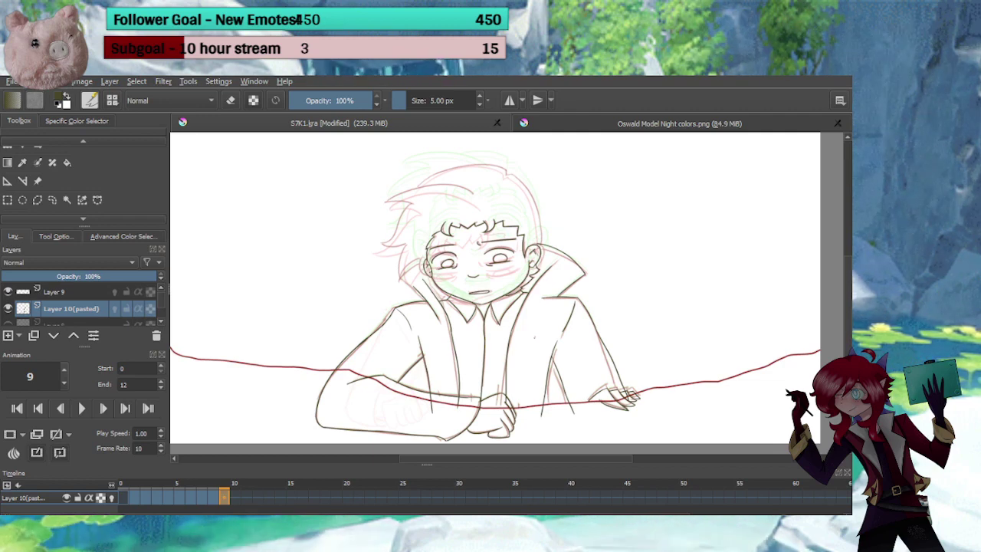
mouse_move(389, 266)
left_mouse_down()
mouse_move(429, 217)
mouse_move(385, 308)
mouse_move(406, 333)
mouse_move(419, 305)
left_mouse_up()
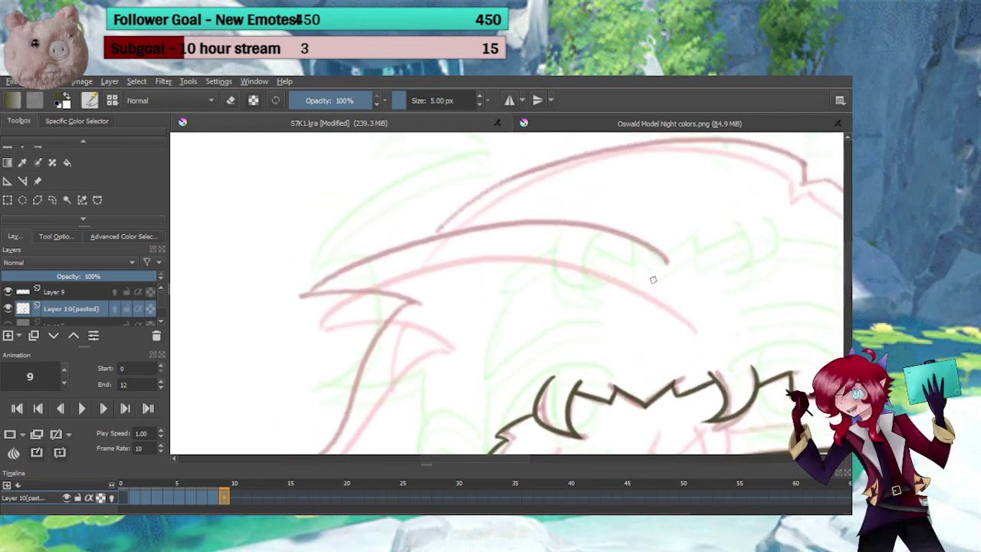
Trace the windswept hair's outer edge: the long upper curve, the S-shaped side edge below it, and the bowed line down to the collar
left_click_drag(669, 262, 284, 341)
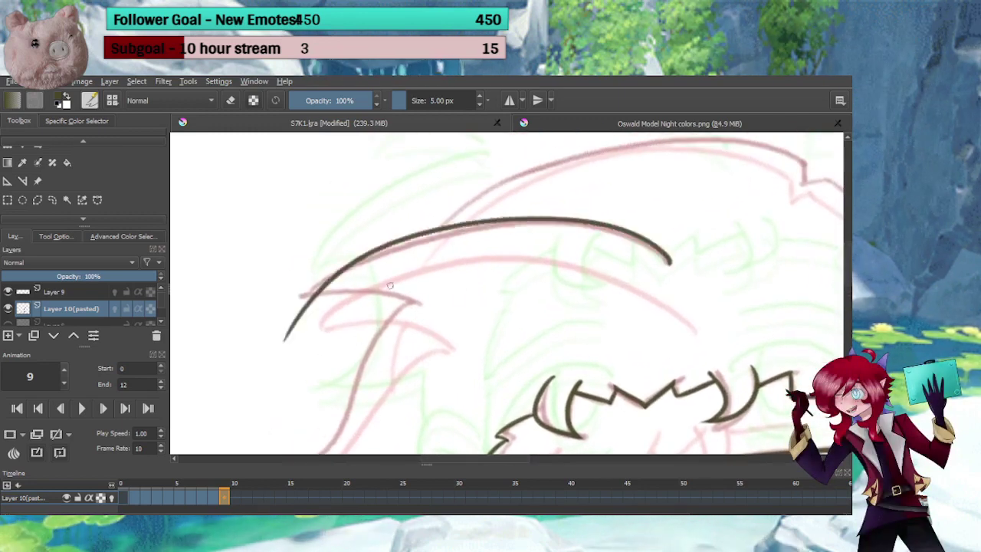
mouse_move(389, 285)
left_mouse_down()
mouse_move(525, 193)
mouse_move(524, 171)
left_mouse_up()
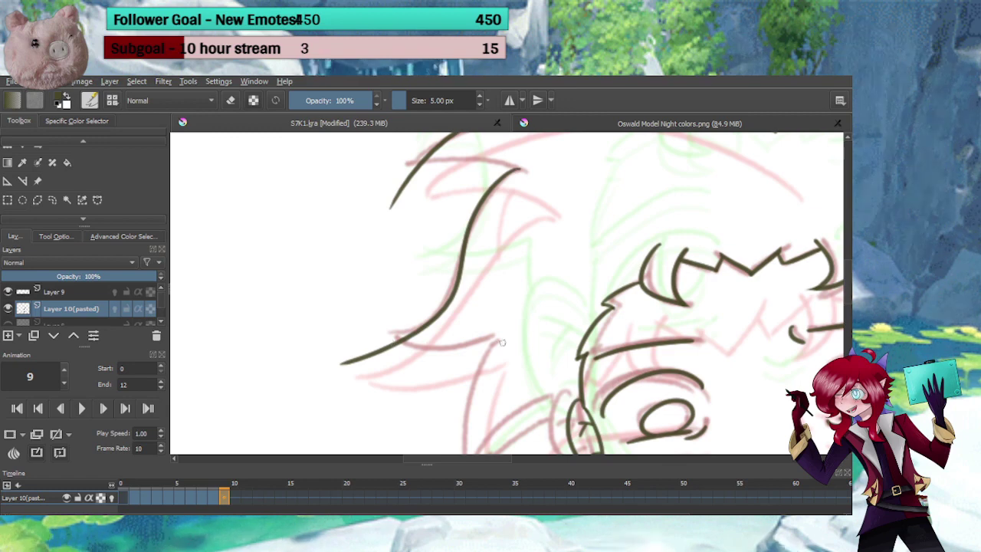
mouse_move(489, 342)
left_mouse_down()
mouse_move(485, 219)
mouse_move(480, 390)
left_mouse_up()
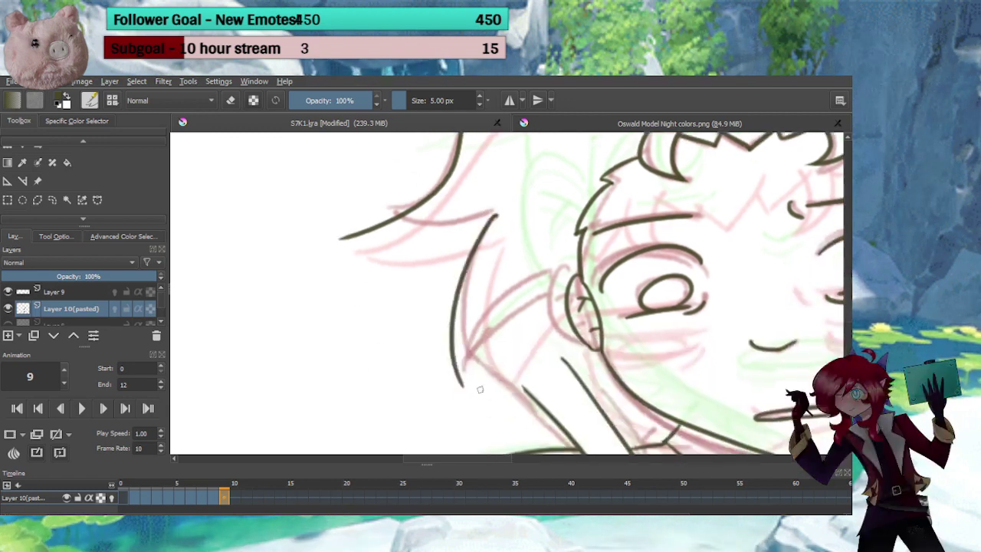
mouse_move(517, 331)
left_mouse_down()
mouse_move(517, 251)
mouse_move(497, 296)
mouse_move(470, 305)
left_mouse_up()
key("ctrl+z")
left_click_drag(458, 193, 470, 377)
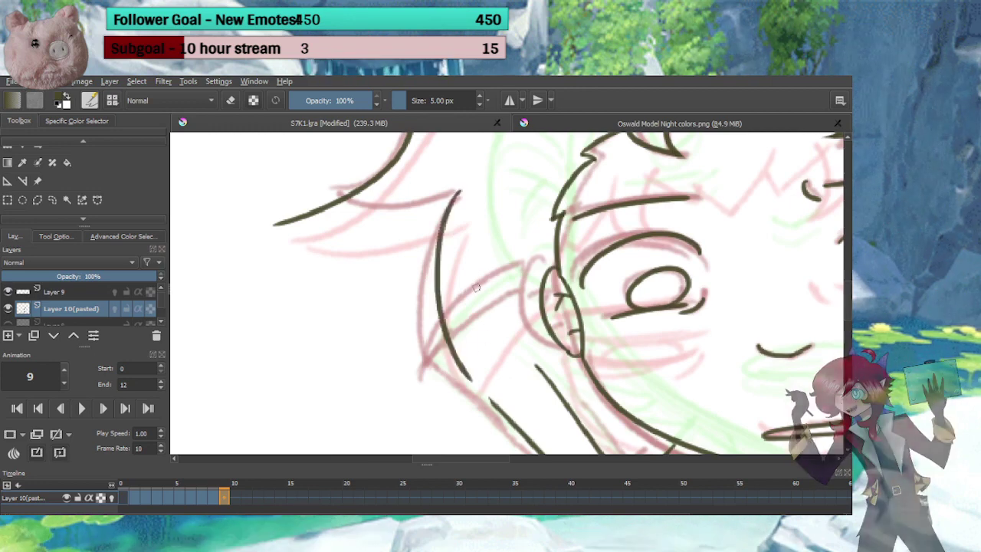
Draw the inner curve of the side hair from the top of the far ear down to the collar tip, and trim the line ends
mouse_move(556, 266)
left_mouse_down()
mouse_move(495, 318)
mouse_move(477, 418)
left_mouse_up()
key("ctrl+z")
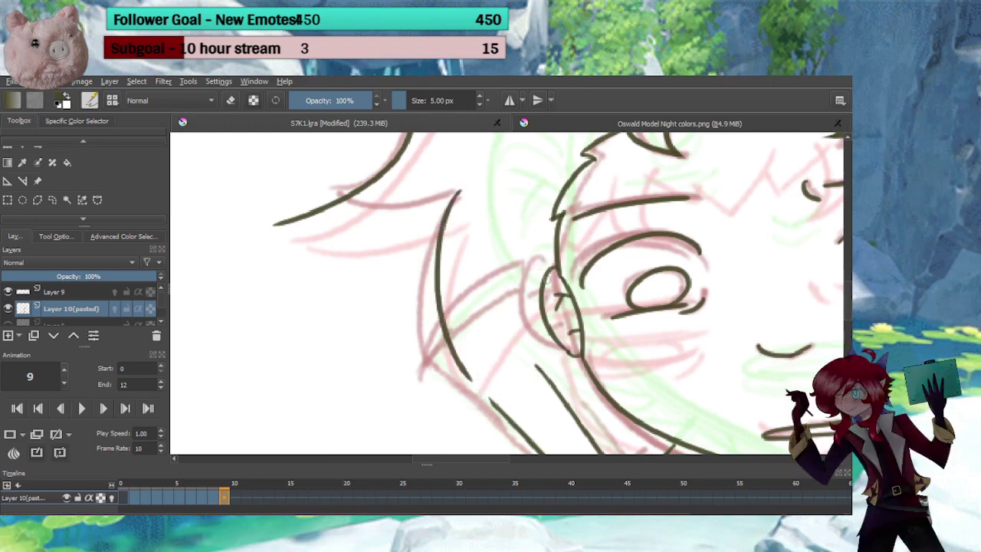
mouse_move(553, 266)
left_mouse_down()
mouse_move(535, 273)
mouse_move(484, 411)
mouse_move(471, 367)
left_mouse_up()
key("e")
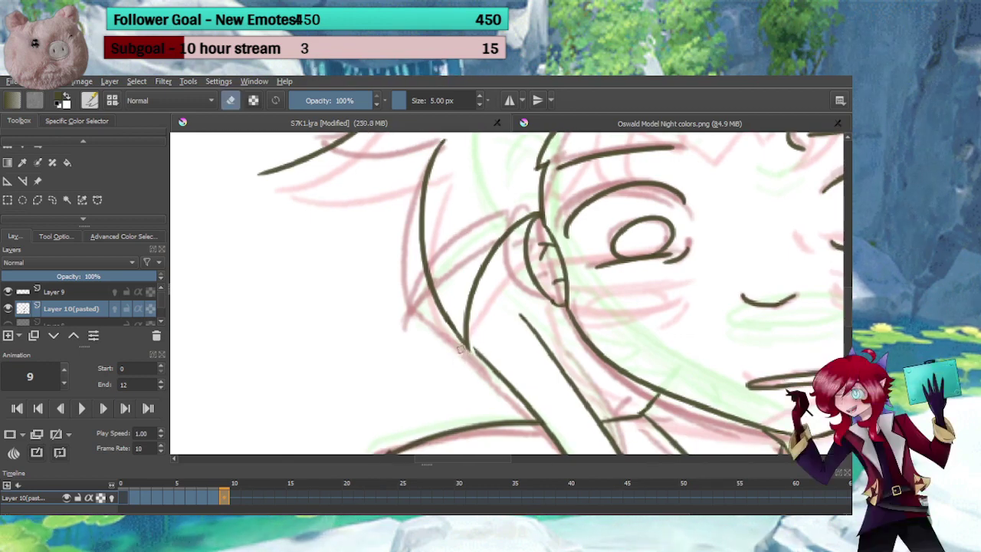
Draw the curved underside of the lower side spike of hair and erase the stroke ends beyond its point
left_click_drag(390, 250, 479, 385)
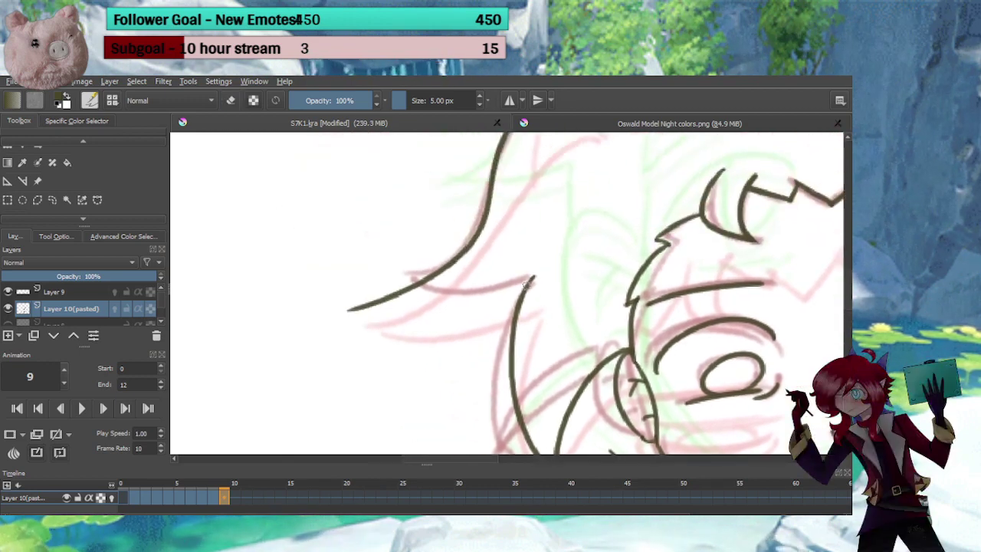
mouse_move(532, 279)
left_mouse_down()
mouse_move(451, 305)
mouse_move(383, 294)
left_mouse_up()
key("e")
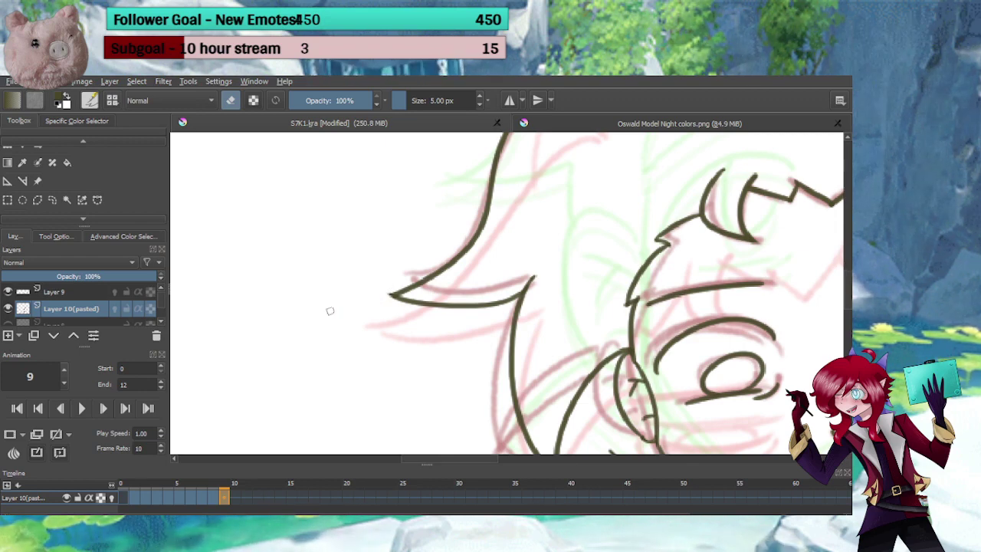
key("e")
Draw the curved underside of the large windswept lock to form its pointed tip, and erase the overshoot
mouse_move(530, 159)
left_mouse_down()
mouse_move(497, 306)
mouse_move(505, 335)
left_mouse_up()
left_click_drag(530, 259, 364, 342)
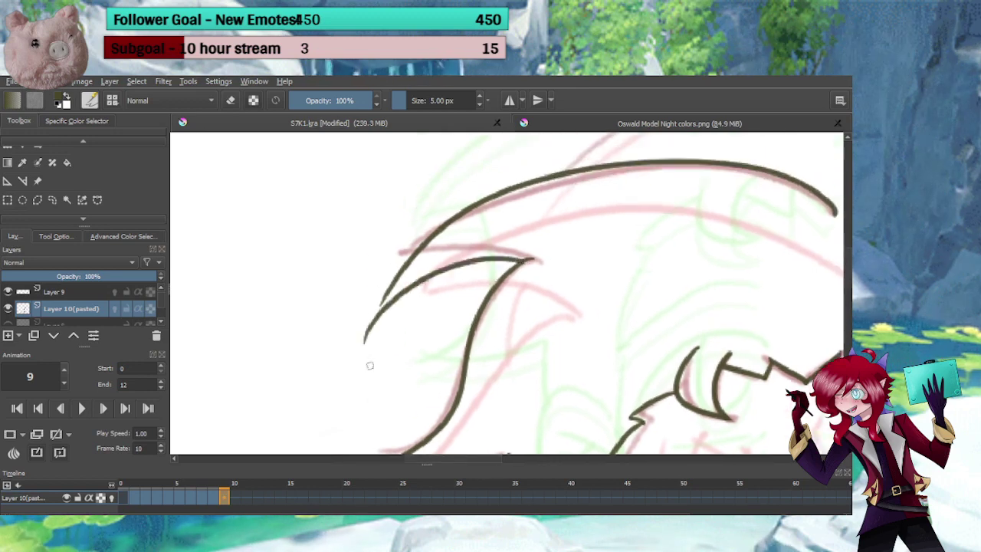
key("ctrl+z")
left_click_drag(528, 260, 360, 337)
key("ctrl+z")
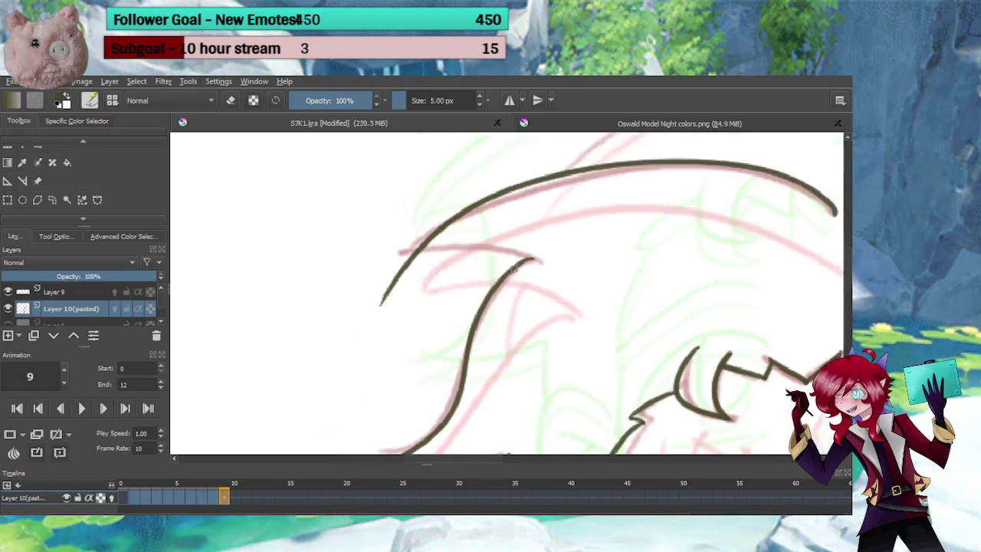
left_click_drag(534, 260, 465, 261)
left_click_drag(416, 280, 361, 346)
key("e")
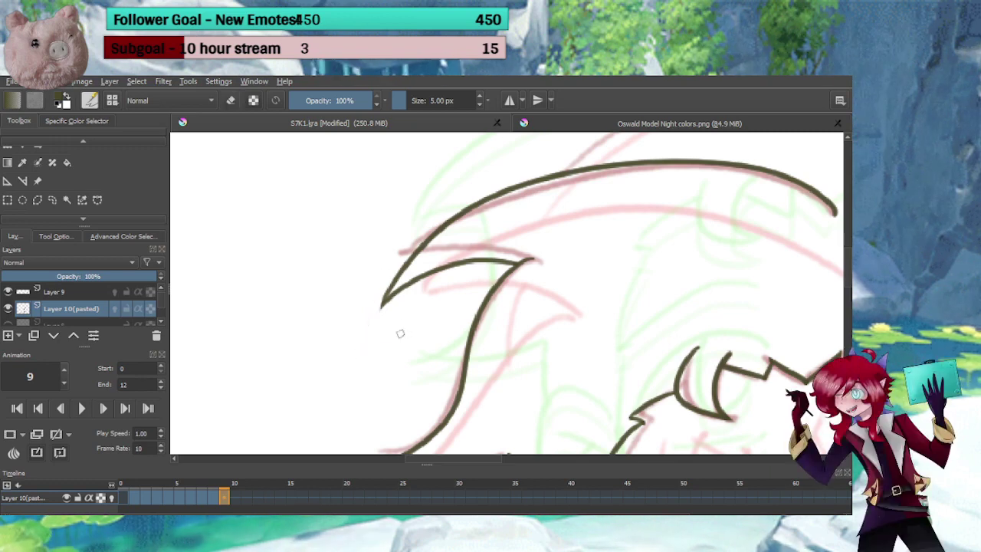
Extend the collar's outer edge to meet the point of the side hair below the far ear
scroll(415, 330, "down", 2)
left_click_drag(514, 331, 395, 270)
scroll(511, 341, "down", 2)
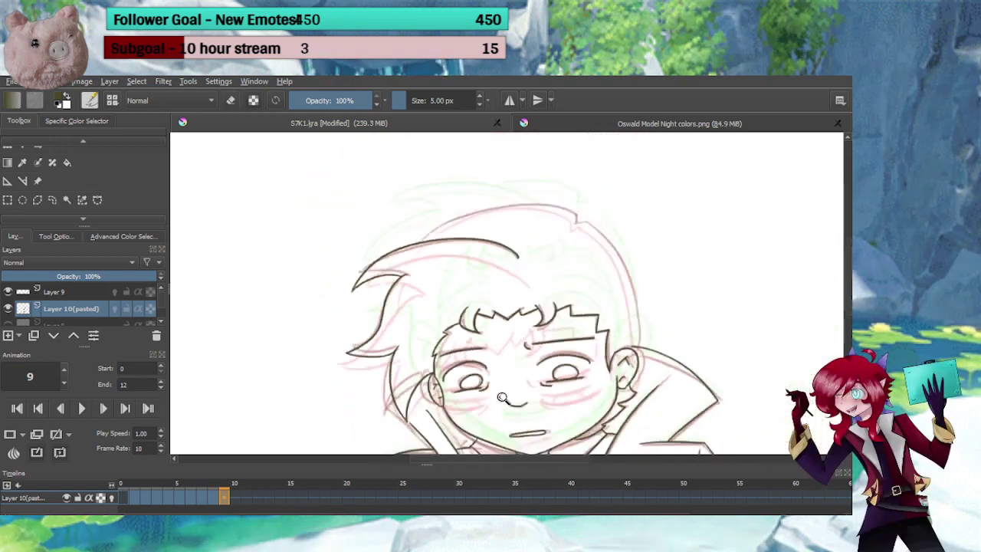
mouse_move(515, 393)
left_mouse_down()
mouse_move(482, 313)
mouse_move(548, 298)
left_mouse_up()
scroll(548, 297, "up", 5)
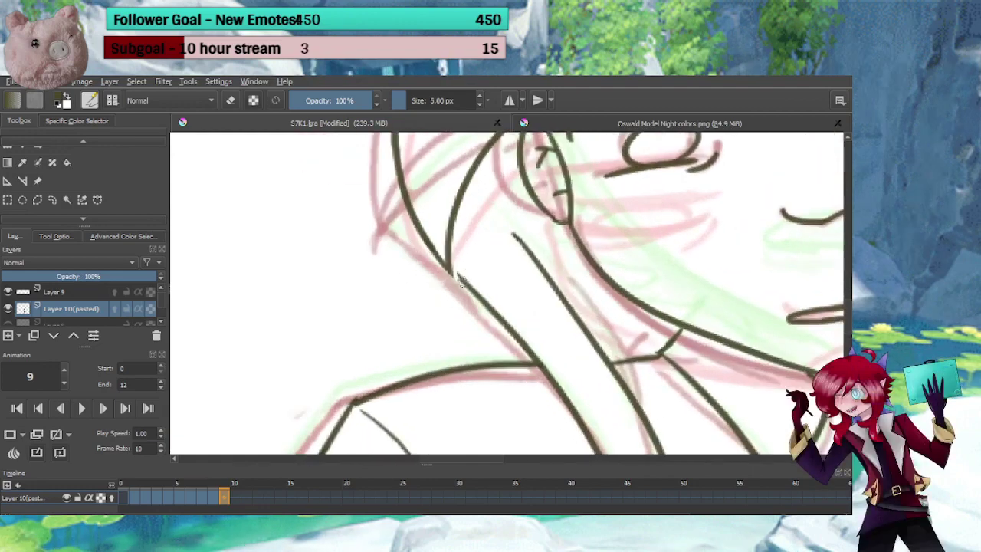
left_click_drag(460, 283, 478, 298)
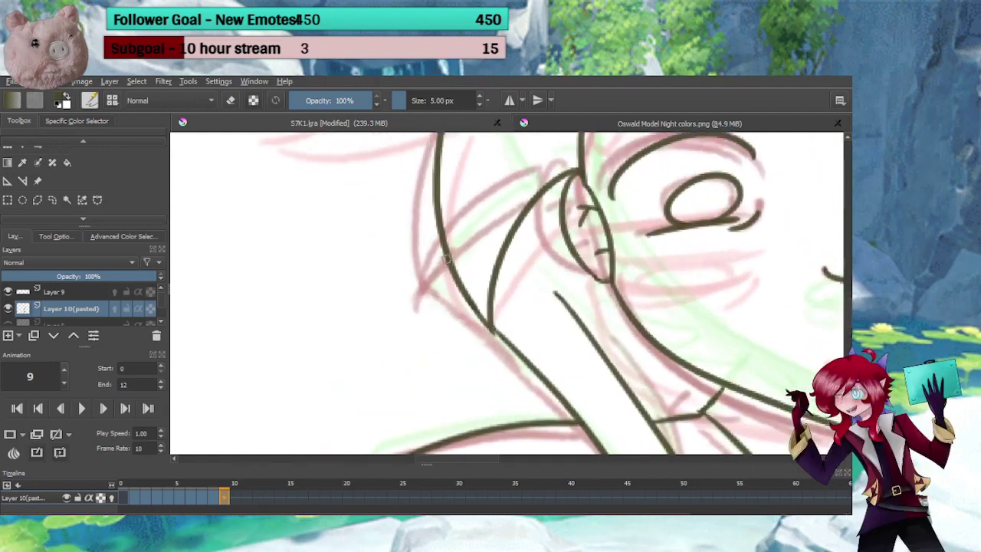
mouse_move(447, 259)
left_mouse_down()
mouse_move(432, 276)
mouse_move(472, 323)
left_mouse_up()
left_click_drag(544, 305, 536, 348)
left_click_drag(533, 317, 419, 341)
left_click_drag(487, 328, 495, 357)
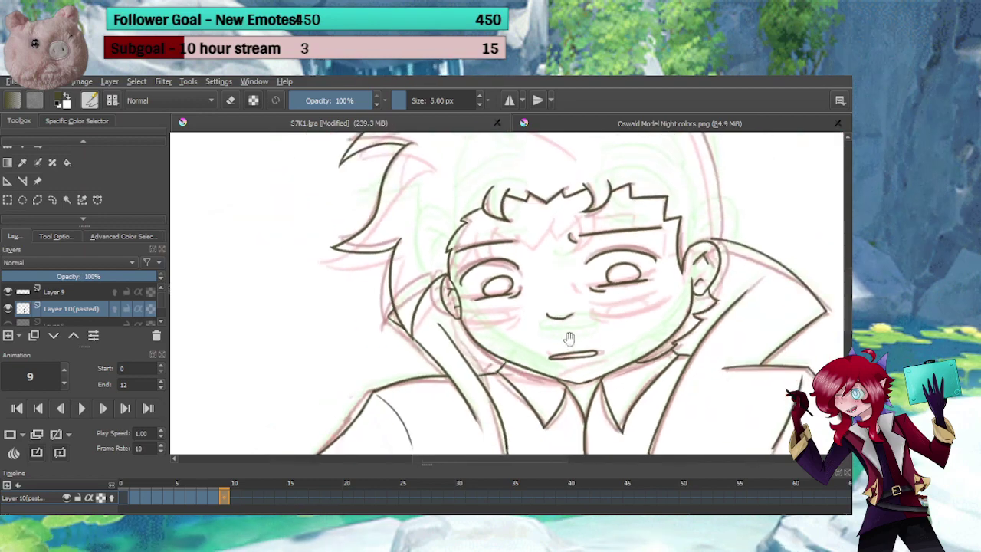
Erase the end of the raised collar's line where it meets the top of the near ear
scroll(547, 291, "up", 5)
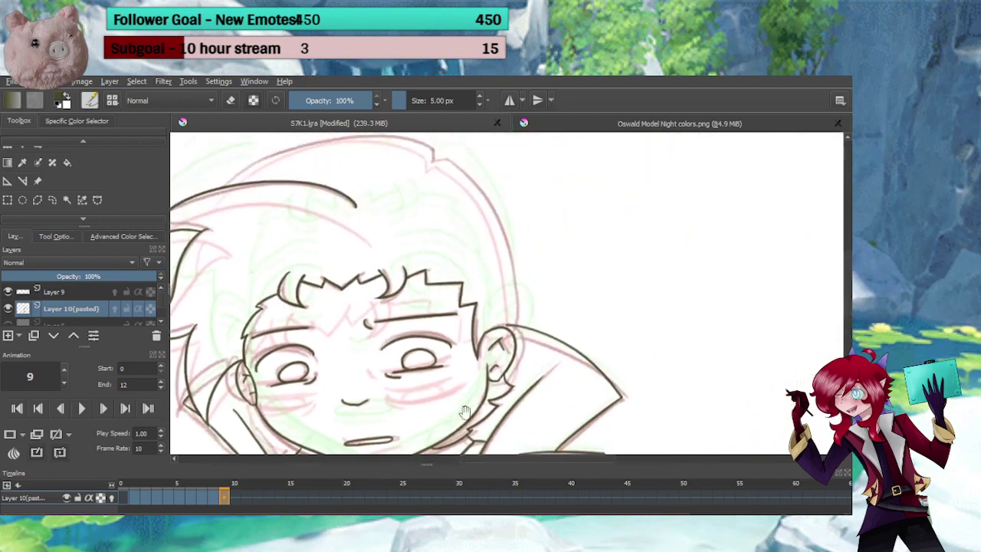
key("e")
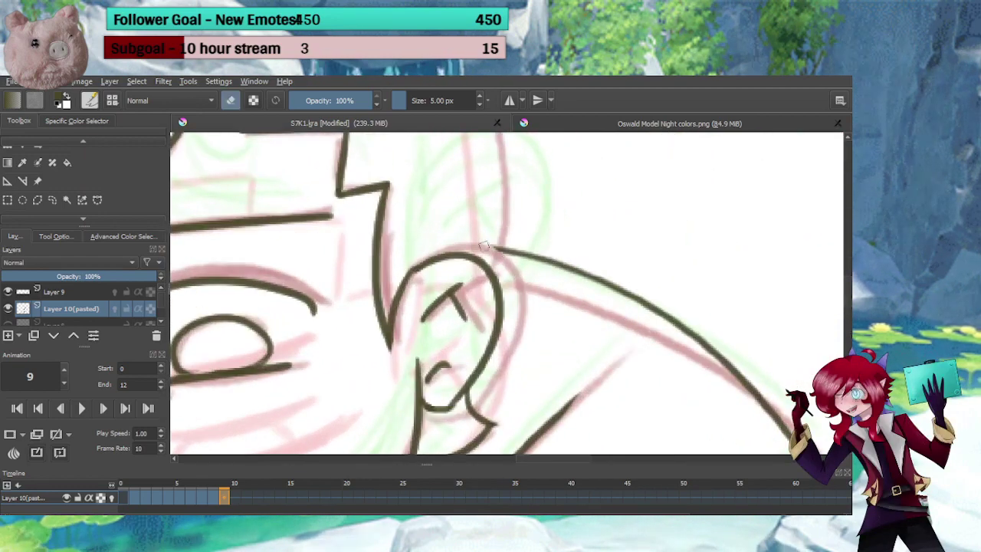
left_click_drag(484, 246, 502, 247)
key("e")
left_click_drag(529, 303, 525, 321)
Draw the crown's long arched hair outline from the windswept lock to the small vertical notch, and clean up the join
left_click_drag(465, 165, 484, 270)
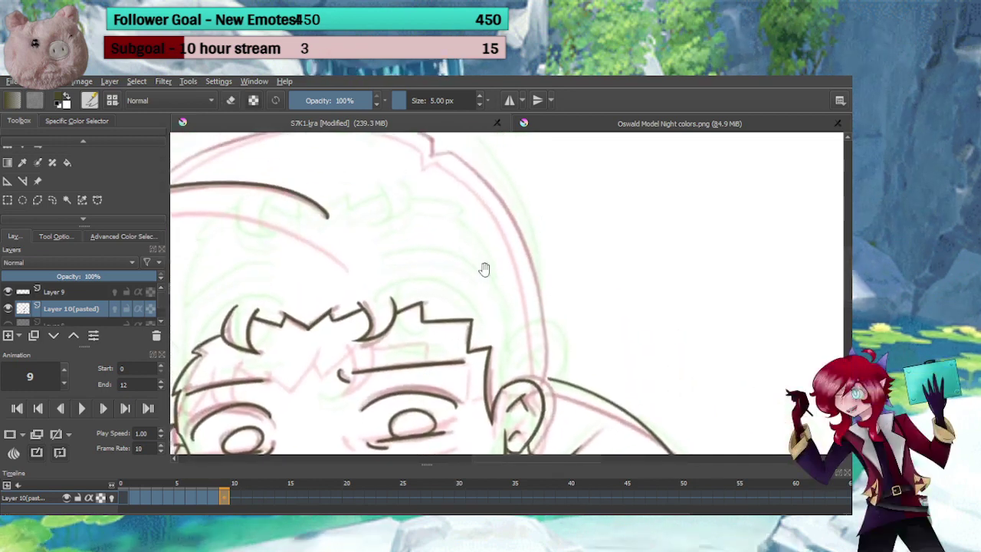
left_click_drag(423, 219, 572, 293)
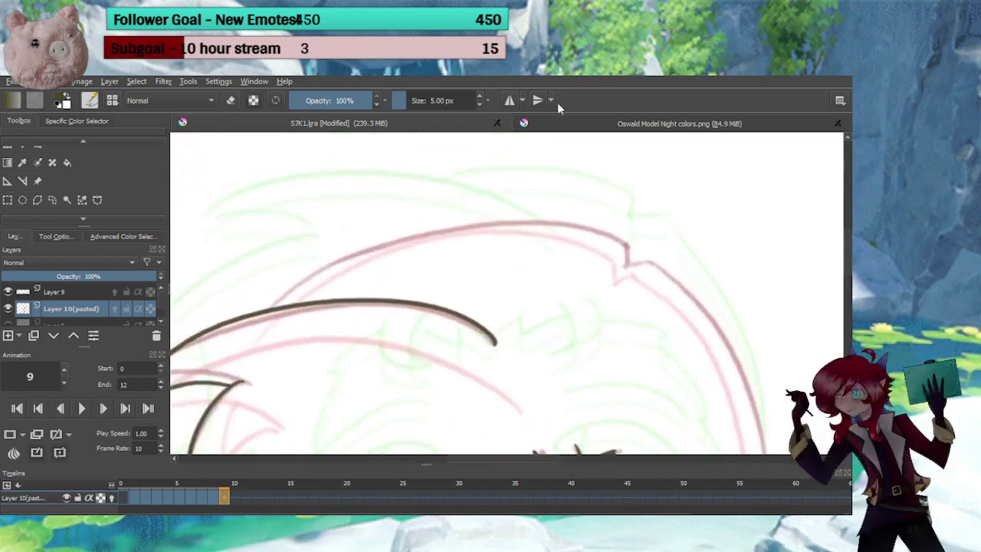
left_click_drag(631, 242, 328, 282)
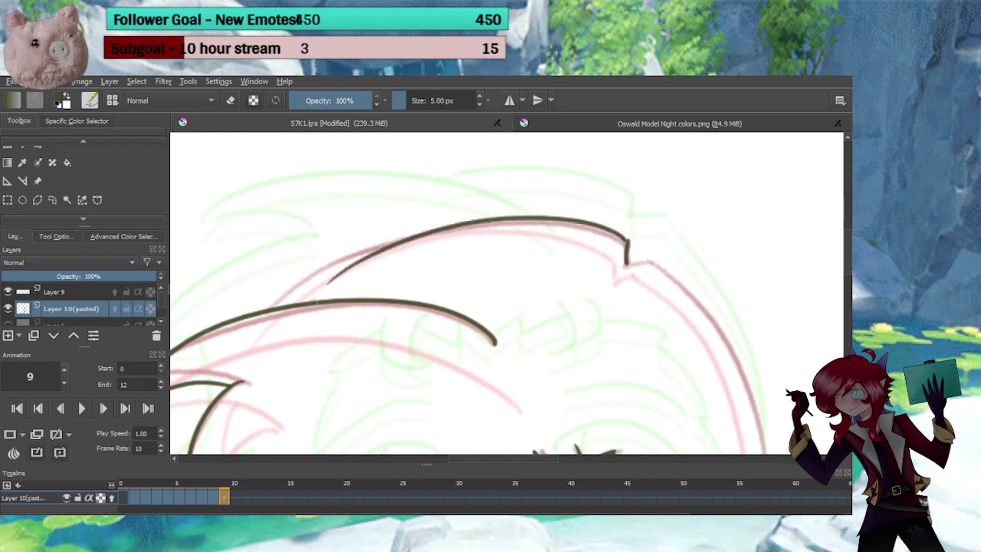
key("ctrl+z")
mouse_move(272, 308)
left_mouse_down()
mouse_move(581, 235)
mouse_move(546, 231)
left_mouse_up()
key("ctrl+z")
left_click_drag(622, 245, 536, 233)
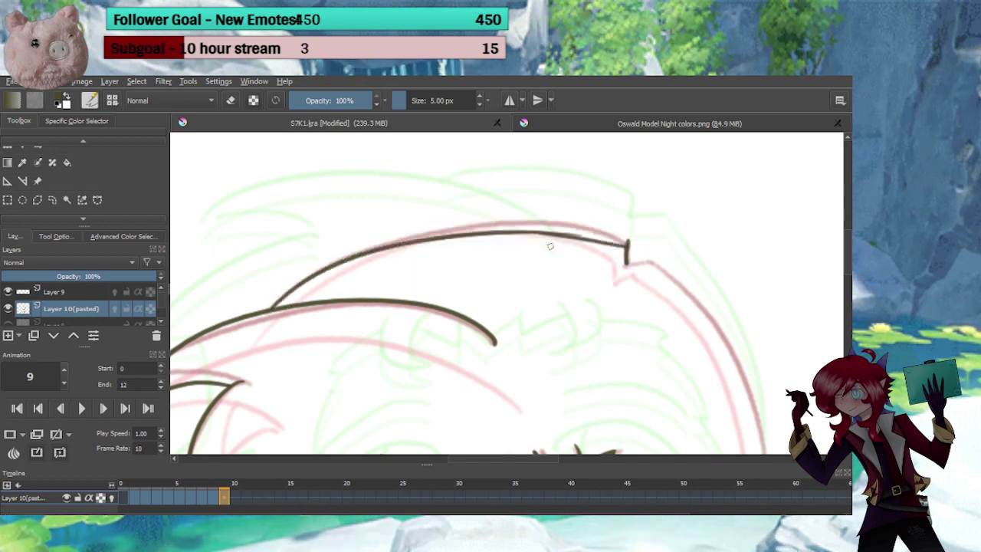
key("ctrl+z")
left_click_drag(625, 243, 535, 233)
key("e")
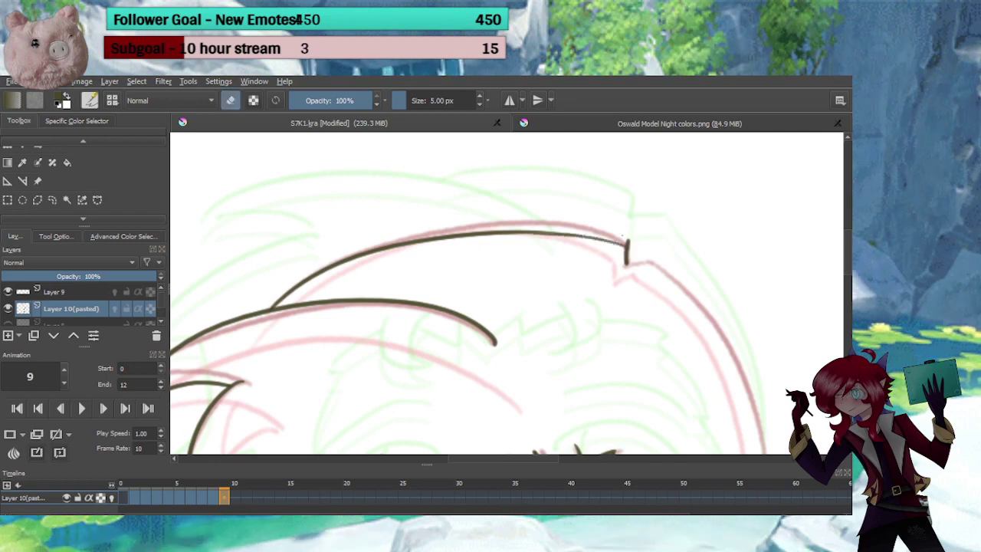
mouse_move(624, 240)
left_mouse_down()
mouse_move(628, 300)
mouse_move(609, 264)
left_mouse_up()
key("e")
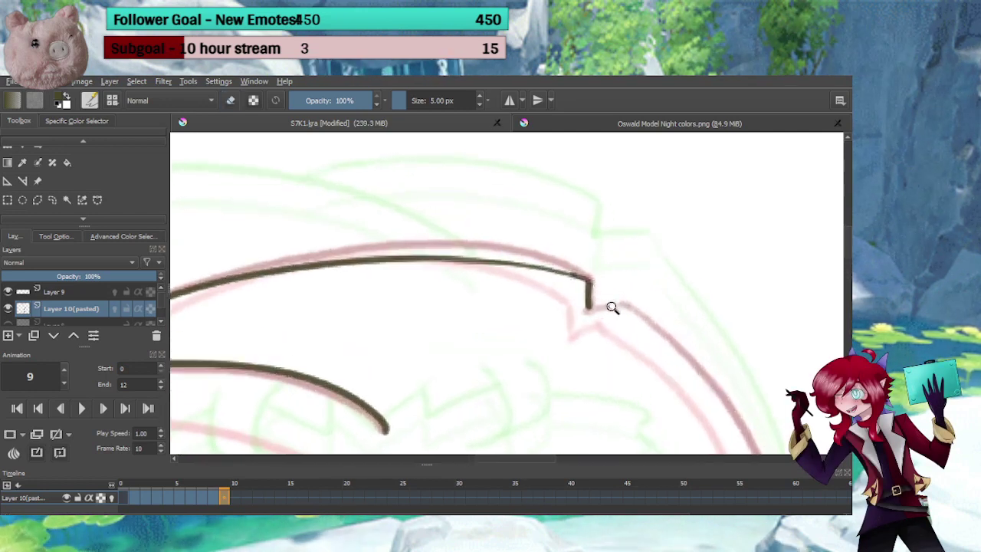
Add the short horizontal ledge at the foot of the crown's notch
left_click_drag(612, 308, 607, 317)
mouse_move(606, 324)
left_mouse_down()
mouse_move(496, 269)
mouse_move(525, 250)
left_mouse_up()
mouse_move(577, 281)
left_mouse_down()
mouse_move(576, 314)
mouse_move(503, 235)
left_mouse_up()
left_click_drag(472, 186, 579, 403)
key("ctrl+z")
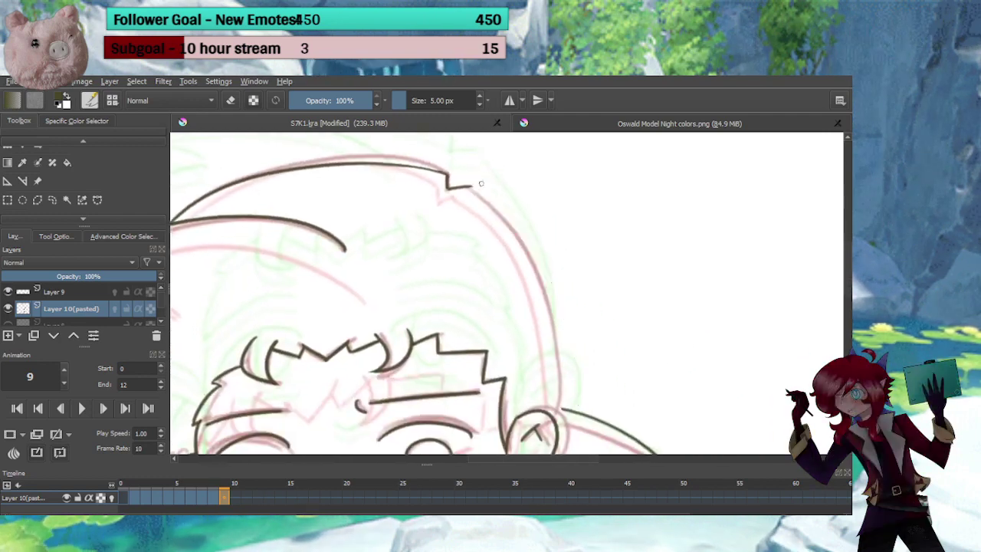
mouse_move(472, 186)
left_mouse_down()
mouse_move(550, 303)
mouse_move(547, 376)
left_mouse_up()
key("ctrl+z")
left_click_drag(471, 186, 550, 398)
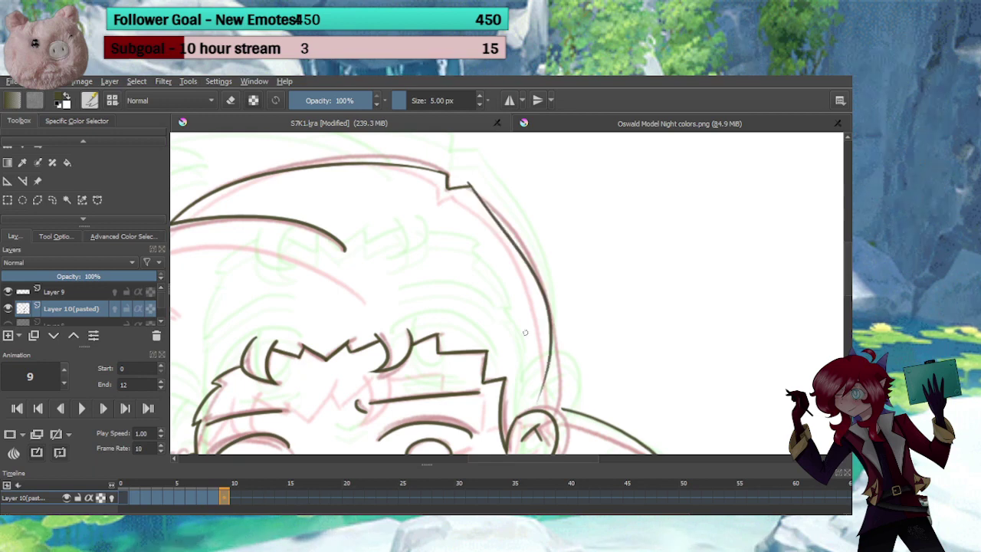
key("ctrl+z")
left_click_drag(470, 185, 559, 394)
key("ctrl+z")
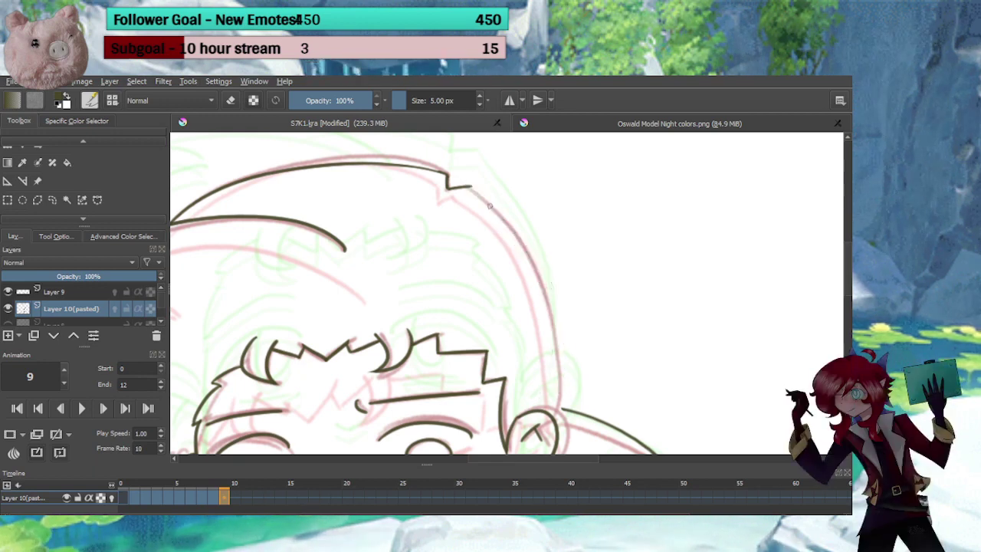
Mirror the canvas view and draw the long curved hair outline from the crown's notch down to the near ear
key("m")
left_click_drag(542, 185, 425, 426)
key("ctrl+z")
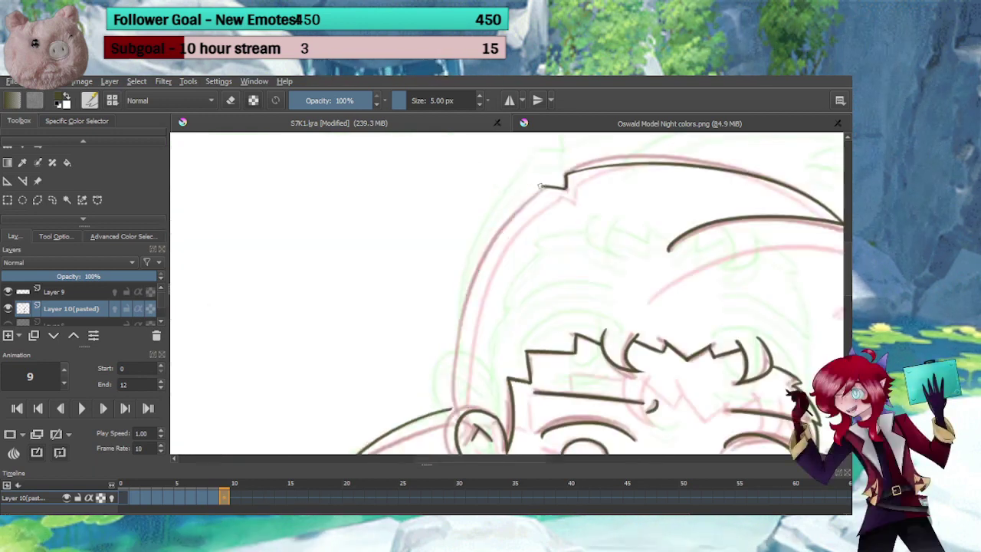
mouse_move(545, 184)
left_mouse_down()
mouse_move(485, 282)
mouse_move(460, 408)
left_mouse_up()
key("ctrl+z")
left_click_drag(553, 181, 470, 407)
key("ctrl+z")
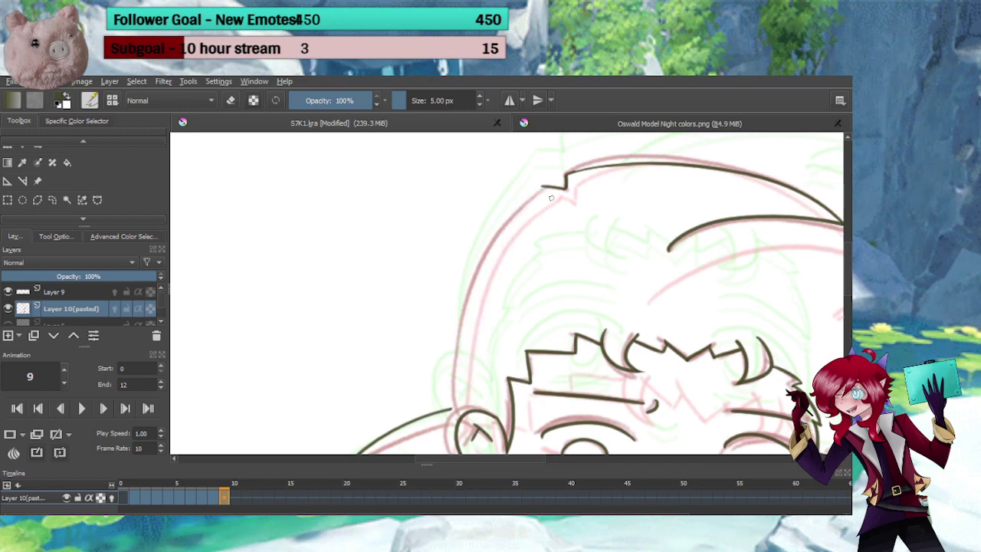
left_click_drag(555, 181, 457, 407)
mouse_move(511, 330)
left_mouse_down()
mouse_move(518, 250)
mouse_move(503, 261)
mouse_move(505, 246)
left_mouse_up()
mouse_move(447, 308)
left_mouse_down()
mouse_move(454, 334)
mouse_move(426, 314)
left_mouse_up()
left_click_drag(492, 233, 450, 383)
left_click_drag(497, 234, 455, 423)
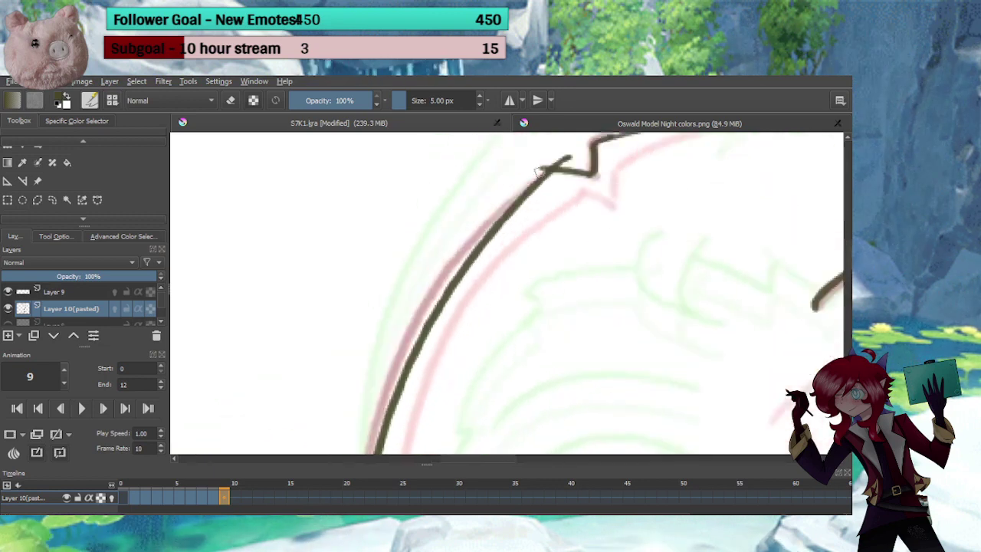
Erase the part of the side hair outline that sticks out beyond the corner of the crown's notch
key("e")
left_click_drag(573, 151, 536, 168)
key("e")
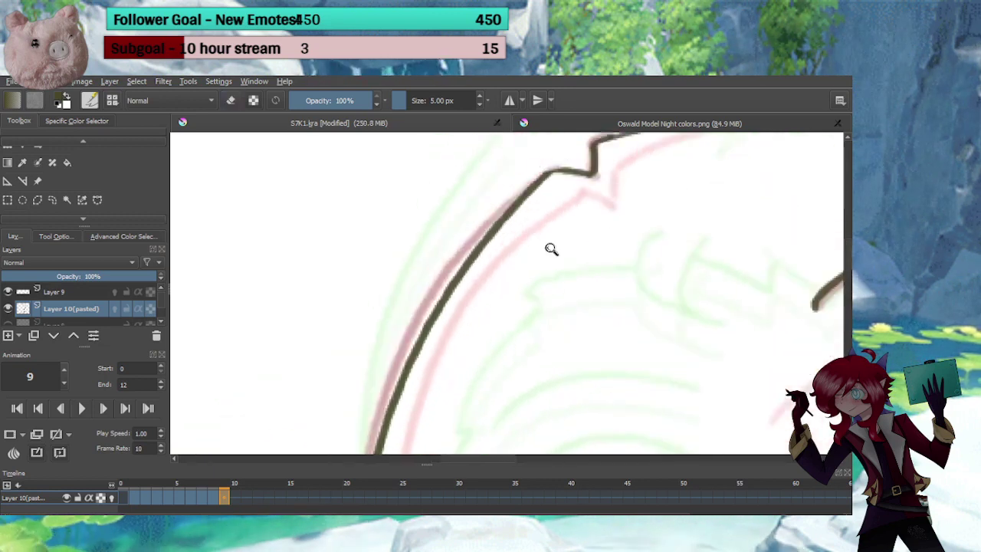
Restore the unmirrored view and compare the redrawn head on frame 9 with frames 10 and 8
mouse_move(551, 249)
left_mouse_down()
mouse_move(542, 334)
mouse_move(491, 218)
mouse_move(479, 300)
mouse_move(525, 211)
left_mouse_up()
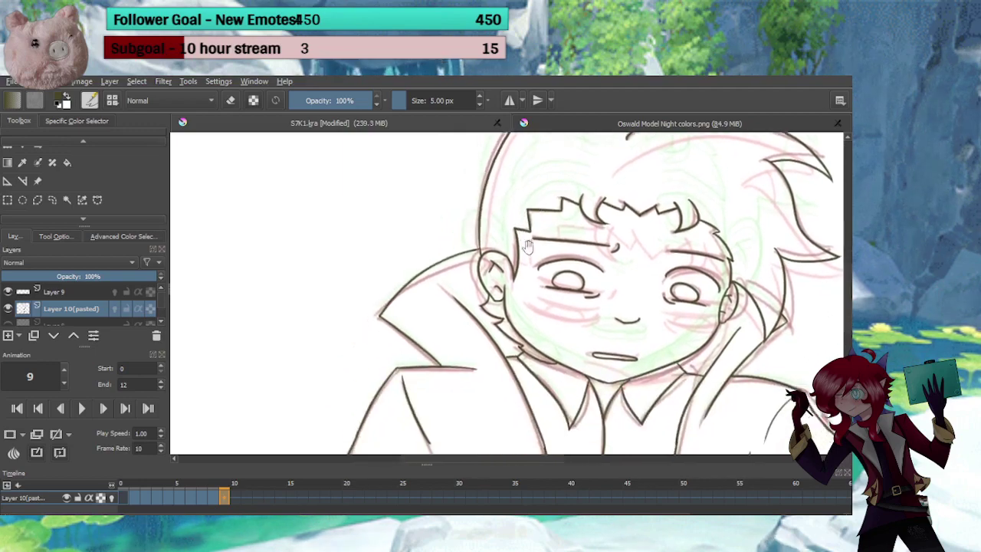
left_click_drag(501, 296, 487, 324)
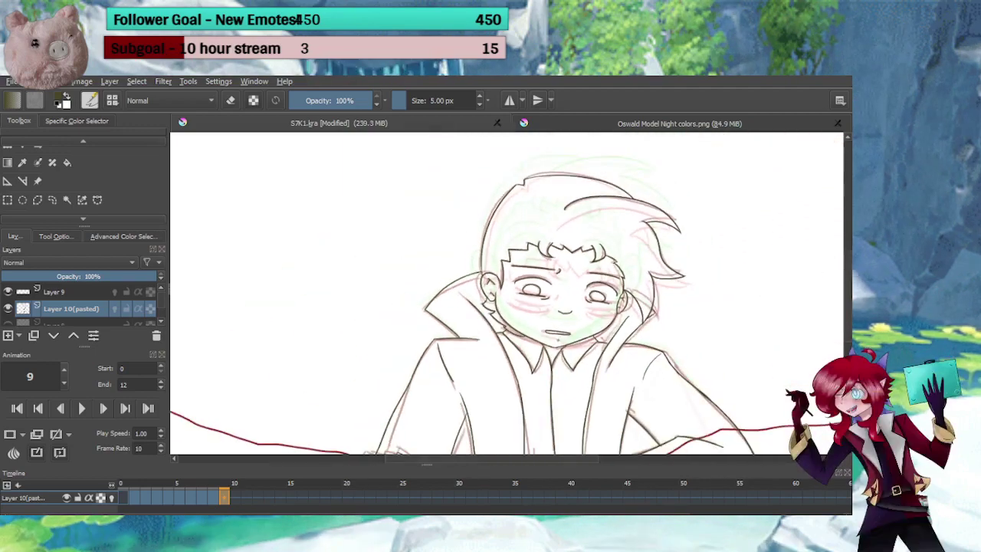
key("m")
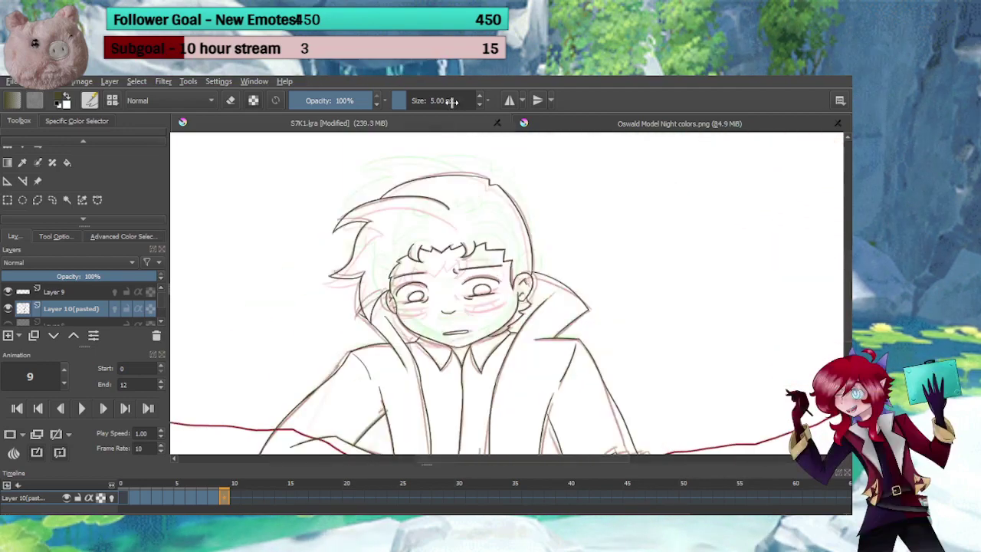
left_click(236, 499)
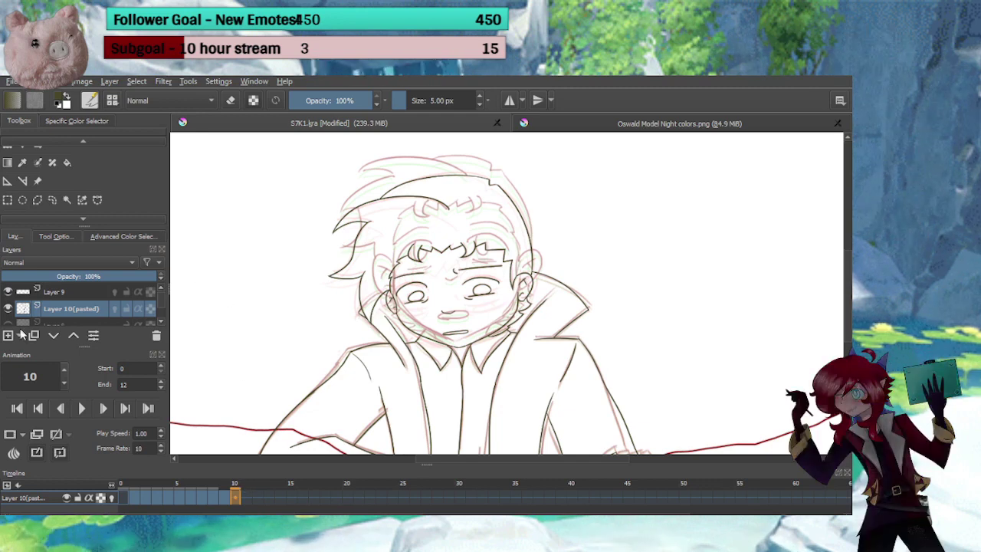
left_click(214, 500)
left_click(224, 500)
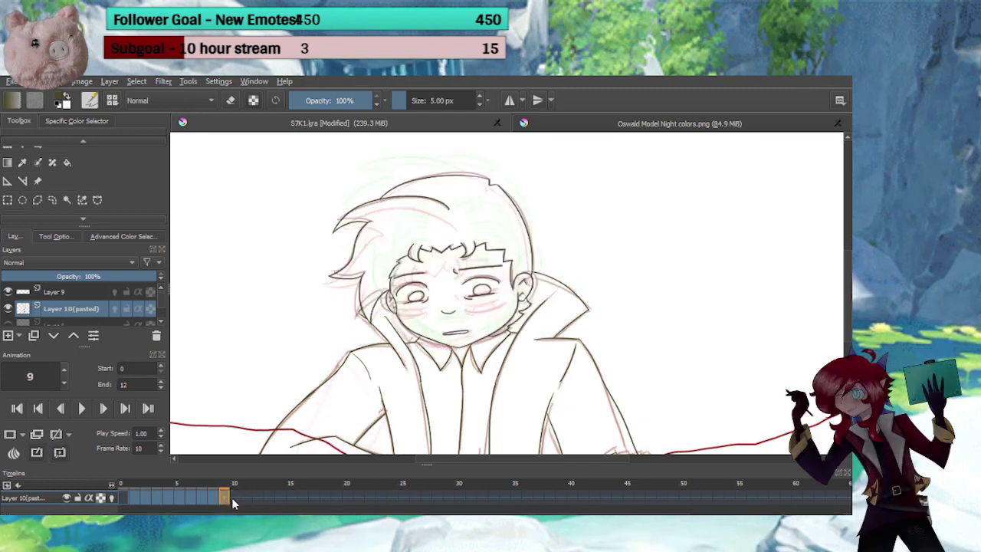
On frame 11, delete the copied face line art, including the eyes, nose, mouth, ears and jawline
left_click_drag(233, 503, 236, 503)
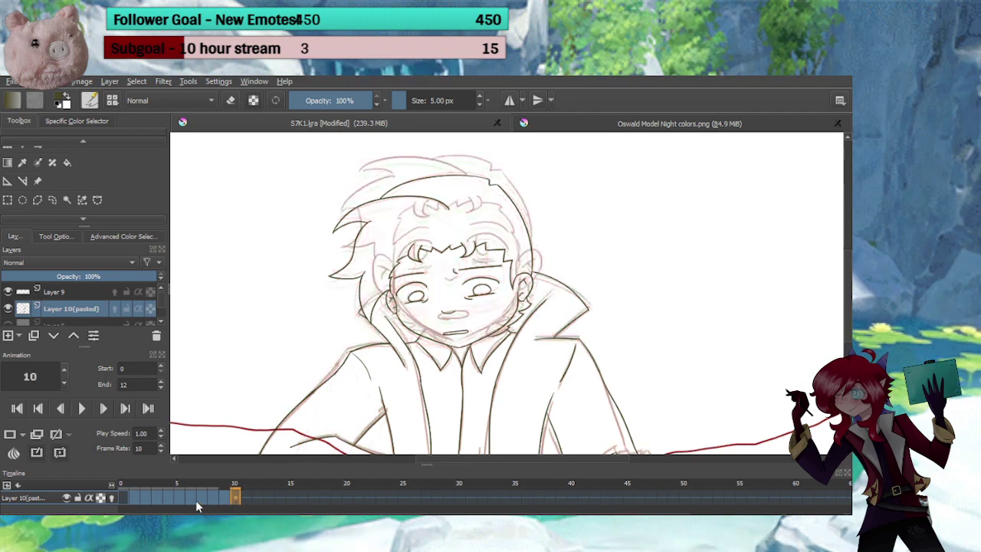
left_click(245, 498)
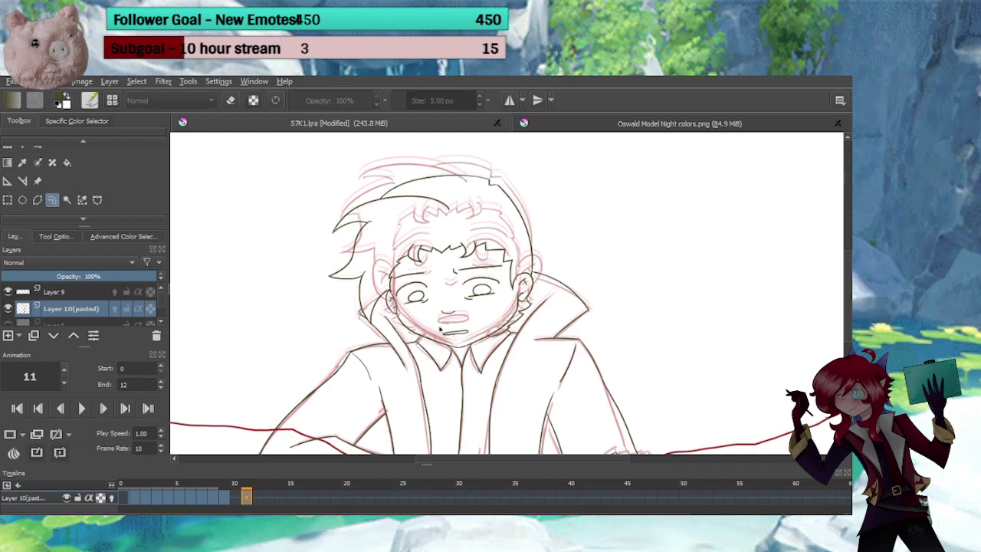
scroll(441, 329, "up", 5)
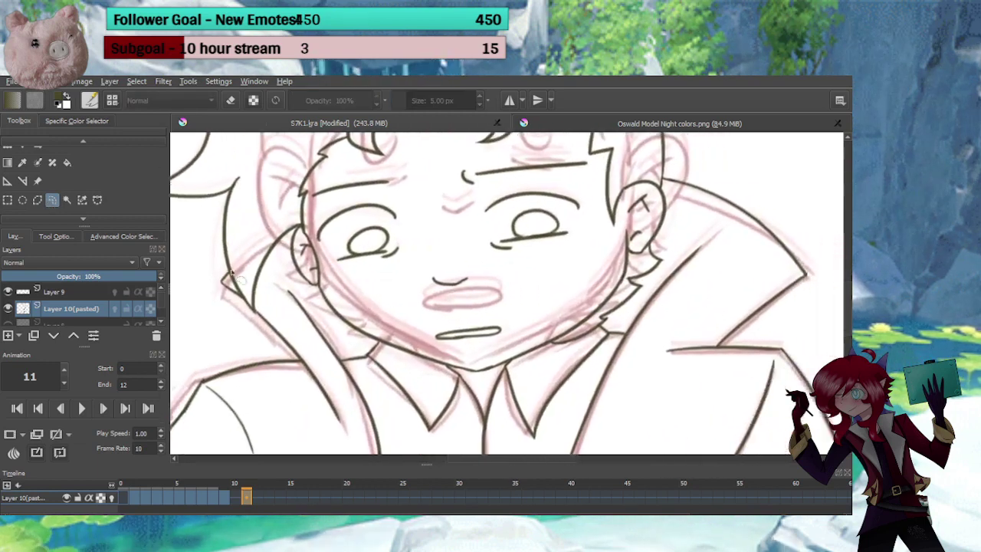
mouse_move(249, 315)
left_mouse_down()
mouse_move(265, 286)
mouse_move(294, 278)
mouse_move(366, 349)
mouse_move(491, 377)
left_mouse_up()
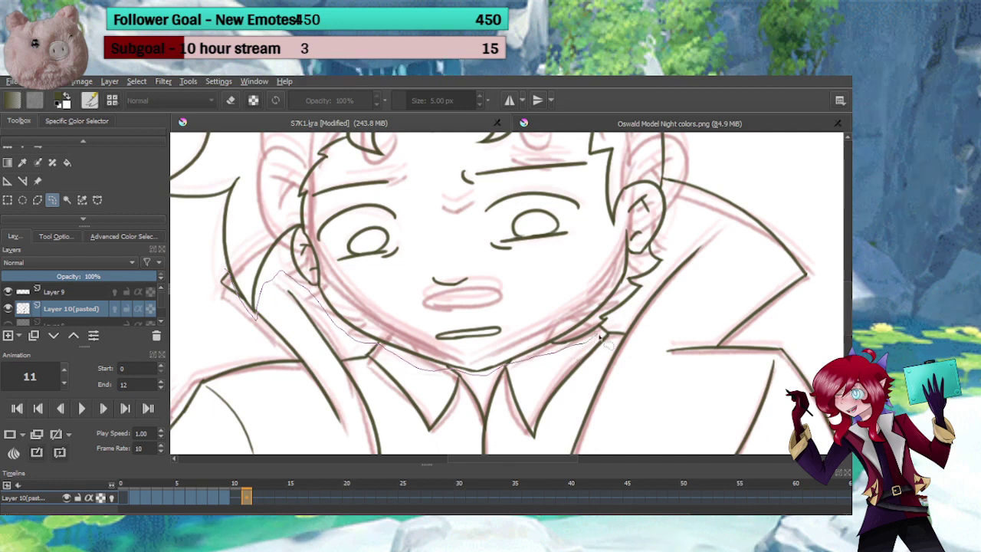
mouse_move(655, 291)
left_mouse_down()
mouse_move(674, 211)
mouse_move(665, 177)
mouse_move(621, 139)
mouse_move(297, 182)
mouse_move(213, 230)
mouse_move(221, 257)
left_mouse_up()
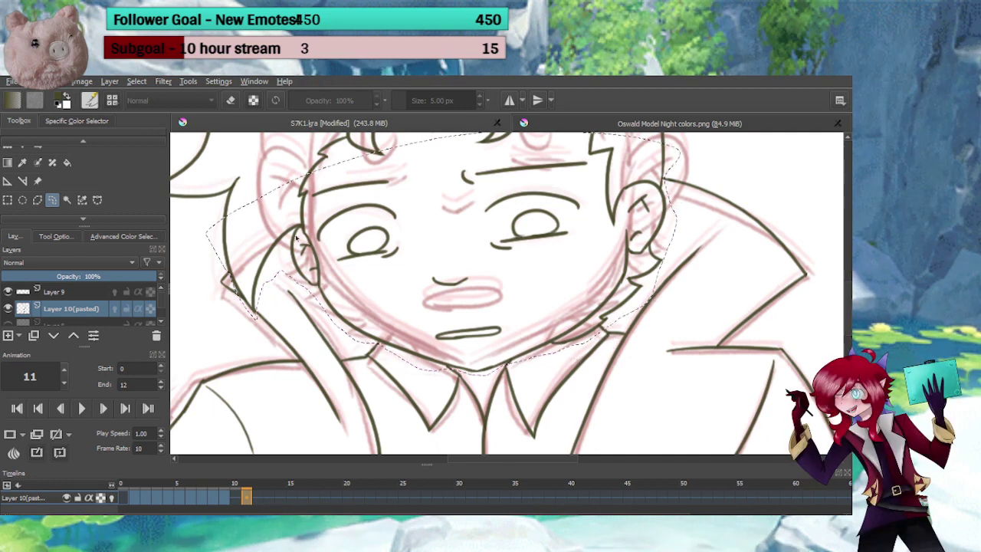
key("Delete")
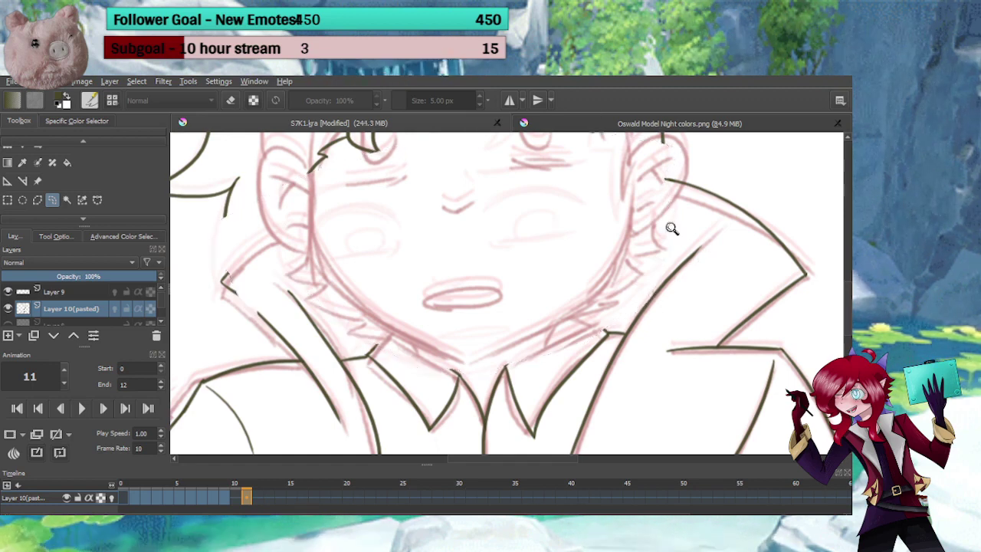
Delete the remaining copied hair outline and fringe on frame 11, then clear the selection
mouse_move(653, 240)
left_mouse_down()
mouse_move(621, 303)
mouse_move(622, 365)
mouse_move(633, 390)
left_mouse_up()
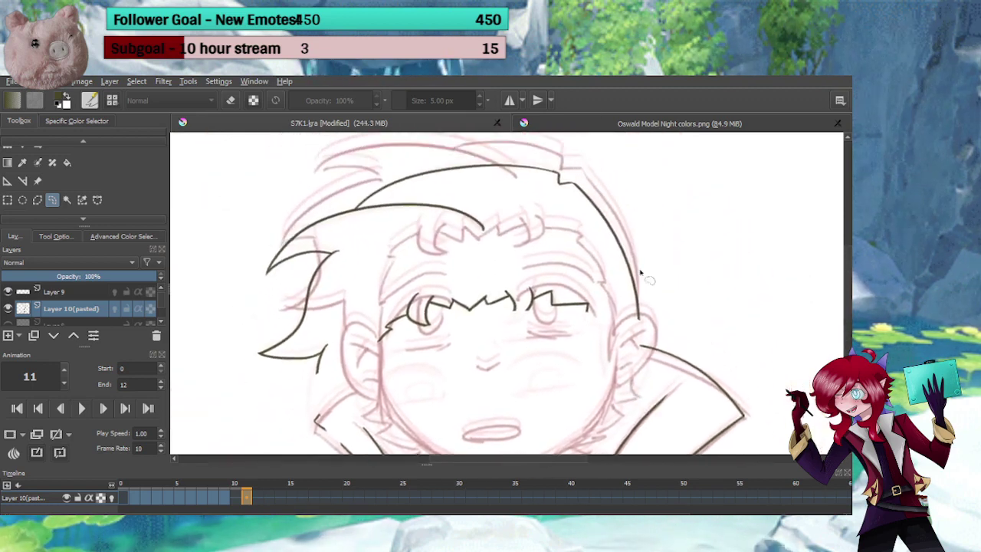
mouse_move(435, 150)
left_mouse_down()
mouse_move(208, 328)
mouse_move(354, 390)
mouse_move(574, 346)
mouse_move(685, 291)
mouse_move(613, 153)
left_mouse_up()
key("Delete")
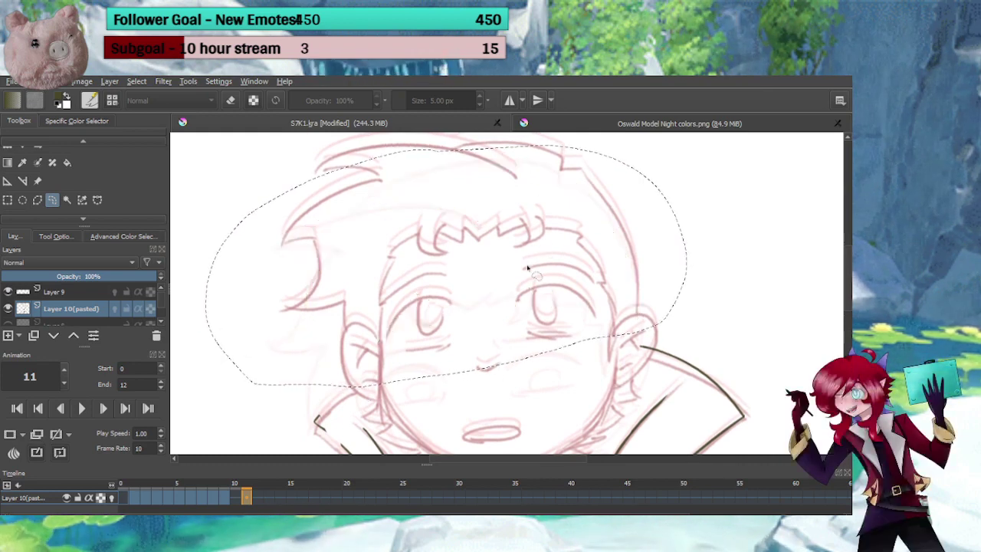
key("ctrl+shift+a")
Close the gap in the outer edge of the standing collar on the left side of the character's head
key("b")
left_click_drag(395, 387, 435, 249)
left_click(112, 500)
left_click(113, 500)
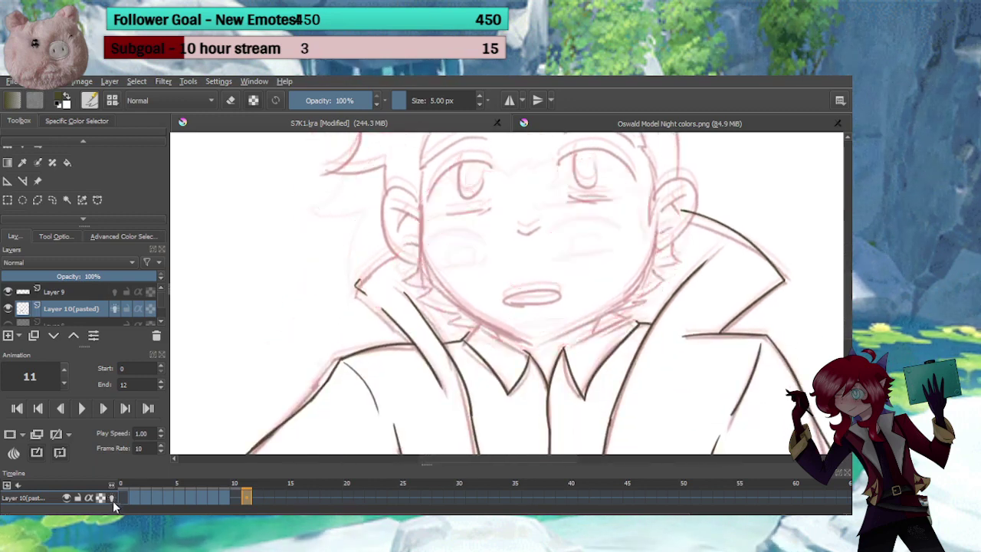
scroll(379, 304, "up", 5)
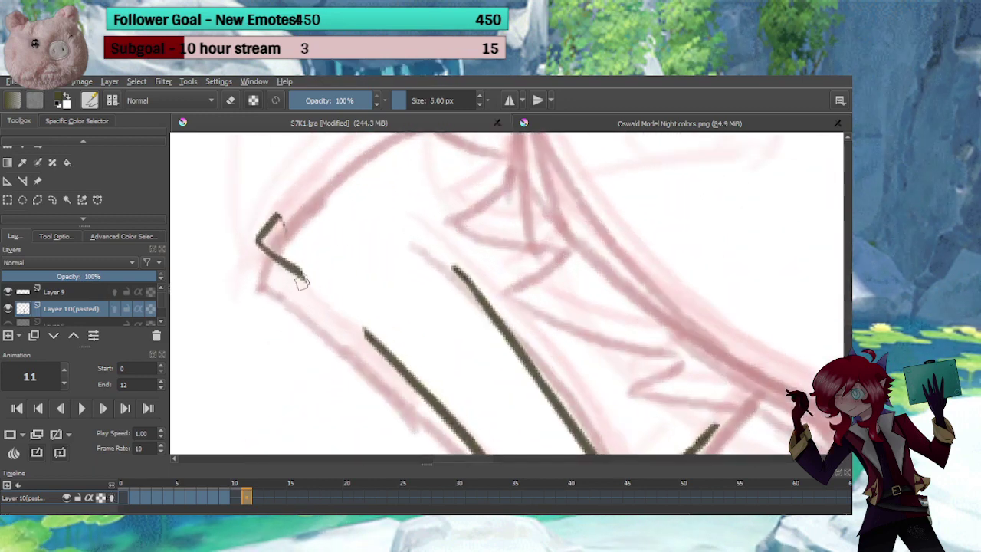
left_click_drag(282, 262, 391, 349)
scroll(379, 337, "up", 3)
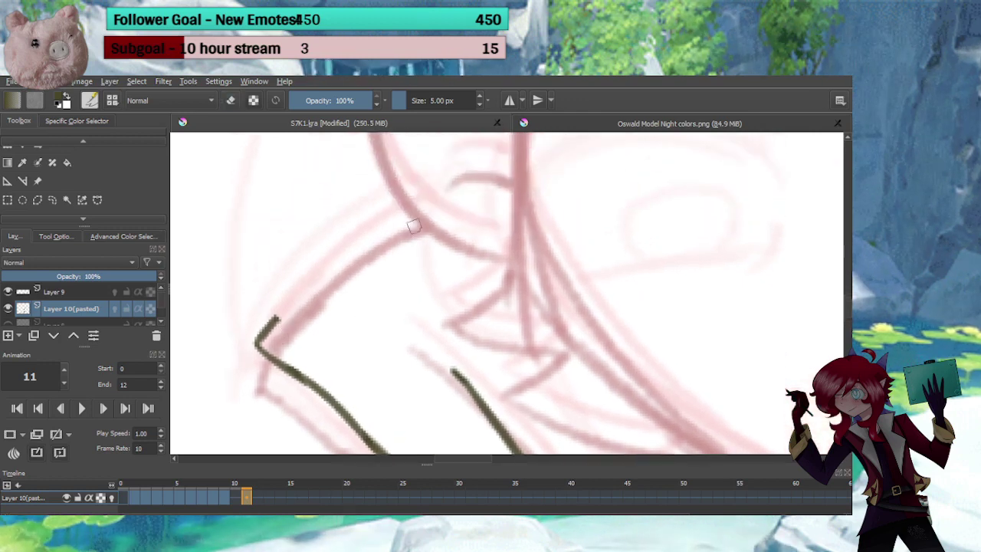
Draw the collar's curved top edge from below the left-hand ear down to the collar corner, redoing strokes until it fits
left_click_drag(414, 226, 269, 328)
key("ctrl+z")
left_click_drag(405, 221, 268, 328)
key("ctrl+z")
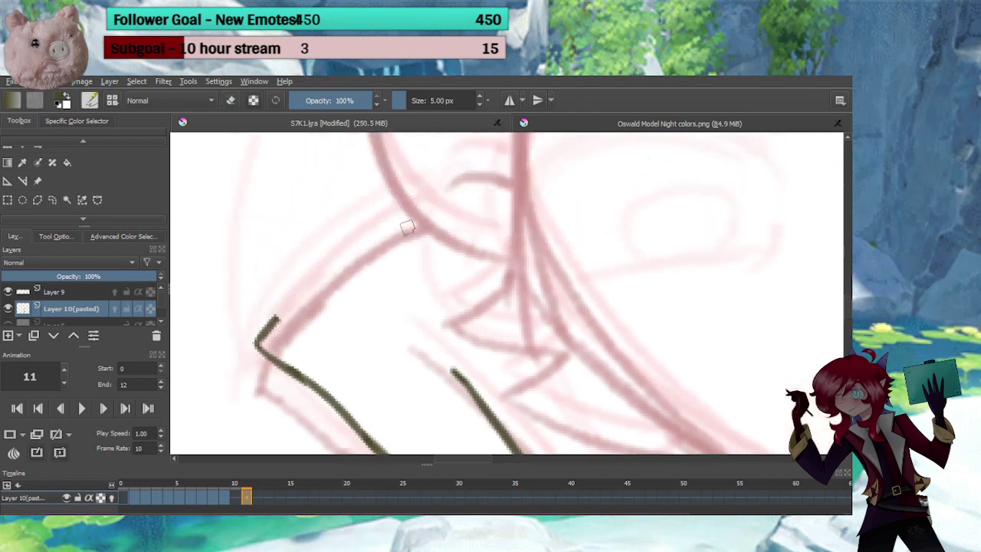
left_click_drag(406, 227, 268, 328)
Draw the upper lid, lower lid and small inner crease of the right-hand eye over the onion-skin sketch
scroll(375, 284, "down", 3)
mouse_move(375, 284)
left_mouse_down()
mouse_move(427, 288)
mouse_move(328, 302)
left_mouse_up()
left_click_drag(399, 275, 406, 359)
left_click_drag(413, 295, 412, 362)
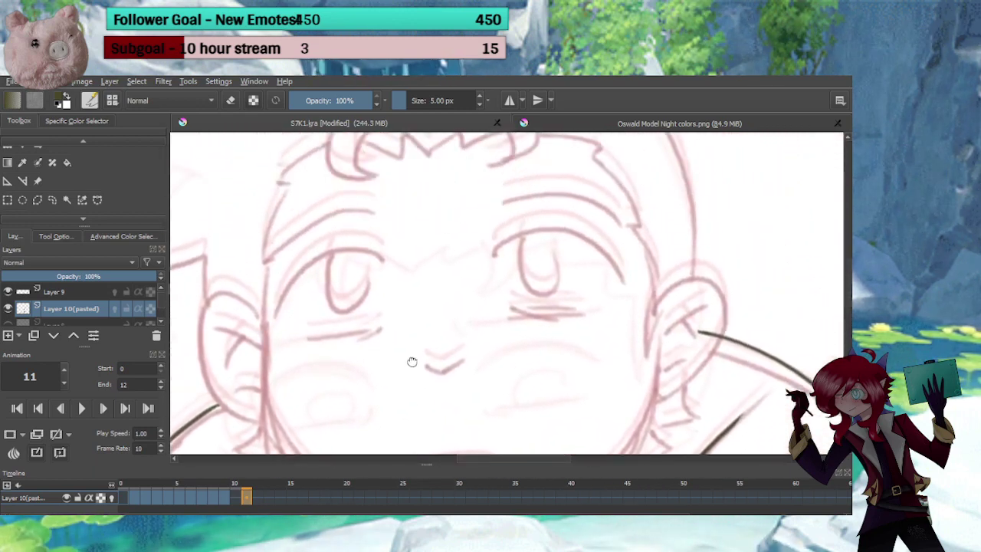
scroll(501, 285, "up", 3)
left_click_drag(459, 259, 639, 281)
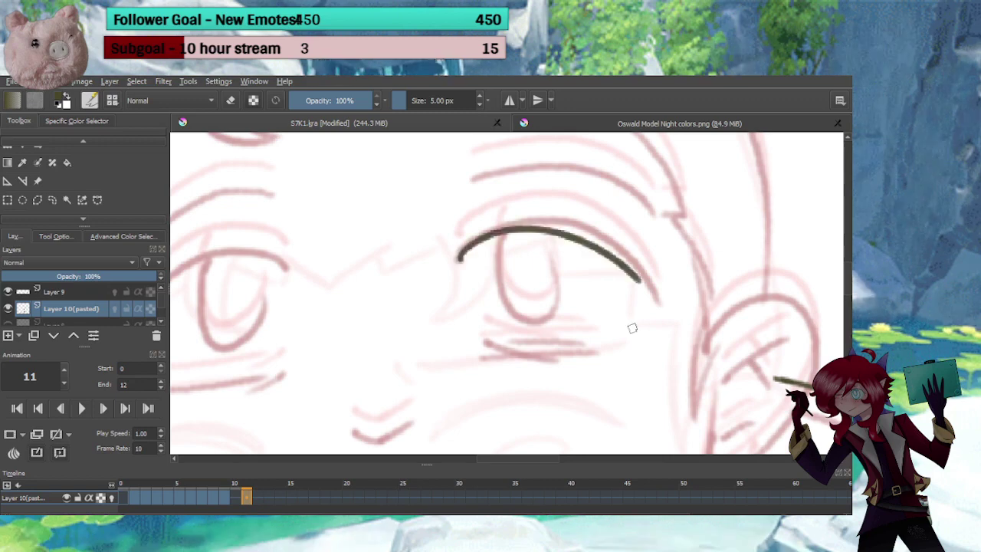
mouse_move(484, 338)
left_mouse_down()
mouse_move(539, 360)
mouse_move(594, 359)
left_mouse_up()
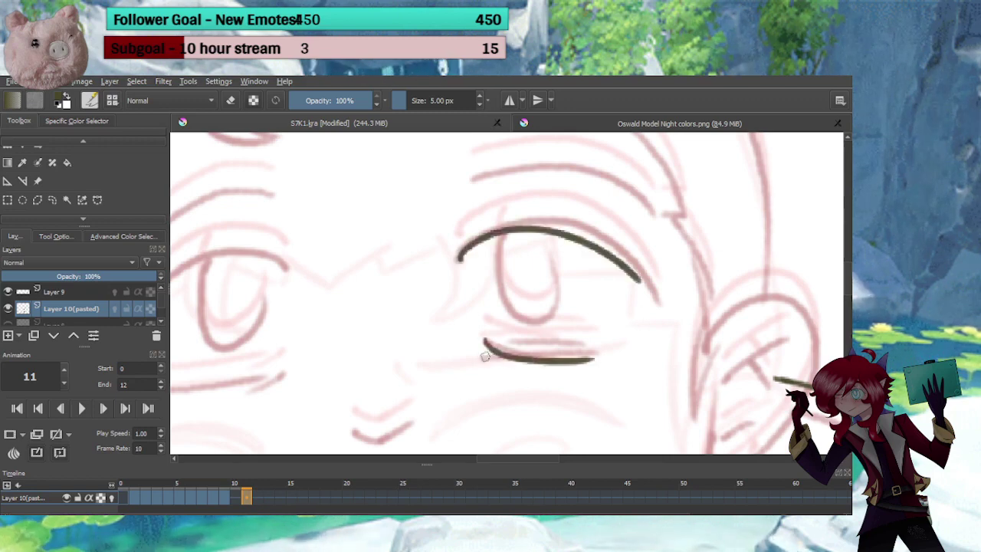
left_click_drag(484, 342, 500, 371)
Draw the tall U-shaped iris of the right-hand eye, hanging from the upper lid
scroll(505, 330, "up", 2)
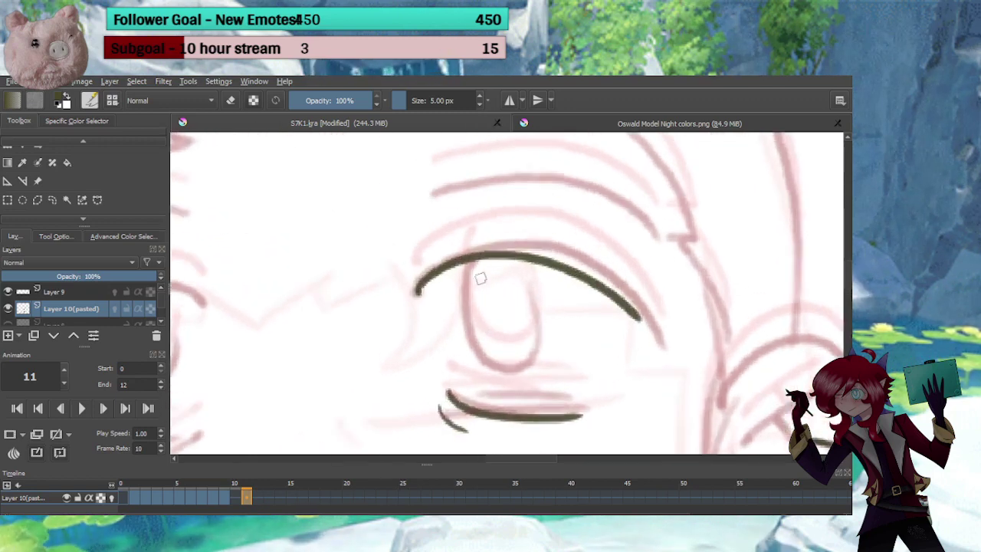
mouse_move(471, 260)
left_mouse_down()
mouse_move(469, 354)
mouse_move(545, 357)
left_mouse_up()
left_click_drag(533, 262, 540, 328)
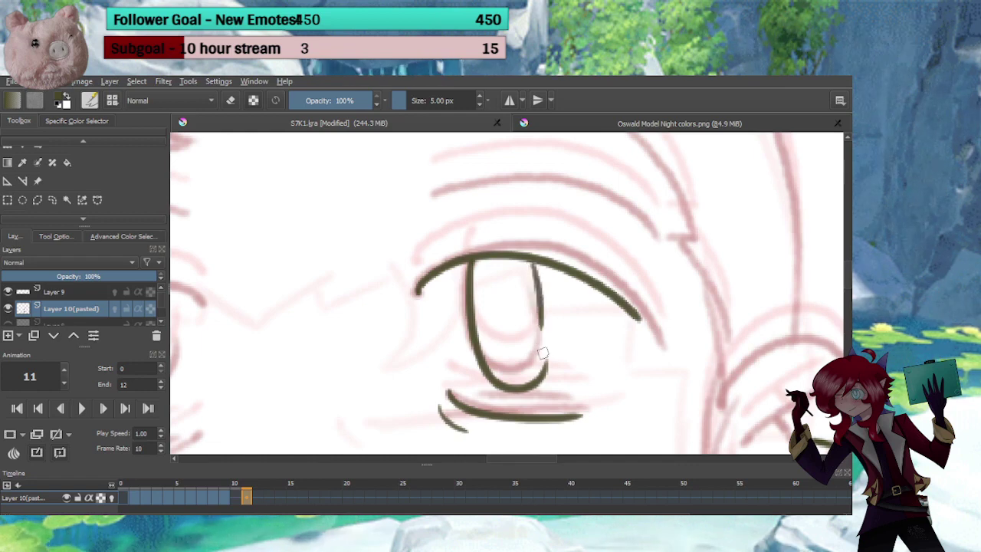
Draw the upper lid, lower lid and small inner crease of the left-hand eye
left_click_drag(452, 322, 604, 265)
left_click_drag(455, 276, 602, 260)
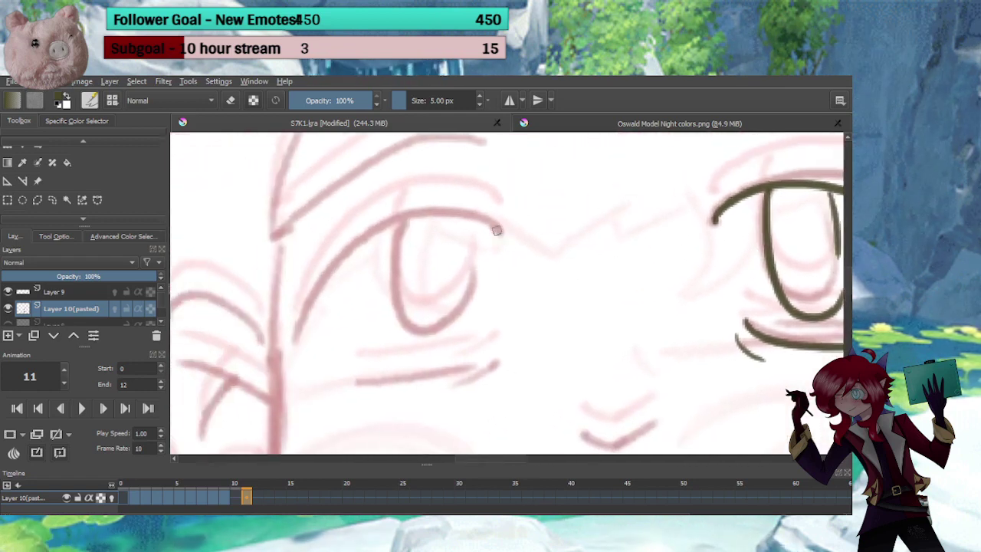
left_click_drag(496, 230, 299, 327)
left_click_drag(488, 362, 341, 380)
key("ctrl+z")
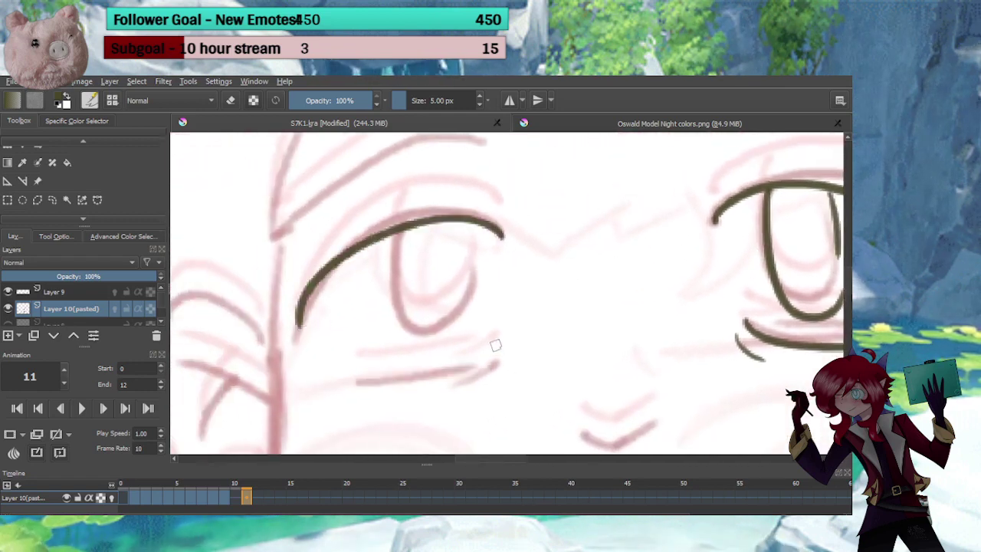
left_click_drag(494, 342, 350, 377)
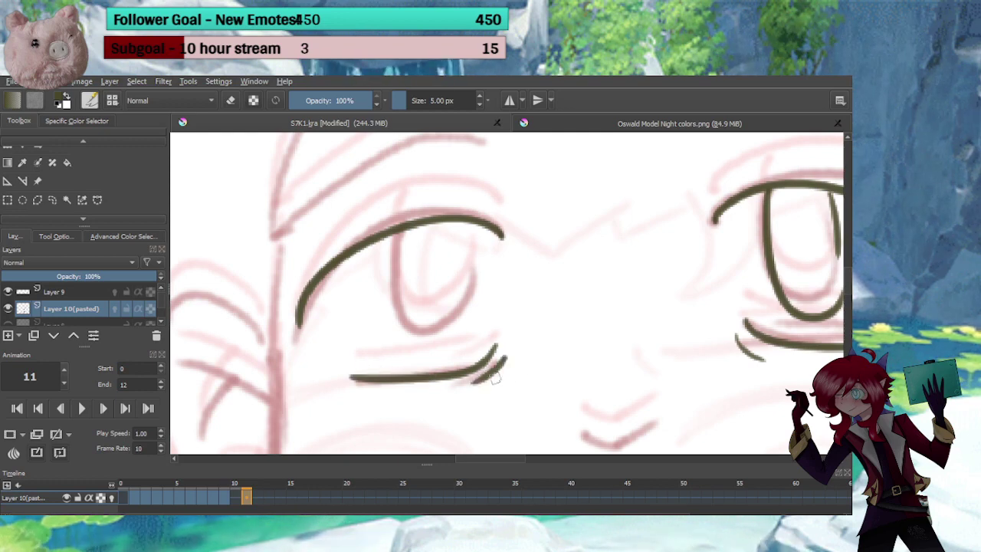
Draw the small V-shaped nose and the flat oval outline of the slightly open mouth
left_click_drag(546, 380, 431, 249)
left_click_drag(473, 298, 547, 293)
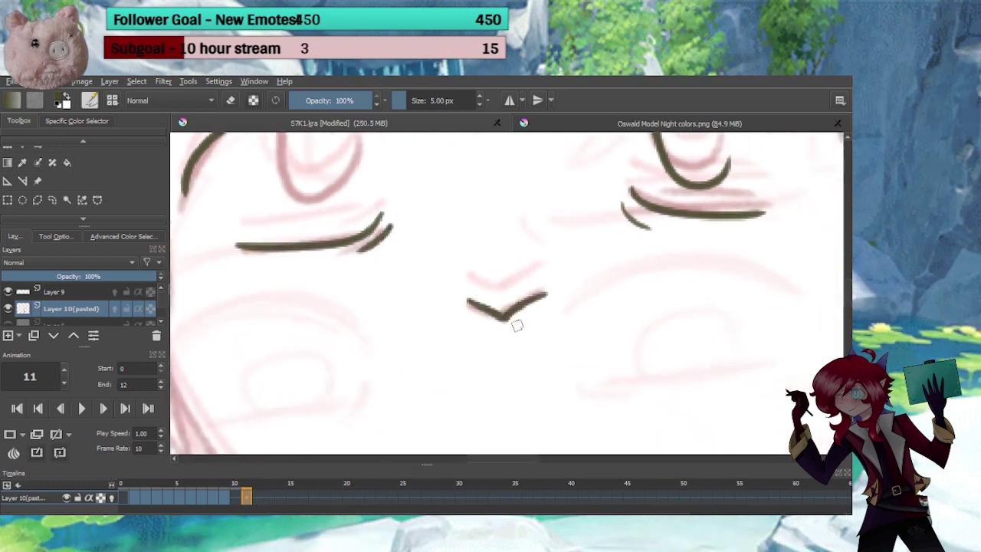
mouse_move(536, 369)
left_mouse_down()
mouse_move(492, 309)
mouse_move(492, 270)
left_mouse_up()
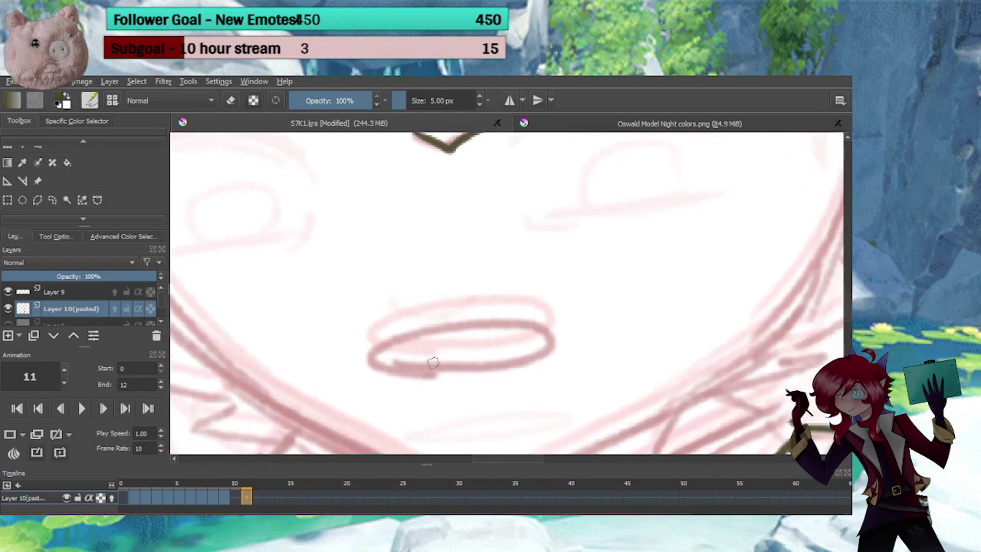
mouse_move(438, 328)
left_mouse_down()
mouse_move(405, 361)
mouse_move(453, 366)
mouse_move(549, 346)
mouse_move(487, 374)
left_mouse_up()
key("ctrl+z")
scroll(473, 416, "down", 2)
scroll(472, 416, "down", 2)
scroll(483, 352, "up", 4)
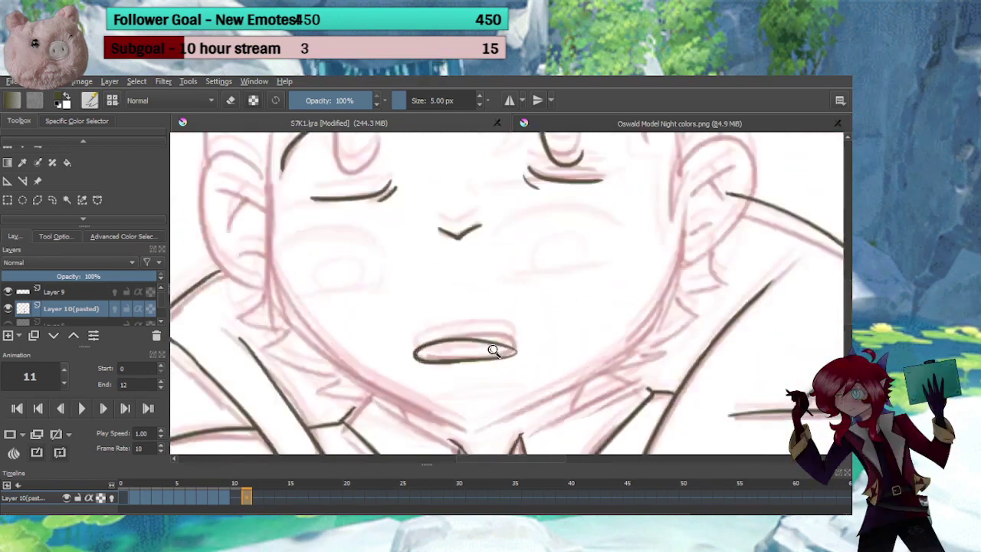
Clean up the mouth outline's lower edge and add a thin inner line beneath the upper lip
key("e")
left_click_drag(374, 304, 442, 297)
key("e")
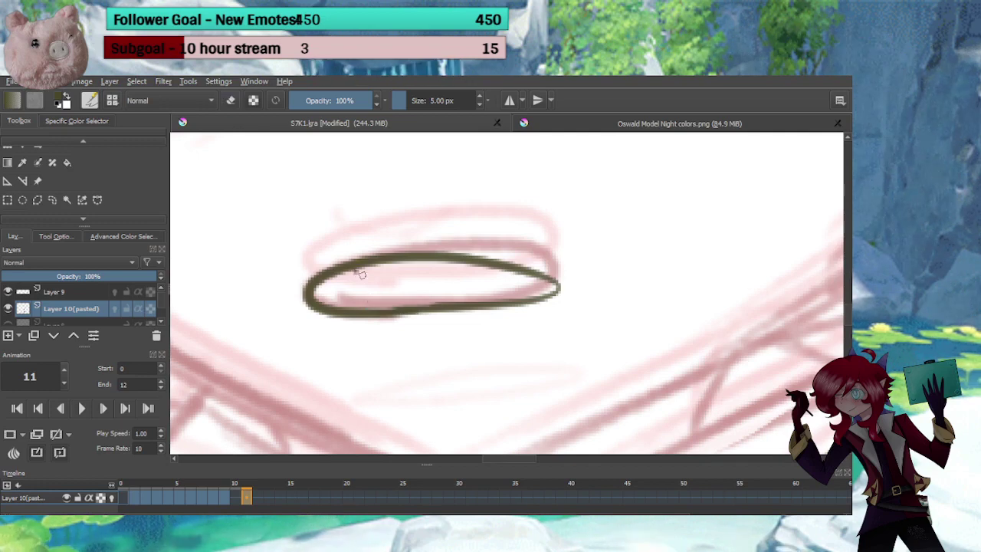
left_click_drag(357, 273, 505, 267)
Draw the two arched eyebrows above the eyes
left_click_drag(494, 302, 488, 384)
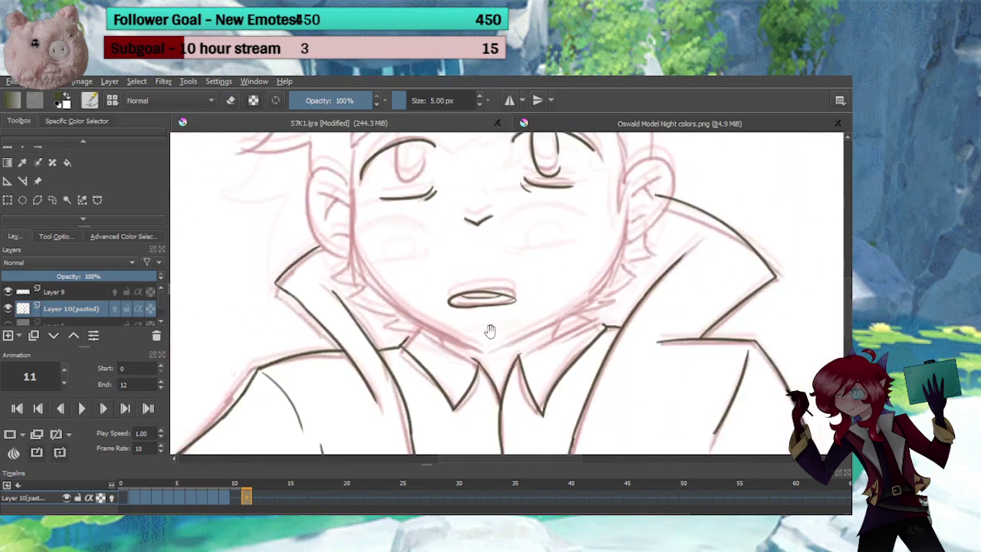
left_click_drag(491, 331, 497, 384)
scroll(459, 347, "up", 5)
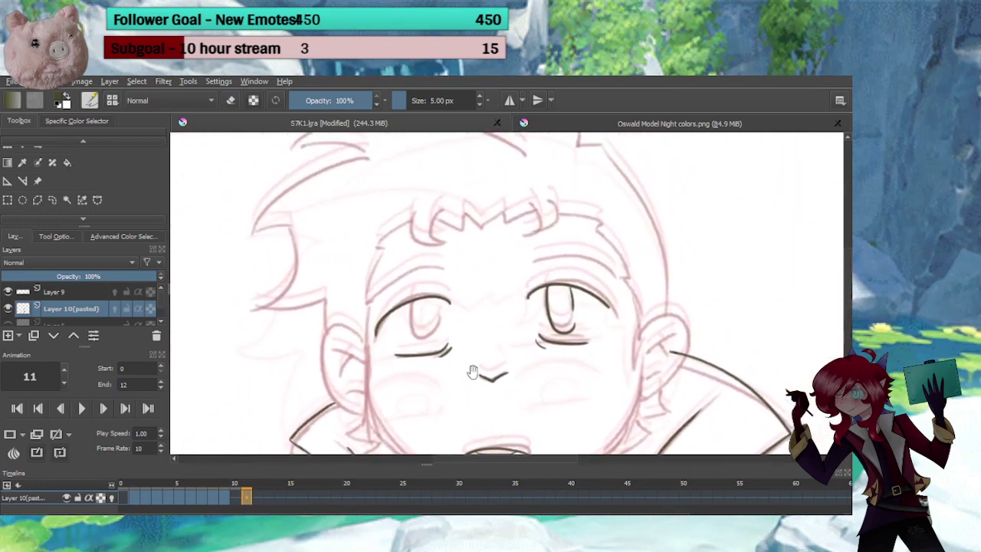
scroll(489, 316, "up", 1)
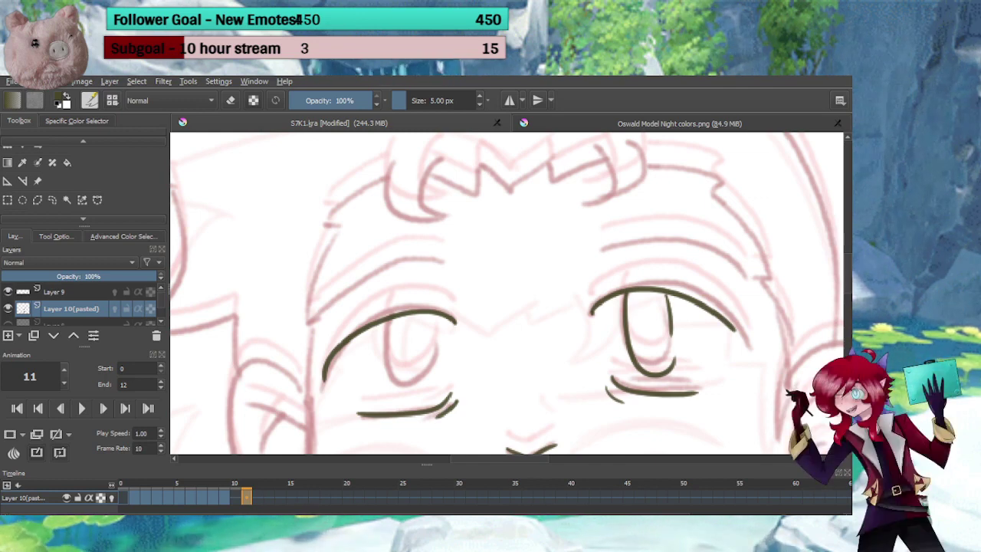
mouse_move(315, 324)
left_mouse_down()
mouse_move(369, 285)
mouse_move(451, 265)
left_mouse_up()
left_click_drag(521, 269, 383, 273)
left_click_drag(455, 253, 589, 285)
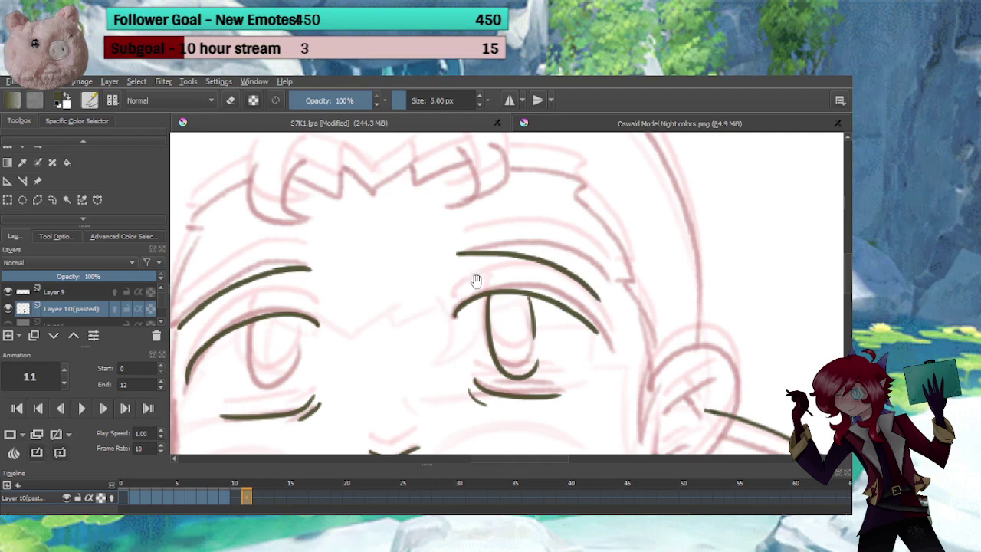
Draw the zigzag centre of the hairline across the forehead
left_click_drag(475, 281, 533, 362)
mouse_move(470, 328)
left_mouse_down()
mouse_move(470, 289)
mouse_move(515, 317)
left_mouse_up()
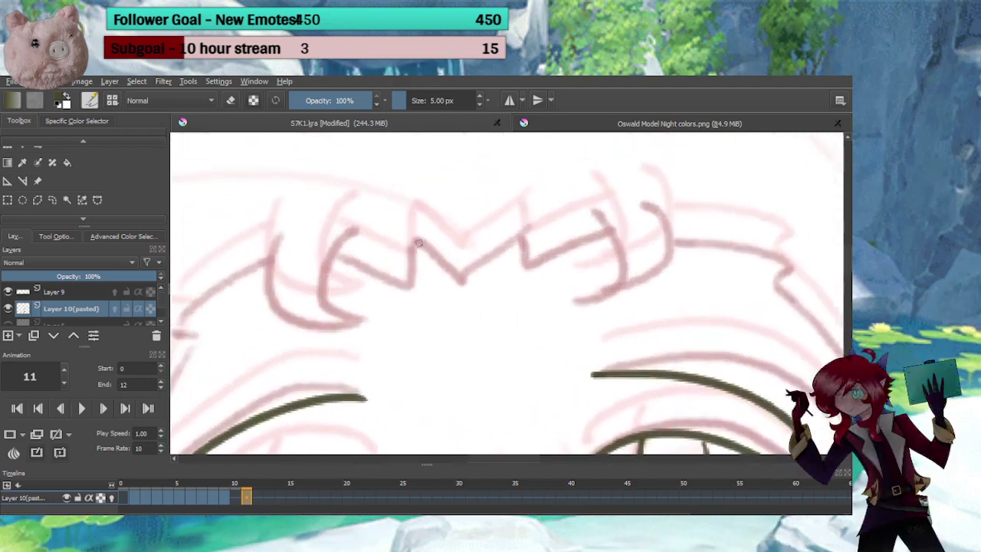
left_click_drag(418, 242, 536, 234)
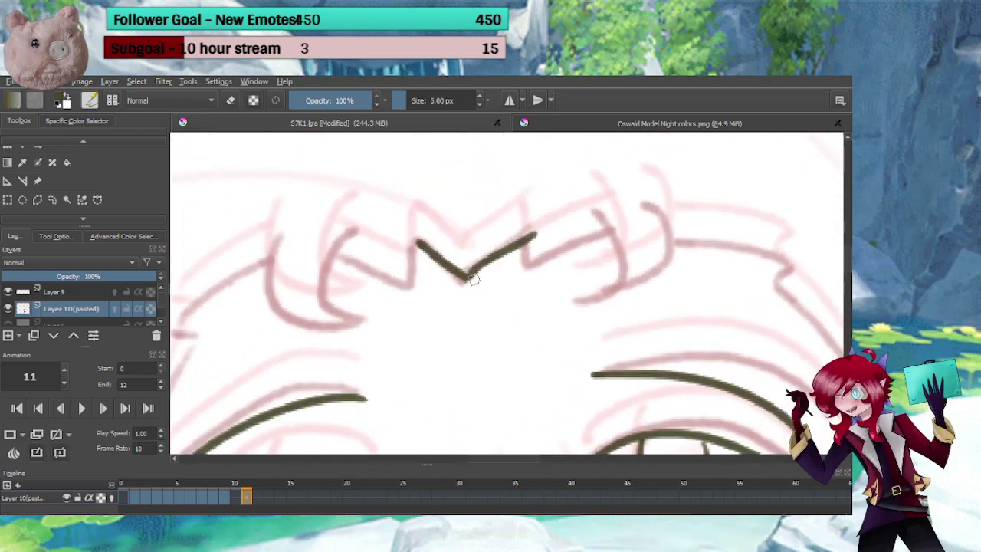
mouse_move(417, 242)
left_mouse_down()
mouse_move(394, 288)
mouse_move(325, 255)
left_mouse_up()
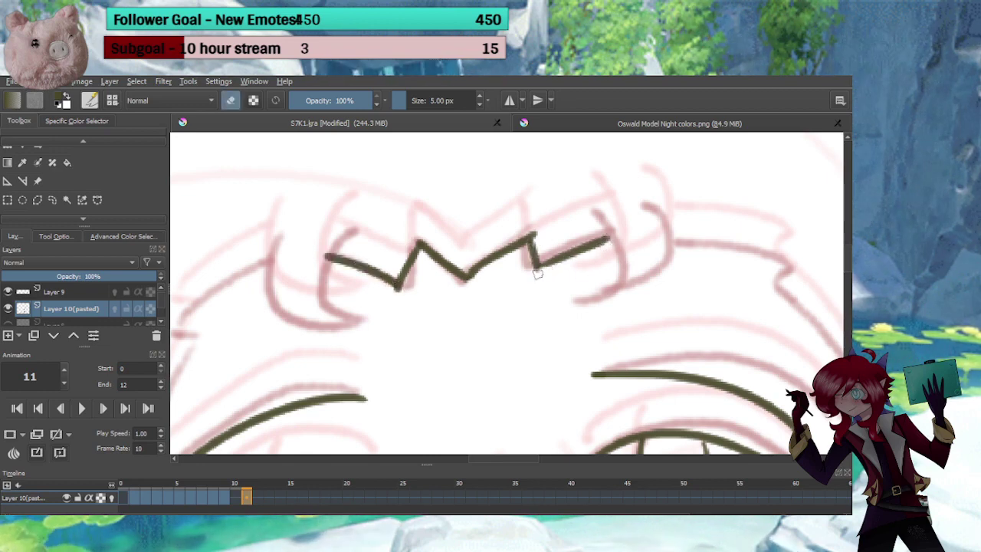
Draw the pair of curved, pointed hair strands at each end of the zigzag hairline
left_click_drag(547, 234, 502, 221)
left_click_drag(556, 203, 534, 304)
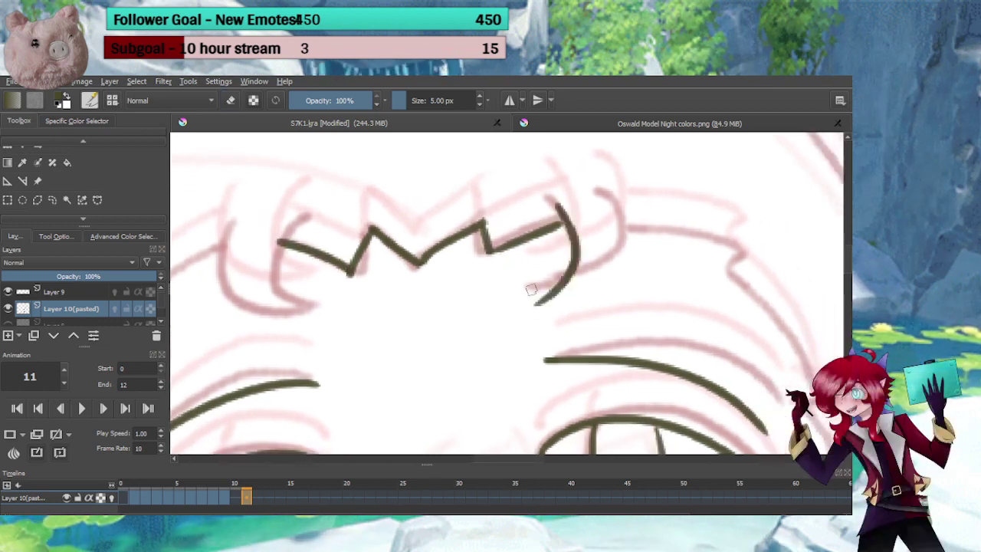
left_click_drag(605, 194, 536, 304)
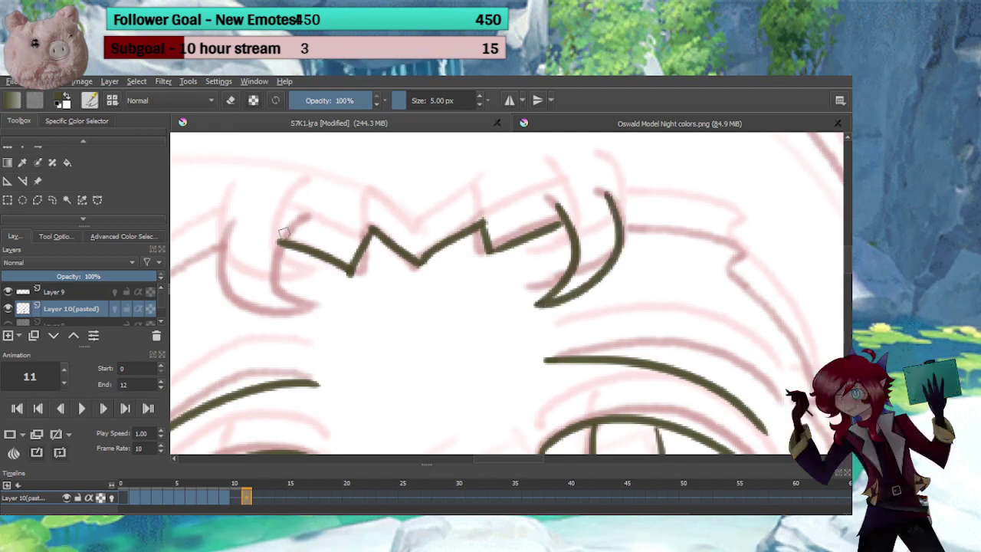
left_click_drag(286, 223, 316, 311)
left_click_drag(242, 211, 316, 310)
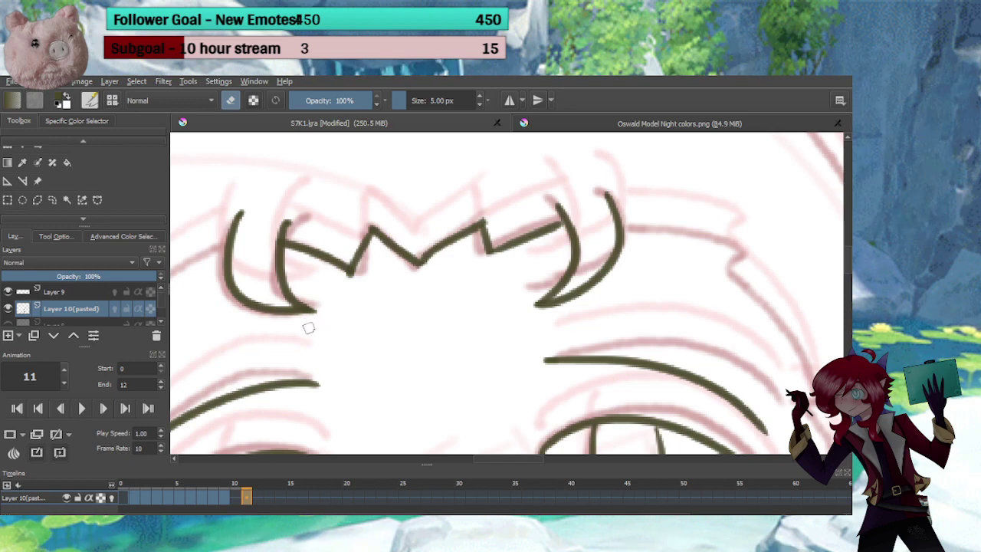
Extend the hairline outward from the right-hand pair of strands and draw the small notch at the temple
key("e")
left_click_drag(573, 330, 360, 325)
left_click_drag(412, 228, 513, 239)
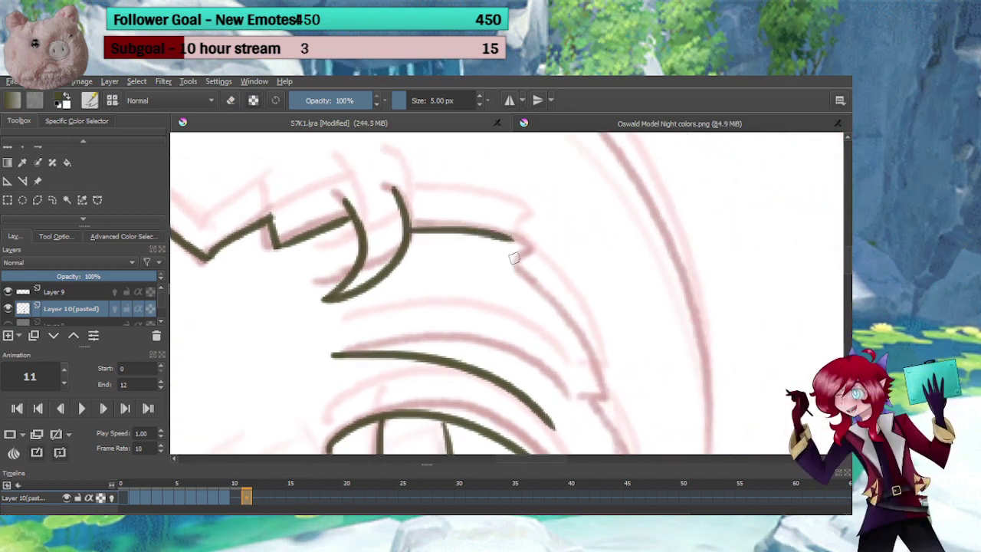
left_click_drag(535, 246, 517, 277)
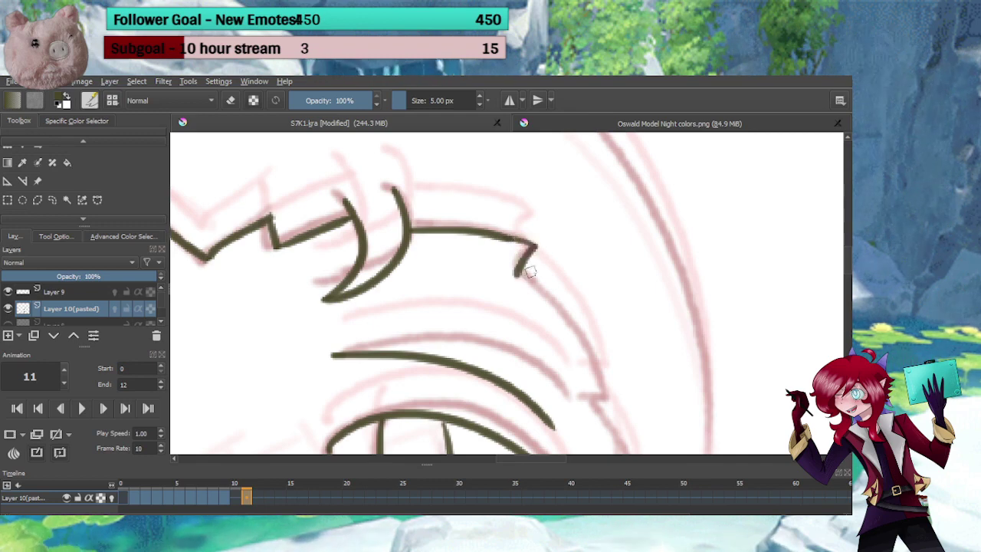
Draw the hairline down the right side of the face with a second notch, ending in a pointed sideburn beside the ear
left_click_drag(557, 305, 545, 234)
mouse_move(504, 205)
left_mouse_down()
mouse_move(589, 305)
mouse_move(567, 325)
left_mouse_up()
mouse_move(567, 325)
left_mouse_down()
mouse_move(597, 367)
mouse_move(609, 423)
left_mouse_up()
left_click_drag(623, 321, 571, 204)
left_click_drag(554, 297, 567, 383)
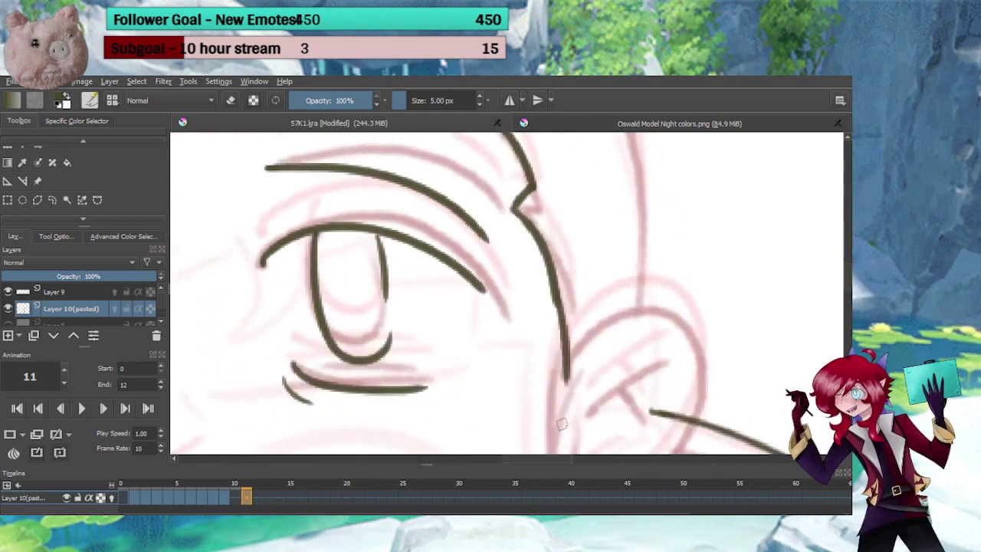
key("ctrl+z")
left_click_drag(583, 334, 582, 246)
left_click_drag(558, 211, 538, 375)
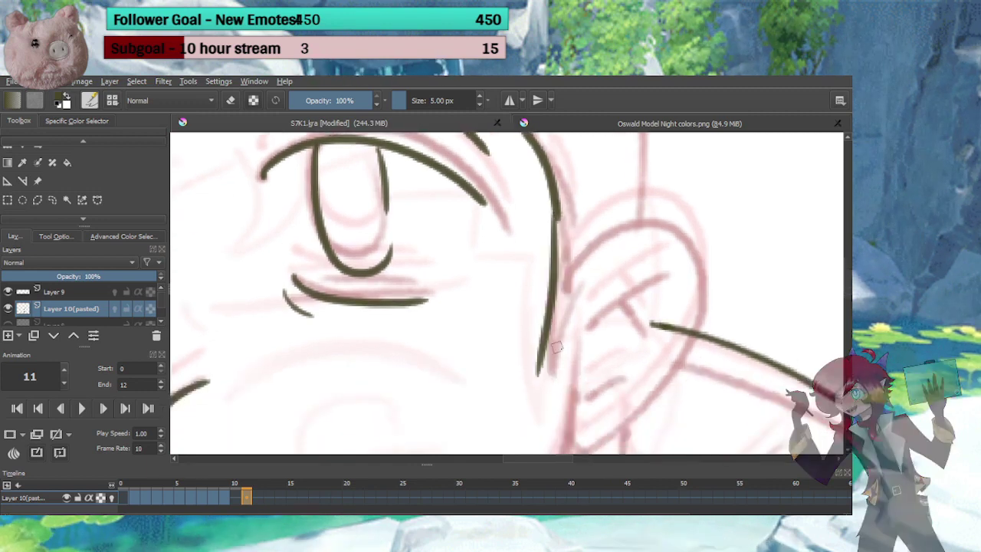
key("ctrl+z")
left_click_drag(560, 213, 563, 380)
mouse_move(580, 239)
left_mouse_down()
mouse_move(561, 347)
mouse_move(528, 309)
left_mouse_up()
Erase the end of the dark line that overlaps the inside of the sketched ear
key("e")
key("e")
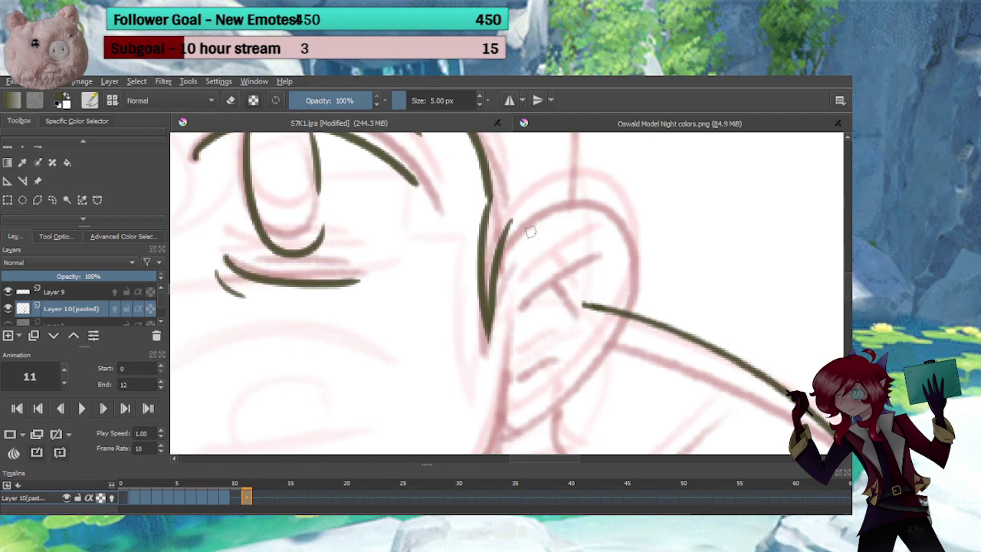
key("e")
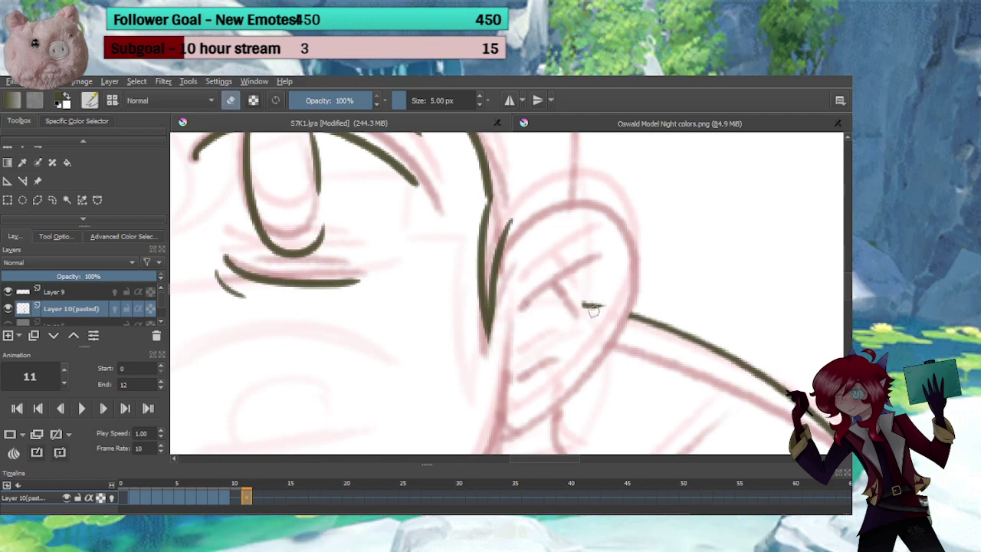
key("e")
Draw the rounded outline of the right-hand ear and the T-shaped crease inside it
left_click_drag(508, 230, 563, 392)
key("ctrl+z")
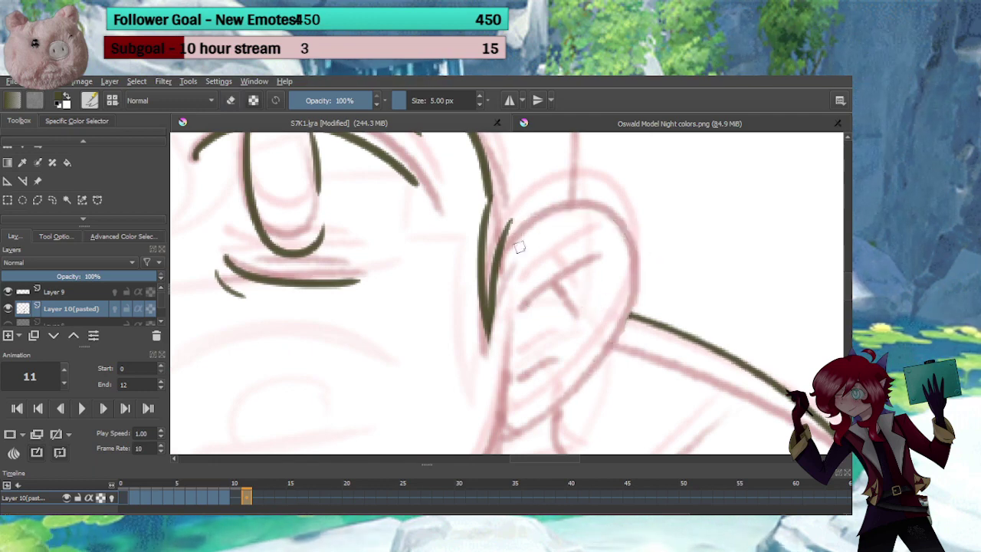
left_click_drag(505, 235, 629, 258)
mouse_move(594, 216)
left_mouse_down()
mouse_move(595, 368)
mouse_move(609, 265)
left_mouse_up()
mouse_move(536, 322)
left_mouse_down()
mouse_move(616, 269)
mouse_move(565, 354)
left_mouse_up()
mouse_move(527, 284)
left_mouse_down()
mouse_move(597, 245)
mouse_move(579, 301)
left_mouse_up()
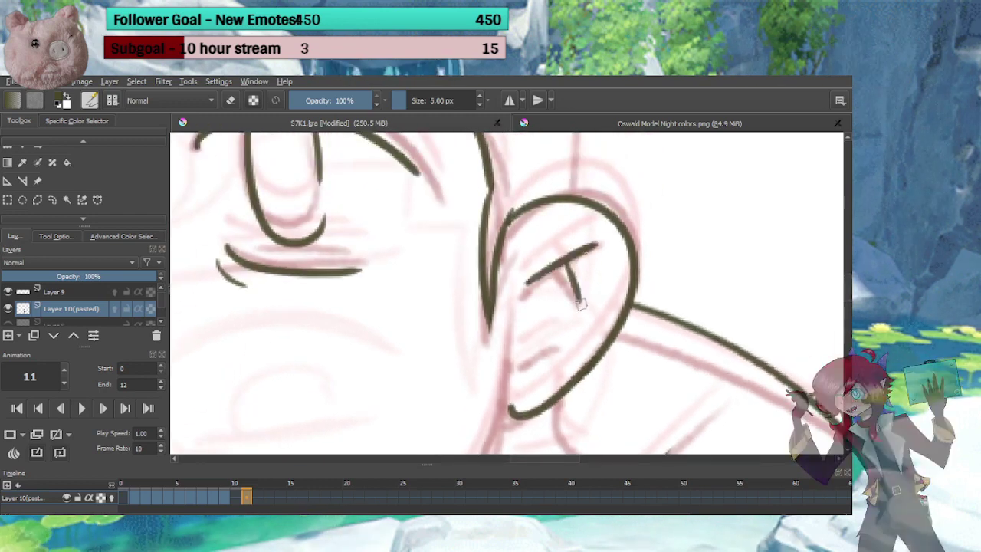
mouse_move(515, 373)
left_mouse_down()
mouse_move(565, 362)
mouse_move(575, 280)
left_mouse_up()
Draw the right-hand jawline from below the ear down to the chin
mouse_move(574, 203)
left_mouse_down()
mouse_move(536, 384)
mouse_move(610, 209)
mouse_move(491, 313)
mouse_move(265, 422)
left_mouse_up()
left_click_drag(473, 276, 642, 192)
left_click_drag(437, 343, 415, 349)
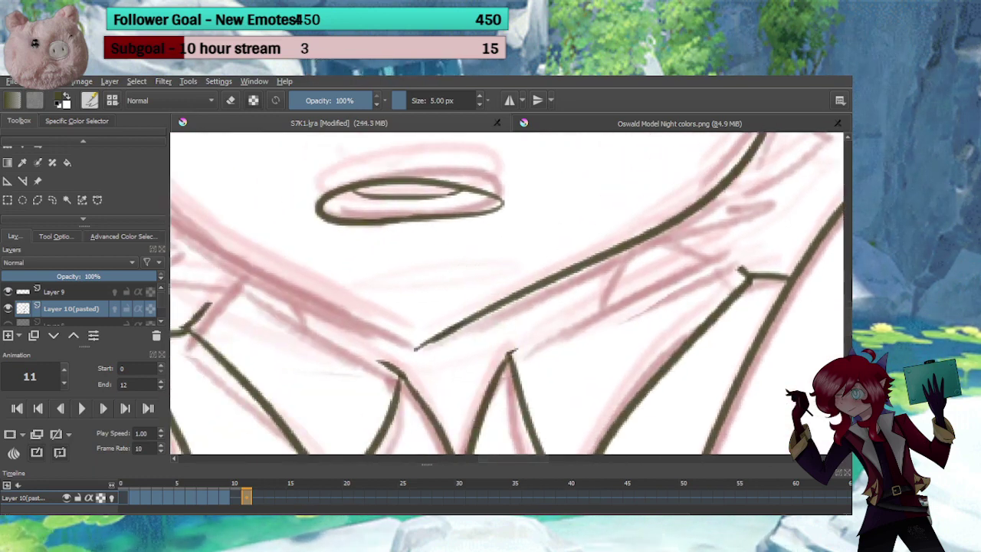
Ink the hairline between the fringe and the left temple, and the left edge of the face down past the ear, over the pink sketch
scroll(490, 322, "down", 3)
left_click_drag(468, 334, 540, 463)
left_click_drag(449, 318, 477, 371)
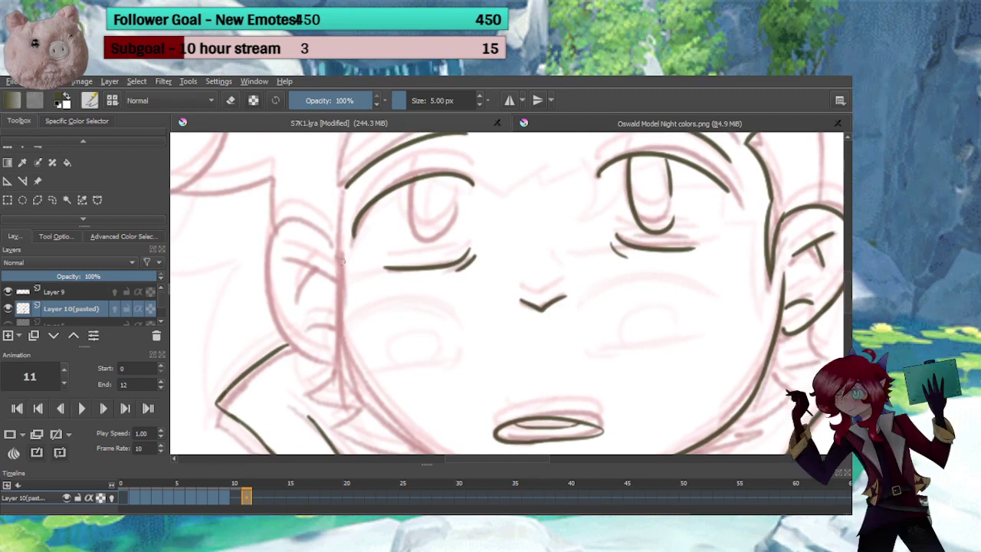
left_click_drag(338, 153, 449, 265)
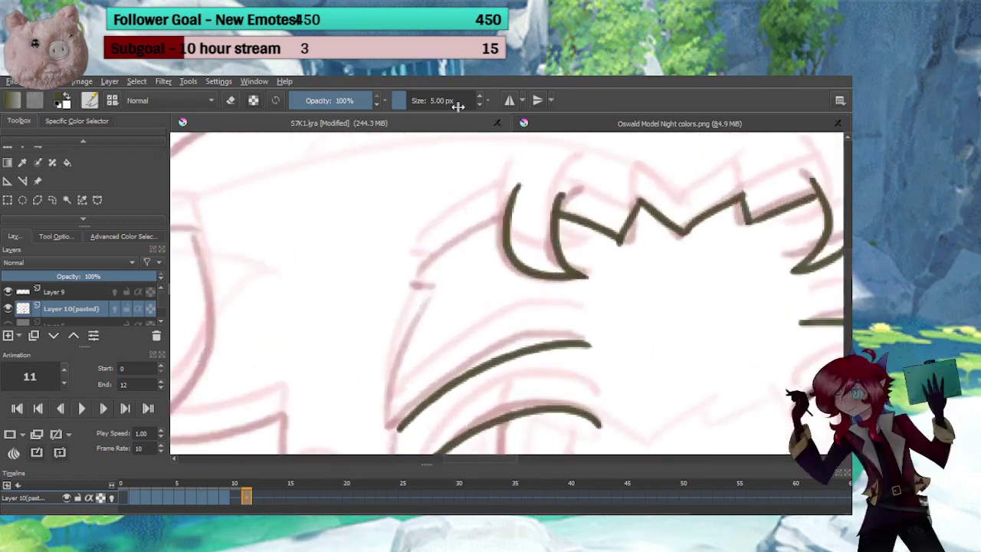
mouse_move(505, 217)
left_mouse_down()
mouse_move(431, 286)
mouse_move(458, 262)
left_mouse_up()
key("e")
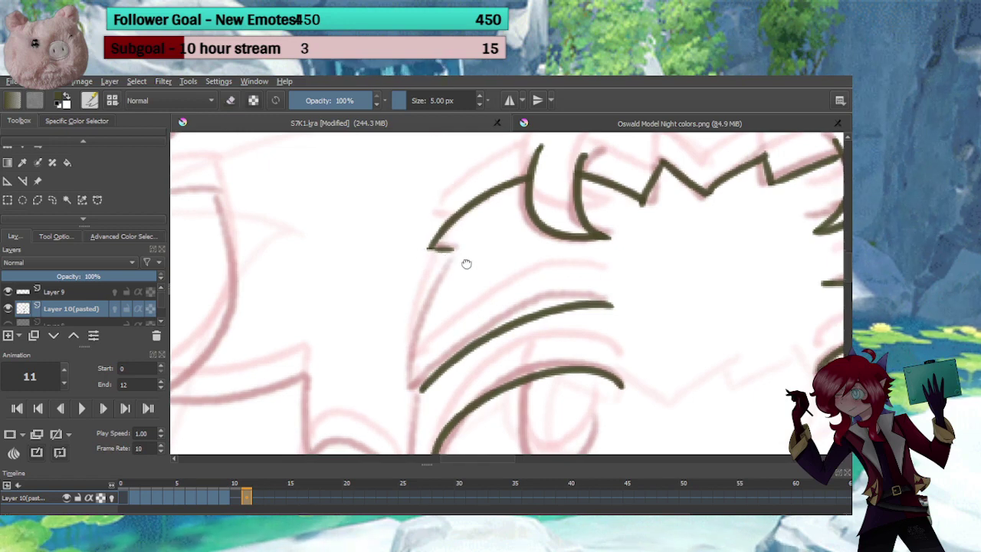
scroll(460, 262, "down", 3)
key("e")
mouse_move(457, 181)
left_mouse_down()
mouse_move(418, 318)
mouse_move(441, 243)
mouse_move(439, 354)
mouse_move(428, 231)
mouse_move(410, 311)
mouse_move(417, 215)
left_mouse_up()
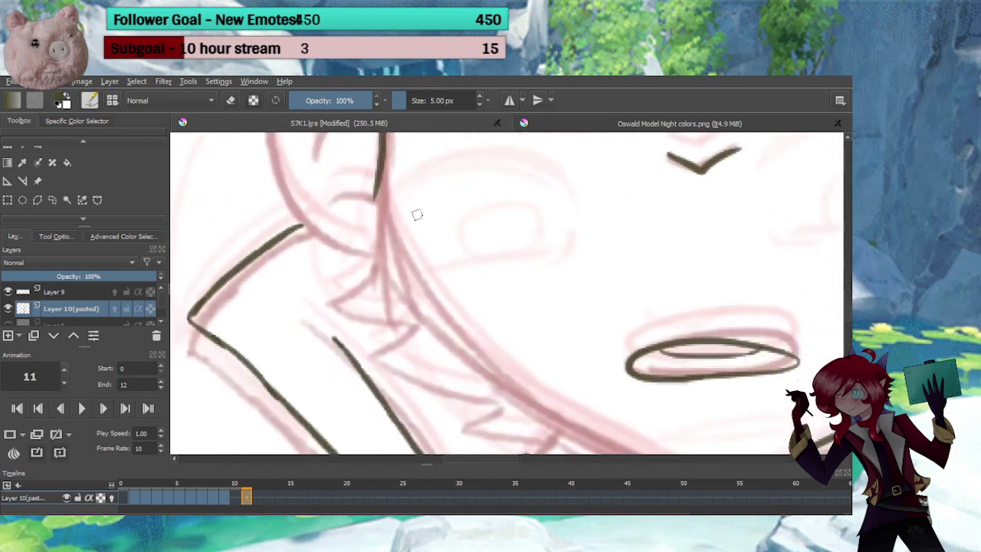
Ink the left jawline from below the ear down to the chin point, joining the right jawline and trimming the overlap
left_click_drag(376, 190, 597, 434)
left_click_drag(549, 293, 478, 169)
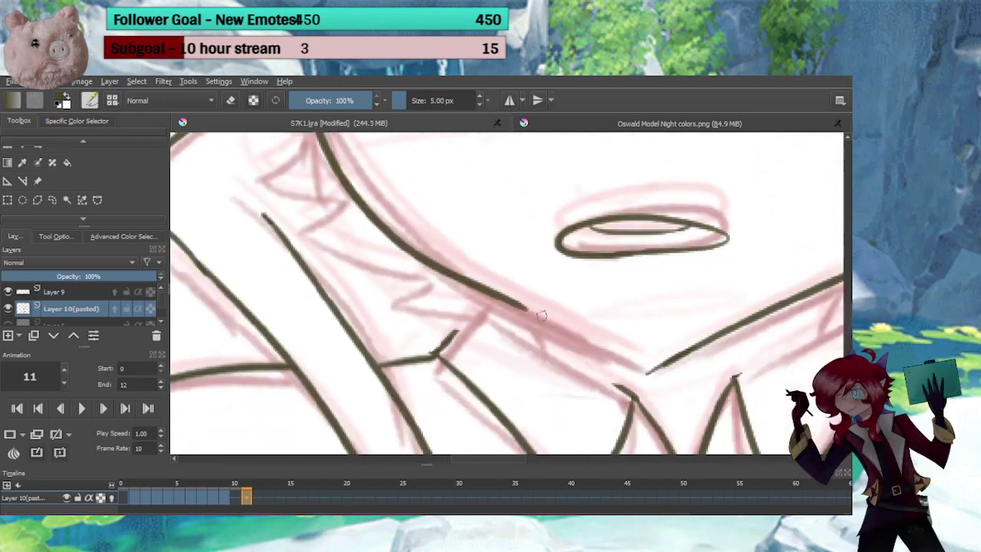
left_click_drag(512, 305, 678, 401)
key("ctrl+z")
mouse_move(518, 301)
left_mouse_down()
mouse_move(678, 371)
mouse_move(503, 346)
left_mouse_up()
key("e")
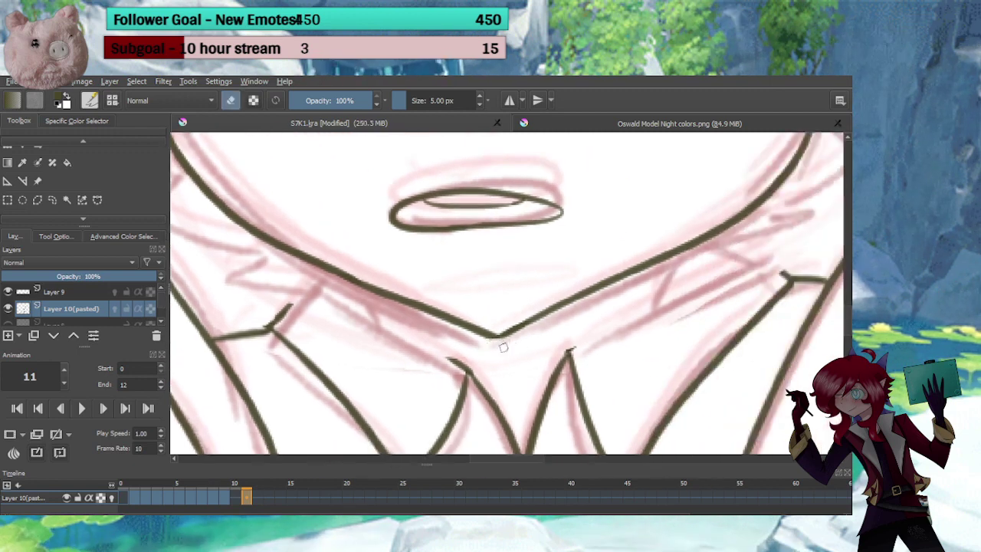
key("e")
Ink the upper edge of the right shirt collar flap and the short neck line between it and the jaw
mouse_move(584, 337)
left_mouse_down()
mouse_move(496, 335)
mouse_move(617, 271)
left_mouse_up()
key("ctrl+z")
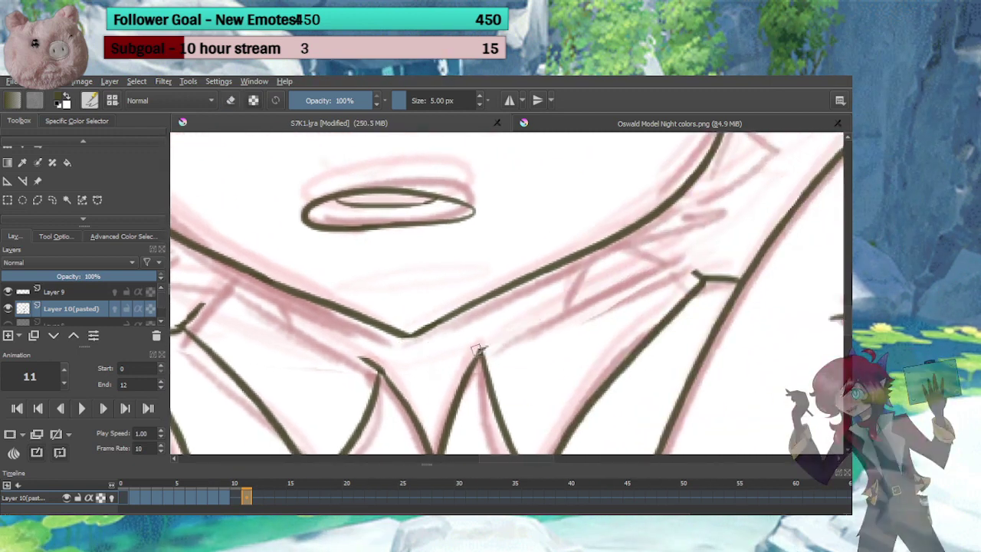
mouse_move(480, 353)
left_mouse_down()
mouse_move(528, 333)
mouse_move(679, 228)
mouse_move(659, 254)
mouse_move(703, 280)
left_mouse_up()
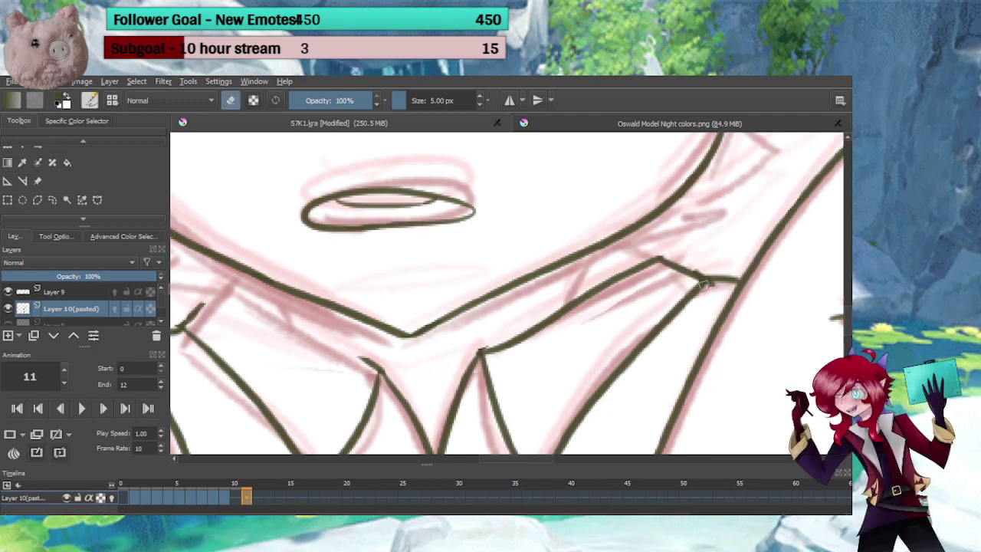
left_click_drag(662, 329, 686, 286)
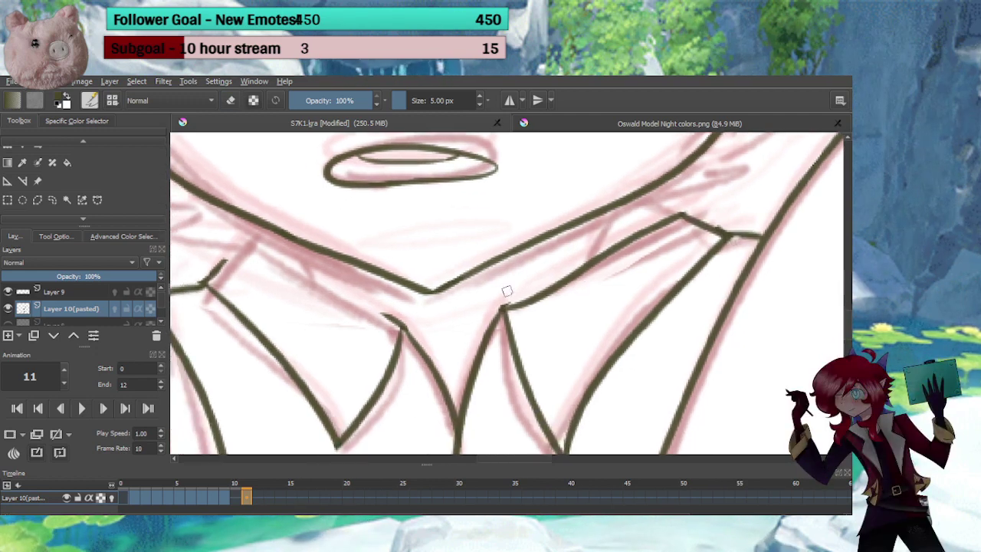
mouse_move(613, 211)
left_mouse_down()
mouse_move(592, 264)
mouse_move(687, 273)
left_mouse_up()
key("e")
key("e")
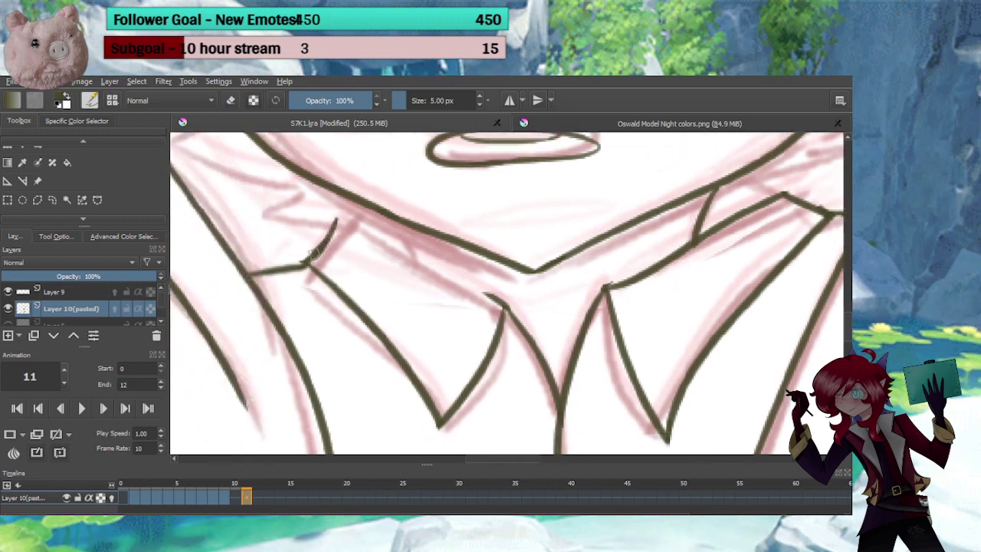
Ink the upper edge of the left shirt collar flap and the short neck line joining it to the jaw
left_click_drag(338, 218, 504, 311)
key("ctrl+z")
left_click_drag(342, 217, 508, 311)
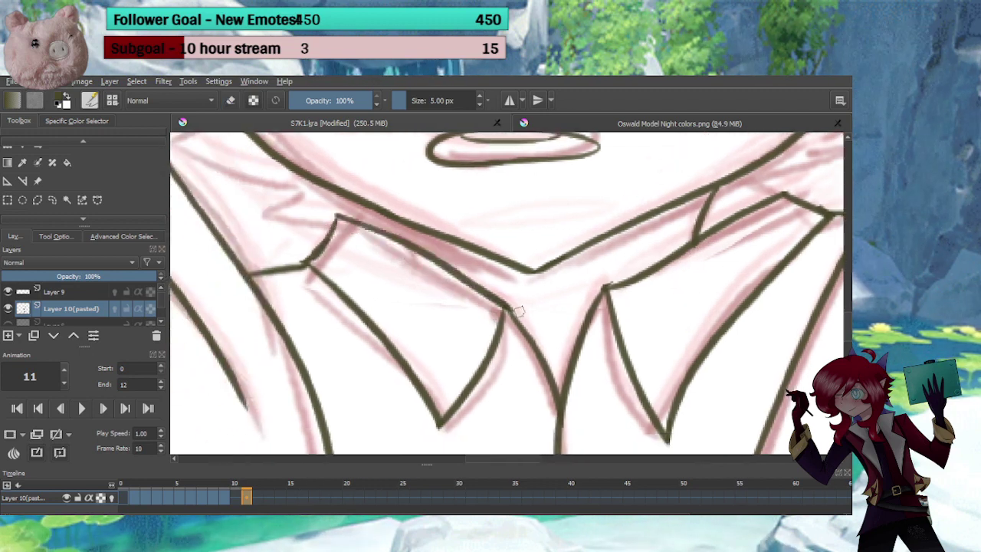
key("e")
key("e")
left_click_drag(426, 295, 477, 353)
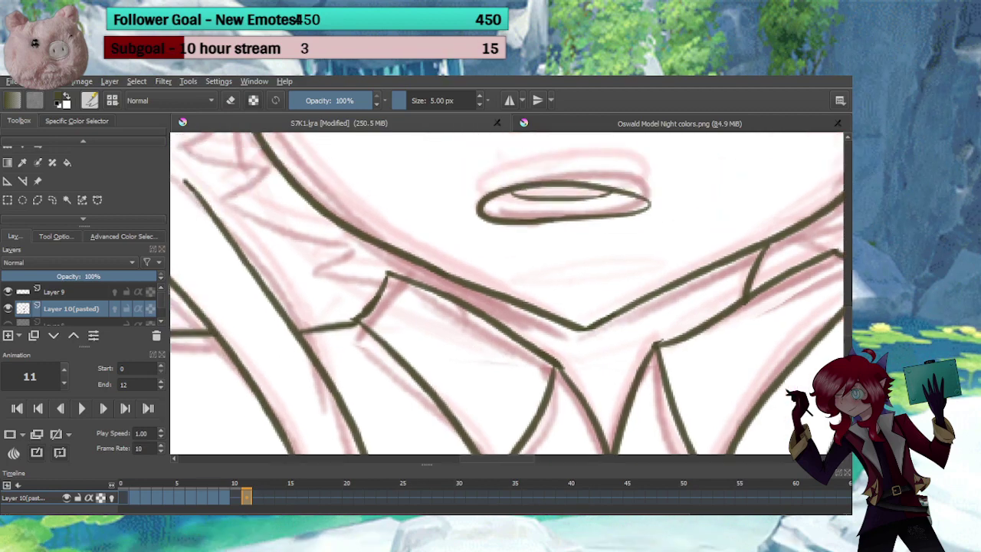
scroll(461, 303, "down", 5)
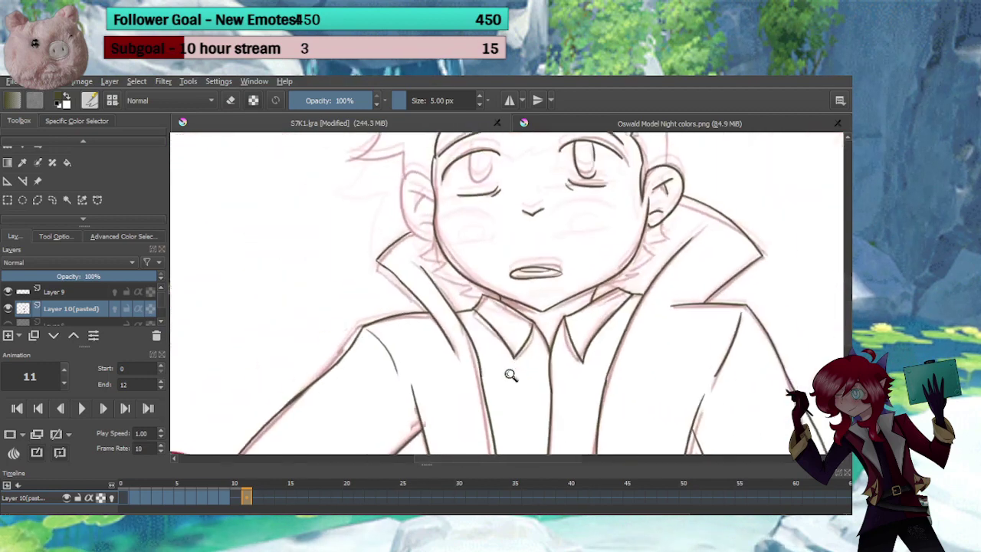
scroll(510, 377, "up", 3)
left_click_drag(524, 341, 528, 326)
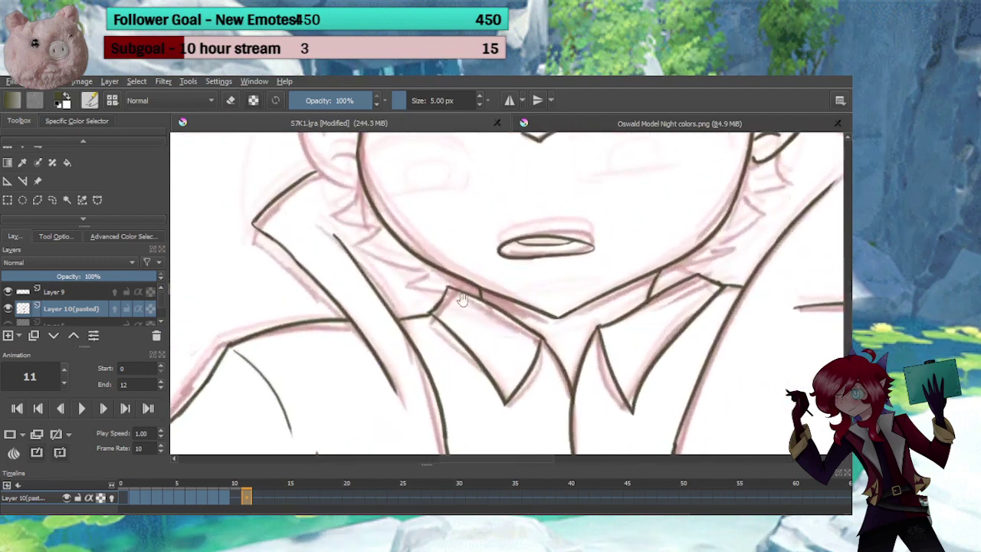
Ink the left ear's outline against the face, clean its junction with the coat collar, and add the inner fold lines
left_click_drag(468, 306, 558, 359)
left_click_drag(460, 266, 507, 369)
scroll(475, 286, "up", 2)
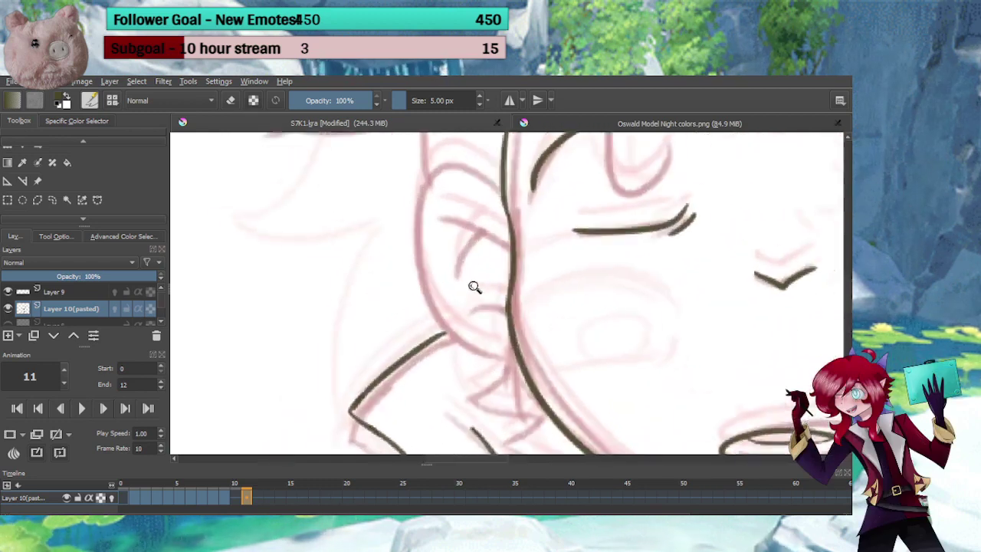
scroll(519, 244, "up", 2)
left_click_drag(498, 205, 464, 396)
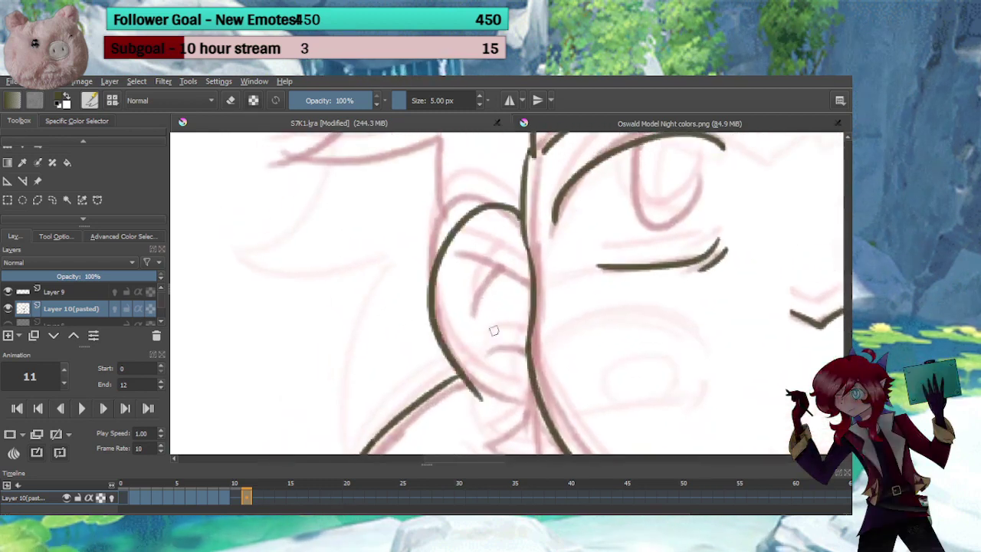
key("ctrl+z")
mouse_move(519, 222)
left_mouse_down()
mouse_move(507, 393)
mouse_move(471, 362)
mouse_move(476, 374)
mouse_move(546, 409)
left_mouse_up()
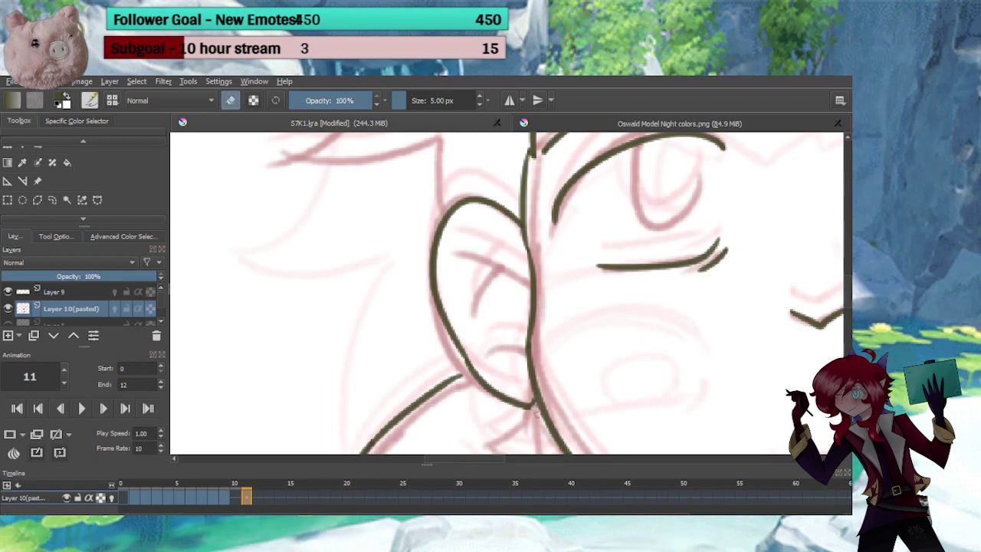
key("e")
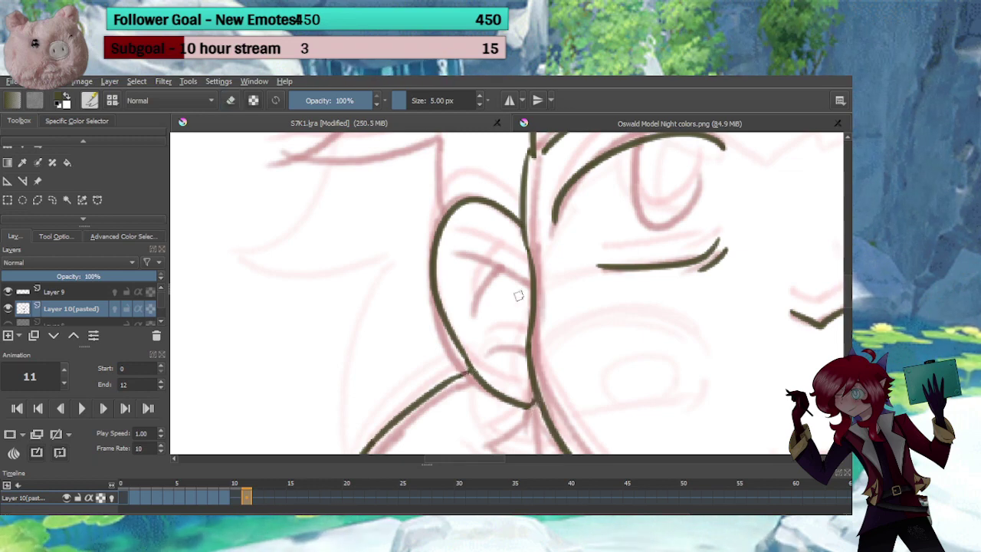
left_click_drag(532, 278, 451, 253)
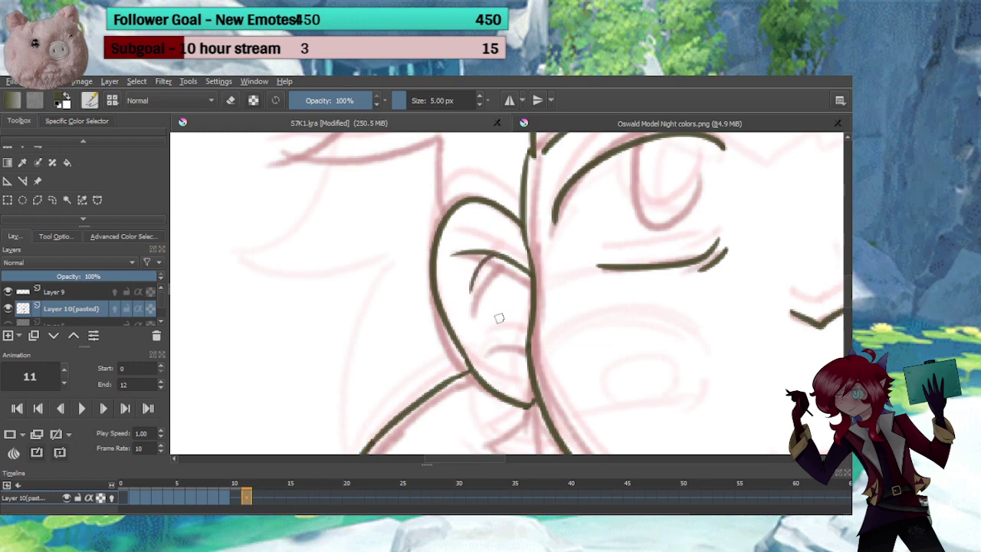
left_click_drag(510, 321, 529, 360)
Ink the iris of the left eye as a long U shape hanging from the upper lash line
left_click_drag(592, 357, 379, 248)
left_click_drag(374, 210, 449, 265)
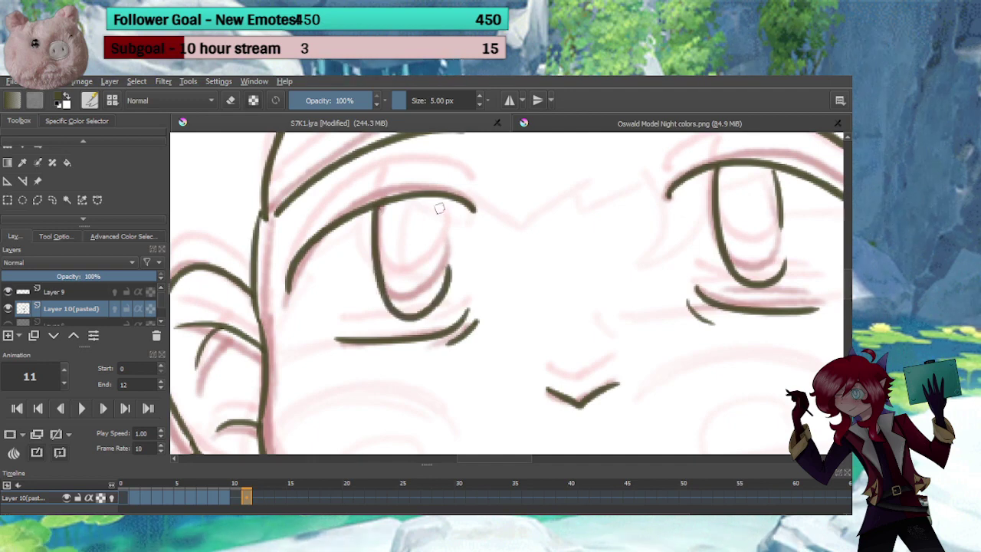
left_click_drag(440, 198, 444, 262)
Ink the jagged hair tufts along the left jaw, from below the ear down to the shirt collar
mouse_move(542, 299)
left_mouse_down()
mouse_move(544, 395)
mouse_move(545, 315)
left_mouse_up()
scroll(495, 331, "up", 8)
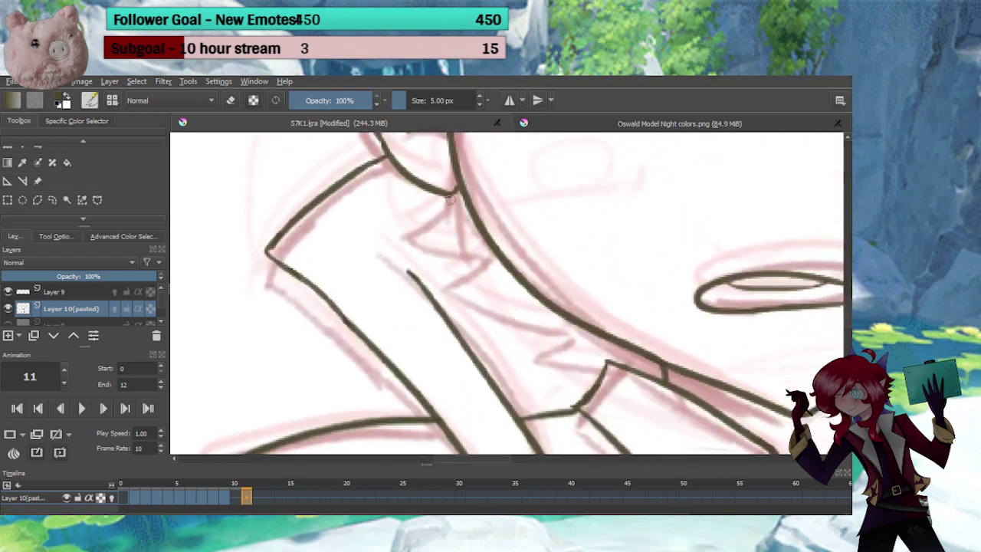
mouse_move(450, 197)
left_mouse_down()
mouse_move(419, 229)
mouse_move(486, 262)
mouse_move(451, 293)
mouse_move(561, 325)
mouse_move(592, 364)
mouse_move(324, 324)
left_mouse_up()
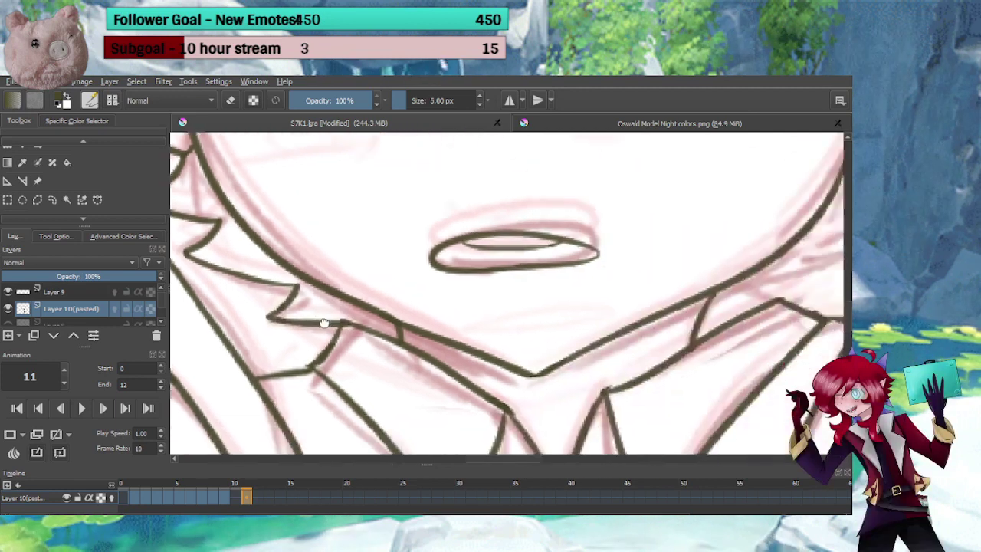
Clean up the right earlobe's junction with the jaw and ink the jagged hair tufts beneath it down to the jawline
left_click_drag(590, 313, 453, 327)
left_click_drag(655, 255, 460, 347)
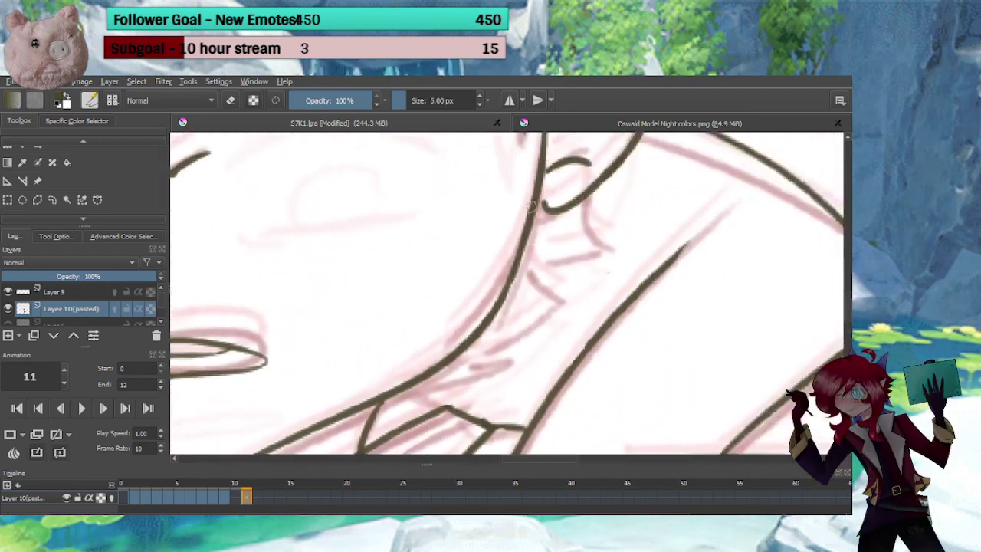
key("e")
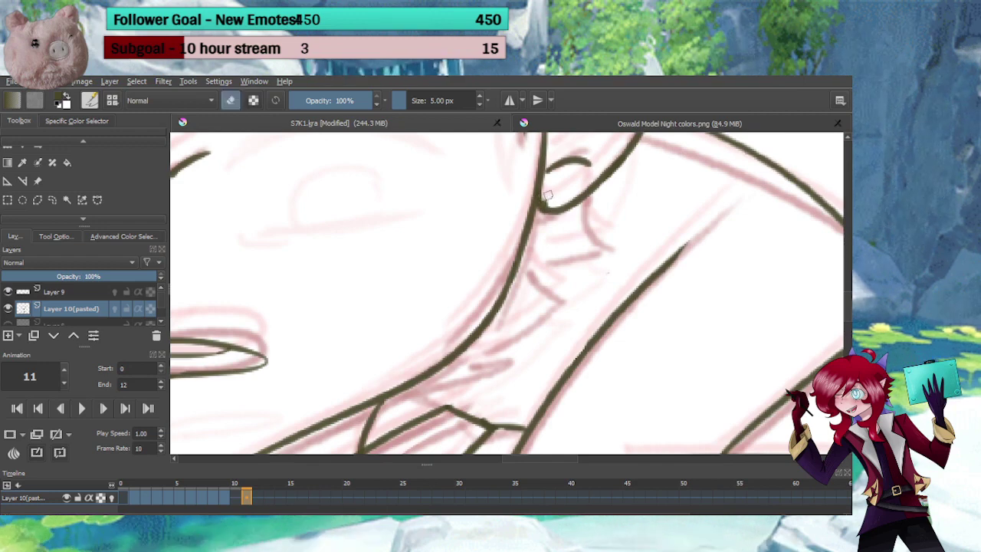
mouse_move(591, 211)
left_mouse_down()
mouse_move(631, 237)
mouse_move(626, 245)
mouse_move(557, 289)
mouse_move(580, 291)
mouse_move(488, 342)
left_mouse_up()
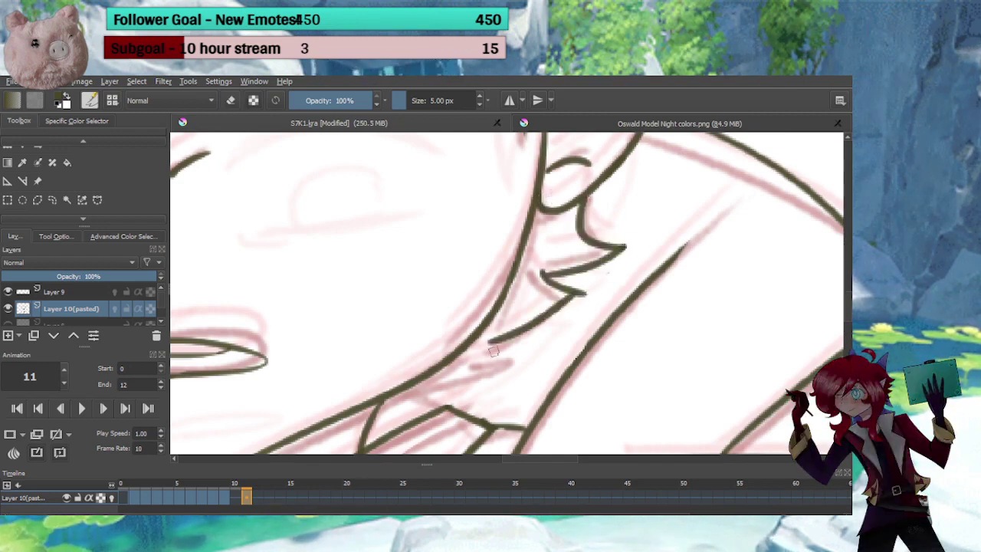
key("e")
key("e")
left_click_drag(564, 320, 616, 249)
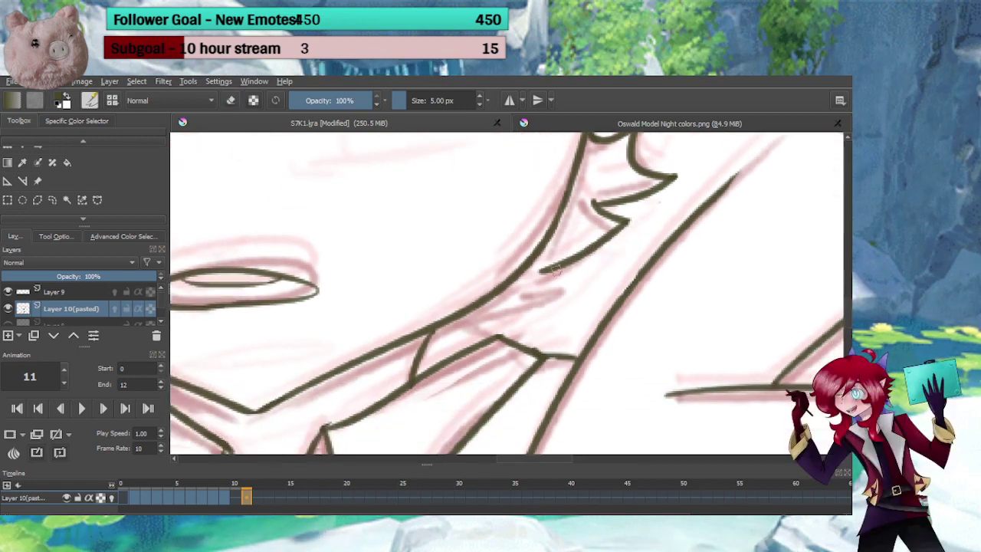
mouse_move(540, 272)
left_mouse_down()
mouse_move(573, 283)
mouse_move(460, 316)
left_mouse_up()
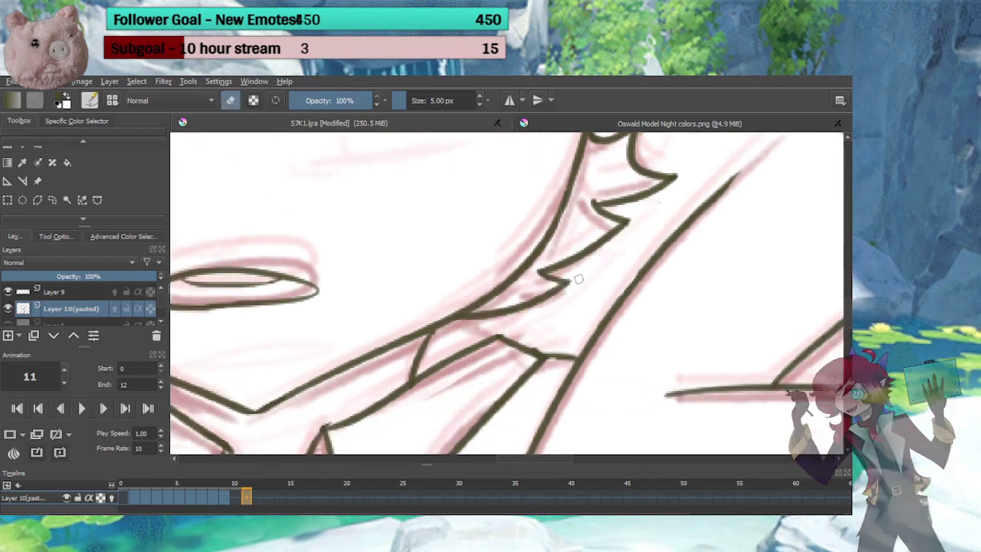
Redraw the lowest right hair tuft to reach the neck line, and extend the lowest left tuft to the neck line
scroll(560, 307, "down", 3)
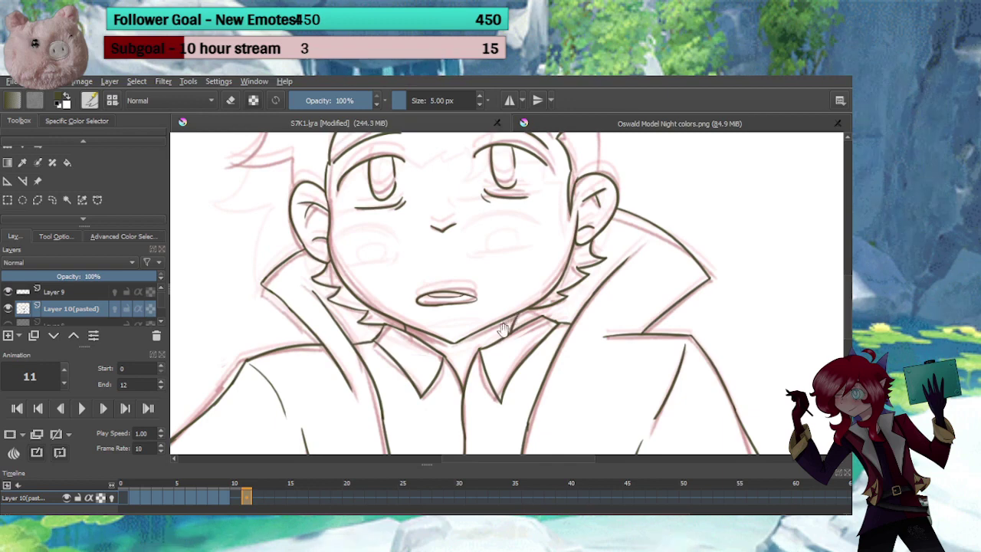
mouse_move(503, 329)
left_mouse_down()
mouse_move(525, 264)
mouse_move(491, 353)
mouse_move(554, 276)
left_mouse_up()
key("ctrl+z")
left_click_drag(443, 330, 594, 277)
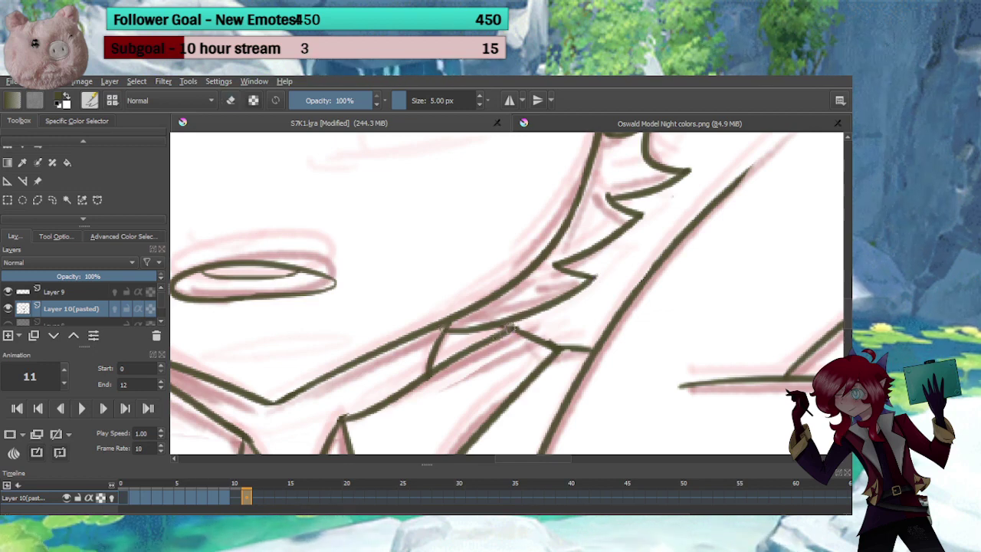
left_click_drag(514, 323, 508, 362)
left_click_drag(465, 301, 527, 349)
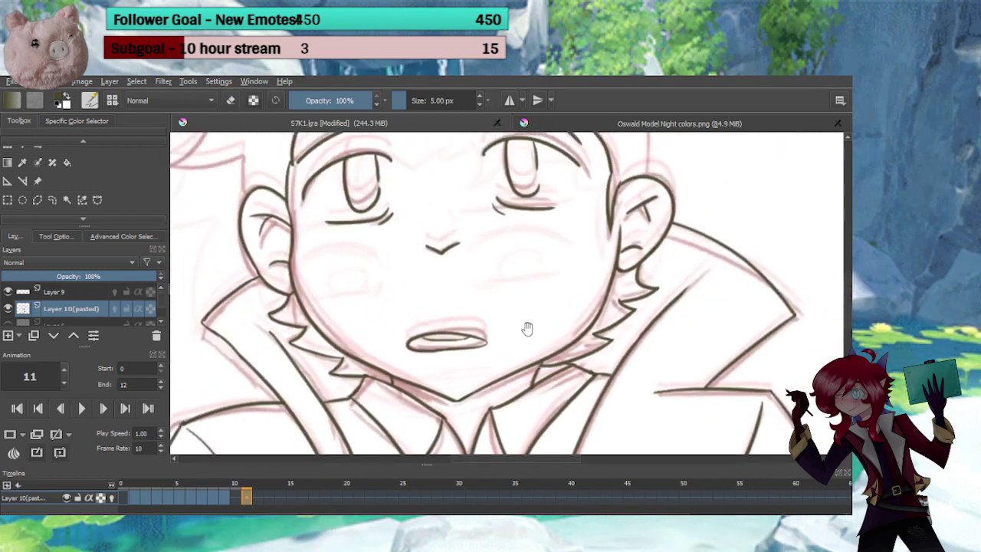
scroll(375, 360, "up", 3)
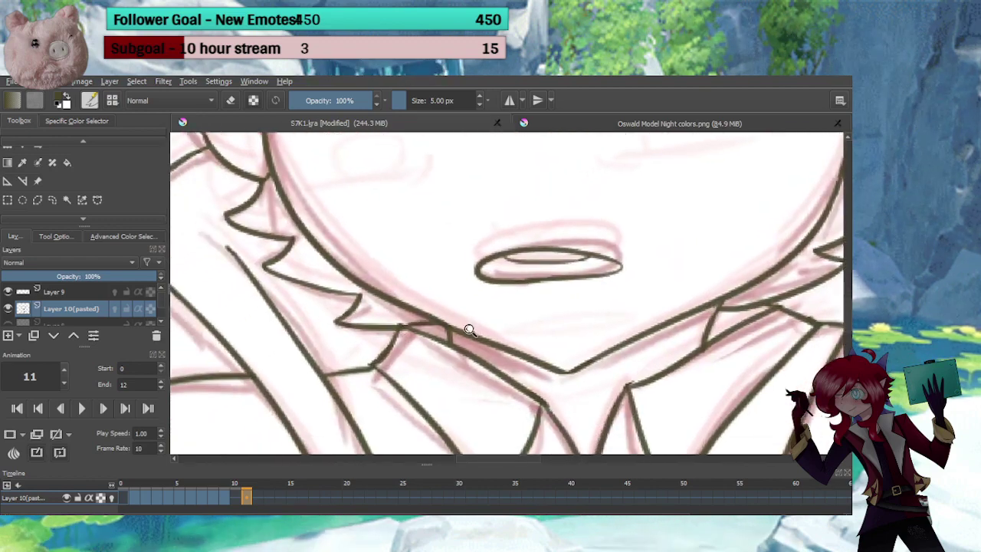
Ink the long arc of the hair's crown across the top of the head, redrawing the first attempt
scroll(466, 333, "down", 4)
mouse_move(462, 265)
left_mouse_down()
mouse_move(499, 329)
mouse_move(538, 363)
mouse_move(528, 308)
left_mouse_up()
left_click_drag(610, 265, 339, 266)
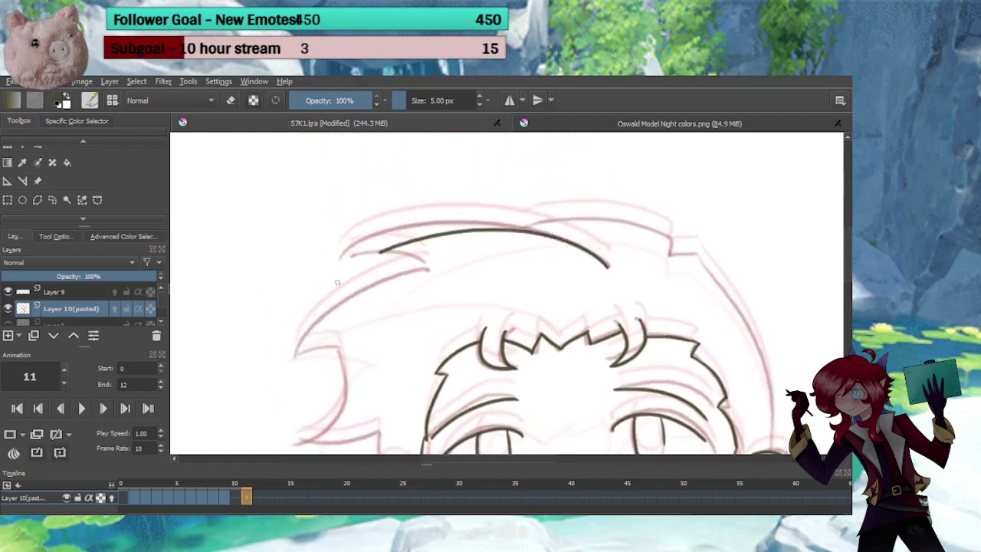
key("ctrl+z")
left_click_drag(610, 265, 328, 250)
Ink the left side of the hair: the outer curve, the curled lock above the ear, and the short edge joining them
mouse_move(383, 280)
left_mouse_down()
mouse_move(502, 206)
mouse_move(412, 302)
left_mouse_up()
mouse_move(466, 318)
left_mouse_down()
mouse_move(409, 358)
mouse_move(451, 267)
left_mouse_up()
left_click_drag(357, 295, 503, 294)
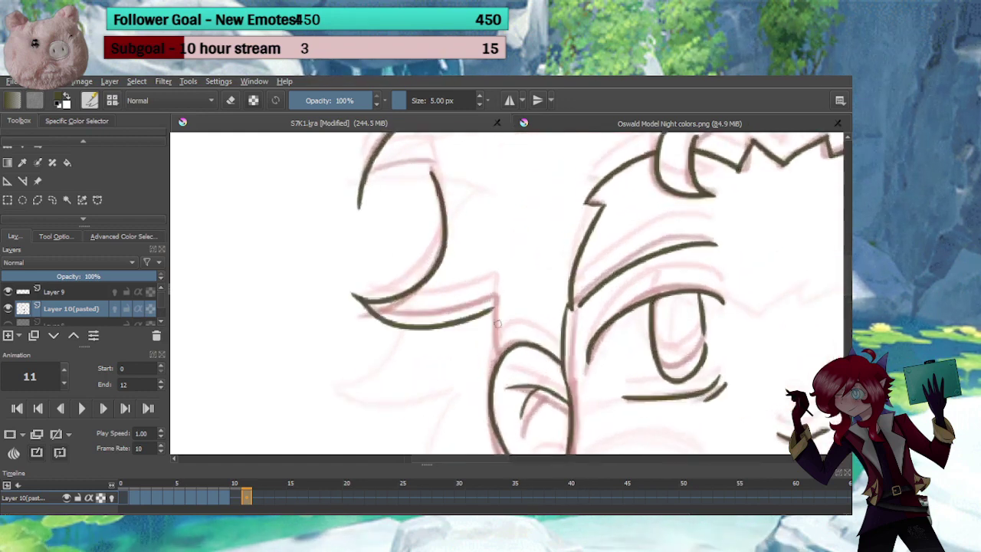
left_click_drag(448, 225, 465, 329)
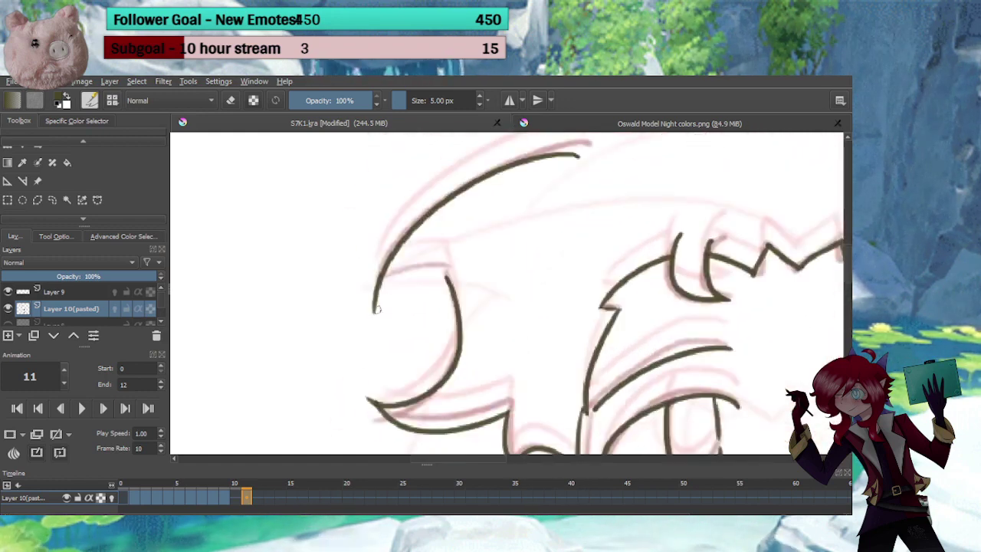
left_click_drag(376, 309, 454, 277)
key("e")
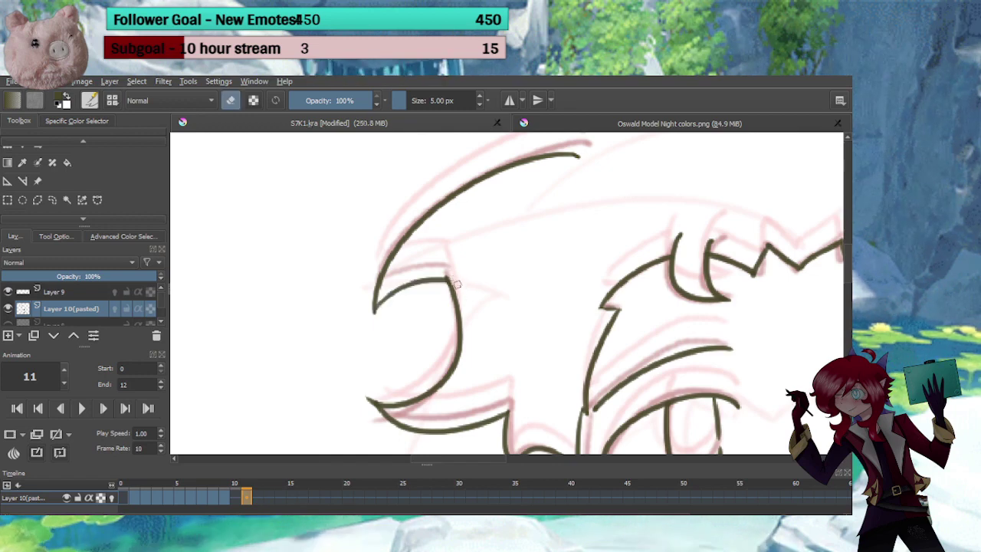
Ink the right side of the hair: the top arc, the stepped notch and the outer curve down to the ear, then tidy the notch's corner
mouse_move(540, 235)
left_mouse_down()
mouse_move(492, 328)
mouse_move(328, 266)
mouse_move(351, 255)
mouse_move(564, 255)
left_mouse_up()
key("e")
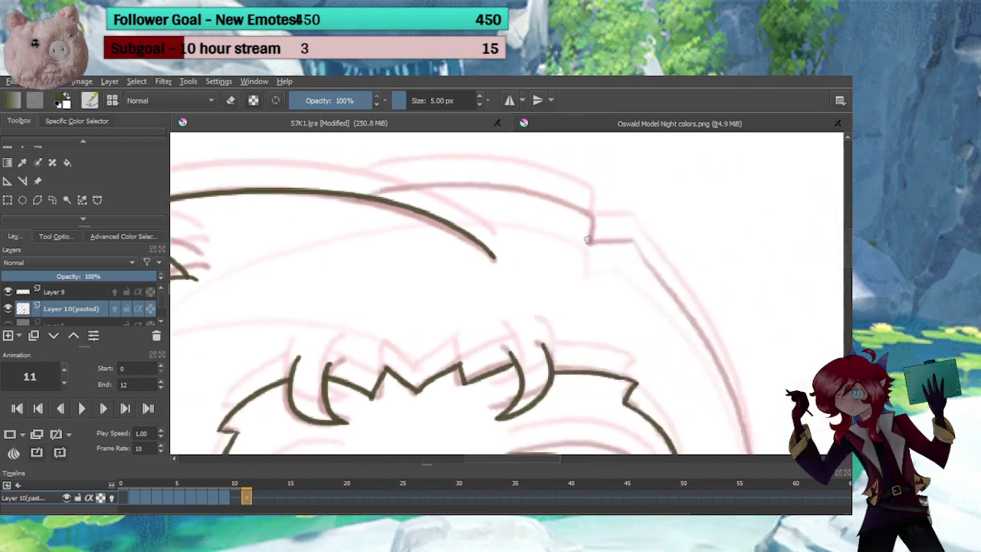
left_click_drag(589, 215, 391, 202)
left_click_drag(521, 243, 398, 177)
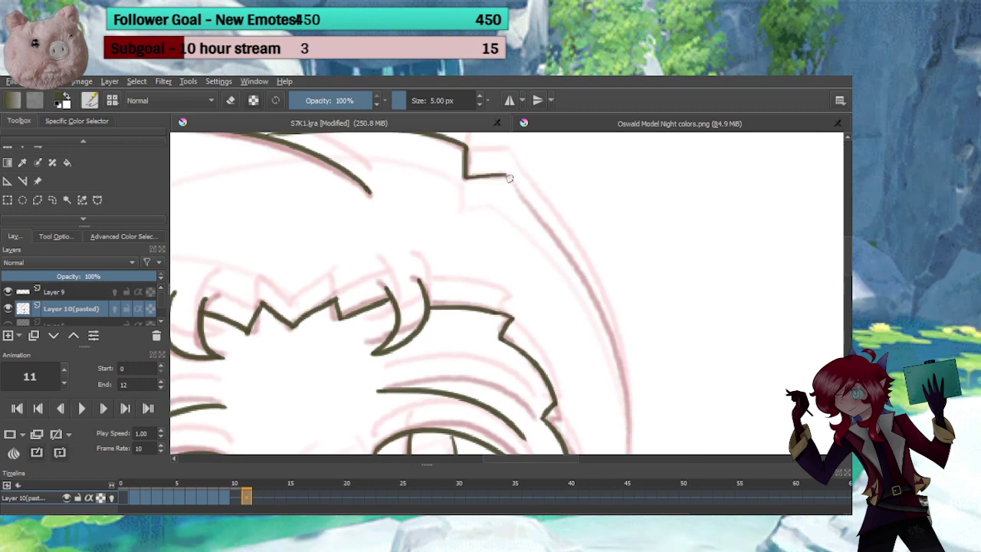
left_click_drag(508, 179, 628, 482)
left_click_drag(655, 326, 611, 163)
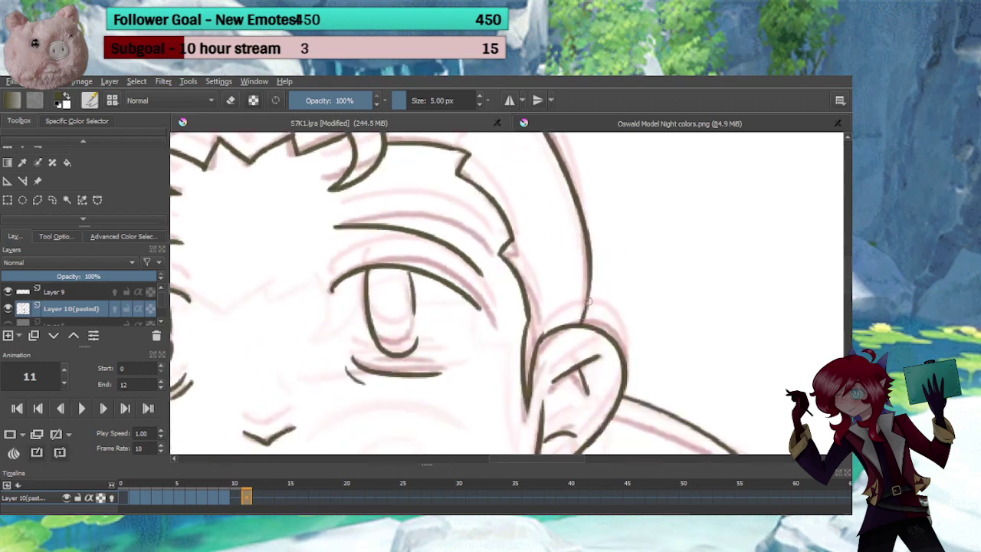
scroll(616, 264, "up", 6)
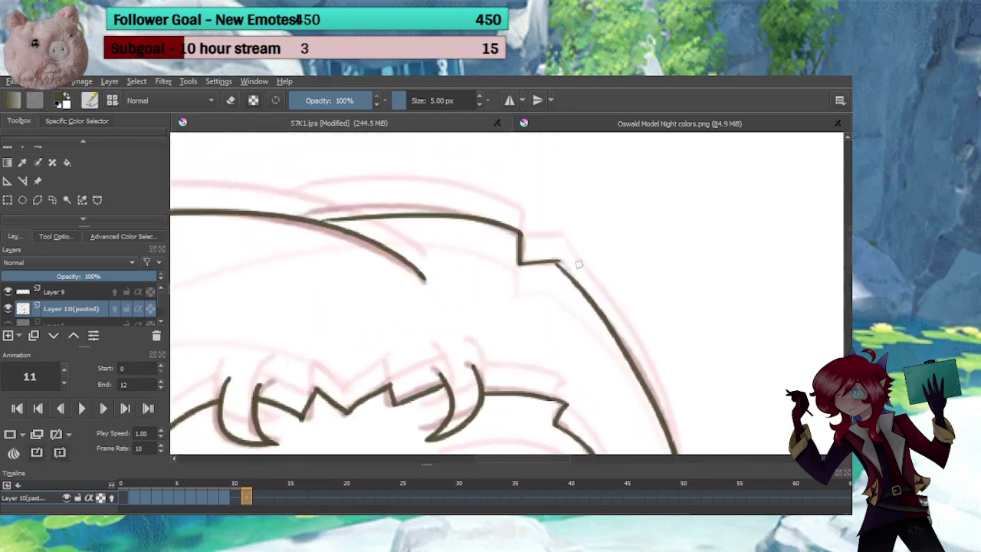
key("e")
key("e")
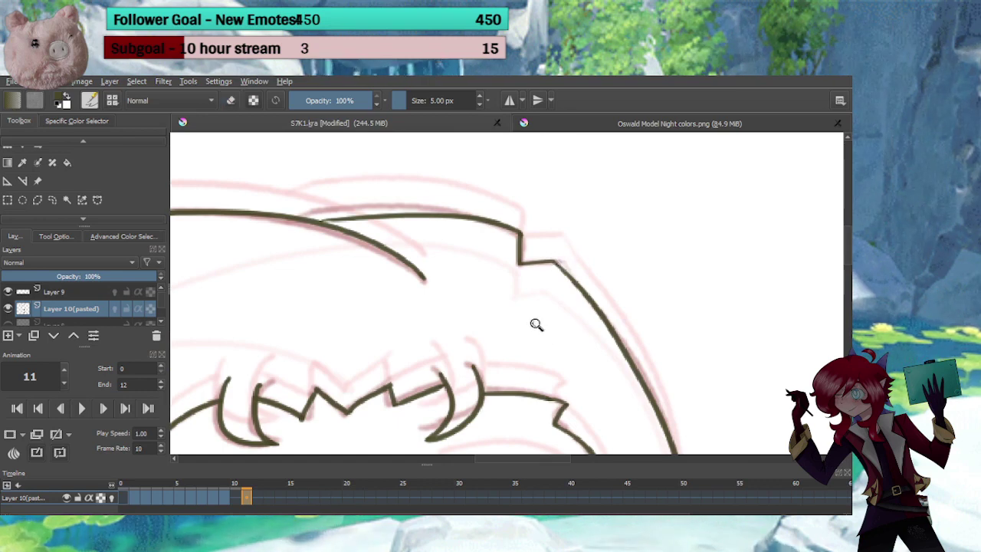
Copy the finished drawing from frame 11 to frame 10
left_click_drag(537, 324, 536, 425)
left_click_drag(536, 425, 500, 277)
mouse_move(497, 381)
left_mouse_down()
mouse_move(496, 294)
mouse_move(495, 323)
left_mouse_up()
left_click_drag(245, 495, 237, 492)
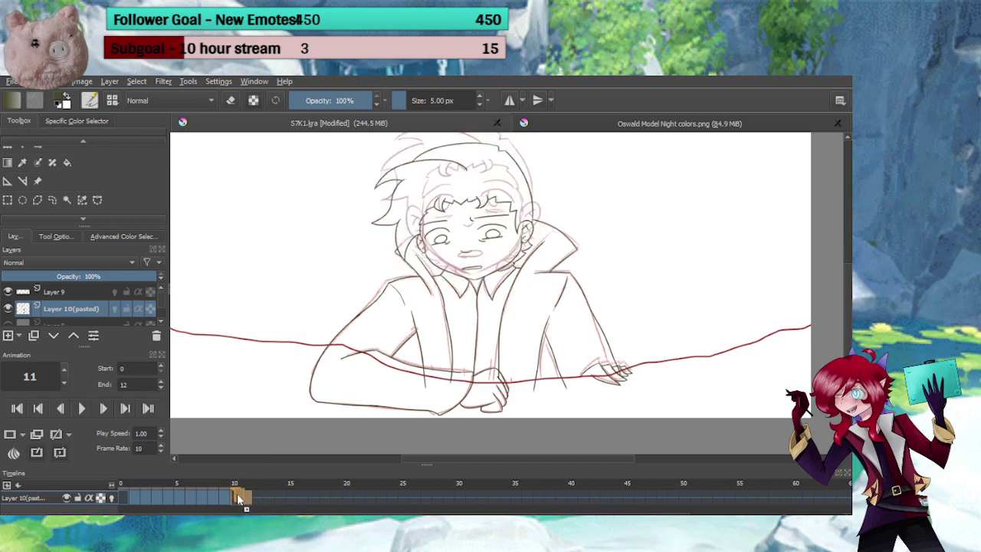
left_click(244, 498)
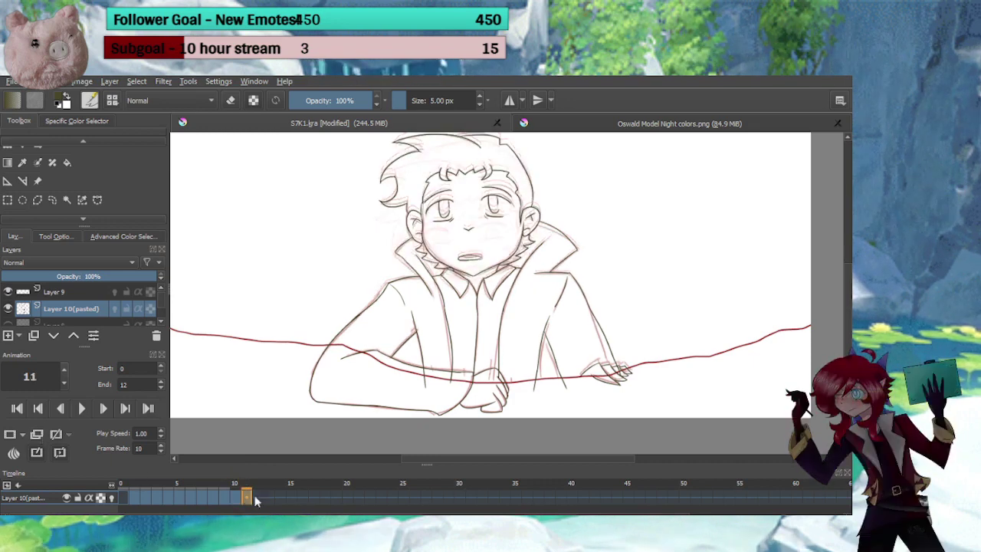
Stretch the character drawing on frame 10 slightly upward with the Transform tool, keeping its lower edge in place, and apply it
left_click(8, 148)
scroll(484, 279, "down", 2)
scroll(485, 289, "up", 2)
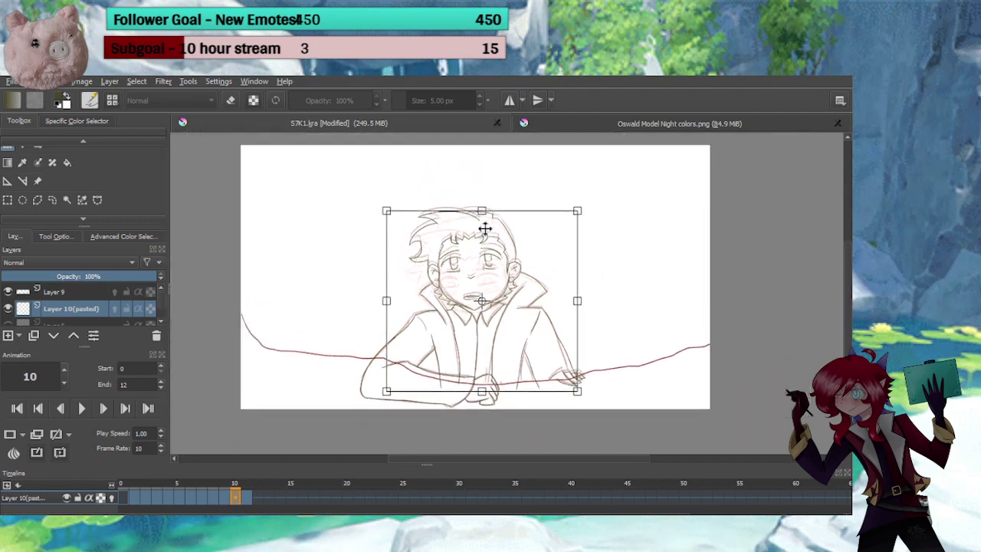
left_click_drag(481, 210, 481, 205)
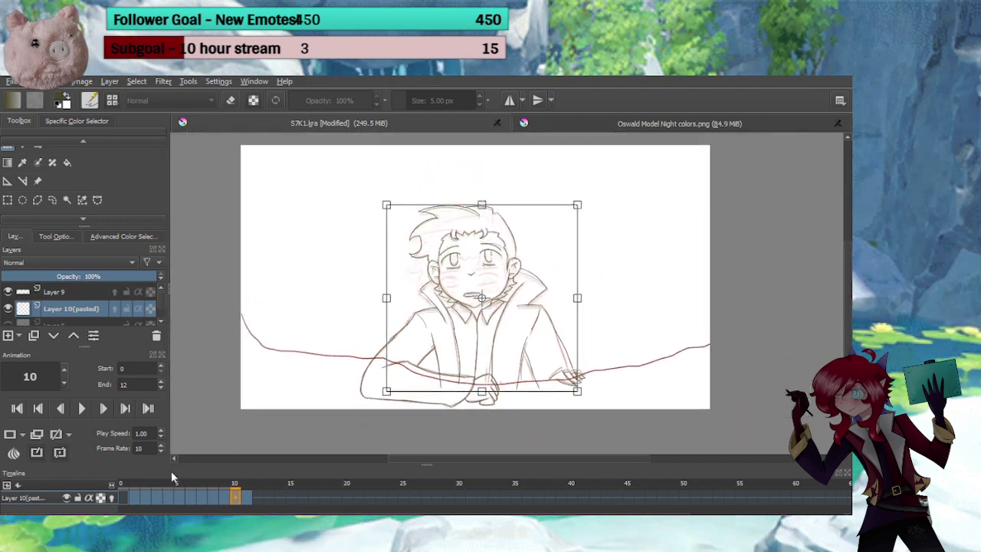
left_click(259, 498)
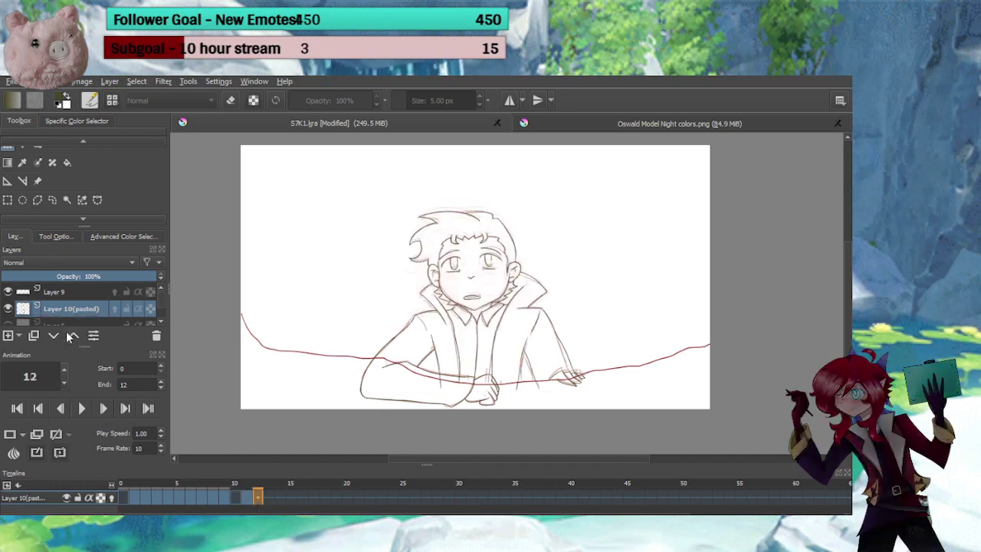
Play the animation through, then hide the pink sketch on Layer 7
left_click(80, 409)
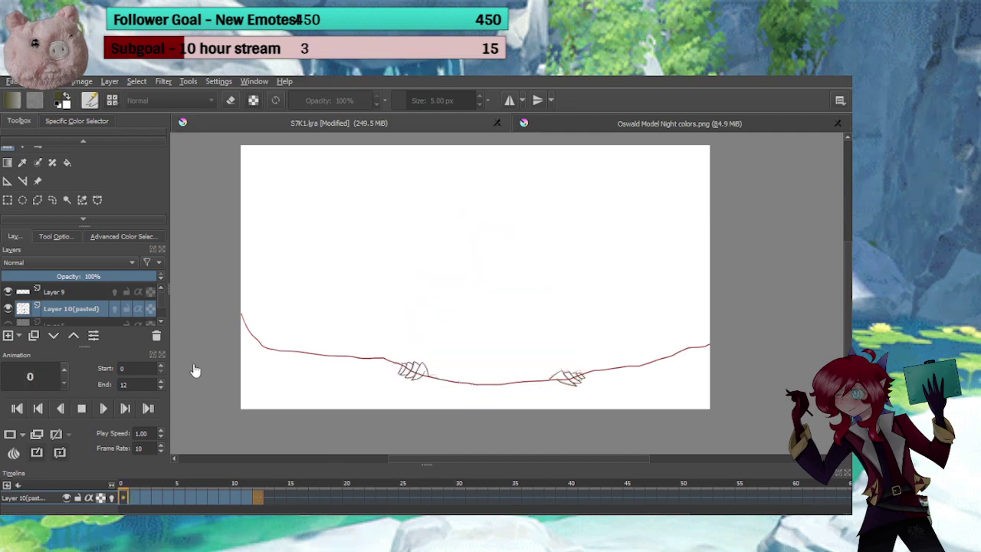
left_click(82, 409)
left_click_drag(160, 300, 160, 307)
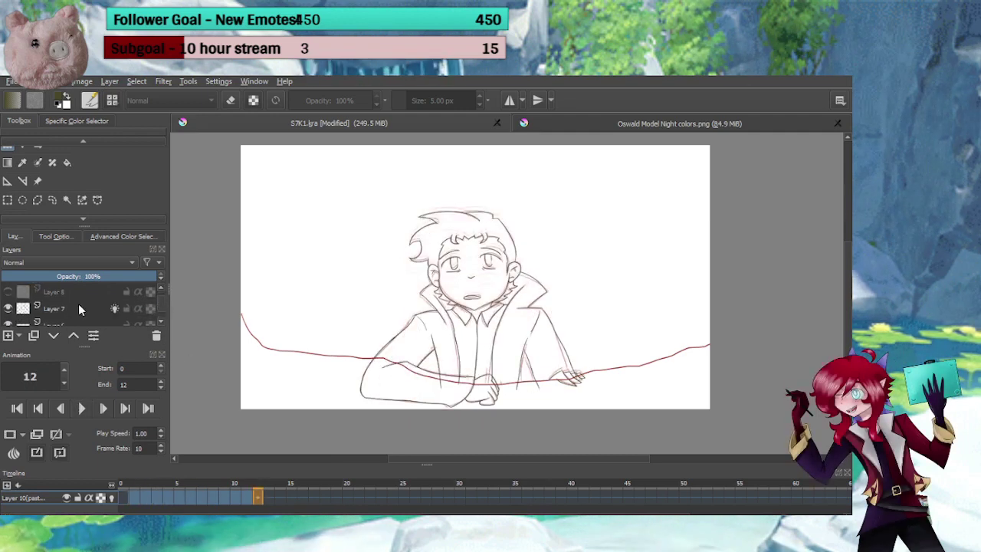
left_click(7, 310)
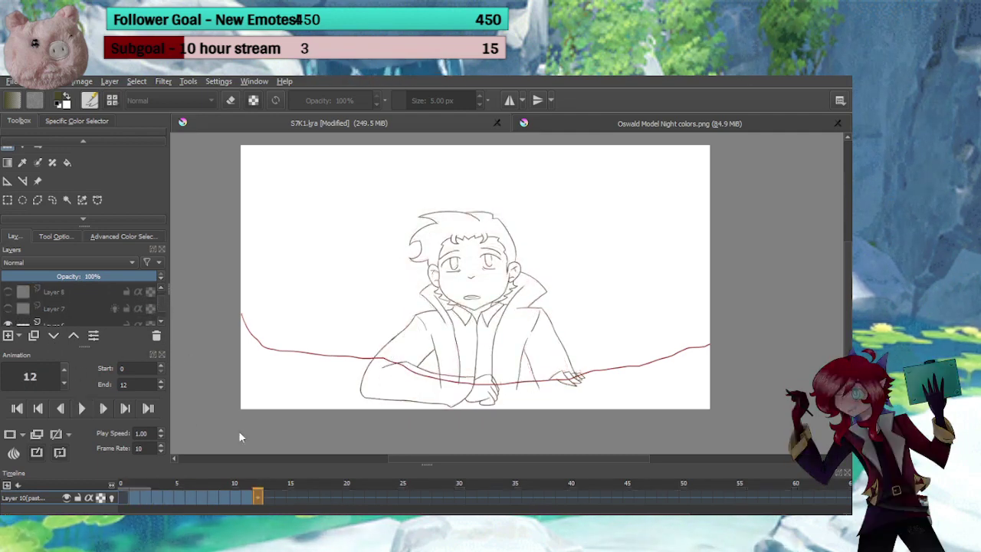
Play back the clean line art animation and save the file
key("space")
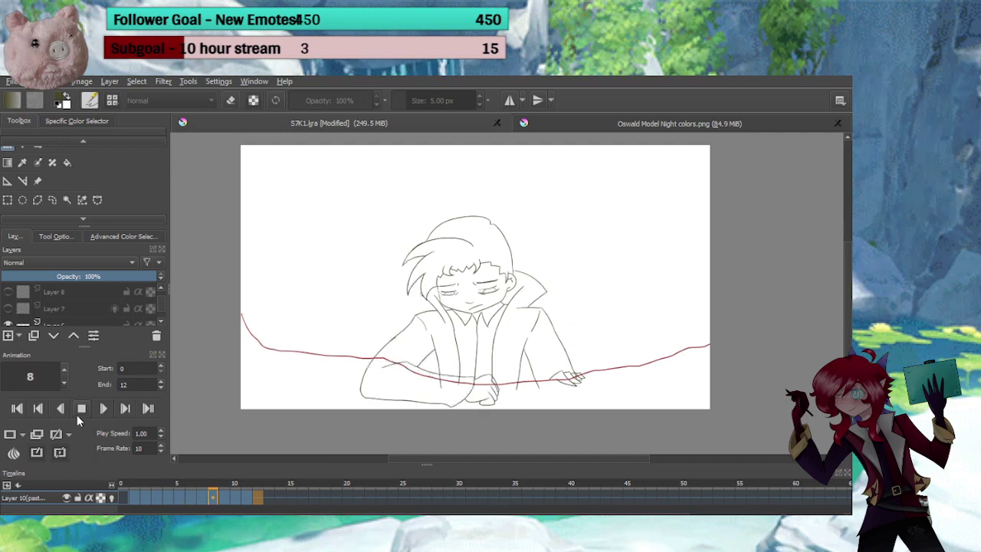
left_click(80, 412)
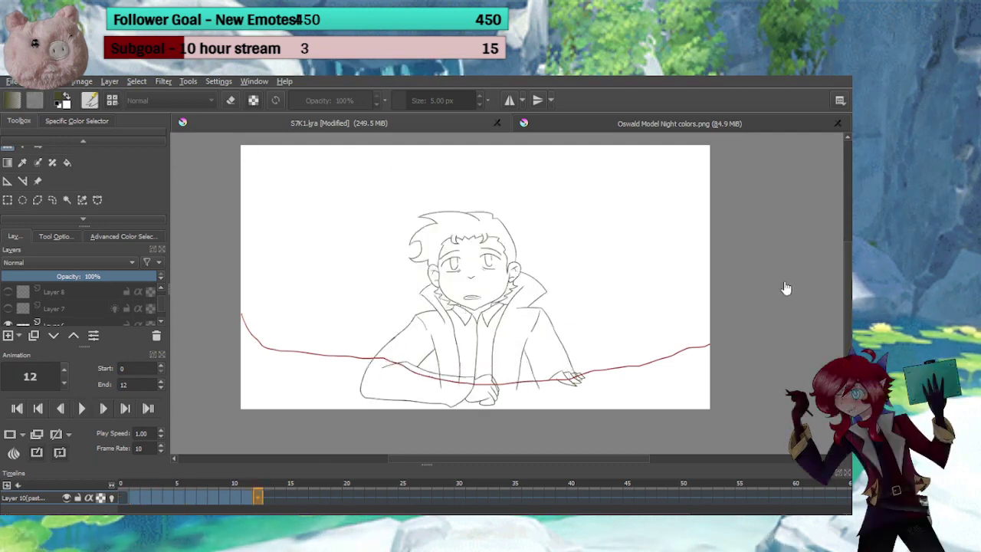
key("ctrl+s")
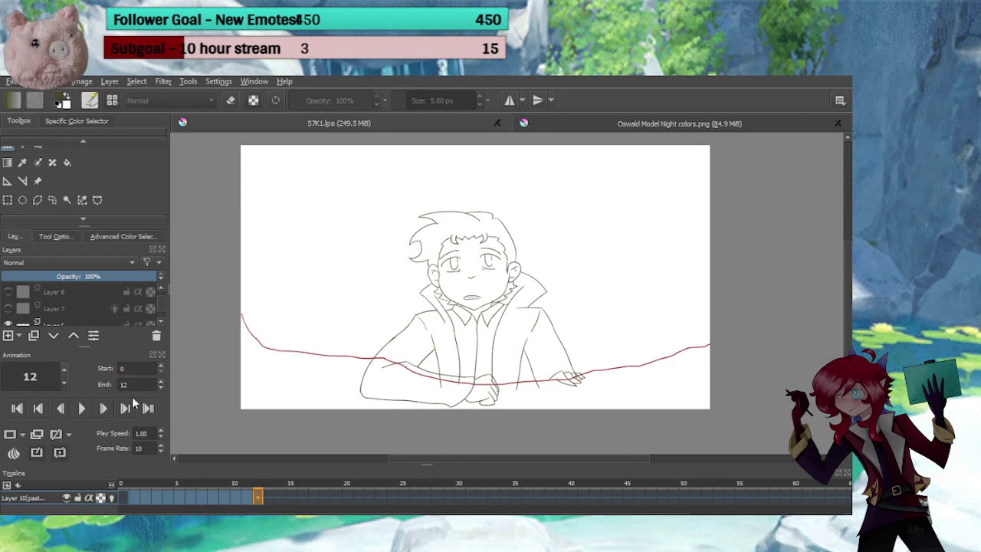
left_click(81, 408)
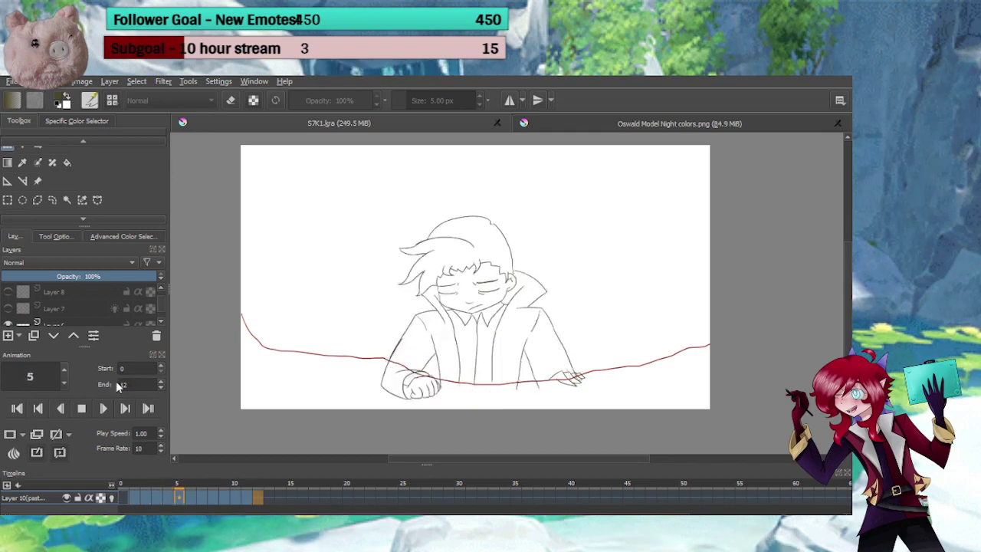
left_click(81, 408)
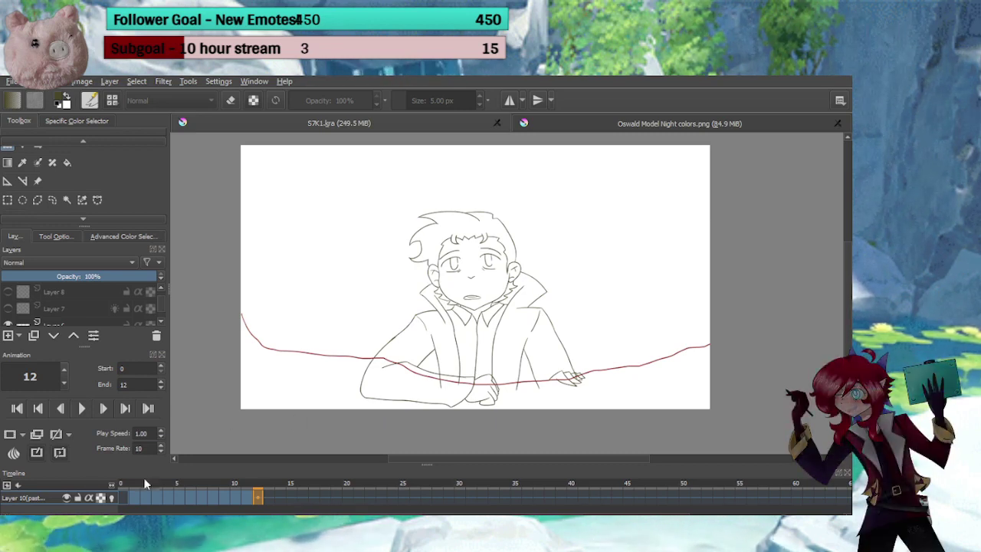
On frame 10, ink a short stroke closing the gap in the outer line of the character's left-side upper arm
left_click(235, 501)
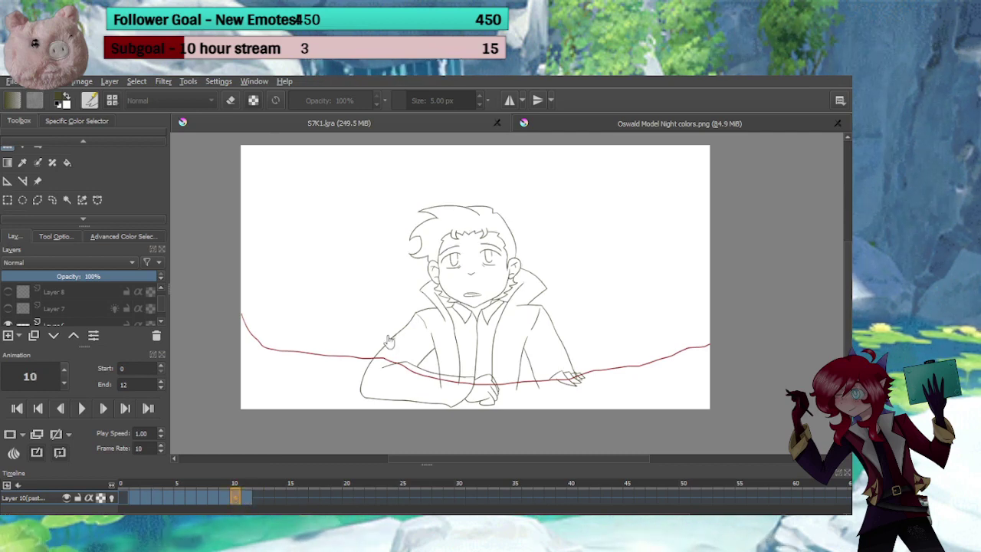
left_click_drag(389, 337, 491, 149)
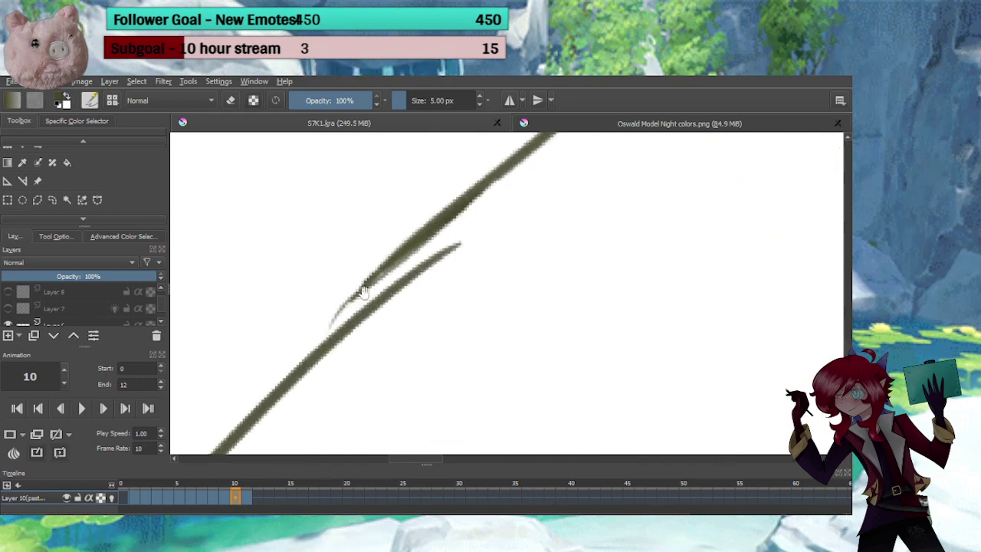
left_click_drag(452, 219, 302, 359)
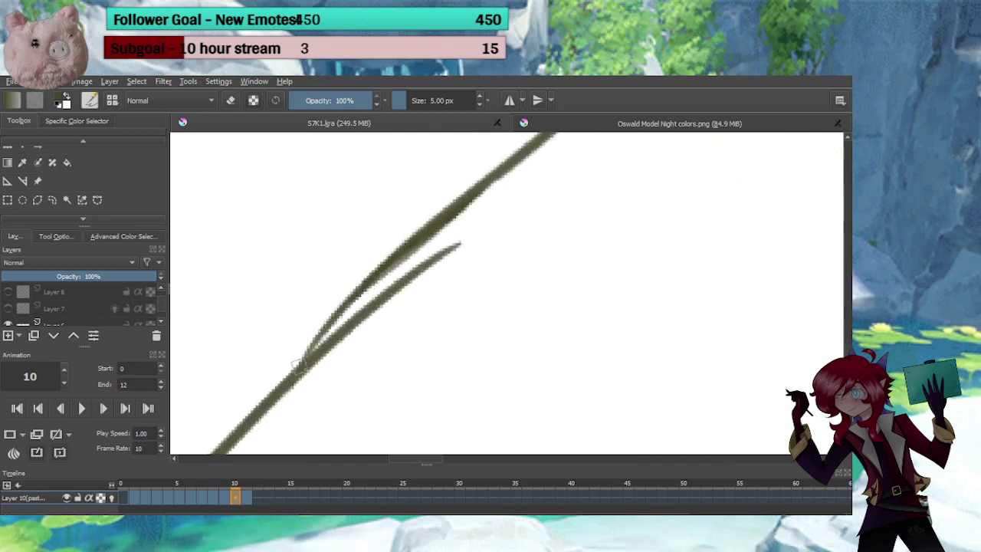
scroll(400, 329, "down", 6)
scroll(438, 354, "down", 2)
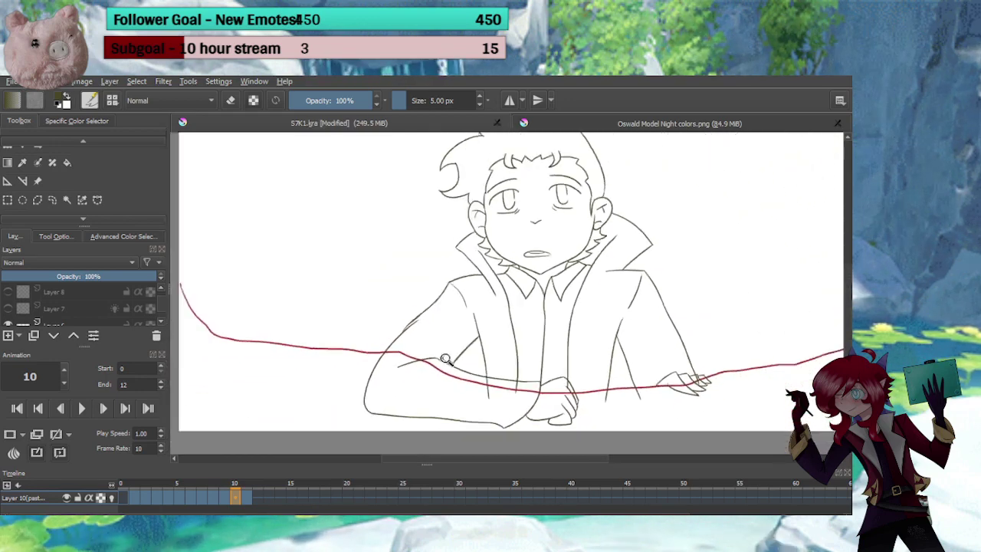
left_click_drag(438, 342, 399, 343)
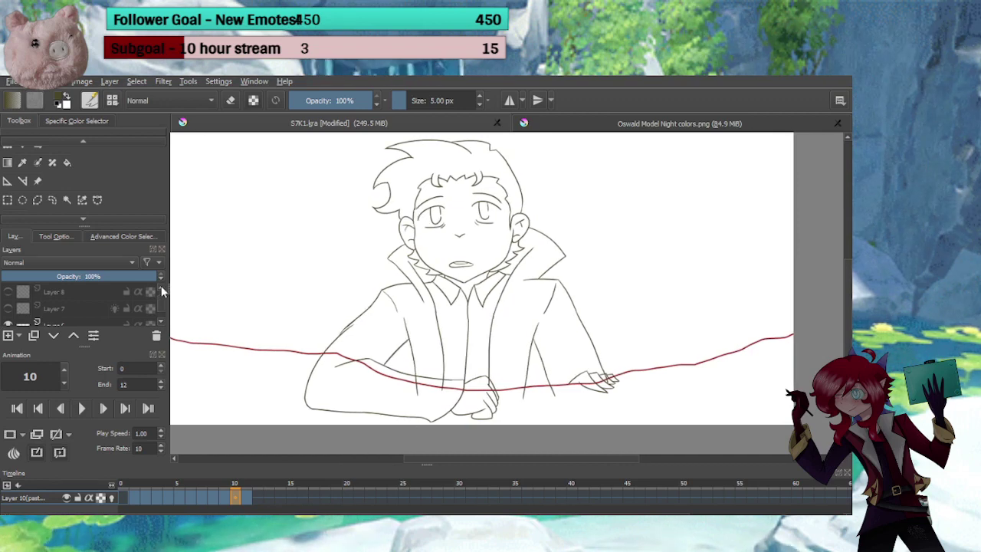
Add a new paint layer and place it directly beneath the line art layer, Layer 10(pasted)
scroll(149, 297, "up", 2)
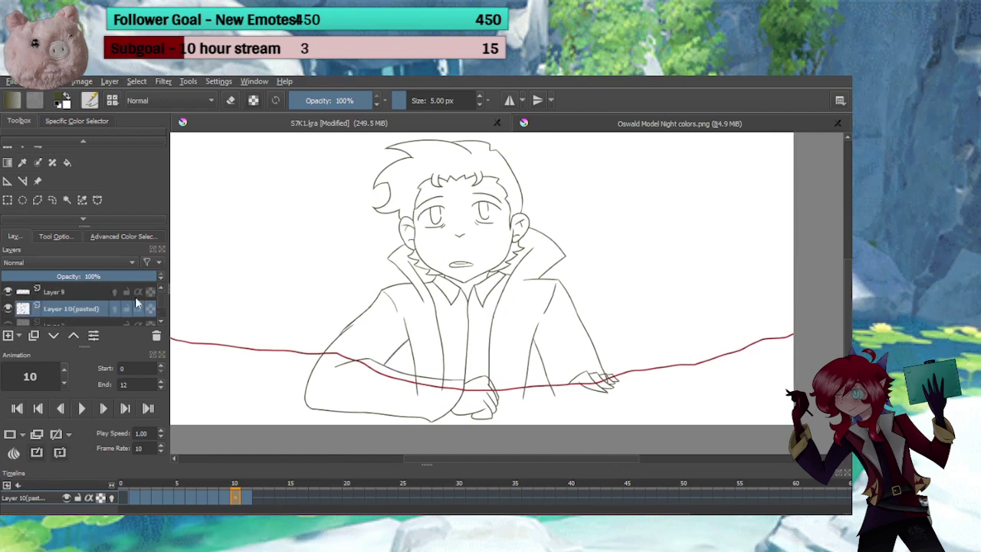
left_click(9, 337)
left_click(54, 335)
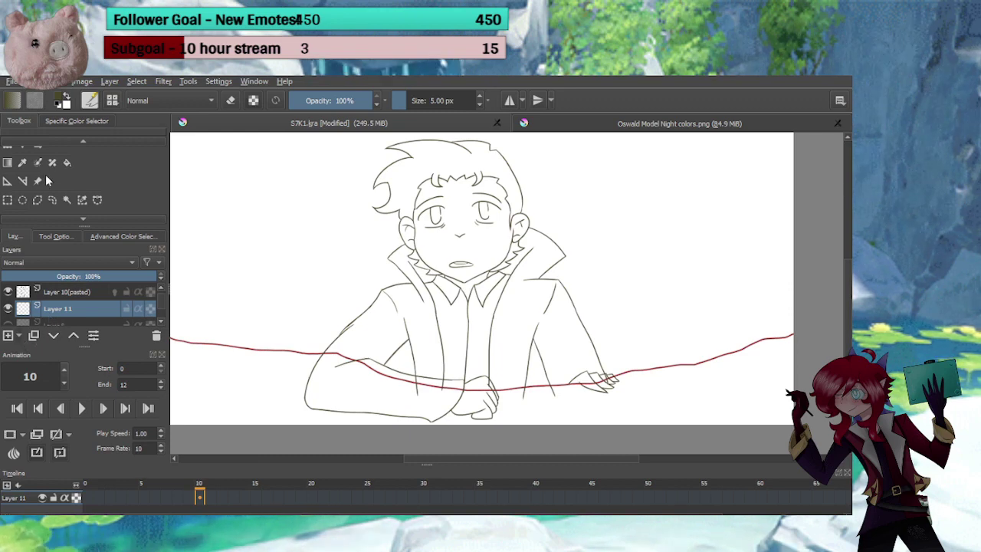
Create a group layer named Color beneath the line art and move Layer 11 into it
key("Insert")
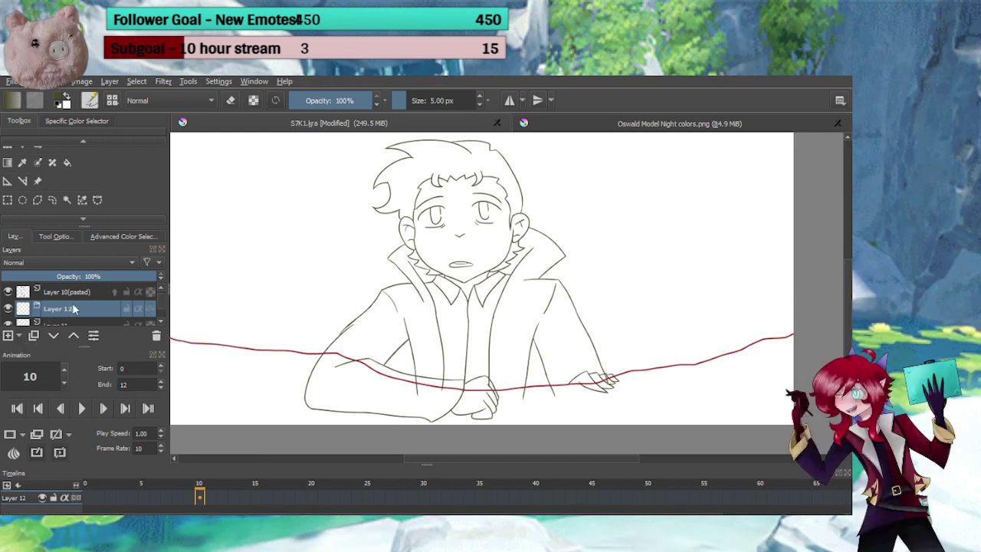
double_click(74, 308)
type("Color")
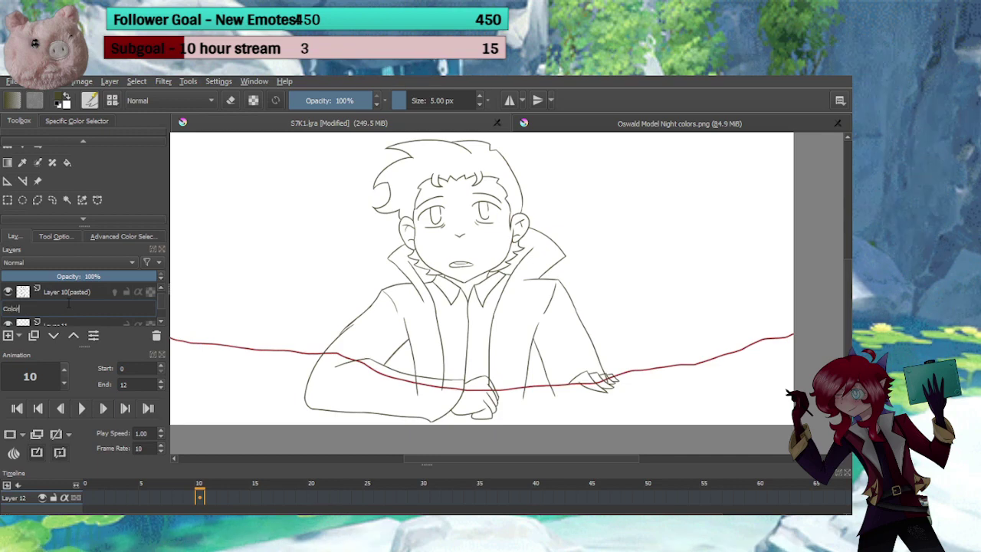
left_click(86, 323)
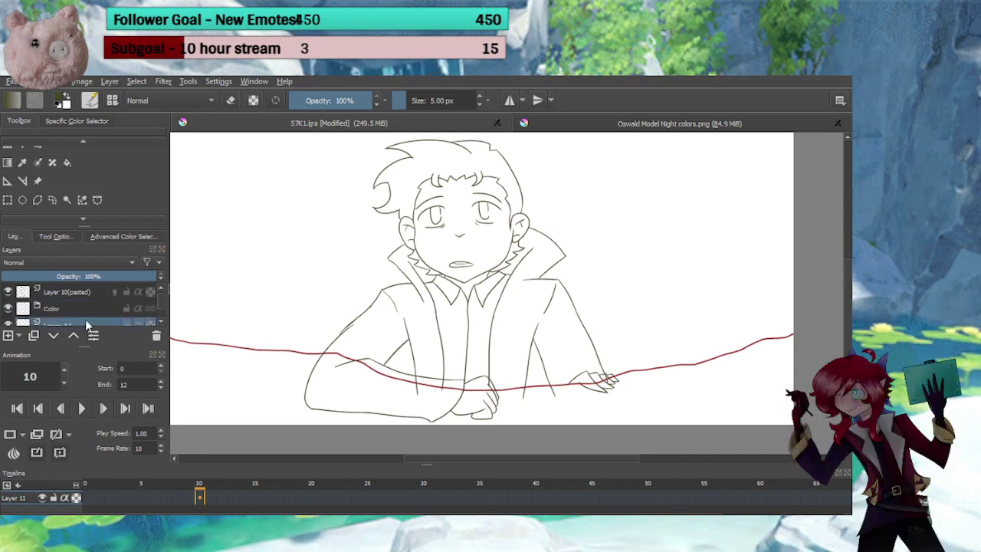
key("ctrl+g")
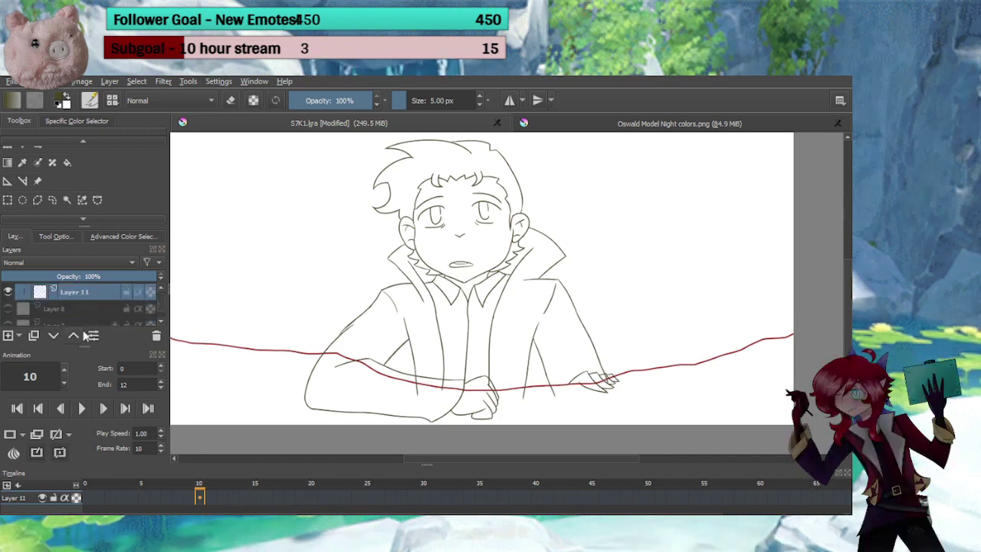
Add another paint layer inside the Color group, above Layer 11, and name it Hair
left_click(161, 289)
left_click(9, 337)
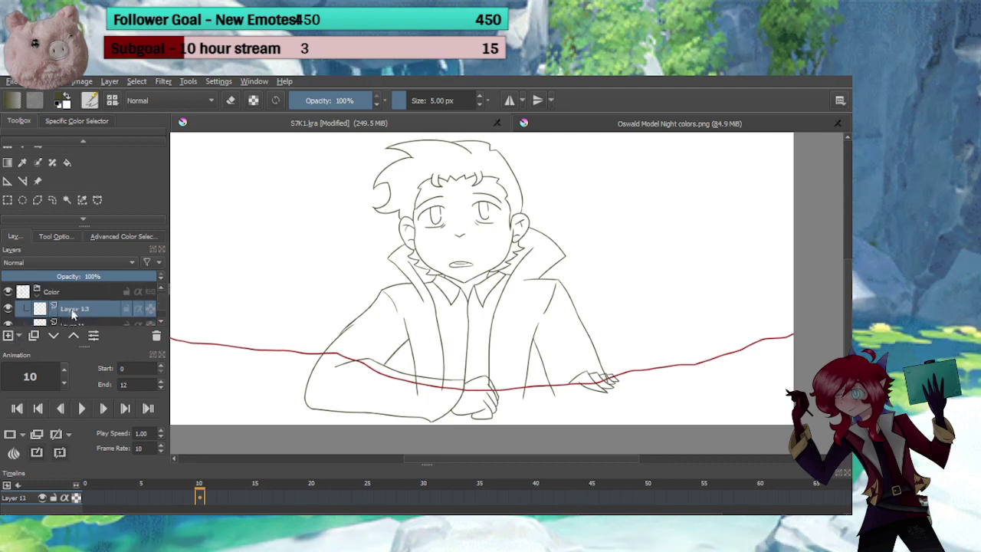
double_click(73, 309)
type("Hair")
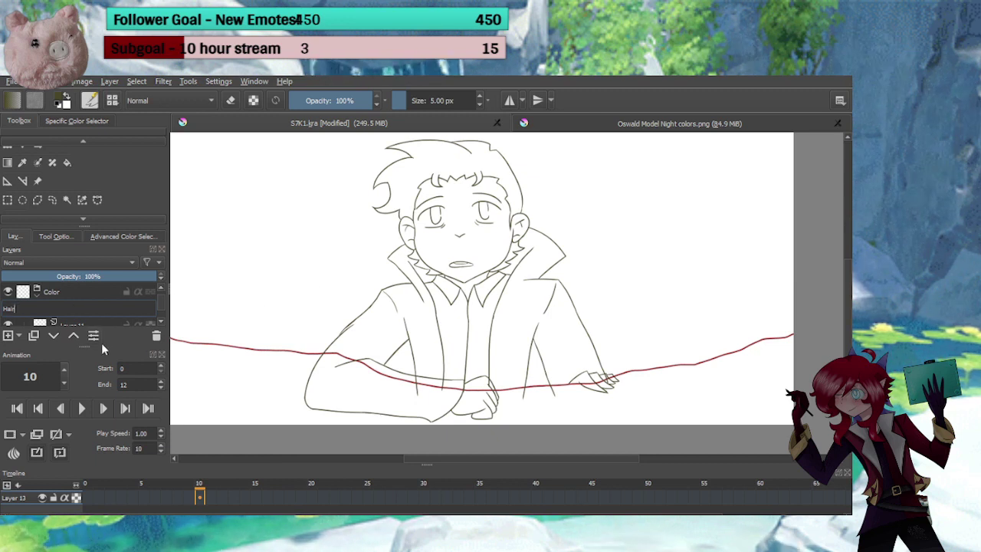
key("Return")
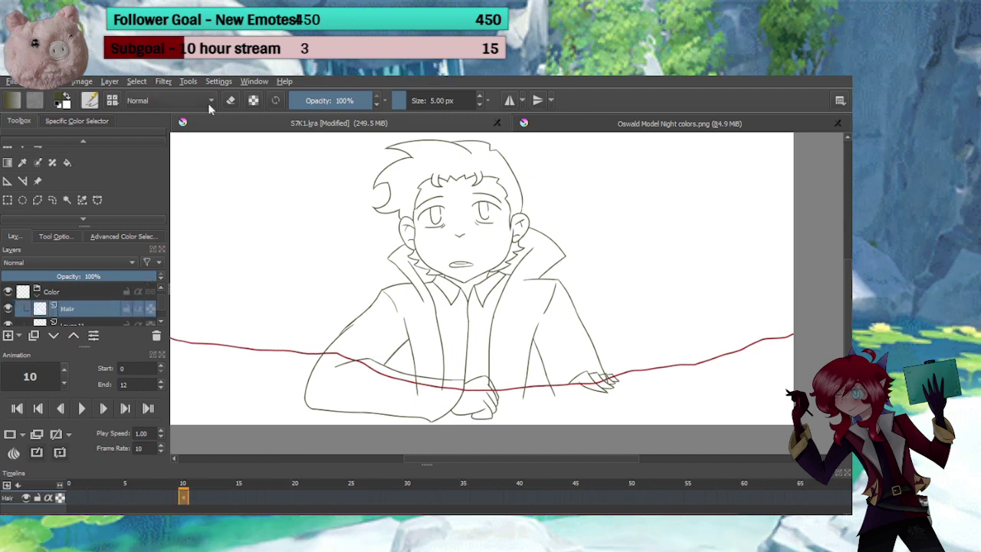
Set the brush size to 40 px and sample the base hair color from the Oswald Model Night colors reference, returning to the animation document
left_click(421, 100)
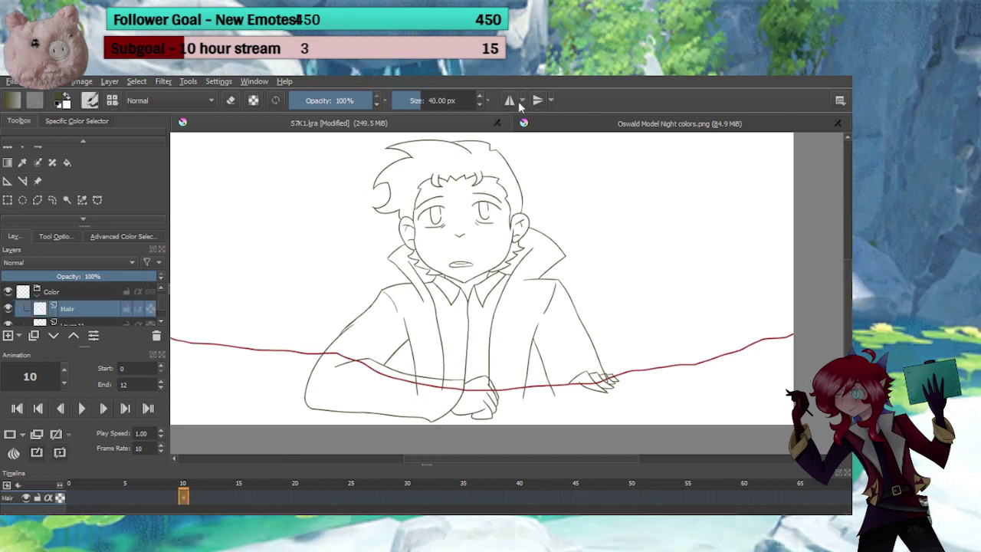
left_click(524, 123)
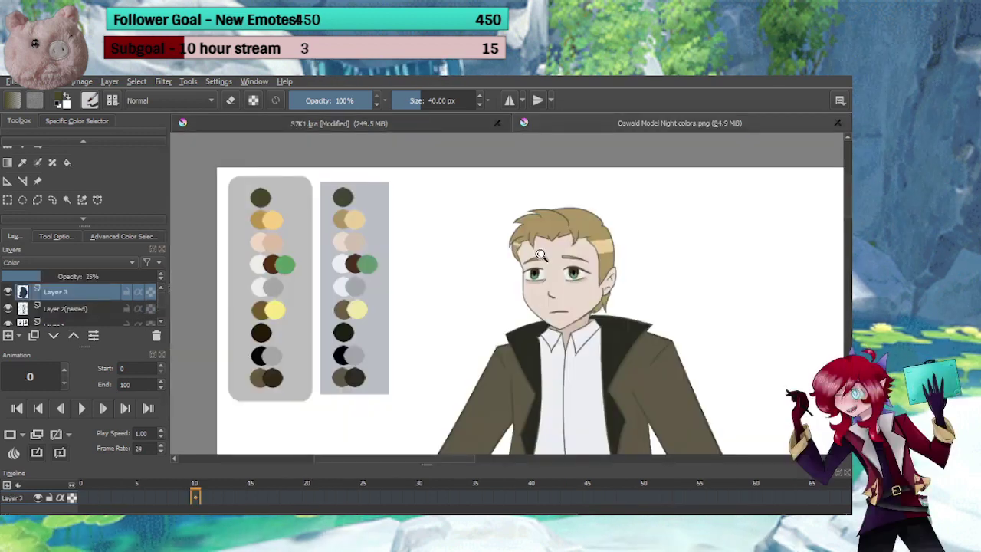
left_click_drag(542, 254, 584, 174)
left_click_drag(563, 214, 455, 238)
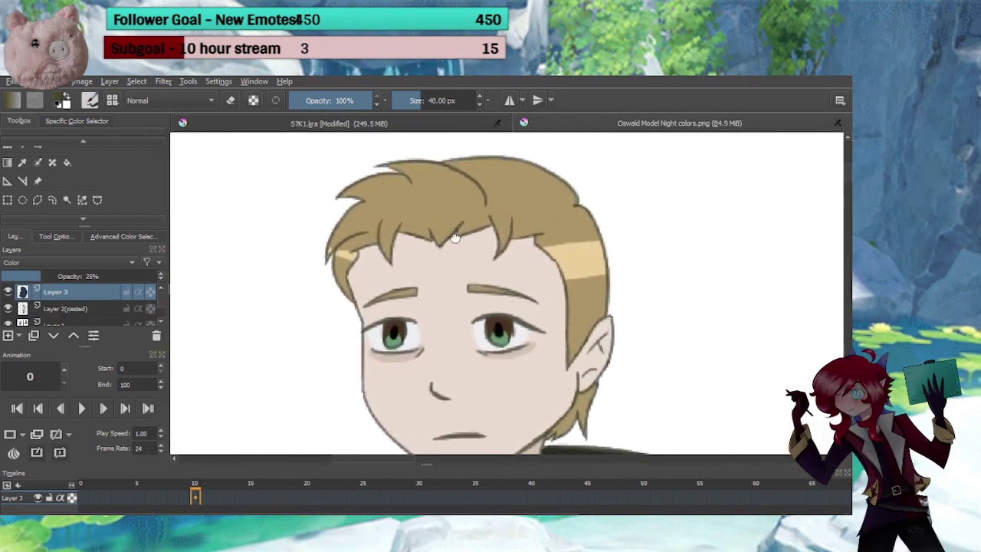
left_click(528, 193, "ctrl")
left_click(409, 125)
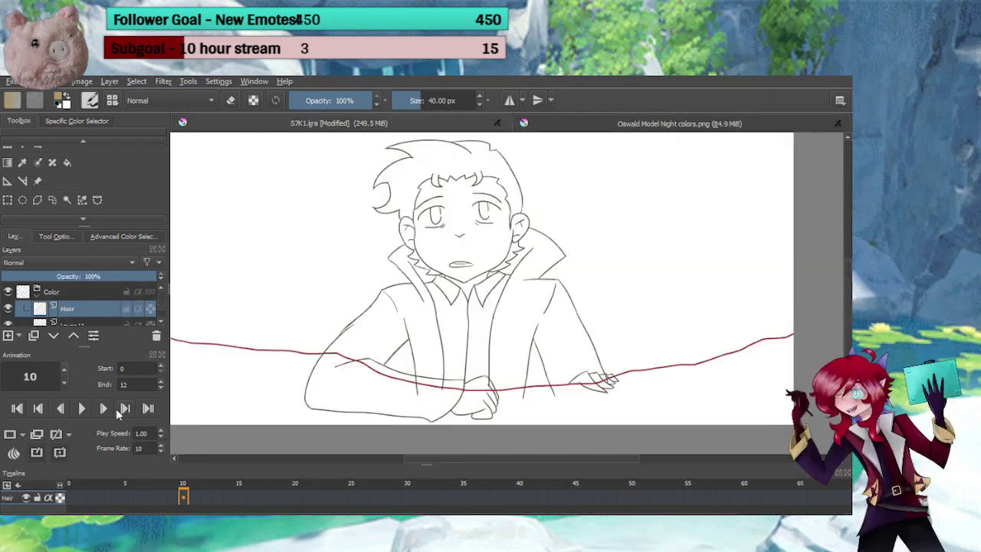
On frame 1, paint the pointed tip of the uppermost swept hair lock in the sampled tan on the Hair layer
left_click(71, 498)
left_click(82, 496)
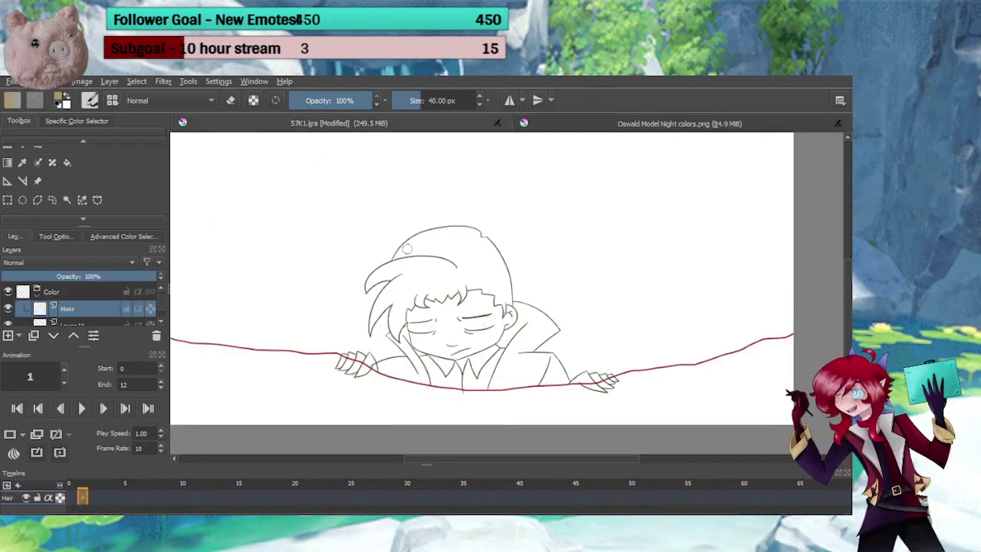
scroll(440, 218, "up", 6)
left_click_drag(453, 273, 492, 297)
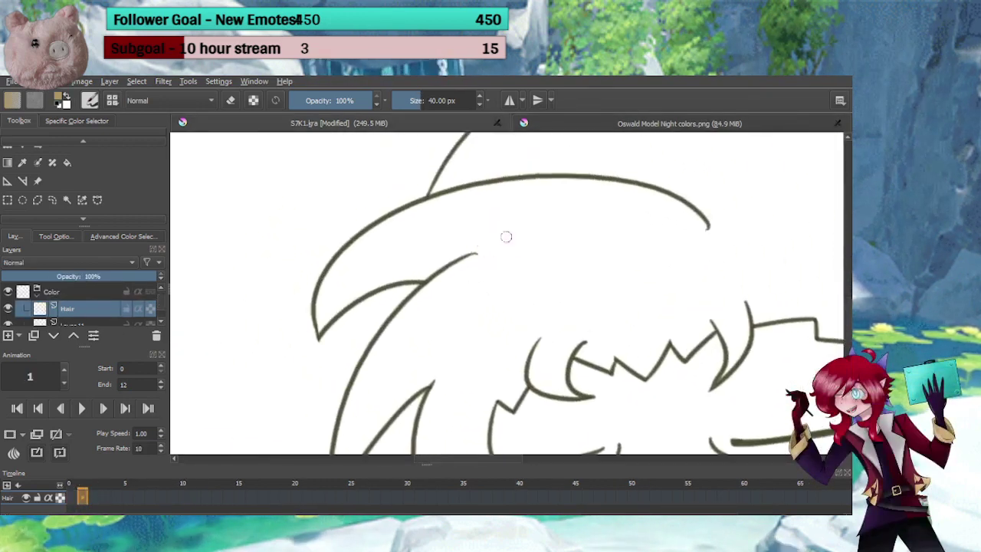
mouse_move(505, 236)
left_mouse_down()
mouse_move(380, 263)
mouse_move(387, 247)
mouse_move(369, 255)
mouse_move(398, 235)
mouse_move(349, 276)
mouse_move(354, 267)
mouse_move(332, 321)
mouse_move(359, 325)
mouse_move(347, 336)
mouse_move(373, 313)
mouse_move(326, 354)
left_mouse_up()
key("e")
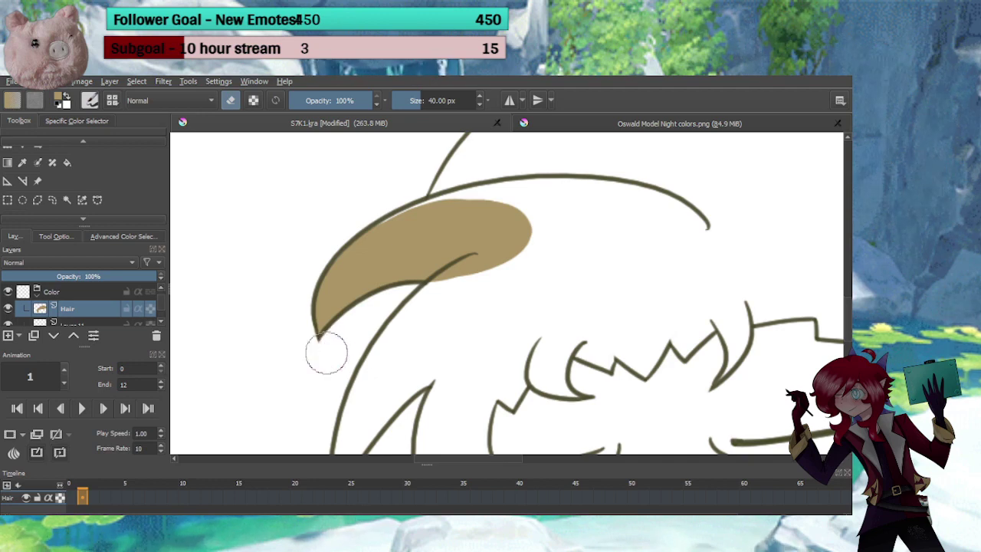
key("e")
Paint the second swept lock down to its point and erase the color spilling past its inner edge
mouse_move(380, 242)
left_mouse_down()
mouse_move(472, 203)
mouse_move(528, 196)
mouse_move(579, 203)
left_mouse_up()
mouse_move(493, 245)
left_mouse_down()
mouse_move(496, 186)
mouse_move(511, 152)
mouse_move(442, 221)
mouse_move(381, 311)
mouse_move(393, 291)
mouse_move(376, 341)
mouse_move(377, 426)
mouse_move(386, 336)
left_mouse_up()
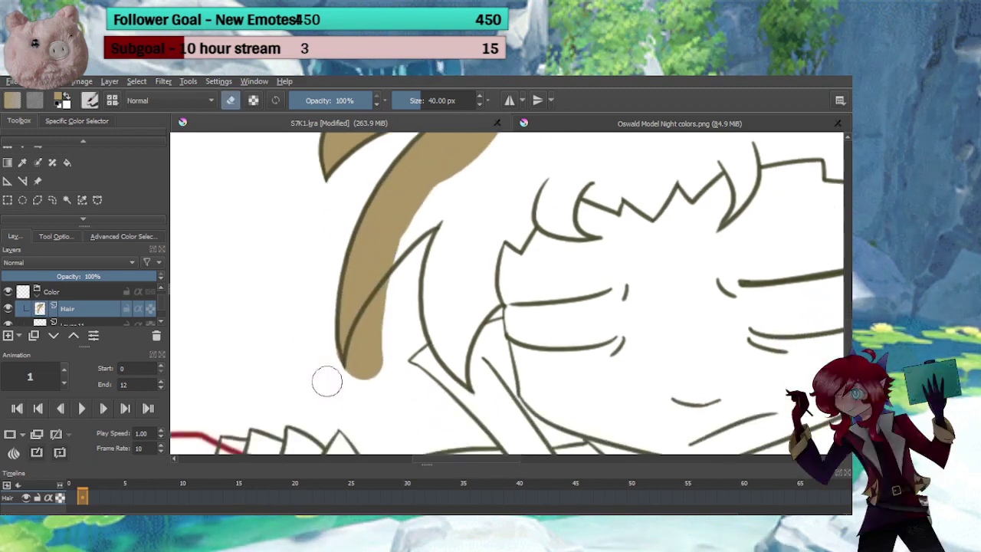
key("e")
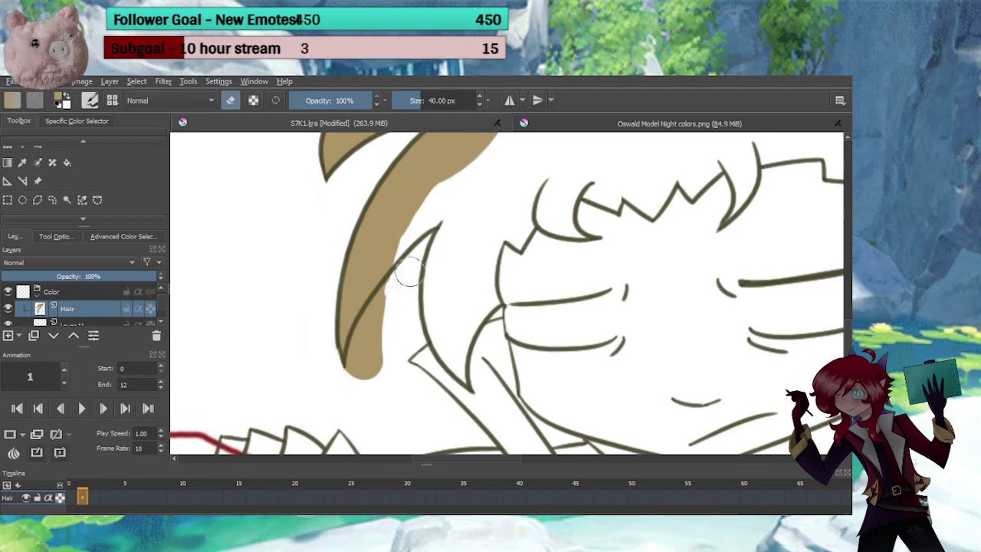
mouse_move(408, 272)
left_mouse_down()
mouse_move(372, 338)
mouse_move(361, 394)
left_mouse_up()
key("e")
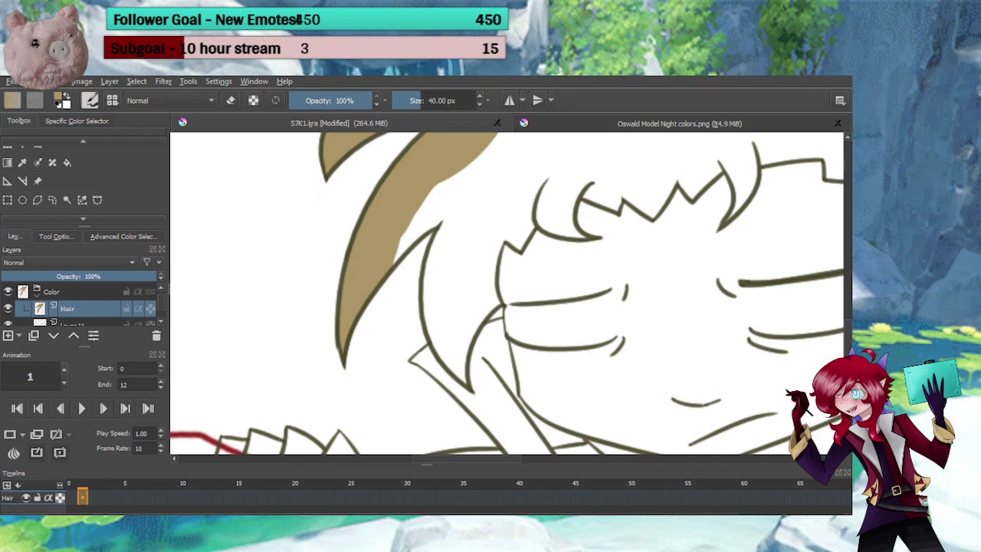
Fill the inner edge of the second lock, then paint the third lock beside the face and erase the overspill around its tip
left_click_drag(407, 245, 376, 272)
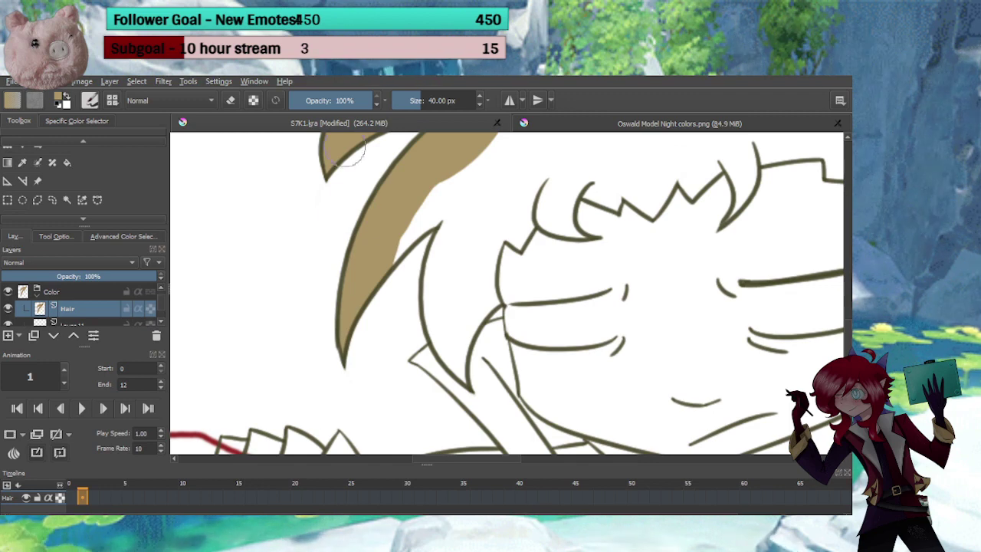
left_click_drag(378, 252, 375, 259)
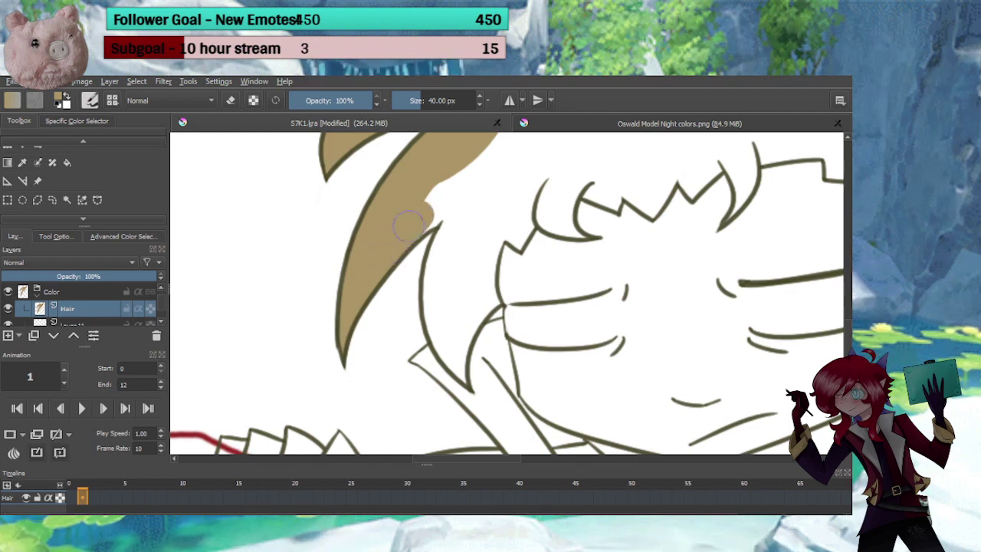
left_click_drag(408, 226, 461, 204)
mouse_move(453, 235)
left_mouse_down()
mouse_move(412, 208)
mouse_move(421, 206)
mouse_move(398, 264)
mouse_move(436, 357)
left_mouse_up()
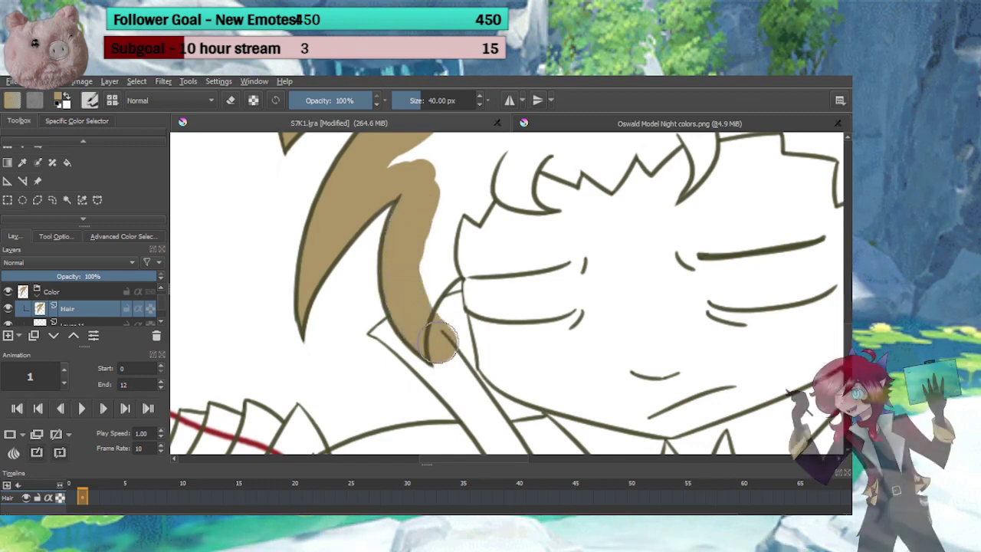
key("e")
mouse_move(456, 322)
left_mouse_down()
mouse_move(445, 337)
mouse_move(451, 366)
mouse_move(411, 414)
left_mouse_up()
key("e")
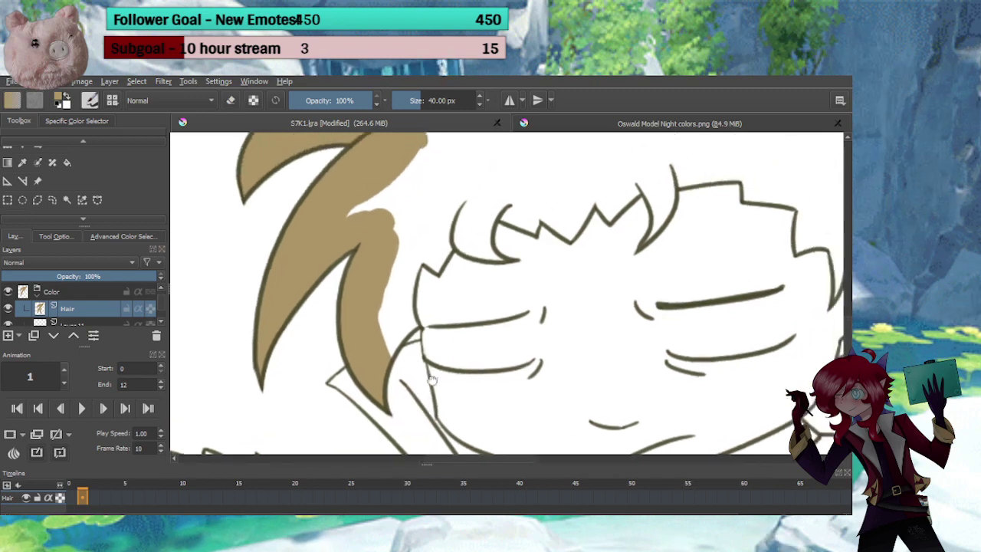
Fill the hair between the third lock and the temple, erasing the color that spills onto the face
mouse_move(383, 349)
left_mouse_down()
mouse_move(419, 308)
mouse_move(407, 311)
mouse_move(406, 255)
mouse_move(397, 279)
mouse_move(410, 240)
mouse_move(363, 214)
left_mouse_up()
left_click_drag(404, 185, 361, 162)
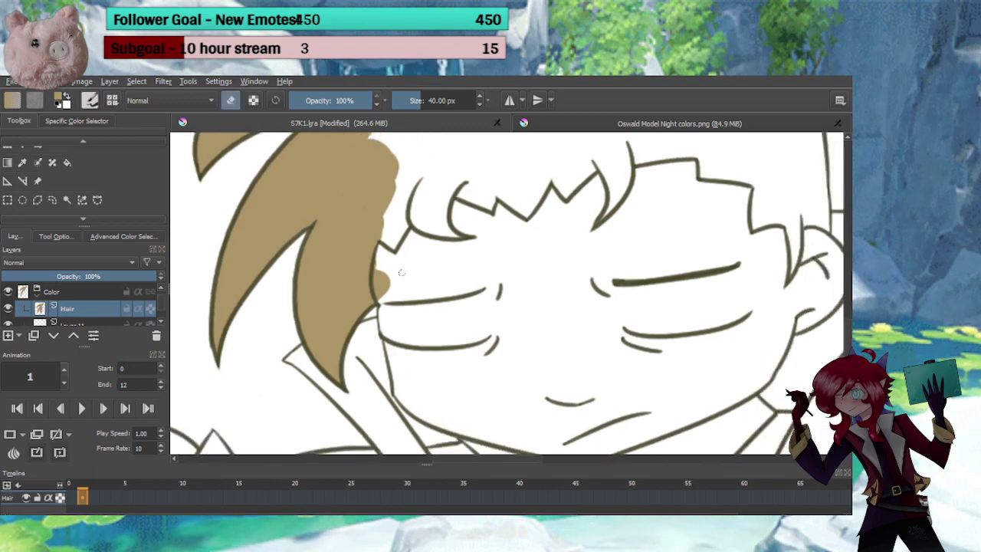
left_click_drag(386, 292, 385, 296)
key("e")
Paint the first hairline notch and the small curved lock beside it on the forehead, cleaning up its tip
left_click_drag(424, 244, 412, 305)
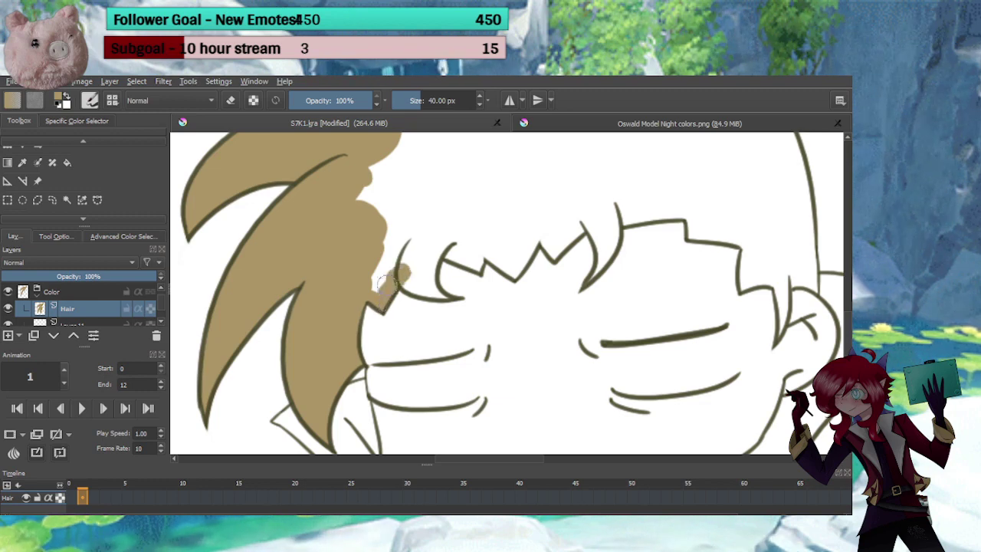
mouse_move(386, 283)
left_mouse_down()
mouse_move(395, 255)
mouse_move(381, 246)
left_mouse_up()
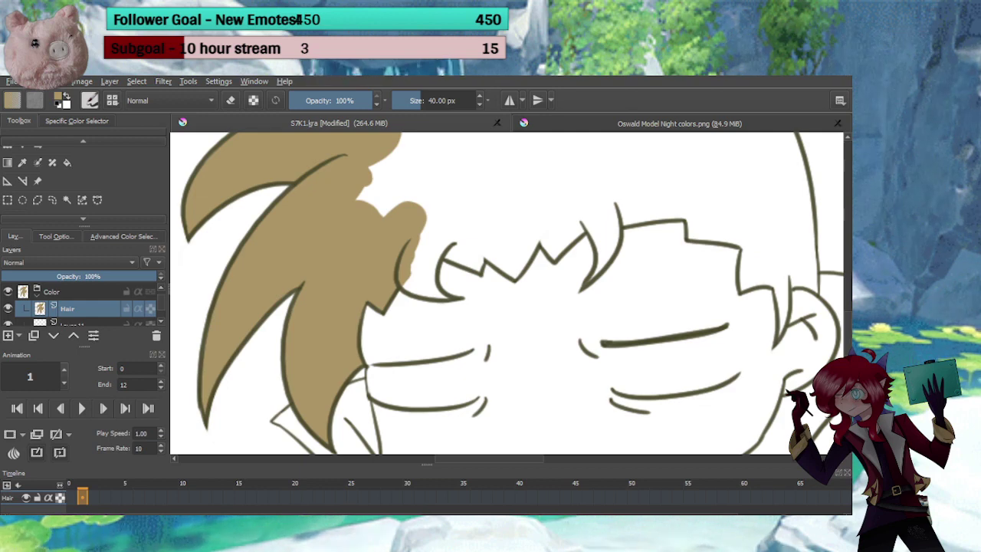
mouse_move(411, 265)
left_mouse_down()
mouse_move(454, 296)
mouse_move(426, 260)
mouse_move(425, 281)
mouse_move(438, 247)
mouse_move(452, 282)
left_mouse_up()
key("e")
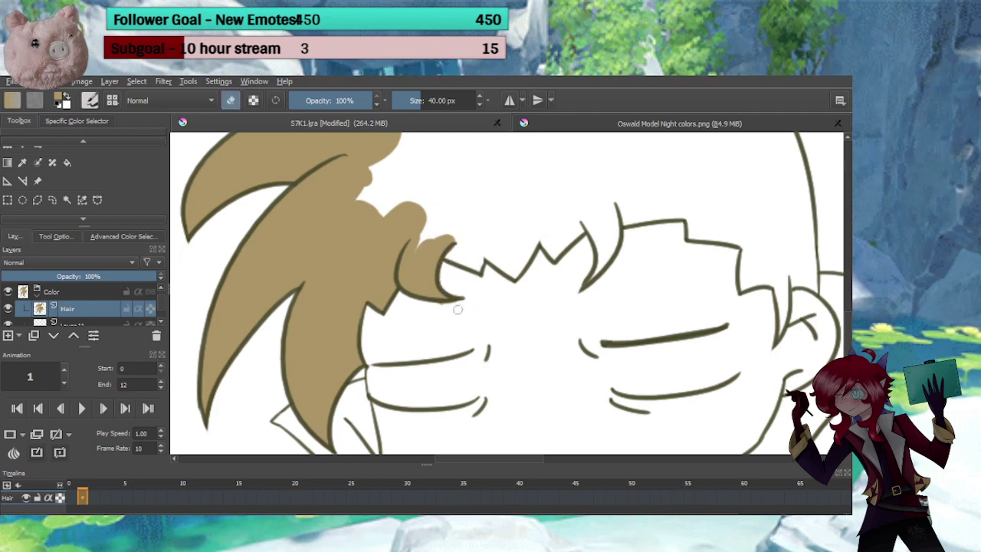
key("e")
left_click_drag(504, 301, 403, 309)
Paint the zigzag fringe next to the small curved lock and erase the spill below the hairline
key("e")
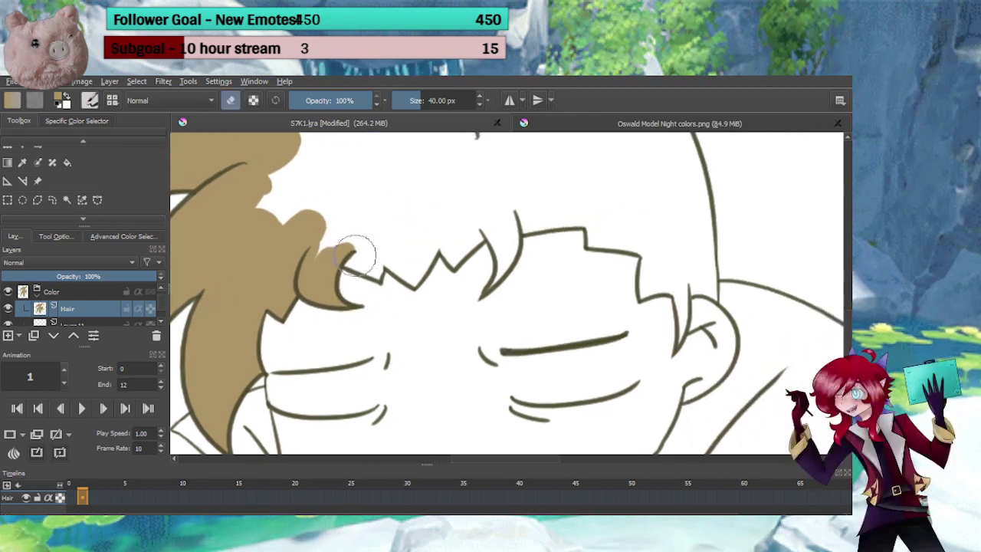
key("e")
mouse_move(357, 251)
left_mouse_down()
mouse_move(349, 254)
mouse_move(378, 272)
mouse_move(383, 243)
left_mouse_up()
key("e")
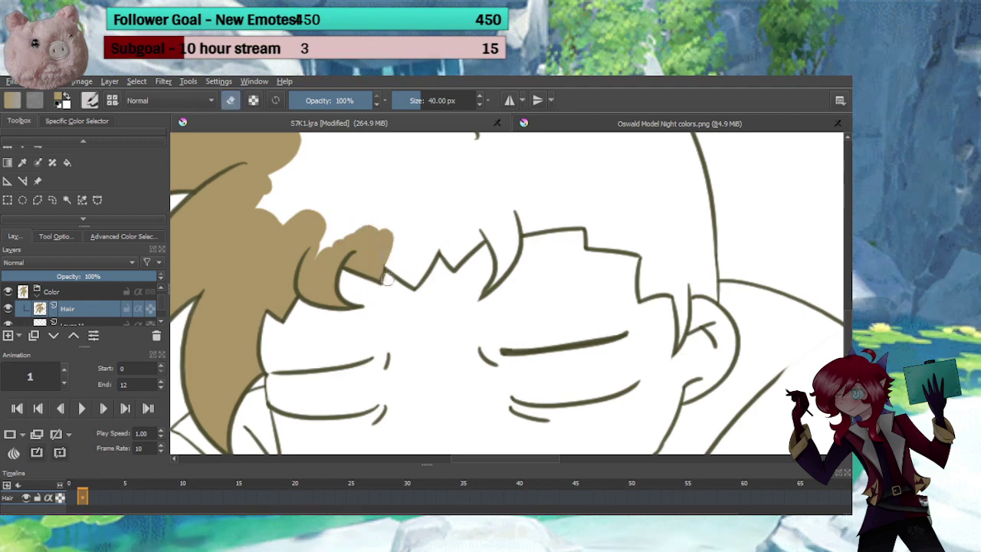
key("e")
mouse_move(386, 278)
left_mouse_down()
mouse_move(386, 254)
mouse_move(412, 280)
mouse_move(428, 255)
mouse_move(390, 243)
mouse_move(323, 245)
mouse_move(387, 185)
mouse_move(335, 203)
left_mouse_up()
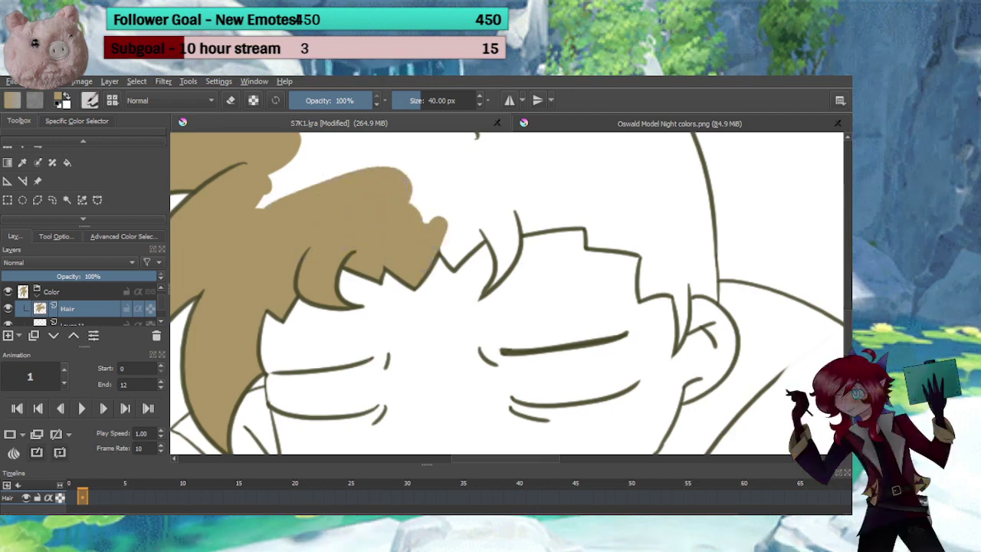
Paint the central curved forehead lock and the hair strip beyond it, trimming color below the hairline
mouse_move(455, 237)
left_mouse_down()
mouse_move(443, 233)
mouse_move(482, 228)
mouse_move(450, 224)
mouse_move(499, 230)
mouse_move(496, 293)
mouse_move(503, 255)
mouse_move(460, 258)
mouse_move(507, 254)
mouse_move(457, 255)
mouse_move(510, 236)
mouse_move(387, 231)
left_mouse_up()
key("e")
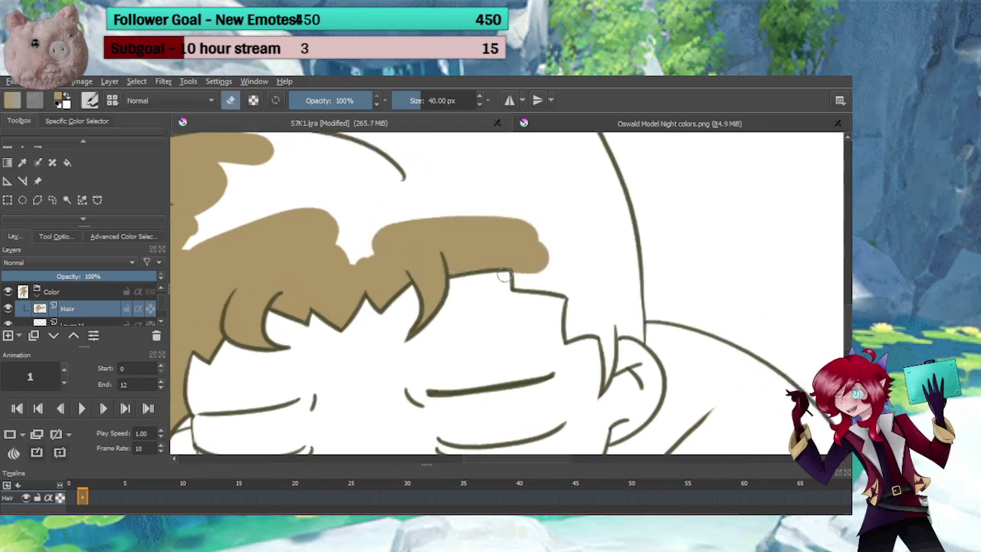
key("e")
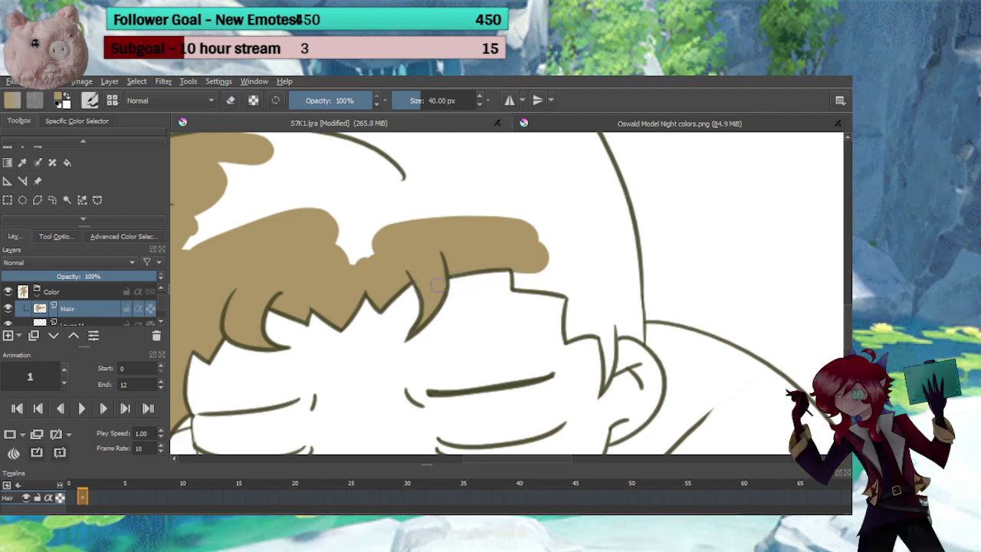
Paint the stepped hairline down to the pointed sideburn in front of the ear and clean up the sideburn's tip
mouse_move(479, 300)
left_mouse_down()
mouse_move(423, 285)
mouse_move(462, 255)
mouse_move(459, 269)
mouse_move(510, 272)
mouse_move(473, 243)
mouse_move(522, 288)
left_mouse_up()
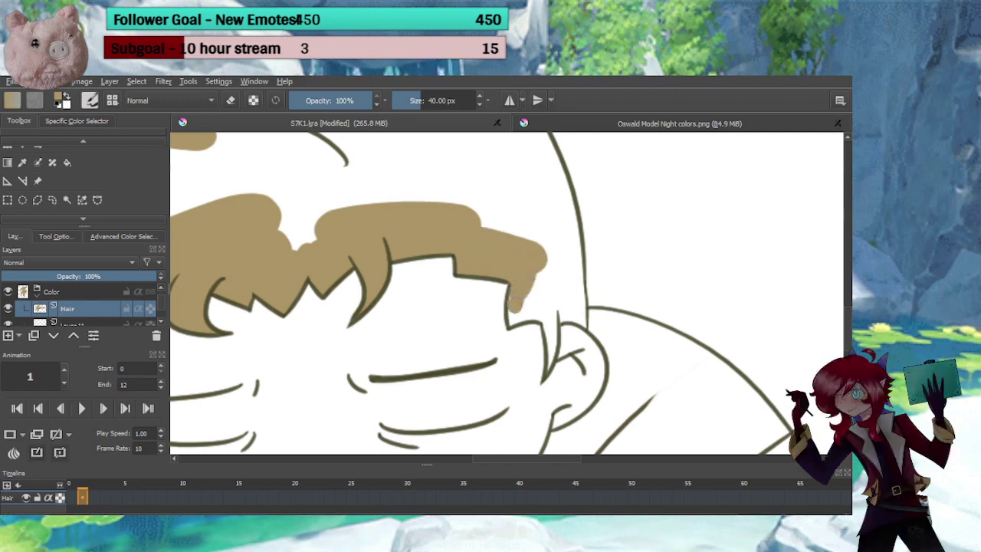
mouse_move(510, 324)
left_mouse_down()
mouse_move(545, 317)
mouse_move(522, 308)
mouse_move(543, 287)
mouse_move(536, 265)
mouse_move(548, 299)
left_mouse_up()
left_click_drag(535, 301, 474, 250)
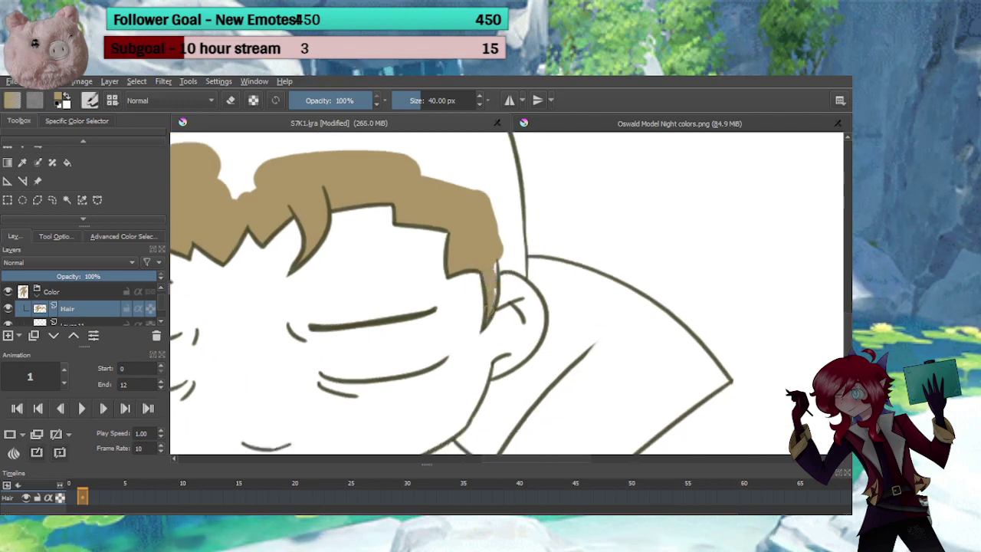
key("e")
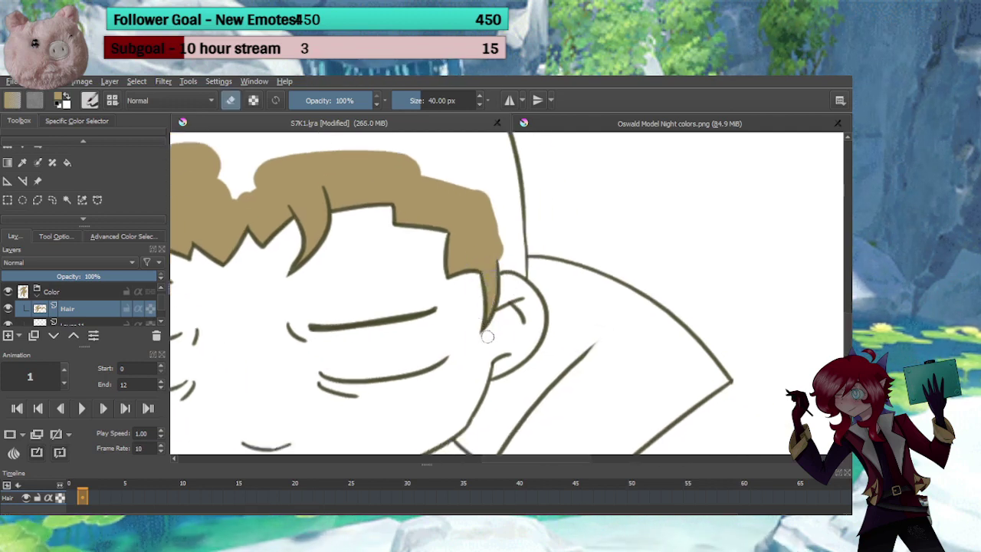
key("e")
Paint the hair above the ear out to the head outline, erase the overspill, and widen the fill above the fringe
left_click_drag(518, 313, 507, 342)
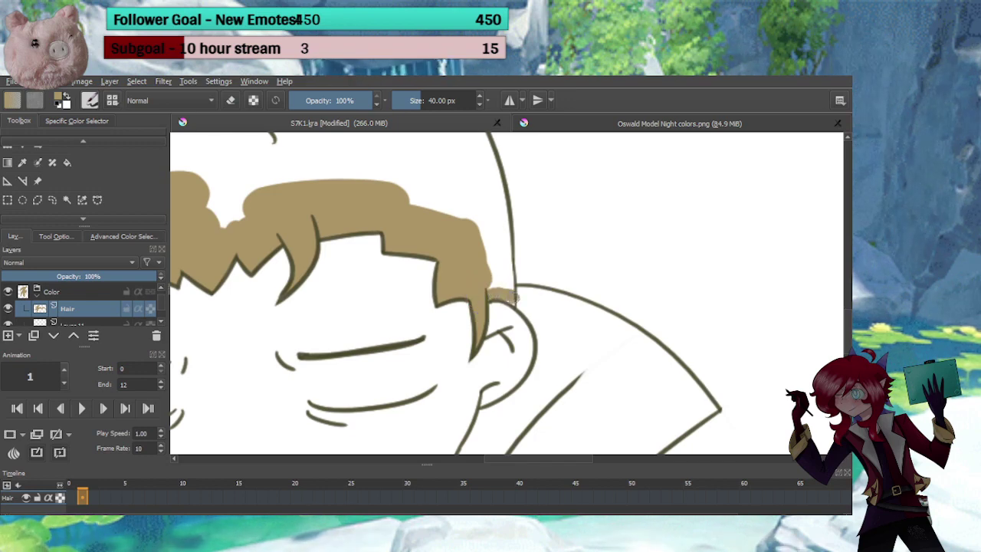
key("e")
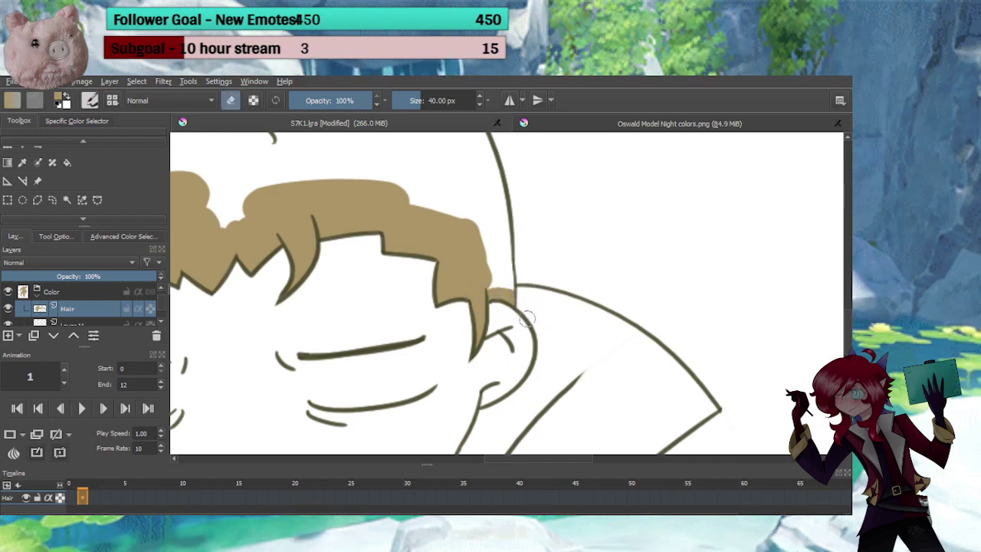
key("e")
scroll(541, 339, "up", 2)
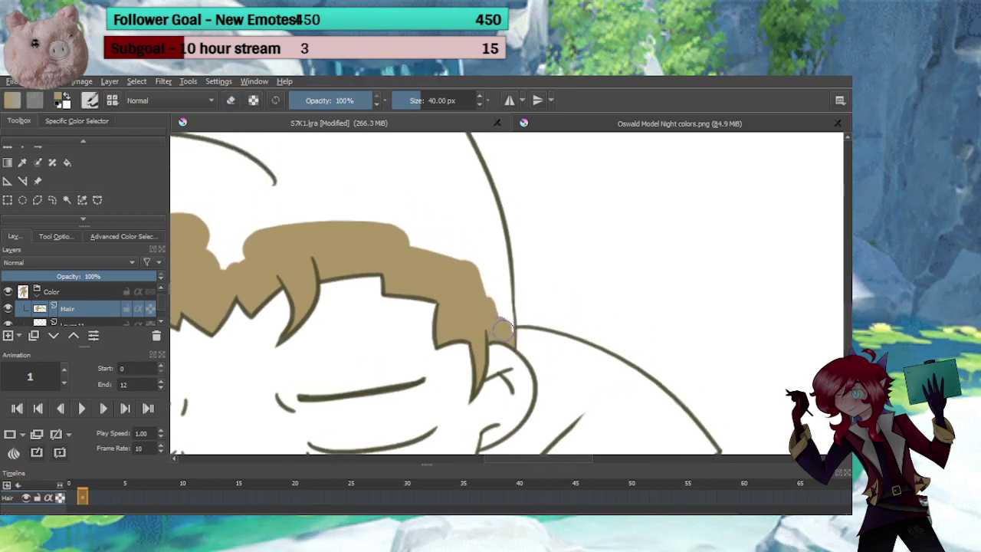
mouse_move(502, 329)
left_mouse_down()
mouse_move(493, 241)
mouse_move(490, 290)
mouse_move(407, 221)
mouse_move(338, 225)
mouse_move(445, 258)
mouse_move(318, 226)
mouse_move(226, 261)
left_mouse_up()
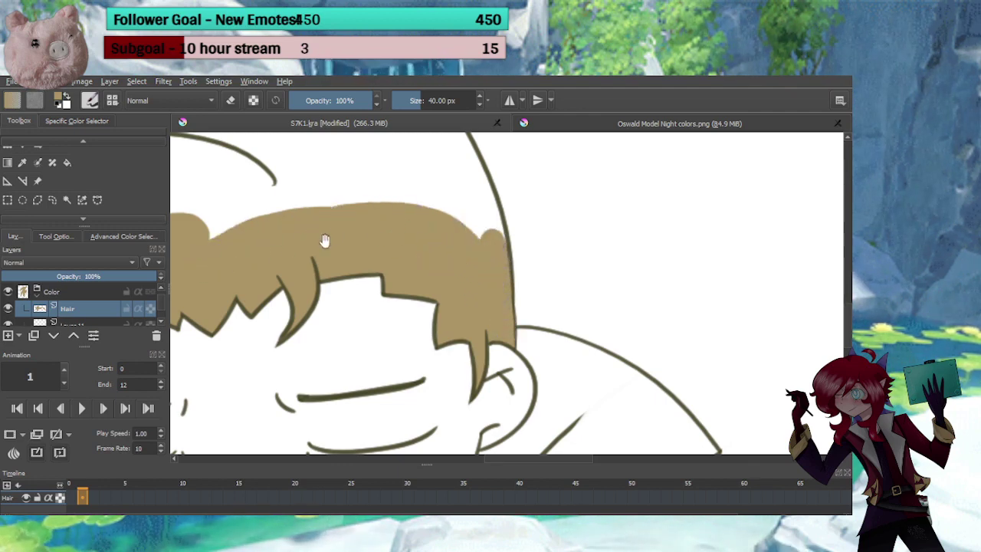
Fill the back of the head up to the notch in the outline and the unpainted gaps inside the swept bangs
mouse_move(324, 241)
left_mouse_down()
mouse_move(361, 363)
mouse_move(458, 386)
left_mouse_up()
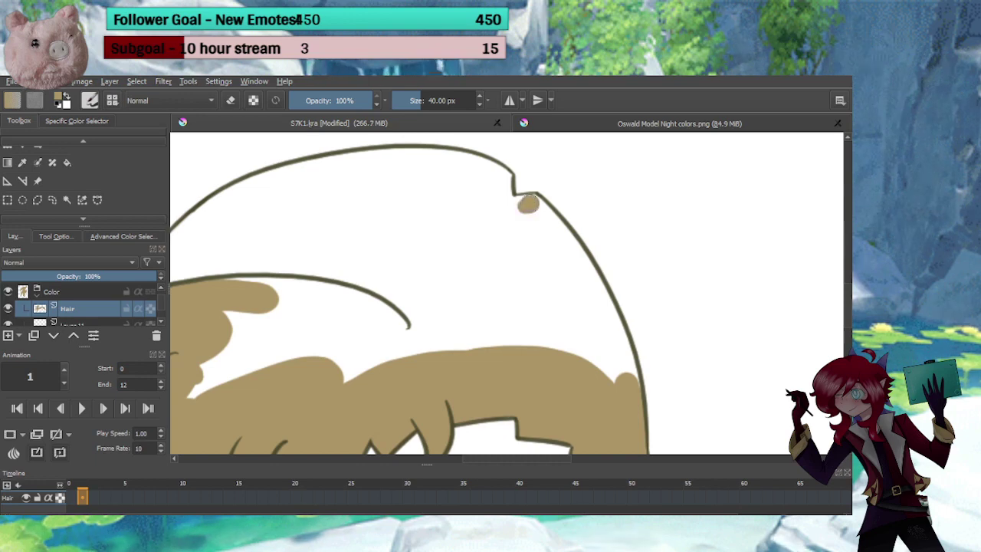
mouse_move(527, 203)
left_mouse_down()
mouse_move(525, 219)
mouse_move(471, 191)
mouse_move(520, 247)
mouse_move(558, 347)
mouse_move(448, 203)
mouse_move(486, 289)
mouse_move(455, 302)
mouse_move(364, 307)
mouse_move(437, 236)
mouse_move(321, 301)
left_mouse_up()
scroll(321, 301, "down", 2)
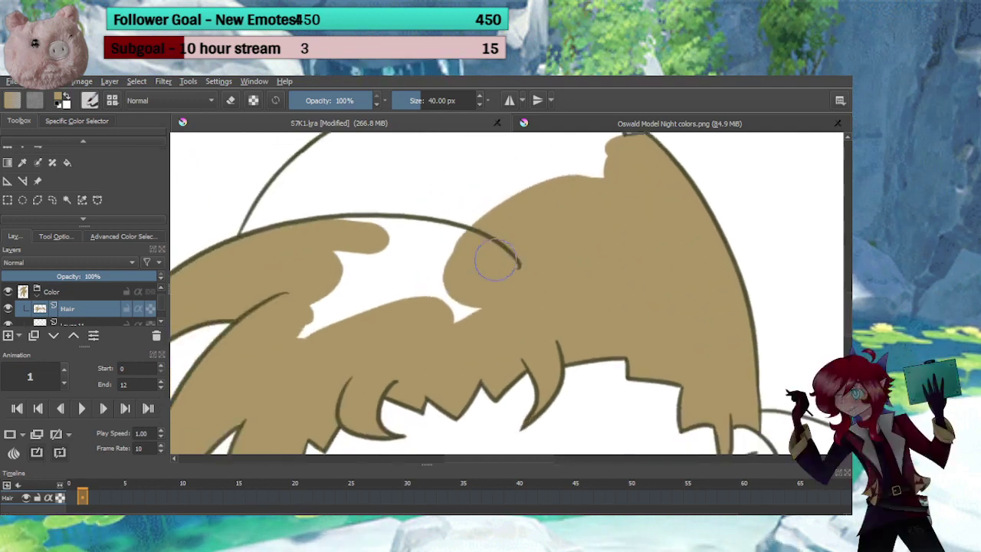
mouse_move(486, 258)
left_mouse_down()
mouse_move(354, 244)
mouse_move(432, 220)
mouse_move(460, 239)
mouse_move(294, 293)
mouse_move(299, 326)
mouse_move(403, 329)
left_mouse_up()
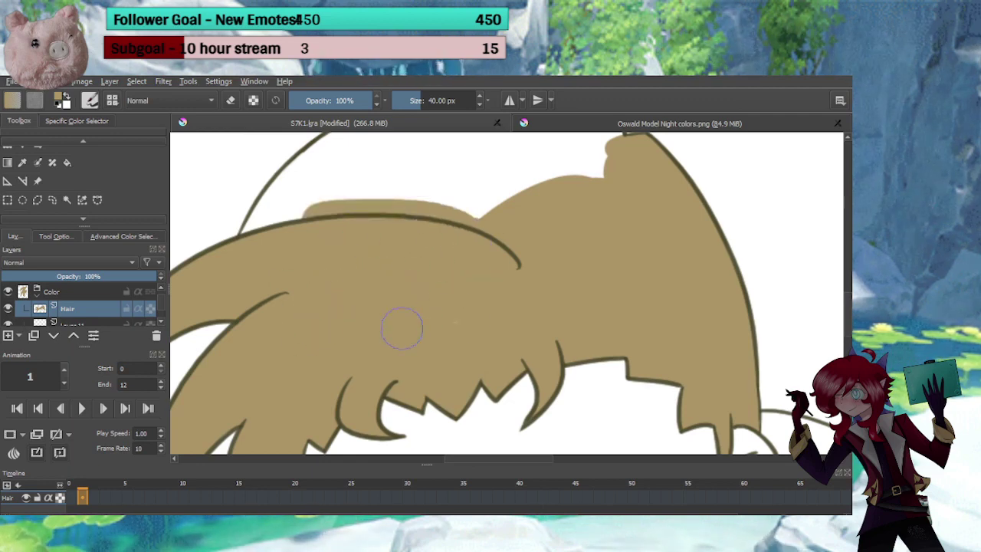
Fill the remaining crown area between the swept bangs and the top head outline, completing the hair on frame 1
mouse_move(462, 301)
left_mouse_down()
mouse_move(490, 307)
mouse_move(535, 402)
left_mouse_up()
left_click_drag(680, 243, 711, 223)
key("e")
key("e")
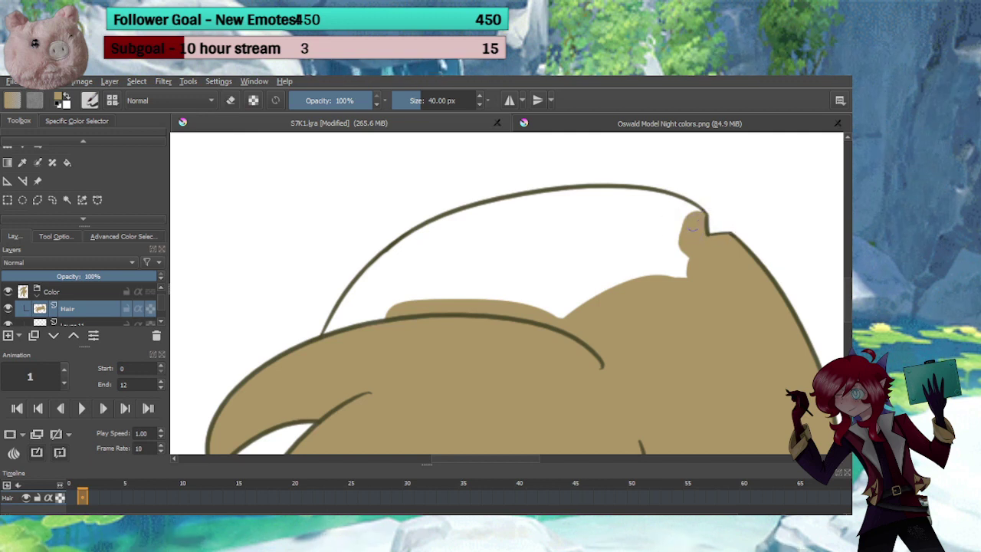
mouse_move(688, 208)
left_mouse_down()
mouse_move(602, 193)
mouse_move(438, 229)
mouse_move(369, 282)
mouse_move(332, 348)
mouse_move(399, 289)
mouse_move(351, 342)
mouse_move(502, 267)
mouse_move(466, 312)
mouse_move(664, 291)
mouse_move(689, 266)
mouse_move(641, 223)
mouse_move(562, 236)
mouse_move(606, 215)
mouse_move(446, 270)
mouse_move(446, 287)
mouse_move(514, 281)
mouse_move(506, 354)
mouse_move(475, 266)
mouse_move(413, 225)
left_mouse_up()
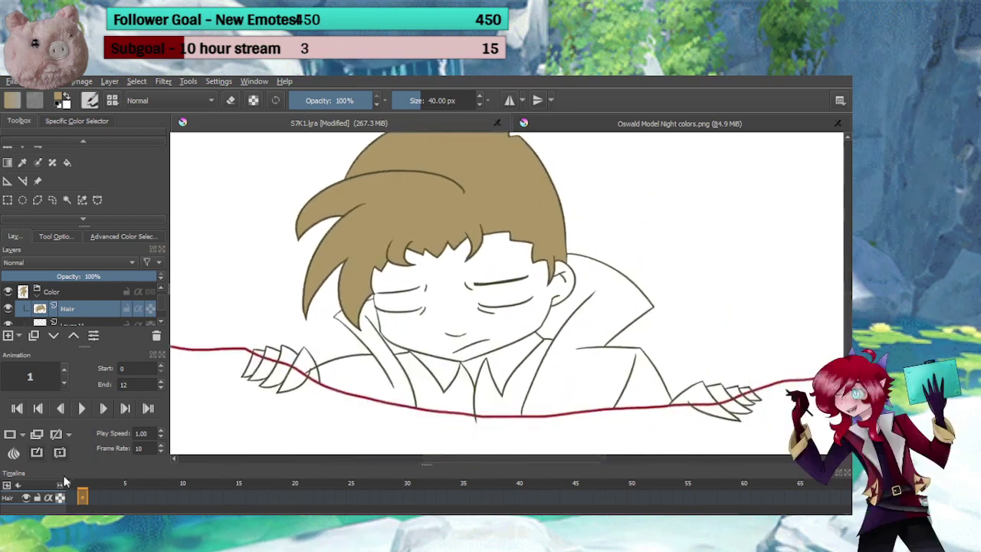
Duplicate the hair fill onto frame 2 and move it to fit that frame's head outline
left_click(37, 435)
left_click(84, 497)
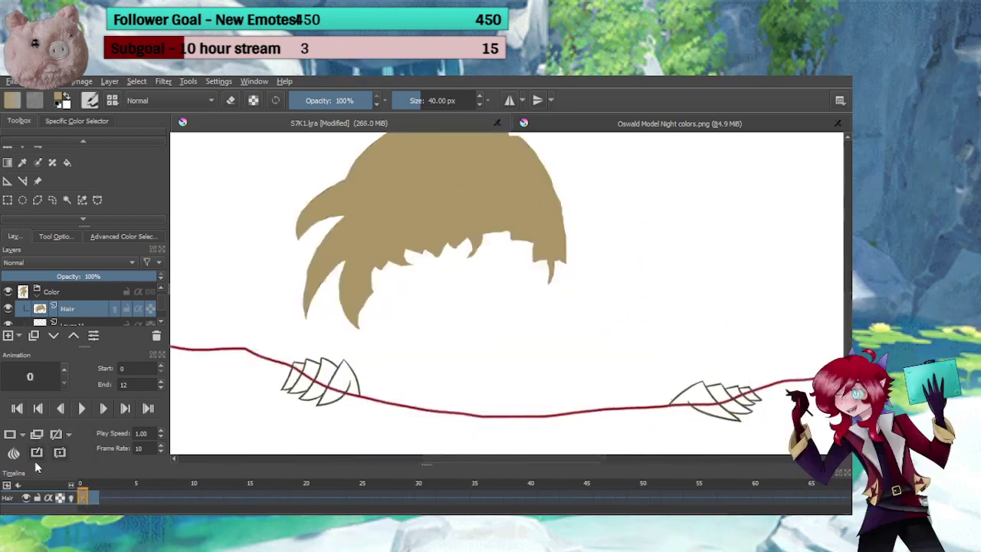
left_click(107, 498)
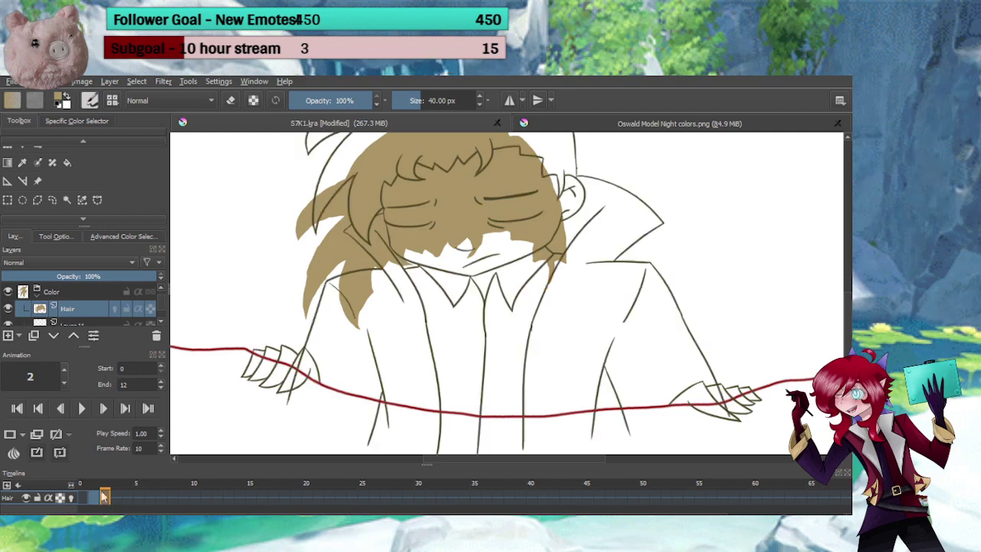
left_click(10, 147)
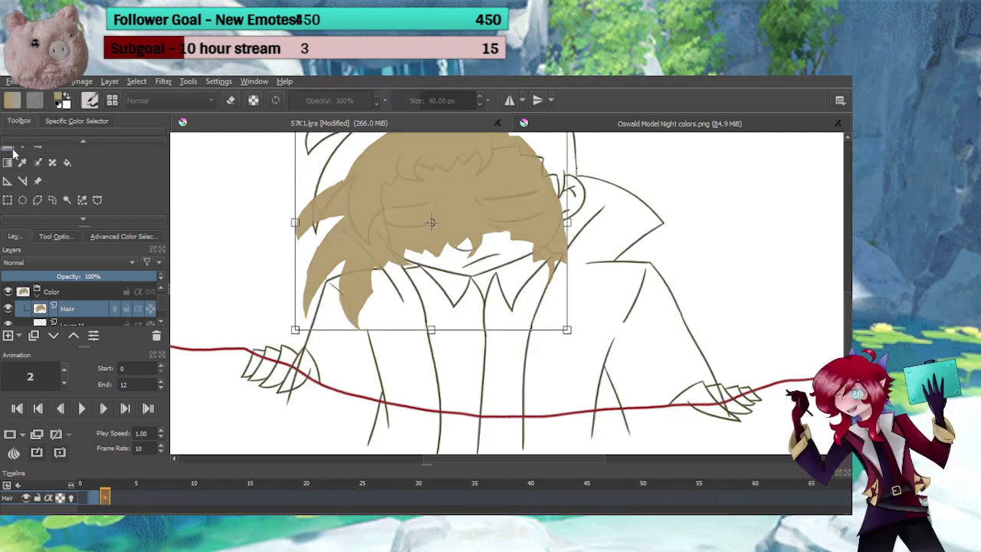
left_click_drag(416, 372, 438, 416)
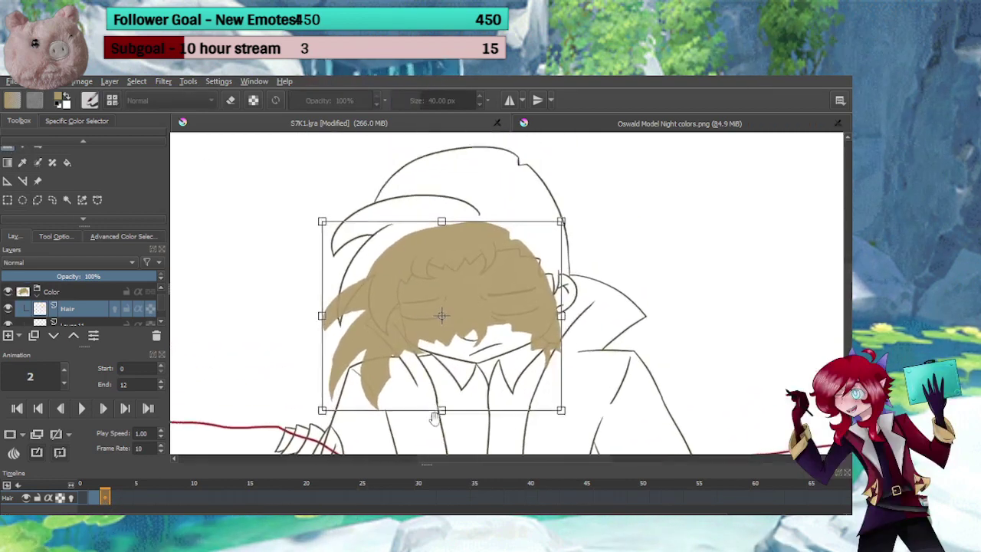
left_click_drag(448, 330, 536, 286)
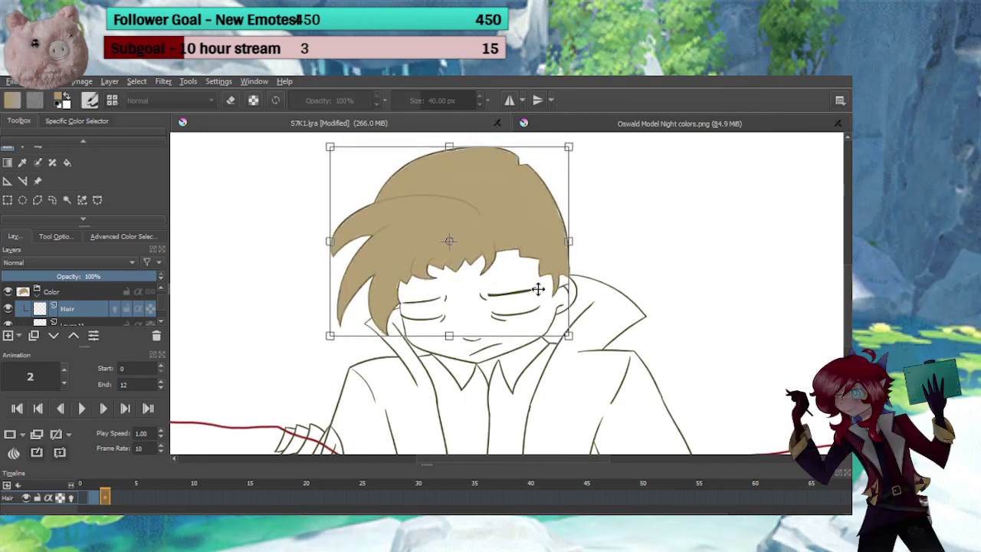
scroll(29, 157, "up", 1)
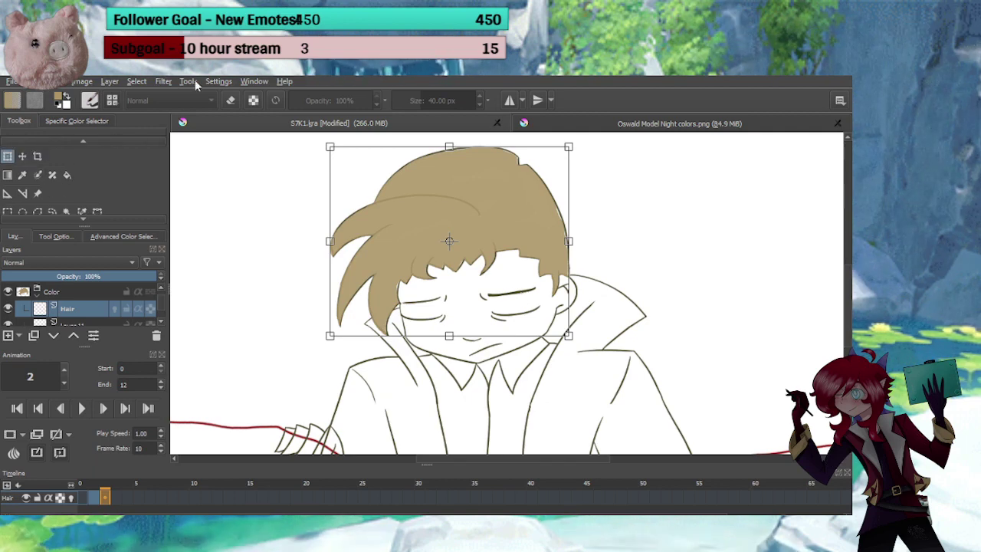
left_click(22, 156)
left_click_drag(530, 290, 532, 291)
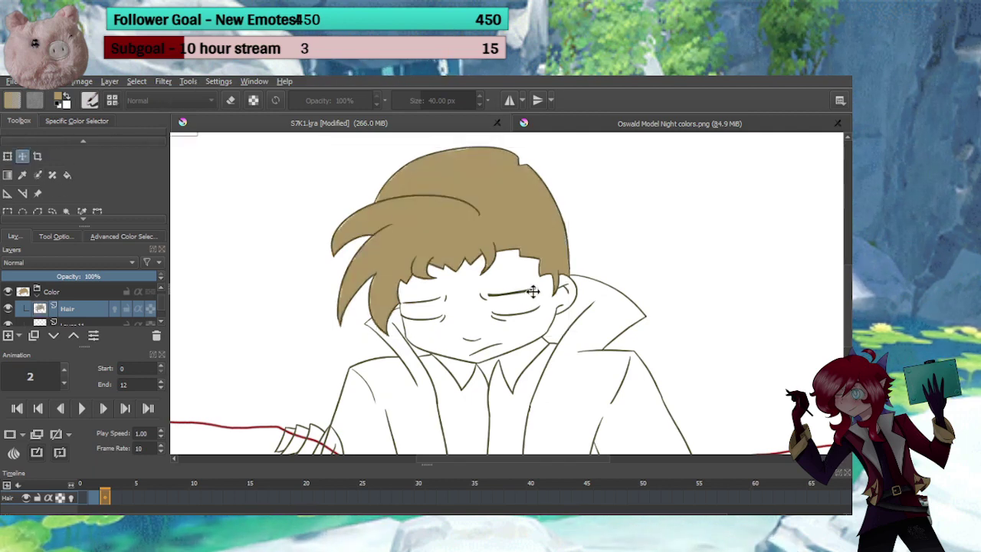
Examine the hair fill on frame 2 along the crown, swept bangs, hairline and sideburn
scroll(543, 301, "up", 3)
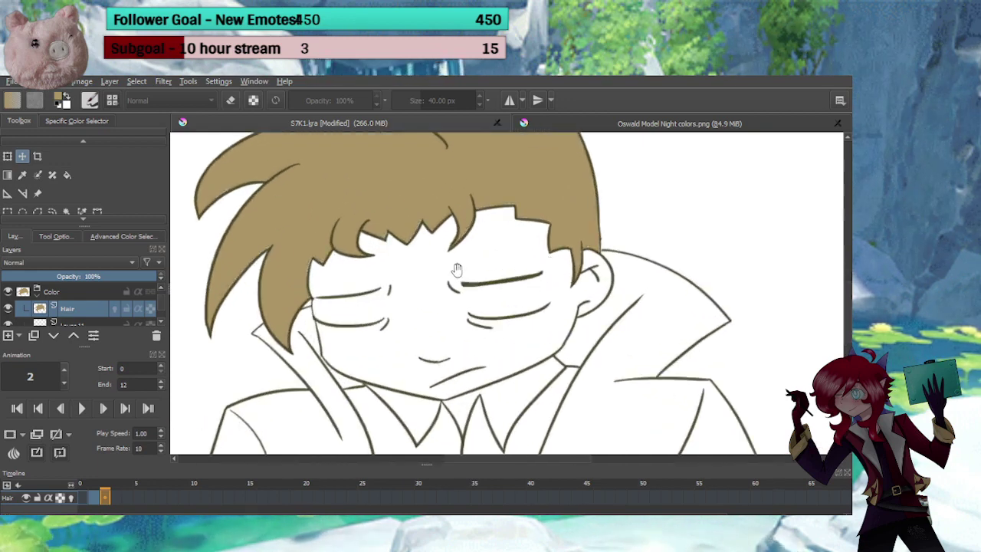
left_click_drag(455, 271, 470, 392)
key("b")
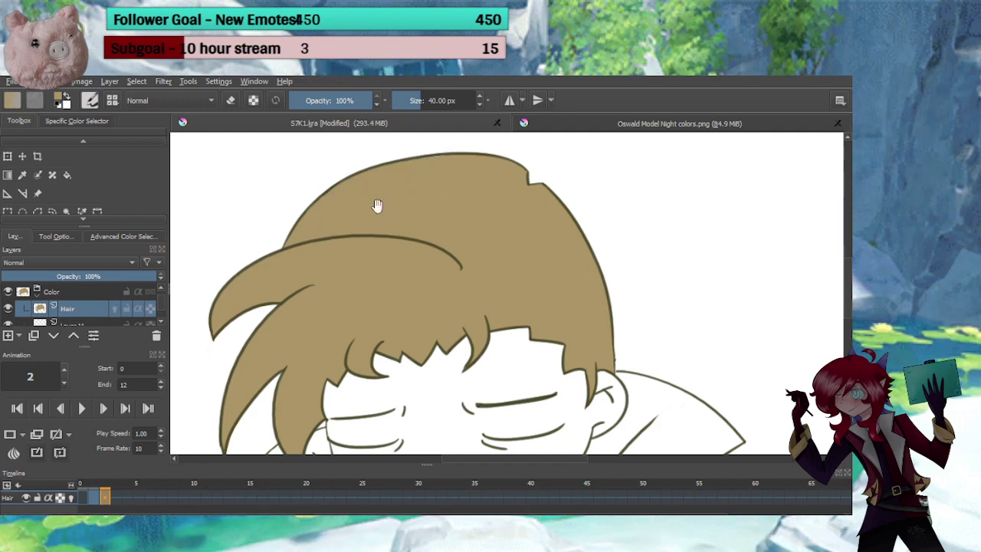
scroll(395, 239, "down", 1)
scroll(396, 239, "up", 5)
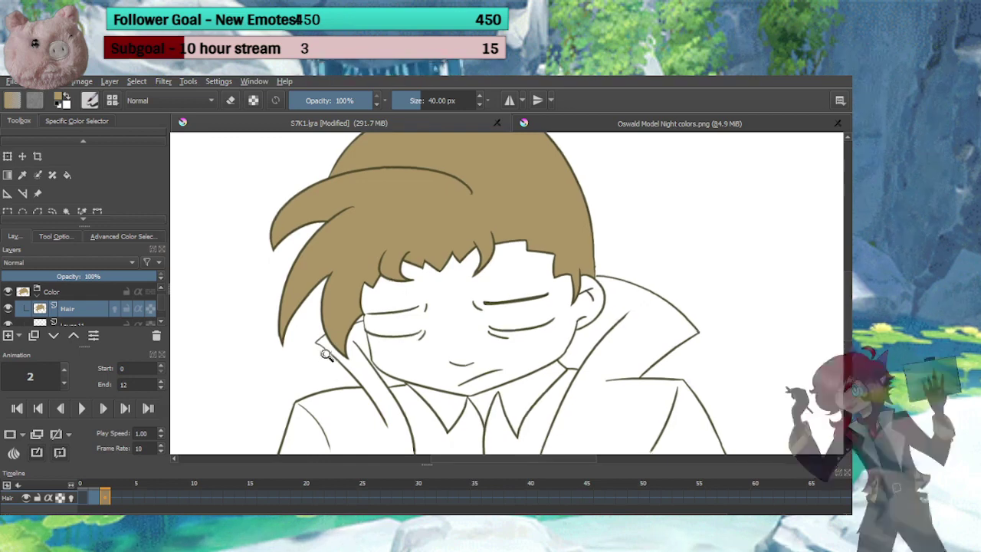
key("e")
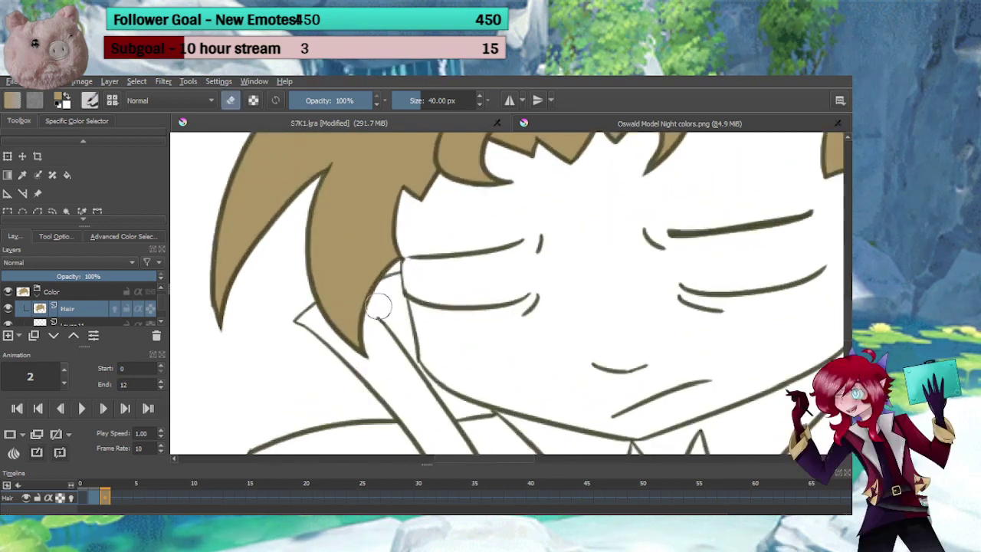
key("e")
scroll(394, 325, "down", 3)
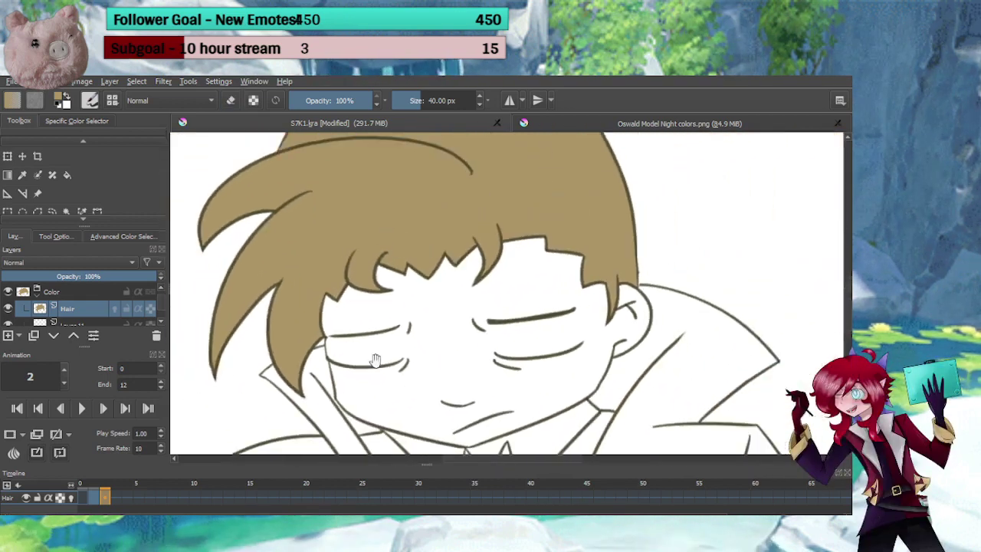
scroll(394, 325, "down", 3)
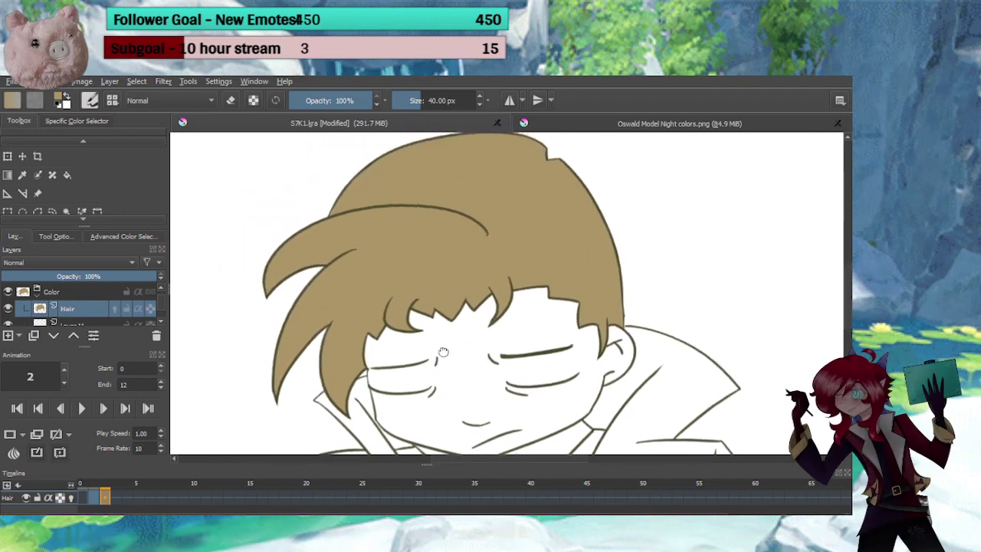
Duplicate the hair fill onto frame 3 and align it with that frame's head outline
left_click(120, 498)
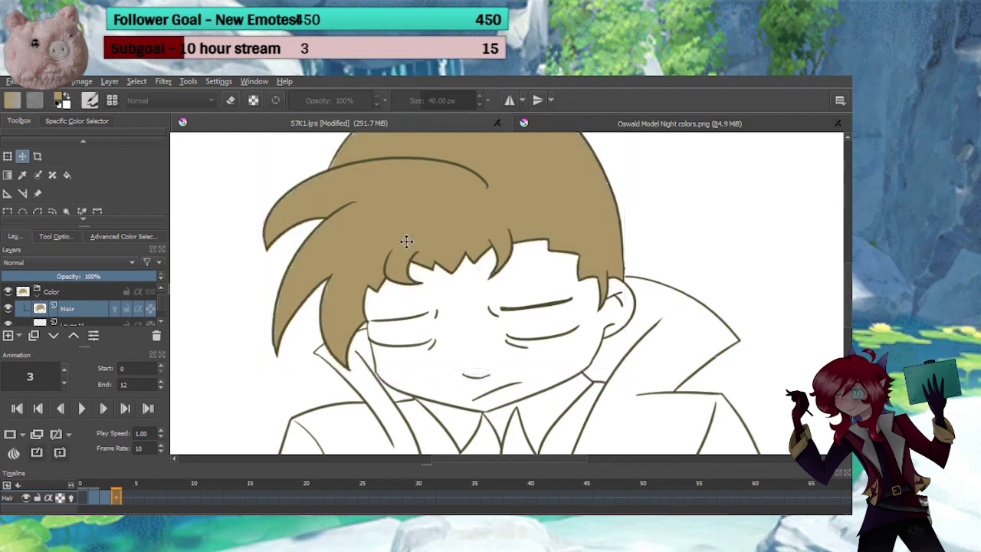
left_click(428, 287)
key("ctrl+z")
left_click(436, 318)
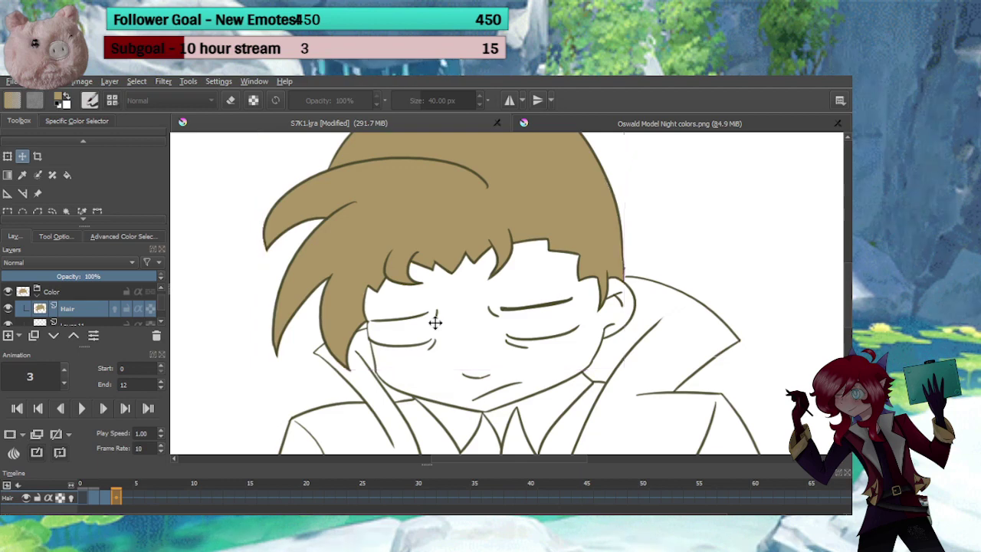
left_click_drag(434, 326, 437, 378)
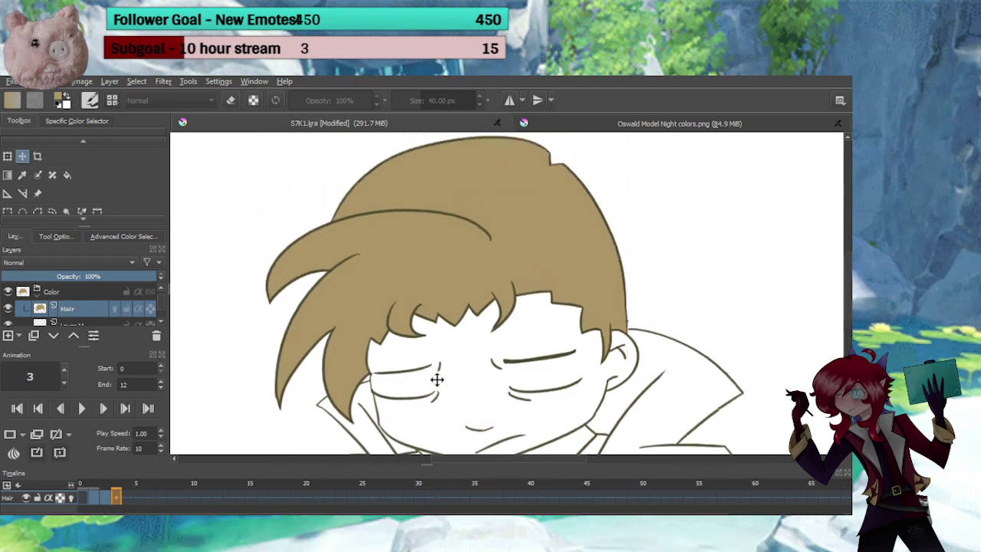
Compare the hair fill on frames 3 and 4, and move the frame 3 hair keyframe to frame 5
key("b")
left_click(132, 503)
left_click(119, 500)
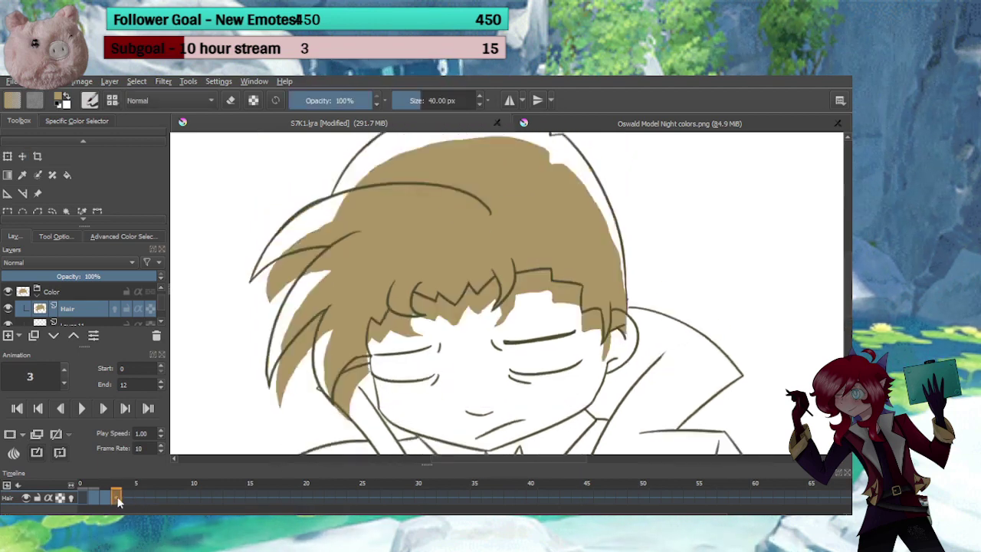
left_click(110, 502)
left_click_drag(110, 502, 136, 501)
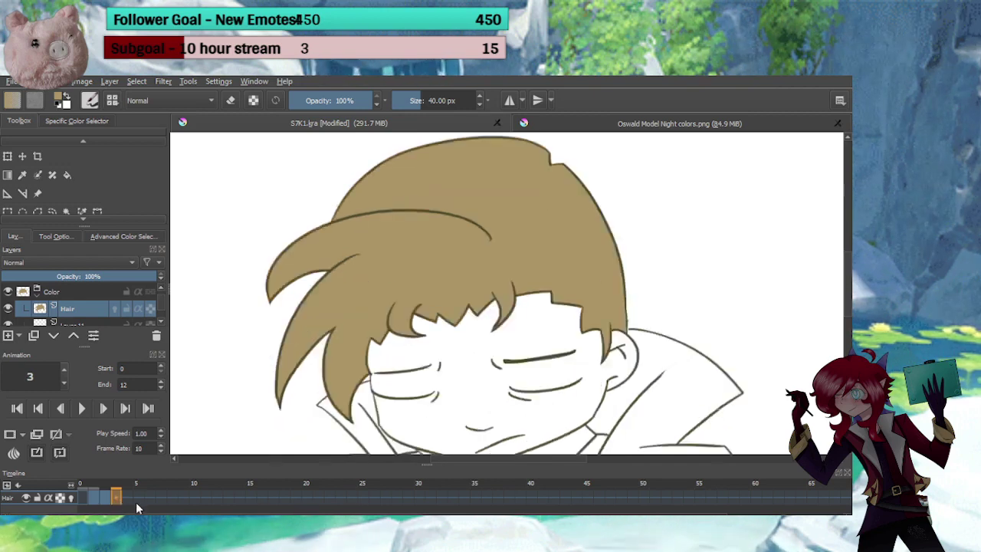
left_click(7, 155)
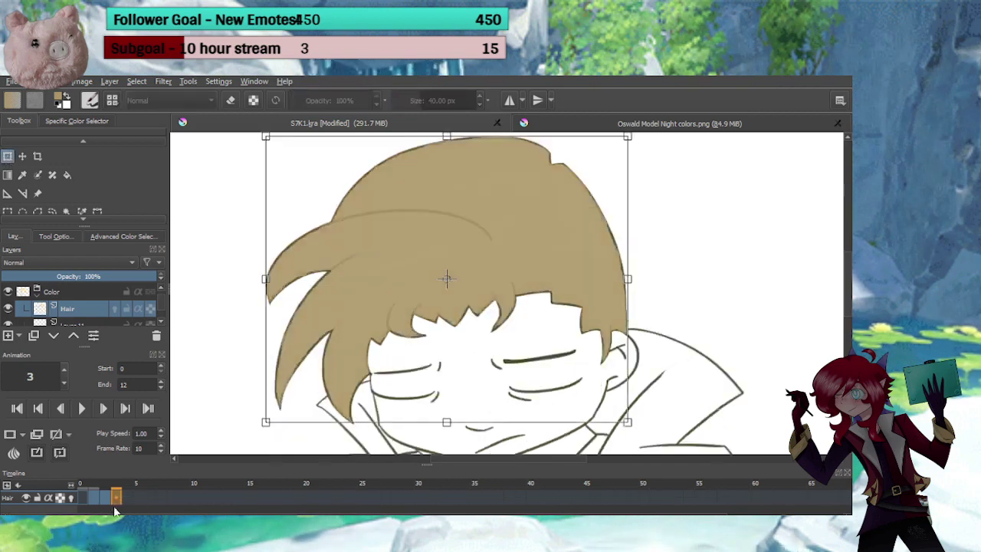
left_click(115, 499)
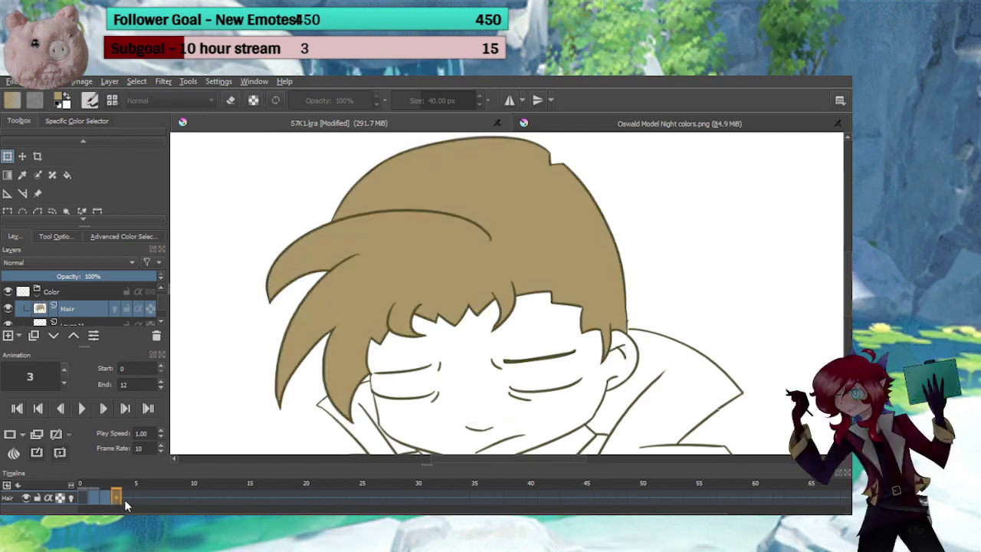
left_click_drag(124, 499, 142, 498)
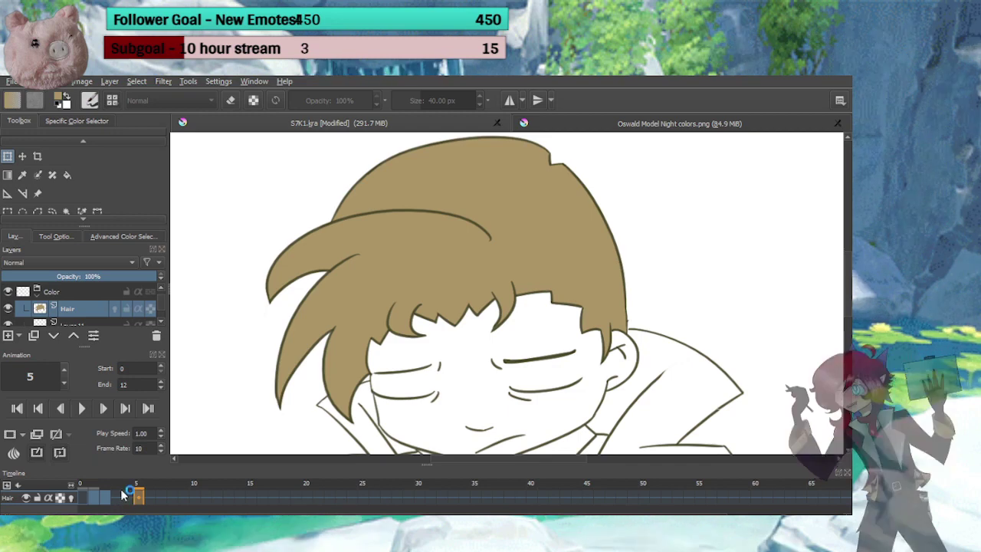
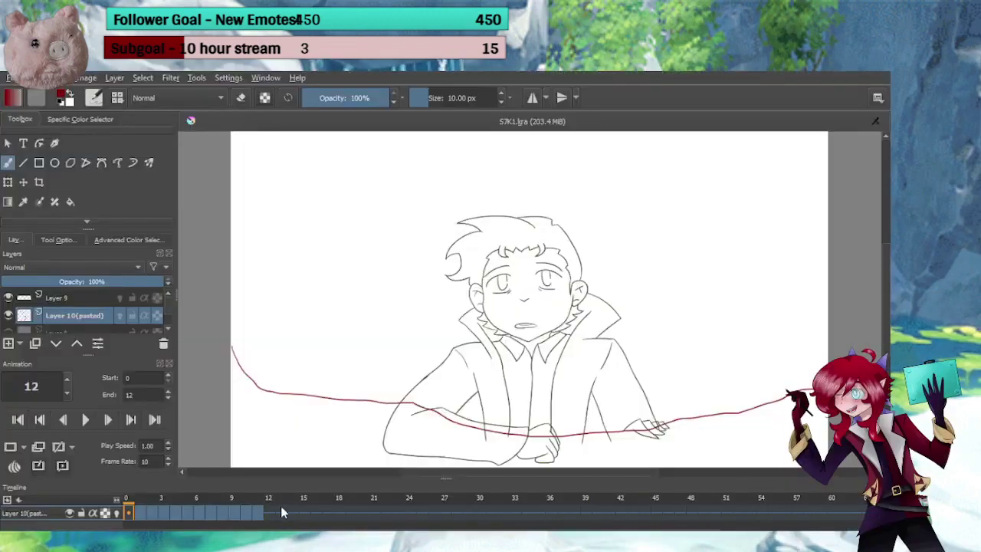
Check the reopened line art on several frames and play the animation through
left_click(263, 514)
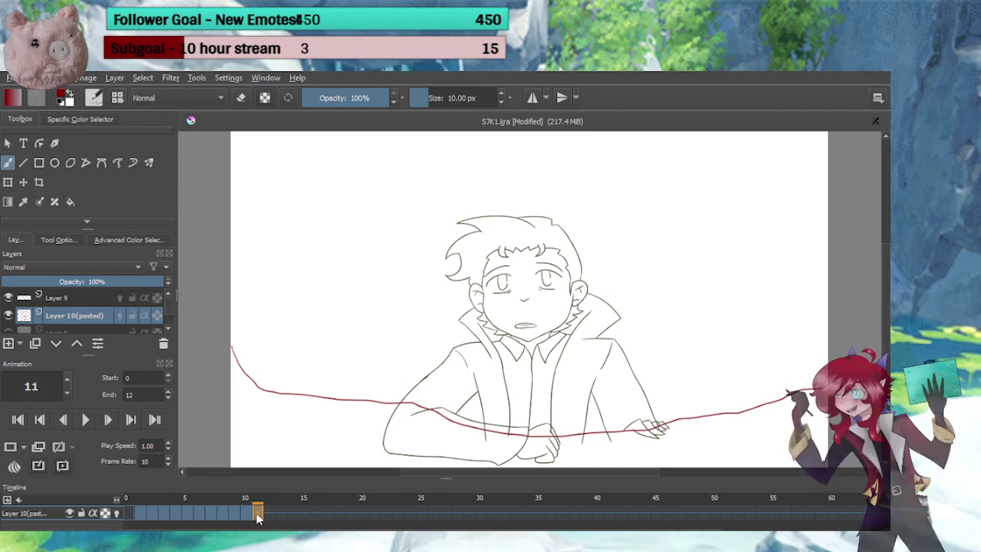
left_click(141, 512)
left_click(165, 517)
left_click(190, 516)
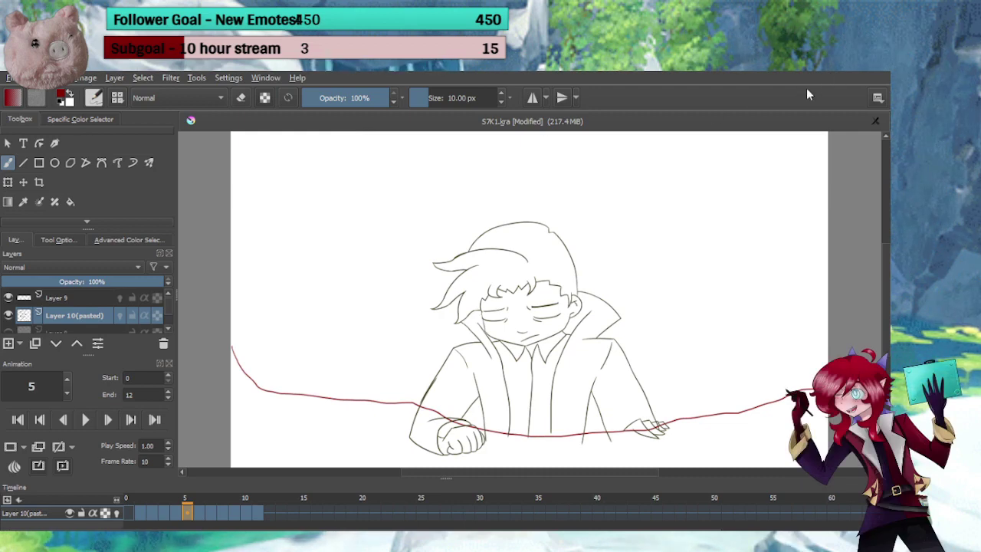
left_click(856, 65)
left_click(856, 66)
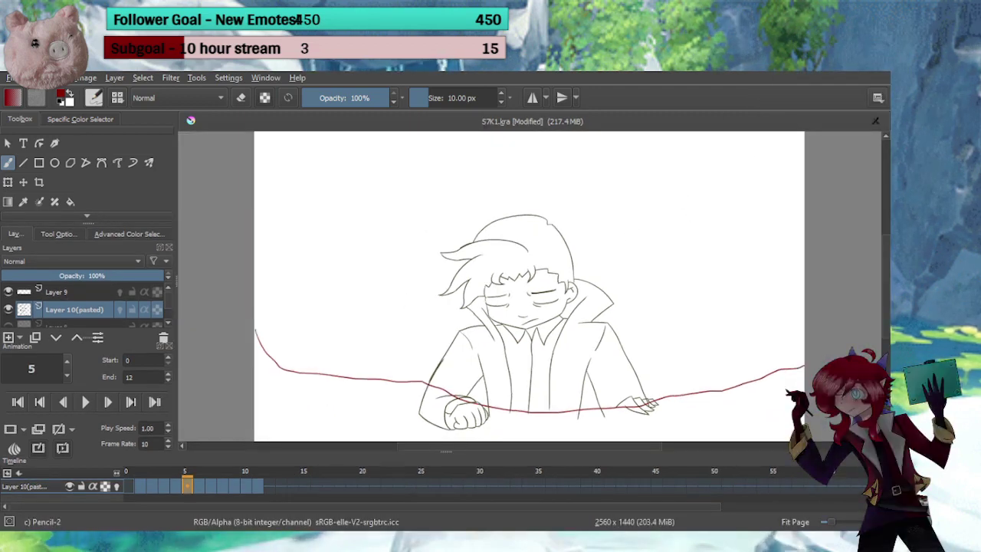
left_click_drag(460, 281, 492, 288)
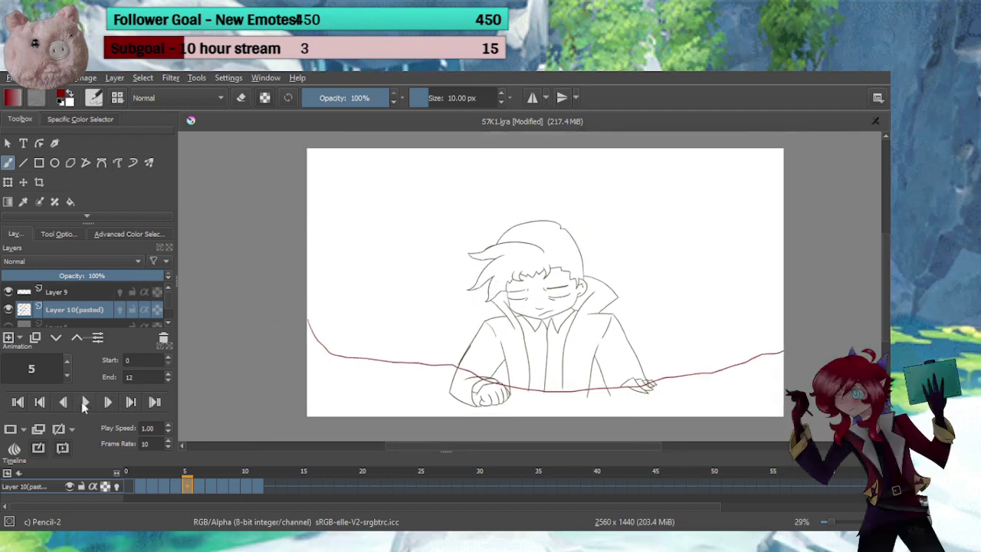
key("space")
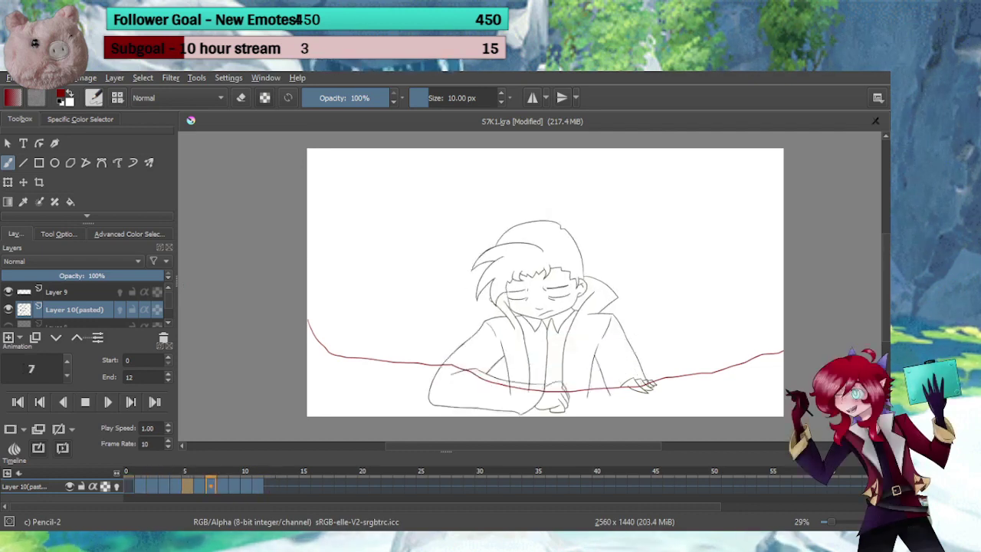
left_click(87, 405)
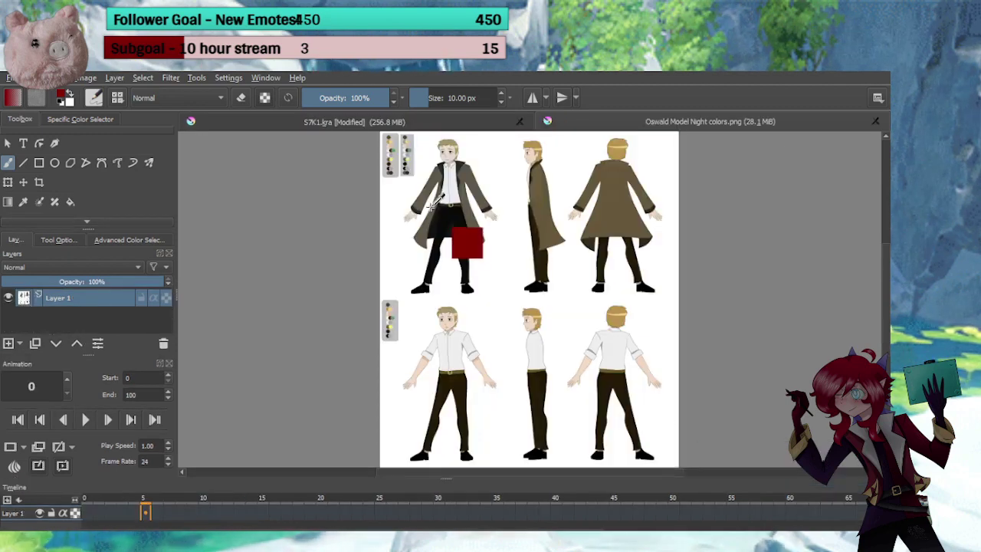
Sample the skin tone from the forehead of the night color model and return to the animation
left_click_drag(436, 210, 458, 315)
scroll(457, 314, "up", 8)
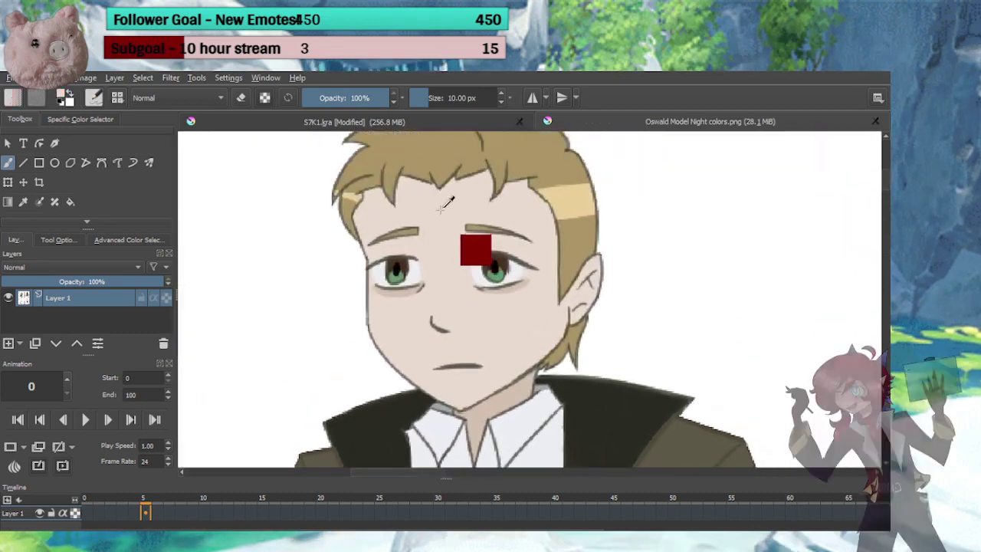
left_click(337, 121)
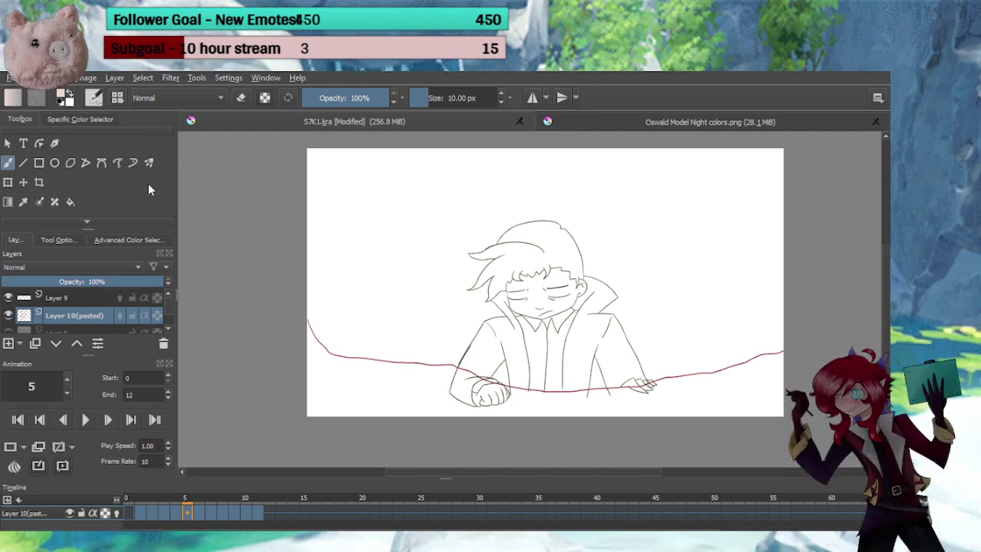
Set the brush size to 40 px and sample the tan hair color from the night color model
key("]")
key("]")
key("]")
key("]")
key("]")
key("]")
key("]")
key("]")
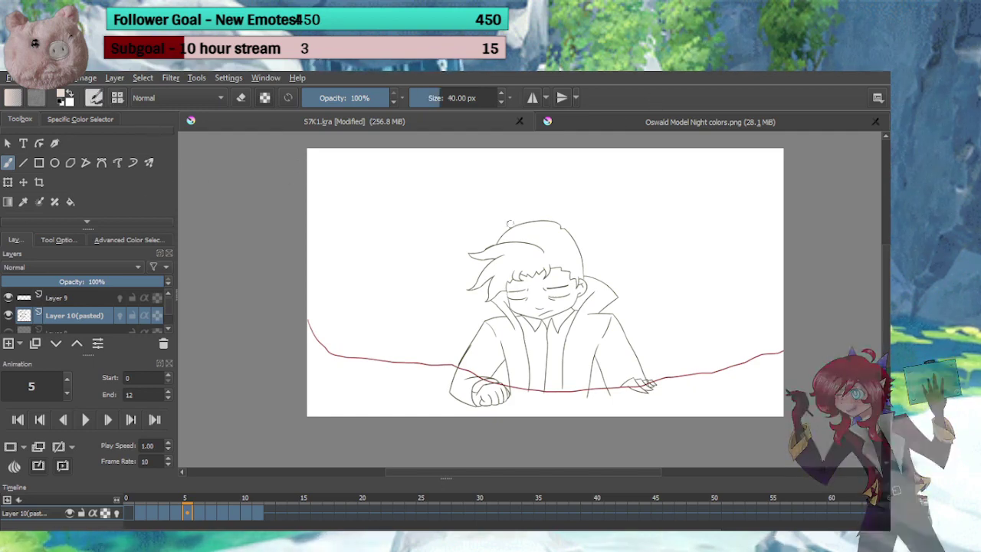
left_click(620, 121)
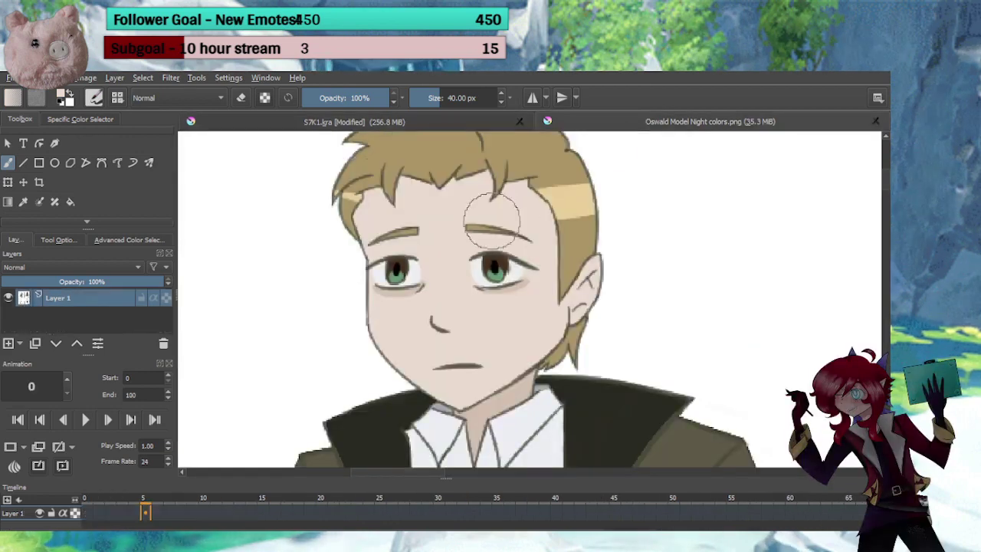
left_click(277, 122)
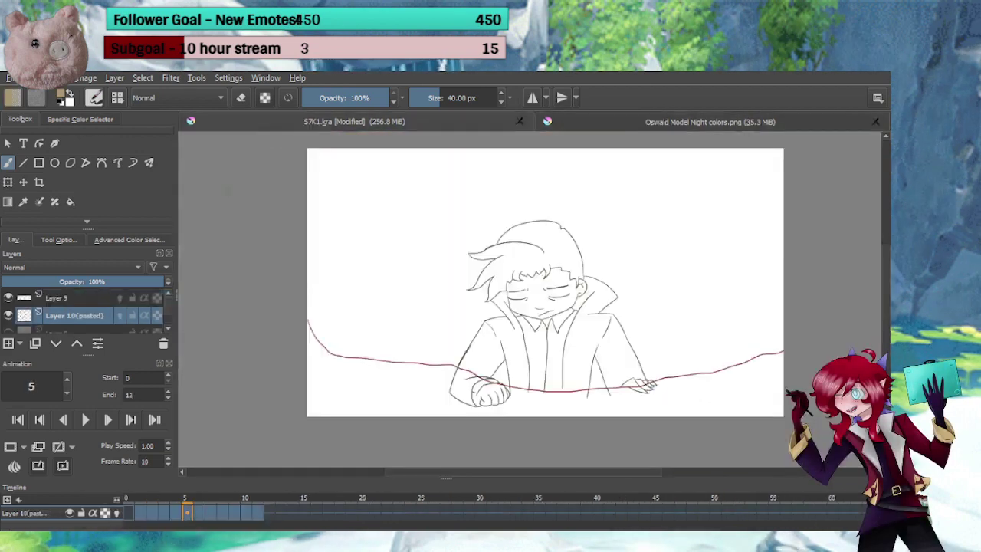
Add a new layer directly below the pasted line art layer and name it Color
left_click(39, 332)
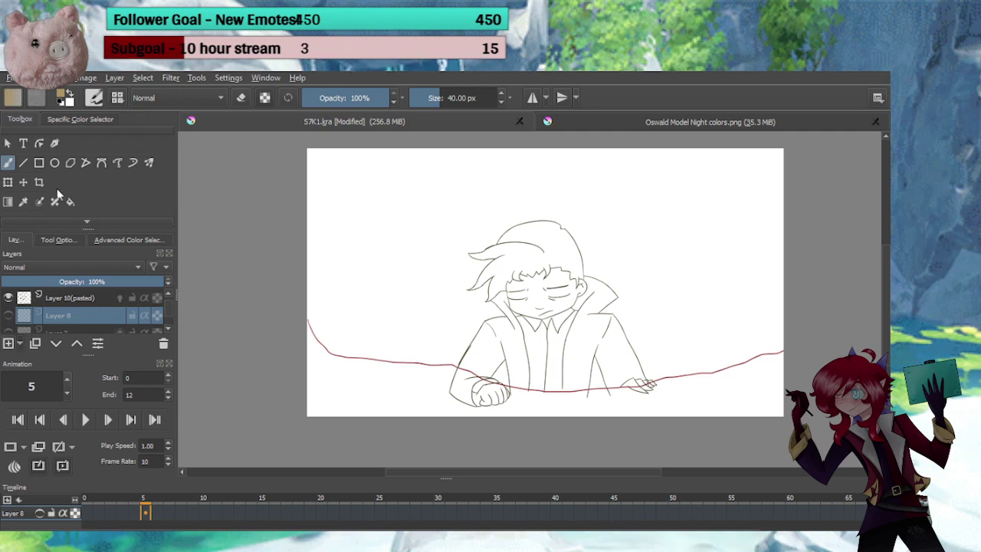
key("Insert")
double_click(72, 314)
type("Color")
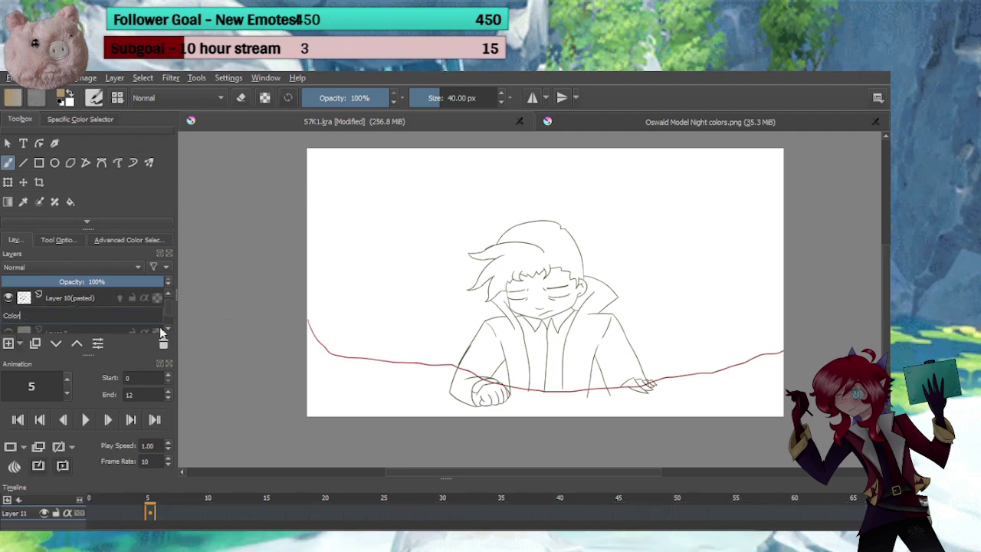
Add two new paint layers inside the Color group and name the upper one hair
key("Return")
left_click(8, 344)
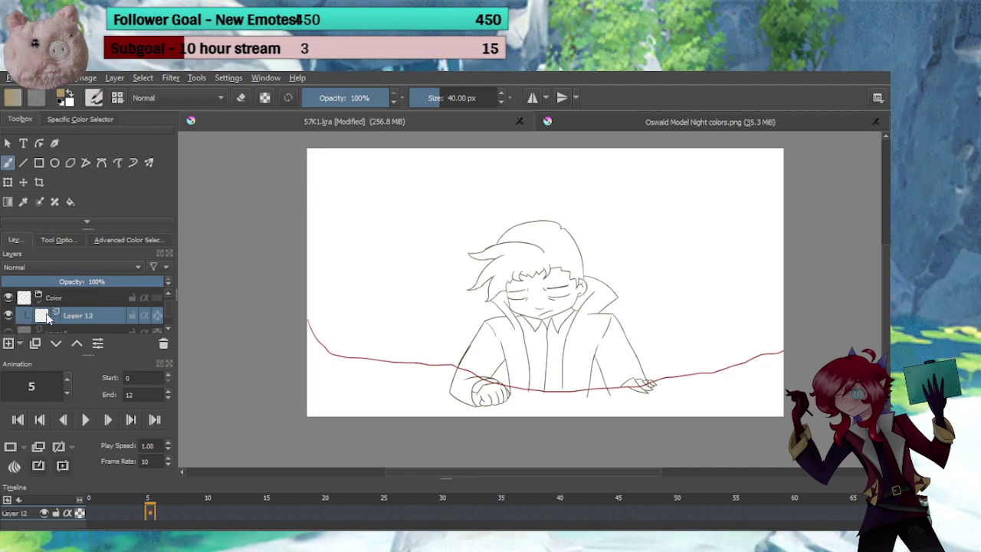
left_click(8, 344)
double_click(75, 320)
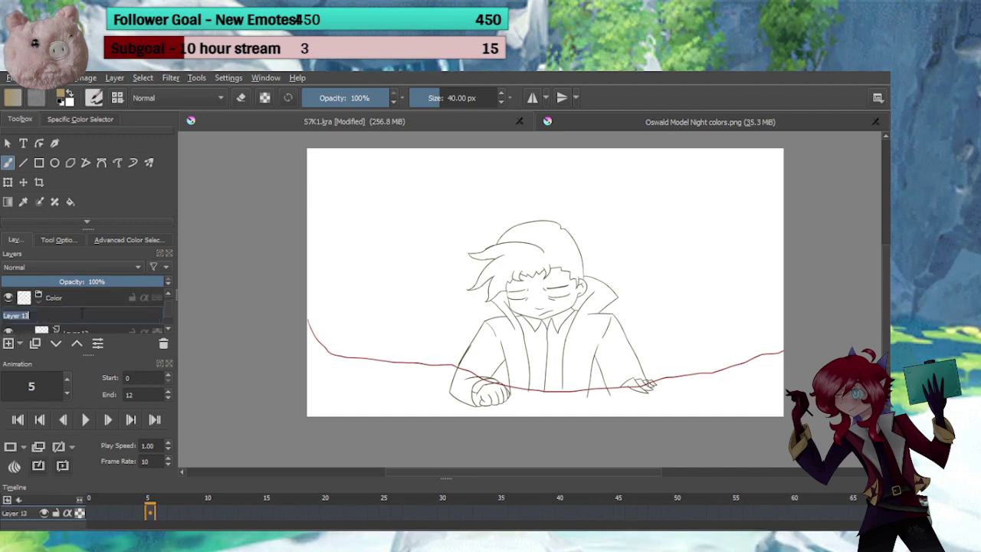
type("Hair")
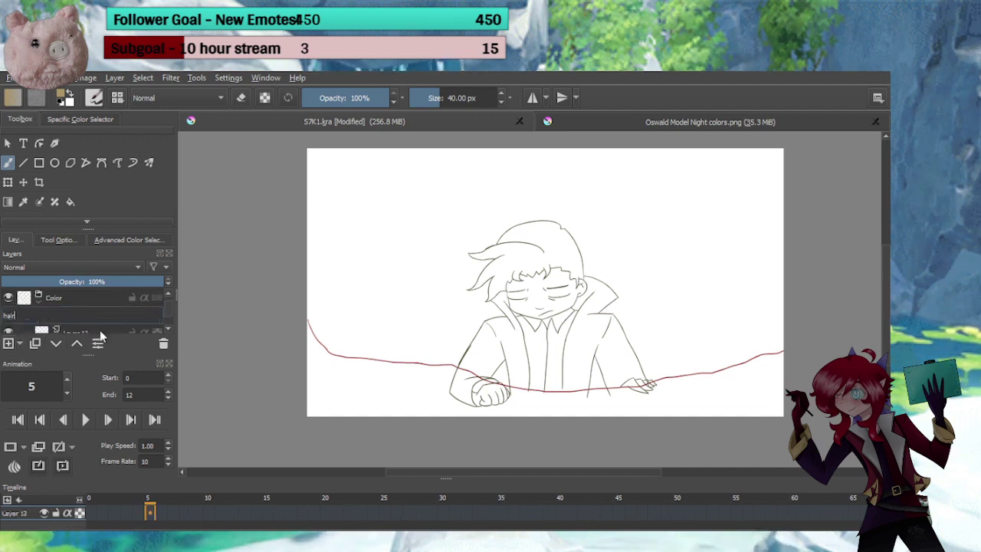
key("Return")
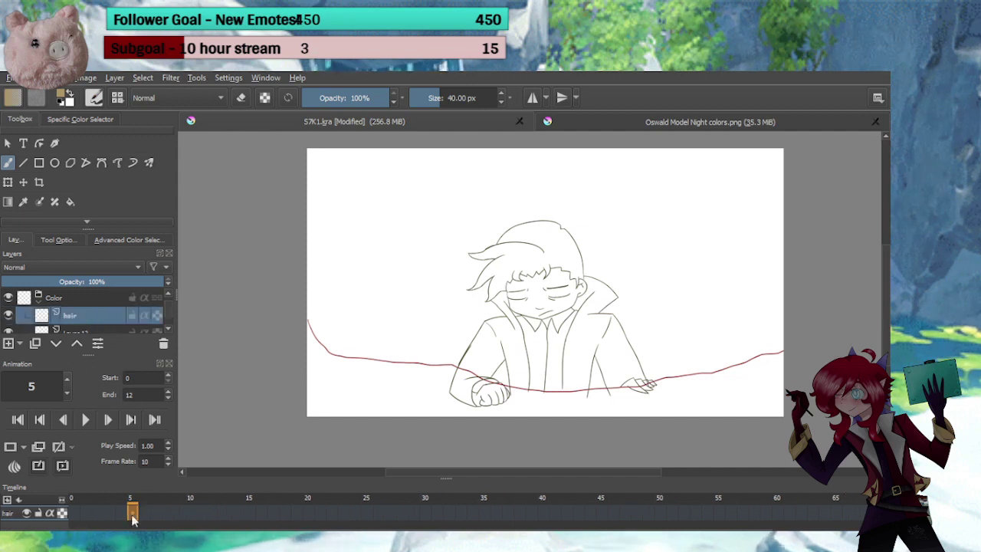
On frame 1, paint the crown of the head tan on the hair layer, following the upper outline
mouse_move(132, 511)
left_mouse_down()
mouse_move(76, 509)
mouse_move(85, 509)
left_mouse_up()
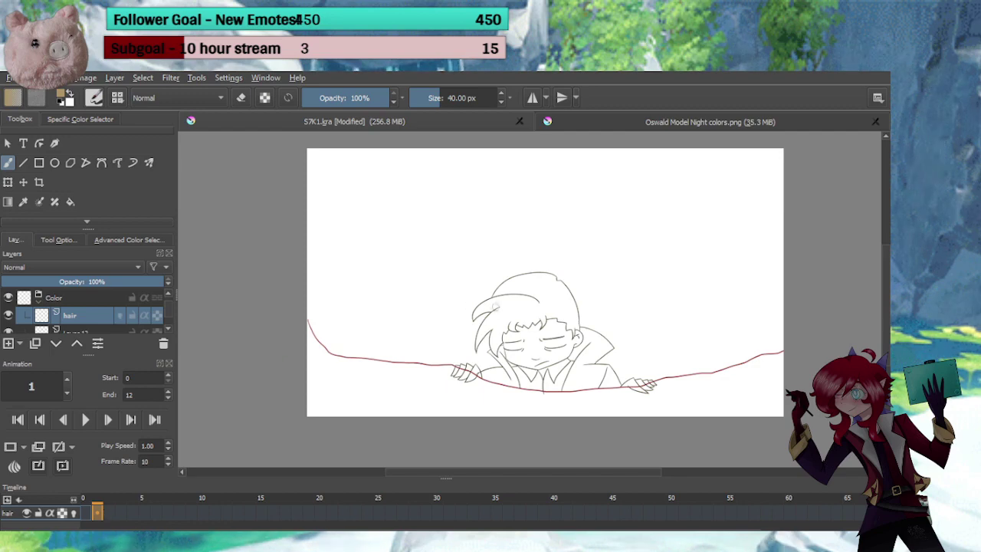
mouse_move(527, 309)
left_mouse_down()
mouse_move(547, 252)
mouse_move(521, 248)
mouse_move(609, 280)
mouse_move(469, 279)
mouse_move(429, 245)
mouse_move(472, 266)
left_mouse_up()
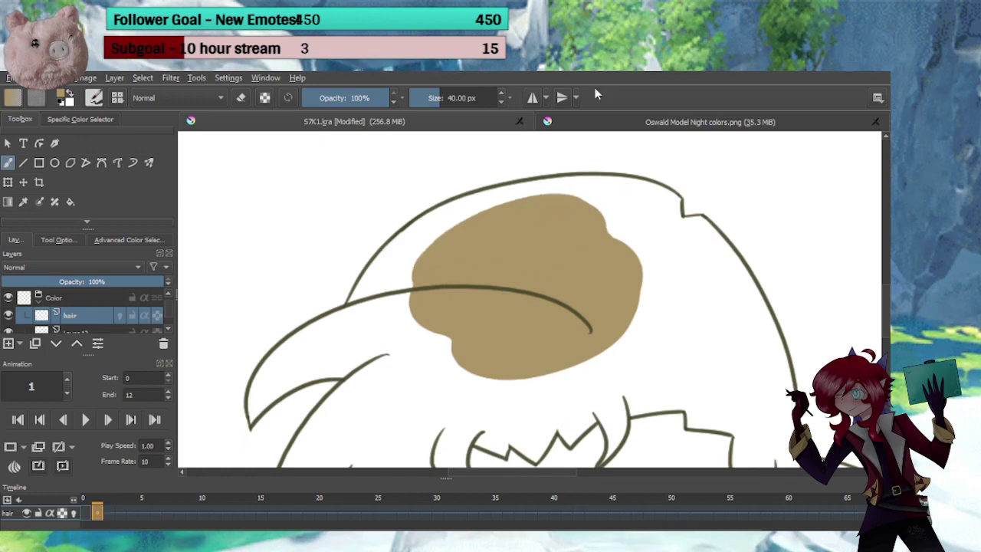
left_click_drag(591, 242, 656, 228)
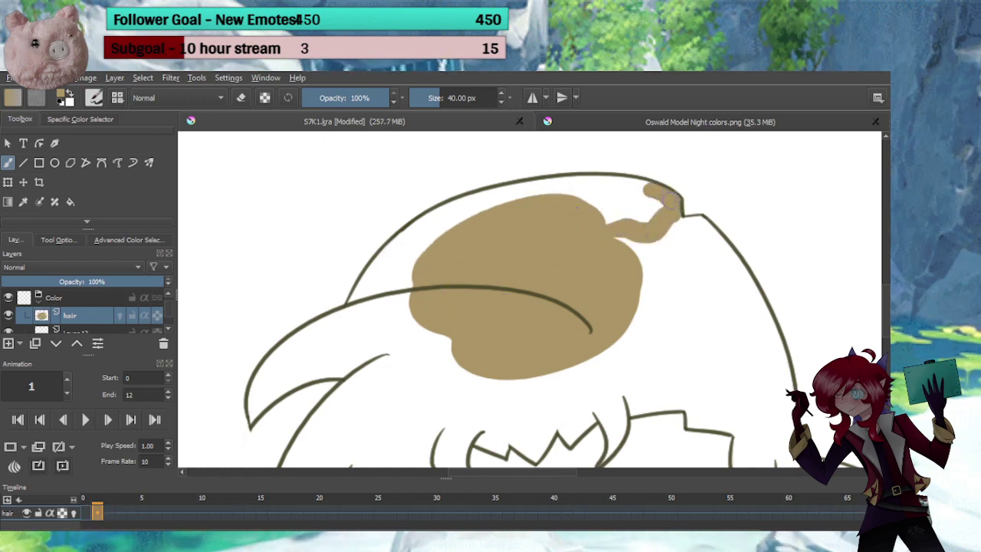
mouse_move(622, 185)
left_mouse_down()
mouse_move(576, 187)
mouse_move(644, 196)
mouse_move(634, 219)
mouse_move(600, 218)
mouse_move(629, 203)
mouse_move(499, 219)
left_mouse_up()
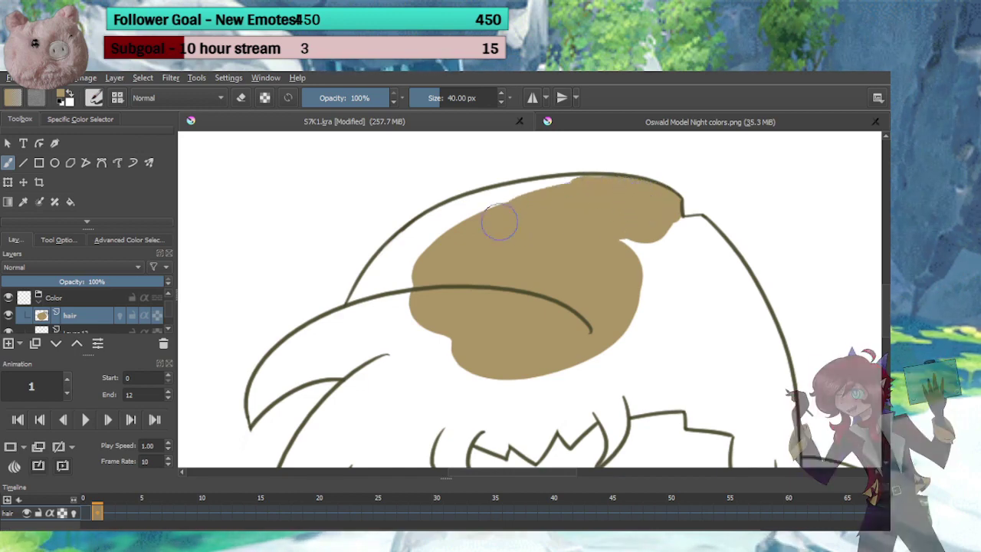
mouse_move(575, 185)
left_mouse_down()
mouse_move(421, 224)
mouse_move(378, 267)
mouse_move(358, 312)
mouse_move(496, 225)
mouse_move(475, 227)
mouse_move(388, 315)
mouse_move(400, 246)
mouse_move(445, 296)
mouse_move(496, 199)
left_mouse_up()
key("e")
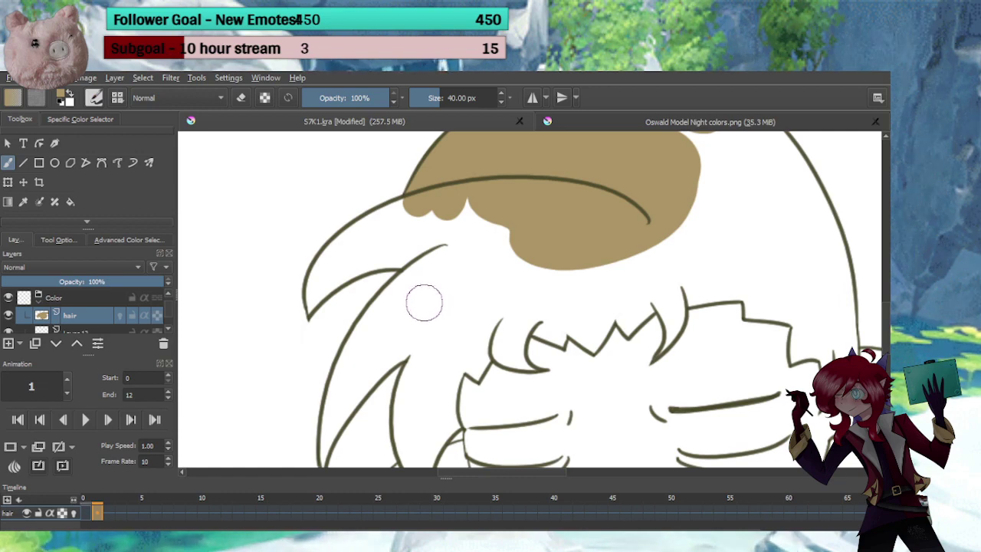
Fill the uppermost swept-out hair lock with tan and erase the paint that spills past its lower edge
mouse_move(437, 209)
left_mouse_down()
mouse_move(490, 205)
mouse_move(445, 222)
mouse_move(381, 223)
mouse_move(416, 211)
mouse_move(339, 261)
left_mouse_up()
mouse_move(318, 295)
left_mouse_down()
mouse_move(311, 310)
mouse_move(322, 322)
mouse_move(376, 282)
mouse_move(352, 274)
mouse_move(444, 260)
mouse_move(459, 240)
mouse_move(483, 249)
left_mouse_up()
key("e")
key("e")
key("e")
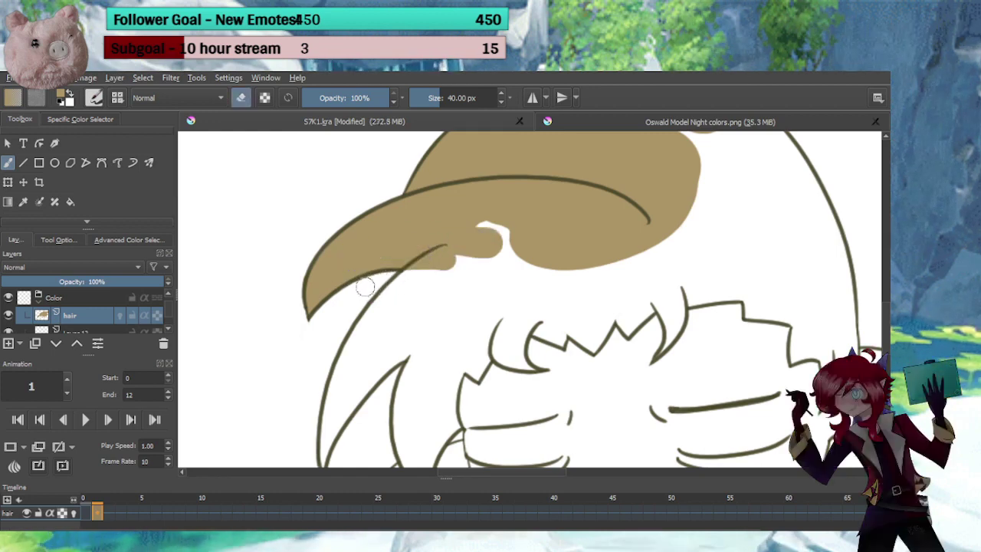
key("e")
Close the gap beneath the upper lock, fill the second long hair lock with tan, and erase the spill around its tip
scroll(460, 245, "down", 2)
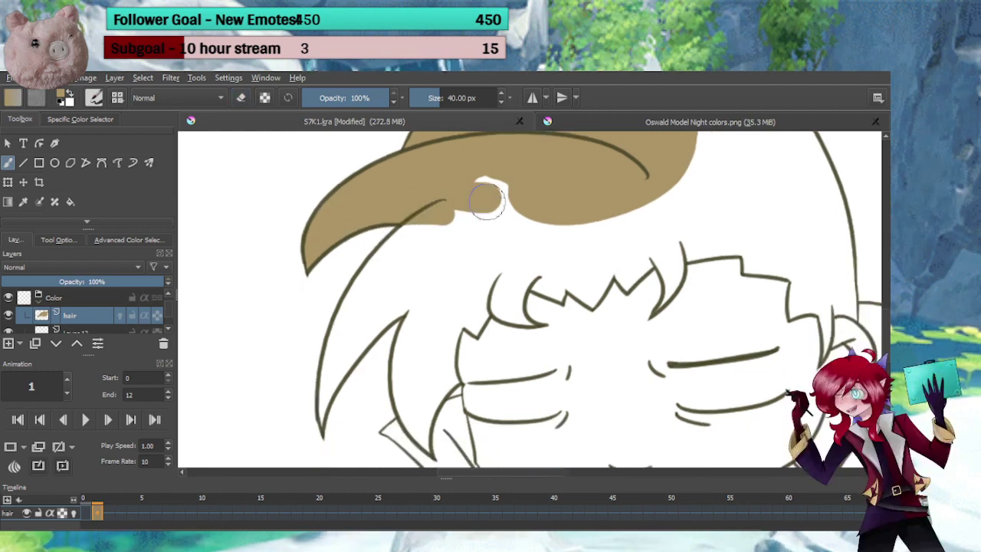
mouse_move(527, 184)
left_mouse_down()
mouse_move(565, 225)
mouse_move(559, 238)
mouse_move(466, 255)
left_mouse_up()
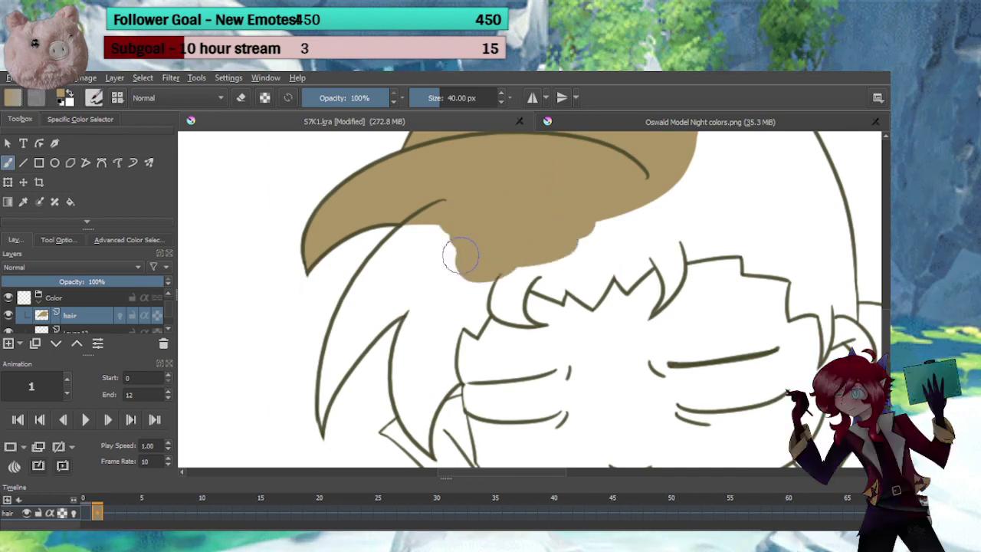
left_click_drag(394, 184, 461, 138)
mouse_move(498, 201)
left_mouse_down()
mouse_move(465, 225)
mouse_move(481, 208)
mouse_move(460, 211)
mouse_move(426, 256)
mouse_move(399, 387)
mouse_move(440, 259)
mouse_move(426, 281)
left_mouse_up()
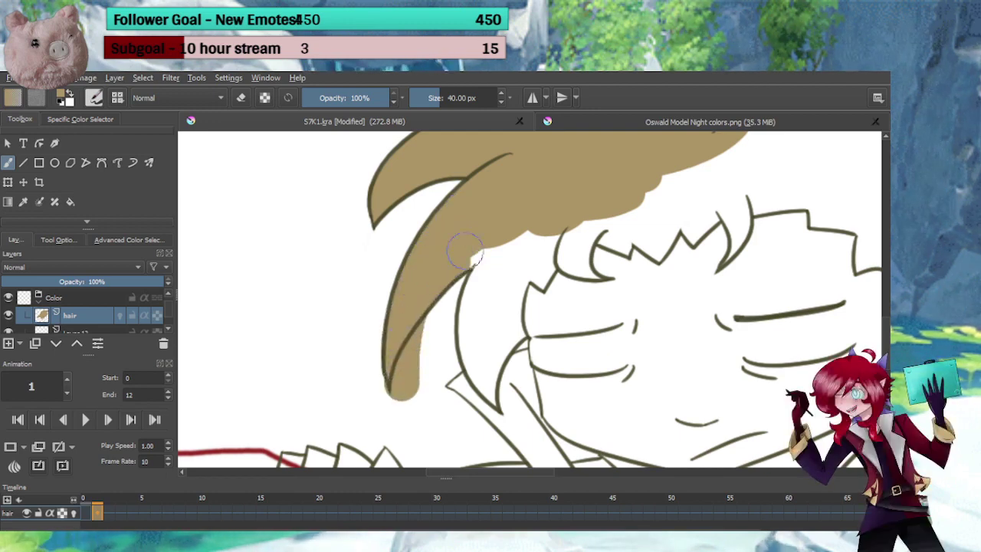
left_click_drag(464, 249, 479, 245)
key("e")
left_click_drag(427, 331, 396, 393)
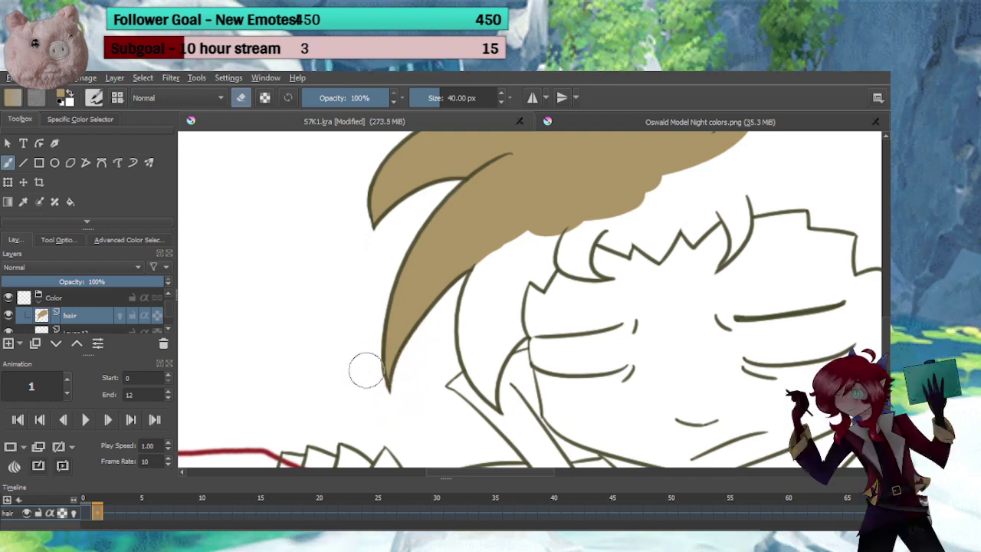
key("e")
mouse_move(425, 363)
left_mouse_down()
mouse_move(378, 357)
mouse_move(376, 396)
mouse_move(357, 357)
mouse_move(366, 373)
left_mouse_up()
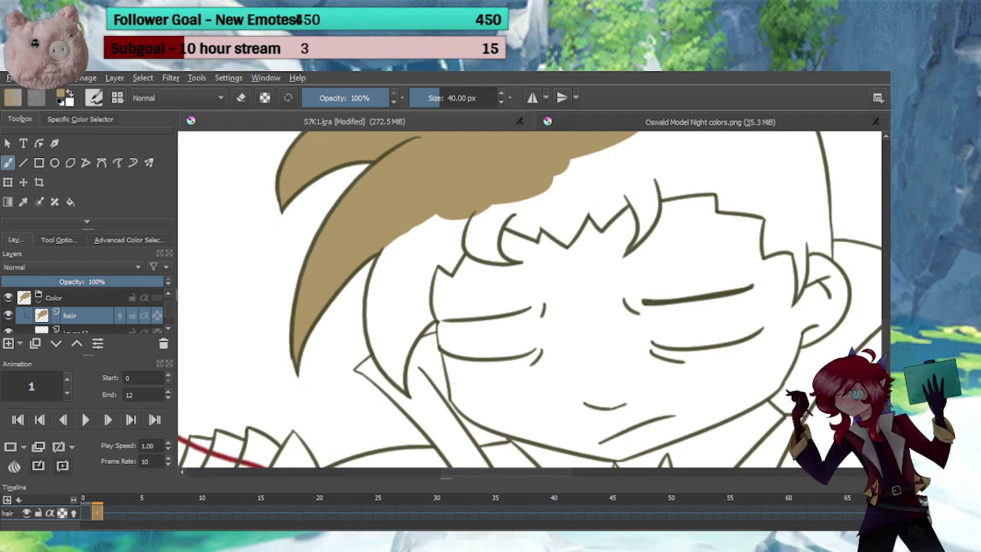
Fill the small forehead curl and the third hair lock beside the face with tan, cleaning up its edges
left_click_drag(472, 220, 495, 260)
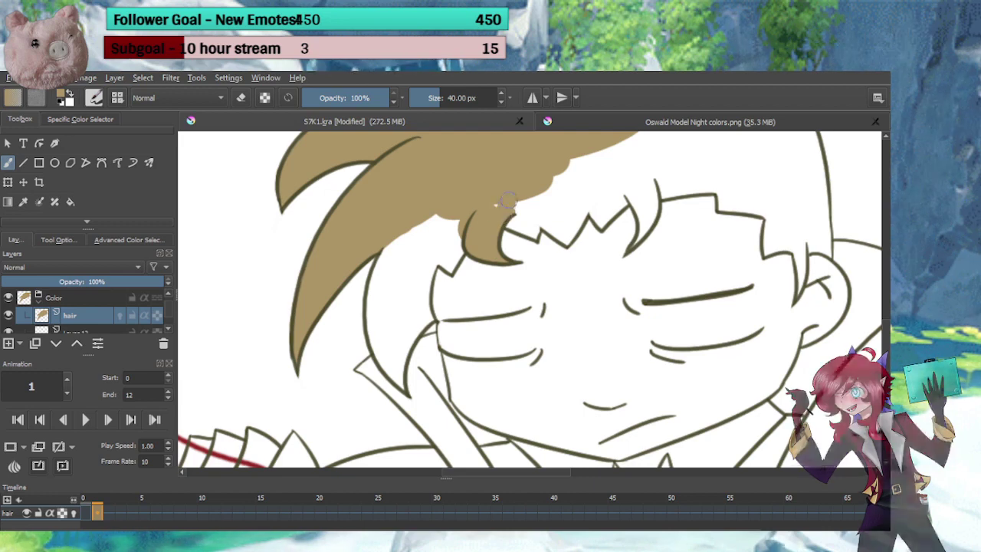
scroll(501, 222, "up", 2)
left_click_drag(496, 228, 508, 215)
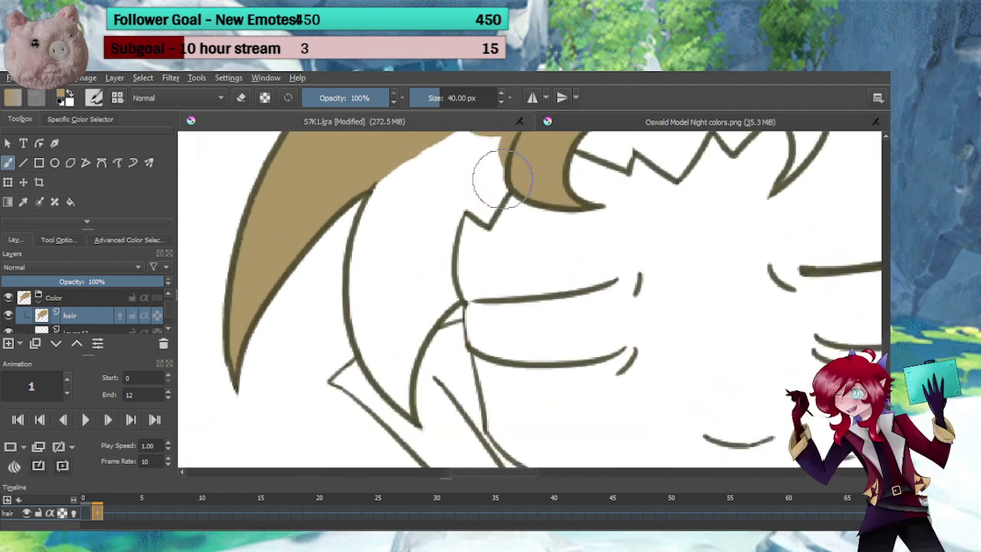
mouse_move(503, 177)
left_mouse_down()
mouse_move(489, 205)
mouse_move(491, 151)
mouse_move(431, 147)
mouse_move(445, 171)
mouse_move(475, 163)
mouse_move(401, 193)
mouse_move(376, 219)
mouse_move(409, 209)
mouse_move(372, 253)
mouse_move(378, 348)
mouse_move(431, 408)
mouse_move(441, 367)
mouse_move(437, 416)
mouse_move(439, 364)
mouse_move(416, 324)
mouse_move(433, 296)
mouse_move(444, 299)
mouse_move(449, 223)
mouse_move(421, 296)
mouse_move(414, 225)
mouse_move(279, 375)
left_mouse_up()
key("e")
key("e")
left_click_drag(365, 267, 297, 242)
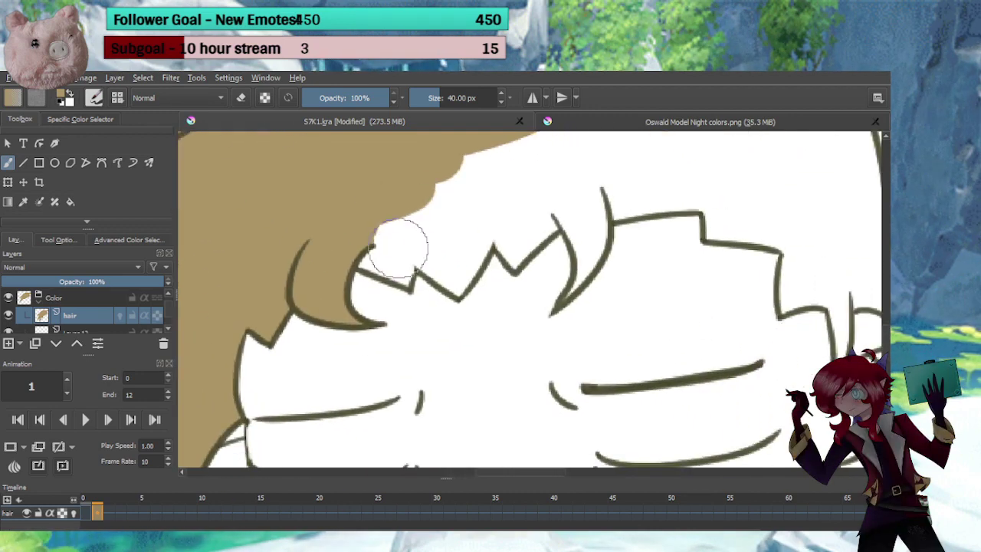
Paint the jagged fringe tan across the forehead, including the curved middle strand, up to the sideburn
mouse_move(389, 248)
left_mouse_down()
mouse_move(403, 277)
mouse_move(416, 249)
mouse_move(388, 251)
mouse_move(391, 242)
mouse_move(427, 236)
mouse_move(423, 254)
mouse_move(455, 284)
mouse_move(486, 213)
mouse_move(449, 249)
mouse_move(441, 198)
mouse_move(470, 173)
mouse_move(505, 167)
mouse_move(482, 201)
mouse_move(427, 229)
mouse_move(419, 254)
mouse_move(435, 276)
mouse_move(476, 233)
mouse_move(455, 239)
mouse_move(448, 197)
mouse_move(425, 159)
mouse_move(484, 175)
left_mouse_up()
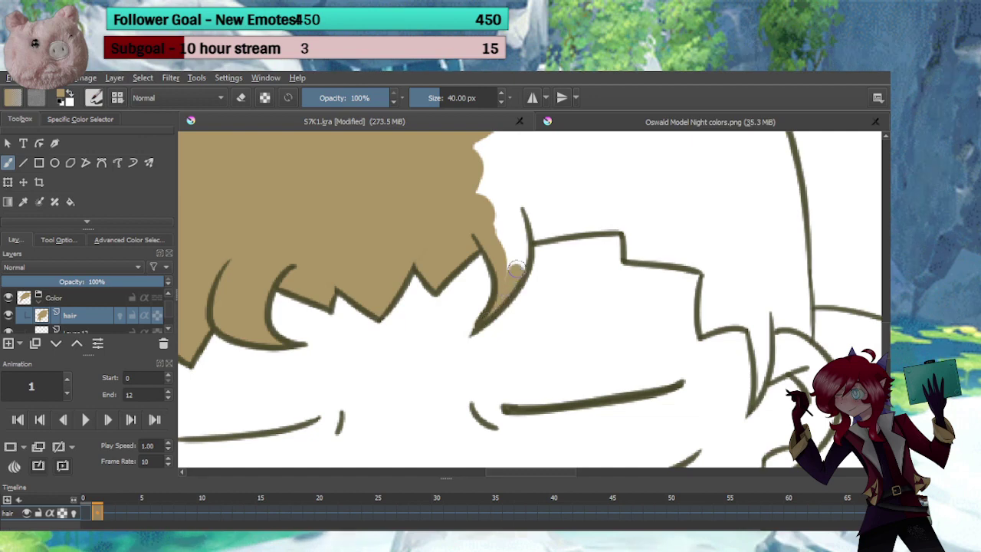
mouse_move(516, 268)
left_mouse_down()
mouse_move(511, 214)
mouse_move(502, 209)
mouse_move(498, 230)
left_mouse_up()
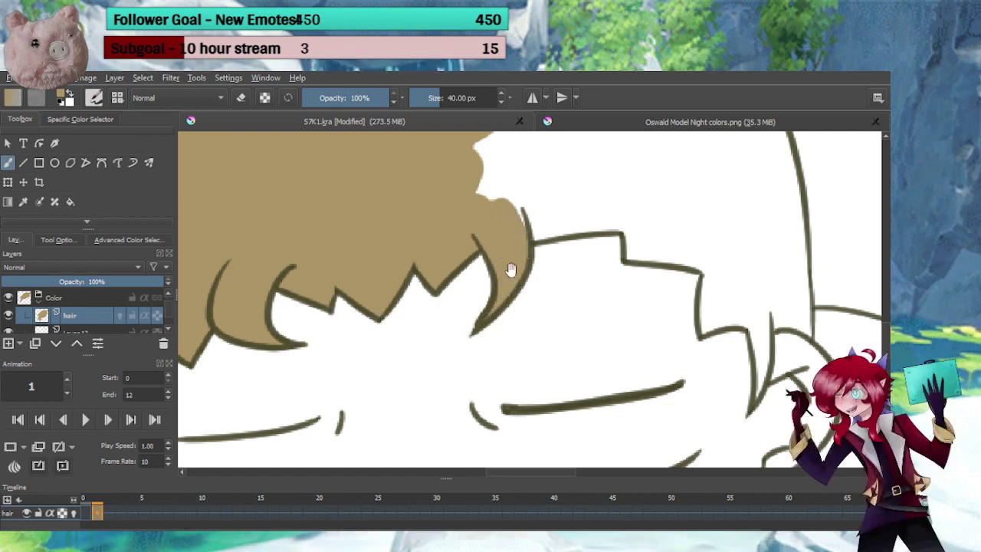
mouse_move(511, 269)
left_mouse_down()
mouse_move(434, 280)
mouse_move(412, 249)
mouse_move(527, 236)
mouse_move(474, 235)
mouse_move(536, 218)
mouse_move(490, 197)
mouse_move(477, 166)
left_mouse_up()
left_click_drag(564, 248, 478, 220)
mouse_move(465, 228)
left_mouse_down()
mouse_move(550, 264)
mouse_move(461, 228)
mouse_move(534, 232)
mouse_move(550, 257)
mouse_move(527, 324)
mouse_move(582, 313)
left_mouse_up()
key("e")
key("e")
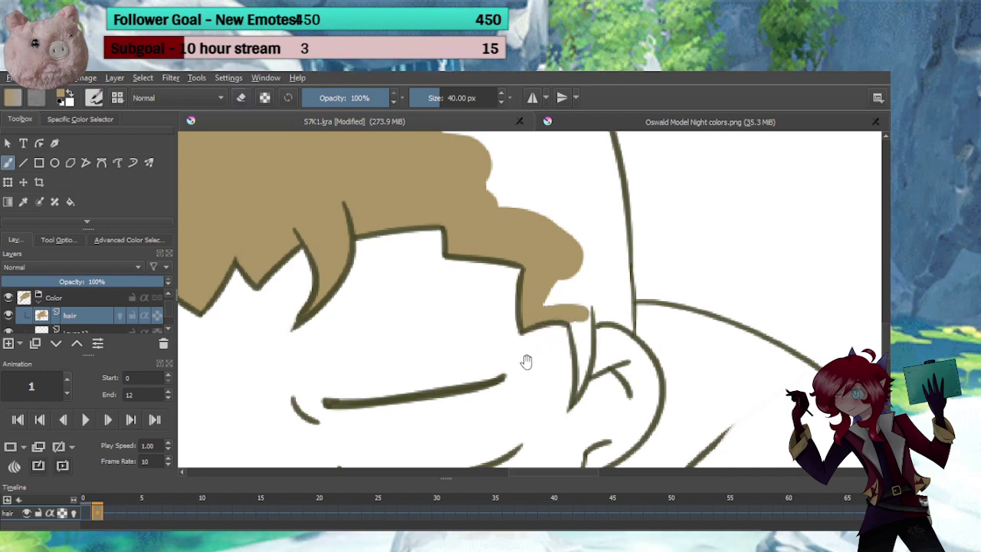
Fill the pointed sideburn and the hair above the ear with tan, erasing the paint outside the outline
left_click_drag(525, 367, 512, 345)
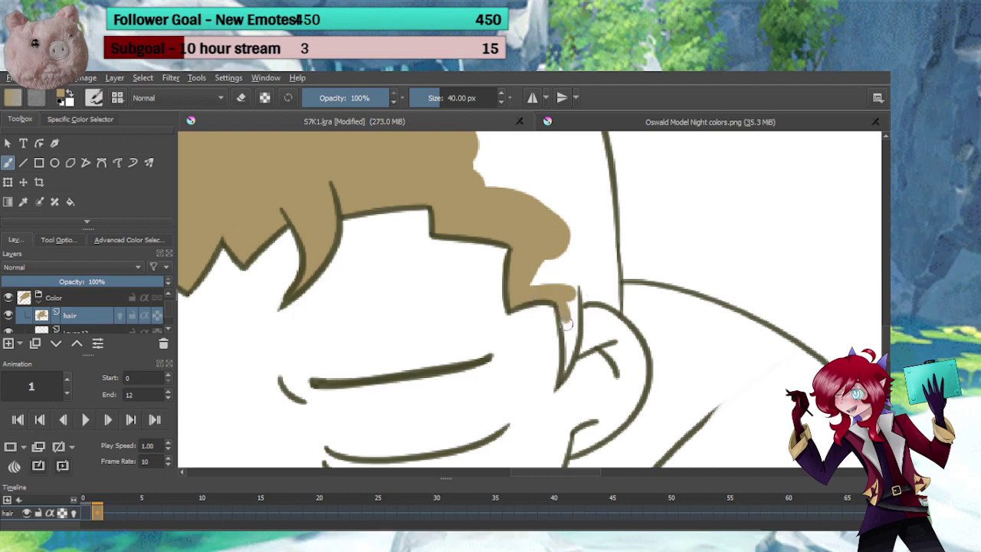
mouse_move(571, 335)
left_mouse_down()
mouse_move(567, 286)
mouse_move(518, 301)
left_mouse_up()
mouse_move(487, 291)
left_mouse_down()
mouse_move(506, 299)
mouse_move(525, 272)
left_mouse_up()
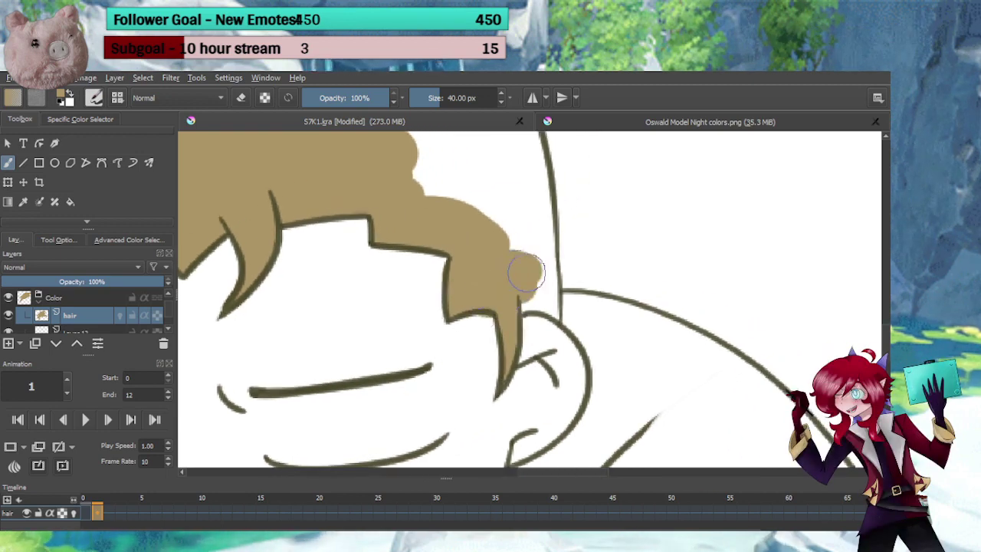
key("e")
key("e")
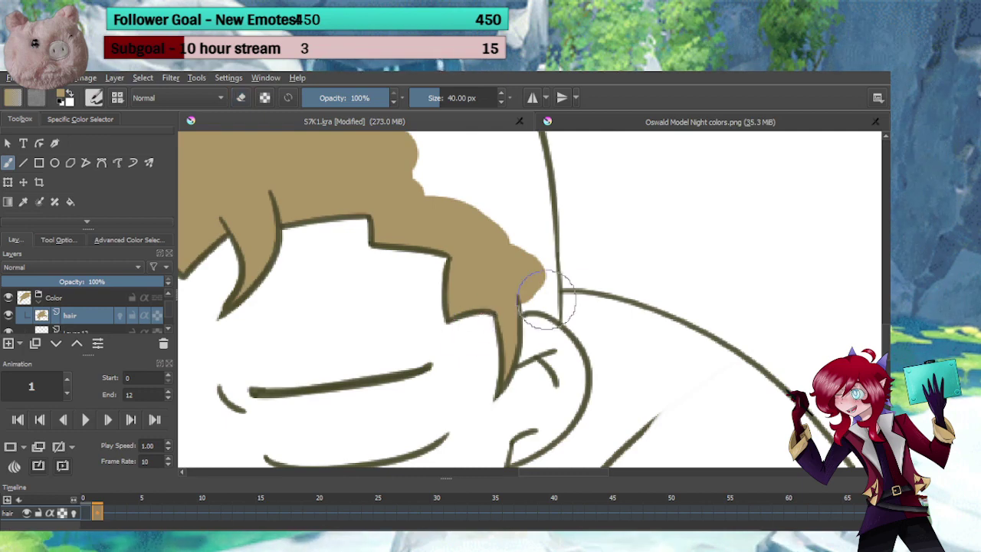
left_click_drag(519, 305, 534, 304)
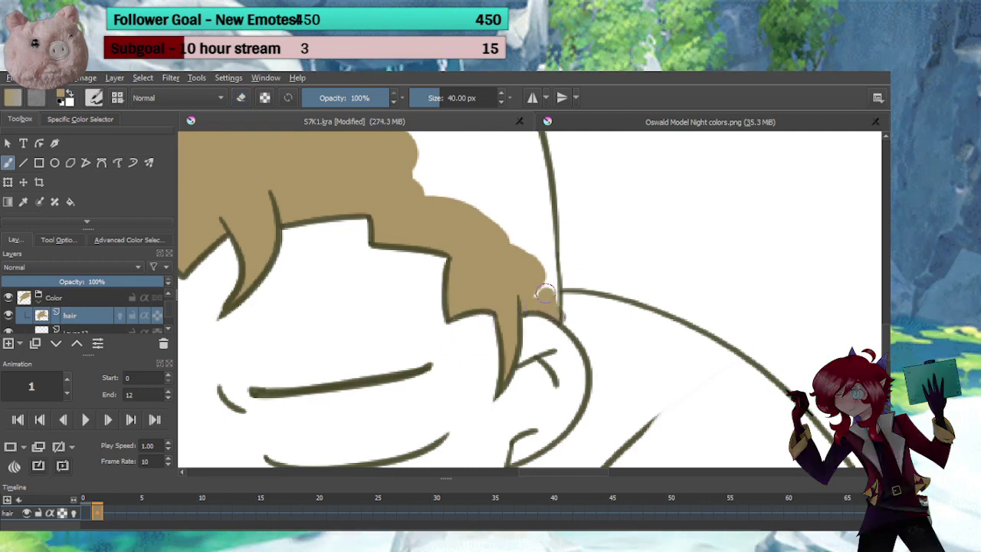
key("e")
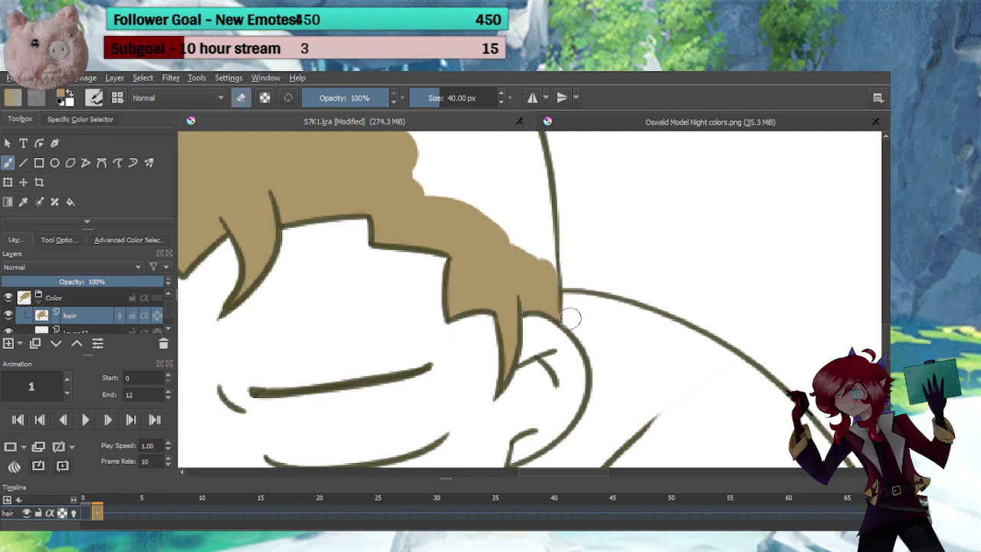
key("e")
Fill the remaining white area at the back of the head with tan, up to the outer hair outline
left_click_drag(588, 303, 582, 358)
mouse_move(401, 224)
left_mouse_down()
mouse_move(474, 264)
mouse_move(523, 336)
mouse_move(518, 244)
mouse_move(503, 228)
mouse_move(556, 421)
left_mouse_up()
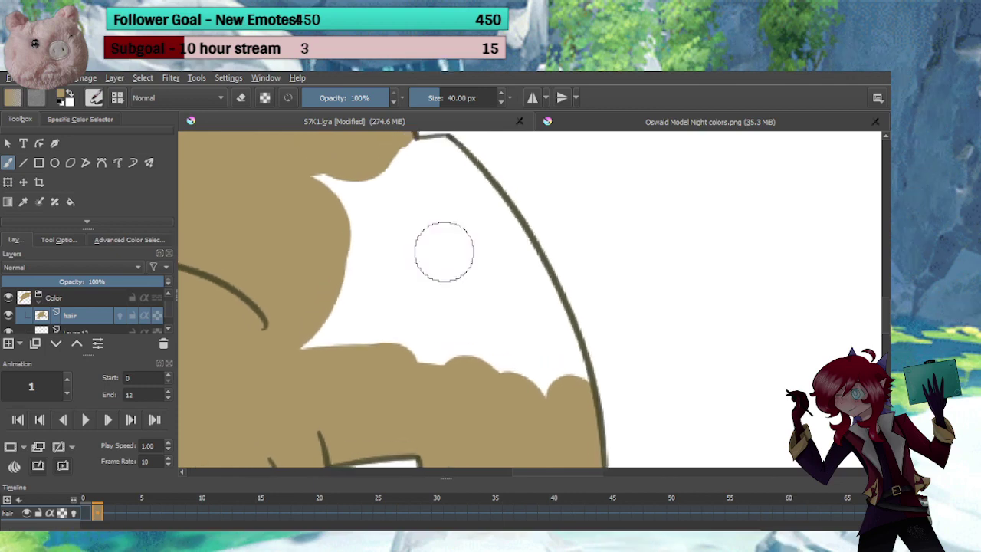
mouse_move(420, 158)
left_mouse_down()
mouse_move(519, 246)
mouse_move(563, 385)
mouse_move(556, 351)
mouse_move(536, 382)
mouse_move(501, 363)
mouse_move(357, 341)
mouse_move(303, 345)
mouse_move(396, 323)
mouse_move(514, 328)
mouse_move(493, 259)
mouse_move(430, 173)
mouse_move(316, 189)
mouse_move(337, 277)
left_mouse_up()
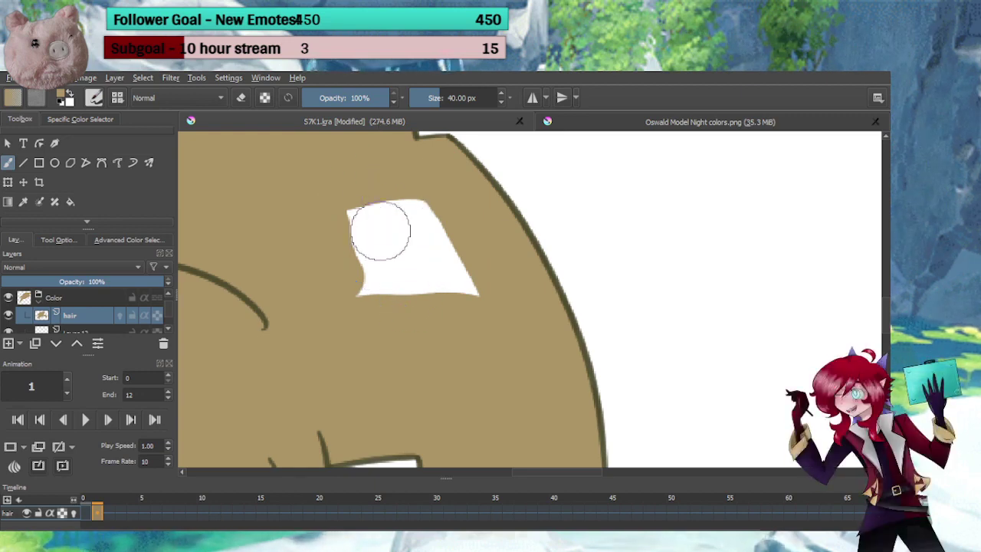
mouse_move(404, 240)
left_mouse_down()
mouse_move(354, 232)
mouse_move(394, 197)
mouse_move(431, 234)
mouse_move(440, 278)
left_mouse_up()
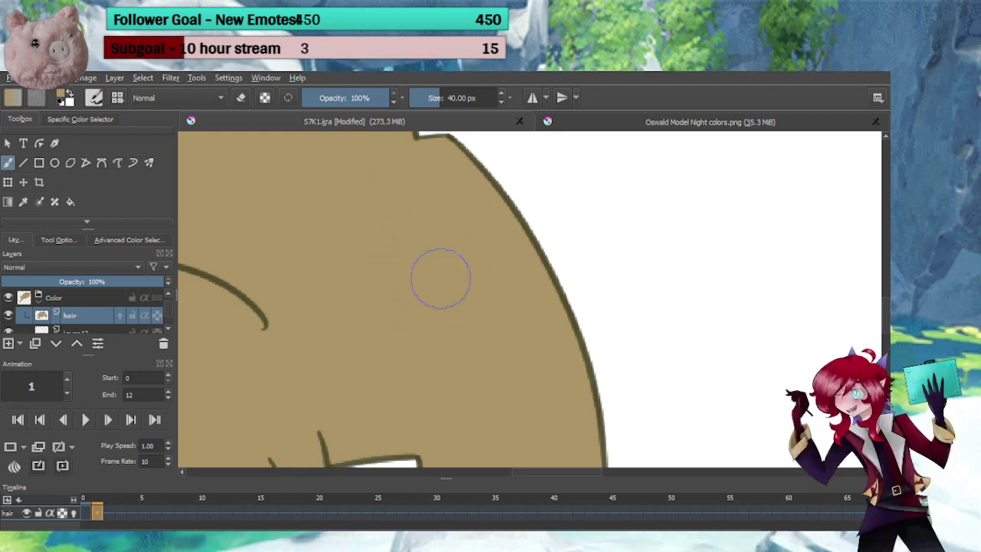
scroll(441, 278, "down", 8)
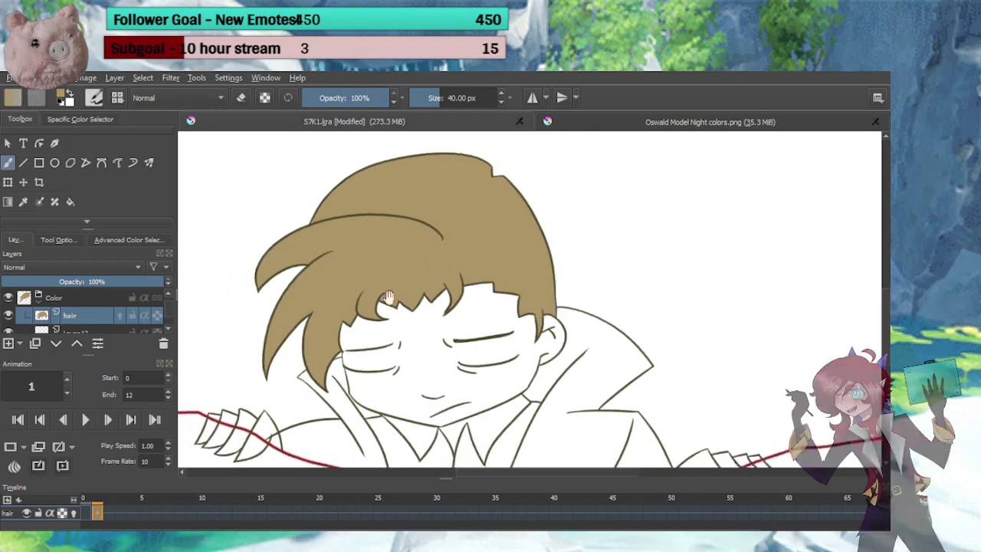
On frame 2, move the hair color up with the Move tool until it lines up with the head's line art
key("Right")
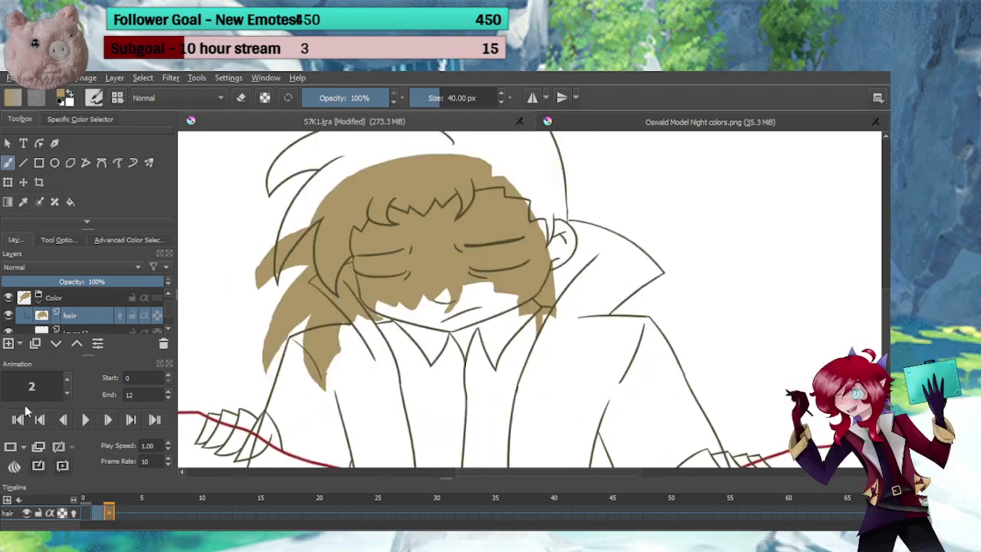
left_click(9, 183)
left_click(24, 183)
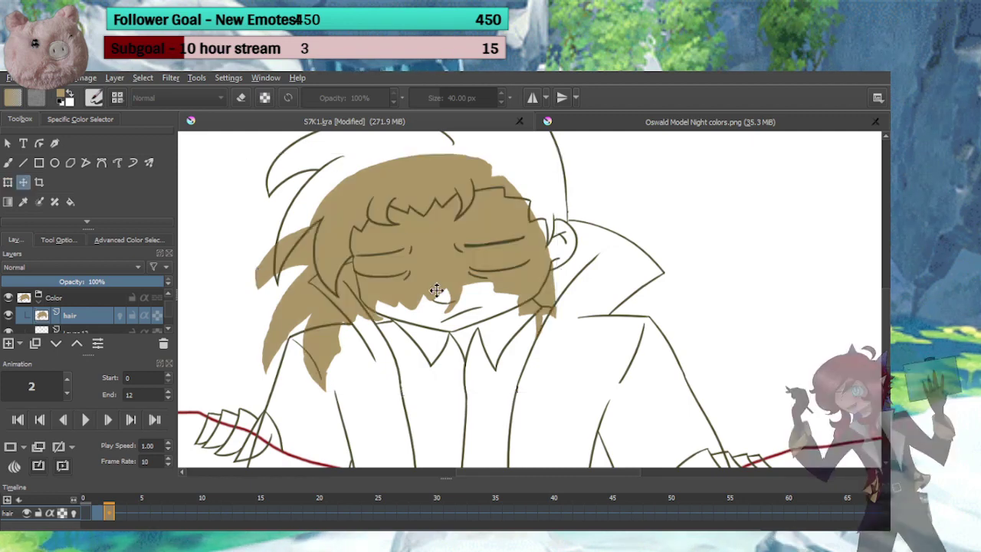
left_click_drag(436, 285, 447, 189)
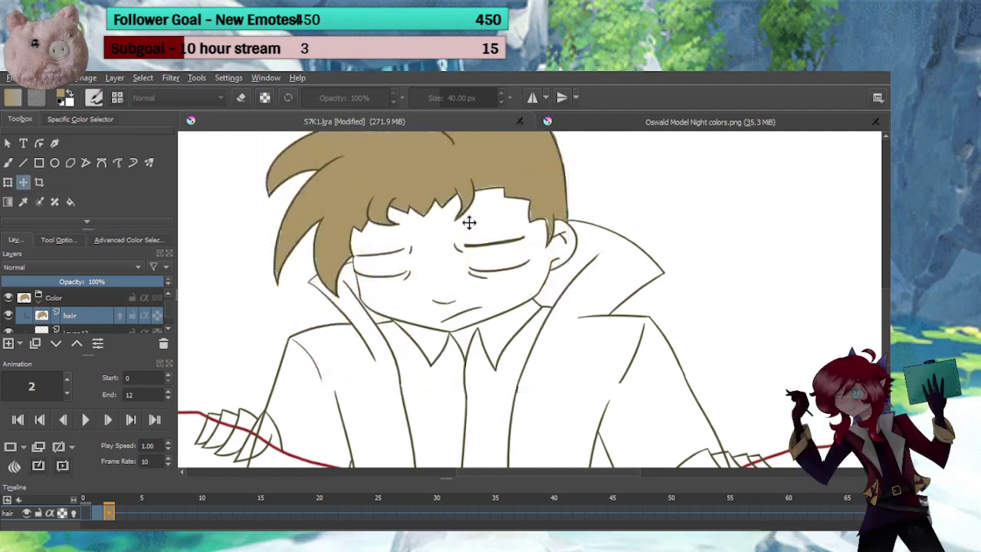
left_click_drag(434, 307, 467, 400)
left_click_drag(496, 312, 515, 319)
key("ctrl+z")
key("ctrl+z")
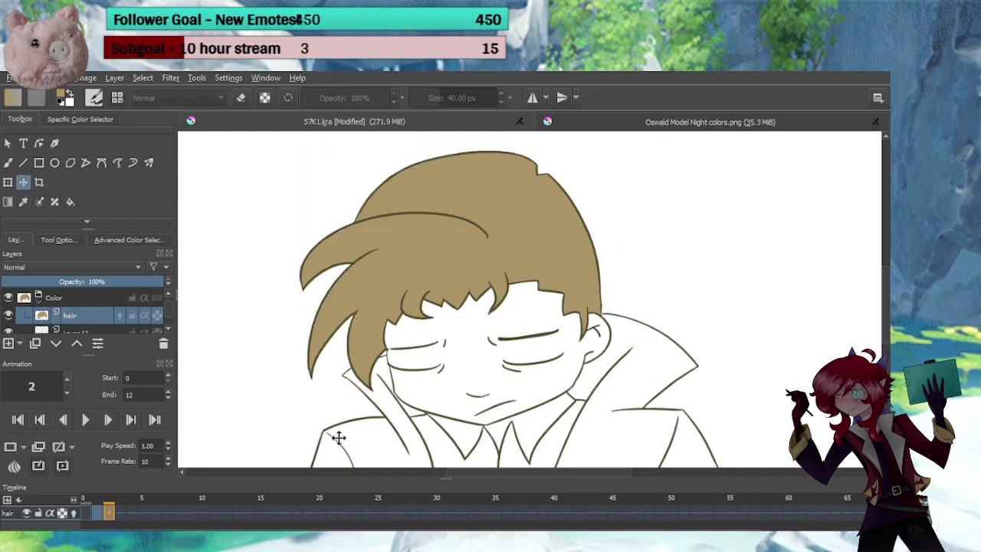
On frame 3, move the hair color up with the Move tool until it lines up with the head's line art
left_click(125, 513)
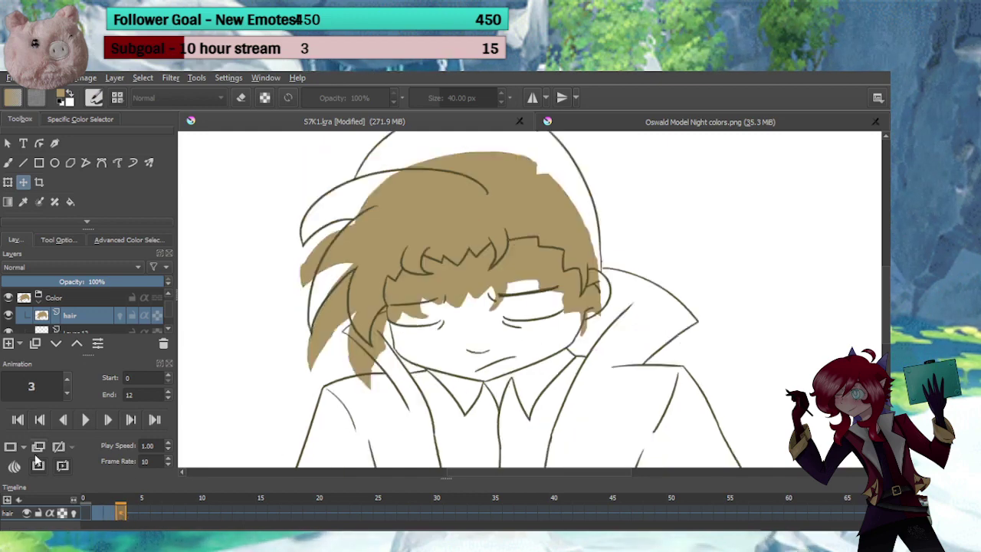
left_click_drag(478, 300, 475, 261)
left_click(493, 336)
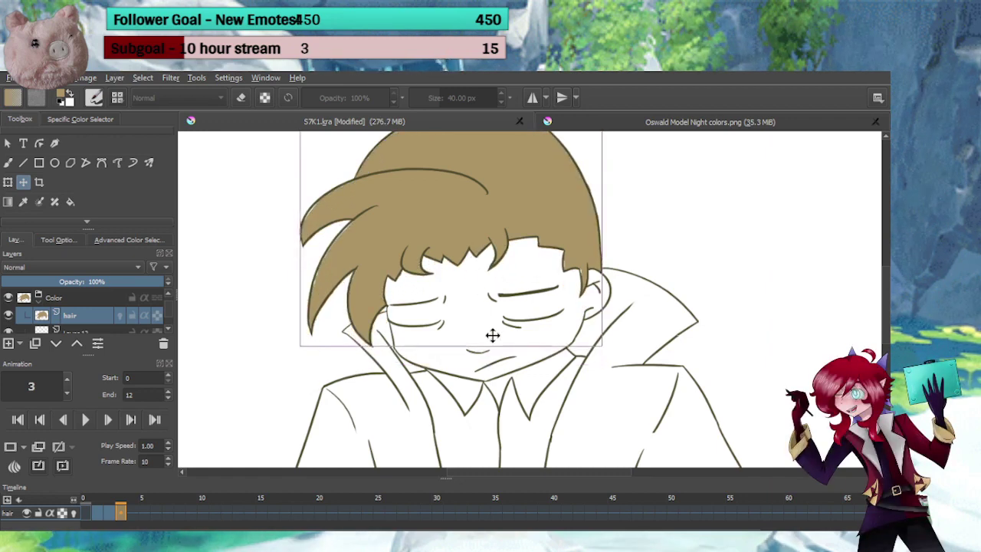
left_click(529, 392)
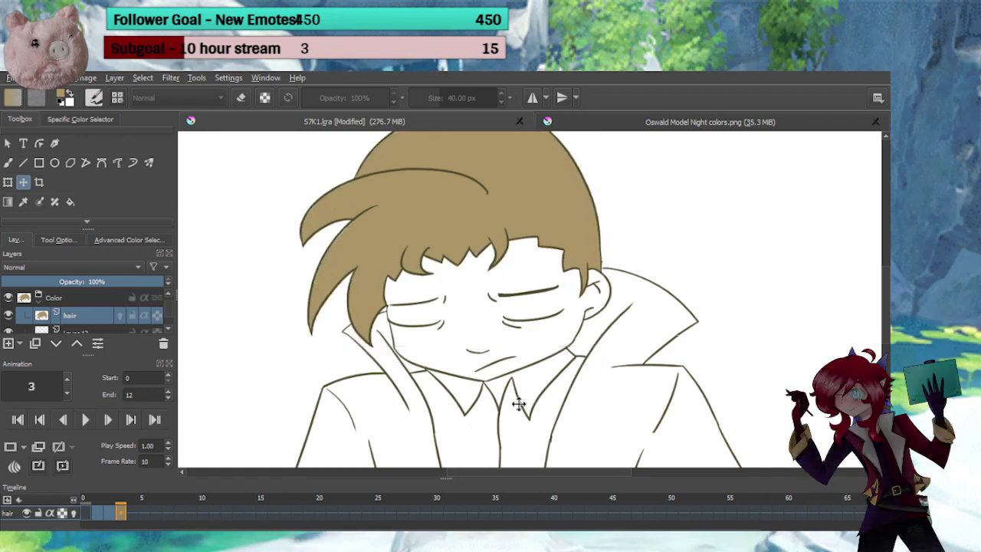
mouse_move(498, 396)
left_mouse_down()
mouse_move(511, 459)
mouse_move(507, 396)
left_mouse_up()
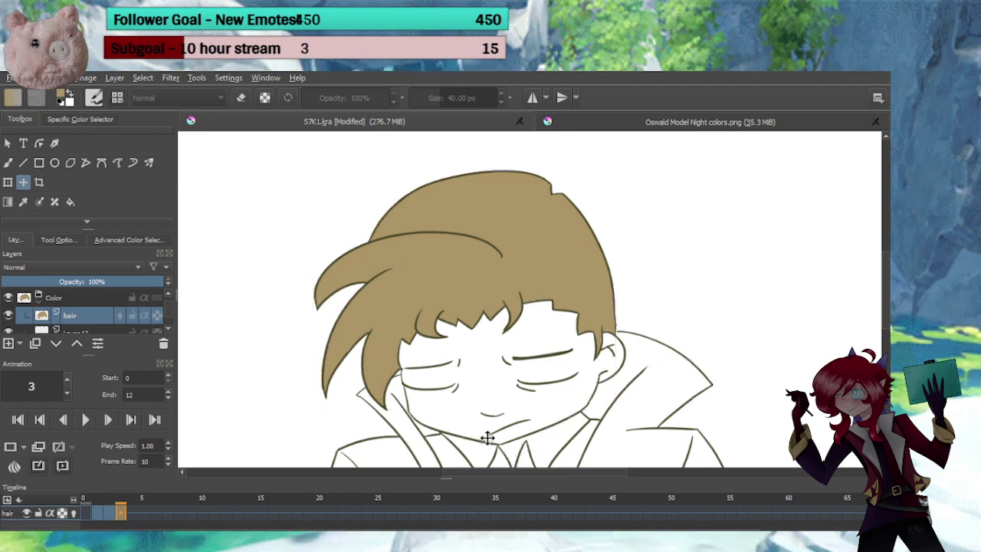
On frame 4, move the hair color up with the Move tool so the fringe matches the line art
key("b")
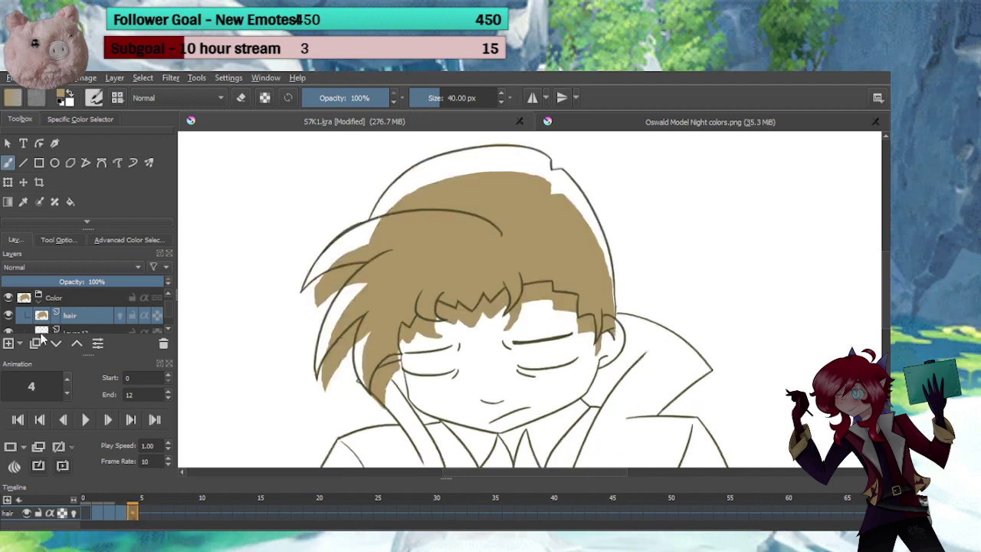
key("t")
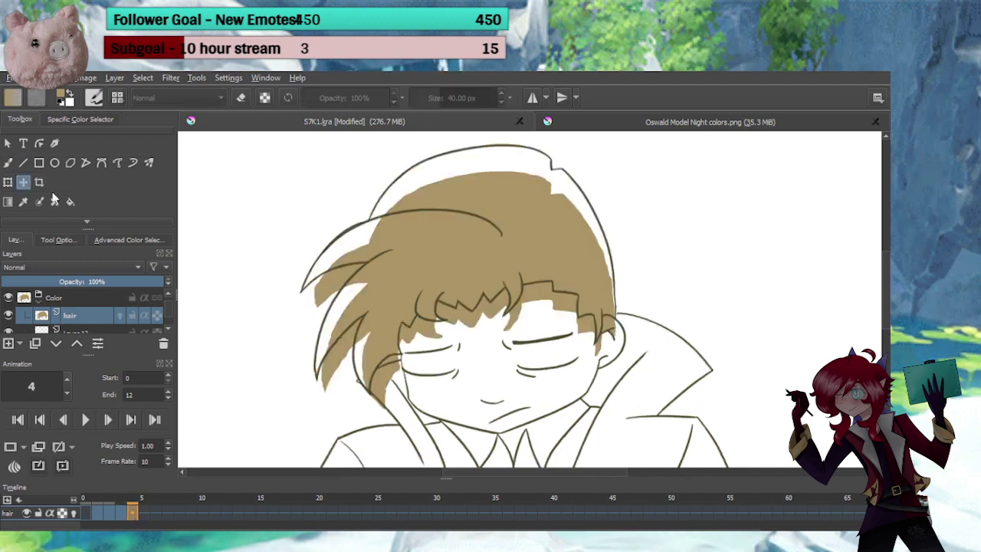
left_click_drag(459, 310, 478, 320)
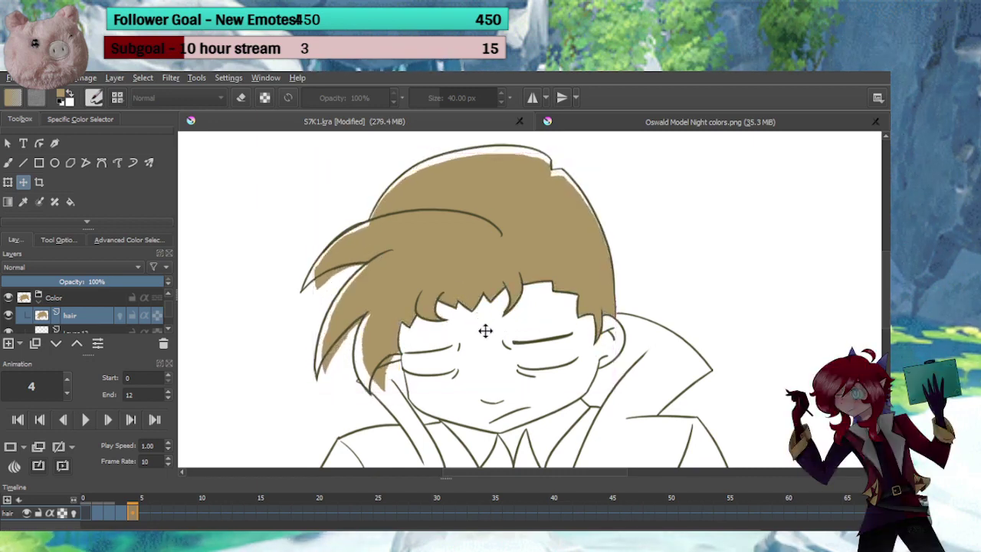
Reshape the tan of the hair strand beside the face on frame 4, filling its outer edge and tip and erasing the overflow
key("b")
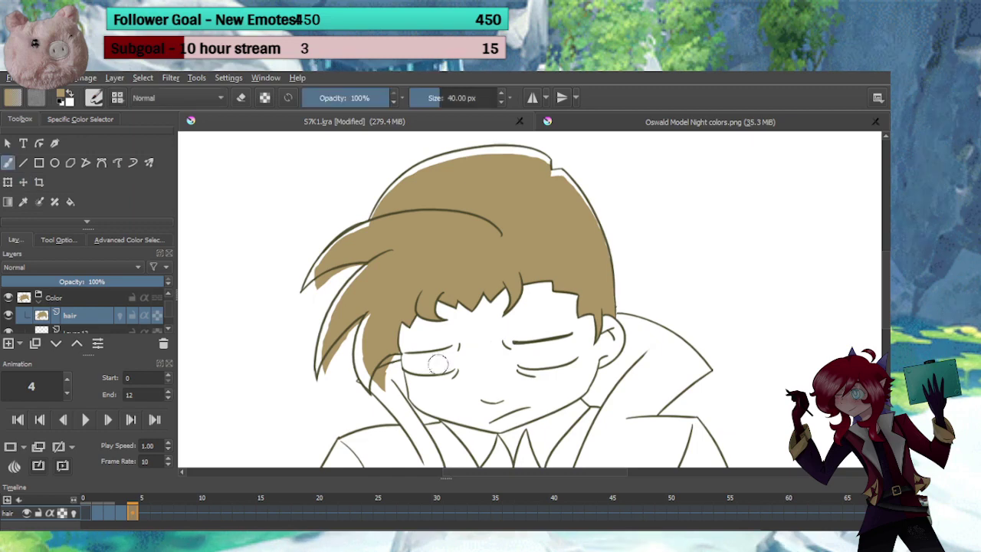
scroll(371, 391, "up", 2)
key("e")
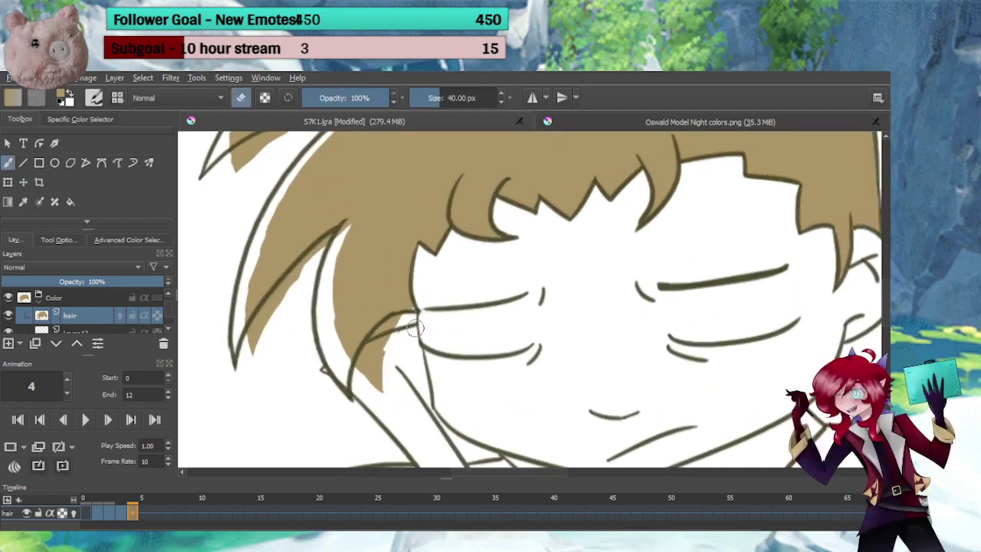
mouse_move(387, 327)
left_mouse_down()
mouse_move(363, 373)
mouse_move(374, 392)
mouse_move(404, 330)
left_mouse_up()
key("e")
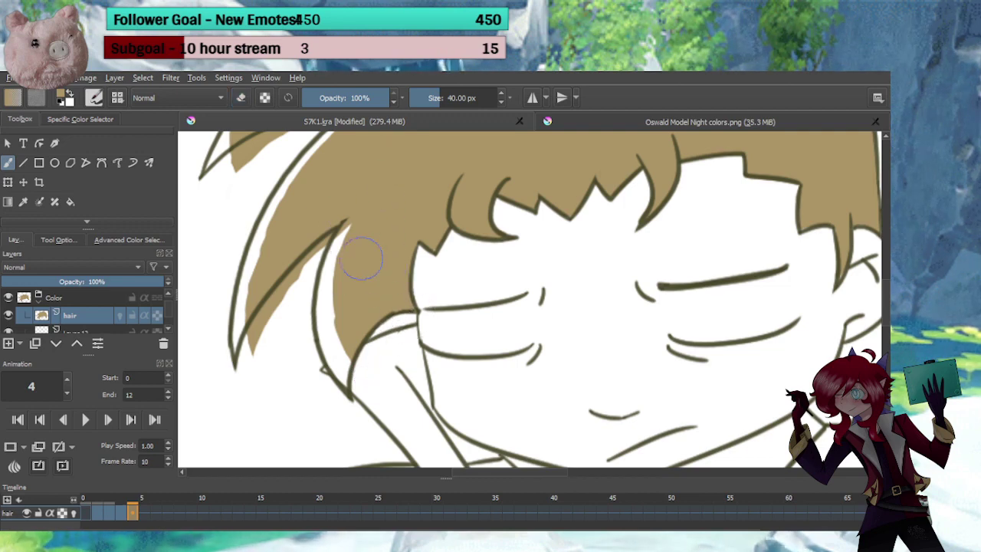
mouse_move(355, 255)
left_mouse_down()
mouse_move(340, 280)
mouse_move(350, 259)
mouse_move(334, 295)
mouse_move(335, 341)
mouse_move(376, 394)
left_mouse_up()
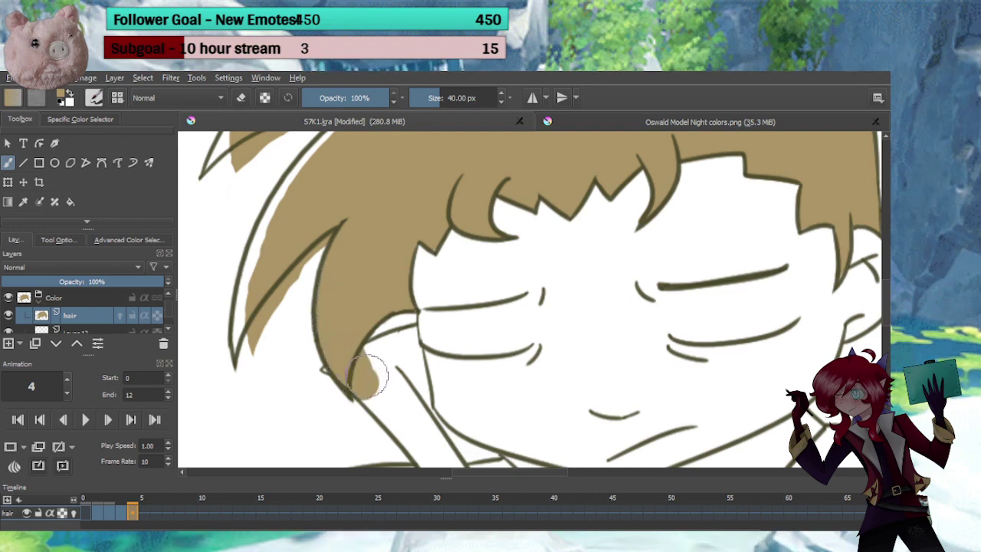
key("e")
mouse_move(381, 343)
left_mouse_down()
mouse_move(363, 403)
mouse_move(380, 406)
left_mouse_up()
key("e")
Erase the tan below the middle strand on frame 4, fill its gap up to the outer outline, and clean up the tip
left_click_drag(403, 361, 560, 375)
key("e")
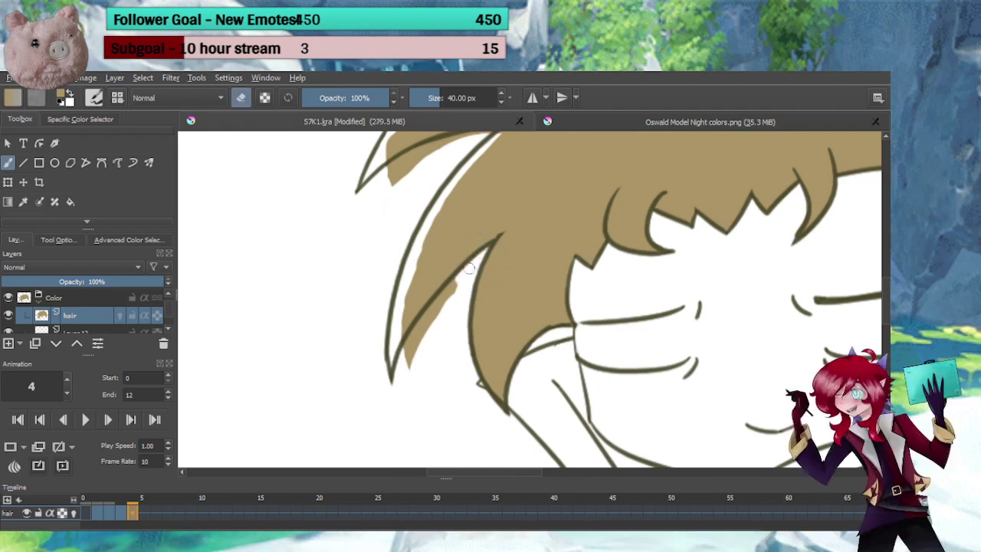
left_click_drag(450, 291, 413, 360)
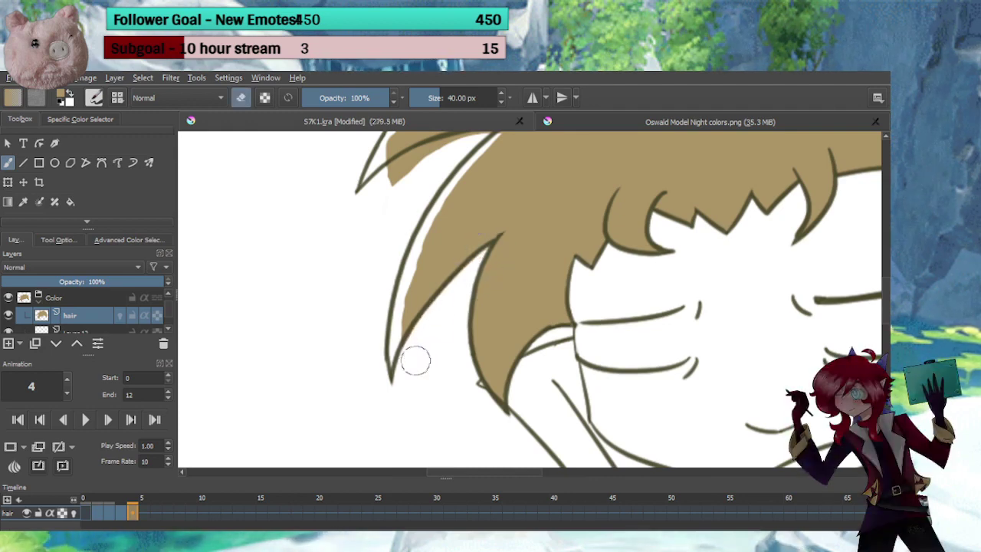
key("e")
left_click_drag(468, 230, 488, 287)
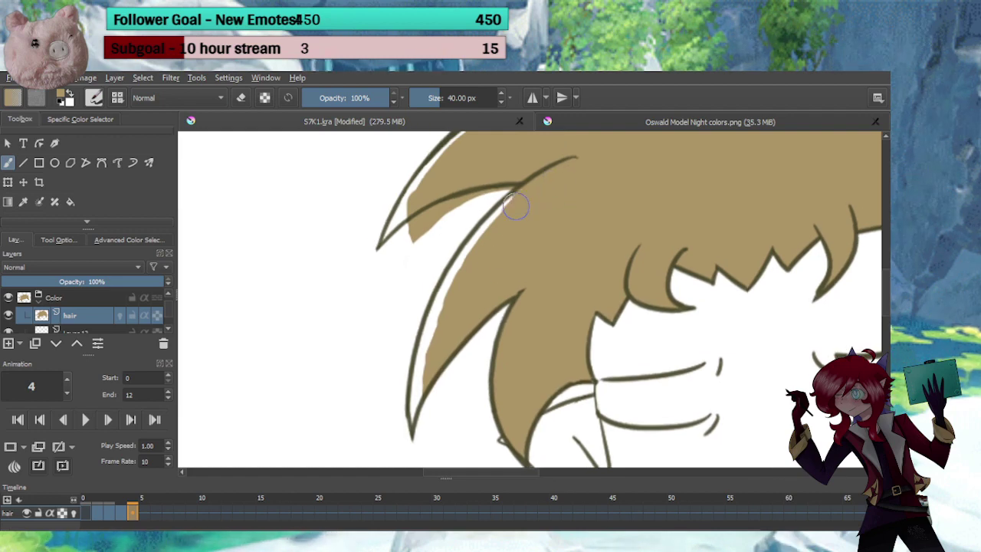
mouse_move(515, 206)
left_mouse_down()
mouse_move(452, 309)
mouse_move(422, 414)
mouse_move(431, 421)
left_mouse_up()
key("e")
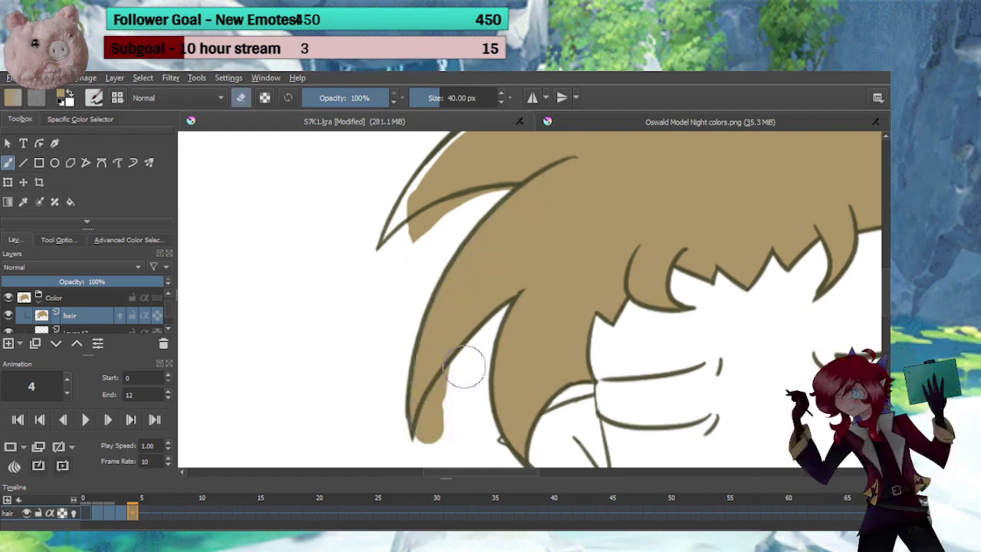
mouse_move(451, 376)
left_mouse_down()
mouse_move(431, 422)
mouse_move(454, 415)
left_mouse_up()
key("e")
Erase the tan under the uppermost swept strand on frame 4 and fill the strand with tan out to its pointed tip
scroll(475, 386, "up", 4)
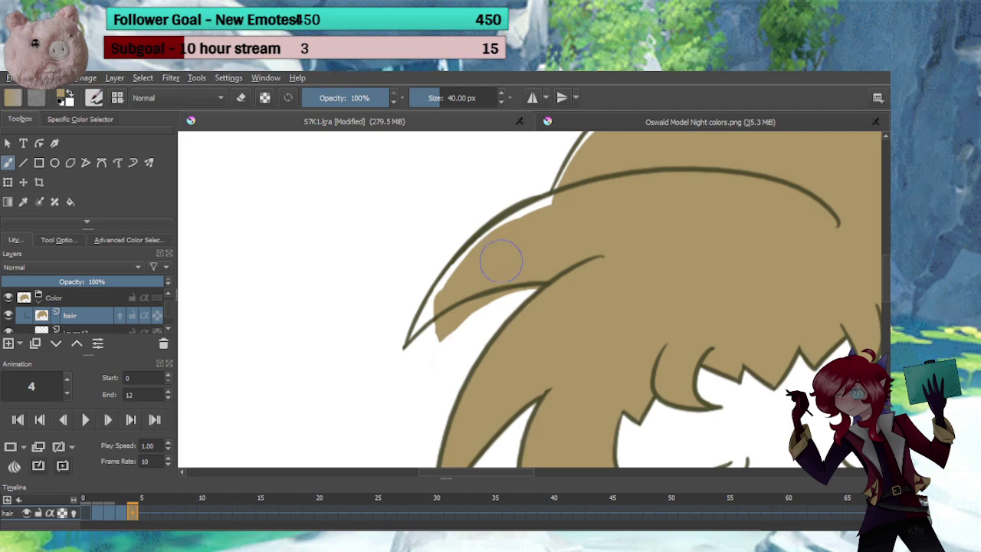
key("e")
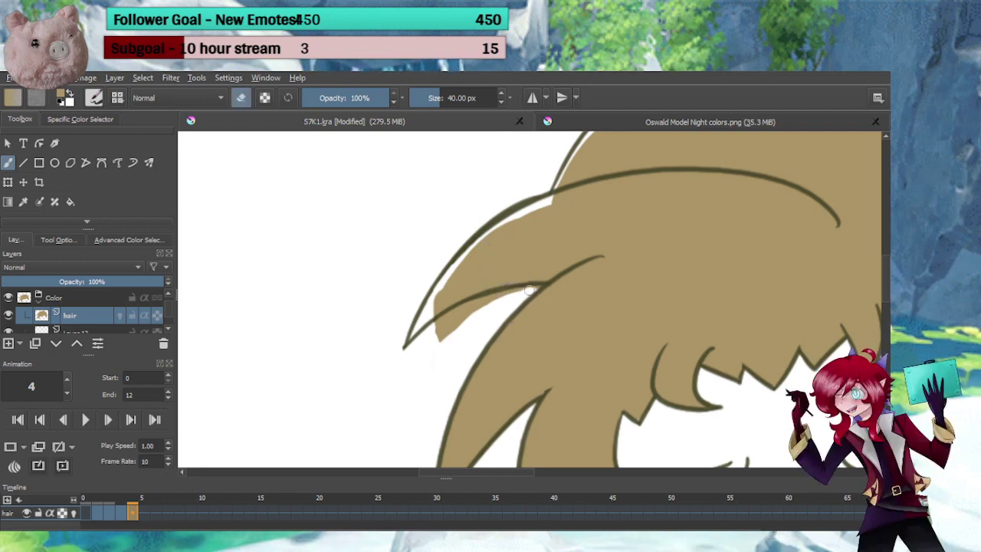
mouse_move(529, 289)
left_mouse_down()
mouse_move(541, 286)
mouse_move(459, 317)
left_mouse_up()
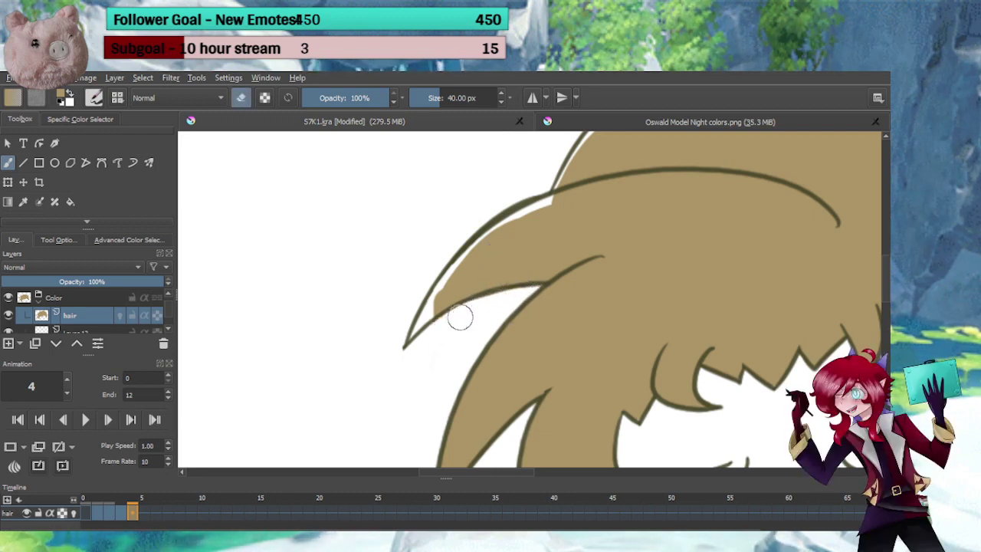
key("e")
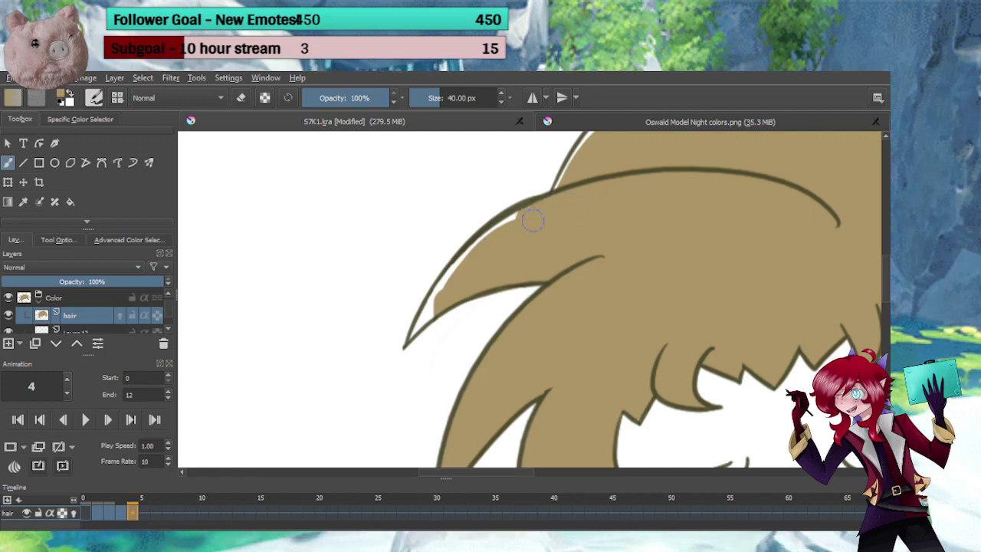
mouse_move(513, 235)
left_mouse_down()
mouse_move(446, 292)
mouse_move(424, 345)
mouse_move(472, 330)
mouse_move(470, 315)
mouse_move(436, 343)
left_mouse_up()
key("e")
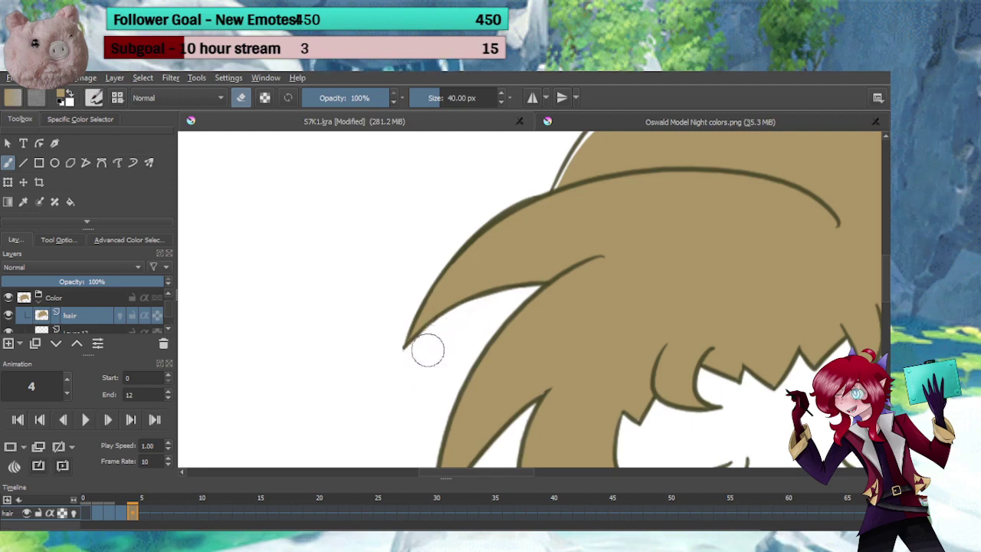
key("e")
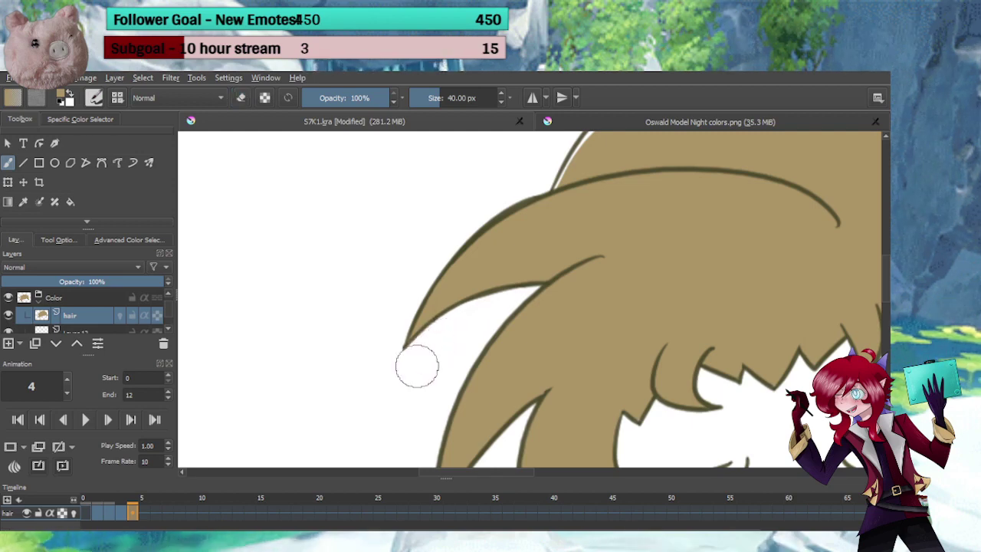
Fill the white gap along the crown with tan up to the head outline, erasing the paint that crosses it
mouse_move(530, 214)
left_mouse_down()
mouse_move(446, 326)
mouse_move(347, 384)
left_mouse_up()
mouse_move(733, 250)
left_mouse_down()
mouse_move(747, 248)
mouse_move(700, 212)
mouse_move(711, 221)
mouse_move(651, 219)
left_mouse_up()
key("e")
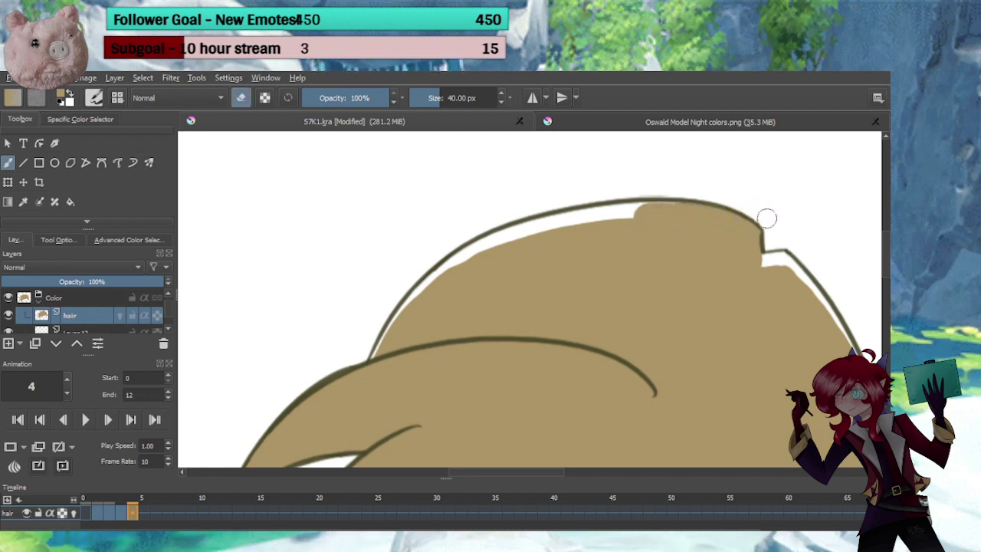
left_click_drag(767, 218, 739, 211)
key("e")
mouse_move(648, 217)
left_mouse_down()
mouse_move(707, 221)
mouse_move(601, 219)
mouse_move(622, 221)
mouse_move(521, 247)
mouse_move(426, 314)
left_mouse_up()
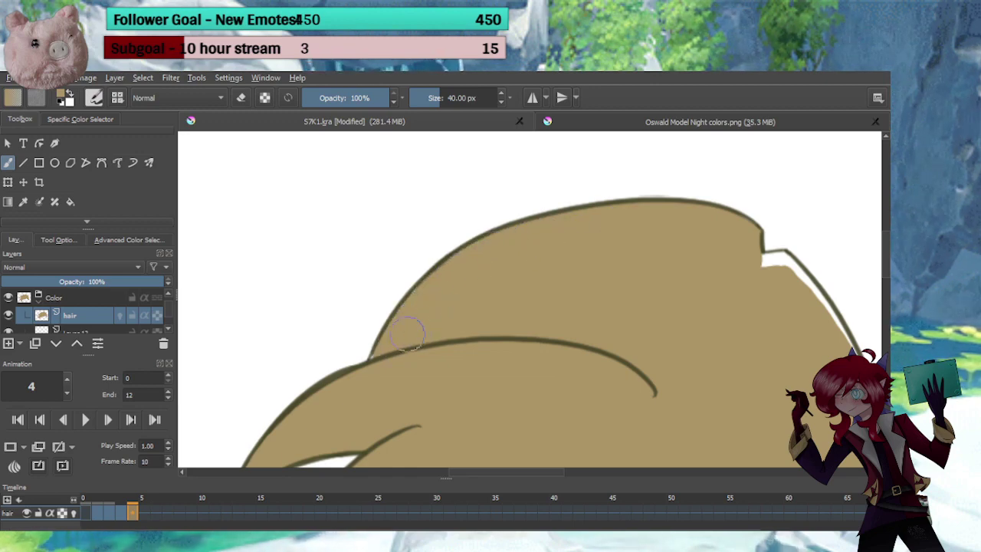
Fill the gaps at the crown's notch and down the back of the head with tan on frame 4
key("e")
left_click_drag(636, 301, 399, 284)
mouse_move(530, 251)
left_mouse_down()
mouse_move(540, 251)
mouse_move(514, 252)
mouse_move(536, 246)
left_mouse_up()
key("e")
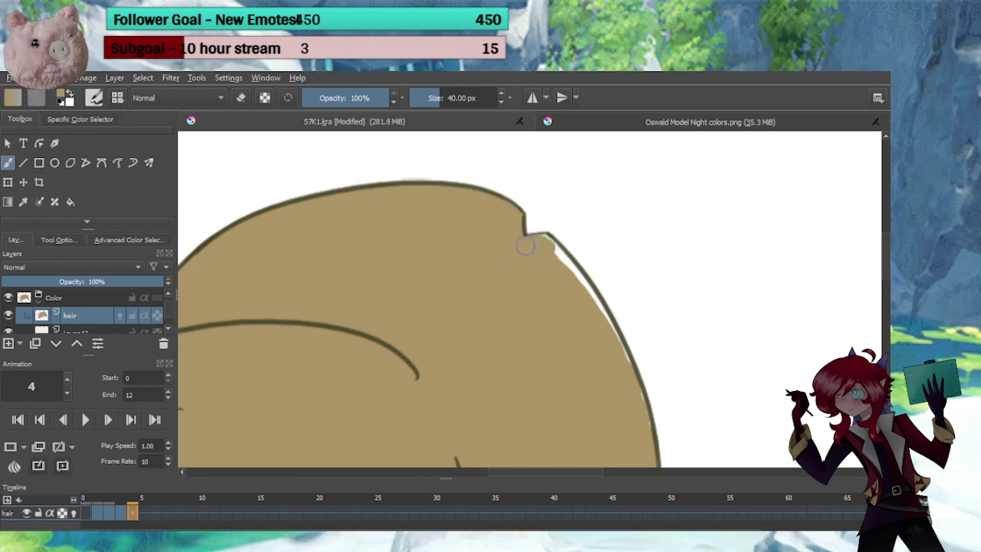
left_click_drag(565, 280, 534, 246)
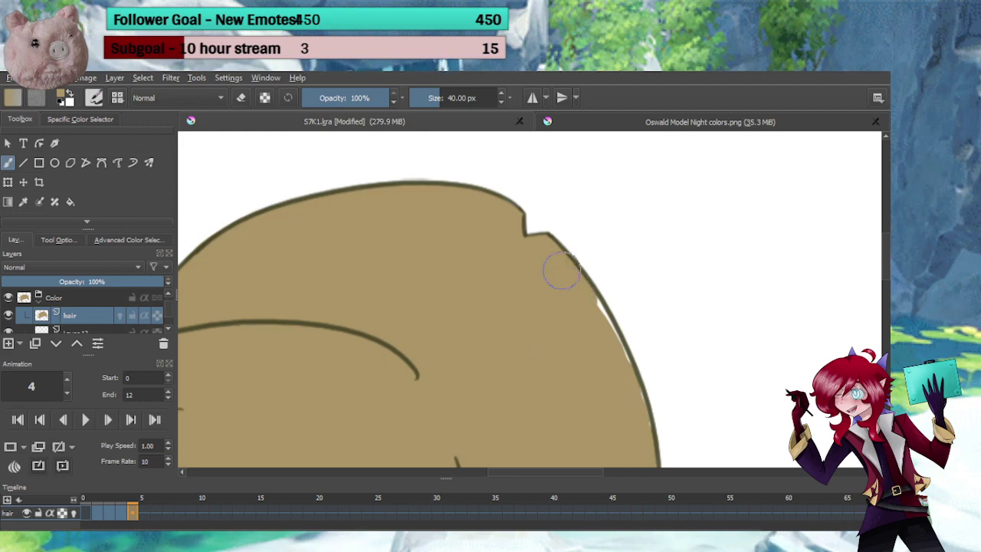
mouse_move(562, 271)
left_mouse_down()
mouse_move(617, 379)
mouse_move(551, 329)
left_mouse_up()
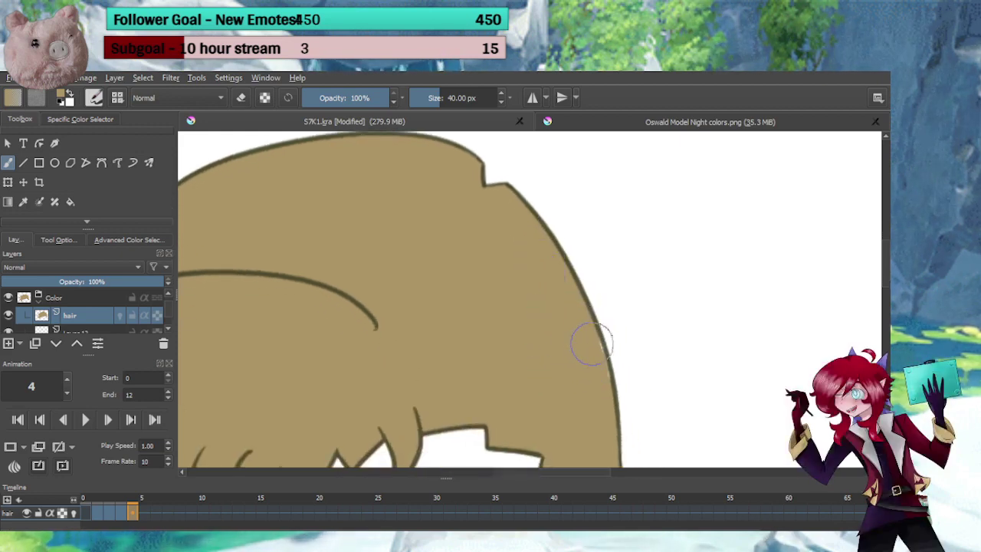
left_click_drag(598, 388, 564, 236)
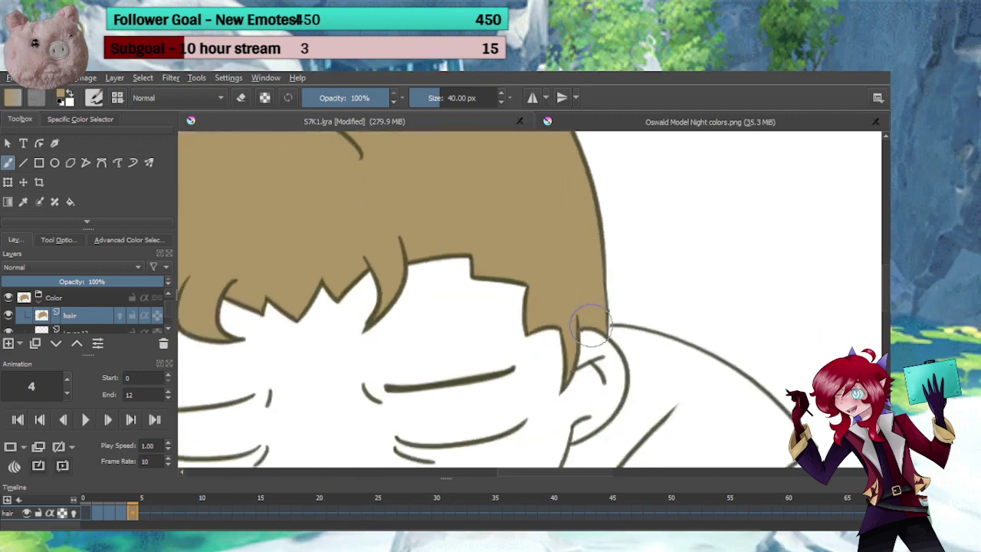
left_click_drag(538, 326, 542, 378)
scroll(541, 377, "down", 2)
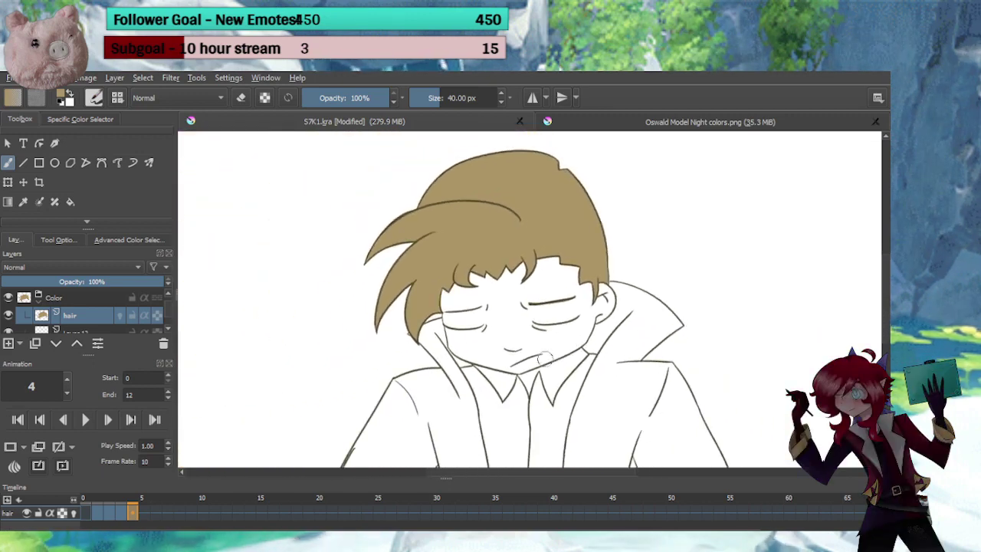
On frame 5, move the hair color down with the Move tool so the fringe matches the line art
left_click(147, 515)
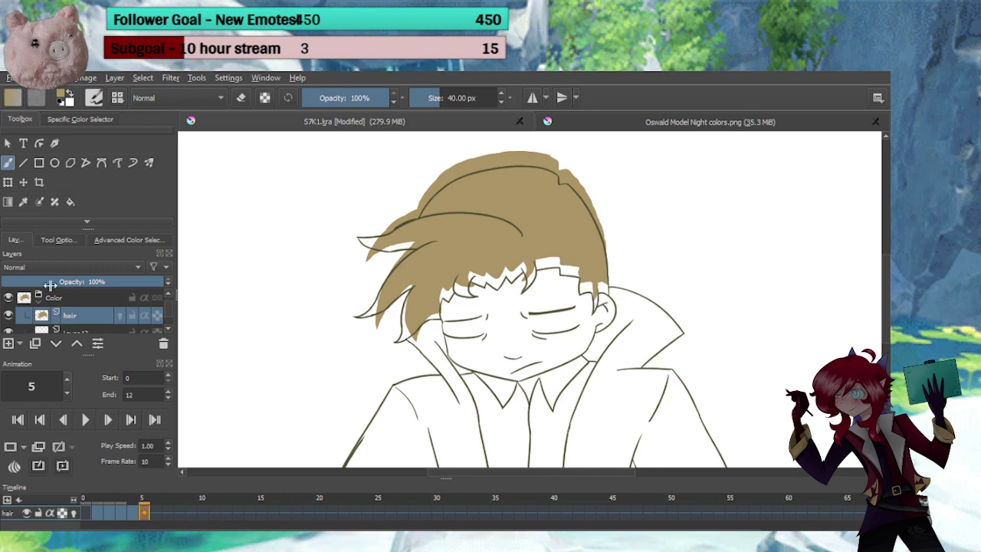
left_click(23, 182)
left_click_drag(482, 358, 481, 350)
Reshape the tan of the strand beside the face on frame 5, erasing the overflow and filling it to its curved tip
key("b")
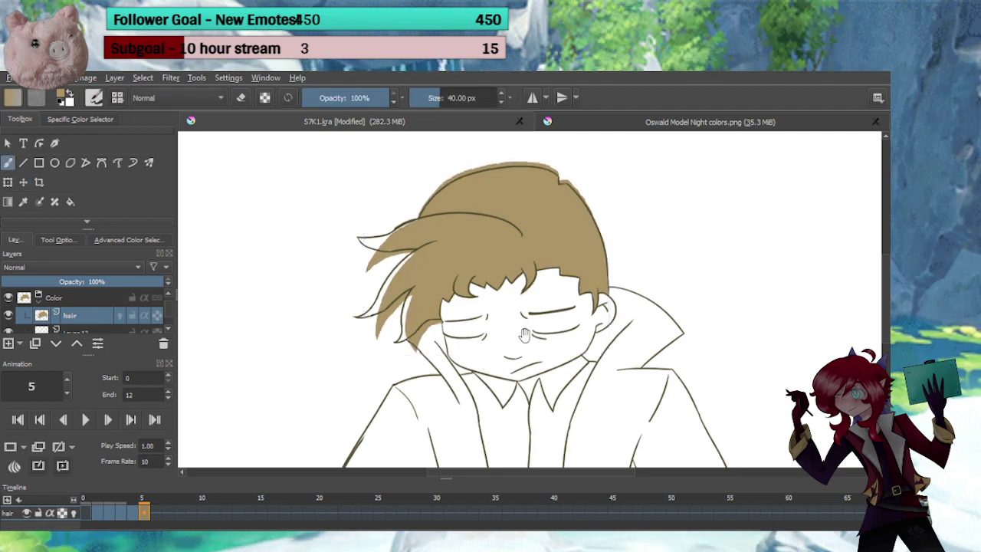
left_click(535, 300)
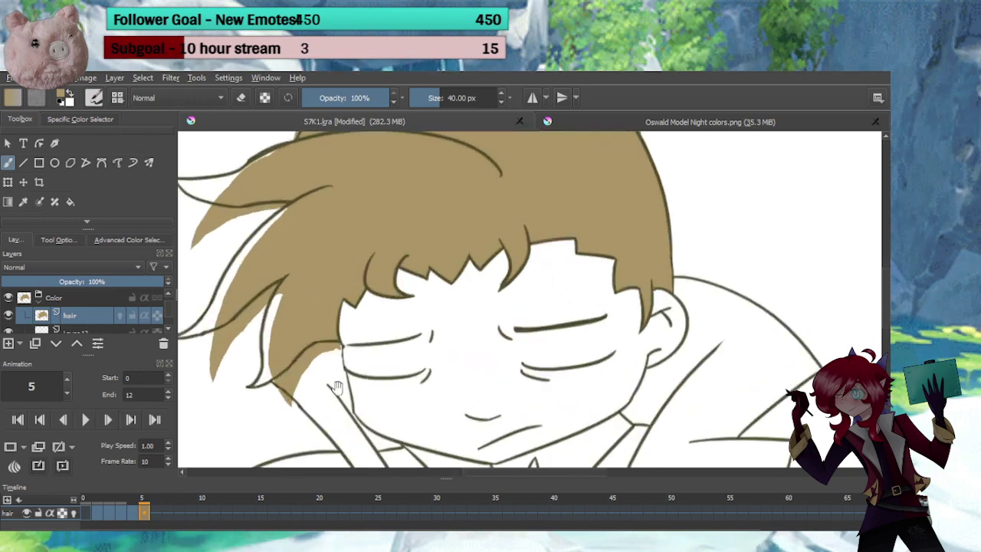
mouse_move(337, 387)
left_mouse_down()
mouse_move(328, 368)
mouse_move(455, 324)
left_mouse_up()
key("e")
mouse_move(484, 286)
left_mouse_down()
mouse_move(446, 285)
mouse_move(388, 348)
mouse_move(399, 378)
left_mouse_up()
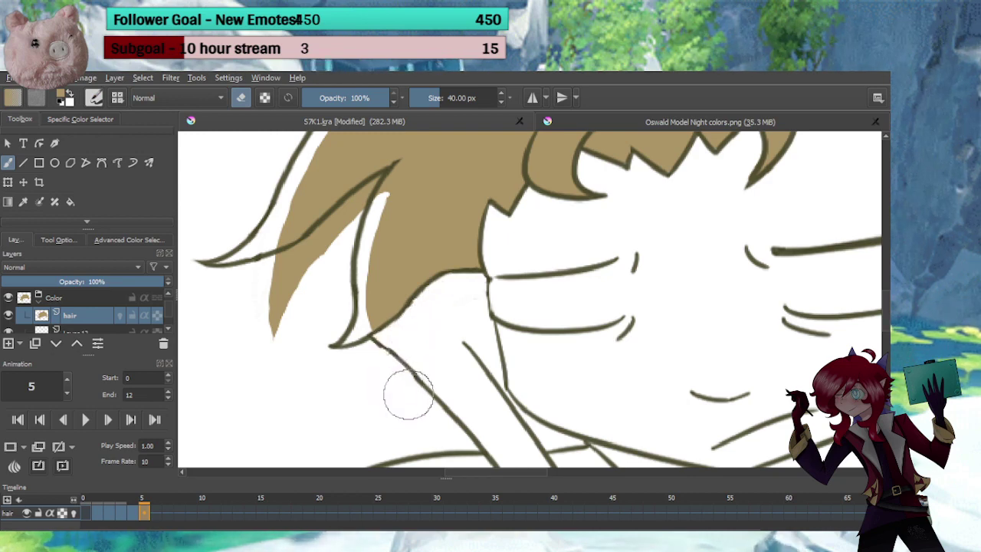
key("e")
left_click_drag(448, 342, 552, 383)
mouse_move(497, 241)
left_mouse_down()
mouse_move(495, 232)
mouse_move(478, 272)
mouse_move(474, 317)
left_mouse_up()
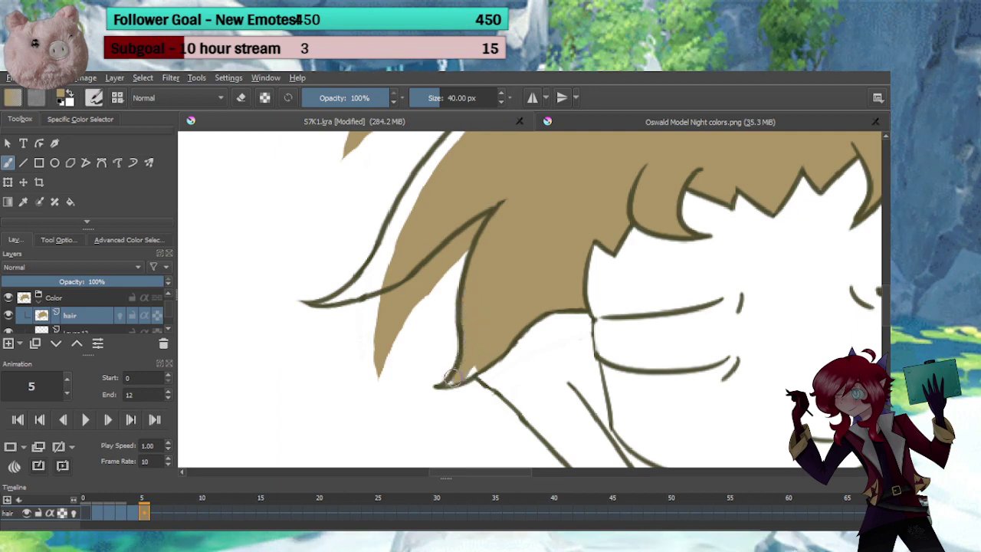
key("e")
mouse_move(440, 375)
left_mouse_down()
mouse_move(417, 385)
mouse_move(455, 395)
left_mouse_up()
key("e")
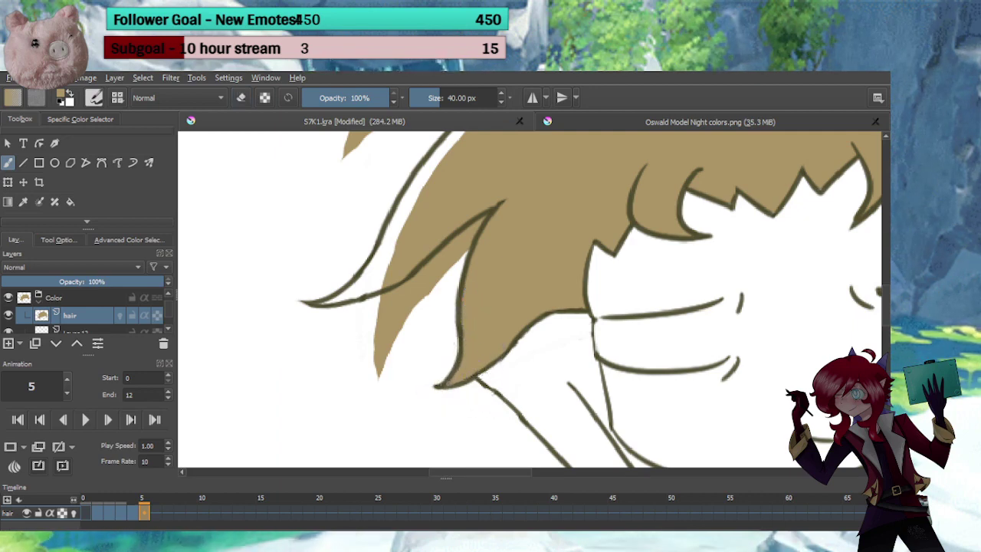
Erase the tan overflow below the middle strand's lower outline on frame 5
left_click_drag(429, 319, 508, 324)
key("e")
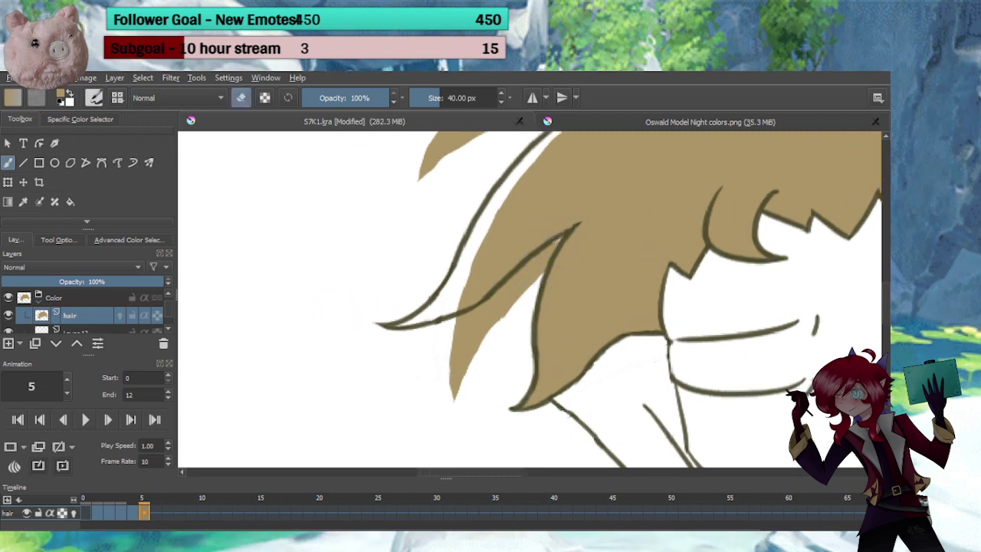
mouse_move(558, 240)
left_mouse_down()
mouse_move(542, 260)
mouse_move(562, 233)
mouse_move(518, 296)
left_mouse_up()
mouse_move(544, 257)
left_mouse_down()
mouse_move(519, 302)
mouse_move(548, 247)
mouse_move(511, 295)
mouse_move(454, 334)
mouse_move(466, 340)
mouse_move(450, 386)
left_mouse_up()
key("e")
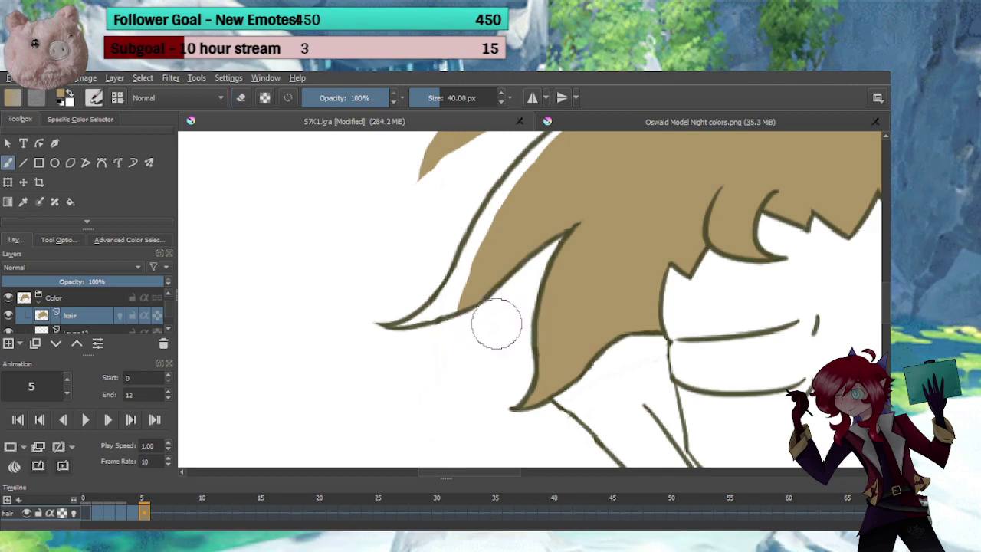
left_click_drag(490, 333, 558, 413)
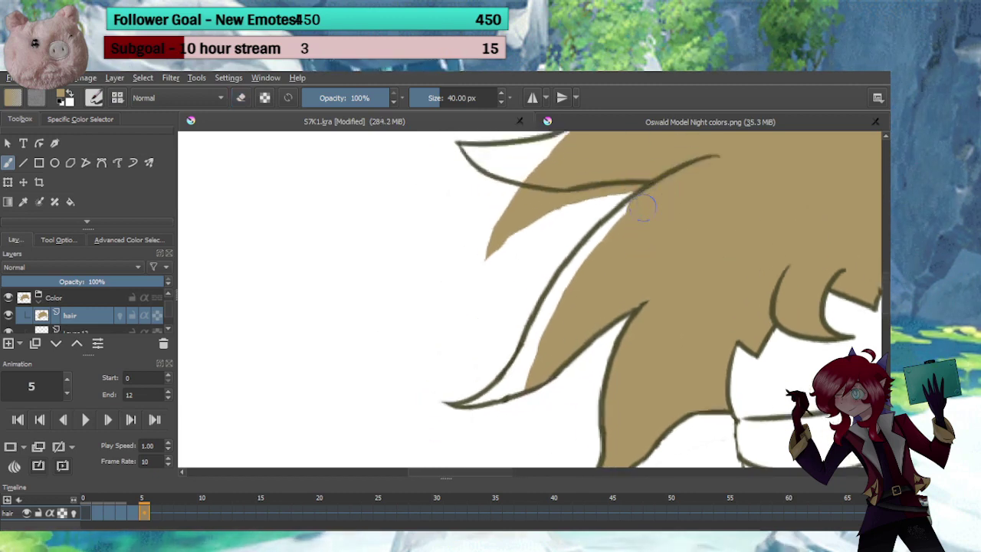
Fill the middle strand with tan up to its outer outline and pointed tip, erasing the paint that crosses the line
mouse_move(647, 203)
left_mouse_down()
mouse_move(591, 261)
mouse_move(528, 360)
mouse_move(496, 384)
mouse_move(460, 376)
left_mouse_up()
key("e")
mouse_move(482, 302)
left_mouse_down()
mouse_move(439, 342)
mouse_move(438, 373)
mouse_move(484, 342)
left_mouse_up()
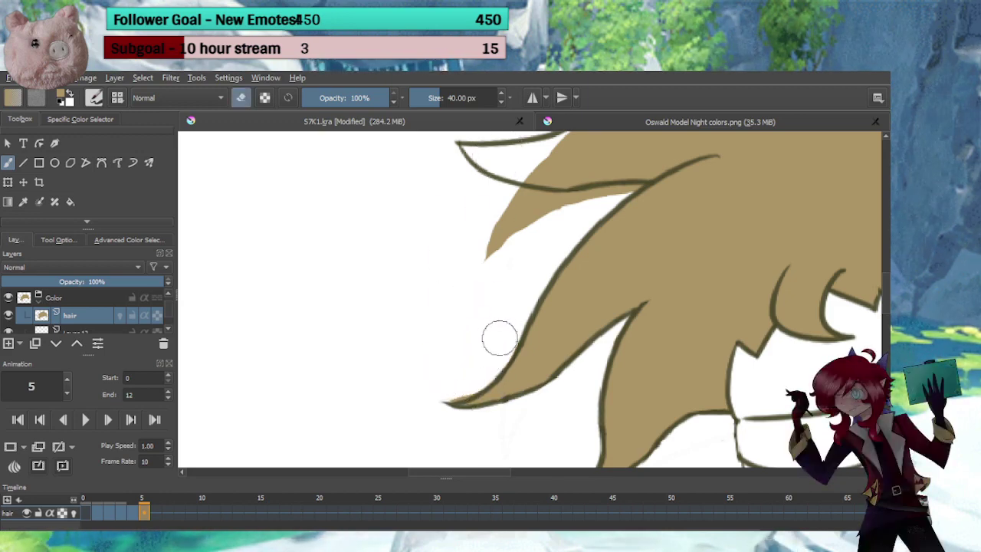
key("e")
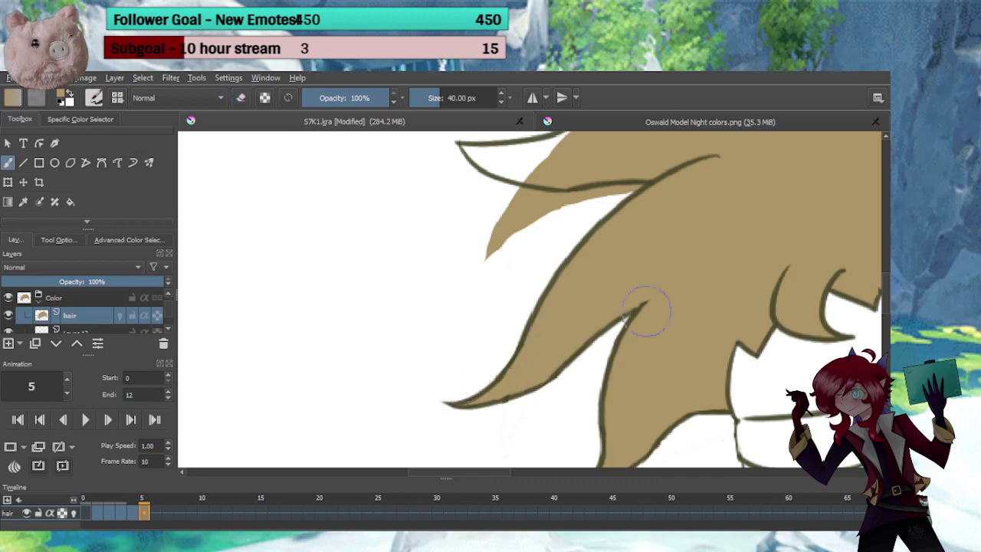
Reshape the tan of the uppermost strand on frame 5, erasing the overflow below it and filling it to its tip
scroll(630, 303, "up", 3)
key("e")
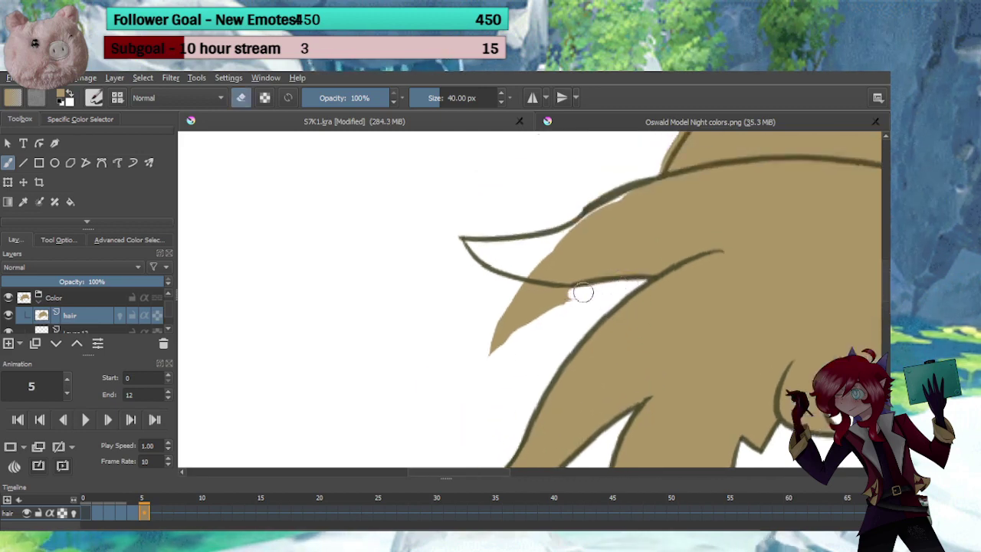
mouse_move(582, 293)
left_mouse_down()
mouse_move(517, 287)
mouse_move(573, 296)
mouse_move(511, 309)
mouse_move(527, 306)
mouse_move(540, 393)
left_mouse_up()
key("e")
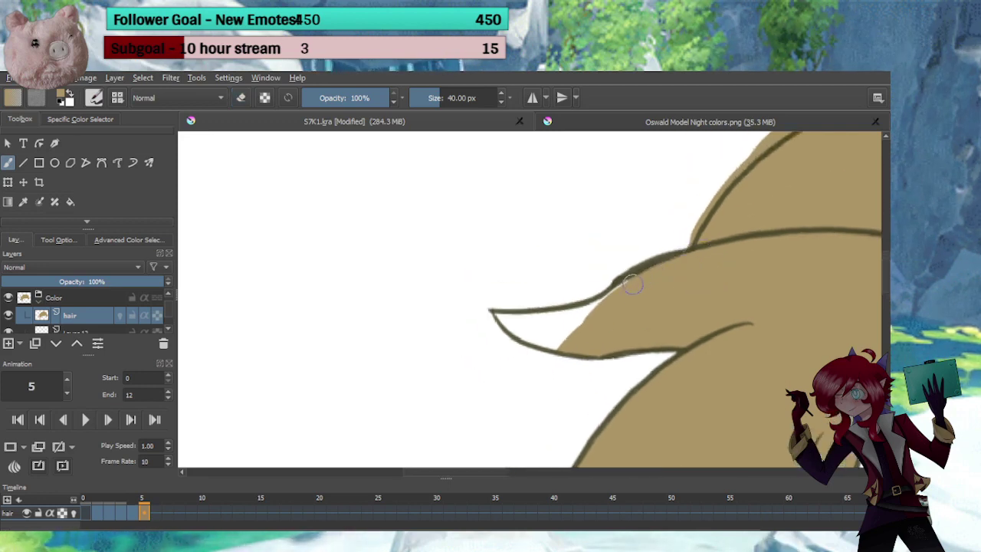
mouse_move(584, 311)
left_mouse_down()
mouse_move(524, 318)
mouse_move(500, 305)
mouse_move(522, 331)
mouse_move(574, 337)
left_mouse_up()
key("e")
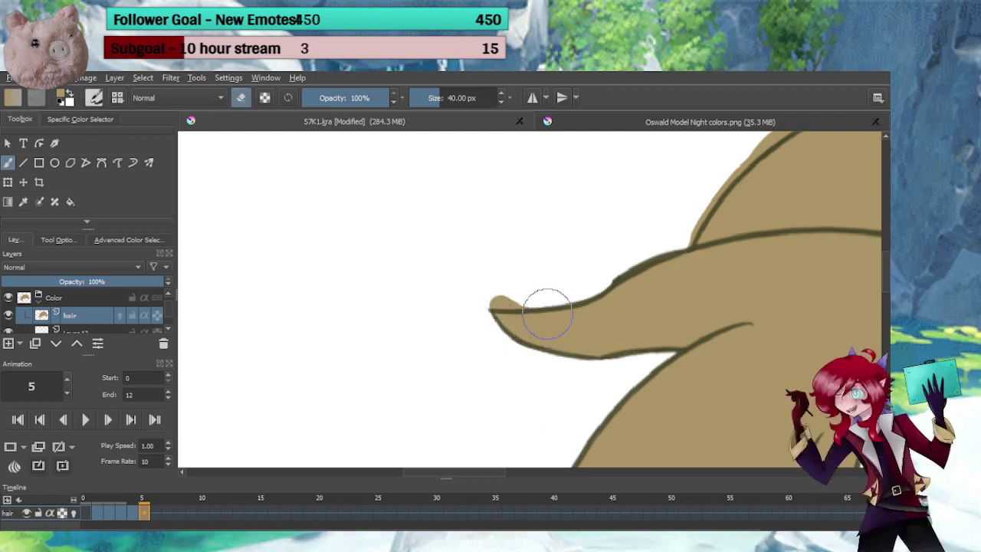
mouse_move(505, 289)
left_mouse_down()
mouse_move(530, 291)
mouse_move(513, 291)
mouse_move(528, 277)
mouse_move(366, 378)
left_mouse_up()
key("e")
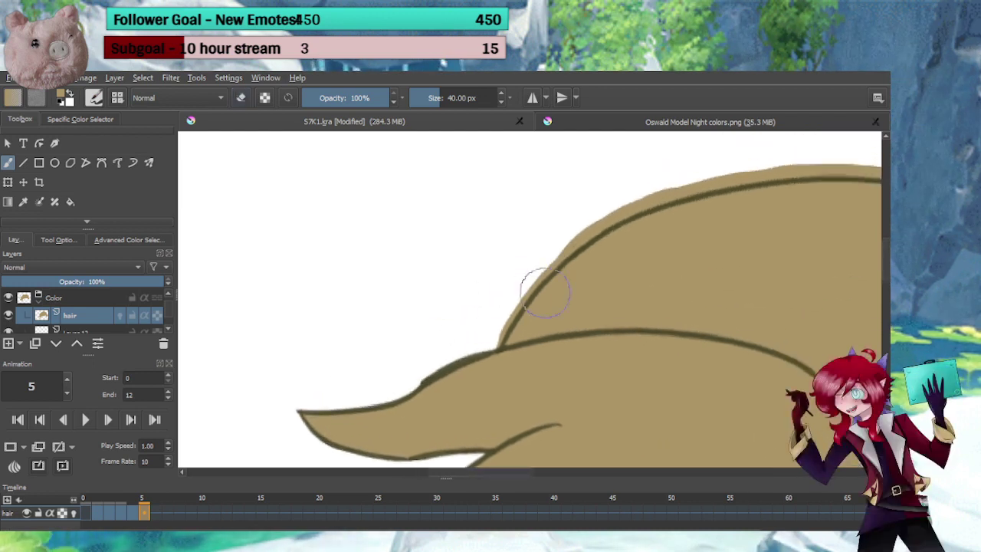
Erase the tan overflow outside the outline along the crown, its notch and the back of the head
key("e")
mouse_move(496, 334)
left_mouse_down()
mouse_move(528, 280)
mouse_move(616, 206)
mouse_move(460, 282)
mouse_move(569, 247)
mouse_move(534, 257)
mouse_move(666, 232)
mouse_move(781, 240)
mouse_move(643, 157)
left_mouse_up()
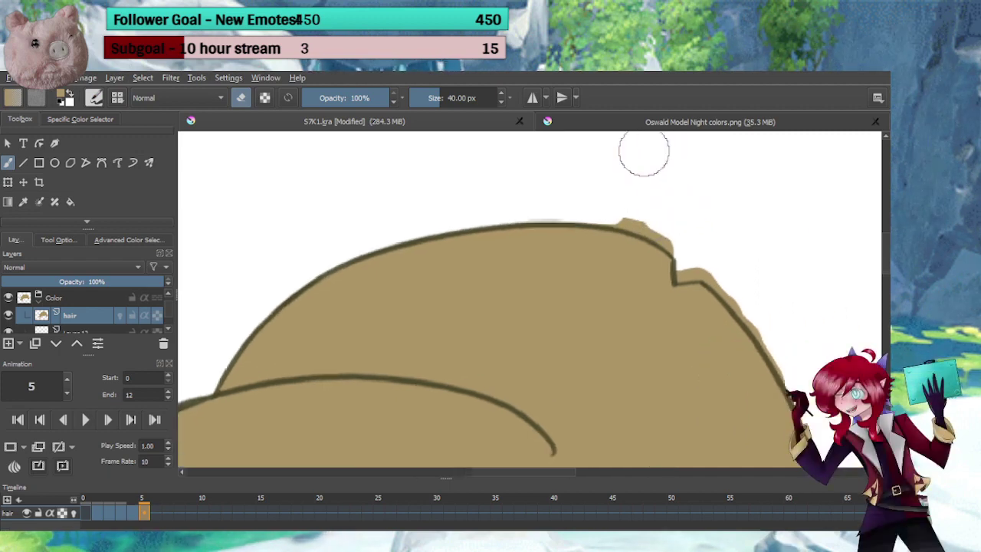
mouse_move(656, 223)
left_mouse_down()
mouse_move(689, 255)
mouse_move(626, 222)
mouse_move(628, 241)
mouse_move(675, 245)
mouse_move(736, 341)
left_mouse_up()
key("e")
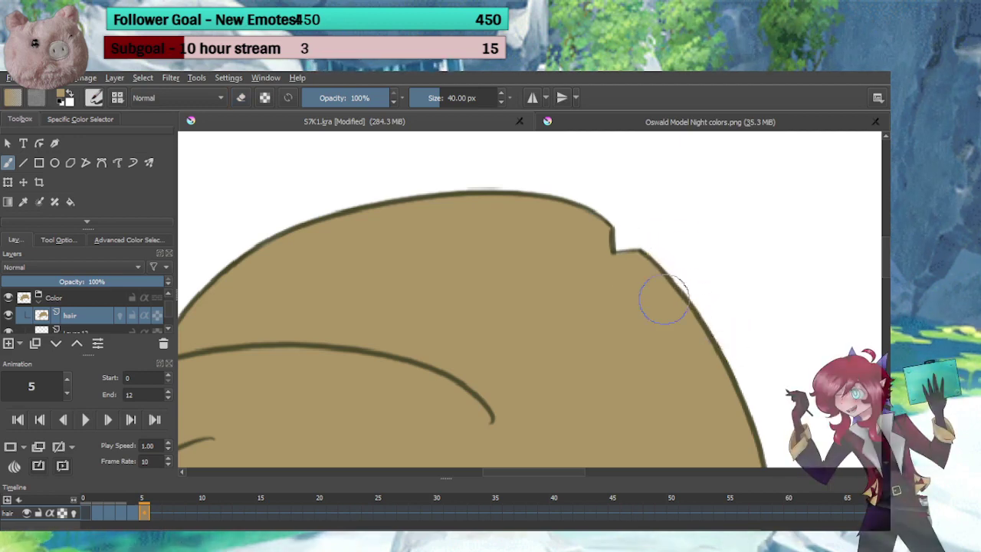
mouse_move(678, 381)
left_mouse_down()
mouse_move(635, 300)
mouse_move(683, 313)
mouse_move(677, 346)
mouse_move(734, 286)
mouse_move(707, 314)
mouse_move(608, 302)
left_mouse_up()
left_click_drag(501, 280, 528, 362)
On frame 6, fit the tan of the strand beside the face to its outline, filling the tip and erasing the overflow
left_click(156, 511)
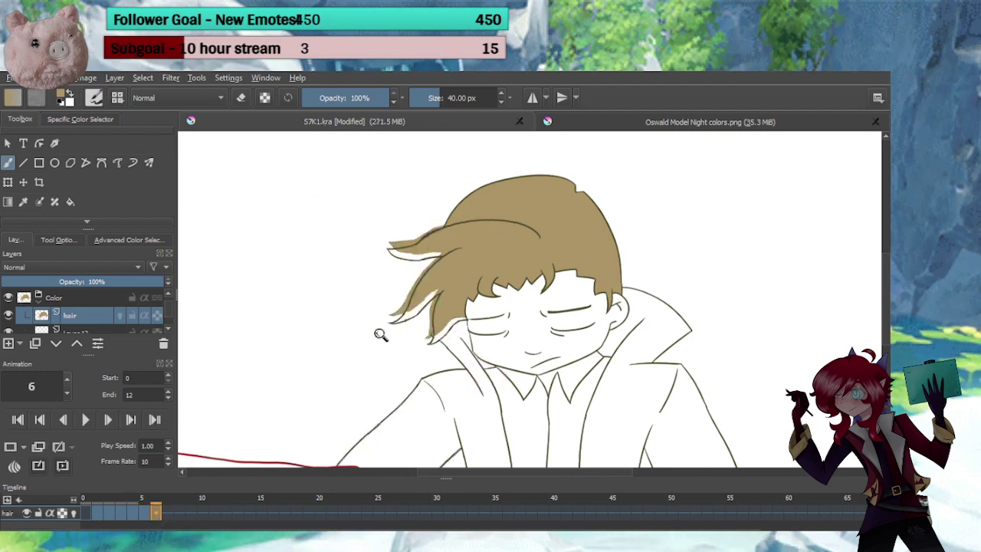
scroll(379, 332, "up", 5)
key("e")
mouse_move(485, 285)
left_mouse_down()
mouse_move(474, 224)
mouse_move(499, 206)
mouse_move(470, 256)
mouse_move(469, 375)
left_mouse_up()
key("e")
mouse_move(517, 267)
left_mouse_down()
mouse_move(541, 212)
mouse_move(513, 265)
mouse_move(510, 348)
mouse_move(476, 396)
mouse_move(545, 346)
mouse_move(527, 360)
mouse_move(576, 308)
mouse_move(620, 306)
left_mouse_up()
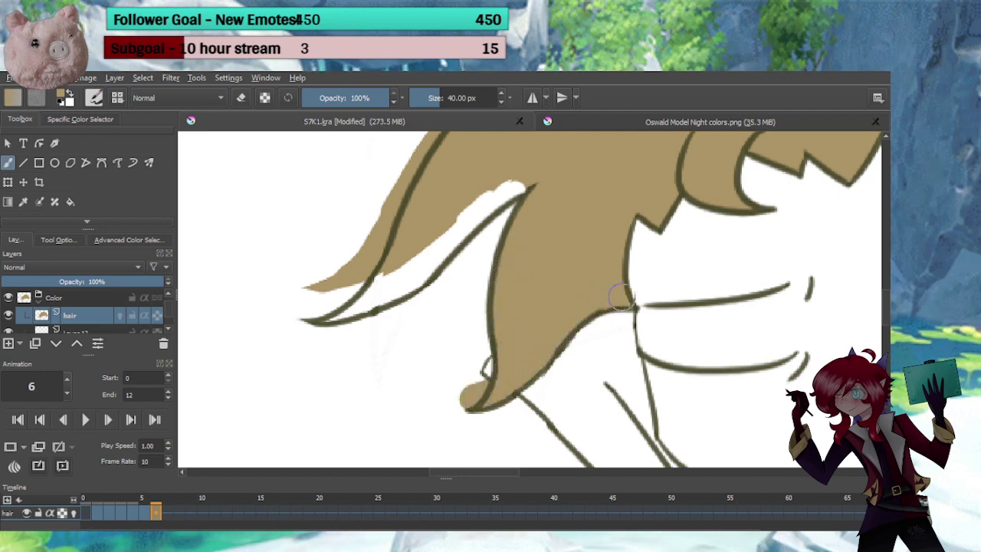
key("e")
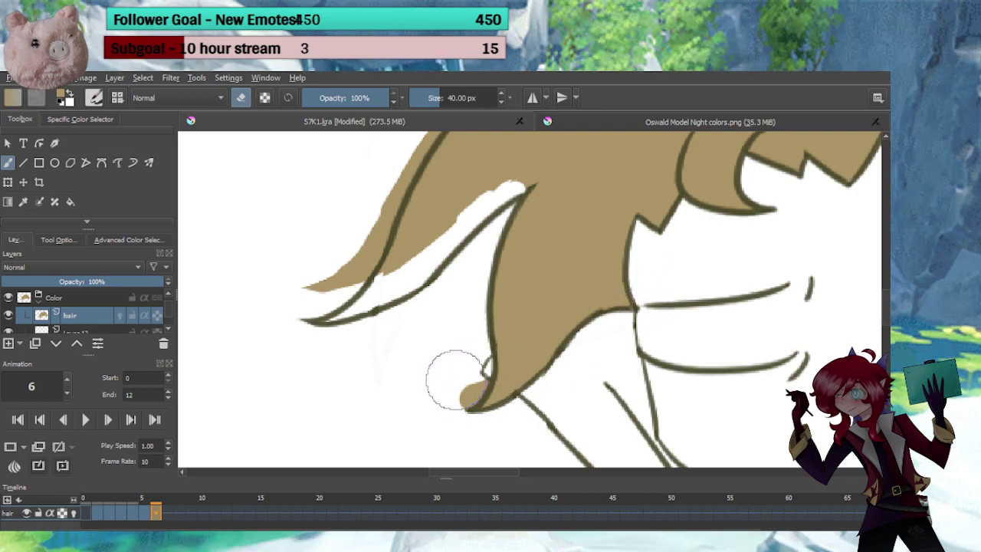
mouse_move(460, 367)
left_mouse_down()
mouse_move(508, 458)
mouse_move(559, 394)
left_mouse_up()
Reshape the uppermost strand's tan on frame 6, erasing it above the outline and filling the lower gap to the tip
key("e")
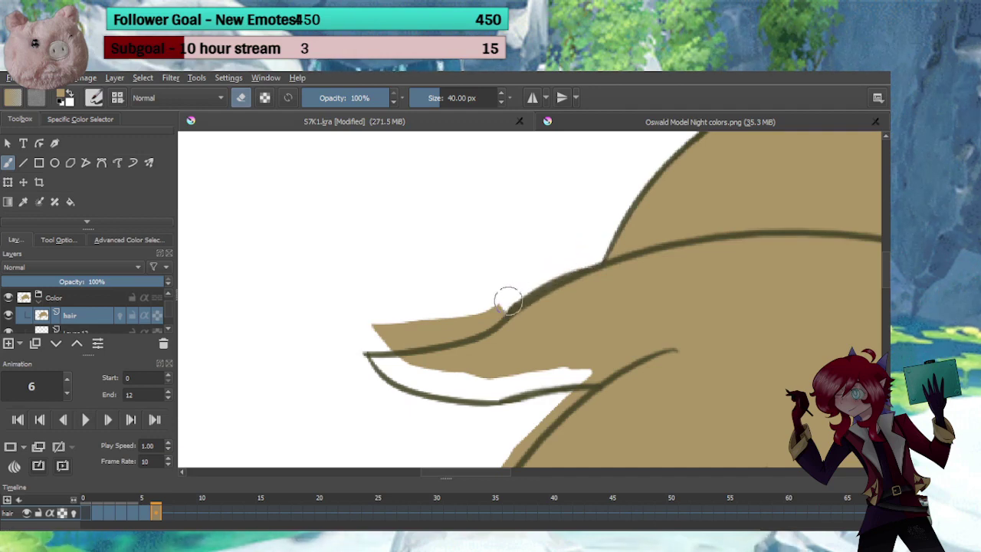
mouse_move(485, 322)
left_mouse_down()
mouse_move(427, 333)
mouse_move(357, 324)
left_mouse_up()
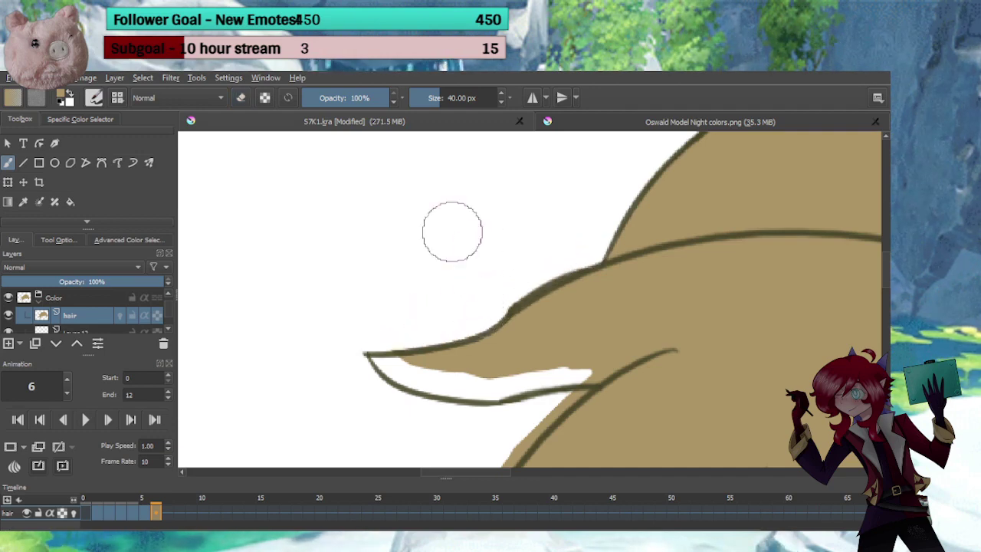
key("e")
mouse_move(423, 299)
left_mouse_down()
mouse_move(398, 274)
mouse_move(388, 236)
left_mouse_up()
mouse_move(353, 279)
left_mouse_down()
mouse_move(421, 319)
mouse_move(472, 314)
mouse_move(450, 320)
mouse_move(569, 290)
left_mouse_up()
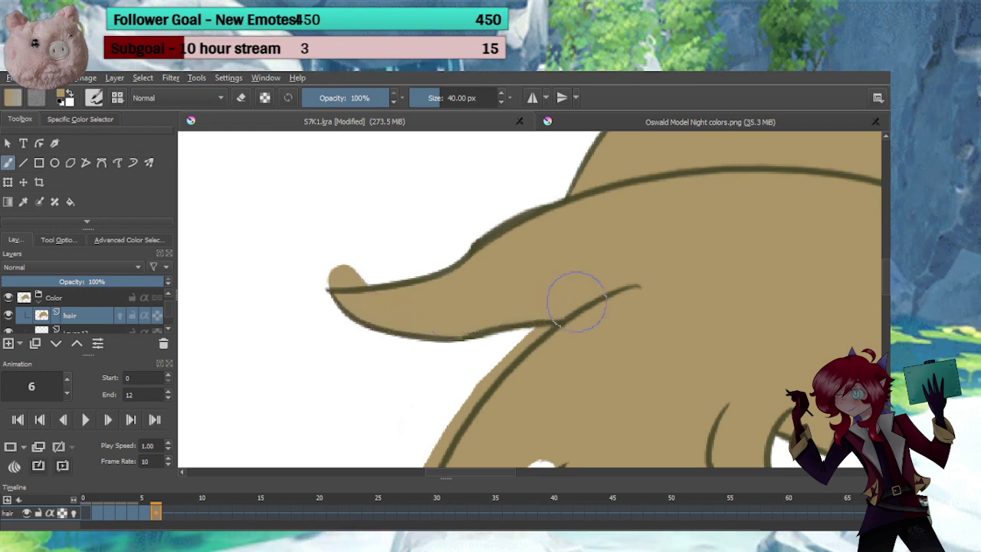
key("e")
left_click_drag(383, 256, 335, 267)
Fit the middle strand's tan to the frame 6 line art, erasing the outer overflow and filling the inner gap to the tip
key("e")
left_click_drag(371, 357, 422, 289)
key("e")
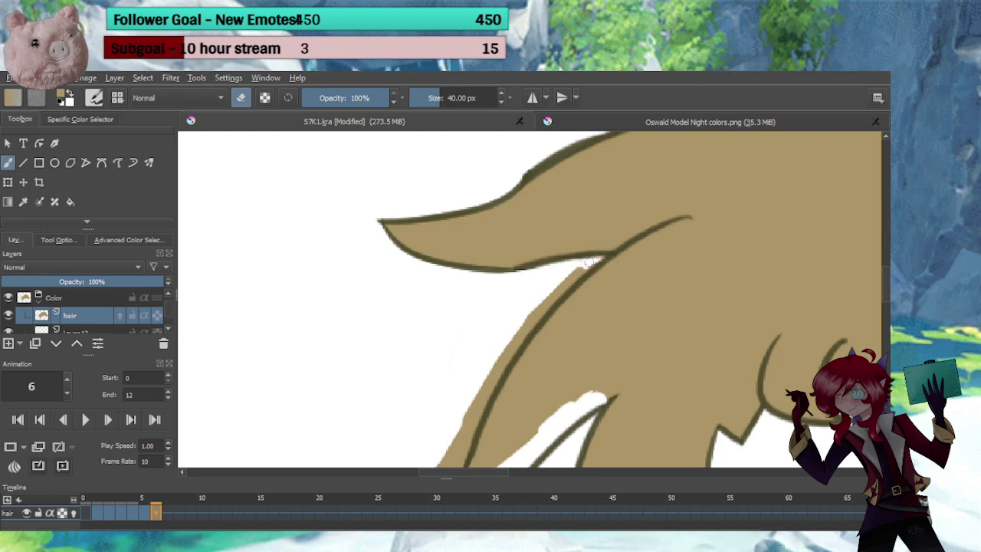
mouse_move(516, 318)
left_mouse_down()
mouse_move(561, 253)
mouse_move(487, 367)
mouse_move(517, 273)
mouse_move(516, 298)
mouse_move(532, 276)
mouse_move(511, 314)
mouse_move(460, 342)
mouse_move(678, 222)
mouse_move(554, 331)
mouse_move(575, 319)
mouse_move(496, 349)
left_mouse_up()
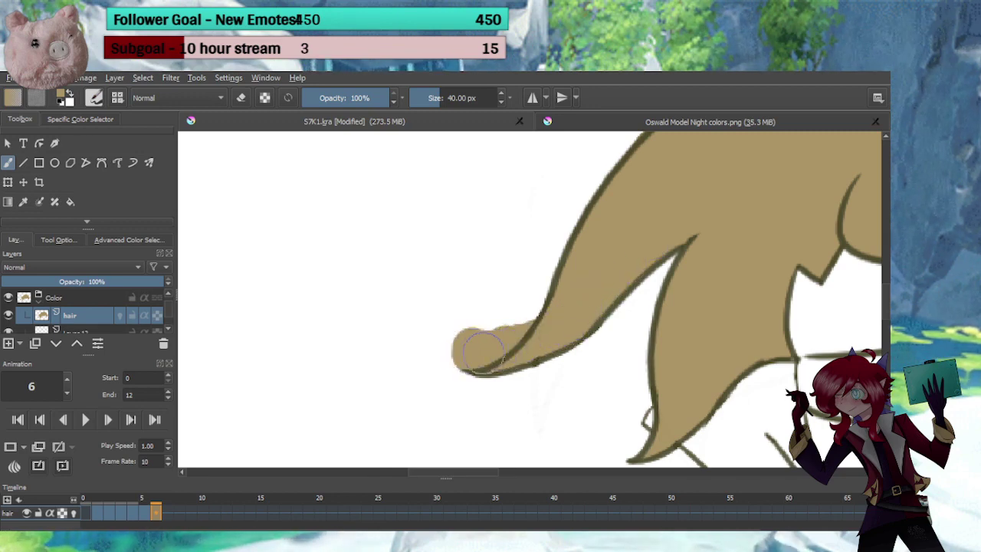
key("e")
mouse_move(512, 296)
left_mouse_down()
mouse_move(513, 314)
mouse_move(490, 339)
mouse_move(447, 351)
mouse_move(481, 331)
left_mouse_up()
key("e")
left_click_drag(529, 269, 456, 376)
left_click_drag(547, 317, 410, 374)
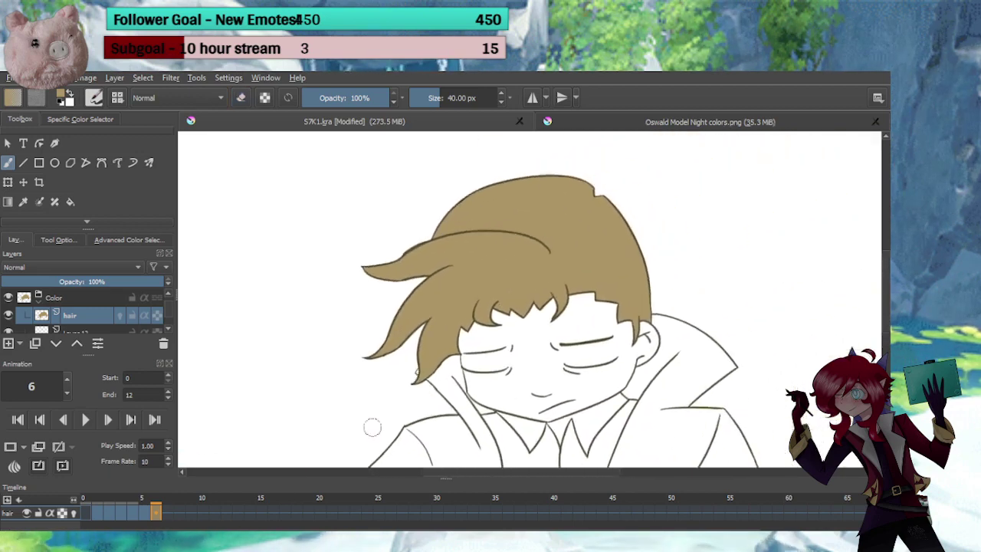
On frame 7, erase the tan outside the strand beside the face and fill the strand down to its tip
left_click(167, 512)
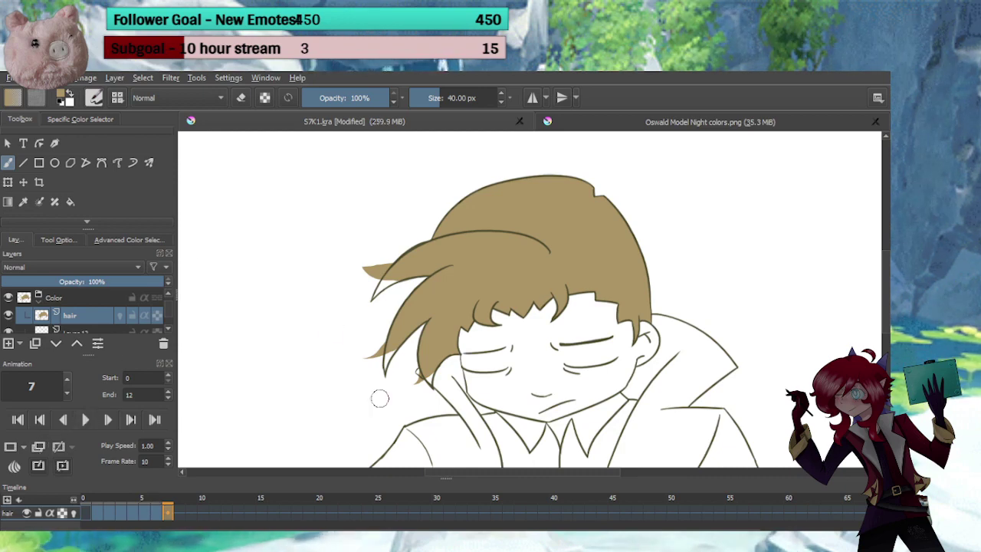
scroll(405, 399, "up", 5)
key("e")
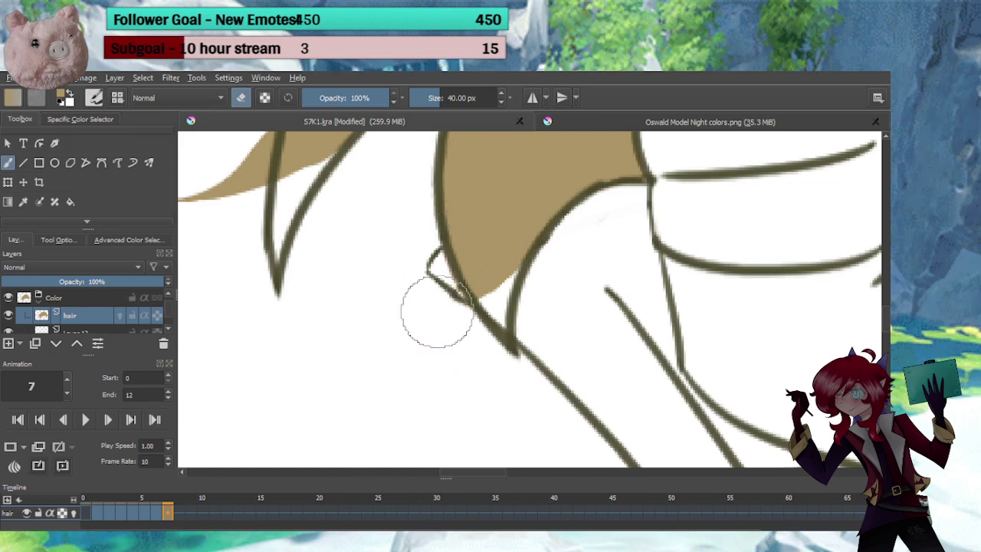
key("e")
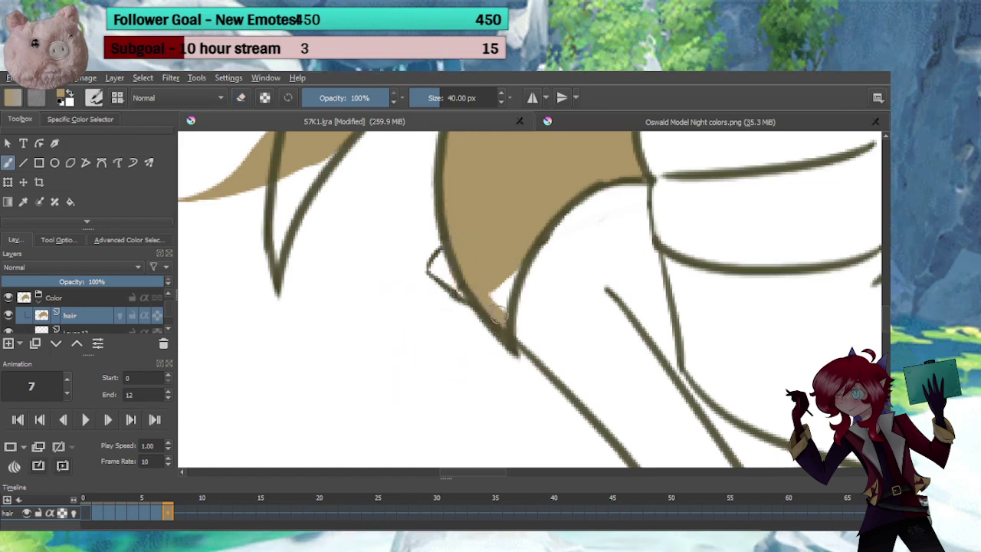
mouse_move(492, 254)
left_mouse_down()
mouse_move(628, 330)
mouse_move(659, 376)
left_mouse_up()
Erase the overflow around the middle strand on frame 7 and fill its narrow tip with tan
key("e")
mouse_move(409, 256)
left_mouse_down()
mouse_move(415, 244)
mouse_move(414, 271)
mouse_move(373, 289)
left_mouse_up()
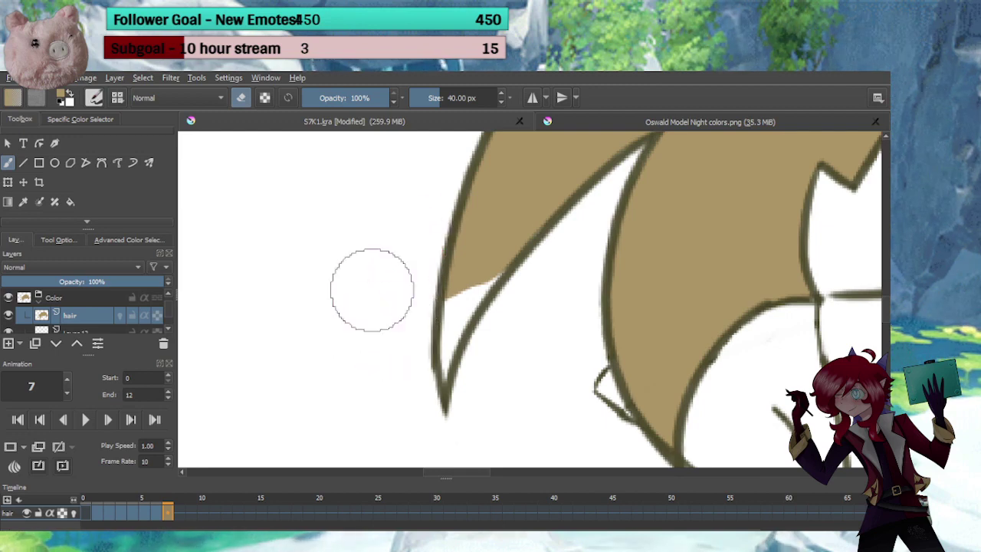
key("e")
mouse_move(446, 264)
left_mouse_down()
mouse_move(458, 297)
mouse_move(444, 330)
mouse_move(441, 383)
mouse_move(488, 274)
left_mouse_up()
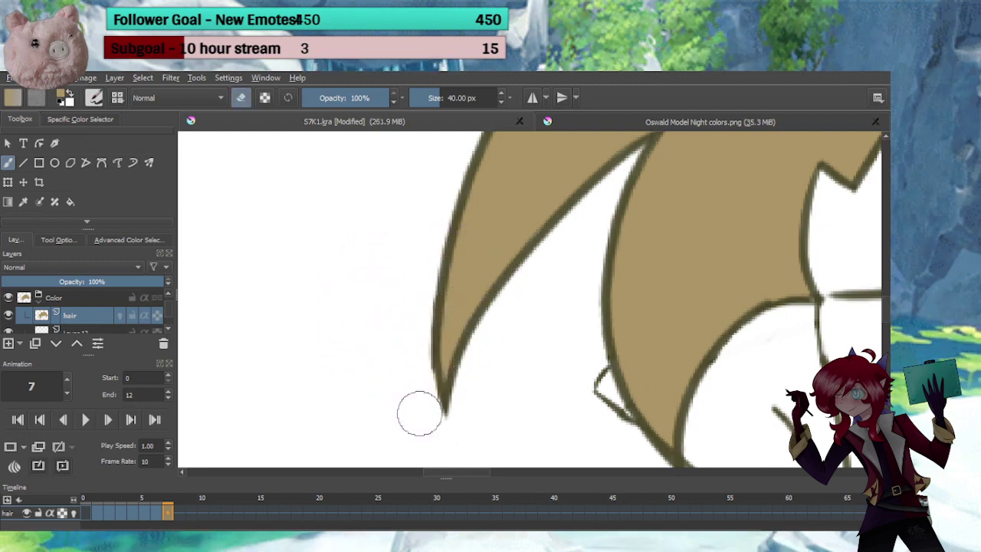
key("e")
mouse_move(425, 289)
left_mouse_down()
mouse_move(416, 329)
mouse_move(425, 344)
left_mouse_up()
key("e")
Erase the tan outside the uppermost strand on frame 7 and fill it to its pointed tip
left_click_drag(451, 286, 462, 378)
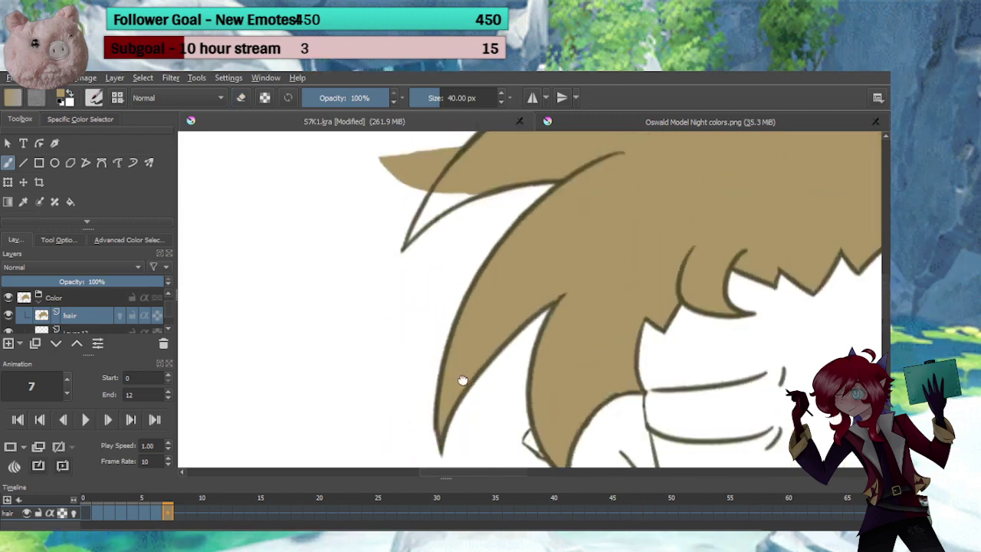
mouse_move(475, 268)
left_mouse_down()
mouse_move(488, 368)
mouse_move(499, 380)
left_mouse_up()
key("e")
mouse_move(414, 264)
left_mouse_down()
mouse_move(395, 284)
mouse_move(422, 271)
mouse_move(415, 297)
mouse_move(472, 249)
mouse_move(455, 268)
left_mouse_up()
key("e")
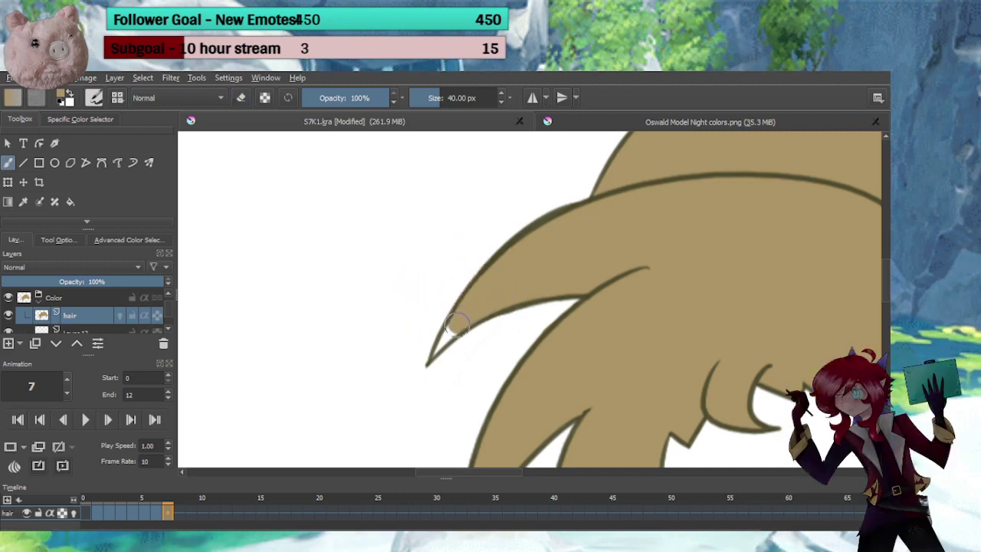
left_click_drag(447, 345, 442, 367)
key("e")
mouse_move(487, 344)
left_mouse_down()
mouse_move(435, 388)
mouse_move(445, 370)
mouse_move(434, 376)
mouse_move(466, 366)
mouse_move(467, 374)
mouse_move(499, 314)
mouse_move(481, 370)
mouse_move(511, 373)
mouse_move(525, 331)
mouse_move(454, 326)
left_mouse_up()
key("e")
key("e")
key("e")
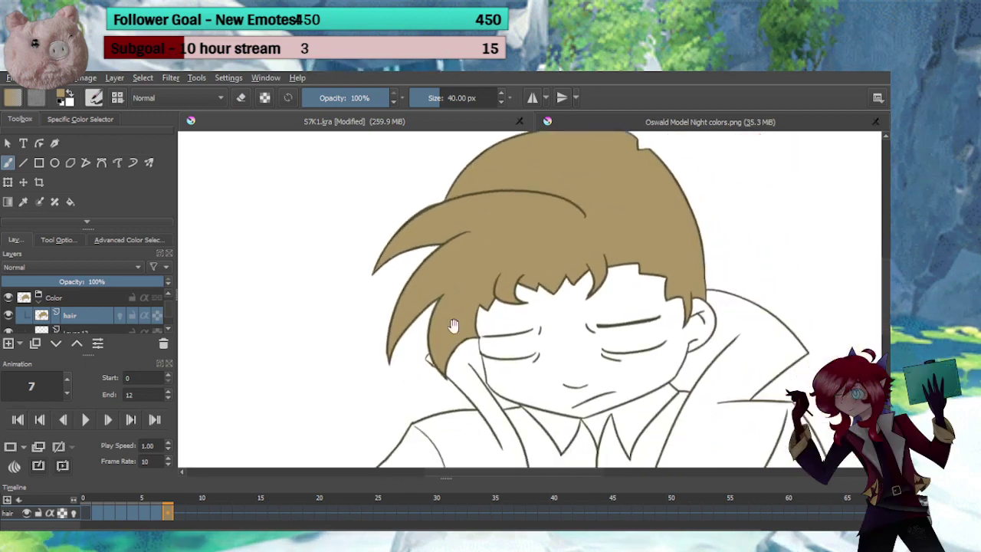
Advance to frame 9, try a blank hair frame there, and undo it
key("period")
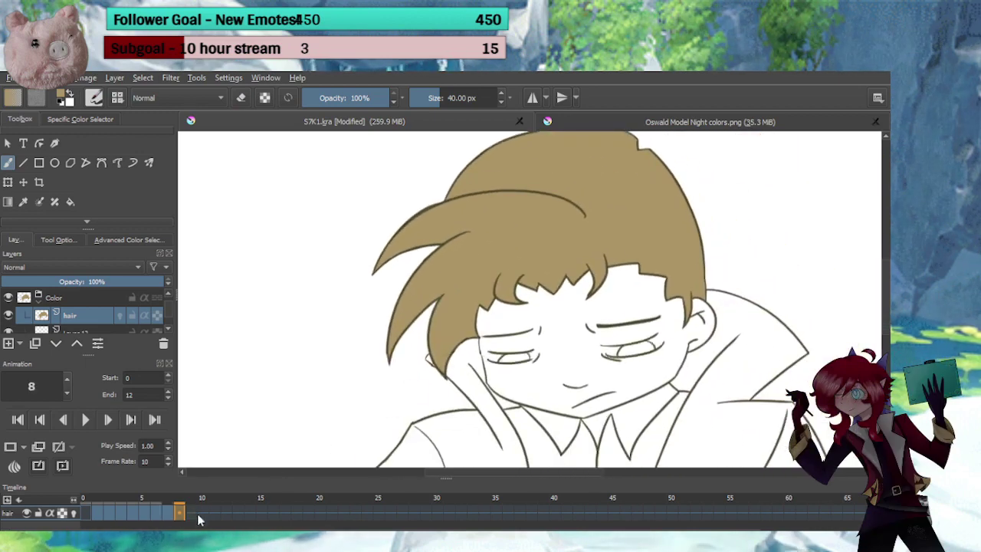
key("period")
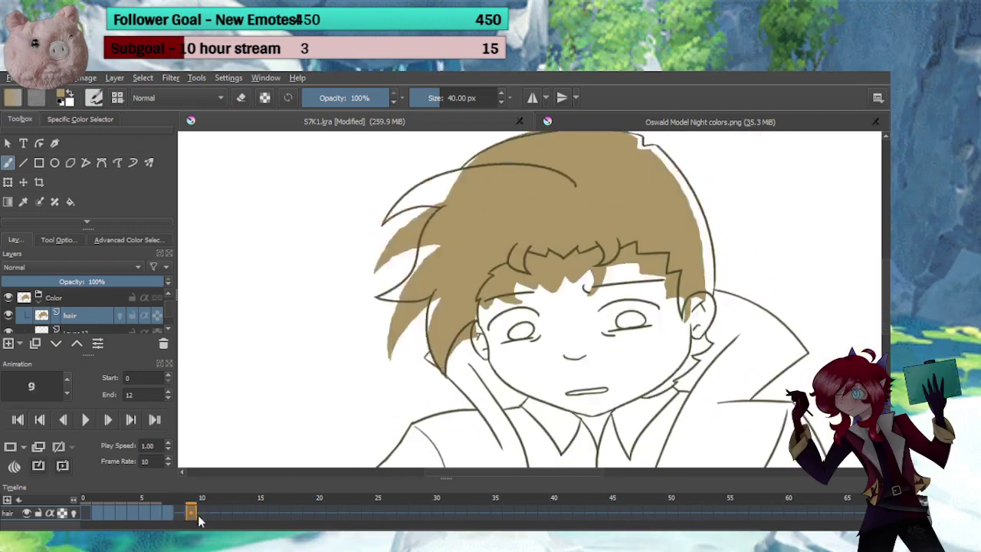
left_click(10, 449)
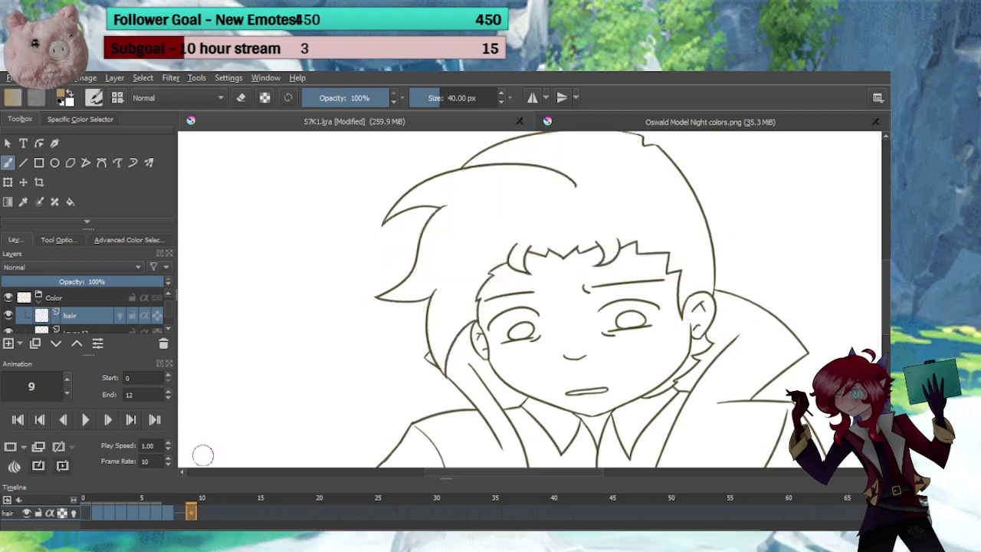
key("ctrl+z")
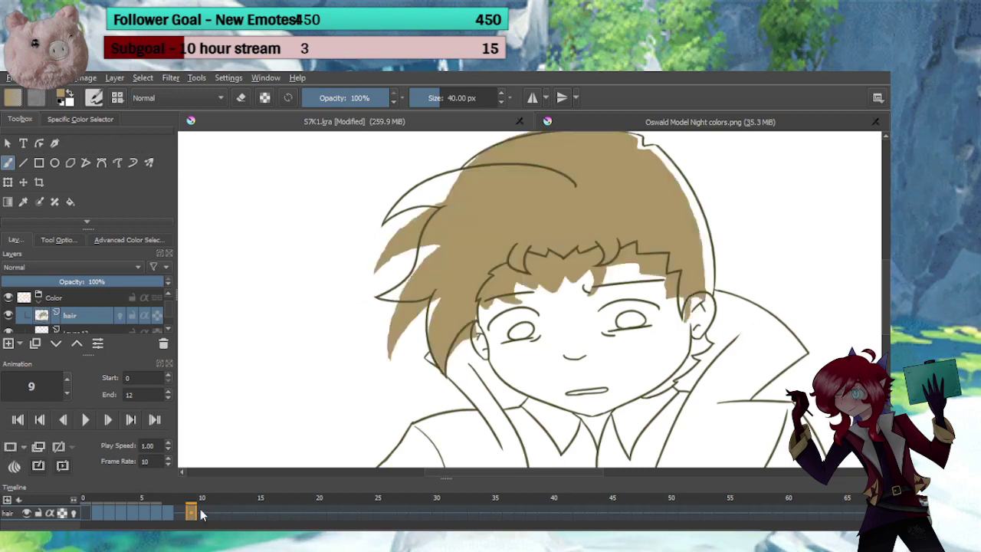
On frame 9, erase the tan outside the temple hairline and over the brow and forehead beside it
scroll(498, 304, "up", 5)
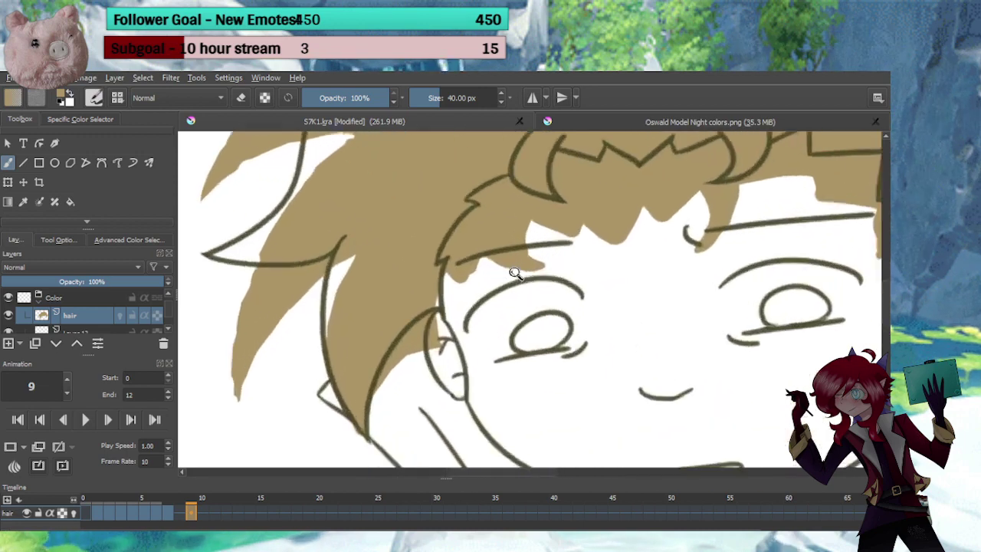
scroll(498, 305, "up", 2)
key("e")
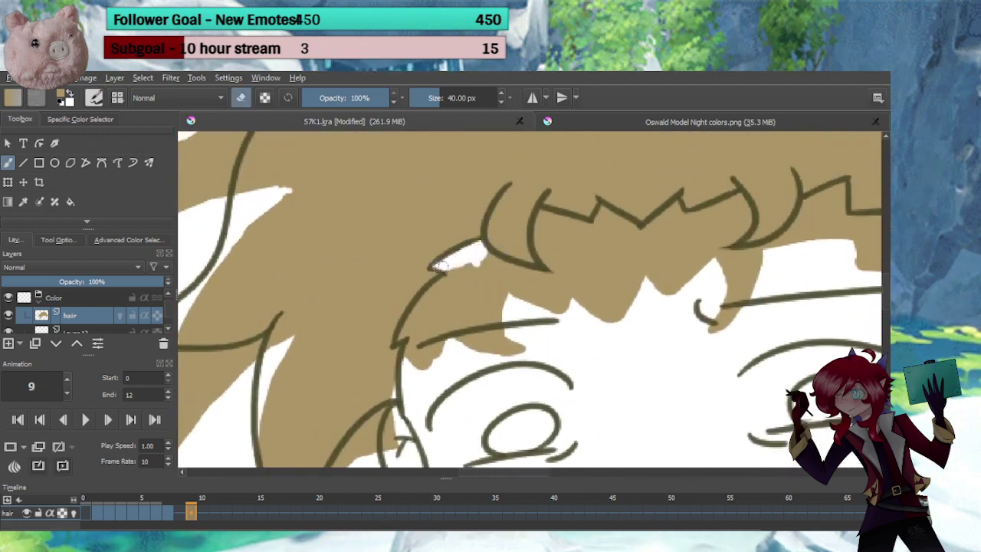
left_click_drag(442, 285, 420, 308)
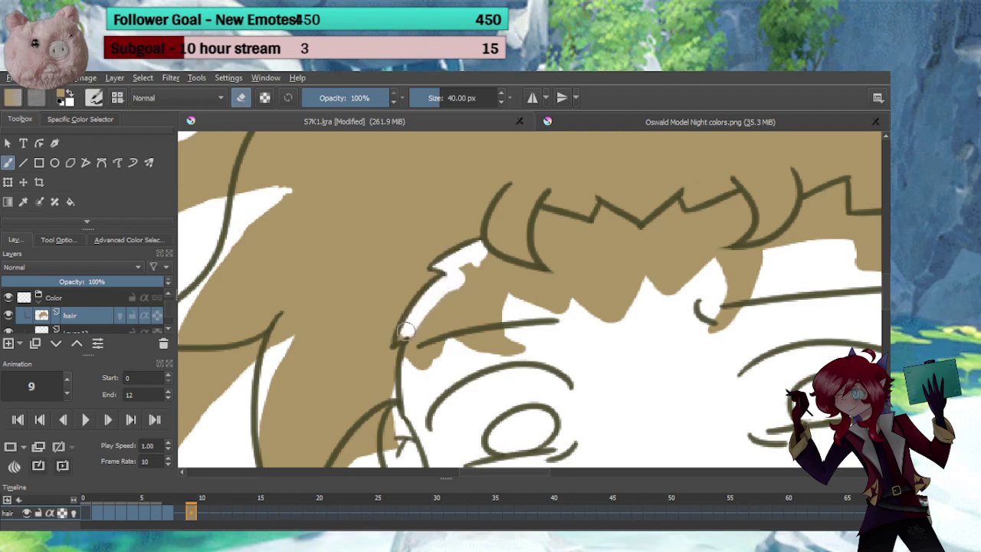
mouse_move(410, 361)
left_mouse_down()
mouse_move(519, 350)
mouse_move(435, 329)
mouse_move(483, 266)
mouse_move(566, 282)
mouse_move(530, 285)
mouse_move(593, 309)
mouse_move(650, 311)
left_mouse_up()
left_click_drag(617, 300, 475, 339)
mouse_move(586, 360)
left_mouse_down()
mouse_move(536, 375)
mouse_move(636, 324)
mouse_move(490, 272)
left_mouse_up()
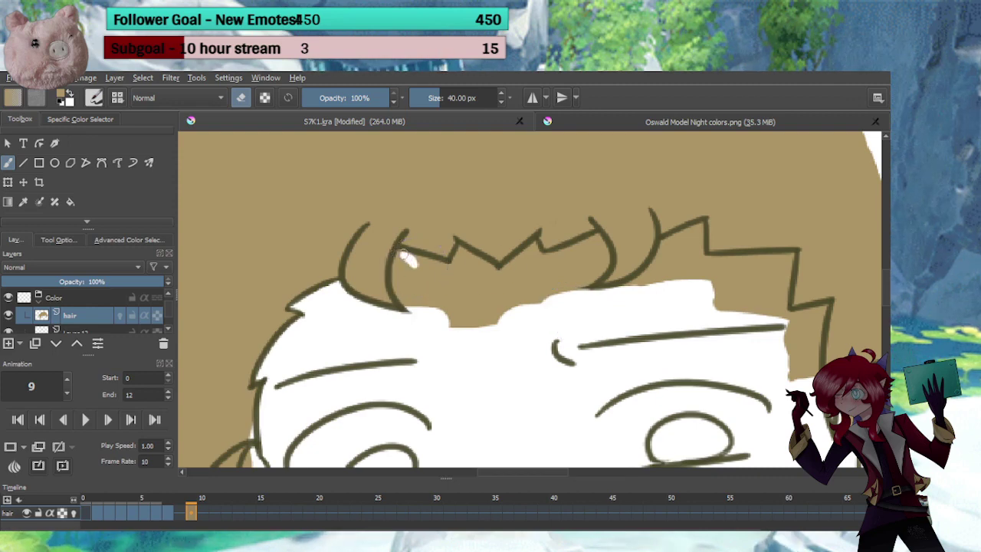
Erase the tan below the zigzag fringe between the two curved locks on frame 9
mouse_move(399, 270)
left_mouse_down()
mouse_move(416, 307)
mouse_move(410, 263)
mouse_move(446, 275)
mouse_move(420, 272)
mouse_move(451, 324)
mouse_move(460, 253)
mouse_move(501, 281)
mouse_move(485, 289)
mouse_move(493, 328)
mouse_move(474, 297)
mouse_move(498, 308)
mouse_move(537, 262)
left_mouse_up()
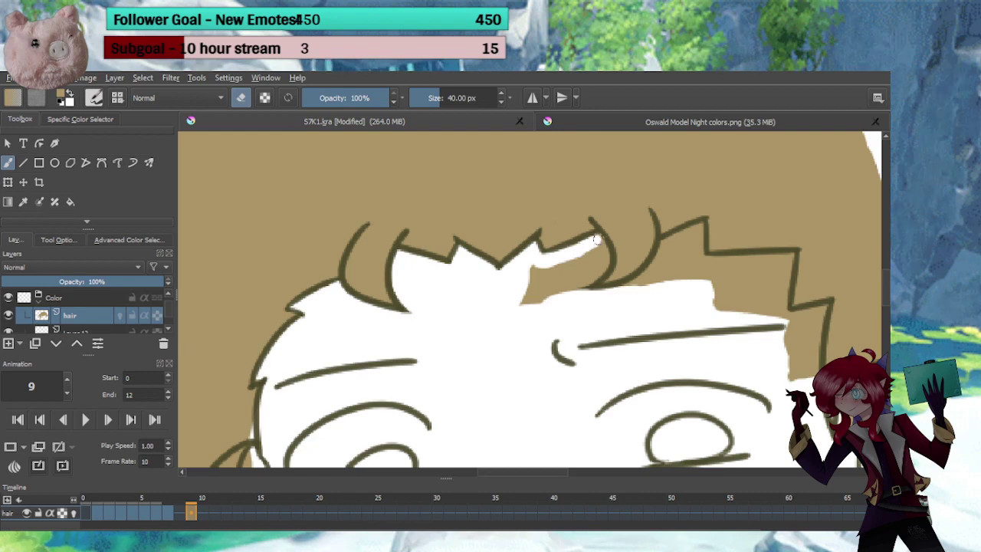
mouse_move(605, 265)
left_mouse_down()
mouse_move(541, 298)
mouse_move(518, 297)
mouse_move(593, 259)
left_mouse_up()
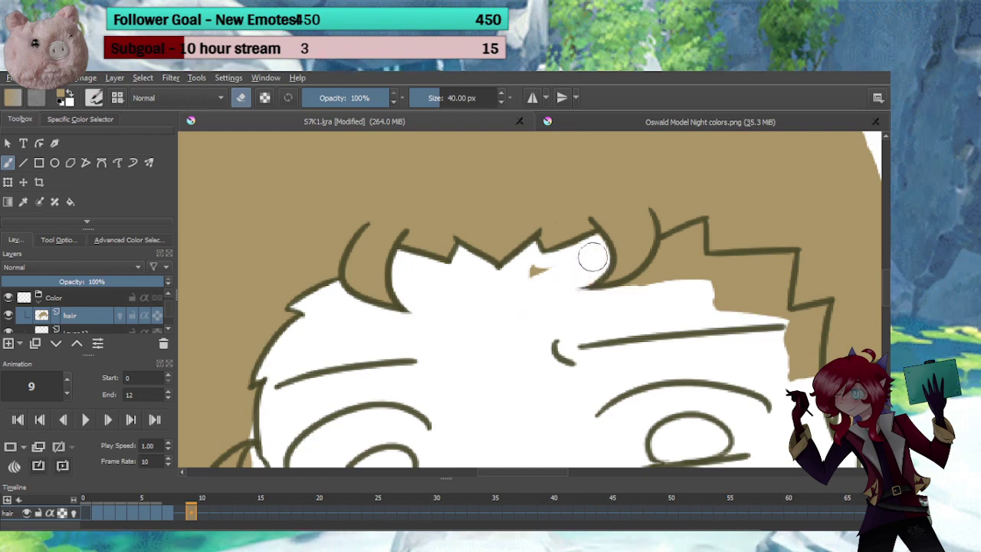
left_click_drag(511, 295, 382, 290)
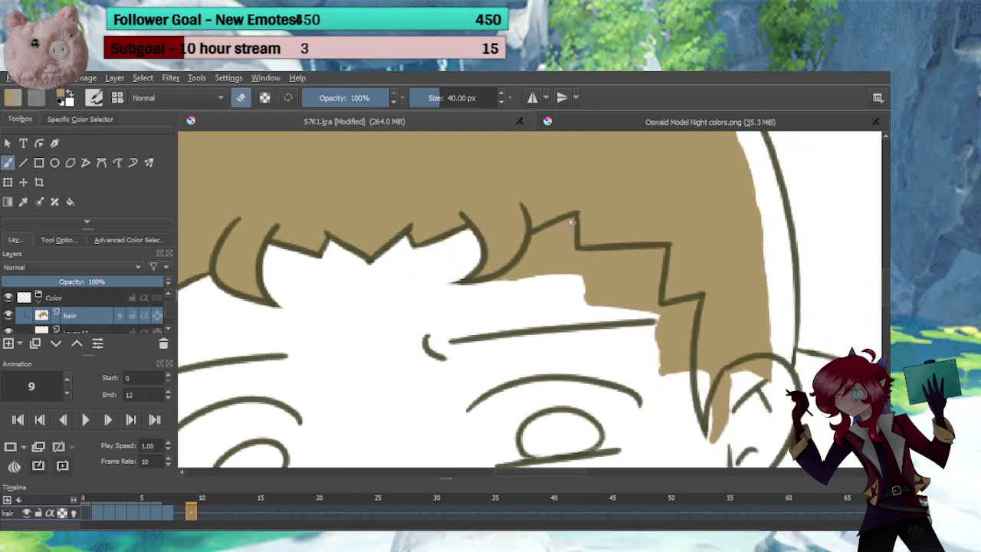
Erase the tan below the stepped hairline and inside the adjoining ear on frame 9, and fill the pointed sideburn with tan
mouse_move(527, 262)
left_mouse_down()
mouse_move(531, 250)
mouse_move(468, 295)
left_mouse_up()
mouse_move(565, 230)
left_mouse_down()
mouse_move(563, 272)
mouse_move(475, 287)
mouse_move(508, 255)
mouse_move(565, 259)
mouse_move(581, 301)
mouse_move(538, 269)
mouse_move(554, 296)
mouse_move(481, 261)
left_mouse_up()
left_click_drag(549, 269, 576, 262)
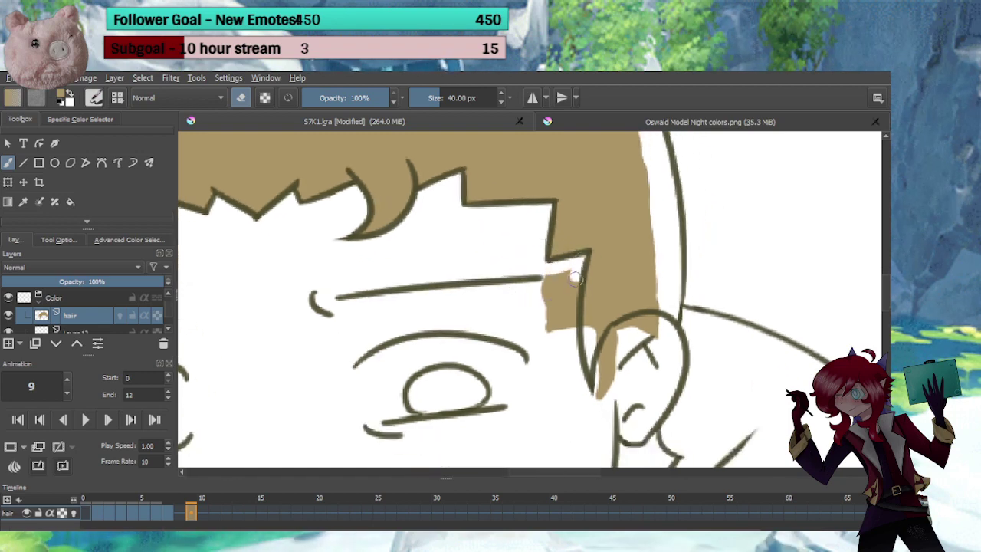
mouse_move(538, 310)
left_mouse_down()
mouse_move(543, 278)
mouse_move(559, 286)
mouse_move(553, 323)
mouse_move(595, 335)
mouse_move(570, 273)
left_mouse_up()
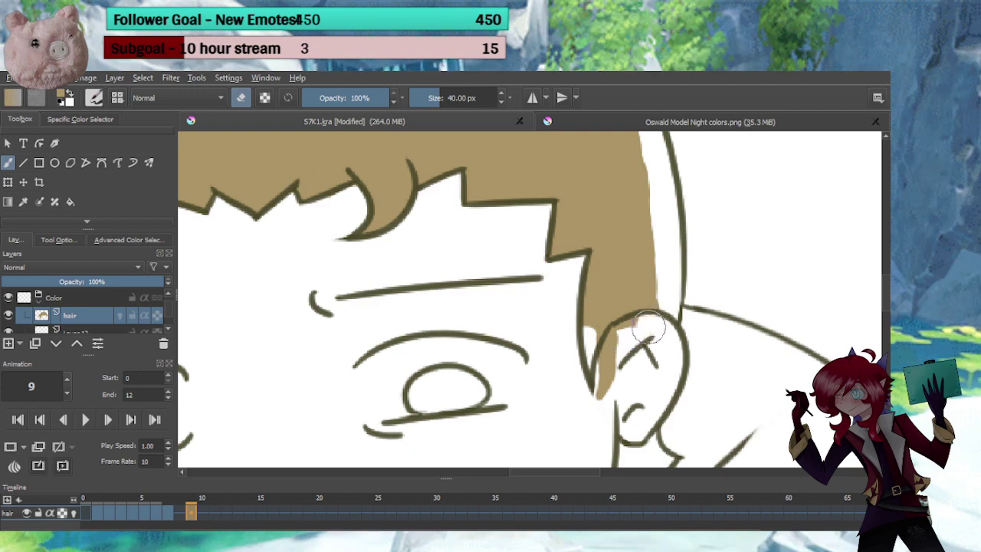
mouse_move(625, 337)
left_mouse_down()
mouse_move(611, 391)
mouse_move(599, 328)
left_mouse_up()
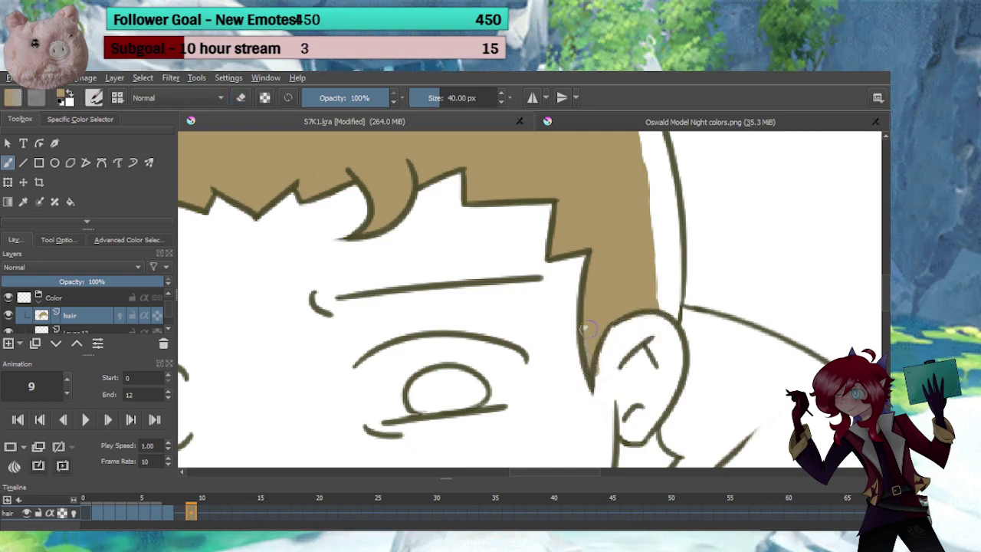
key("ctrl+z")
key("e")
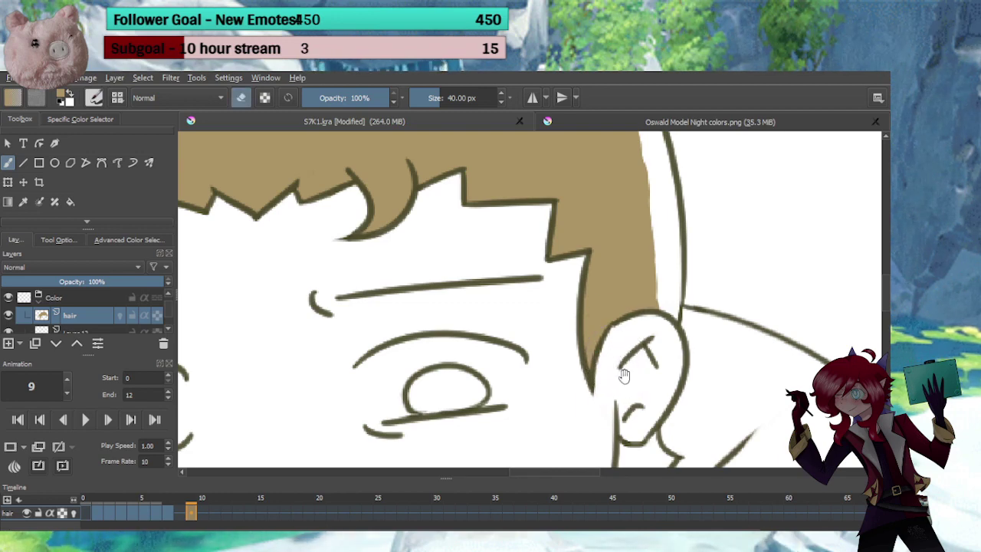
Fill the gap between the hair and the head outline with tan, from above the ear up to the crown notch
left_click_drag(624, 376, 559, 429)
key("e")
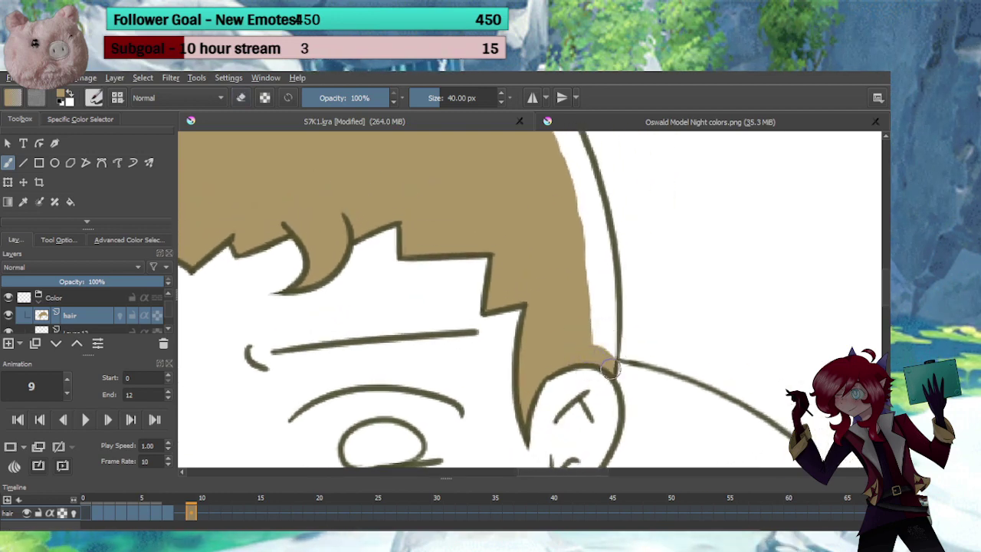
key("e")
key("e")
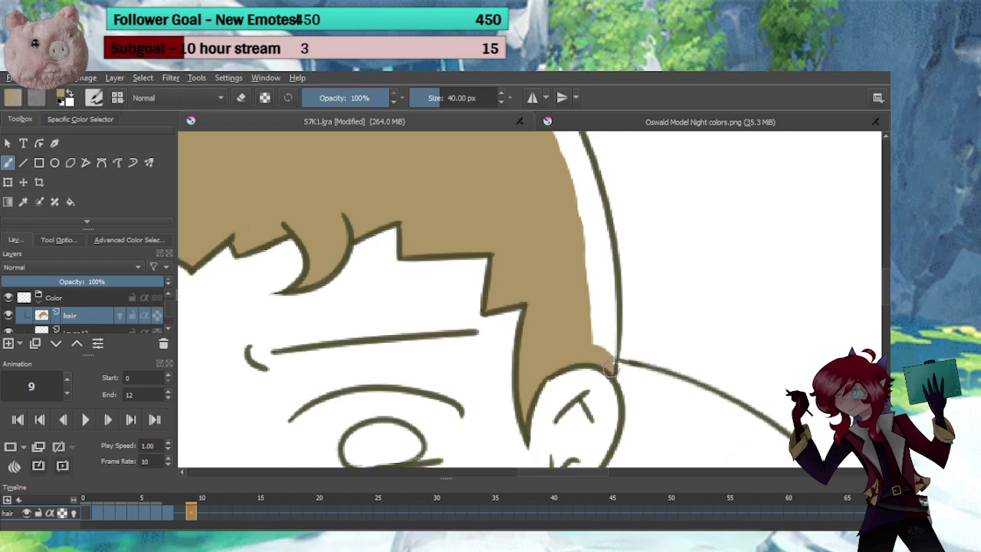
mouse_move(611, 369)
left_mouse_down()
mouse_move(605, 277)
mouse_move(601, 346)
mouse_move(589, 257)
mouse_move(619, 360)
mouse_move(606, 288)
left_mouse_up()
left_click_drag(601, 310, 624, 374)
mouse_move(622, 364)
left_mouse_down()
mouse_move(595, 276)
mouse_move(551, 210)
mouse_move(573, 270)
mouse_move(636, 334)
mouse_move(559, 241)
mouse_move(544, 286)
mouse_move(576, 299)
mouse_move(589, 273)
left_mouse_up()
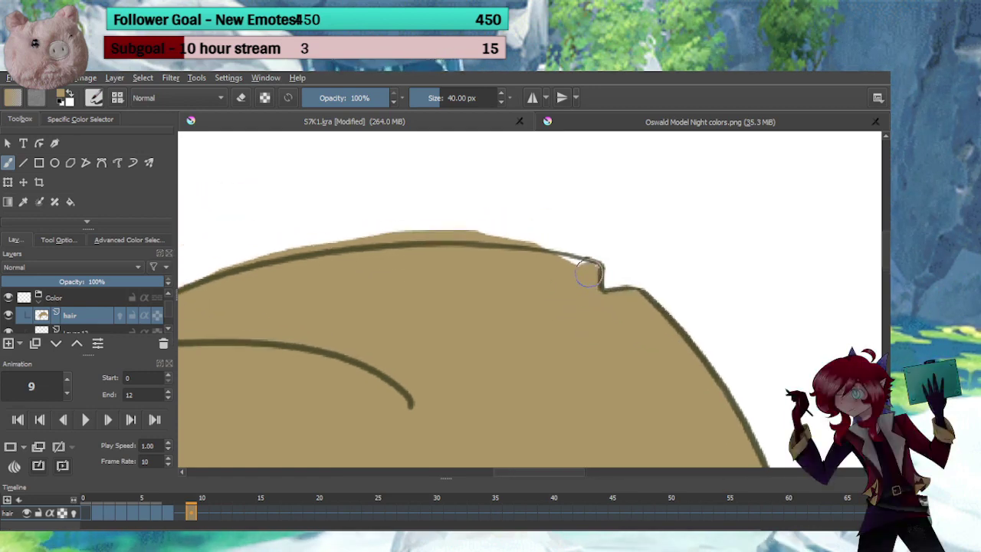
Erase the tan spilling over the crown outline on frame 9 and fill the small gap beneath it
key("e")
mouse_move(473, 219)
left_mouse_down()
mouse_move(541, 231)
mouse_move(477, 225)
left_mouse_up()
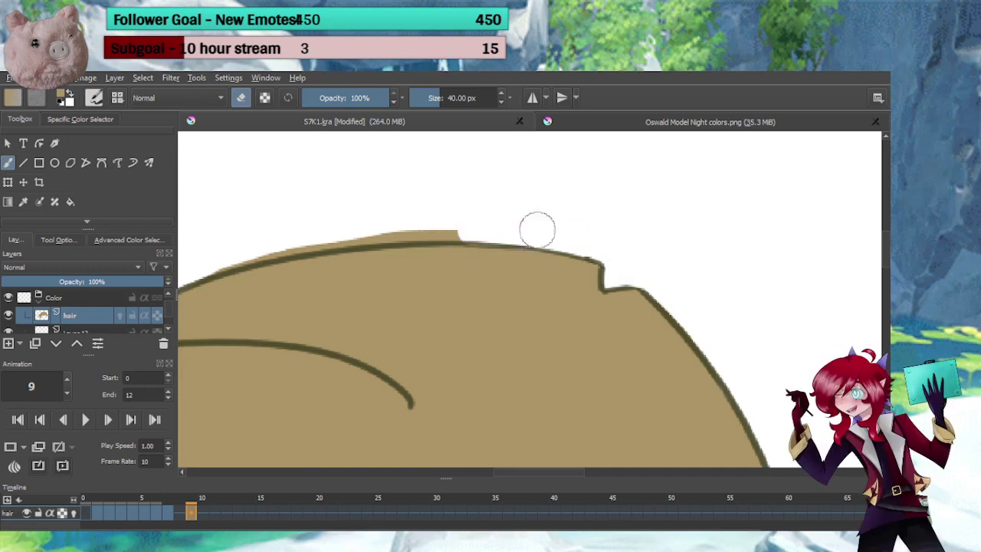
key("e")
left_click_drag(494, 257, 593, 280)
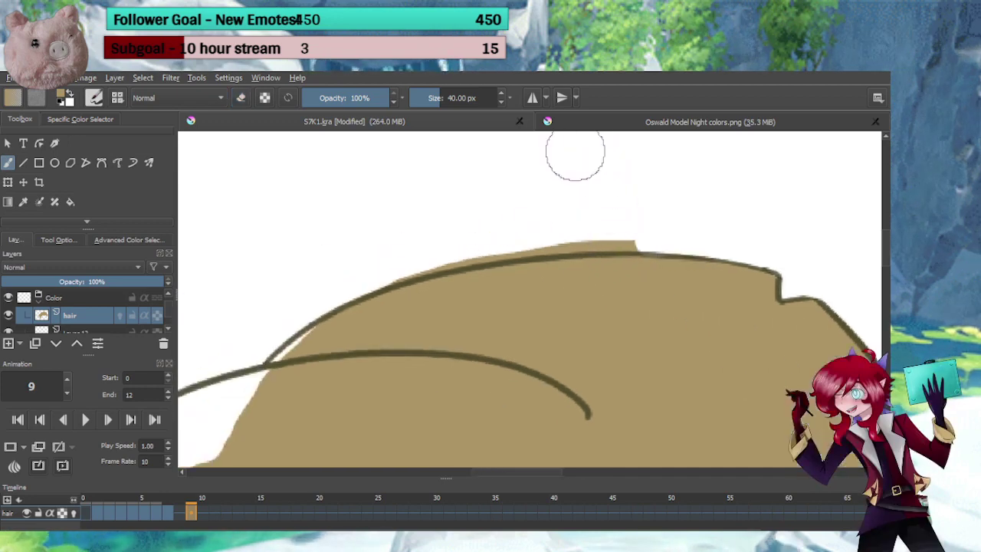
key("e")
mouse_move(393, 261)
left_mouse_down()
mouse_move(462, 235)
mouse_move(608, 223)
mouse_move(668, 232)
left_mouse_up()
left_click_drag(338, 386, 629, 261)
Fill the uppermost strand on frame 9 to its pointed tip with tan and erase the color beneath it
key("e")
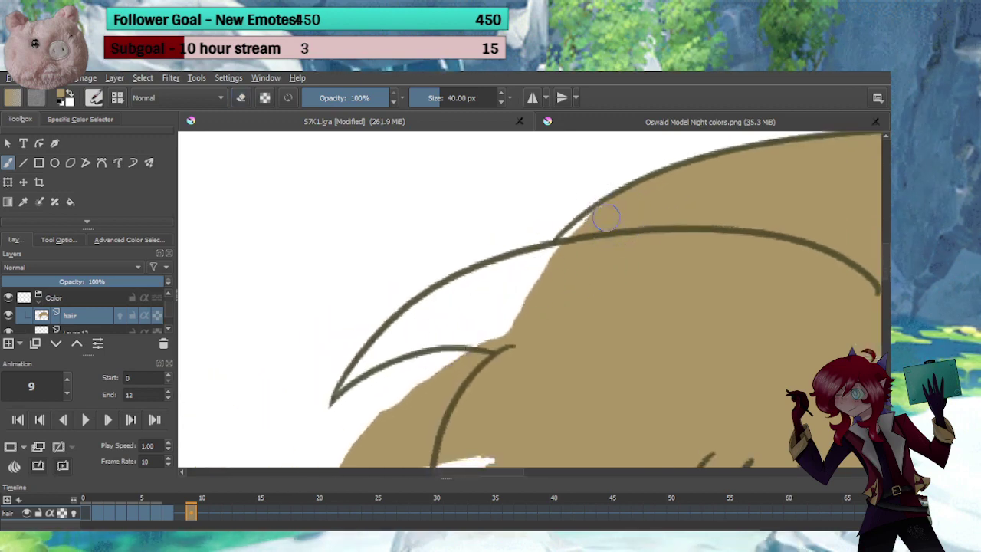
mouse_move(548, 274)
left_mouse_down()
mouse_move(612, 219)
mouse_move(643, 217)
mouse_move(478, 273)
mouse_move(409, 360)
left_mouse_up()
mouse_move(481, 323)
left_mouse_down()
mouse_move(556, 199)
mouse_move(595, 186)
mouse_move(525, 227)
mouse_move(483, 300)
mouse_move(485, 318)
mouse_move(524, 309)
mouse_move(567, 232)
mouse_move(632, 178)
left_mouse_up()
key("e")
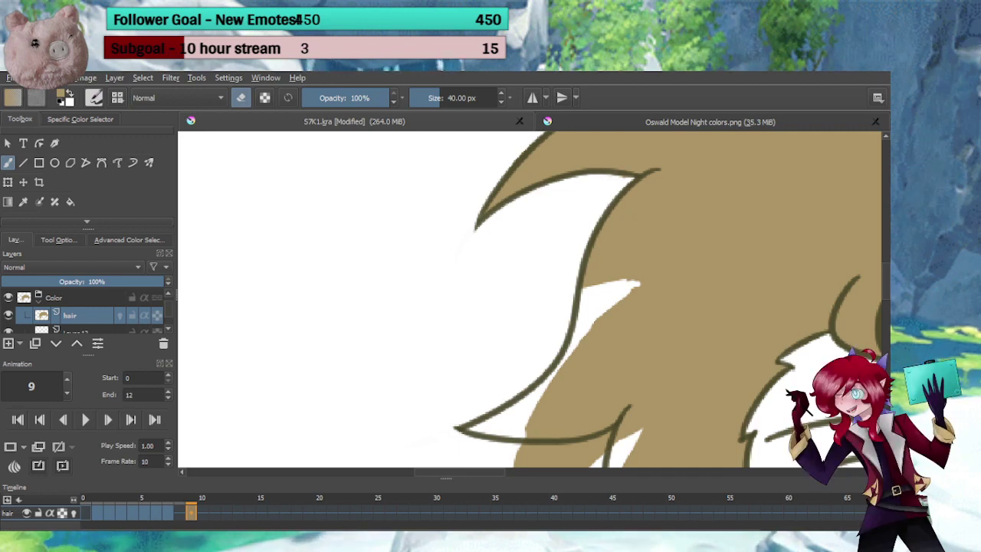
mouse_move(623, 259)
left_mouse_down()
mouse_move(638, 322)
mouse_move(540, 248)
left_mouse_up()
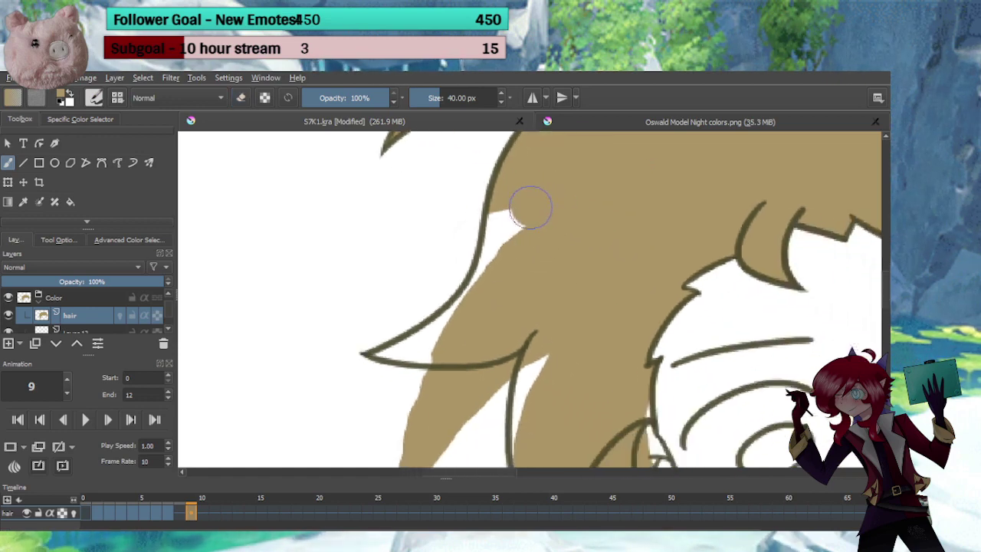
Fill the middle strand on frame 9 to its tip with tan and erase the overflow above it
mouse_move(530, 206)
left_mouse_down()
mouse_move(510, 219)
mouse_move(464, 326)
mouse_move(376, 333)
mouse_move(412, 340)
left_mouse_up()
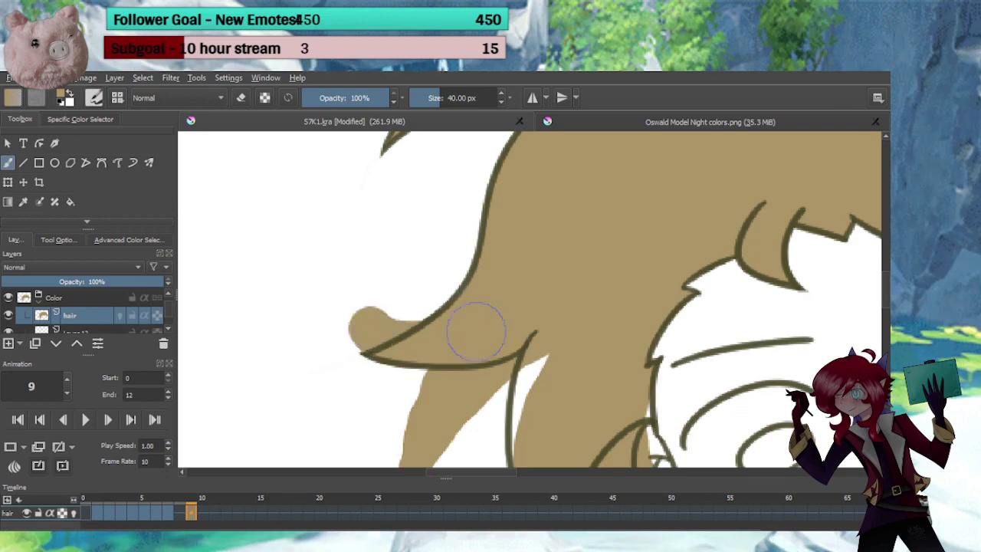
mouse_move(478, 341)
left_mouse_down()
mouse_move(472, 295)
mouse_move(472, 305)
left_mouse_up()
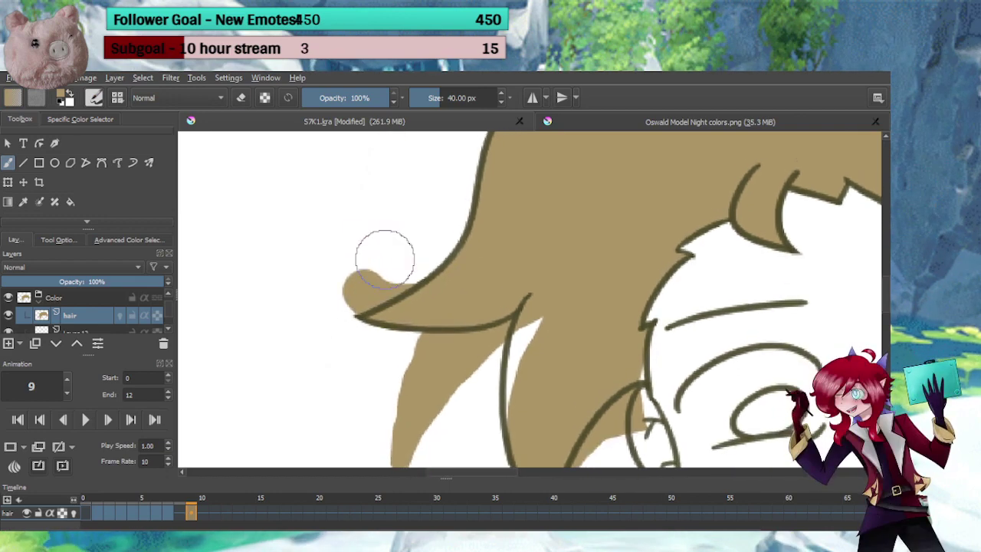
key("e")
mouse_move(345, 263)
left_mouse_down()
mouse_move(340, 284)
mouse_move(361, 281)
mouse_move(343, 293)
left_mouse_up()
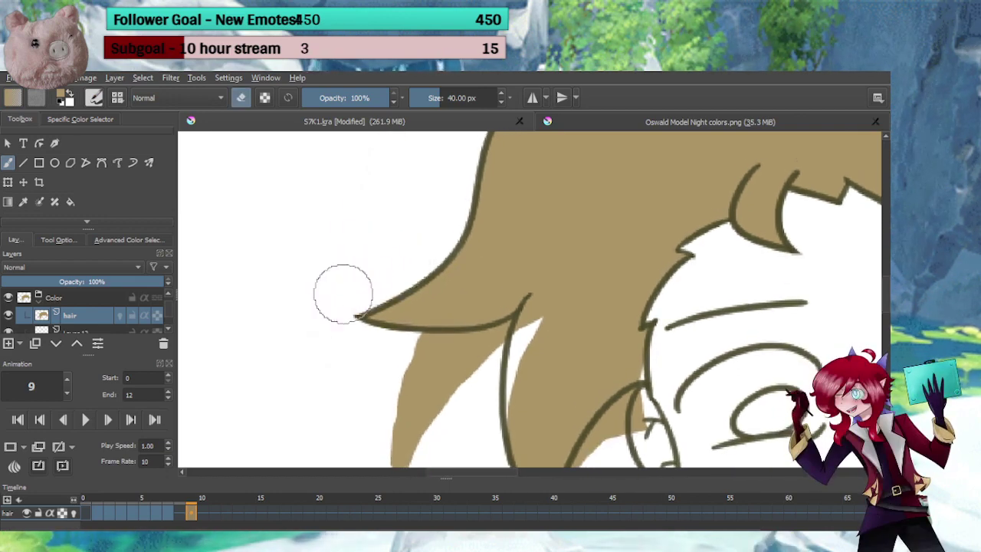
key("e")
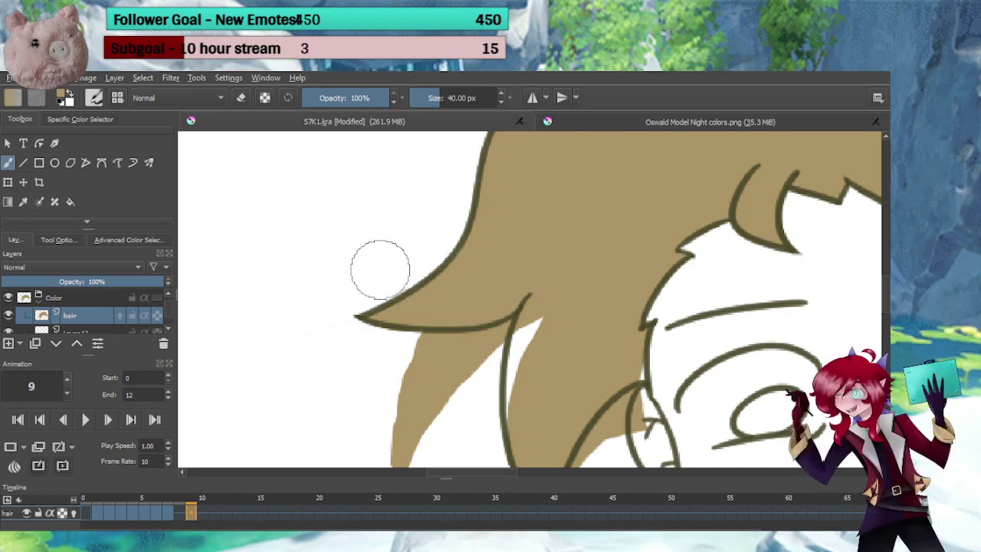
Erase the leftover tan strand hanging below the middle strand on frame 9
scroll(531, 268, "down", 5)
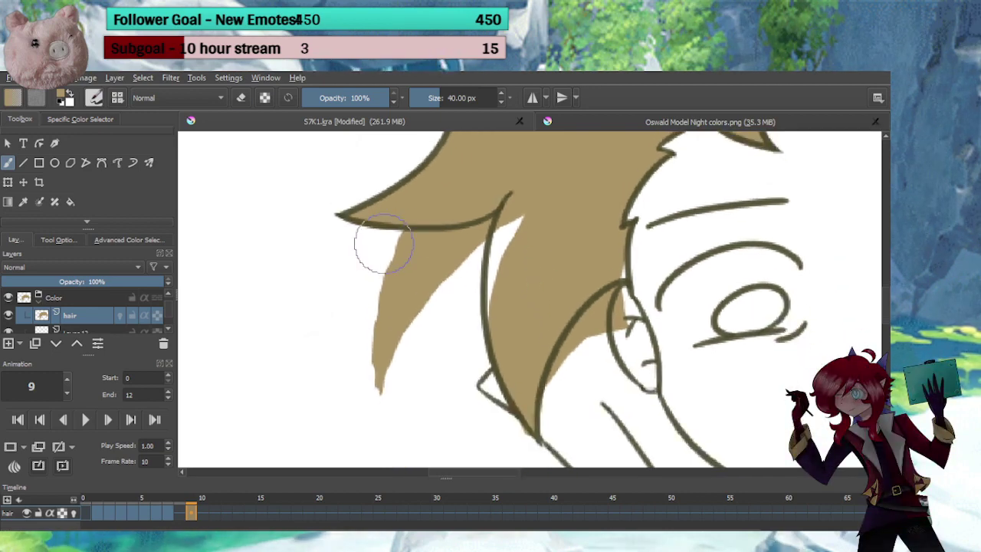
key("e")
left_click_drag(404, 242, 404, 238)
mouse_move(443, 236)
left_mouse_down()
mouse_move(491, 222)
mouse_move(476, 258)
mouse_move(475, 236)
mouse_move(458, 266)
mouse_move(449, 253)
mouse_move(404, 255)
mouse_move(388, 376)
mouse_move(425, 277)
left_mouse_up()
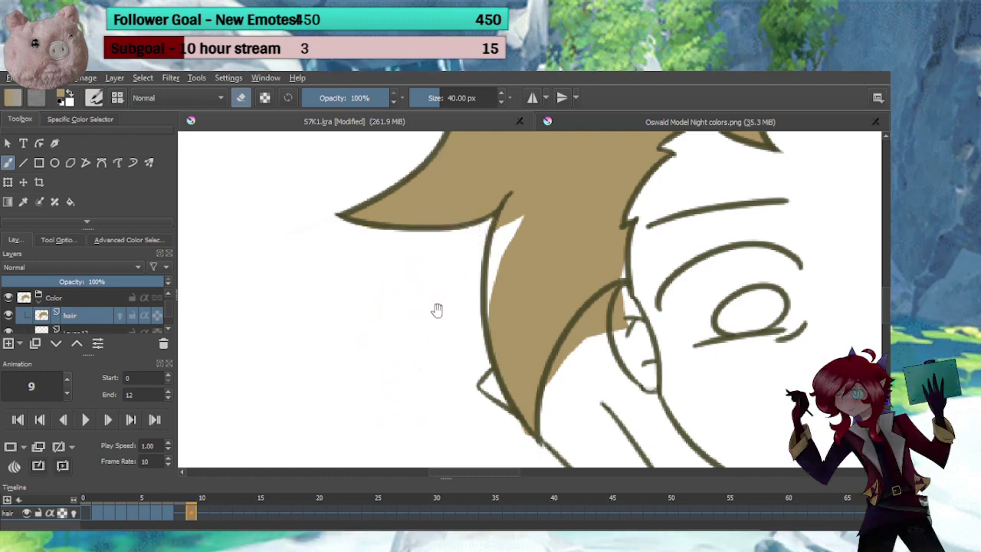
Erase the tan outside the lowest strand beside the face on frame 9 and fill its outer edge
left_click_drag(558, 331, 504, 296)
mouse_move(581, 281)
left_mouse_down()
mouse_move(578, 269)
mouse_move(553, 272)
left_mouse_up()
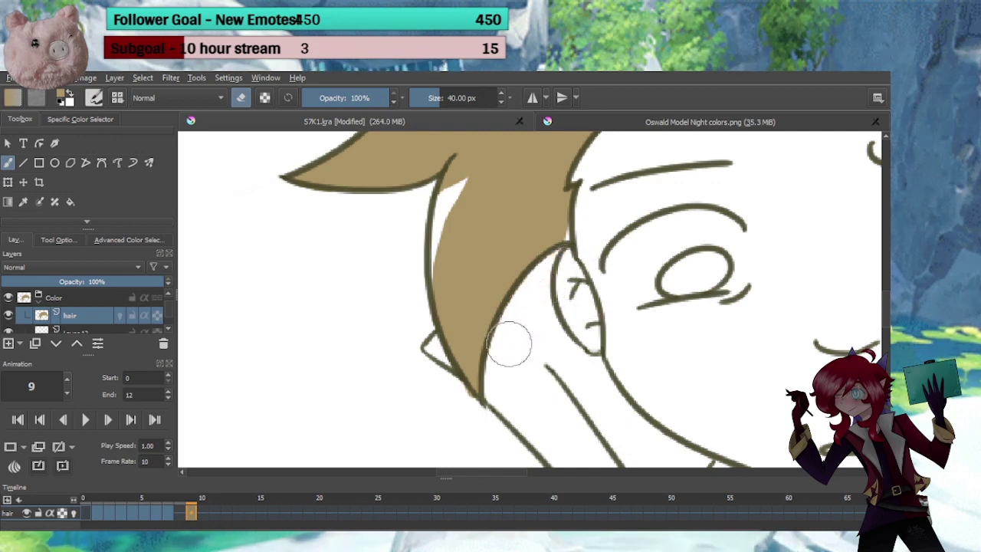
key("e")
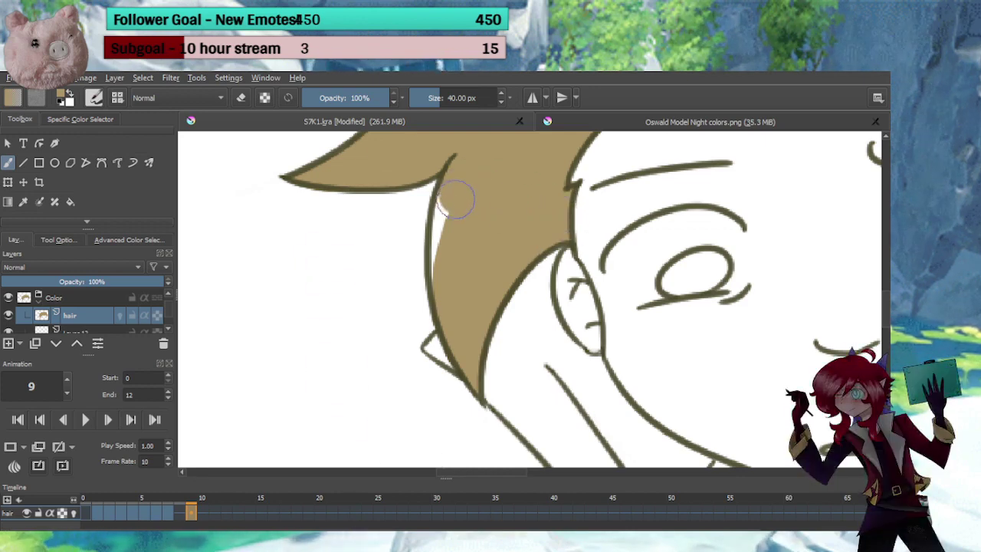
mouse_move(452, 220)
left_mouse_down()
mouse_move(455, 273)
mouse_move(497, 327)
mouse_move(458, 432)
left_mouse_up()
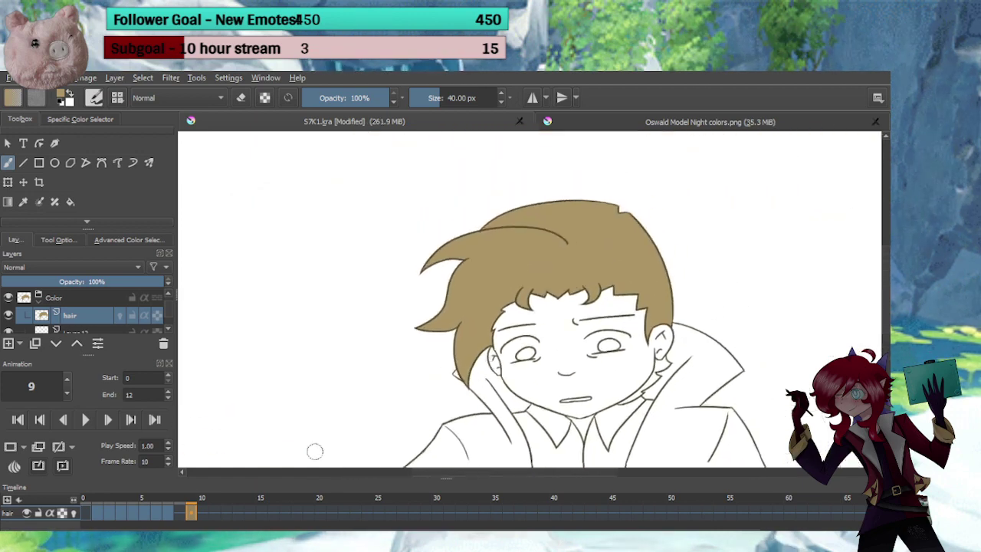
Add a blank hair frame at frame 10 and return to frame 9
left_click(201, 519)
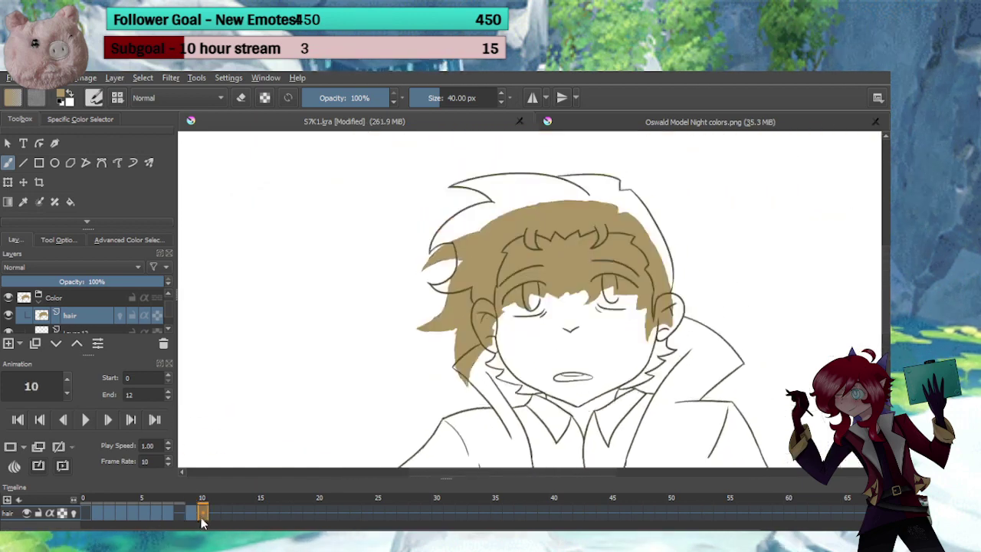
left_click(13, 451)
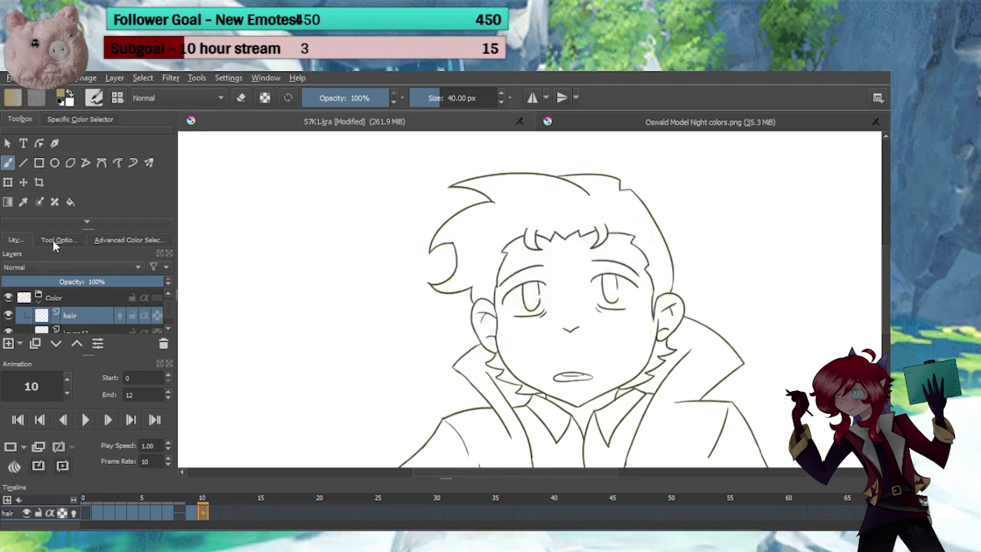
left_click(193, 521)
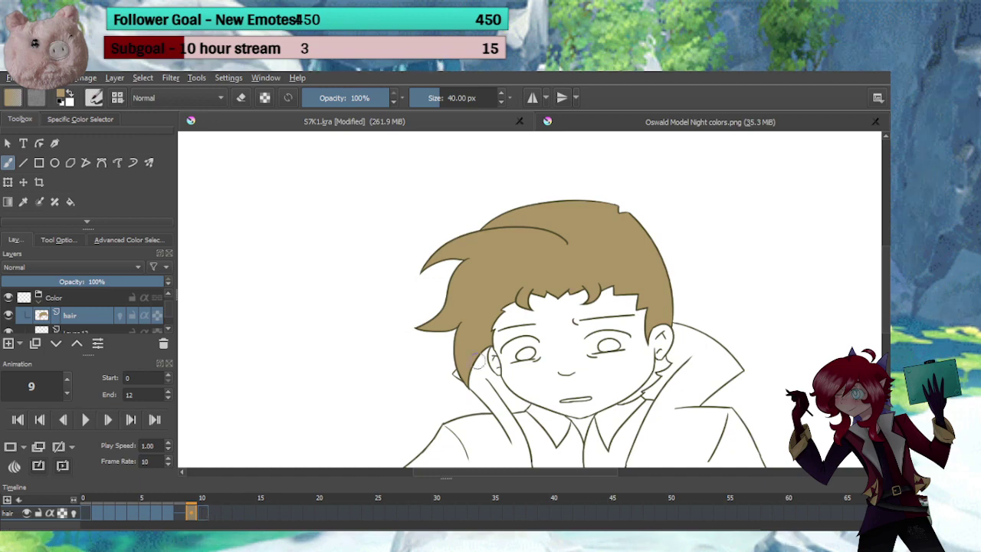
left_click(174, 514)
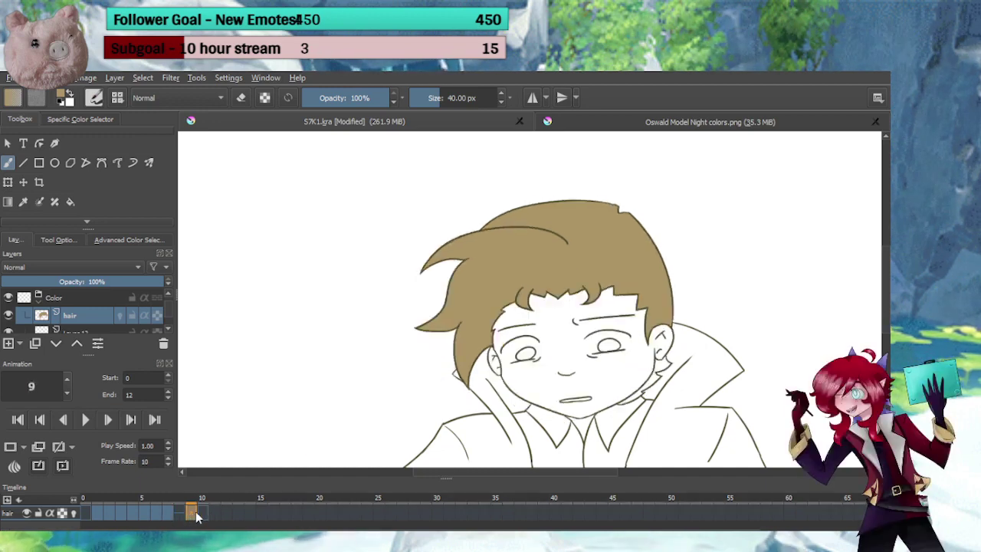
Paint the hair tuft directly beneath the ear on frame 9 with tan
mouse_move(652, 398)
left_mouse_down()
mouse_move(647, 354)
mouse_move(674, 256)
left_mouse_up()
mouse_move(655, 307)
left_mouse_down()
mouse_move(571, 320)
mouse_move(554, 353)
left_mouse_up()
mouse_move(578, 249)
left_mouse_down()
mouse_move(586, 274)
mouse_move(605, 249)
mouse_move(632, 301)
mouse_move(565, 313)
mouse_move(563, 277)
mouse_move(588, 226)
mouse_move(580, 245)
left_mouse_up()
key("e")
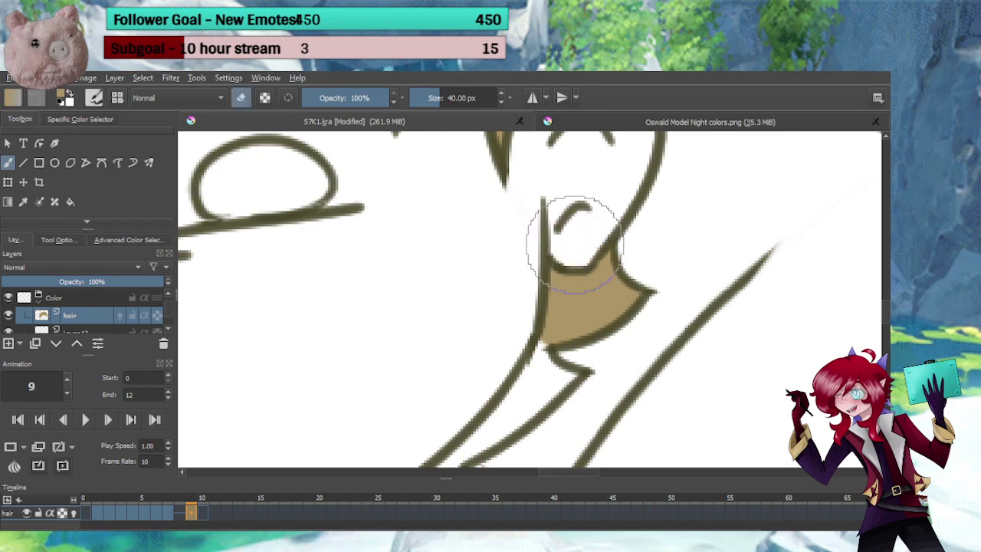
key("e")
mouse_move(550, 346)
left_mouse_down()
mouse_move(579, 235)
mouse_move(558, 269)
mouse_move(575, 247)
mouse_move(606, 267)
mouse_move(557, 286)
left_mouse_up()
key("ctrl+z")
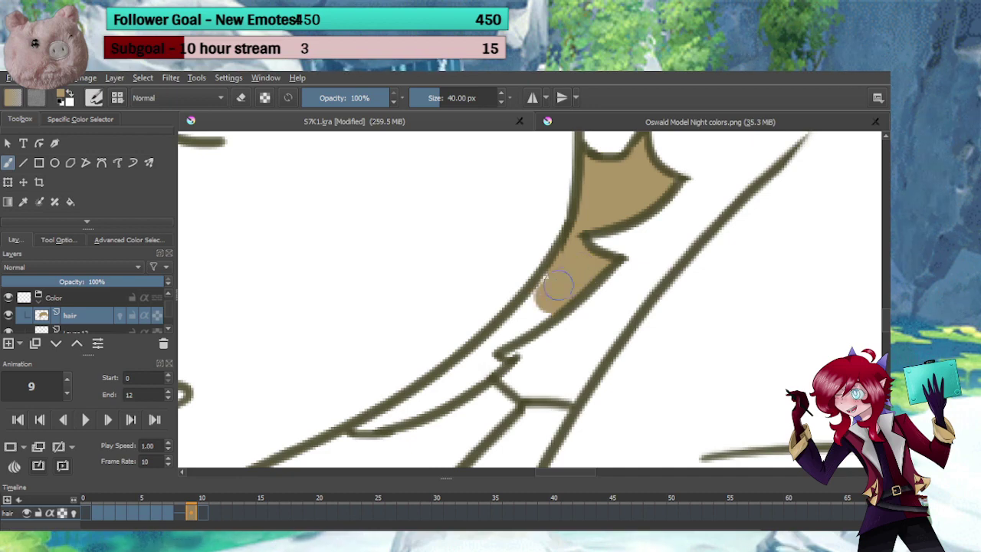
Paint the remaining lower hair tufts along the jaw on frame 9 with tan, down to the last pointed tip
left_click_drag(521, 322, 507, 335)
left_click_drag(516, 331, 595, 259)
mouse_move(575, 271)
left_mouse_down()
mouse_move(549, 289)
mouse_move(576, 293)
mouse_move(530, 313)
mouse_move(556, 295)
left_mouse_up()
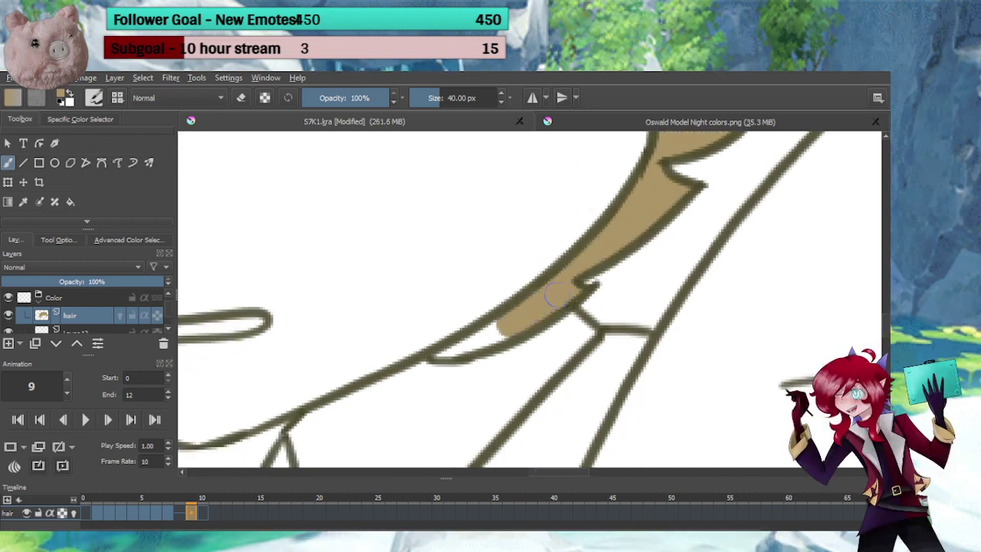
left_click_drag(490, 337, 437, 351)
key("e")
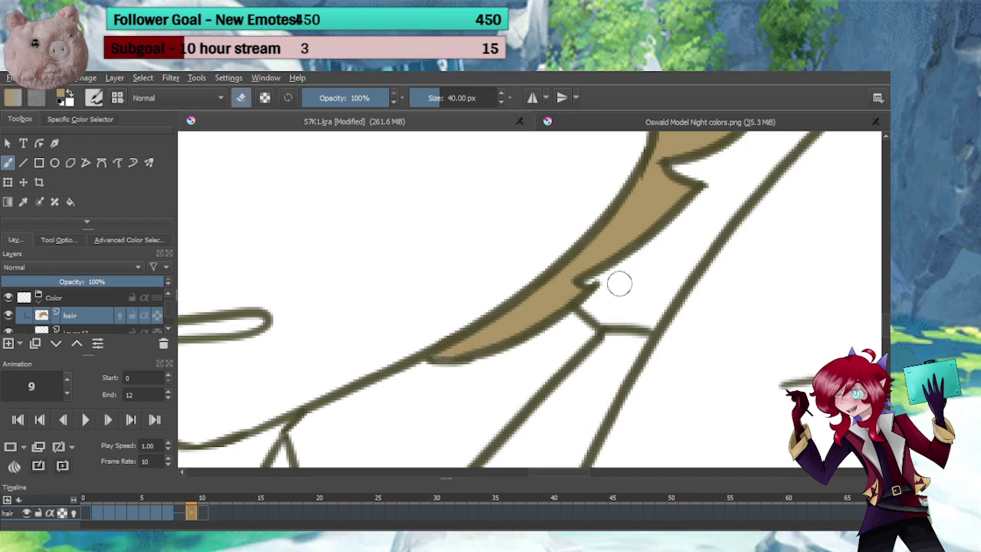
key("e")
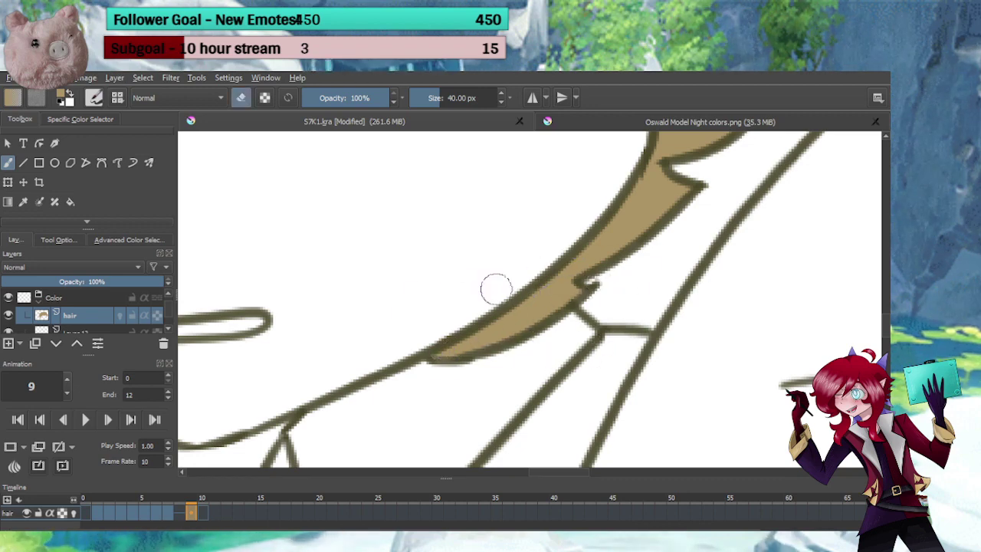
left_click_drag(490, 269, 498, 352)
left_click_drag(467, 316, 527, 390)
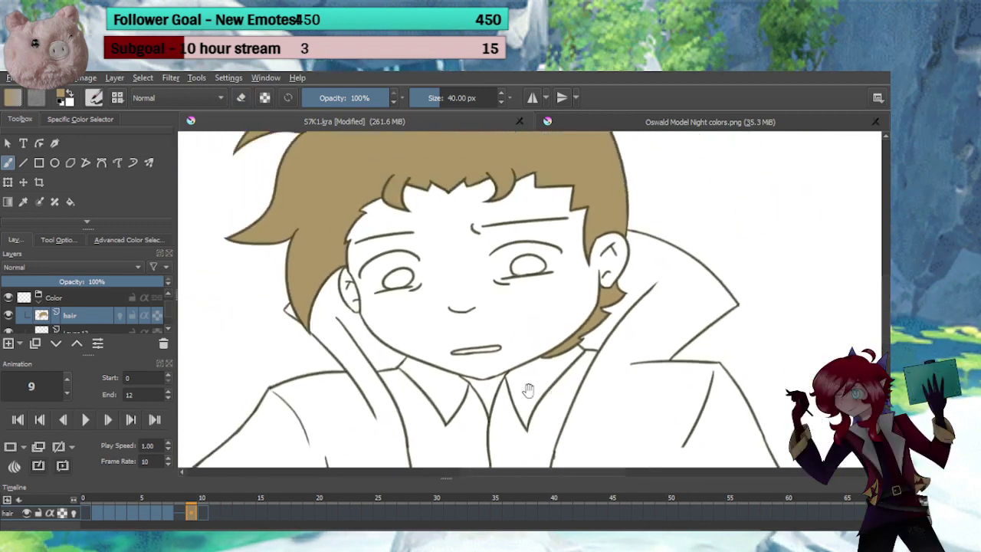
Go to frame 10 and paint the top tuft beneath the left-hand ear tan, erasing the spill onto the face
key("Right")
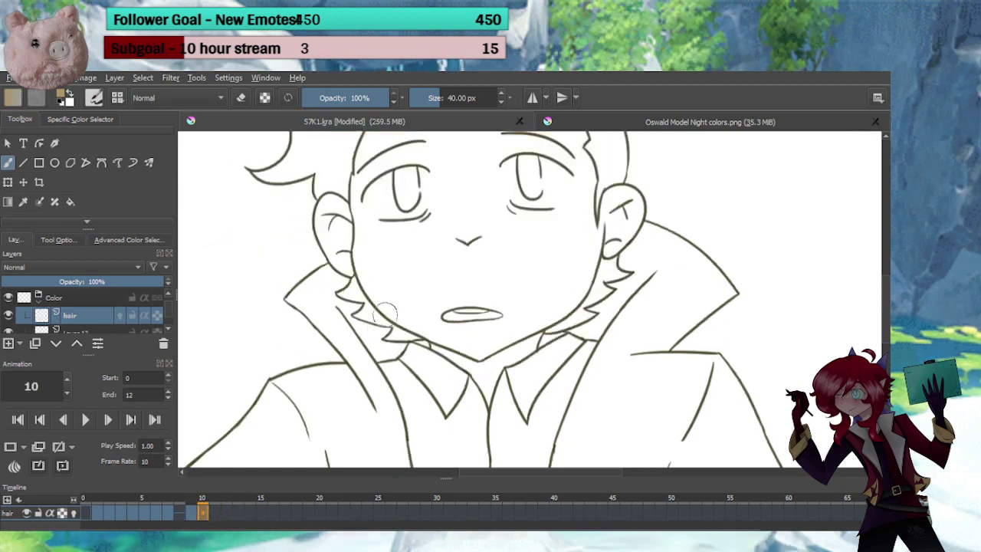
scroll(385, 312, "up", 5)
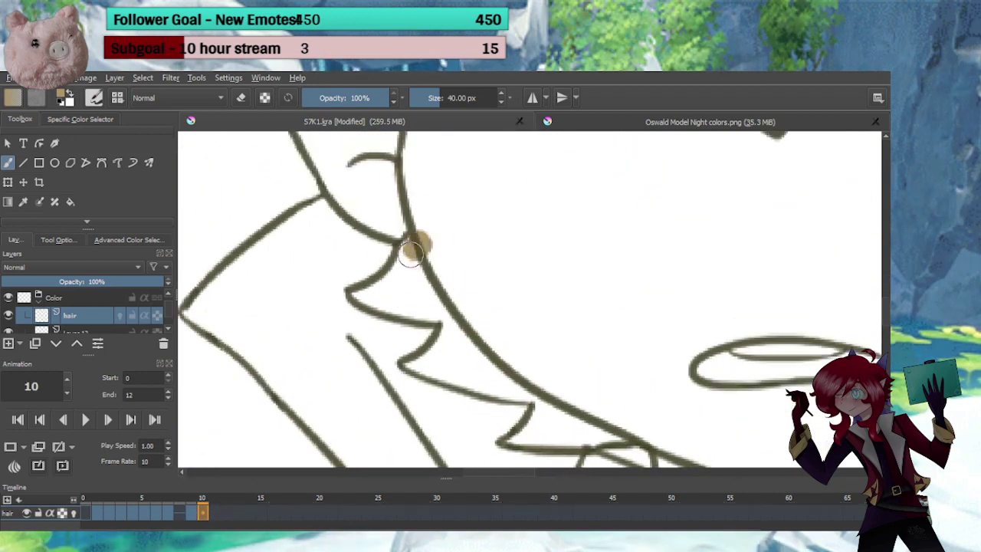
mouse_move(357, 293)
left_mouse_down()
mouse_move(454, 309)
mouse_move(419, 309)
mouse_move(439, 301)
mouse_move(417, 279)
left_mouse_up()
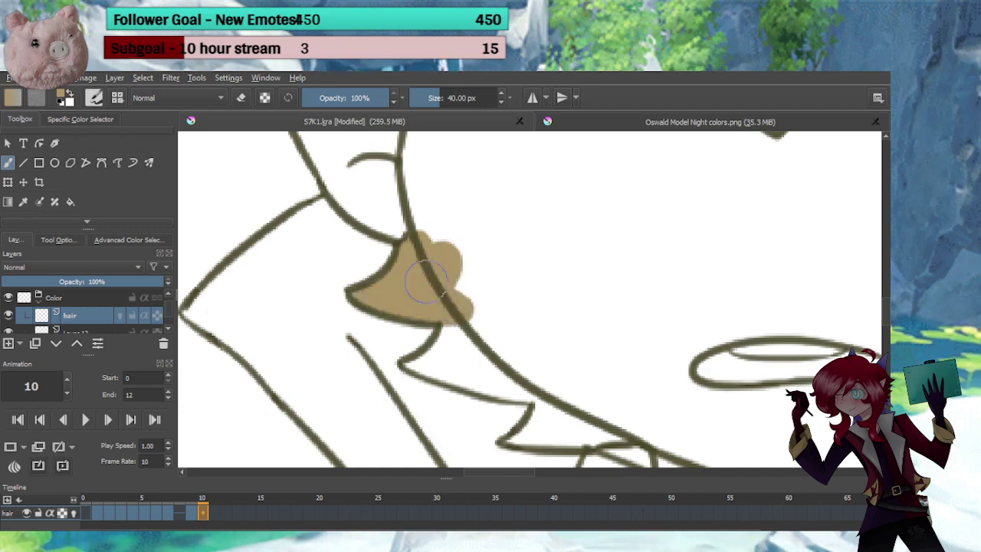
key("e")
mouse_move(450, 223)
left_mouse_down()
mouse_move(439, 218)
mouse_move(481, 295)
mouse_move(474, 280)
left_mouse_up()
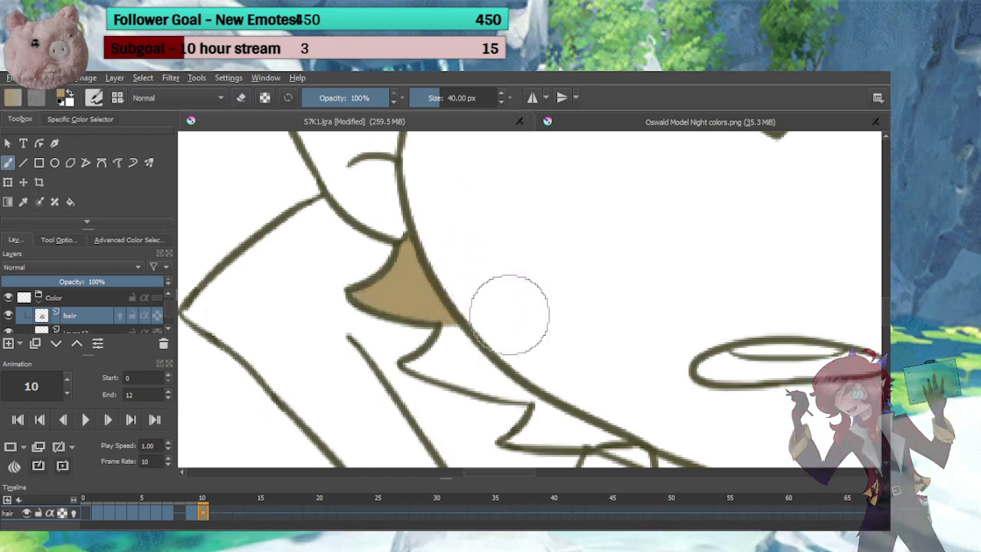
left_click_drag(507, 328, 459, 234)
key("e")
Paint the two lower tufts along the left side of the jaw on frame 10 and clean their edges
left_click_drag(400, 239, 403, 232)
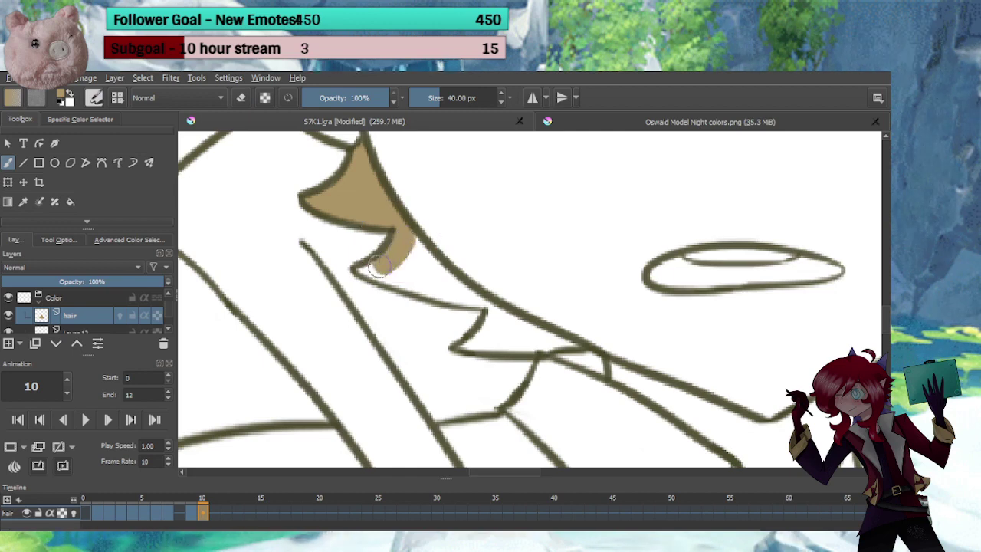
mouse_move(357, 268)
left_mouse_down()
mouse_move(491, 303)
mouse_move(455, 286)
mouse_move(410, 241)
left_mouse_up()
left_click_drag(486, 309, 450, 264)
left_click_drag(462, 264, 463, 264)
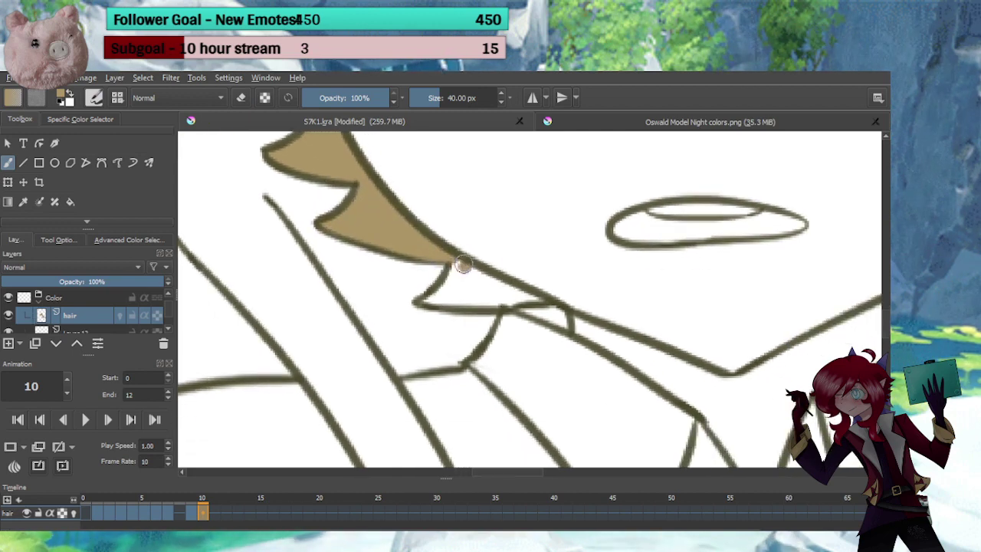
mouse_move(429, 299)
left_mouse_down()
mouse_move(543, 297)
mouse_move(467, 272)
mouse_move(496, 291)
left_mouse_up()
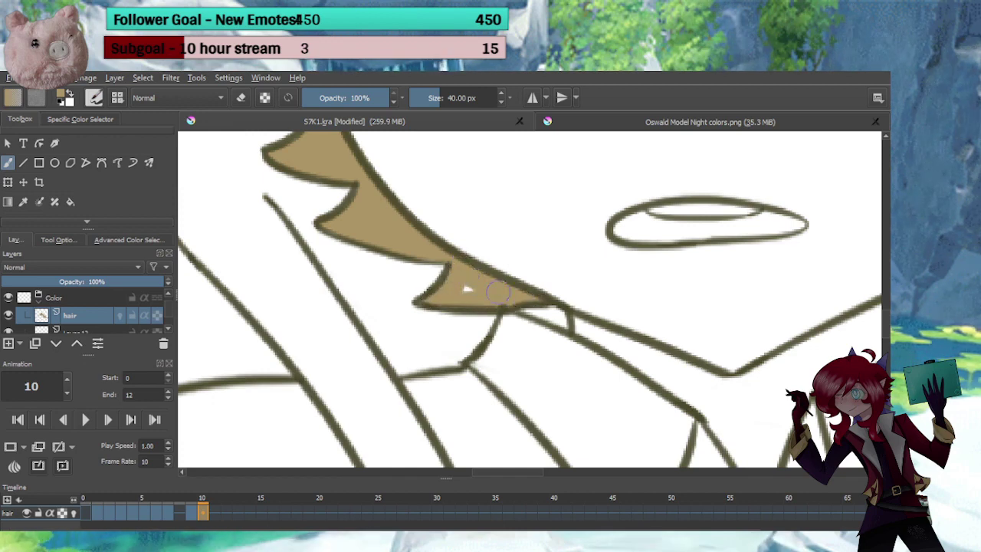
key("e")
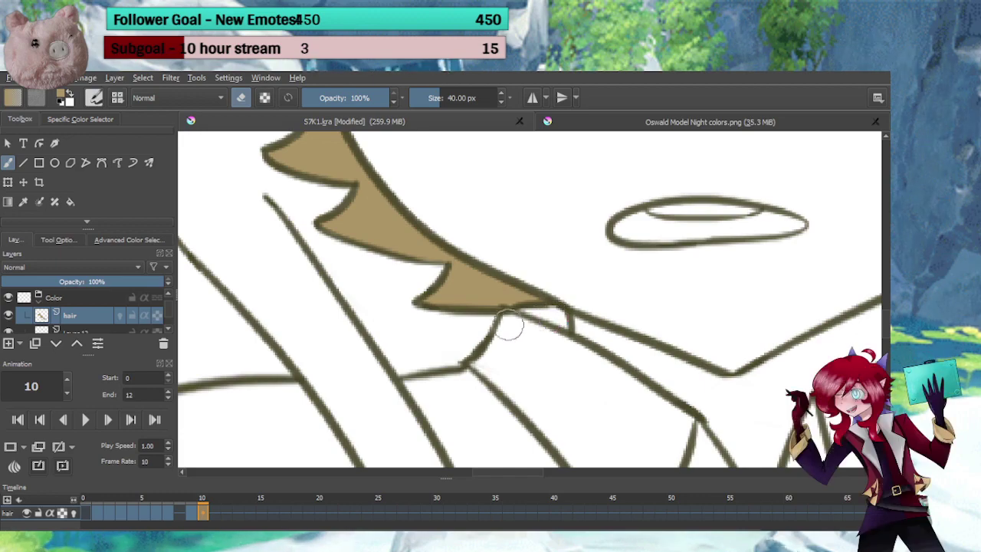
key("e")
Paint the lowest hair tuft on the right side of the jaw on frame 10 and trim its edges
mouse_move(587, 368)
left_mouse_down()
mouse_move(287, 352)
mouse_move(271, 360)
left_mouse_up()
left_click_drag(501, 332, 313, 374)
mouse_move(473, 295)
left_mouse_down()
mouse_move(452, 306)
mouse_move(602, 249)
mouse_move(559, 243)
mouse_move(481, 288)
left_mouse_up()
key("e")
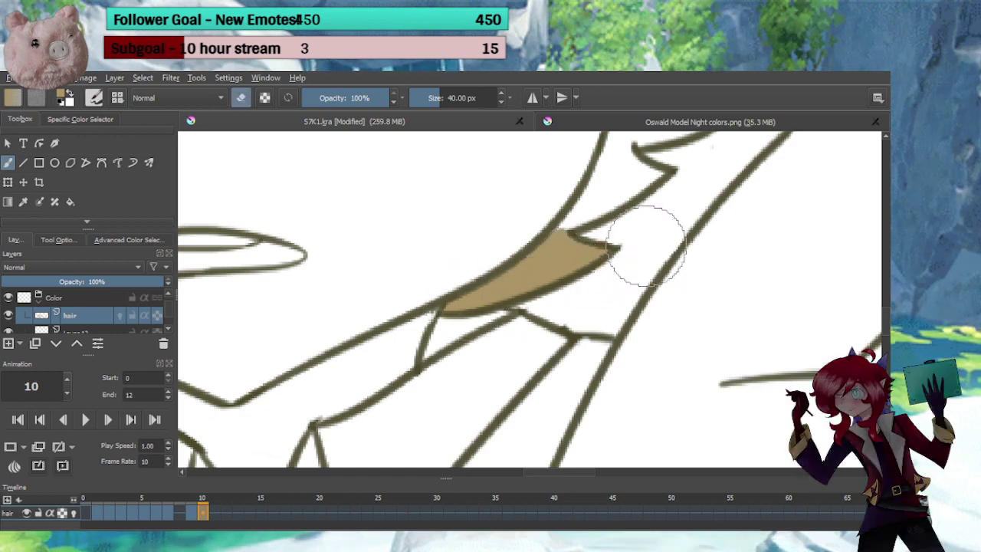
key("e")
Paint the middle tuft on the right side of the jaw on frame 10 with tan
left_click_drag(600, 308, 502, 444)
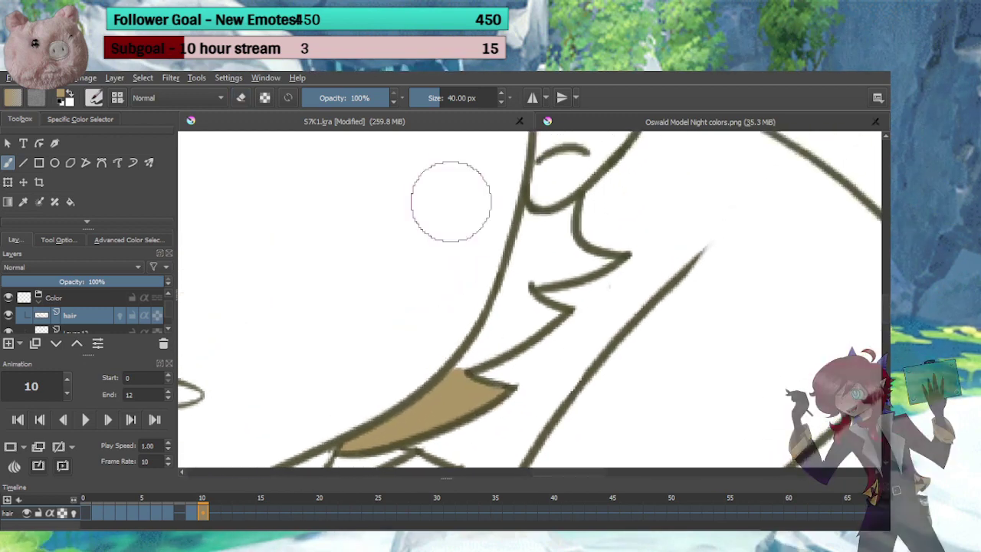
mouse_move(469, 360)
left_mouse_down()
mouse_move(555, 312)
mouse_move(561, 344)
left_mouse_up()
key("e")
key("e")
Paint the top tuft directly beneath the right-hand ear on frame 10 and erase the tan overlapping the earlobe
left_click_drag(603, 302, 585, 383)
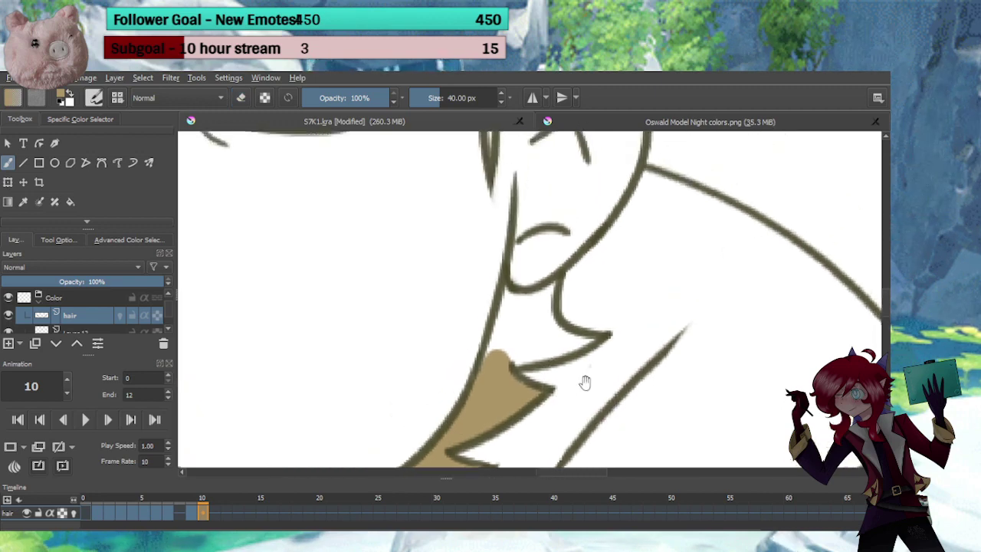
left_click_drag(524, 277, 503, 339)
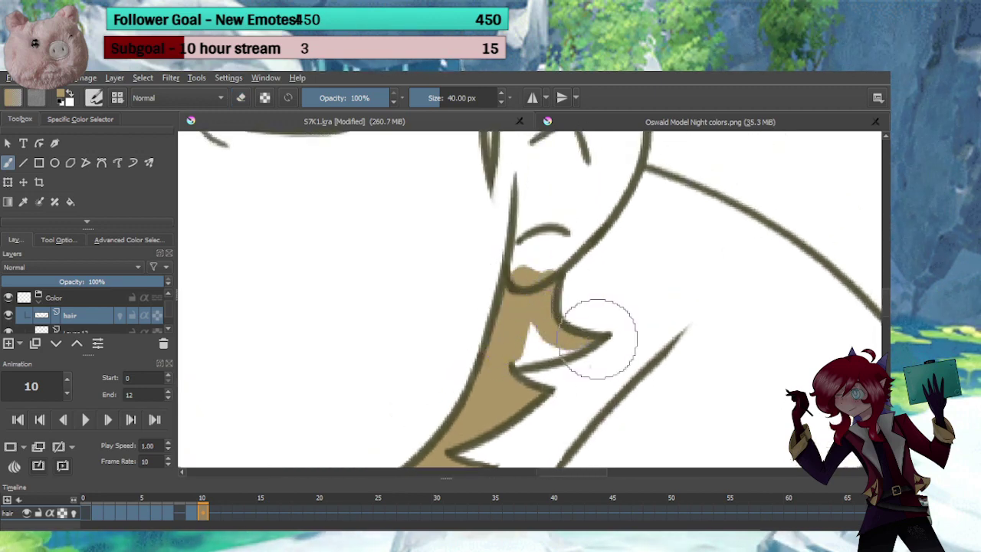
left_click_drag(531, 316, 545, 362)
key("e")
key("e")
Paint the thin pointed sideburn between the face and the right-hand ear on frame 10, erasing tan outside its tip
mouse_move(536, 323)
left_mouse_down()
mouse_move(569, 312)
mouse_move(564, 416)
left_mouse_up()
mouse_move(516, 240)
left_mouse_down()
mouse_move(508, 303)
mouse_move(508, 250)
mouse_move(501, 350)
left_mouse_up()
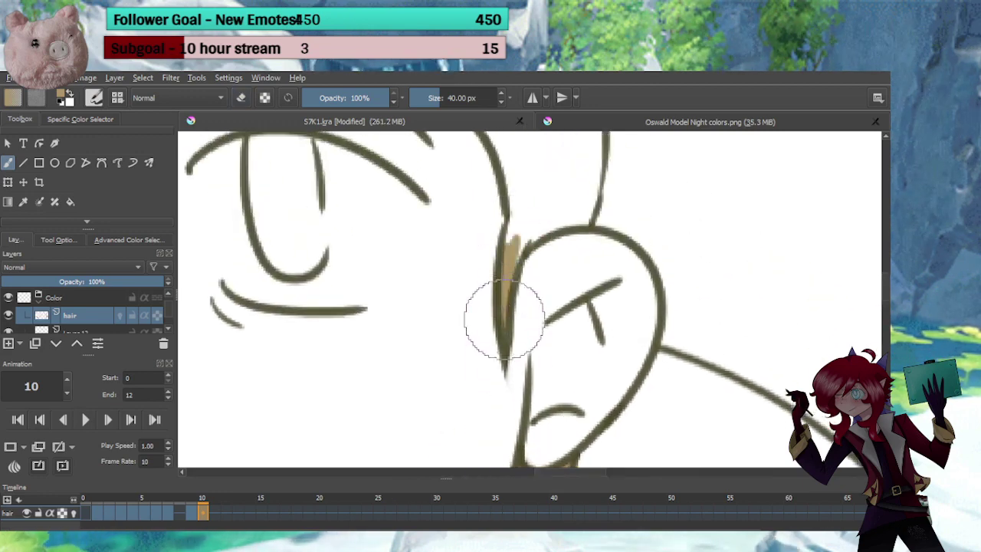
key("e")
left_click_drag(535, 269, 524, 363)
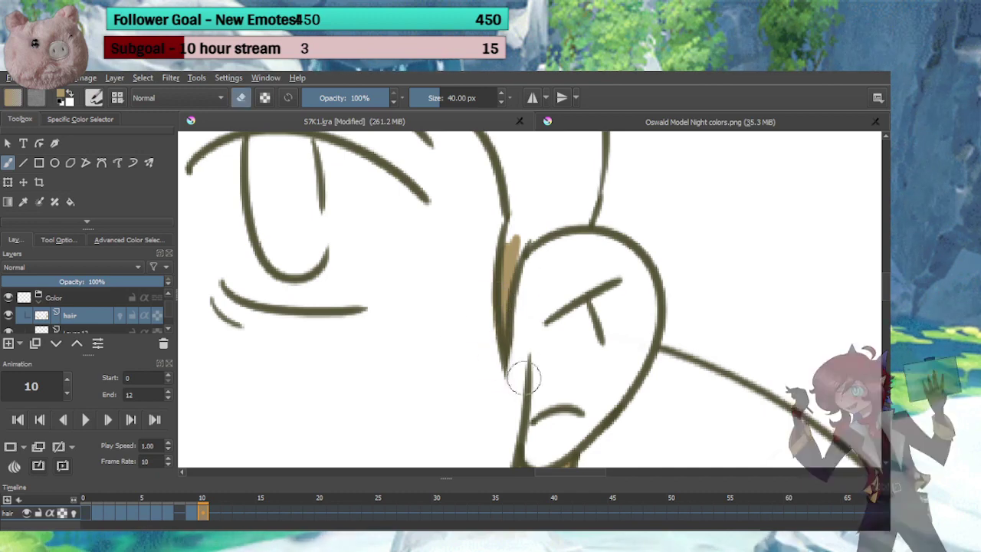
key("e")
Fill the hair above the right-hand ear on frame 10 with tan, following the hairline up to the notch
left_click_drag(562, 278, 559, 389)
mouse_move(519, 323)
left_mouse_down()
mouse_move(508, 373)
mouse_move(528, 334)
mouse_move(524, 345)
mouse_move(580, 326)
mouse_move(589, 251)
left_mouse_up()
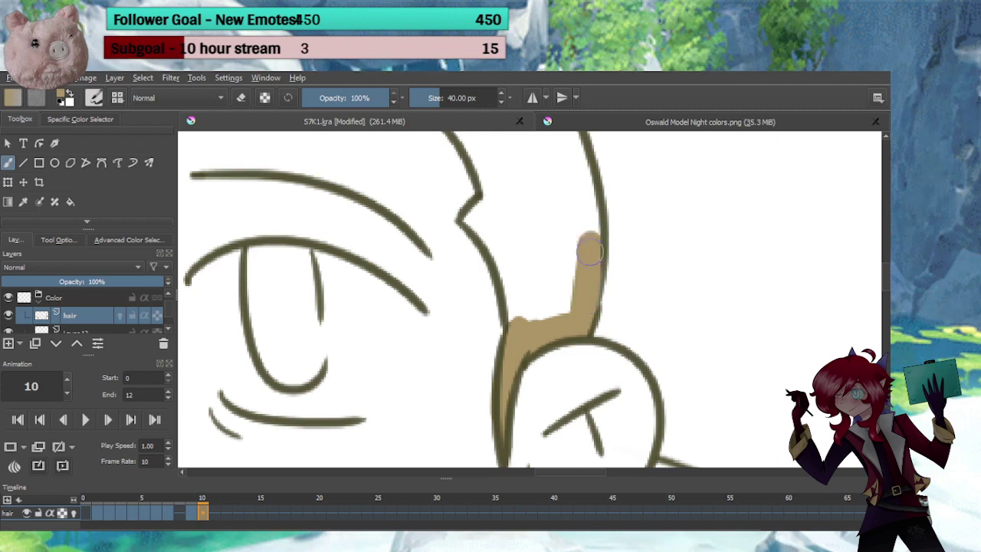
mouse_move(560, 310)
left_mouse_down()
mouse_move(529, 312)
mouse_move(523, 298)
mouse_move(526, 326)
mouse_move(515, 260)
mouse_move(470, 217)
mouse_move(528, 319)
mouse_move(554, 256)
left_mouse_up()
mouse_move(529, 225)
left_mouse_down()
mouse_move(554, 320)
mouse_move(511, 292)
mouse_move(531, 276)
mouse_move(573, 340)
mouse_move(599, 337)
mouse_move(567, 218)
left_mouse_up()
left_click_drag(553, 255, 599, 337)
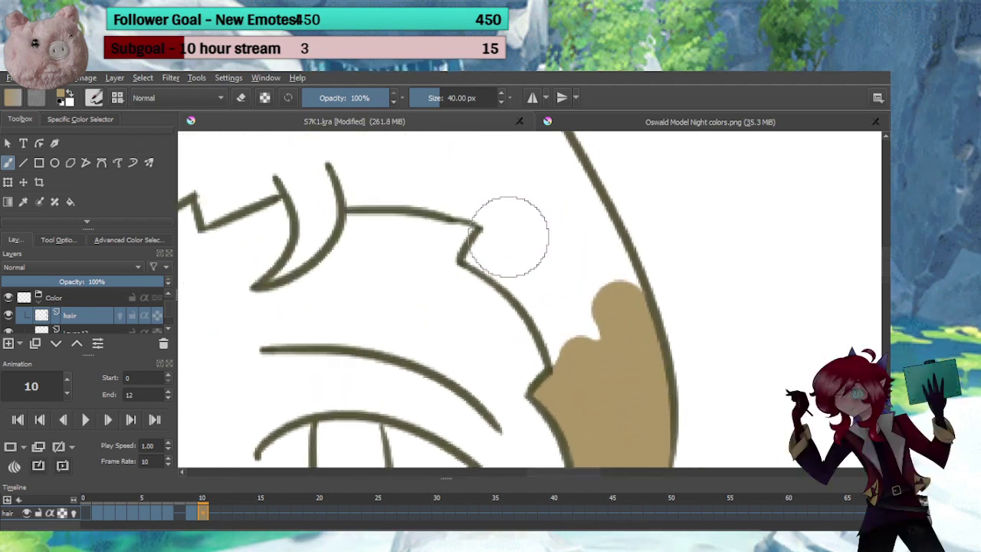
mouse_move(502, 214)
left_mouse_down()
mouse_move(475, 254)
mouse_move(535, 303)
mouse_move(567, 366)
mouse_move(600, 325)
mouse_move(516, 239)
mouse_move(522, 208)
mouse_move(593, 246)
mouse_move(617, 295)
mouse_move(616, 325)
left_mouse_up()
Paint the curved right-hand bang on frame 10 and join it to the side hair with tan
left_click_drag(582, 293, 680, 406)
mouse_move(385, 380)
left_mouse_down()
mouse_move(350, 375)
mouse_move(401, 344)
mouse_move(416, 281)
mouse_move(435, 297)
left_mouse_up()
mouse_move(357, 350)
left_mouse_down()
mouse_move(377, 345)
mouse_move(332, 389)
mouse_move(339, 377)
left_mouse_up()
key("e")
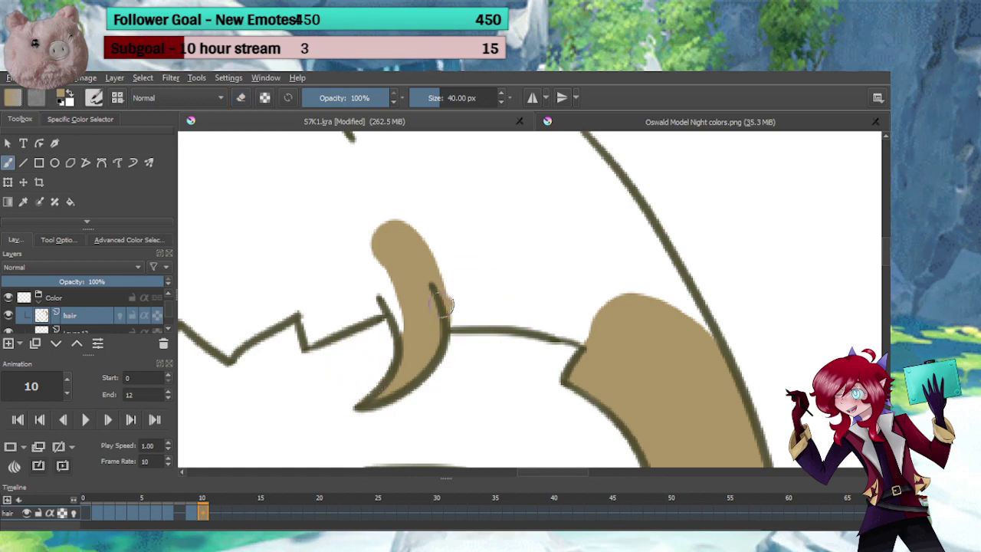
mouse_move(443, 308)
left_mouse_down()
mouse_move(623, 329)
mouse_move(438, 258)
mouse_move(655, 316)
mouse_move(661, 295)
mouse_move(629, 256)
mouse_move(426, 212)
mouse_move(396, 236)
left_mouse_up()
left_click_drag(398, 248, 643, 215)
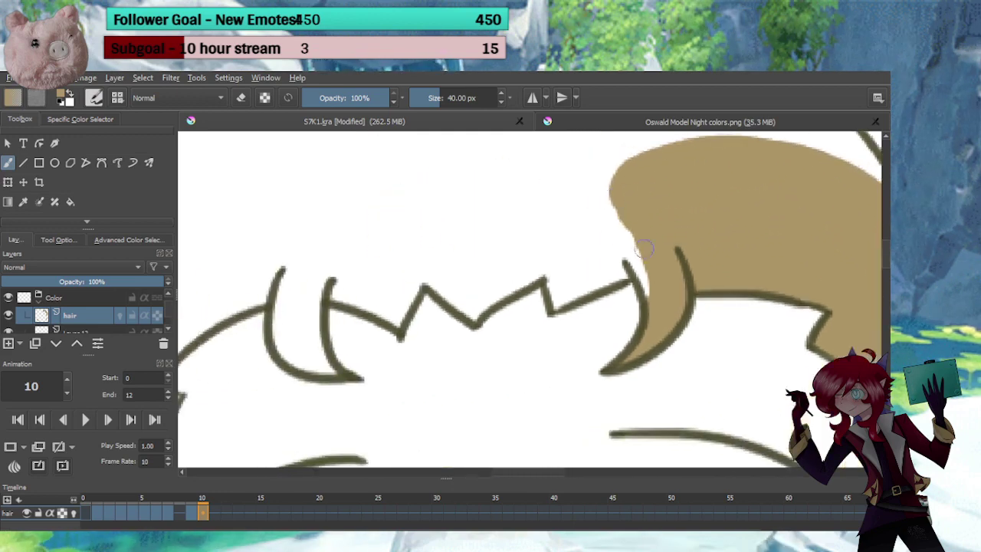
Fill the zigzag fringe left of the curved bang on frame 10 with tan along its points
mouse_move(657, 304)
left_mouse_down()
mouse_move(616, 234)
mouse_move(610, 272)
mouse_move(546, 298)
mouse_move(549, 267)
mouse_move(641, 244)
left_mouse_up()
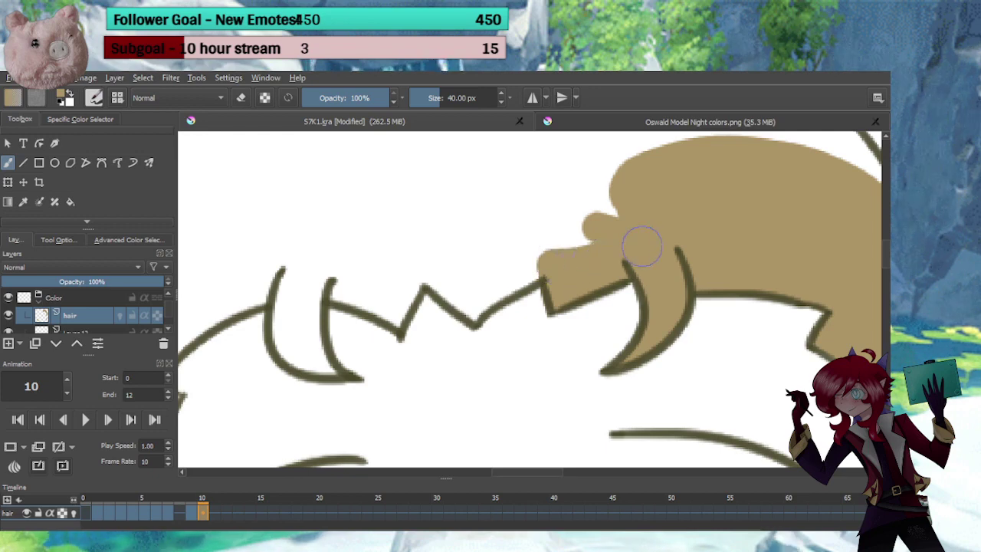
key("e")
key("e")
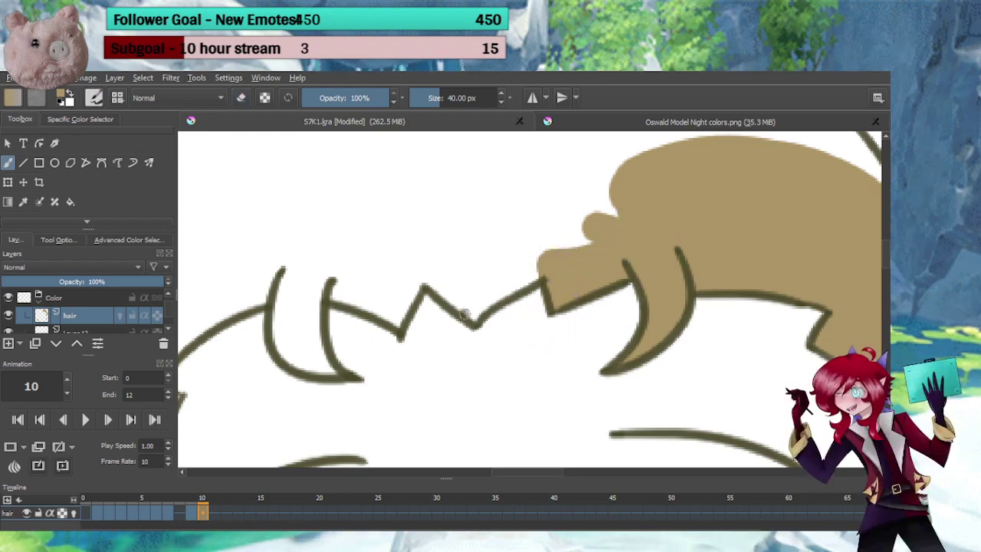
mouse_move(471, 306)
left_mouse_down()
mouse_move(499, 283)
mouse_move(466, 293)
mouse_move(432, 245)
mouse_move(467, 304)
left_mouse_up()
mouse_move(430, 261)
left_mouse_down()
mouse_move(590, 227)
mouse_move(392, 219)
left_mouse_up()
Paint the left-hand curled bang on frame 10 with tan and erase the spill outside its inner edge
left_click_drag(466, 220, 643, 196)
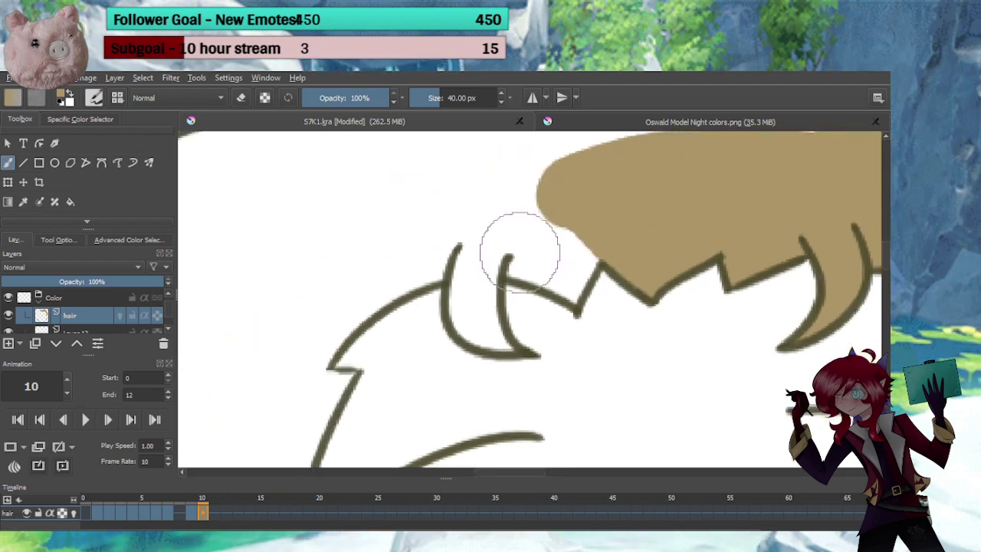
mouse_move(511, 244)
left_mouse_down()
mouse_move(483, 250)
mouse_move(469, 291)
mouse_move(486, 324)
mouse_move(537, 330)
left_mouse_up()
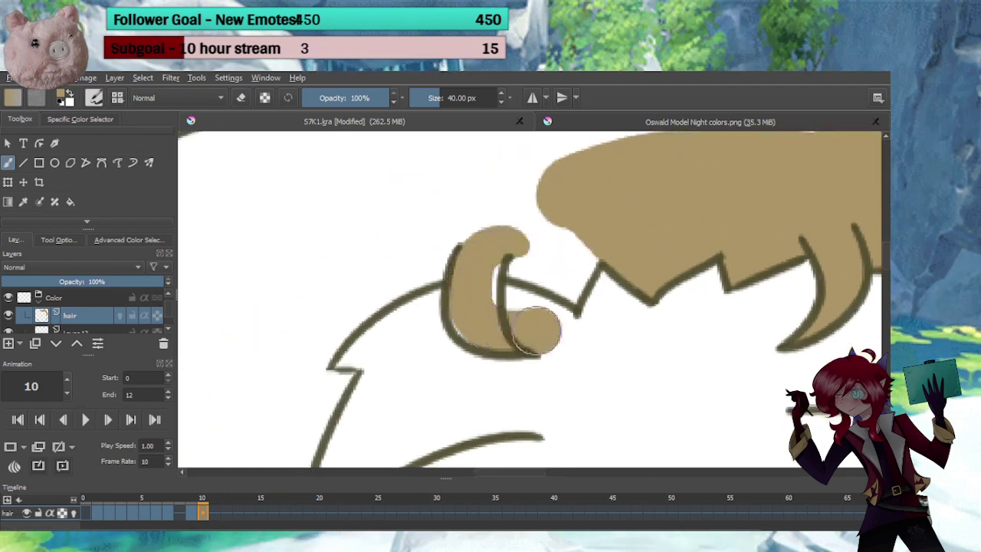
key("e")
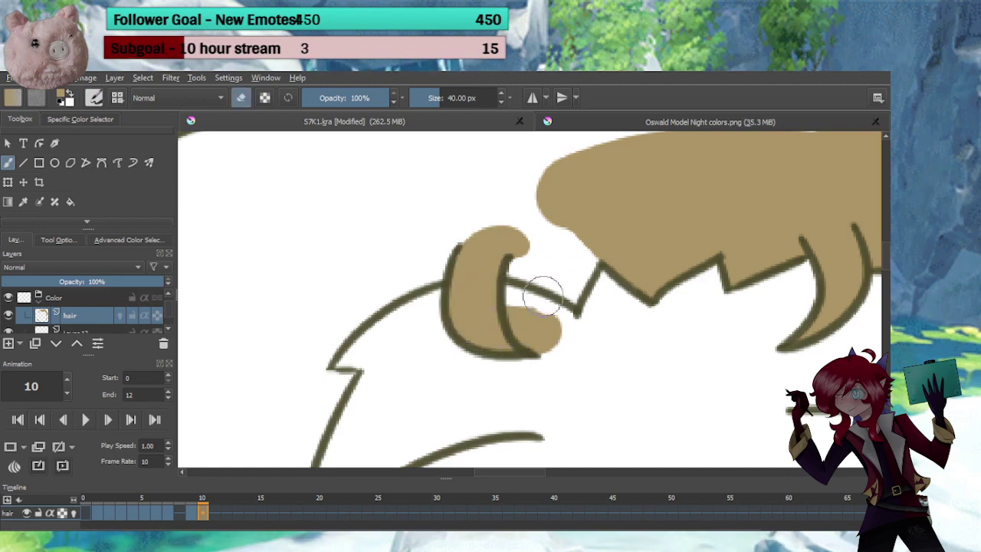
mouse_move(536, 284)
left_mouse_down()
mouse_move(525, 307)
mouse_move(543, 332)
mouse_move(543, 317)
left_mouse_up()
key("e")
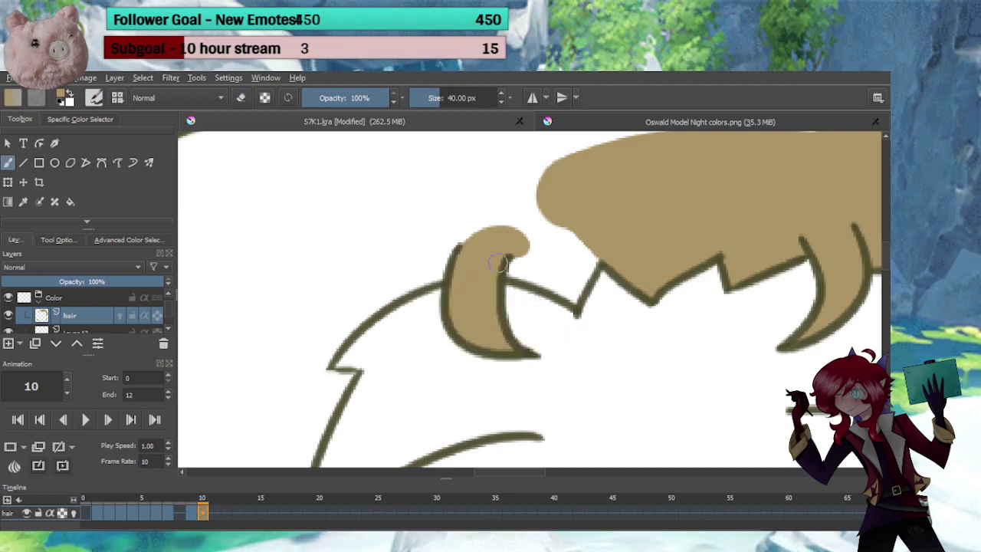
Connect the left-hand curled bang to the fringe and extend the tan along the hairline toward the left temple
mouse_move(506, 264)
left_mouse_down()
mouse_move(544, 274)
mouse_move(589, 241)
mouse_move(492, 245)
mouse_move(547, 194)
mouse_move(505, 184)
left_mouse_up()
mouse_move(443, 246)
left_mouse_down()
mouse_move(566, 185)
mouse_move(564, 173)
mouse_move(519, 187)
mouse_move(574, 179)
mouse_move(444, 234)
mouse_move(452, 238)
mouse_move(423, 268)
mouse_move(429, 314)
mouse_move(471, 308)
mouse_move(442, 328)
mouse_move(423, 366)
left_mouse_up()
key("e")
key("e")
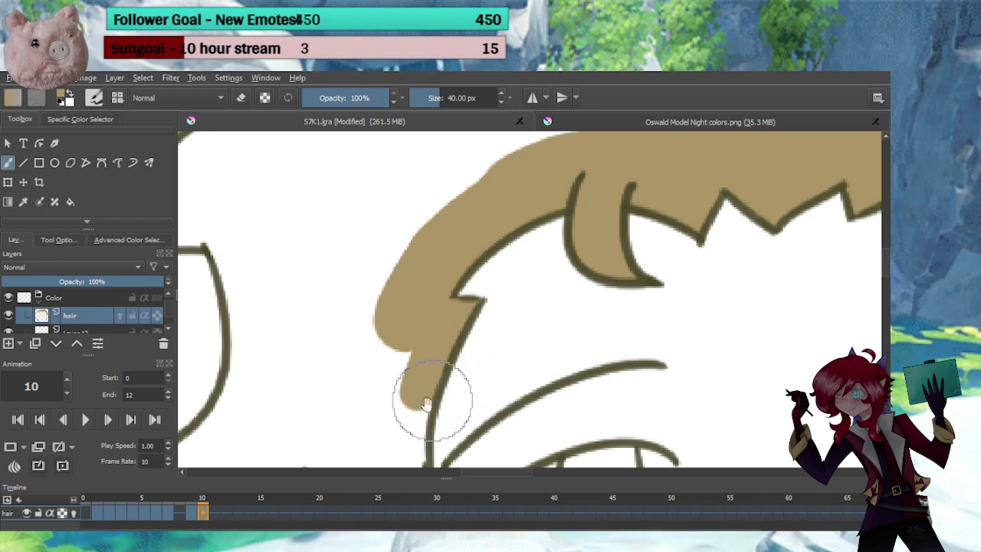
Paint the hair down beside the left temple to the ear on frame 10 and erase the tan overlapping the ear
left_click_drag(416, 415, 463, 216)
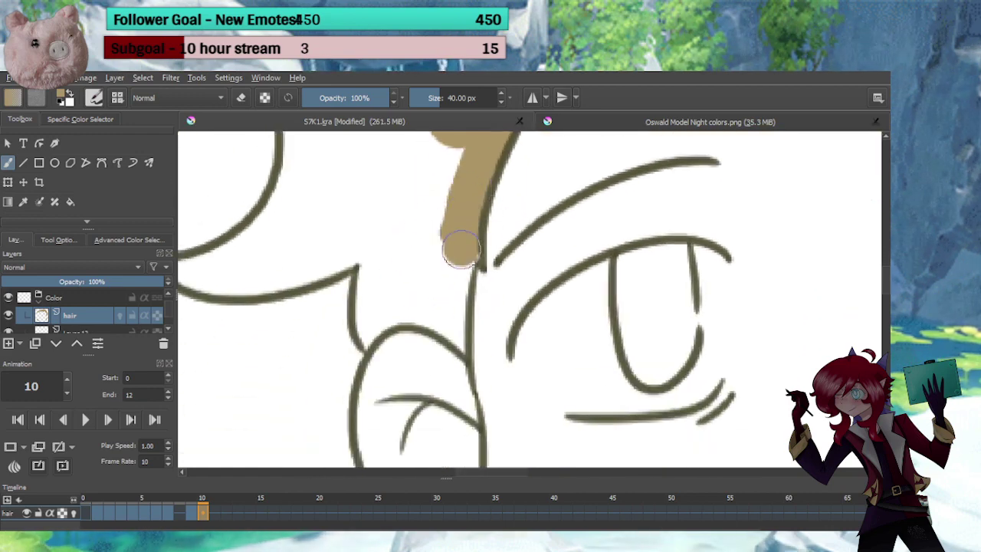
left_click_drag(462, 259, 450, 360)
key("e")
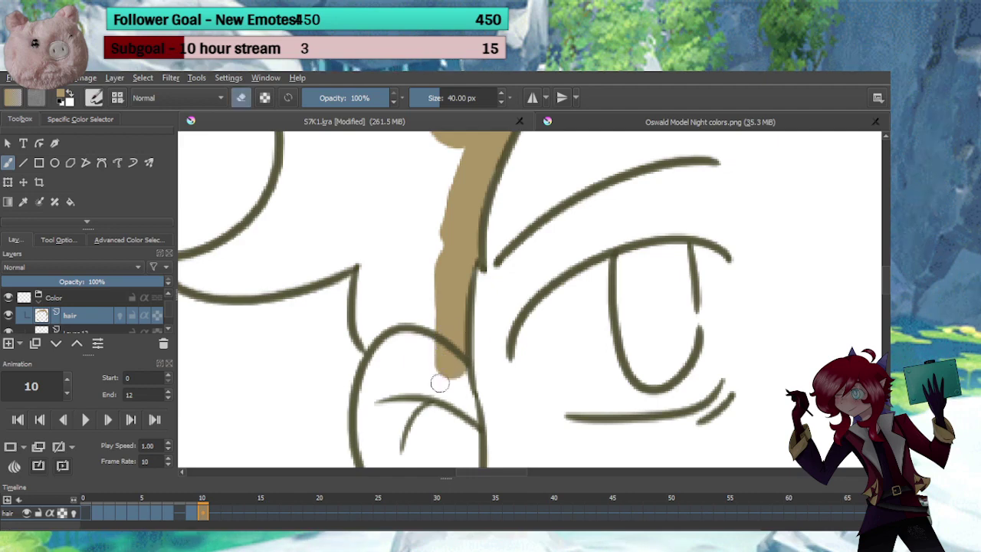
key("e")
mouse_move(372, 329)
left_mouse_down()
mouse_move(350, 344)
mouse_move(429, 309)
mouse_move(331, 347)
mouse_move(415, 412)
left_mouse_up()
key("e")
key("e")
Fill the hair above the left-hand ear and the outward-flicked strand on frame 10, erasing tan beyond its tip
left_click_drag(469, 317, 447, 361)
mouse_move(468, 330)
left_mouse_down()
mouse_move(505, 322)
mouse_move(455, 289)
mouse_move(368, 321)
mouse_move(292, 328)
mouse_move(233, 291)
left_mouse_up()
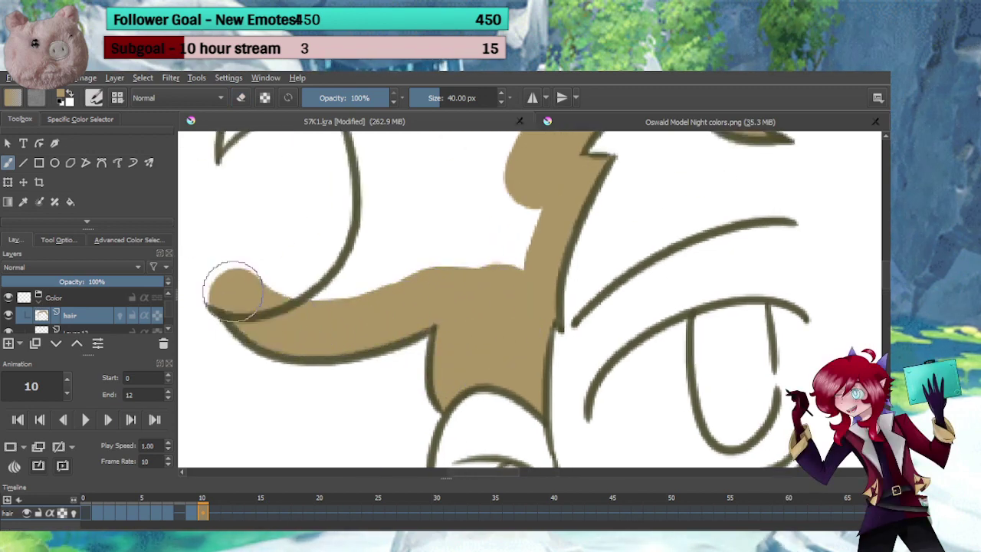
key("e")
left_click_drag(209, 325, 201, 320)
mouse_move(206, 277)
left_mouse_down()
mouse_move(307, 296)
mouse_move(321, 269)
mouse_move(324, 309)
mouse_move(342, 299)
left_mouse_up()
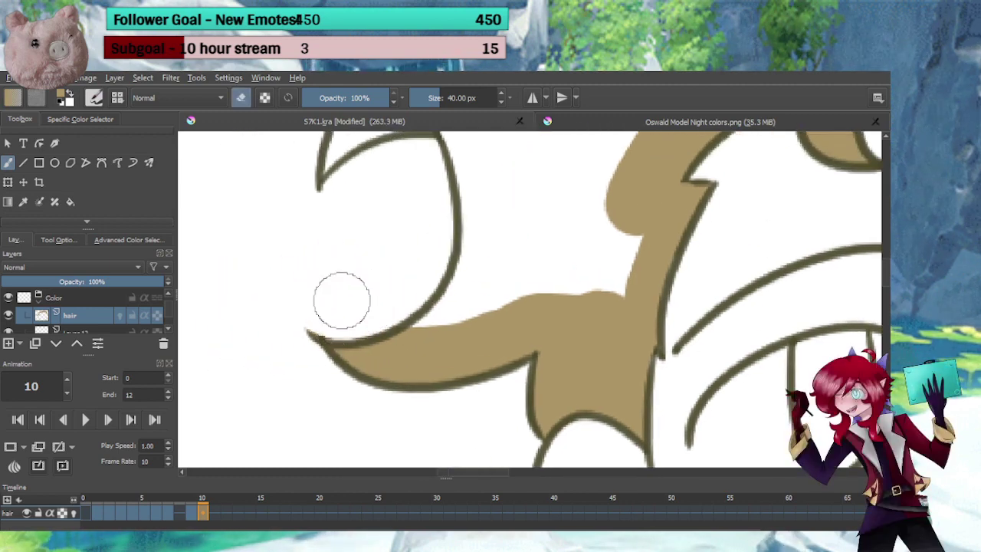
key("e")
Fill the hair between the outward-flicked strand and the left temple on frame 10 with tan, up to the next strand
mouse_move(420, 335)
left_mouse_down()
mouse_move(486, 245)
mouse_move(468, 272)
mouse_move(477, 256)
mouse_move(586, 261)
mouse_move(606, 294)
left_mouse_up()
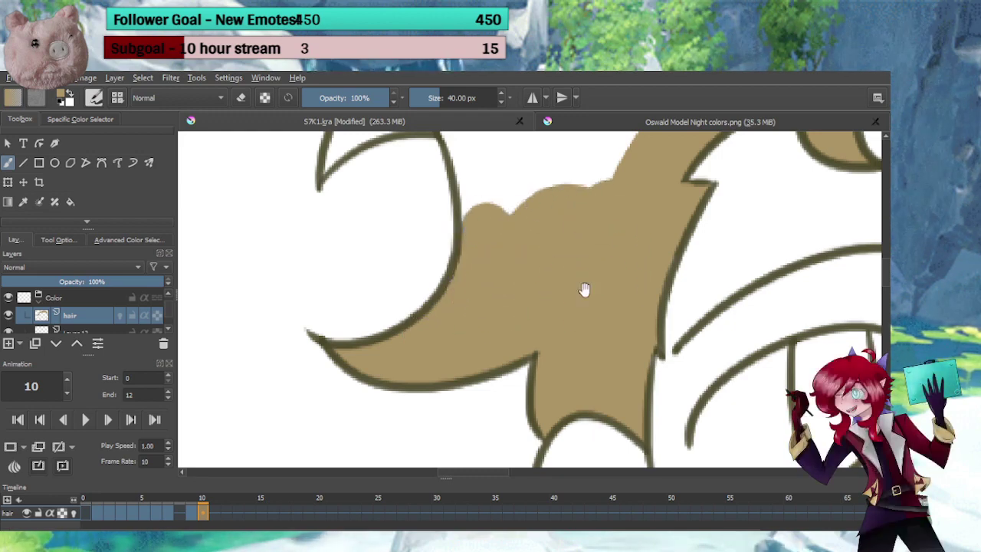
left_click_drag(527, 221, 542, 355)
left_click_drag(464, 238, 489, 306)
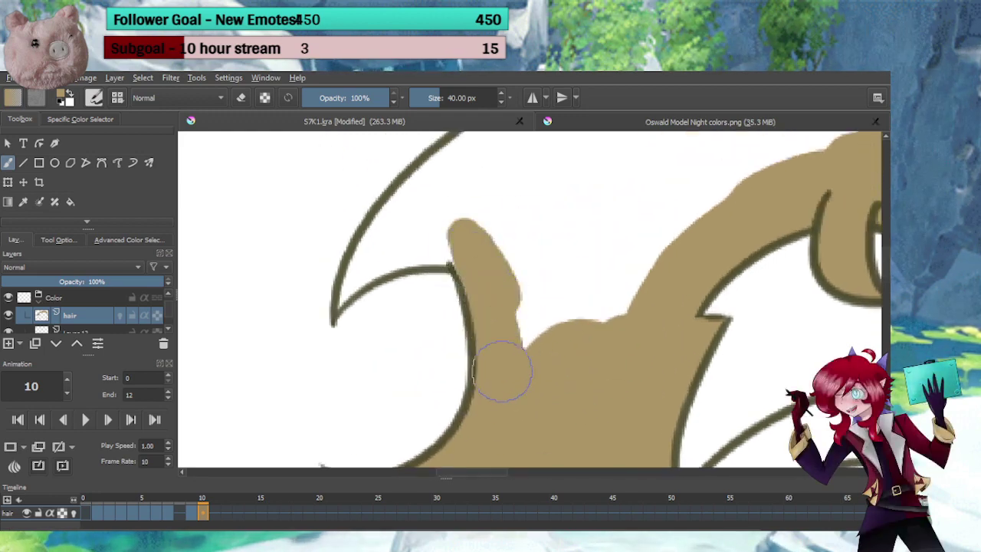
mouse_move(501, 372)
left_mouse_down()
mouse_move(519, 234)
mouse_move(615, 287)
mouse_move(643, 229)
left_mouse_up()
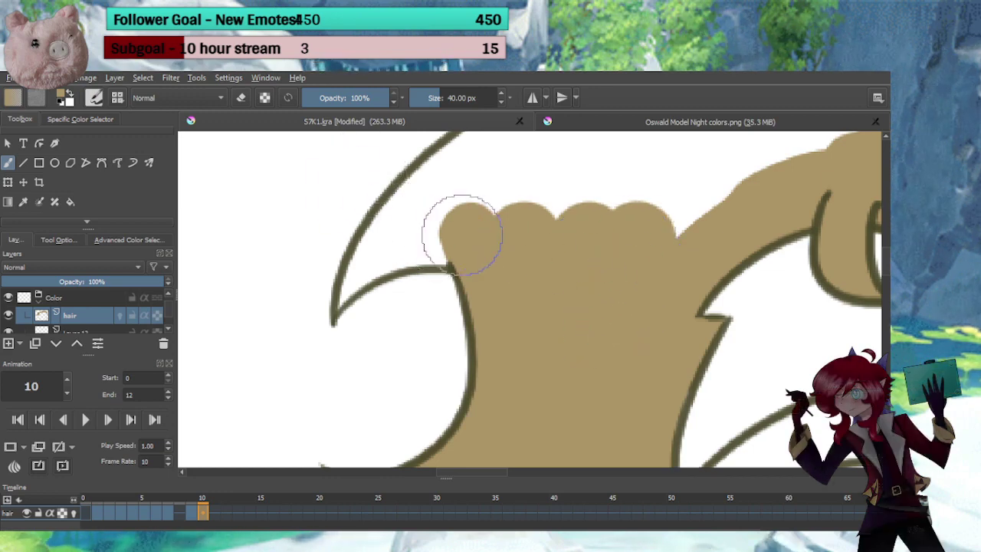
Paint the pointed middle strand at the left-hand side on frame 10 and erase the tan beyond its outer line and tip
left_click_drag(462, 233, 435, 244)
left_click_drag(336, 276, 300, 322)
key("e")
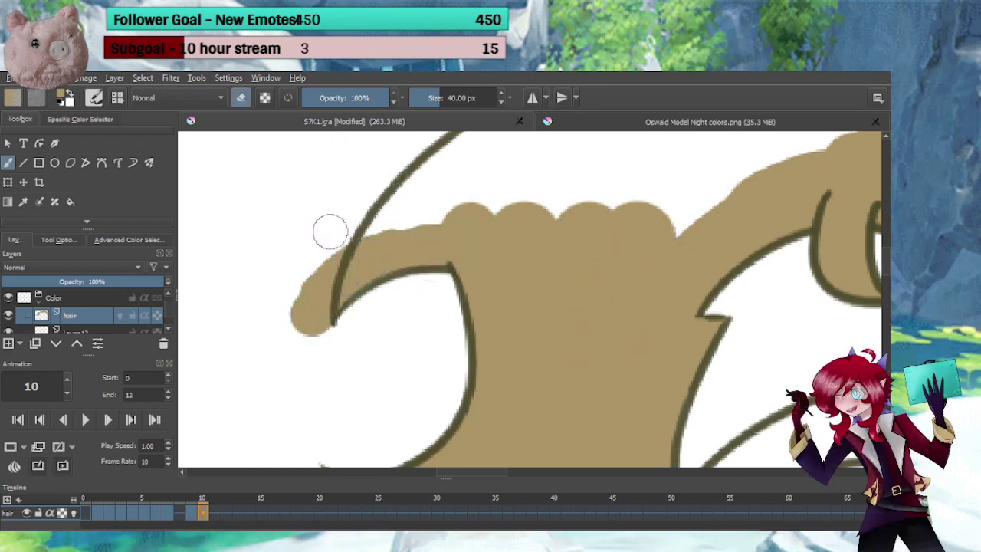
left_click_drag(328, 232, 311, 278)
key("e")
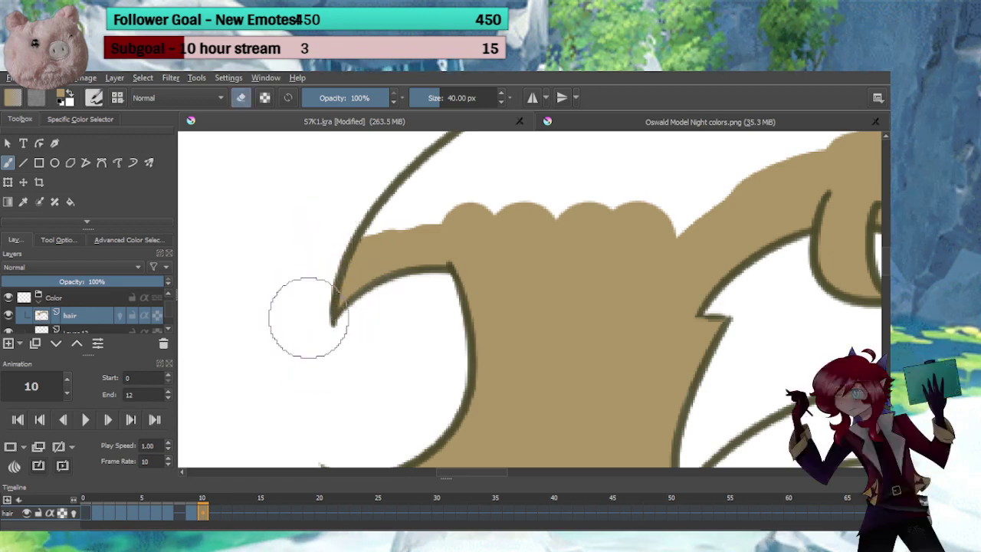
Fill the upper hair and the swept top lock on frame 10 with tan, erasing the spill outside the outline
mouse_move(378, 253)
left_mouse_down()
mouse_move(324, 383)
mouse_move(348, 333)
mouse_move(400, 285)
mouse_move(485, 245)
mouse_move(629, 216)
mouse_move(531, 219)
mouse_move(466, 248)
mouse_move(390, 329)
mouse_move(570, 323)
mouse_move(661, 302)
mouse_move(455, 300)
mouse_move(659, 239)
mouse_move(464, 309)
mouse_move(495, 318)
left_mouse_up()
scroll(635, 265, "down", 2)
mouse_move(377, 265)
left_mouse_down()
mouse_move(405, 254)
mouse_move(387, 255)
mouse_move(396, 252)
mouse_move(503, 227)
mouse_move(609, 227)
mouse_move(695, 242)
mouse_move(653, 230)
mouse_move(749, 266)
left_mouse_up()
key("e")
mouse_move(452, 249)
left_mouse_down()
mouse_move(377, 271)
mouse_move(423, 277)
mouse_move(353, 271)
mouse_move(375, 261)
mouse_move(442, 271)
mouse_move(463, 263)
mouse_move(468, 241)
mouse_move(455, 240)
mouse_move(521, 282)
mouse_move(423, 214)
mouse_move(485, 295)
mouse_move(499, 293)
mouse_move(474, 301)
mouse_move(548, 282)
mouse_move(416, 208)
mouse_move(488, 217)
mouse_move(602, 255)
mouse_move(550, 258)
mouse_move(623, 270)
mouse_move(519, 214)
mouse_move(615, 227)
left_mouse_up()
key("e")
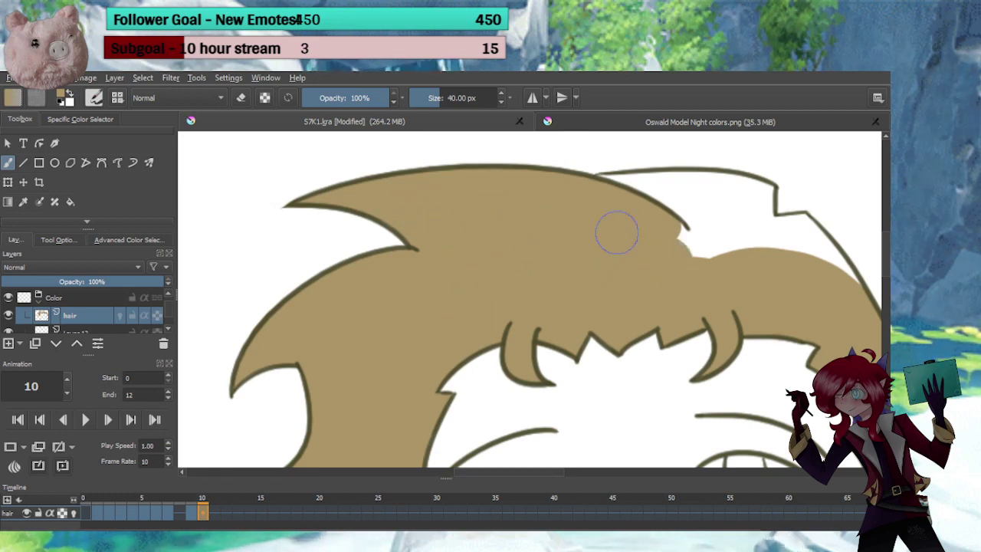
Fill the remaining gap in the crown behind the swept lock on frame 10 with tan
mouse_move(696, 265)
left_mouse_down()
mouse_move(519, 261)
mouse_move(486, 272)
left_mouse_up()
scroll(504, 263, "up", 1)
left_click_drag(503, 225, 596, 280)
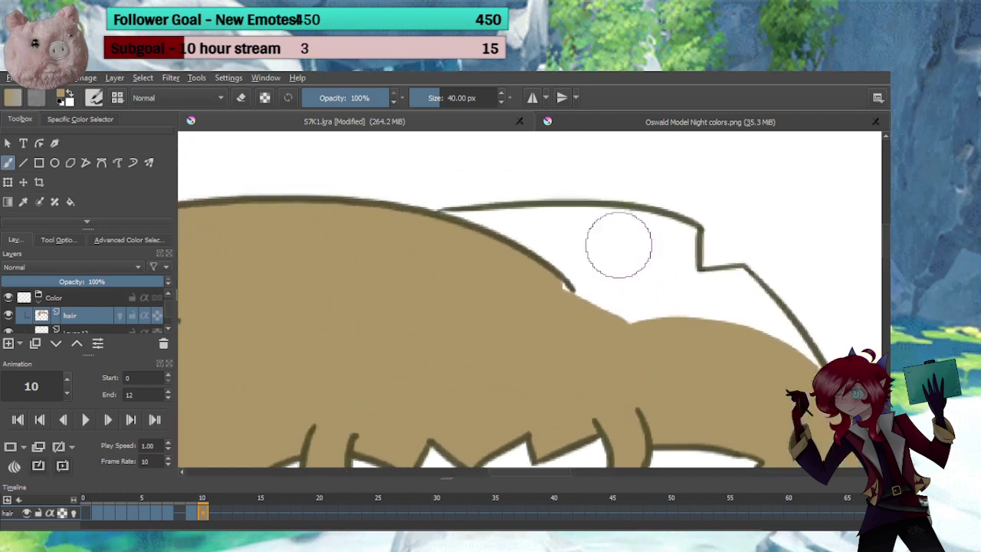
mouse_move(420, 235)
left_mouse_down()
mouse_move(581, 228)
mouse_move(675, 239)
mouse_move(669, 307)
mouse_move(607, 307)
mouse_move(545, 266)
mouse_move(636, 277)
mouse_move(648, 300)
mouse_move(504, 240)
mouse_move(597, 222)
mouse_move(669, 320)
mouse_move(661, 334)
mouse_move(569, 243)
mouse_move(516, 271)
mouse_move(532, 347)
mouse_move(504, 363)
mouse_move(517, 242)
left_mouse_up()
On frame 11, transform the tan hair color by moving and stretching it to fit the line art, and apply it
left_click(216, 520)
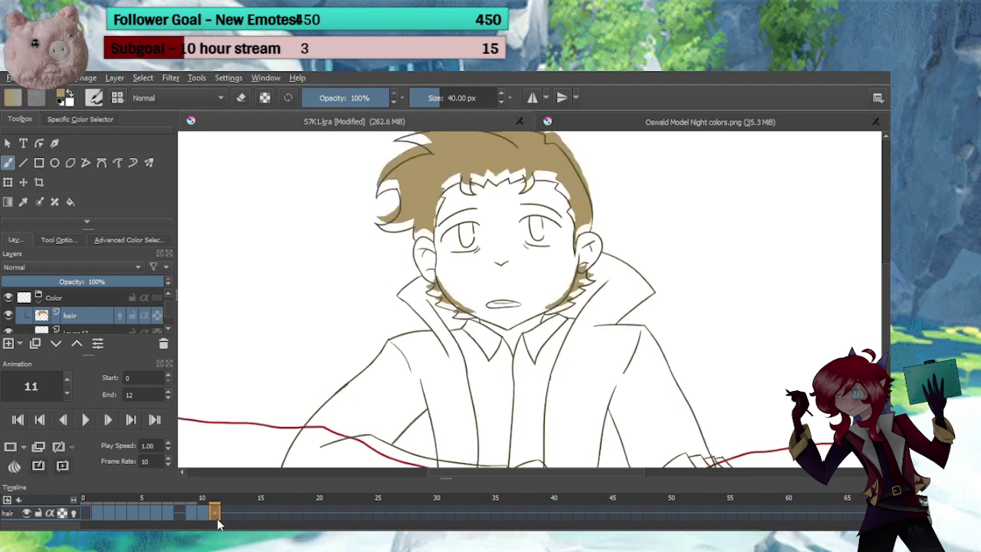
left_click(7, 182)
scroll(500, 257, "up", 2)
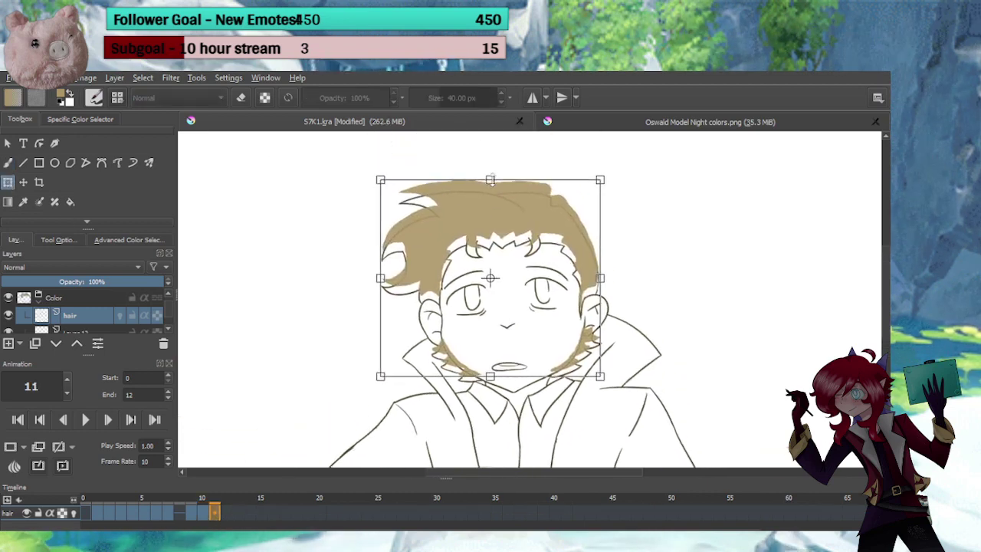
left_click_drag(491, 180, 497, 222)
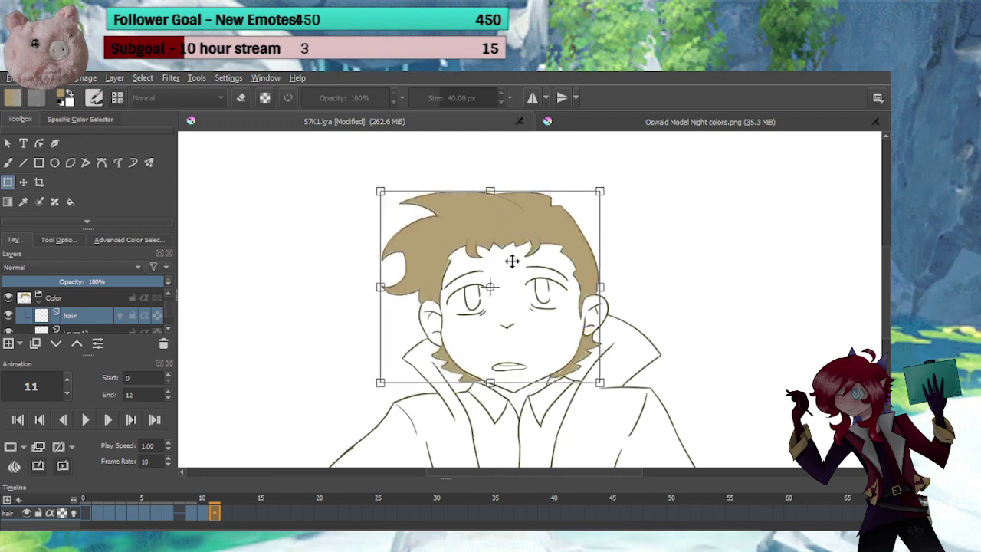
left_click_drag(491, 382, 491, 382)
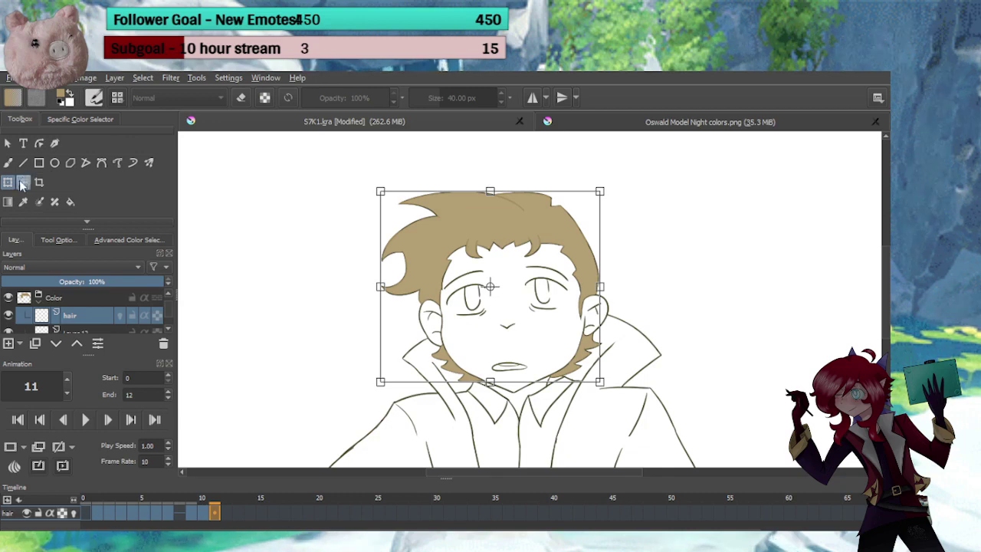
key("Return")
key("b")
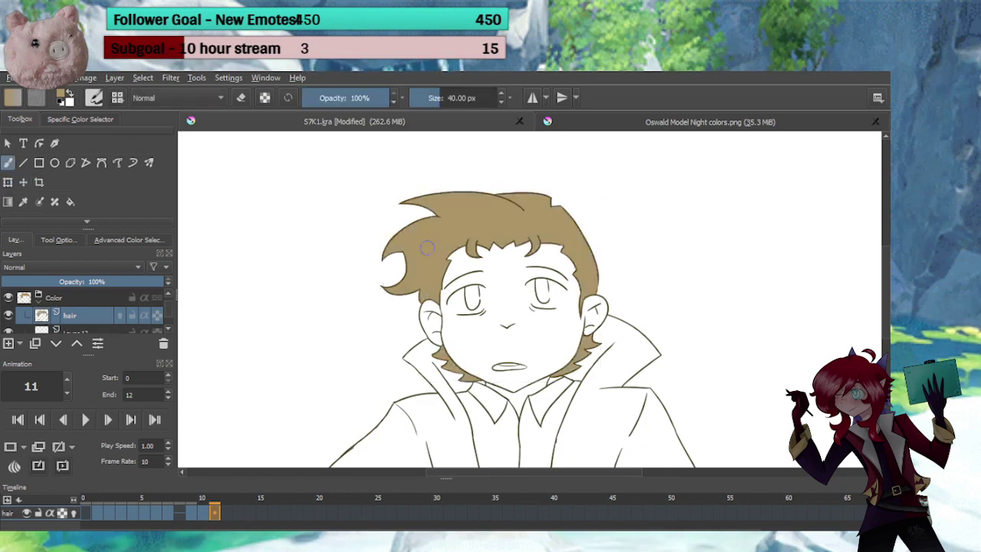
Play back the animation to check the tan hair color across the frames
left_click_drag(488, 327, 501, 374)
left_click_drag(501, 374, 499, 316)
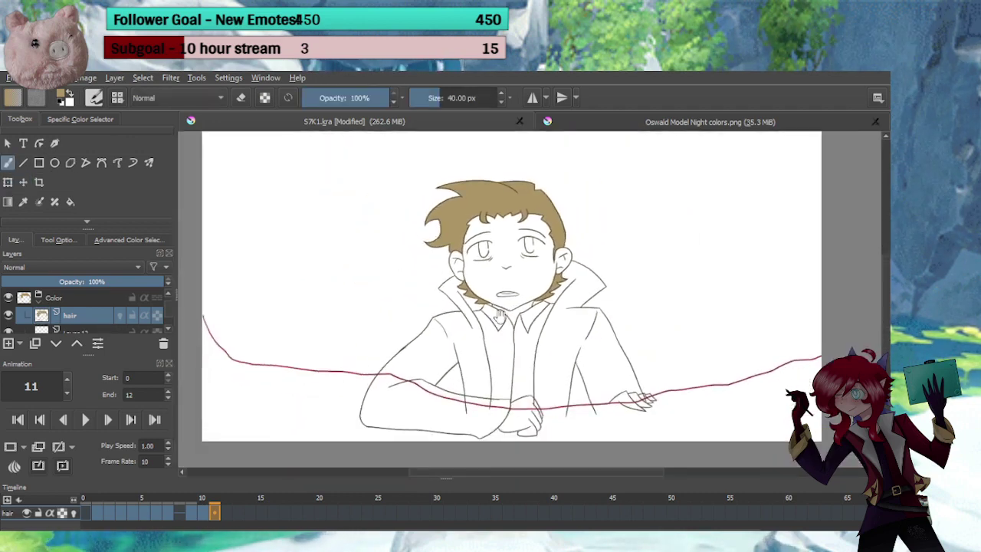
scroll(499, 313, "down", 1)
left_click(91, 420)
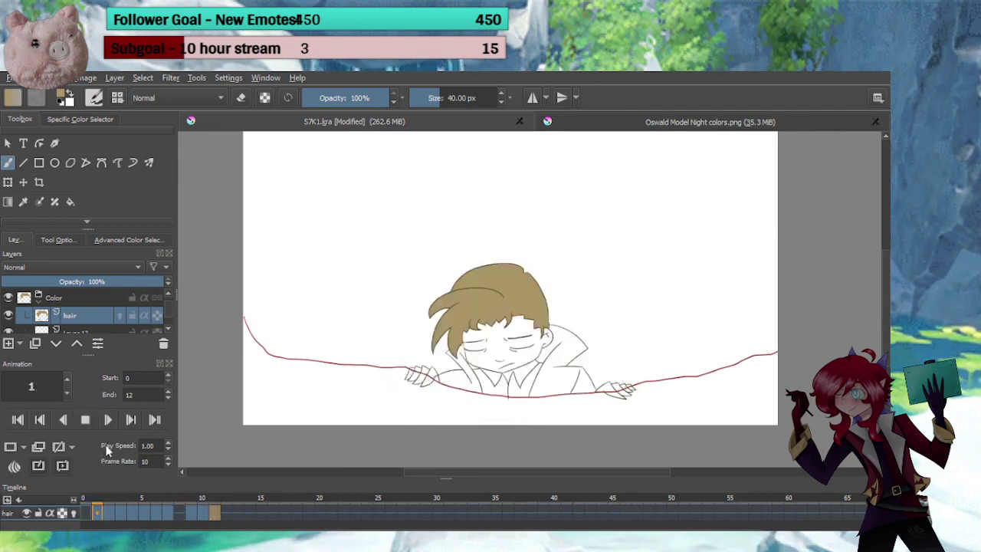
left_click(87, 420)
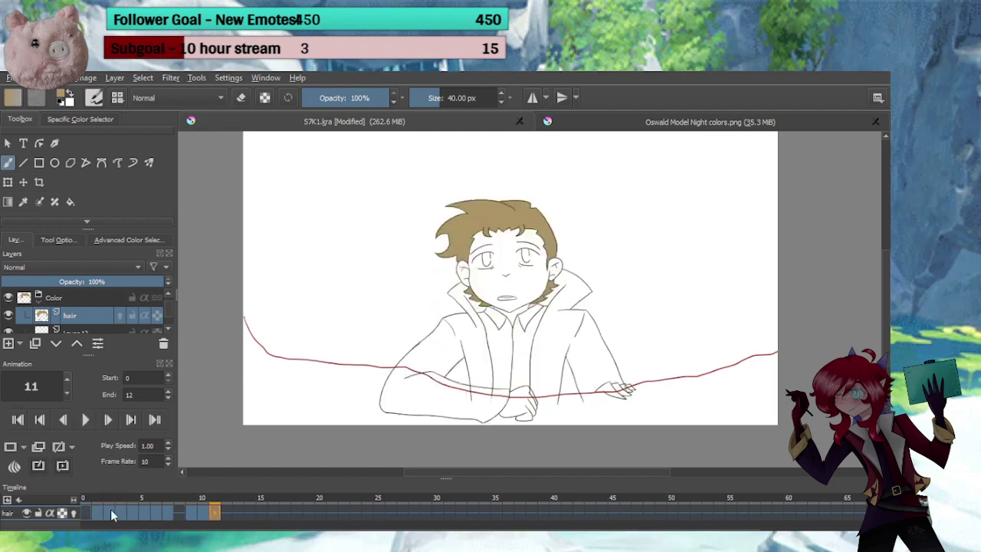
Sample the light hair highlight color from the Oswald Model Night colors reference and lock the hair layer's alpha
left_click(589, 129)
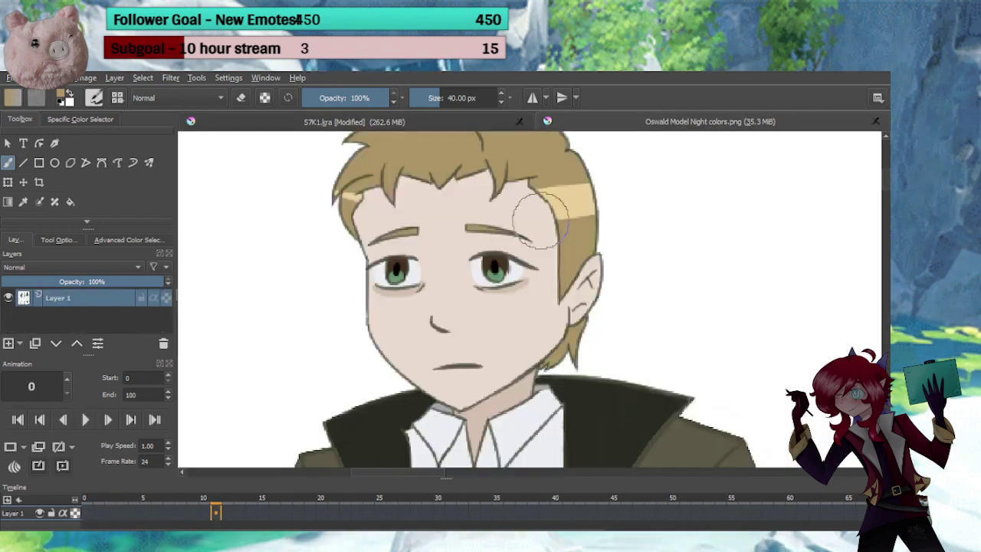
left_click(460, 126)
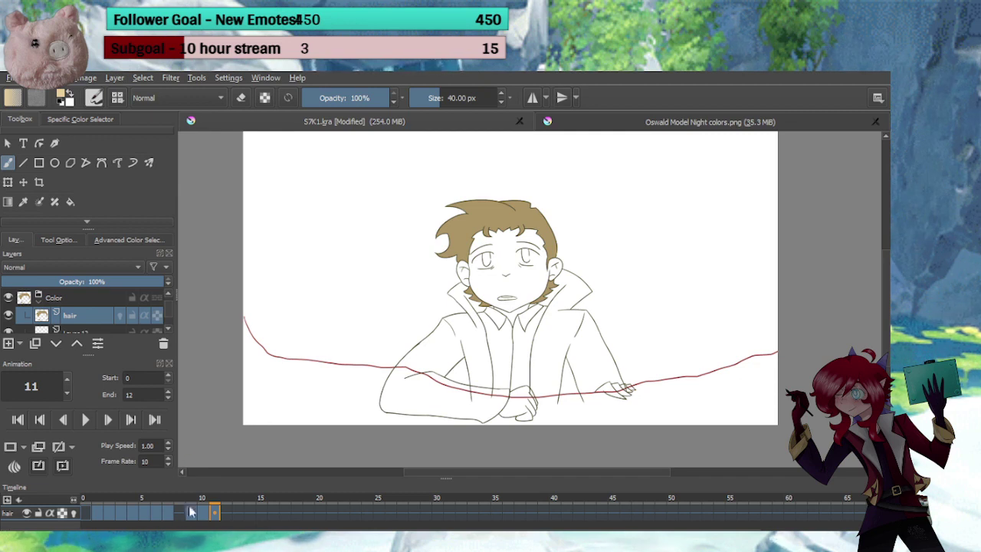
left_click(158, 315)
Set the brush size to 91.81 px and paint a light highlight band across the hair on frame 1
left_click(97, 514)
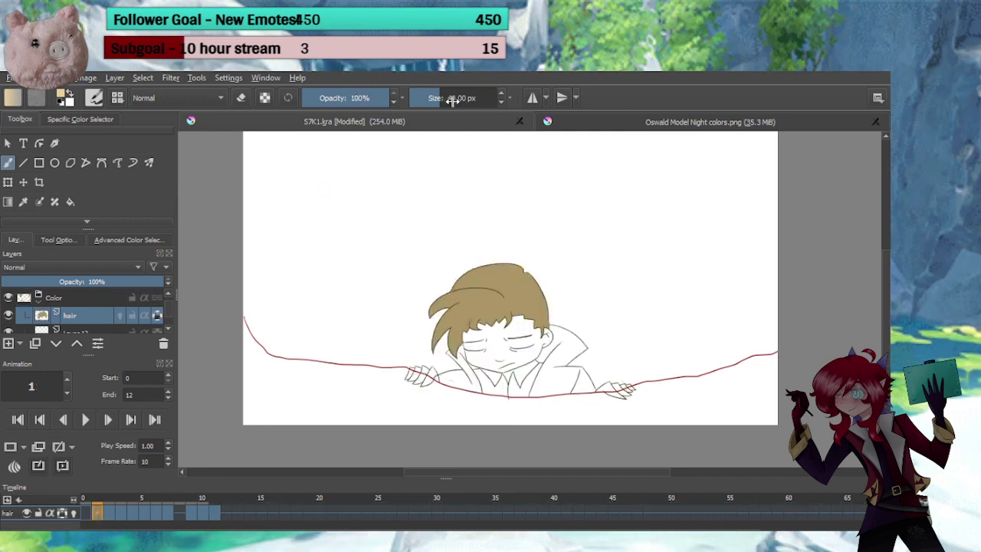
left_click_drag(454, 98, 450, 98)
left_click_drag(422, 326, 545, 310)
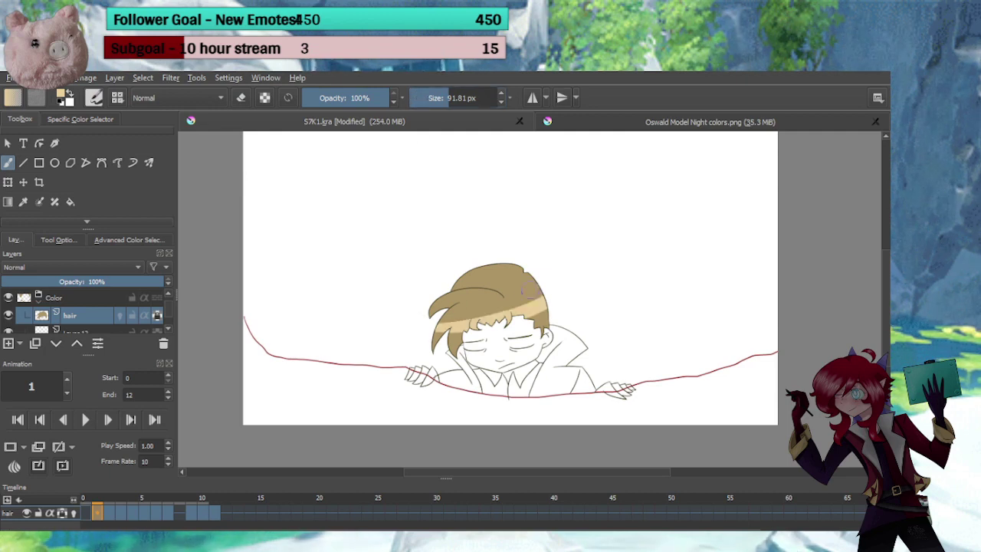
Paint the light highlight band across the hair on frames 2, 3 and 4
left_click(112, 511)
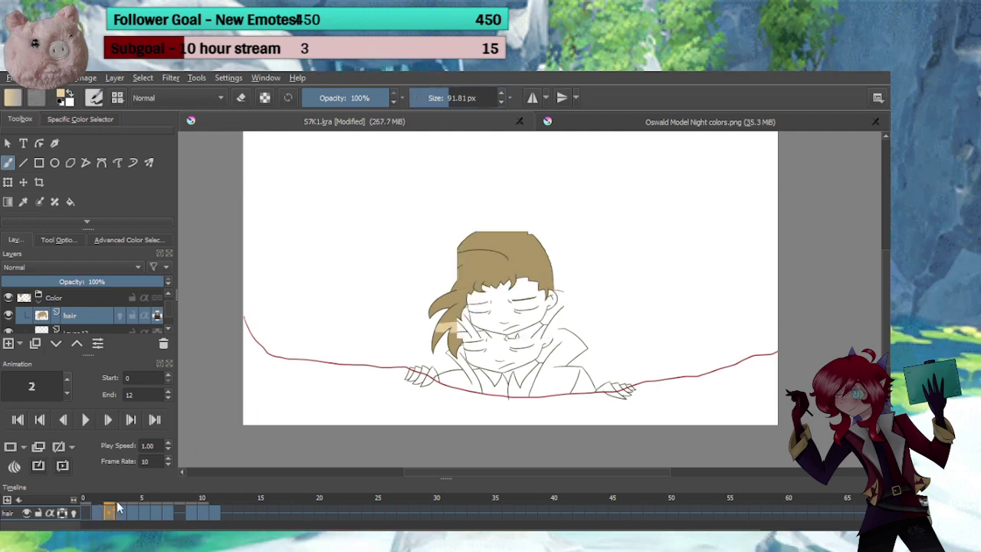
left_click_drag(526, 268, 548, 266)
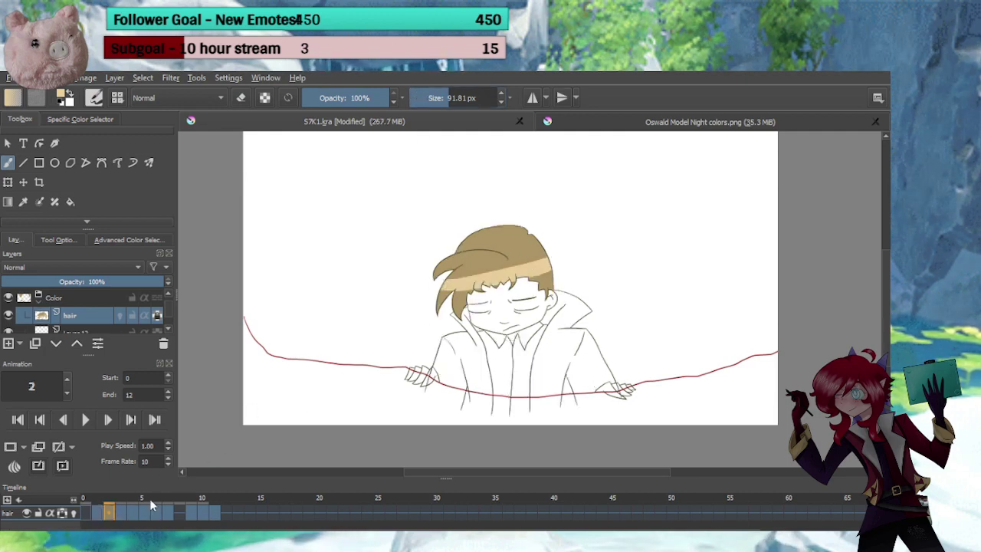
left_click(121, 511)
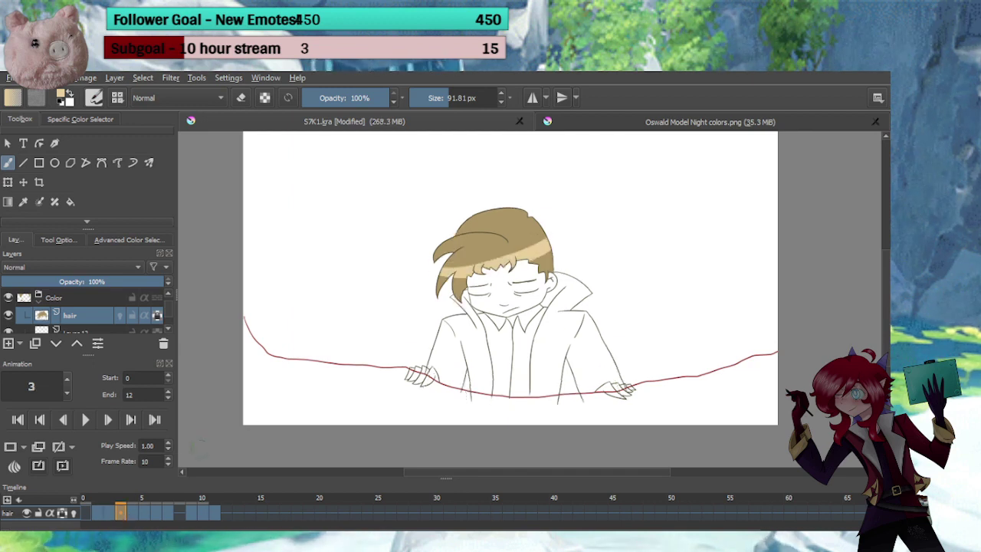
left_click(132, 512)
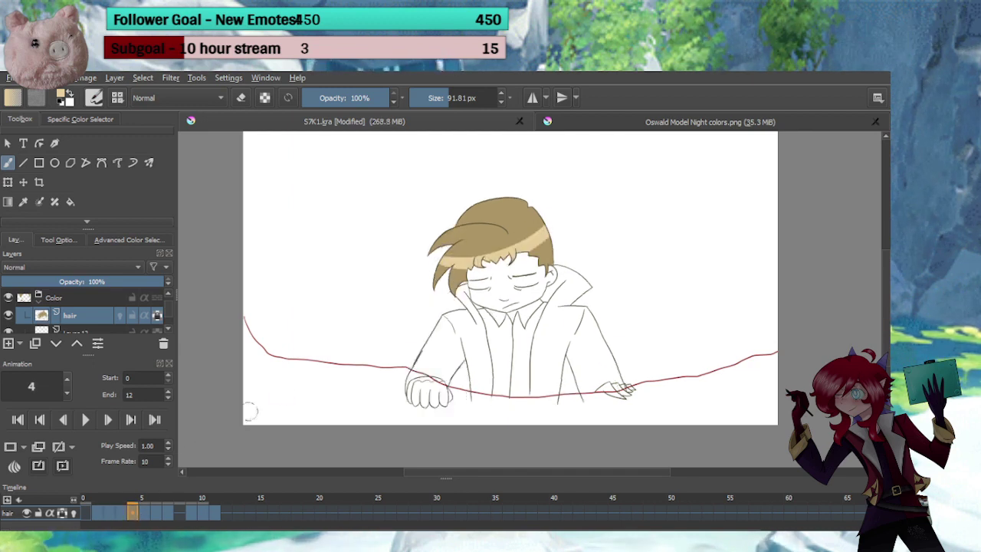
Paint the highlight band across the hair on frame 5, undoing the first stroke and redrawing it as a smoother curve
left_click(144, 510)
left_click_drag(438, 263, 565, 239)
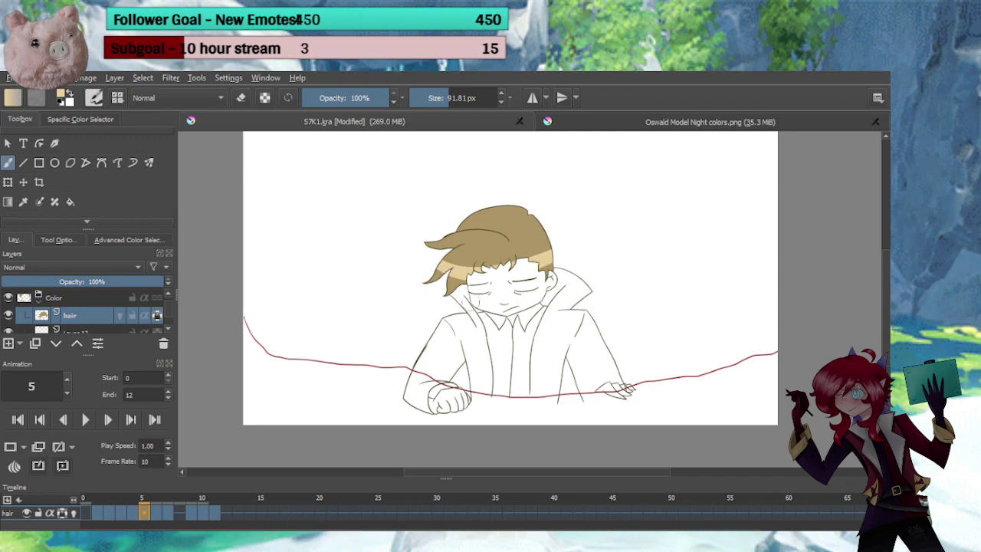
key("ctrl+z")
left_click_drag(441, 260, 552, 229)
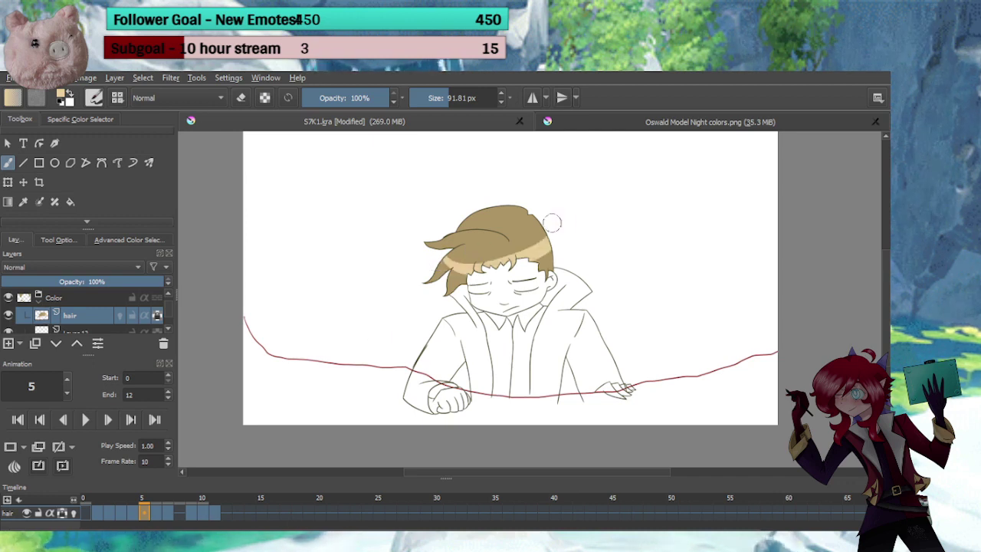
Paint the highlight band across the hair on frame 6, replacing the first stroke with a redrawn one
left_click(157, 510)
left_click_drag(434, 267, 550, 253)
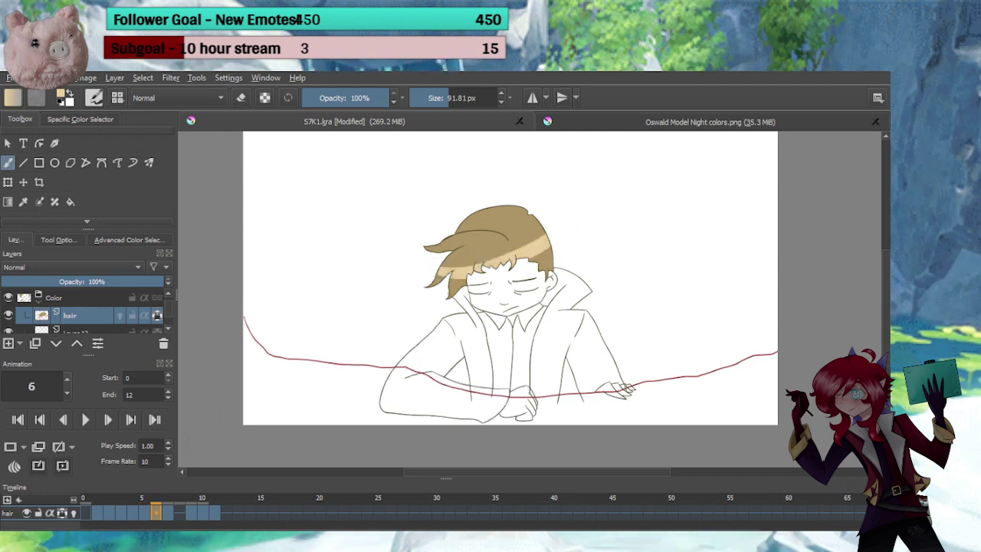
key("ctrl+z")
left_click_drag(435, 266, 540, 244)
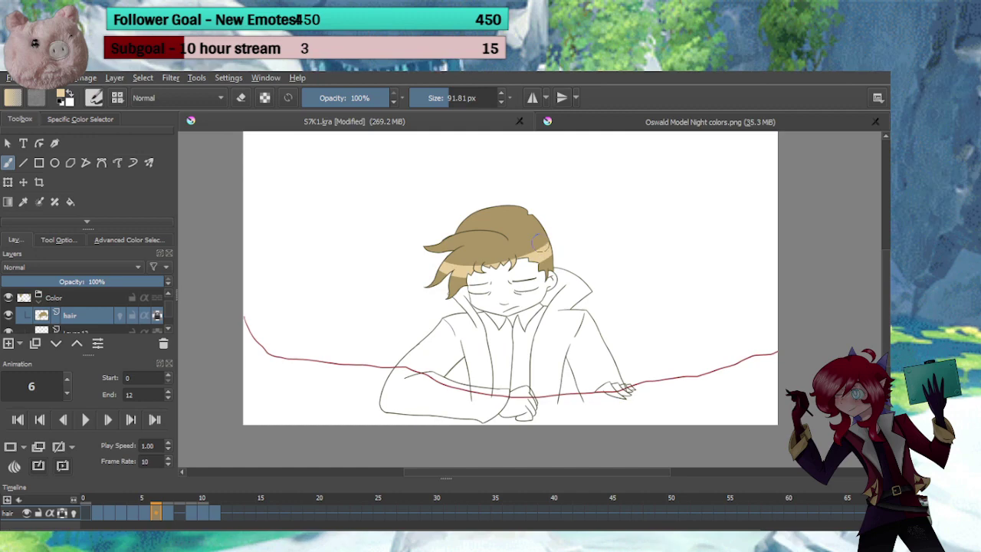
Compare the highlight on frames 5 and 6, and paint the matching band across the hair on frame 7
left_click(148, 513)
left_click(159, 513)
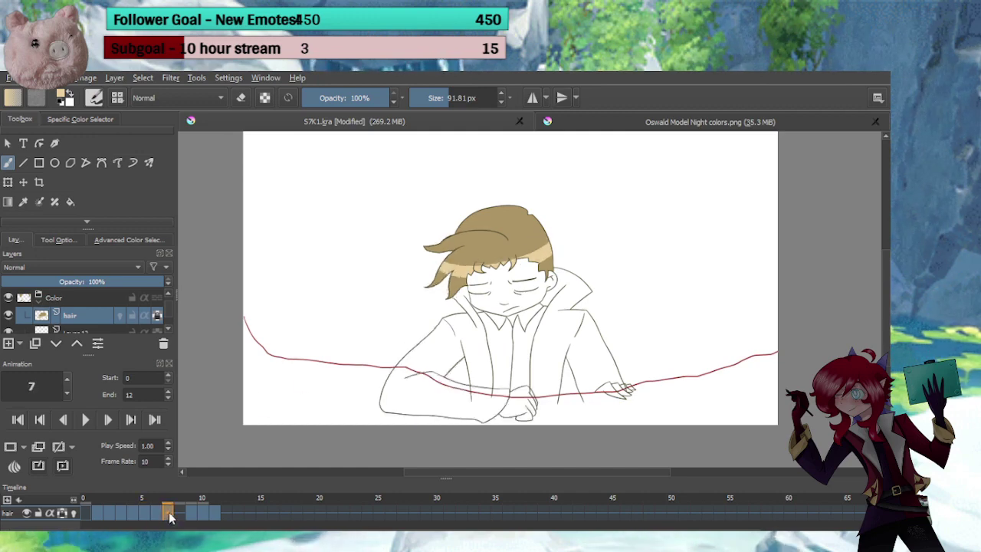
left_click_drag(435, 267, 545, 247)
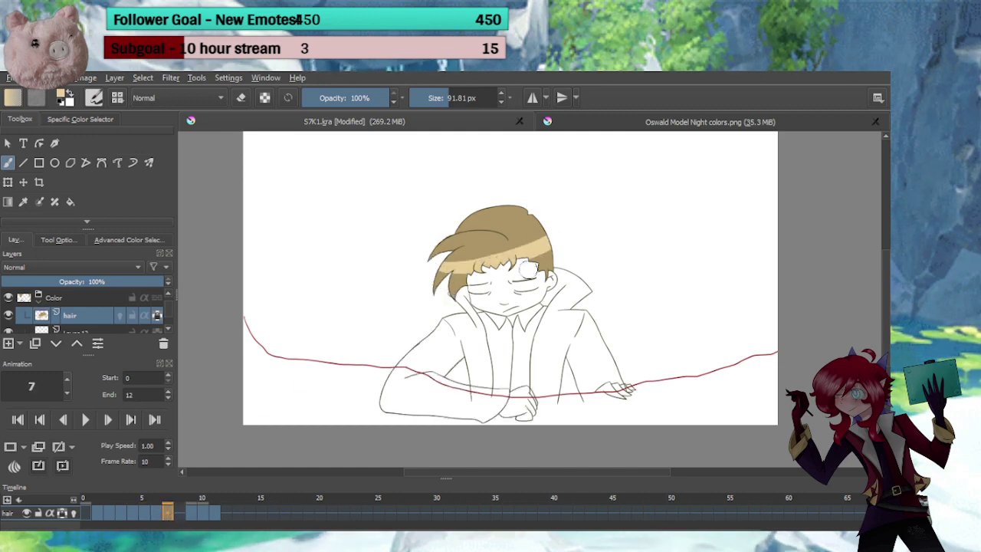
Paint the light highlight band across the hair on frames 9, 10 and 11, redoing the stroke on frame 11
left_click(192, 515)
left_click_drag(443, 253, 553, 245)
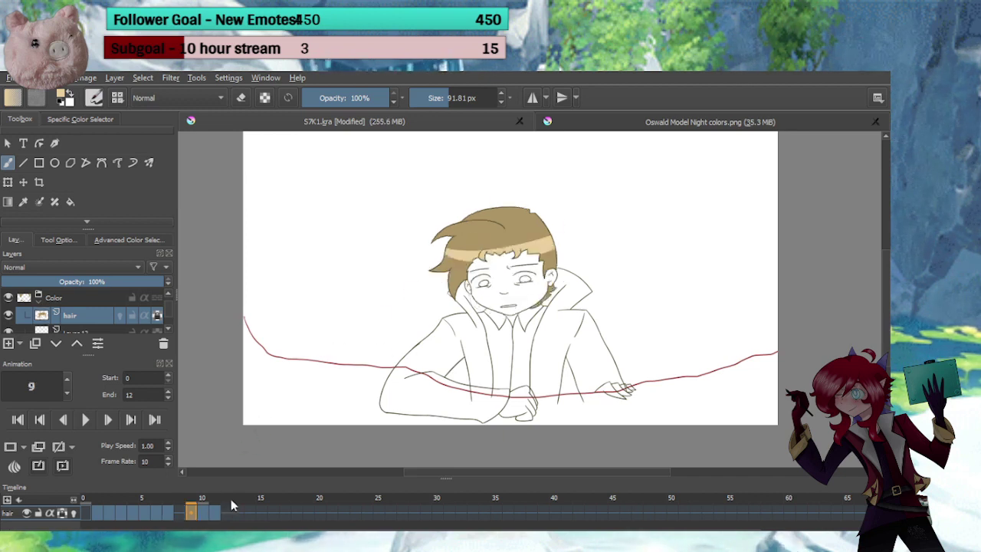
left_click(207, 515)
left_click_drag(443, 226, 554, 222)
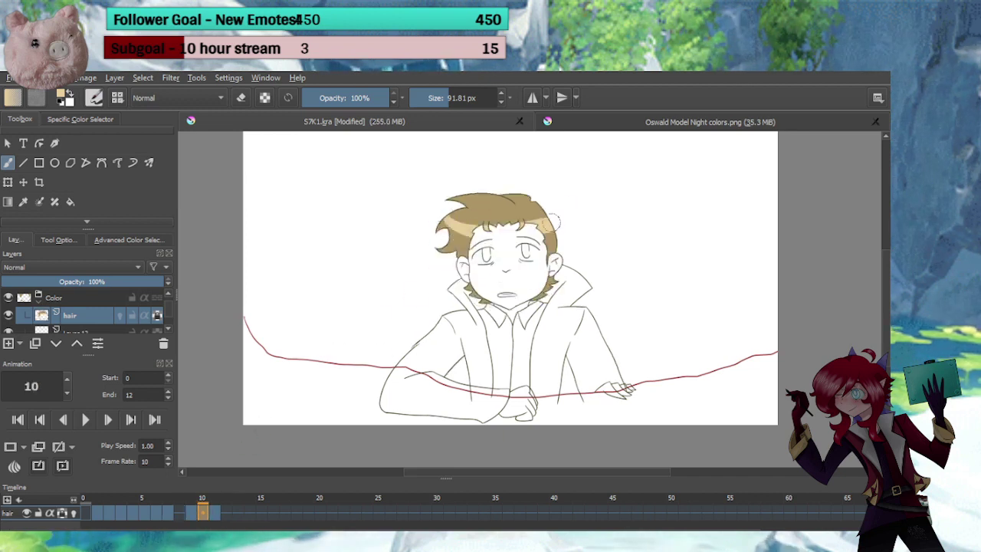
left_click(216, 514)
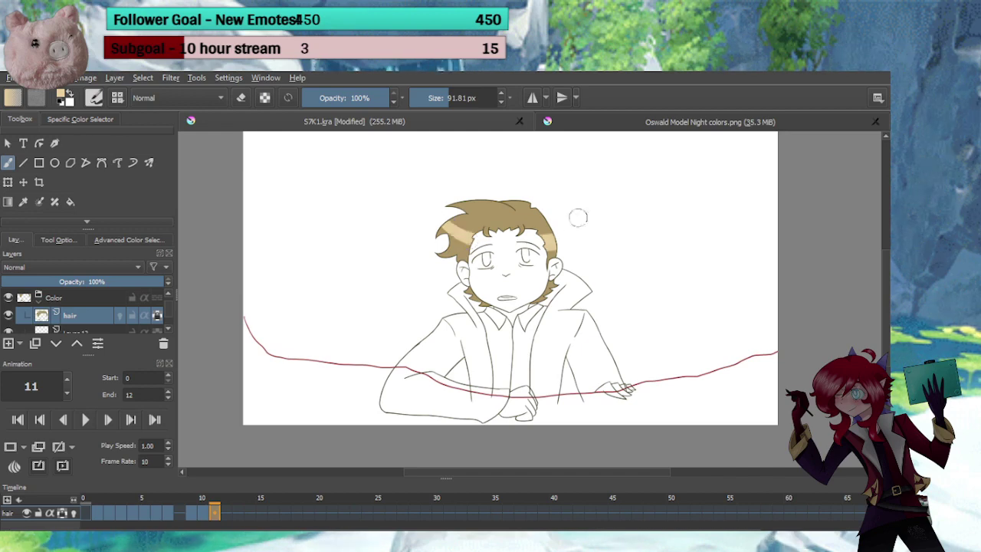
key("ctrl+z")
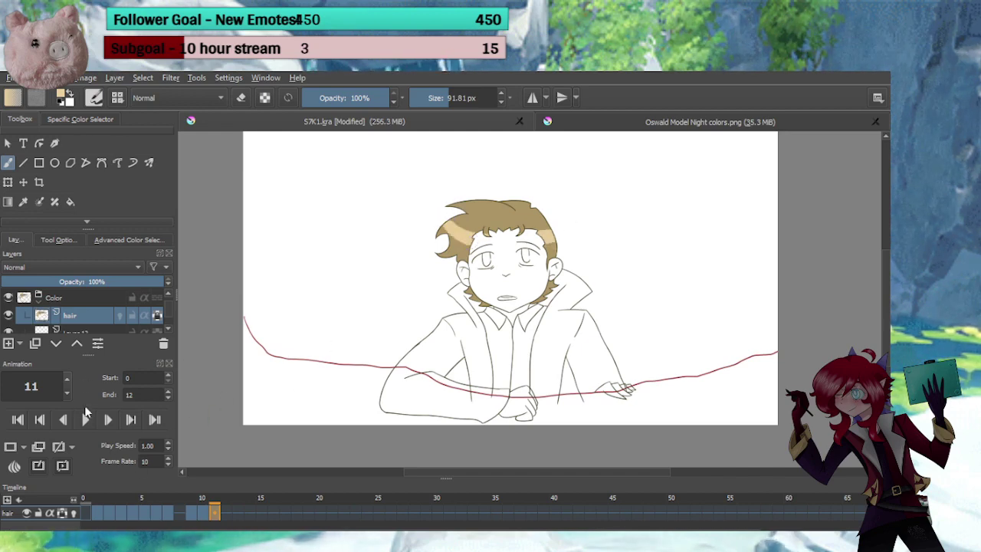
Play back the animation to check how the hair highlight moves between frames
left_click(86, 420)
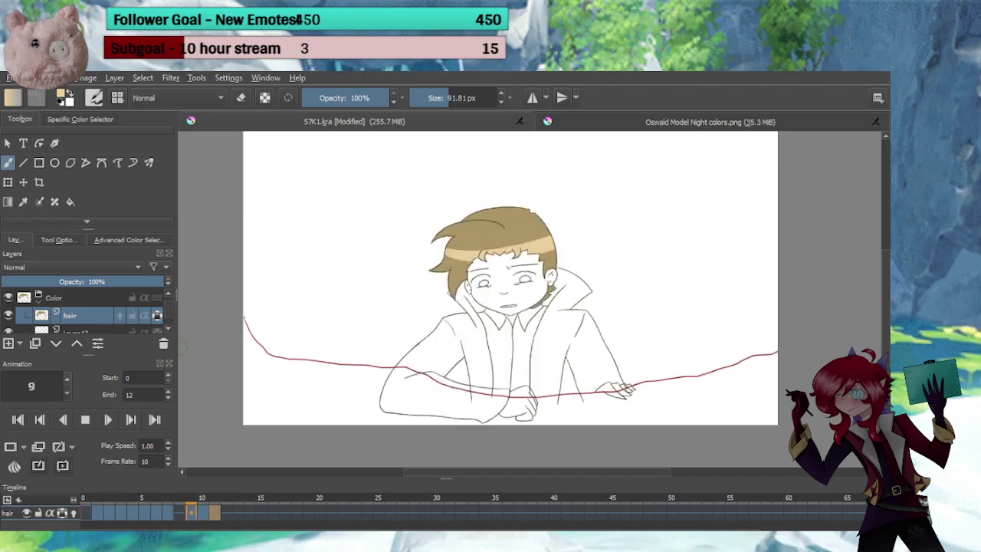
left_click(86, 421)
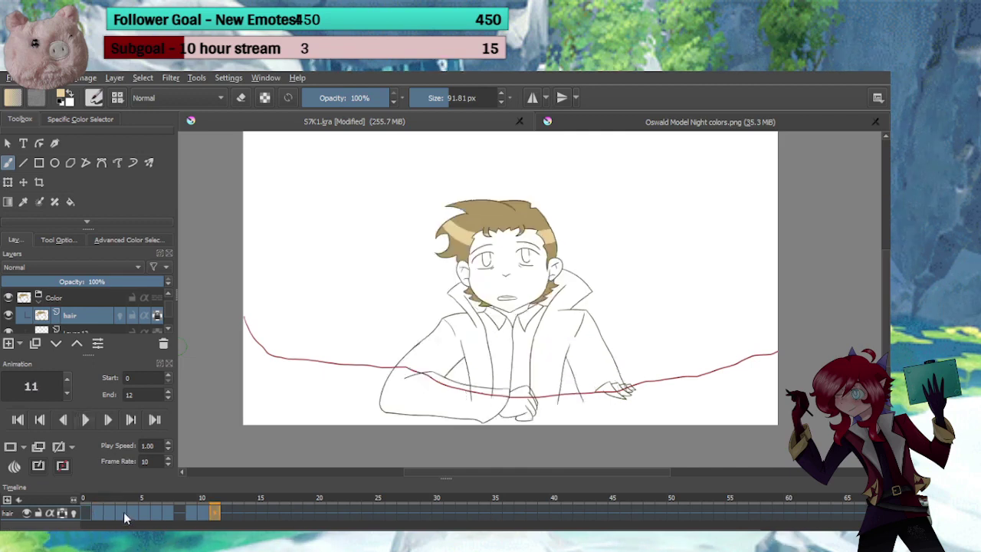
Check the hair highlight on frames 3 to 7, and replace frame 7's highlight band with a repainted one that follows frame 6
left_click(125, 513)
left_click(138, 513)
left_click(145, 513)
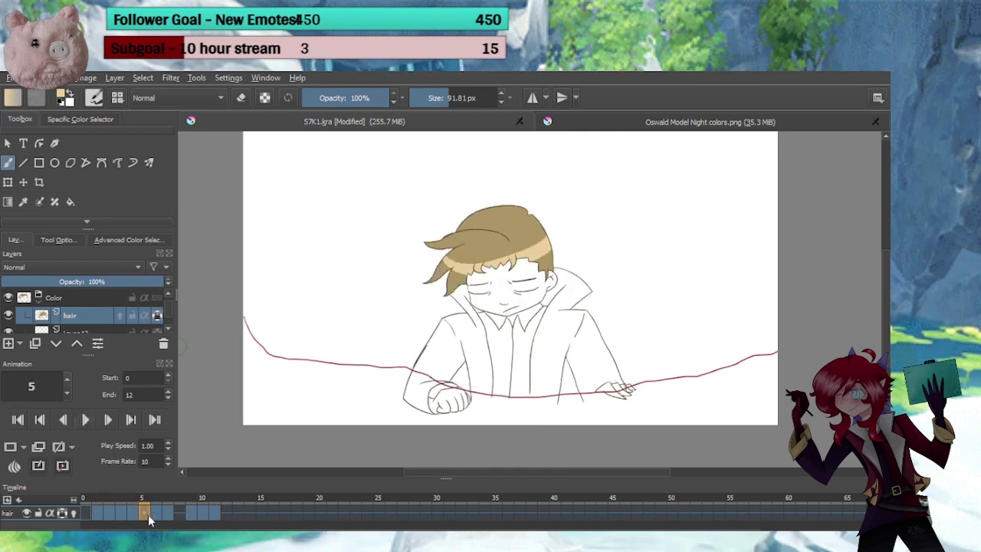
left_click(156, 514)
left_click(167, 513)
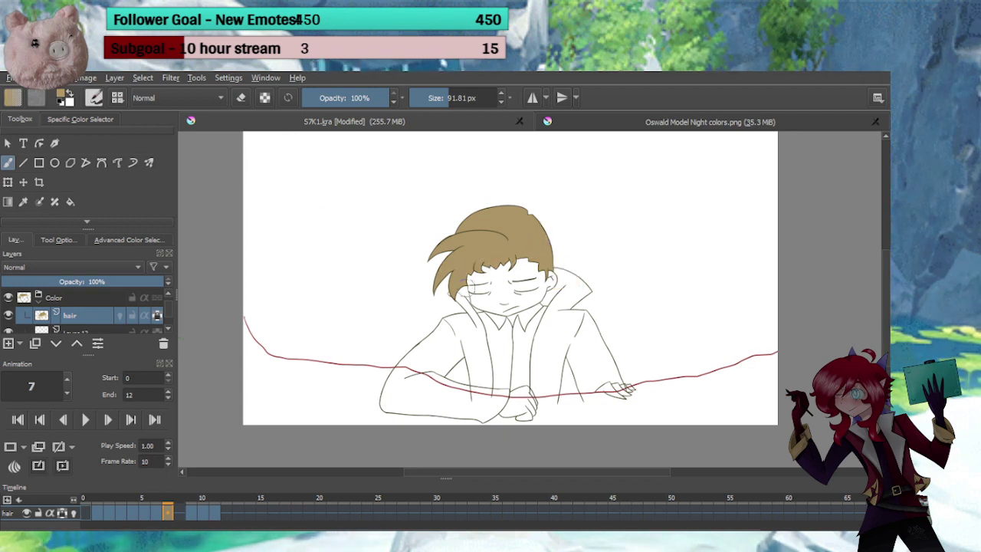
key("Left")
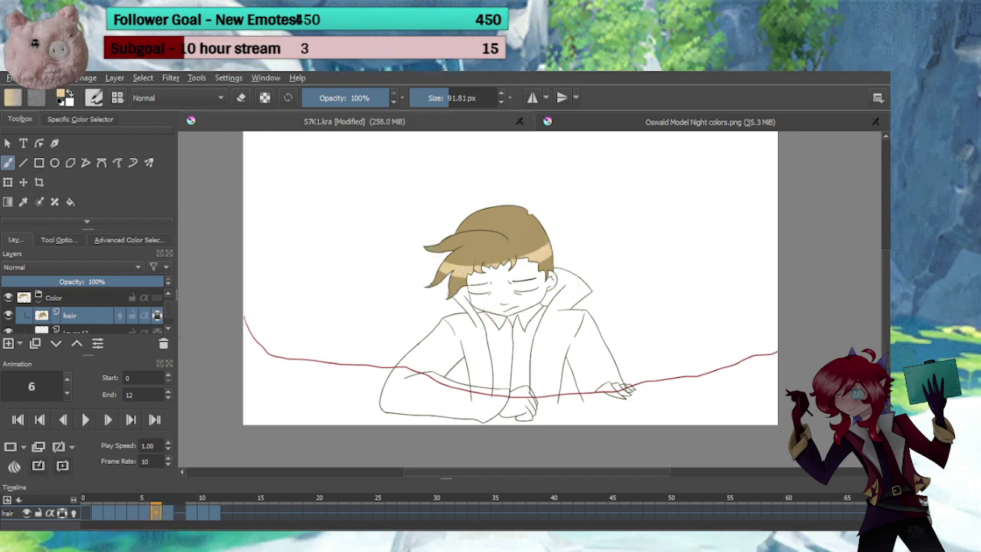
key("Right")
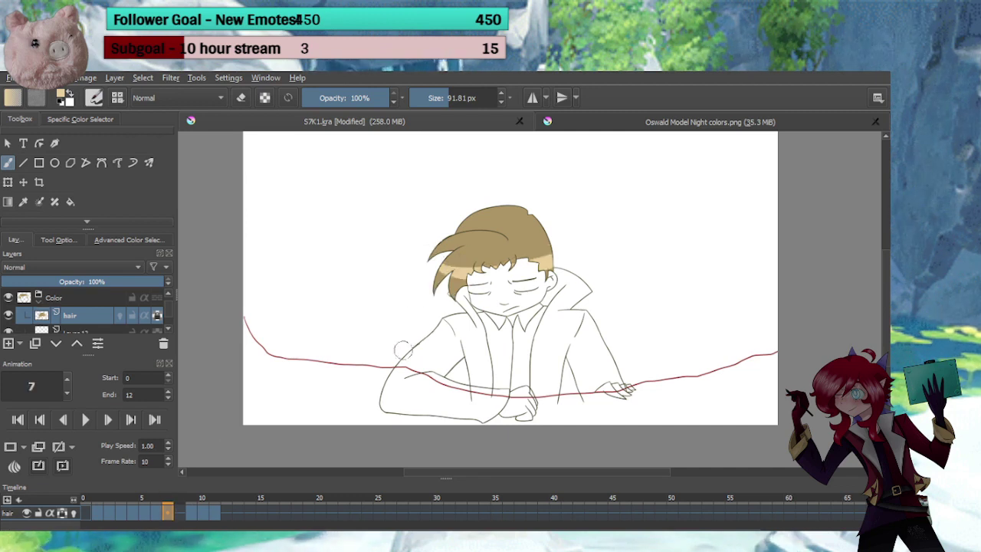
Play back the animation to check the repainted frame 7 highlight in motion, and stop the playback
left_click(91, 423)
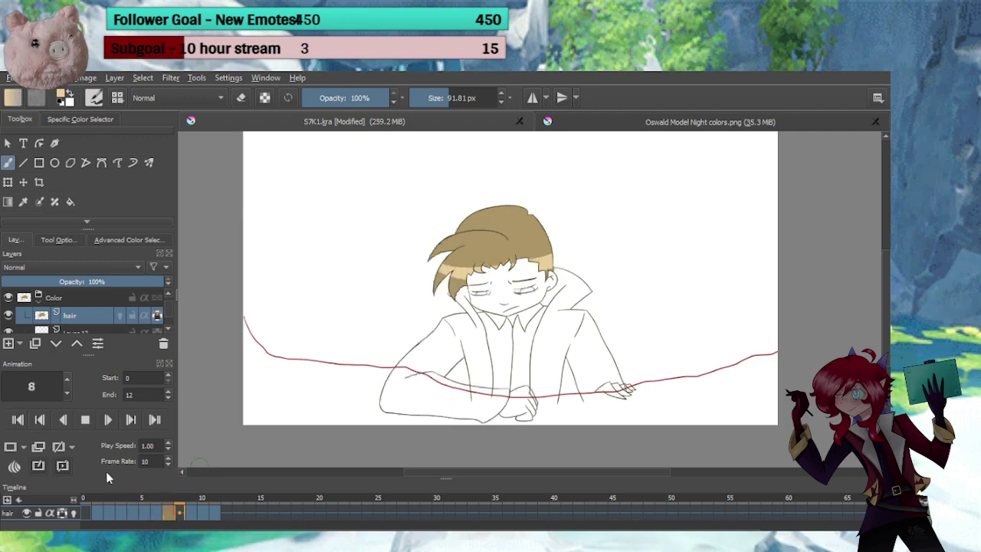
left_click(85, 420)
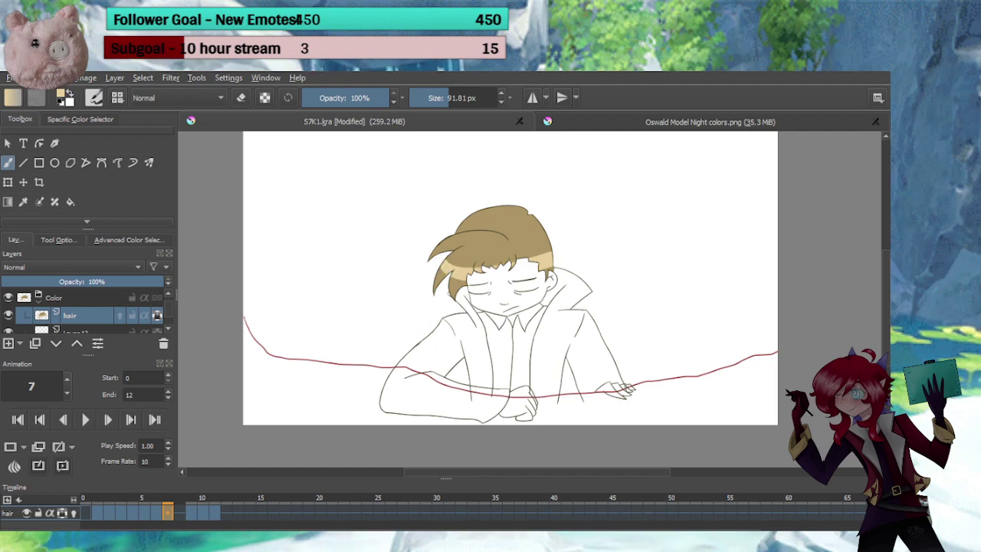
Rework the highlight on the side strands of the hair in frame 7 and play the animation
key("ctrl+z")
left_click_drag(439, 258, 476, 277)
key("ctrl+shift+z")
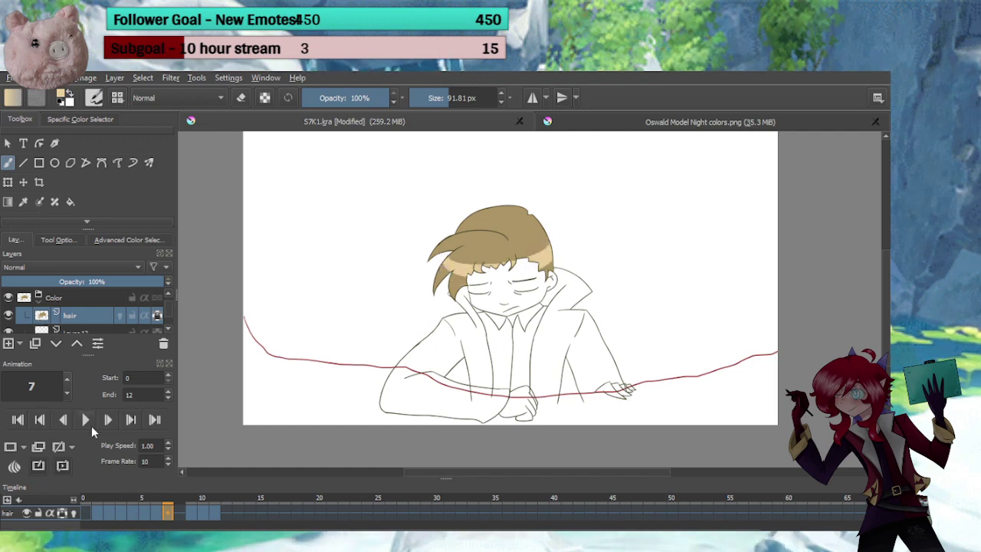
left_click(86, 421)
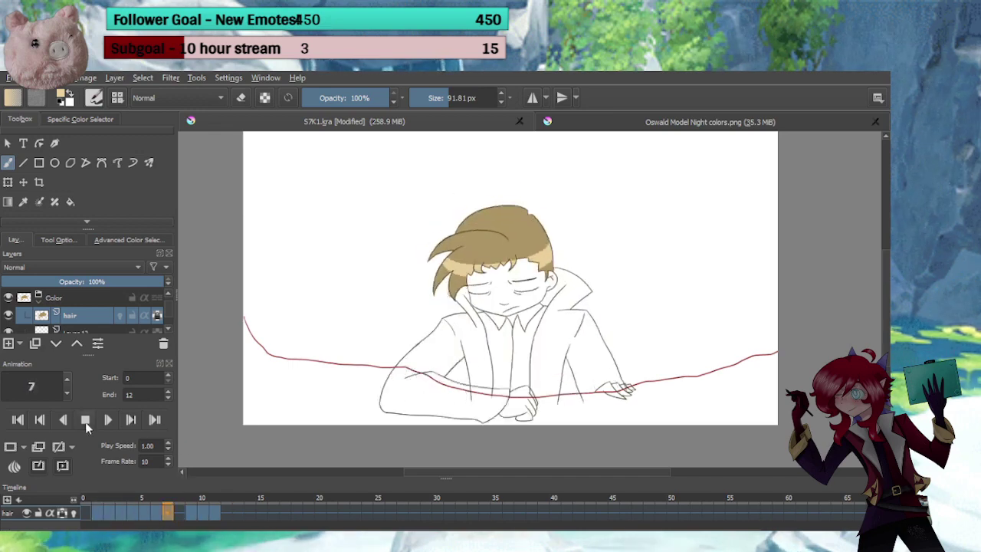
Correct the shadow and highlight on the lower side strands of the hair in frame 6
left_click(155, 513)
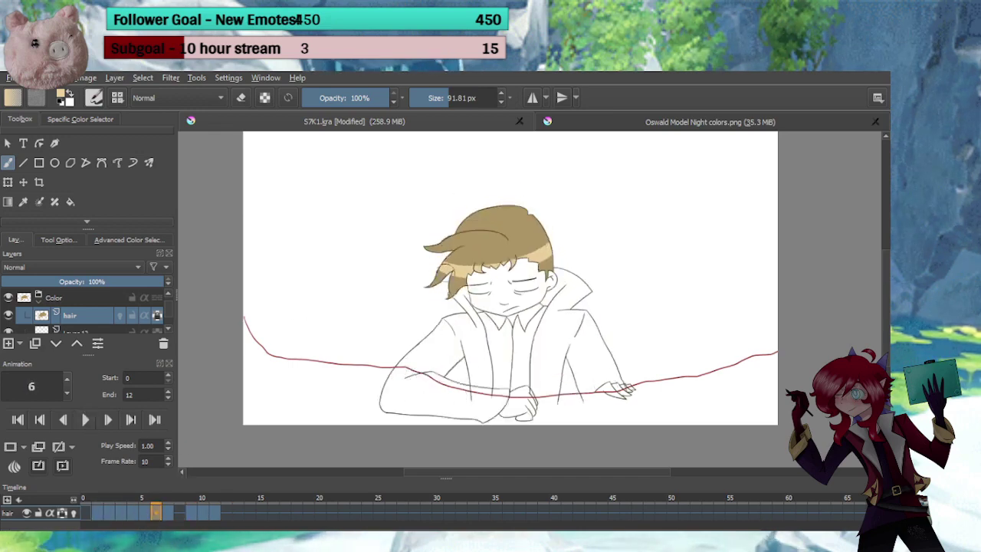
key("e")
key("e")
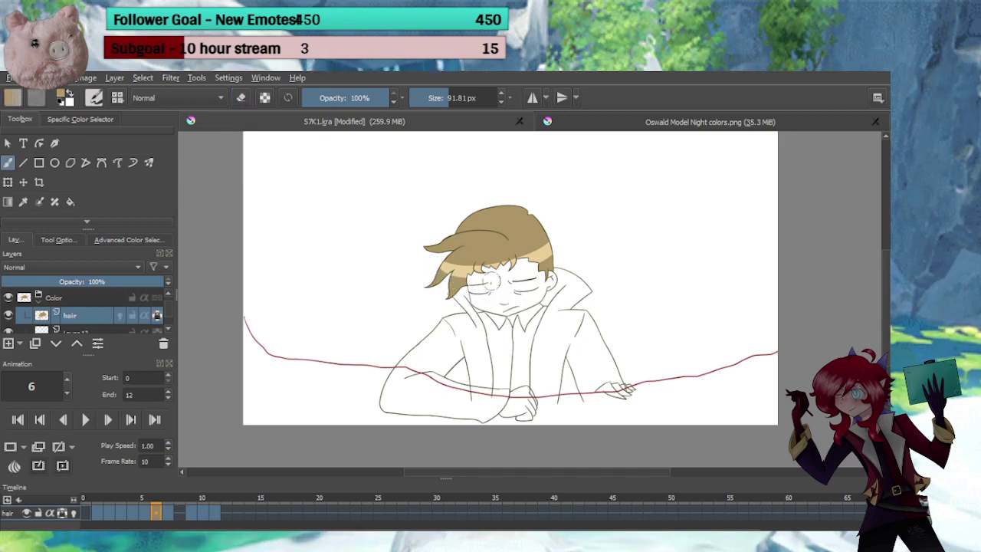
Compare the hair shading across frames 5, 6 and 7, and narrow the side-strand highlight in frame 6 to match
left_click(169, 515)
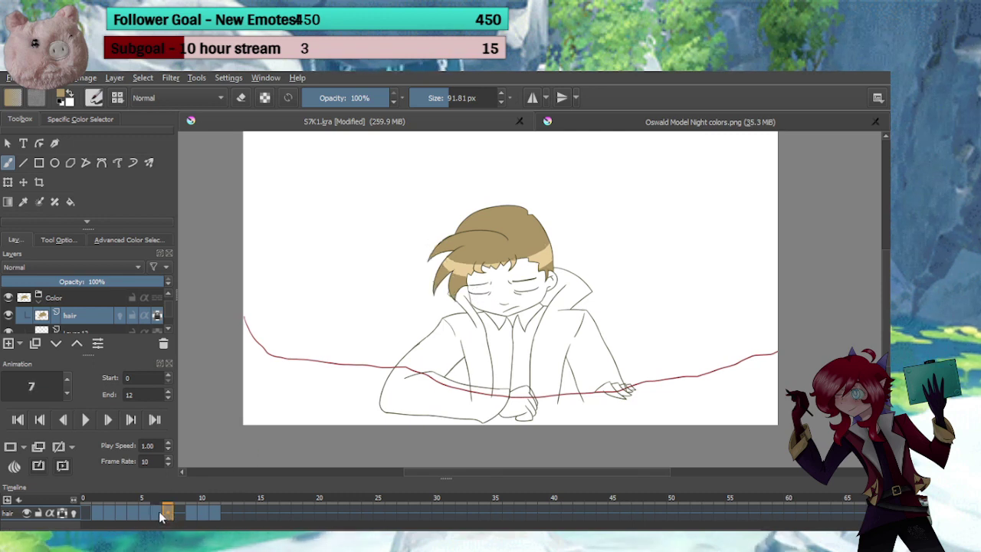
left_click(156, 515)
left_click(145, 514)
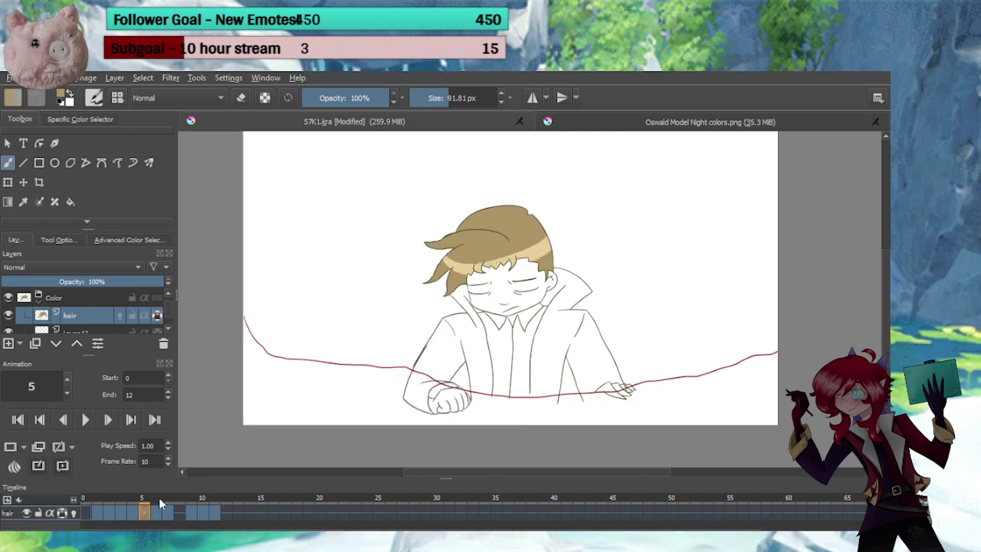
left_click(158, 512)
left_click(169, 513)
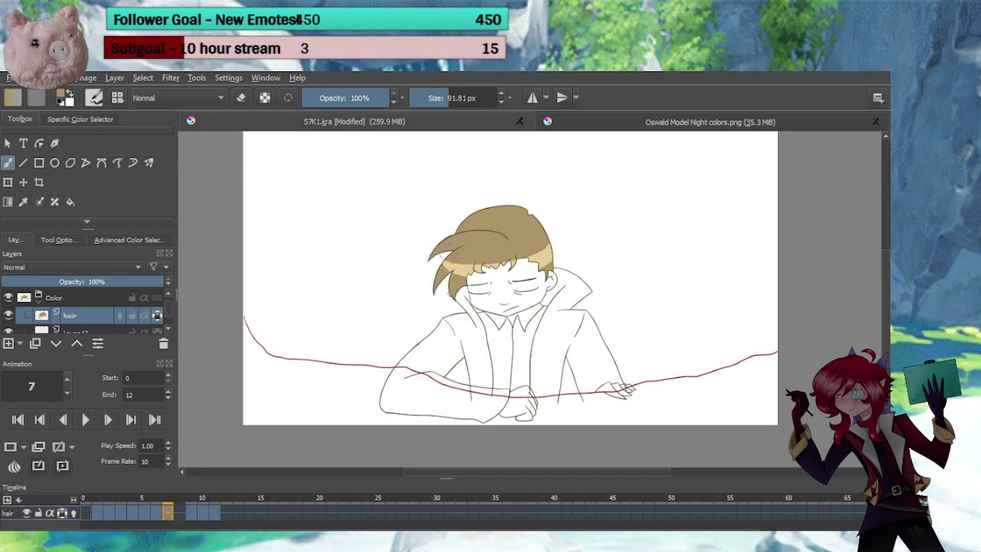
left_click(156, 514)
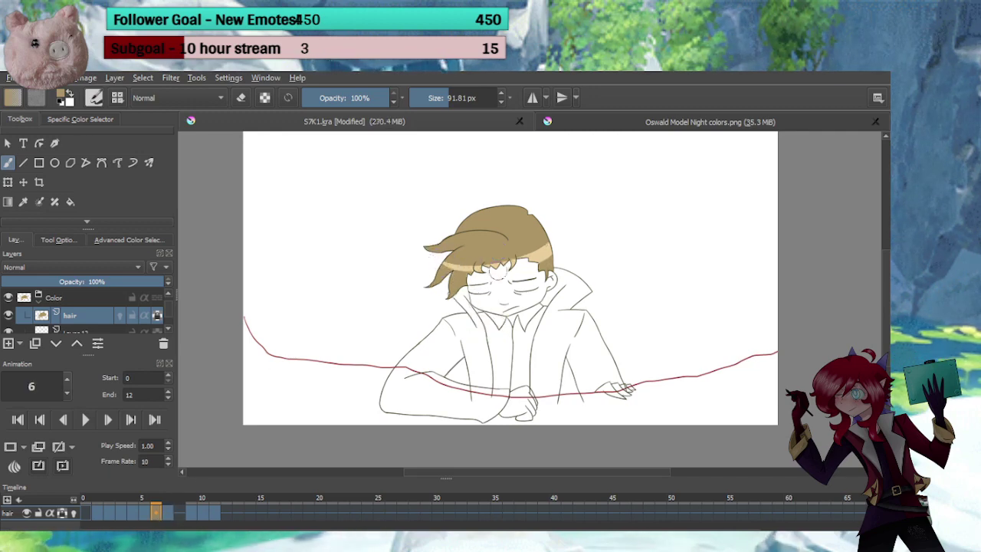
left_click(167, 519)
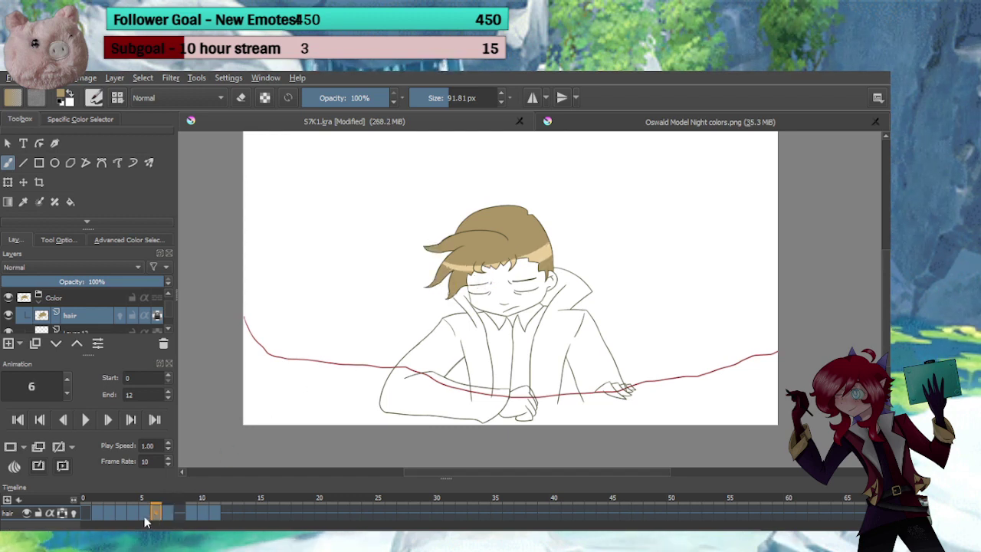
Check the hair colouring on frames 4, 5, 10 and 11 and play back the whole animation
left_click(144, 519)
left_click(133, 520)
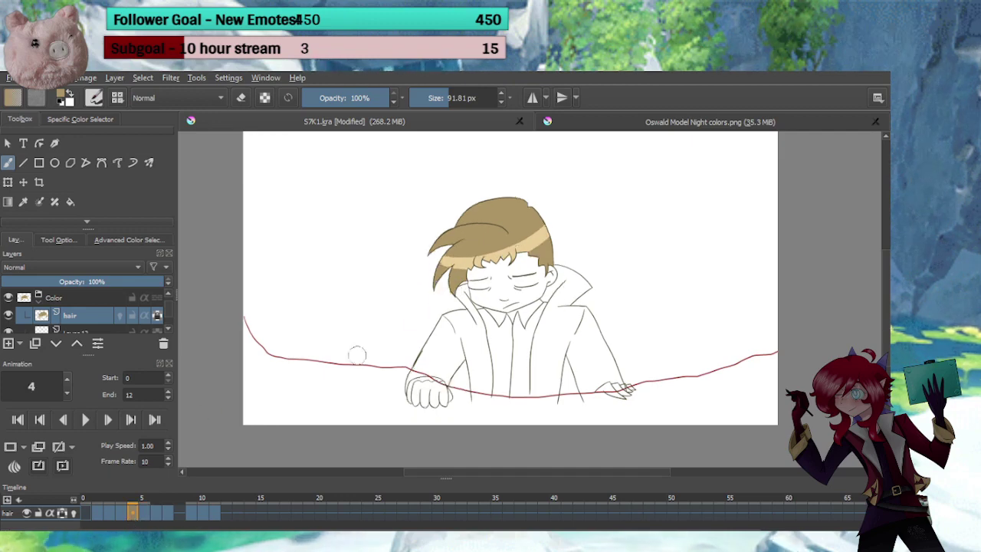
left_click(85, 419)
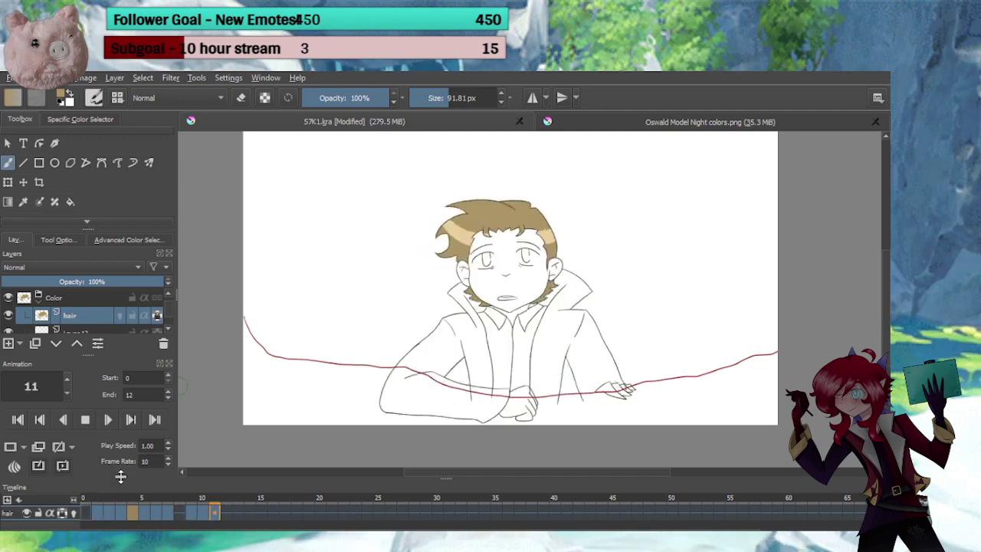
key("space")
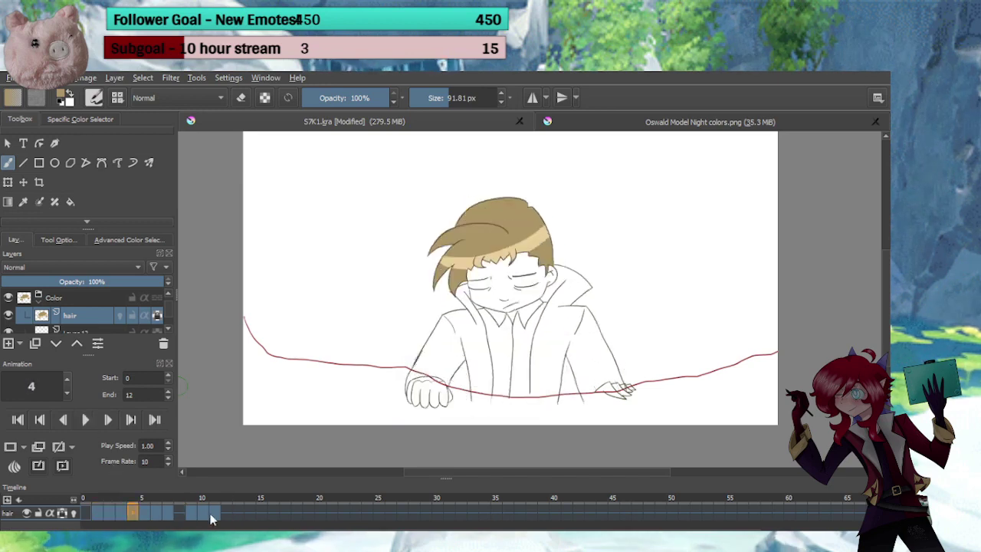
left_click(212, 513)
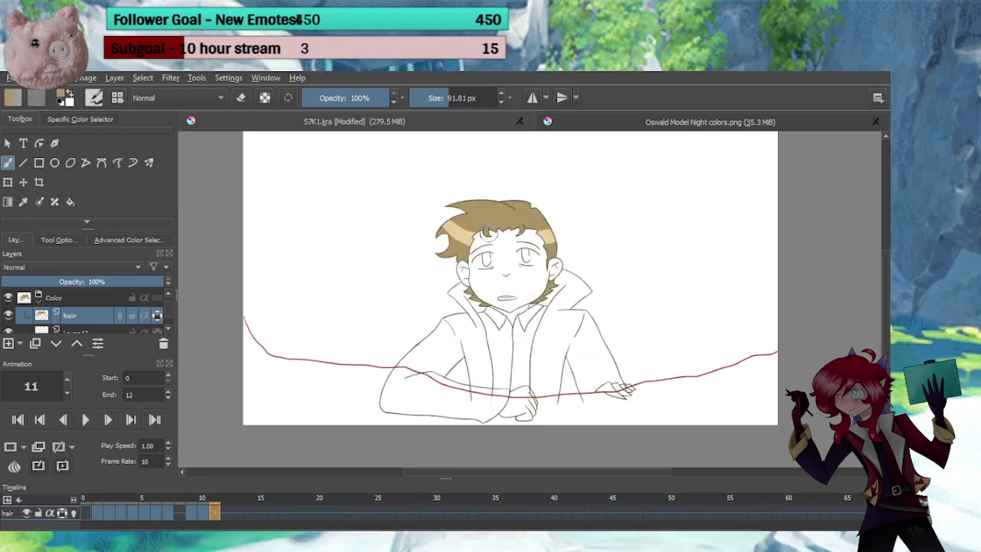
left_click(203, 513)
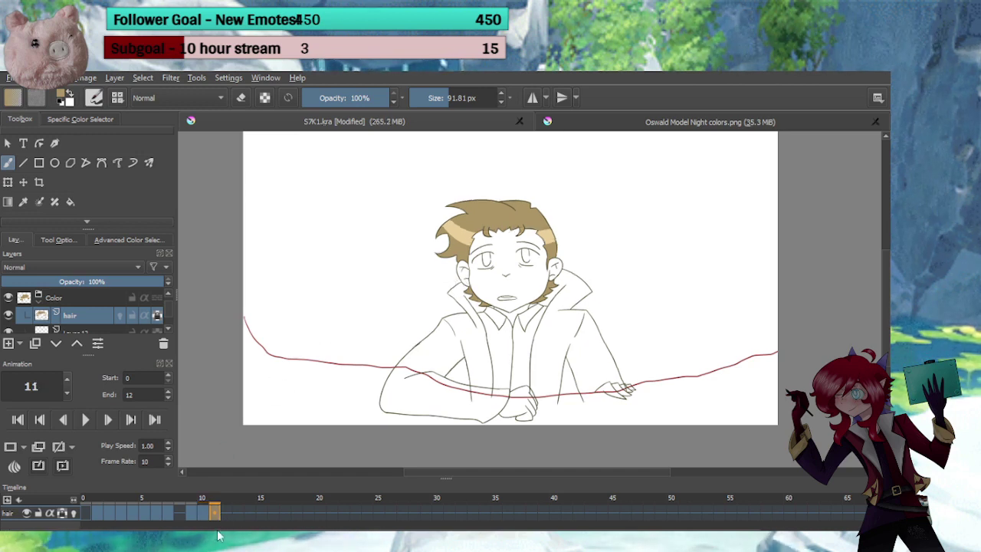
left_click(85, 419)
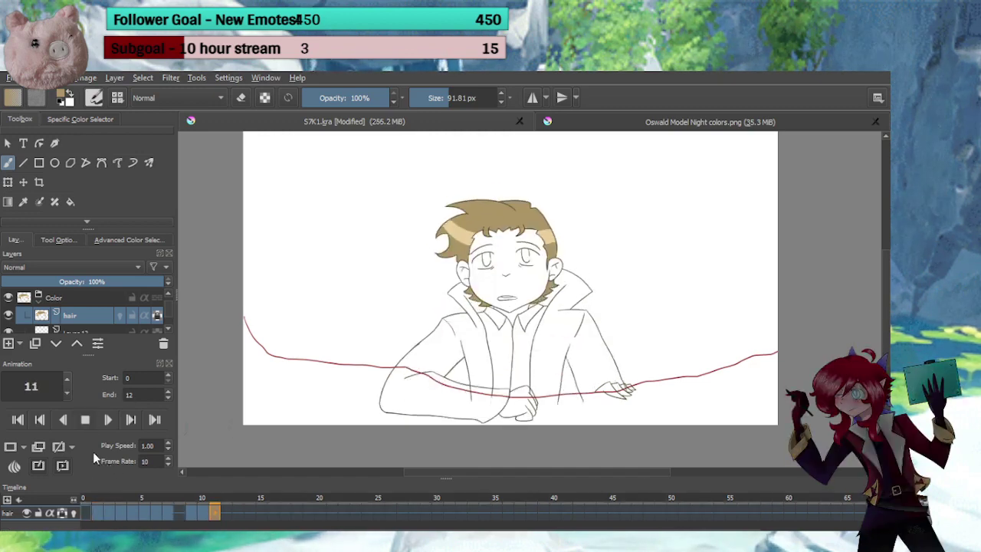
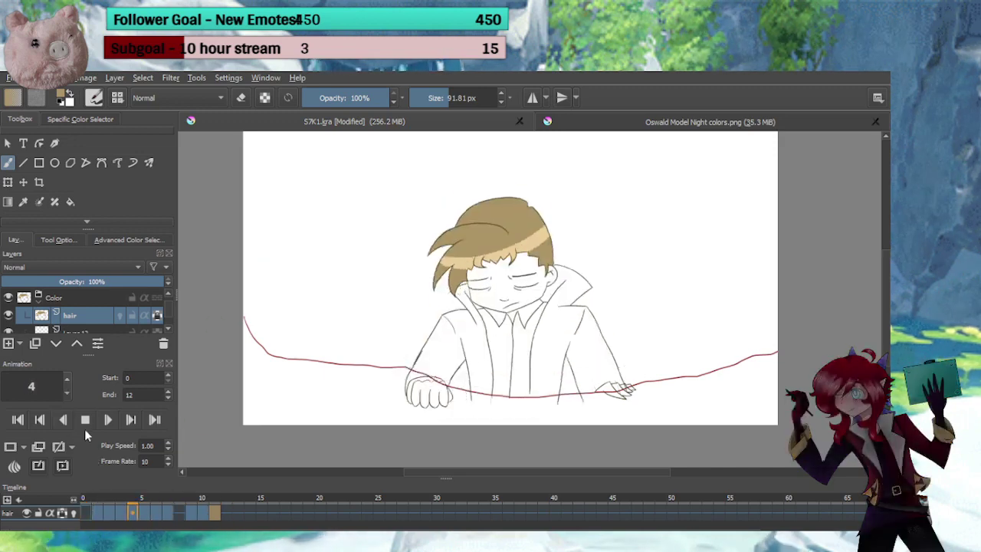
left_click(87, 421)
Add a new paint layer above Layer 12, below the hair layer, and name it skin
scroll(164, 329, "down", 1)
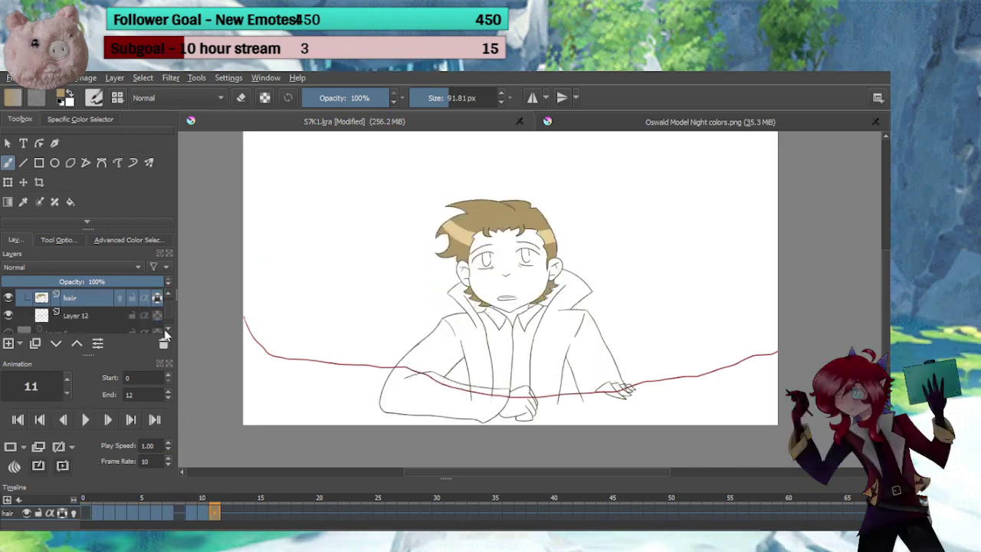
left_click(86, 320)
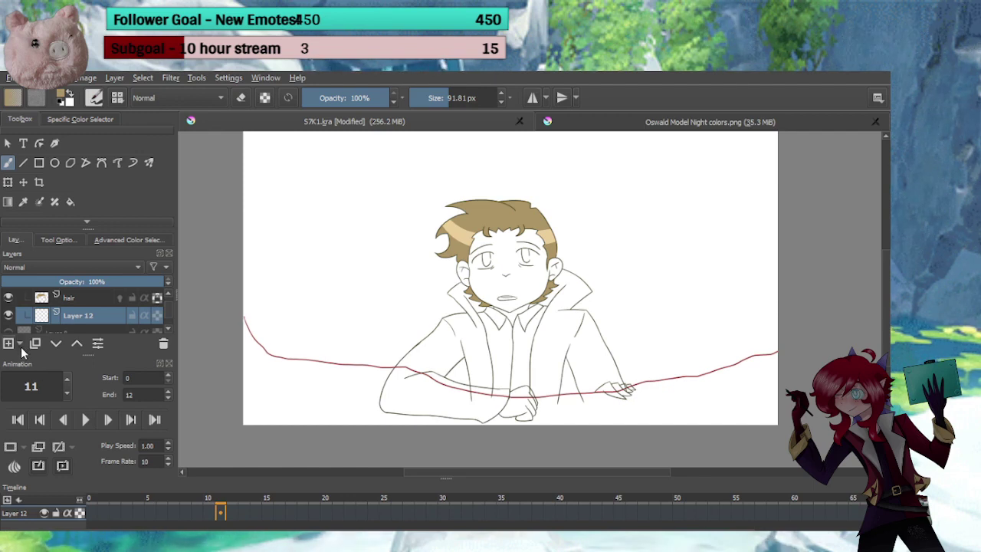
scroll(40, 330, "down", 1)
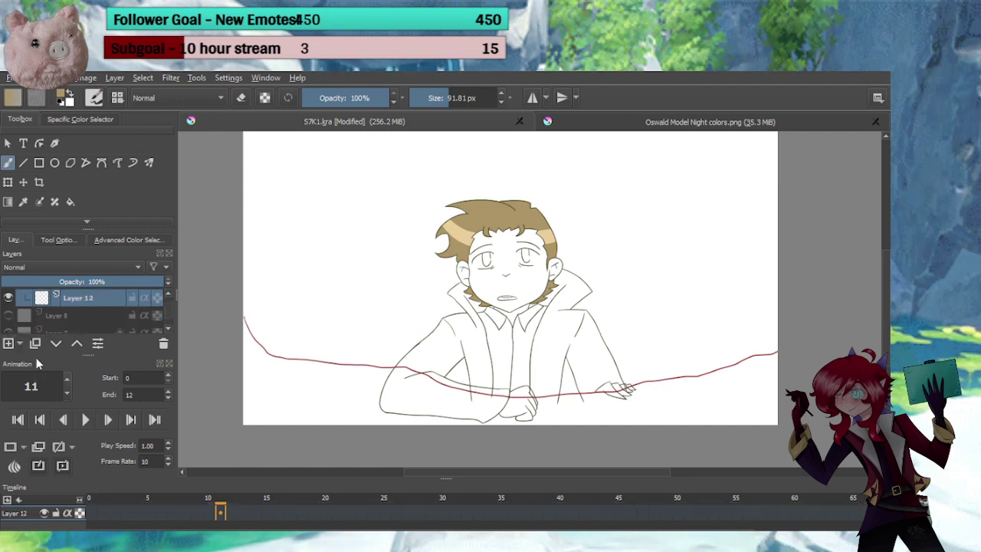
left_click(9, 345)
double_click(83, 299)
type("skin")
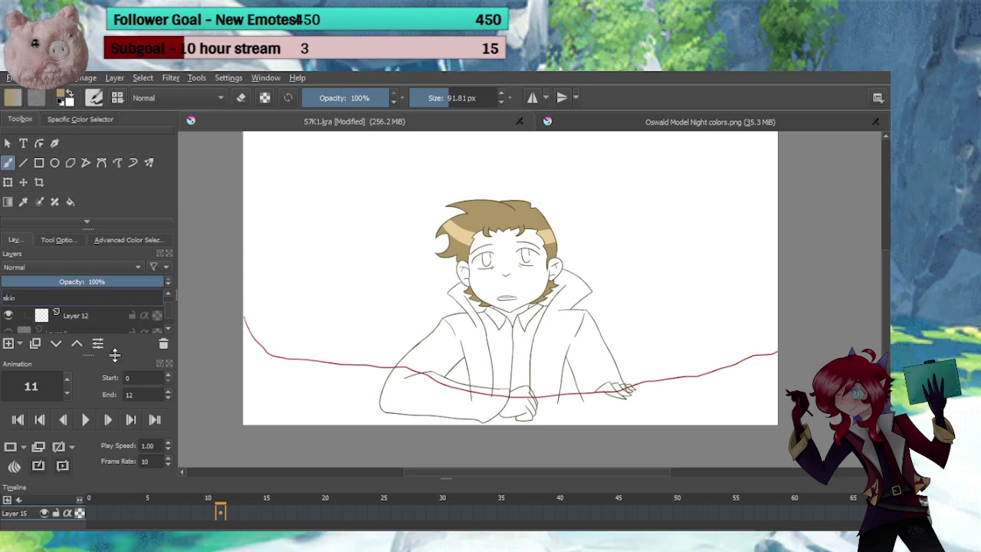
type("skin")
key("Return")
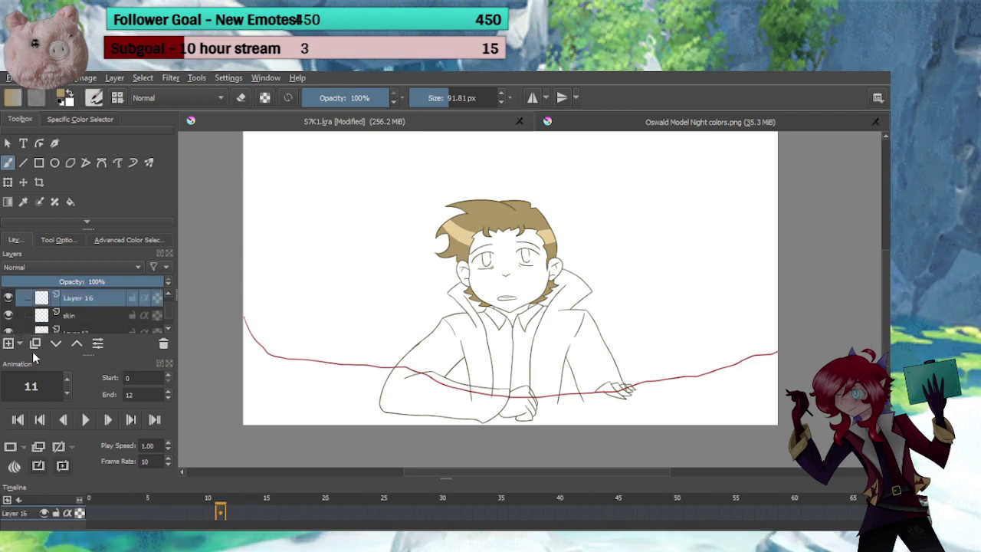
Go to frame 1 of the skin layer and sample the face colour from the Oswald Model Night colors.png reference
left_click(76, 512)
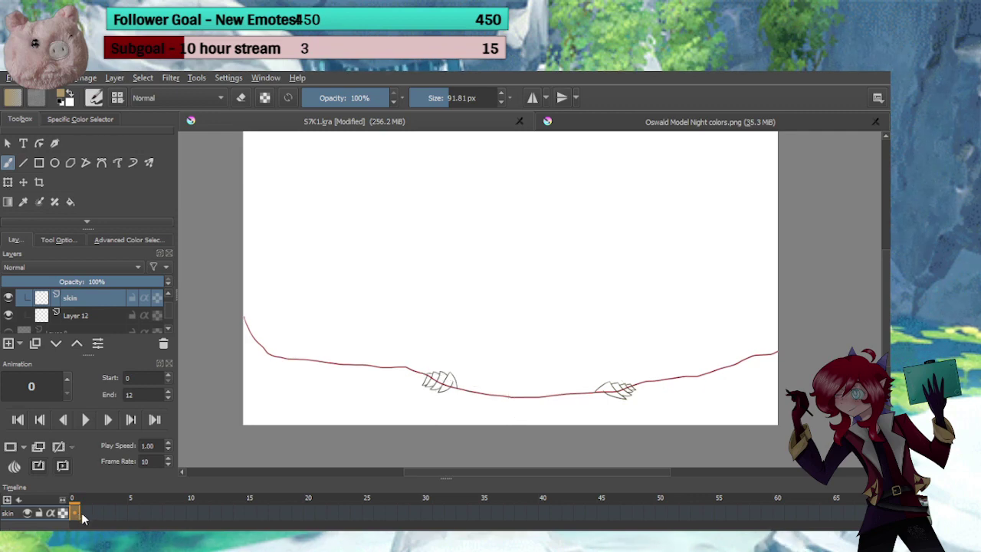
left_click(85, 515)
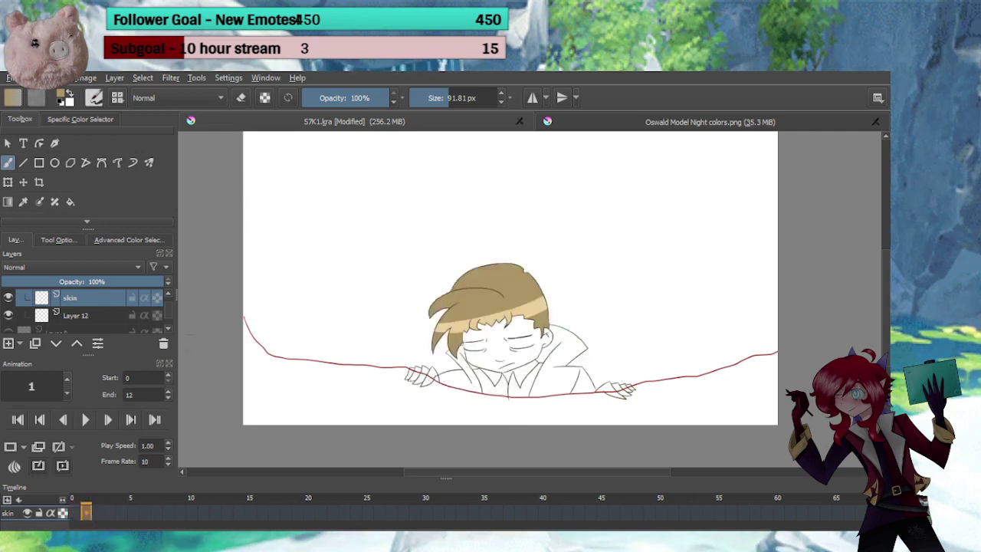
left_click(594, 123)
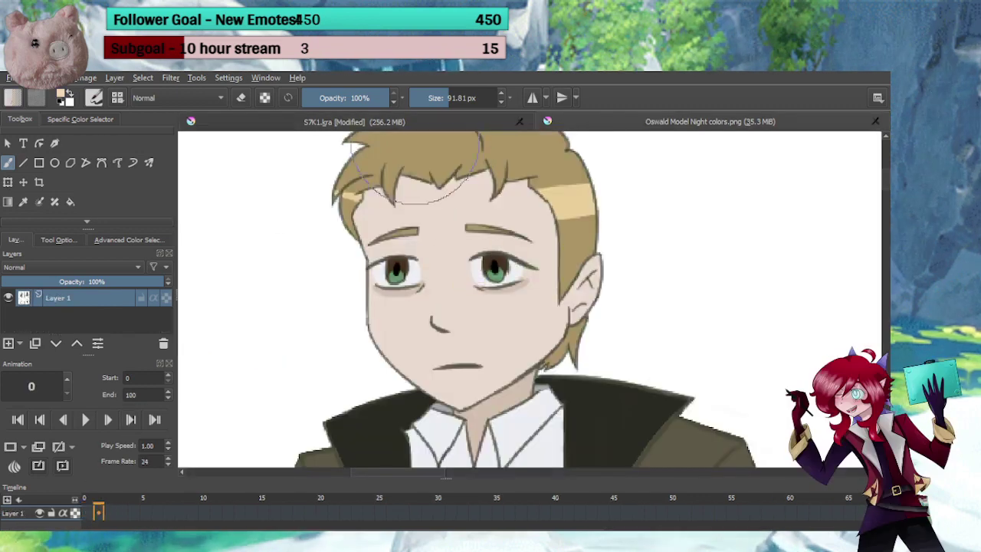
left_click(395, 120)
scroll(498, 287, "up", 8)
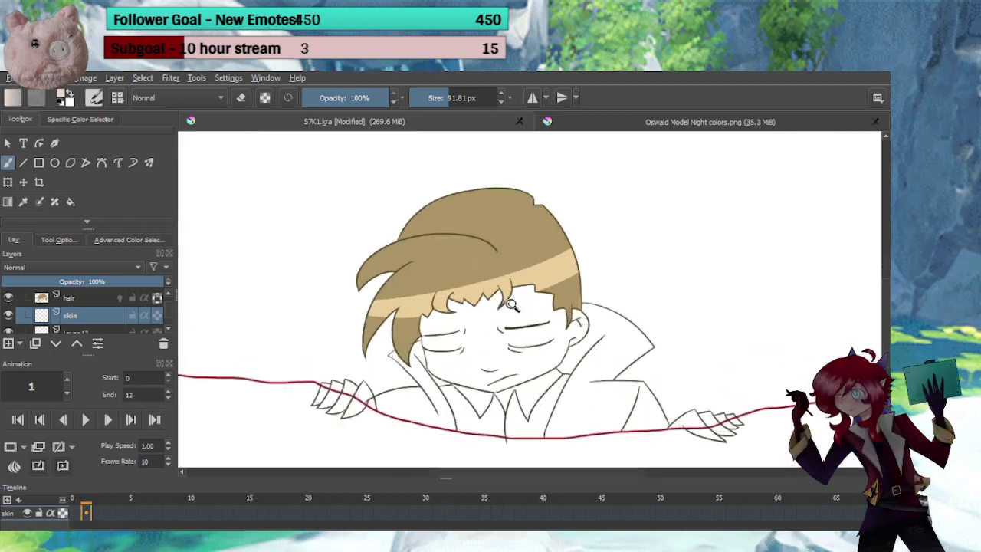
Paint the face and ear in frame 1 with the skin tone using a 47 px brush, keeping within the outlines
mouse_move(393, 277)
left_mouse_down()
mouse_move(372, 247)
mouse_move(357, 276)
mouse_move(331, 268)
mouse_move(341, 345)
mouse_move(342, 335)
left_mouse_up()
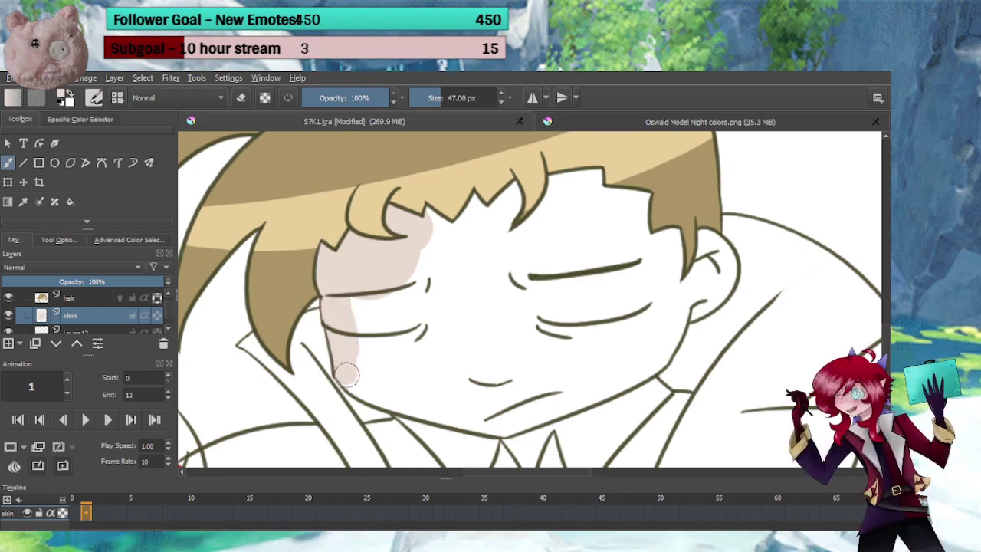
mouse_move(346, 374)
left_mouse_down()
mouse_move(483, 418)
mouse_move(552, 412)
mouse_move(514, 346)
left_mouse_up()
key("e")
key("e")
key("e")
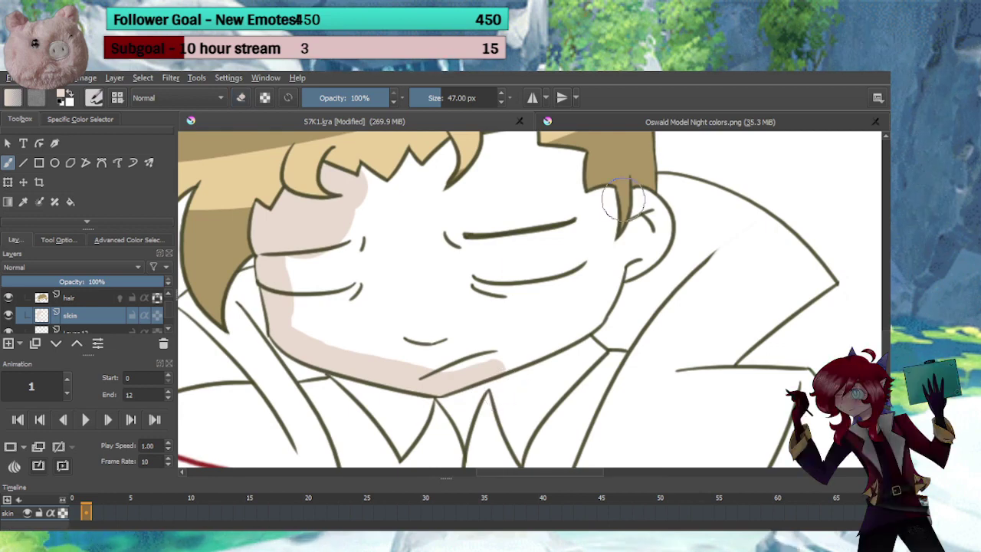
mouse_move(622, 197)
left_mouse_down()
mouse_move(652, 224)
mouse_move(636, 257)
mouse_move(510, 180)
left_mouse_up()
mouse_move(545, 192)
left_mouse_down()
mouse_move(560, 223)
mouse_move(519, 241)
mouse_move(488, 237)
mouse_move(473, 215)
mouse_move(379, 223)
mouse_move(370, 254)
mouse_move(396, 256)
mouse_move(406, 284)
mouse_move(477, 270)
mouse_move(360, 303)
mouse_move(352, 281)
mouse_move(317, 279)
mouse_move(317, 336)
mouse_move(341, 363)
mouse_move(388, 370)
mouse_move(455, 359)
mouse_move(486, 360)
mouse_move(485, 373)
mouse_move(418, 348)
mouse_move(406, 314)
mouse_move(405, 328)
mouse_move(581, 279)
mouse_move(500, 291)
mouse_move(507, 300)
mouse_move(619, 296)
mouse_move(601, 342)
mouse_move(510, 377)
left_mouse_up()
Set up keyframes on the skin layer so frame 1 holds the painted face and frame 2 starts blank
left_click(97, 514)
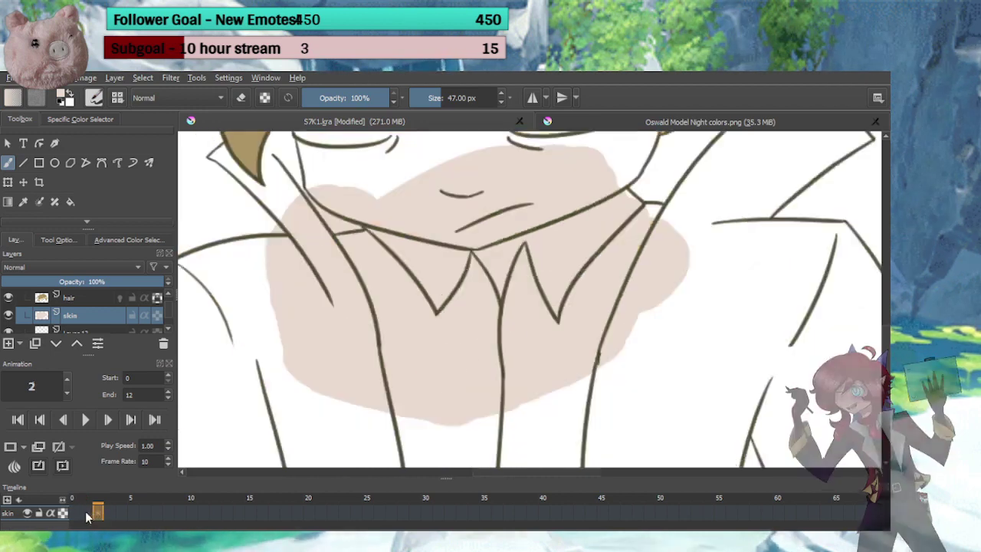
left_click(87, 514)
key("Left")
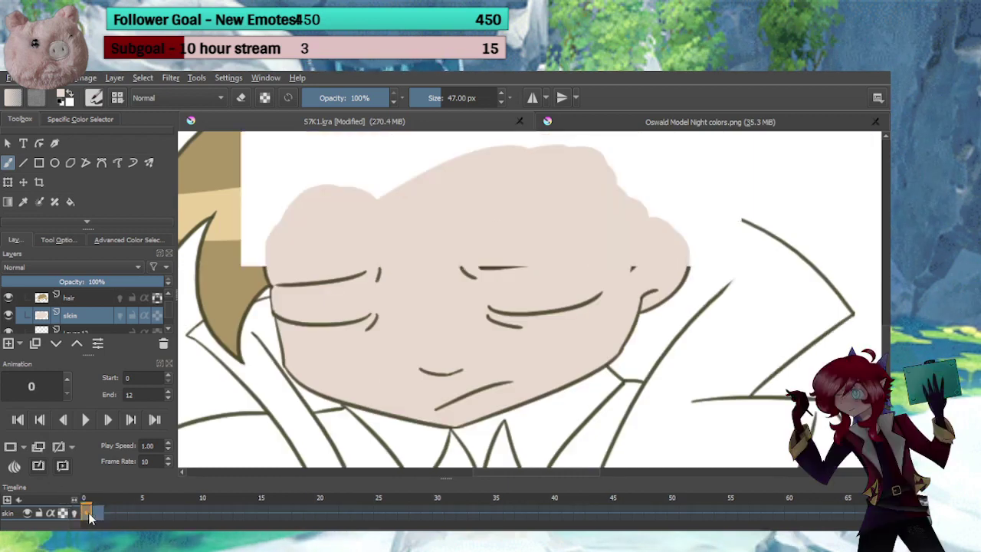
left_click(110, 516)
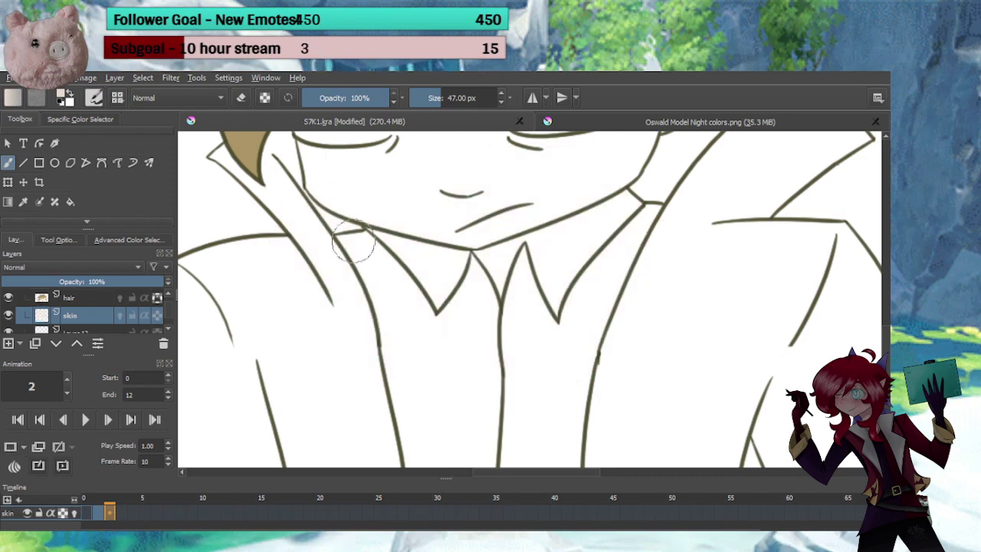
Paint the face and ear in frame 2 with the skin tone, erasing any spill outside the outlines
left_click_drag(493, 270, 484, 440)
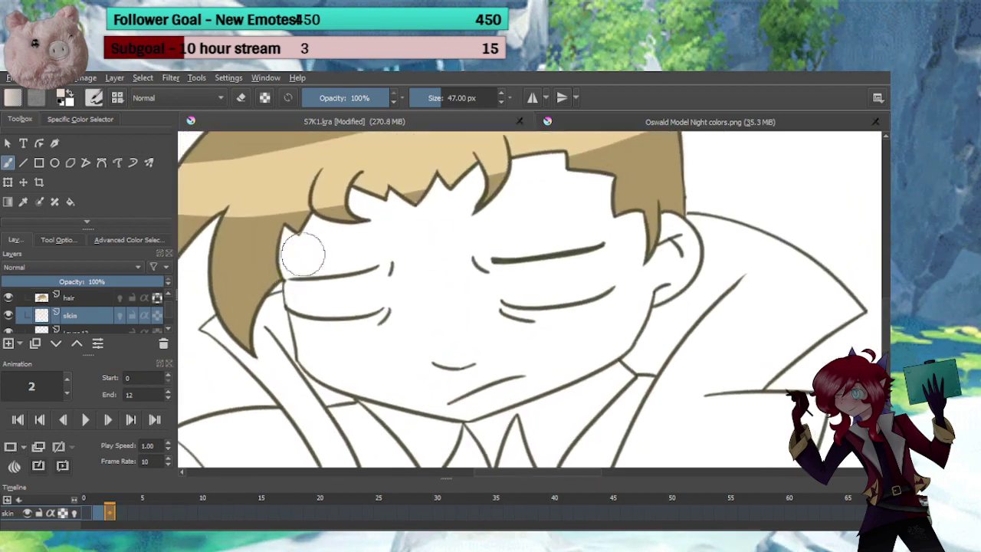
mouse_move(302, 248)
left_mouse_down()
mouse_move(339, 219)
mouse_move(300, 239)
mouse_move(296, 252)
mouse_move(313, 348)
mouse_move(371, 386)
mouse_move(477, 405)
mouse_move(613, 346)
mouse_move(639, 297)
mouse_move(631, 320)
left_mouse_up()
key("e")
key("e")
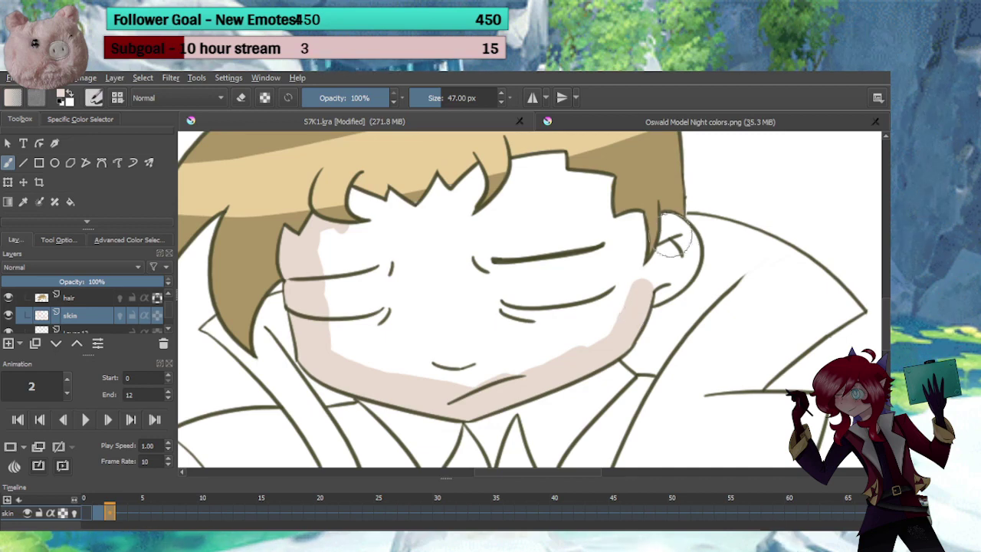
mouse_move(672, 236)
left_mouse_down()
mouse_move(667, 279)
mouse_move(657, 266)
mouse_move(664, 257)
mouse_move(649, 261)
mouse_move(643, 232)
mouse_move(628, 232)
mouse_move(609, 187)
mouse_move(586, 167)
mouse_move(429, 188)
mouse_move(458, 204)
mouse_move(435, 227)
mouse_move(429, 263)
mouse_move(385, 290)
mouse_move(348, 352)
mouse_move(495, 368)
mouse_move(577, 329)
mouse_move(585, 316)
mouse_move(506, 331)
mouse_move(457, 325)
mouse_move(509, 302)
mouse_move(515, 250)
left_mouse_up()
Add a blank keyframe at frame 3 of the skin layer, ready for painting the face
left_click(121, 513)
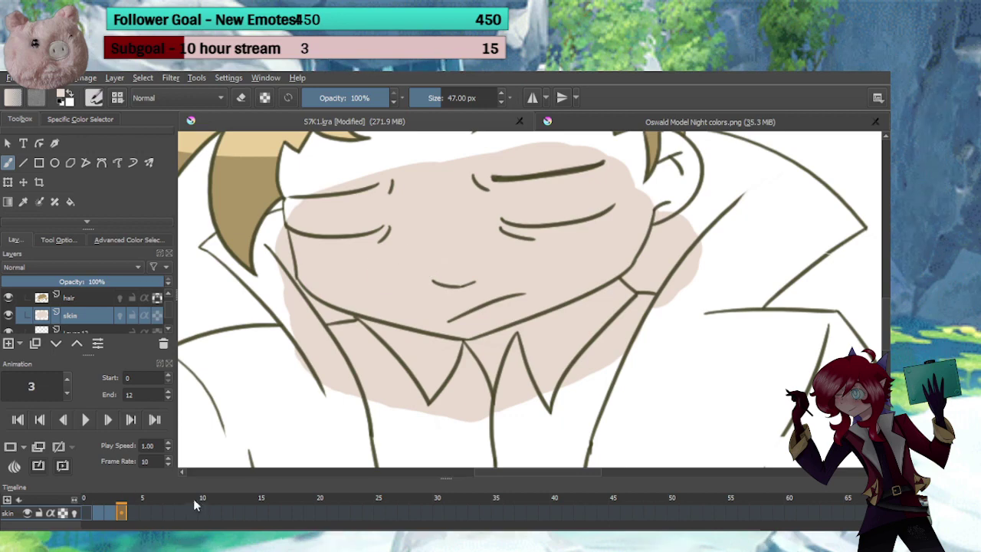
left_click(130, 513)
left_click(126, 514)
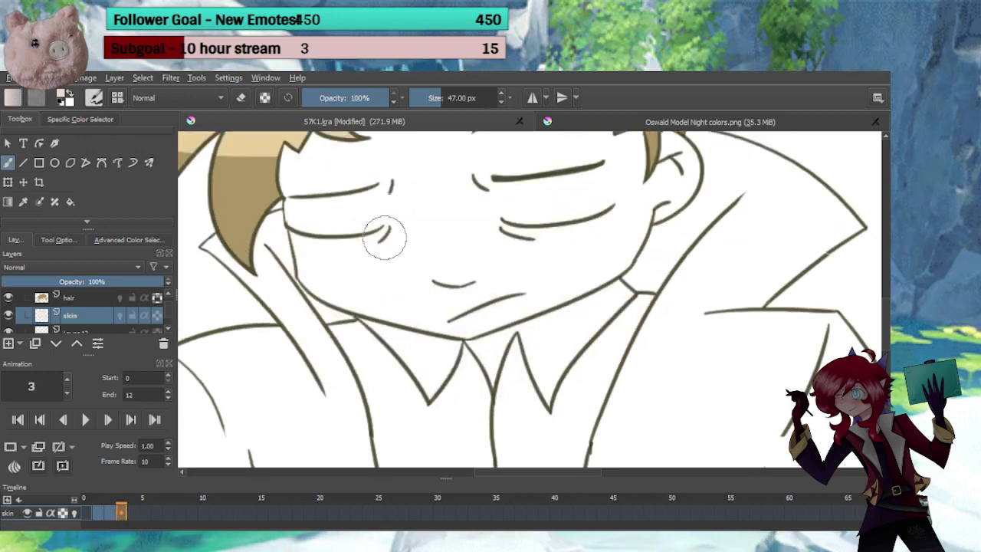
left_click_drag(429, 266, 450, 344)
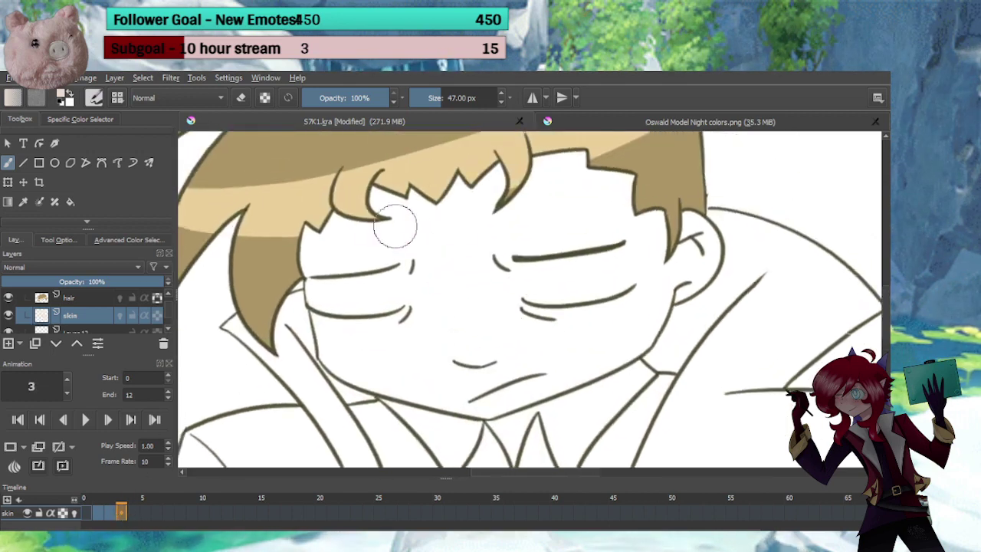
Paint the face and ear in frame 3 with the skin tone, erasing the spill below the chin and jaw
mouse_move(394, 226)
left_mouse_down()
mouse_move(332, 245)
mouse_move(340, 264)
mouse_move(323, 271)
mouse_move(335, 350)
mouse_move(354, 362)
mouse_move(333, 351)
mouse_move(356, 370)
mouse_move(493, 403)
mouse_move(611, 352)
left_mouse_up()
key("e")
left_click_drag(532, 414, 501, 429)
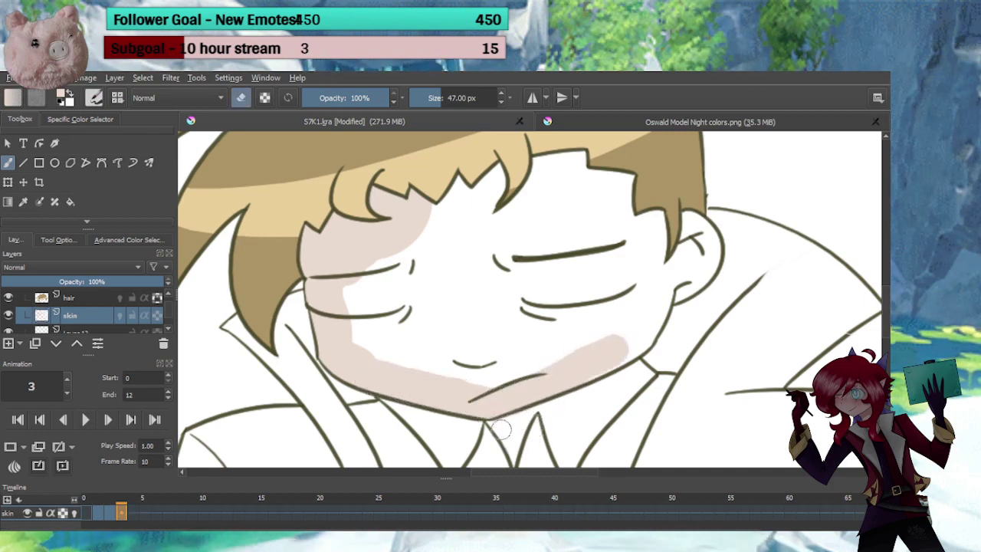
left_click_drag(583, 400, 591, 396)
key("e")
left_click_drag(601, 323, 544, 316)
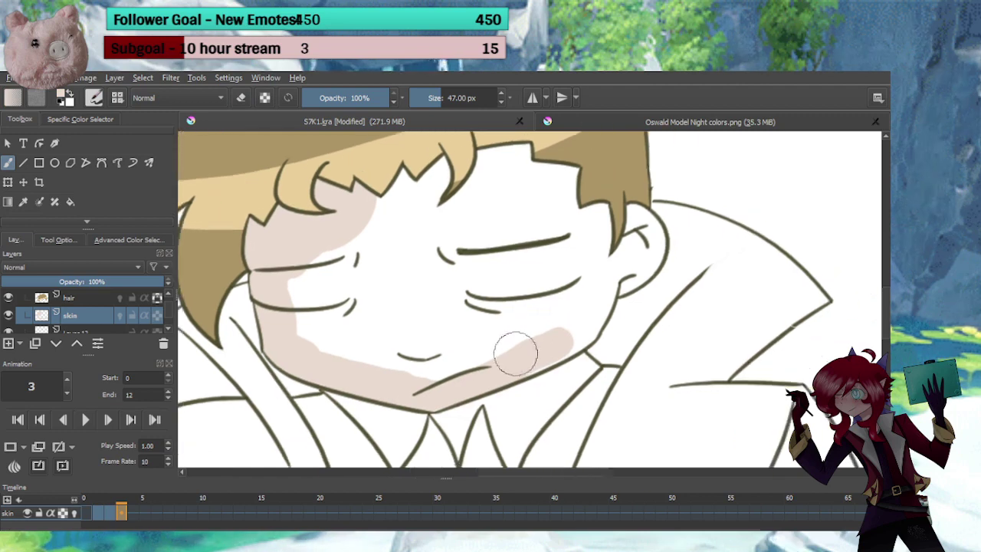
mouse_move(534, 349)
left_mouse_down()
mouse_move(556, 350)
mouse_move(582, 327)
mouse_move(604, 282)
left_mouse_up()
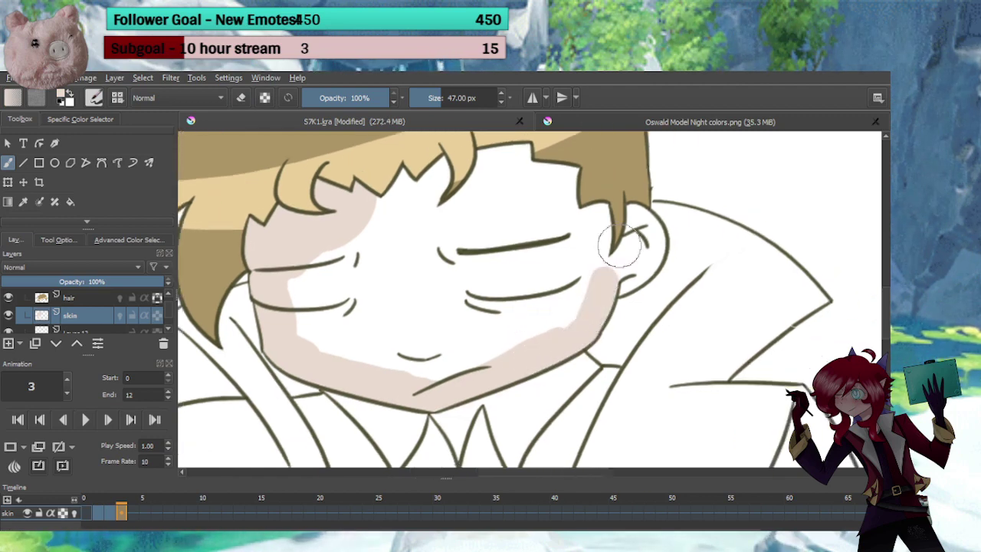
mouse_move(627, 213)
left_mouse_down()
mouse_move(656, 248)
mouse_move(630, 279)
mouse_move(611, 285)
mouse_move(628, 261)
mouse_move(626, 228)
mouse_move(591, 272)
mouse_move(596, 212)
mouse_move(566, 242)
mouse_move(541, 215)
mouse_move(496, 209)
mouse_move(455, 188)
mouse_move(458, 167)
mouse_move(384, 190)
mouse_move(382, 243)
mouse_move(366, 277)
mouse_move(398, 289)
mouse_move(398, 310)
mouse_move(354, 318)
mouse_move(386, 347)
mouse_move(448, 364)
mouse_move(511, 347)
mouse_move(560, 304)
mouse_move(561, 283)
mouse_move(525, 288)
mouse_move(438, 276)
mouse_move(486, 306)
left_mouse_up()
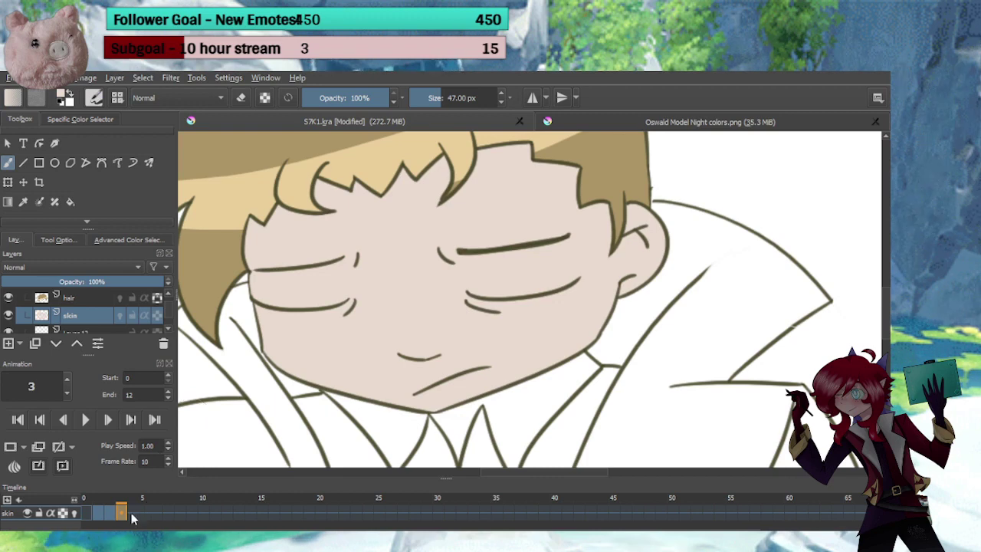
Fit the skin paint to frame 4, erasing spill around the jaw, cheek and ear and filling the gaps inside the outlines
left_click(132, 518)
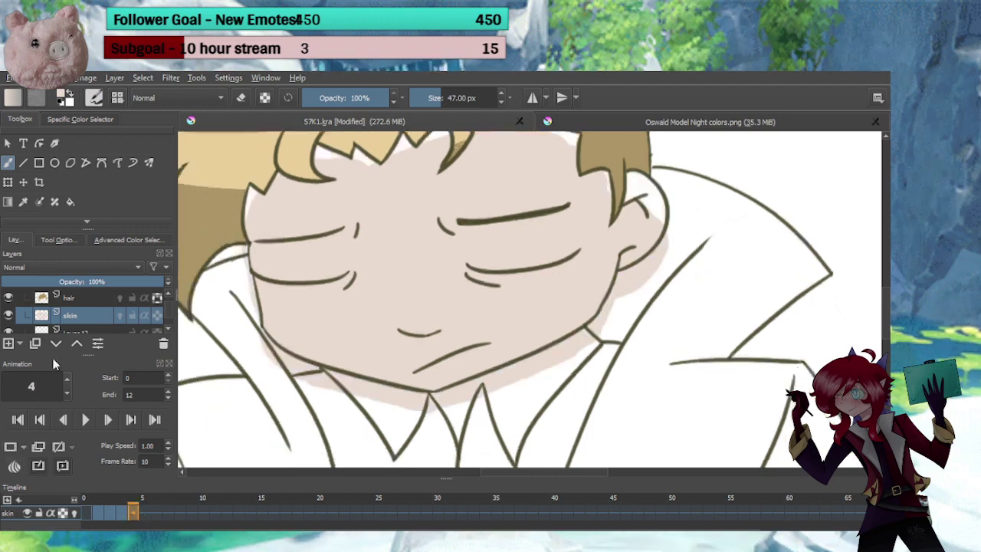
key("e")
left_click_drag(306, 383, 335, 395)
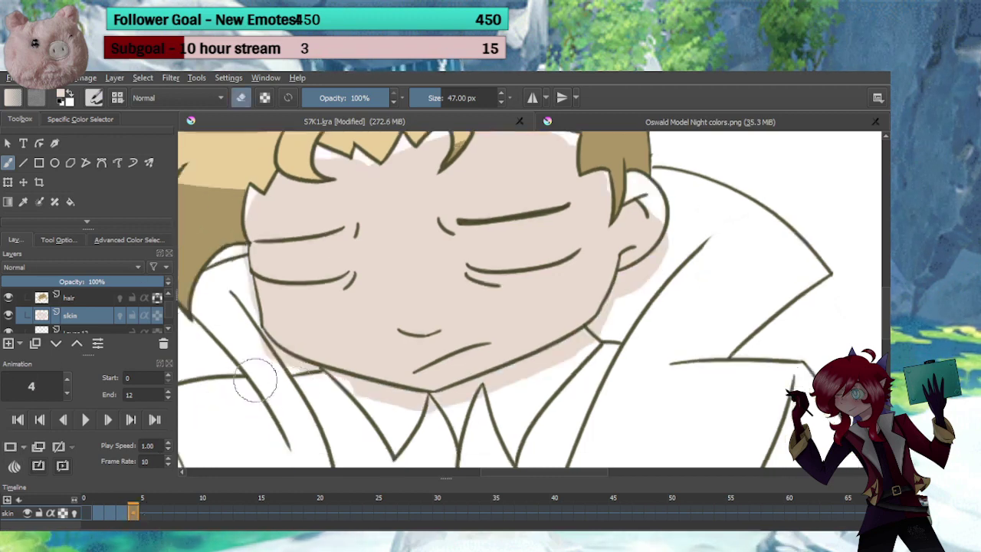
mouse_move(268, 363)
left_mouse_down()
mouse_move(284, 376)
mouse_move(261, 349)
mouse_move(295, 369)
left_mouse_up()
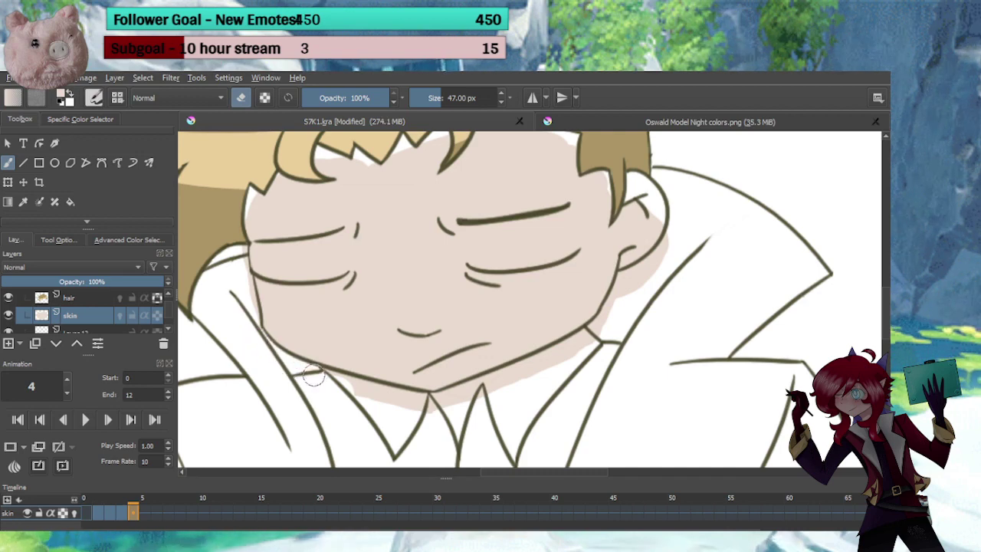
mouse_move(351, 382)
left_mouse_down()
mouse_move(421, 400)
mouse_move(384, 401)
mouse_move(411, 409)
mouse_move(474, 376)
mouse_move(478, 399)
mouse_move(455, 405)
mouse_move(552, 363)
mouse_move(614, 310)
left_mouse_up()
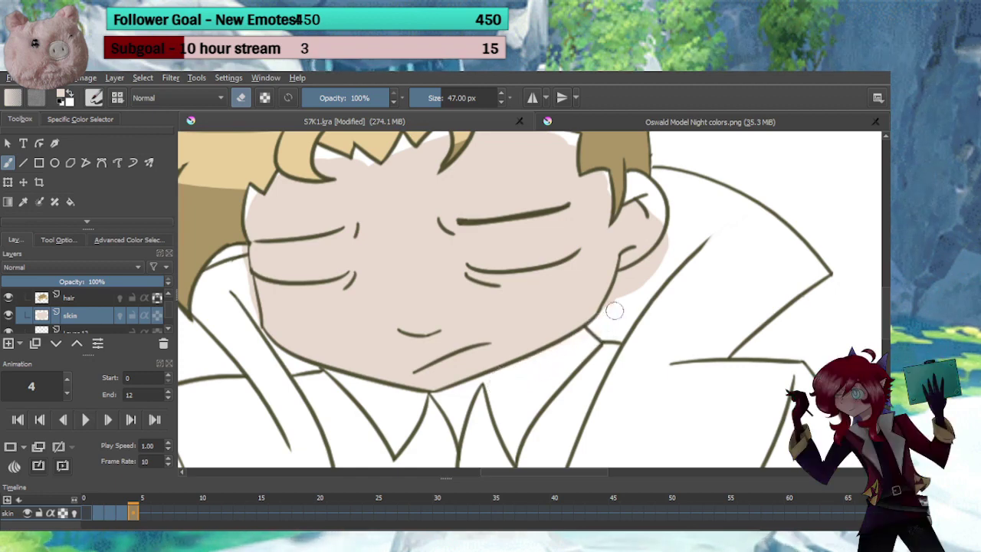
mouse_move(596, 169)
left_mouse_down()
mouse_move(652, 264)
mouse_move(676, 231)
mouse_move(646, 267)
left_mouse_up()
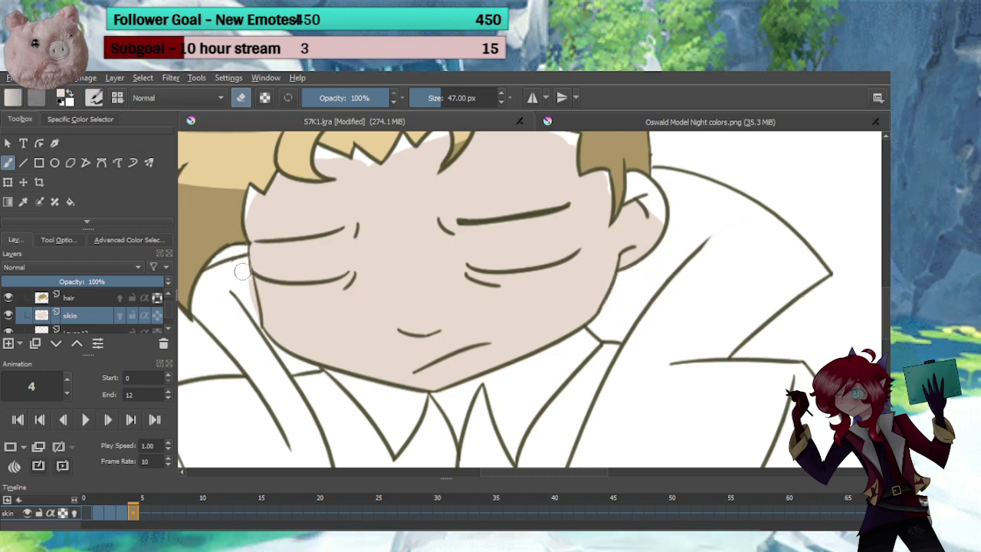
key("e")
left_click_drag(292, 296, 308, 340)
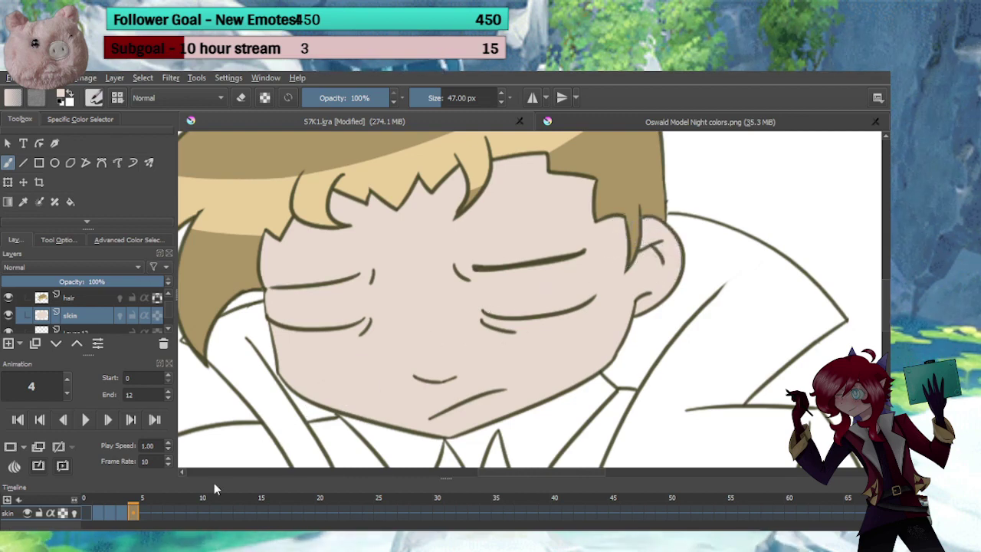
Fit the skin paint to frame 5, filling the gaps along the jaw and ear and erasing the spill behind the ear
left_click(142, 518)
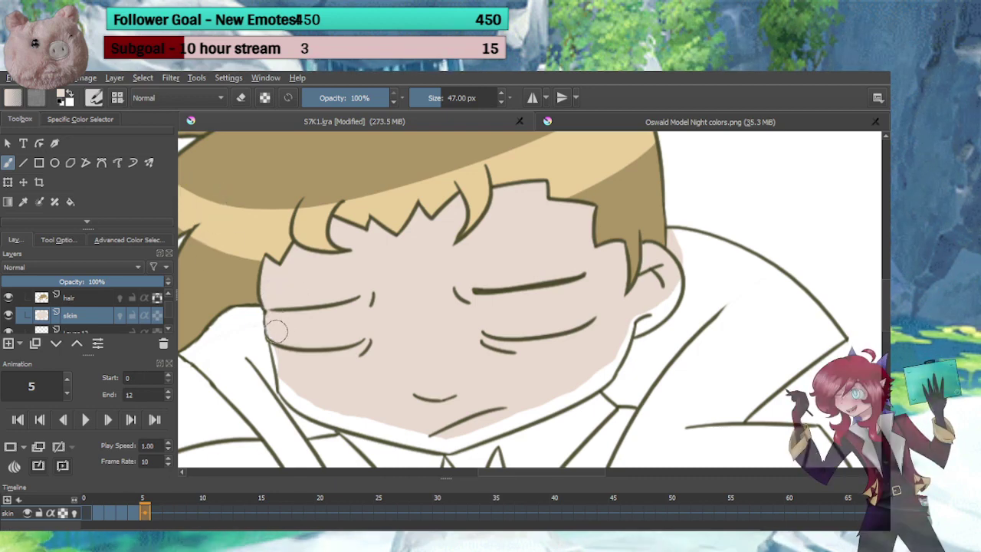
mouse_move(300, 394)
left_mouse_down()
mouse_move(309, 330)
mouse_move(286, 334)
mouse_move(433, 375)
mouse_move(515, 333)
mouse_move(461, 369)
mouse_move(556, 333)
mouse_move(602, 275)
left_mouse_up()
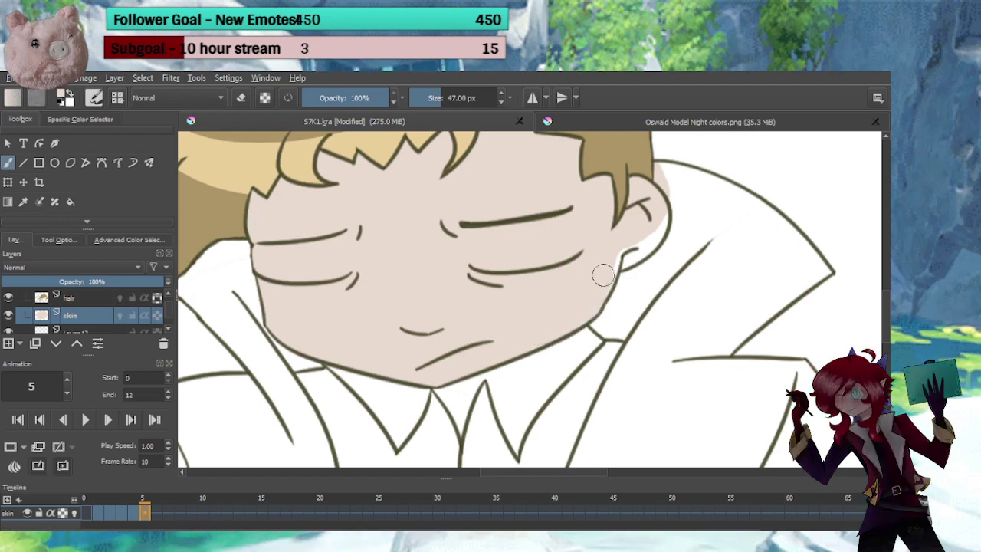
key("e")
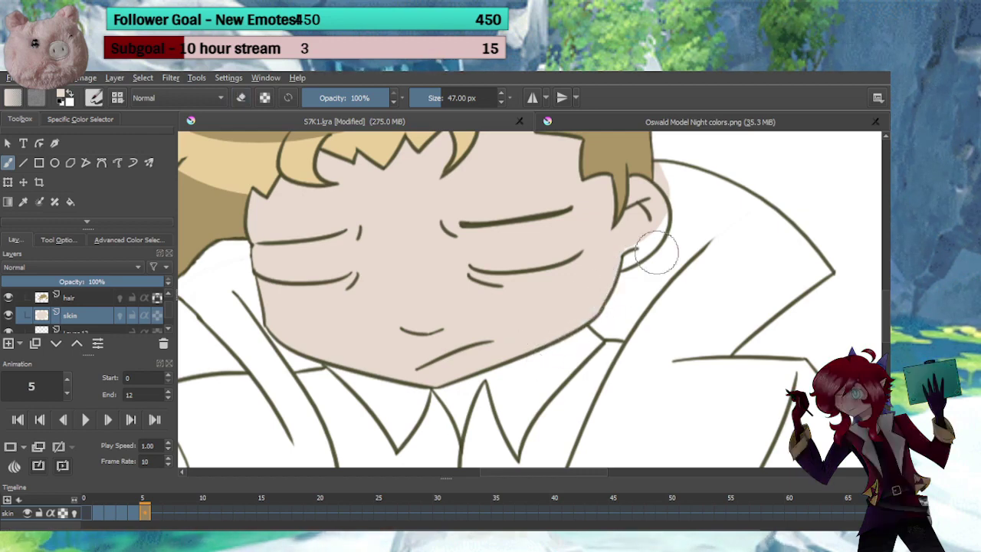
key("e")
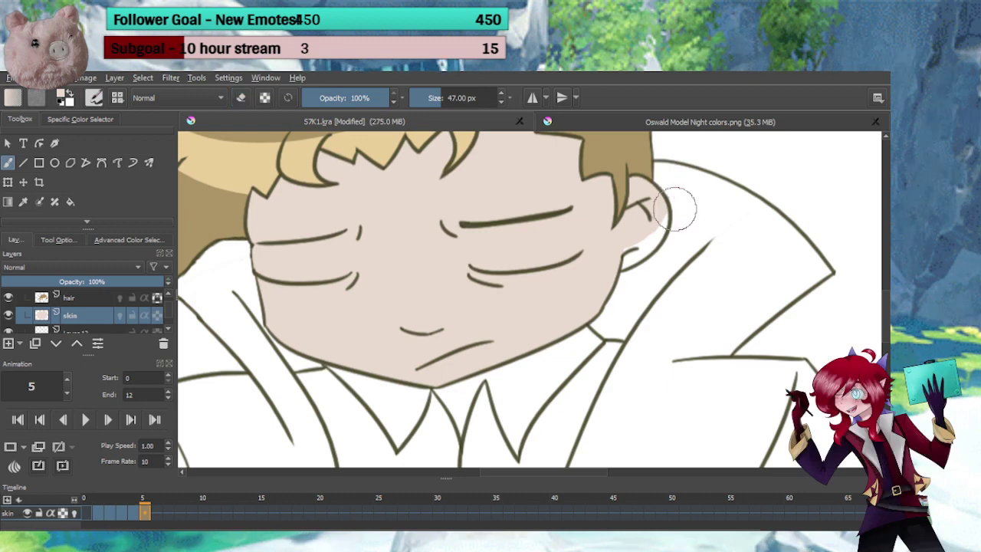
left_click_drag(653, 224, 633, 252)
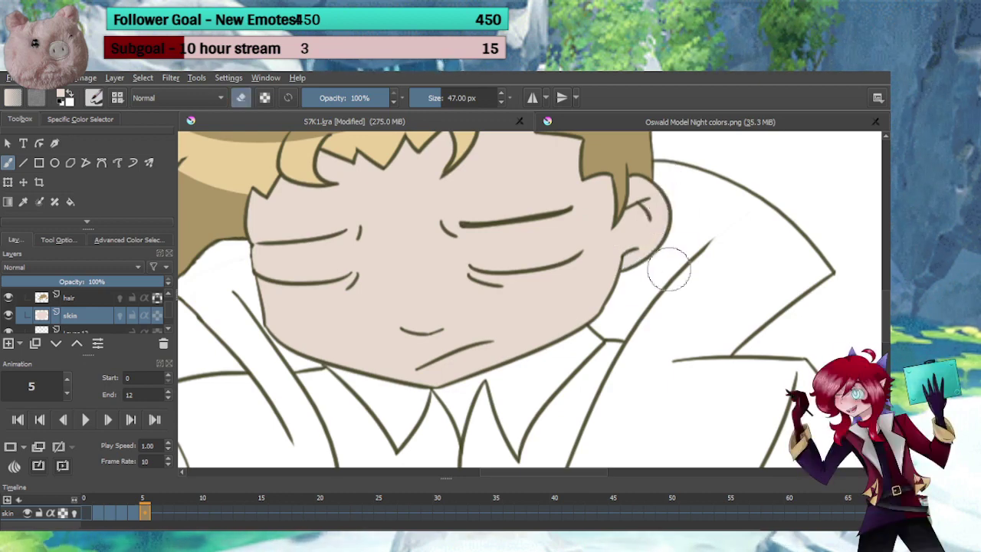
key("e")
key("e")
Advance past frames 6 to 8 and fit the skin paint to frame 9, erasing jaw spill and filling the chin, forehead and both ears
left_click(154, 511)
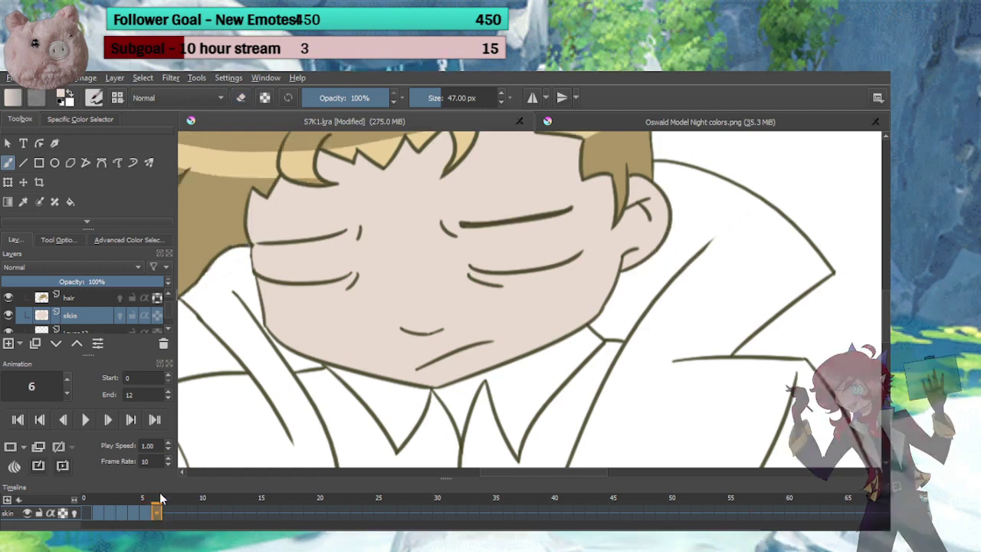
left_click(168, 513)
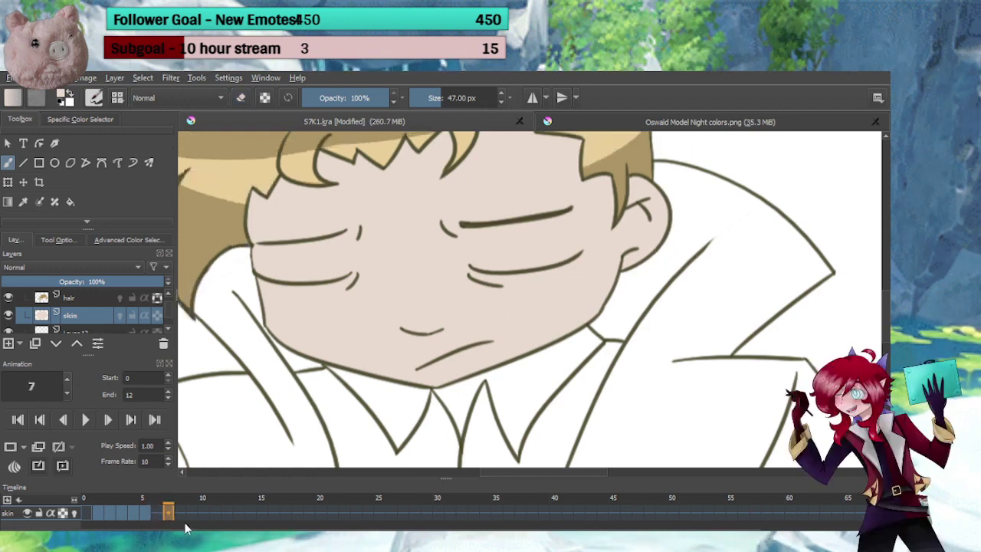
key("Right")
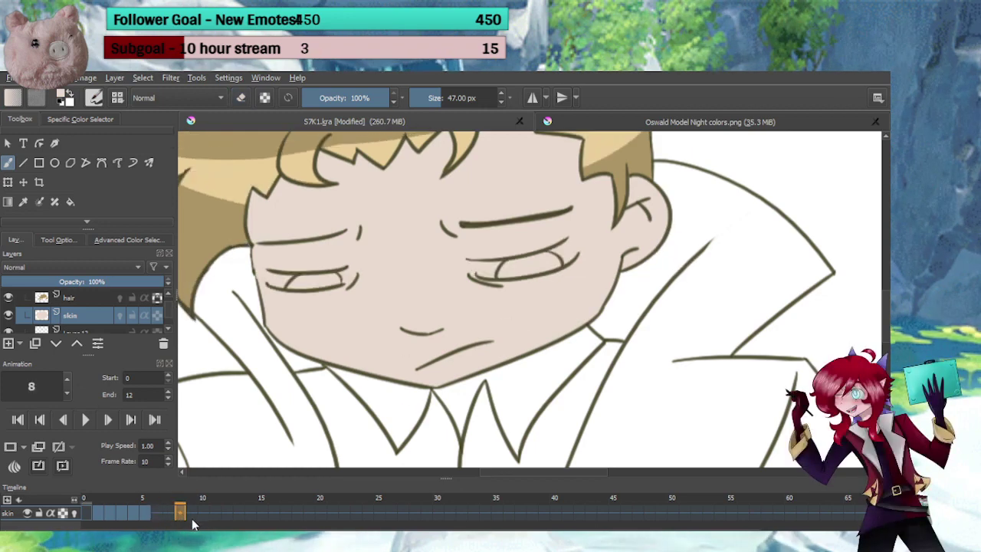
left_click(192, 520)
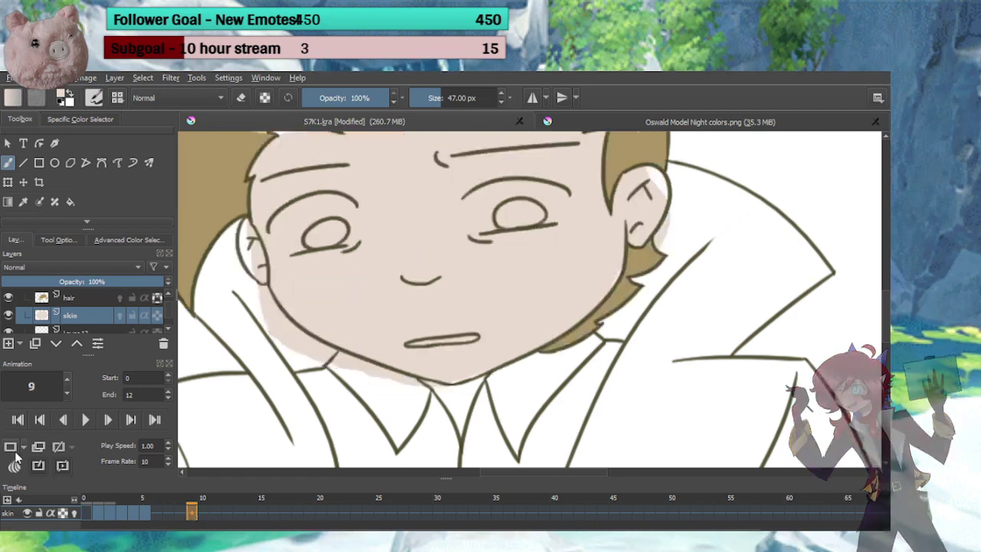
key("e")
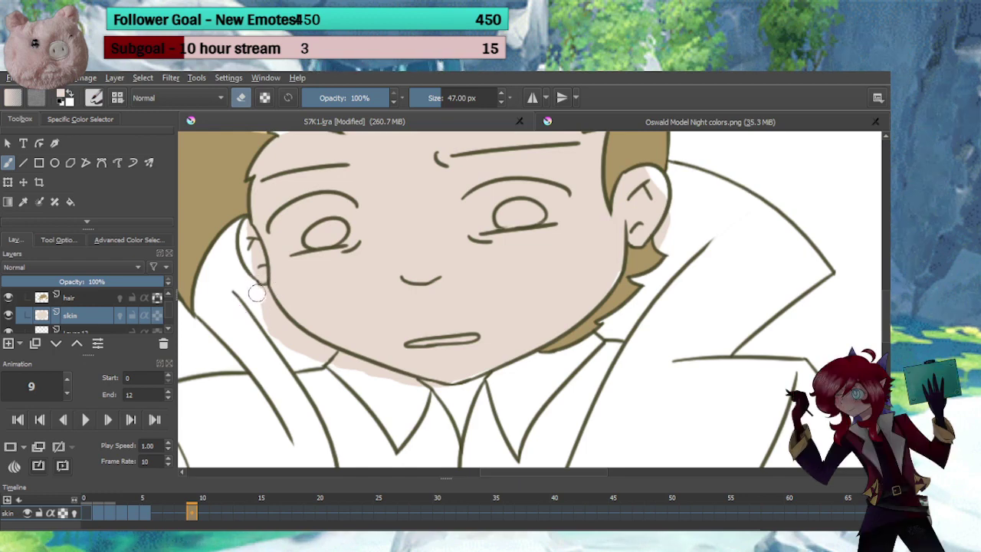
mouse_move(271, 308)
left_mouse_down()
mouse_move(324, 368)
mouse_move(431, 410)
left_mouse_up()
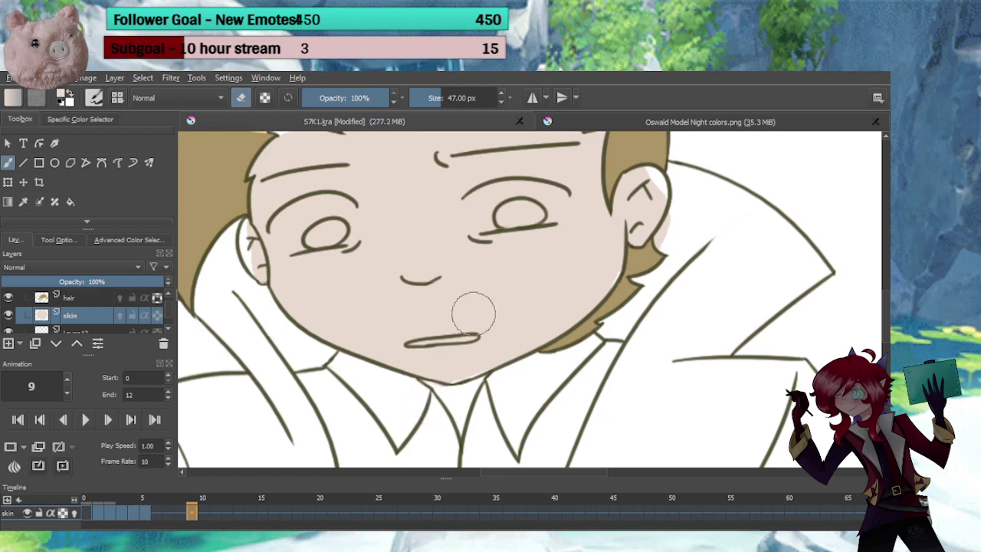
key("e")
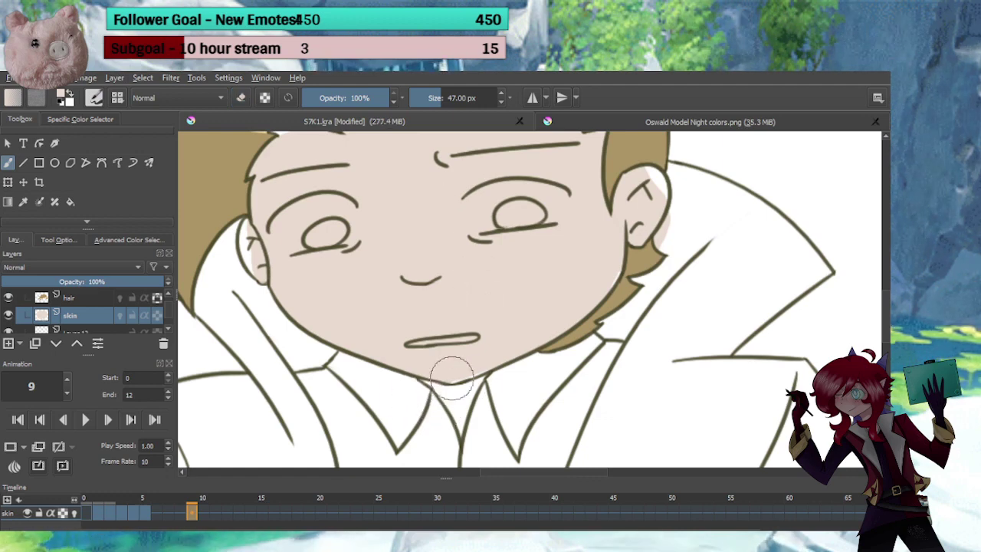
key("e")
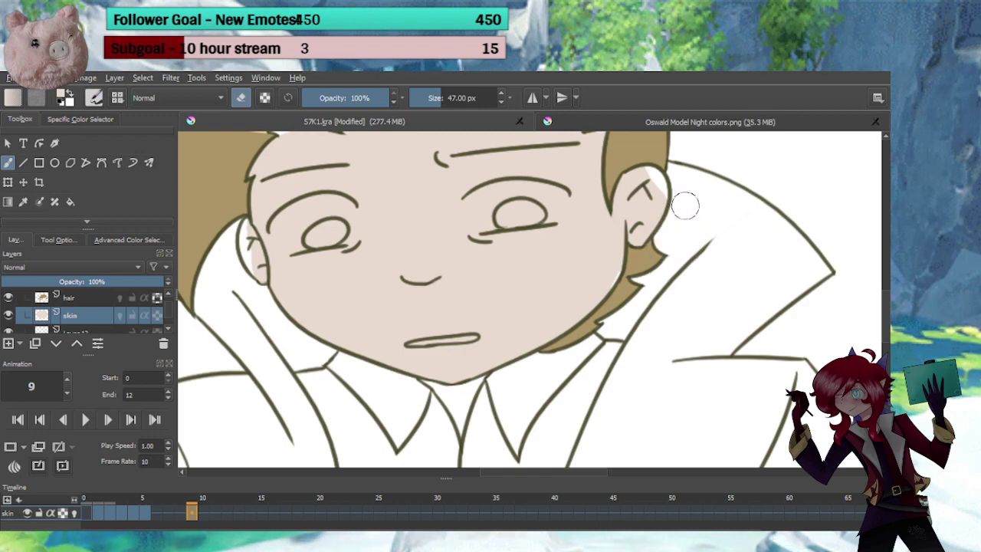
key("e")
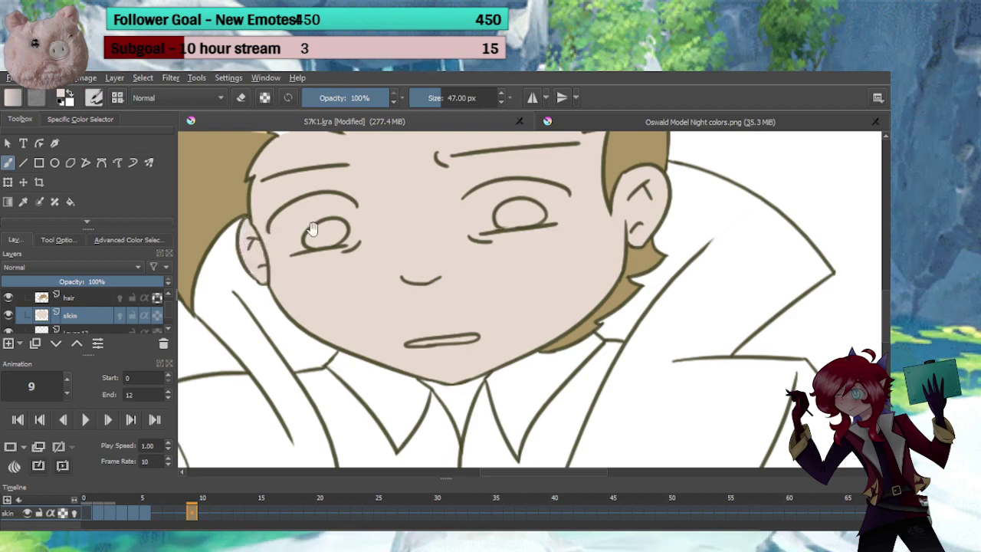
left_click_drag(313, 229, 350, 319)
left_click_drag(405, 230, 544, 183)
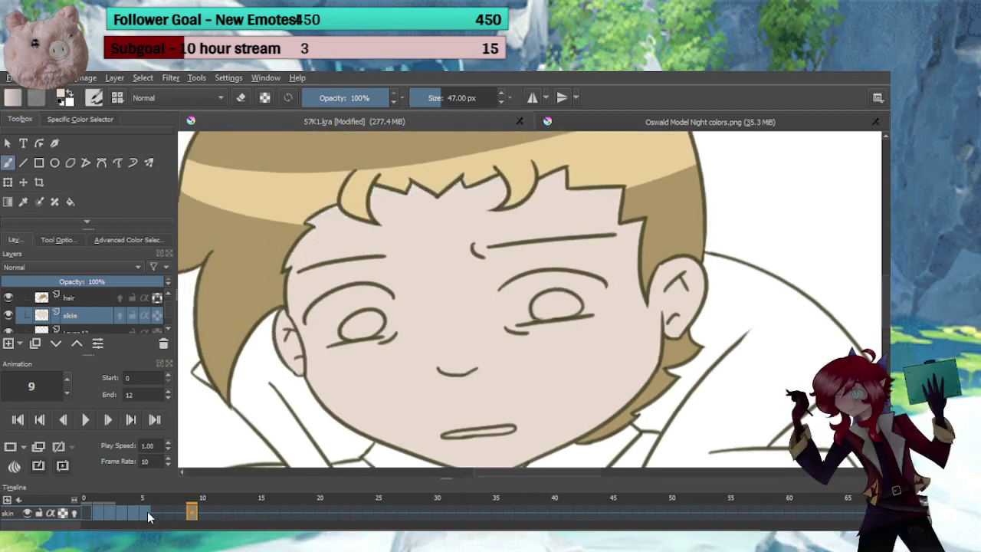
Fit the skin paint to the jaw and neck in frame 10, filling the neck opening and erasing the spill over the collar
left_click(202, 512)
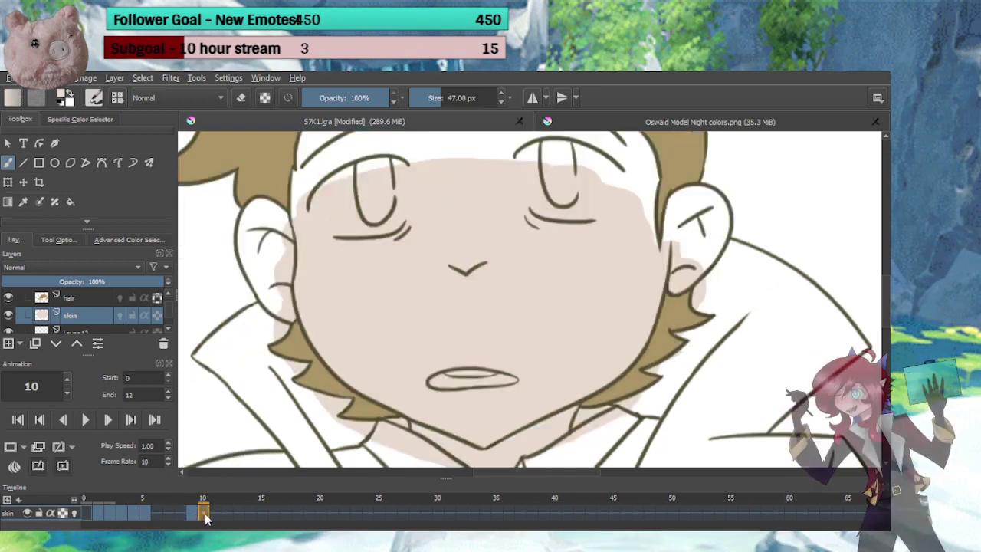
scroll(372, 387, "down", 3)
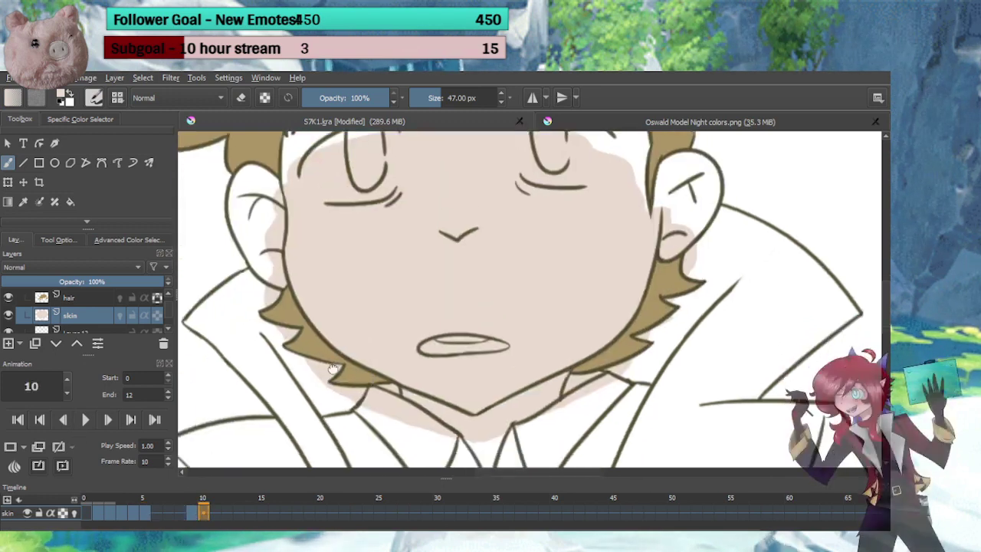
key("e")
mouse_move(271, 268)
left_mouse_down()
mouse_move(316, 331)
mouse_move(437, 409)
mouse_move(489, 401)
mouse_move(451, 341)
left_mouse_up()
key("e")
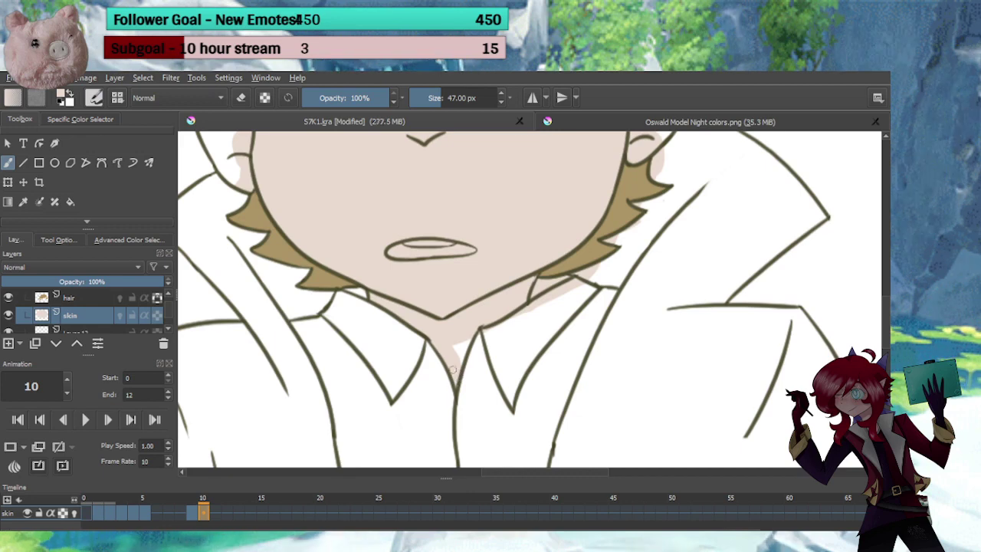
key("e")
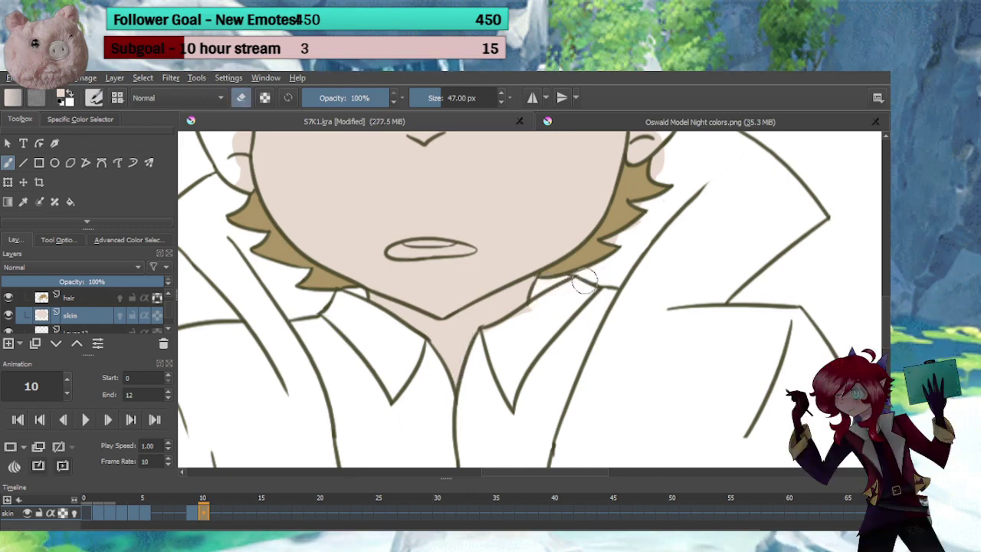
left_click_drag(539, 310, 491, 339)
key("e")
mouse_move(591, 285)
left_mouse_down()
mouse_move(572, 341)
mouse_move(583, 362)
left_mouse_up()
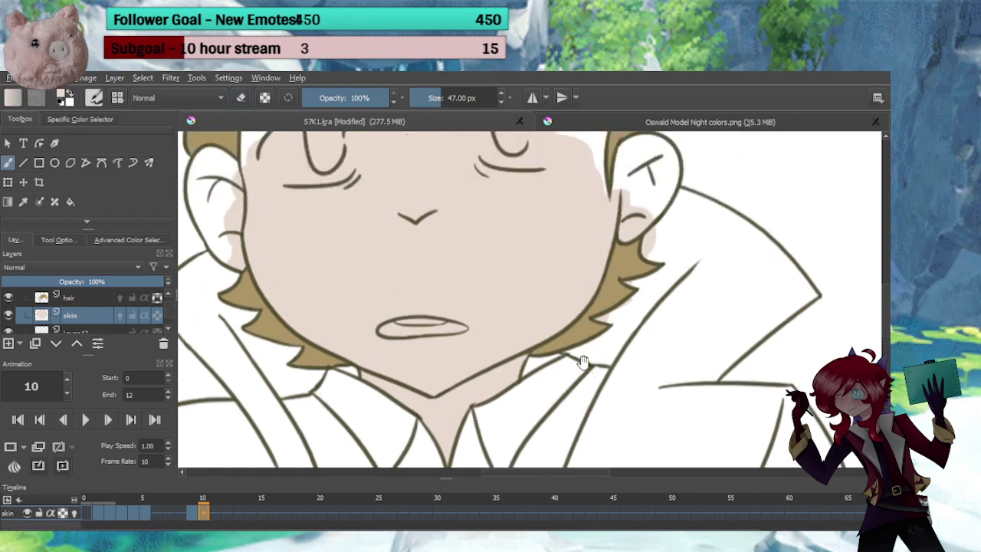
Erase the skin spill beside the ear and hair in frame 10, and paint the forehead, face edges and both ears
key("e")
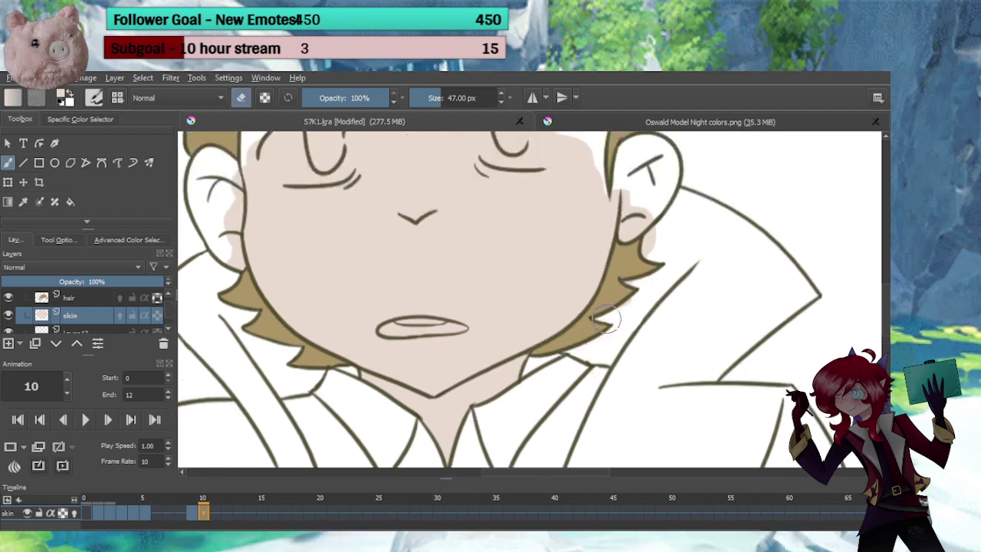
mouse_move(648, 272)
left_mouse_down()
mouse_move(666, 235)
mouse_move(690, 334)
left_mouse_up()
key("e")
mouse_move(660, 222)
left_mouse_down()
mouse_move(670, 271)
mouse_move(680, 257)
mouse_move(659, 289)
mouse_move(668, 258)
mouse_move(648, 269)
mouse_move(603, 260)
mouse_move(603, 223)
left_mouse_up()
left_click_drag(586, 235, 634, 288)
mouse_move(650, 242)
left_mouse_down()
mouse_move(625, 271)
mouse_move(585, 256)
mouse_move(616, 195)
left_mouse_up()
left_click_drag(598, 233, 609, 288)
mouse_move(628, 245)
left_mouse_down()
mouse_move(611, 283)
mouse_move(514, 273)
mouse_move(522, 279)
mouse_move(442, 294)
mouse_move(428, 315)
mouse_move(416, 298)
mouse_move(387, 307)
mouse_move(355, 293)
mouse_move(337, 336)
left_mouse_up()
mouse_move(373, 324)
left_mouse_down()
mouse_move(399, 262)
mouse_move(425, 238)
left_mouse_up()
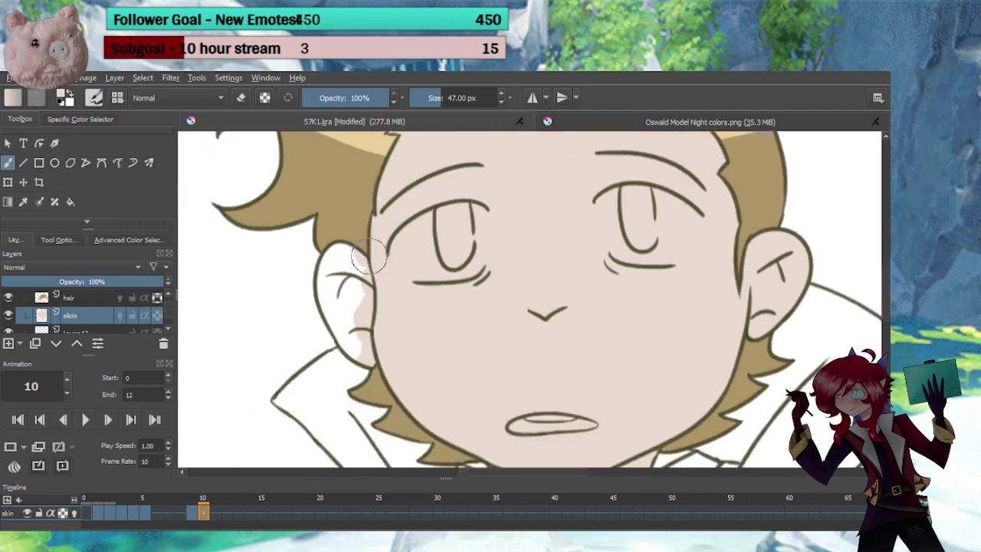
mouse_move(368, 254)
left_mouse_down()
mouse_move(366, 278)
mouse_move(350, 257)
mouse_move(334, 266)
mouse_move(359, 346)
left_mouse_up()
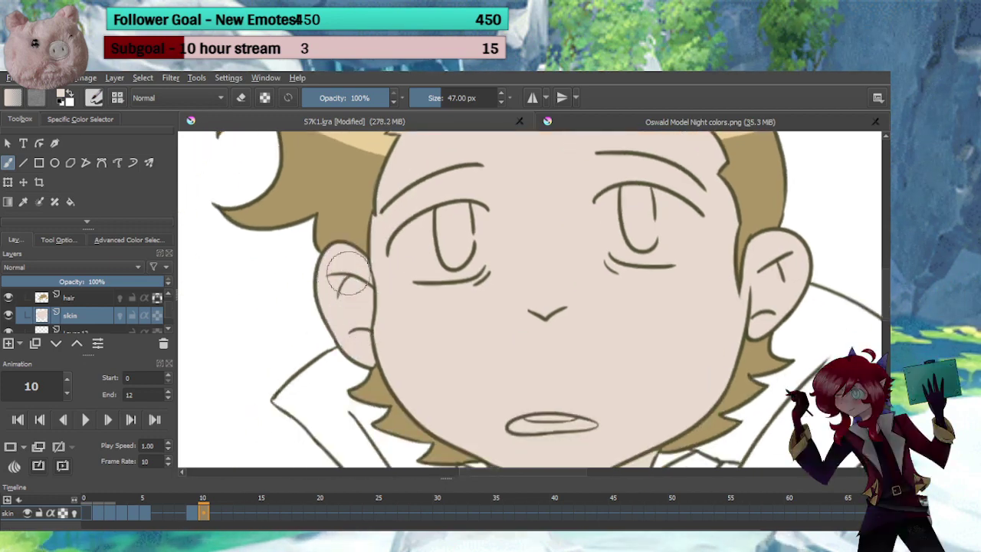
Advance to frame 11 and fill the skin gaps in the ear beside the hair tuft and along the jaw below it
scroll(476, 322, "down", 2)
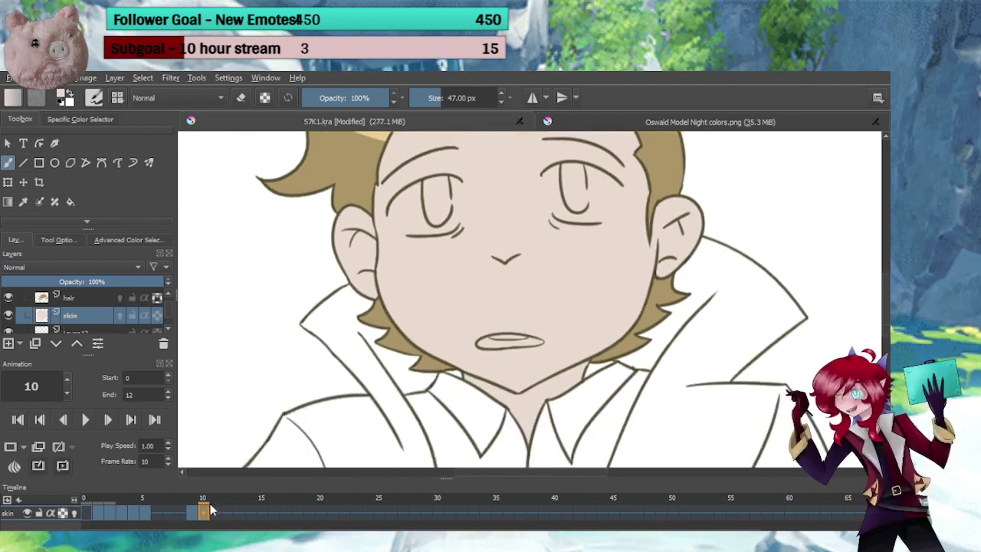
left_click(212, 511)
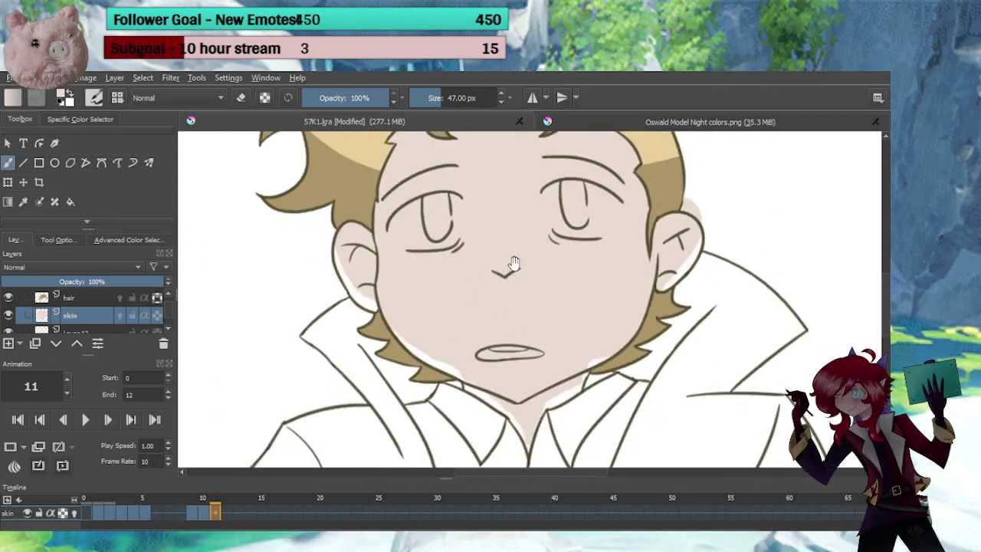
left_click_drag(513, 263, 514, 343)
key("e")
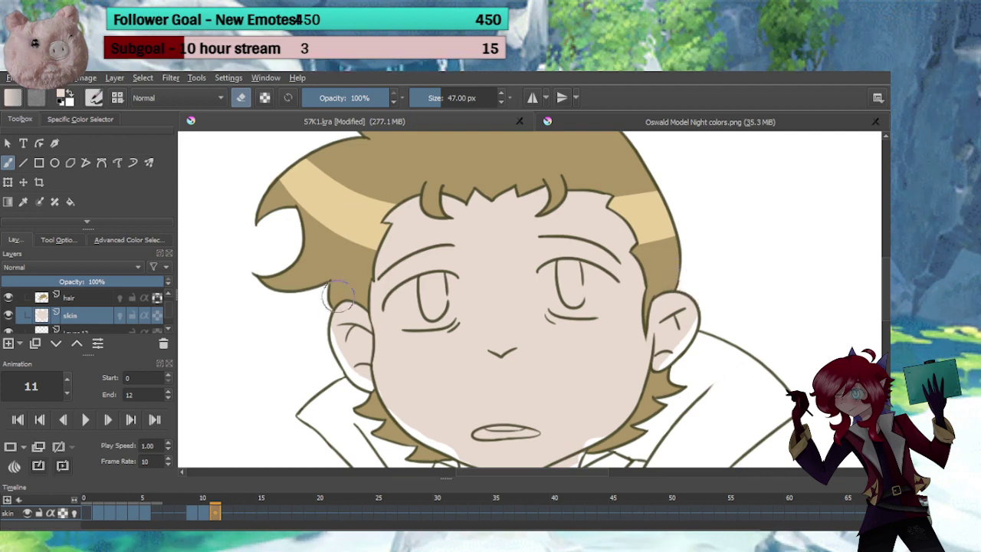
key("e")
scroll(320, 315, "up", 5)
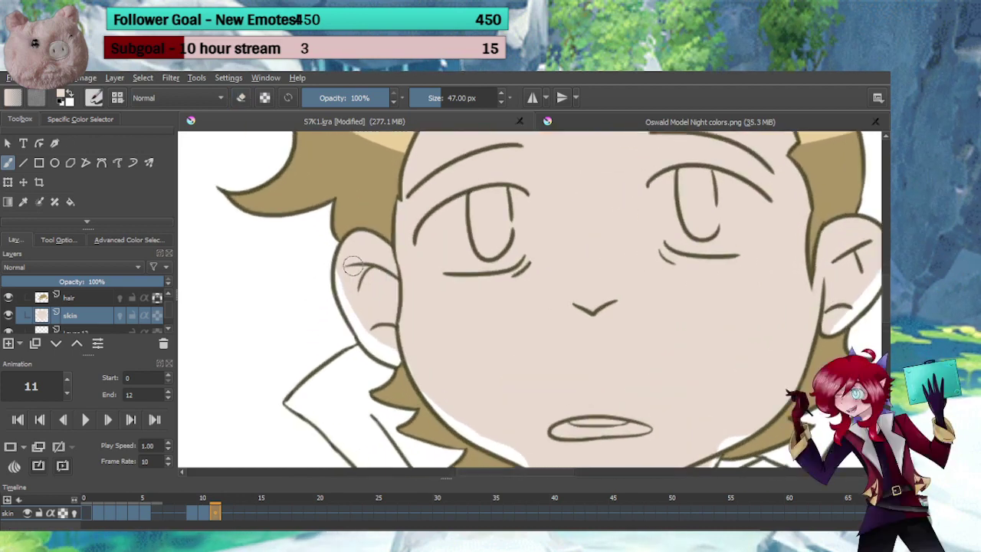
mouse_move(341, 283)
left_mouse_down()
mouse_move(362, 325)
mouse_move(399, 356)
left_mouse_up()
left_click_drag(479, 378, 409, 273)
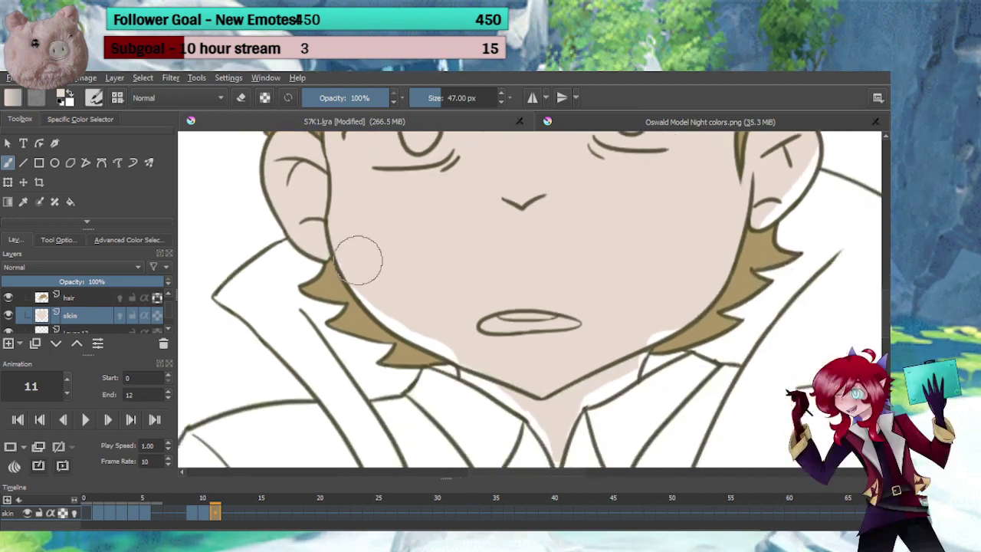
mouse_move(341, 241)
left_mouse_down()
mouse_move(355, 277)
mouse_move(380, 306)
mouse_move(461, 348)
mouse_move(447, 344)
mouse_move(429, 307)
left_mouse_up()
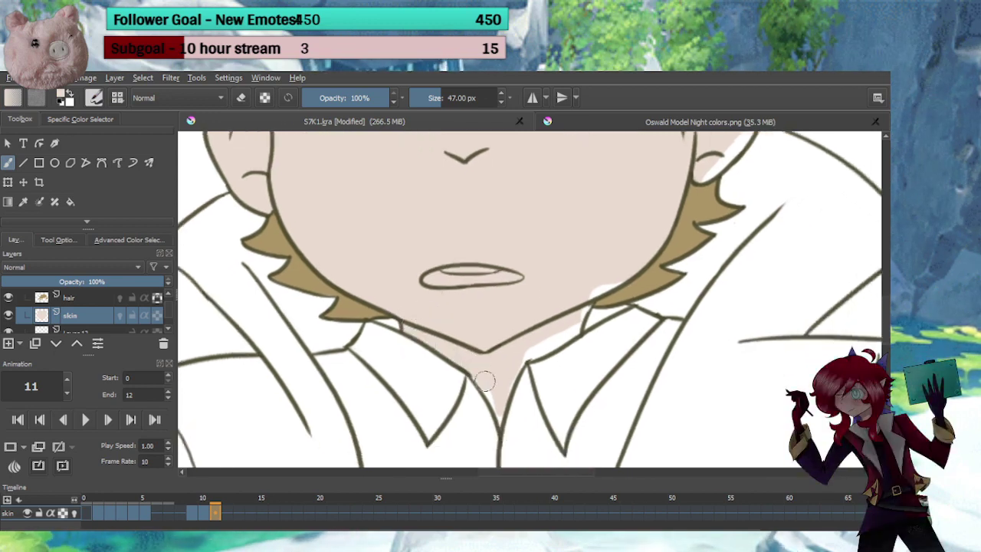
Fill the neck opening between the collar points with skin paint in frame 11
left_click_drag(499, 422, 468, 368)
key("e")
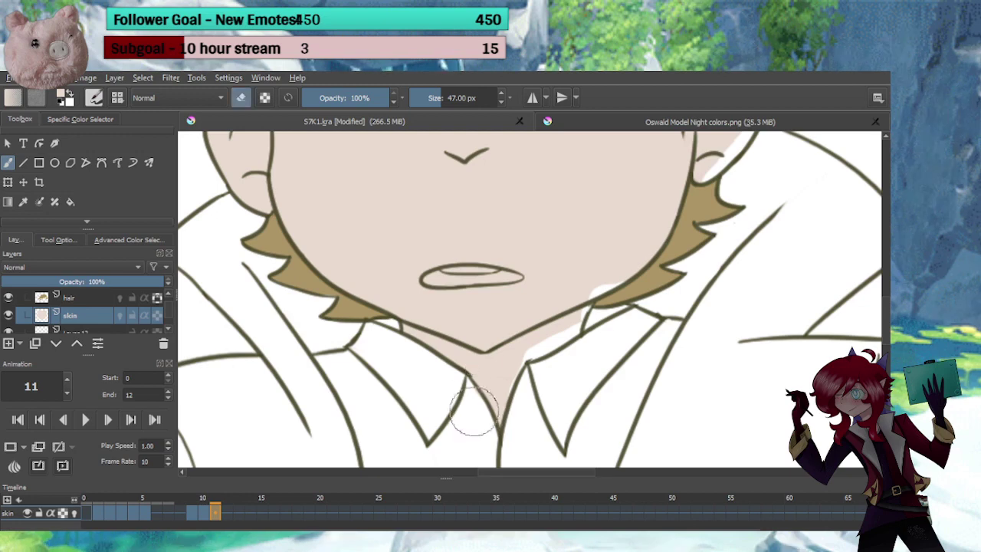
key("e")
mouse_move(487, 425)
left_mouse_down()
mouse_move(449, 372)
mouse_move(472, 369)
left_mouse_up()
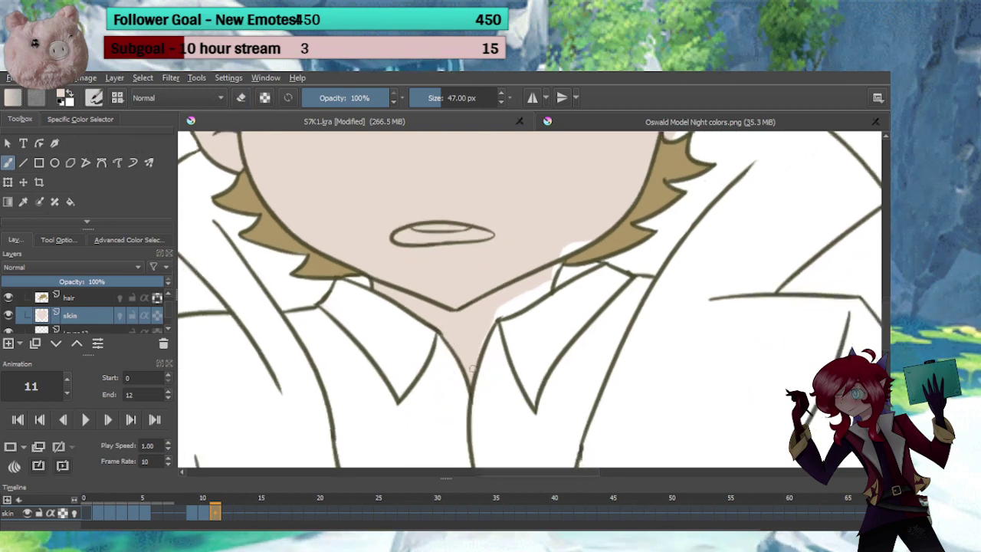
mouse_move(500, 307)
left_mouse_down()
mouse_move(476, 343)
mouse_move(468, 337)
left_mouse_up()
left_click_drag(493, 309, 439, 344)
mouse_move(491, 315)
left_mouse_down()
mouse_move(481, 313)
mouse_move(501, 308)
left_mouse_up()
Fill the outer edge and lobe of the ear on the raised-collar side with skin paint in frame 11
left_click_drag(545, 210, 491, 314)
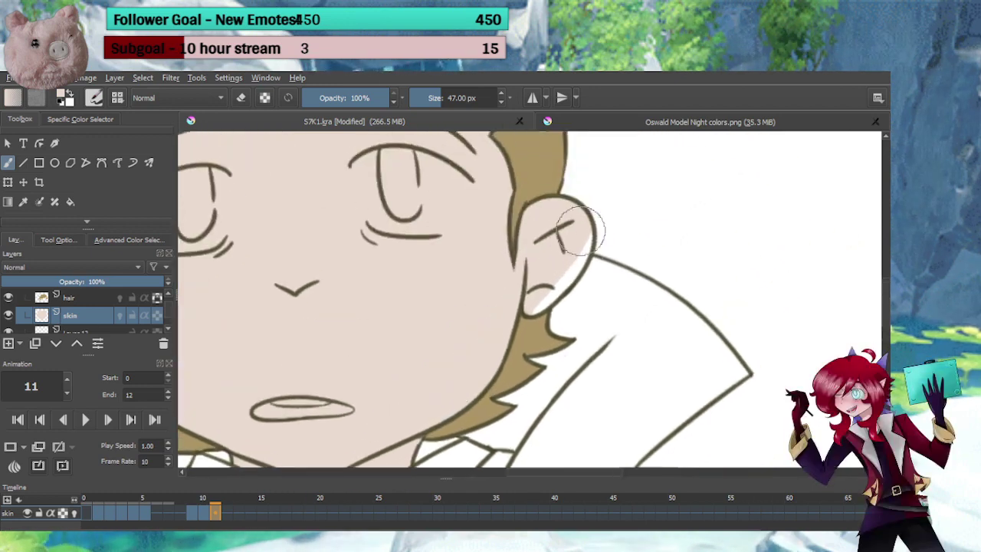
mouse_move(552, 291)
left_mouse_down()
mouse_move(516, 308)
mouse_move(540, 301)
left_mouse_up()
left_click_drag(368, 337, 376, 366)
mouse_move(376, 366)
left_mouse_down()
mouse_move(430, 342)
mouse_move(512, 333)
left_mouse_up()
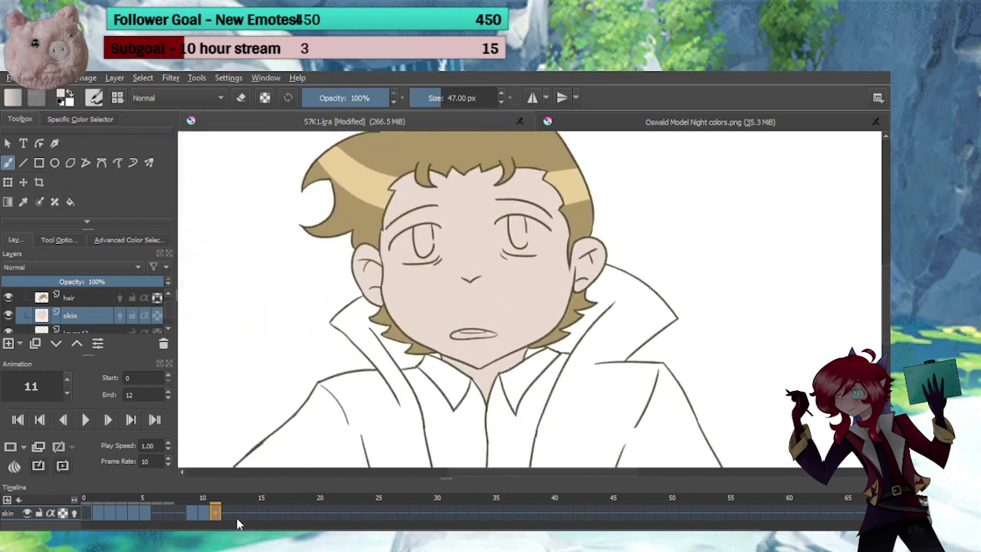
Lock the skin layer's alpha and pick the skin shadow colour from the reference image Oswald Model Night colors.png
left_click(230, 514)
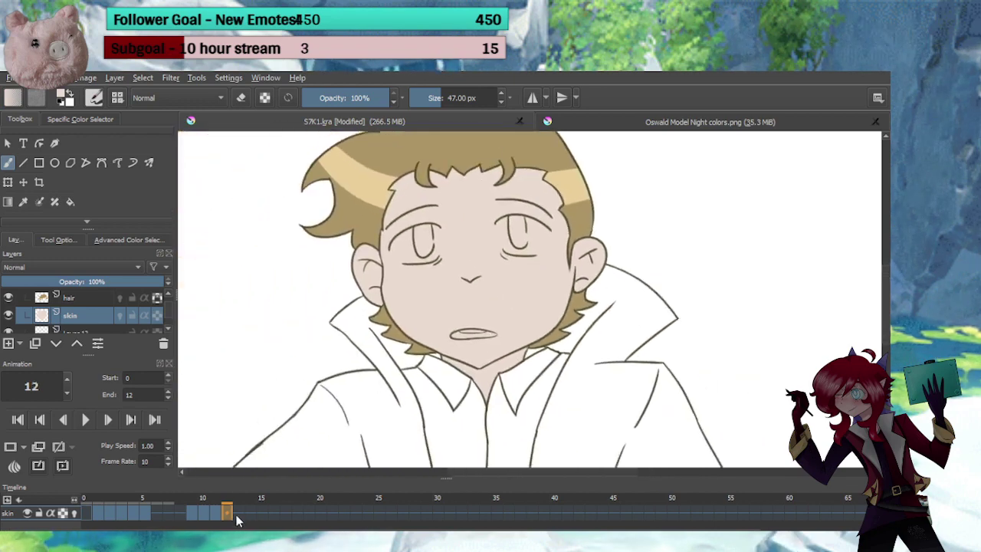
left_click(146, 513)
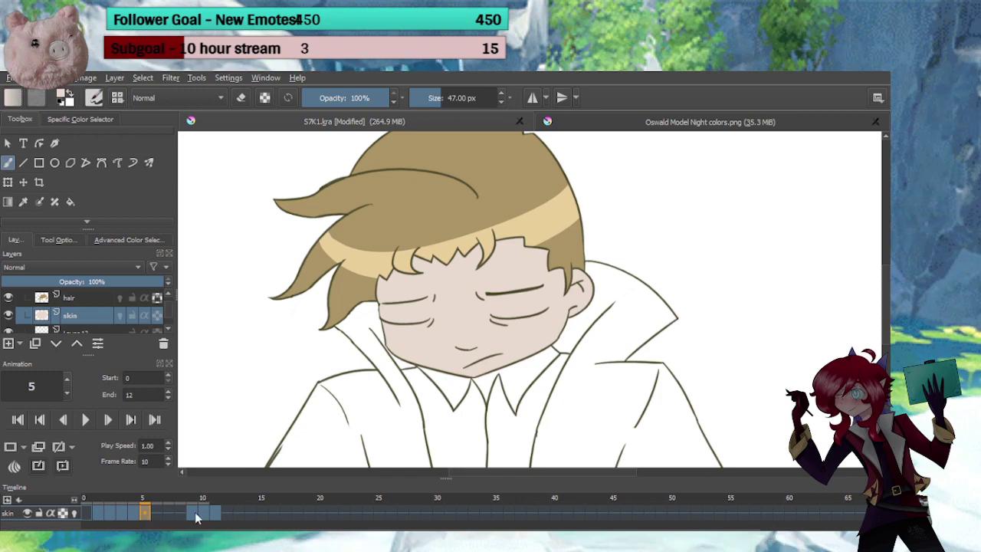
left_click(195, 512)
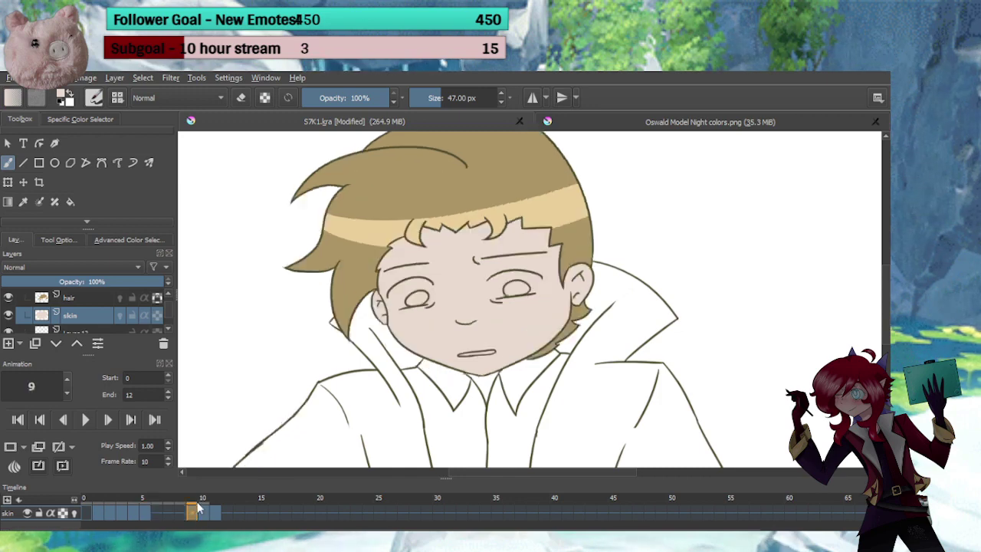
left_click(156, 317)
left_click(619, 123)
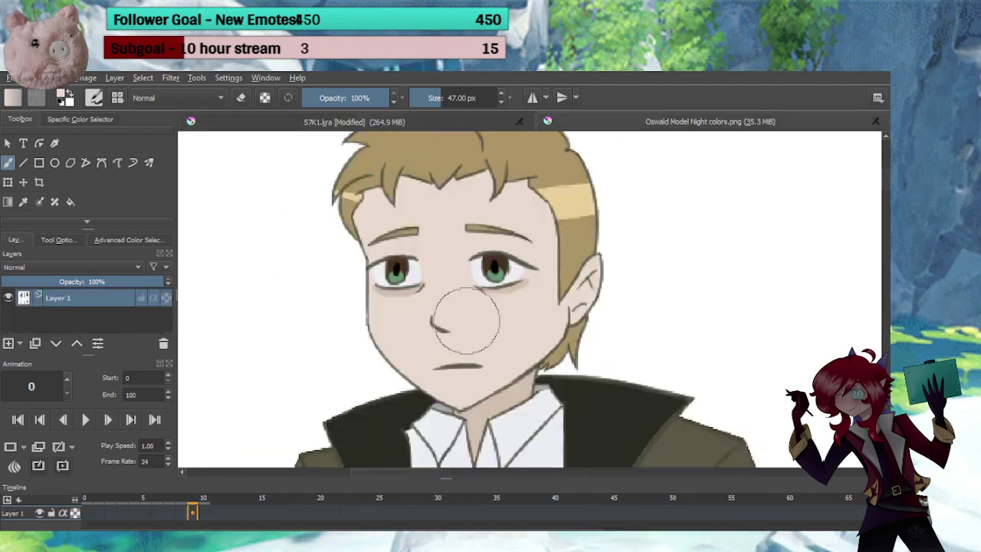
left_click(382, 123)
Paint the darker skin shadow on the neck and under both eyes in frame 10
left_click(207, 498)
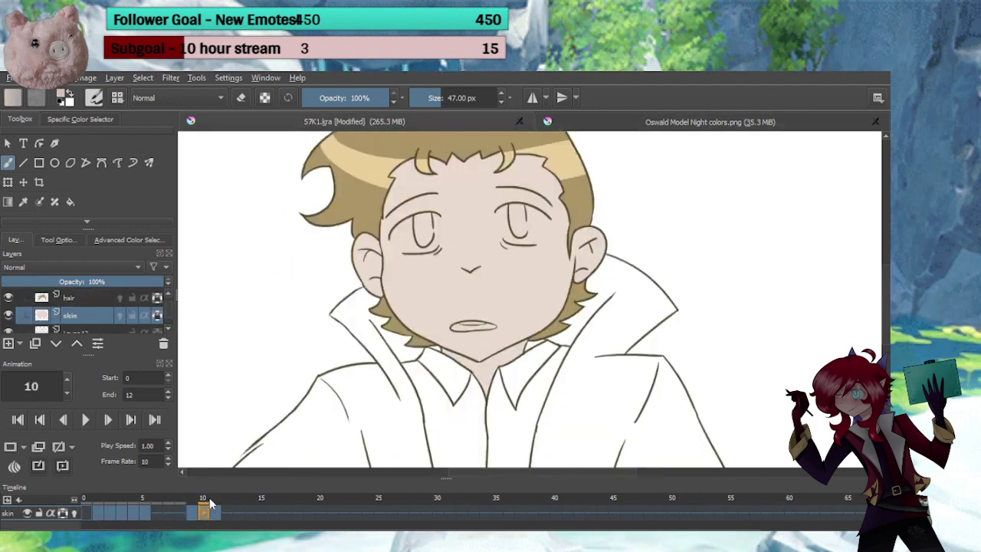
mouse_move(491, 384)
left_mouse_down()
mouse_move(530, 347)
mouse_move(476, 374)
mouse_move(440, 356)
left_mouse_up()
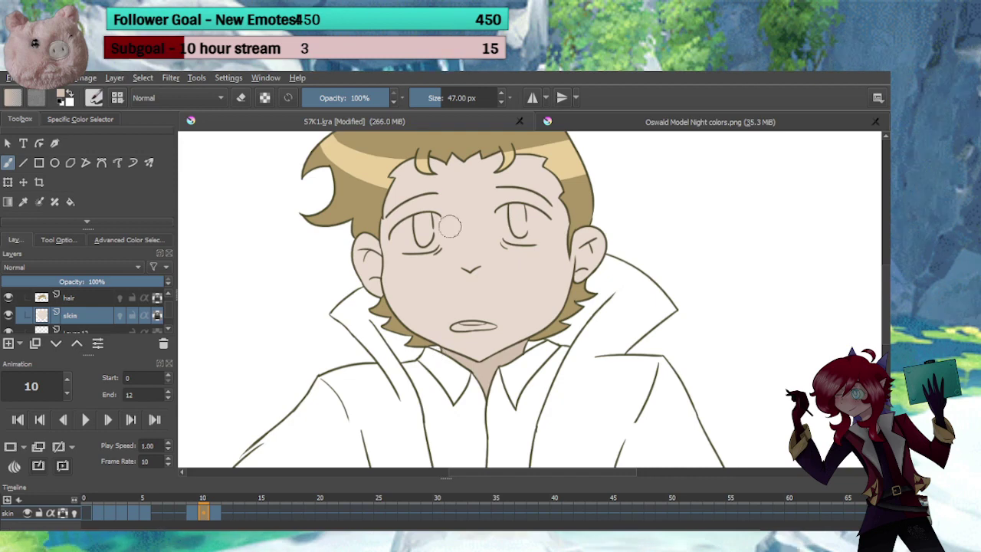
scroll(518, 254, "up", 6)
mouse_move(485, 215)
left_mouse_down()
mouse_move(524, 239)
mouse_move(575, 244)
left_mouse_up()
left_click_drag(310, 231, 208, 251)
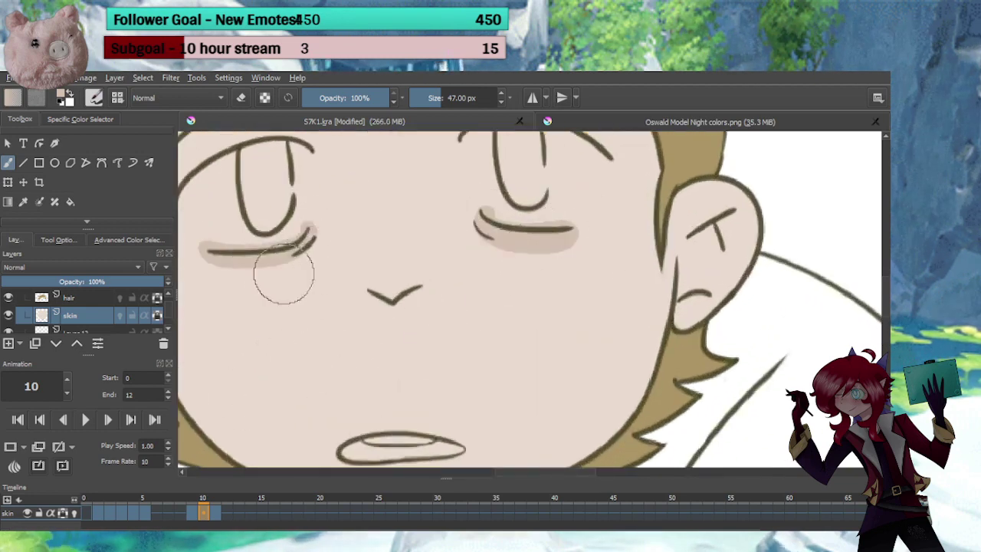
scroll(461, 330, "down", 4)
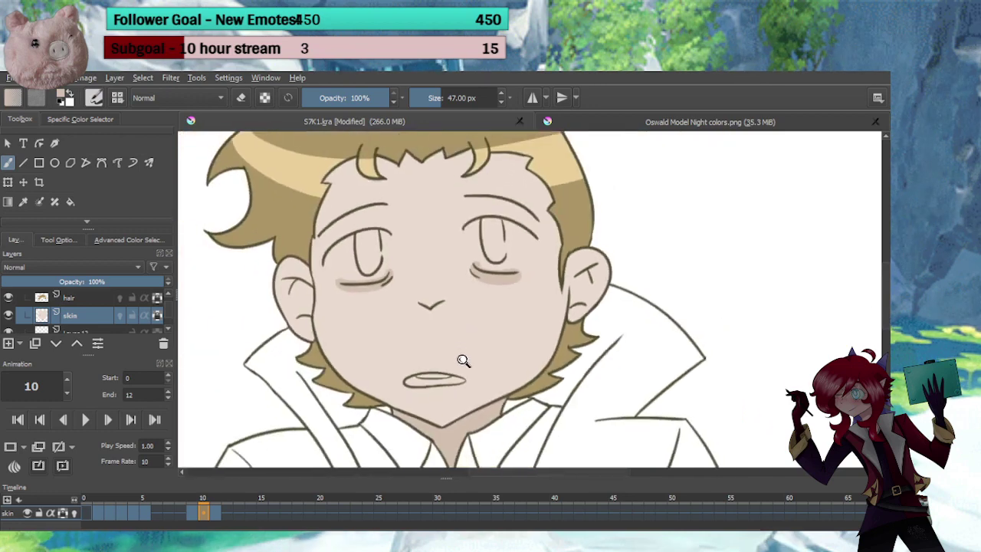
Shade under both eyes and across the neck with the darker skin tone in frame 11
left_click(215, 498)
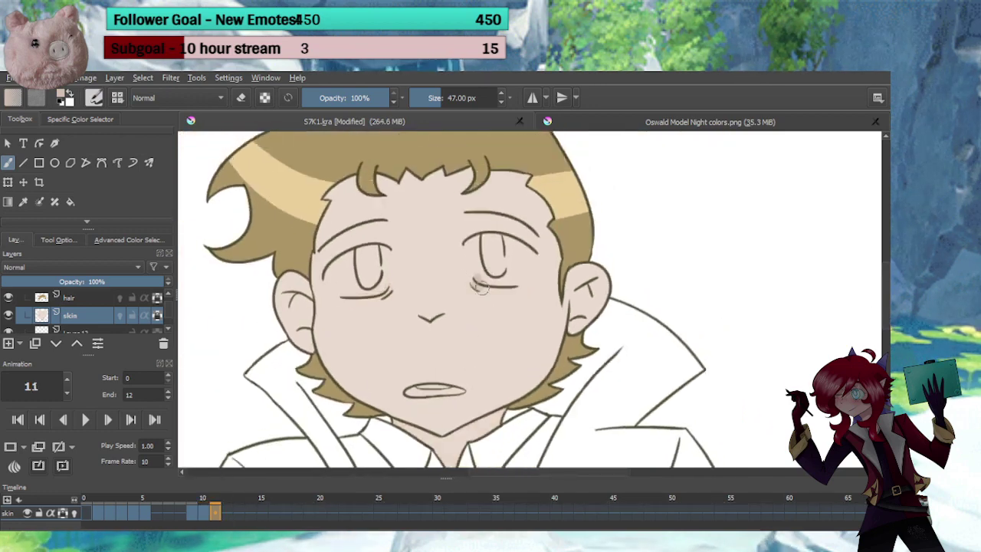
left_click_drag(475, 285, 527, 286)
left_click_drag(392, 294, 330, 301)
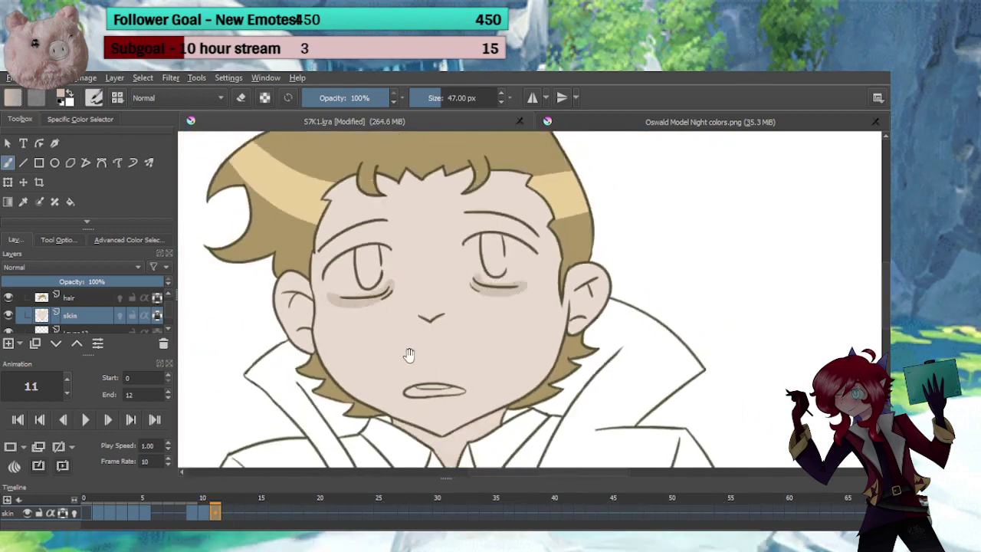
left_click_drag(409, 353, 421, 275)
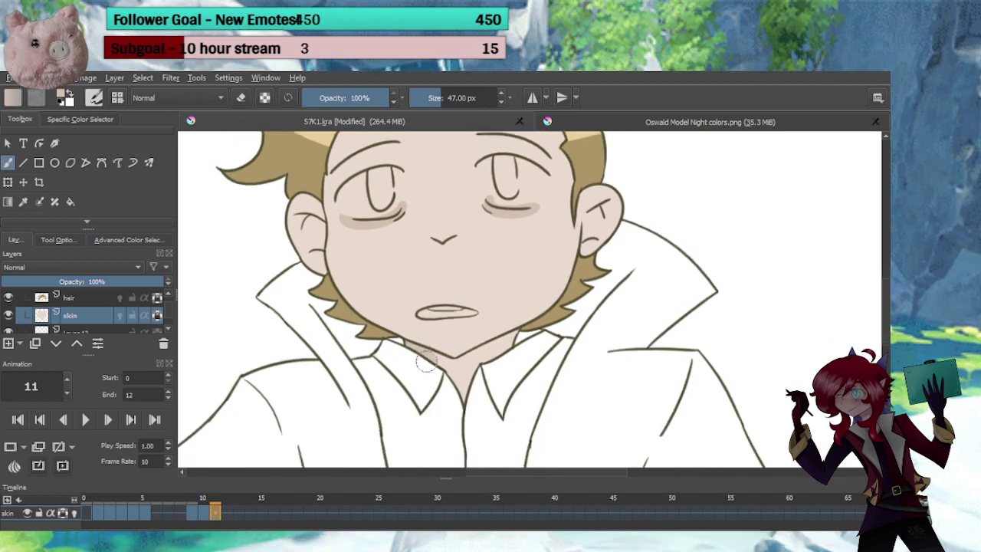
mouse_move(426, 361)
left_mouse_down()
mouse_move(417, 357)
mouse_move(463, 386)
mouse_move(458, 368)
mouse_move(502, 347)
mouse_move(481, 354)
left_mouse_up()
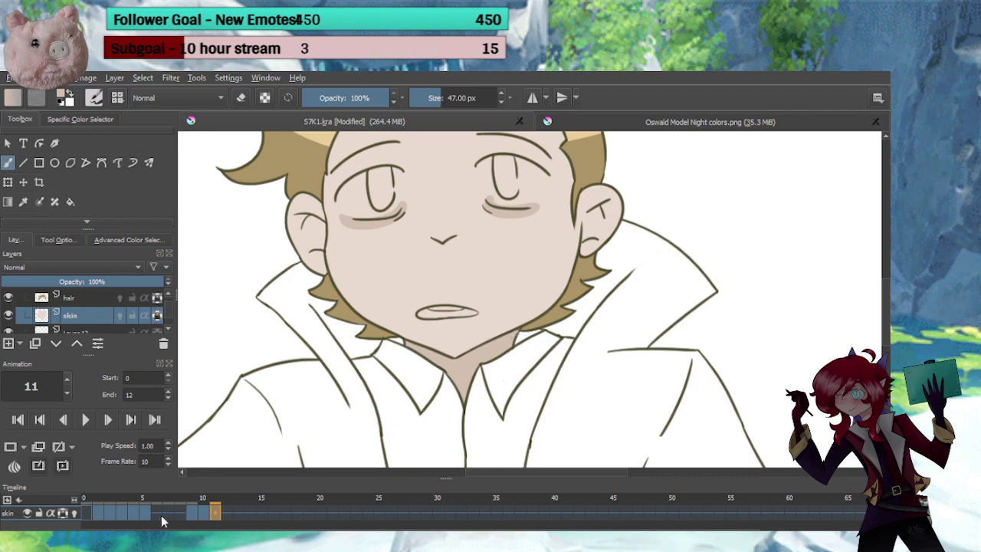
Go back to frame 5 and paint the shadows beneath both closed eyes
left_click(147, 511)
left_click_drag(392, 297, 340, 299)
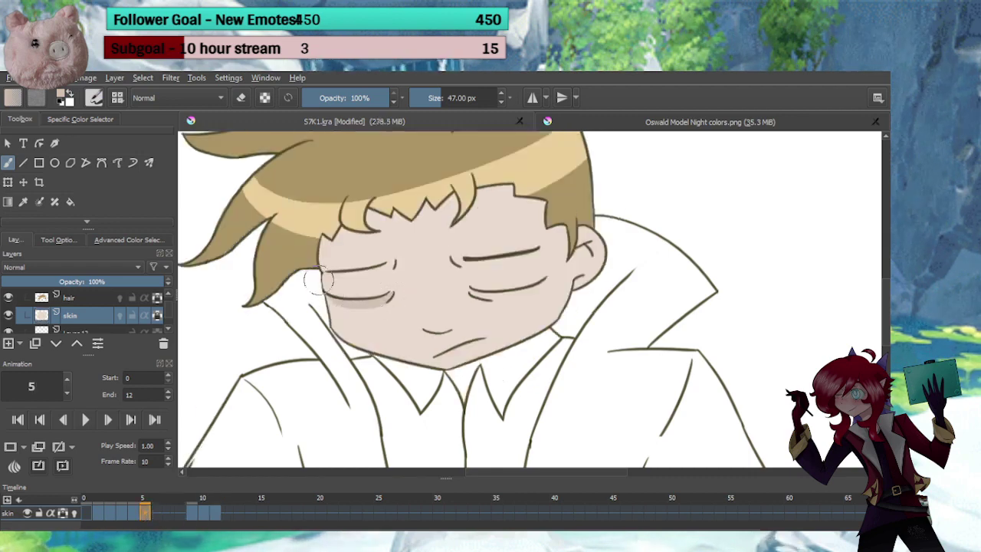
left_click_drag(477, 297, 539, 278)
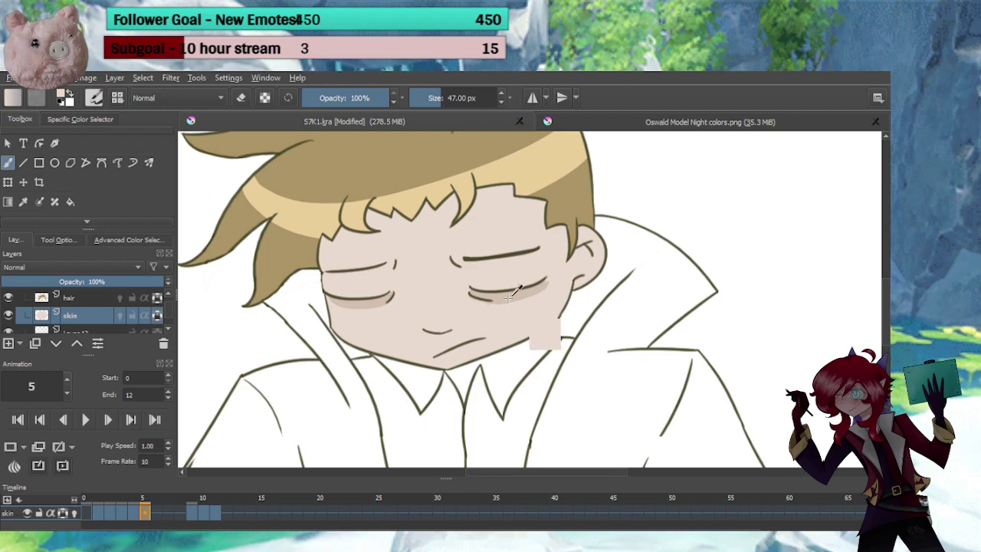
Paint the shadows beneath both closed eyes in frame 4, undoing and redoing strokes that do not fit
left_click(132, 512)
left_click_drag(389, 284, 330, 287)
key("ctrl+z")
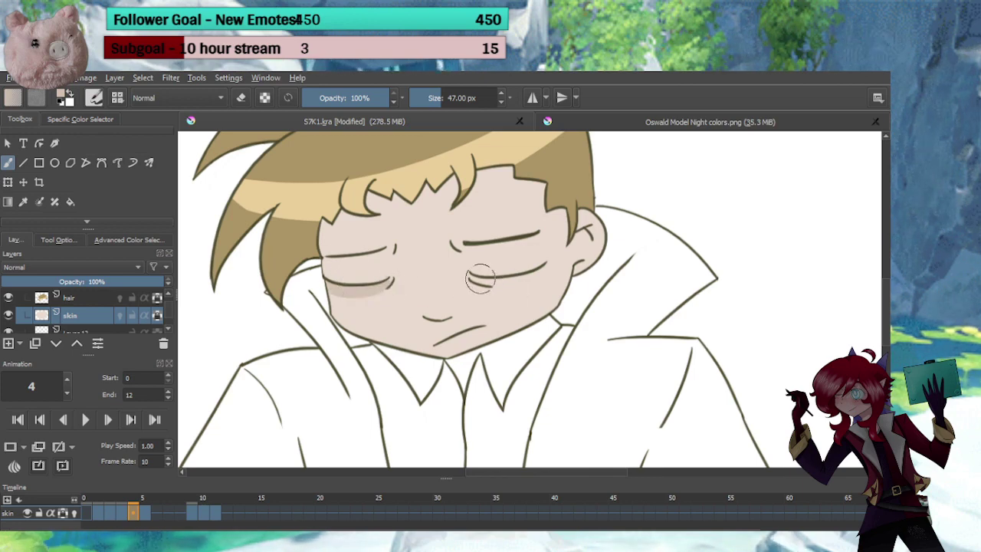
left_click_drag(478, 276, 553, 270)
key("ctrl+z")
left_click_drag(472, 276, 535, 270)
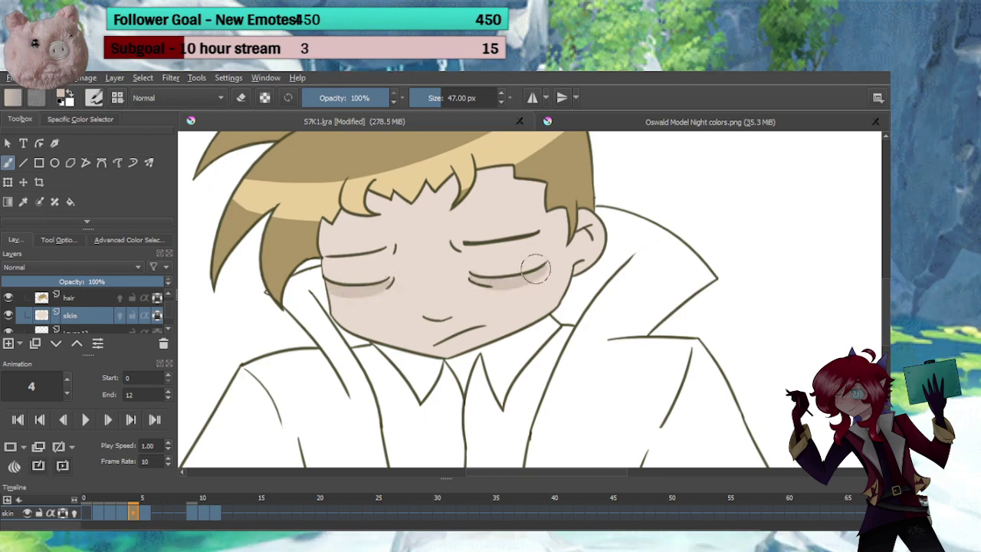
left_click(359, 290, "ctrl")
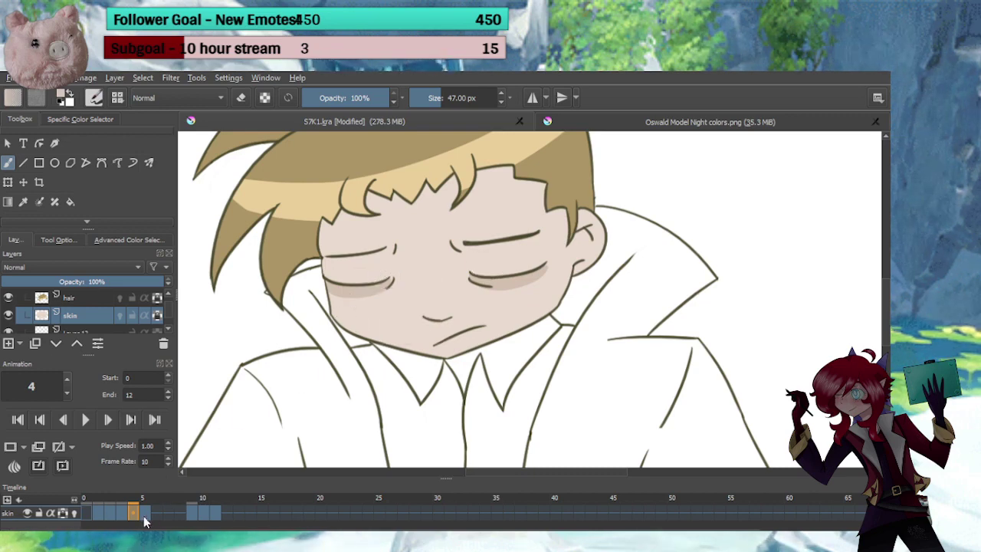
Paint the under-eye shadows along both lower lid lines in frame 3
left_click(122, 512)
left_click_drag(386, 300, 333, 299)
key("ctrl+z")
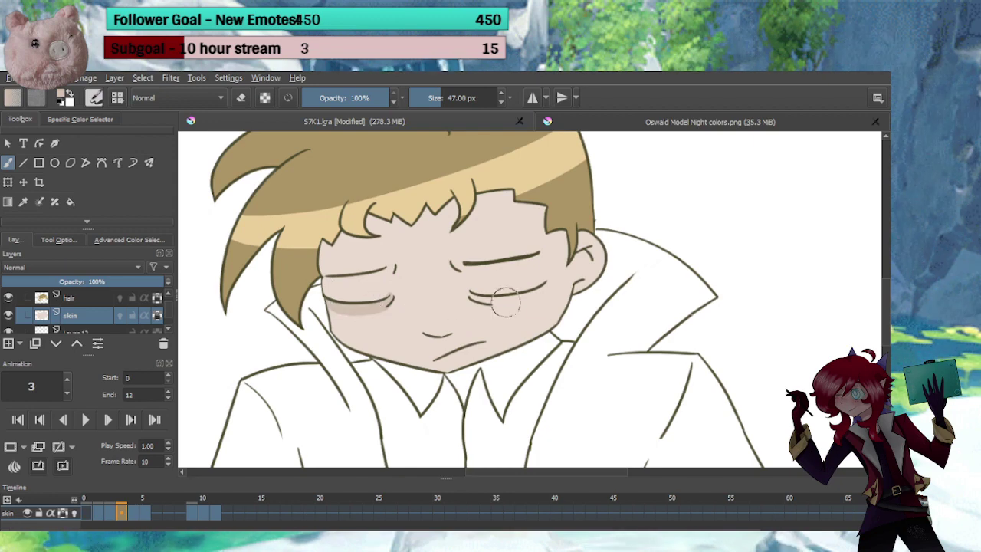
left_click_drag(471, 297, 538, 282)
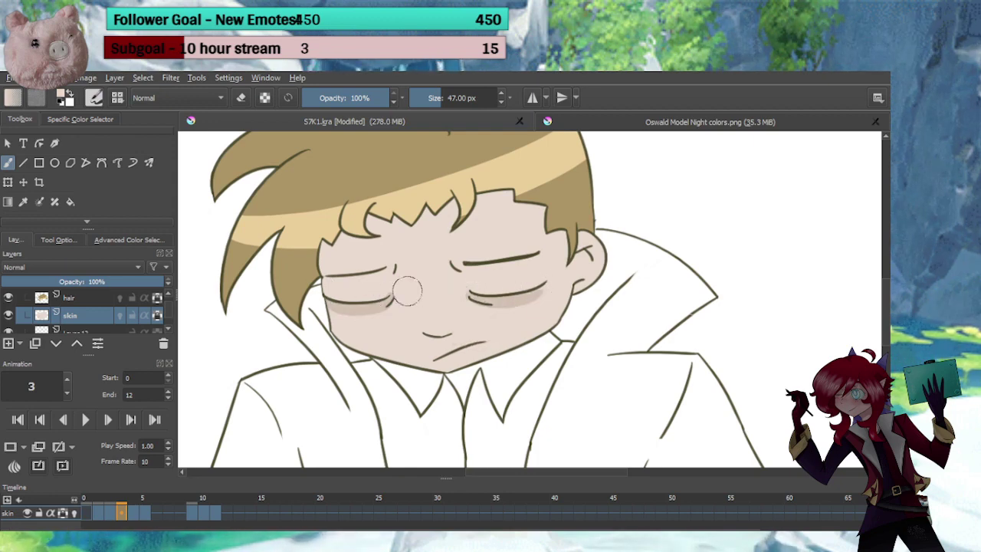
Shade beneath both closed eyes in frame 2, repainting the first stroke under the eye nearest the long fringe
left_click(109, 513)
left_click_drag(379, 358, 329, 357)
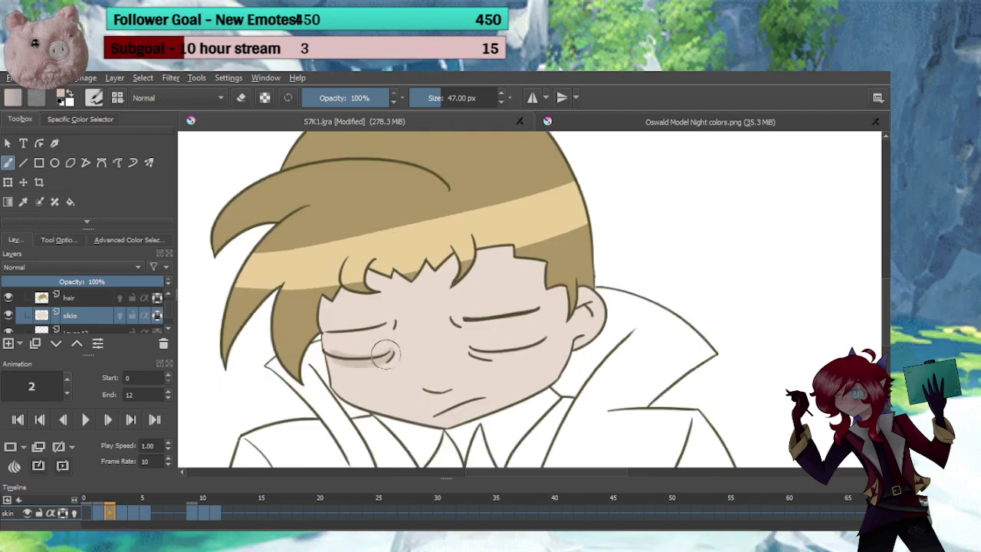
key("ctrl+z")
left_click_drag(389, 352, 334, 358)
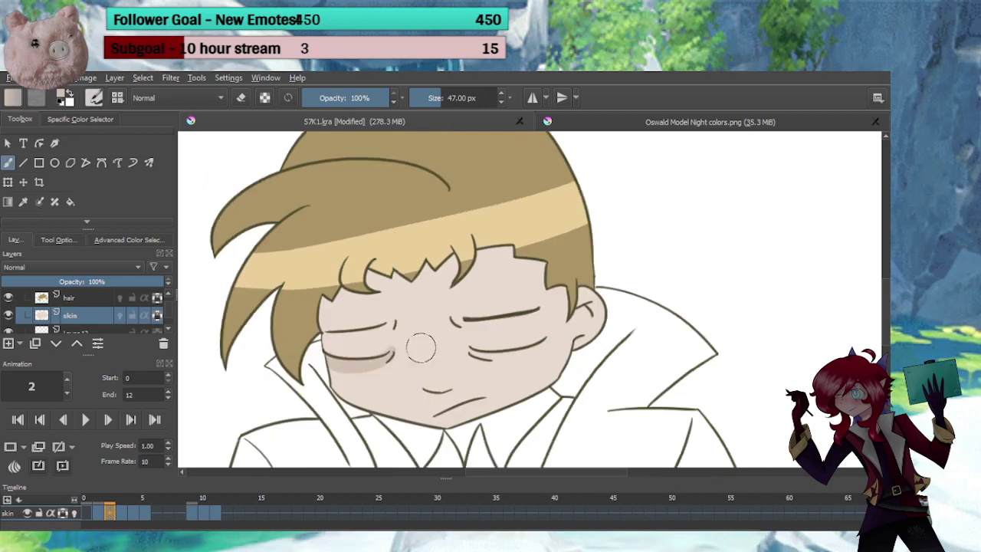
left_click_drag(483, 353, 549, 319)
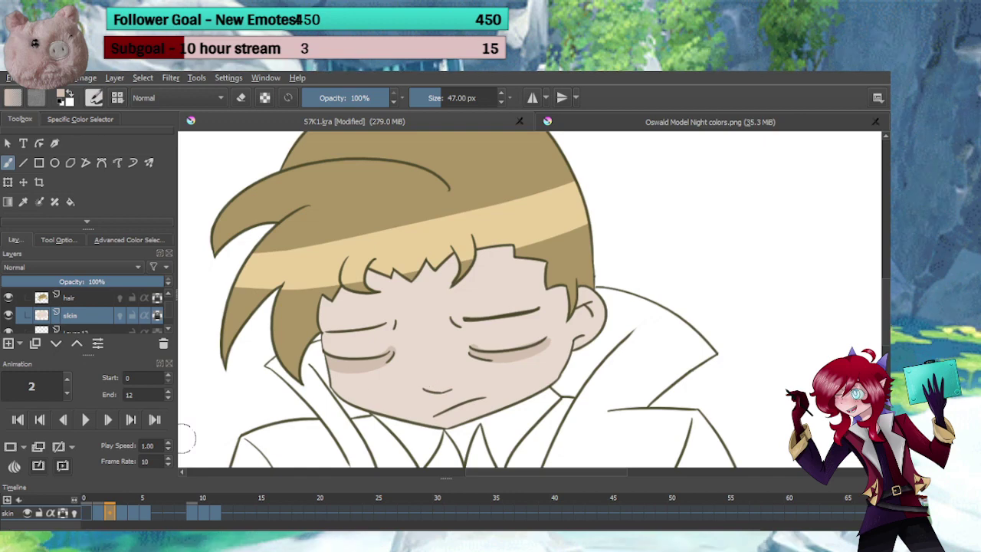
left_click(427, 349, "ctrl")
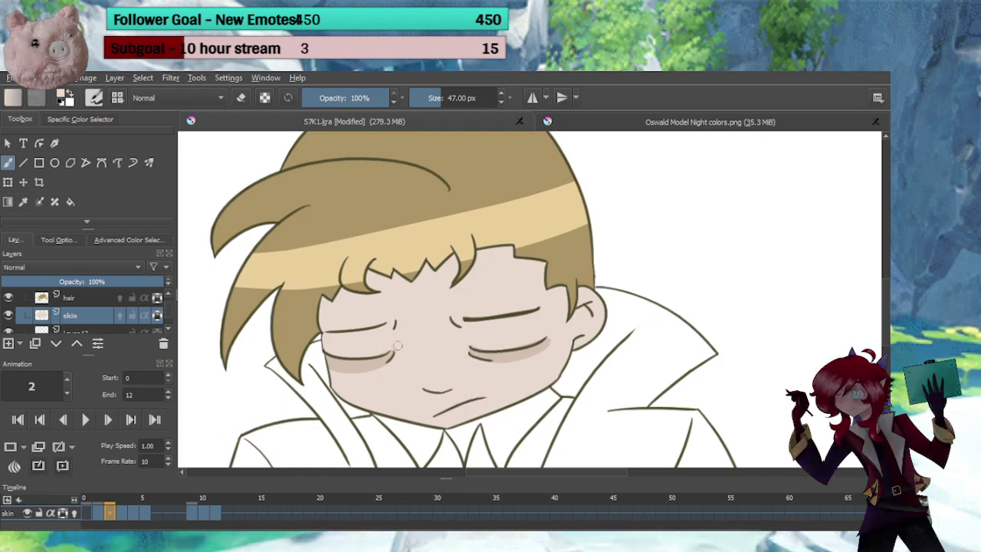
Go back to frame 1 and paint the shadows beneath both closed eyes, undoing strokes that do not fit
key("Left")
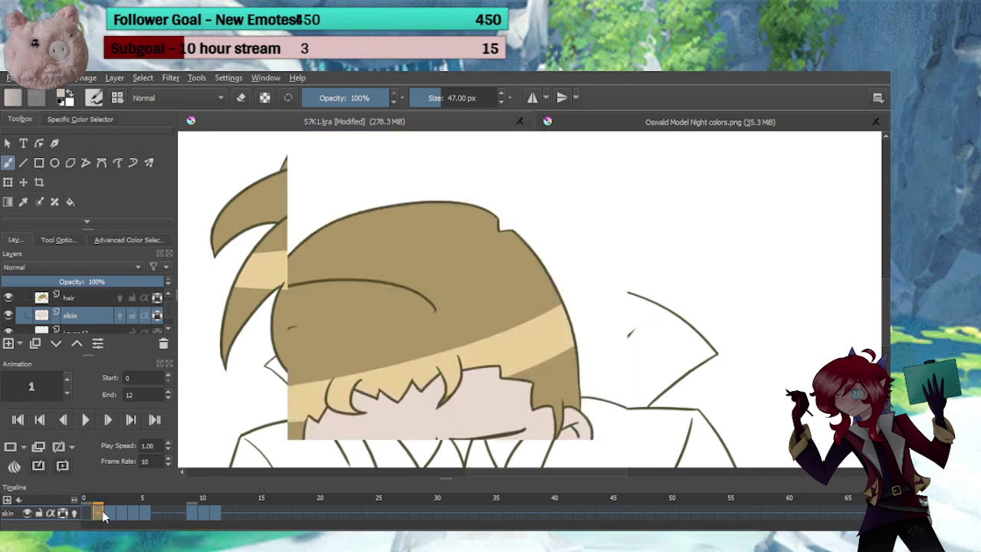
scroll(443, 435, "down", 5)
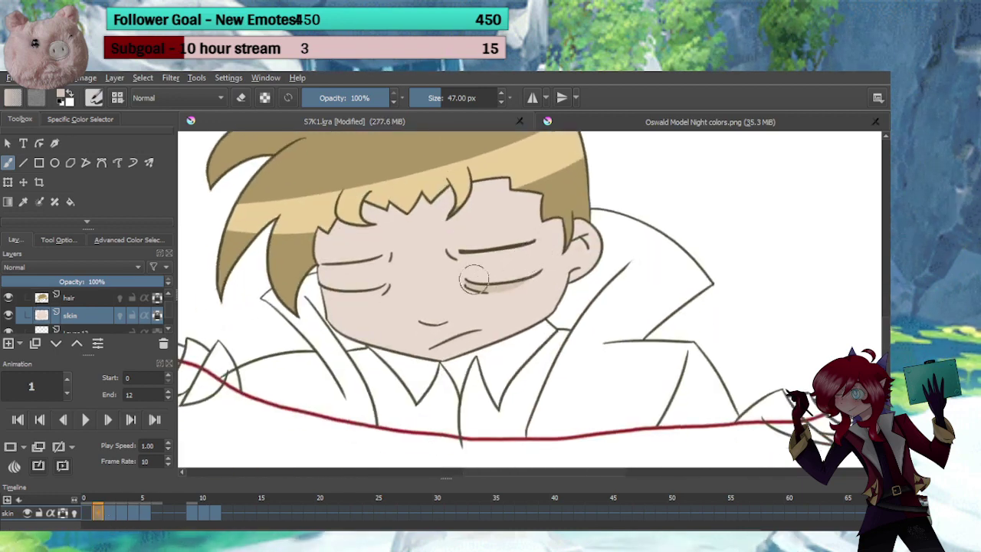
left_click_drag(482, 281, 492, 297)
key("ctrl+z")
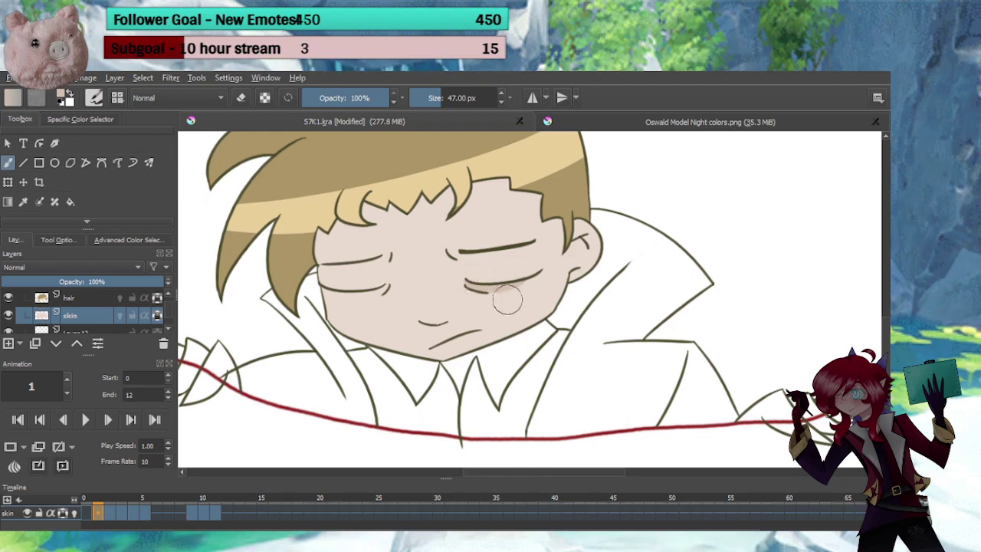
key("ctrl+z")
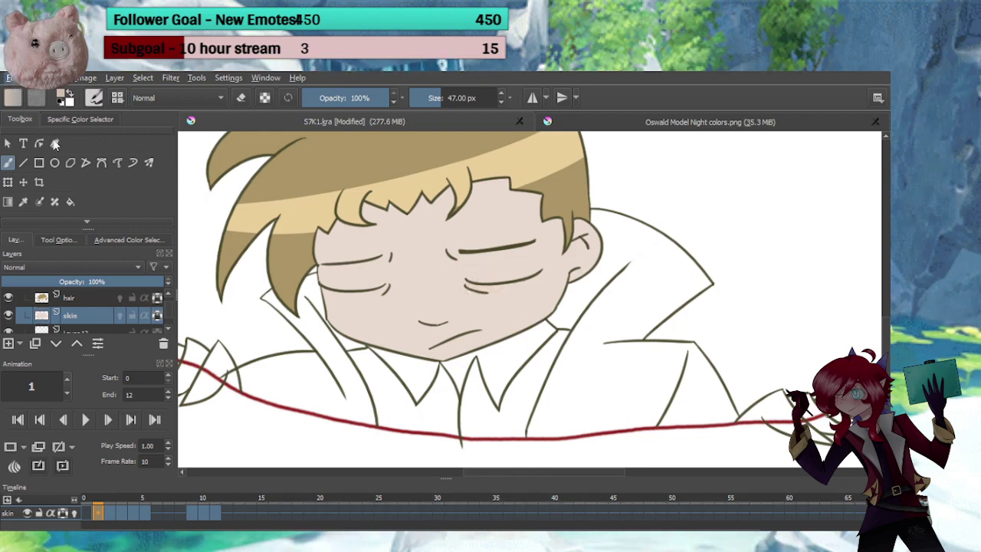
left_click_drag(478, 288, 549, 282)
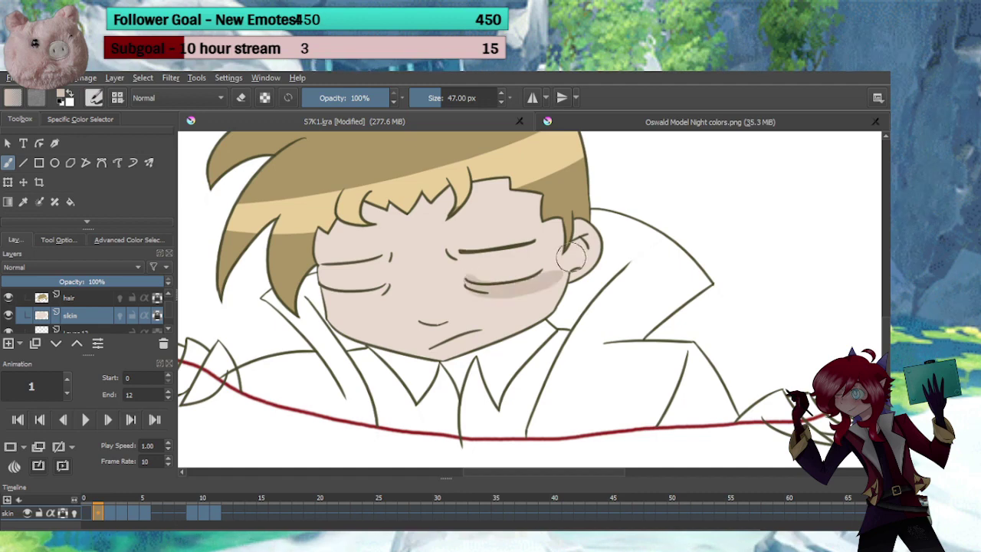
key("ctrl+z")
mouse_move(478, 282)
left_mouse_down()
mouse_move(528, 259)
mouse_move(514, 284)
mouse_move(490, 284)
left_mouse_up()
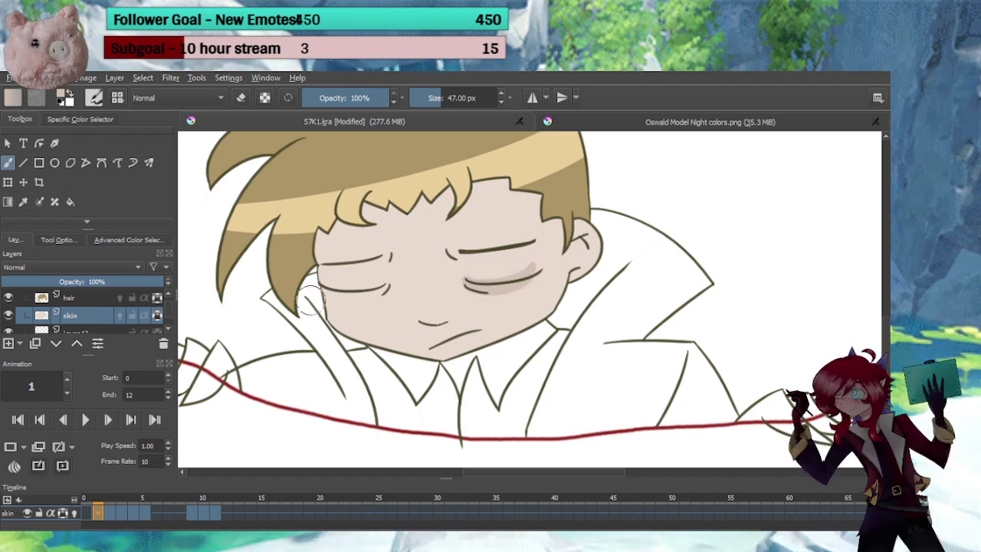
mouse_move(385, 285)
left_mouse_down()
mouse_move(348, 292)
mouse_move(322, 288)
left_mouse_up()
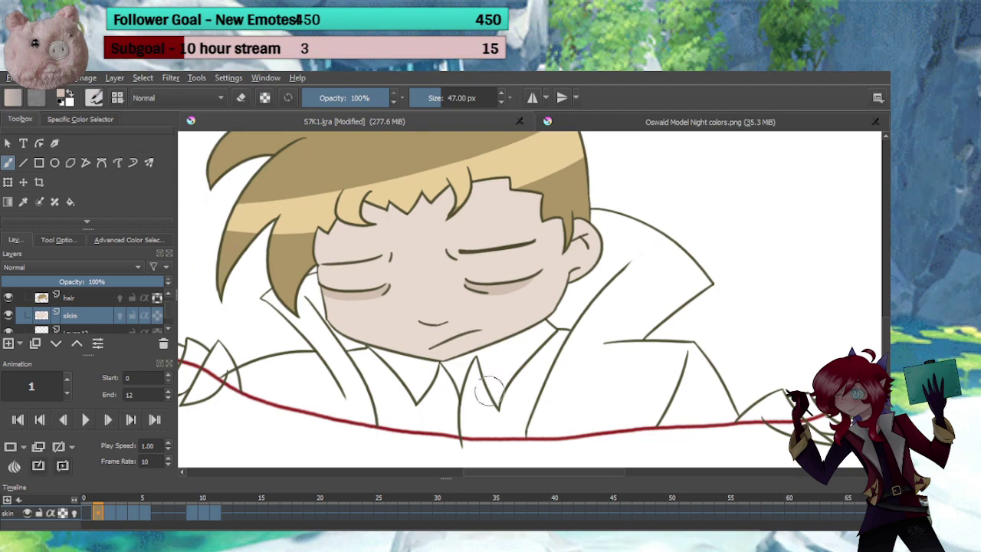
Fill the neck triangle between the chin and the shirt collar with the darker skin shadow in frame 1
scroll(460, 368, "up", 5)
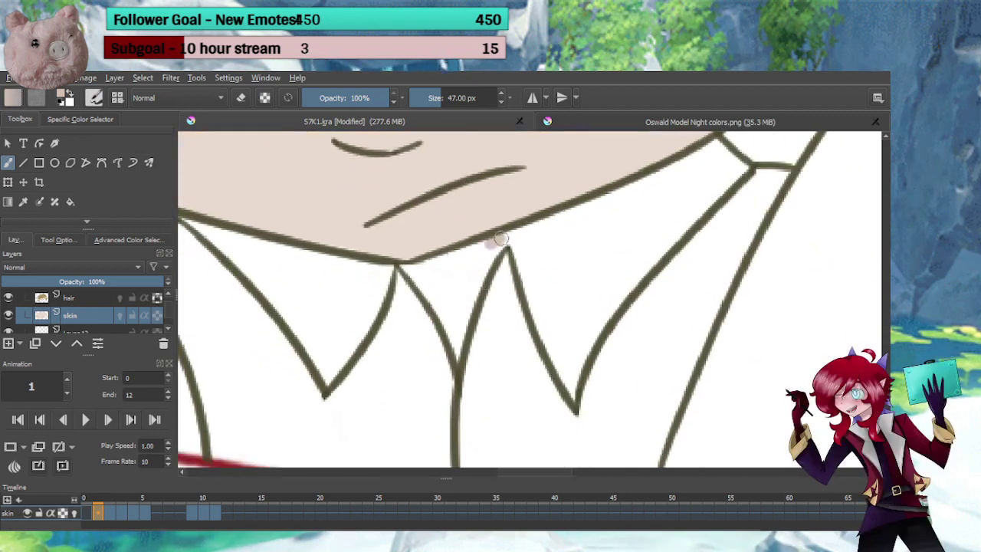
mouse_move(499, 238)
left_mouse_down()
mouse_move(489, 259)
mouse_move(496, 246)
left_mouse_up()
mouse_move(476, 288)
left_mouse_down()
mouse_move(459, 350)
mouse_move(432, 286)
left_mouse_up()
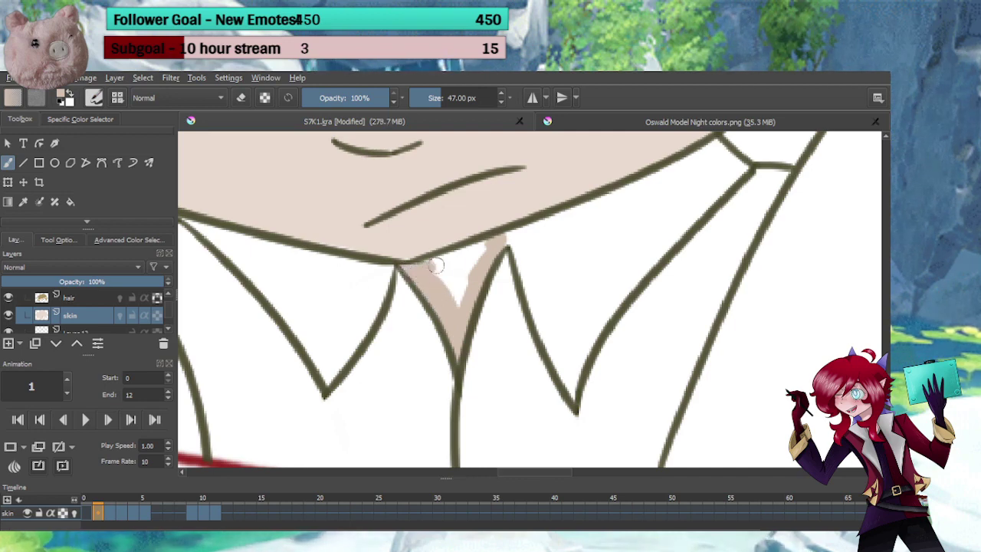
mouse_move(434, 265)
left_mouse_down()
mouse_move(492, 244)
mouse_move(477, 258)
left_mouse_up()
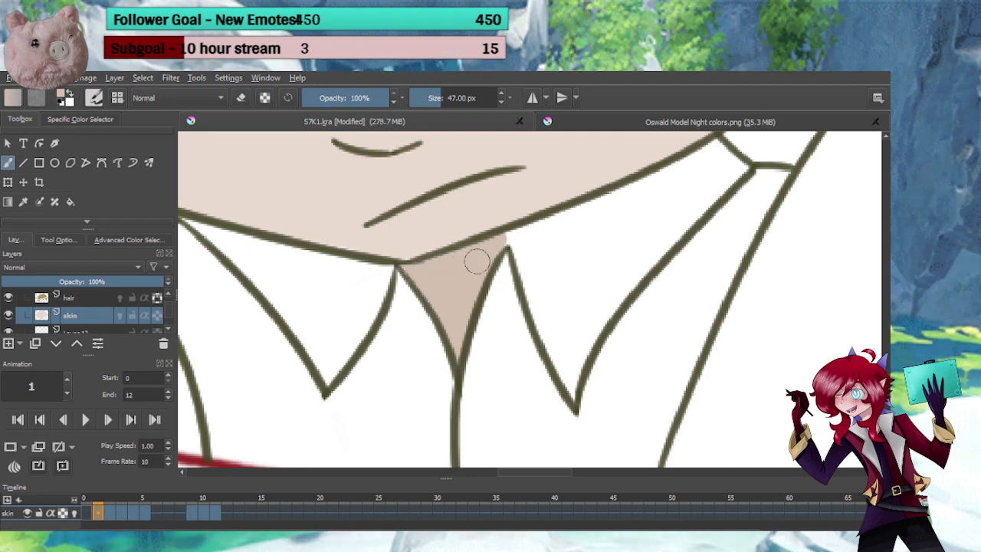
key("e")
key("e")
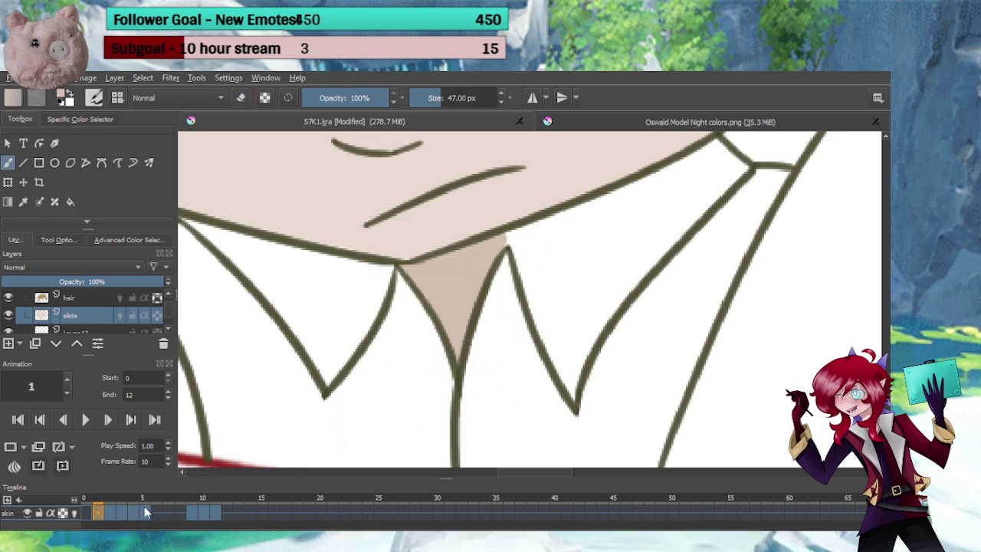
In frame 2, reduce the brush size to 33.79 px and fill the neck opening below the chin with the skin shadow
left_click(129, 425)
left_click_drag(510, 239, 479, 432)
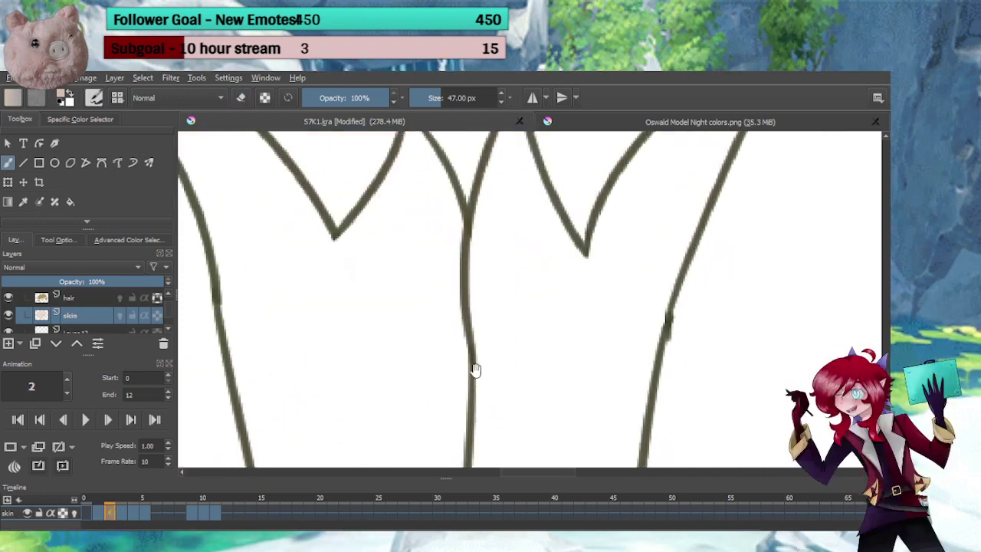
left_click_drag(504, 222, 488, 429)
left_click_drag(467, 89, 442, 97)
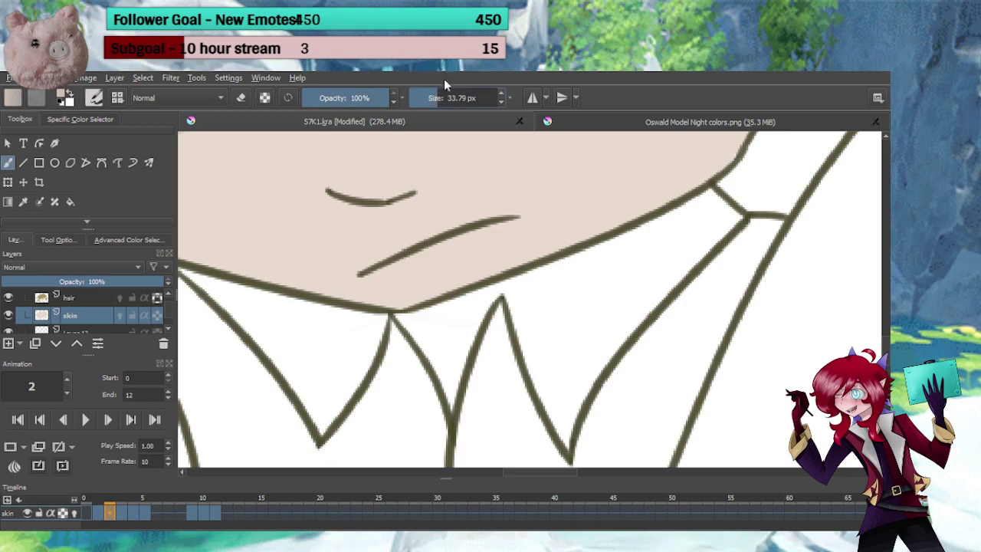
left_click_drag(434, 327, 394, 314)
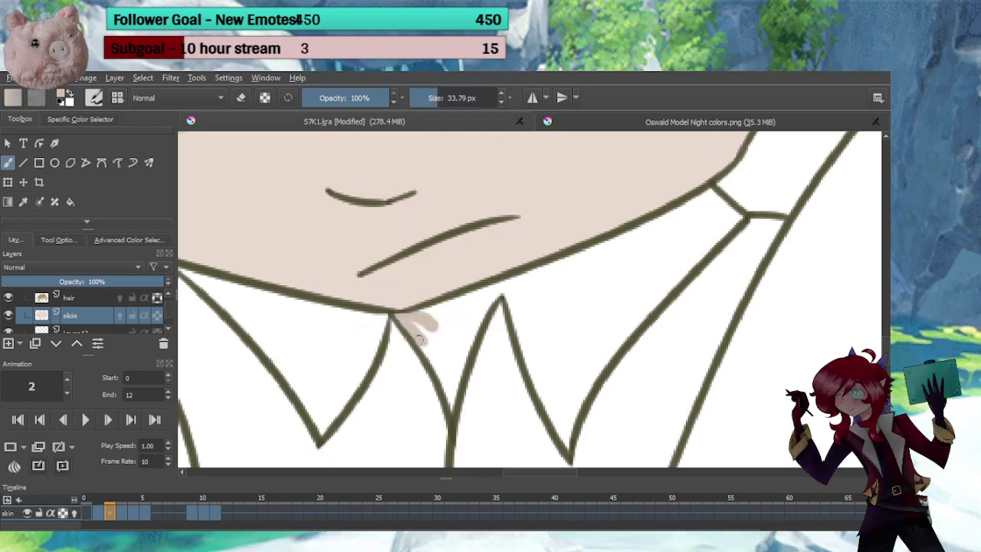
mouse_move(453, 396)
left_mouse_down()
mouse_move(473, 323)
mouse_move(499, 285)
mouse_move(423, 319)
mouse_move(493, 291)
mouse_move(474, 308)
mouse_move(446, 373)
mouse_move(415, 323)
mouse_move(438, 346)
left_mouse_up()
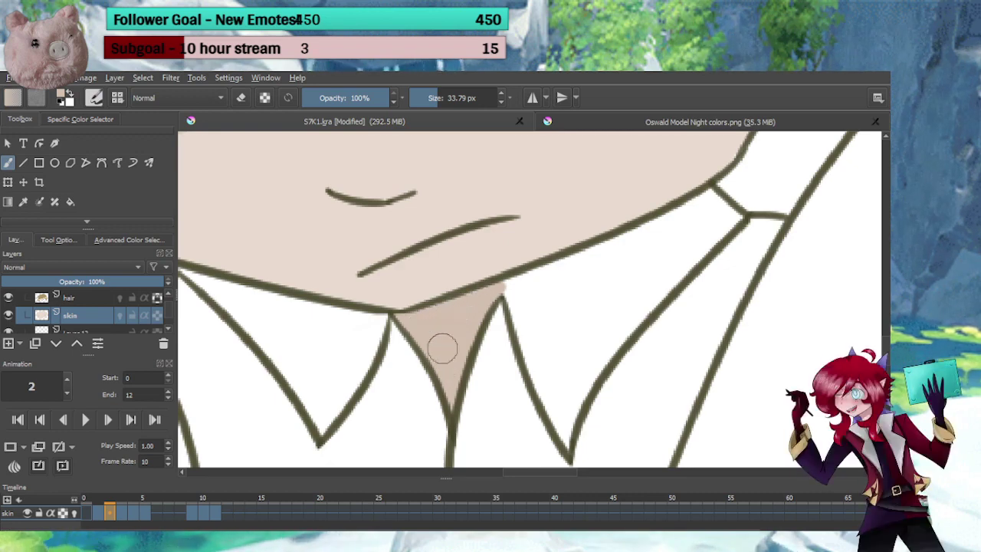
scroll(448, 345, "down", 2)
key("e")
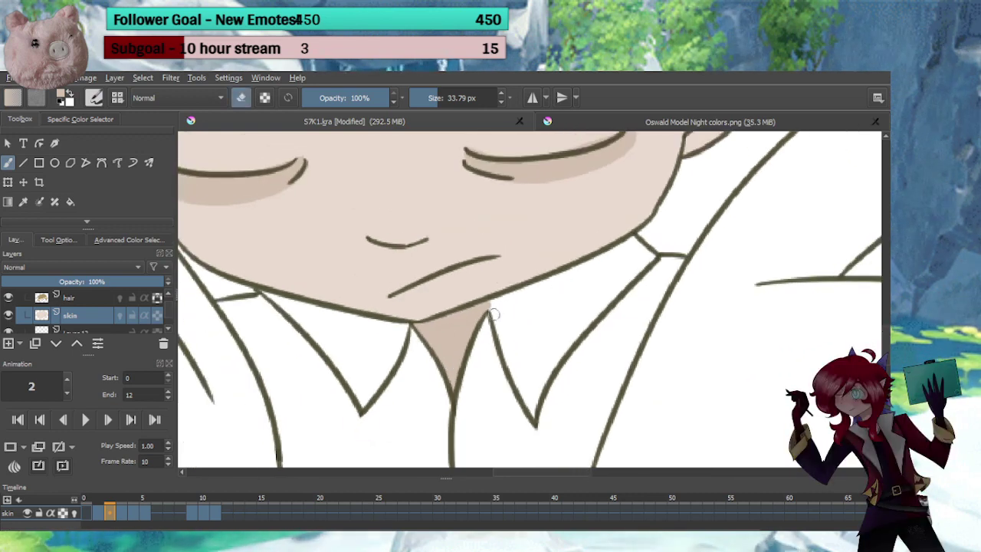
key("e")
Paint the neck shadow between the collar points in frame 3, filling it up to the chin line
left_click(123, 513)
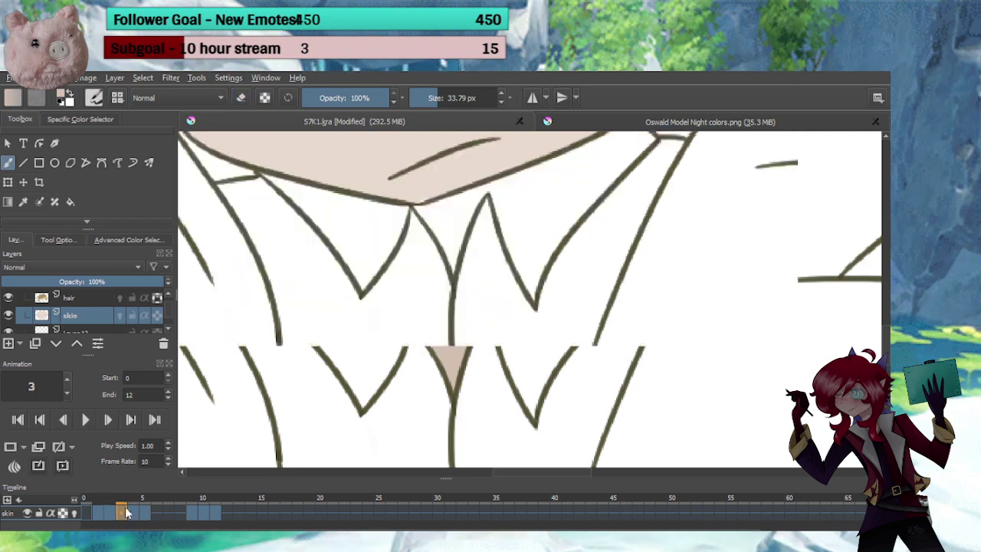
left_click_drag(477, 243, 454, 334)
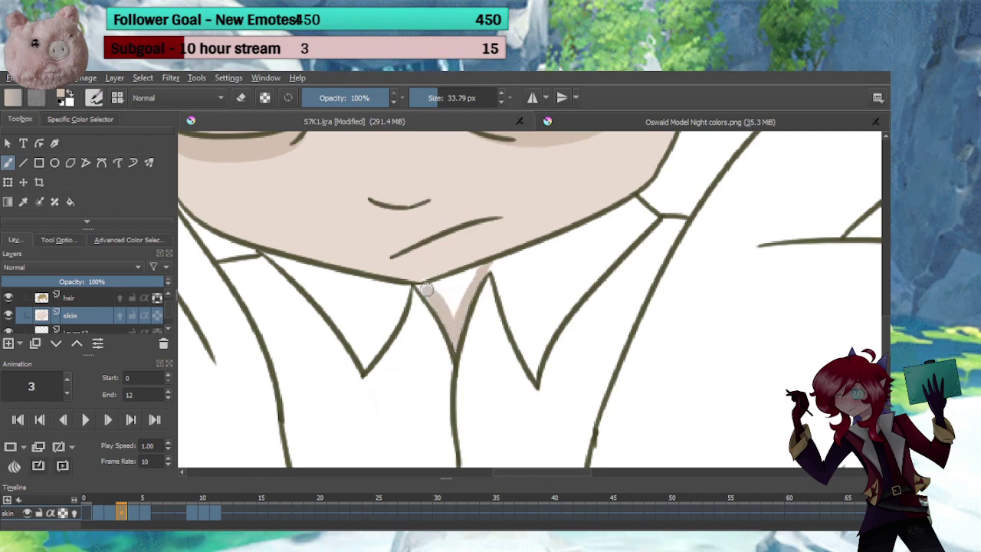
mouse_move(426, 289)
left_mouse_down()
mouse_move(436, 311)
mouse_move(429, 292)
mouse_move(480, 267)
left_mouse_up()
left_click_drag(439, 304, 470, 283)
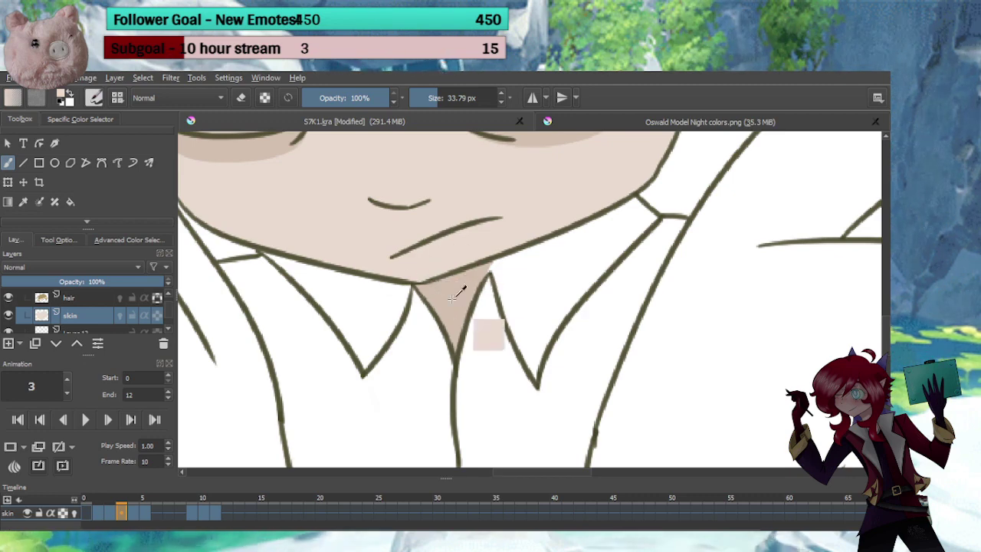
Shade the exposed neck under the chin in frame 4 with the darker skin colour
left_click(132, 512)
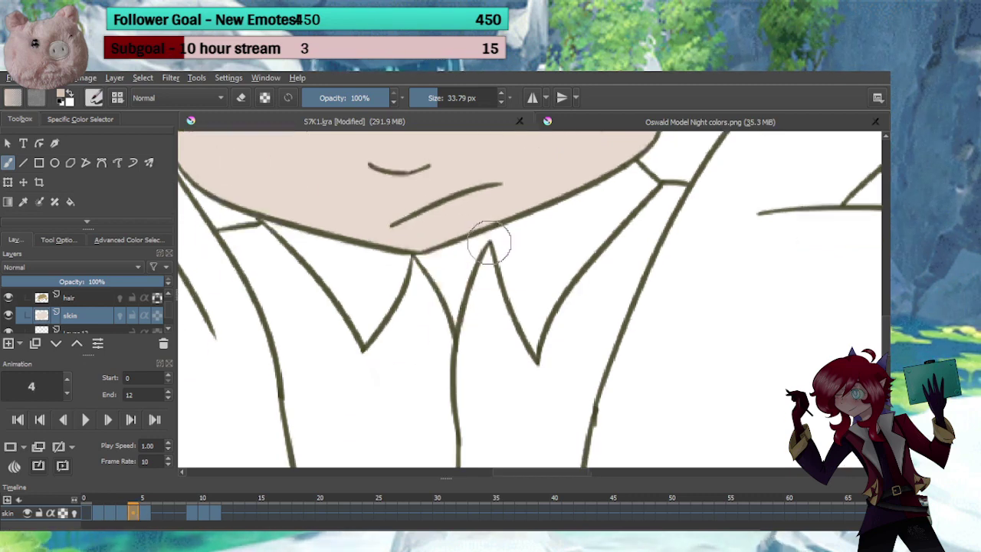
left_click_drag(475, 239, 456, 247)
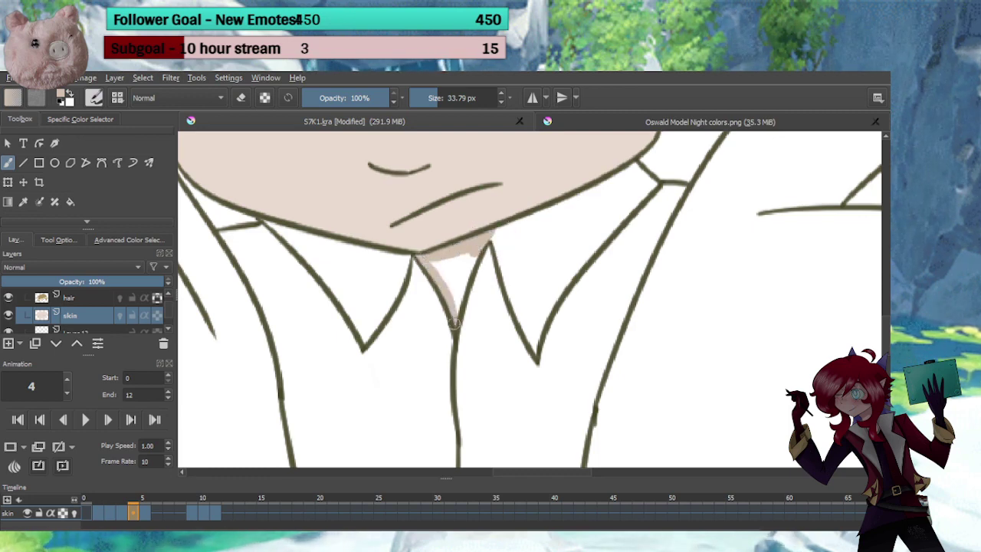
mouse_move(458, 282)
left_mouse_down()
mouse_move(471, 254)
mouse_move(453, 276)
left_mouse_up()
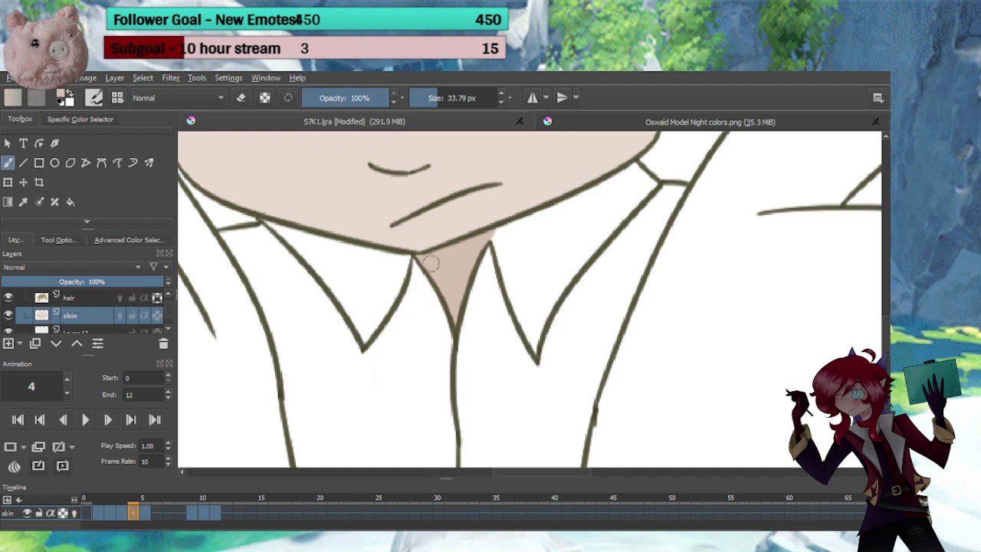
Fill the neck shadow in frame 5 and erase the colour spilling over the collar lines
key("Right")
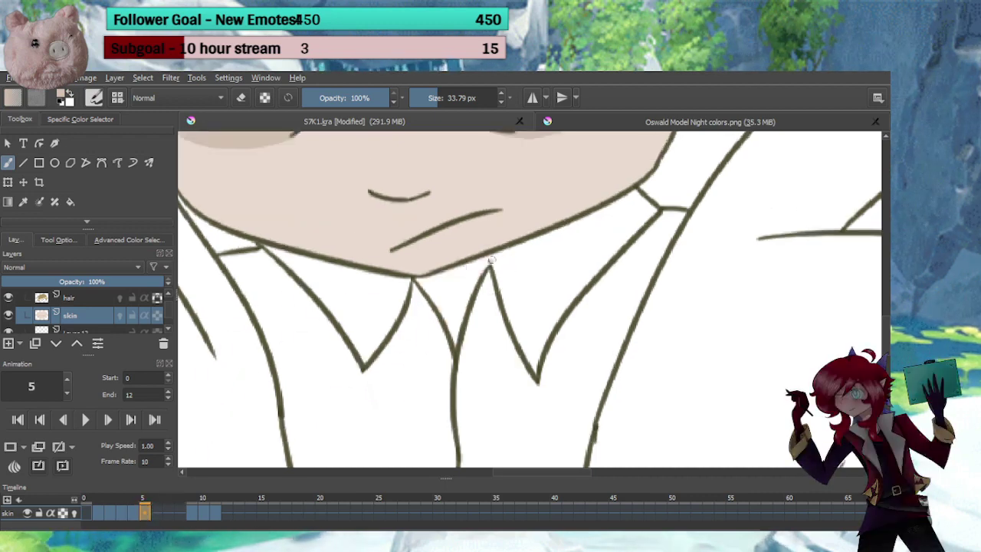
key("e")
key("e")
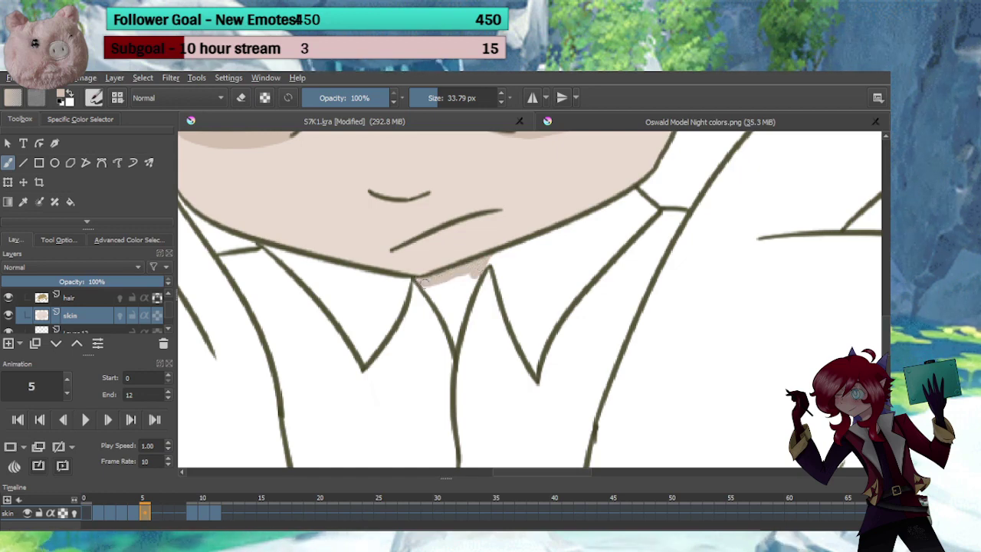
mouse_move(452, 347)
left_mouse_down()
mouse_move(467, 285)
mouse_move(465, 294)
left_mouse_up()
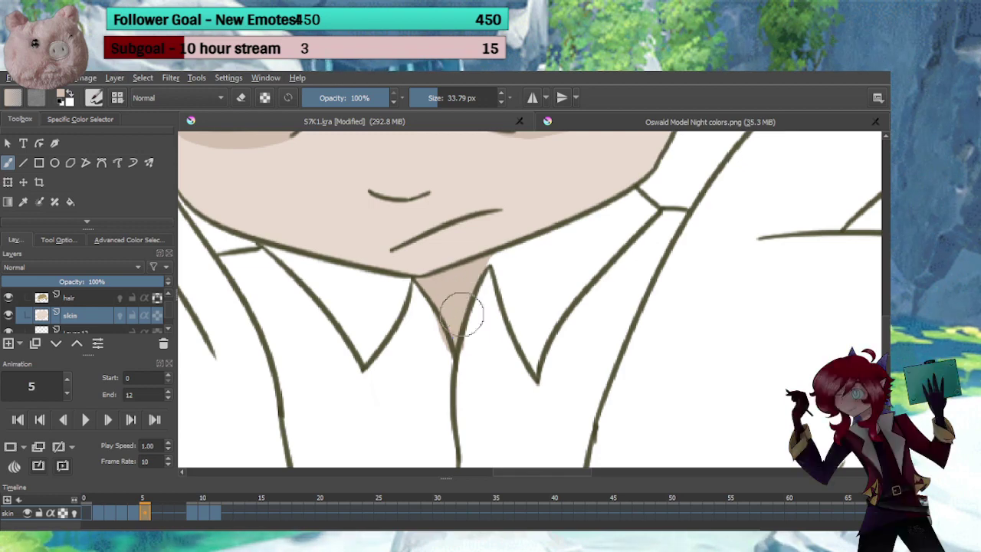
key("e")
left_click_drag(481, 329, 469, 354)
left_click_drag(423, 313, 431, 326)
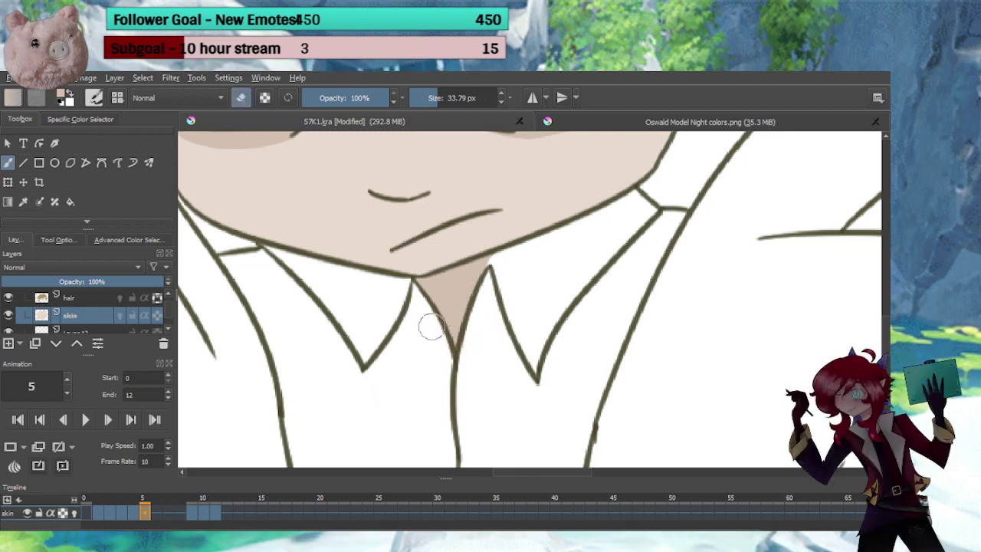
key("e")
Paint the neck shadow beneath the chin in frame 9 and erase the excess around its lower tip
left_click(197, 511)
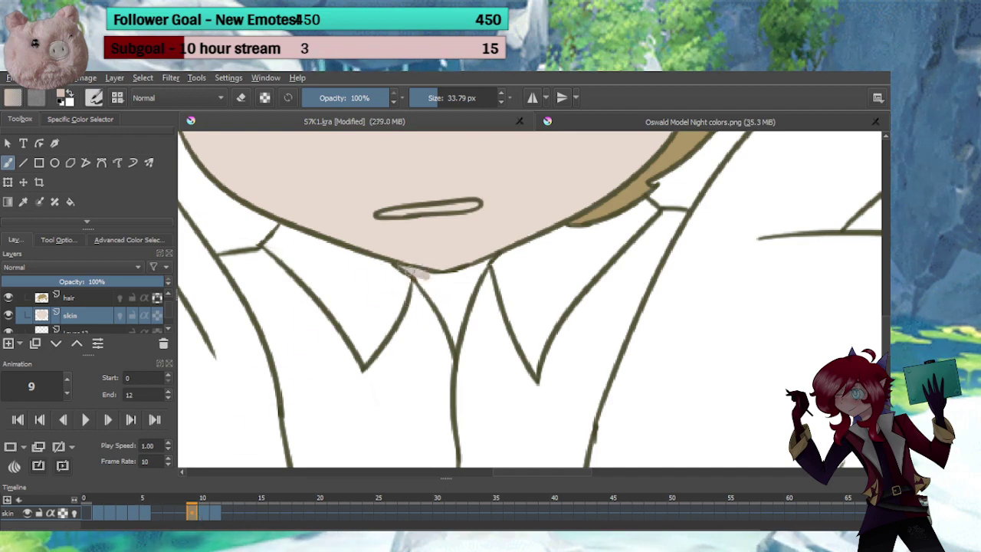
mouse_move(448, 279)
left_mouse_down()
mouse_move(488, 263)
mouse_move(456, 307)
left_mouse_up()
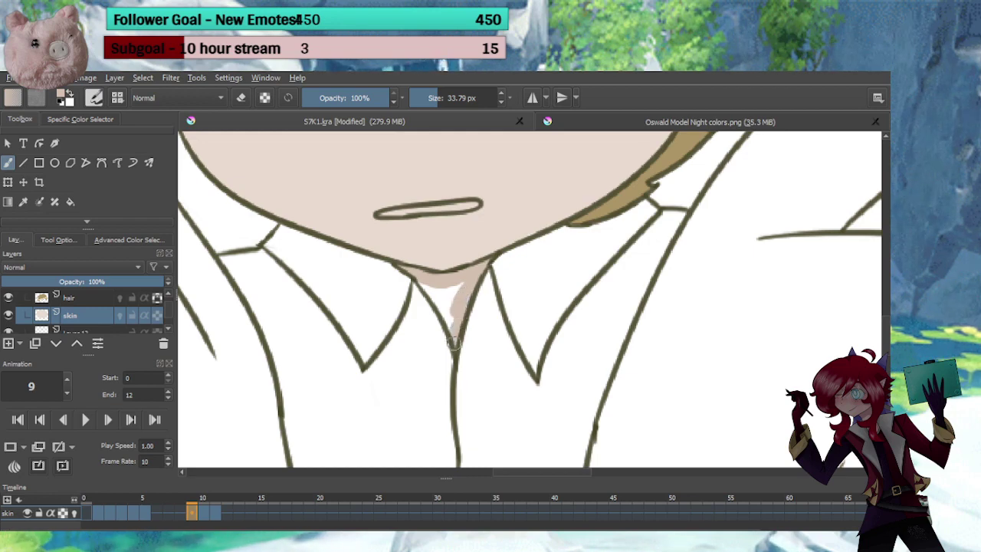
mouse_move(453, 343)
left_mouse_down()
mouse_move(423, 279)
mouse_move(456, 286)
left_mouse_up()
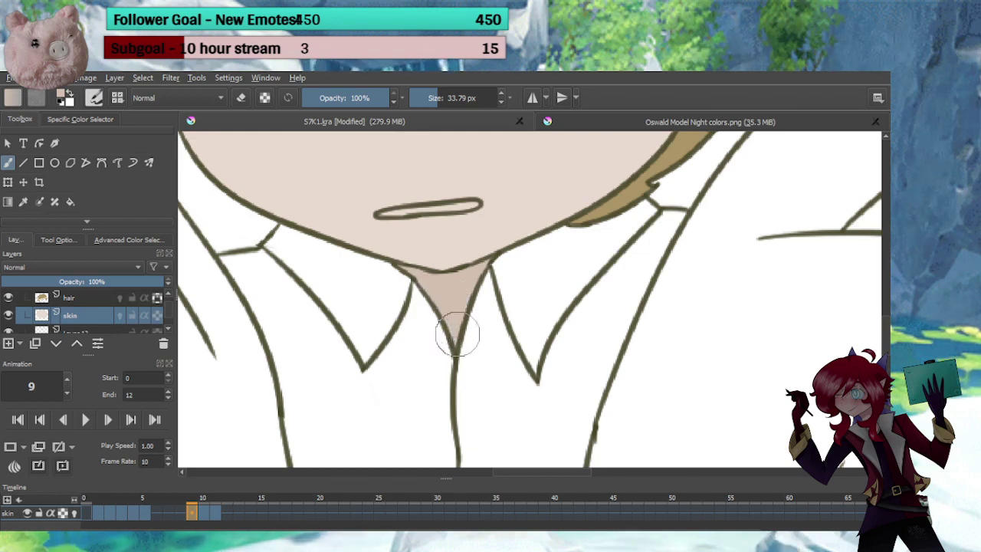
key("e")
mouse_move(472, 340)
left_mouse_down()
mouse_move(465, 364)
mouse_move(441, 360)
left_mouse_up()
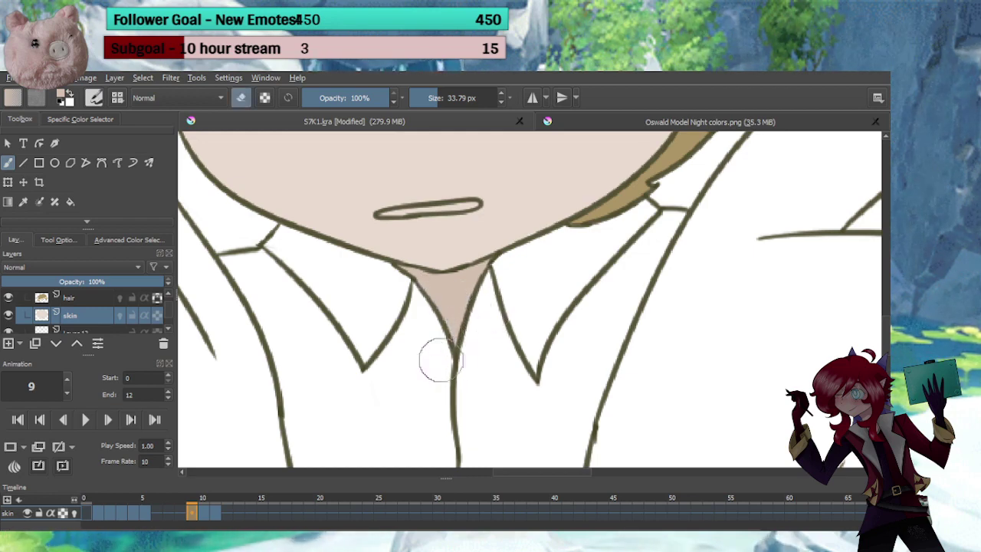
key("e")
scroll(458, 294, "down", 5)
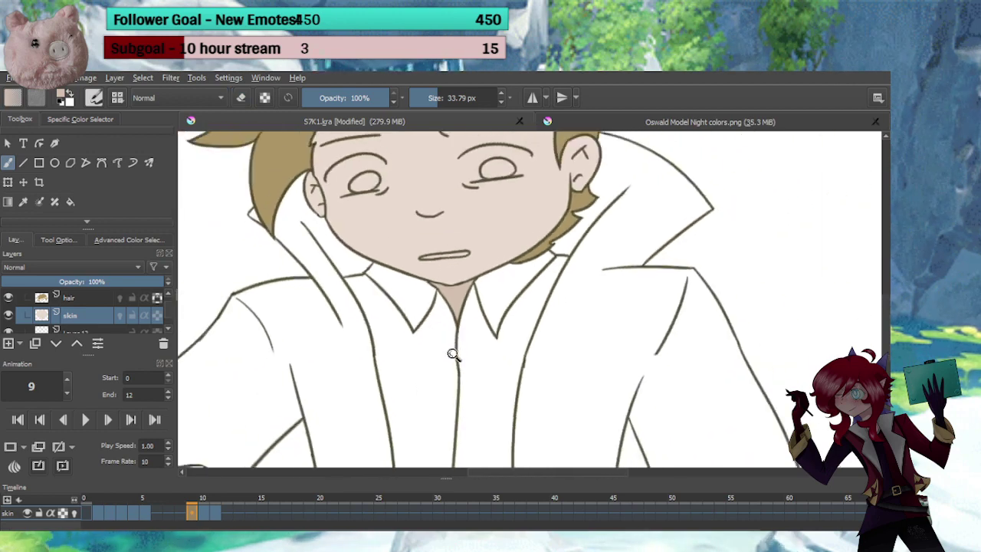
Paint the darker skin shadow under both eyes in frame 9, using the shadow colour sampled from the neck
left_click(205, 515)
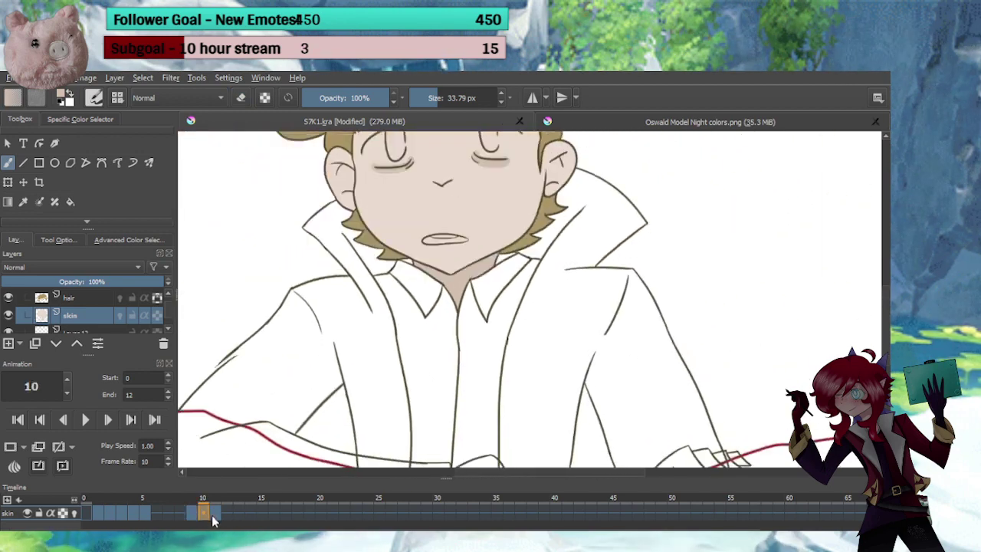
left_click(204, 516)
left_click(195, 517)
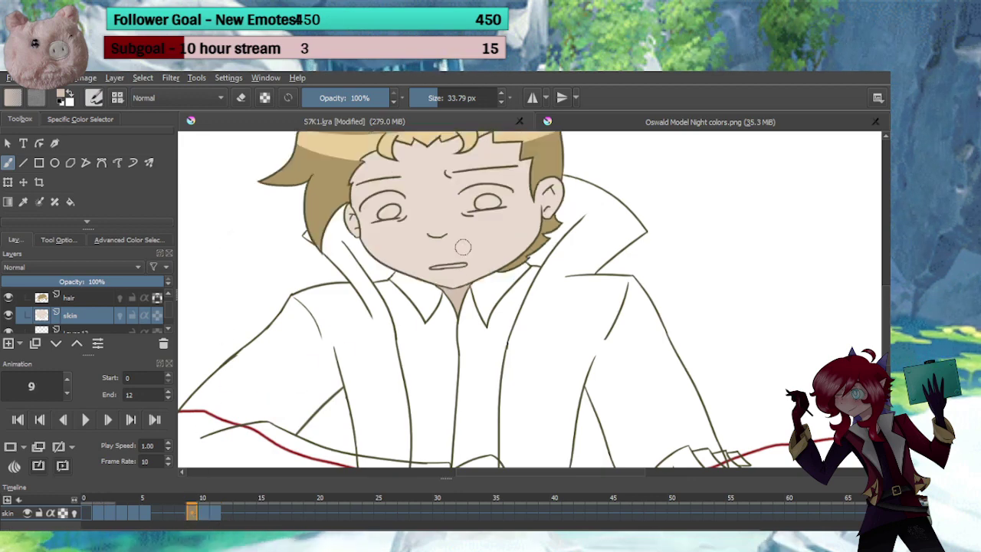
left_click(461, 292, "ctrl")
mouse_move(478, 255)
left_mouse_down()
mouse_move(487, 188)
mouse_move(464, 293)
mouse_move(464, 249)
mouse_move(573, 221)
left_mouse_up()
key("ctrl+z")
left_click_drag(426, 245, 582, 218)
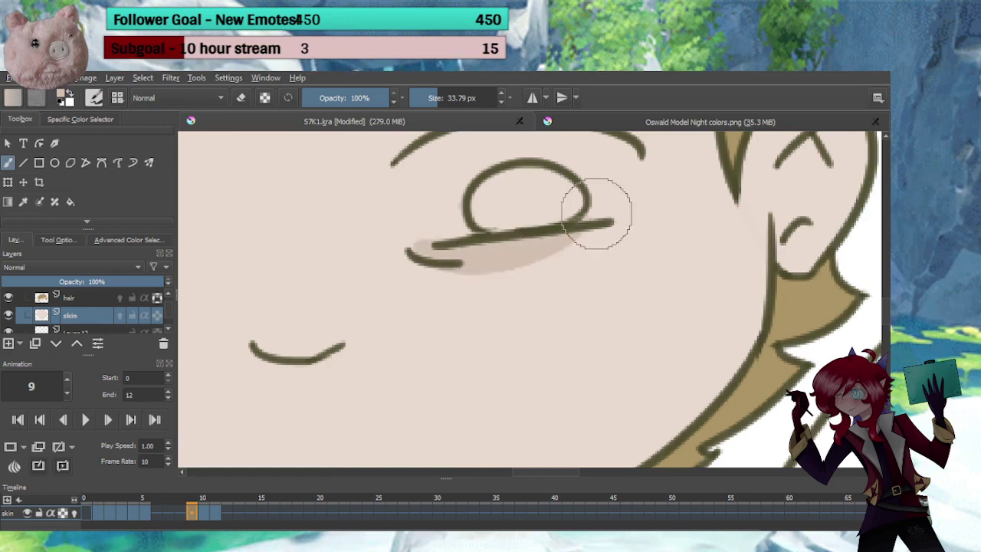
left_click_drag(394, 311, 570, 287)
left_click_drag(349, 300, 608, 286)
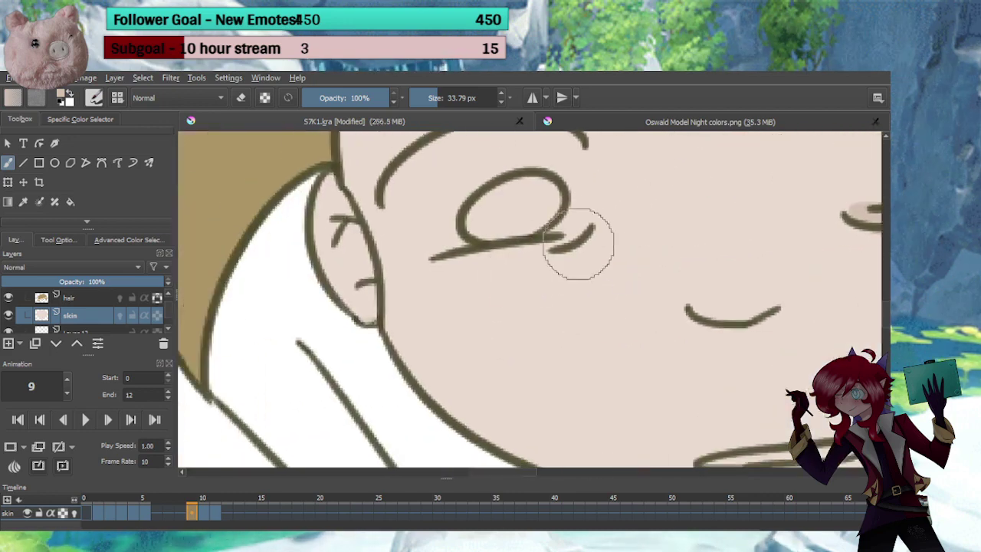
left_click_drag(576, 231, 429, 253)
scroll(533, 296, "down", 3)
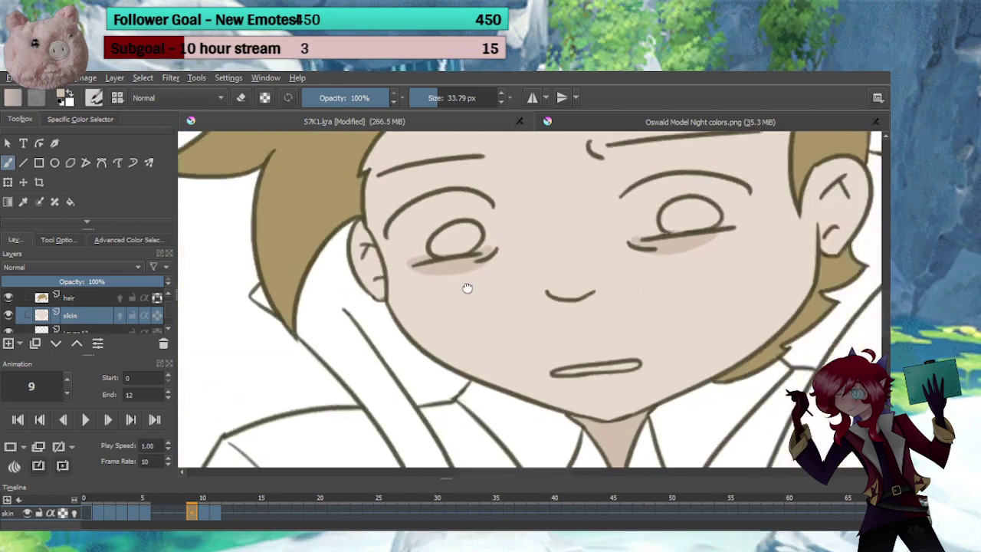
Sample the off-white eye colour from the Oswald Model Night colors.png reference and go to frame 8 of the animation
left_click(641, 122)
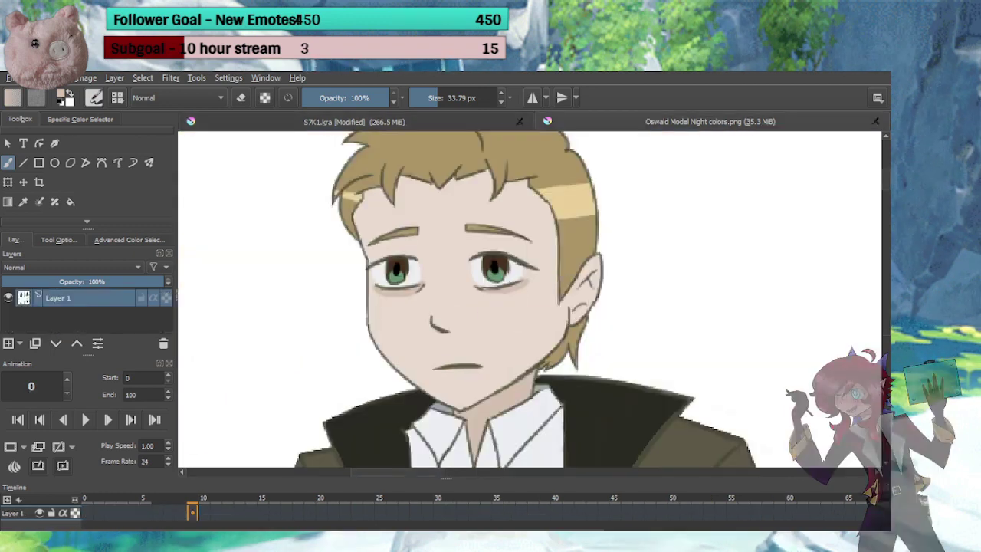
scroll(506, 253, "up", 3)
left_click(509, 245, "ctrl")
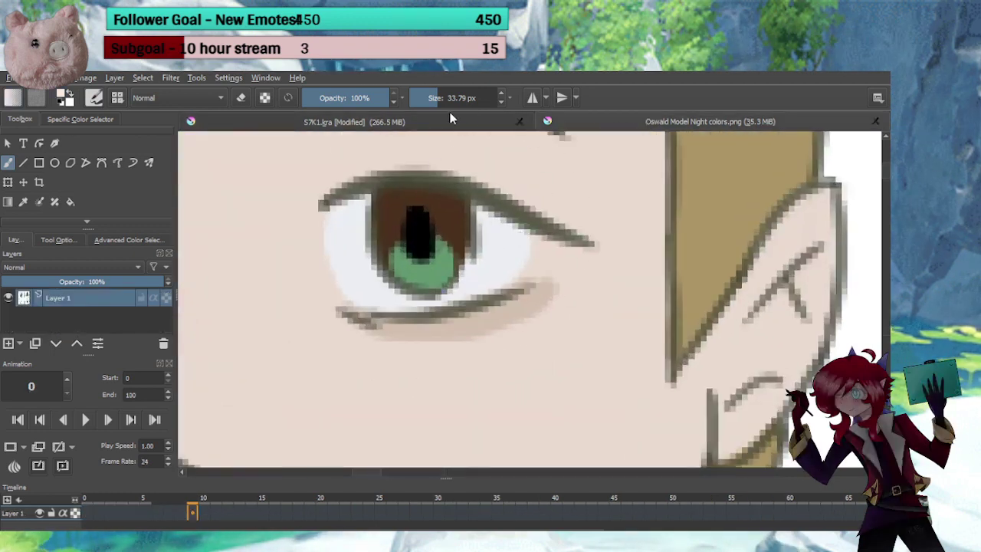
left_click(440, 121)
left_click(143, 516)
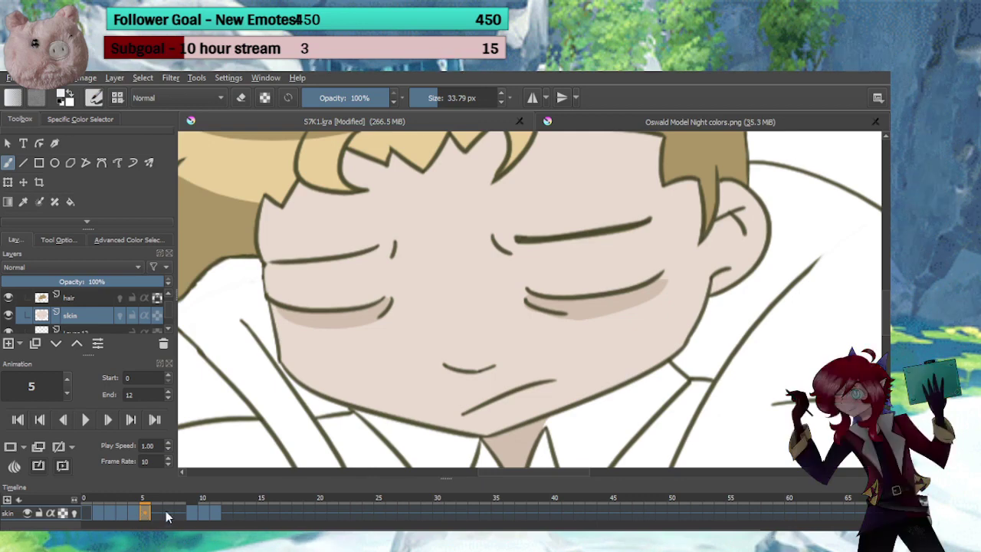
left_click(193, 512)
left_click(147, 516)
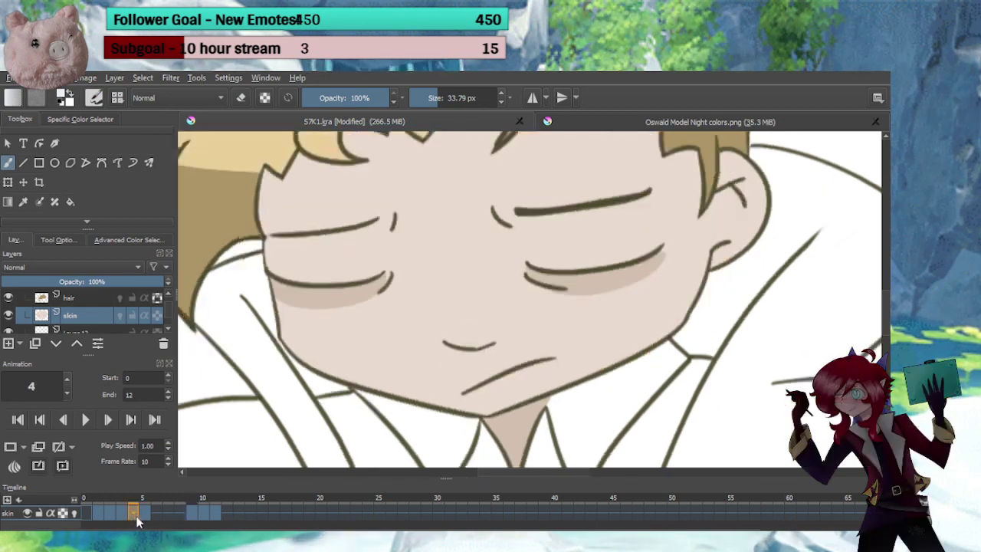
left_click(168, 518)
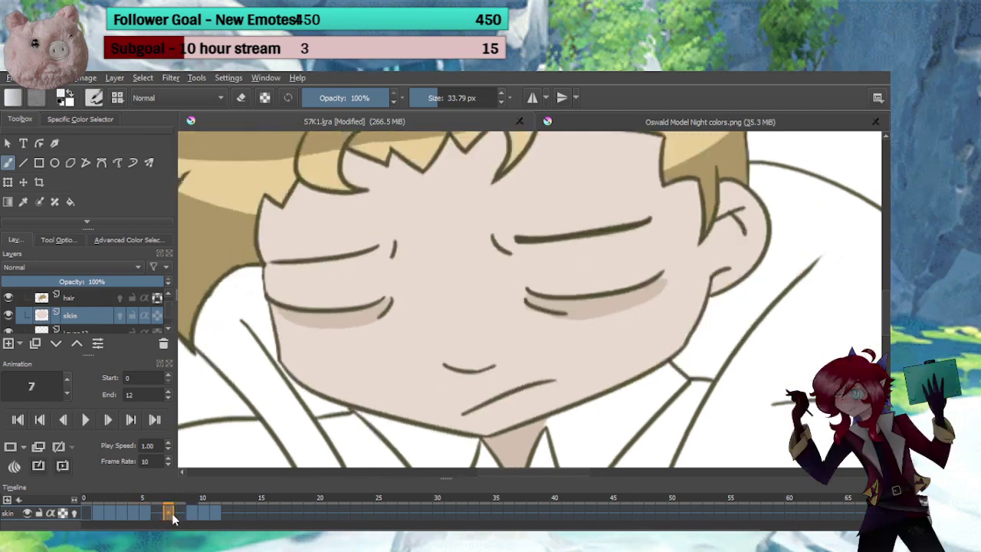
left_click(181, 512)
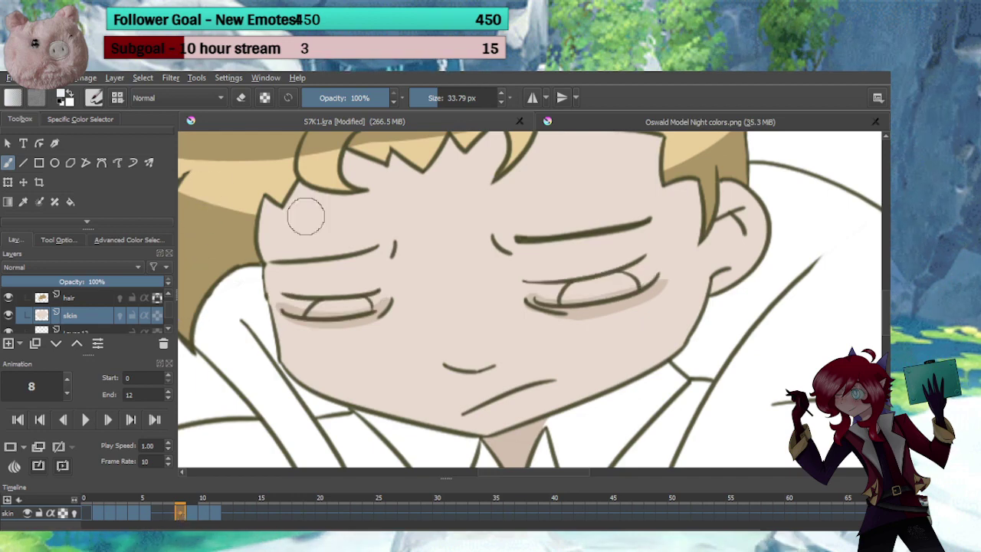
Fill the whites of both half-closed eyes in frame 8 with the off-white, covering the skin colour between the lids
scroll(595, 304, "up", 4)
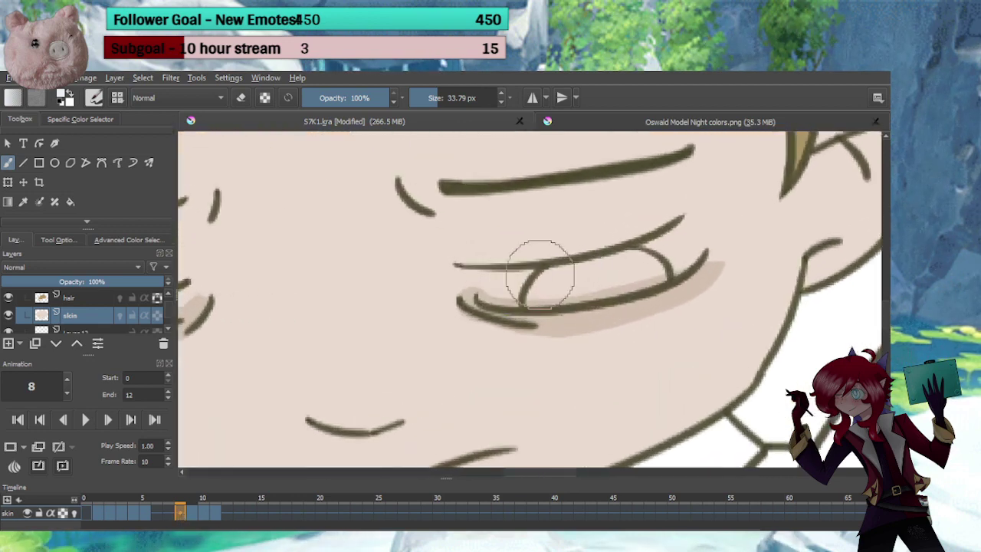
mouse_move(463, 275)
left_mouse_down()
mouse_move(526, 299)
mouse_move(604, 288)
mouse_move(680, 261)
mouse_move(642, 282)
mouse_move(667, 273)
mouse_move(696, 246)
mouse_move(683, 231)
mouse_move(620, 263)
mouse_move(667, 244)
mouse_move(565, 277)
left_mouse_up()
left_click_drag(502, 285, 488, 289)
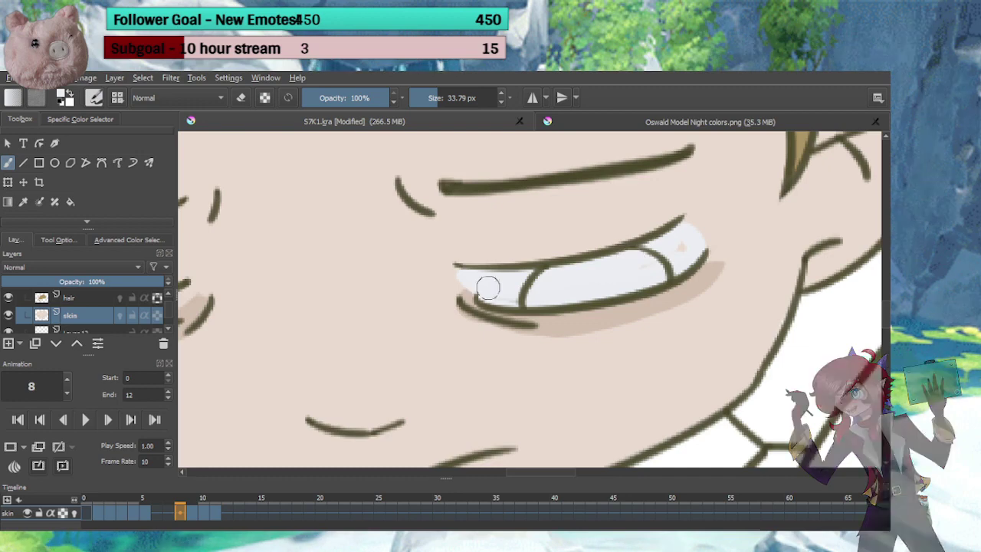
left_click_drag(662, 252, 683, 247)
left_click_drag(316, 338, 686, 288)
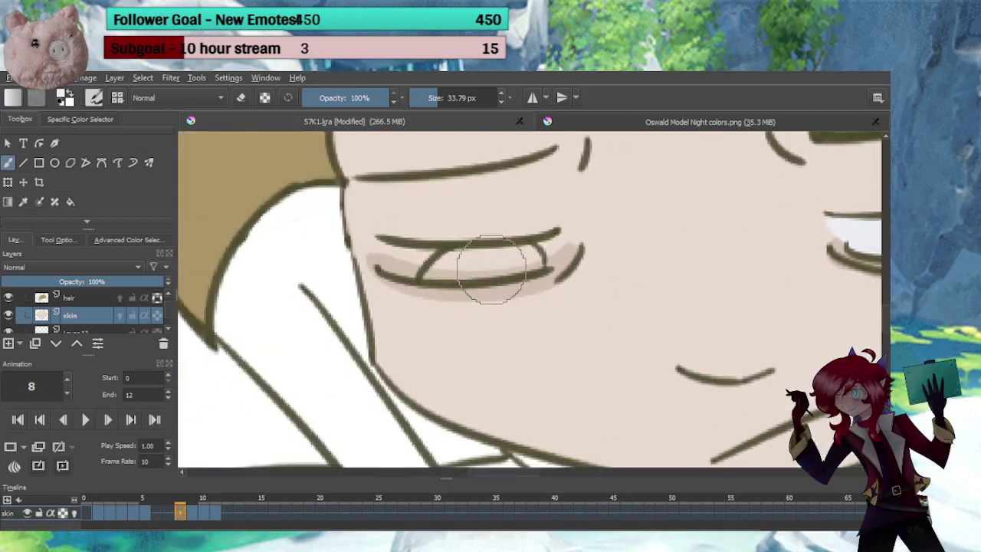
mouse_move(390, 249)
left_mouse_down()
mouse_move(382, 259)
mouse_move(512, 265)
left_mouse_up()
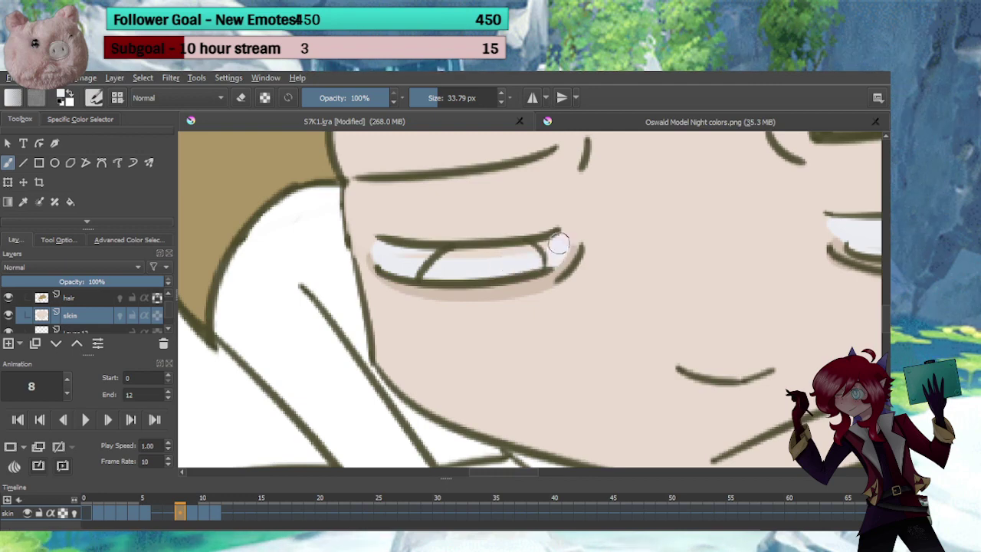
mouse_move(558, 244)
left_mouse_down()
mouse_move(510, 256)
mouse_move(403, 258)
left_mouse_up()
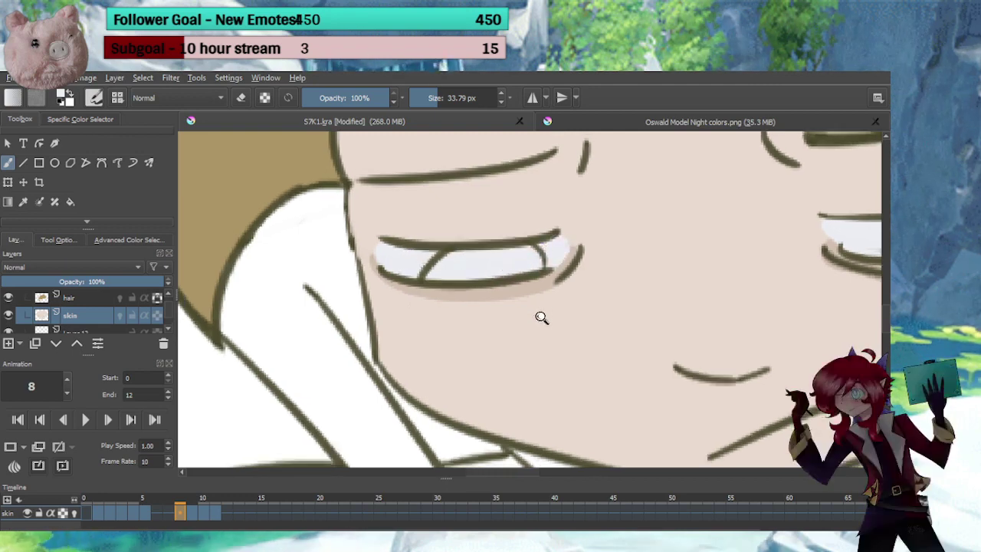
left_click_drag(541, 317, 590, 292)
left_click_drag(590, 292, 446, 303)
Paint the whites of both eyes in frame 9 with the off-white, between the upper lids and lower lash lines
left_click(192, 512)
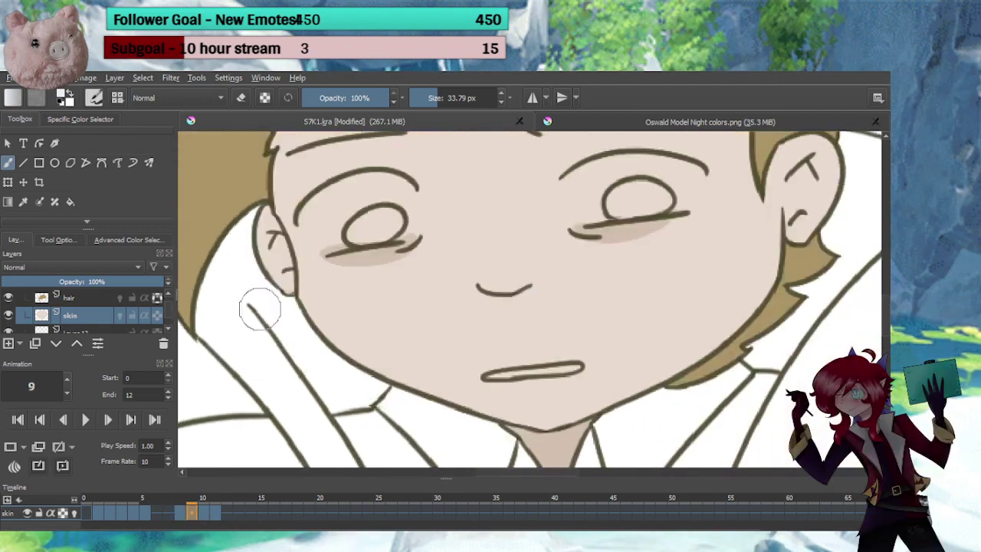
mouse_move(597, 236)
left_mouse_down()
mouse_move(563, 312)
mouse_move(561, 356)
left_mouse_up()
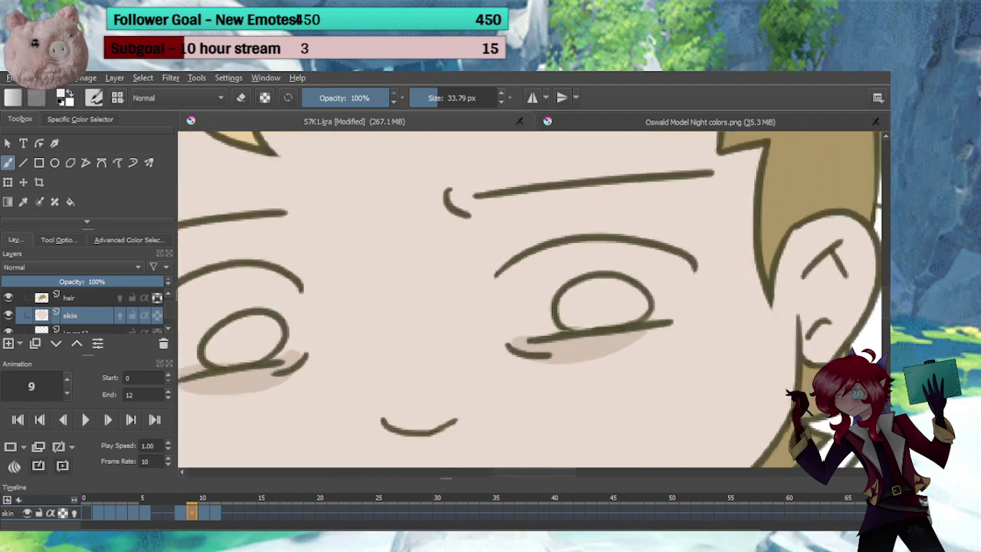
left_click_drag(676, 275, 684, 269)
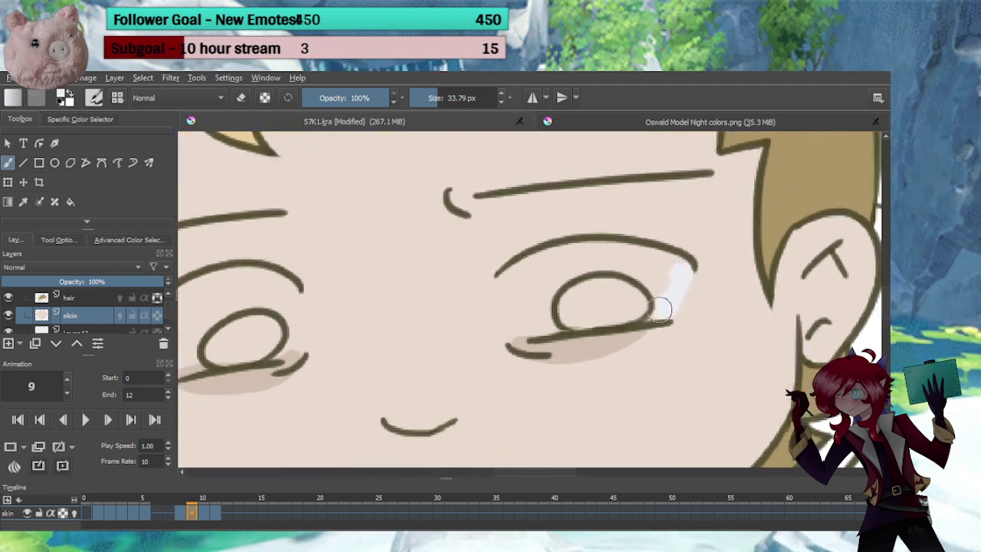
mouse_move(660, 309)
left_mouse_down()
mouse_move(533, 326)
mouse_move(512, 286)
mouse_move(528, 266)
mouse_move(596, 252)
mouse_move(674, 266)
mouse_move(673, 275)
mouse_move(653, 292)
mouse_move(539, 302)
mouse_move(545, 283)
mouse_move(661, 275)
left_mouse_up()
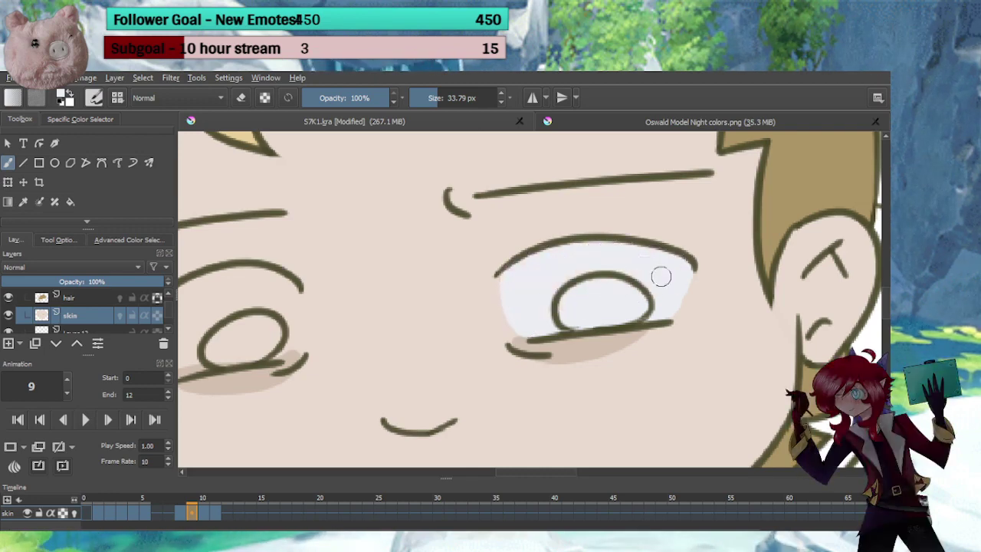
left_click_drag(354, 329, 540, 279)
left_click_drag(479, 238, 483, 267)
mouse_move(459, 302)
left_mouse_down()
mouse_move(404, 312)
mouse_move(354, 298)
mouse_move(345, 278)
mouse_move(359, 256)
mouse_move(437, 225)
mouse_move(464, 237)
mouse_move(449, 278)
mouse_move(379, 291)
mouse_move(440, 253)
mouse_move(455, 259)
left_mouse_up()
Paint the upper teeth and the whites of both eyes in frame 10 with the off-white
left_click(206, 511)
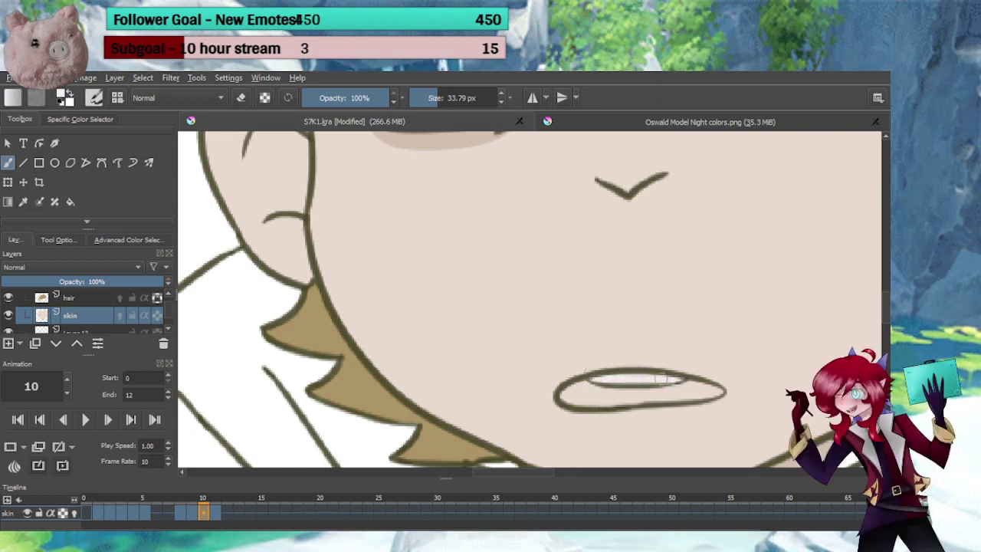
left_click_drag(532, 194, 488, 366)
left_click_drag(506, 303, 539, 388)
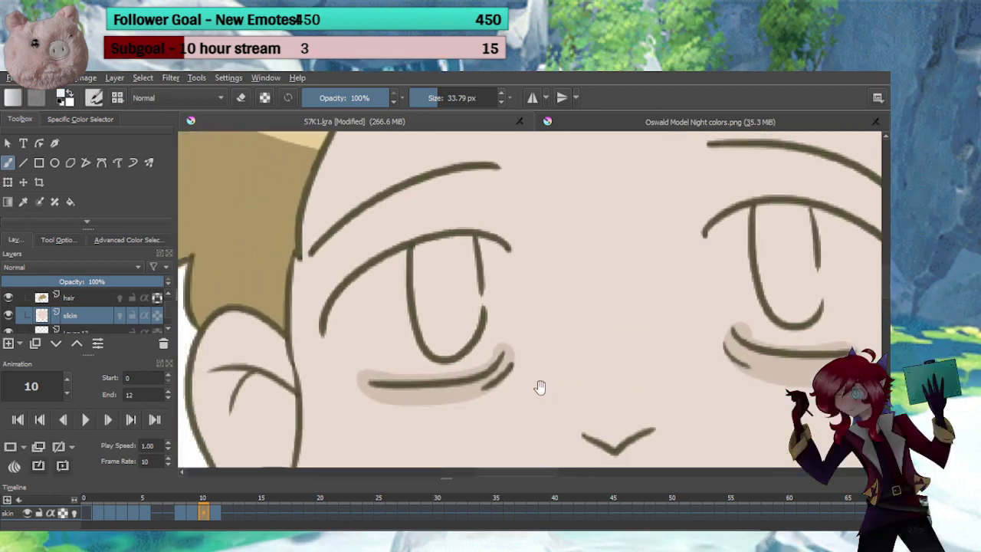
mouse_move(499, 272)
left_mouse_down()
mouse_move(472, 250)
mouse_move(429, 252)
mouse_move(357, 285)
mouse_move(344, 306)
mouse_move(341, 329)
mouse_move(359, 354)
mouse_move(383, 363)
mouse_move(467, 358)
mouse_move(494, 331)
mouse_move(492, 273)
mouse_move(393, 284)
mouse_move(427, 339)
mouse_move(441, 288)
mouse_move(440, 302)
mouse_move(385, 291)
mouse_move(343, 324)
left_mouse_up()
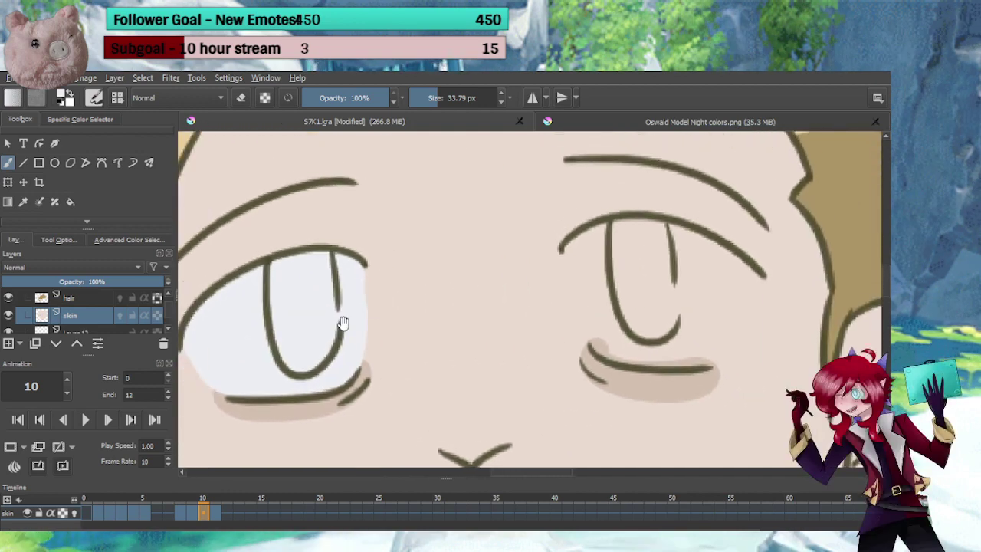
mouse_move(747, 284)
left_mouse_down()
mouse_move(682, 244)
mouse_move(633, 234)
mouse_move(581, 248)
mouse_move(589, 308)
mouse_move(602, 334)
mouse_move(630, 350)
mouse_move(711, 344)
mouse_move(733, 300)
mouse_move(725, 275)
mouse_move(633, 252)
left_mouse_up()
mouse_move(632, 320)
left_mouse_down()
mouse_move(710, 293)
mouse_move(641, 304)
mouse_move(626, 289)
mouse_move(653, 322)
left_mouse_up()
scroll(653, 322, "down", 2)
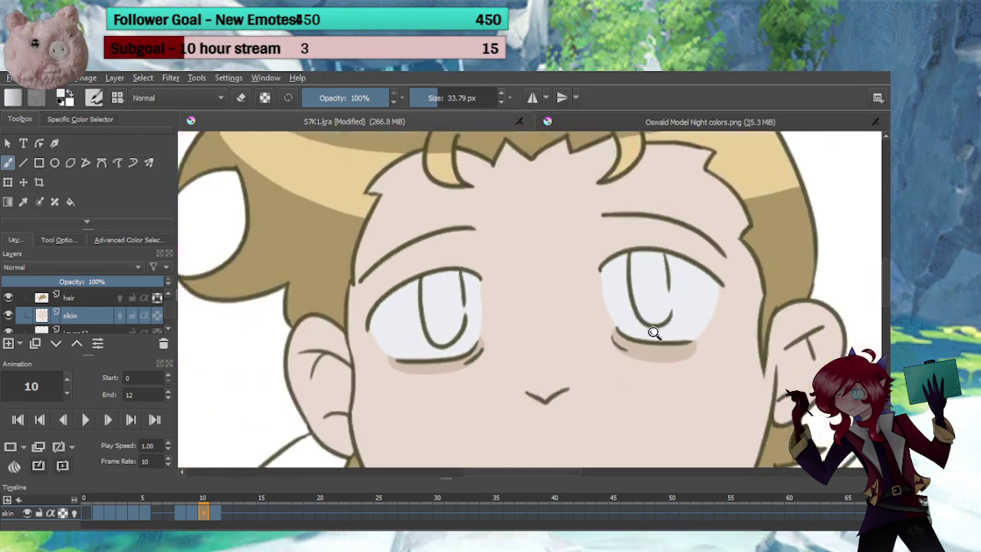
left_click_drag(602, 406, 543, 283)
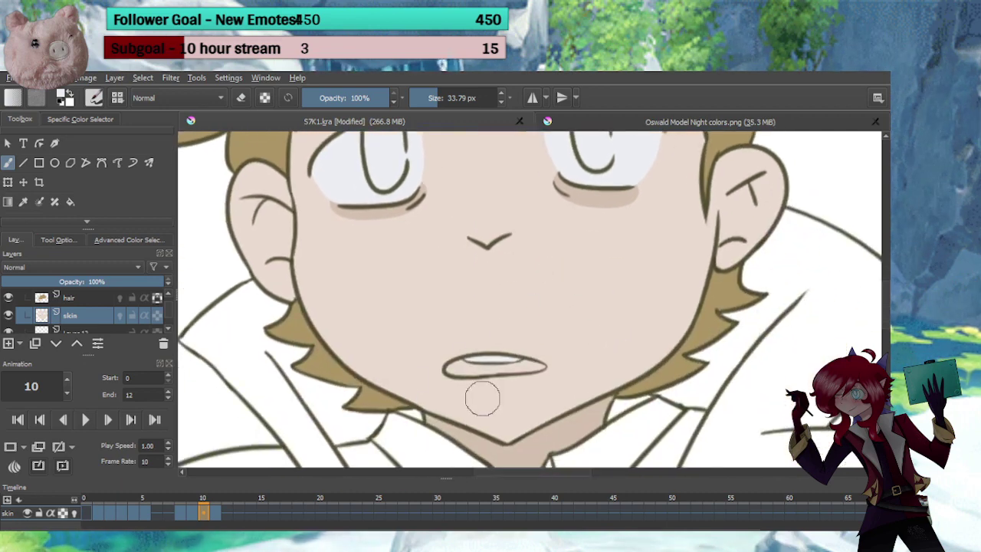
Paint the teeth and the whites of both eyes in frame 11, and play the animation to check the colouring
left_click(215, 513)
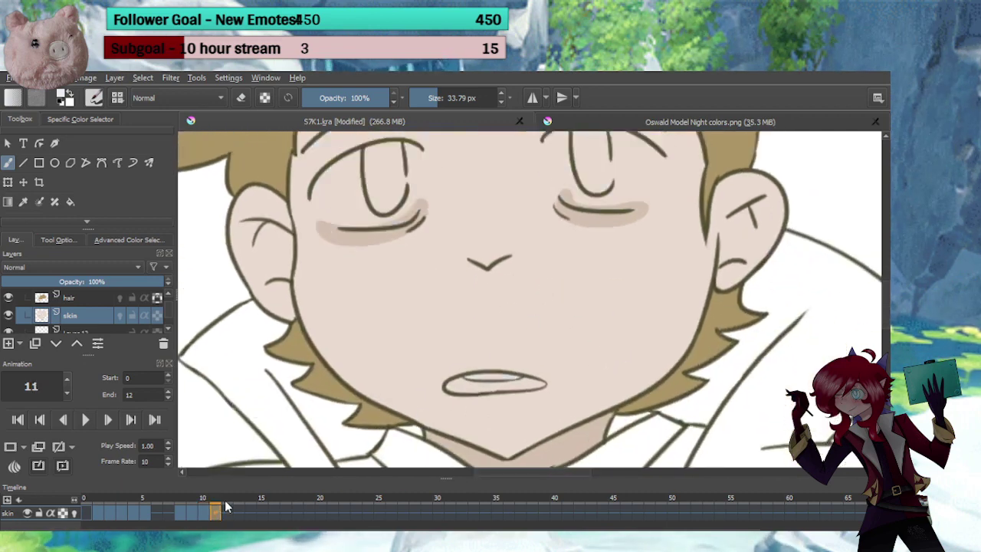
mouse_move(492, 385)
left_mouse_down()
mouse_move(505, 354)
mouse_move(471, 371)
left_mouse_up()
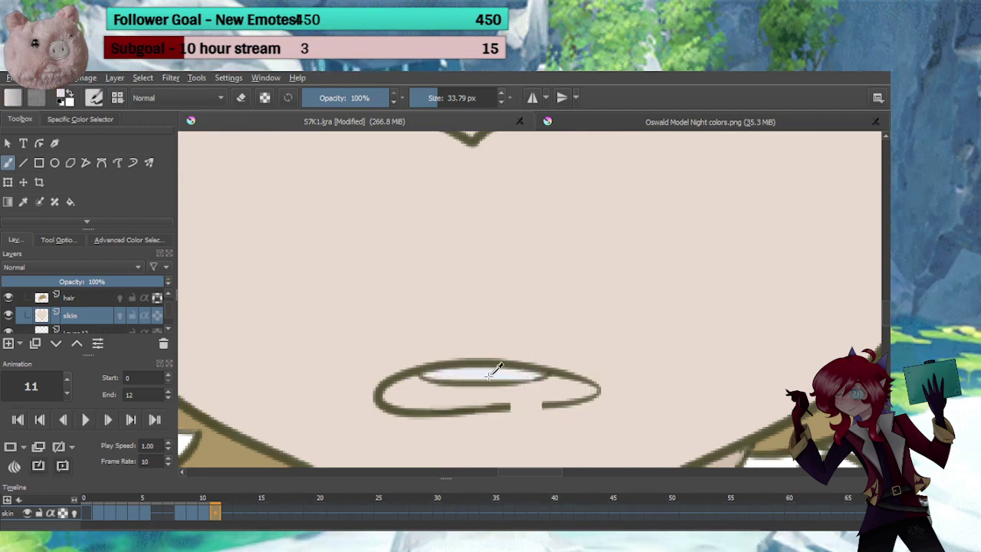
mouse_move(463, 176)
left_mouse_down()
mouse_move(490, 315)
mouse_move(602, 441)
left_mouse_up()
left_click_drag(458, 303, 560, 374)
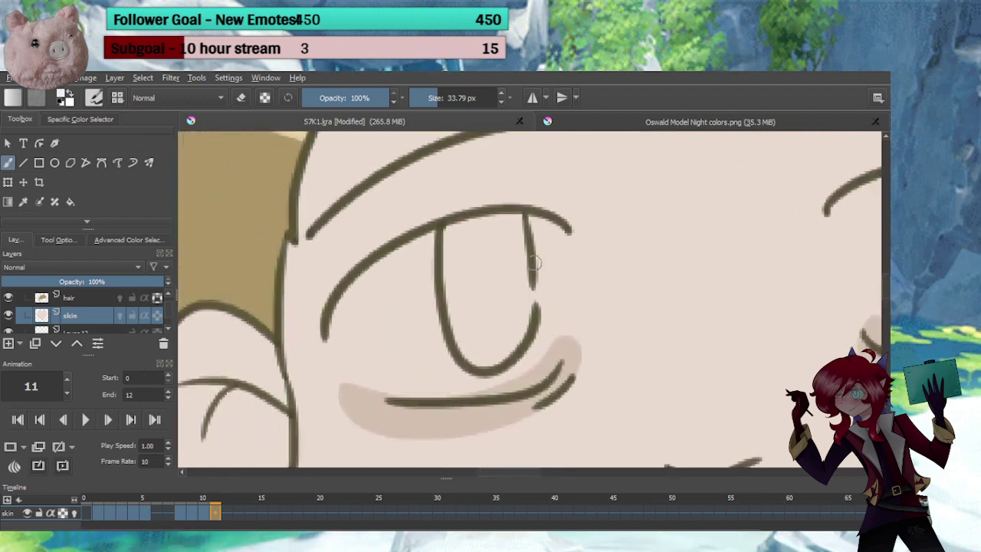
mouse_move(535, 262)
left_mouse_down()
mouse_move(548, 240)
mouse_move(521, 228)
mouse_move(468, 232)
mouse_move(376, 276)
mouse_move(349, 307)
mouse_move(344, 344)
mouse_move(388, 376)
mouse_move(520, 374)
mouse_move(543, 357)
mouse_move(556, 291)
mouse_move(547, 250)
mouse_move(434, 268)
mouse_move(383, 341)
mouse_move(510, 332)
mouse_move(466, 278)
mouse_move(529, 337)
left_mouse_up()
left_click_drag(549, 295, 341, 326)
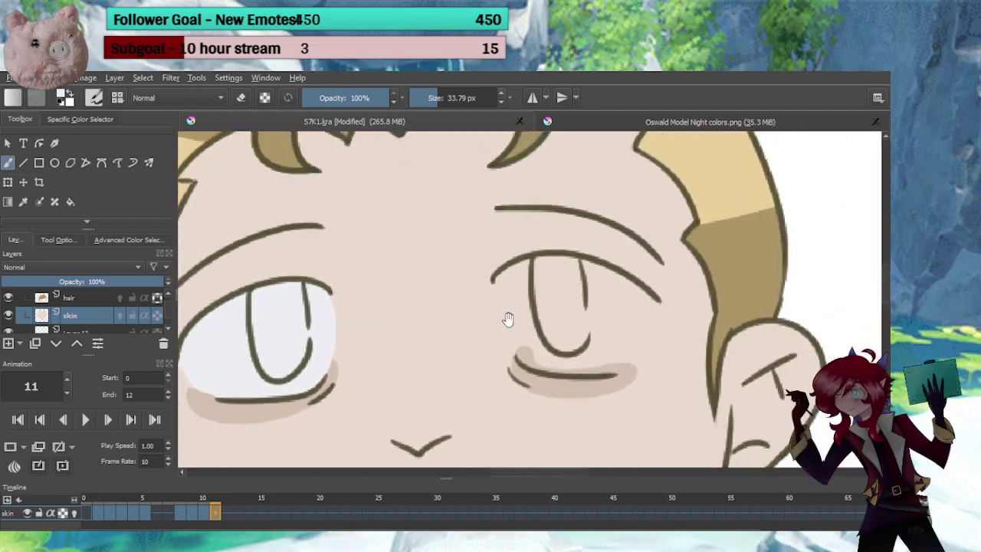
scroll(582, 313, "up", 2)
mouse_move(606, 274)
left_mouse_down()
mouse_move(541, 254)
mouse_move(496, 260)
mouse_move(475, 277)
mouse_move(474, 295)
mouse_move(508, 364)
mouse_move(487, 332)
mouse_move(474, 274)
mouse_move(480, 328)
mouse_move(515, 380)
mouse_move(578, 389)
mouse_move(630, 380)
mouse_move(658, 336)
mouse_move(656, 301)
mouse_move(583, 264)
mouse_move(542, 261)
mouse_move(497, 285)
mouse_move(515, 341)
mouse_move(584, 370)
mouse_move(629, 354)
mouse_move(628, 305)
mouse_move(559, 275)
mouse_move(525, 313)
mouse_move(601, 341)
mouse_move(561, 301)
mouse_move(575, 324)
mouse_move(581, 312)
mouse_move(562, 371)
mouse_move(564, 416)
mouse_move(527, 419)
mouse_move(504, 335)
left_mouse_up()
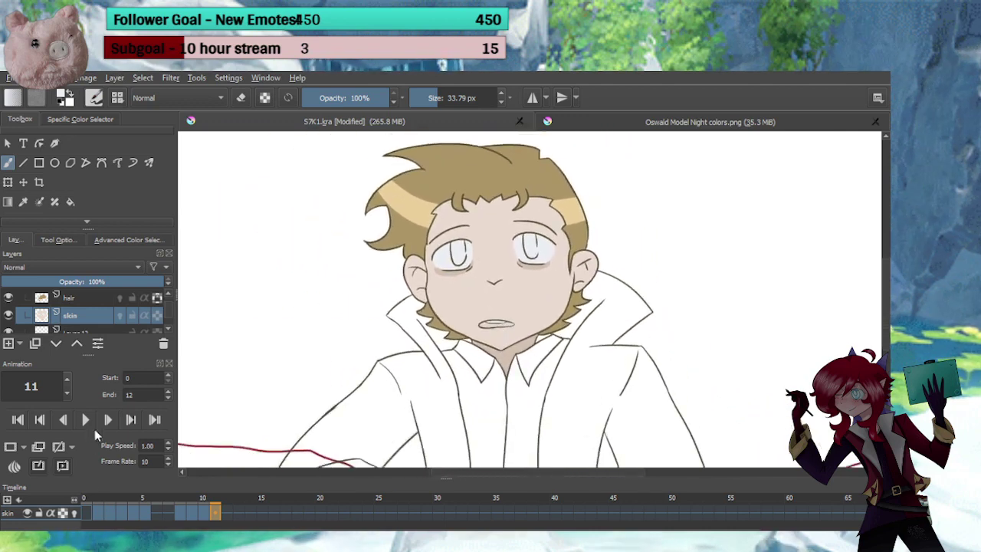
left_click(91, 428)
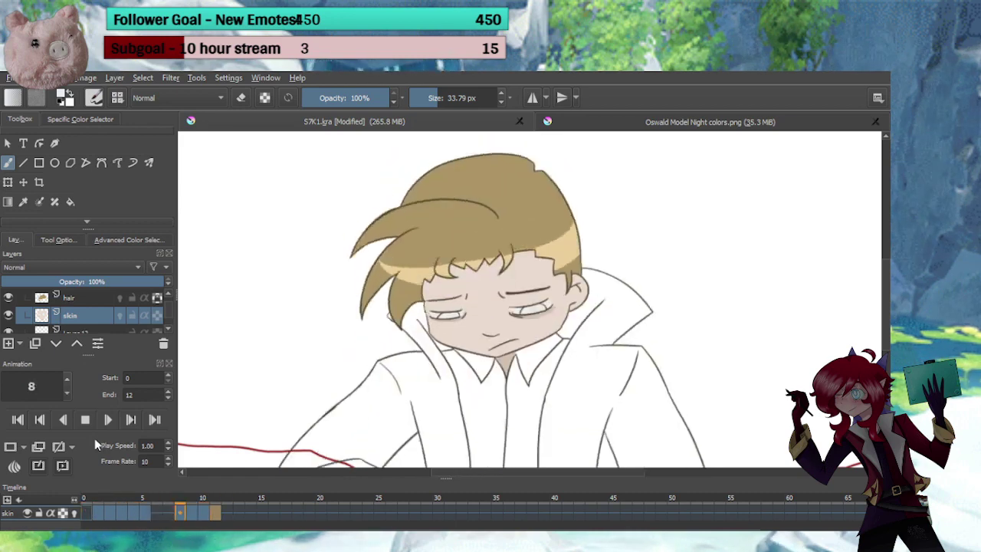
left_click(84, 420)
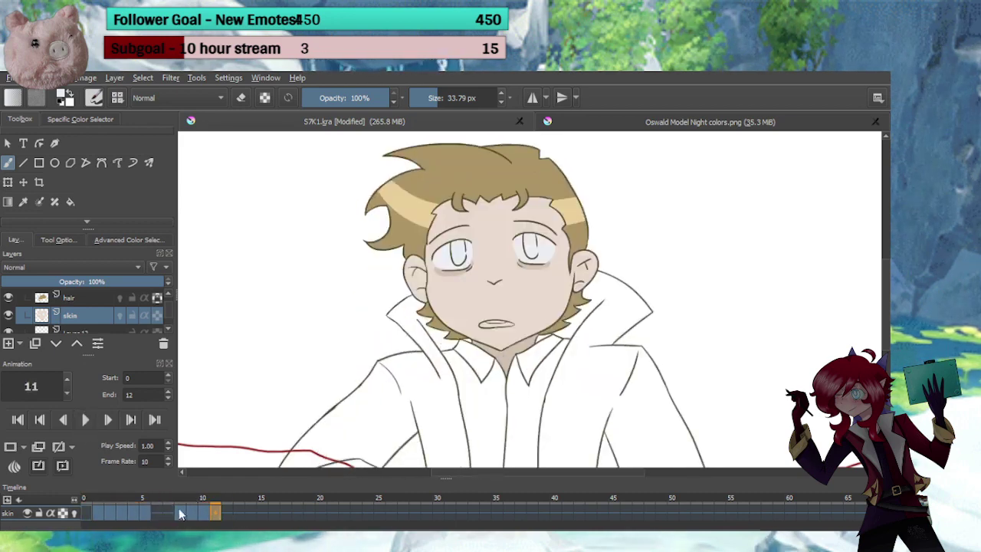
Sample the iris brown from the reference model, set the brush size to 13.92 px, and fill both irises in frame 8
left_click(181, 513)
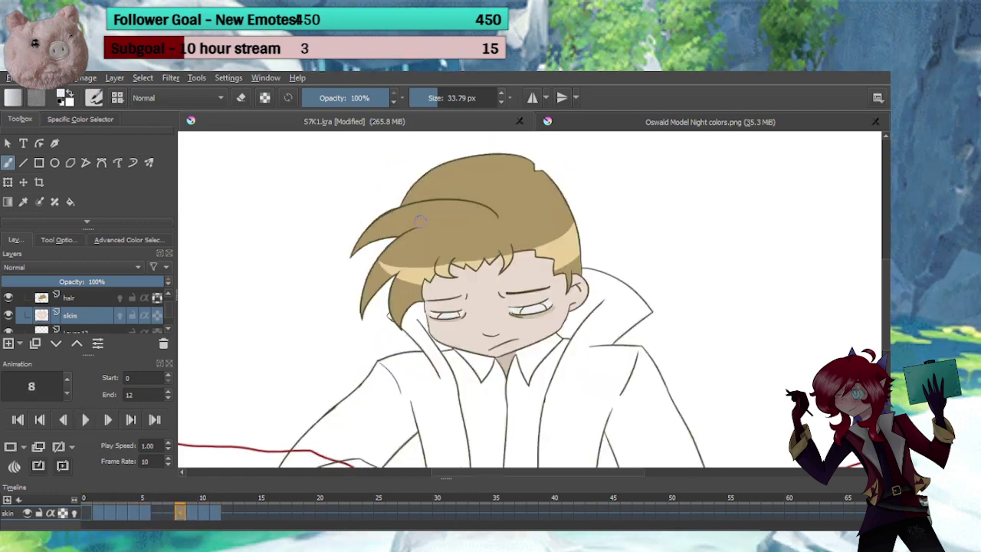
left_click(652, 124)
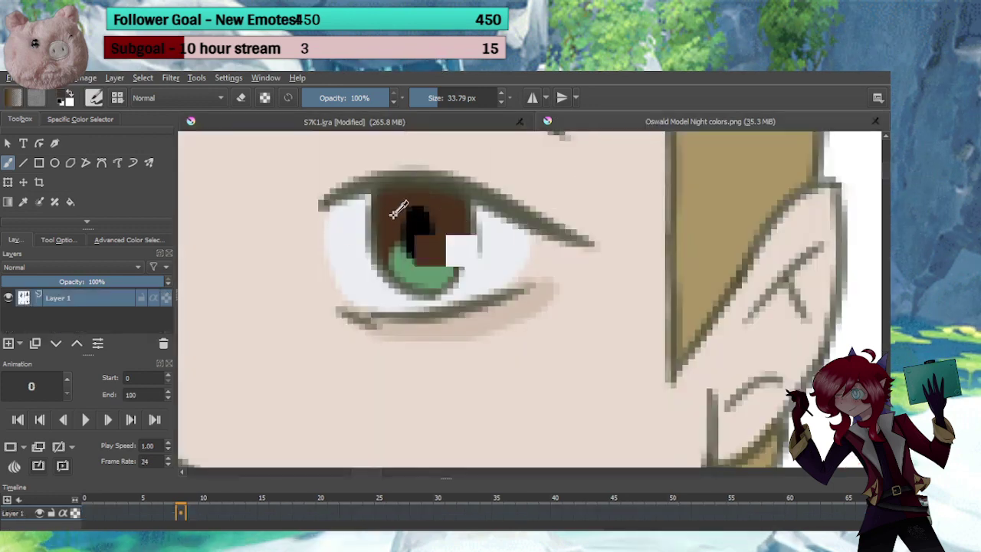
left_click(380, 125)
left_click_drag(525, 326, 561, 169)
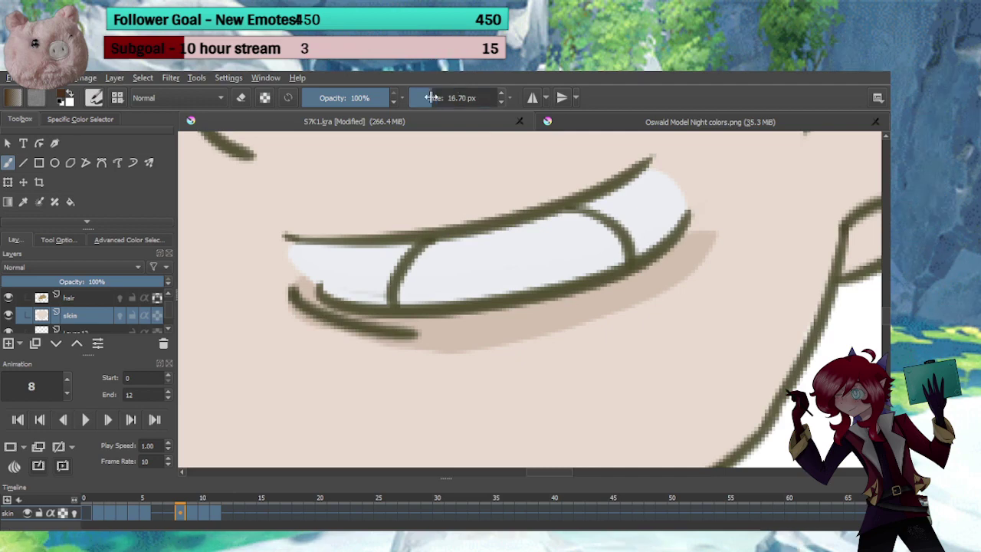
left_click_drag(433, 98, 427, 97)
mouse_move(466, 238)
left_mouse_down()
mouse_move(431, 248)
mouse_move(404, 296)
mouse_move(612, 263)
mouse_move(562, 219)
mouse_move(449, 247)
mouse_move(561, 261)
mouse_move(425, 274)
mouse_move(414, 337)
left_mouse_up()
left_click_drag(301, 315, 528, 278)
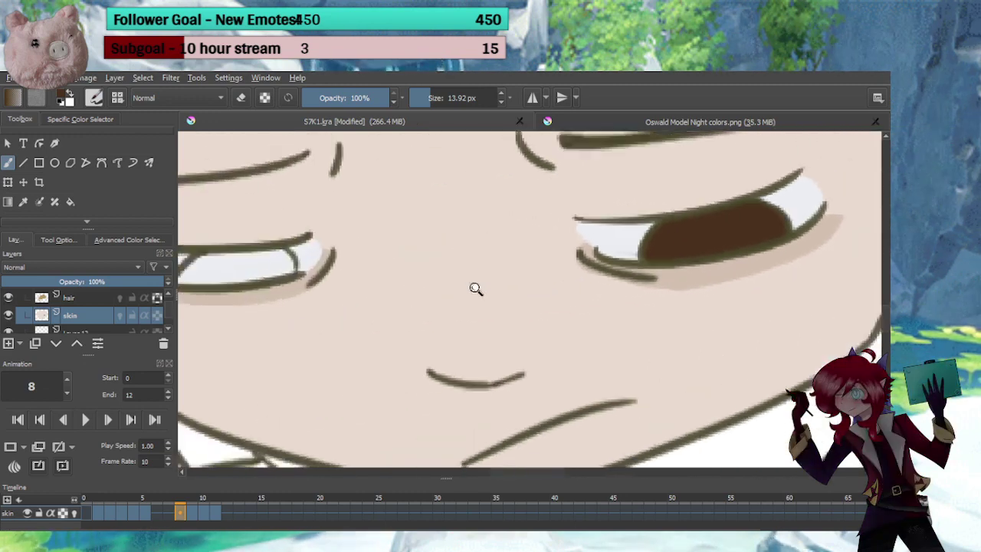
scroll(475, 288, "down", 1)
mouse_move(282, 270)
left_mouse_down()
mouse_move(294, 270)
mouse_move(246, 276)
mouse_move(291, 279)
mouse_move(332, 266)
mouse_move(314, 260)
left_mouse_up()
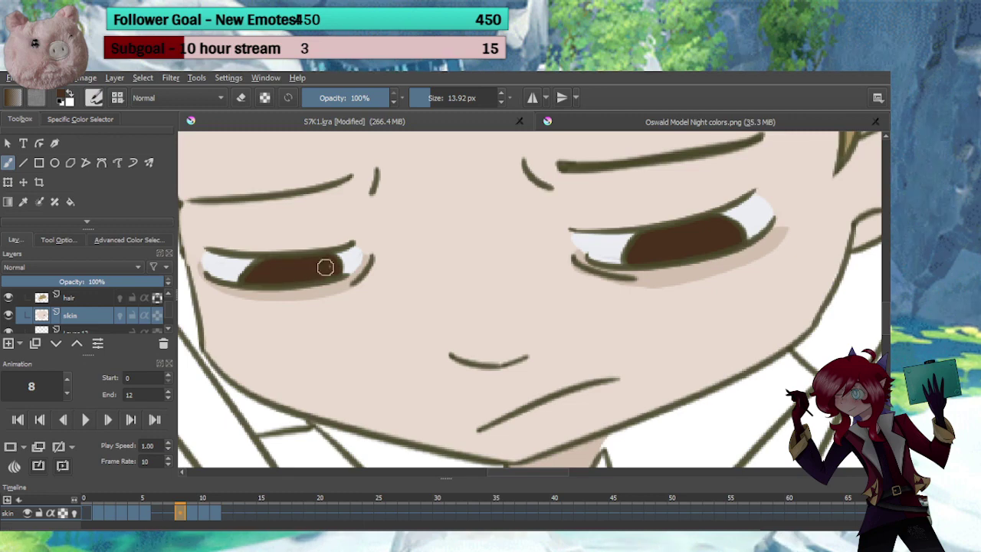
Fill both oval irises in frame 9 with the dark brown
left_click(193, 516)
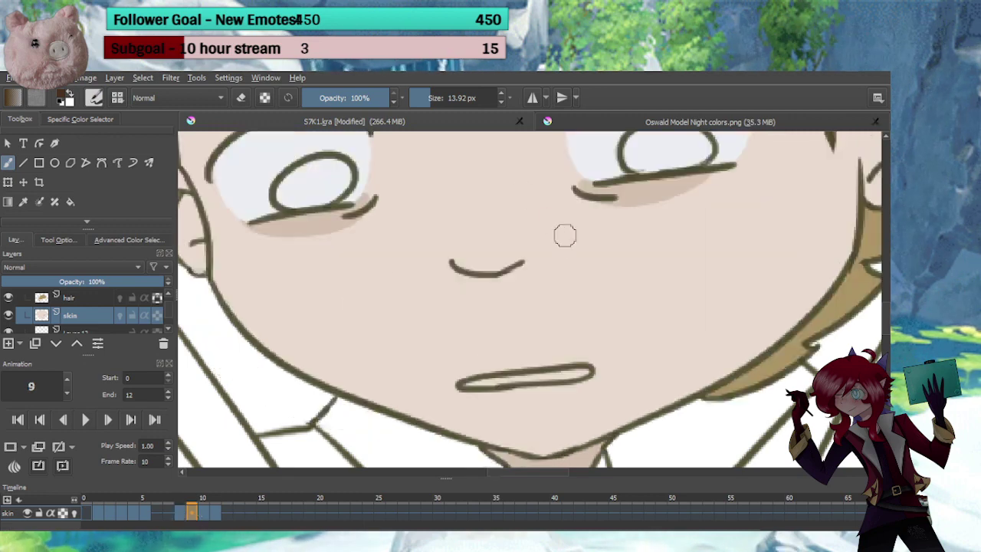
left_click_drag(562, 235, 568, 319)
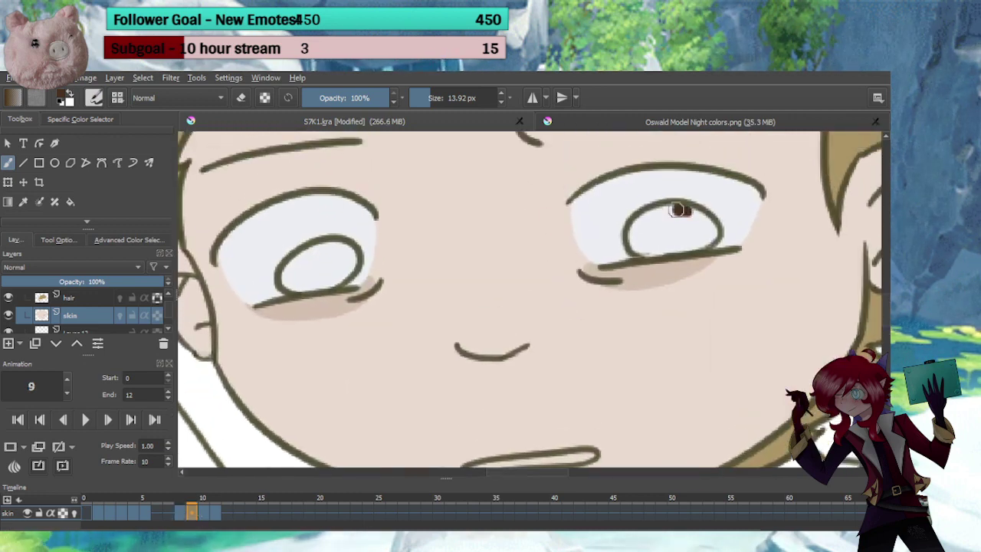
mouse_move(650, 249)
left_mouse_down()
mouse_move(694, 244)
mouse_move(687, 215)
mouse_move(707, 225)
mouse_move(677, 233)
mouse_move(694, 223)
mouse_move(707, 232)
left_mouse_up()
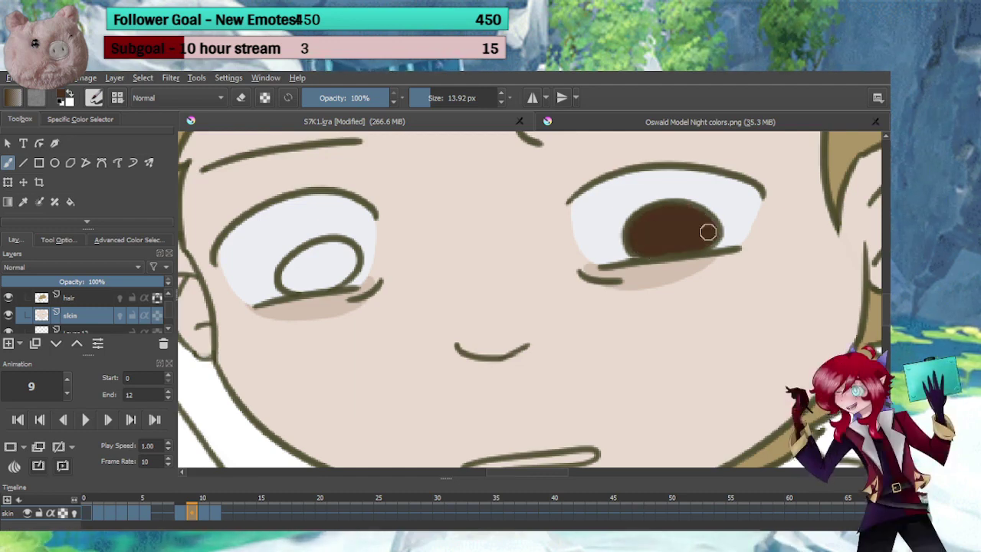
mouse_move(362, 247)
left_mouse_down()
mouse_move(307, 255)
mouse_move(287, 279)
mouse_move(300, 284)
mouse_move(294, 268)
mouse_move(292, 286)
mouse_move(335, 279)
mouse_move(353, 260)
mouse_move(336, 251)
mouse_move(297, 273)
mouse_move(348, 252)
left_mouse_up()
Fill both tall irises in frame 10 with the dark brown, up to the upper lid lines
left_click(205, 512)
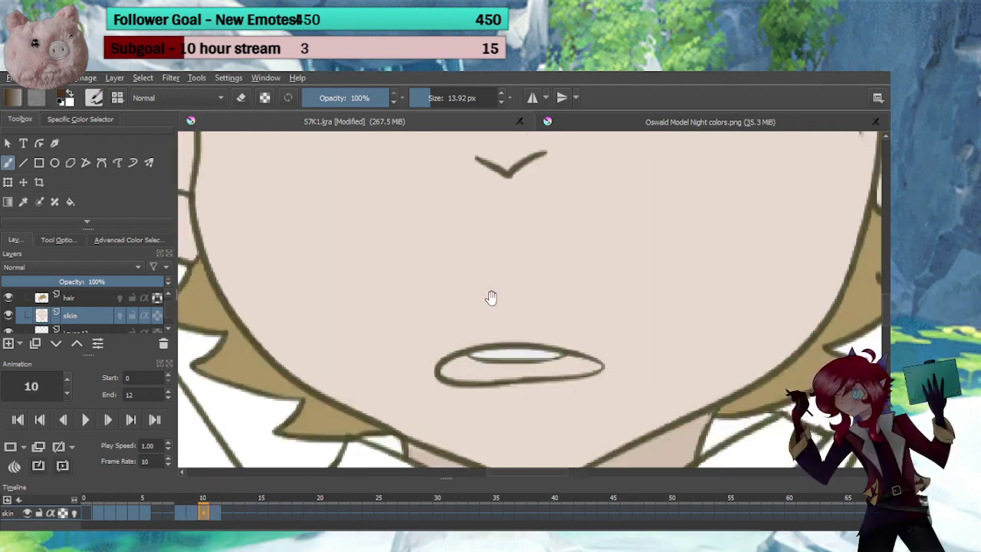
left_click_drag(500, 252, 480, 422)
left_click_drag(496, 275, 496, 369)
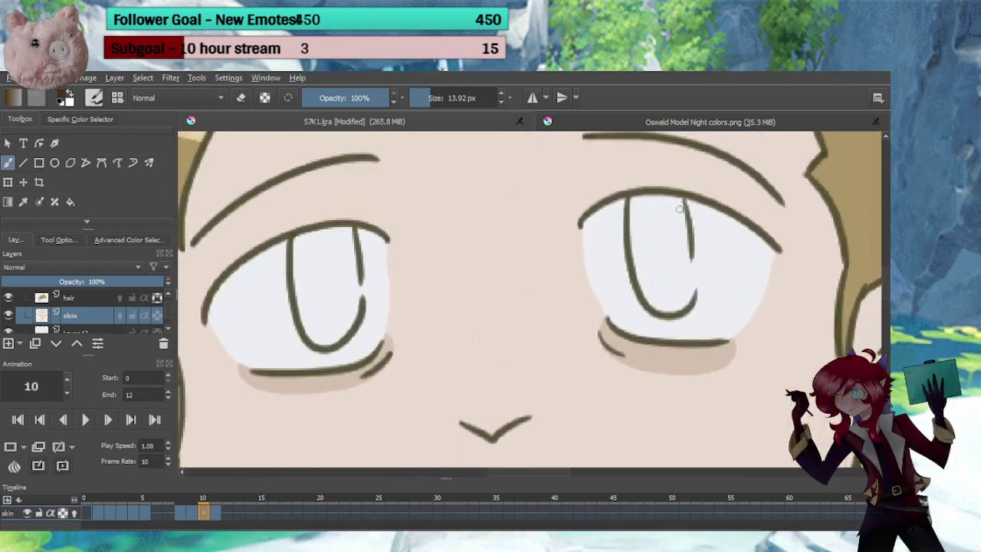
mouse_move(679, 205)
left_mouse_down()
mouse_move(636, 201)
mouse_move(636, 254)
mouse_move(649, 292)
mouse_move(673, 305)
mouse_move(687, 288)
mouse_move(675, 210)
mouse_move(643, 217)
mouse_move(665, 292)
mouse_move(677, 272)
mouse_move(668, 216)
mouse_move(653, 224)
mouse_move(661, 281)
mouse_move(672, 214)
left_mouse_up()
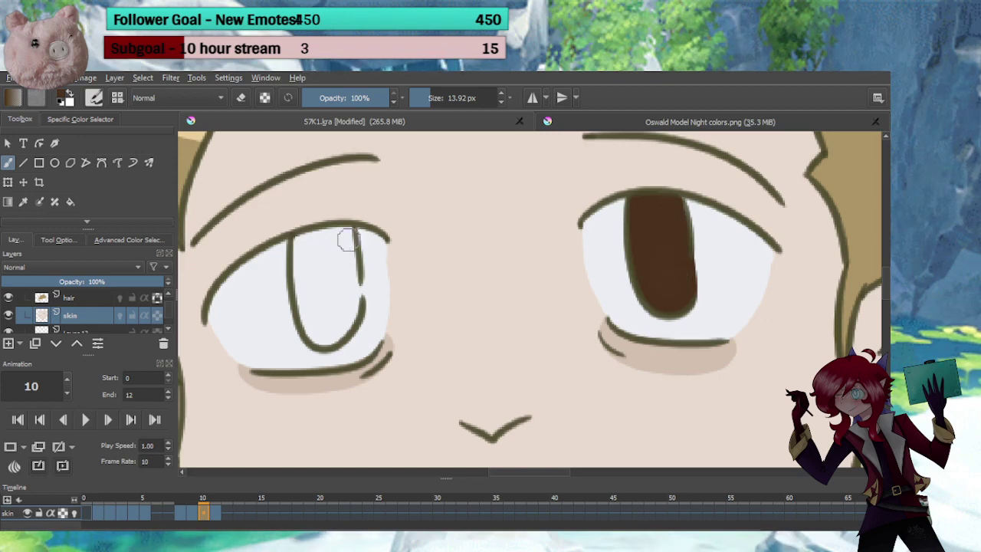
mouse_move(303, 239)
left_mouse_down()
mouse_move(304, 317)
mouse_move(324, 338)
mouse_move(351, 316)
mouse_move(352, 269)
mouse_move(345, 236)
mouse_move(309, 247)
mouse_move(314, 310)
mouse_move(339, 313)
mouse_move(330, 249)
left_mouse_up()
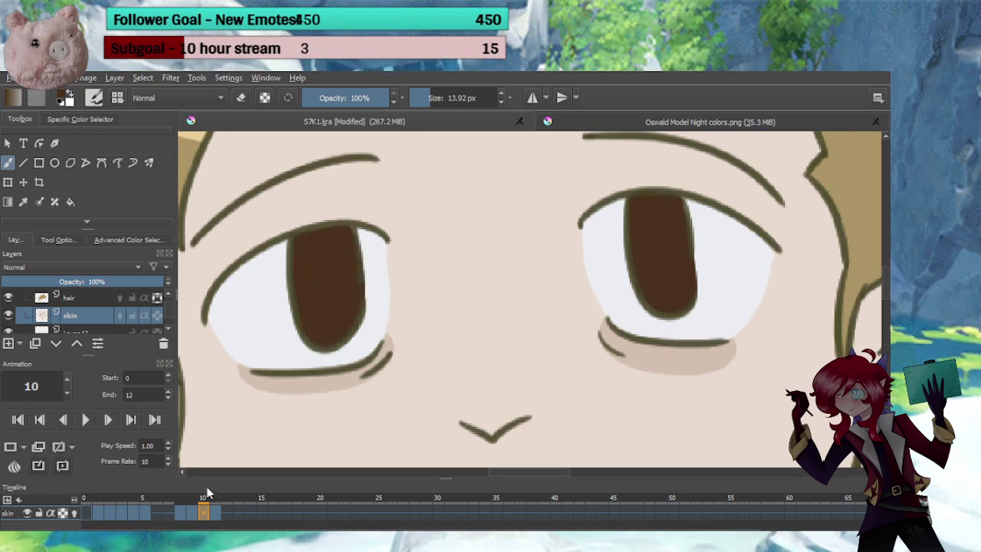
Fill both irises in frame 11 with the dark brown, outlining each shape before filling its centre
left_click(216, 512)
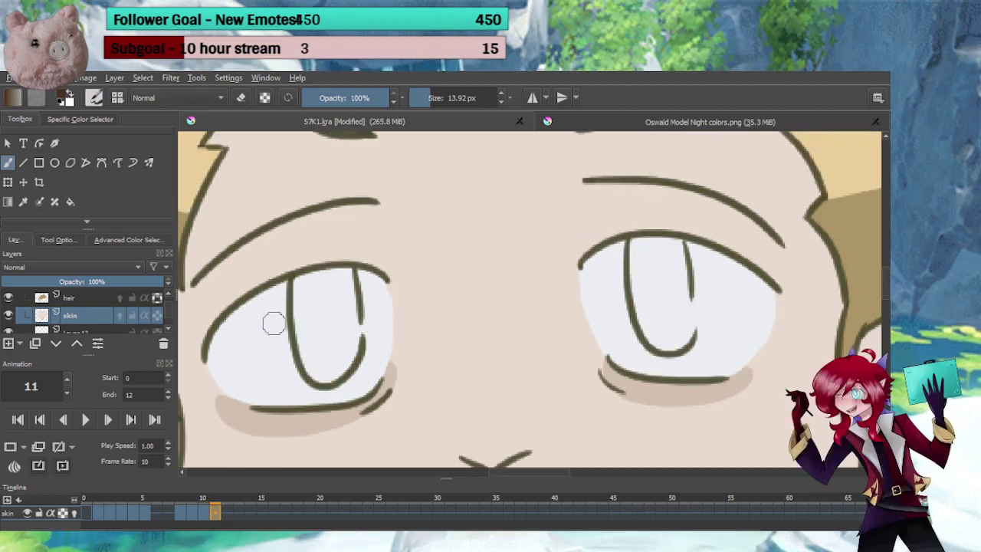
mouse_move(341, 271)
left_mouse_down()
mouse_move(298, 286)
mouse_move(311, 370)
mouse_move(345, 367)
mouse_move(323, 376)
mouse_move(352, 353)
mouse_move(356, 321)
left_mouse_up()
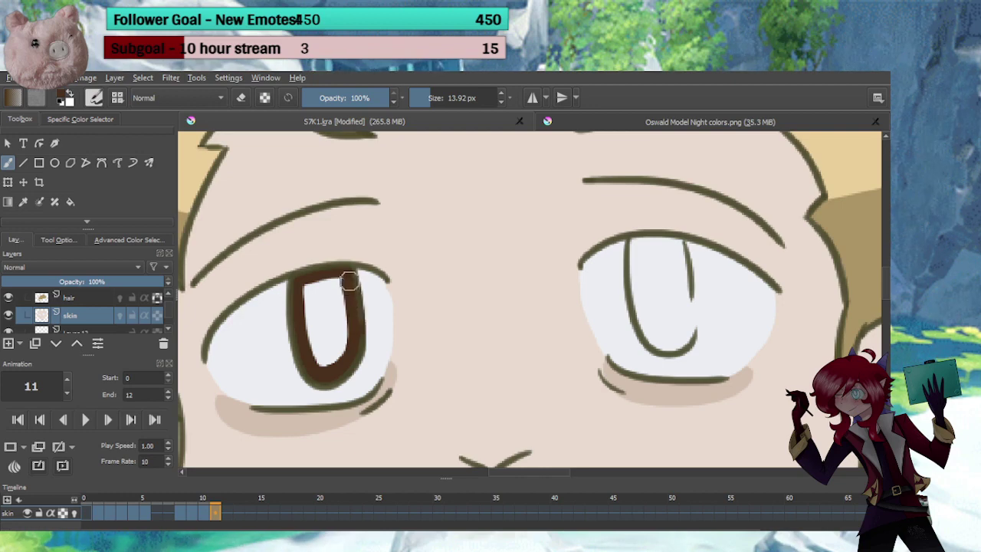
mouse_move(349, 280)
left_mouse_down()
mouse_move(307, 291)
mouse_move(322, 360)
mouse_move(344, 332)
mouse_move(335, 287)
mouse_move(315, 341)
mouse_move(327, 301)
mouse_move(340, 331)
left_mouse_up()
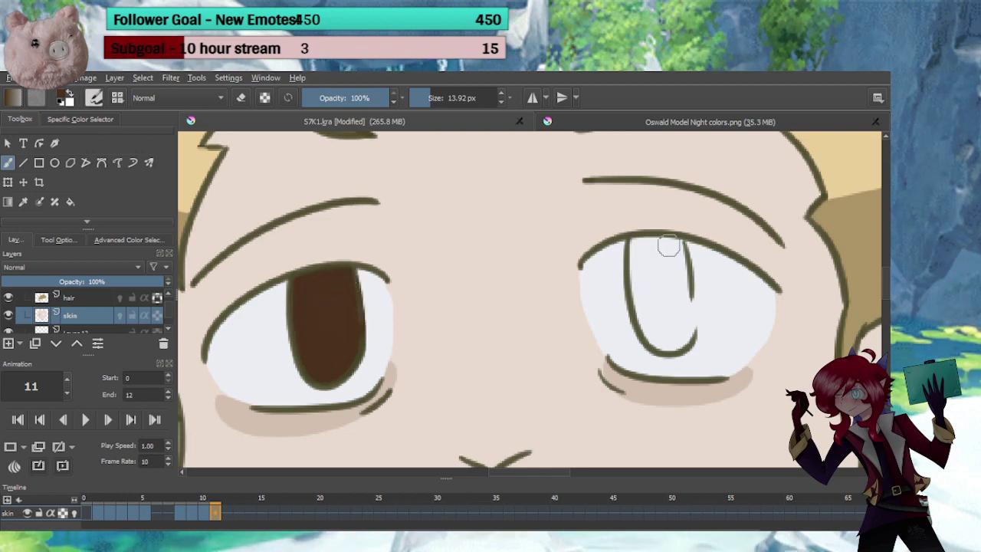
mouse_move(633, 241)
left_mouse_down()
mouse_move(637, 309)
mouse_move(657, 338)
mouse_move(647, 323)
mouse_move(678, 341)
mouse_move(657, 340)
mouse_move(674, 344)
mouse_move(686, 328)
mouse_move(677, 246)
mouse_move(648, 250)
mouse_move(664, 258)
mouse_move(668, 339)
left_mouse_up()
Clean up the inner edge of the iris in the character's right eye in frame 11, alternating the sampled off-white and dark brown
left_click(723, 303, "ctrl")
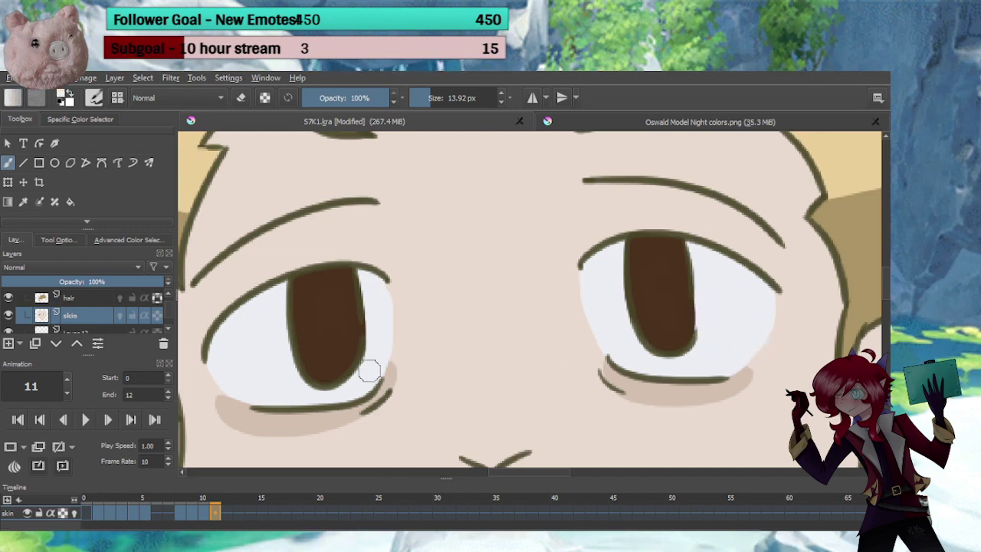
left_click_drag(358, 277, 365, 342)
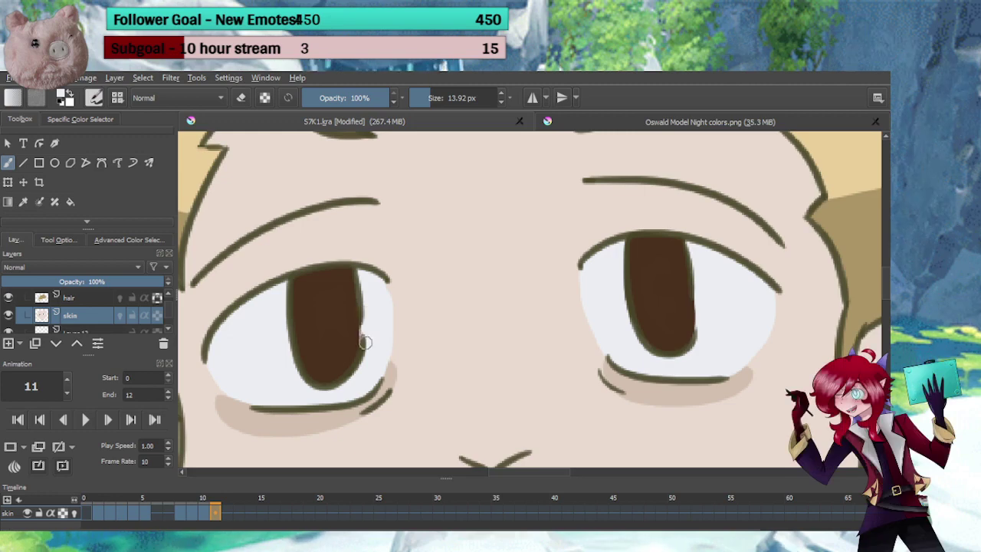
left_click(341, 337, "ctrl")
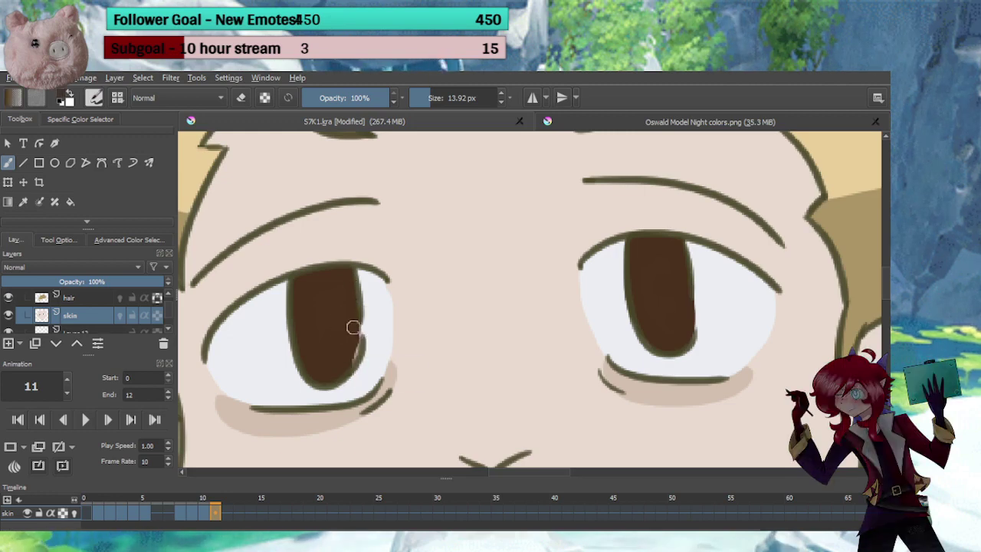
left_click(354, 377, "ctrl")
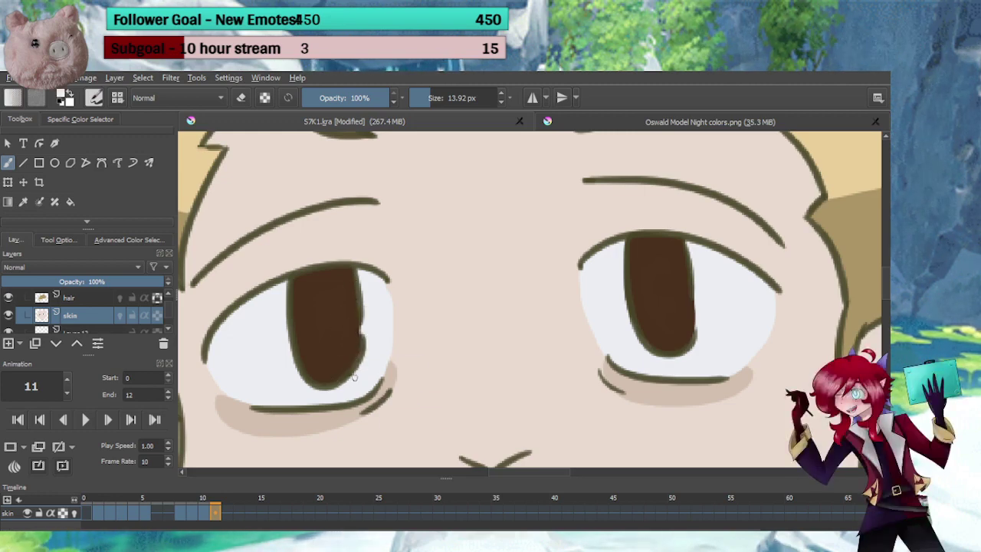
left_click(345, 306, "ctrl")
Sample the iris green from the reference model and paint a green oval at the base of both irises in frame 11
left_click(673, 120)
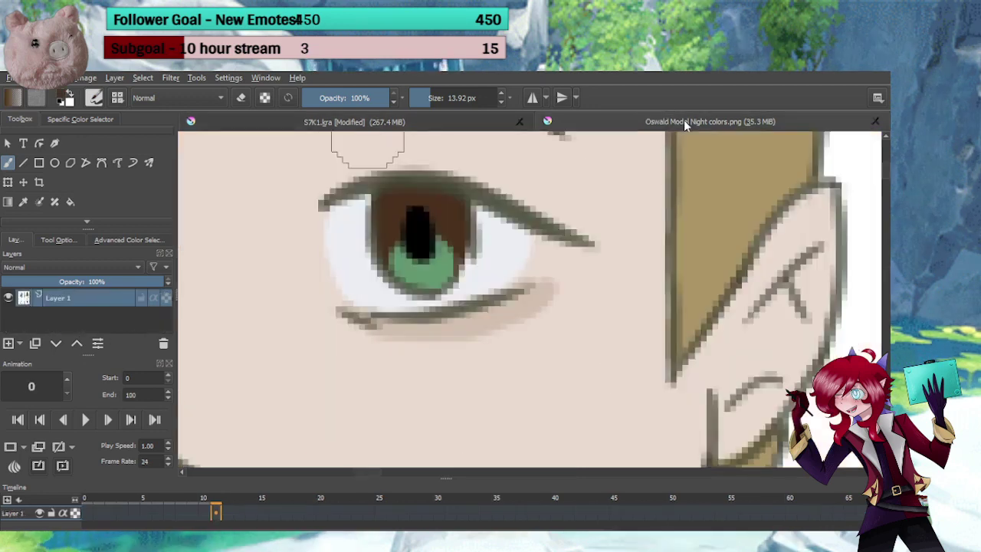
left_click(446, 274, "ctrl")
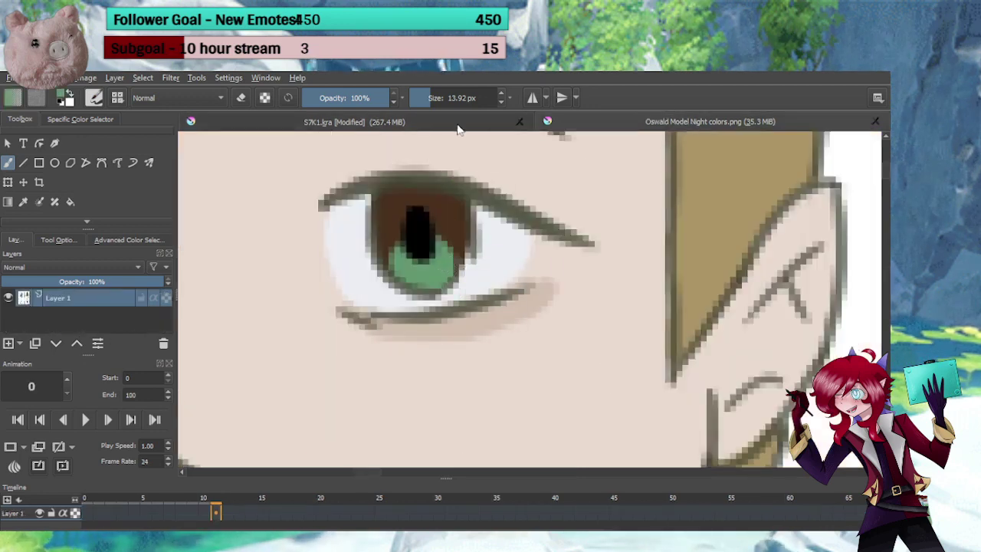
left_click(457, 127)
left_click(665, 337)
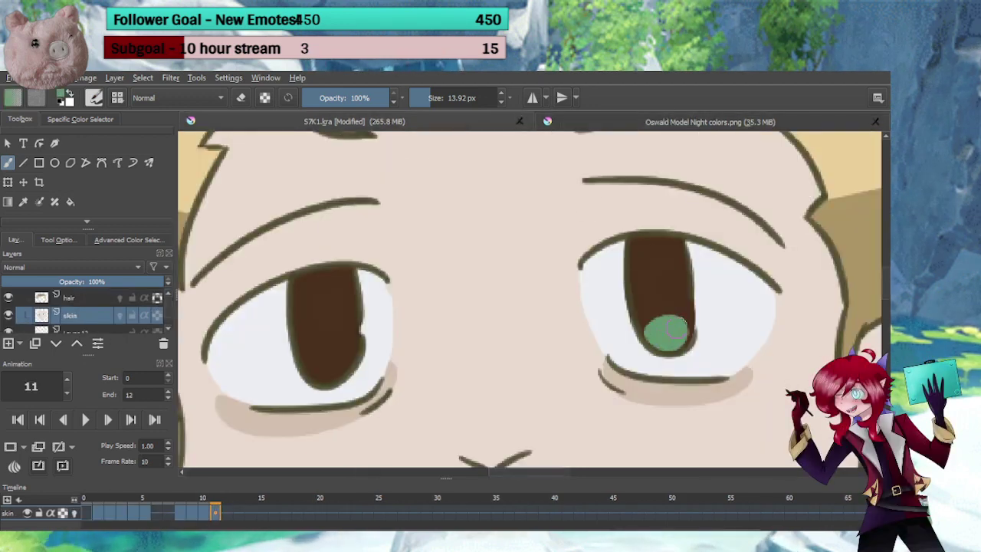
left_click(331, 363)
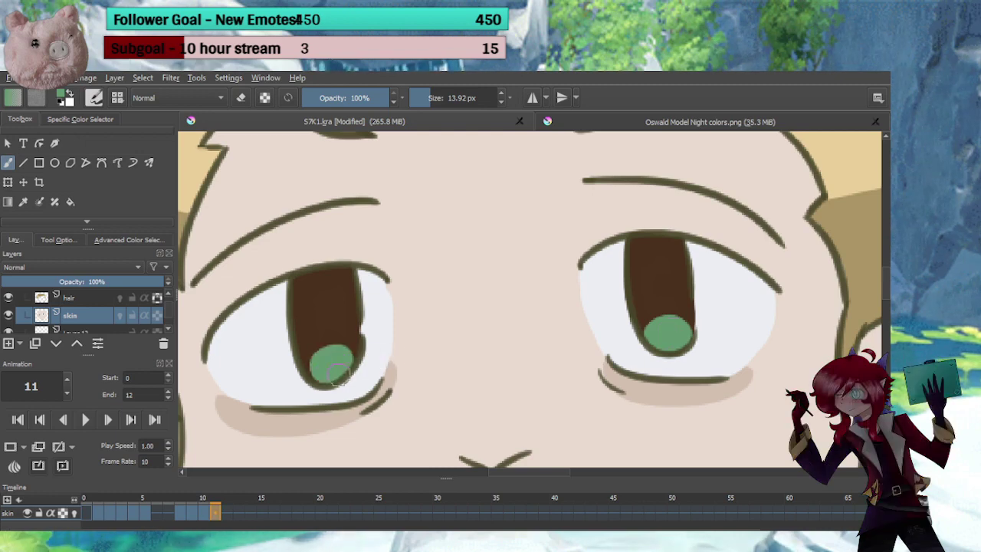
Paint the green areas at the base of both irises in frames 10 and 9
mouse_move(328, 330)
left_mouse_down()
mouse_move(333, 317)
mouse_move(331, 335)
left_mouse_up()
mouse_move(686, 298)
left_mouse_down()
mouse_move(665, 290)
mouse_move(671, 296)
left_mouse_up()
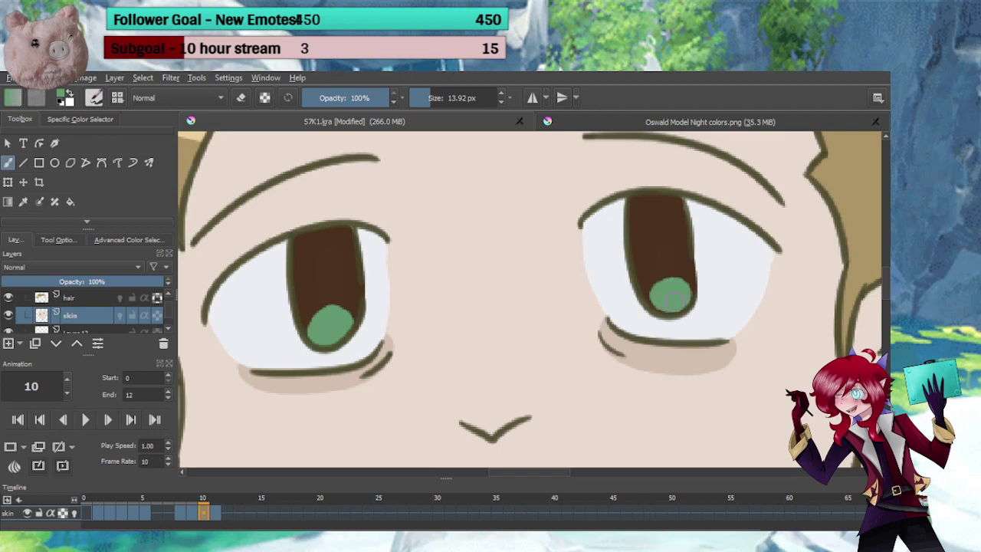
left_click(192, 511)
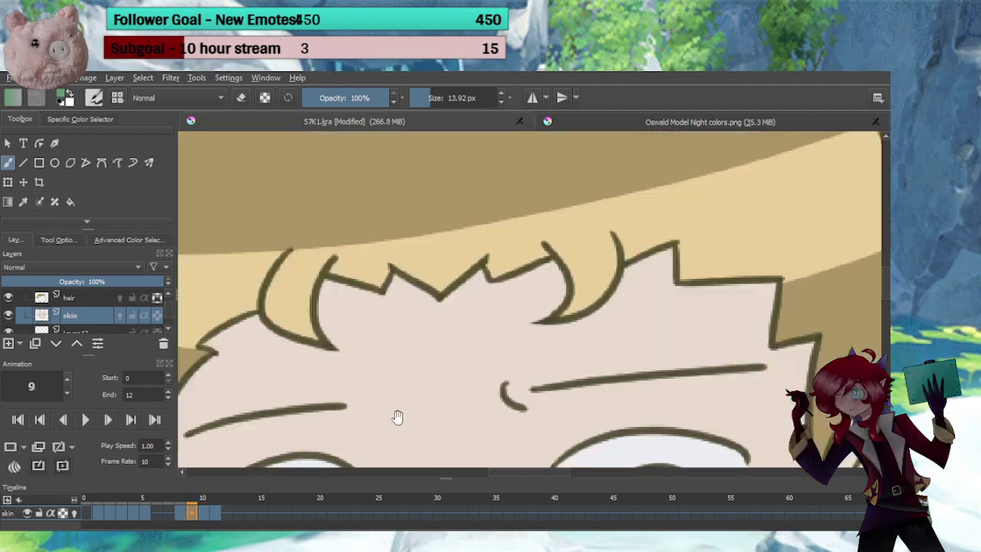
left_click_drag(397, 416, 442, 115)
left_click_drag(355, 258, 377, 250)
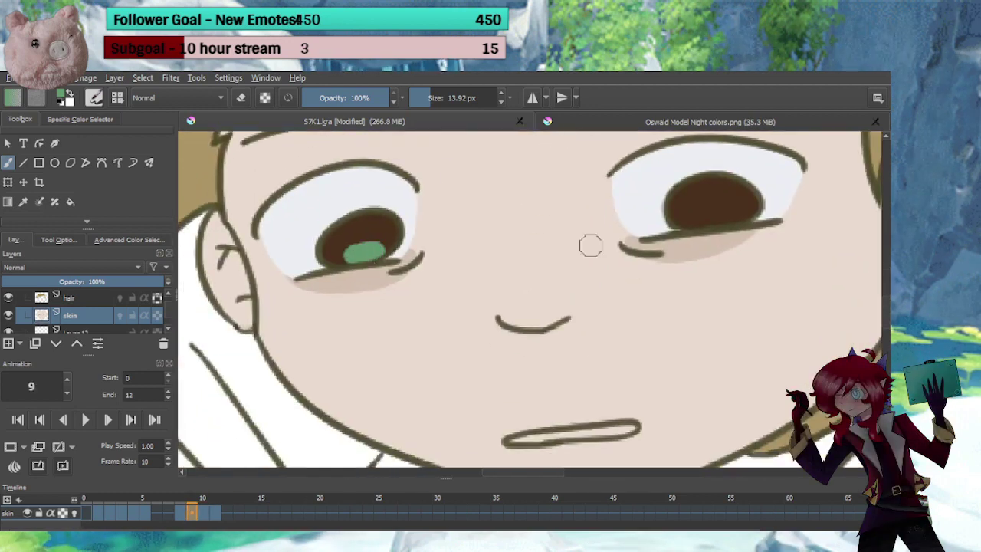
left_click_drag(704, 212, 737, 215)
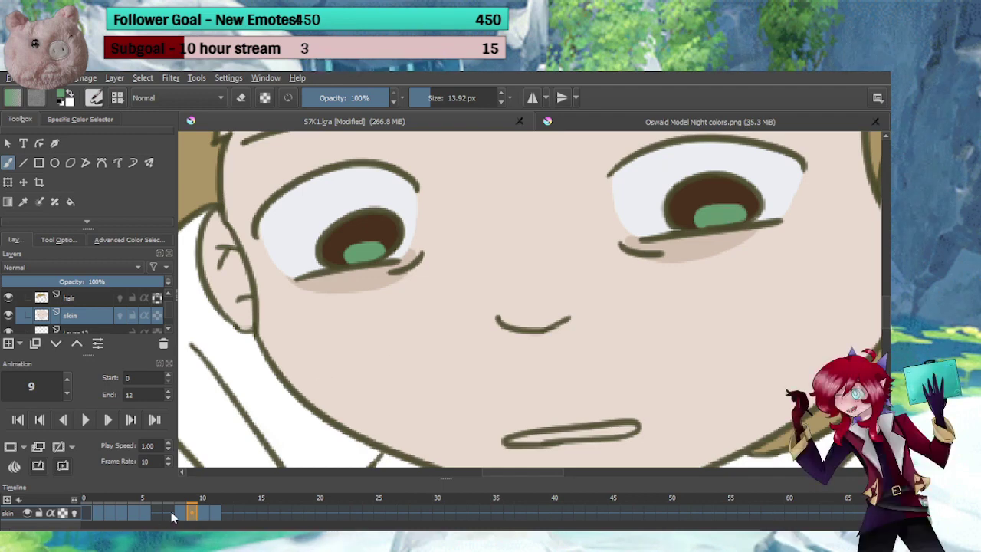
Paint a narrow green band along the lower part of both half-closed irises in frame 8, redoing the first stroke
key("Left")
left_click_drag(316, 337, 383, 334)
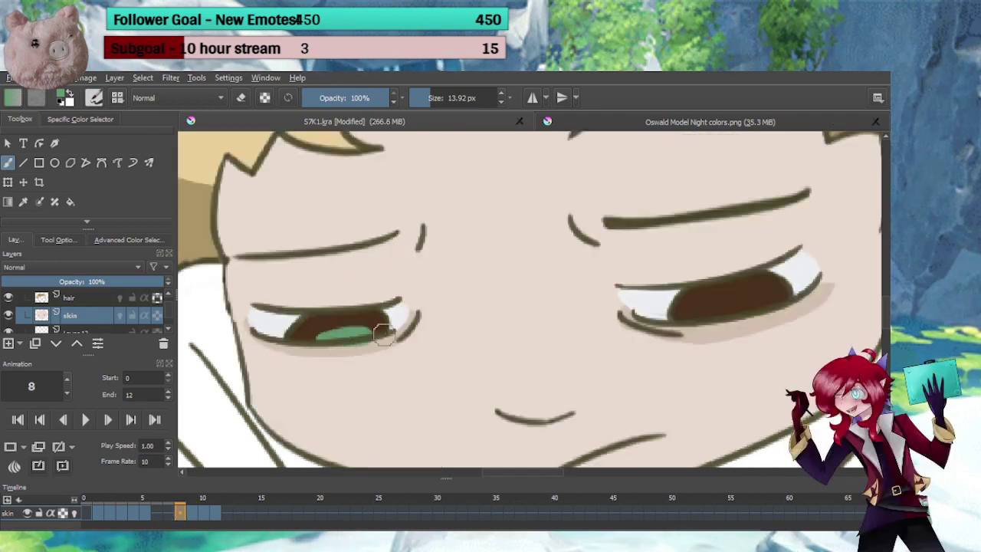
key("ctrl+z")
left_click_drag(308, 332, 368, 331)
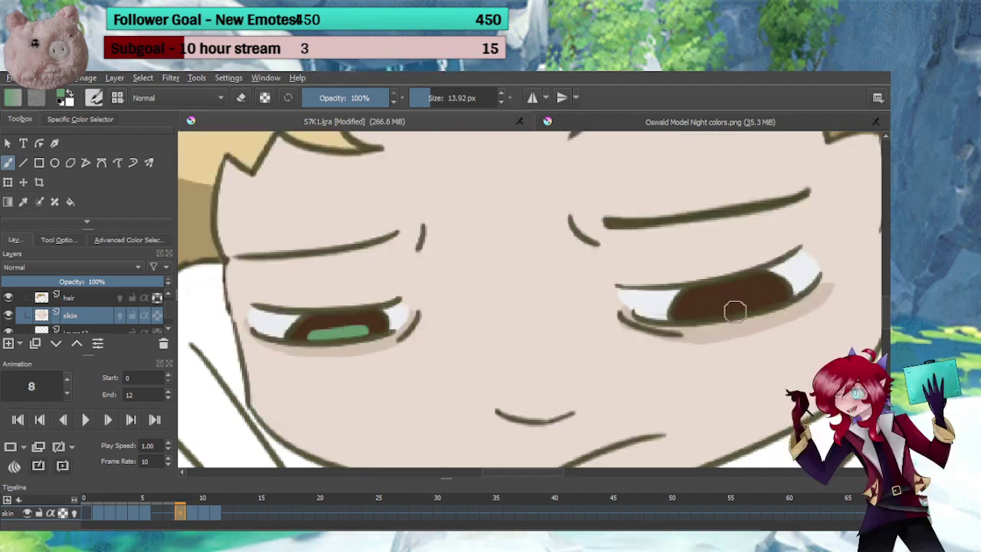
left_click_drag(718, 310, 763, 304)
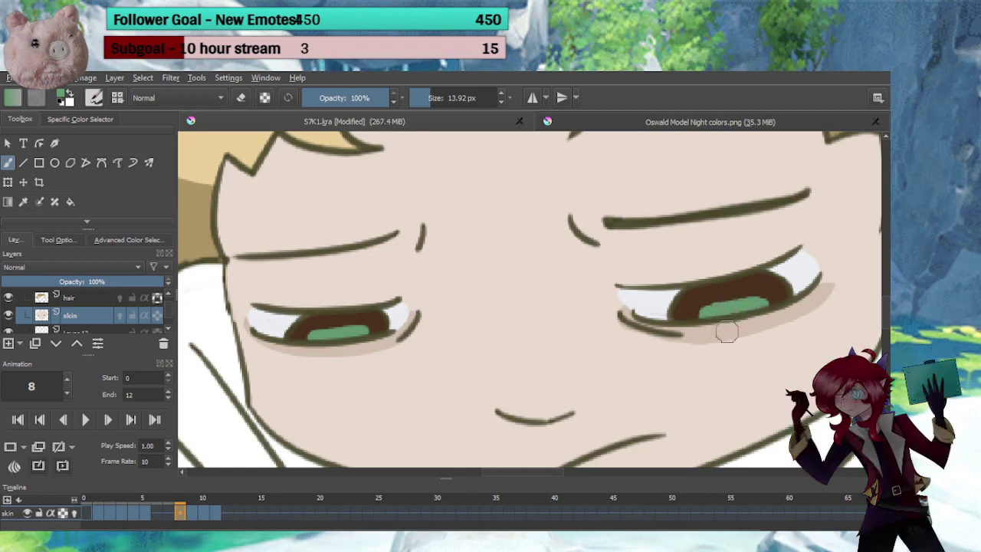
left_click(740, 319, "ctrl")
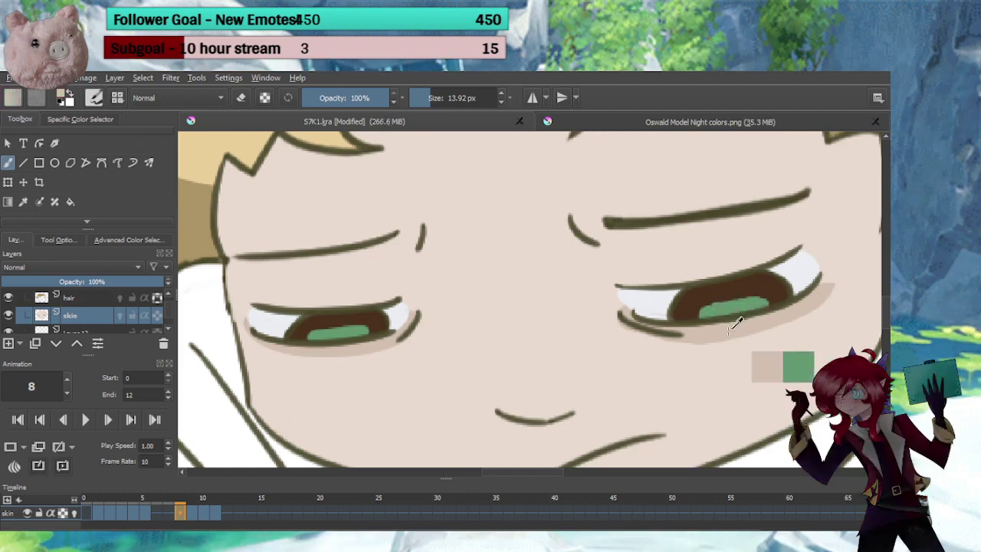
left_click(732, 306, "ctrl")
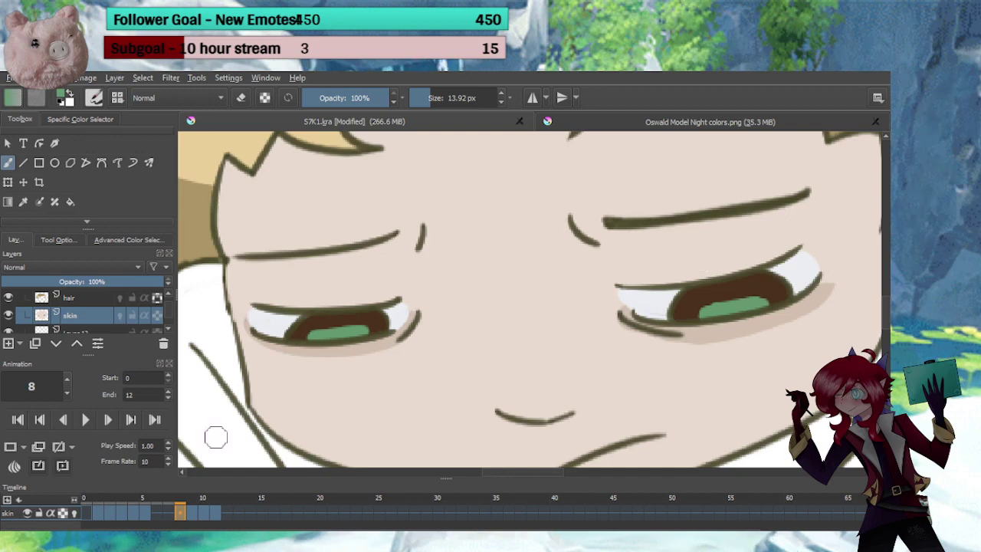
Sample the pupil black from the reference model and paint a small oval pupil in both eyes of frame 8
left_click(630, 125)
left_click(426, 228, "ctrl")
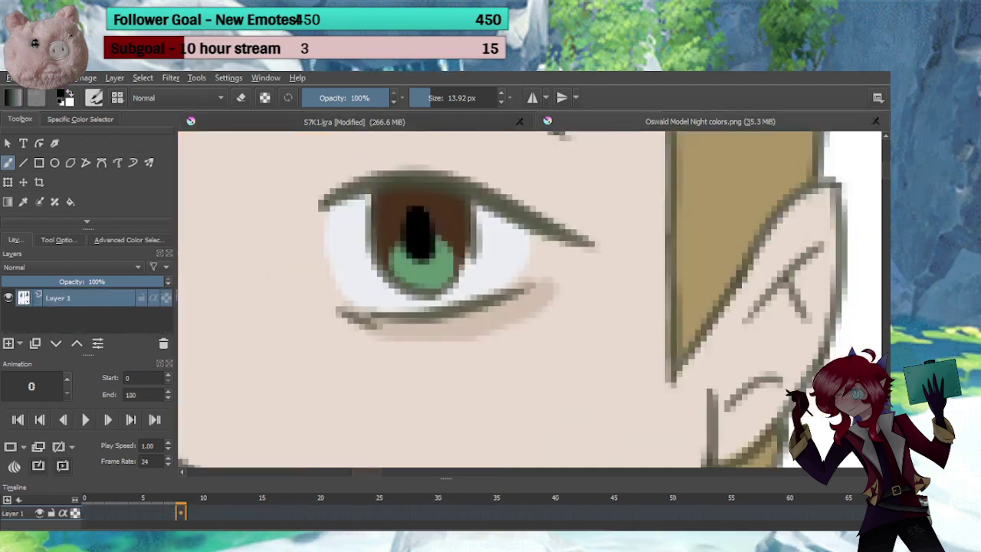
left_click(441, 127)
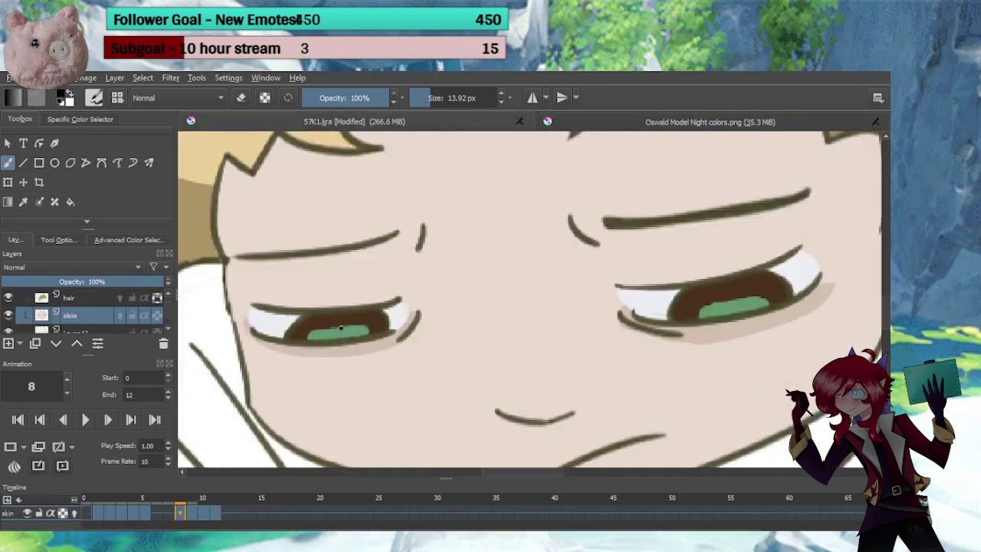
left_click_drag(732, 300, 720, 297)
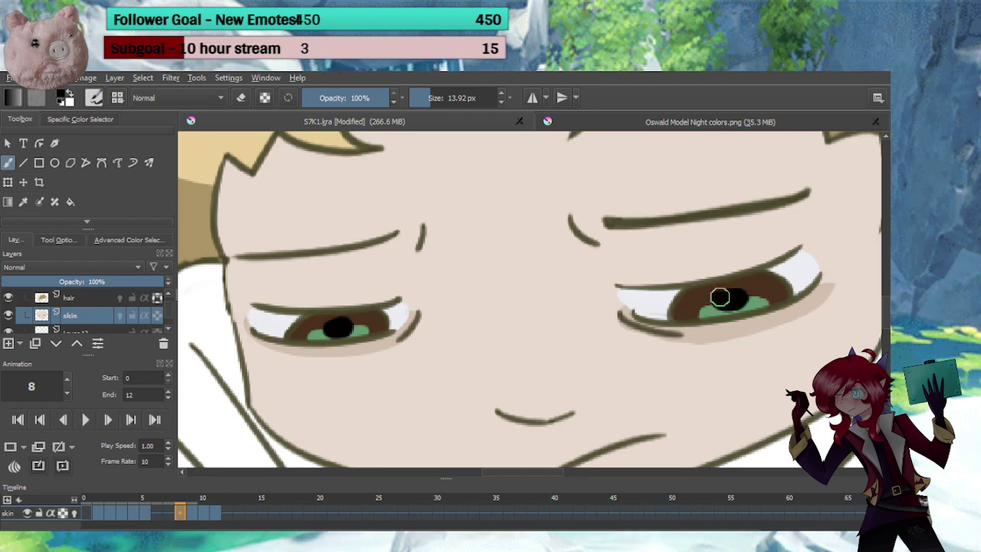
Repaint the small black pupil in the larger half-closed eye of frame 8 and add black pupils to both eyes of frame 9
key("ctrl+z")
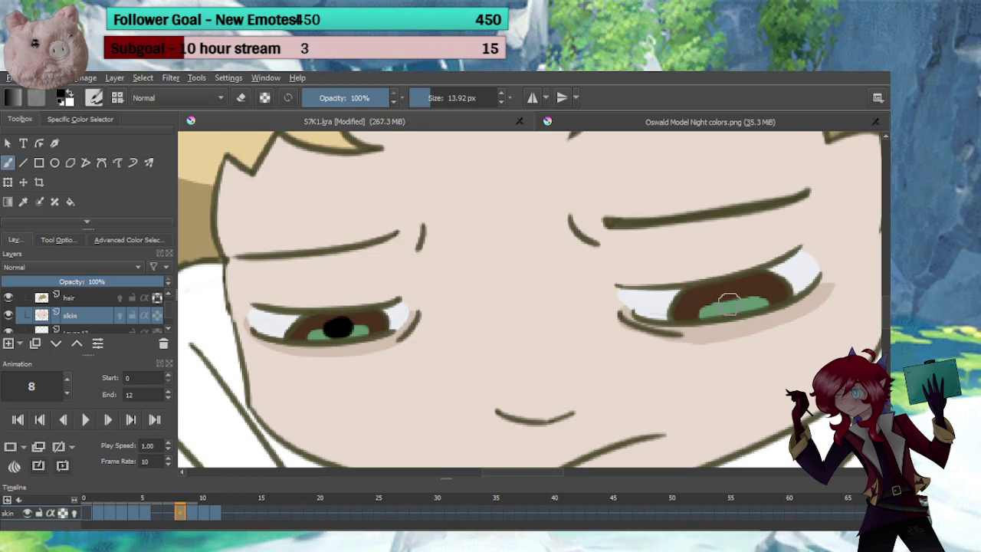
key("ctrl+z")
left_click_drag(726, 301, 734, 297)
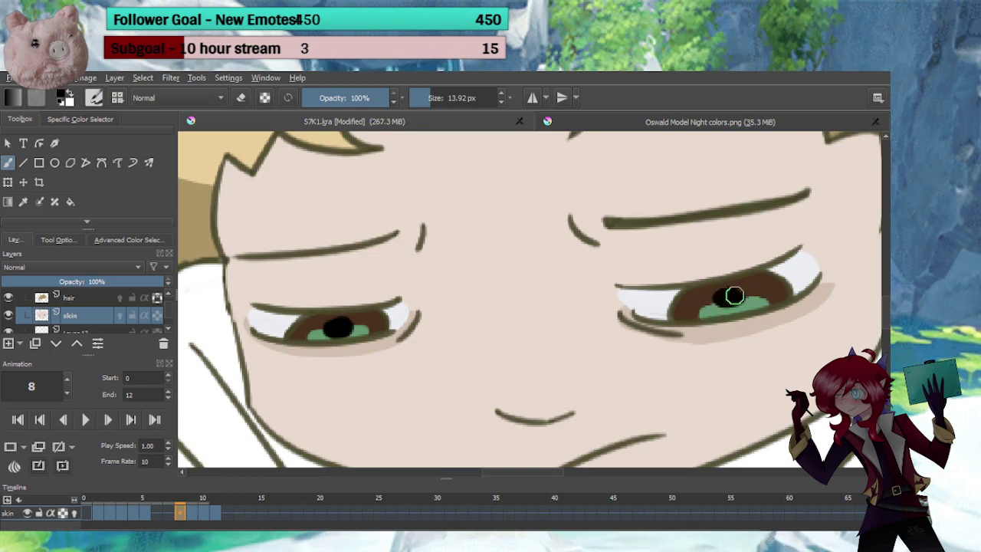
left_click(191, 511)
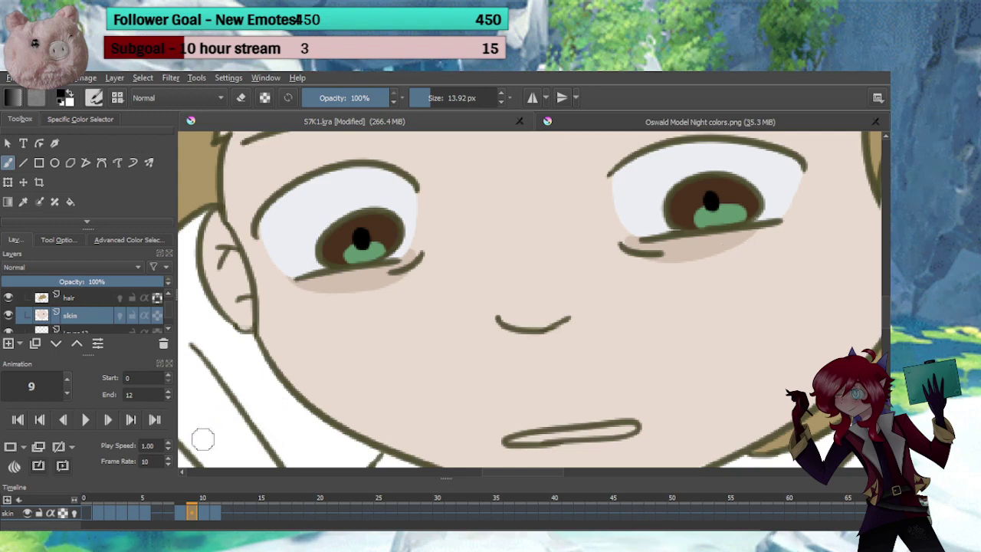
Paint a tall, narrow black pupil above the green area in both irises of frame 10, redoing misshapen strokes
left_click(202, 512)
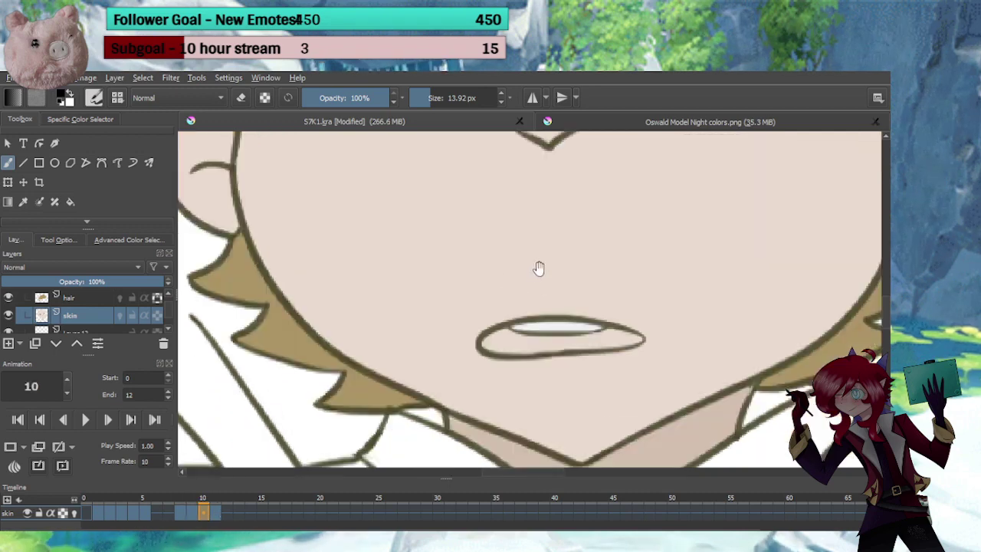
scroll(539, 268, "up", 5)
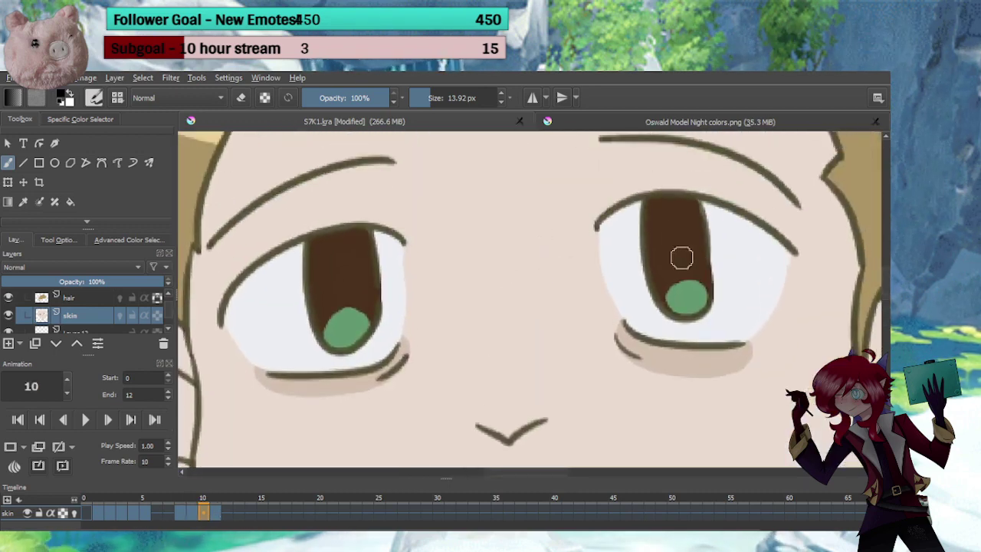
left_click_drag(672, 228, 677, 288)
key("ctrl+z")
left_click_drag(673, 228, 680, 278)
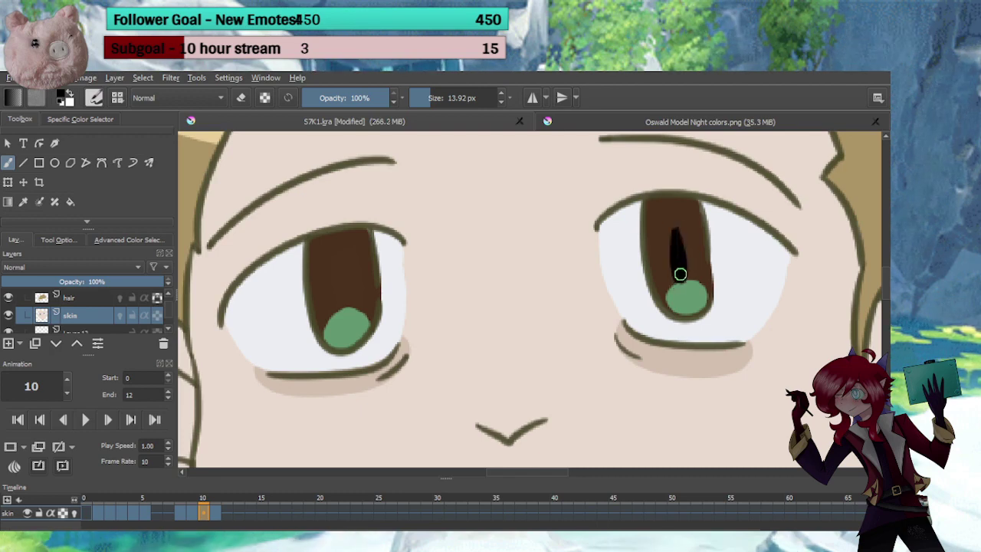
key("ctrl+z")
left_click_drag(678, 233, 687, 261)
key("ctrl+z")
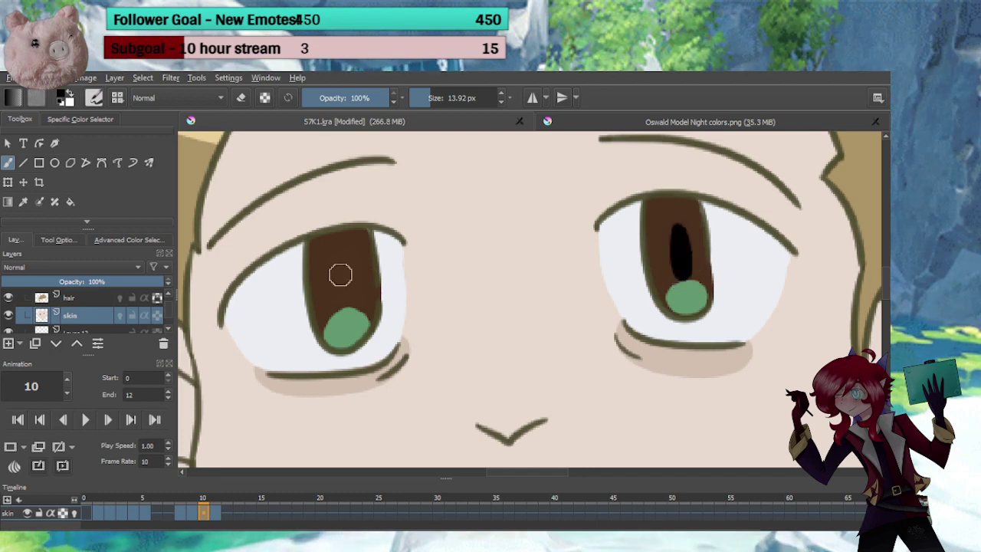
mouse_move(340, 273)
left_mouse_down()
mouse_move(340, 305)
mouse_move(336, 269)
left_mouse_up()
key("ctrl+z")
key("ctrl+z")
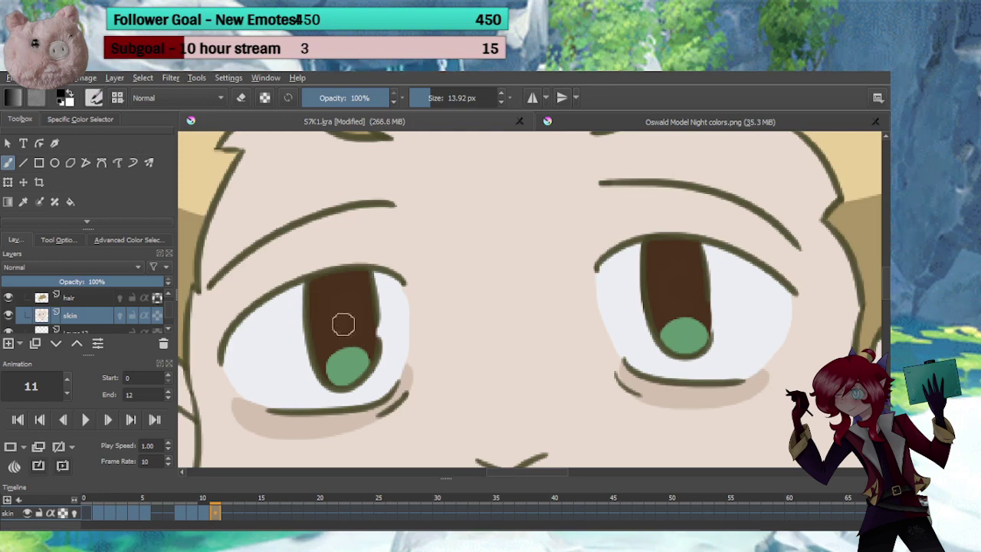
Paint a tall, narrow black pupil reaching down to the green area in both irises of frame 11
left_click_drag(343, 304, 344, 326)
key("ctrl+z")
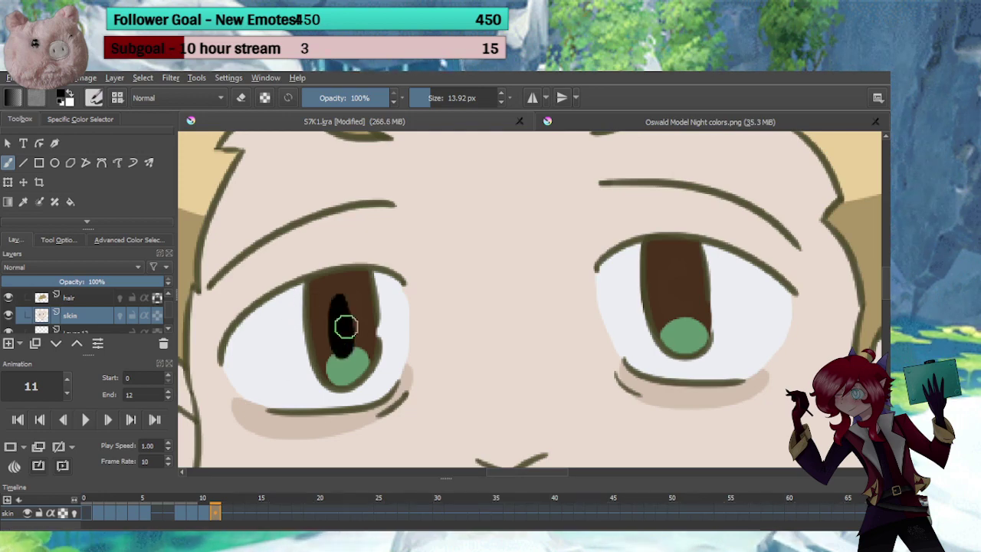
left_click_drag(677, 273, 679, 297)
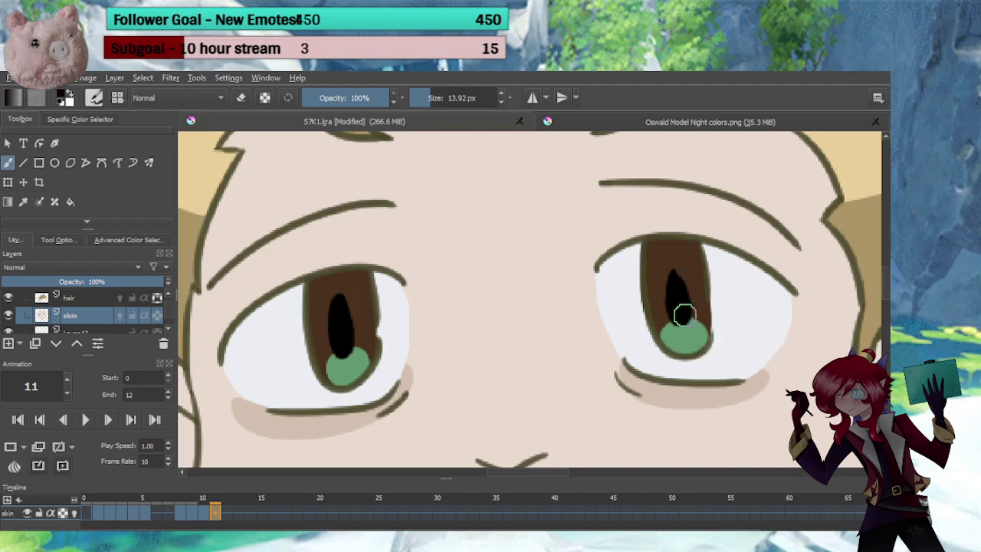
Play back the whole animation to check the coloured eyes and save the file
scroll(498, 342, "down", 6)
scroll(511, 339, "down", 5)
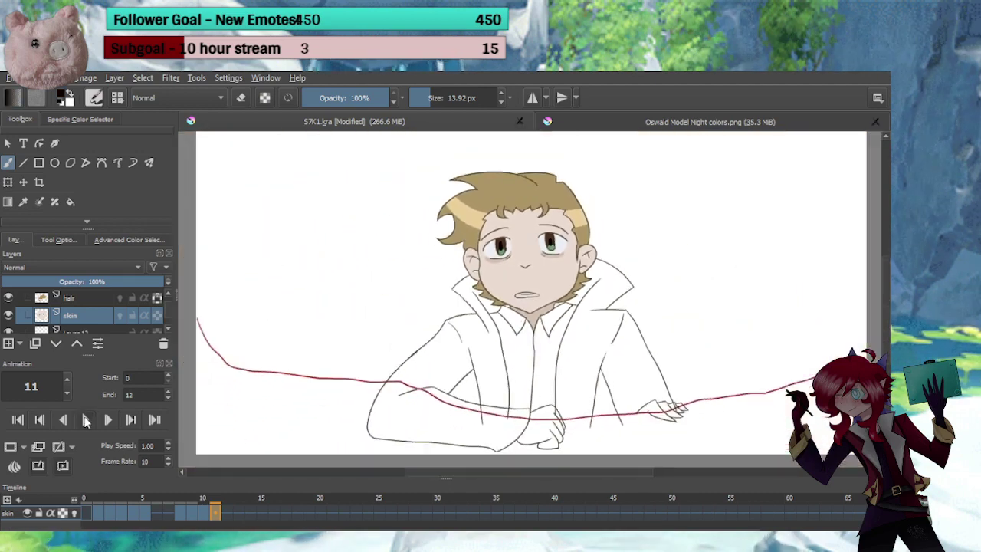
left_click(85, 420)
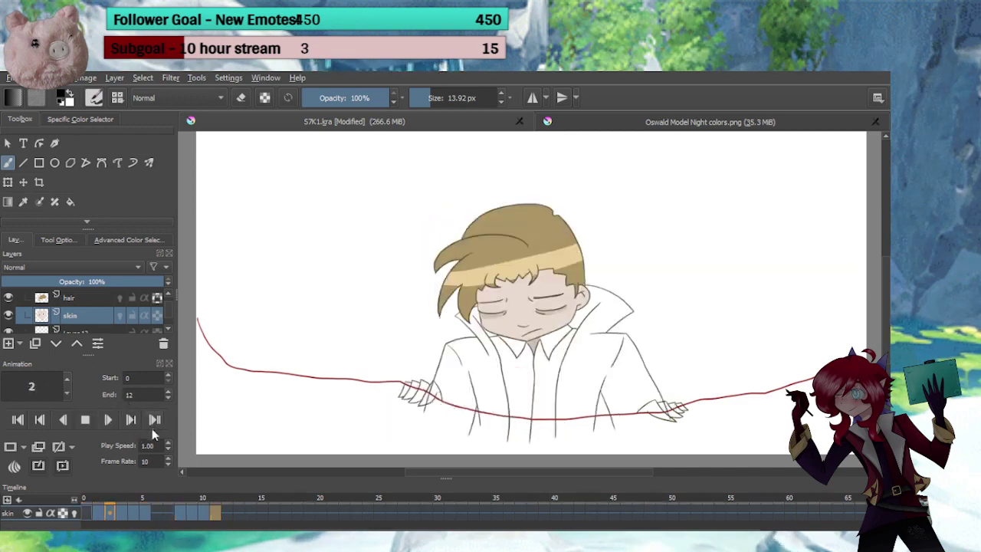
left_click(86, 424)
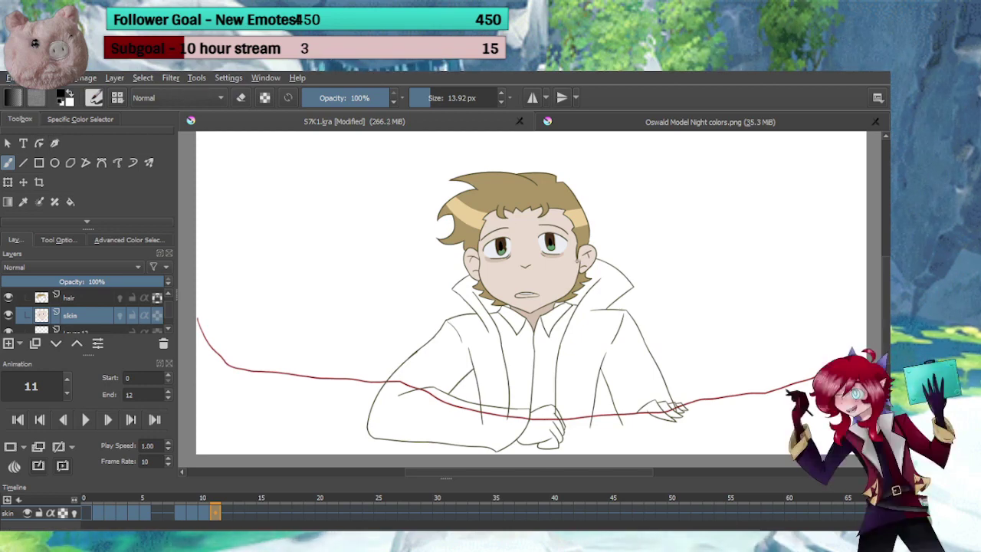
key("ctrl+s")
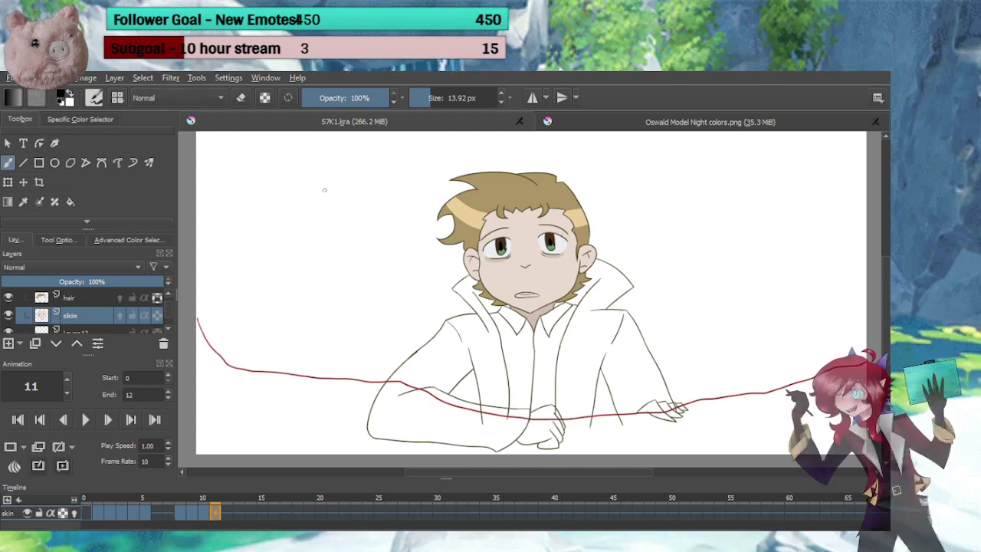
Choose a muted pink for the mouth interior and paint the area below the teeth in frame 11, redoing the first stroke
key("ctrl")
scroll(500, 264, "up", 5)
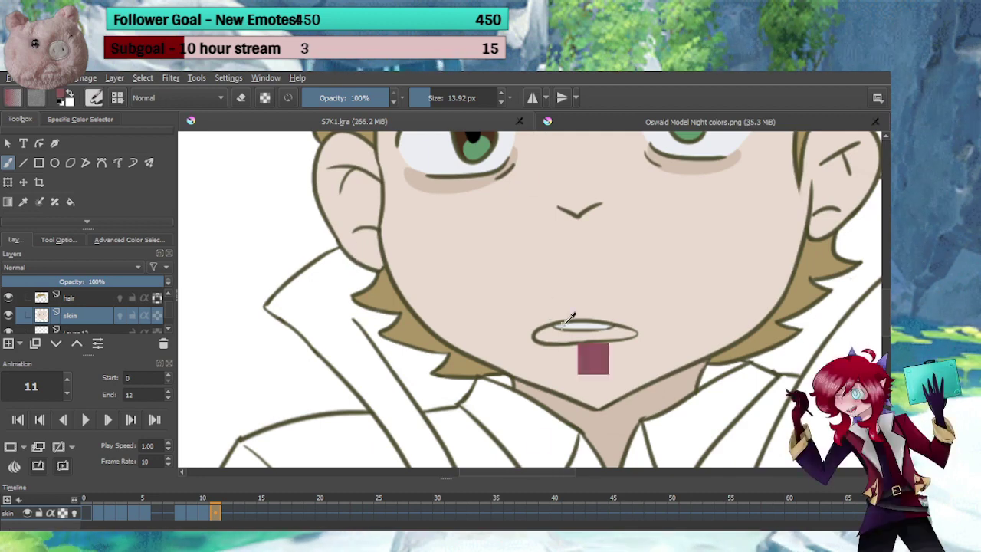
scroll(569, 317, "up", 2)
left_click_drag(468, 273, 449, 291)
key("ctrl+z")
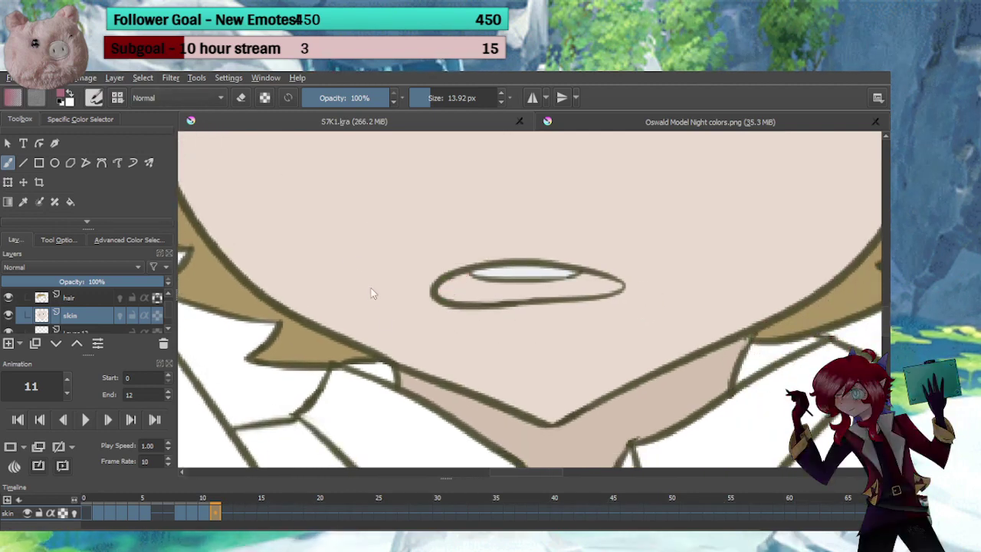
mouse_move(467, 275)
left_mouse_down()
mouse_move(505, 293)
mouse_move(482, 299)
mouse_move(521, 298)
mouse_move(466, 285)
mouse_move(618, 286)
mouse_move(527, 295)
left_mouse_up()
Add a dab of the mouth pink beside the night palette in Oswald Model Night colors.png and return to the animation file
left_click(642, 125)
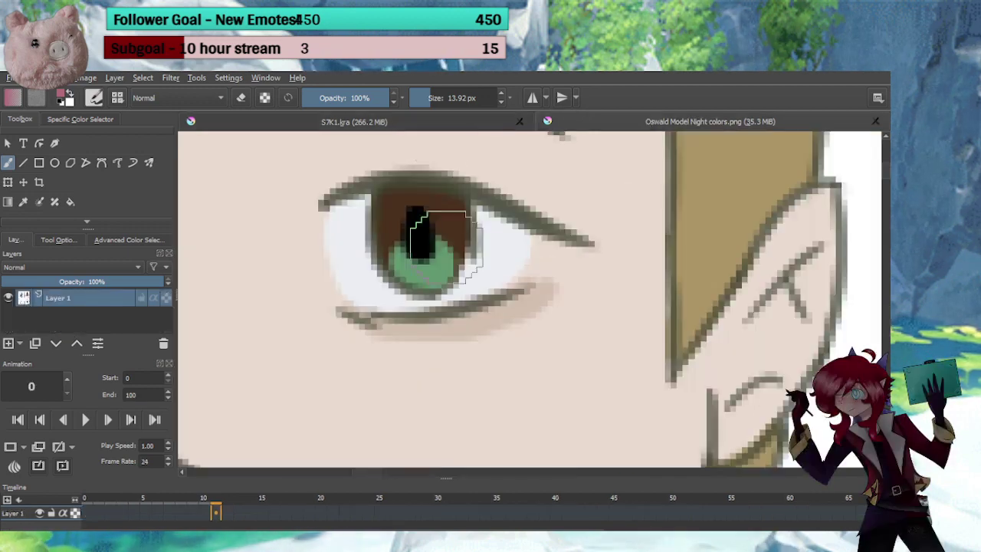
left_click_drag(455, 286, 657, 314)
scroll(406, 266, "down", 3)
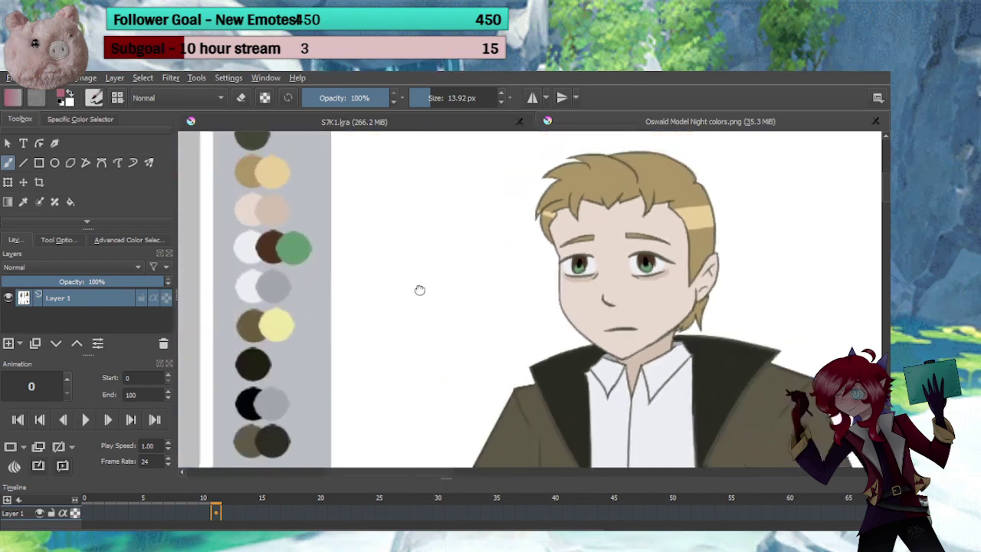
left_click(406, 337)
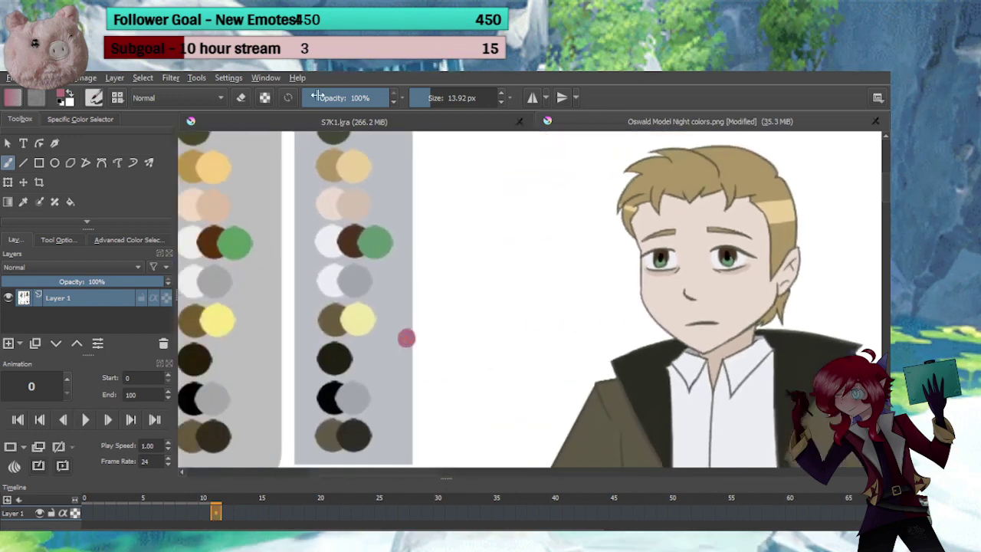
left_click(314, 123)
scroll(455, 305, "down", 4)
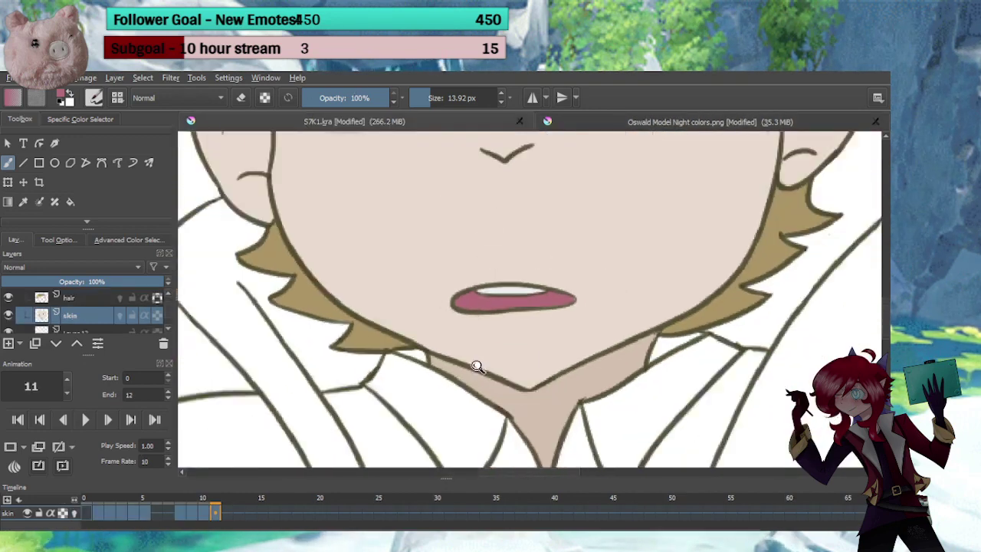
Fill the mouth interior below the teeth with the same pink in frame 10
key("Left")
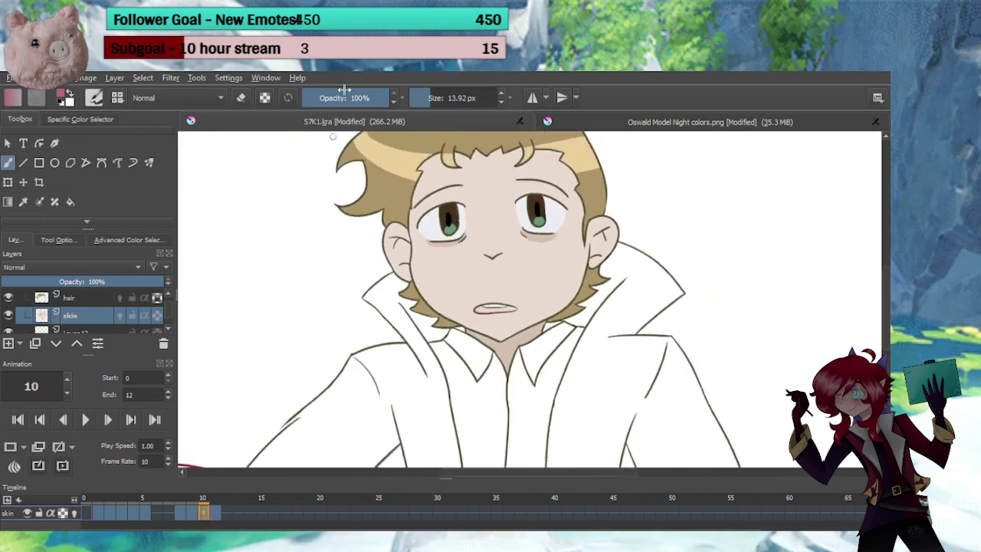
left_click_drag(501, 306, 529, 144)
mouse_move(316, 310)
left_mouse_down()
mouse_move(260, 340)
mouse_move(305, 359)
mouse_move(578, 346)
mouse_move(632, 334)
mouse_move(563, 314)
mouse_move(527, 332)
mouse_move(460, 334)
mouse_move(556, 327)
mouse_move(307, 326)
mouse_move(331, 336)
mouse_move(458, 337)
left_mouse_up()
scroll(458, 337, "down", 5)
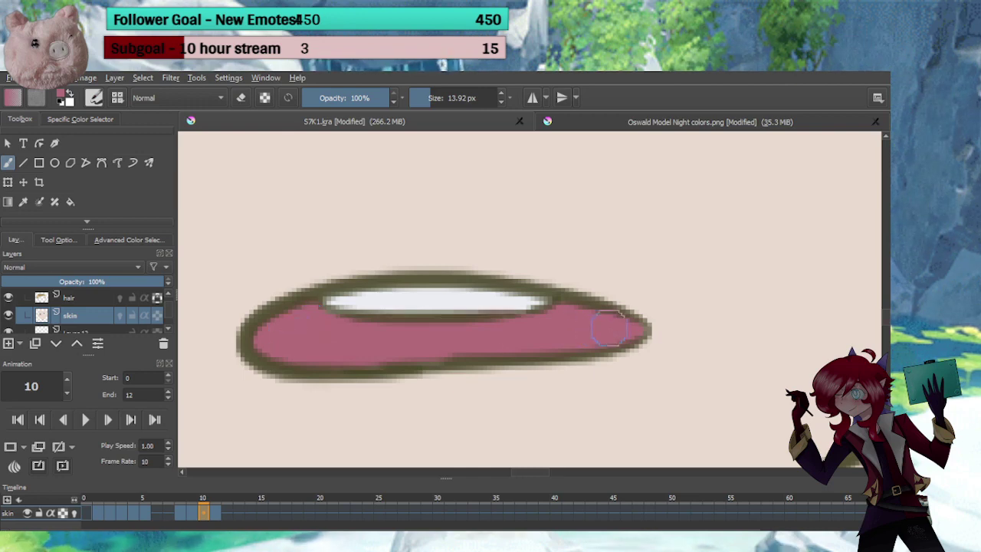
Fill the narrow open mouth with the same pink in frame 9
left_click(193, 517)
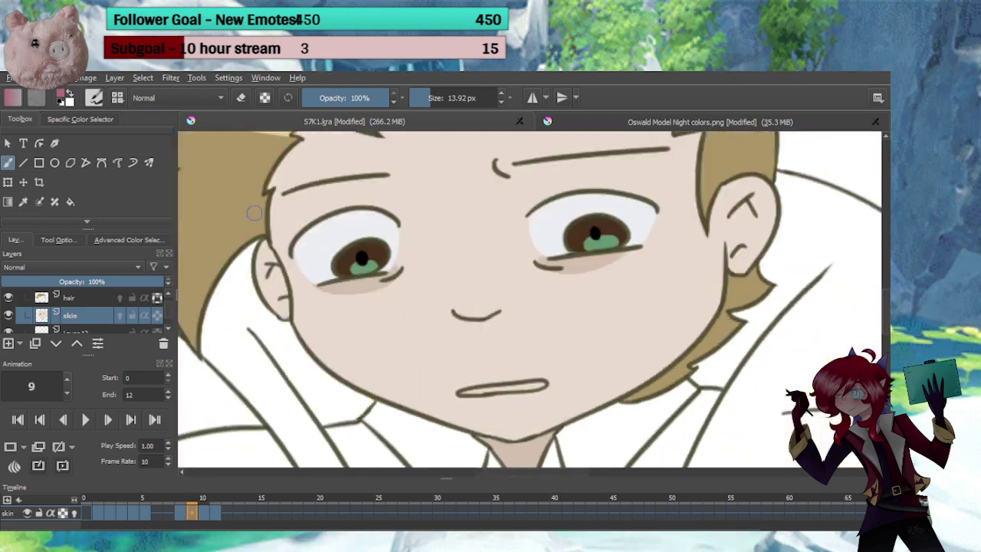
left_click_drag(492, 376, 512, 291)
mouse_move(460, 389)
left_mouse_down()
mouse_move(457, 305)
mouse_move(429, 329)
mouse_move(379, 342)
mouse_move(651, 319)
mouse_move(402, 345)
left_mouse_up()
scroll(503, 369, "down", 5)
scroll(503, 368, "down", 2)
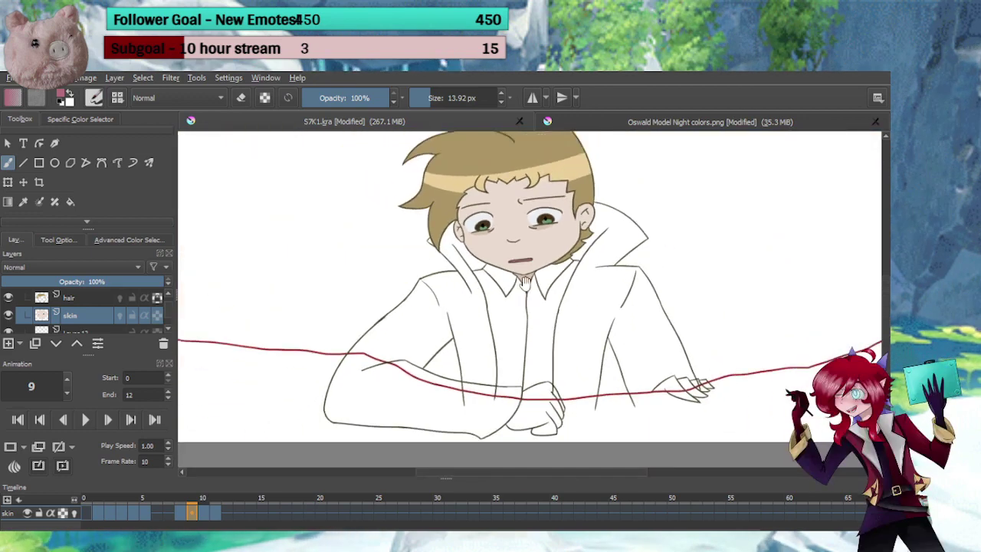
View the whole figure and play back the animation to check the mouth colours
scroll(513, 353, "up", 5)
scroll(528, 337, "down", 3)
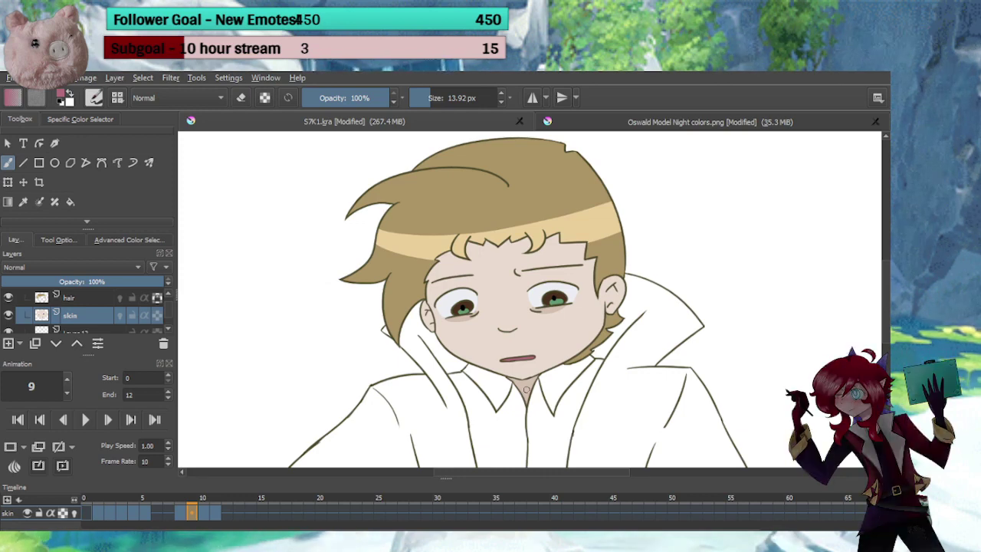
scroll(557, 305, "down", 4)
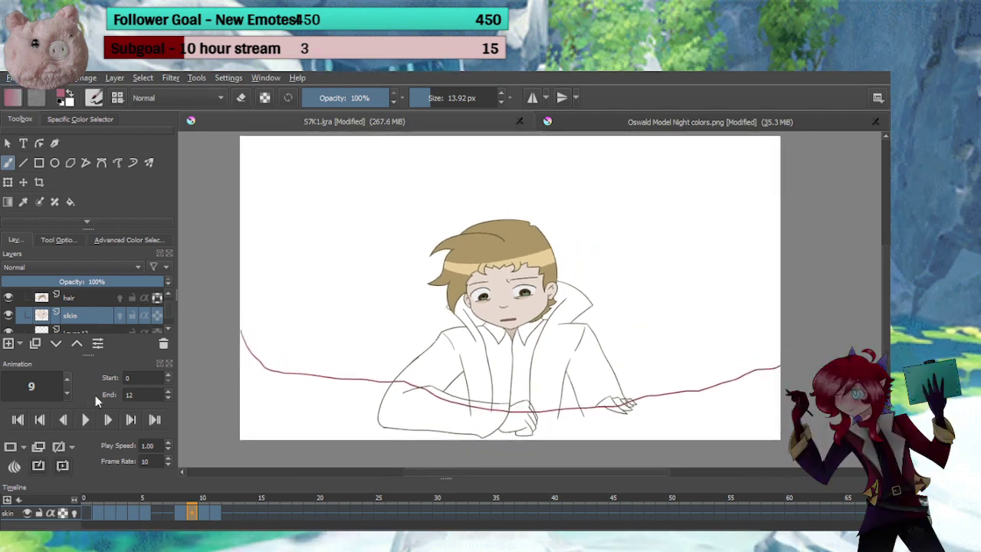
left_click(85, 419)
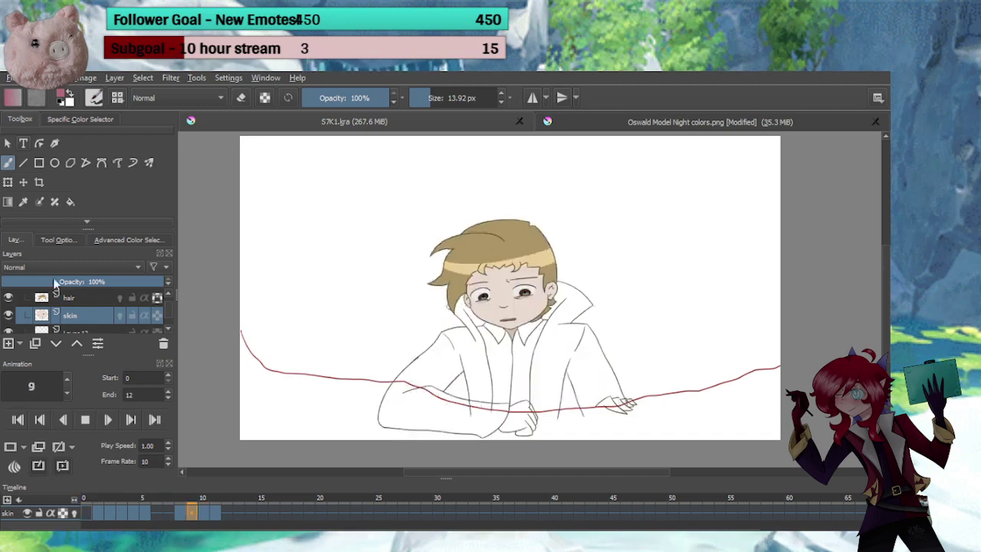
Add a new paint layer directly below the skin layer and name it Shirt
left_click(168, 329)
left_click(74, 318)
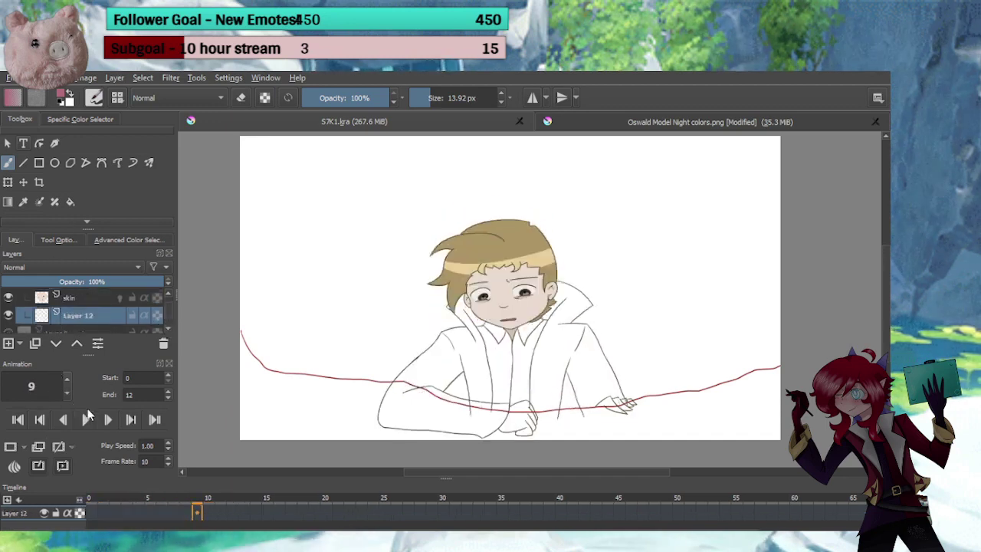
left_click(8, 345)
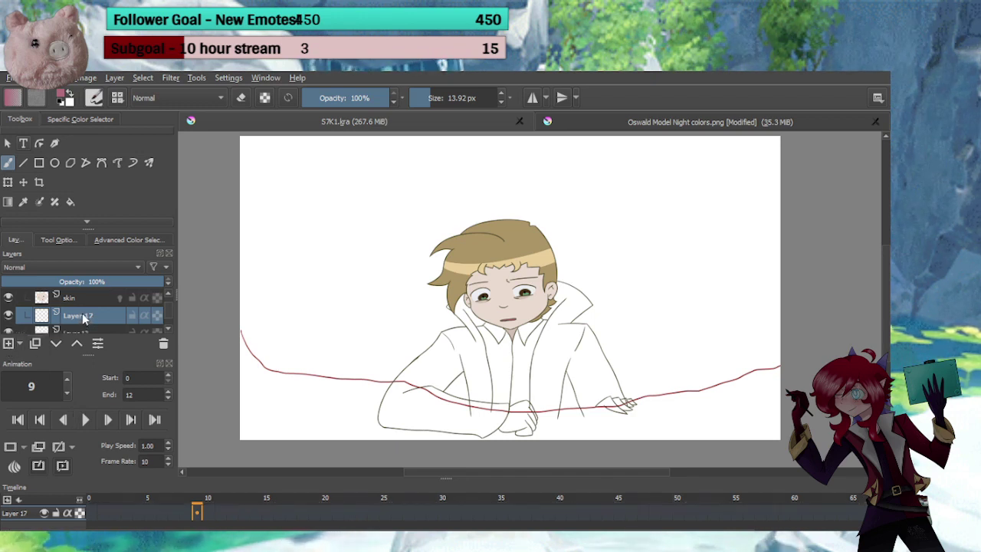
double_click(82, 316)
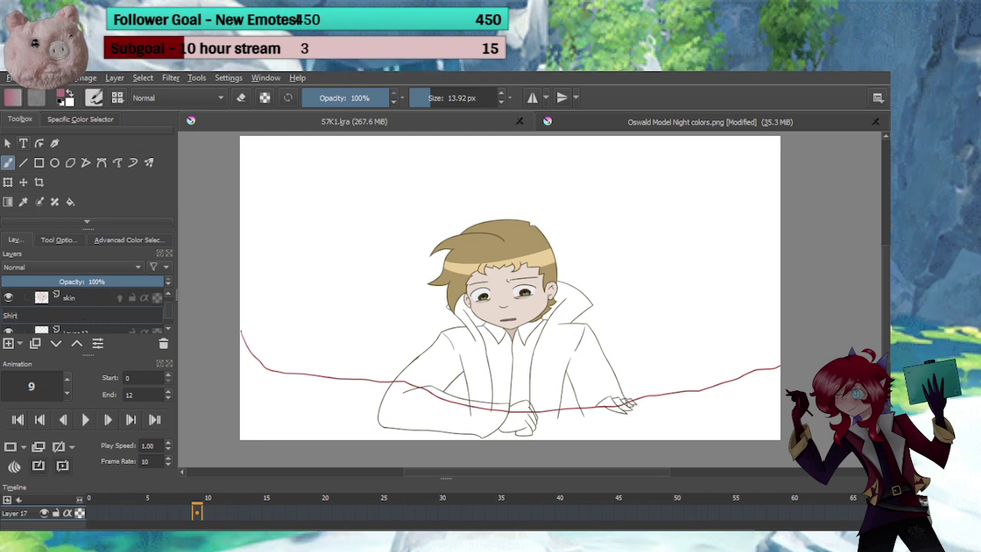
key("Return")
key("Return")
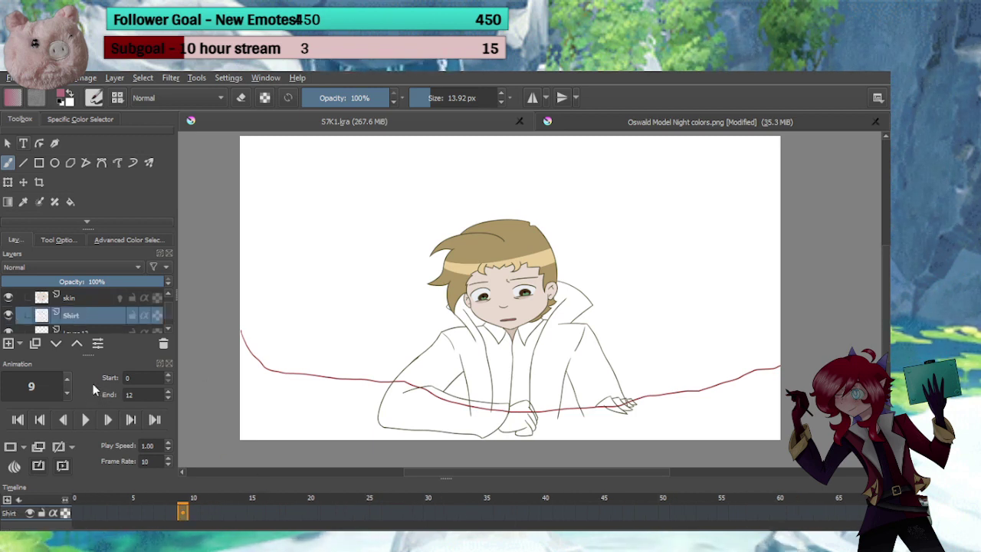
Sample the pale grey shirt colour from the night colour model and paint the collar area with a 50 px brush in frame 9
left_click(582, 120)
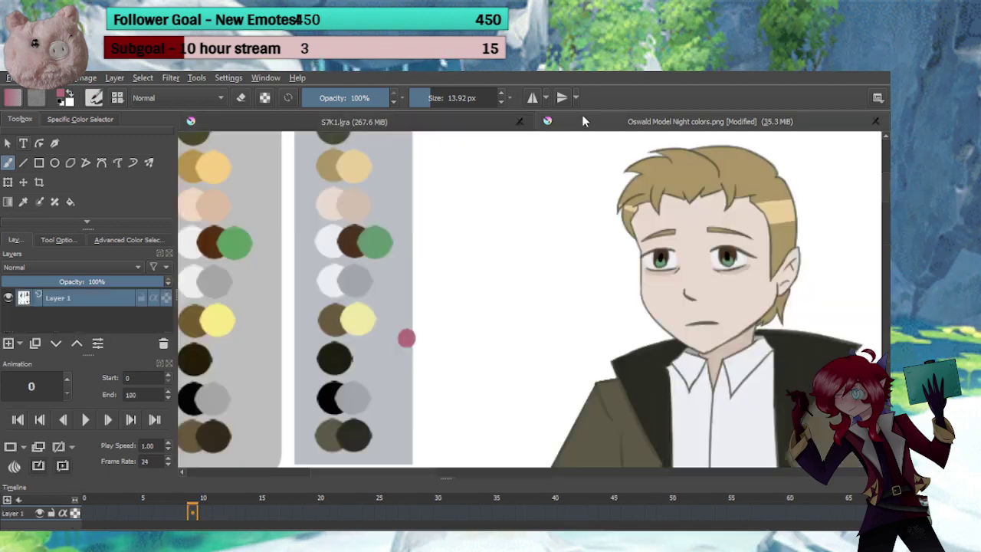
left_click(306, 122)
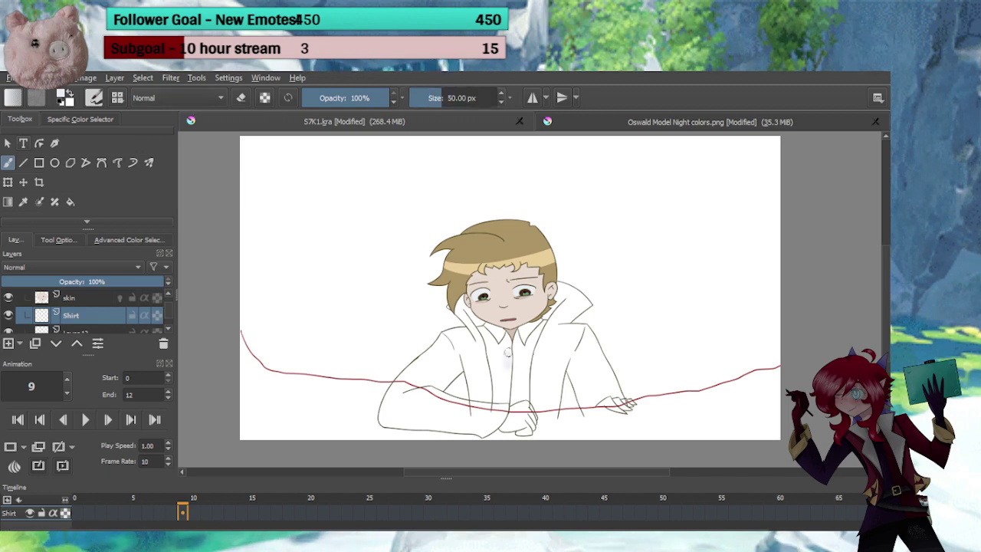
scroll(513, 371, "up", 6)
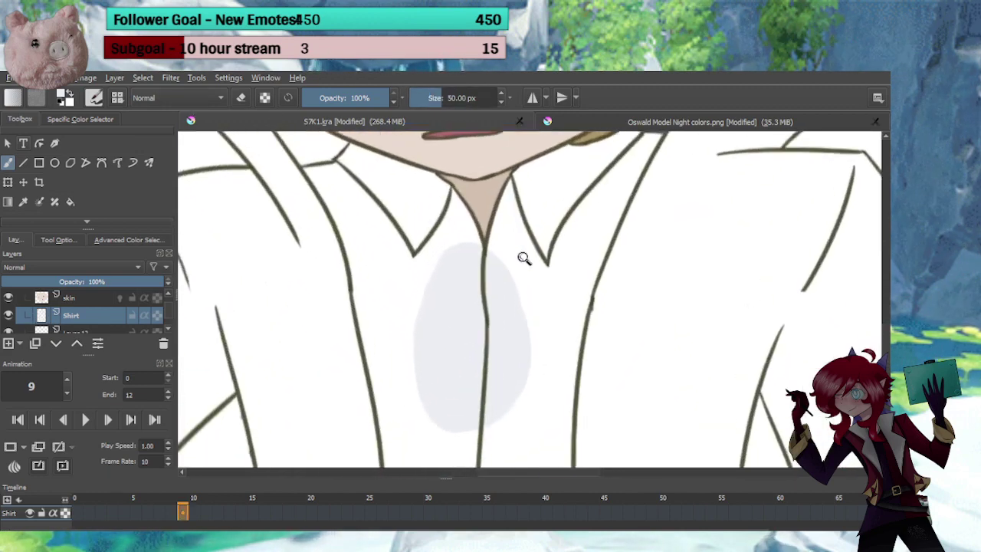
mouse_move(427, 257)
left_mouse_down()
mouse_move(521, 322)
mouse_move(587, 314)
mouse_move(598, 285)
mouse_move(446, 271)
left_mouse_up()
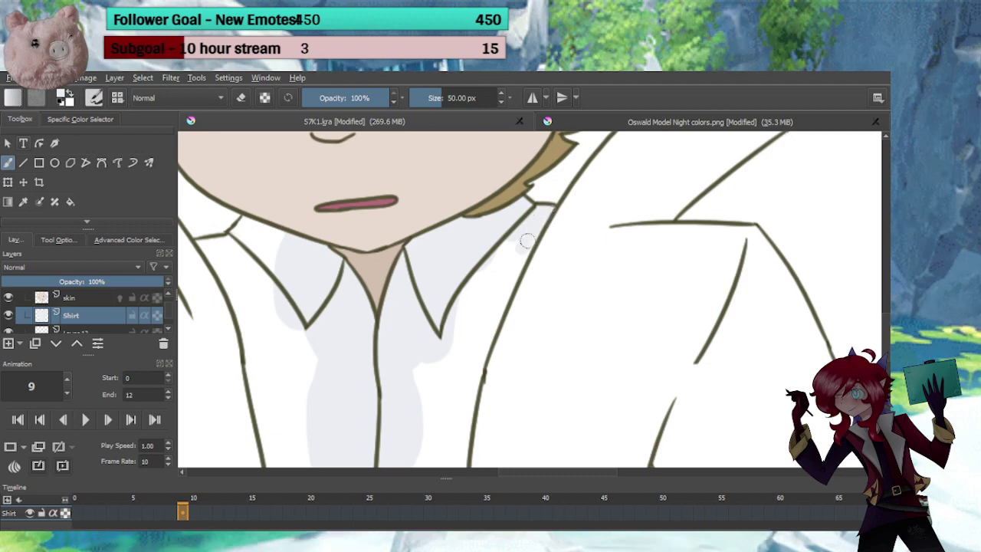
mouse_move(535, 224)
left_mouse_down()
mouse_move(475, 319)
mouse_move(468, 282)
left_mouse_up()
Paint the right half of the shirt front down to the folded hand in frame 9
mouse_move(449, 364)
left_mouse_down()
mouse_move(472, 249)
mouse_move(455, 265)
mouse_move(485, 220)
left_mouse_up()
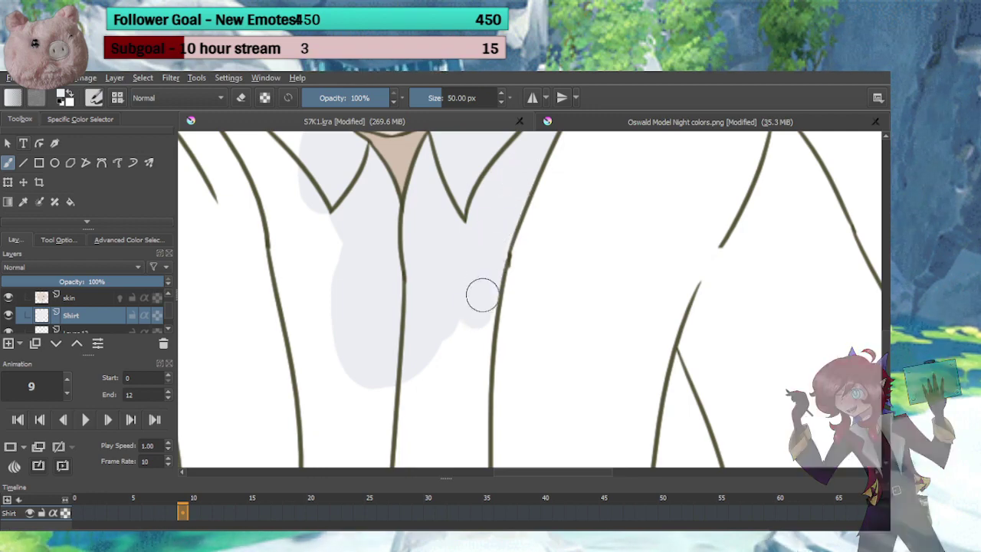
mouse_move(473, 344)
left_mouse_down()
mouse_move(486, 202)
mouse_move(475, 430)
mouse_move(472, 324)
left_mouse_up()
left_click_drag(472, 396, 472, 370)
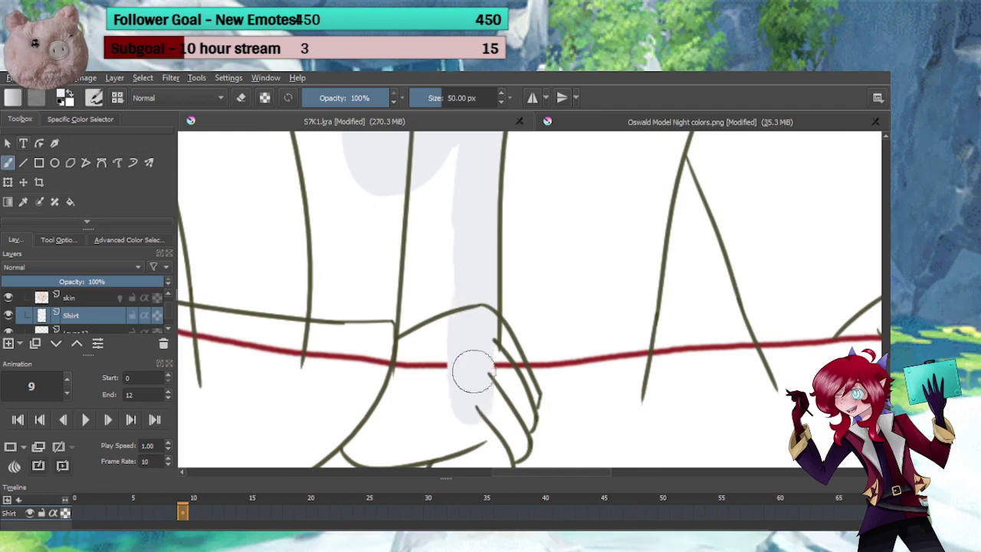
left_click_drag(457, 288, 529, 377)
mouse_move(523, 257)
left_mouse_down()
mouse_move(519, 416)
mouse_move(480, 459)
mouse_move(449, 462)
mouse_move(429, 409)
mouse_move(376, 429)
left_mouse_up()
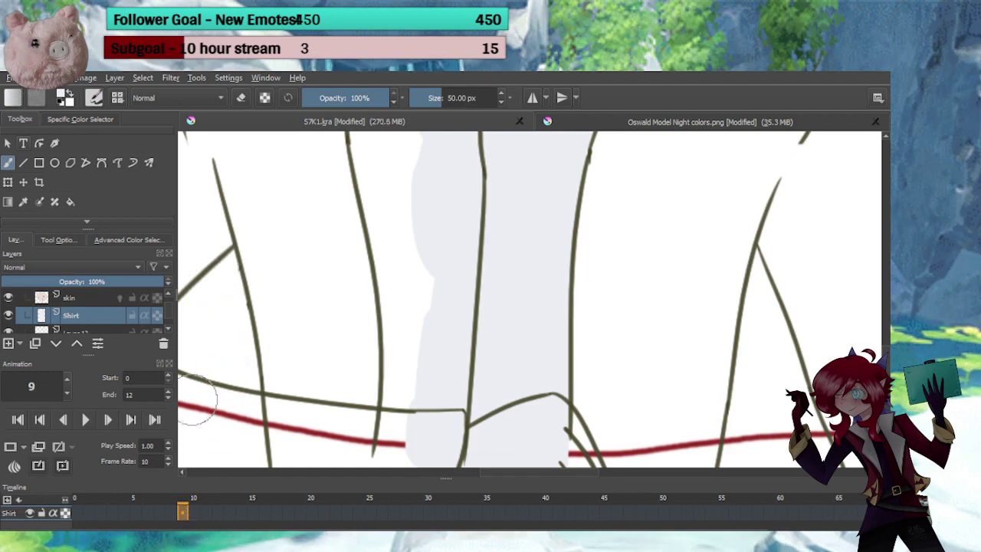
Make the Shirt layer animated with a blank frame 0 and finish painting the left half of the shirt in frame 9
left_click(96, 519)
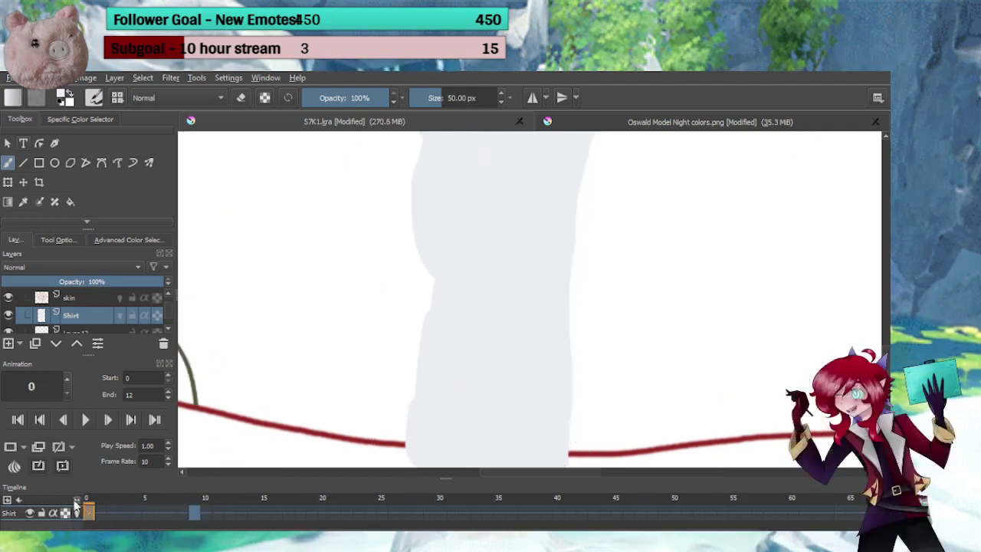
left_click(200, 521)
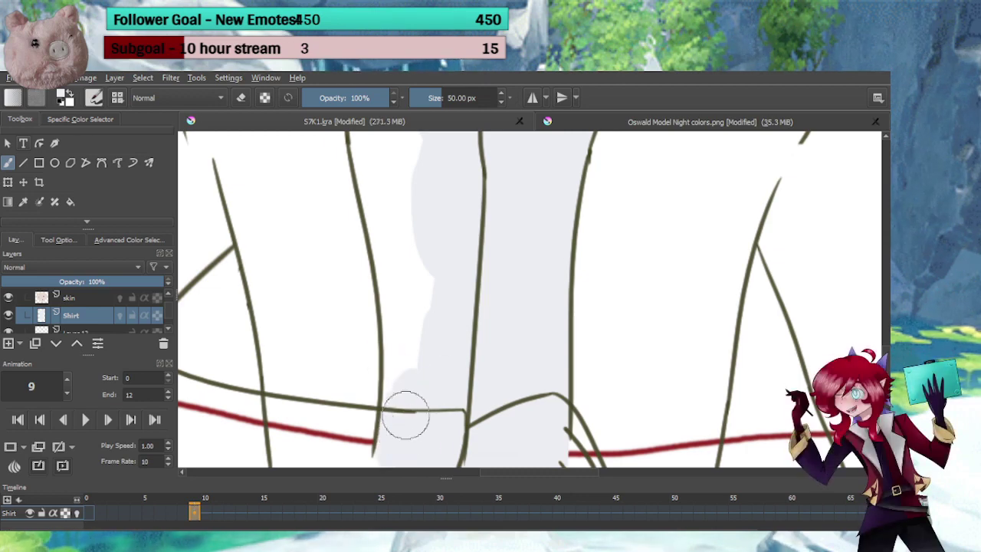
mouse_move(403, 388)
left_mouse_down()
mouse_move(431, 401)
mouse_move(416, 429)
mouse_move(407, 319)
mouse_move(409, 339)
mouse_move(452, 398)
left_mouse_up()
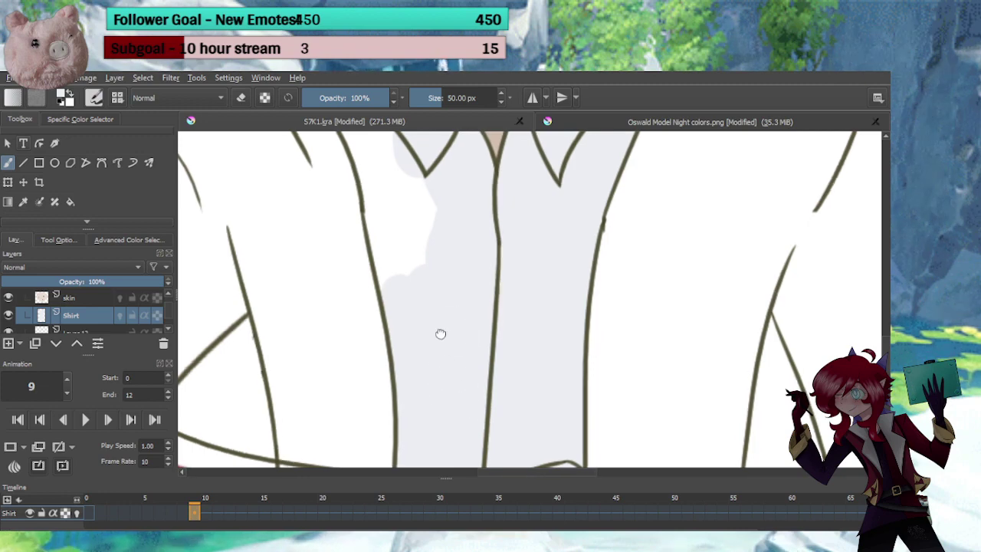
left_click_drag(439, 332, 499, 460)
mouse_move(491, 219)
left_mouse_down()
mouse_move(471, 234)
mouse_move(472, 218)
mouse_move(443, 195)
mouse_move(407, 221)
mouse_move(378, 219)
mouse_move(424, 284)
mouse_move(409, 236)
mouse_move(459, 302)
mouse_move(440, 242)
mouse_move(501, 369)
mouse_move(489, 244)
left_mouse_up()
mouse_move(491, 337)
left_mouse_down()
mouse_move(458, 227)
mouse_move(434, 208)
mouse_move(444, 309)
mouse_move(509, 412)
left_mouse_up()
left_click_drag(515, 324, 503, 262)
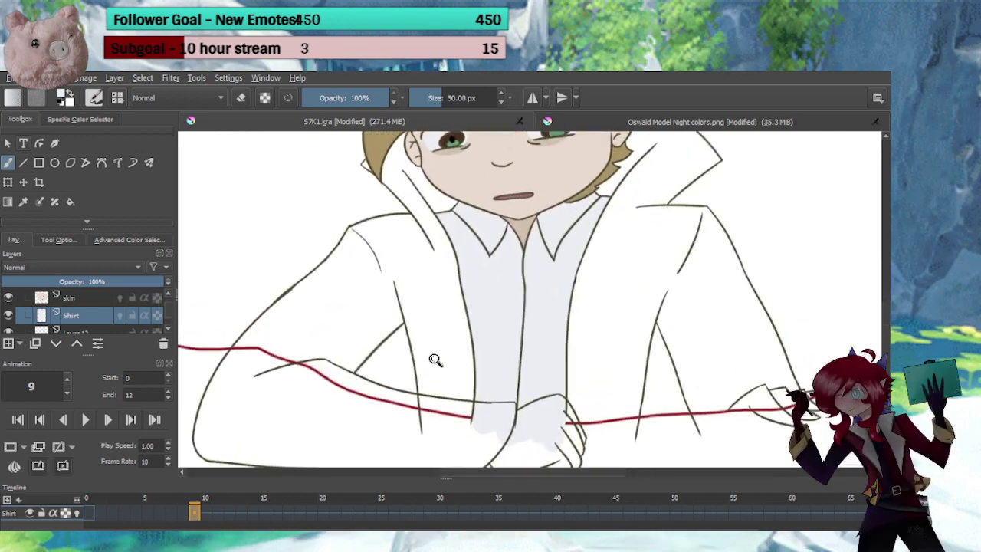
Check the torso position in frames 8 to 5 and move the painted shirt frame from 9 to 5
left_click(186, 517)
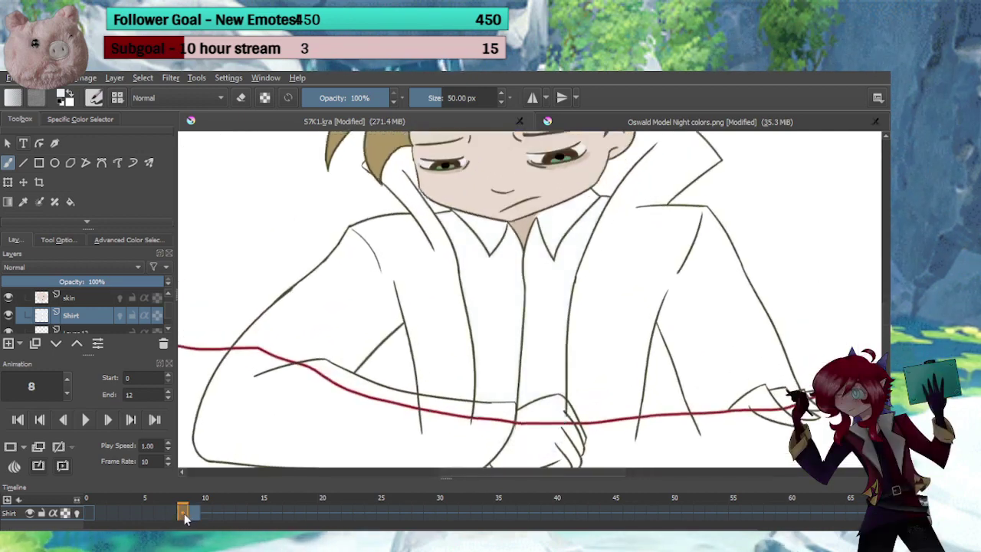
left_click(184, 515)
left_click(174, 516)
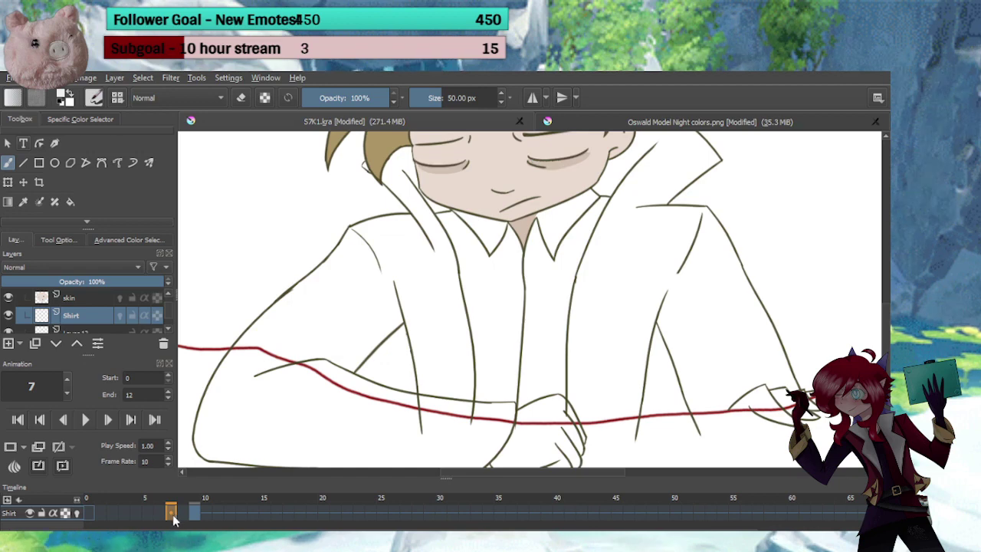
left_click(159, 517)
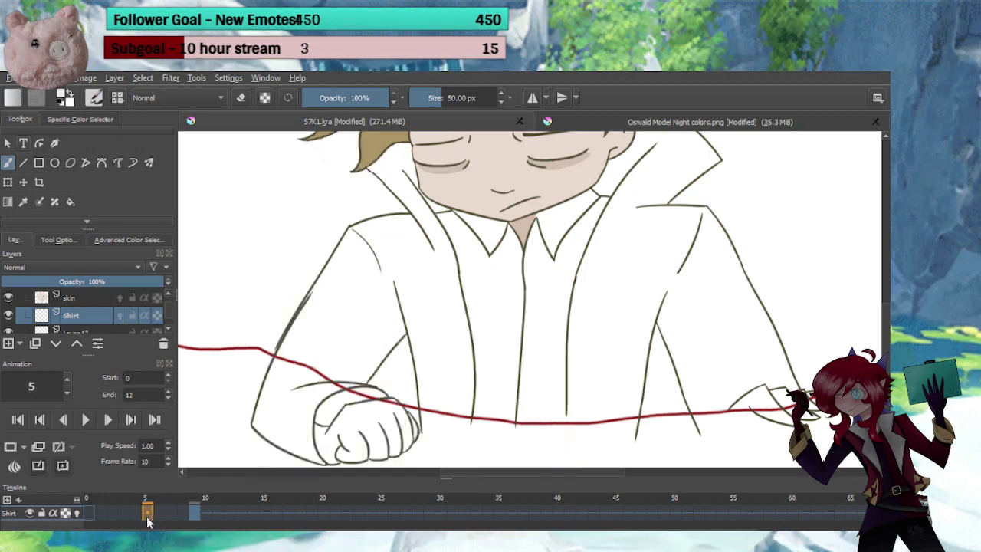
left_click(146, 518)
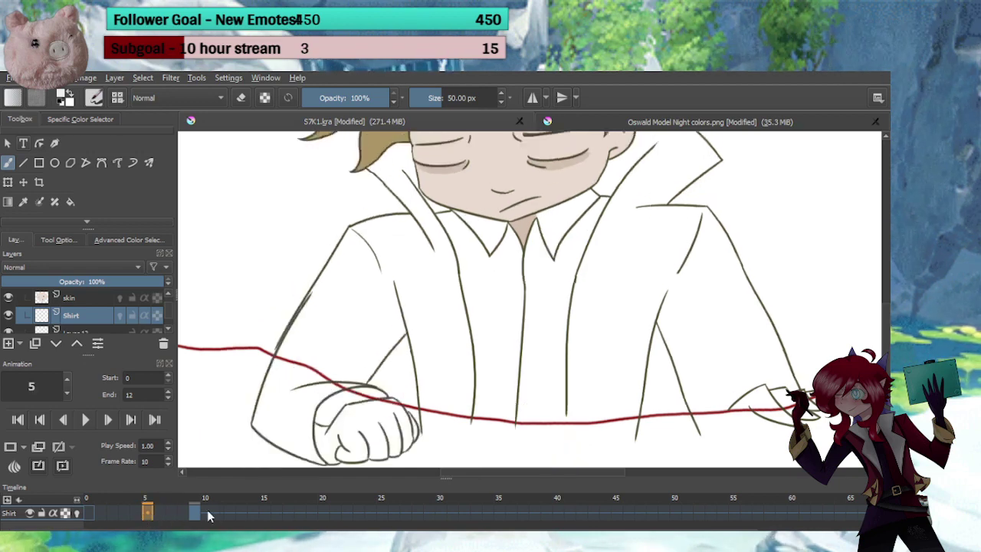
mouse_move(195, 514)
left_mouse_down()
mouse_move(158, 483)
mouse_move(138, 518)
left_mouse_up()
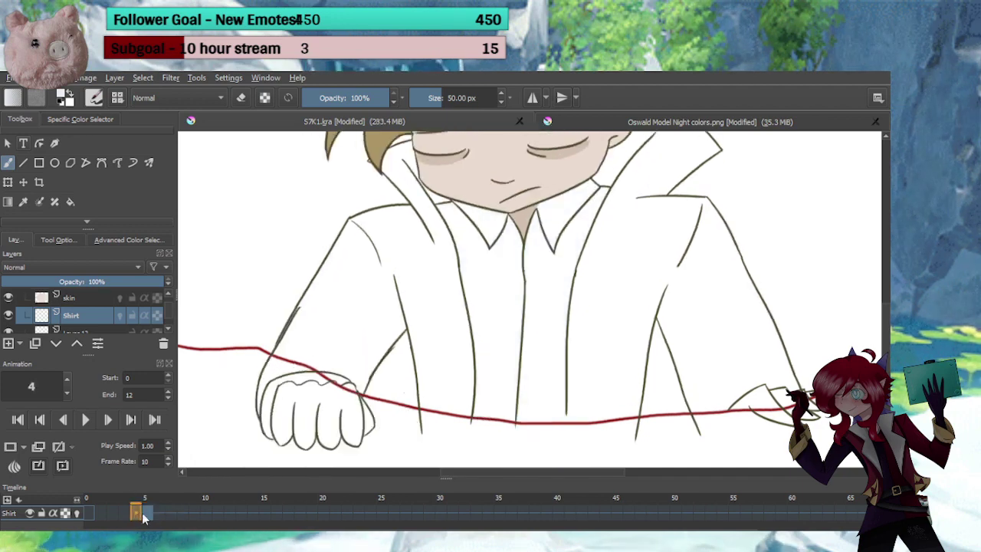
left_click(159, 516)
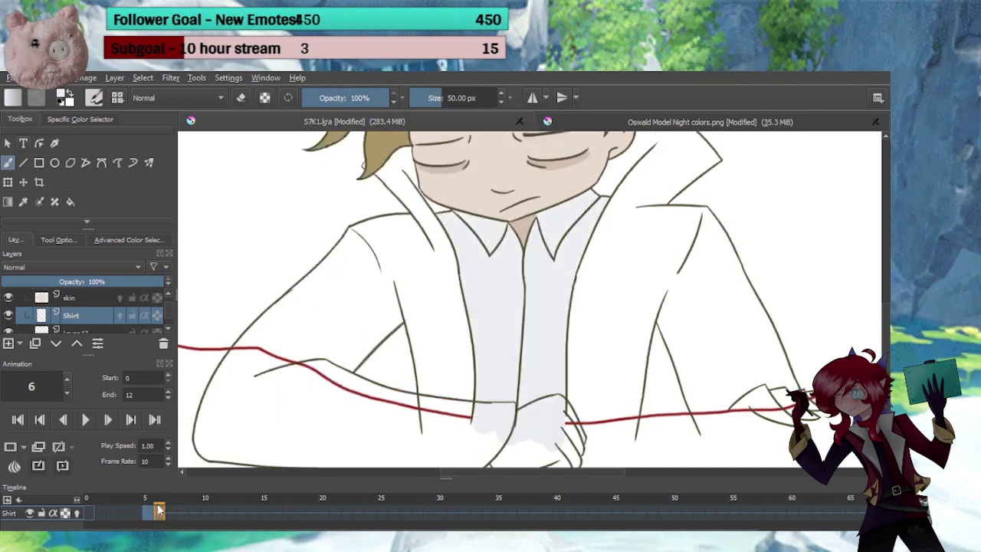
Copy the painted shirt to frame 4 and stretch its upper edge slightly upward to meet the raised collar
left_click(138, 511)
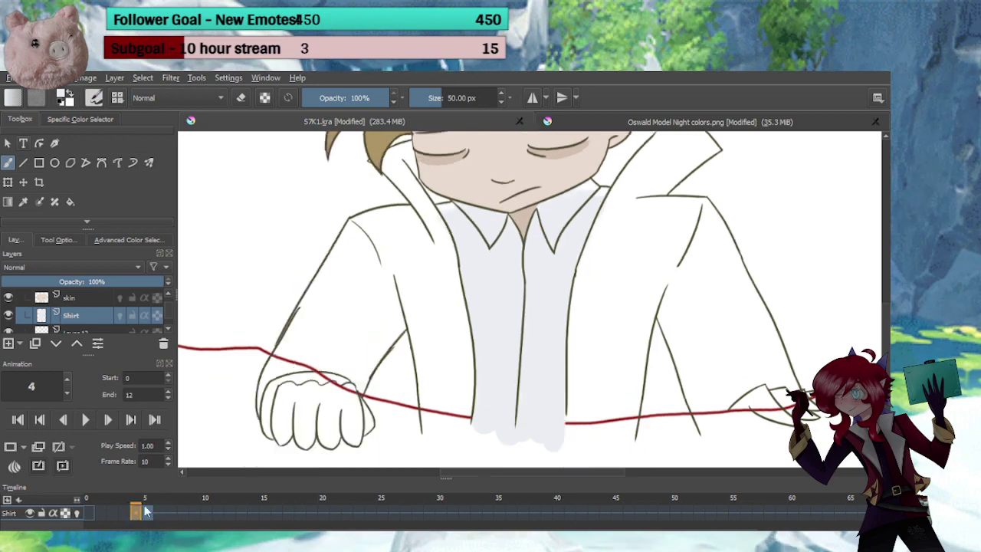
left_click(8, 181)
left_click_drag(521, 184, 522, 176)
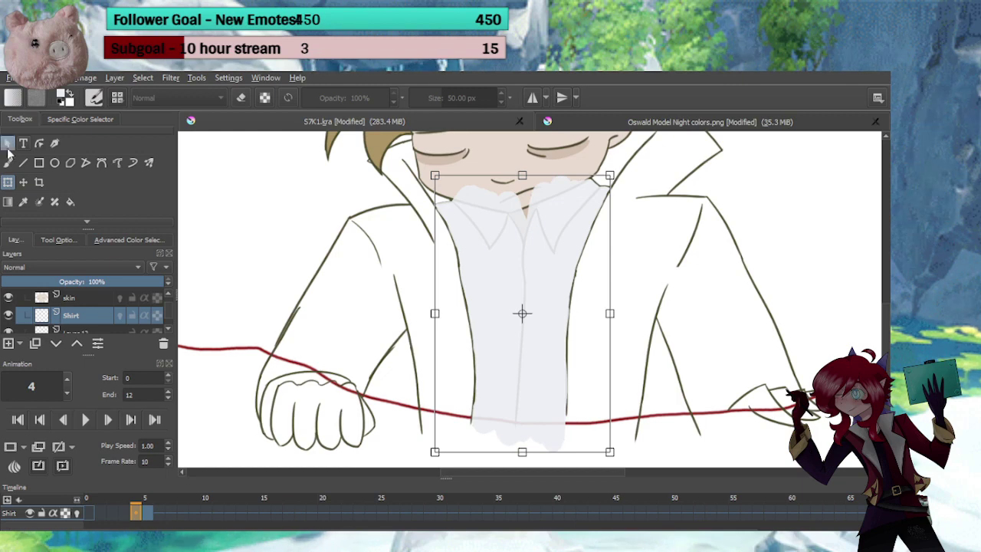
left_click(7, 163)
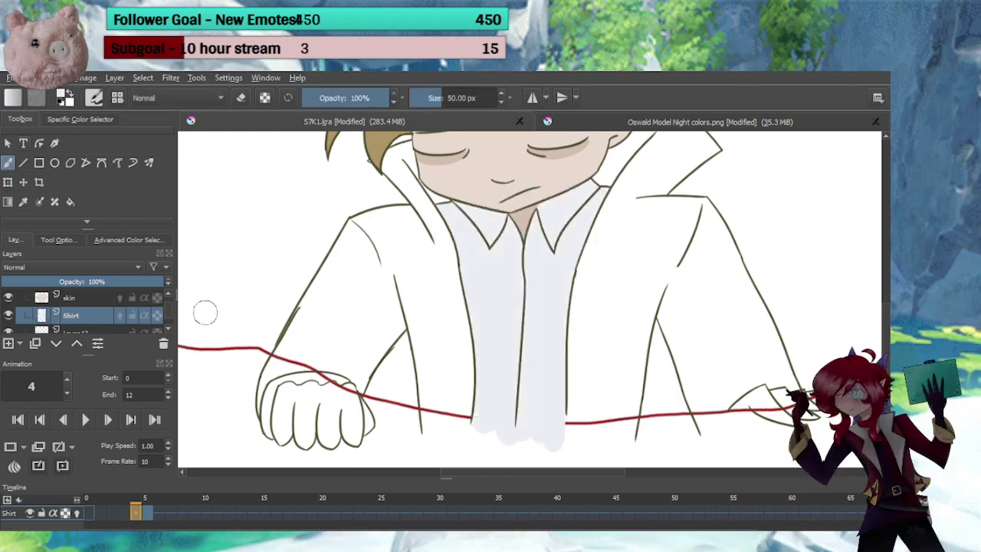
Paint the left edge and lower part of the shirt with the same pale grey in frame 3
left_click(126, 513)
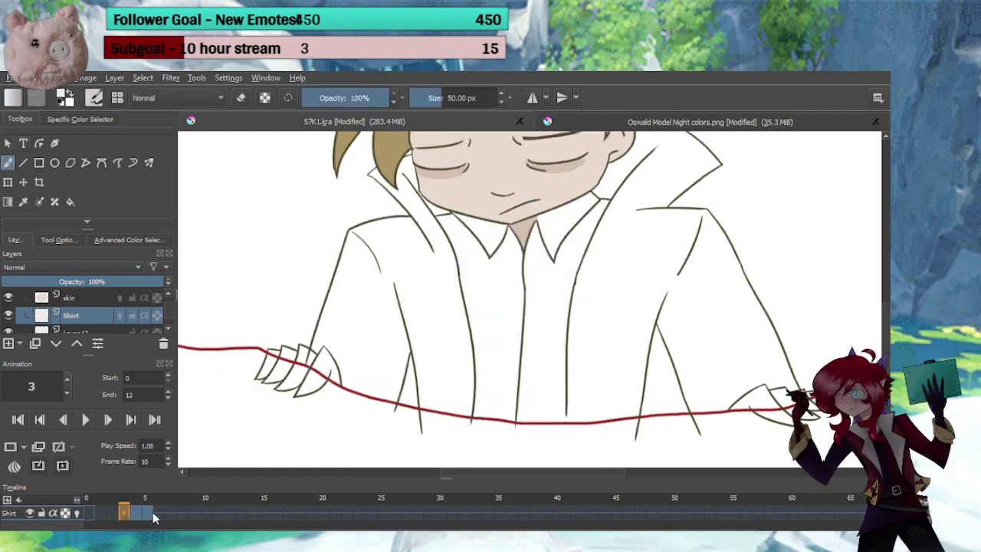
left_click(149, 518)
left_click(127, 514)
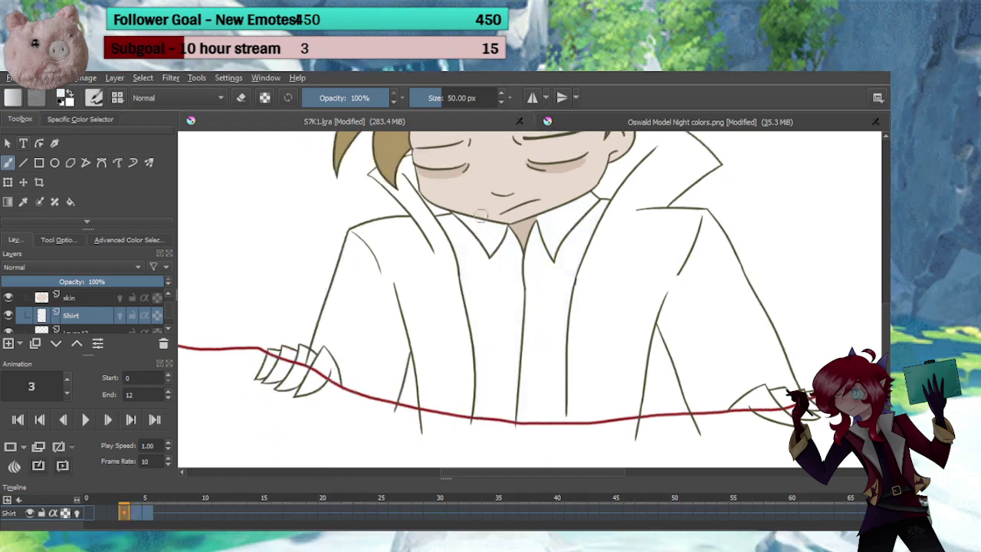
left_click_drag(514, 247, 537, 255)
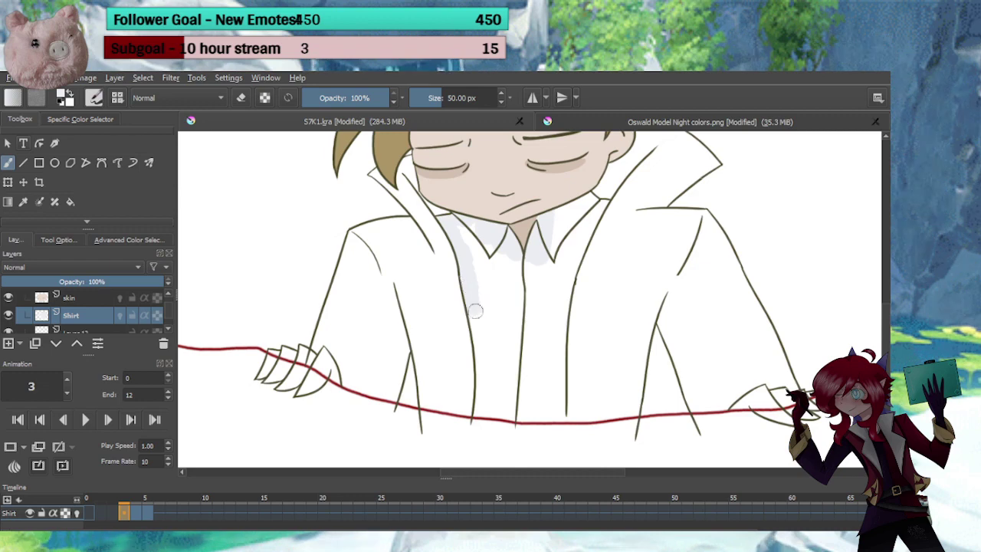
mouse_move(475, 310)
left_mouse_down()
mouse_move(479, 426)
mouse_move(448, 390)
mouse_move(449, 409)
mouse_move(478, 354)
mouse_move(504, 410)
mouse_move(501, 337)
mouse_move(486, 399)
left_mouse_up()
key("e")
key("e")
left_click_drag(486, 400, 482, 347)
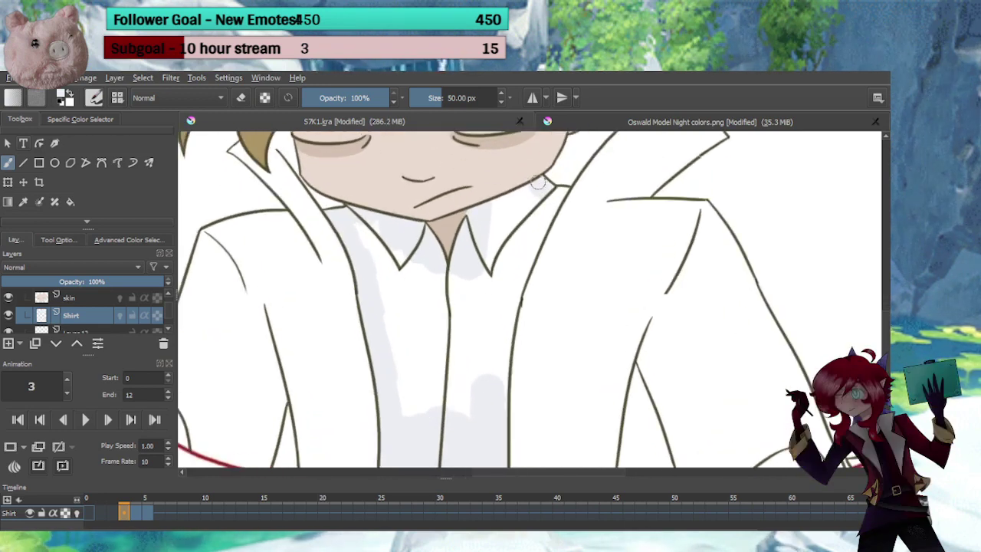
Fill the right collar and the remaining gaps in the shirt in frame 3, erasing any spill beside the neck
key("e")
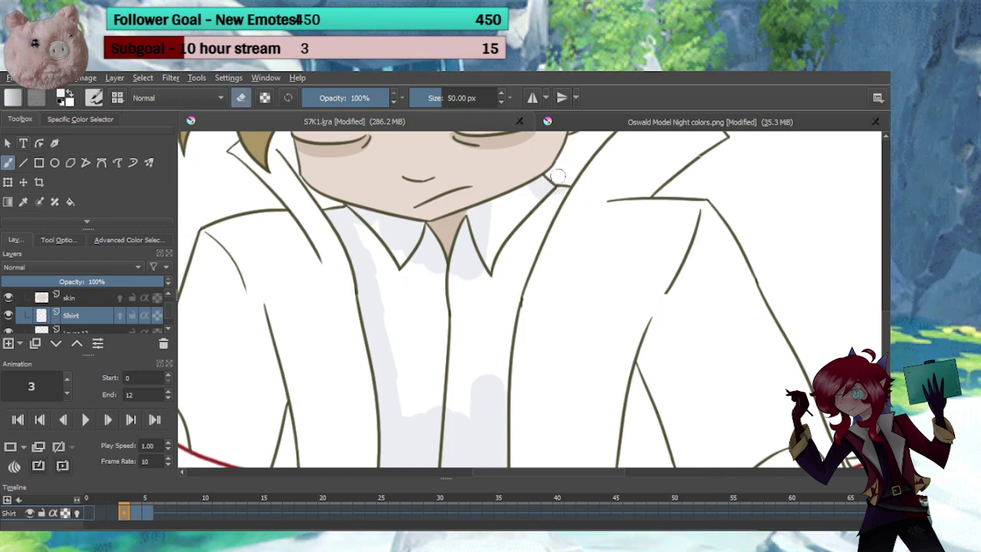
key("e")
mouse_move(551, 210)
left_mouse_down()
mouse_move(547, 198)
mouse_move(506, 241)
mouse_move(532, 176)
left_mouse_up()
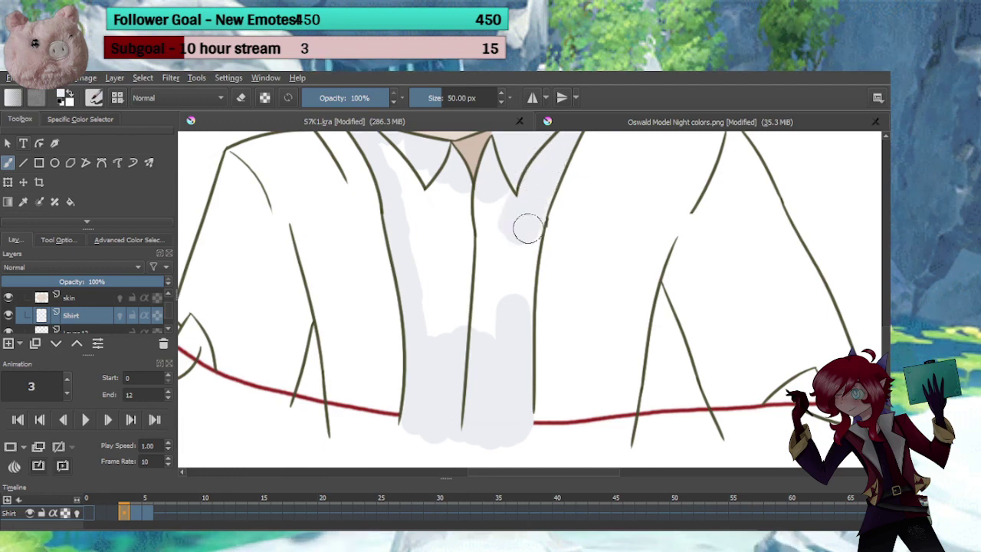
mouse_move(527, 229)
left_mouse_down()
mouse_move(511, 344)
mouse_move(528, 175)
mouse_move(487, 237)
mouse_move(470, 333)
mouse_move(467, 205)
mouse_move(440, 227)
mouse_move(426, 295)
left_mouse_up()
scroll(462, 322, "up", 3)
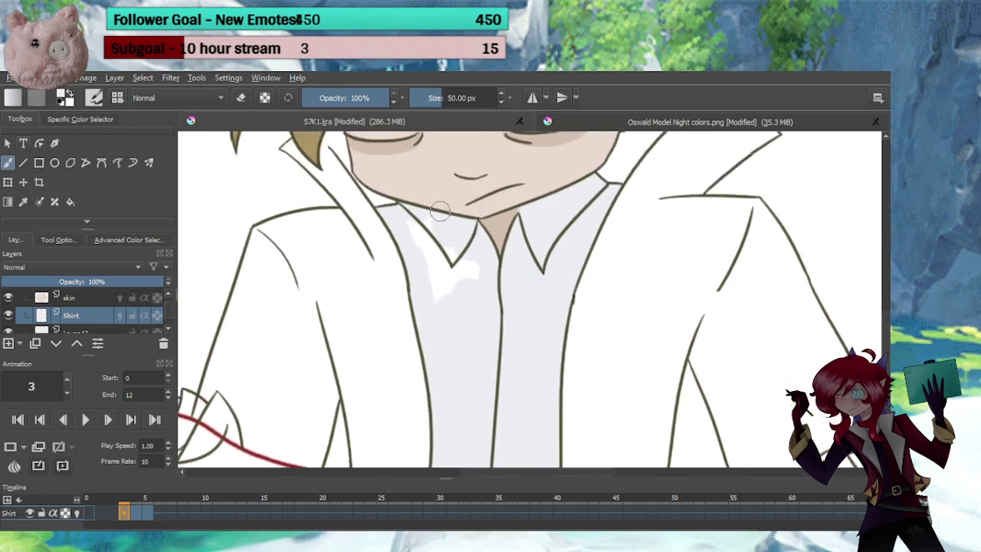
mouse_move(439, 212)
left_mouse_down()
mouse_move(425, 256)
mouse_move(468, 277)
left_mouse_up()
left_click_drag(507, 315, 501, 362)
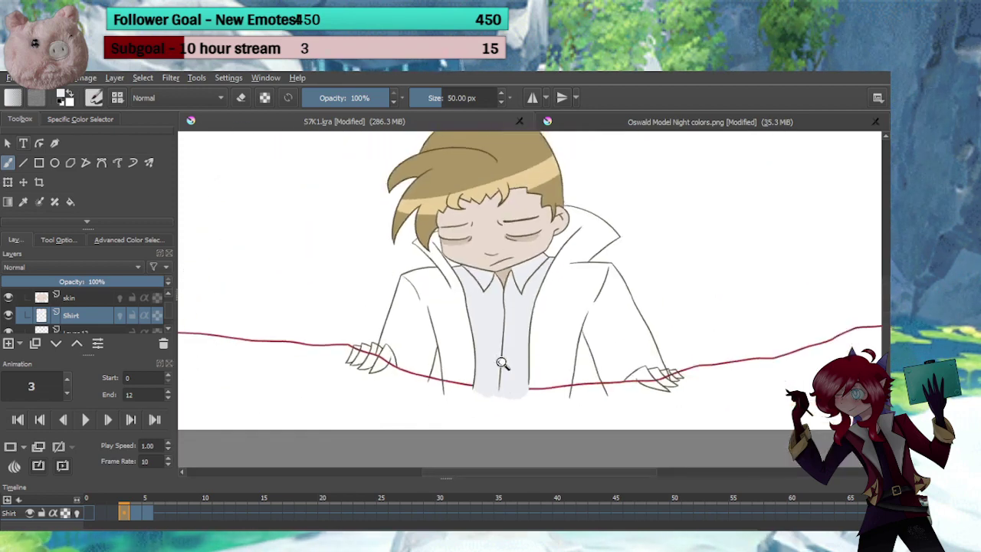
Paint the centre and left half of the shirt, including the left collar, with the same pale grey in frame 2
left_click(114, 514)
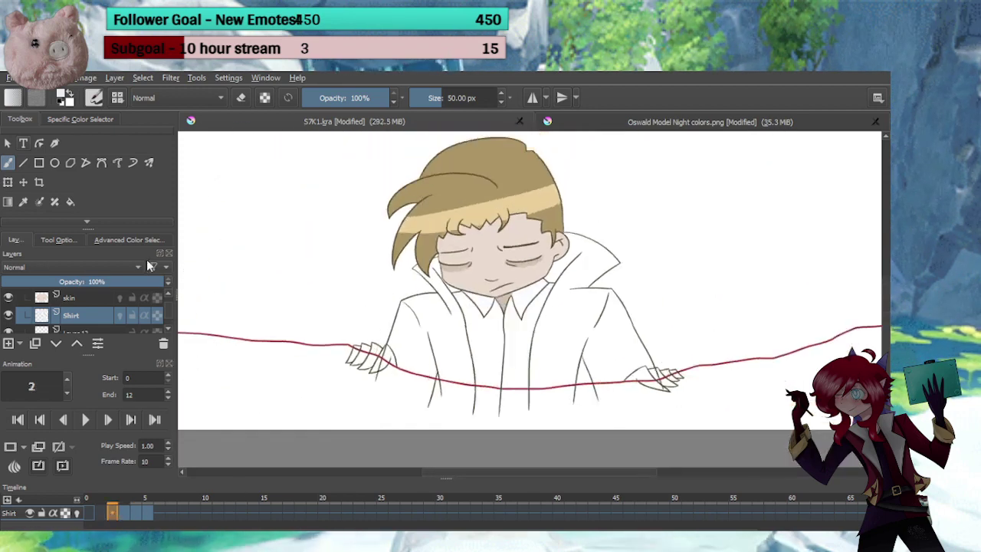
mouse_move(500, 341)
left_mouse_down()
mouse_move(494, 360)
mouse_move(491, 306)
mouse_move(509, 383)
mouse_move(476, 314)
mouse_move(502, 354)
left_mouse_up()
left_click_drag(497, 244, 468, 238)
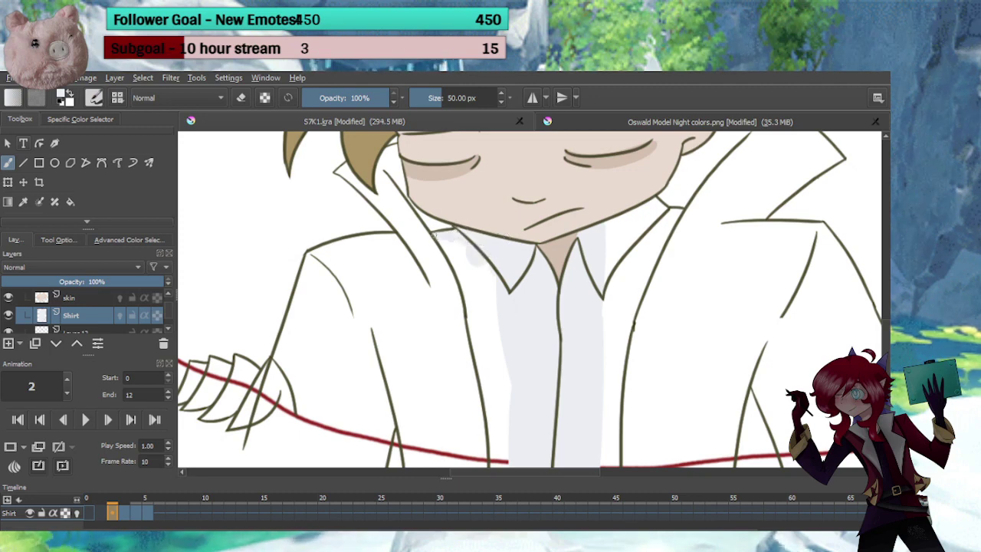
mouse_move(442, 240)
left_mouse_down()
mouse_move(471, 296)
mouse_move(455, 243)
mouse_move(500, 311)
mouse_move(485, 258)
mouse_move(495, 332)
left_mouse_up()
left_click_drag(465, 224, 446, 164)
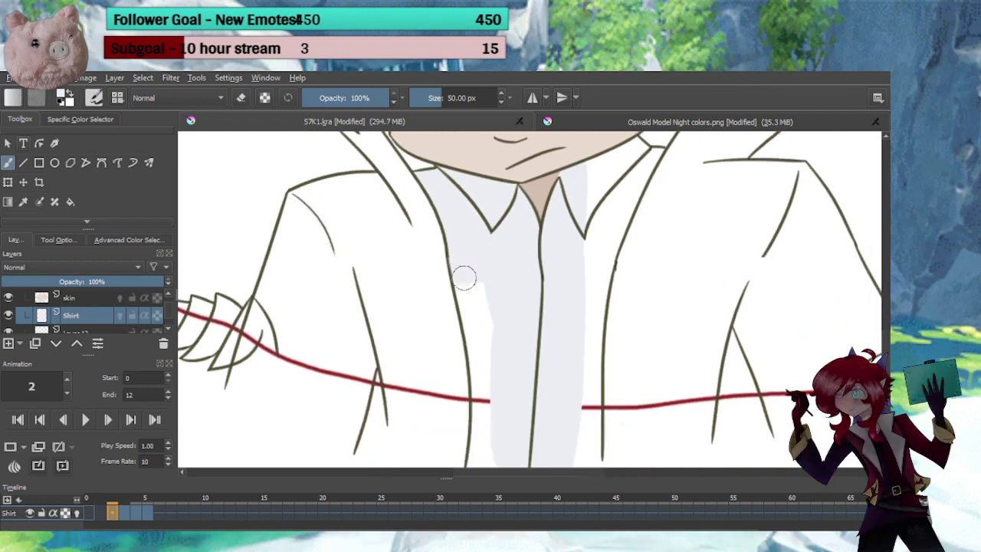
mouse_move(464, 273)
left_mouse_down()
mouse_move(472, 320)
mouse_move(488, 318)
mouse_move(501, 279)
mouse_move(498, 330)
mouse_move(490, 354)
left_mouse_up()
Fill the right half of the shirt and the right collar in frame 2
mouse_move(507, 329)
left_mouse_down()
mouse_move(454, 325)
mouse_move(500, 330)
mouse_move(513, 363)
left_mouse_up()
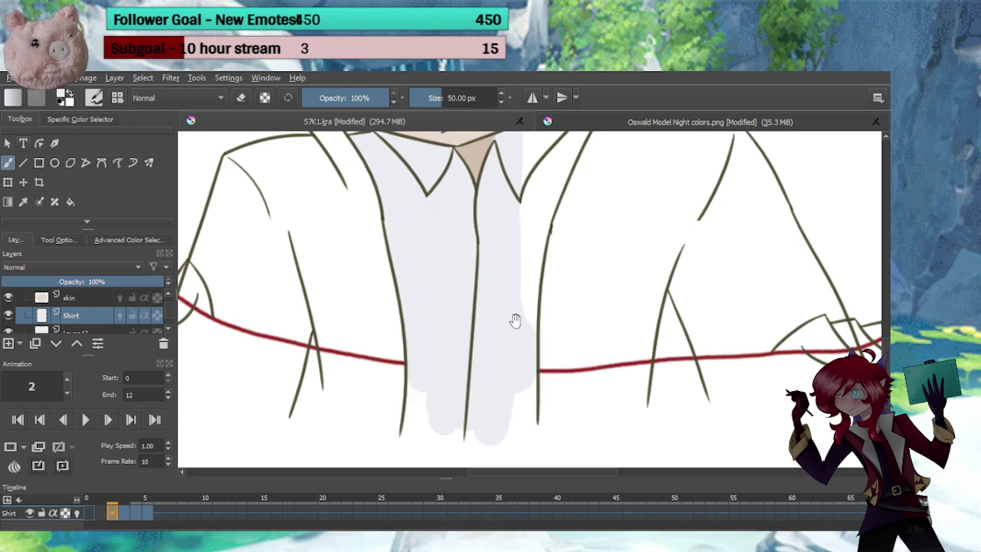
mouse_move(516, 320)
left_mouse_down()
mouse_move(510, 370)
mouse_move(506, 345)
mouse_move(514, 389)
mouse_move(525, 304)
mouse_move(509, 340)
left_mouse_up()
mouse_move(518, 253)
left_mouse_down()
mouse_move(502, 309)
mouse_move(514, 256)
mouse_move(541, 237)
left_mouse_up()
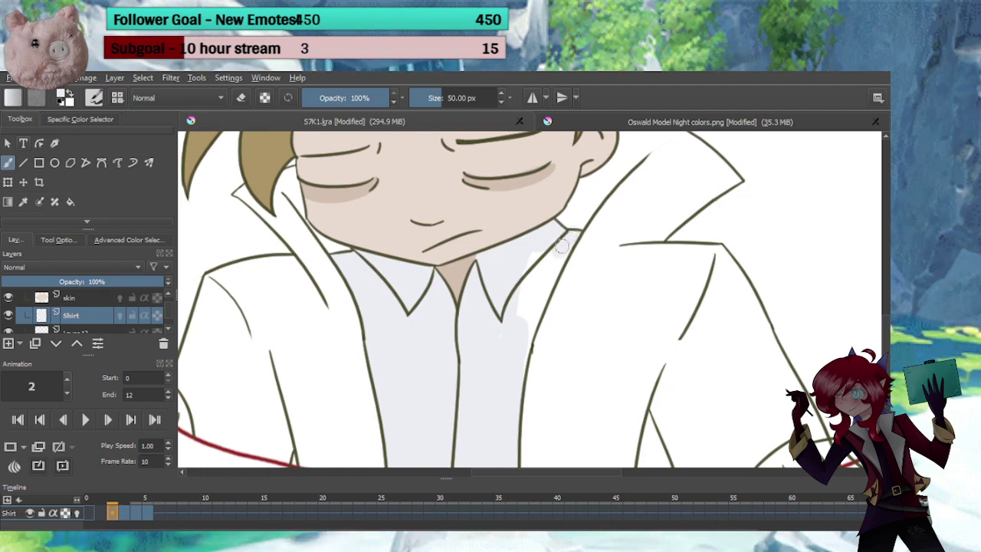
mouse_move(553, 264)
left_mouse_down()
mouse_move(536, 302)
mouse_move(534, 287)
mouse_move(518, 293)
left_mouse_up()
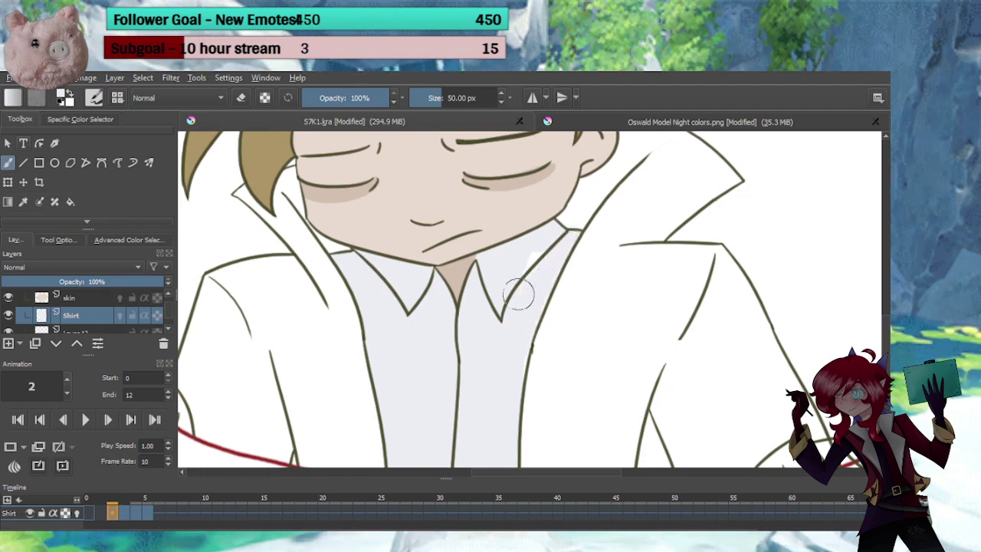
key("e")
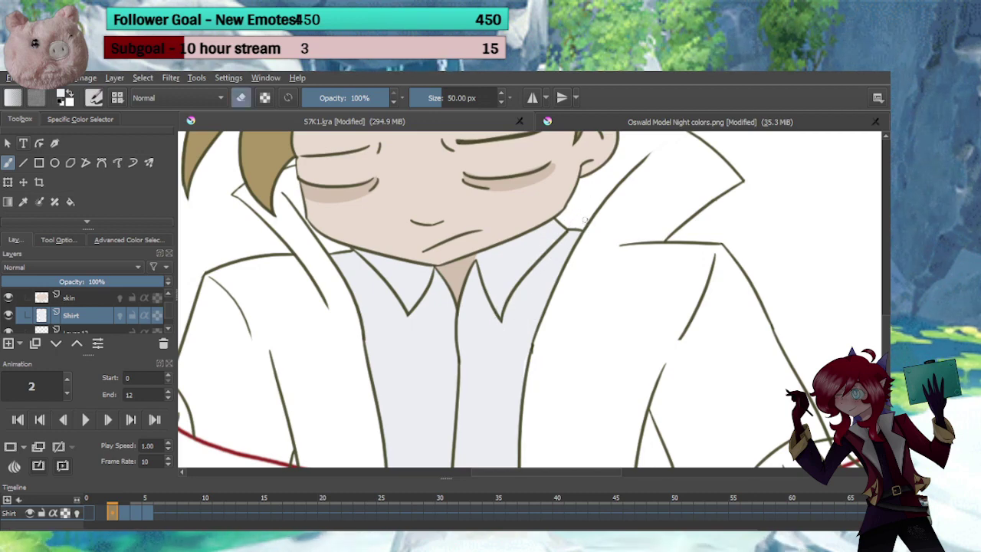
Paint the left half of the shirt with the same pale grey in frame 1, erasing any spill past the left collar
key("e")
scroll(587, 222, "down", 4)
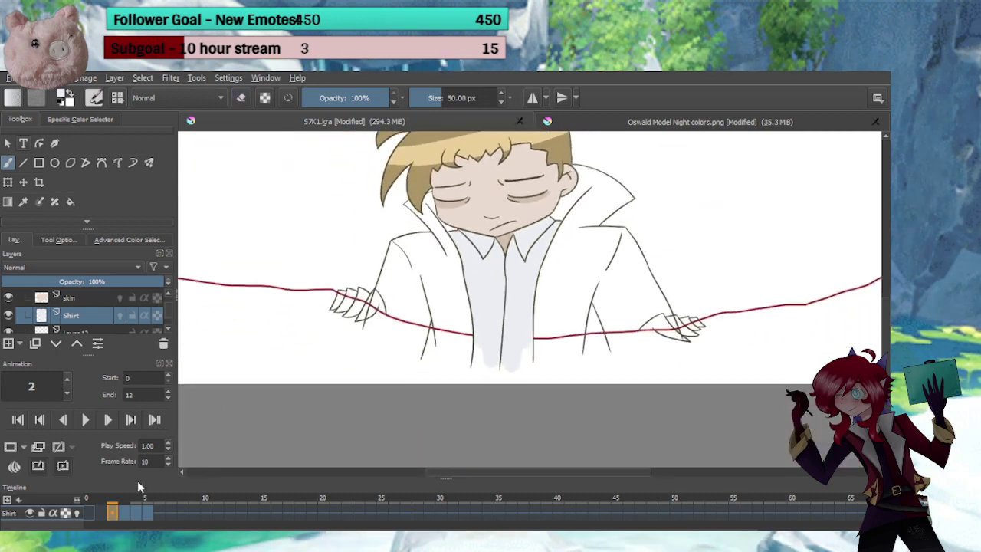
left_click(102, 513)
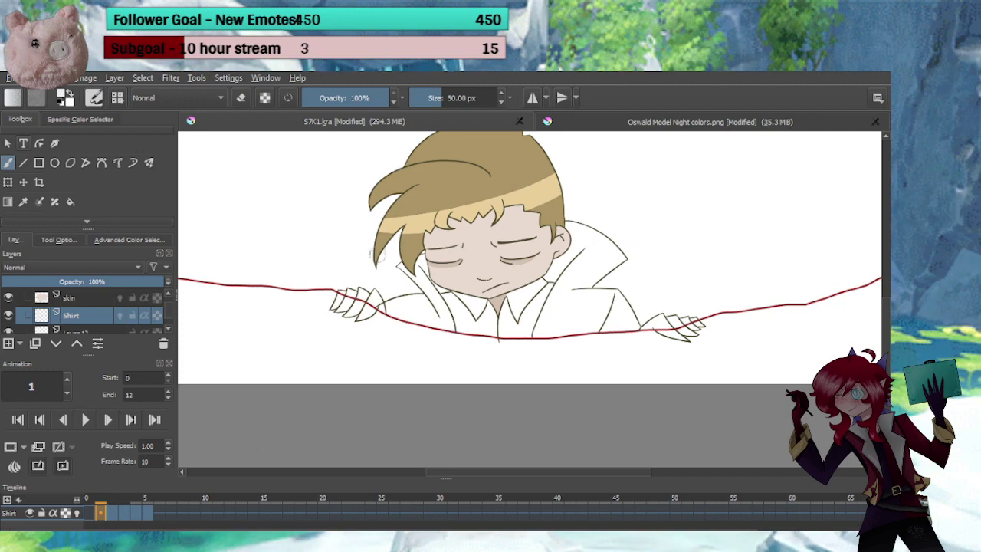
scroll(469, 327, "up", 4)
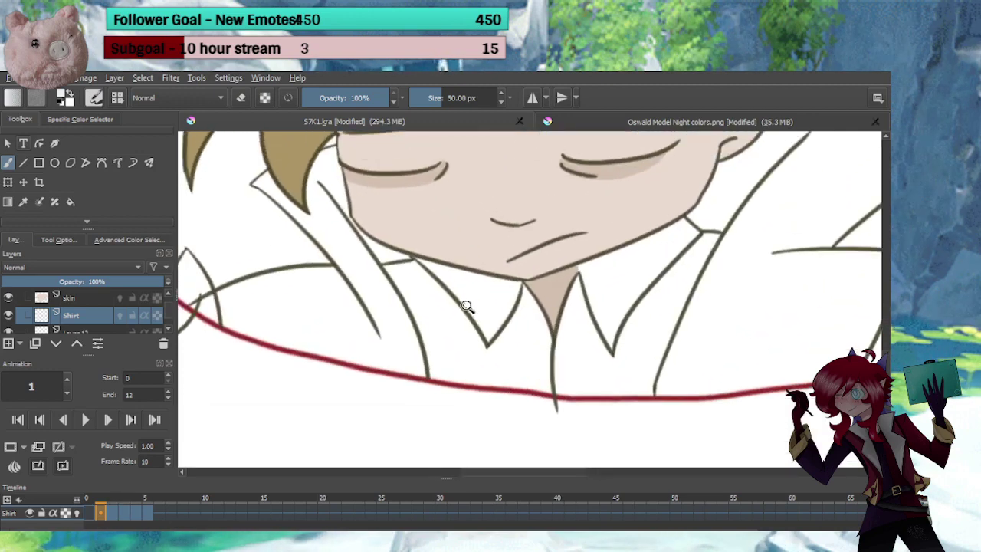
mouse_move(415, 235)
left_mouse_down()
mouse_move(508, 383)
mouse_move(478, 254)
mouse_move(531, 357)
mouse_move(565, 385)
mouse_move(541, 289)
mouse_move(556, 390)
mouse_move(477, 370)
mouse_move(578, 399)
mouse_move(444, 400)
mouse_move(419, 316)
mouse_move(375, 262)
left_mouse_up()
key("e")
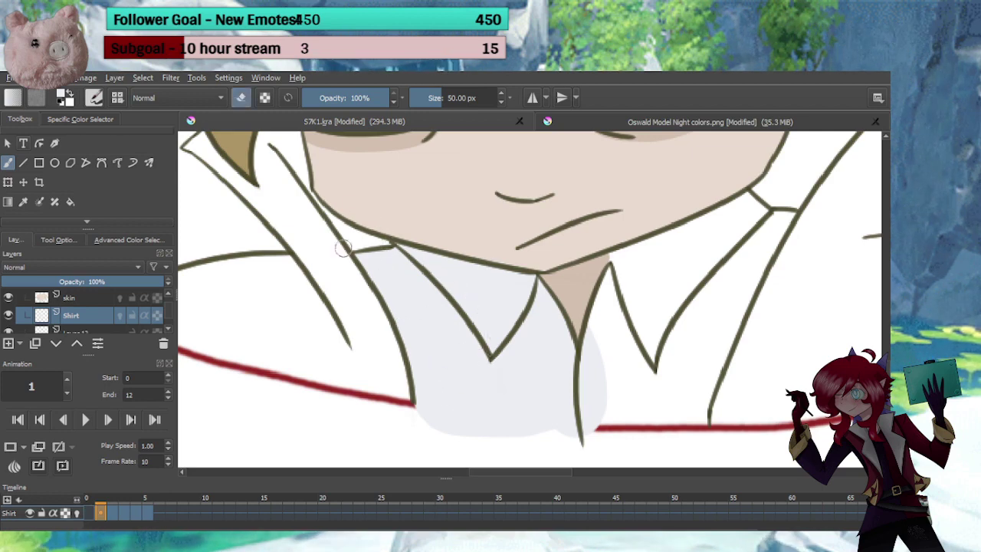
left_click_drag(343, 249, 360, 283)
key("e")
mouse_move(360, 328)
left_mouse_down()
mouse_move(317, 306)
mouse_move(220, 309)
left_mouse_up()
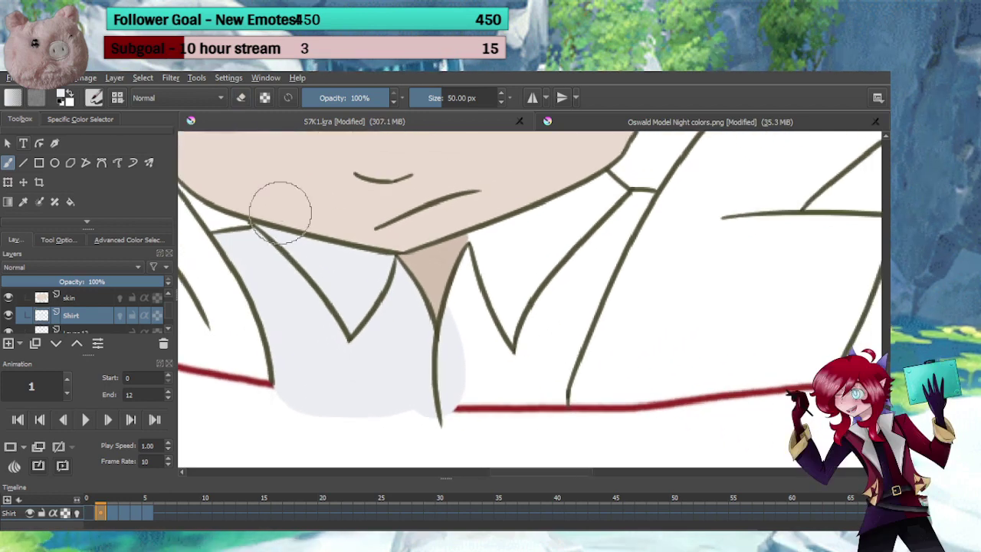
Fill the right half of the shirt and the right collar with the pale grey in frame 1
mouse_move(466, 219)
left_mouse_down()
mouse_move(449, 317)
mouse_move(469, 401)
left_mouse_up()
left_click_drag(521, 242, 527, 361)
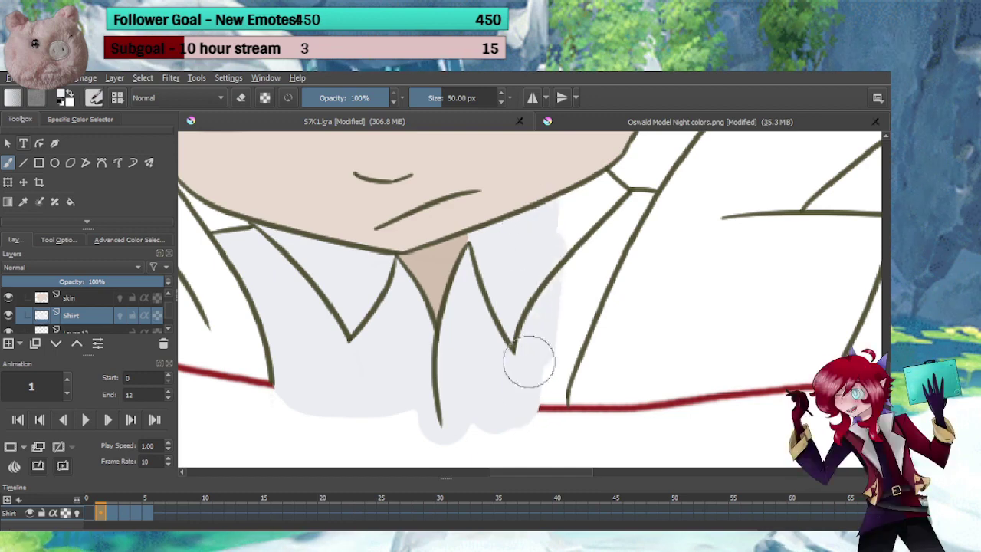
left_click_drag(535, 321, 472, 368)
mouse_move(506, 238)
left_mouse_down()
mouse_move(487, 304)
mouse_move(508, 245)
mouse_move(537, 231)
mouse_move(553, 244)
mouse_move(588, 244)
mouse_move(563, 250)
mouse_move(576, 246)
mouse_move(482, 429)
mouse_move(511, 353)
mouse_move(506, 390)
mouse_move(484, 420)
mouse_move(532, 291)
mouse_move(485, 369)
left_mouse_up()
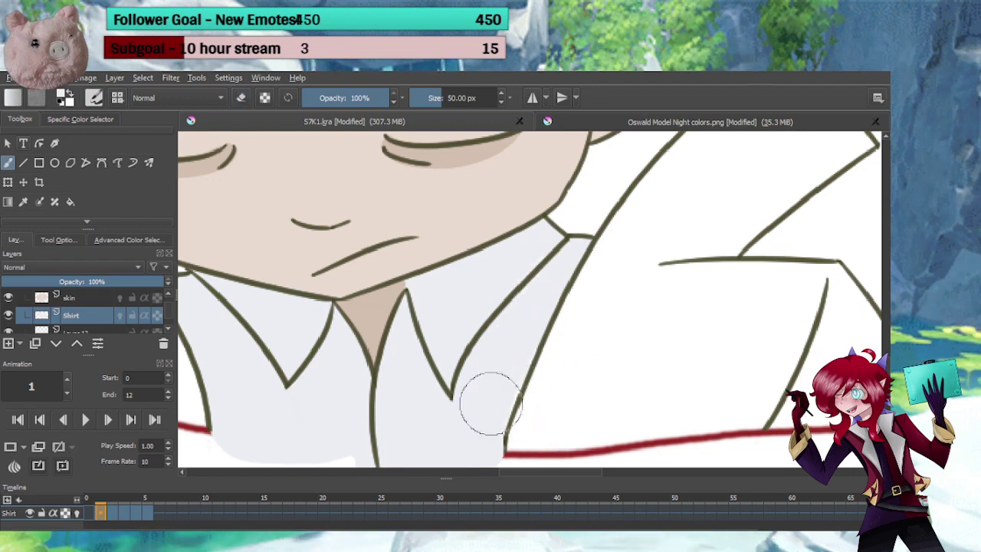
scroll(492, 413, "down", 4)
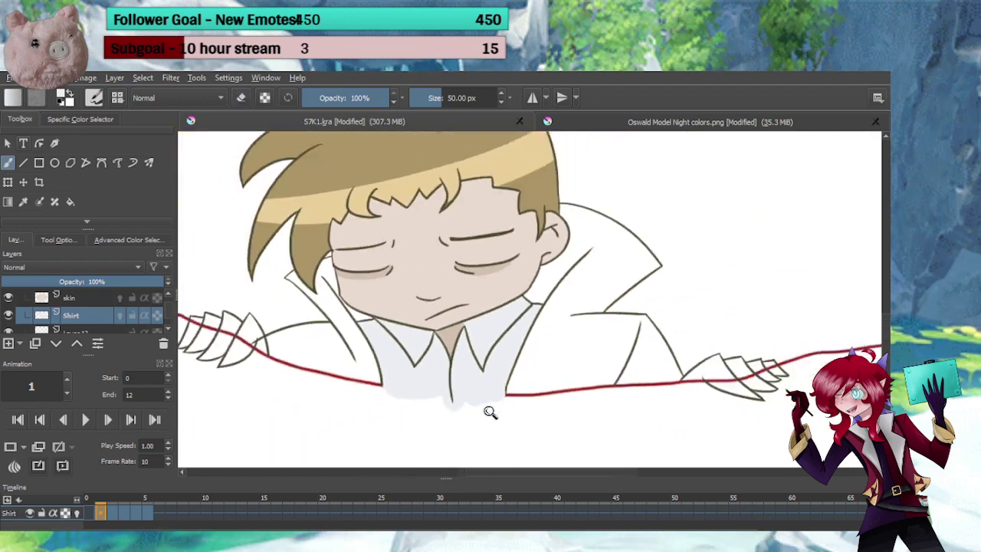
Step through frames 0 to 10 to check how the shirt colour fits the line art in each one
left_click(89, 514)
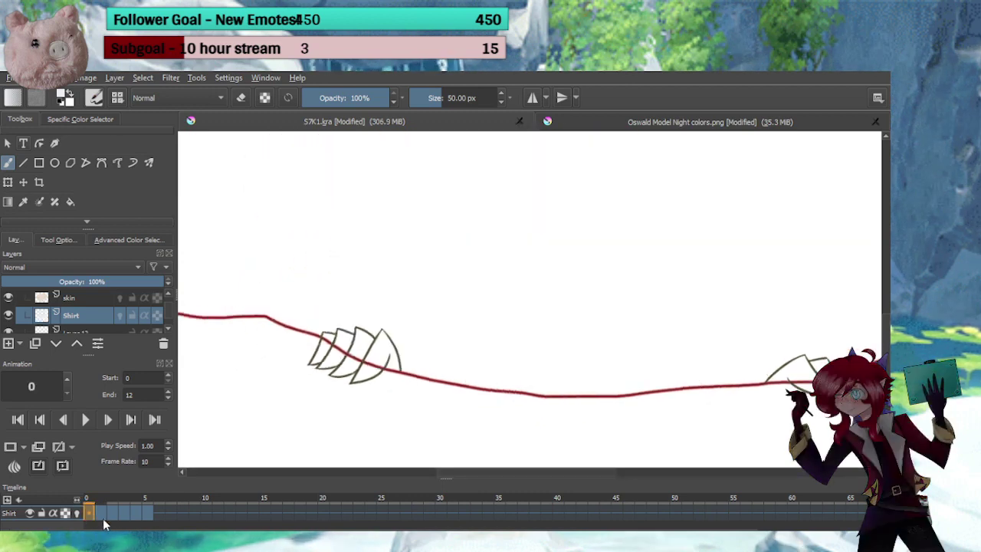
left_click(101, 514)
left_click(115, 514)
left_click(125, 518)
left_click(136, 520)
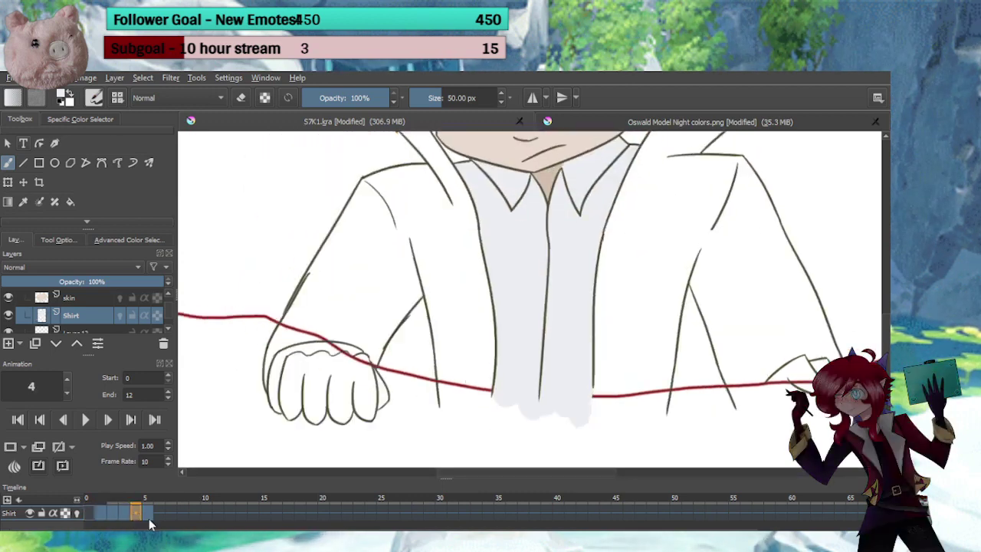
left_click(147, 521)
left_click(125, 521)
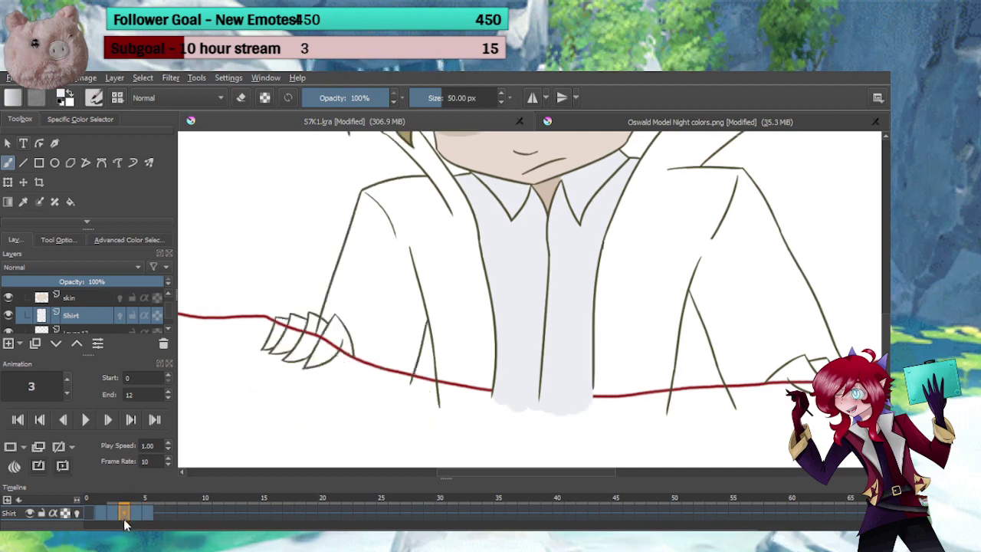
left_click(133, 519)
left_click(146, 519)
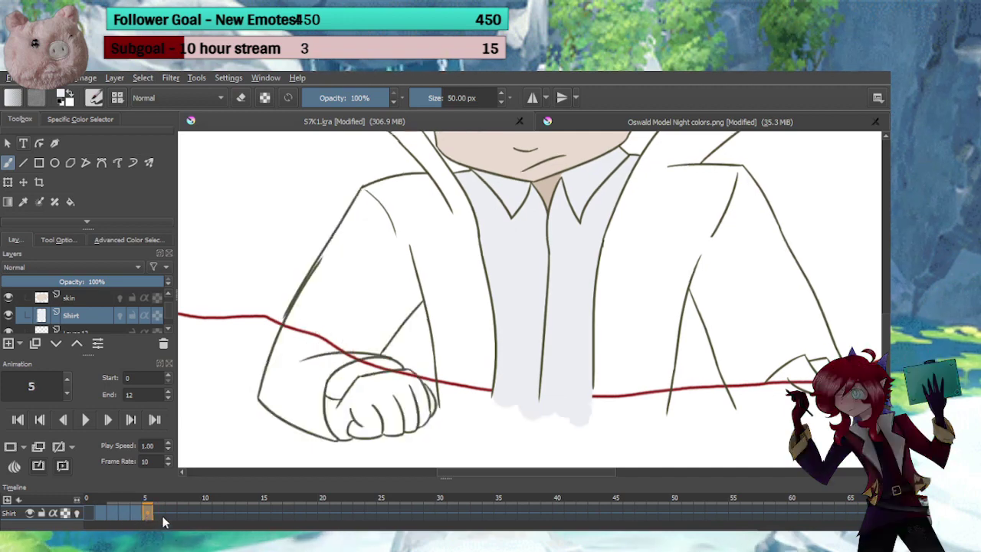
left_click(158, 520)
left_click(170, 520)
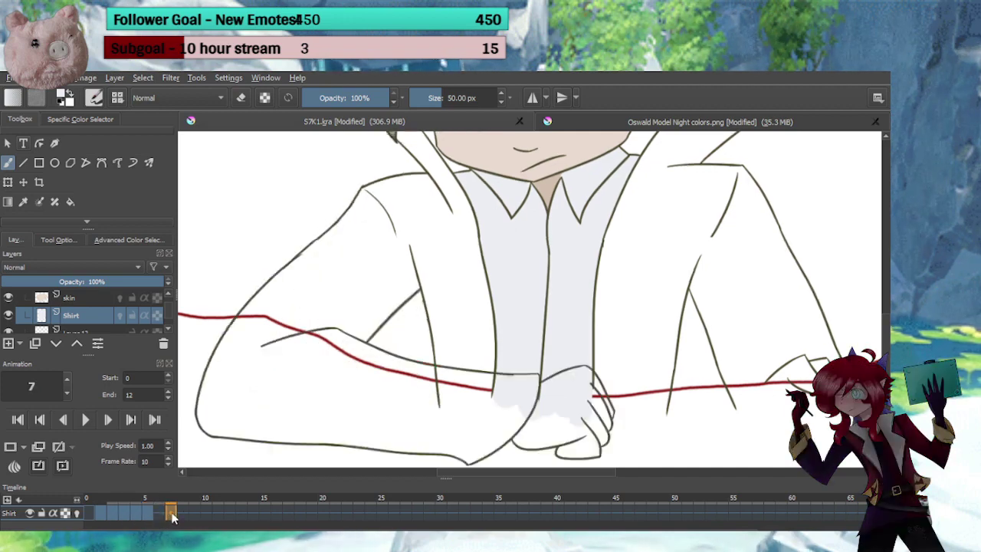
left_click(182, 519)
left_click(194, 519)
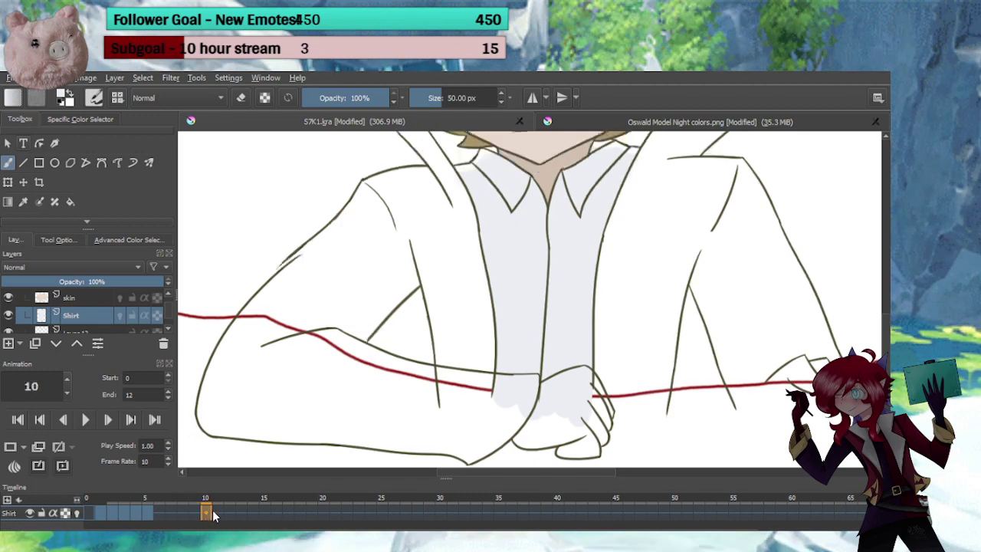
left_click(194, 520)
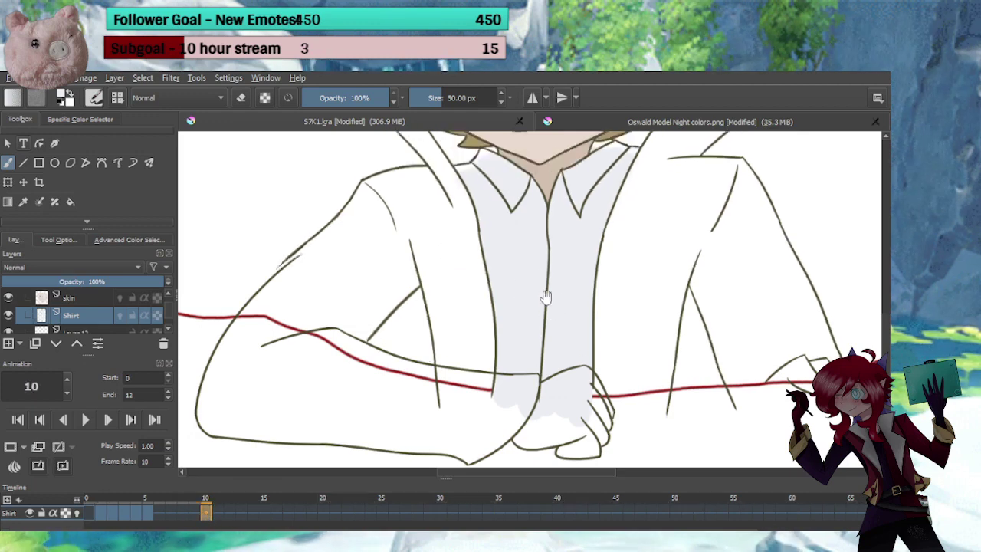
Fill the uncoloured gaps along the left edge and both collars of the shirt in frame 10, erasing the spill outside the lines
left_click_drag(545, 298, 526, 403)
scroll(540, 368, "up", 2)
key("e")
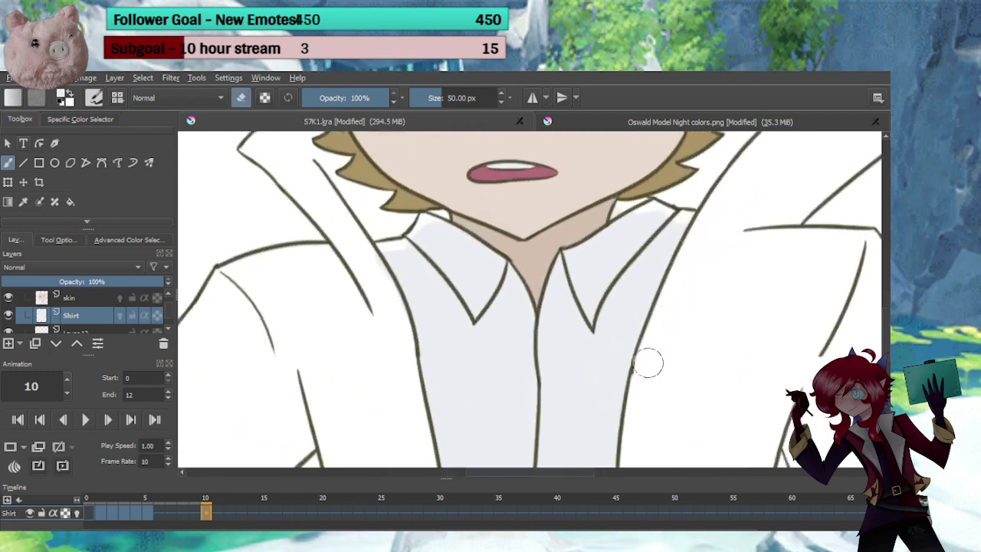
key("e")
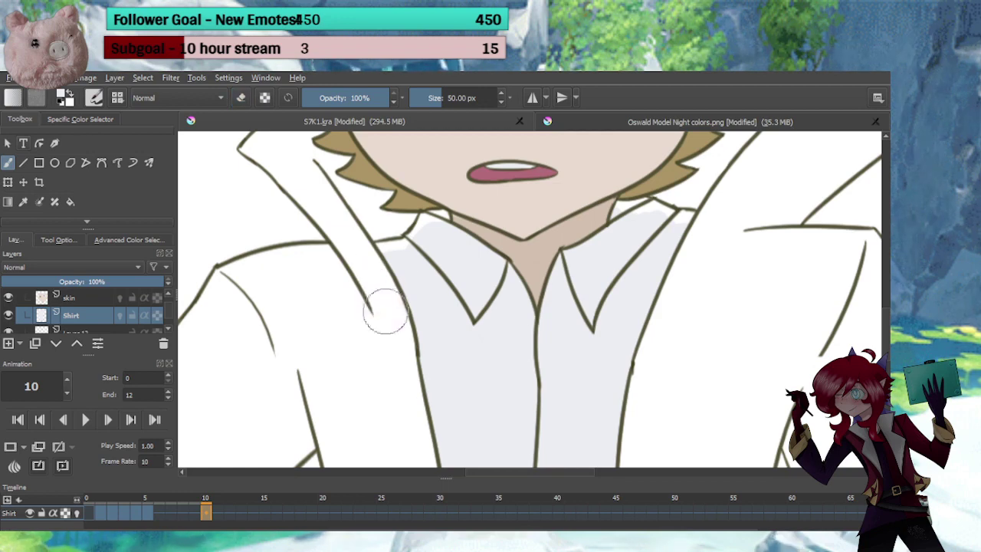
left_click_drag(399, 324, 410, 244)
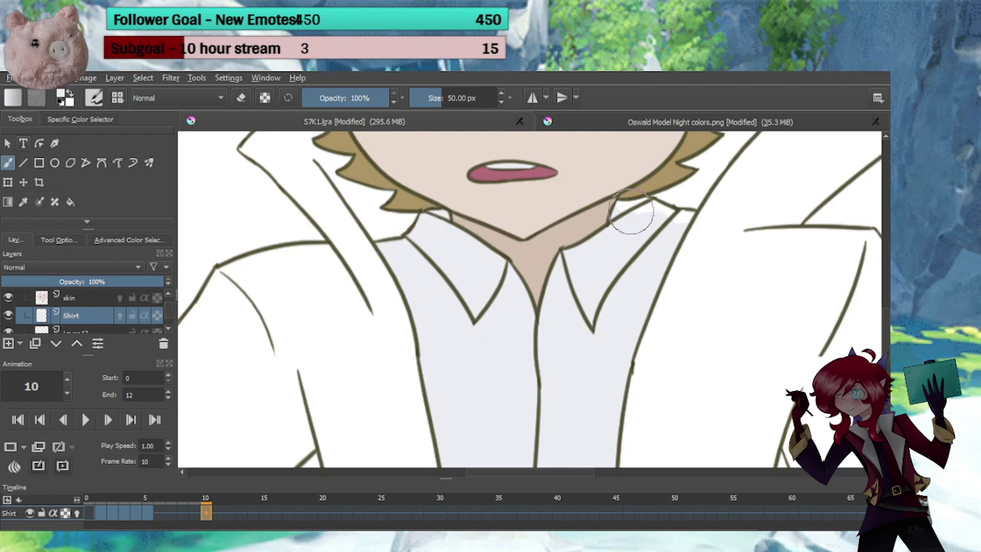
left_click_drag(619, 217, 667, 218)
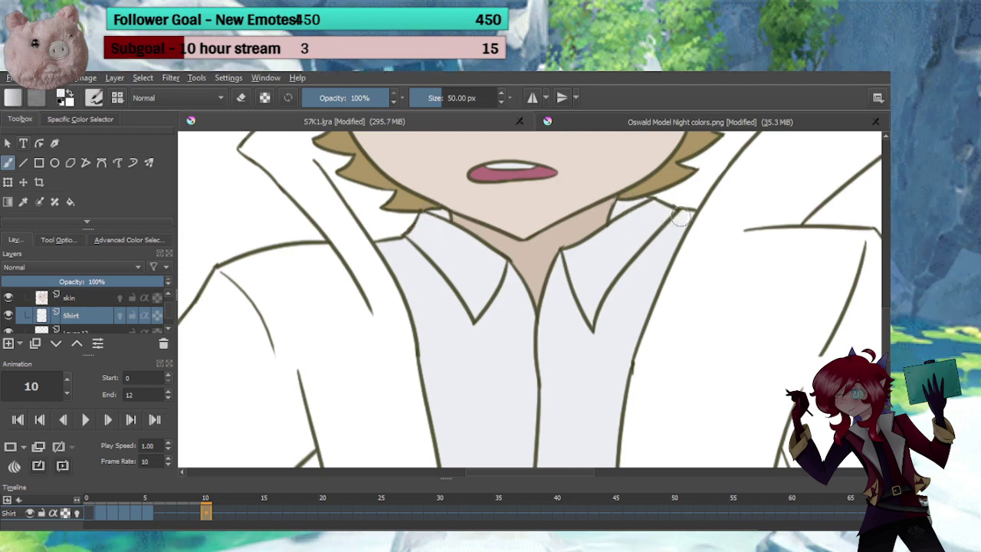
key("e")
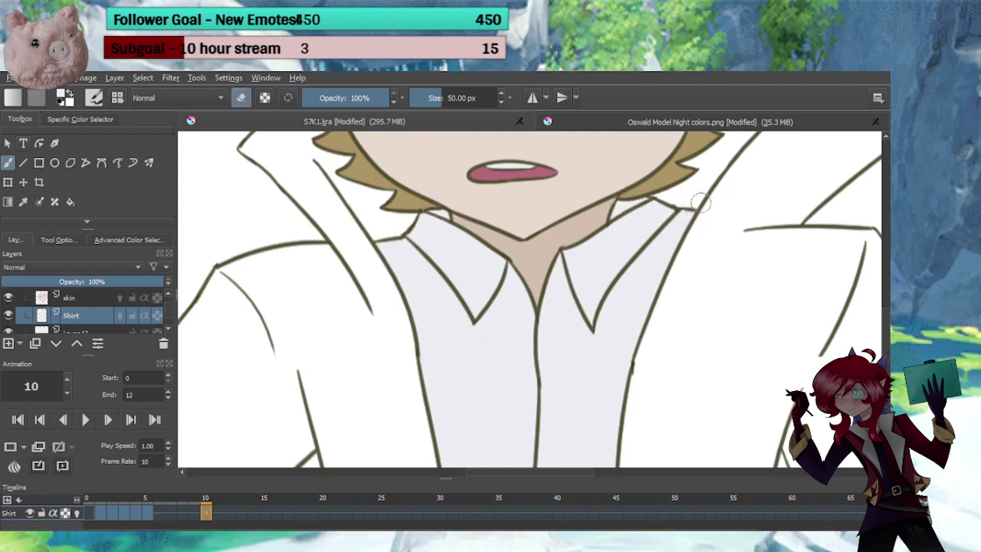
key("e")
Erase the pale grey spilling above both collars in frame 11 and fill the small gaps beside the right collar
left_click(220, 511)
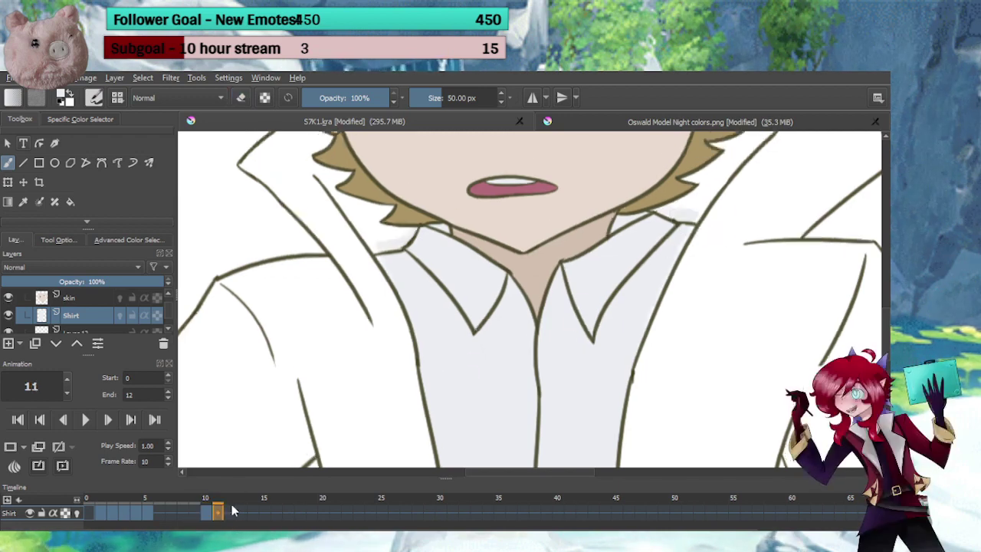
key("e")
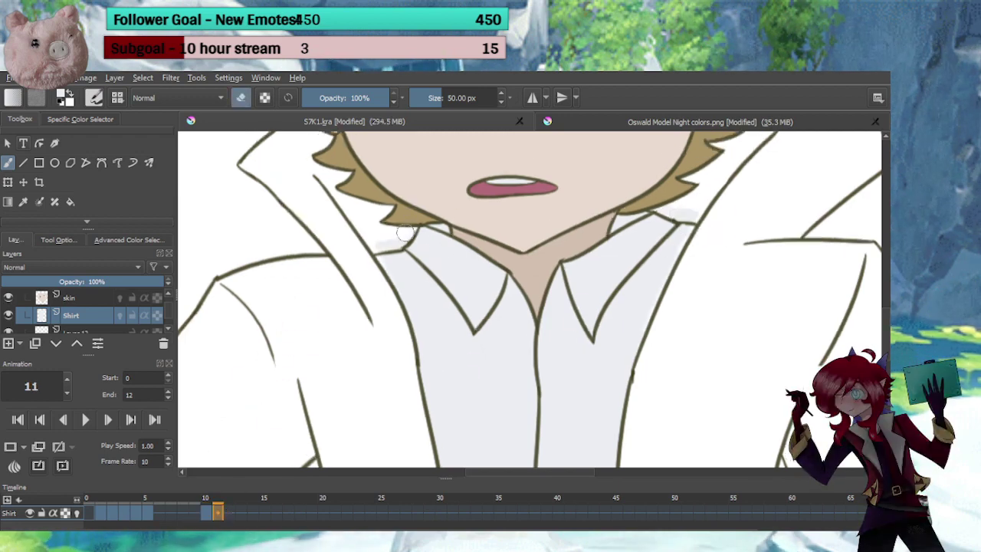
key("e")
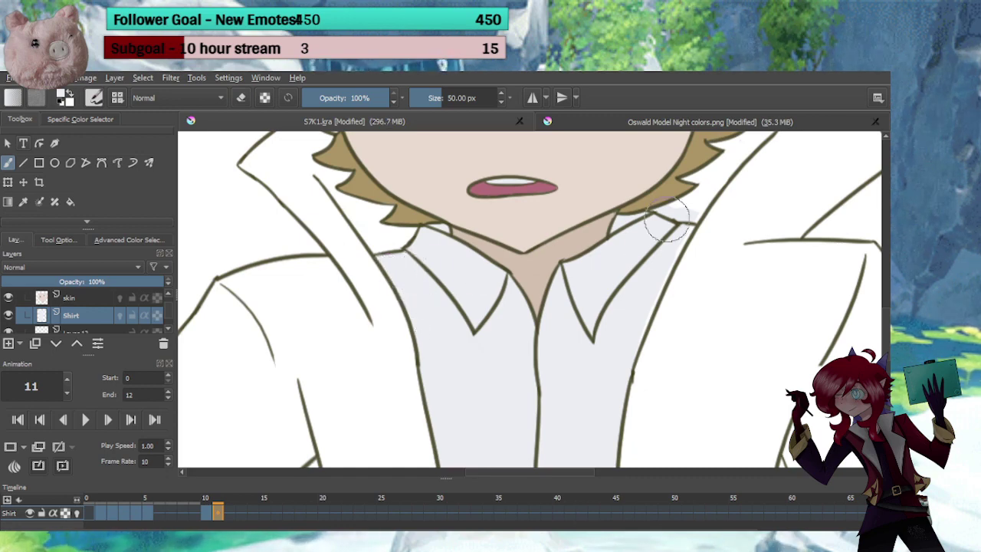
left_click_drag(667, 228, 679, 237)
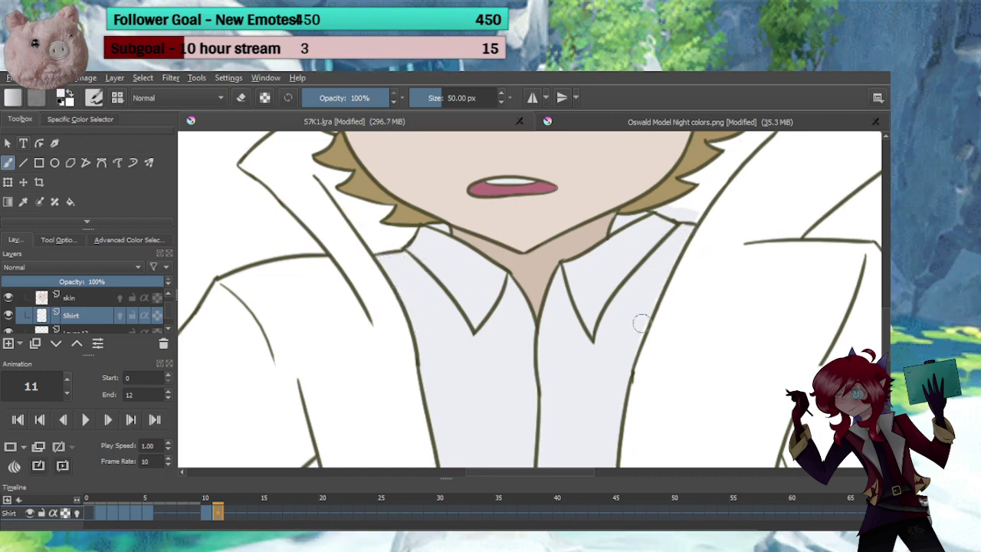
key("e")
left_click_drag(701, 210, 680, 212)
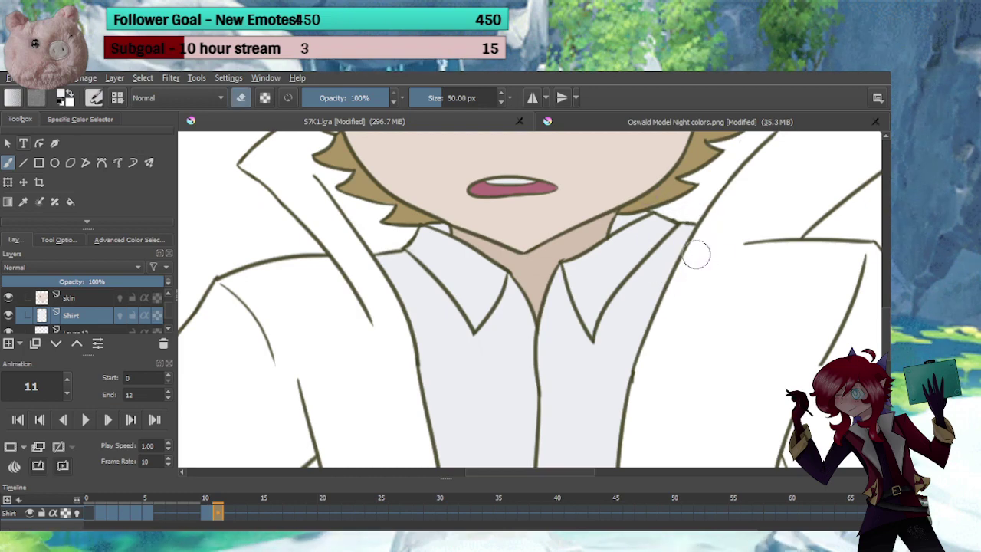
key("e")
Move to frame 15 and play the animation to check the shirt colouring across all frames
scroll(697, 406, "down", 3)
mouse_move(698, 414)
left_mouse_down()
mouse_move(694, 370)
mouse_move(593, 329)
left_mouse_up()
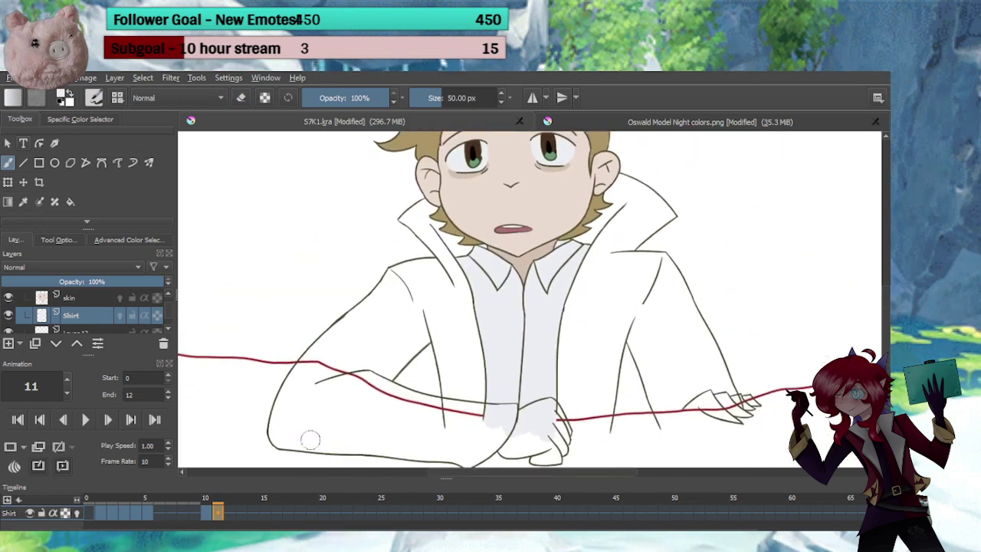
left_click_drag(222, 519, 264, 517)
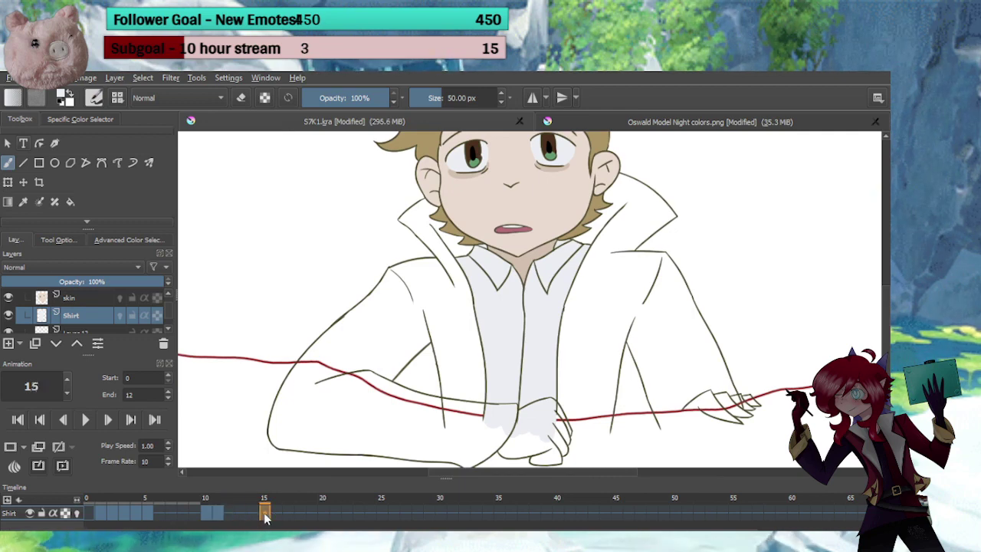
scroll(322, 280, "down", 3)
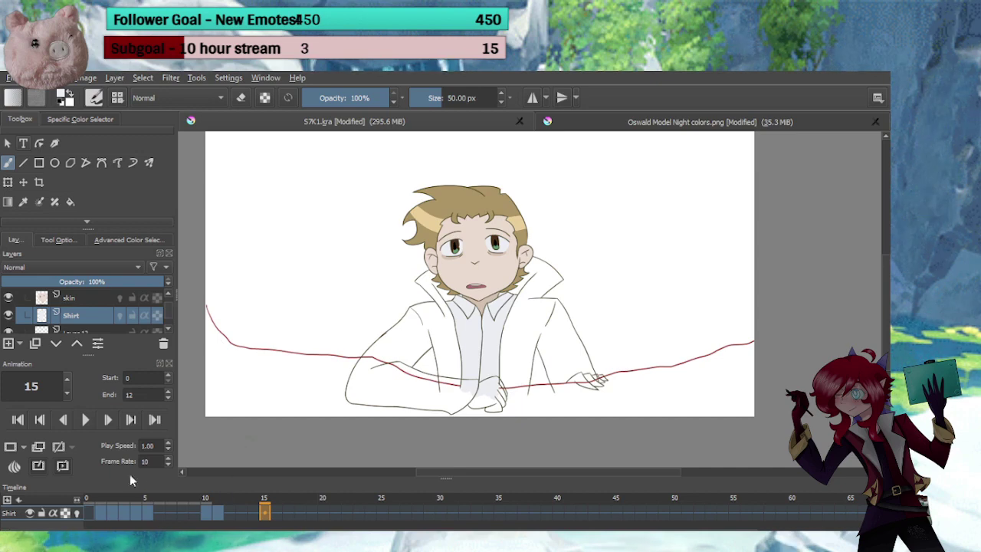
left_click(85, 419)
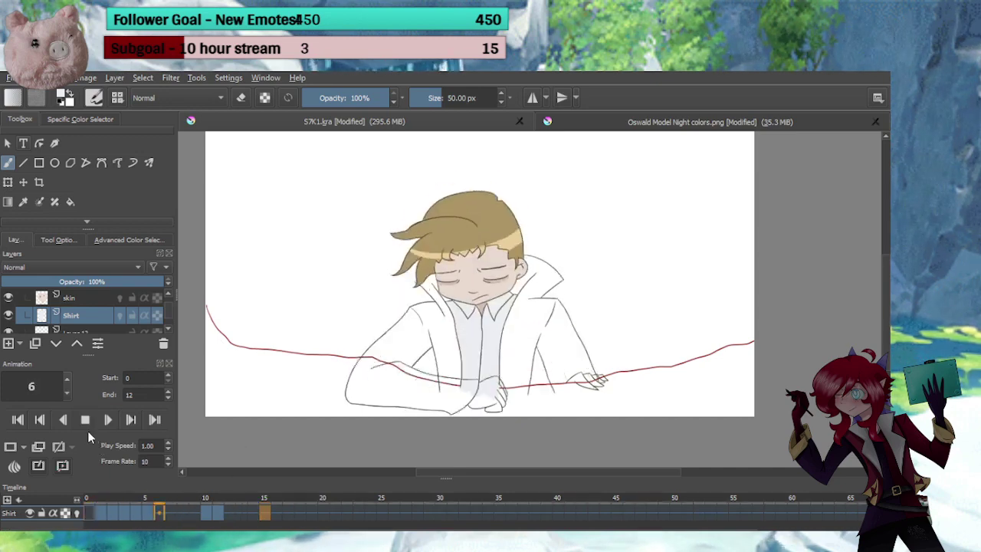
left_click(85, 420)
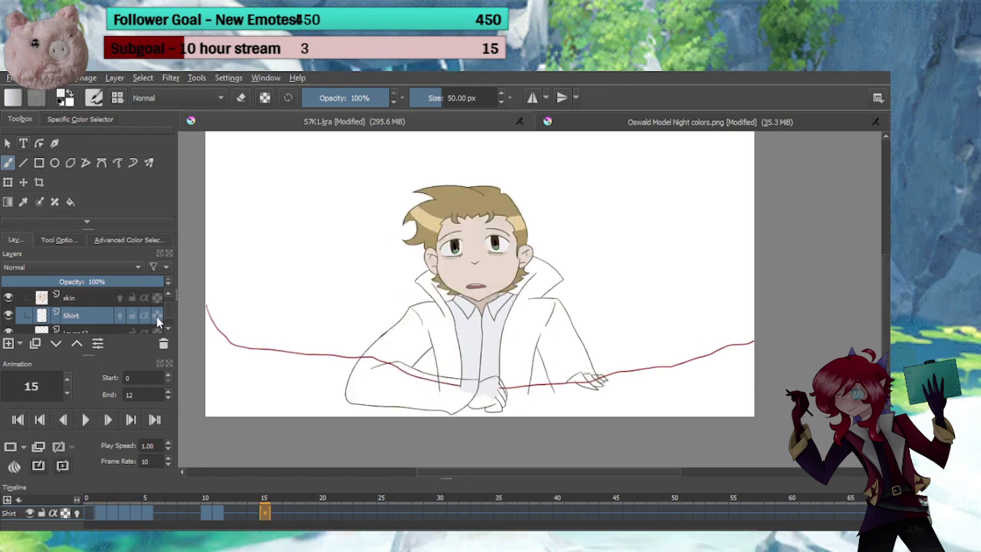
Lock the shirt layer's transparency and shade the inner collar in frames 1 and 2 with the darker grey from the reference model
left_click(629, 119)
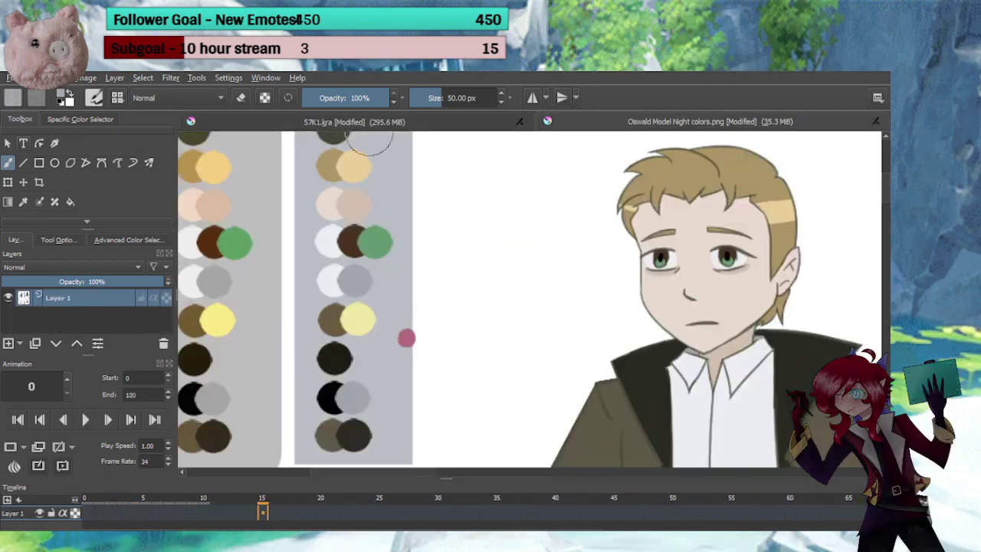
left_click(387, 120)
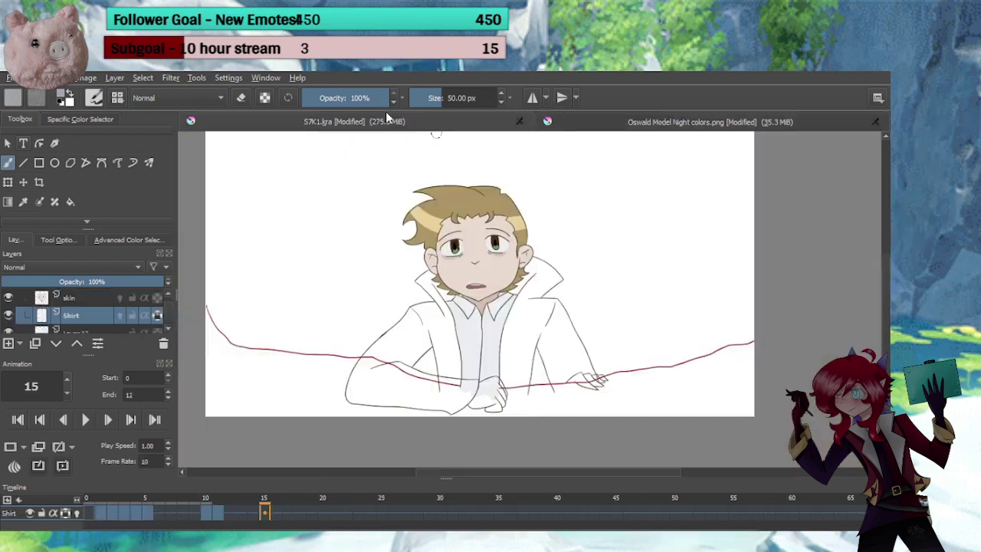
left_click(98, 514)
scroll(452, 337, "up", 5)
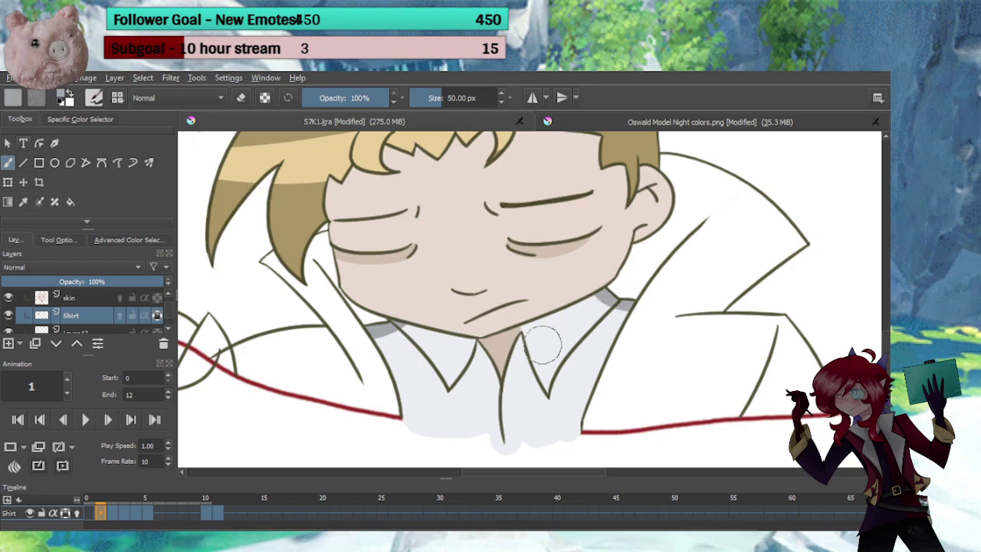
left_click(117, 514)
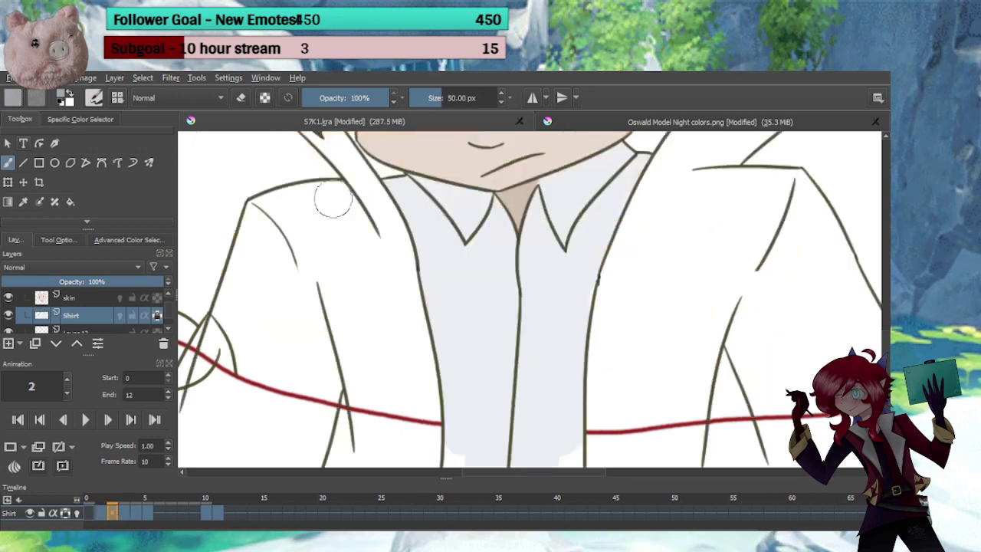
left_click_drag(624, 144, 642, 159)
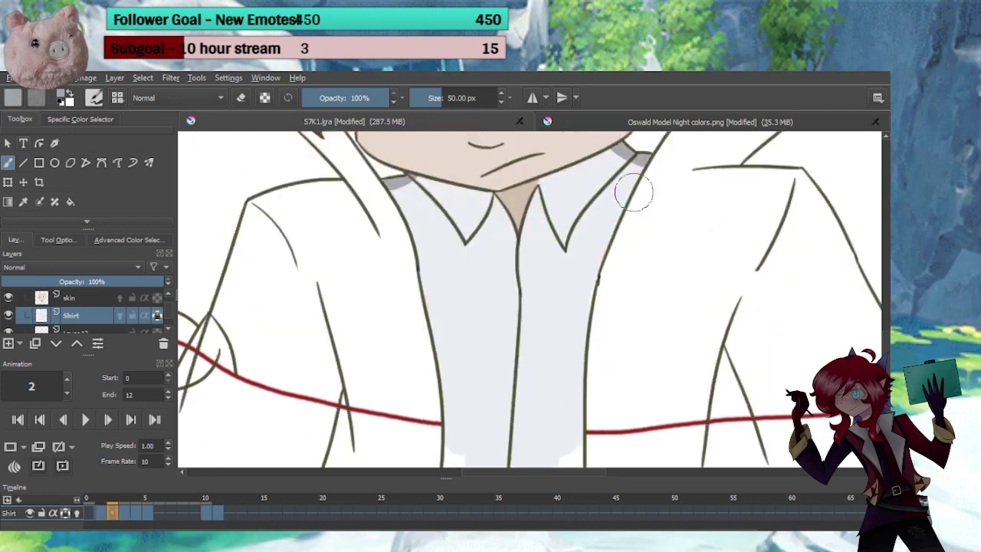
Shade the inner collar of the shirt in frames 3 and 4 with the darker grey
mouse_move(633, 207)
left_mouse_down()
mouse_move(620, 258)
mouse_move(548, 337)
left_mouse_up()
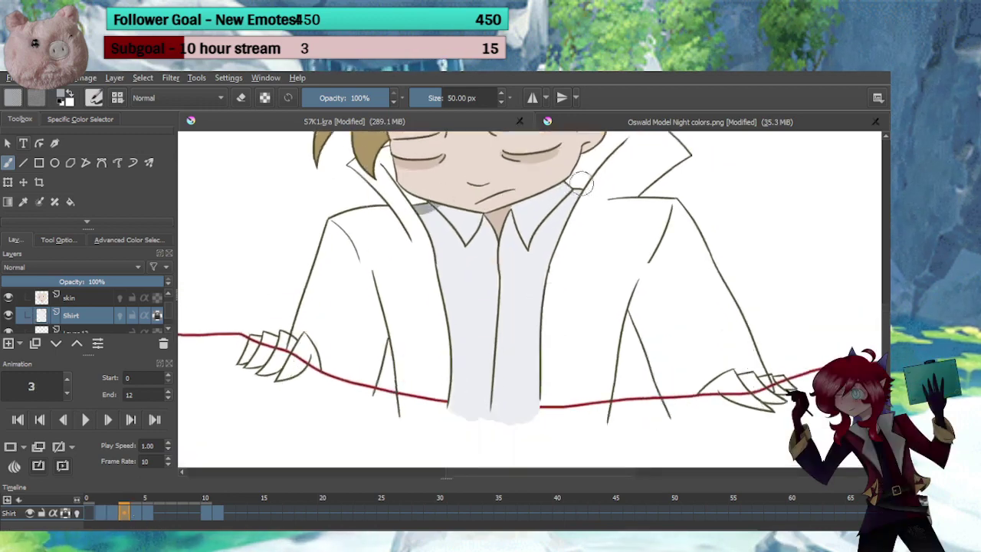
left_click_drag(581, 183, 562, 182)
left_click(140, 513)
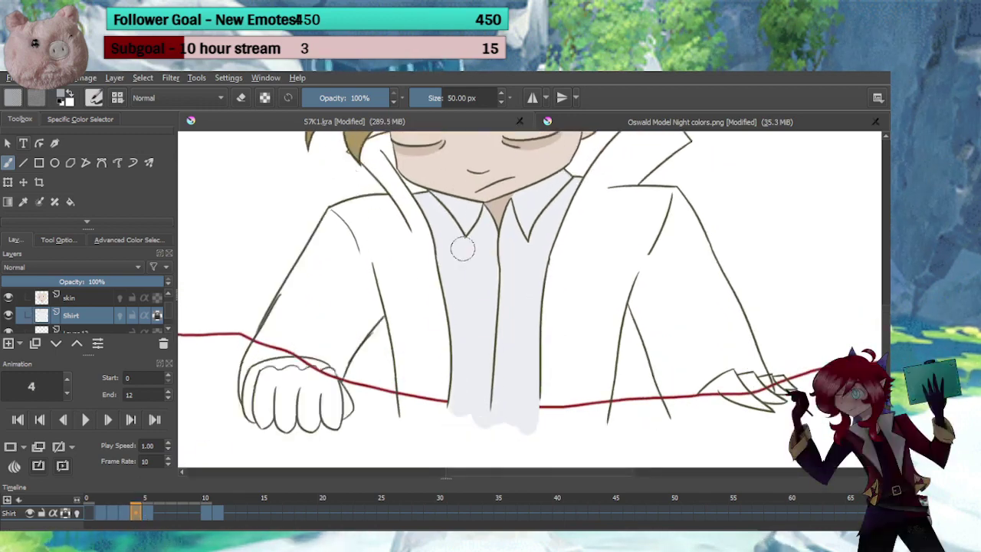
left_click_drag(436, 188, 414, 198)
left_click_drag(580, 173, 558, 183)
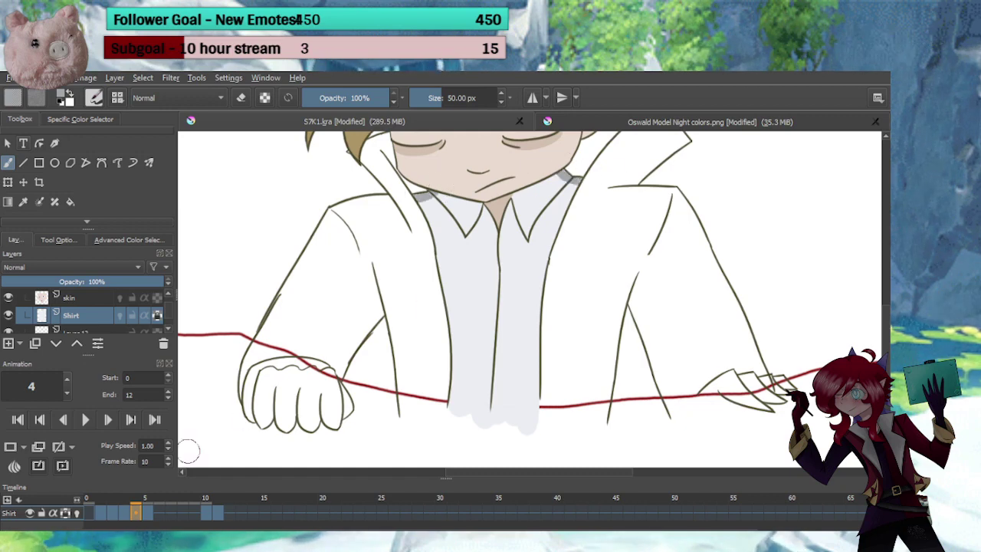
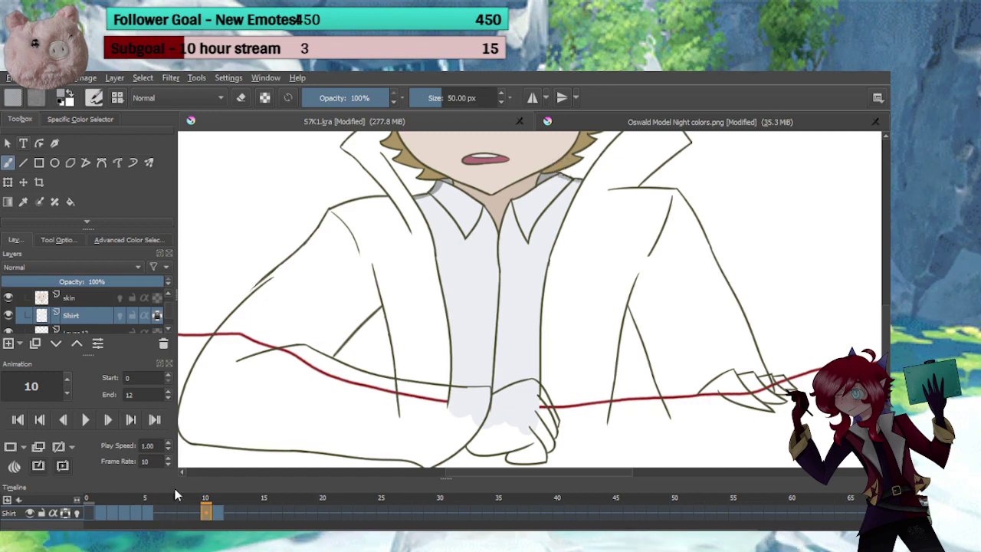
Shade both sides of the shirt's inner collar in frame 11 with the darker grey
key("Right")
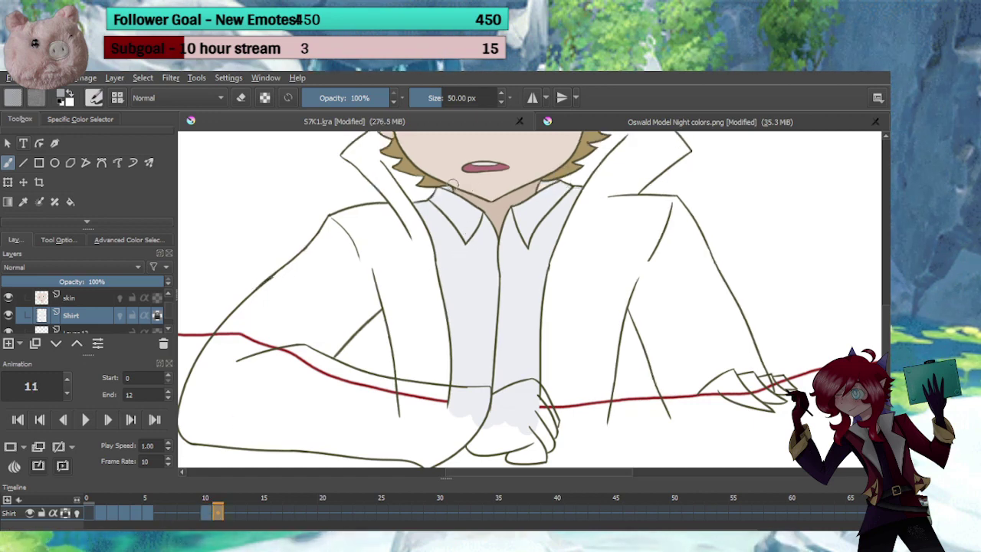
left_click_drag(415, 204, 445, 190)
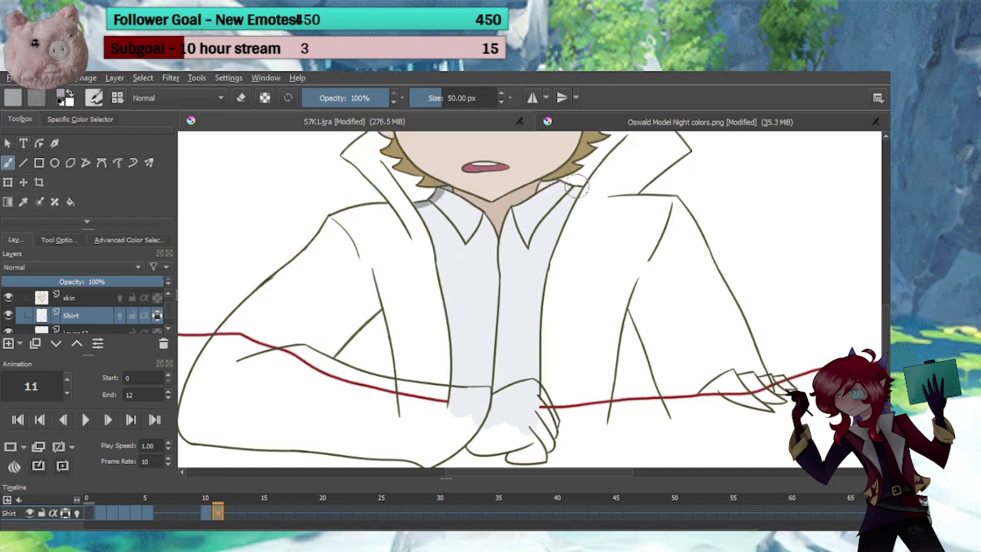
left_click_drag(533, 185, 550, 184)
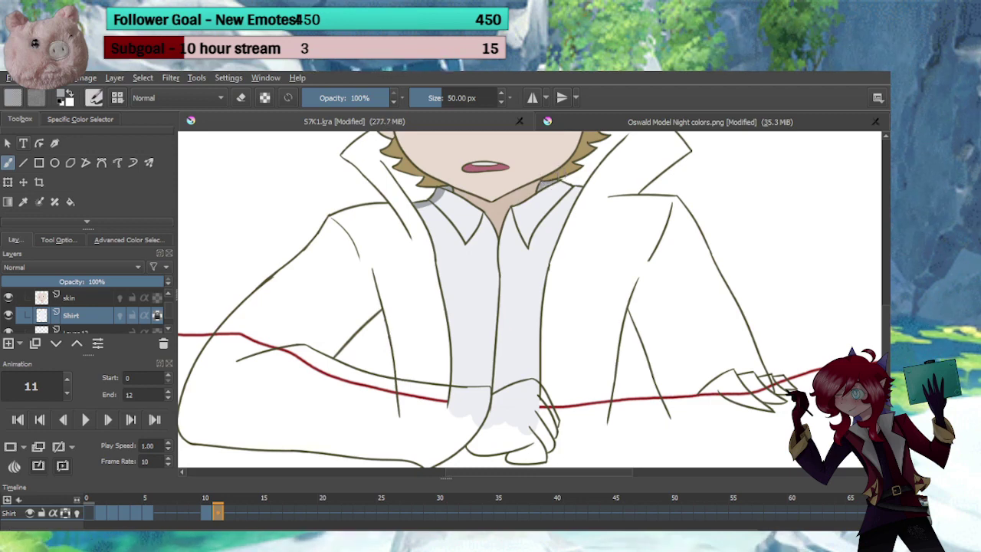
left_click_drag(528, 266, 508, 350)
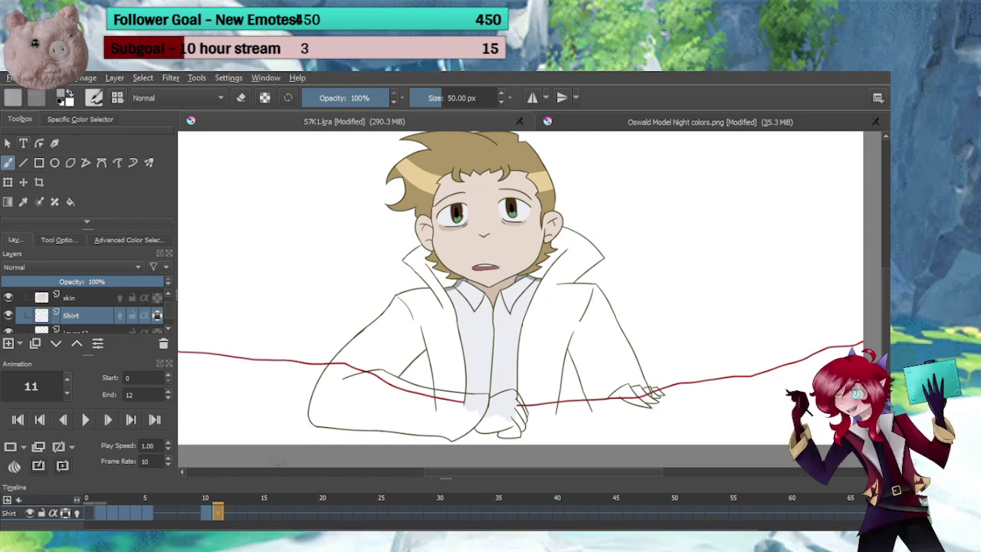
Play the animation to check the collar shading across the frames, then stop it and examine frame 11
key("space")
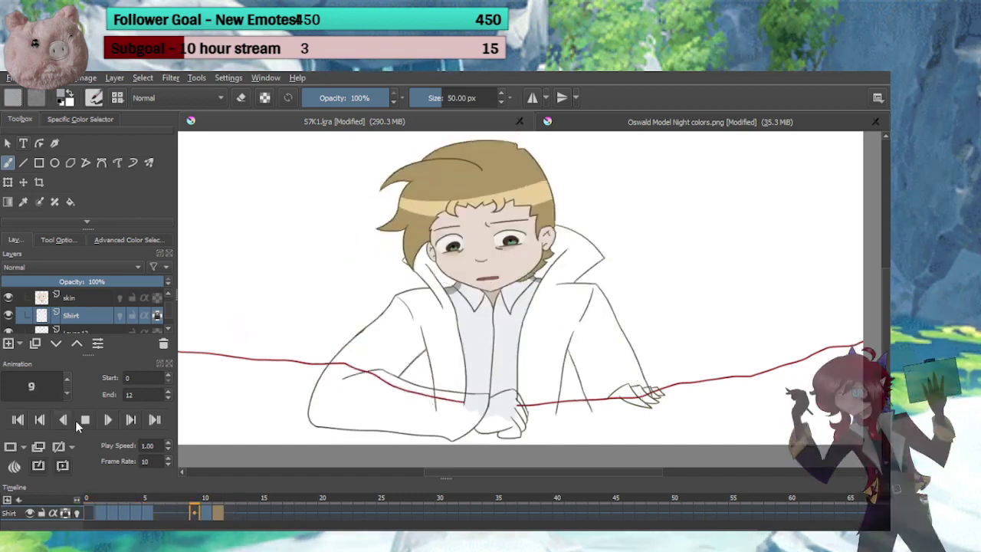
key("space")
left_click_drag(345, 313, 386, 360)
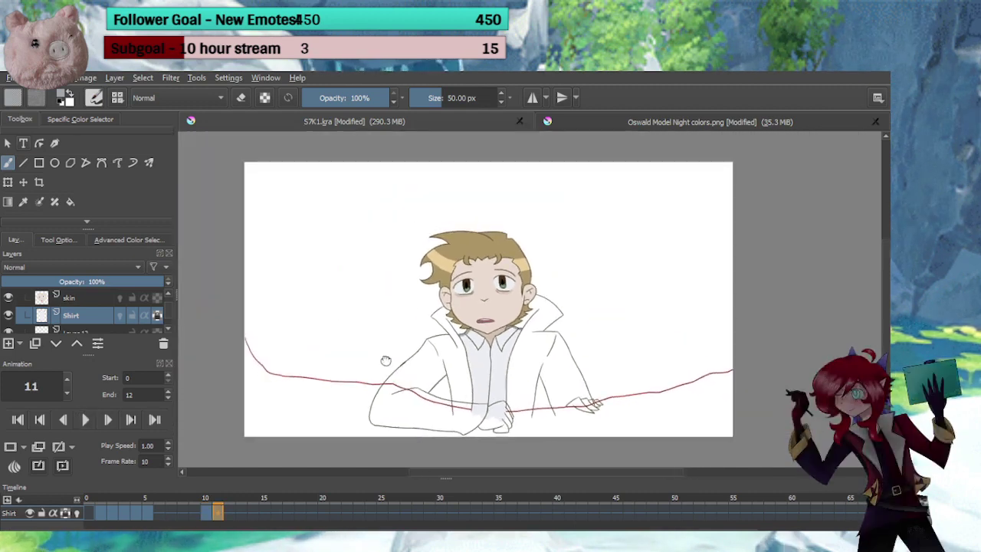
scroll(371, 364, "up", 1)
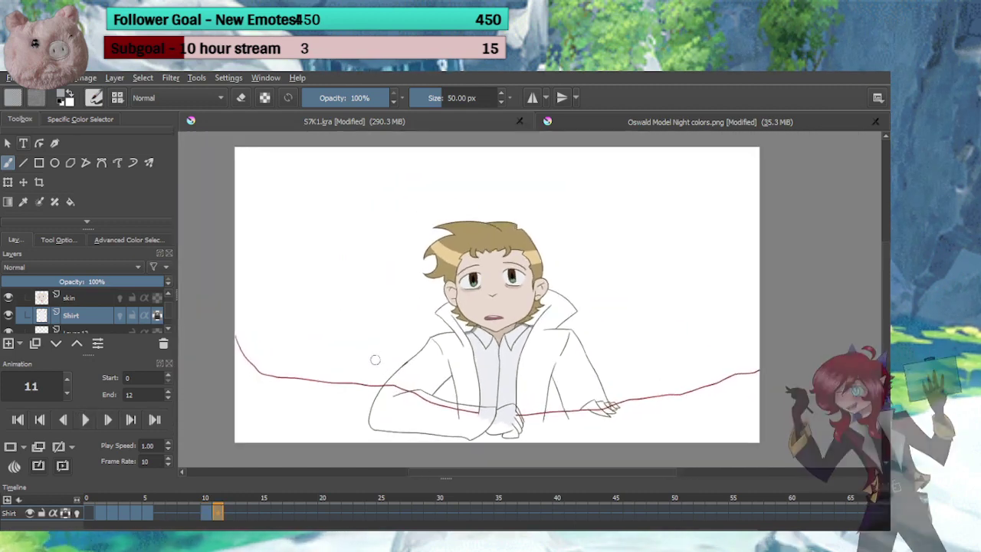
scroll(473, 361, "up", 2)
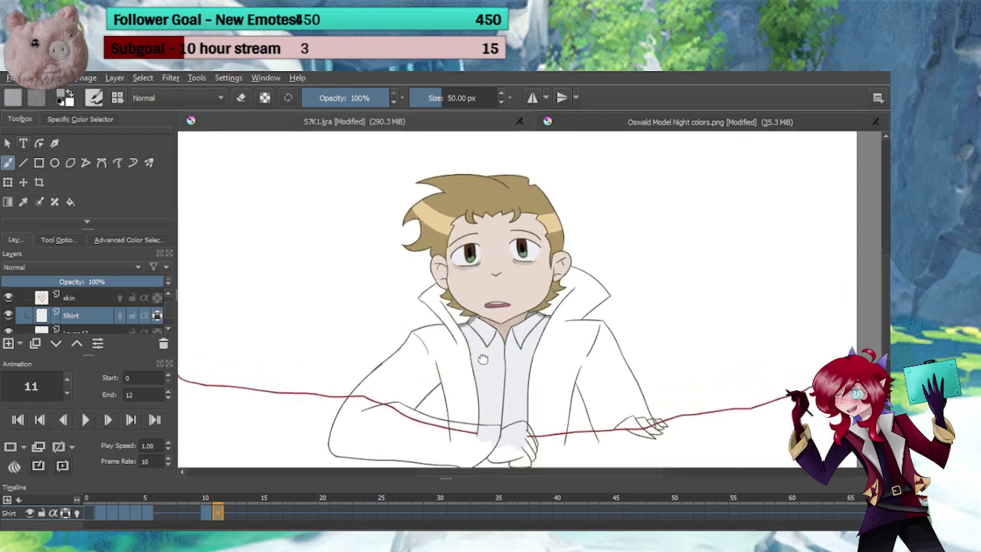
Select Layer 12, directly below the Shirt layer
left_click(169, 328)
left_click(72, 316)
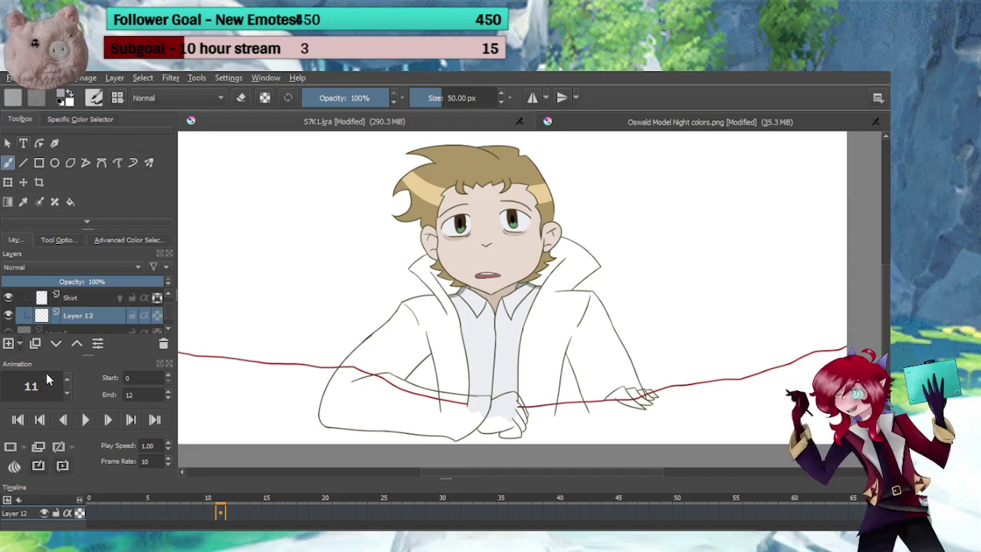
key("Insert")
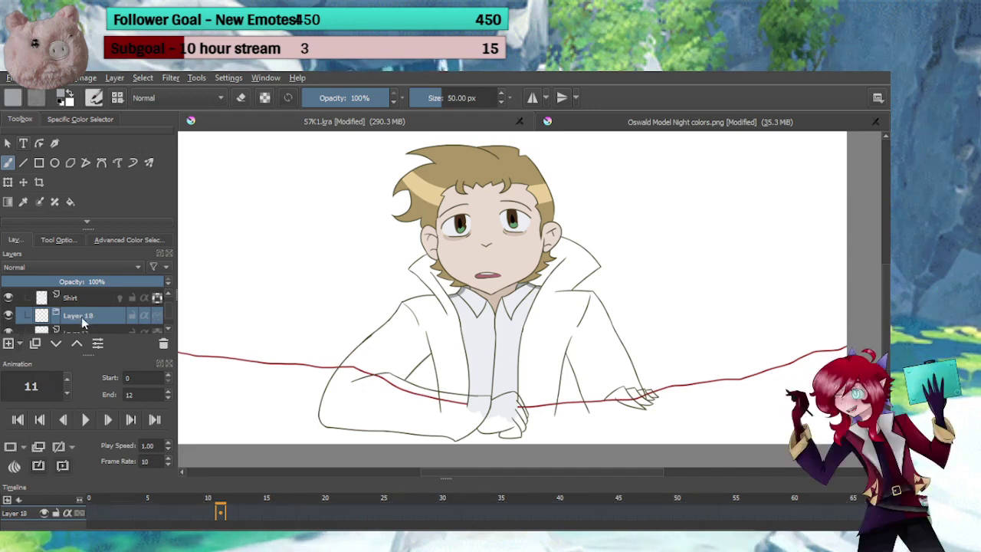
double_click(82, 318)
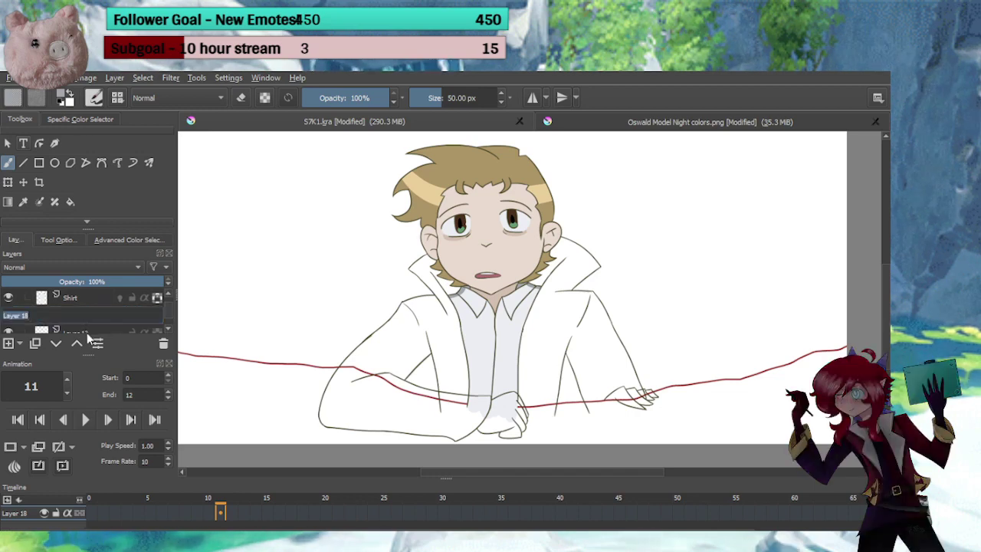
key("Escape")
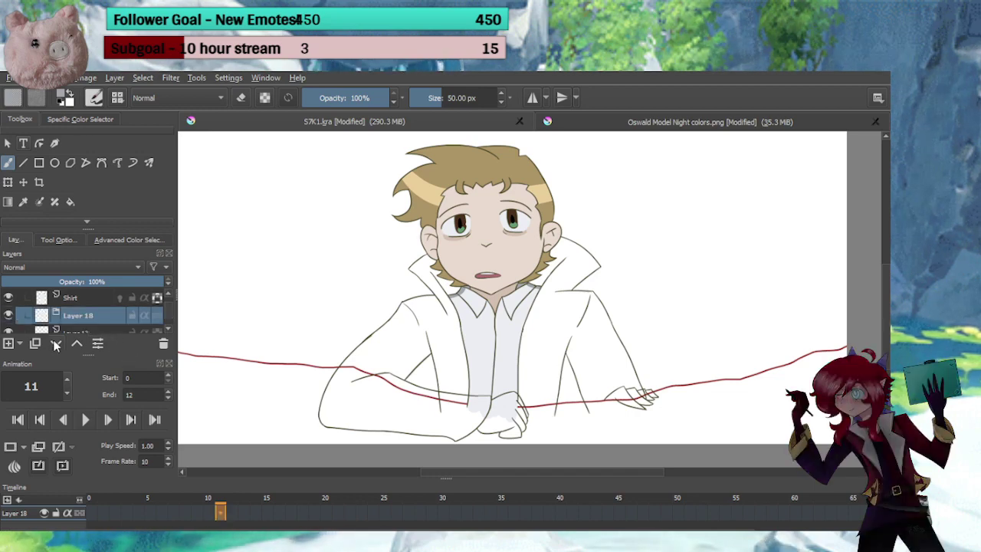
left_click(56, 345)
Add a new paint layer between Shirt and Layer 12 and name it coat
left_click(9, 344)
double_click(83, 299)
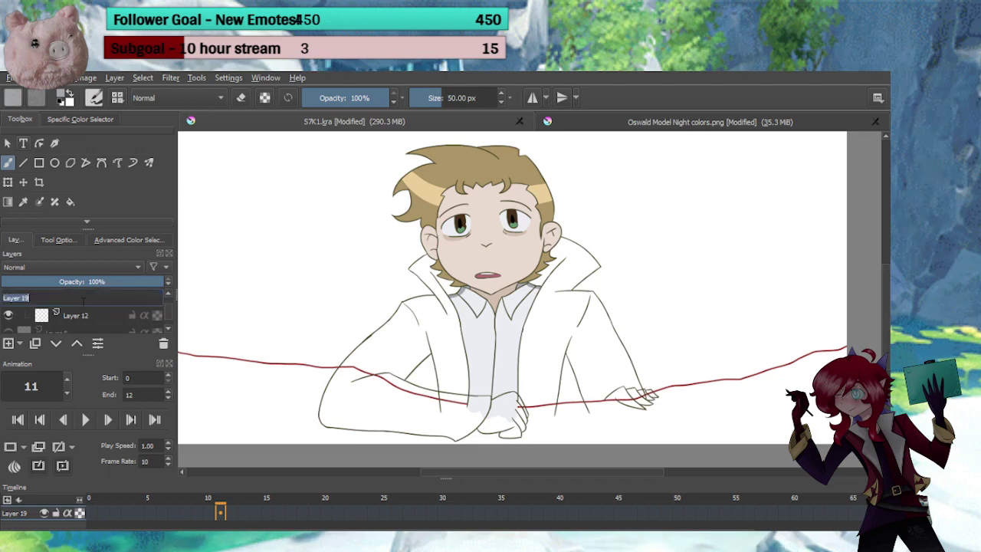
type("coat")
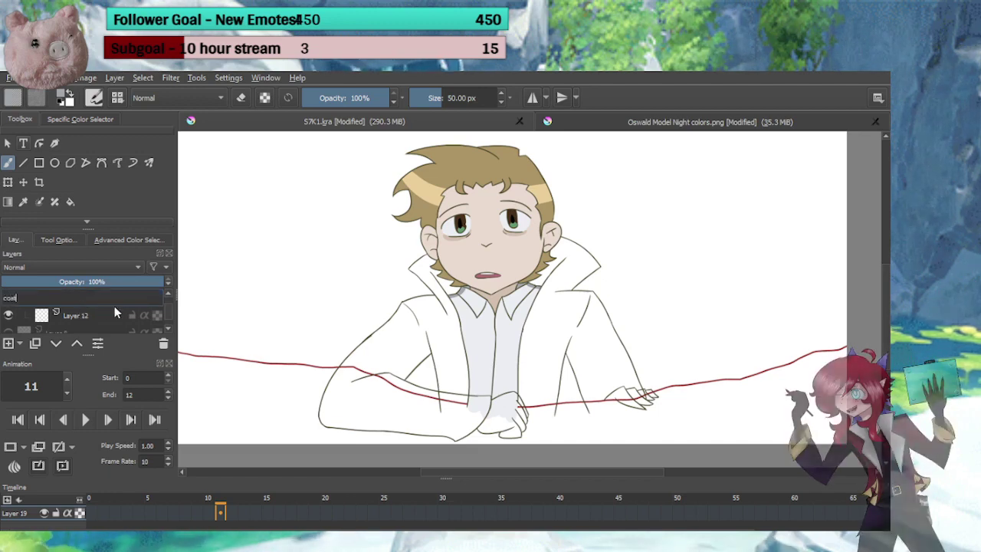
key("Return")
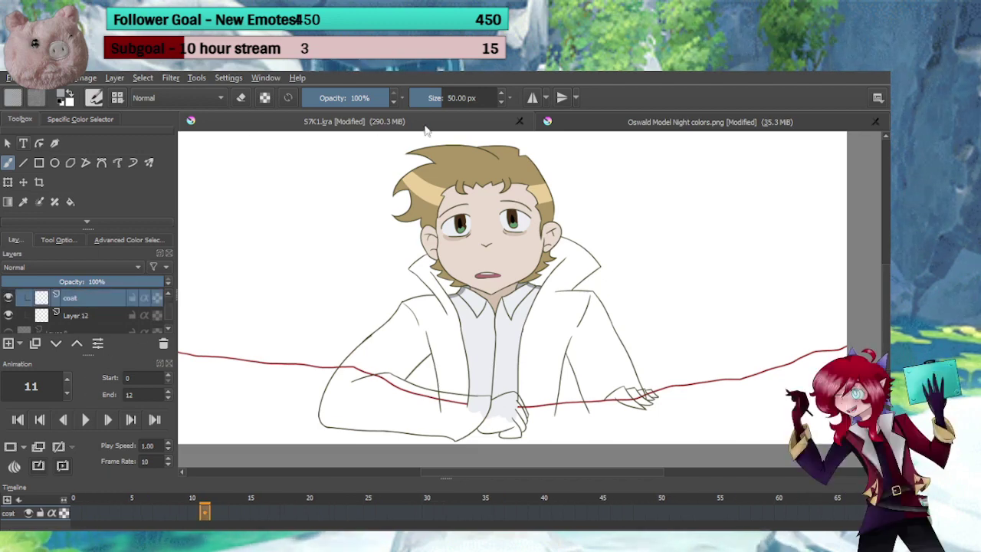
Sample the coat's olive brown from the Oswald Model Night colors reference and return to the S7K1 animation
left_click(603, 122)
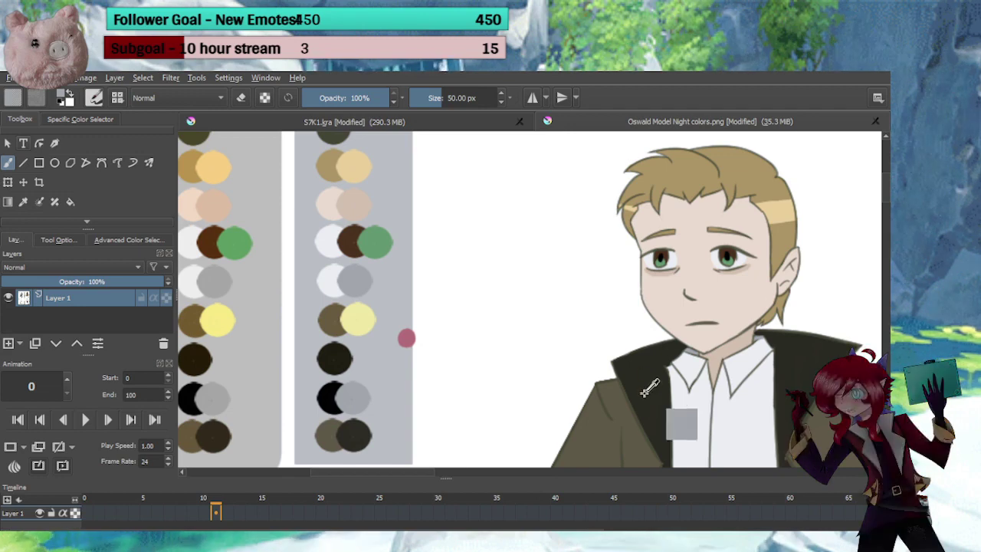
scroll(413, 259, "up", 3)
scroll(413, 259, "down", 1)
mouse_move(569, 230)
left_mouse_down()
mouse_move(574, 258)
mouse_move(535, 289)
left_mouse_up()
key("ctrl+z")
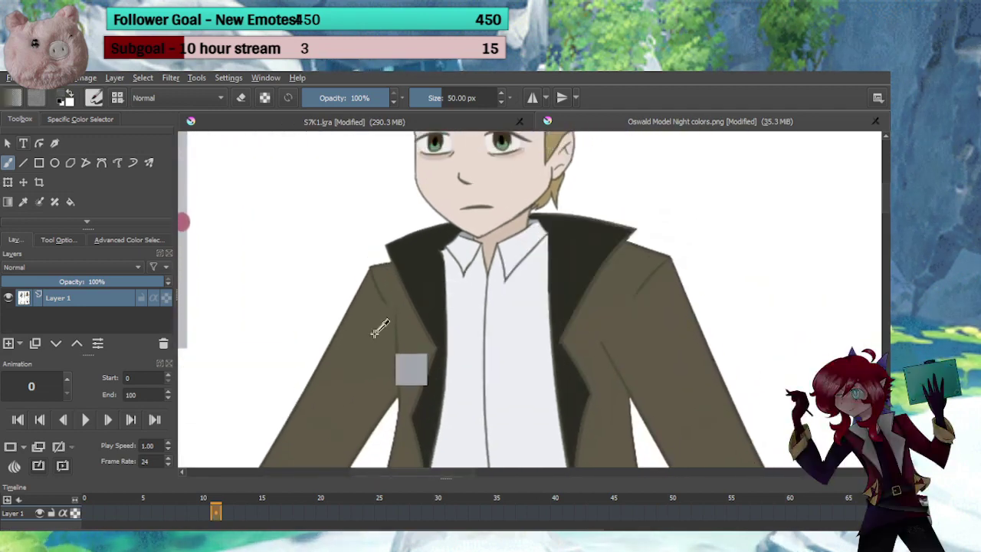
left_click(385, 121)
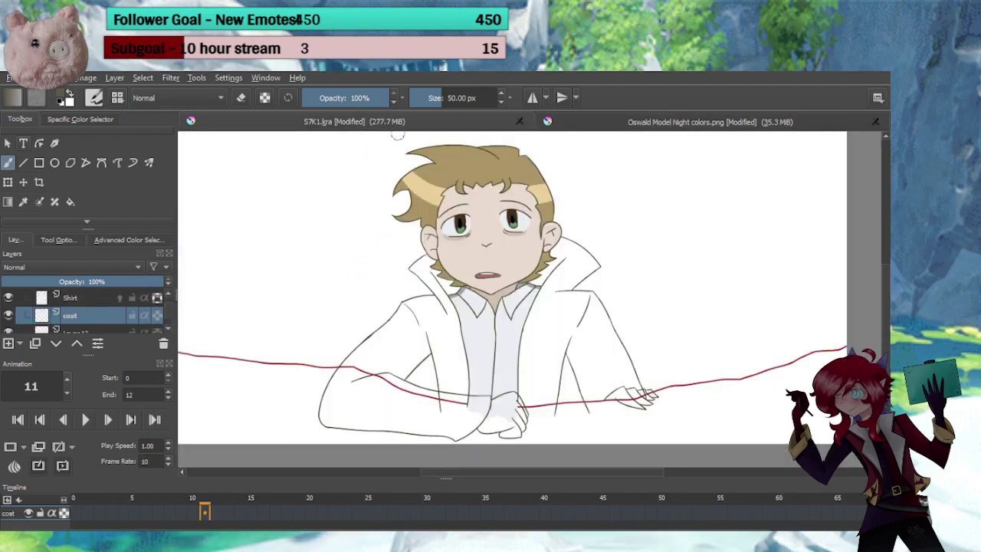
Paint the coat's left shoulder and upper sleeve in frame 11 with the olive brown, erasing the spill outside the outline
scroll(449, 331, "up", 4)
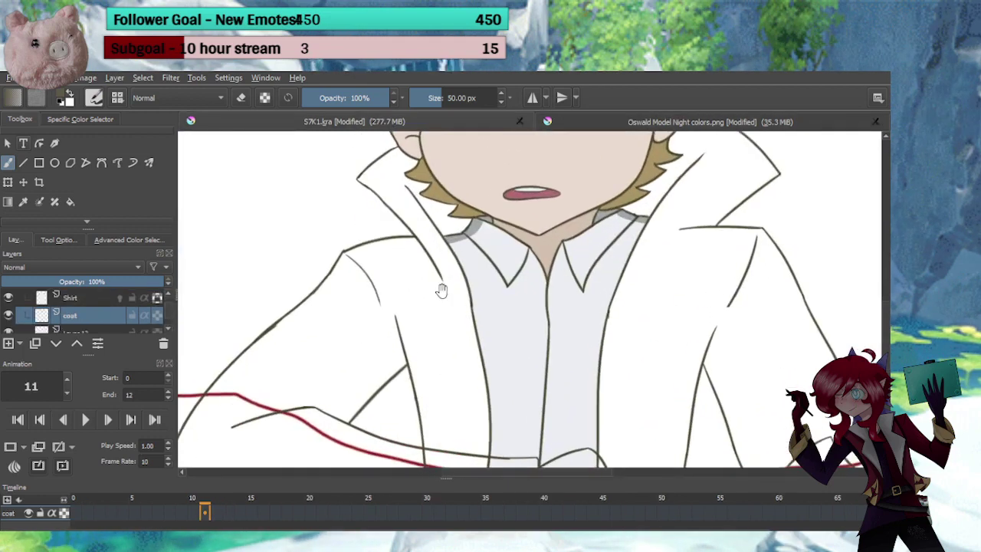
mouse_move(361, 309)
left_mouse_down()
mouse_move(376, 280)
mouse_move(345, 281)
mouse_move(332, 301)
left_mouse_up()
scroll(298, 335, "up", 4)
key("e")
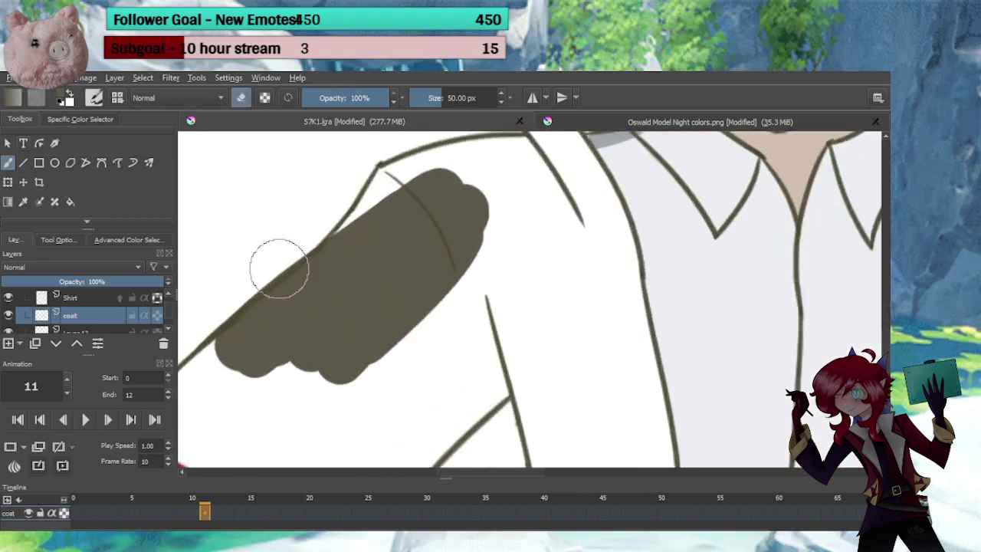
left_click_drag(262, 274, 217, 313)
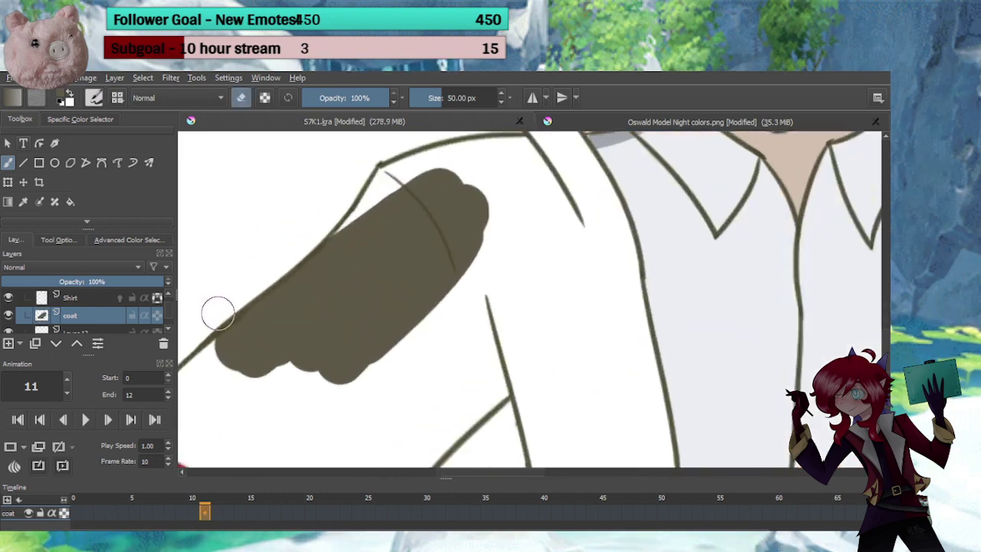
key("e")
mouse_move(345, 281)
left_mouse_down()
mouse_move(337, 335)
mouse_move(350, 349)
left_mouse_up()
mouse_move(423, 256)
left_mouse_down()
mouse_move(386, 248)
mouse_move(325, 328)
left_mouse_up()
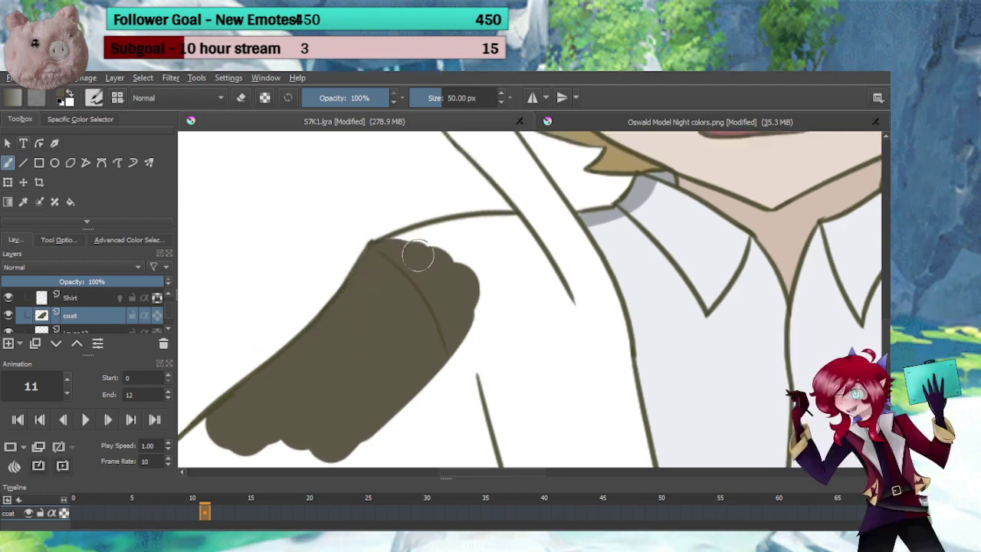
mouse_move(411, 248)
left_mouse_down()
mouse_move(390, 252)
mouse_move(477, 221)
mouse_move(565, 237)
mouse_move(565, 228)
mouse_move(494, 229)
left_mouse_up()
mouse_move(495, 230)
left_mouse_down()
mouse_move(502, 267)
mouse_move(503, 200)
mouse_move(493, 296)
left_mouse_up()
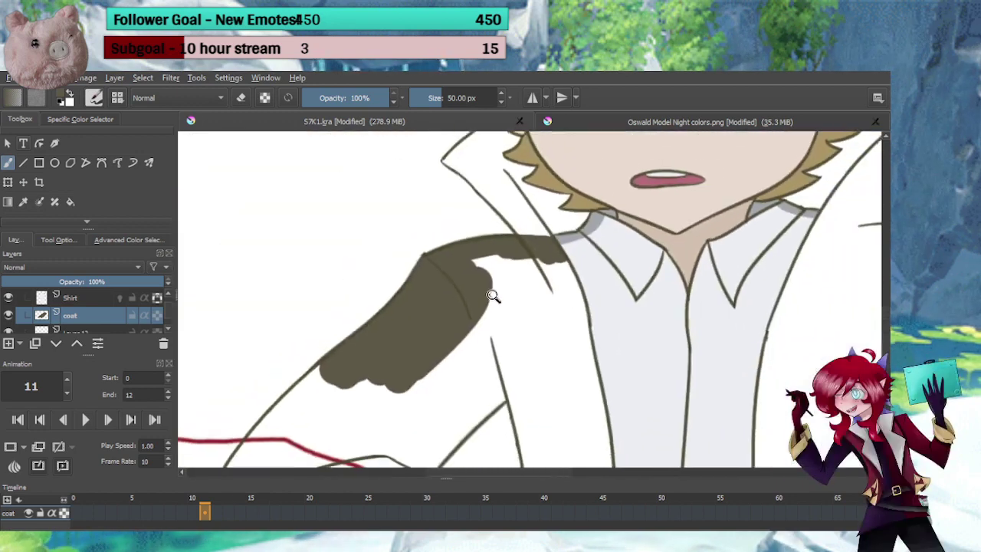
Extend the olive brown down the left sleeve and across the coat's left front in frame 11
left_click_drag(455, 330, 449, 271)
mouse_move(392, 284)
left_mouse_down()
mouse_move(311, 337)
mouse_move(330, 313)
mouse_move(390, 284)
mouse_move(311, 352)
mouse_move(393, 331)
mouse_move(389, 359)
mouse_move(472, 321)
mouse_move(437, 376)
mouse_move(483, 335)
mouse_move(408, 415)
mouse_move(390, 360)
left_mouse_up()
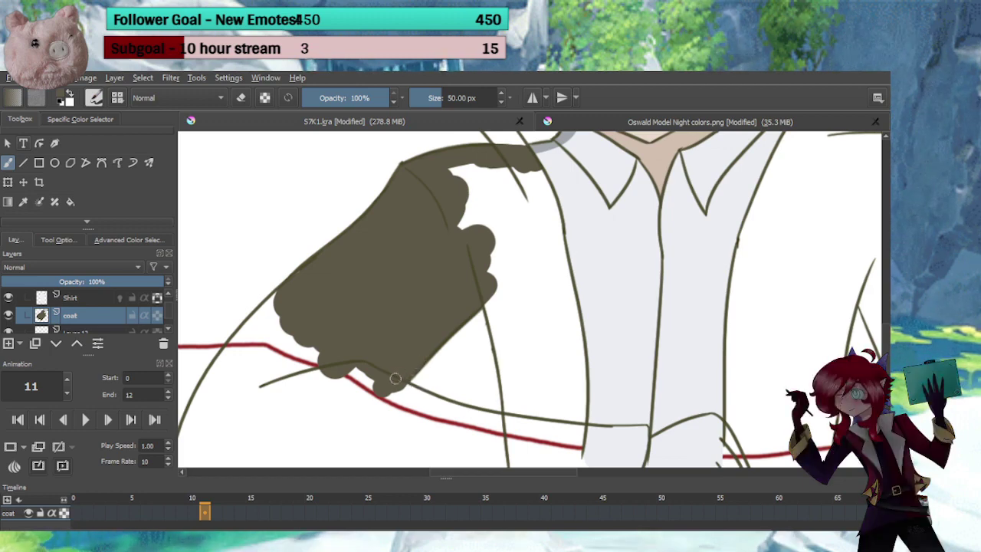
left_click_drag(494, 323, 434, 295)
mouse_move(442, 249)
left_mouse_down()
mouse_move(451, 312)
mouse_move(441, 288)
mouse_move(451, 320)
mouse_move(455, 304)
mouse_move(463, 389)
mouse_move(462, 344)
mouse_move(465, 355)
mouse_move(465, 425)
mouse_move(464, 395)
mouse_move(490, 361)
mouse_move(515, 414)
mouse_move(519, 396)
mouse_move(486, 311)
left_mouse_up()
mouse_move(498, 238)
left_mouse_down()
mouse_move(519, 321)
mouse_move(491, 219)
mouse_move(412, 235)
mouse_move(486, 238)
left_mouse_up()
Paint the coat's raised left collar in frame 11 down to the shoulder, erasing the spill along its outer edge
mouse_move(527, 321)
left_mouse_down()
mouse_move(488, 385)
mouse_move(501, 339)
mouse_move(556, 485)
left_mouse_up()
mouse_move(510, 275)
left_mouse_down()
mouse_move(490, 279)
mouse_move(510, 265)
mouse_move(466, 283)
mouse_move(448, 303)
mouse_move(439, 273)
mouse_move(427, 298)
mouse_move(448, 315)
mouse_move(468, 266)
left_mouse_up()
key("e")
key("e")
left_click_drag(431, 280, 443, 273)
key("e")
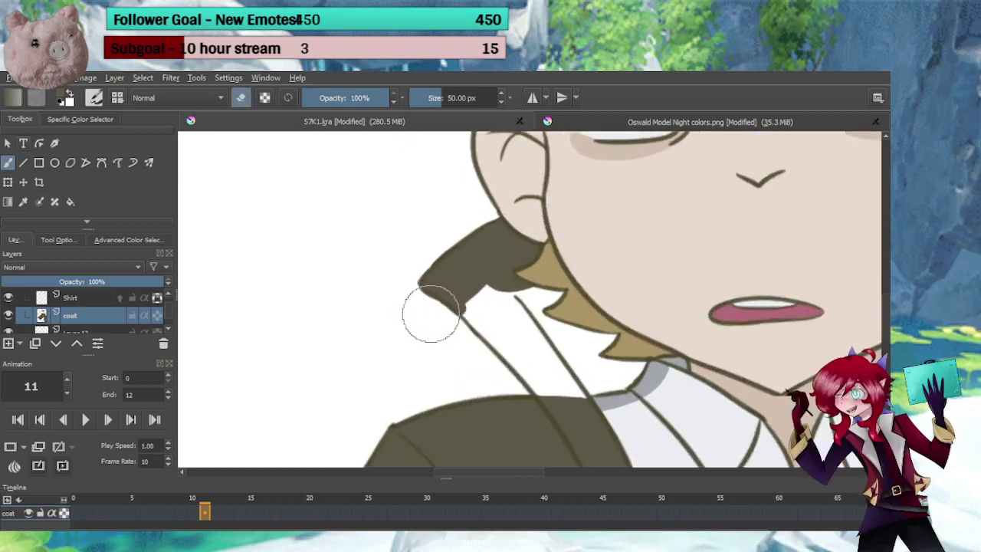
left_click_drag(416, 297, 443, 324)
key("e")
mouse_move(505, 307)
left_mouse_down()
mouse_move(455, 265)
mouse_move(419, 258)
mouse_move(527, 368)
mouse_move(445, 258)
left_mouse_up()
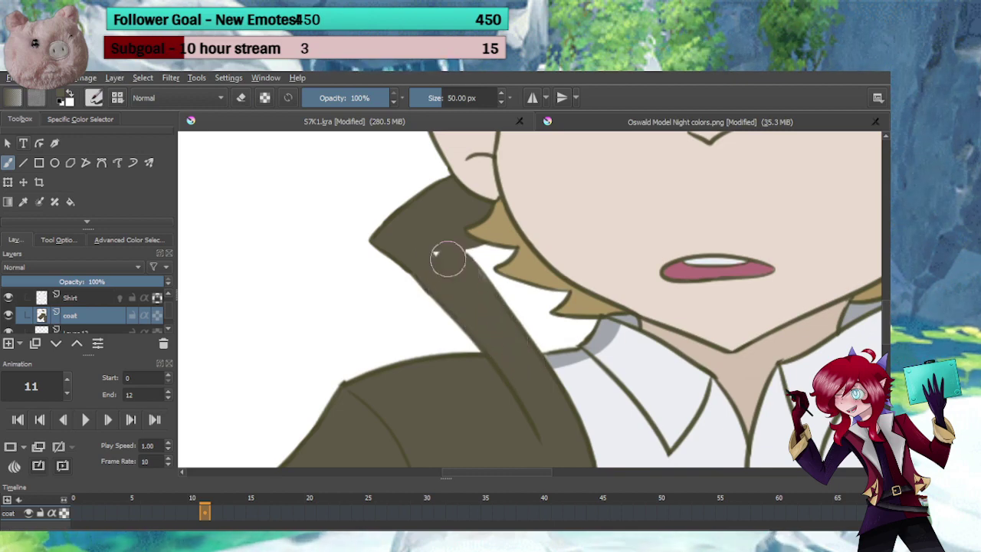
key("e")
left_click_drag(449, 196, 514, 273)
key("e")
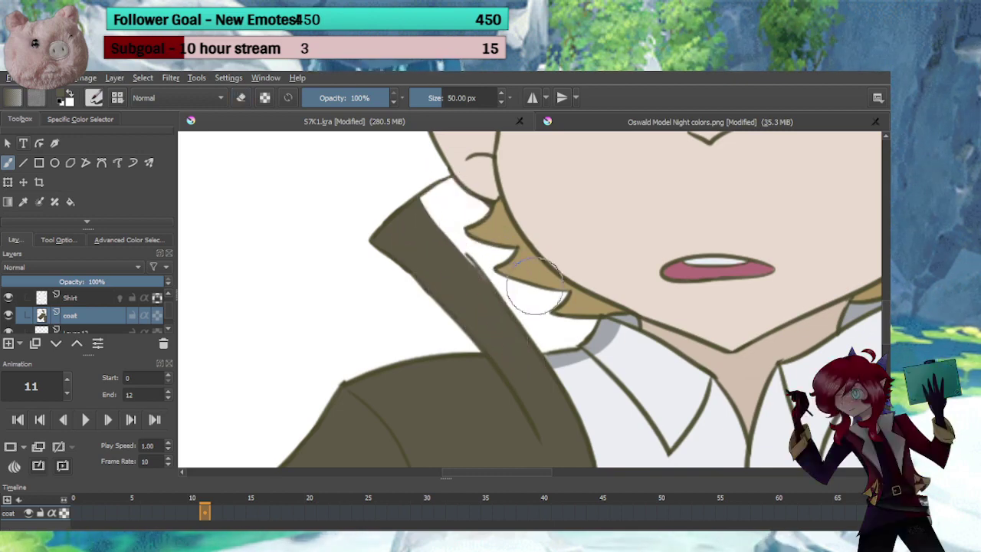
Fill the inner side of the coat's left collar in frame 11 between the hair and the shirt
mouse_move(393, 207)
left_mouse_down()
mouse_move(417, 234)
mouse_move(419, 212)
mouse_move(464, 188)
mouse_move(429, 206)
mouse_move(483, 207)
mouse_move(446, 232)
mouse_move(579, 343)
mouse_move(523, 276)
left_mouse_up()
key("ctrl+z")
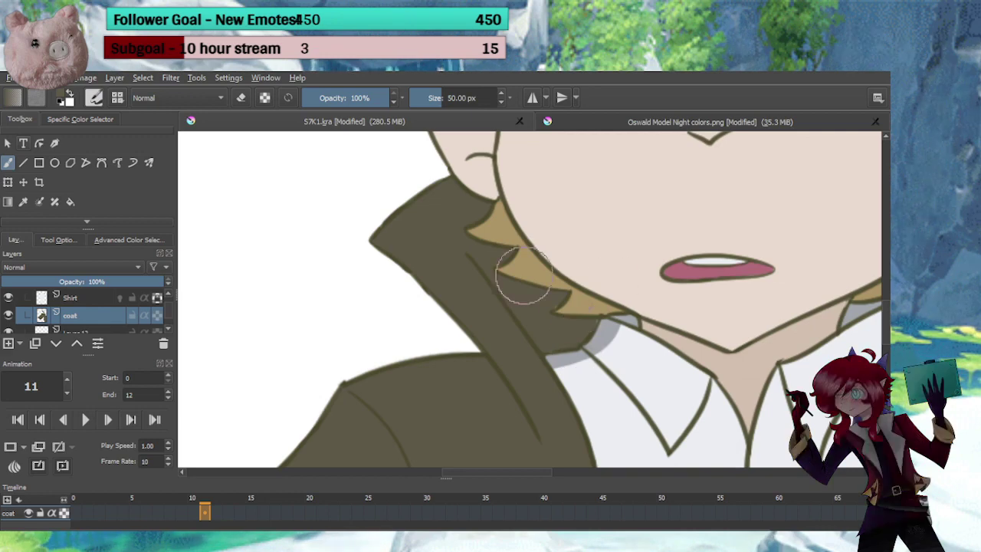
key("e")
key("e")
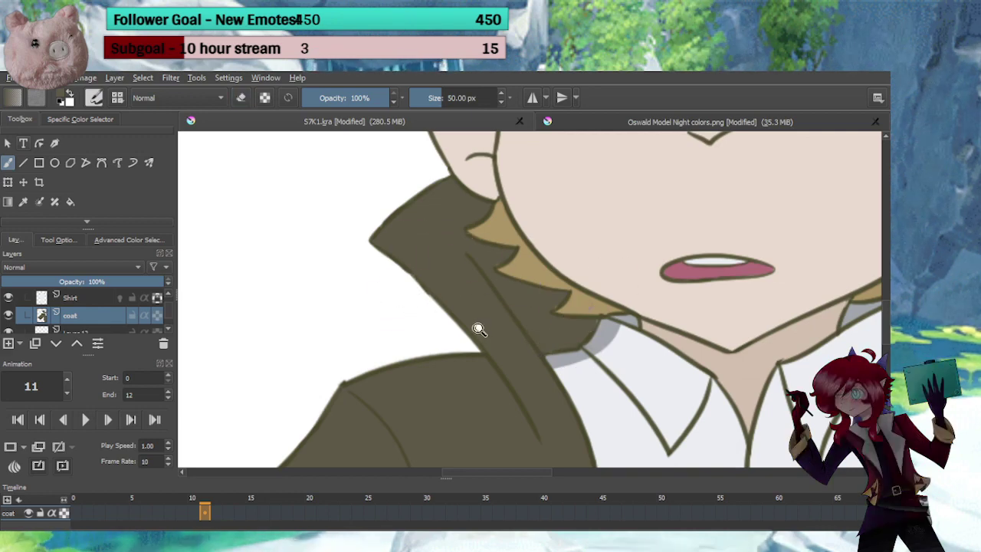
Paint the coat's right front panel and lower right sleeve in frame 11, leaving the gap under the arm clear
scroll(482, 325, "down", 2)
mouse_move(536, 355)
left_mouse_down()
mouse_move(458, 225)
mouse_move(415, 209)
left_mouse_up()
mouse_move(530, 255)
left_mouse_down()
mouse_move(379, 289)
mouse_move(398, 228)
left_mouse_up()
mouse_move(414, 316)
left_mouse_down()
mouse_move(406, 400)
mouse_move(429, 416)
mouse_move(462, 393)
mouse_move(472, 354)
mouse_move(462, 326)
mouse_move(471, 270)
left_mouse_up()
left_click_drag(515, 156, 494, 272)
mouse_move(484, 335)
left_mouse_down()
mouse_move(498, 271)
mouse_move(475, 373)
mouse_move(498, 275)
mouse_move(487, 346)
mouse_move(495, 294)
mouse_move(398, 407)
left_mouse_up()
mouse_move(471, 278)
left_mouse_down()
mouse_move(467, 212)
mouse_move(466, 263)
mouse_move(483, 304)
left_mouse_up()
mouse_move(464, 268)
left_mouse_down()
mouse_move(512, 397)
mouse_move(495, 354)
mouse_move(505, 369)
mouse_move(504, 311)
mouse_move(530, 434)
mouse_move(544, 413)
mouse_move(604, 416)
mouse_move(612, 399)
mouse_move(631, 410)
mouse_move(609, 338)
mouse_move(632, 347)
mouse_move(637, 333)
mouse_move(664, 374)
mouse_move(656, 333)
left_mouse_up()
key("e")
key("e")
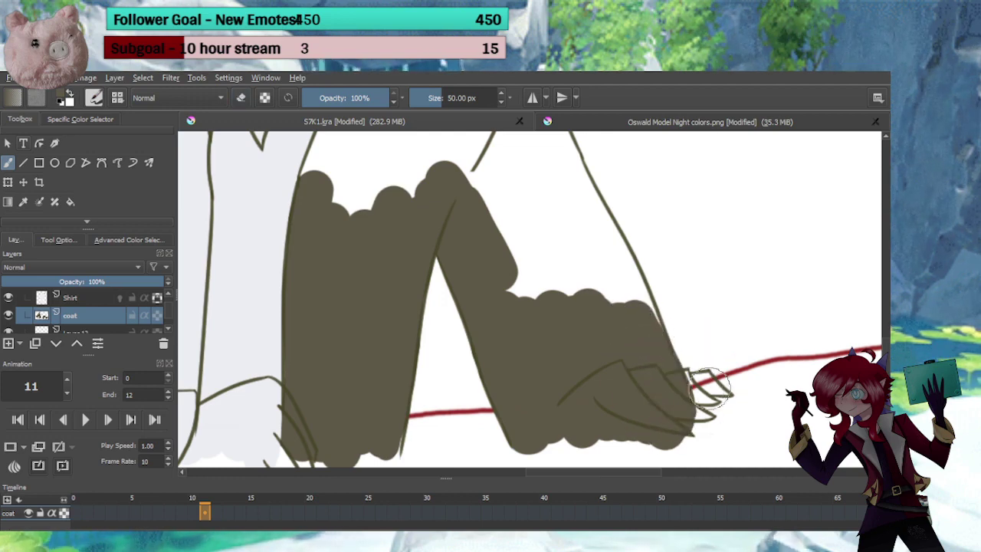
Paint the upper part of the coat's right front and right shoulder in frame 11, trimming the spill outside the shoulder line
left_click_drag(689, 295, 717, 400)
left_click_drag(459, 250, 484, 279)
mouse_move(542, 404)
left_mouse_down()
mouse_move(500, 261)
mouse_move(562, 356)
mouse_move(602, 388)
mouse_move(533, 224)
mouse_move(623, 380)
mouse_move(602, 324)
mouse_move(665, 429)
mouse_move(582, 253)
mouse_move(564, 258)
mouse_move(623, 363)
left_mouse_up()
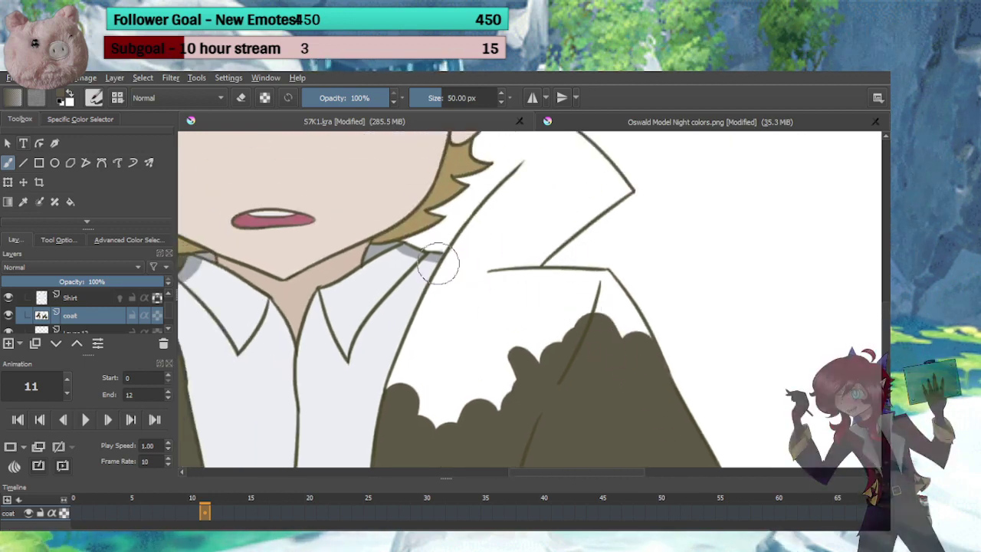
mouse_move(437, 263)
left_mouse_down()
mouse_move(427, 295)
mouse_move(436, 360)
mouse_move(475, 342)
mouse_move(495, 383)
mouse_move(555, 315)
mouse_move(568, 362)
mouse_move(582, 317)
mouse_move(522, 313)
mouse_move(483, 290)
mouse_move(562, 288)
mouse_move(500, 289)
left_mouse_up()
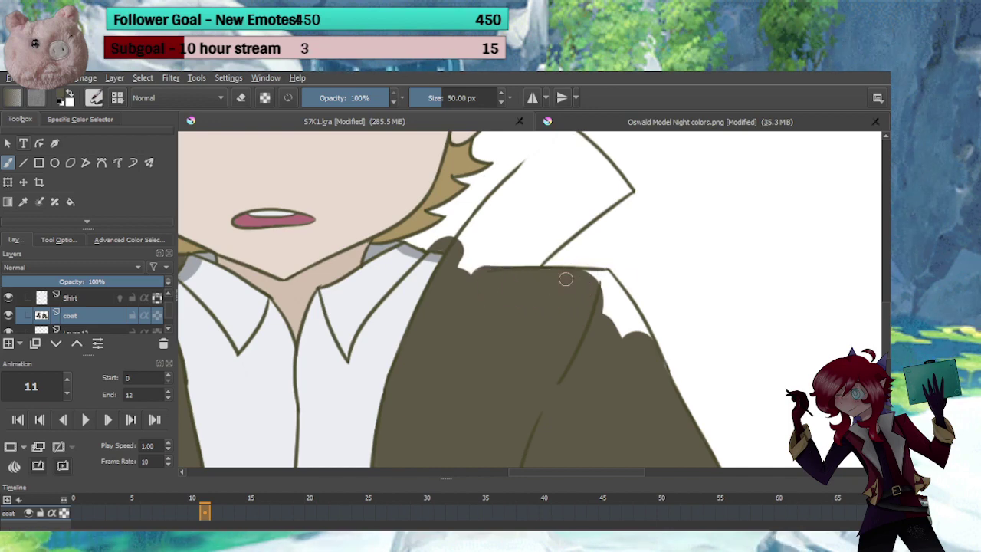
mouse_move(632, 312)
left_mouse_down()
mouse_move(645, 351)
mouse_move(587, 284)
left_mouse_up()
key("e")
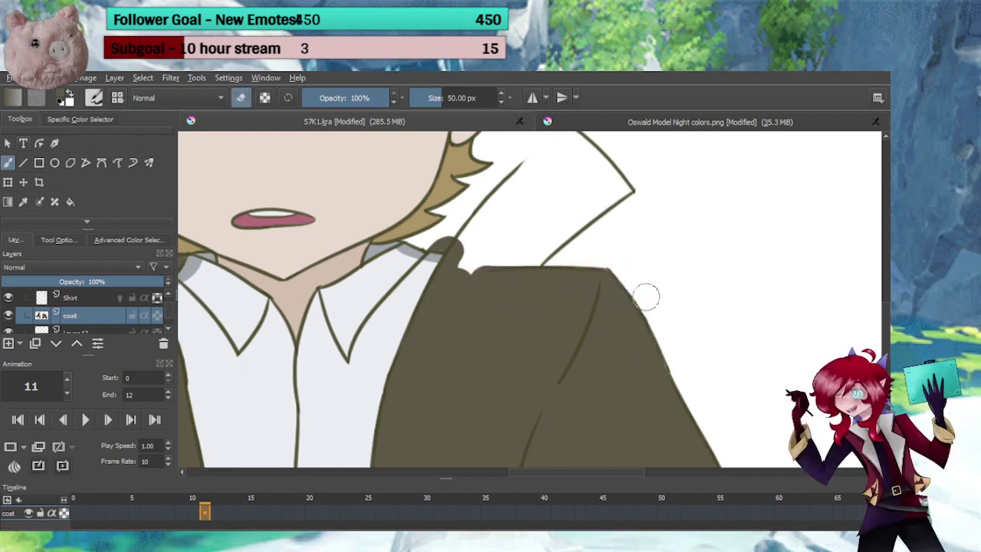
key("e")
Fill the coat's raised right collar in frame 11 with olive brown, from the hair and ear out to the pointed tip
left_click_drag(656, 309, 680, 406)
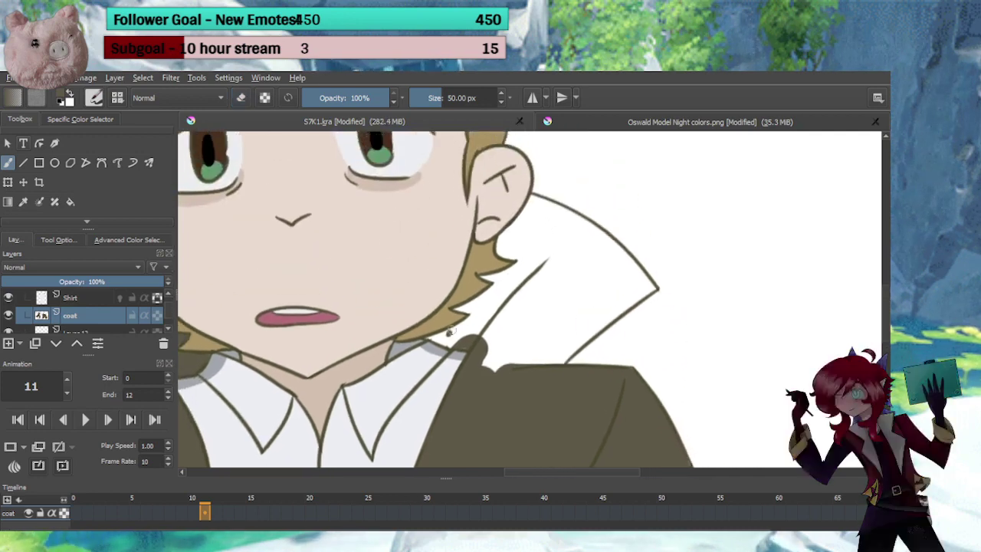
mouse_move(450, 331)
left_mouse_down()
mouse_move(502, 295)
mouse_move(532, 288)
mouse_move(545, 321)
left_mouse_up()
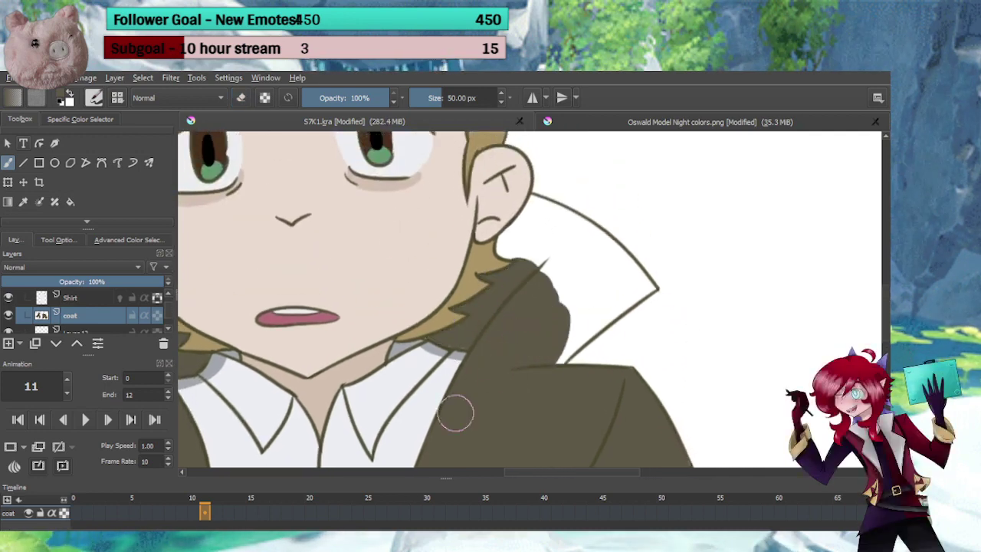
mouse_move(553, 235)
left_mouse_down()
mouse_move(568, 277)
mouse_move(536, 229)
mouse_move(499, 210)
mouse_move(555, 223)
mouse_move(620, 268)
mouse_move(580, 234)
left_mouse_up()
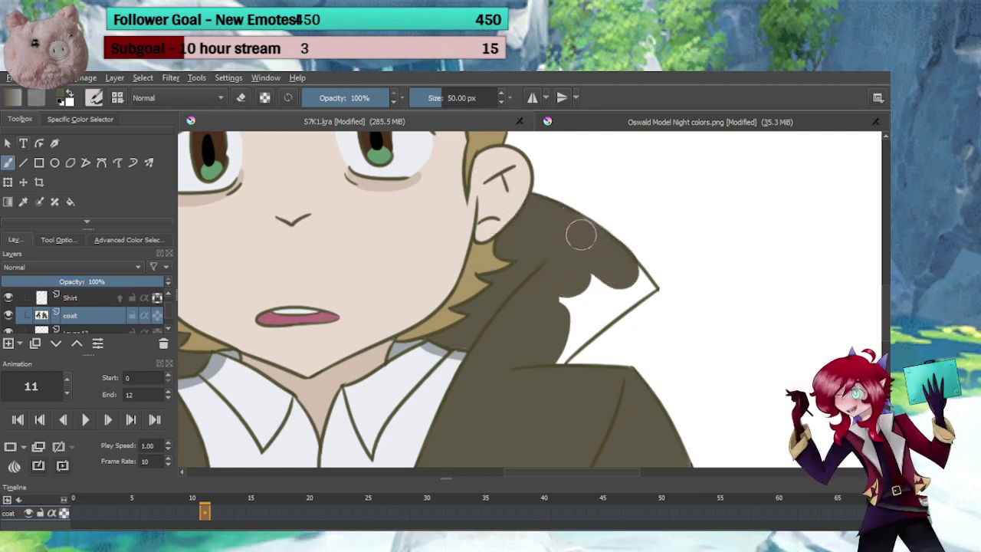
mouse_move(631, 276)
left_mouse_down()
mouse_move(650, 309)
mouse_move(623, 290)
mouse_move(543, 362)
left_mouse_up()
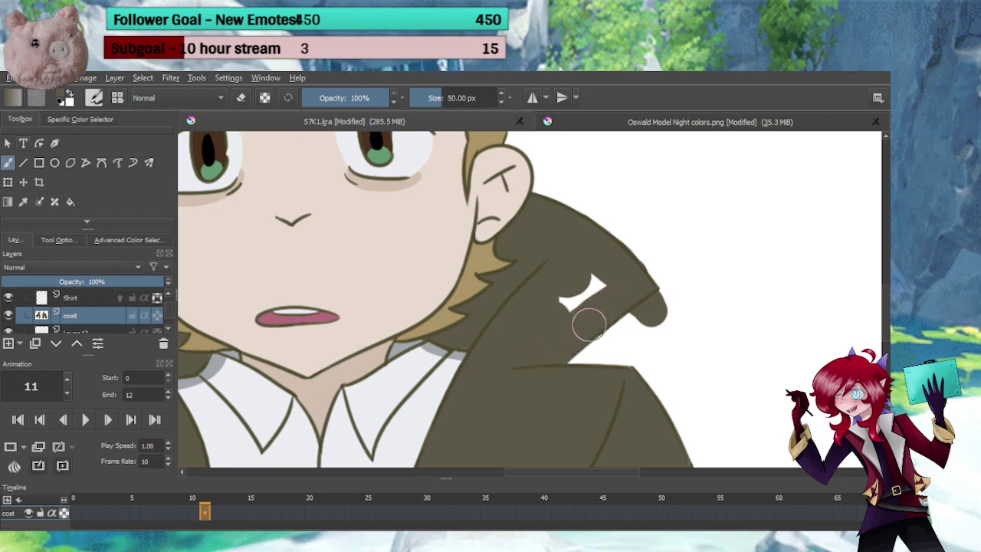
mouse_move(588, 326)
left_mouse_down()
mouse_move(610, 298)
mouse_move(564, 319)
mouse_move(547, 313)
mouse_move(625, 368)
mouse_move(574, 357)
mouse_move(668, 297)
mouse_move(652, 327)
left_mouse_up()
Erase the spill around the right collar's tip and outer edge in frame 11, and touch up its lower edge
key("e")
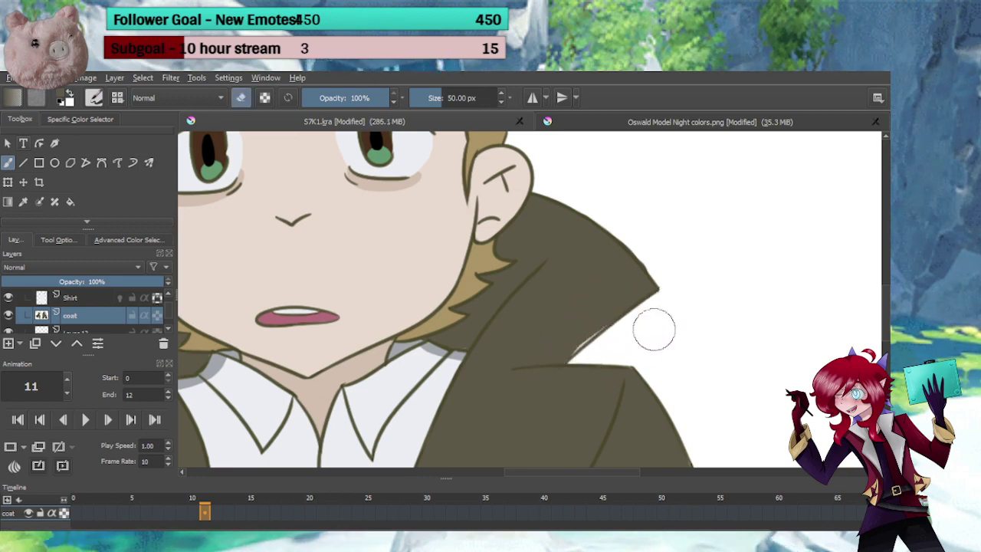
key("e")
left_click_drag(561, 349, 607, 316)
key("e")
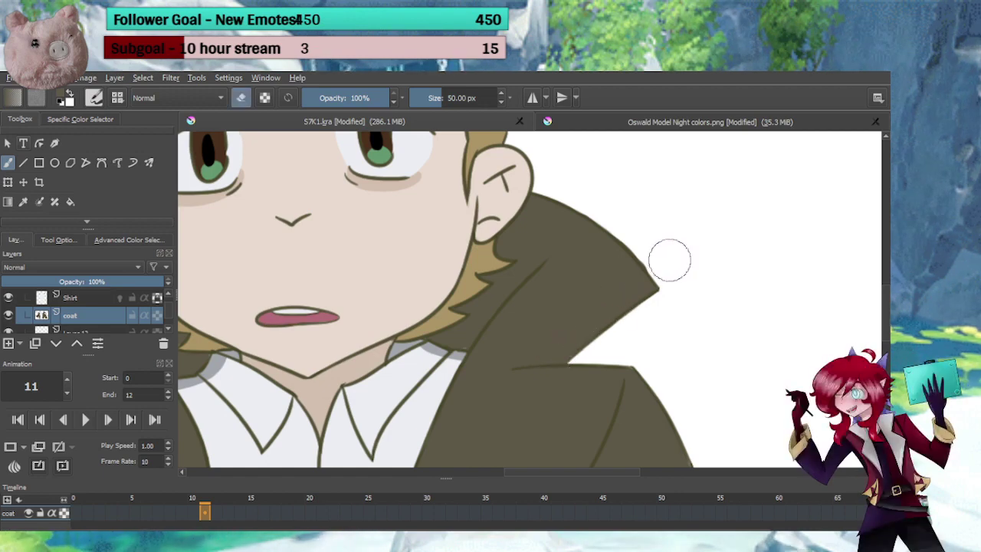
left_click_drag(669, 258, 673, 298)
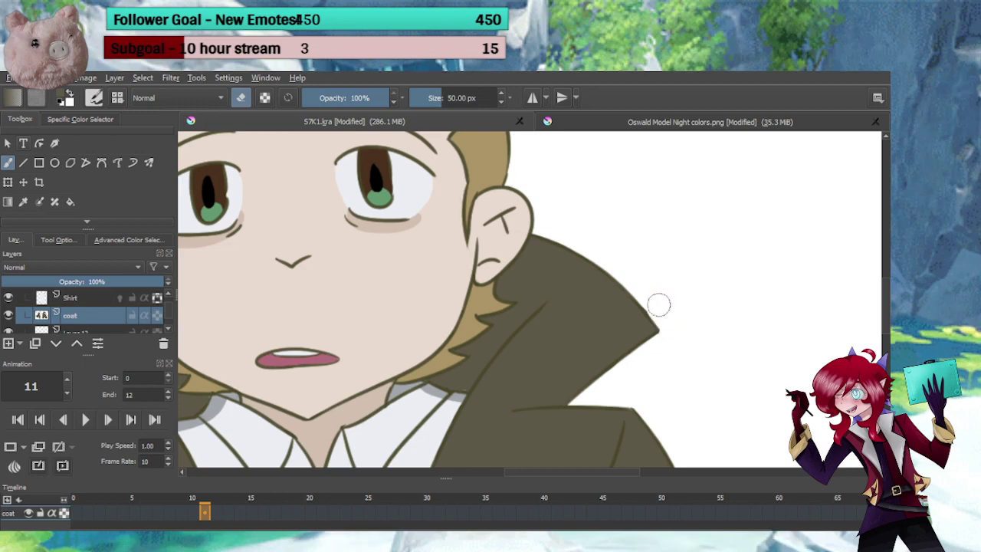
key("e")
mouse_move(526, 352)
left_mouse_down()
mouse_move(524, 396)
mouse_move(530, 254)
left_mouse_up()
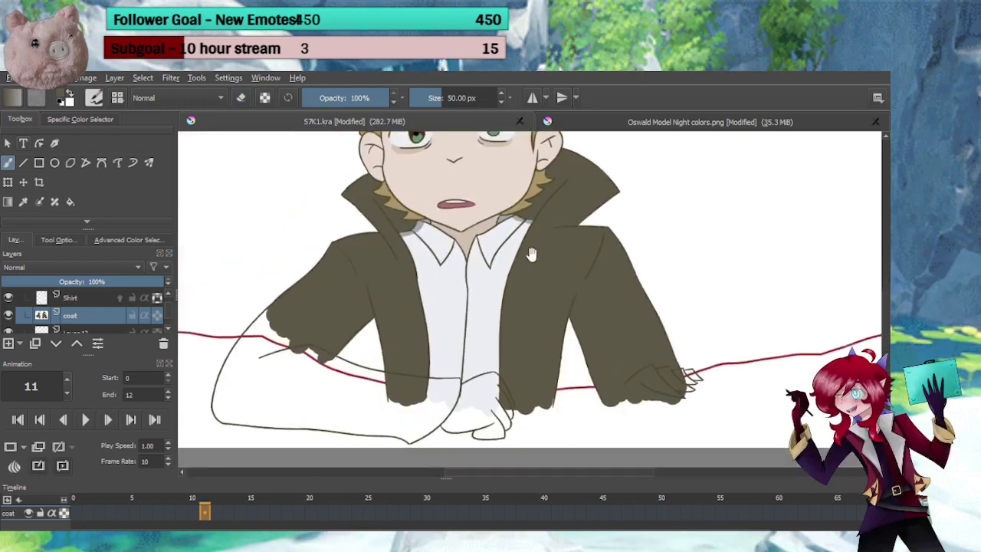
scroll(514, 314, "down", 2)
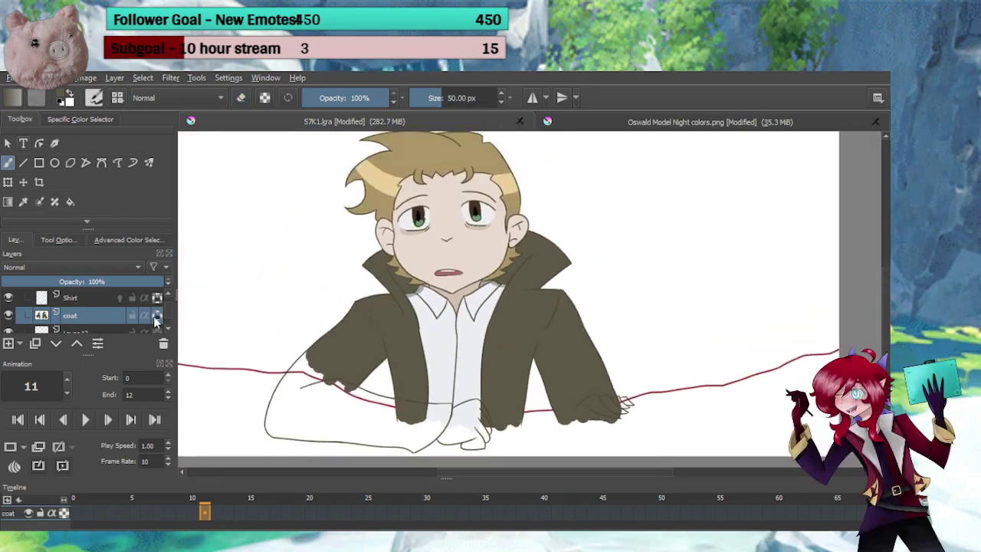
Check the night colour reference, return to the animation, duplicate the coat drawing onto frame 11 and make the coat's frame 0 blank
left_click(600, 124)
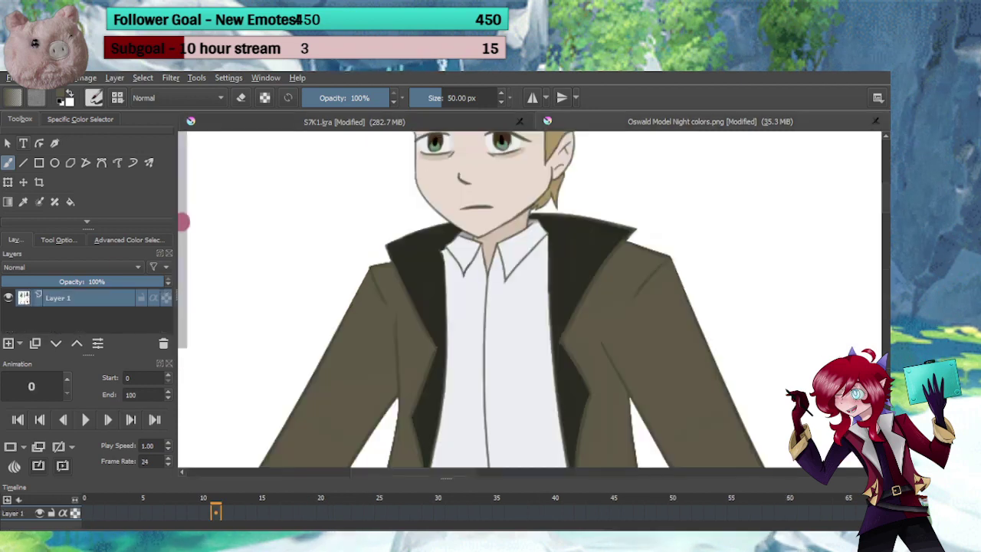
left_click(431, 122)
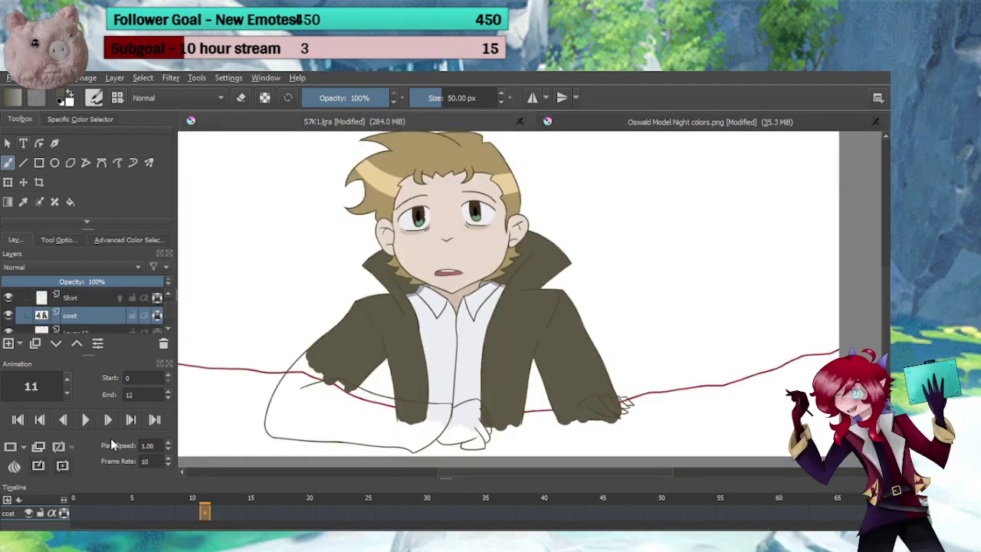
left_click(39, 449)
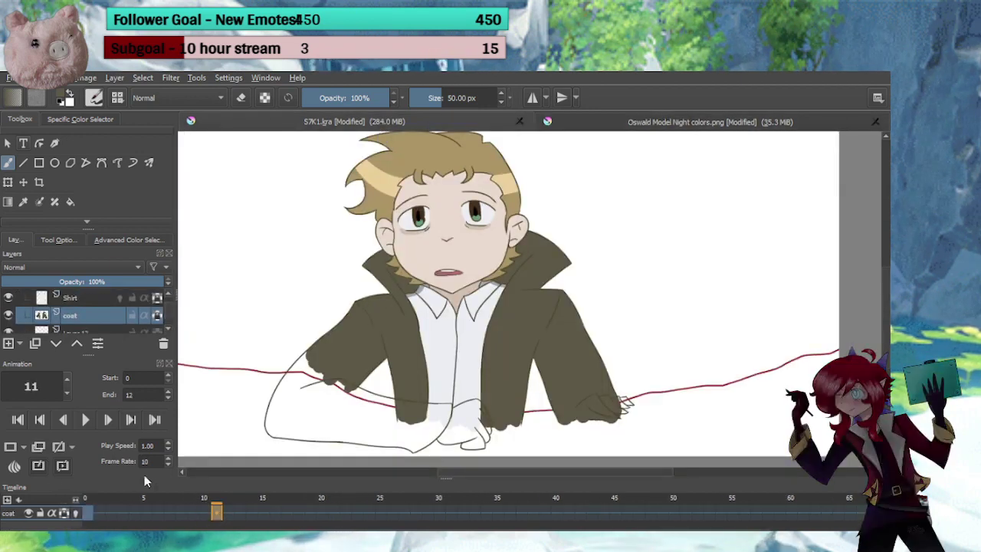
left_click(88, 513)
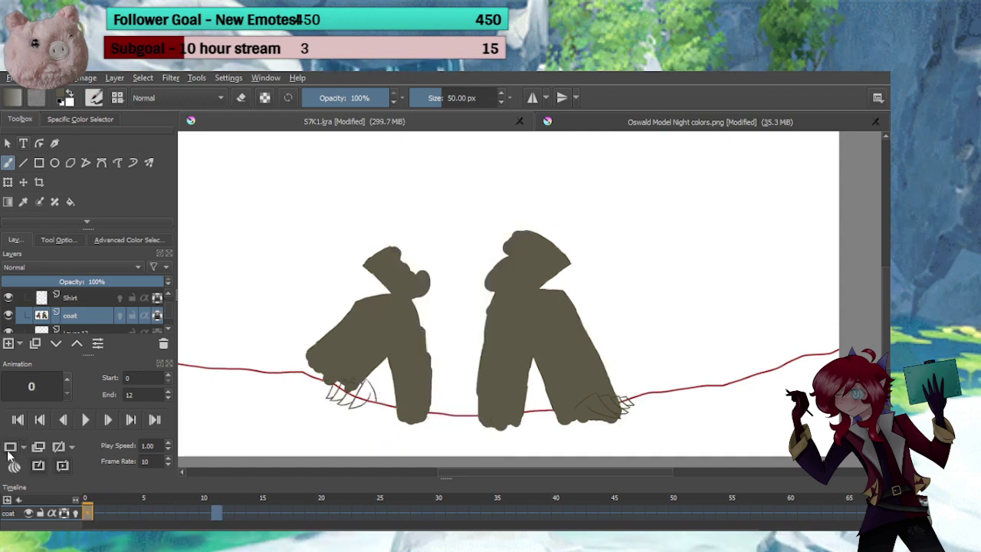
left_click(100, 514)
left_click(112, 515)
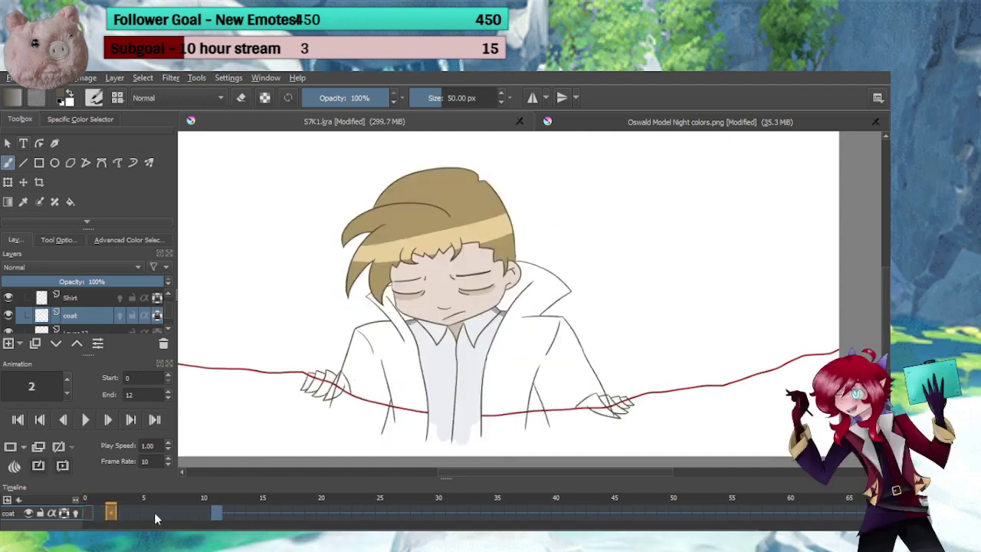
Move the coat layer's keyframe from frame 11 to frame 6
left_click(205, 512)
left_click(216, 512)
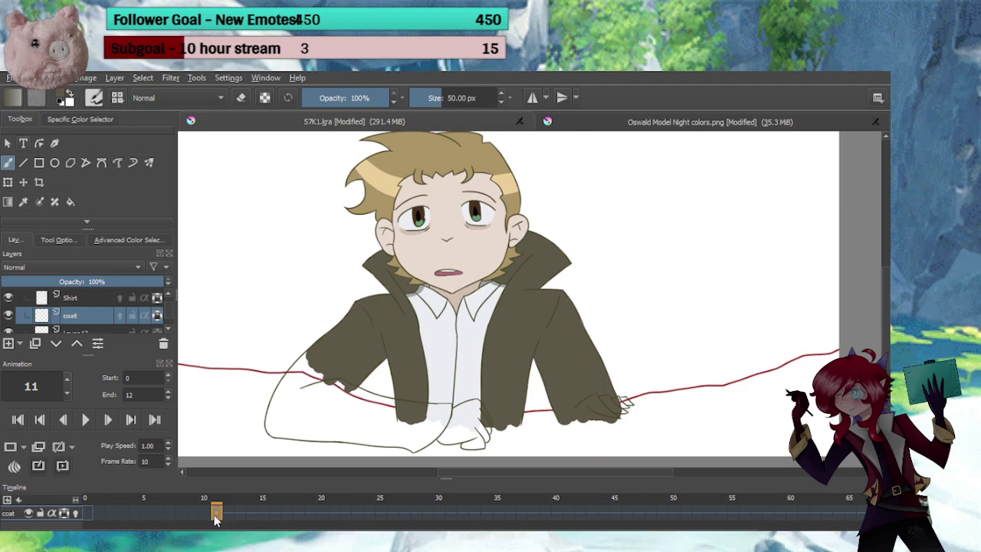
left_click(216, 516)
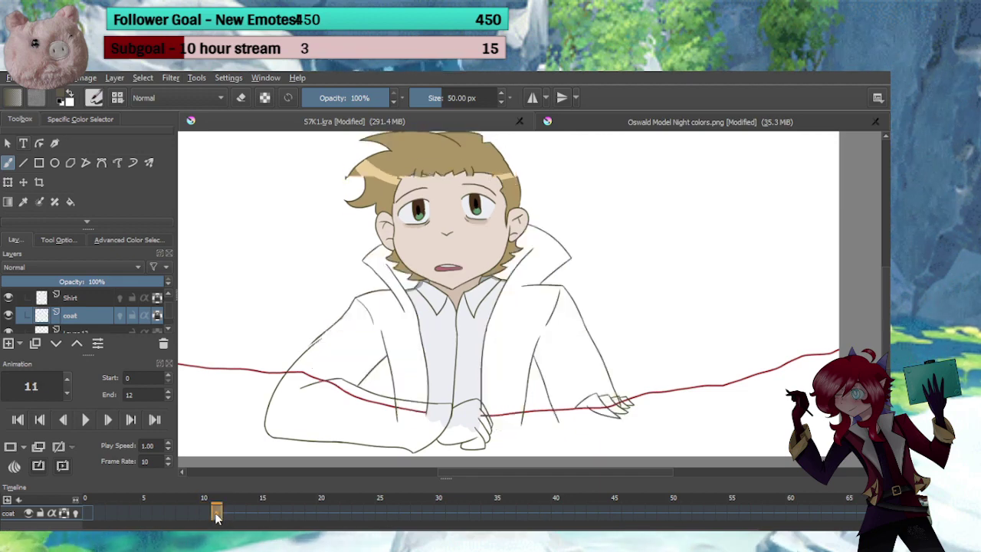
left_click_drag(216, 518, 152, 521)
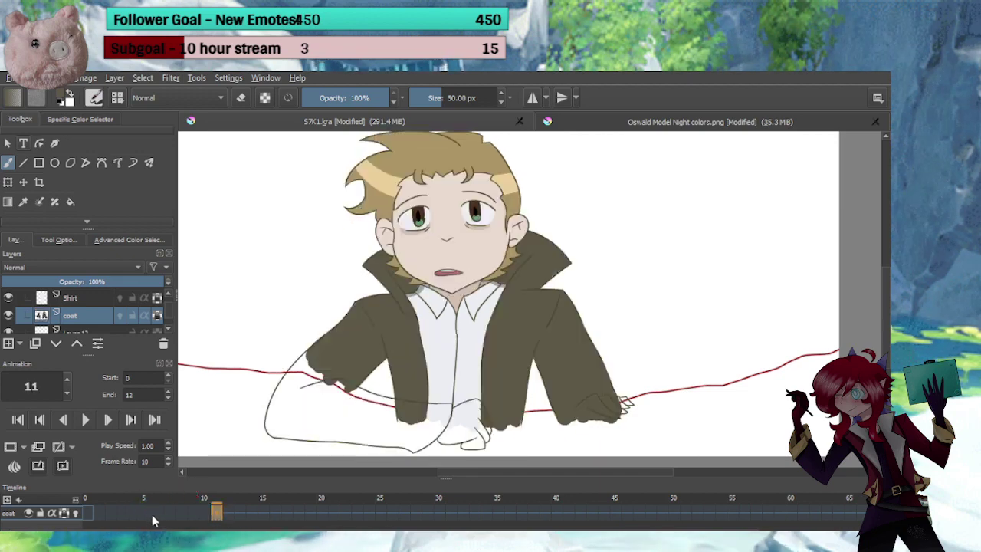
left_click(158, 515)
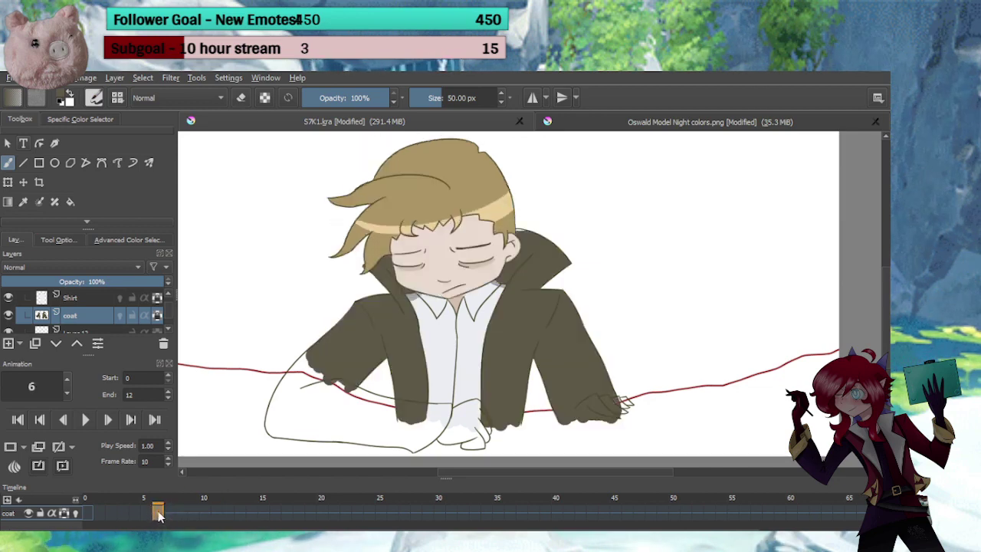
Duplicate the coat drawing onto frames 9, 10, 11 and 13 of the coat layer
left_click(239, 513)
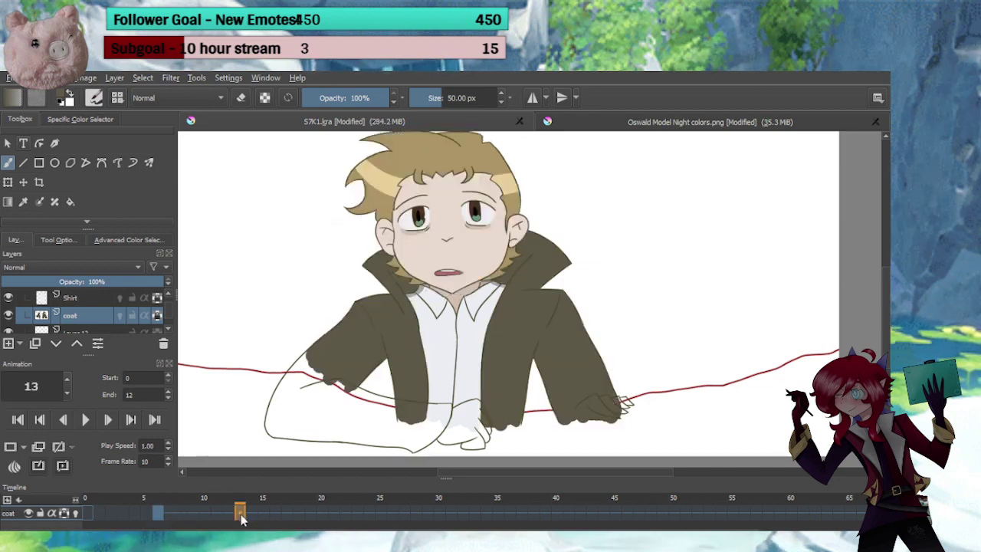
left_click(159, 515)
left_click(170, 518)
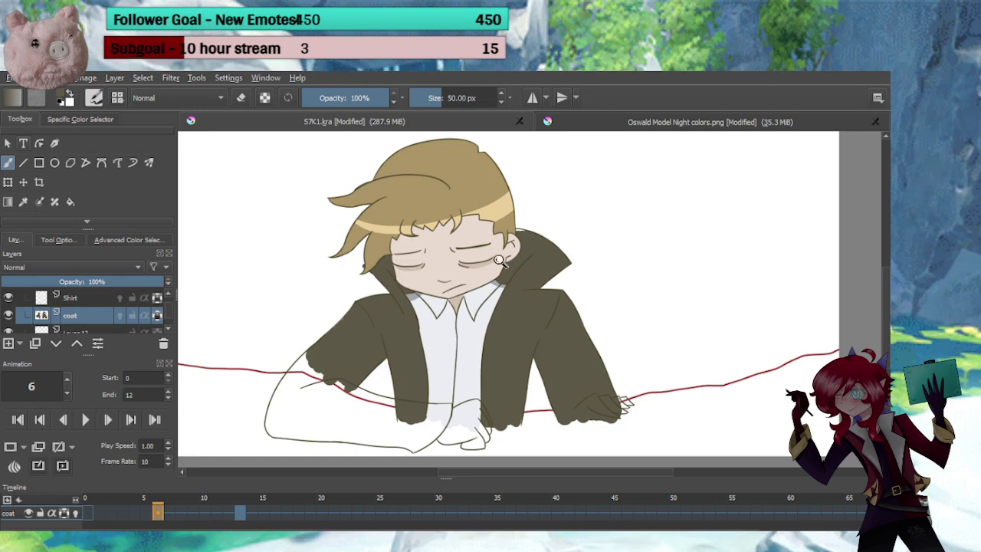
left_click_drag(498, 261, 547, 207)
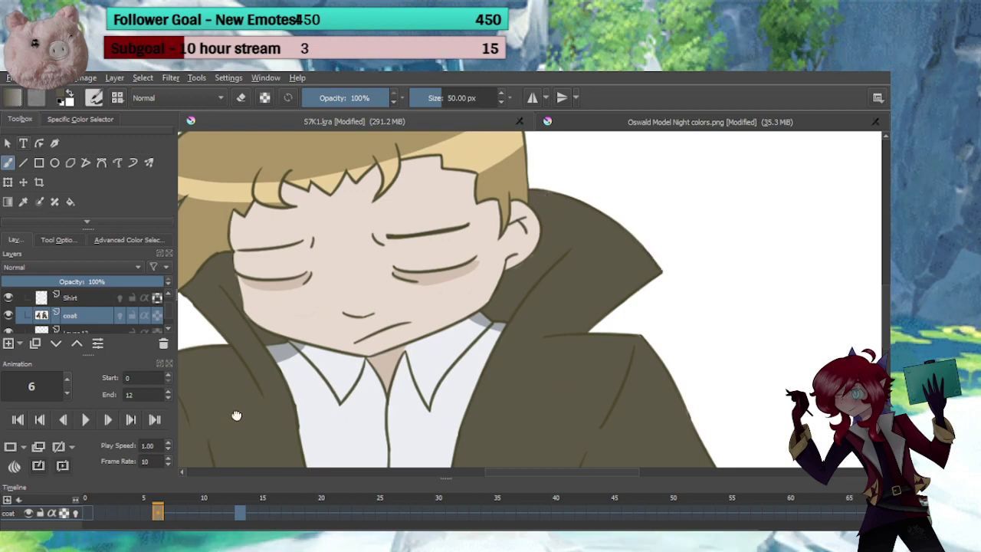
left_click_drag(236, 416, 551, 211)
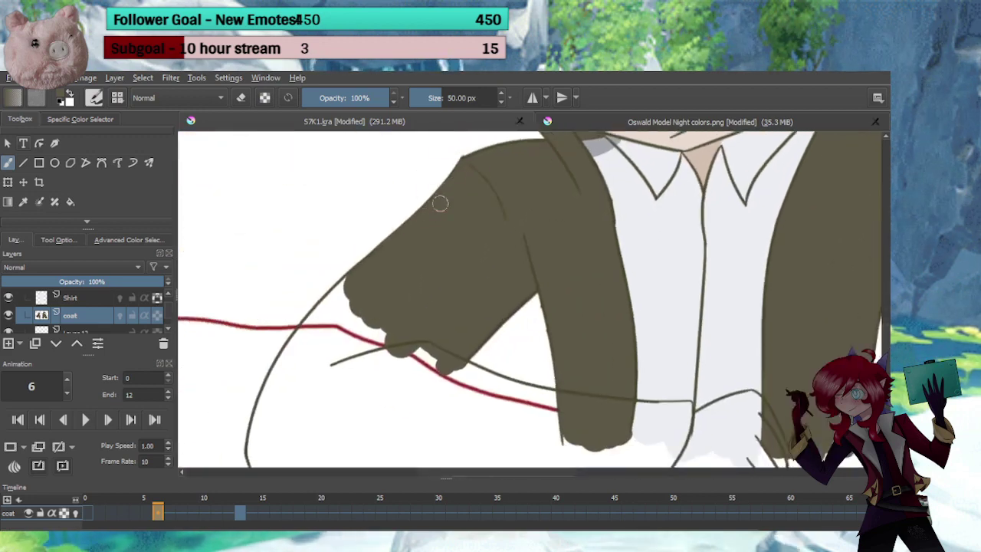
scroll(440, 203, "down", 5)
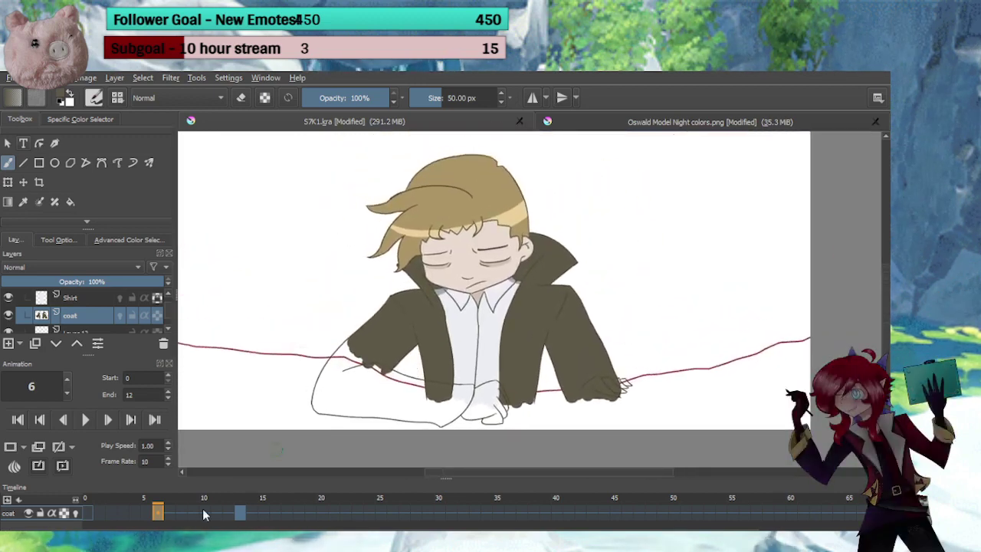
left_click_drag(175, 519, 216, 519)
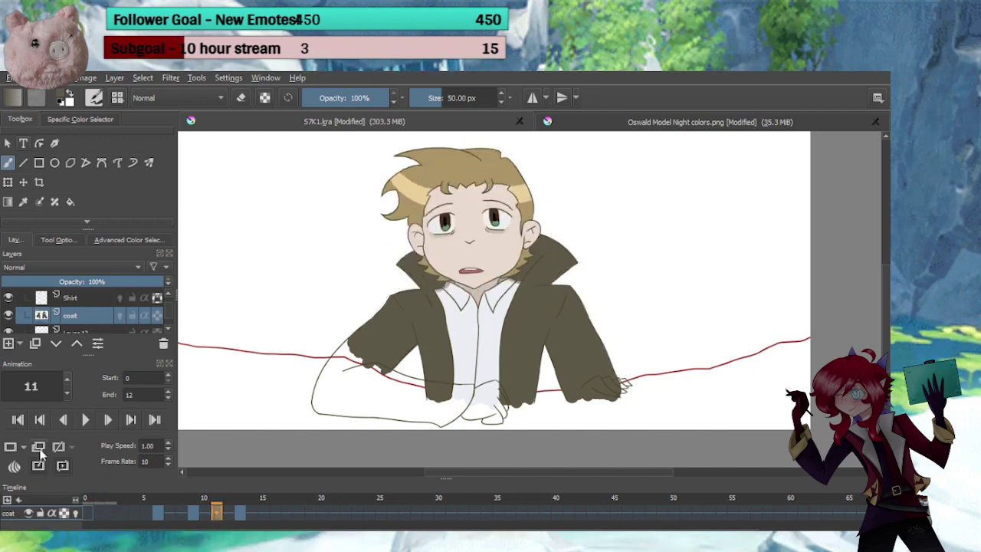
left_click(207, 521)
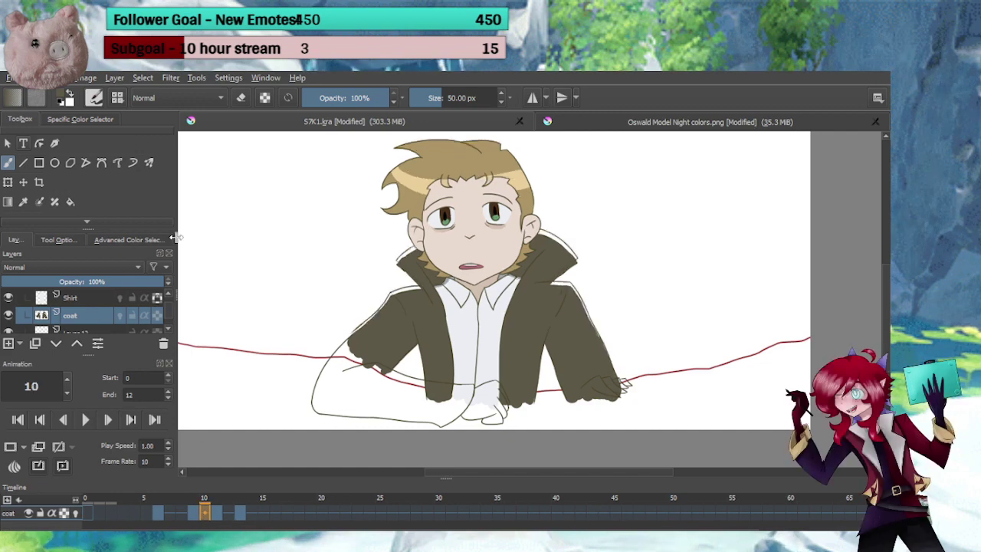
On frame 10, extend the coat colour up to the raised outline of the left-hand sleeve and shoulder
scroll(350, 377, "up", 5)
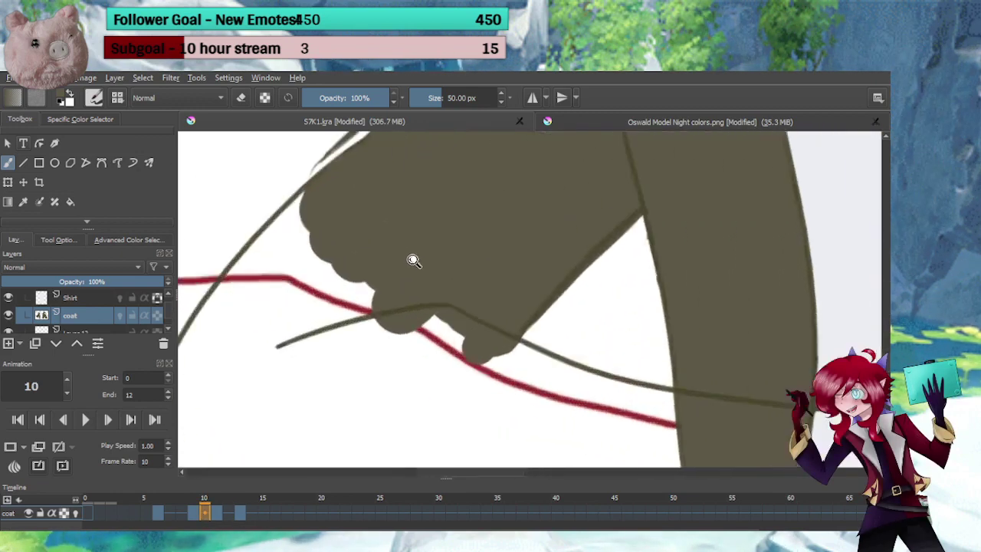
key("e")
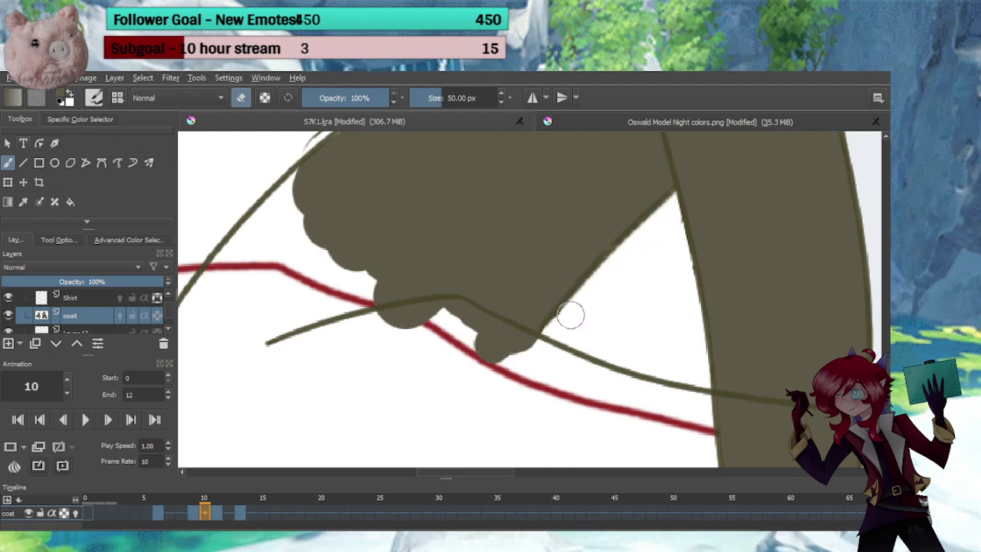
key("e")
left_click_drag(597, 305, 571, 391)
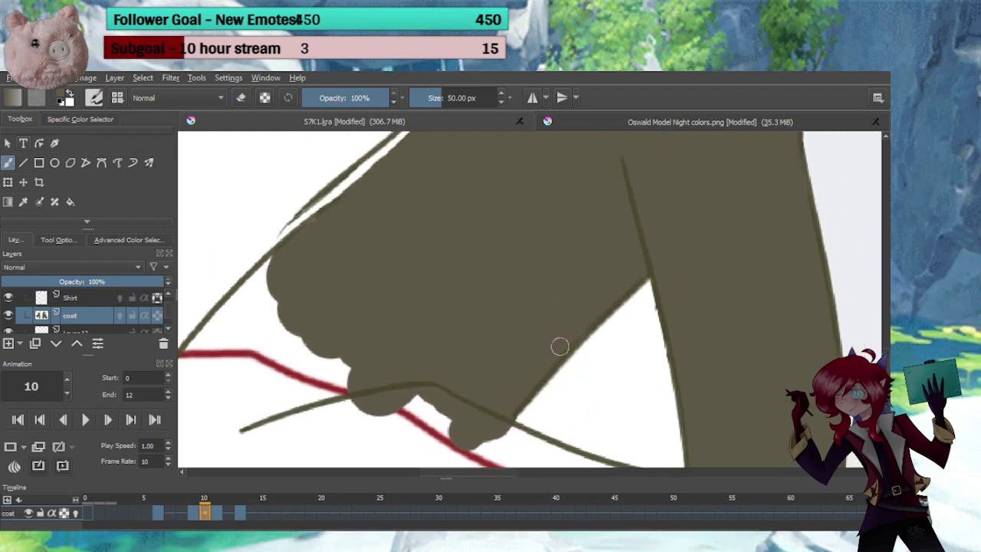
mouse_move(507, 274)
left_mouse_down()
mouse_move(599, 344)
mouse_move(617, 383)
left_mouse_up()
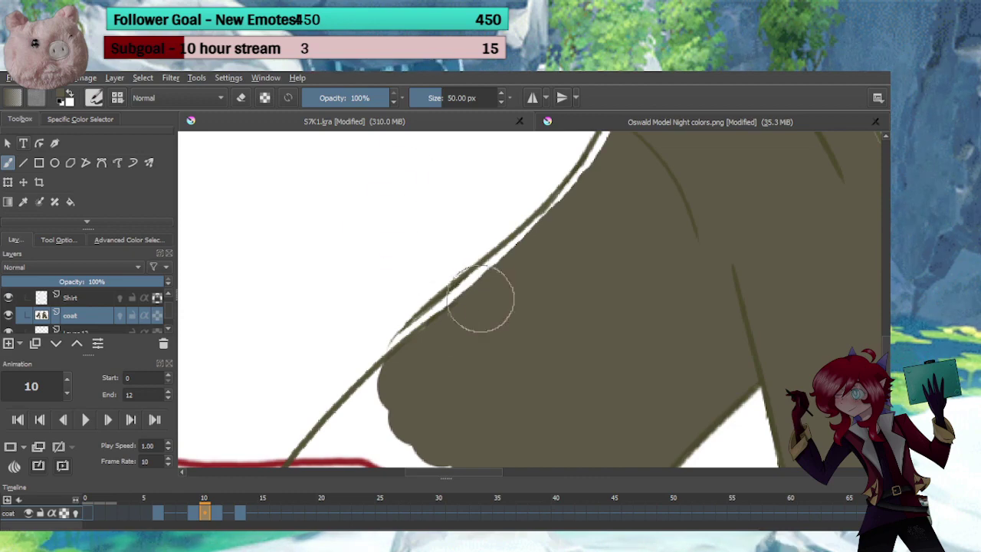
mouse_move(480, 299)
left_mouse_down()
mouse_move(434, 323)
mouse_move(399, 363)
mouse_move(549, 235)
mouse_move(536, 329)
left_mouse_up()
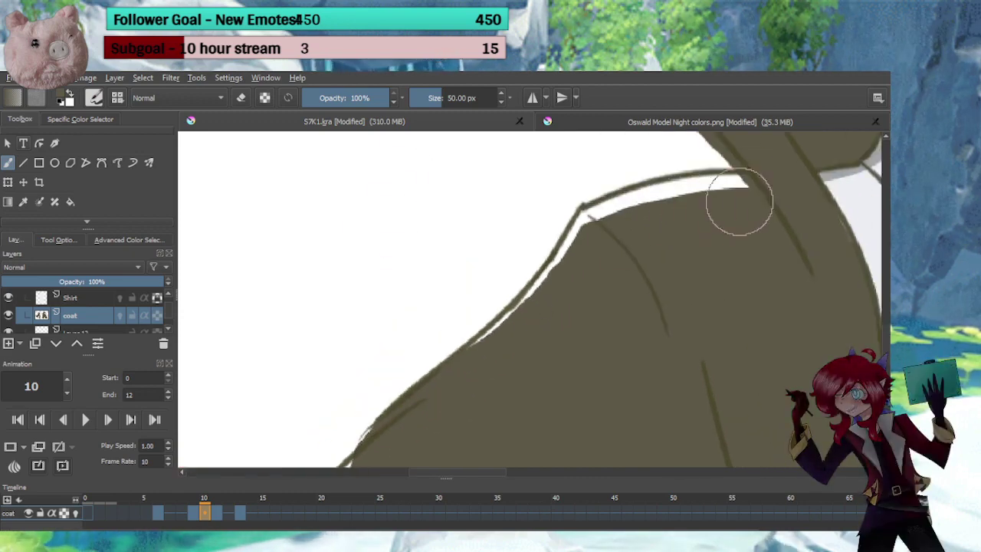
mouse_move(755, 190)
left_mouse_down()
mouse_move(681, 192)
mouse_move(602, 217)
left_mouse_up()
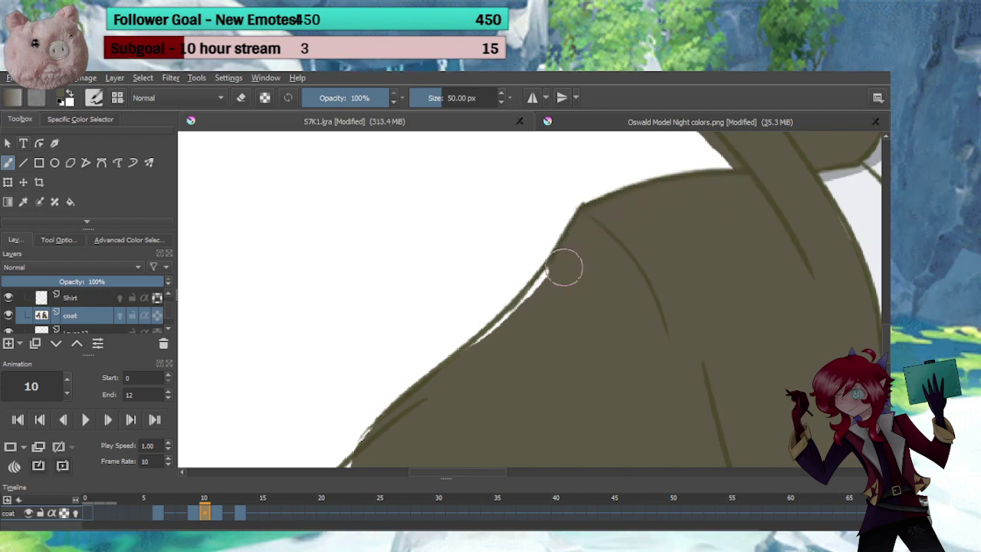
left_click_drag(563, 267, 502, 341)
Erase the coat colour spilling below the left-hand collar and fill the gap up to the collar's upper edge
left_click_drag(589, 288, 498, 416)
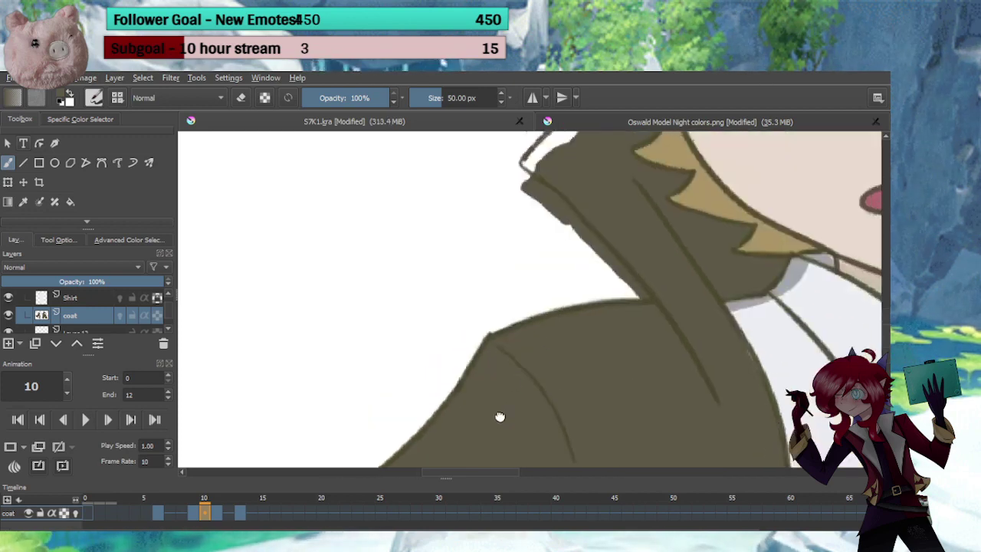
left_click_drag(490, 340, 409, 414)
key("e")
mouse_move(436, 279)
left_mouse_down()
mouse_move(433, 257)
mouse_move(545, 361)
left_mouse_up()
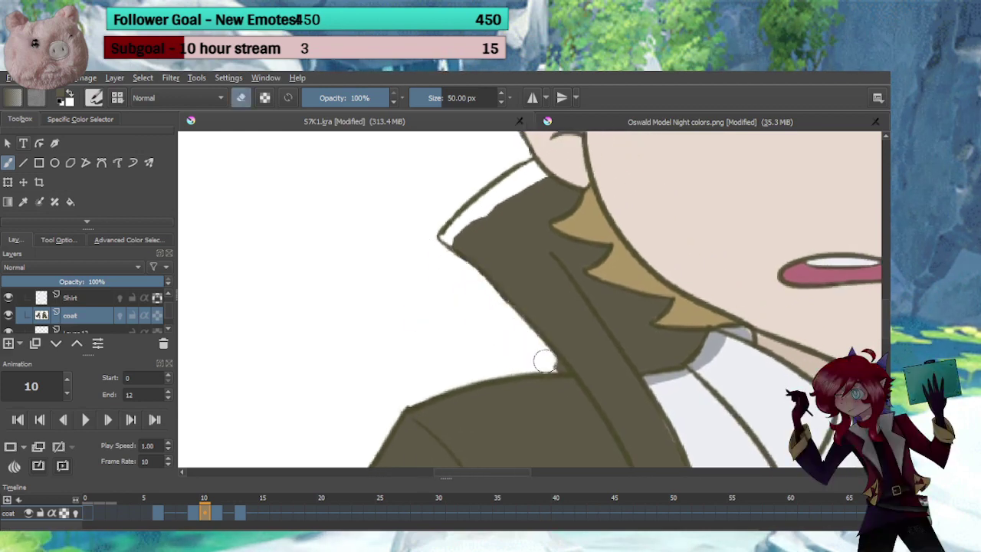
key("e")
scroll(567, 345, "up", 3)
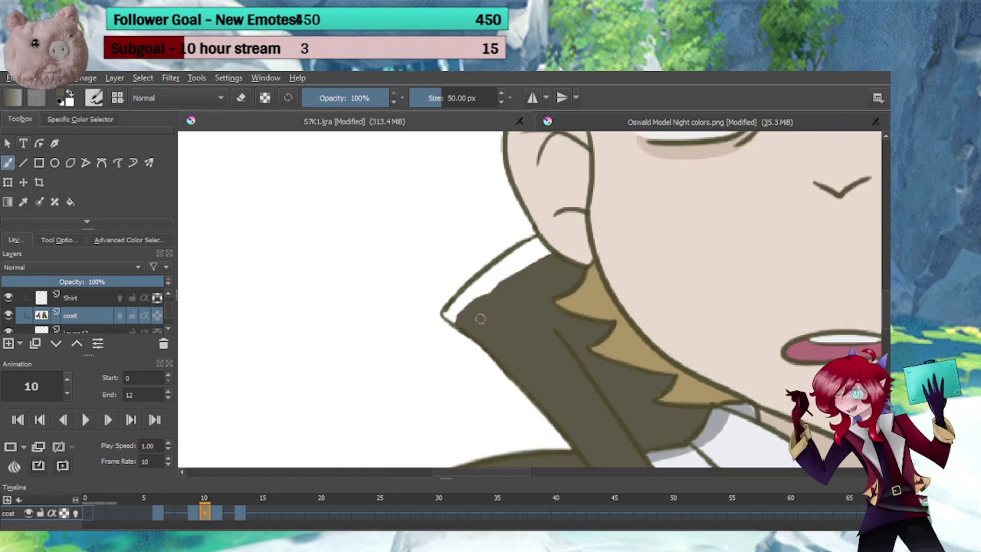
mouse_move(453, 307)
left_mouse_down()
mouse_move(537, 252)
mouse_move(526, 261)
left_mouse_up()
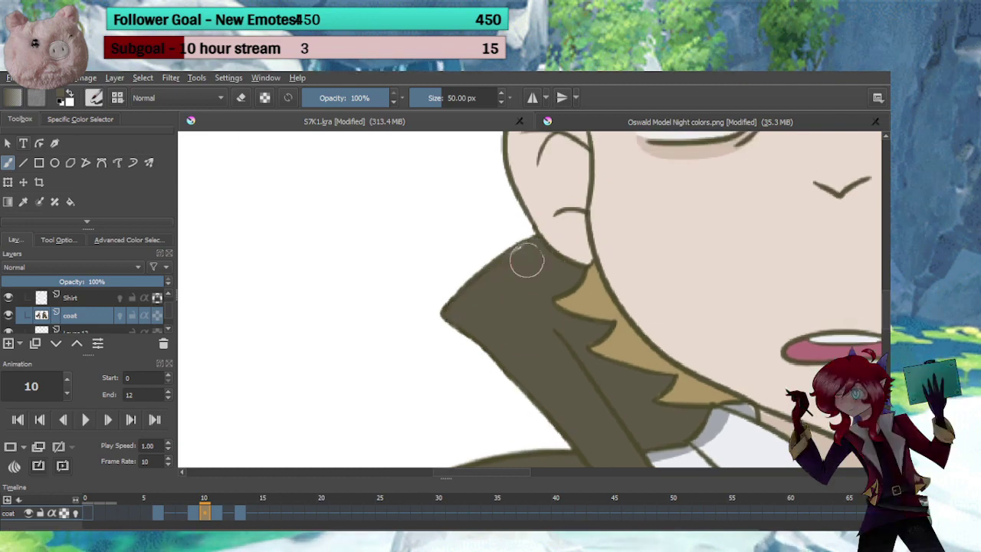
Paint the coat colour up to the right-hand shoulder's outline and erase the overspill beside it
left_click_drag(566, 290, 425, 309)
mouse_move(521, 369)
left_mouse_down()
mouse_move(541, 361)
mouse_move(449, 258)
mouse_move(416, 276)
mouse_move(516, 275)
mouse_move(550, 334)
left_mouse_up()
mouse_move(518, 291)
left_mouse_down()
mouse_move(550, 335)
mouse_move(565, 387)
mouse_move(519, 325)
left_mouse_up()
key("e")
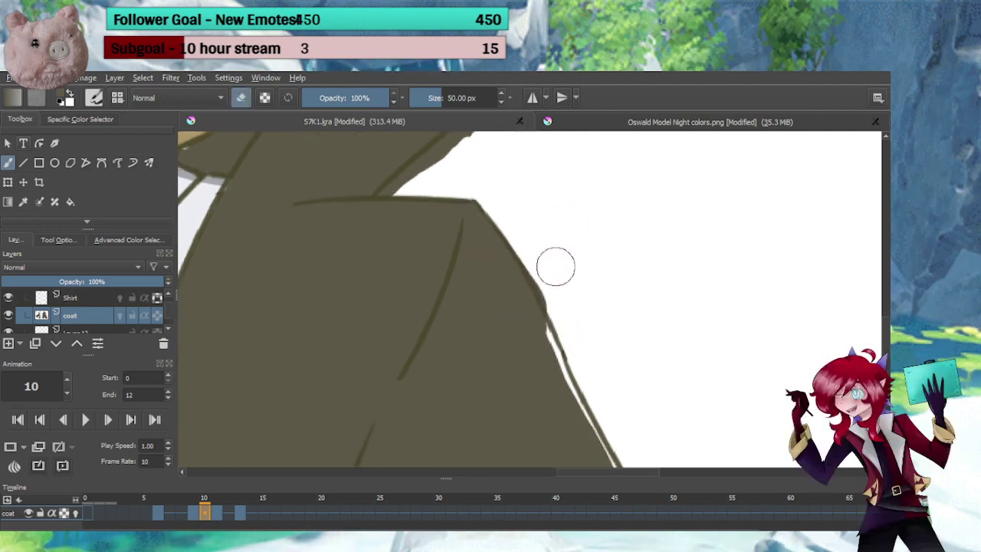
left_click_drag(580, 327, 531, 241)
key("e")
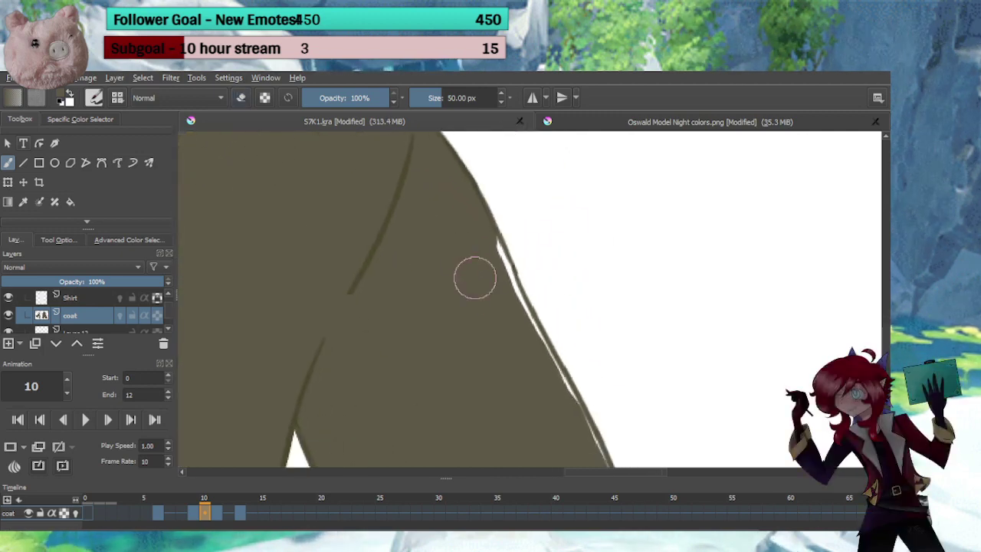
Fill the gap along the right-hand sleeve's outer edge with the coat colour and erase any paint outside the line
mouse_move(484, 272)
left_mouse_down()
mouse_move(528, 373)
mouse_move(496, 309)
left_mouse_up()
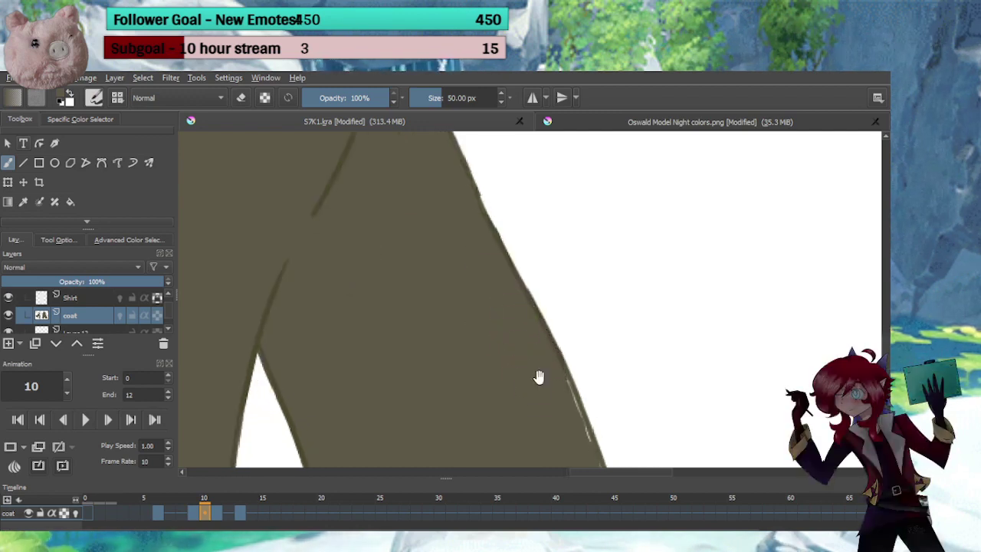
left_click_drag(538, 376, 514, 291)
left_click_drag(542, 350, 570, 429)
key("e")
left_click_drag(537, 218, 567, 273)
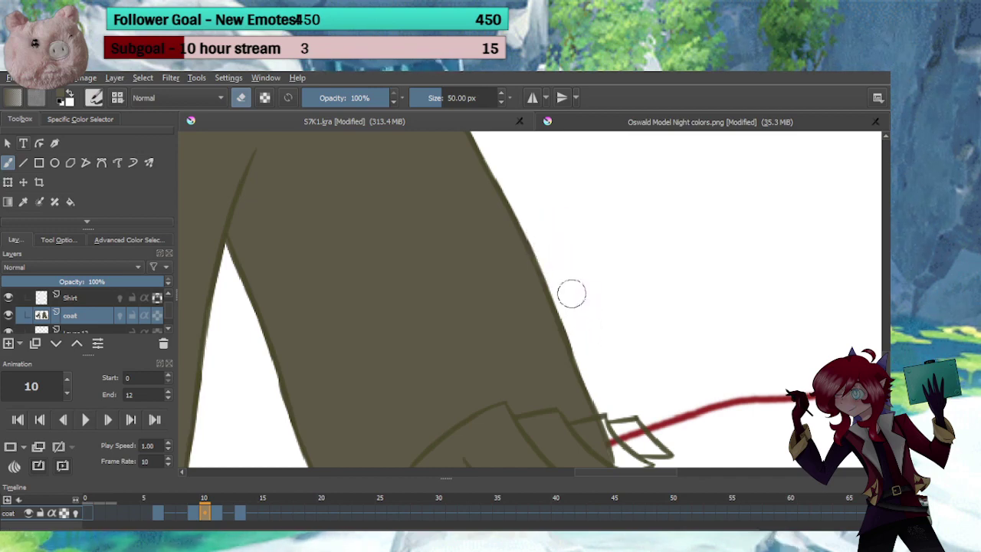
scroll(583, 321, "up", 5)
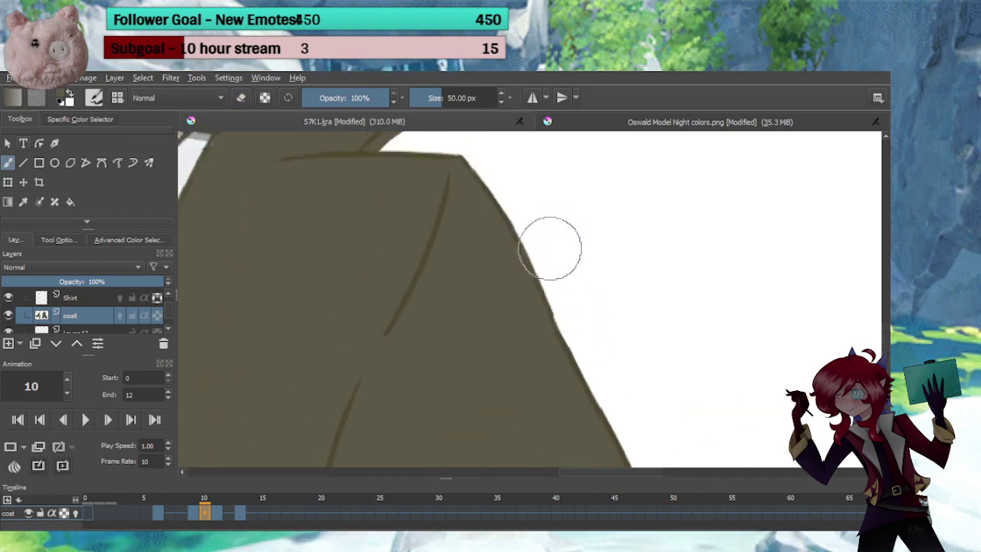
key("e")
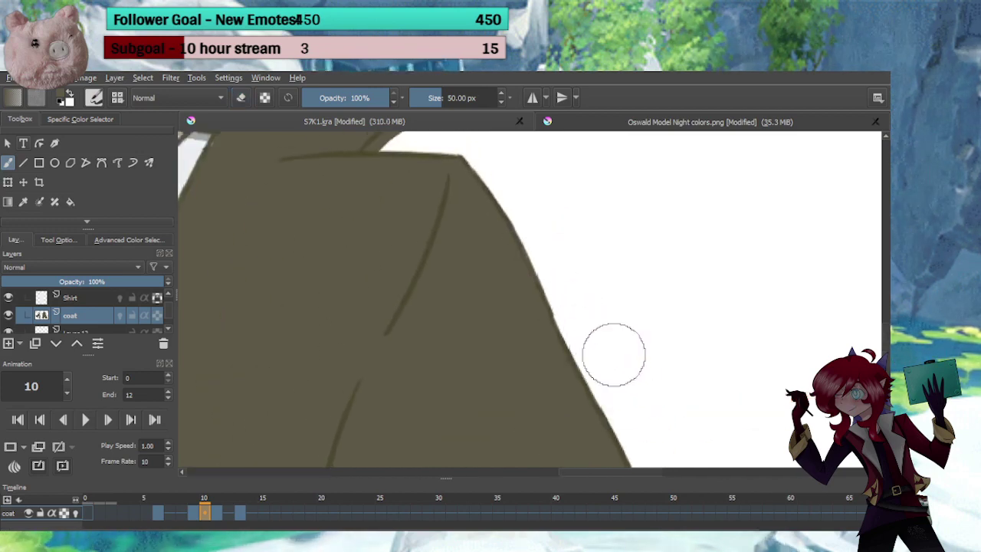
Clean the underside of the right-hand collar, fill it up to its upper outline and erase the excess at its tip
left_click_drag(566, 201, 656, 315)
left_click_drag(623, 250, 679, 320)
key("e")
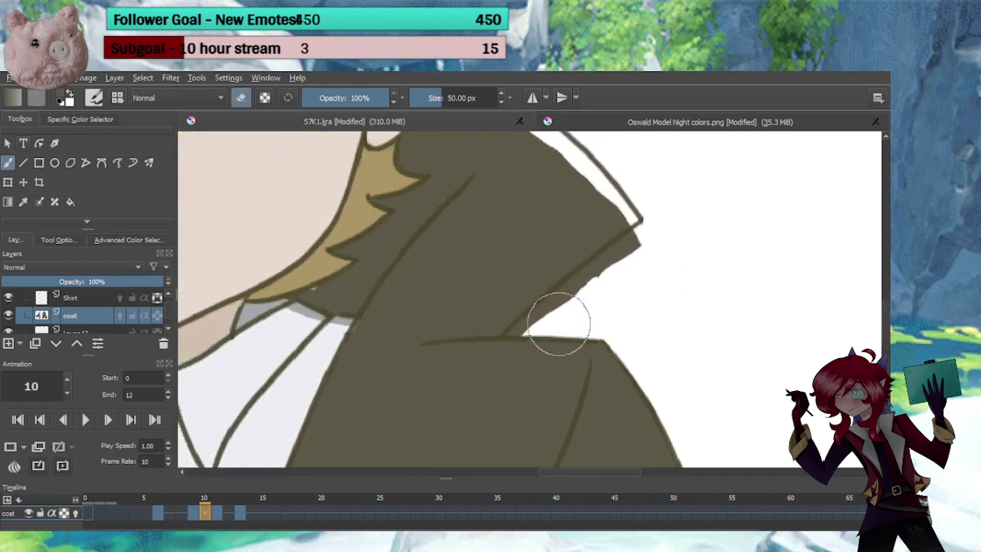
mouse_move(526, 326)
left_mouse_down()
mouse_move(515, 332)
mouse_move(599, 274)
left_mouse_up()
mouse_move(603, 269)
left_mouse_down()
mouse_move(624, 255)
mouse_move(663, 324)
mouse_move(635, 307)
mouse_move(645, 343)
left_mouse_up()
key("e")
mouse_move(440, 232)
left_mouse_down()
mouse_move(448, 210)
mouse_move(475, 215)
mouse_move(560, 261)
mouse_move(531, 240)
mouse_move(635, 339)
mouse_move(573, 274)
left_mouse_up()
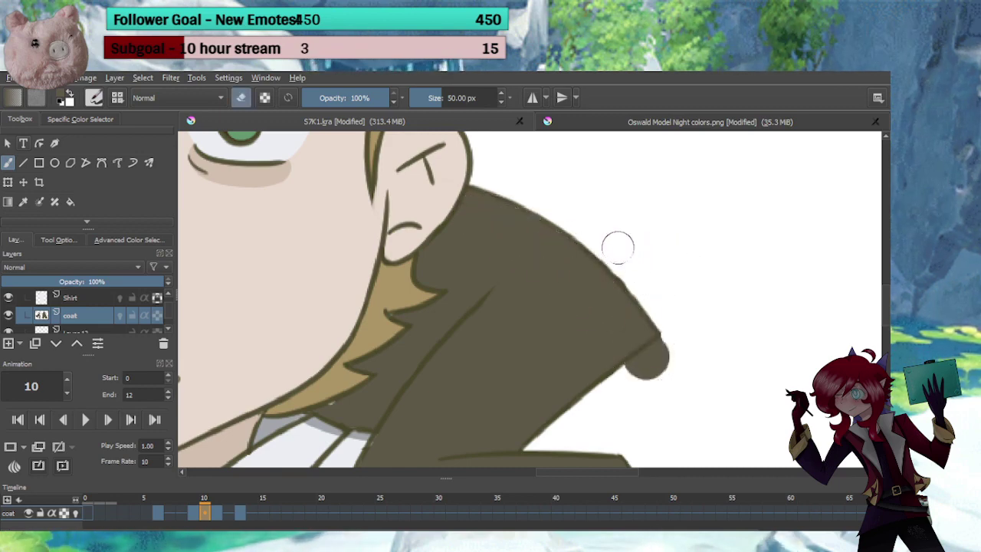
left_click_drag(691, 342, 667, 363)
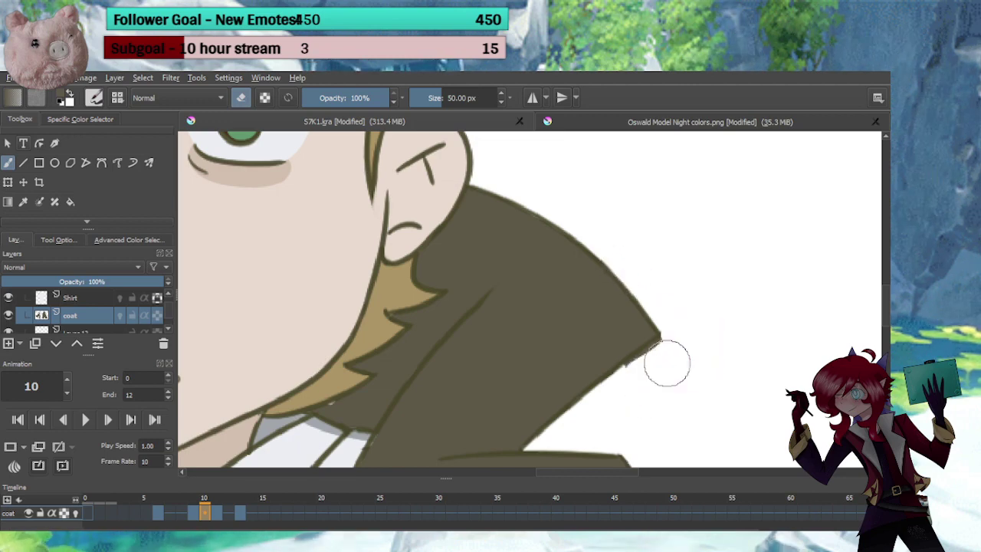
Copy the coat layer's keyframe from frame 6 to frame 5
key("e")
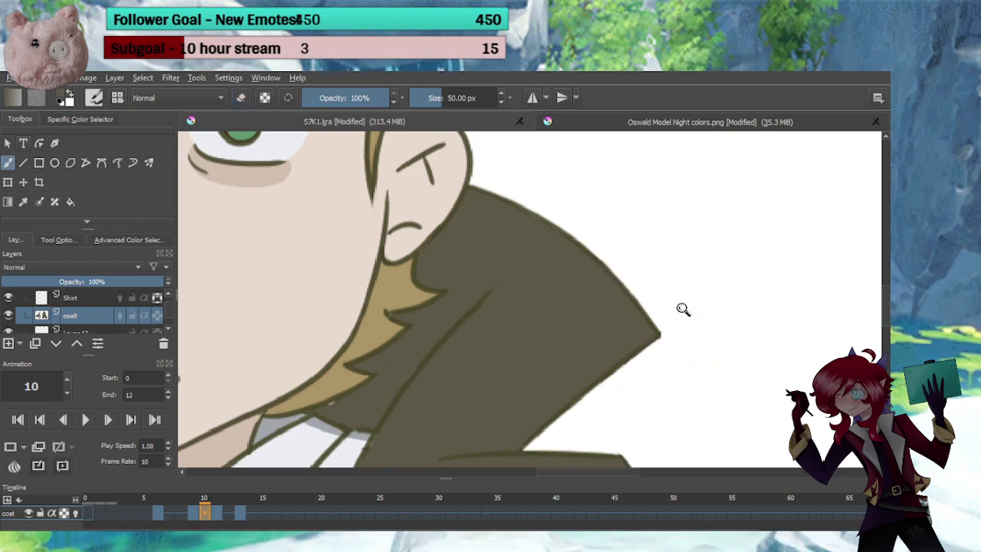
mouse_move(681, 309)
left_mouse_down()
mouse_move(679, 401)
mouse_move(640, 295)
left_mouse_up()
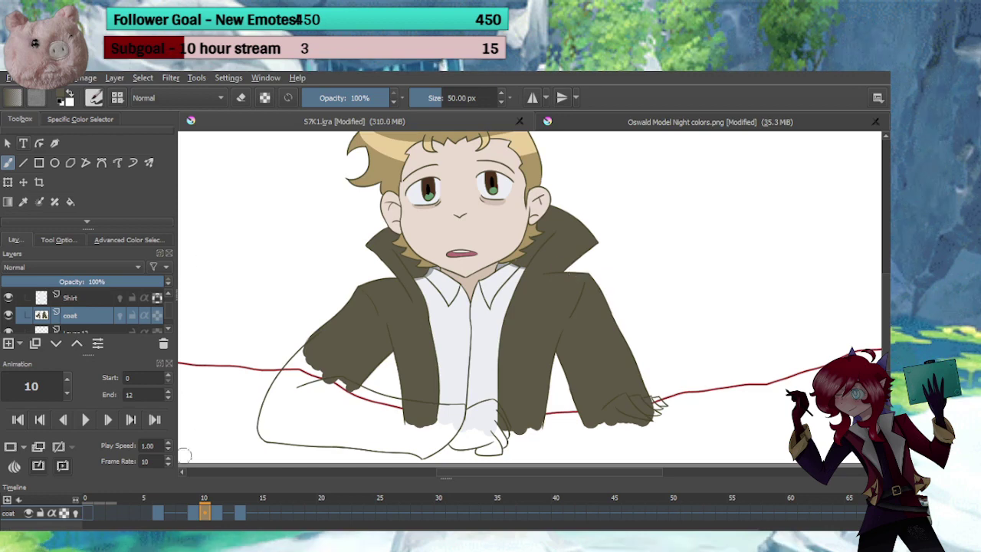
left_click(146, 513)
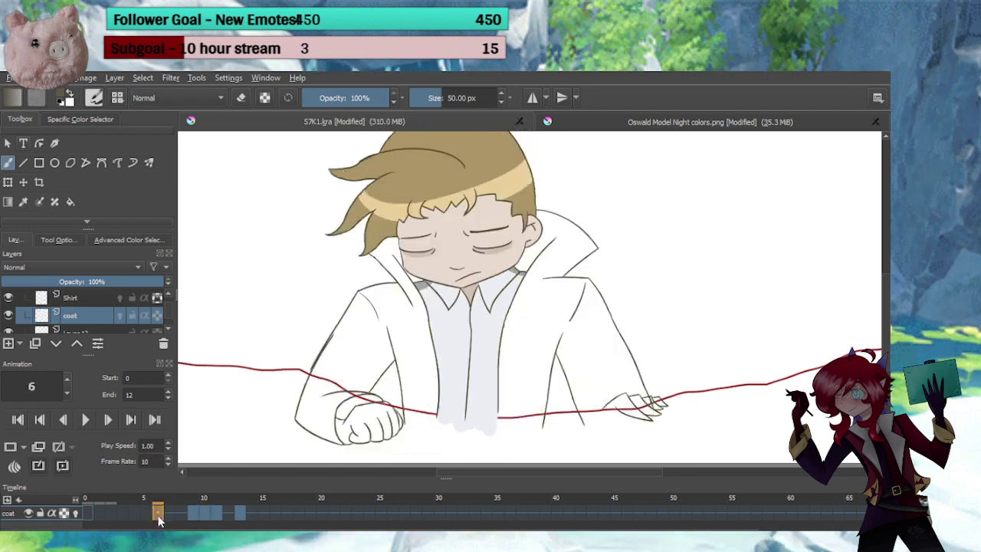
left_click(149, 515)
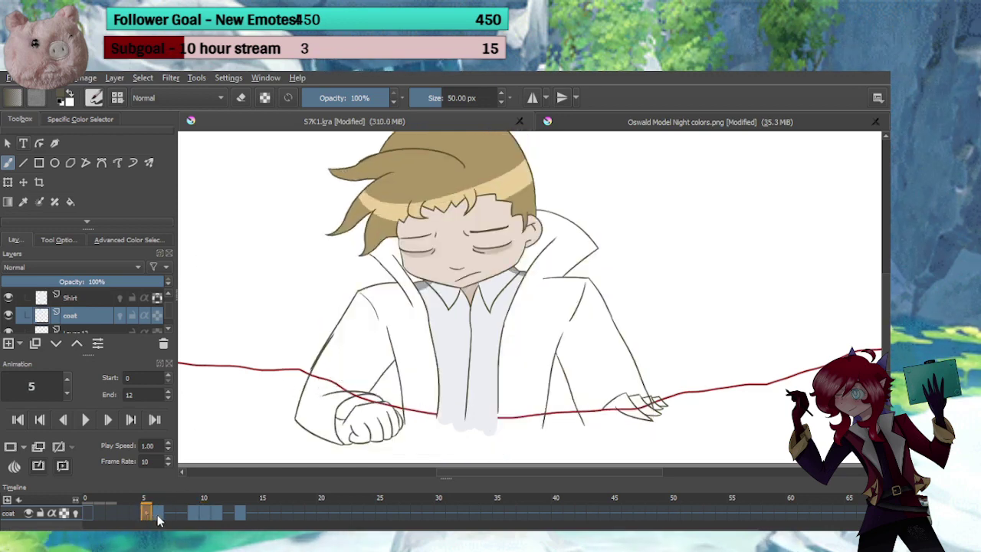
left_click(159, 514)
left_click_drag(160, 513, 149, 513)
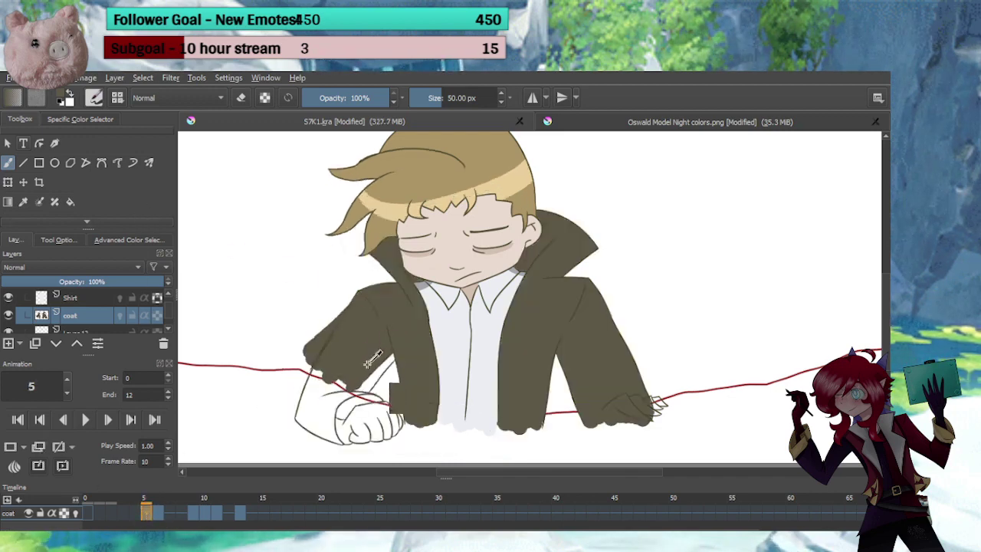
Erase the coat colour spilling outside the left-hand sleeve's outer outline on frame 5
scroll(370, 359, "up", 5)
mouse_move(369, 354)
left_mouse_down()
mouse_move(437, 284)
mouse_move(443, 302)
left_mouse_up()
mouse_move(341, 369)
left_mouse_down()
mouse_move(517, 329)
mouse_move(522, 422)
left_mouse_up()
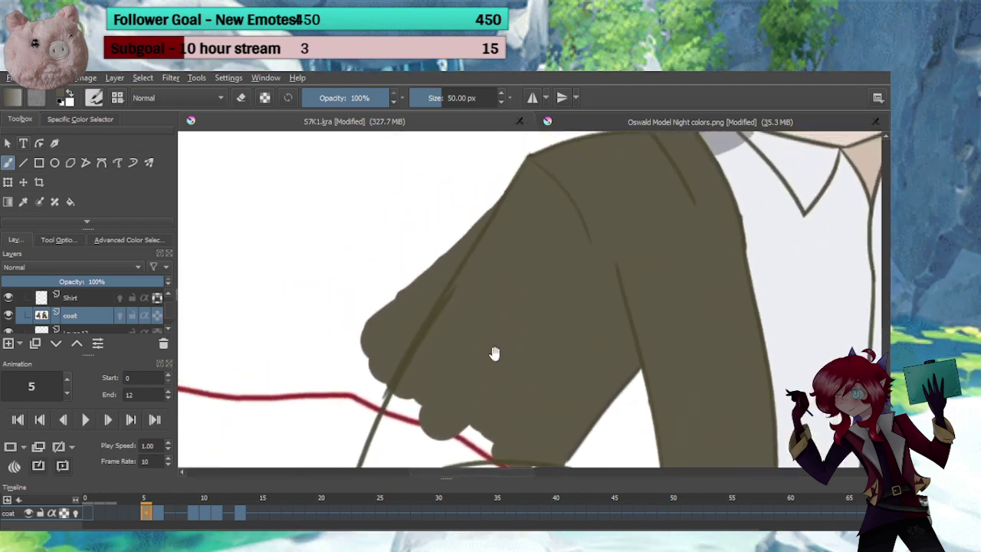
key("e")
left_click_drag(448, 238, 487, 189)
mouse_move(462, 227)
left_mouse_down()
mouse_move(379, 370)
mouse_move(410, 278)
mouse_move(356, 338)
left_mouse_up()
key("e")
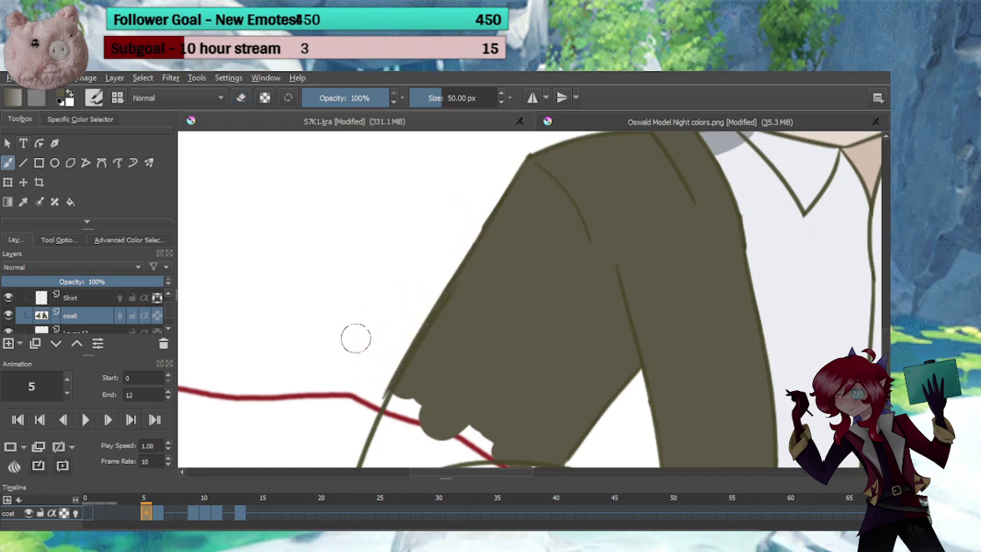
Copy the coat layer's keyframe from frame 5 to frame 4 and go to frame 4
left_click(136, 513)
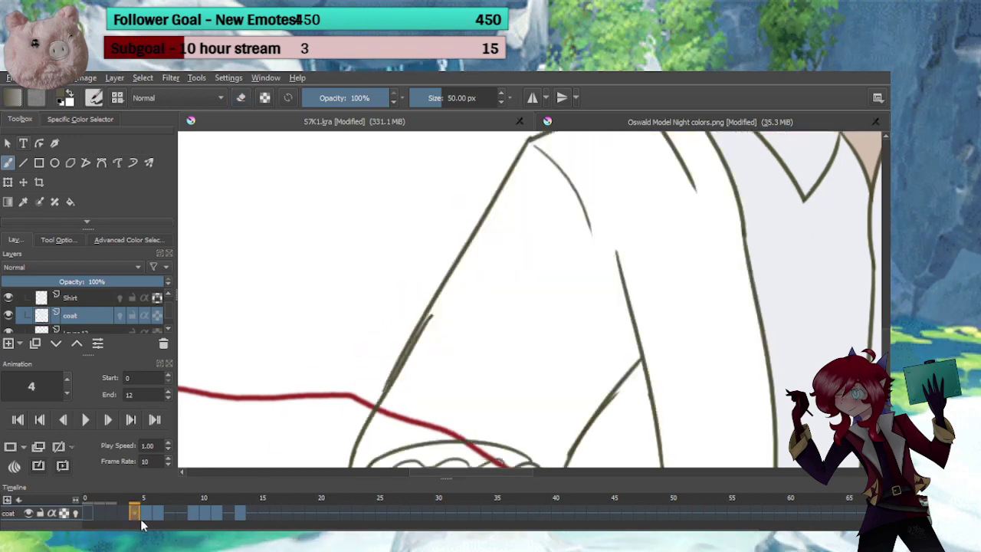
left_click(145, 513)
left_click(135, 516)
left_click(145, 515)
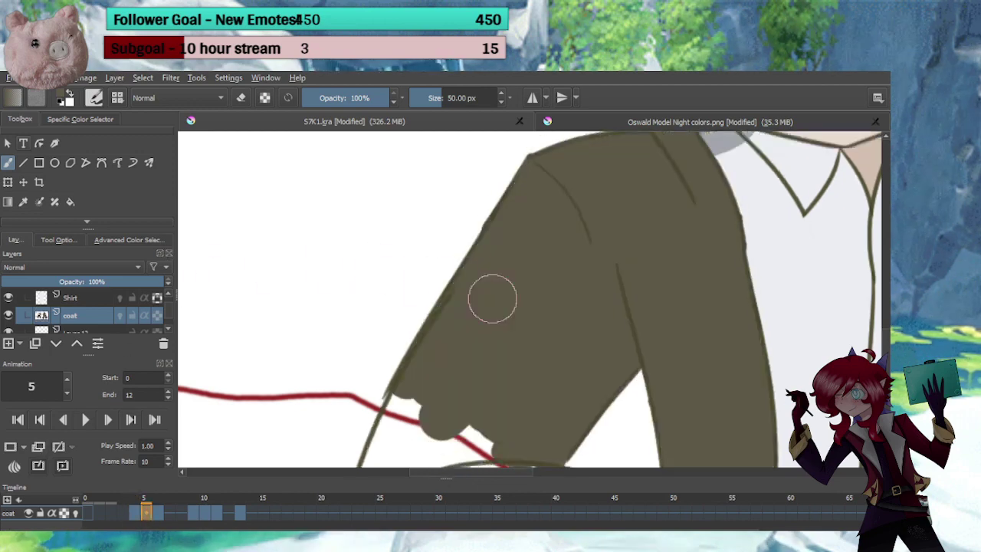
left_click_drag(549, 305, 345, 373)
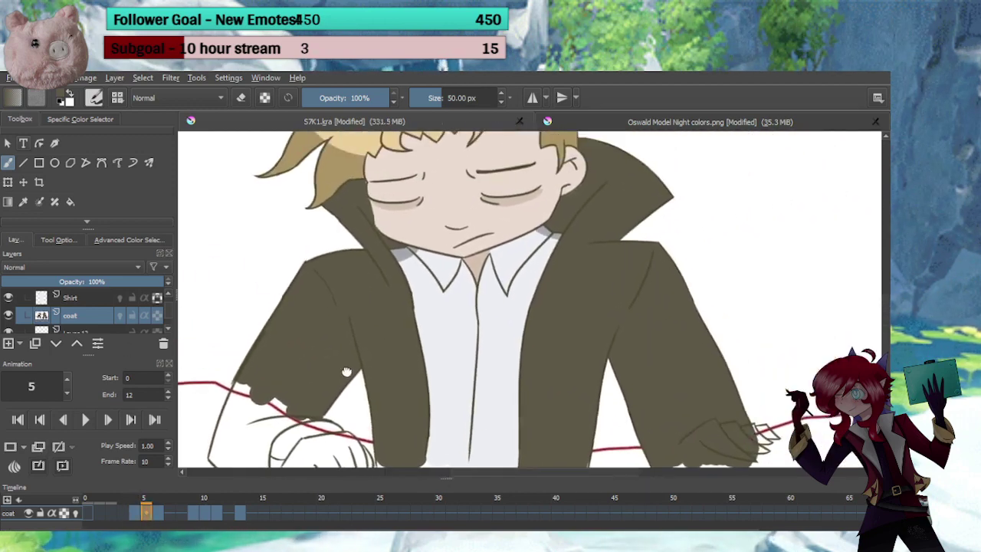
left_click(135, 513)
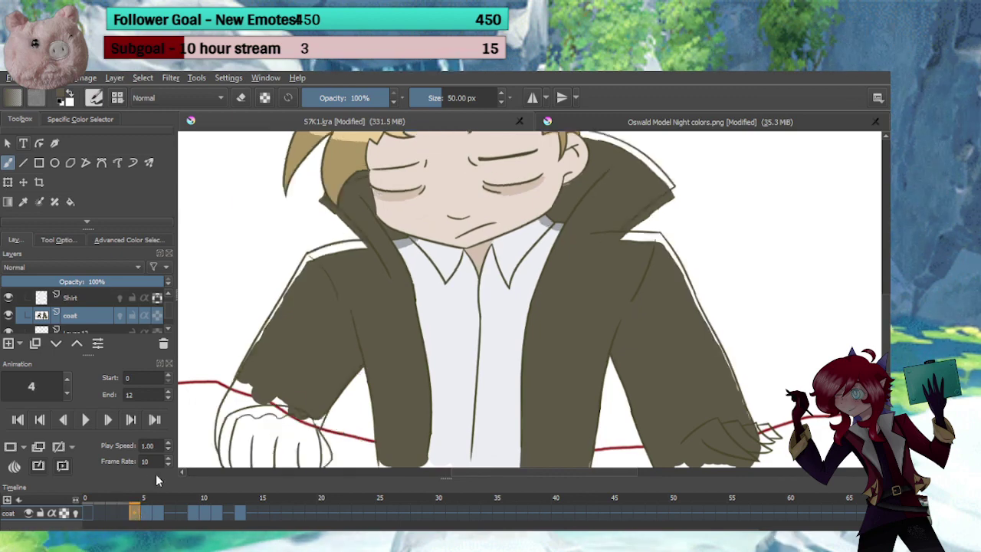
Stretch frame 4's coat fill upward with the Transform tool until it meets the line art of the shoulders and right-hand collar
scroll(402, 293, "up", 5)
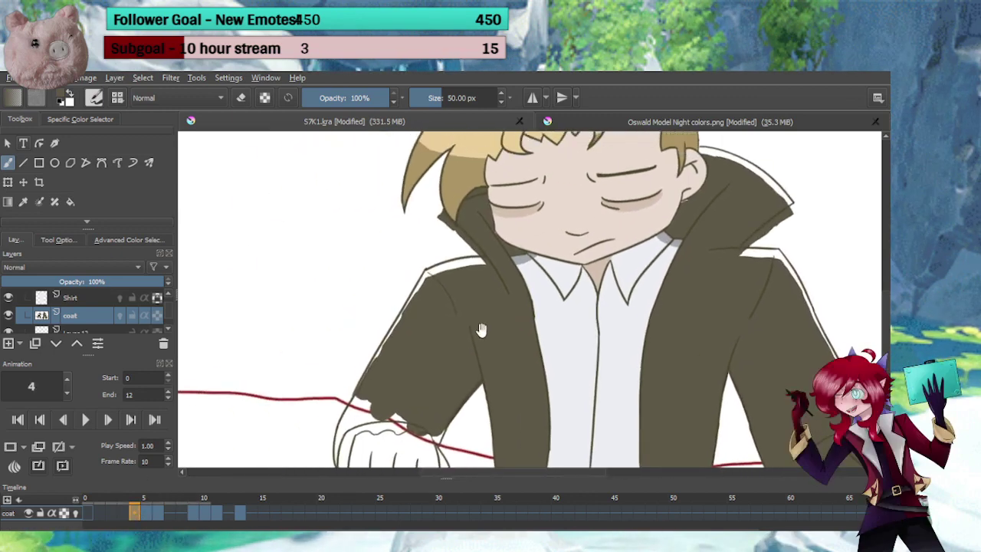
scroll(506, 245, "down", 4)
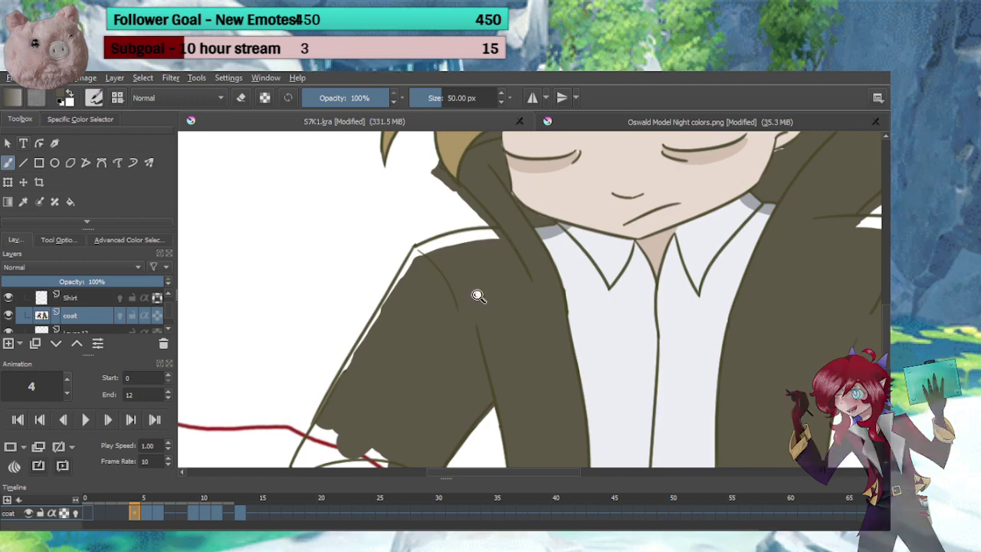
key("ctrl+t")
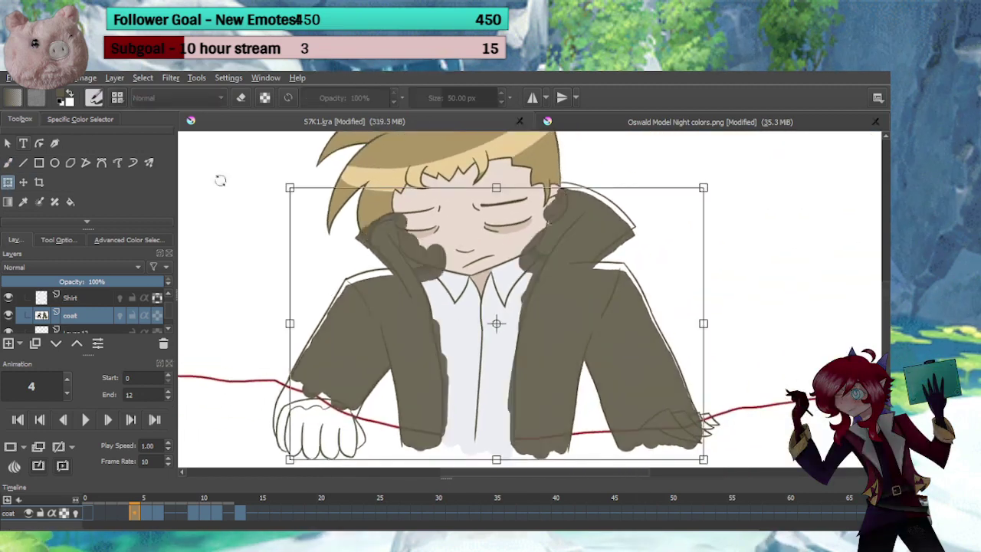
left_click_drag(496, 189, 496, 177)
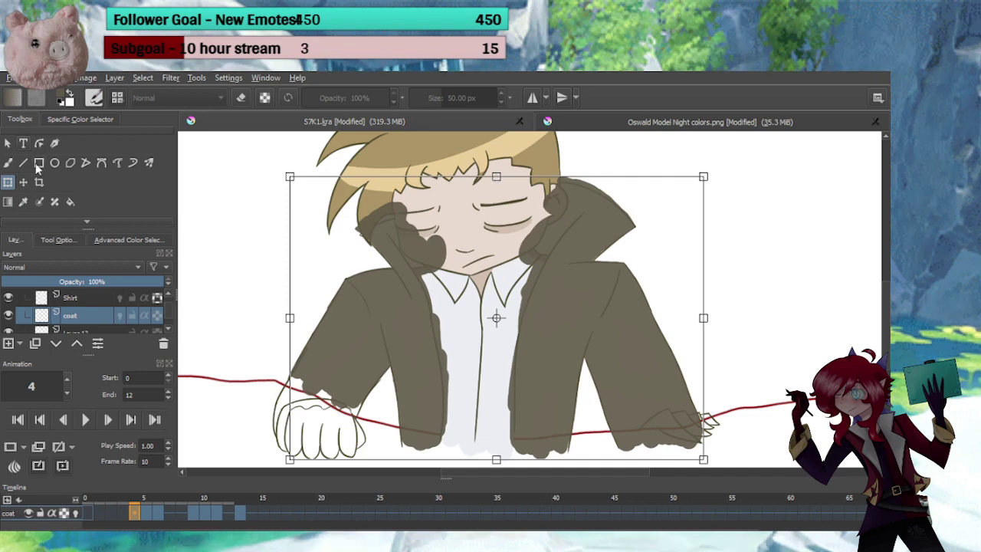
key("b")
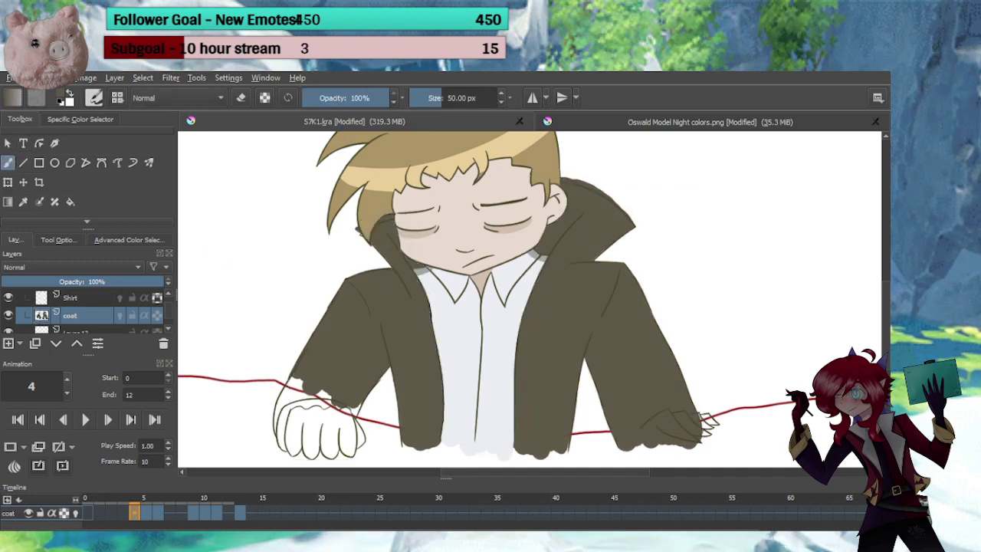
Erase the excess coat colour around the left-hand collar and fill the collar's small tip beside the hair
left_click_drag(345, 330, 400, 365)
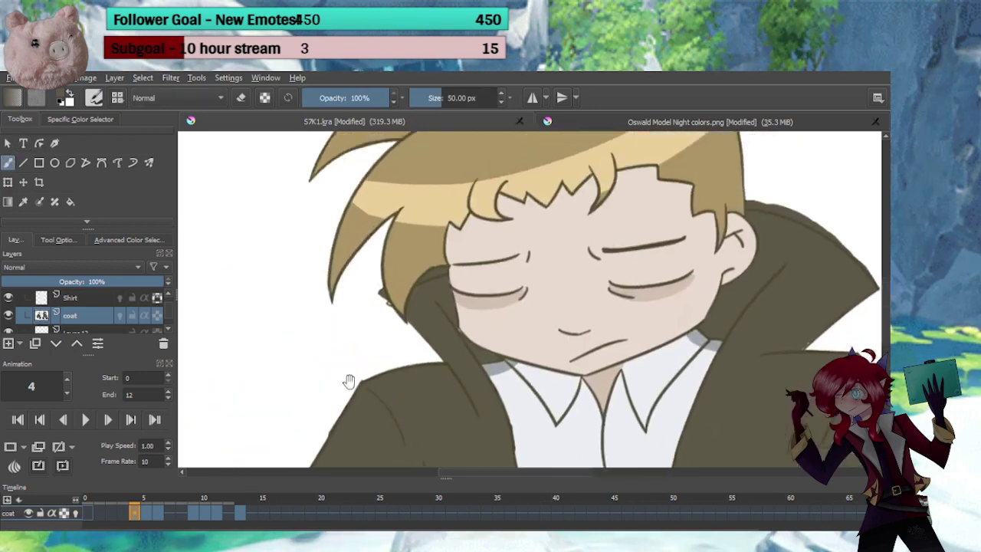
scroll(344, 383, "up", 4)
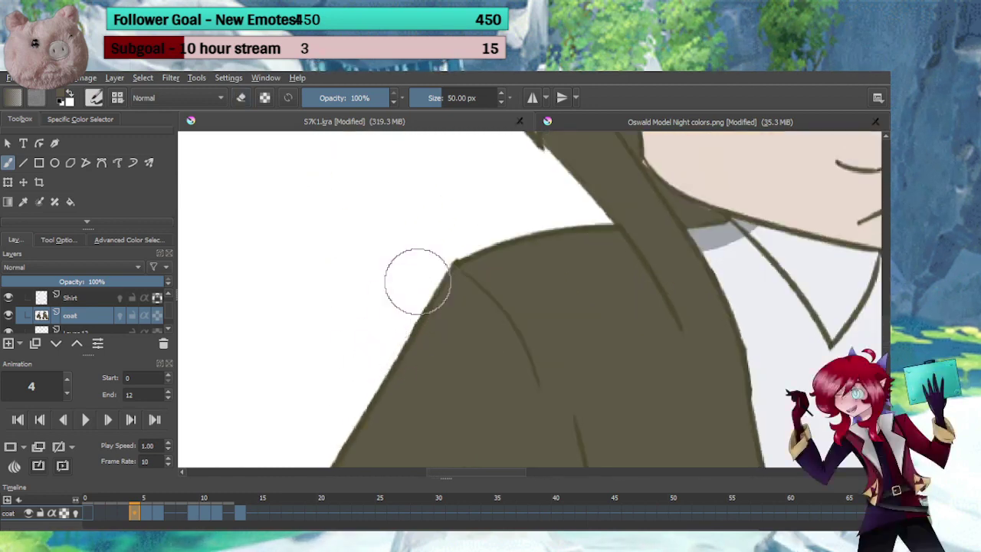
left_click_drag(470, 171, 381, 335)
key("e")
left_click_drag(378, 266, 394, 261)
left_click_drag(469, 218, 537, 209)
key("e")
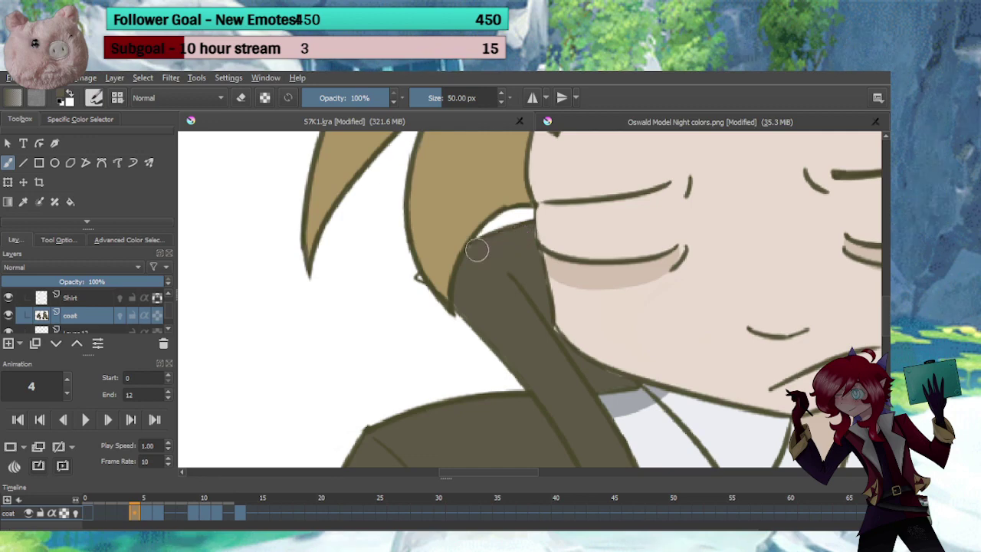
key("e")
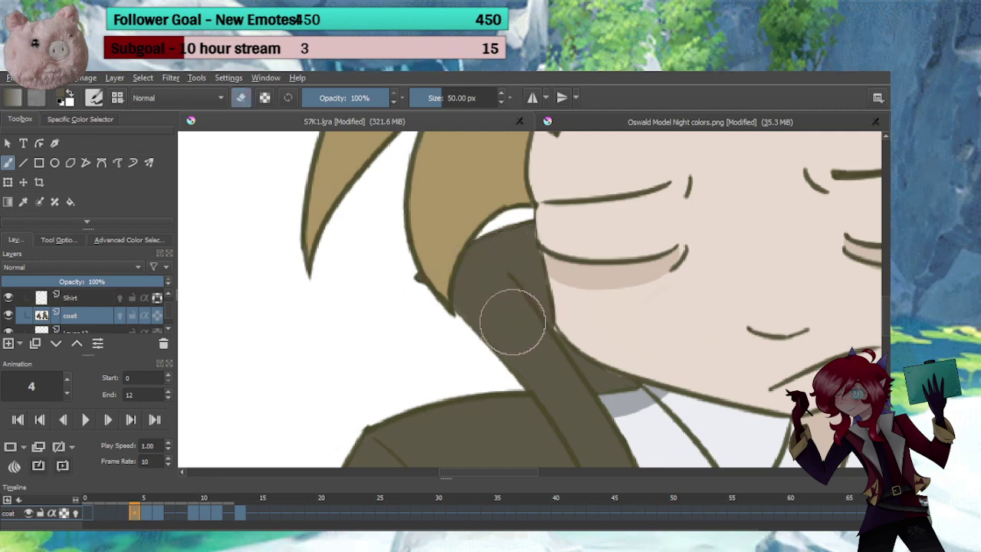
key("e")
Paint the coat colour up to the right-hand collar's upper edge and erase the overspill outside the line
scroll(543, 333, "down", 2)
mouse_move(582, 335)
left_mouse_down()
mouse_move(327, 364)
mouse_move(249, 387)
left_mouse_up()
left_click_drag(438, 305, 358, 320)
key("e")
left_click_drag(494, 301, 515, 274)
key("ctrl+z")
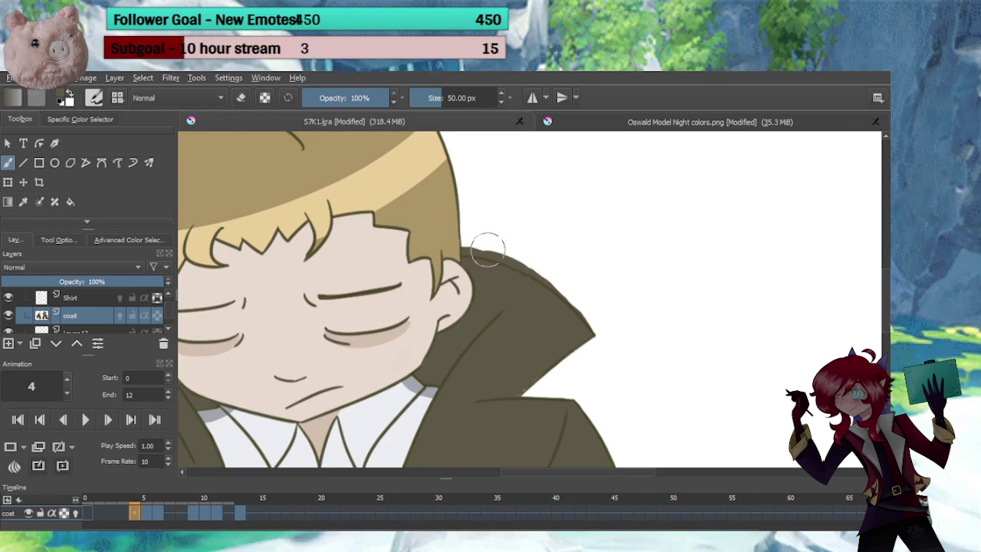
key("e")
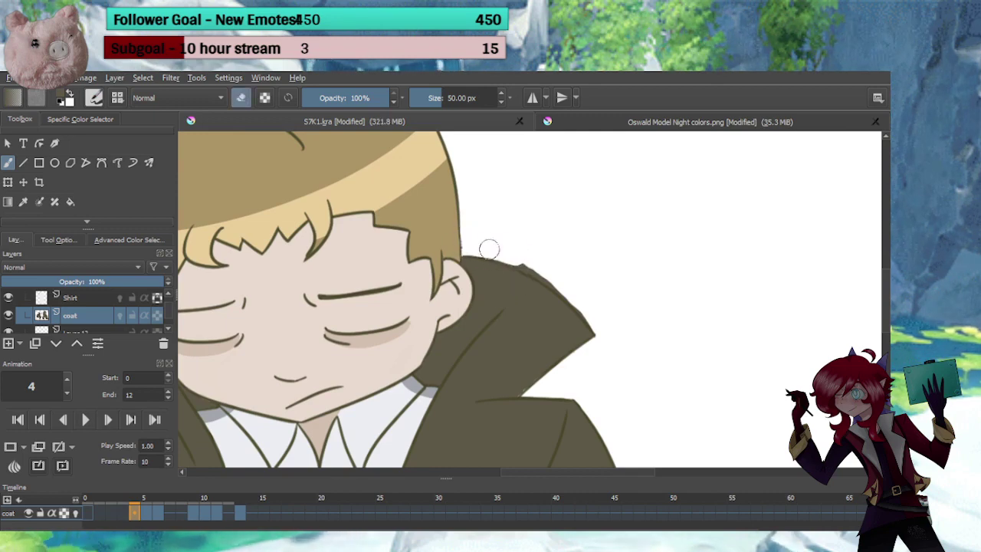
left_click_drag(512, 256, 599, 318)
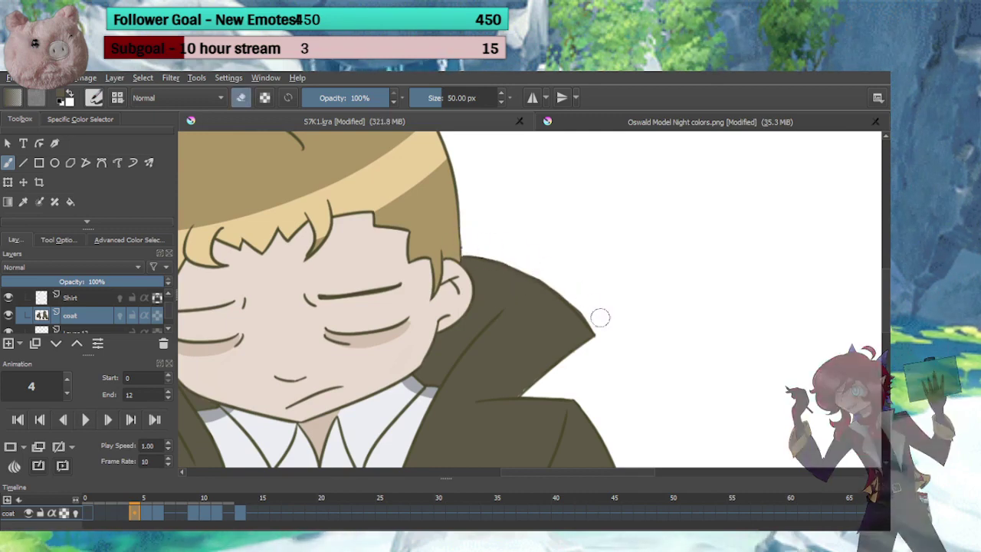
key("e")
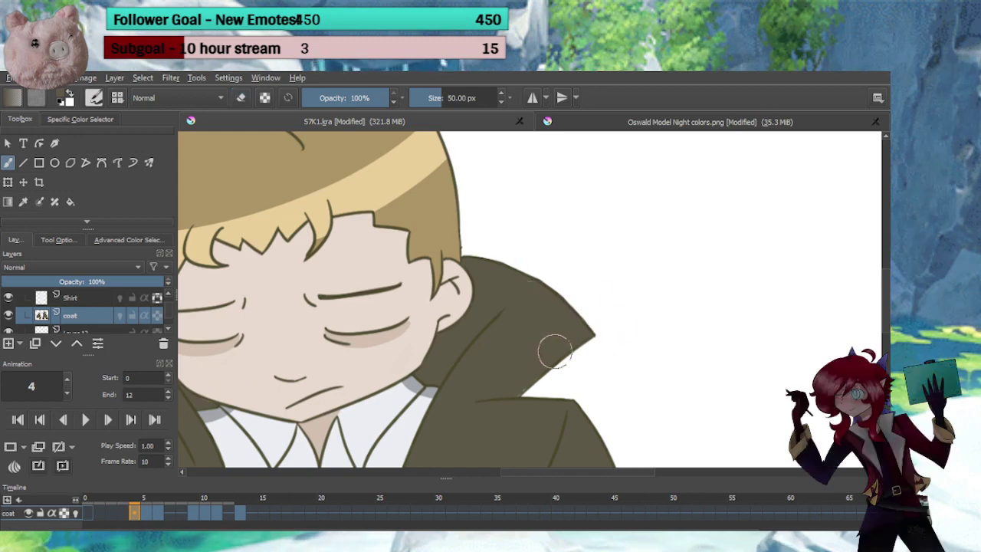
Clean the remaining excess paint along the right-hand collar's curved outer edge, from near its tip back to the hair
left_click_drag(534, 365, 544, 315)
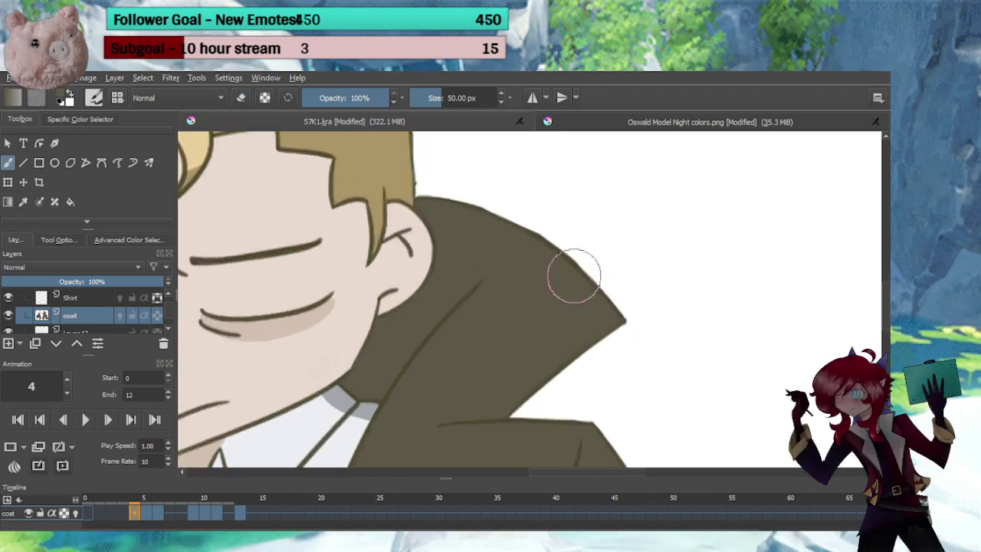
key("e")
left_click_drag(537, 220, 595, 265)
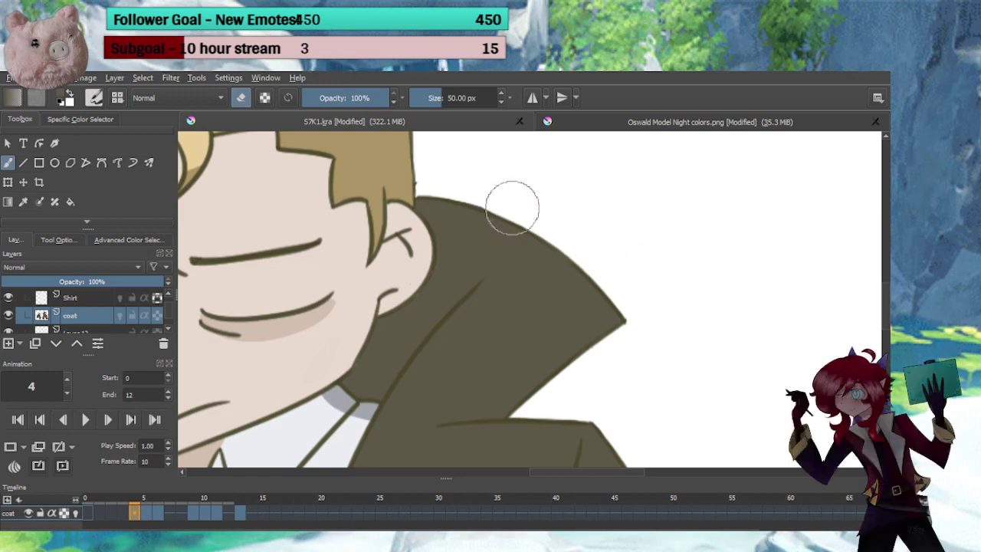
left_click_drag(449, 190, 418, 184)
key("e")
left_click_drag(466, 321, 458, 377)
left_click_drag(466, 432, 471, 263)
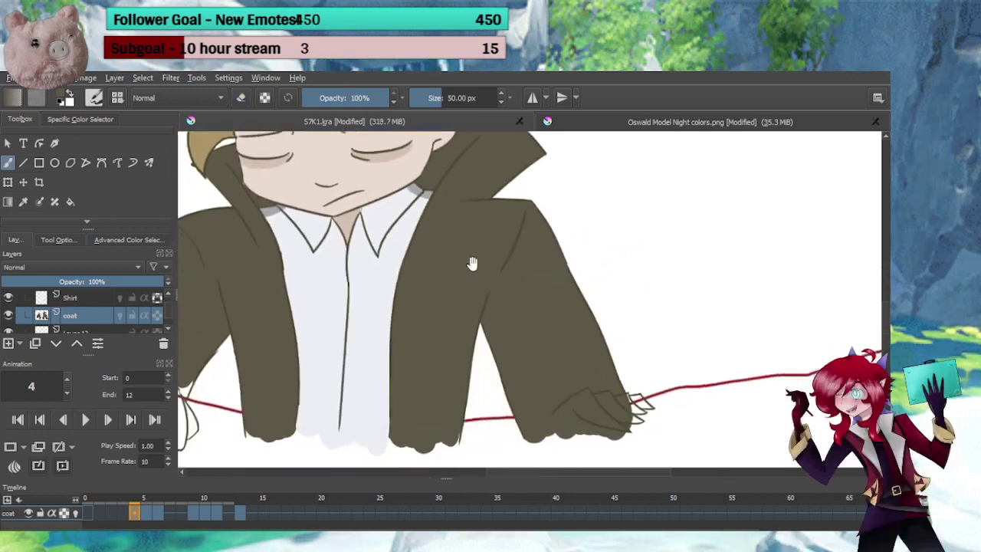
mouse_move(457, 343)
left_mouse_down()
mouse_move(543, 354)
mouse_move(531, 340)
left_mouse_up()
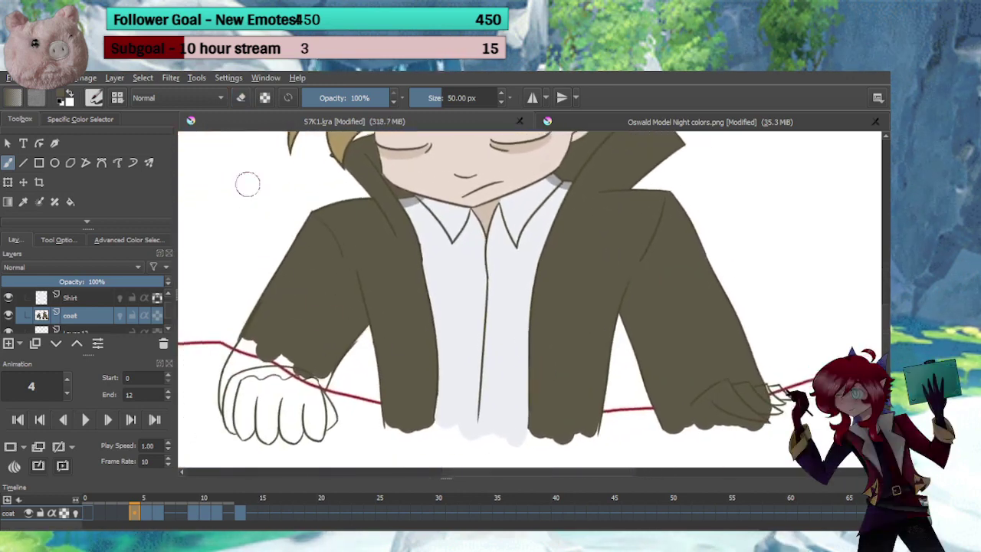
On frame 3, paint the lower left-hand coat front and the sleeve's inner edge, and erase the spill in the gap between them
key("Left")
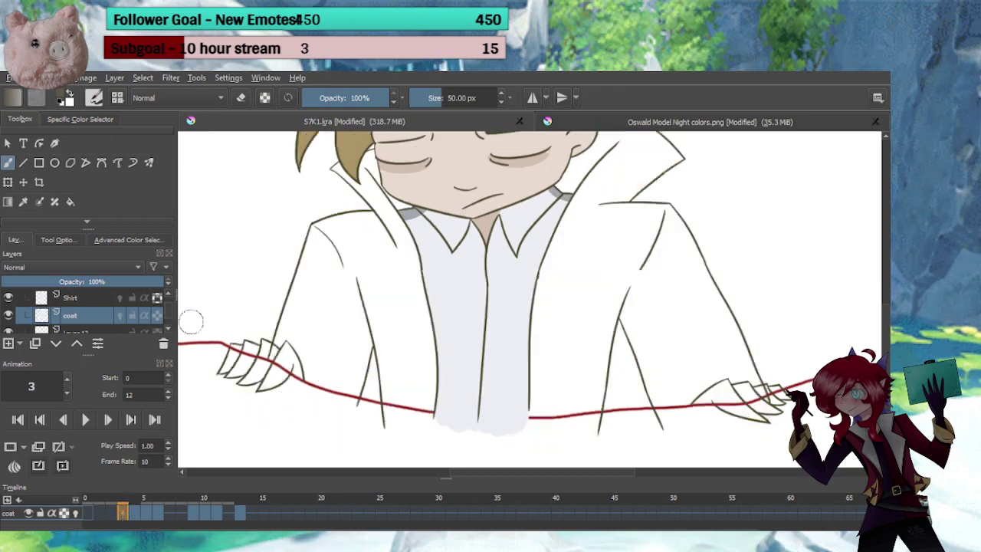
left_click(134, 513)
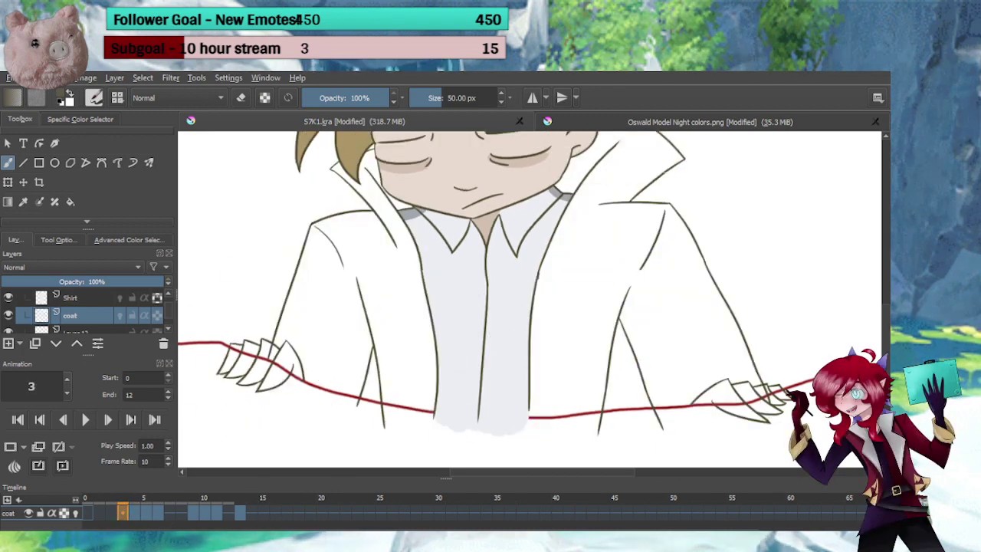
left_click_drag(416, 376, 458, 268)
mouse_move(409, 213)
left_mouse_down()
mouse_move(429, 298)
mouse_move(437, 275)
mouse_move(466, 260)
mouse_move(504, 348)
mouse_move(498, 225)
mouse_move(468, 286)
mouse_move(434, 270)
mouse_move(495, 190)
mouse_move(483, 167)
left_mouse_up()
mouse_move(375, 253)
left_mouse_down()
mouse_move(357, 285)
mouse_move(356, 339)
mouse_move(369, 315)
left_mouse_up()
key("e")
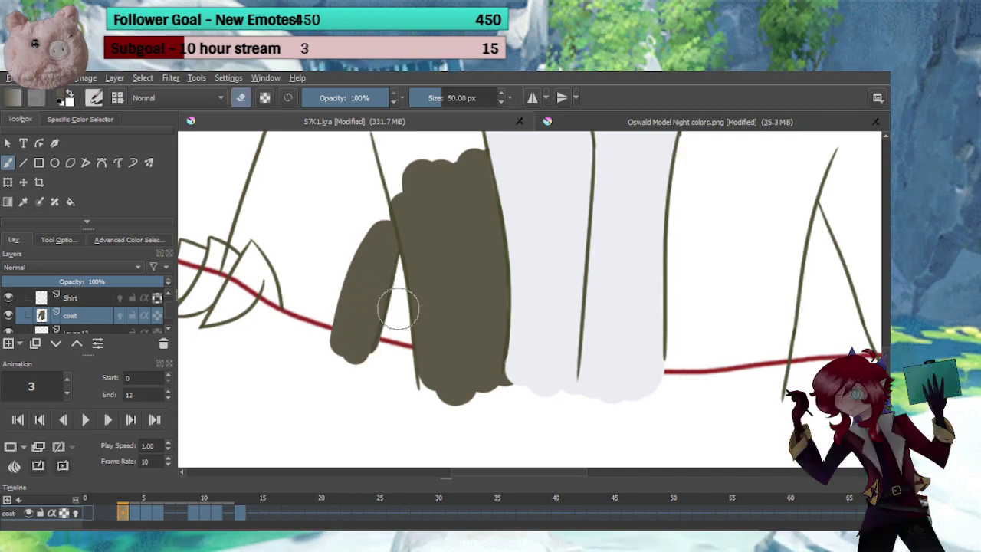
mouse_move(399, 283)
left_mouse_down()
mouse_move(380, 347)
mouse_move(512, 437)
left_mouse_up()
key("e")
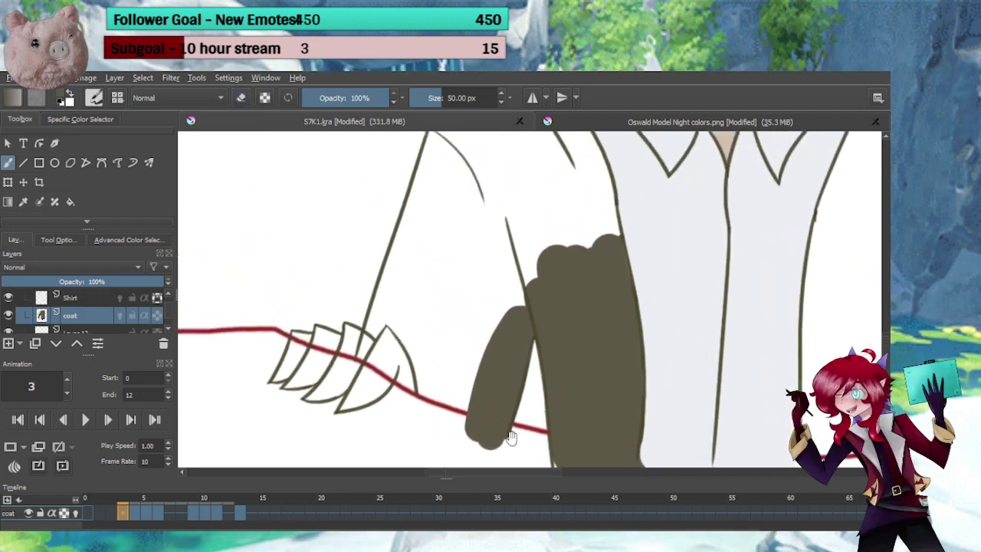
Fill the lower part of the left-hand sleeve with the coat colour and extend it up the sleeve's outer edge
mouse_move(515, 274)
left_mouse_down()
mouse_move(467, 411)
mouse_move(492, 370)
mouse_move(454, 403)
mouse_move(444, 369)
mouse_move(415, 393)
mouse_move(381, 390)
mouse_move(384, 340)
mouse_move(458, 275)
mouse_move(517, 178)
mouse_move(491, 245)
left_mouse_up()
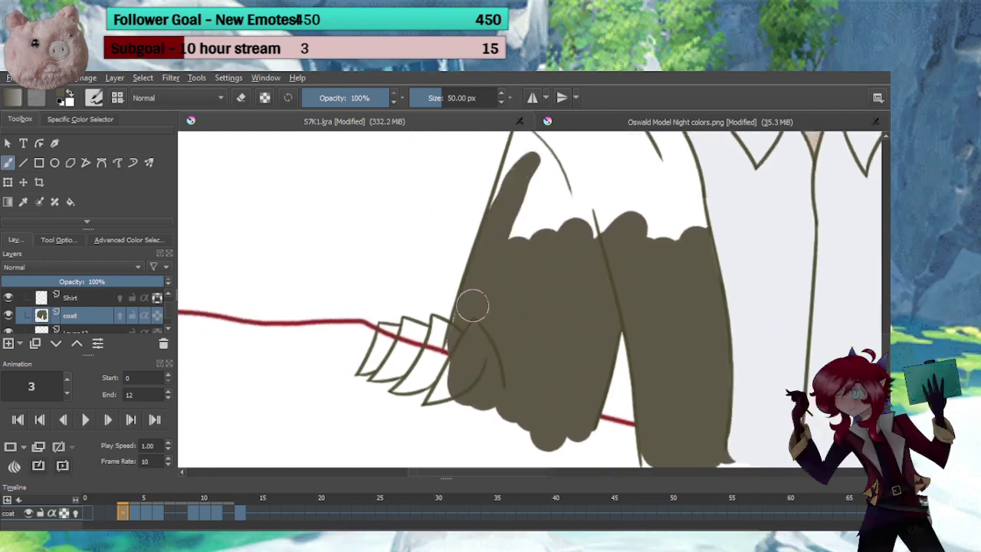
left_click_drag(459, 347, 451, 376)
left_click_drag(485, 296, 425, 452)
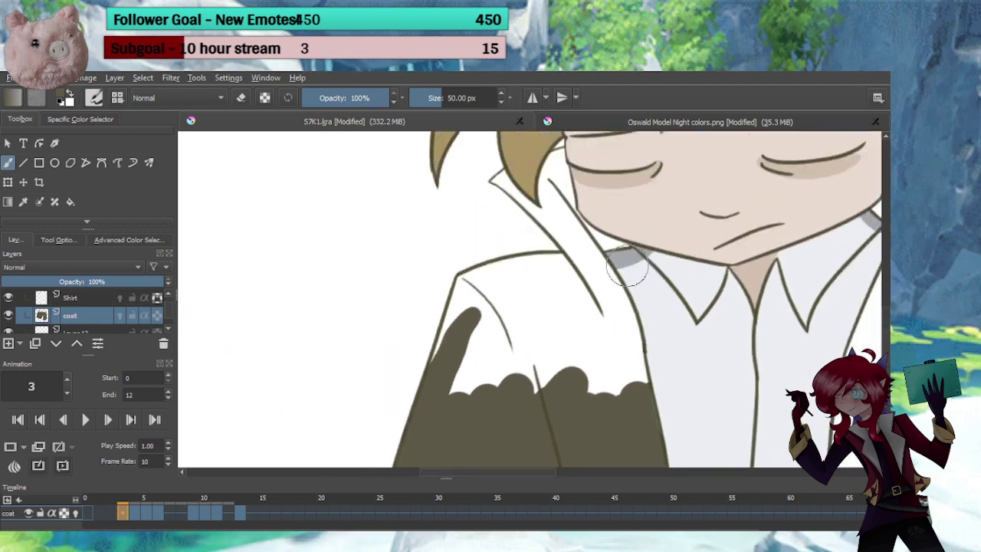
Fill the left-hand collar, shoulder and upper sleeve with the coat colour, and erase the spill outside the shoulder line
mouse_move(627, 268)
left_mouse_down()
mouse_move(597, 263)
mouse_move(611, 236)
mouse_move(603, 206)
mouse_move(594, 177)
mouse_move(554, 176)
left_mouse_up()
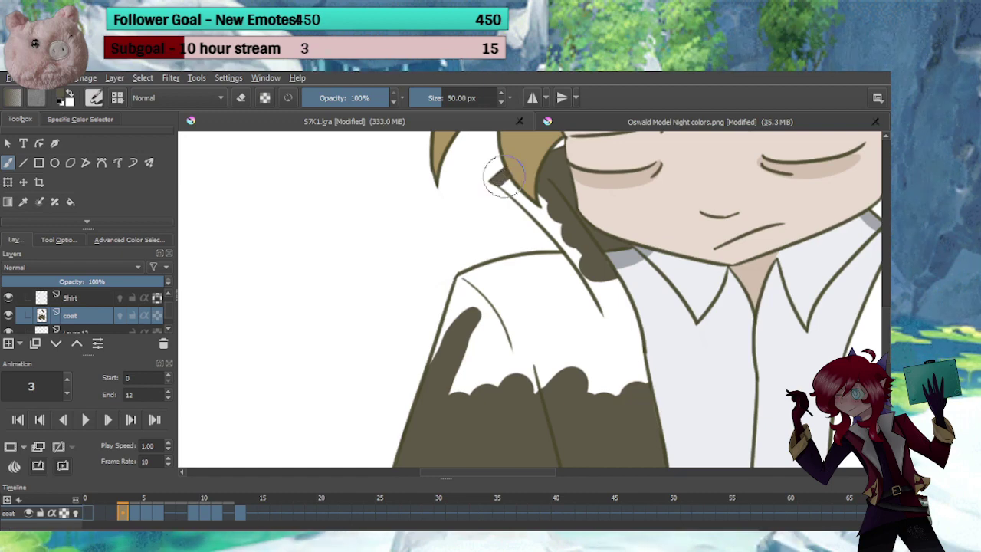
left_click_drag(504, 182, 525, 199)
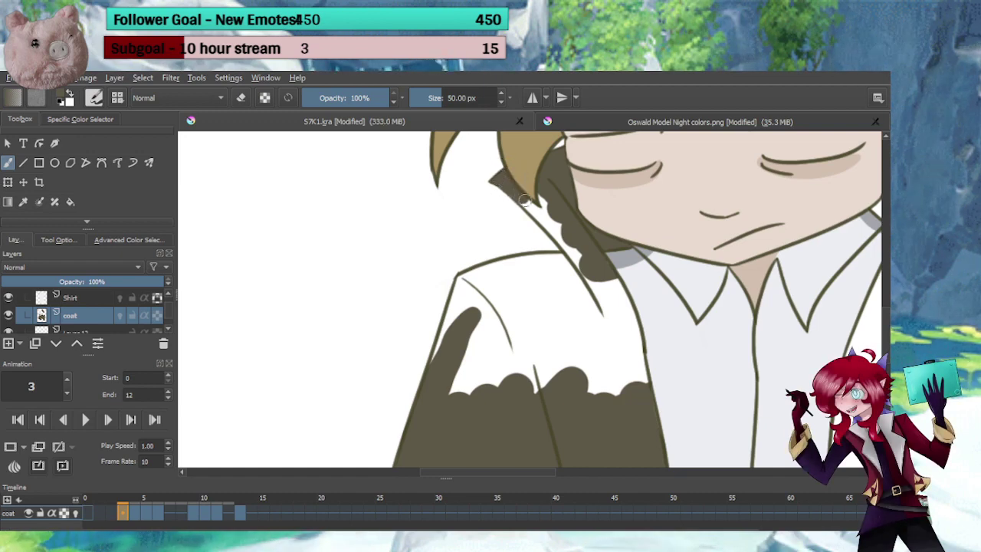
mouse_move(565, 234)
left_mouse_down()
mouse_move(627, 351)
mouse_move(609, 286)
mouse_move(632, 389)
mouse_move(560, 391)
mouse_move(567, 366)
mouse_move(600, 348)
mouse_move(457, 390)
left_mouse_up()
scroll(498, 299, "up", 1)
mouse_move(528, 265)
left_mouse_down()
mouse_move(603, 348)
mouse_move(512, 332)
mouse_move(521, 307)
mouse_move(611, 264)
mouse_move(476, 269)
mouse_move(527, 253)
mouse_move(490, 259)
mouse_move(454, 273)
mouse_move(422, 382)
left_mouse_up()
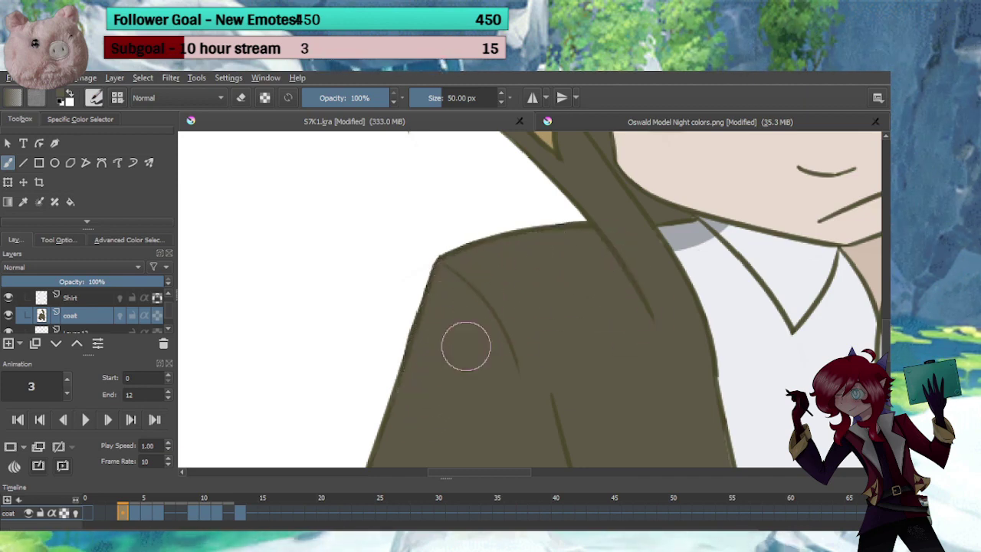
key("e")
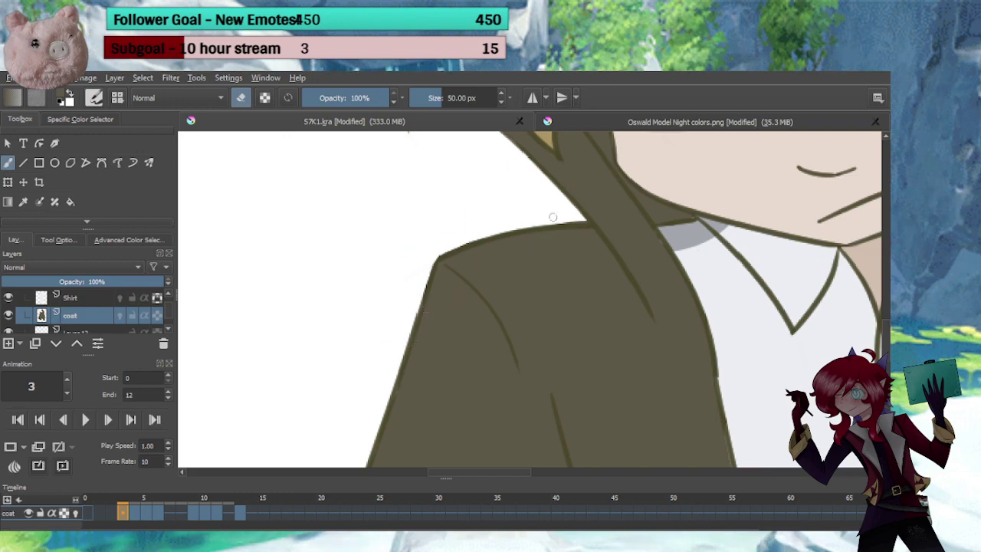
key("e")
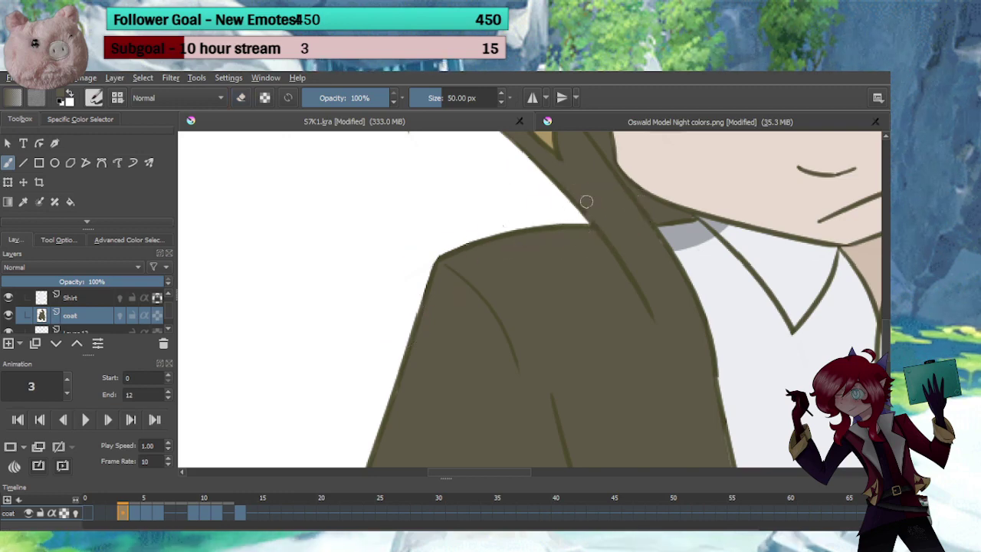
Fill the right-hand collar with the coat colour and erase the overspill below its pointed tip
left_click_drag(620, 253, 365, 235)
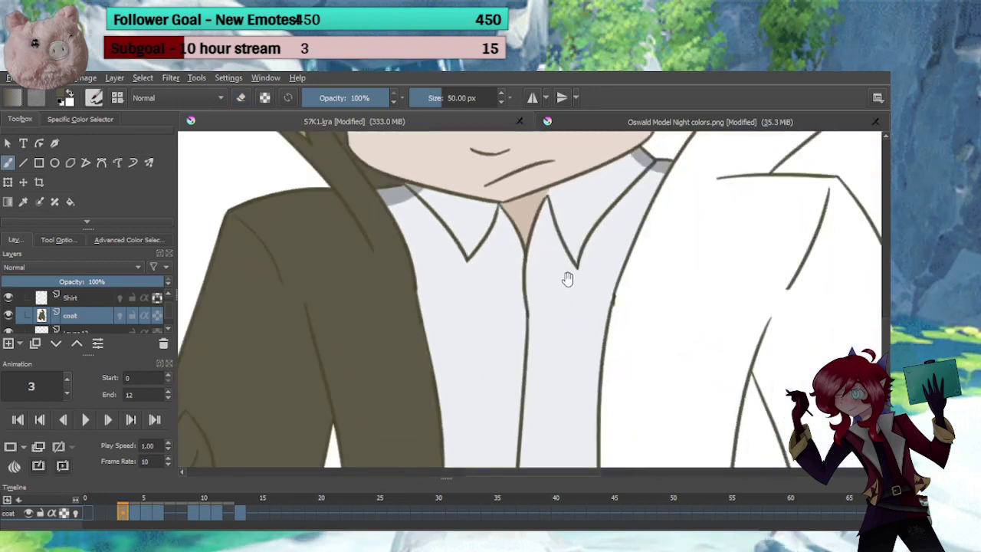
left_click_drag(567, 278, 338, 409)
left_click_drag(459, 281, 448, 340)
mouse_move(422, 215)
left_mouse_down()
mouse_move(429, 321)
mouse_move(463, 276)
mouse_move(450, 272)
mouse_move(488, 251)
mouse_move(446, 225)
mouse_move(498, 229)
mouse_move(451, 206)
mouse_move(514, 218)
mouse_move(589, 269)
mouse_move(548, 234)
mouse_move(612, 295)
mouse_move(600, 277)
mouse_move(496, 367)
mouse_move(521, 304)
left_mouse_up()
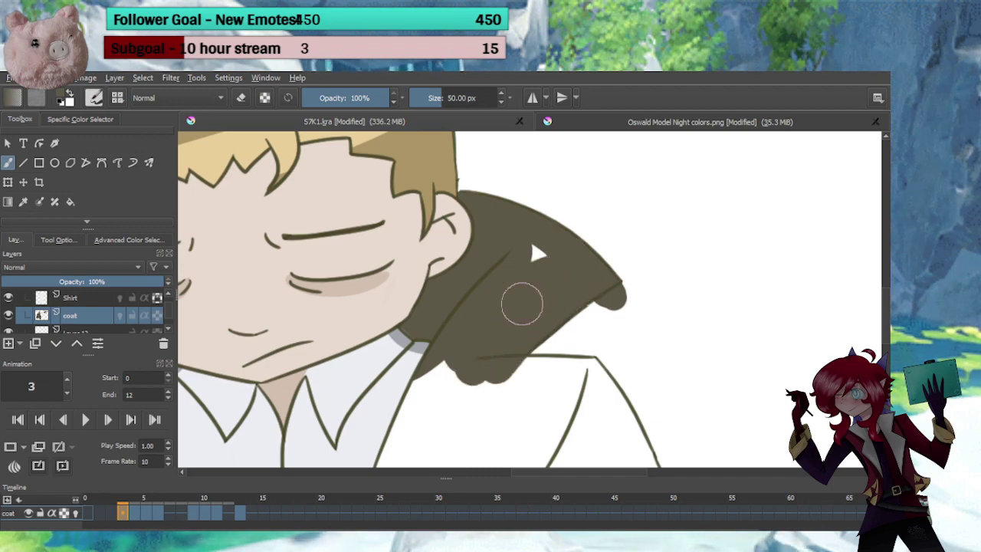
key("e")
mouse_move(608, 317)
left_mouse_down()
mouse_move(619, 304)
mouse_move(576, 337)
left_mouse_up()
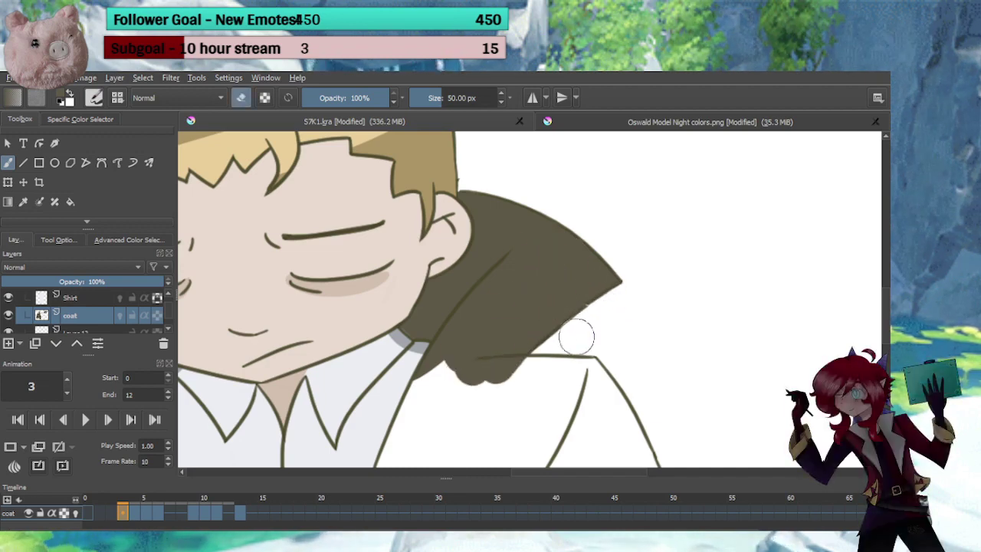
key("e")
Paint the right-hand coat front down to its lower end, and cover the inner edge of the adjoining sleeve
left_click_drag(569, 397, 600, 206)
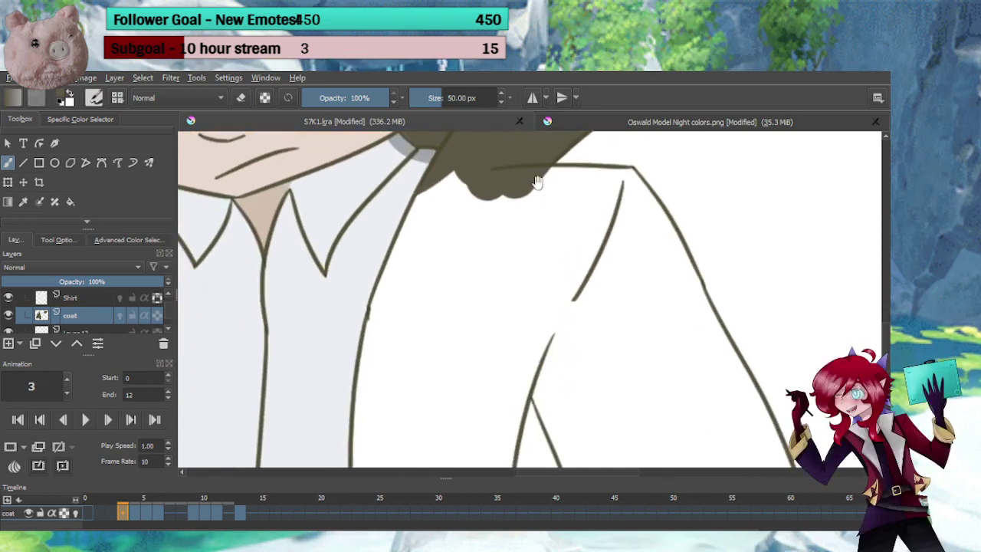
left_click_drag(506, 333, 511, 349)
scroll(512, 348, "down", 2)
scroll(532, 295, "up", 2)
mouse_move(487, 201)
left_mouse_down()
mouse_move(452, 280)
mouse_move(449, 452)
mouse_move(482, 383)
mouse_move(492, 452)
mouse_move(518, 396)
left_mouse_up()
mouse_move(512, 444)
left_mouse_down()
mouse_move(521, 348)
mouse_move(519, 370)
mouse_move(480, 361)
mouse_move(514, 171)
mouse_move(527, 240)
mouse_move(593, 349)
mouse_move(567, 321)
mouse_move(574, 360)
mouse_move(602, 401)
left_mouse_up()
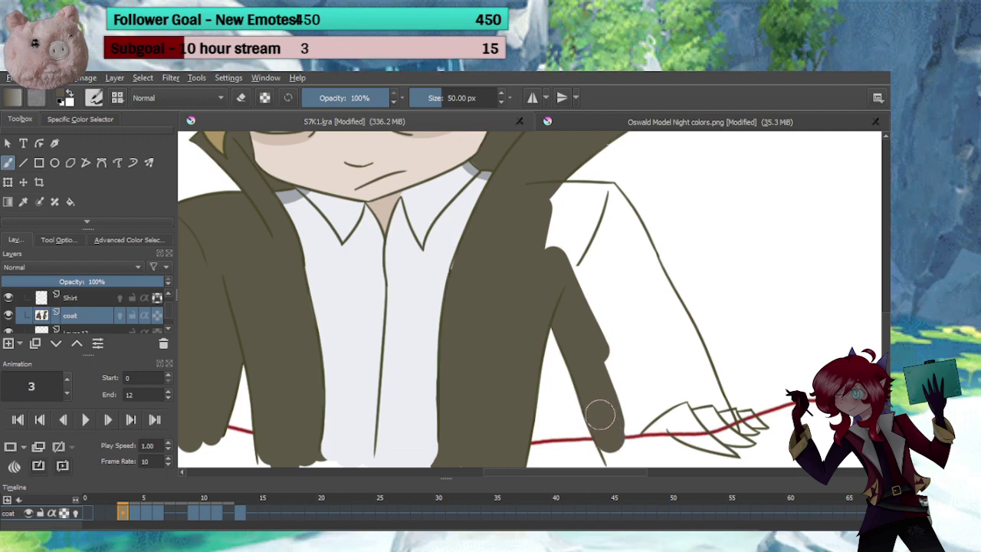
Fill the right-hand sleeve from the hand up to the shoulder and clean up the colour along its outer line
left_click_drag(603, 396, 510, 389)
mouse_move(539, 421)
left_mouse_down()
mouse_move(526, 363)
mouse_move(517, 372)
mouse_move(547, 395)
mouse_move(580, 396)
mouse_move(627, 418)
left_mouse_up()
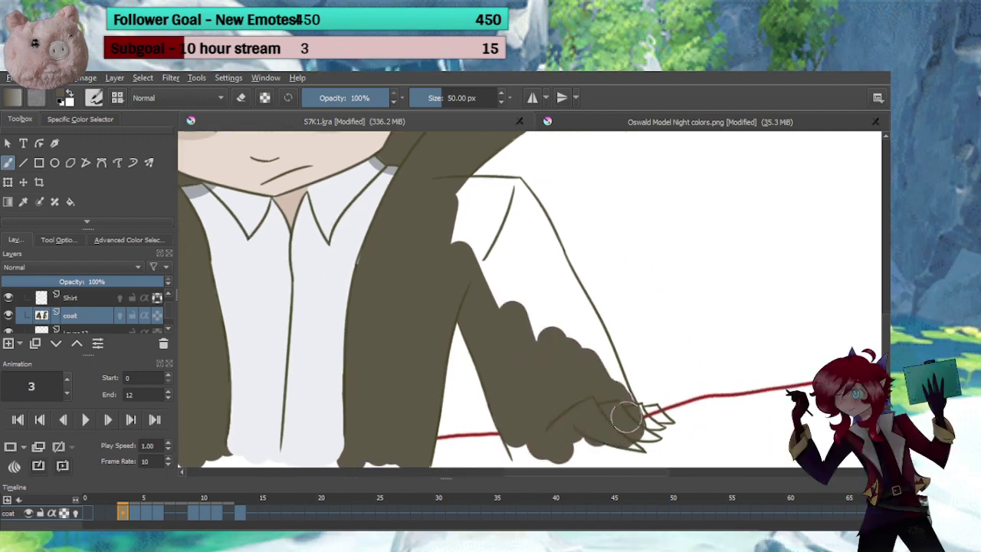
scroll(619, 411, "up", 1)
left_click_drag(564, 237, 527, 314)
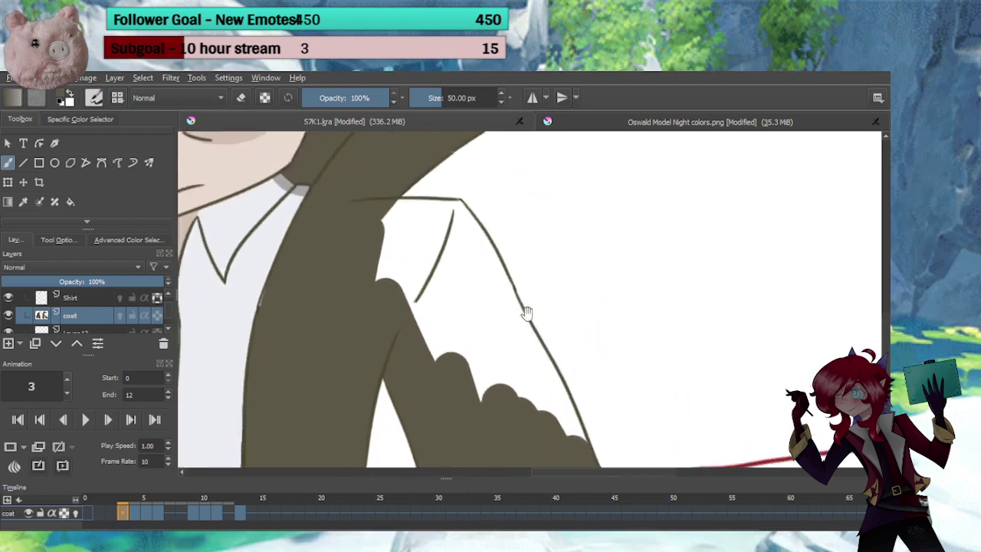
left_click_drag(418, 222, 383, 244)
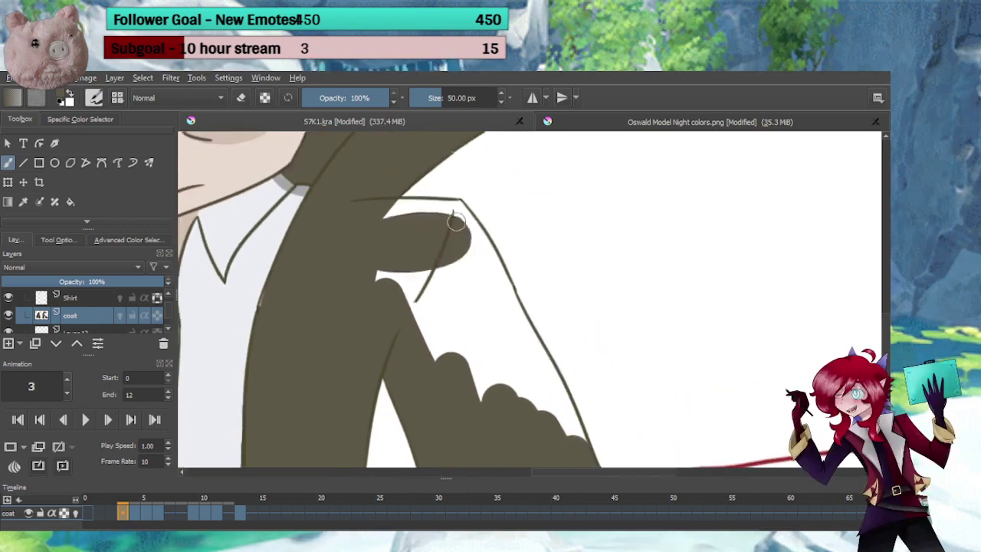
left_click_drag(429, 208, 383, 208)
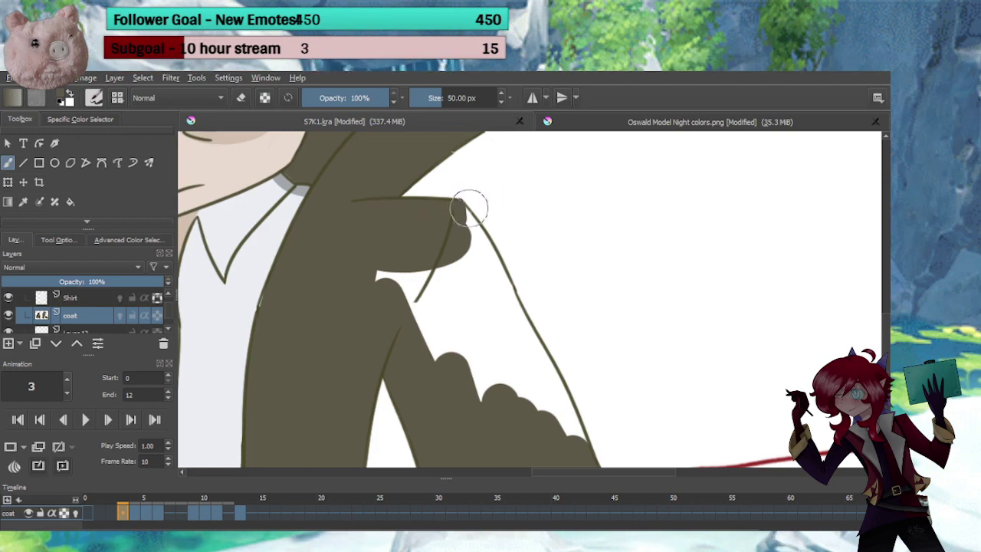
mouse_move(466, 249)
left_mouse_down()
mouse_move(504, 315)
mouse_move(385, 258)
left_mouse_up()
mouse_move(425, 332)
left_mouse_down()
mouse_move(373, 257)
mouse_move(394, 269)
mouse_move(426, 234)
mouse_move(475, 263)
mouse_move(510, 337)
left_mouse_up()
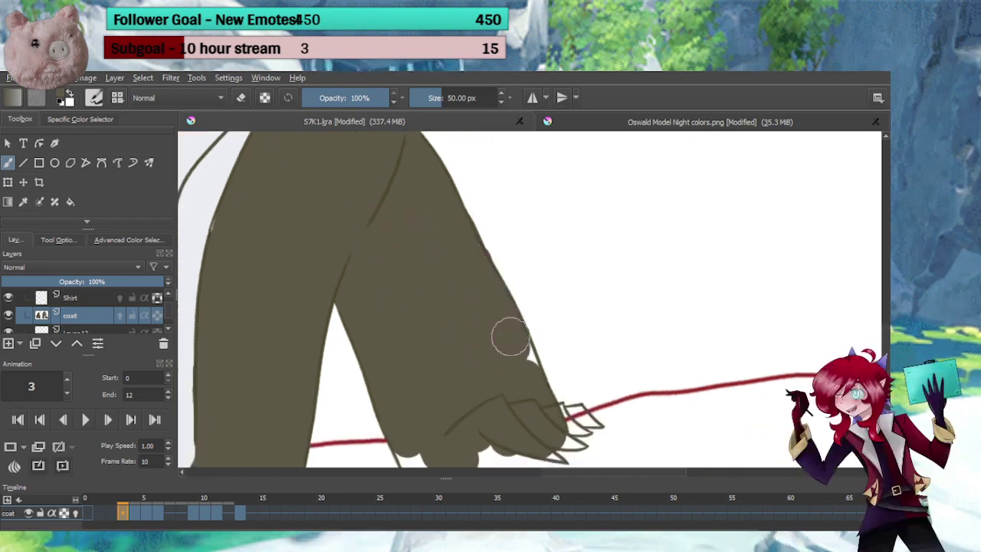
key("e")
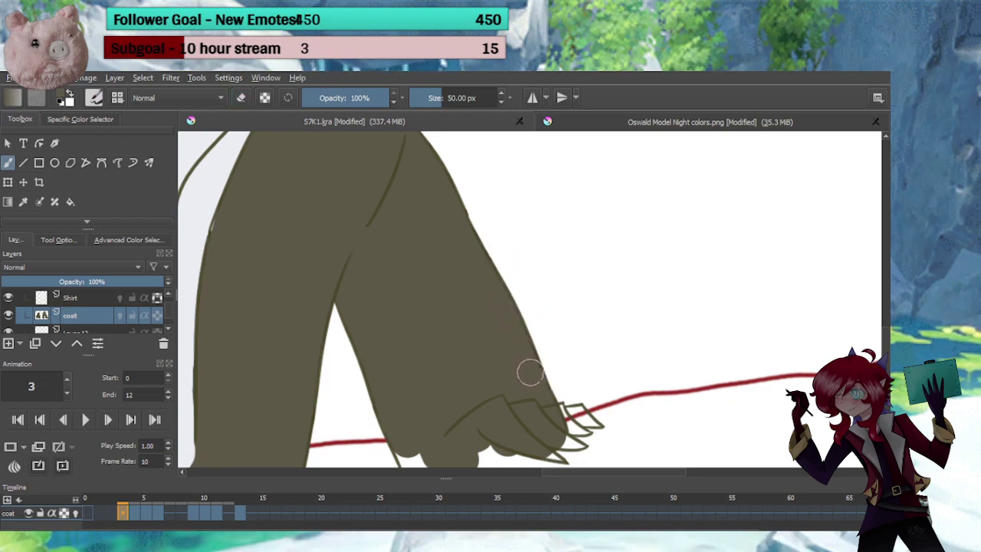
left_click_drag(429, 311, 578, 343)
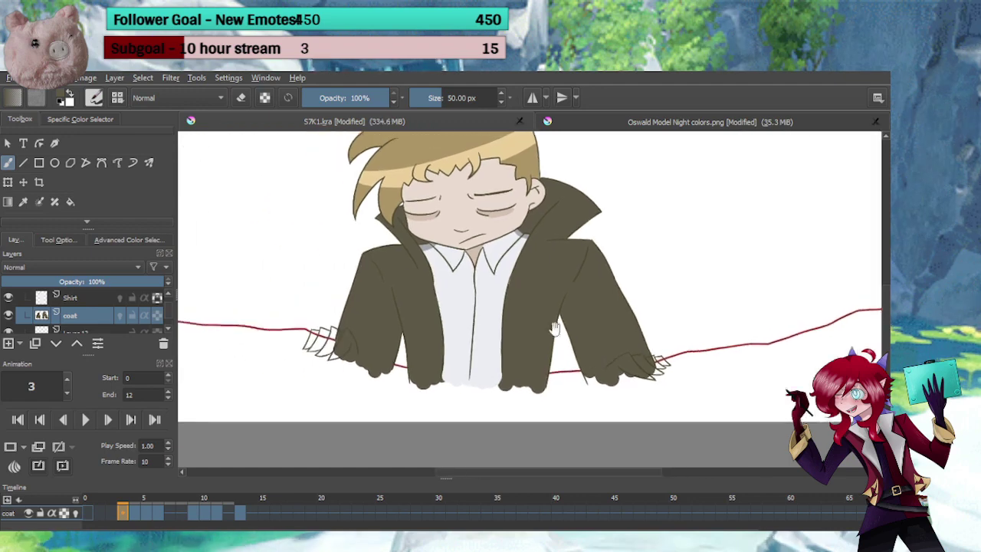
On frame 2, paint the left-hand collar in the coat colour, from its tip beside the hair down toward the shoulder
left_click(110, 512)
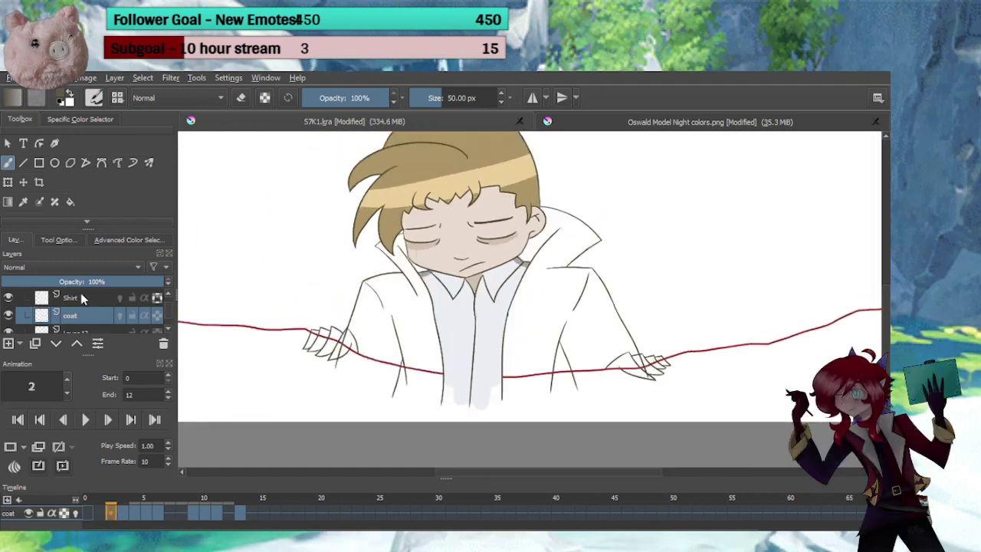
scroll(412, 271, "up", 5)
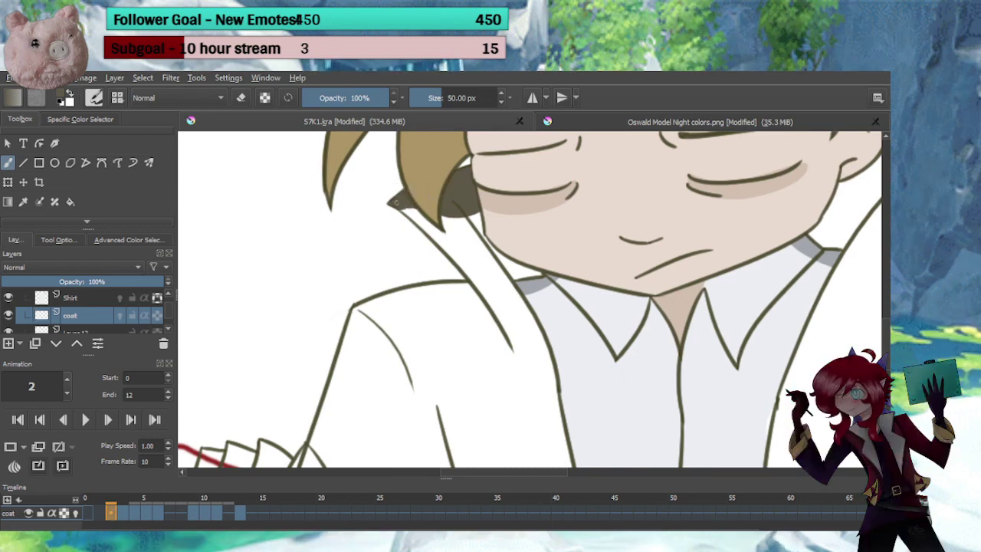
left_click_drag(419, 217, 434, 230)
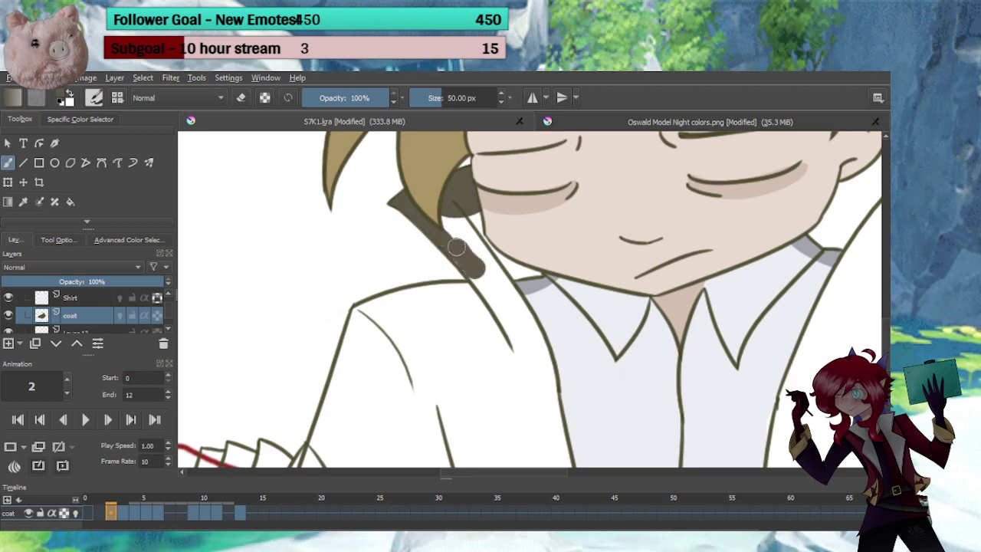
mouse_move(479, 279)
left_mouse_down()
mouse_move(460, 219)
mouse_move(501, 281)
mouse_move(529, 256)
left_mouse_up()
Fill the left-hand shoulder, sleeve and coat front on frame 2 with the coat colour
mouse_move(540, 315)
left_mouse_down()
mouse_move(583, 237)
mouse_move(499, 245)
mouse_move(543, 225)
mouse_move(489, 239)
mouse_move(466, 219)
mouse_move(475, 221)
mouse_move(422, 232)
mouse_move(400, 258)
mouse_move(351, 434)
mouse_move(340, 425)
left_mouse_up()
scroll(341, 425, "down", 3)
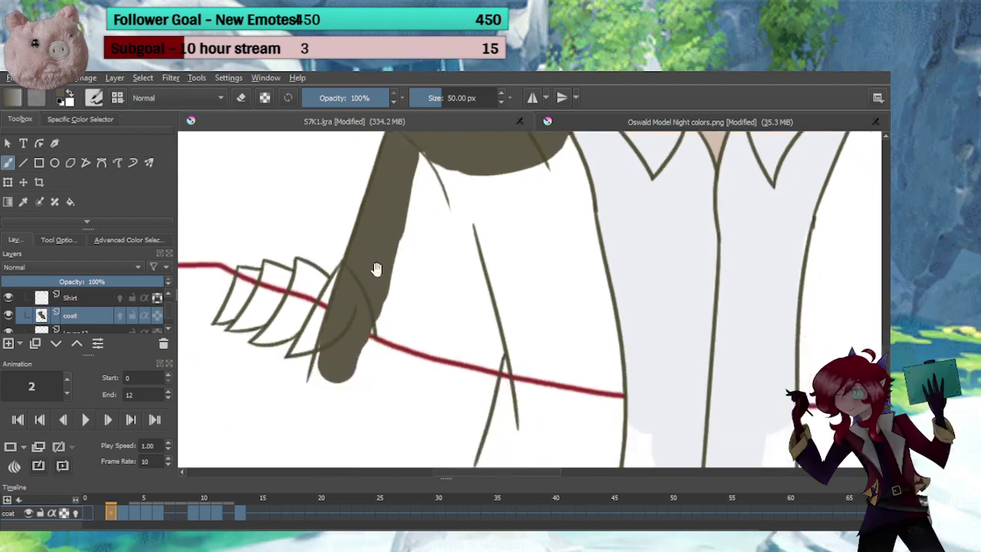
mouse_move(357, 324)
left_mouse_down()
mouse_move(347, 387)
mouse_move(382, 351)
mouse_move(396, 363)
mouse_move(451, 303)
mouse_move(467, 314)
mouse_move(447, 406)
mouse_move(458, 407)
mouse_move(482, 359)
mouse_move(473, 429)
left_mouse_up()
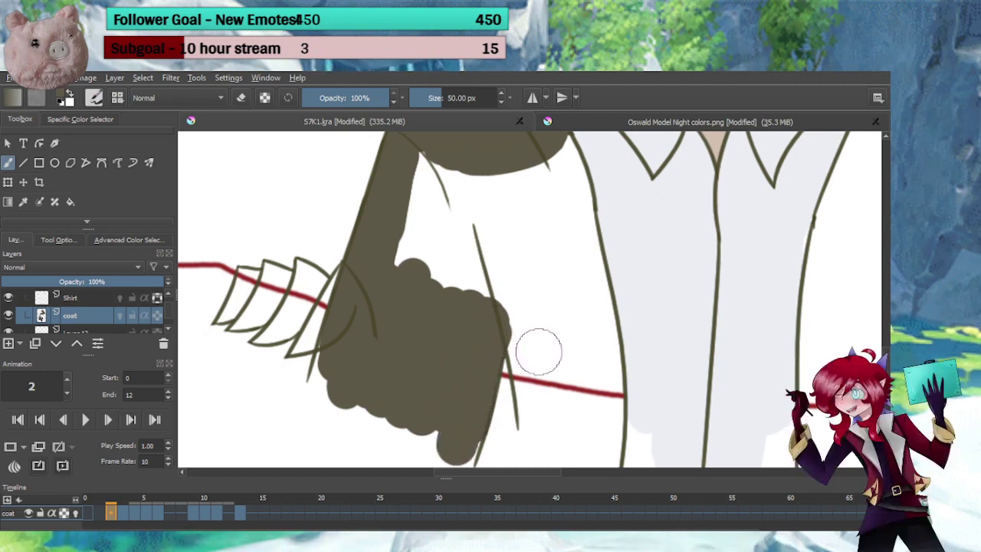
mouse_move(538, 352)
left_mouse_down()
mouse_move(518, 329)
mouse_move(541, 412)
mouse_move(520, 354)
mouse_move(495, 430)
left_mouse_up()
mouse_move(375, 254)
left_mouse_down()
mouse_move(347, 324)
mouse_move(378, 363)
mouse_move(459, 383)
mouse_move(525, 289)
mouse_move(553, 450)
mouse_move(542, 364)
left_mouse_up()
mouse_move(547, 317)
left_mouse_down()
mouse_move(547, 429)
mouse_move(504, 396)
left_mouse_up()
Paint the lower right-hand coat front and the sleeve's inner edge, and erase the spill in the gap between them
mouse_move(601, 349)
left_mouse_down()
mouse_move(588, 339)
mouse_move(378, 369)
left_mouse_up()
mouse_move(536, 365)
left_mouse_down()
mouse_move(524, 428)
mouse_move(542, 437)
mouse_move(588, 400)
mouse_move(647, 298)
mouse_move(532, 369)
mouse_move(564, 329)
mouse_move(565, 348)
mouse_move(598, 267)
mouse_move(624, 248)
mouse_move(637, 331)
mouse_move(625, 326)
mouse_move(674, 417)
left_mouse_up()
key("e")
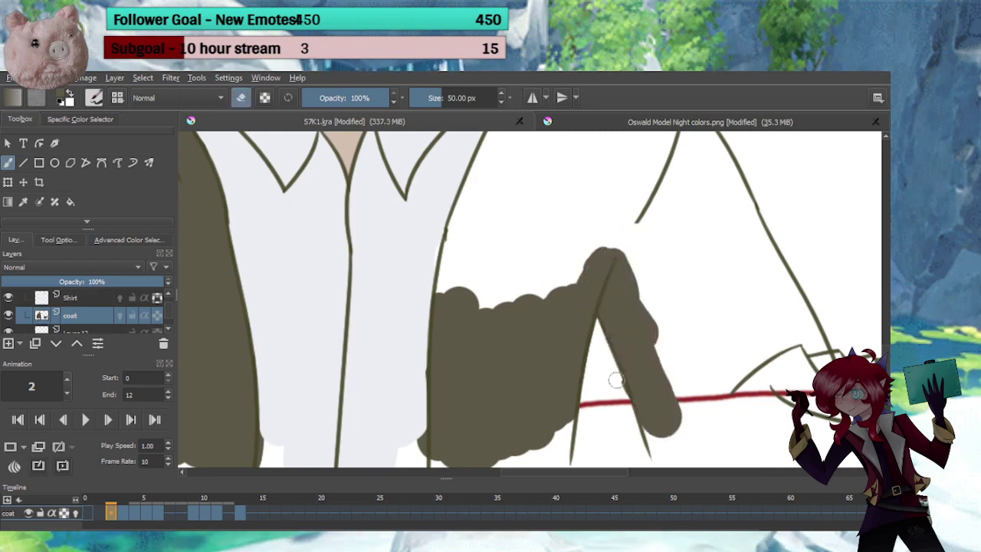
key("e")
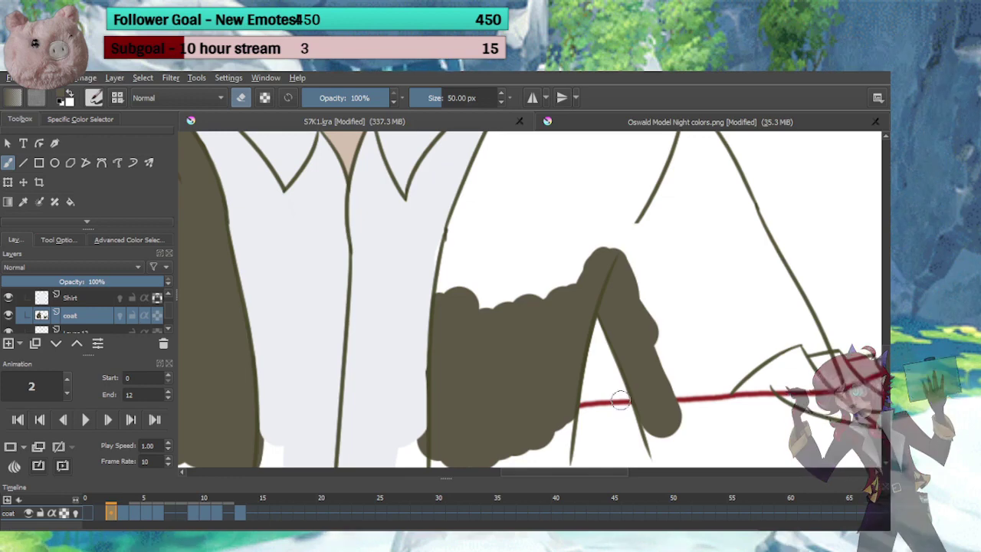
mouse_move(580, 249)
left_mouse_down()
mouse_move(558, 310)
mouse_move(563, 299)
left_mouse_up()
mouse_move(460, 337)
left_mouse_down()
mouse_move(450, 256)
mouse_move(538, 350)
mouse_move(590, 275)
left_mouse_up()
Fill frame 2's right-hand collar down to the coat front, erasing the overspill at the collar's pointed tip
mouse_move(566, 283)
left_mouse_down()
mouse_move(542, 328)
mouse_move(538, 464)
left_mouse_up()
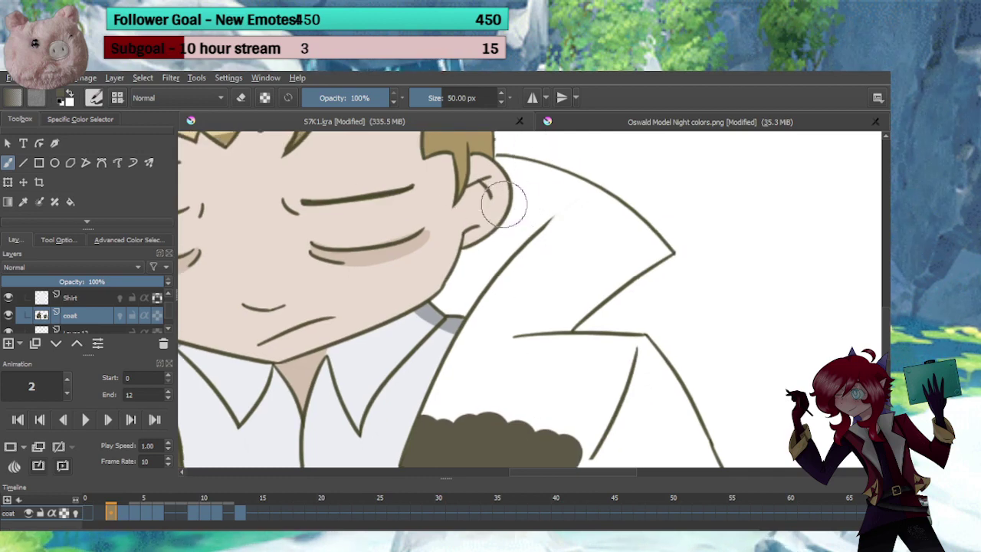
mouse_move(504, 203)
left_mouse_down()
mouse_move(538, 193)
mouse_move(521, 174)
mouse_move(493, 169)
mouse_move(597, 207)
mouse_move(560, 187)
mouse_move(571, 189)
mouse_move(664, 259)
left_mouse_up()
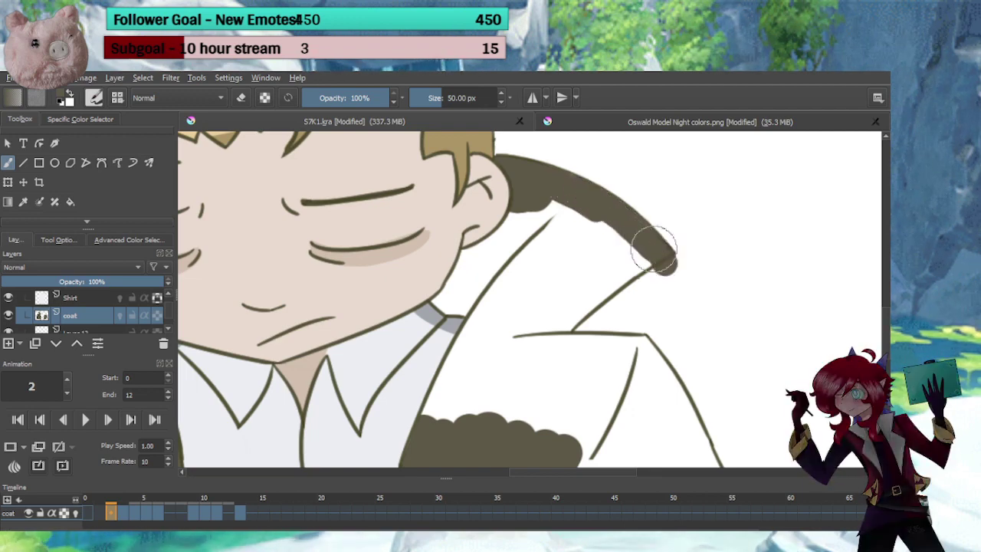
key("e")
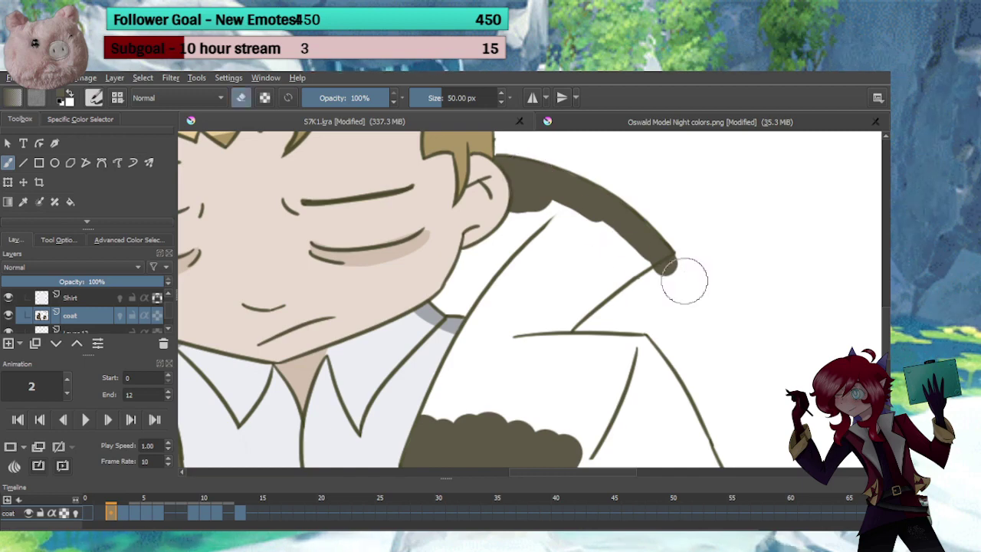
left_click_drag(679, 273, 659, 289)
key("e")
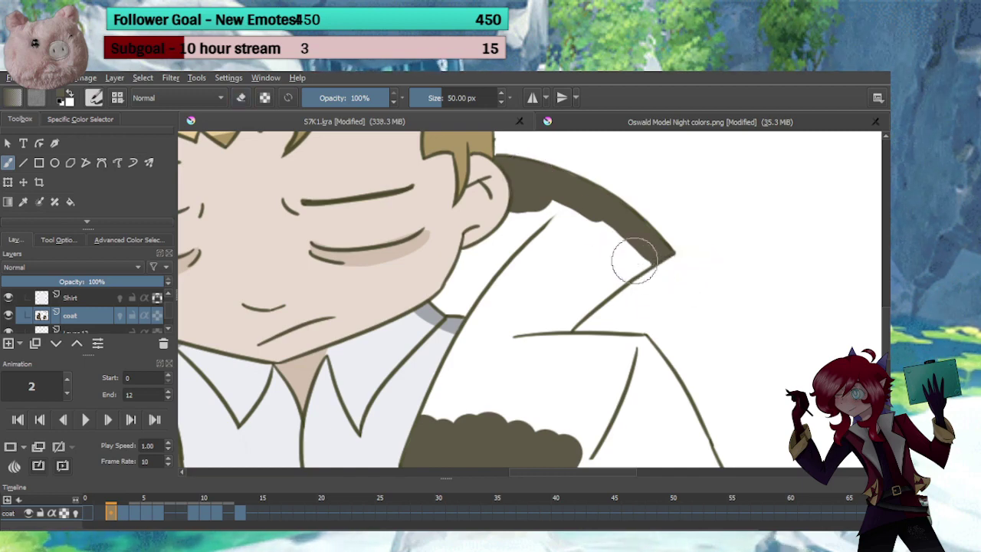
mouse_move(633, 259)
left_mouse_down()
mouse_move(573, 308)
mouse_move(603, 280)
mouse_move(582, 289)
mouse_move(590, 258)
mouse_move(569, 284)
mouse_move(615, 250)
mouse_move(510, 281)
mouse_move(533, 234)
mouse_move(469, 299)
mouse_move(435, 432)
left_mouse_up()
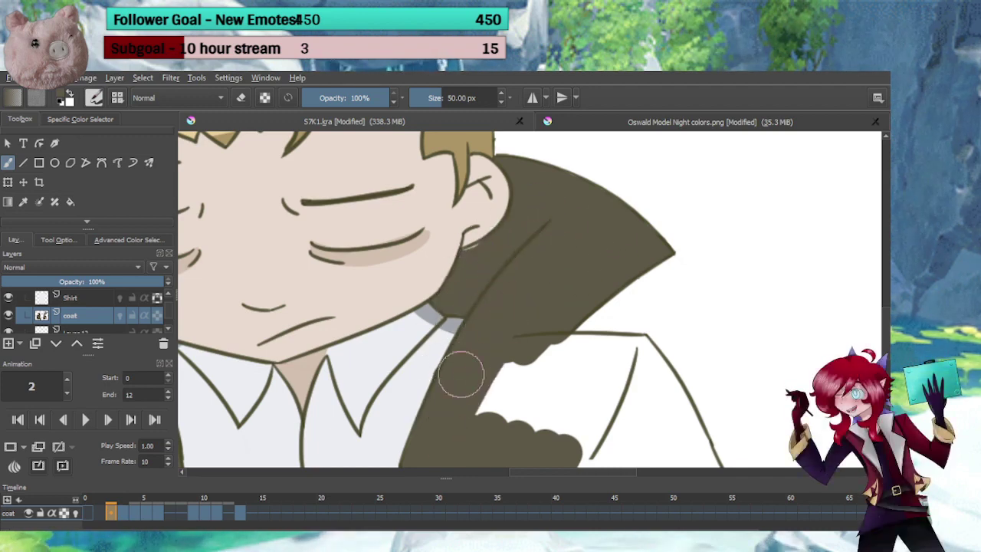
Fill the upper right-hand coat front and the shoulder up to the shoulder line
mouse_move(561, 377)
left_mouse_down()
mouse_move(508, 292)
mouse_move(436, 300)
mouse_move(451, 322)
mouse_move(475, 300)
mouse_move(541, 284)
left_mouse_up()
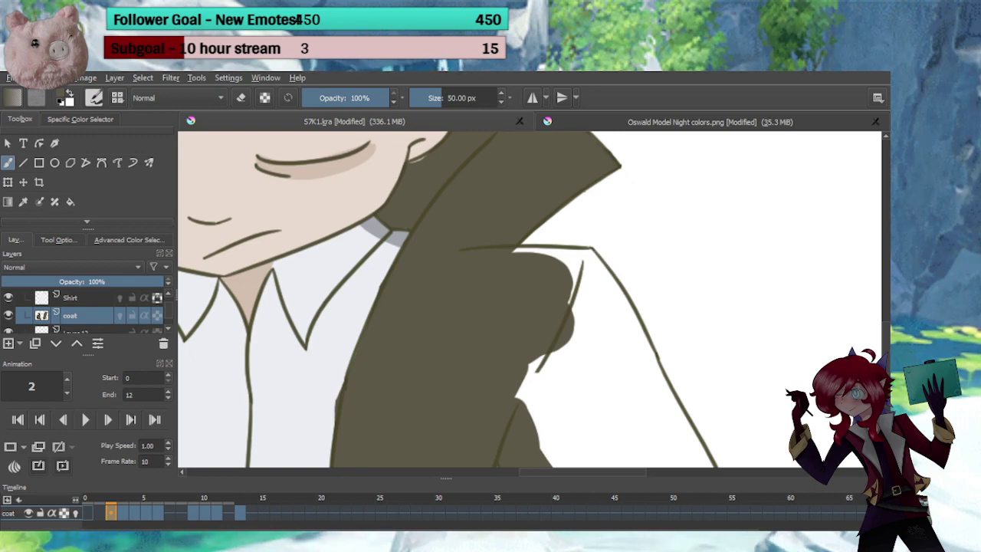
left_click_drag(534, 296, 463, 227)
left_click_drag(514, 208, 515, 197)
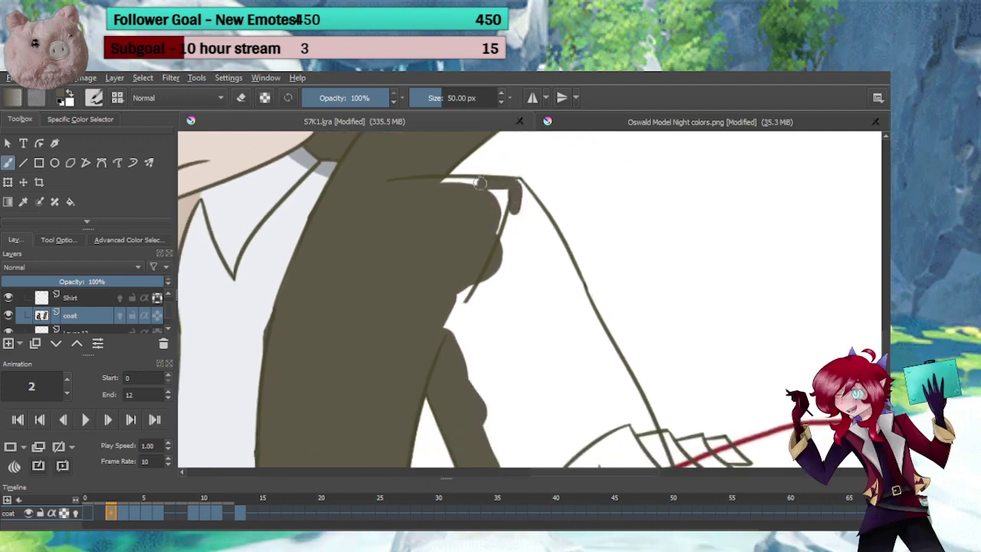
mouse_move(437, 182)
left_mouse_down()
mouse_move(536, 196)
mouse_move(510, 193)
mouse_move(516, 184)
mouse_move(493, 208)
mouse_move(482, 203)
mouse_move(490, 214)
mouse_move(465, 306)
mouse_move(440, 336)
mouse_move(479, 343)
mouse_move(412, 290)
left_mouse_up()
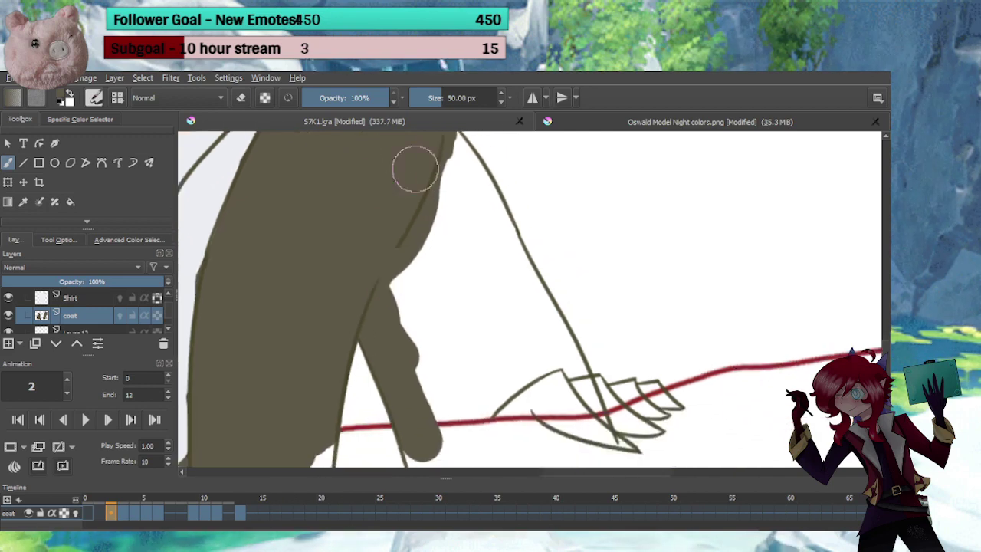
Fill frame 2's right-hand sleeve with the coat colour down to the cuff, erasing the overspill along its outer edge
mouse_move(391, 257)
left_mouse_down()
mouse_move(456, 440)
mouse_move(439, 426)
mouse_move(408, 251)
mouse_move(499, 444)
mouse_move(443, 270)
mouse_move(487, 353)
mouse_move(479, 280)
mouse_move(539, 415)
left_mouse_up()
left_click_drag(462, 270, 462, 344)
mouse_move(431, 255)
left_mouse_down()
mouse_move(431, 235)
mouse_move(448, 234)
left_mouse_up()
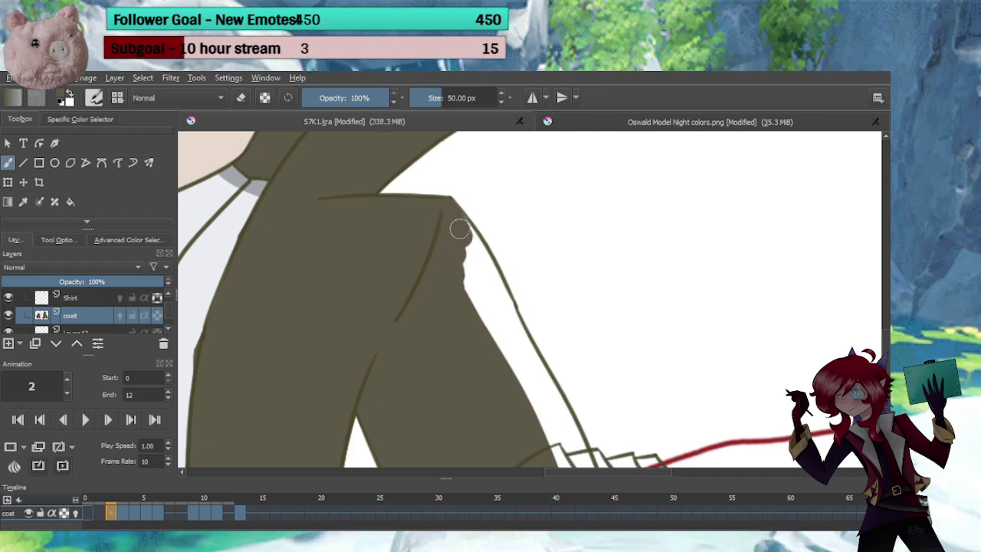
mouse_move(460, 224)
left_mouse_down()
mouse_move(505, 363)
mouse_move(473, 339)
left_mouse_up()
scroll(462, 284, "down", 2)
mouse_move(462, 282)
left_mouse_down()
mouse_move(494, 324)
mouse_move(499, 312)
mouse_move(547, 417)
left_mouse_up()
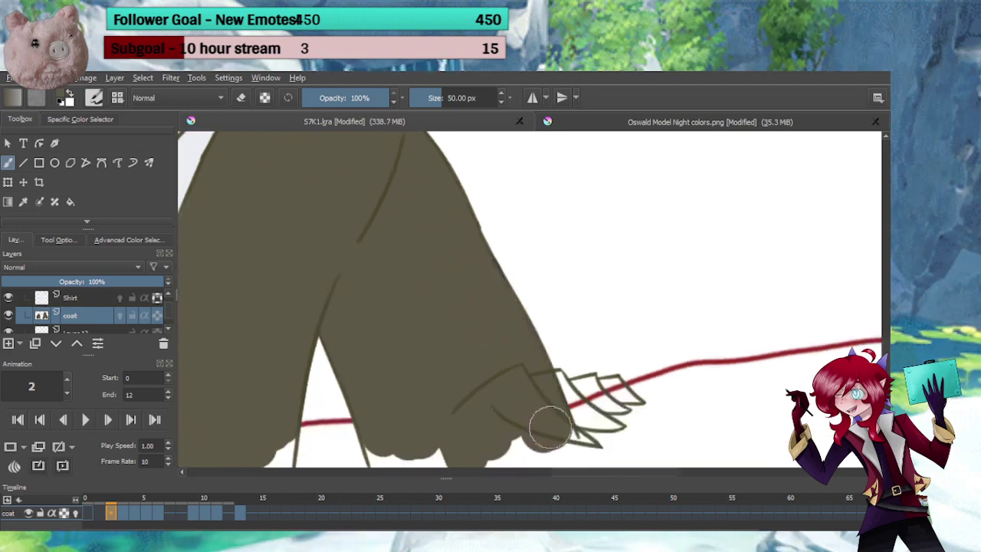
key("e")
left_click_drag(522, 278, 549, 314)
key("e")
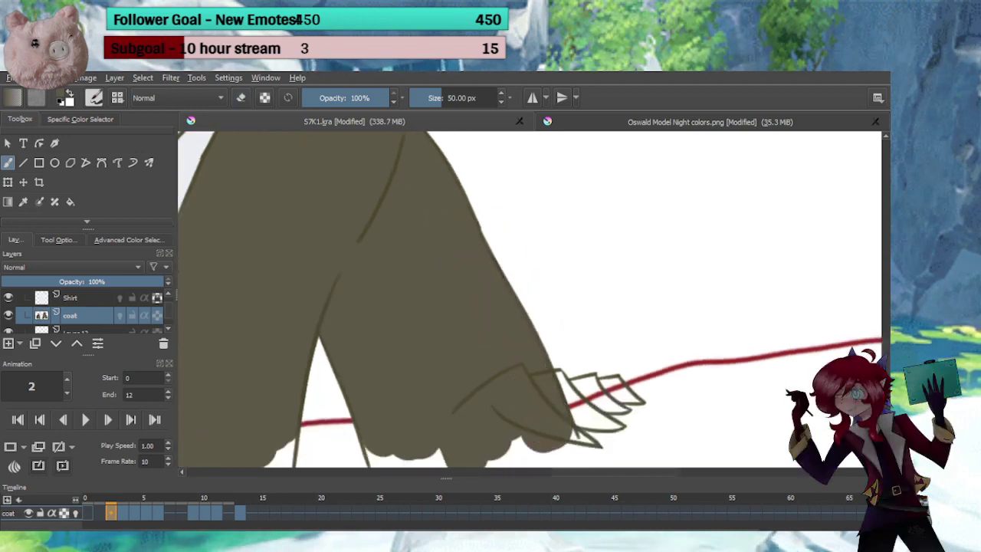
scroll(536, 283, "down", 3)
left_click_drag(343, 325, 431, 389)
Fill the left-hand sleeve, coat front and collar on frame 1 with the coat colour
left_click(102, 514)
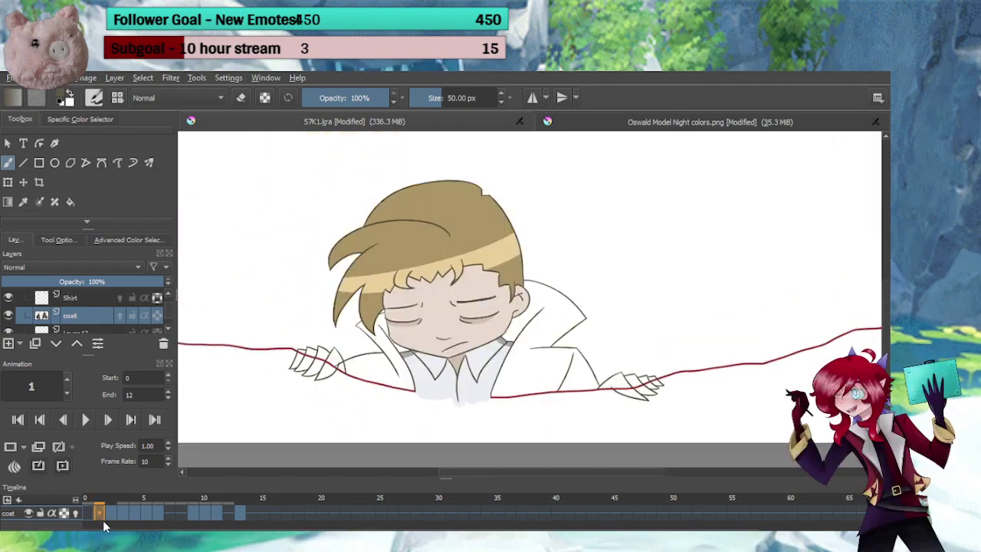
scroll(391, 380, "up", 3)
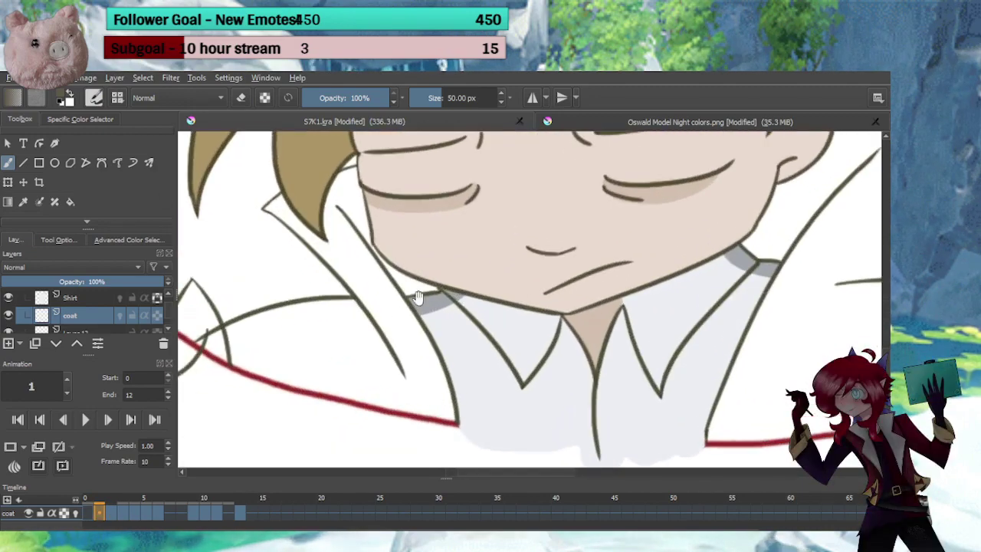
left_click_drag(416, 296, 546, 311)
mouse_move(357, 372)
left_mouse_down()
mouse_move(405, 351)
mouse_move(346, 368)
mouse_move(425, 340)
mouse_move(380, 351)
mouse_move(488, 330)
mouse_move(433, 335)
mouse_move(511, 341)
mouse_move(522, 364)
mouse_move(423, 385)
mouse_move(536, 430)
mouse_move(596, 404)
left_mouse_up()
scroll(490, 229, "up", 2)
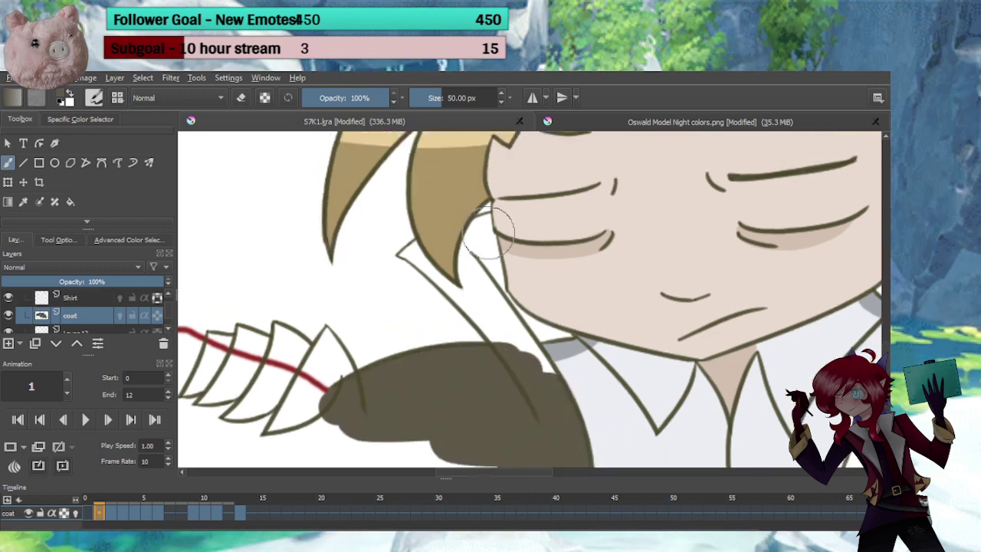
mouse_move(475, 255)
left_mouse_down()
mouse_move(571, 321)
mouse_move(575, 349)
mouse_move(522, 344)
mouse_move(470, 287)
mouse_move(461, 285)
mouse_move(470, 297)
mouse_move(397, 237)
mouse_move(454, 282)
mouse_move(428, 247)
mouse_move(369, 239)
mouse_move(402, 224)
left_mouse_up()
key("e")
key("e")
Paint the upper edge of frame 1's right-hand collar and erase the overspill around its outer edge and pointed tip
mouse_move(777, 288)
left_mouse_down()
mouse_move(483, 283)
mouse_move(361, 396)
left_mouse_up()
mouse_move(543, 267)
left_mouse_down()
mouse_move(582, 229)
mouse_move(598, 233)
mouse_move(591, 258)
mouse_move(616, 258)
mouse_move(609, 254)
mouse_move(743, 363)
mouse_move(633, 309)
mouse_move(608, 309)
left_mouse_up()
key("e")
left_click_drag(483, 177, 509, 189)
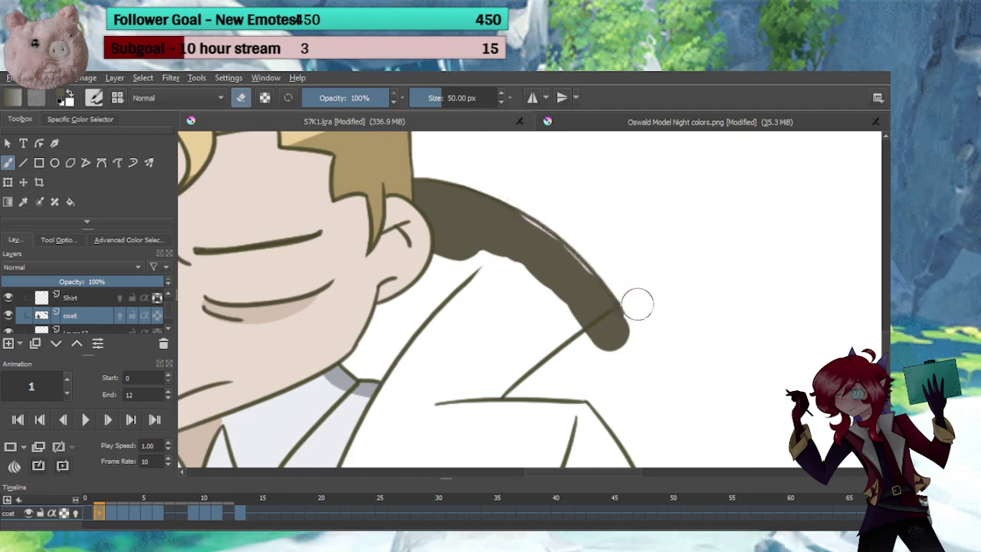
mouse_move(638, 304)
left_mouse_down()
mouse_move(608, 351)
mouse_move(594, 346)
mouse_move(607, 338)
mouse_move(602, 317)
mouse_move(580, 323)
mouse_move(605, 300)
mouse_move(584, 272)
left_mouse_up()
key("e")
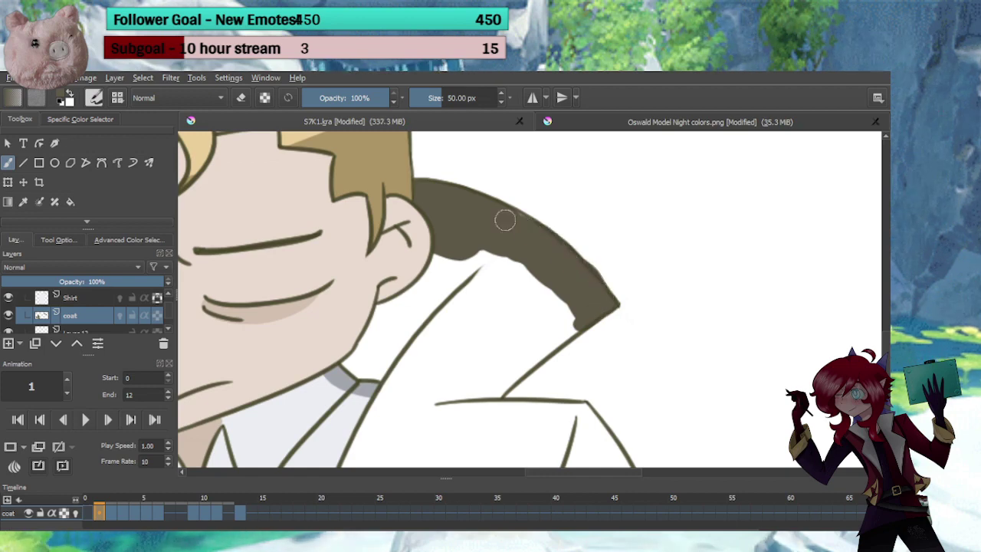
key("e")
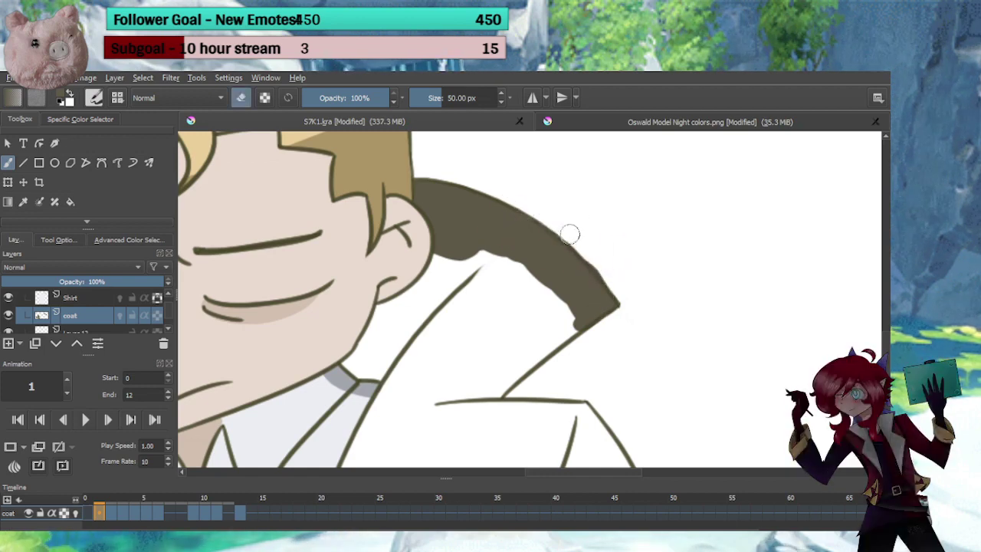
key("e")
left_click_drag(635, 343, 655, 293)
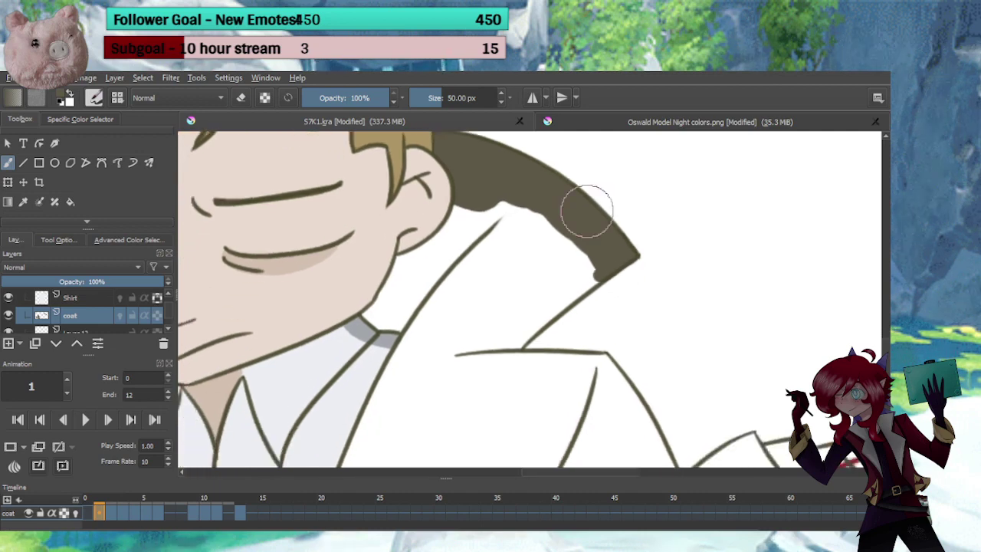
Fill the rest of frame 1's right-hand collar, coat front and sleeve with the coat colour
mouse_move(580, 253)
left_mouse_down()
mouse_move(598, 255)
mouse_move(491, 336)
mouse_move(488, 351)
mouse_move(556, 280)
mouse_move(565, 235)
mouse_move(523, 216)
mouse_move(455, 210)
left_mouse_up()
mouse_move(382, 357)
left_mouse_down()
mouse_move(388, 269)
mouse_move(365, 244)
left_mouse_up()
mouse_move(410, 273)
left_mouse_down()
mouse_move(368, 285)
mouse_move(366, 309)
mouse_move(420, 383)
mouse_move(542, 347)
mouse_move(613, 368)
mouse_move(637, 345)
mouse_move(650, 357)
mouse_move(616, 277)
left_mouse_up()
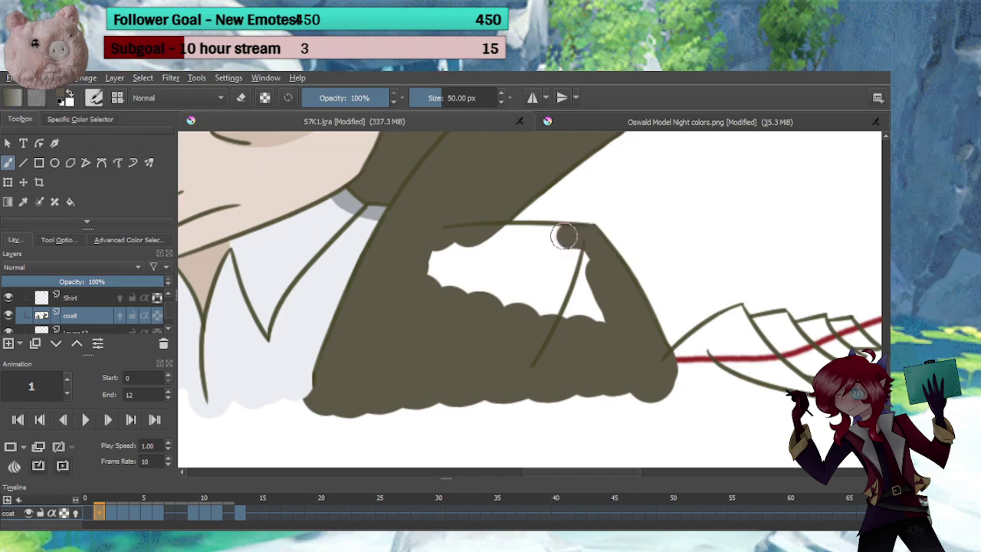
mouse_move(564, 236)
left_mouse_down()
mouse_move(490, 238)
mouse_move(448, 265)
mouse_move(587, 263)
mouse_move(534, 303)
mouse_move(571, 288)
mouse_move(604, 294)
left_mouse_up()
left_click_drag(491, 289, 488, 363)
left_click_drag(460, 325, 546, 373)
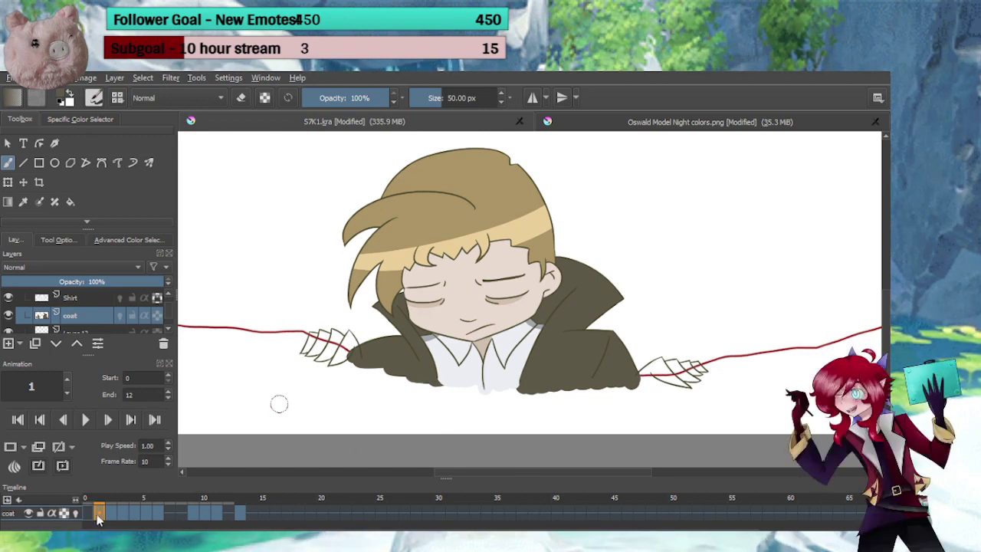
Lock the coat layer's transparency and sample the dark collar-lining colour from the Oswald Model Night colors.png reference
left_click(85, 421)
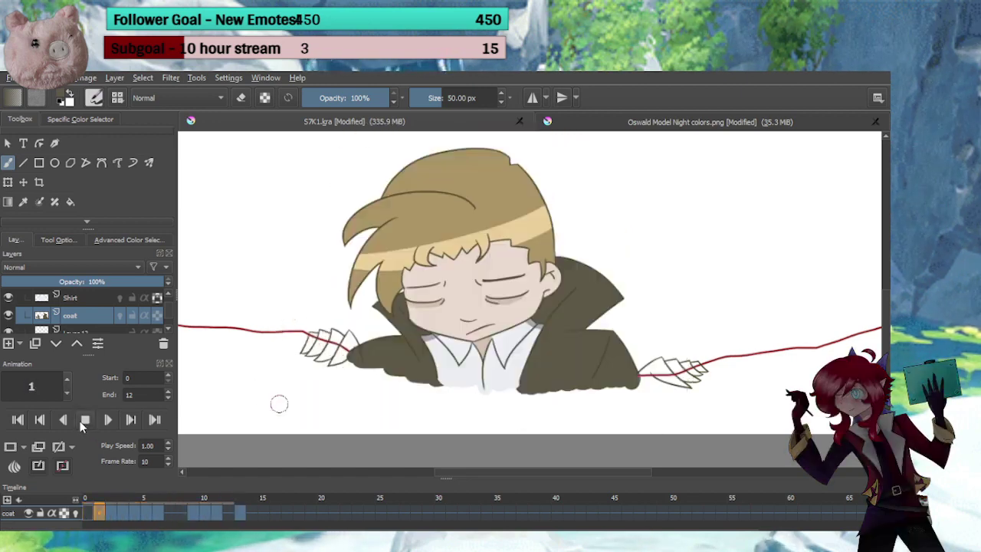
left_click(85, 421)
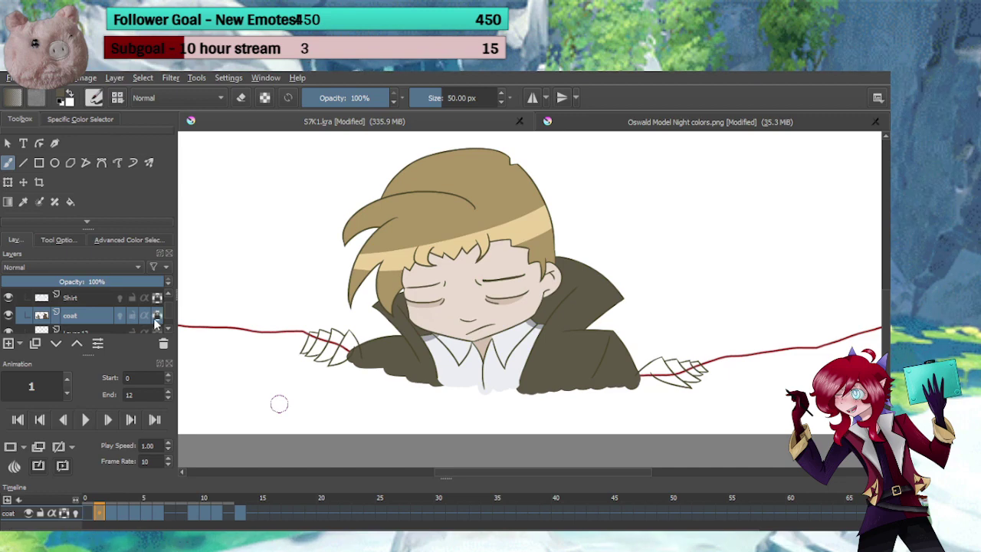
left_click(581, 117)
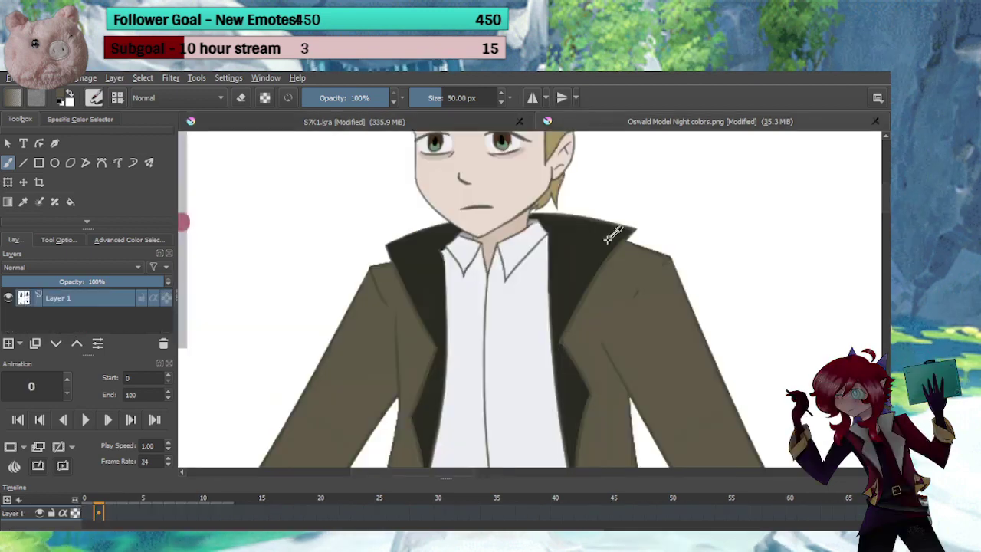
left_click(454, 125)
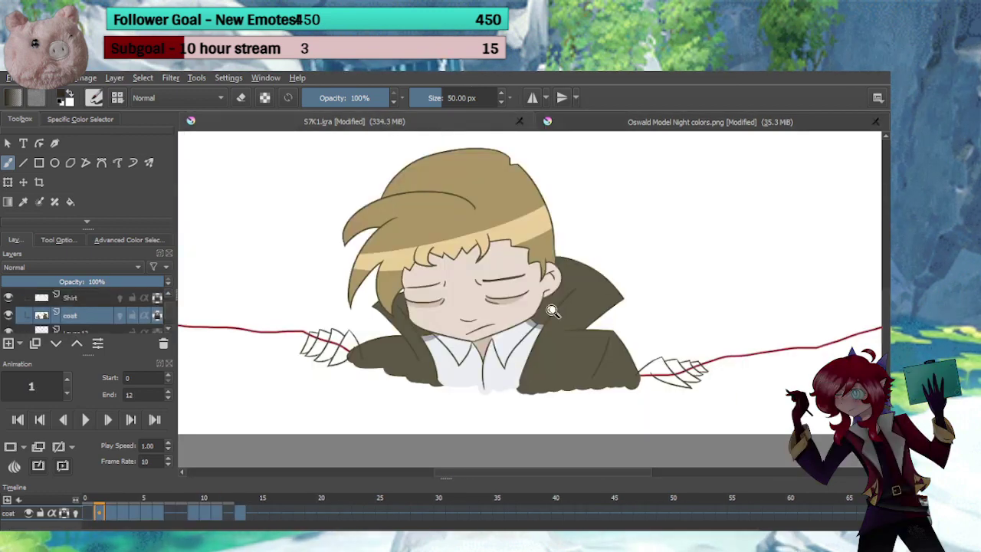
Paint the dark lining inside both sides of frame 1's collar, touching up the left-hand collar edge with the sampled coat brown
scroll(551, 318, "up", 3)
mouse_move(518, 252)
left_mouse_down()
mouse_move(455, 354)
mouse_move(455, 371)
mouse_move(580, 258)
mouse_move(503, 321)
mouse_move(545, 273)
left_mouse_up()
left_click_drag(425, 332, 549, 313)
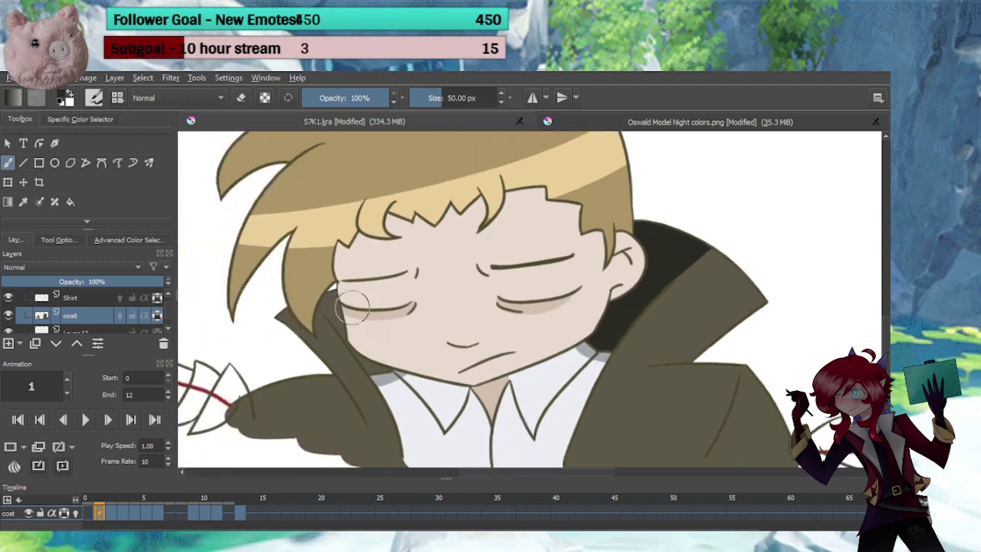
left_click_drag(330, 289, 378, 364)
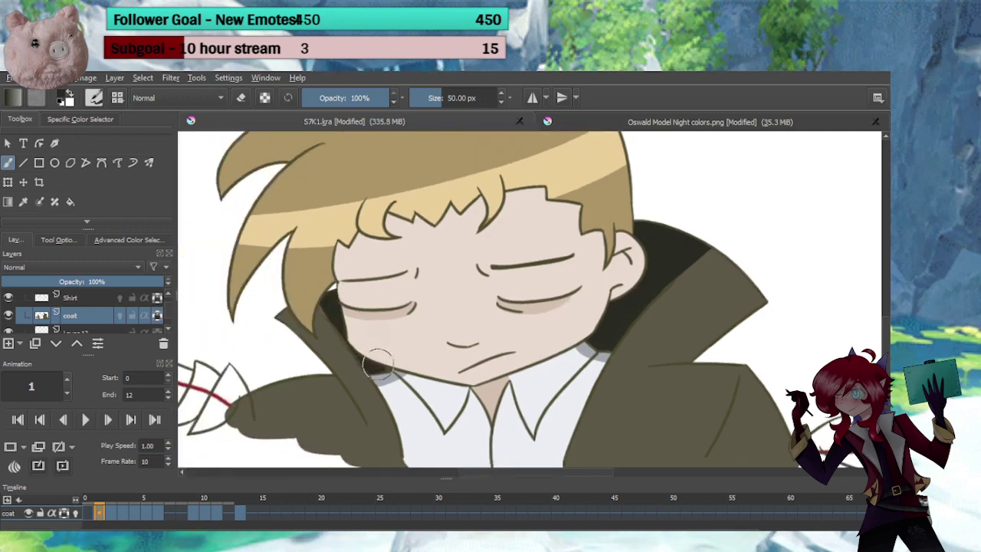
left_click(366, 392, "ctrl")
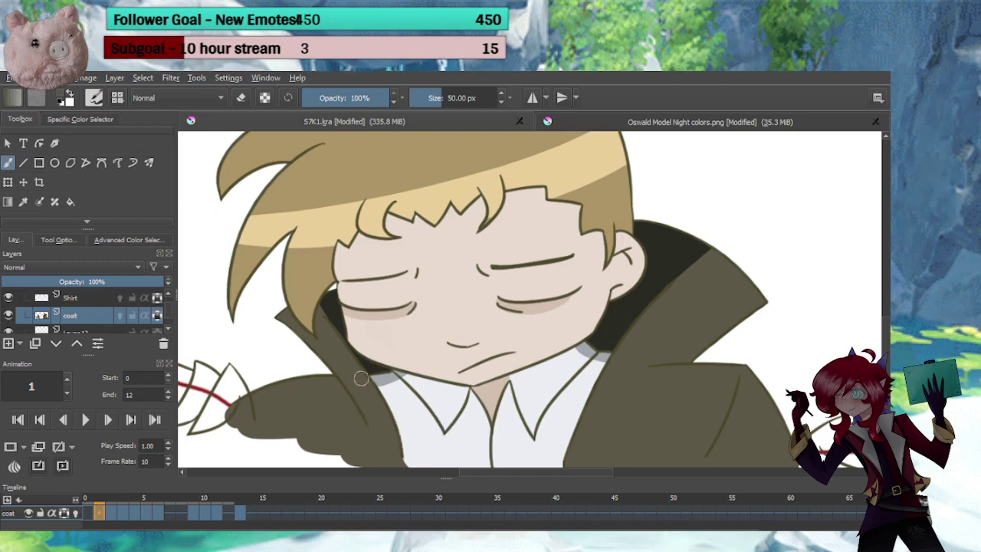
Resample the dark lining colour and paint the inside of both collar sides on frame 2
left_click(685, 250, "ctrl")
left_click_drag(561, 349, 489, 353)
left_click(115, 514)
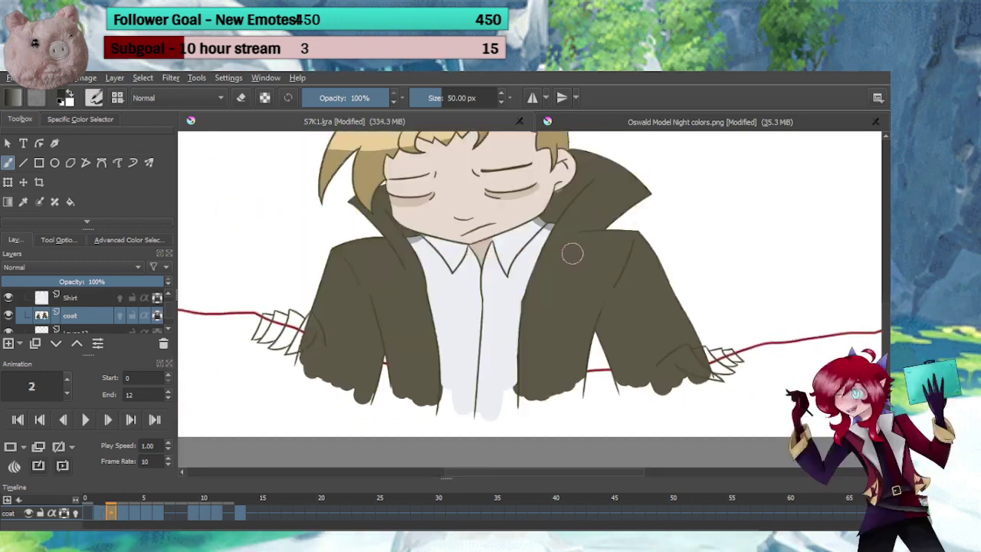
scroll(532, 247, "up", 4)
mouse_move(574, 212)
left_mouse_down()
mouse_move(511, 277)
mouse_move(595, 207)
mouse_move(542, 247)
left_mouse_up()
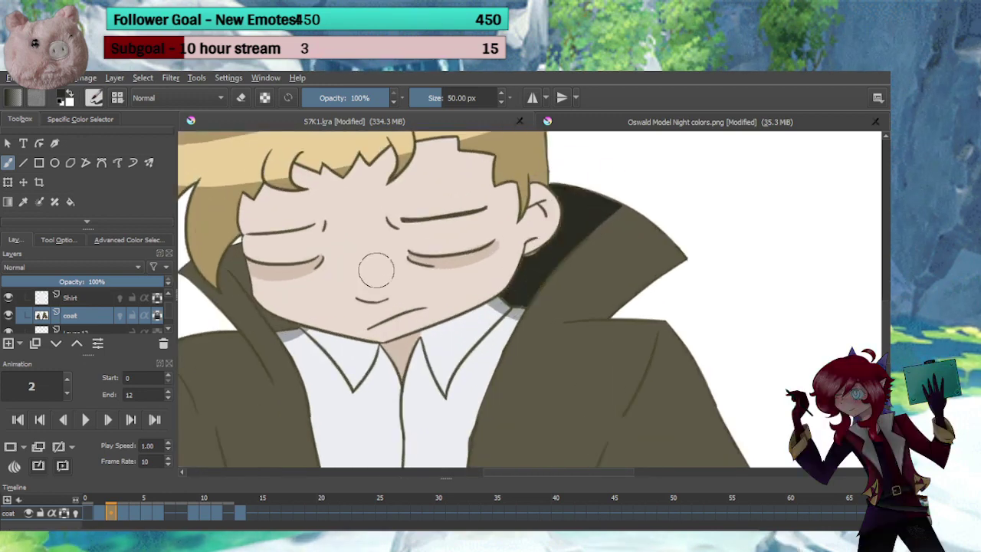
mouse_move(244, 244)
left_mouse_down()
mouse_move(239, 278)
mouse_move(268, 295)
left_mouse_up()
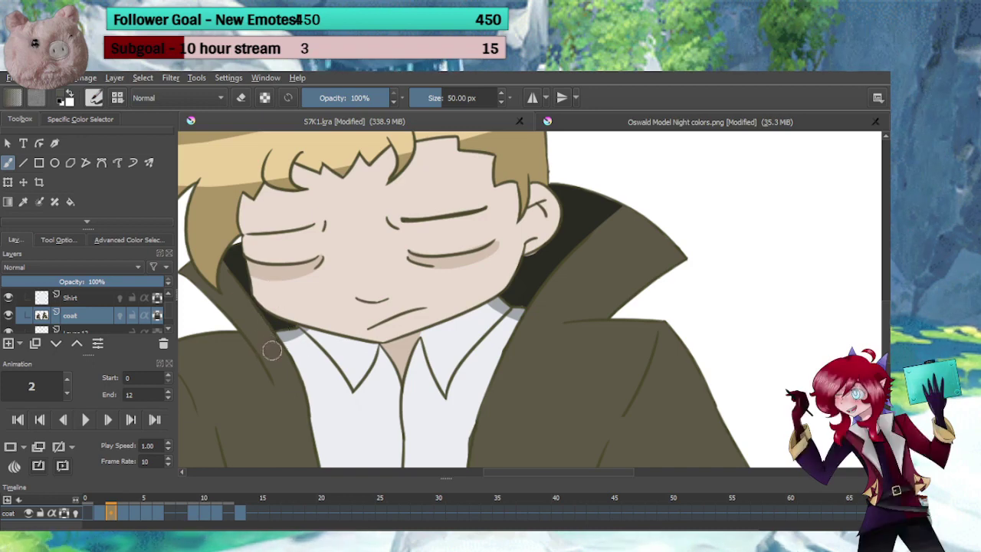
Paint the dark lining inside the left-hand and right-hand collar on frame 3
left_click(122, 512)
left_click_drag(484, 276, 542, 365)
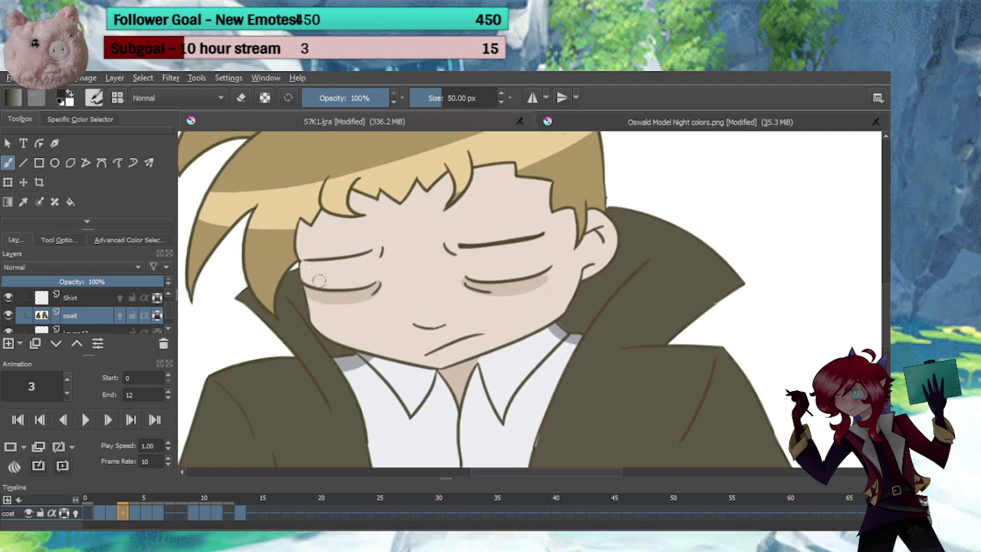
mouse_move(319, 286)
left_mouse_down()
mouse_move(290, 269)
mouse_move(341, 352)
left_mouse_up()
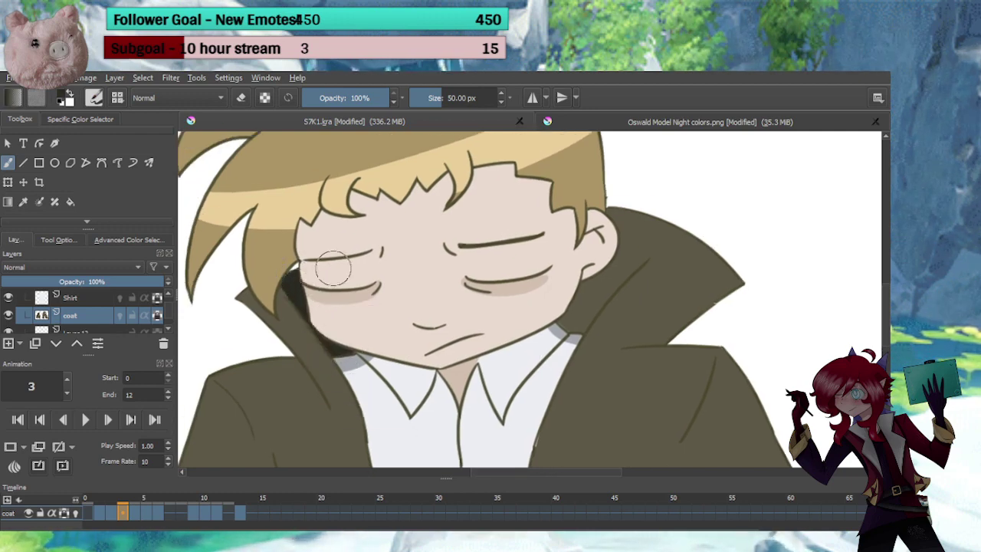
mouse_move(689, 218)
left_mouse_down()
mouse_move(644, 234)
mouse_move(665, 212)
mouse_move(585, 289)
mouse_move(672, 219)
mouse_move(571, 322)
mouse_move(620, 265)
mouse_move(632, 234)
mouse_move(629, 198)
mouse_move(603, 325)
mouse_move(585, 345)
left_mouse_up()
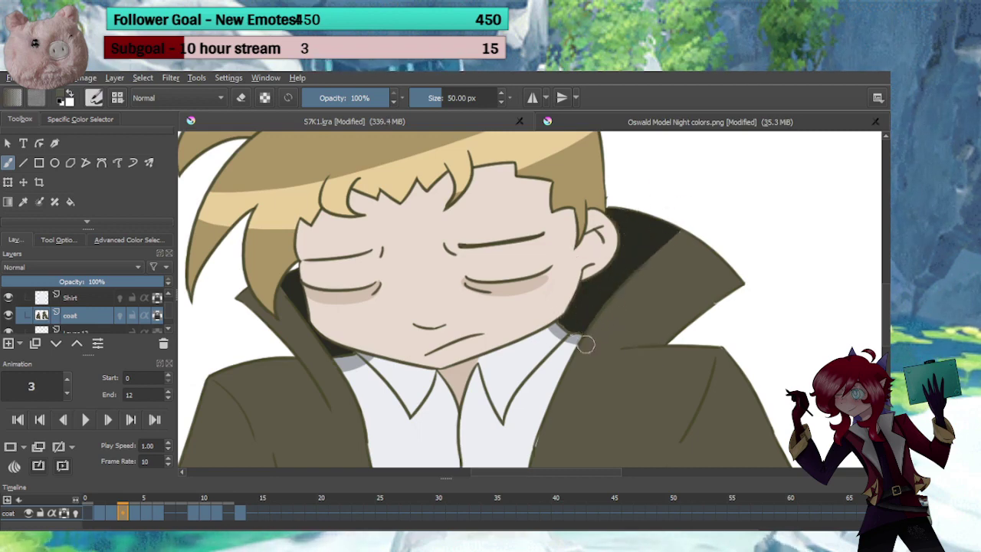
Paint the dark collar lining on frame 4 and clean the left-hand collar's edge with the coat brown
left_click(142, 511)
mouse_move(678, 184)
left_mouse_down()
mouse_move(585, 273)
mouse_move(565, 312)
mouse_move(606, 200)
left_mouse_up()
mouse_move(289, 269)
left_mouse_down()
mouse_move(301, 265)
mouse_move(338, 330)
left_mouse_up()
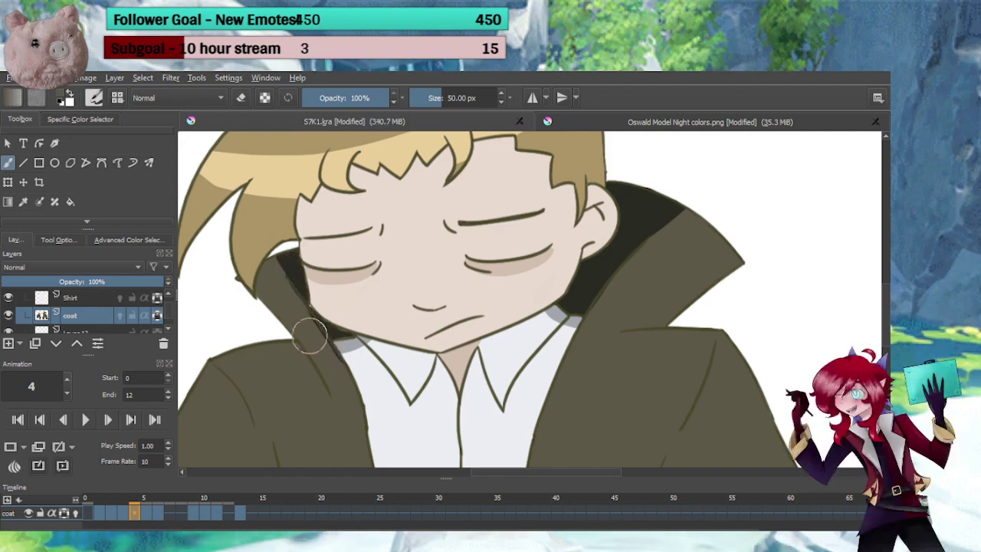
left_click_drag(326, 373, 335, 386)
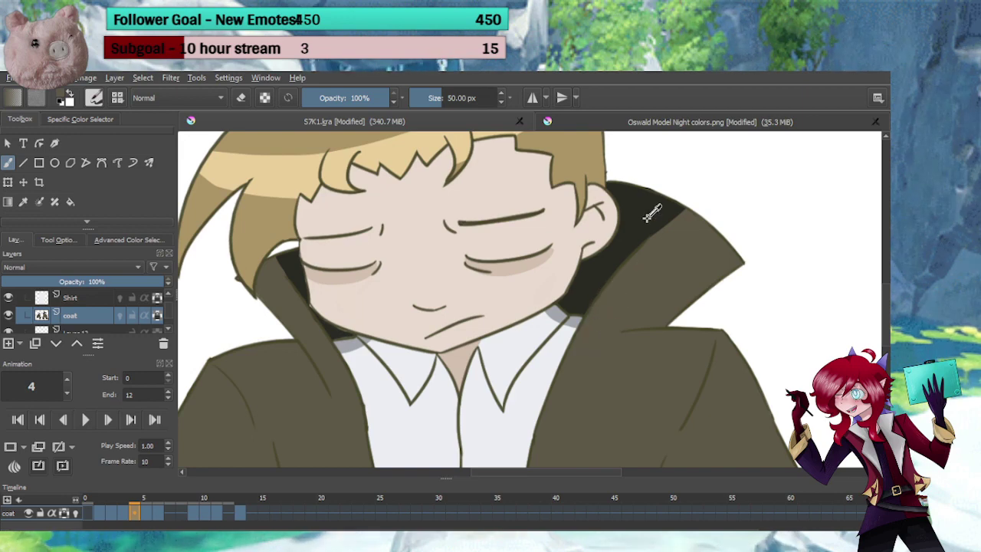
Paint the dark lining inside both sides of the collar on frame 5
key("period")
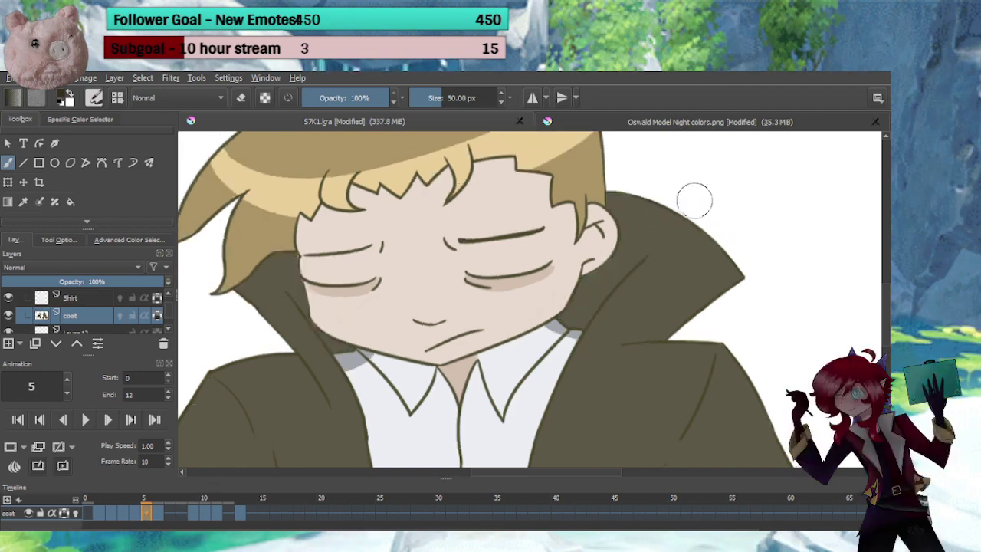
mouse_move(694, 201)
left_mouse_down()
mouse_move(591, 285)
mouse_move(559, 338)
mouse_move(643, 211)
mouse_move(632, 167)
left_mouse_up()
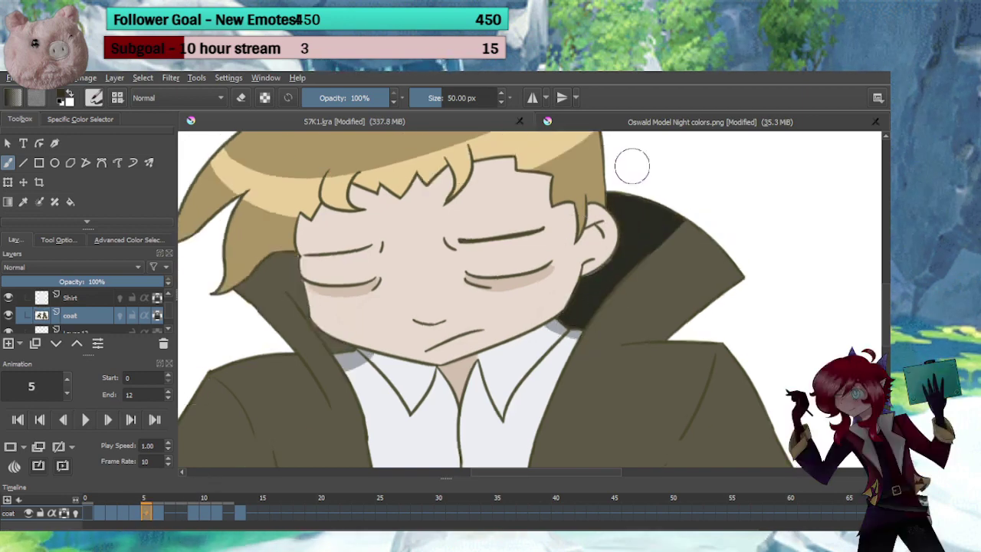
mouse_move(283, 243)
left_mouse_down()
mouse_move(291, 270)
mouse_move(278, 254)
mouse_move(344, 343)
left_mouse_up()
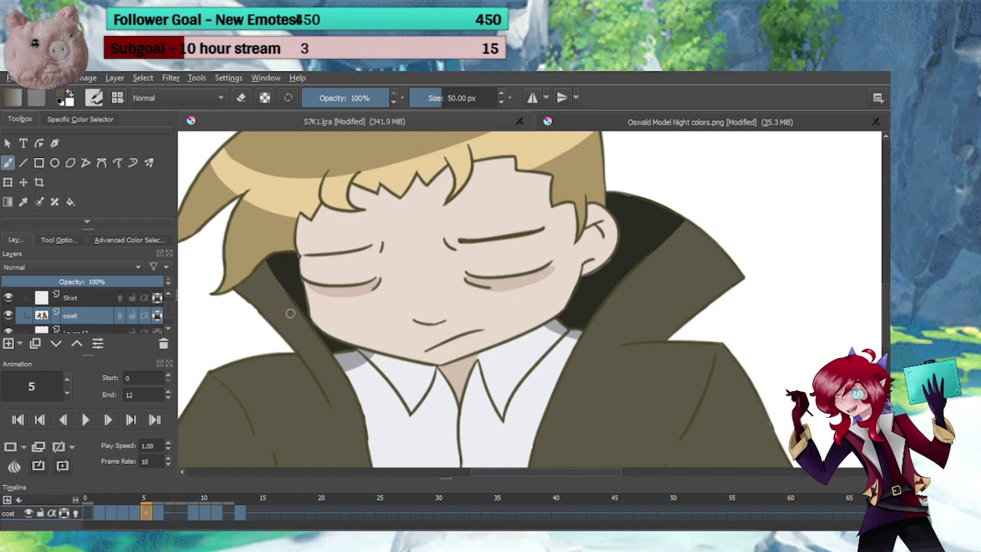
Paint the dark lining on frame 6, covering the inside of the collar on both sides of the face
left_click(157, 512)
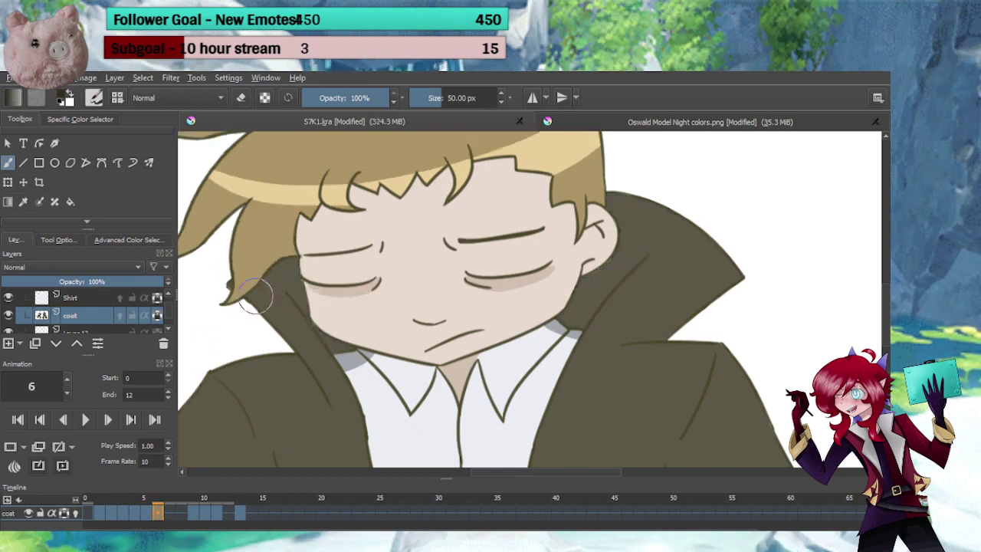
left_click_drag(321, 309, 360, 355)
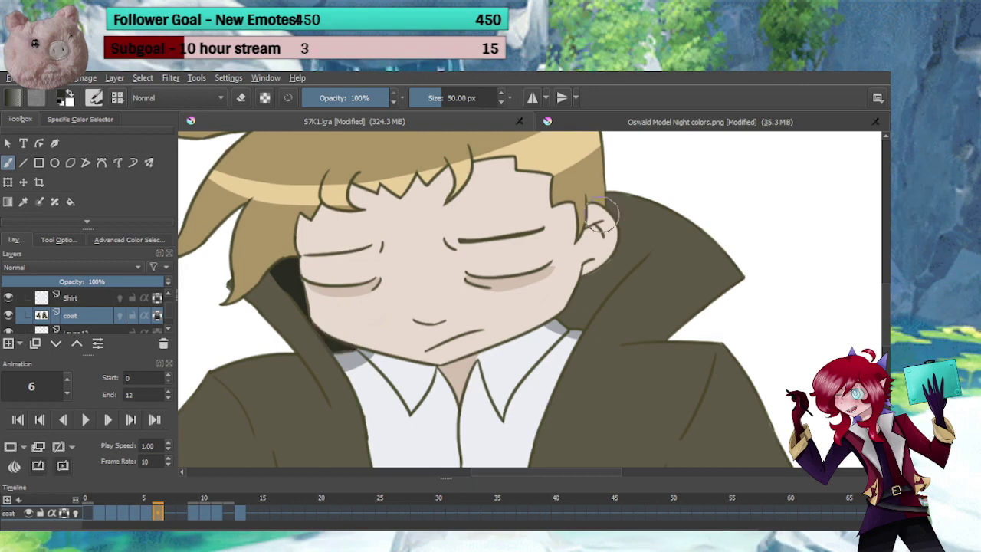
mouse_move(636, 217)
left_mouse_down()
mouse_move(701, 201)
mouse_move(650, 227)
mouse_move(619, 267)
left_mouse_up()
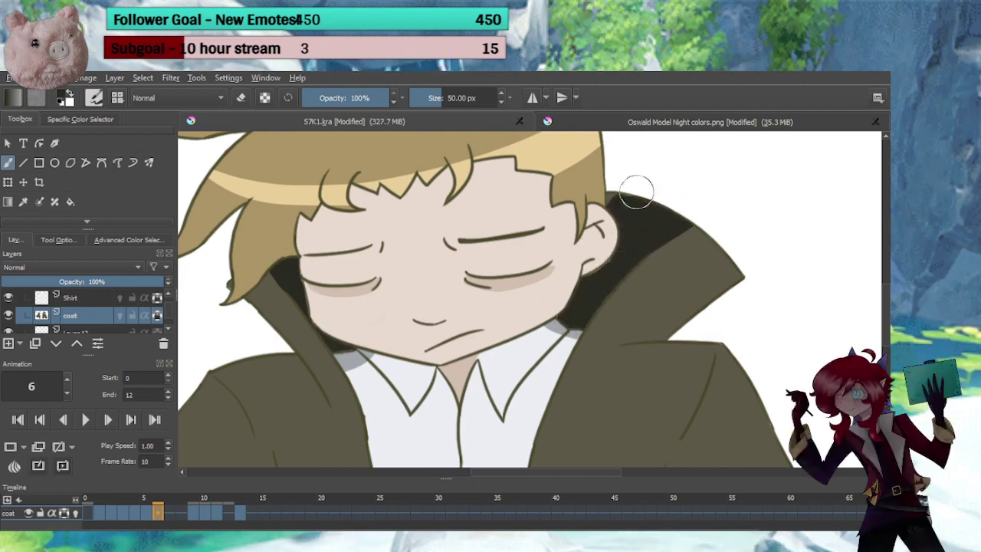
Paint the dark lining on frame 9 inside the collar behind both ears
left_click(198, 517)
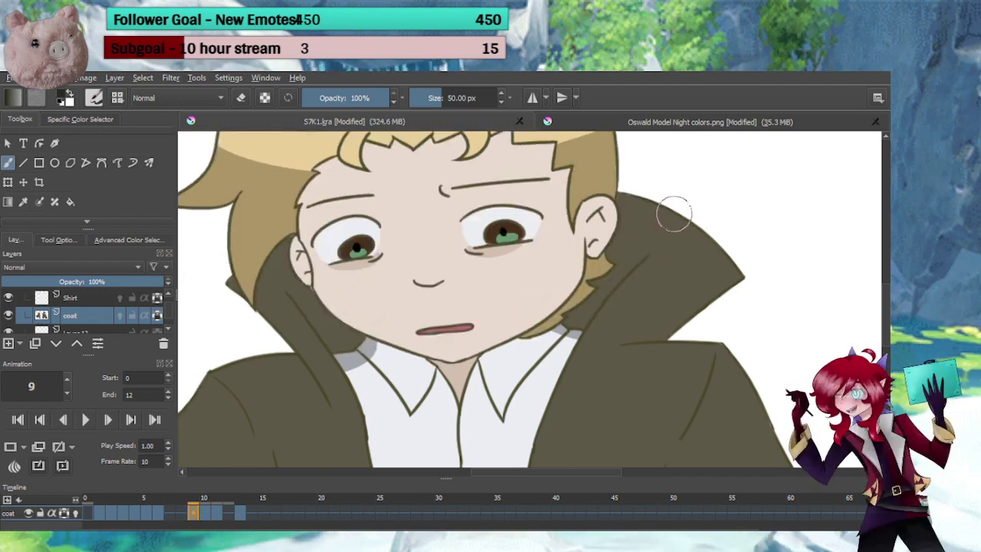
mouse_move(600, 259)
left_mouse_down()
mouse_move(602, 280)
mouse_move(575, 306)
mouse_move(579, 325)
mouse_move(582, 238)
left_mouse_up()
mouse_move(300, 256)
left_mouse_down()
mouse_move(285, 256)
mouse_move(341, 335)
mouse_move(333, 312)
left_mouse_up()
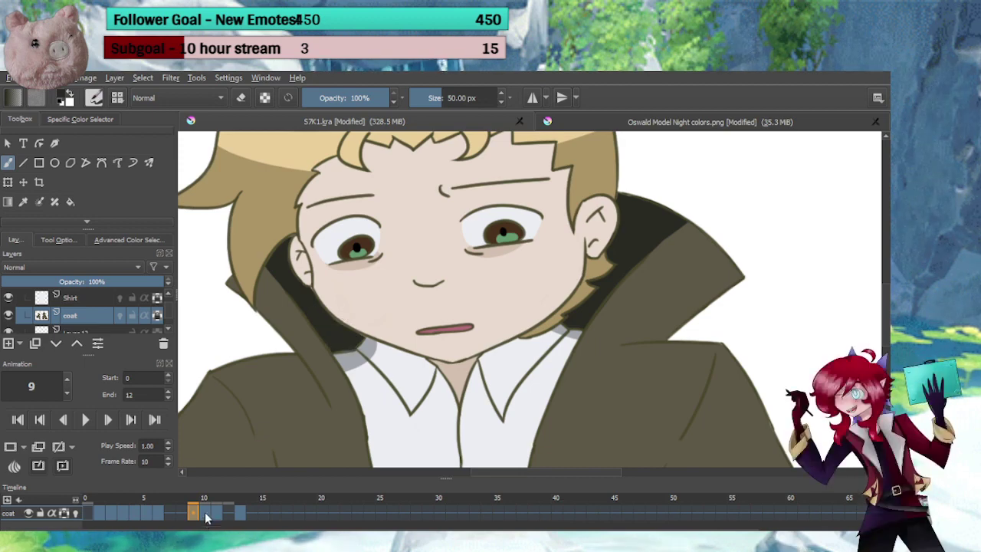
Paint the dark lining on frame 10 inside the collar on both sides of the face
key("Right")
mouse_move(299, 223)
left_mouse_down()
mouse_move(278, 230)
mouse_move(292, 262)
mouse_move(337, 321)
mouse_move(343, 305)
left_mouse_up()
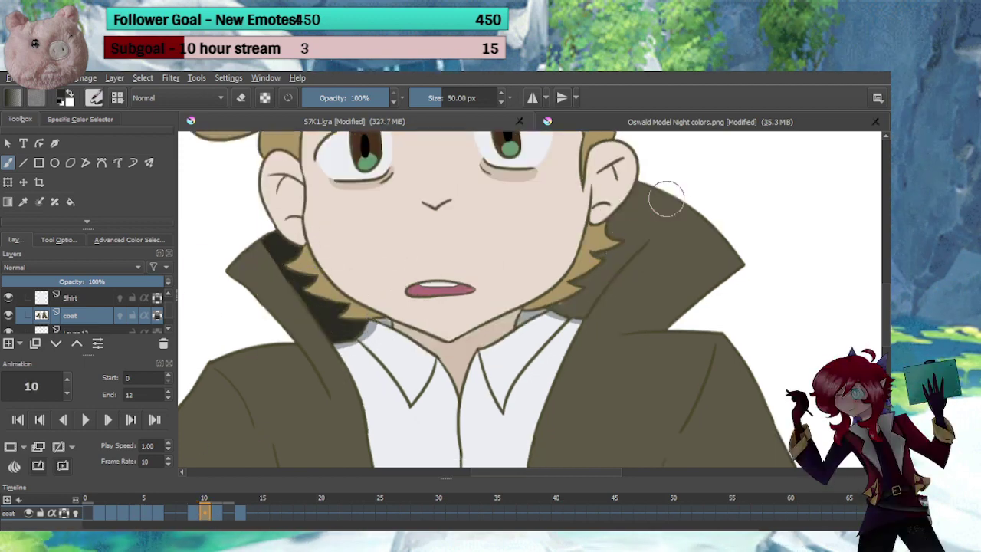
mouse_move(672, 201)
left_mouse_down()
mouse_move(615, 236)
mouse_move(659, 207)
mouse_move(643, 171)
mouse_move(628, 221)
mouse_move(647, 212)
mouse_move(575, 306)
left_mouse_up()
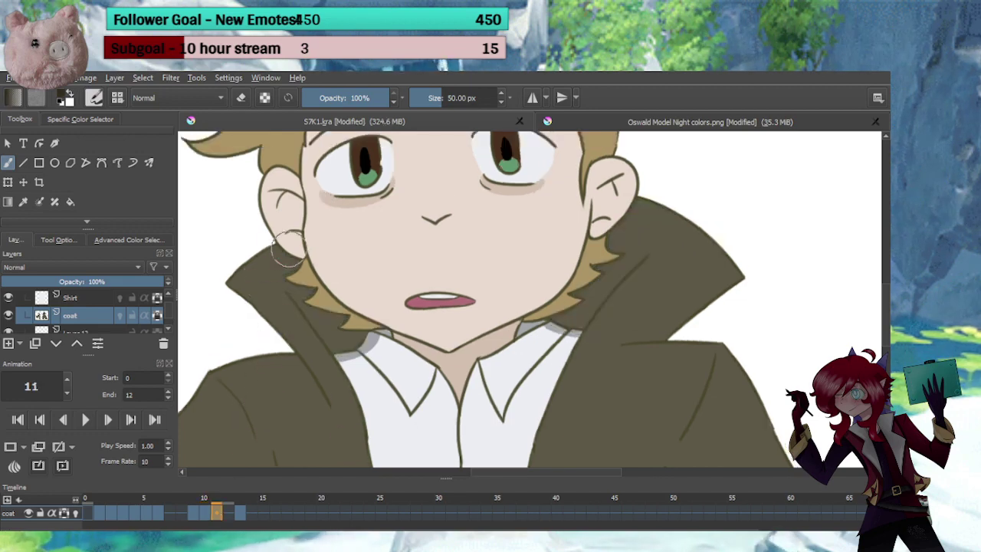
Paint the dark lining on both sides of the collar on frame 11 and restore the collar's folded edges with the coat brown
mouse_move(278, 260)
left_mouse_down()
mouse_move(345, 343)
mouse_move(302, 287)
mouse_move(326, 320)
mouse_move(359, 315)
left_mouse_up()
left_click(287, 317, "ctrl")
left_click_drag(252, 276, 306, 350)
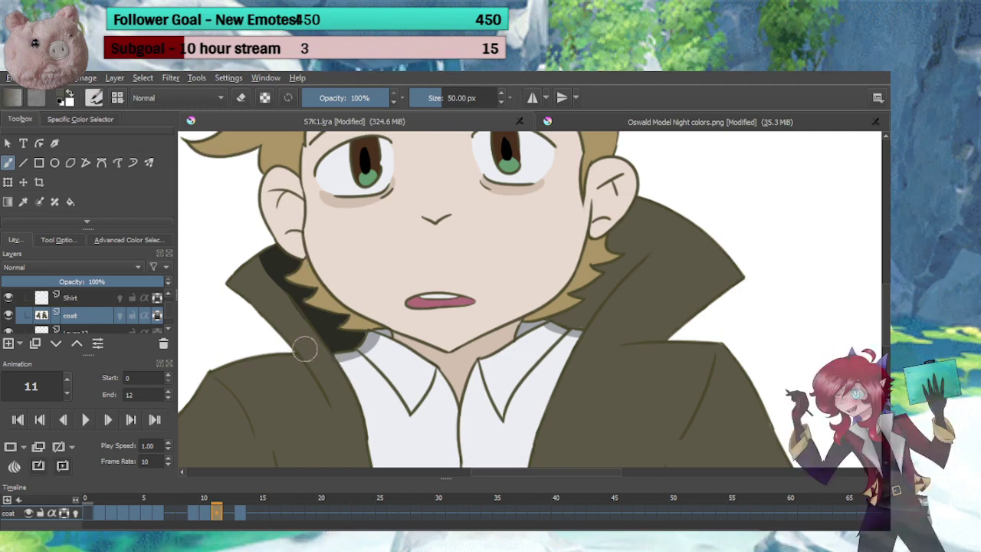
left_click_drag(246, 252, 307, 339)
left_click(326, 331, "ctrl")
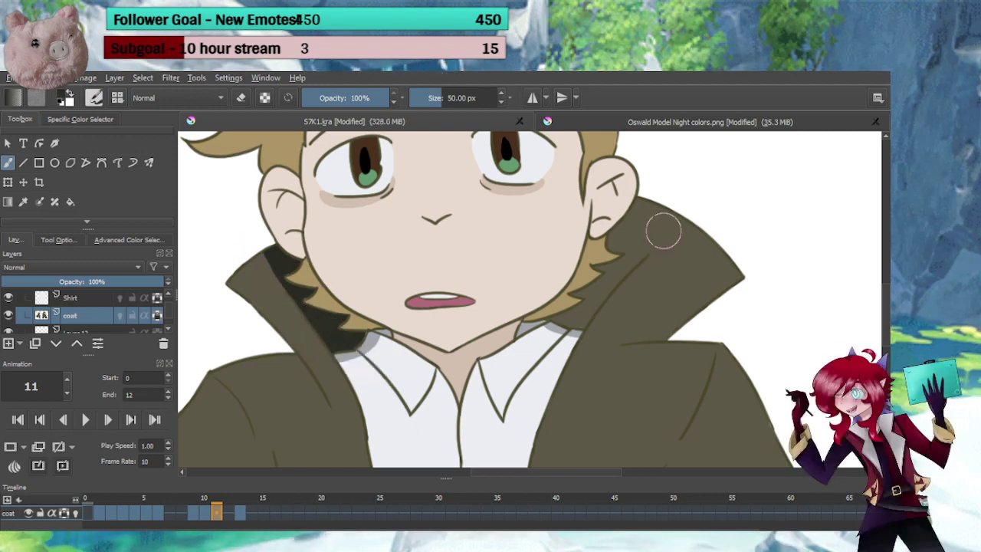
mouse_move(662, 231)
left_mouse_down()
mouse_move(702, 203)
mouse_move(603, 274)
mouse_move(584, 305)
mouse_move(611, 263)
mouse_move(548, 312)
mouse_move(623, 227)
mouse_move(659, 219)
left_mouse_up()
left_click(652, 271, "ctrl")
mouse_move(650, 269)
left_mouse_down()
mouse_move(691, 234)
mouse_move(619, 303)
left_mouse_up()
left_click(653, 223, "ctrl")
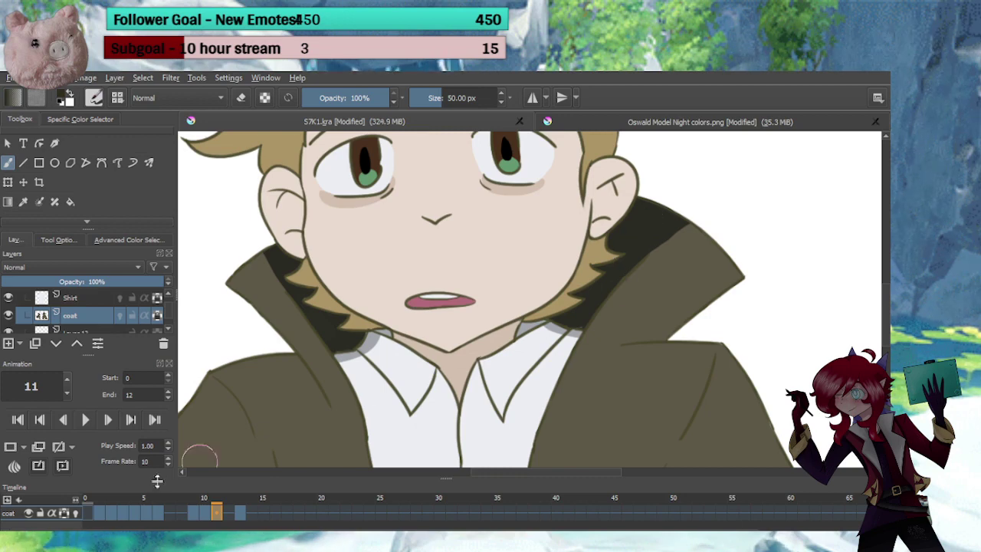
Paint the dark lining on frame 13, covering the inside of the collar behind both ears
left_click(240, 511)
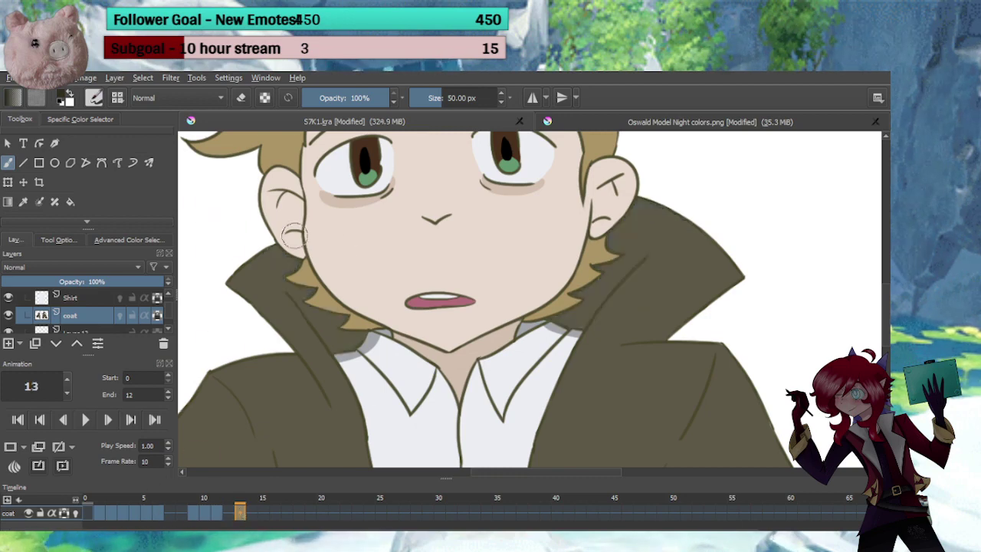
mouse_move(289, 265)
left_mouse_down()
mouse_move(306, 290)
mouse_move(285, 249)
mouse_move(311, 293)
mouse_move(277, 247)
mouse_move(367, 347)
left_mouse_up()
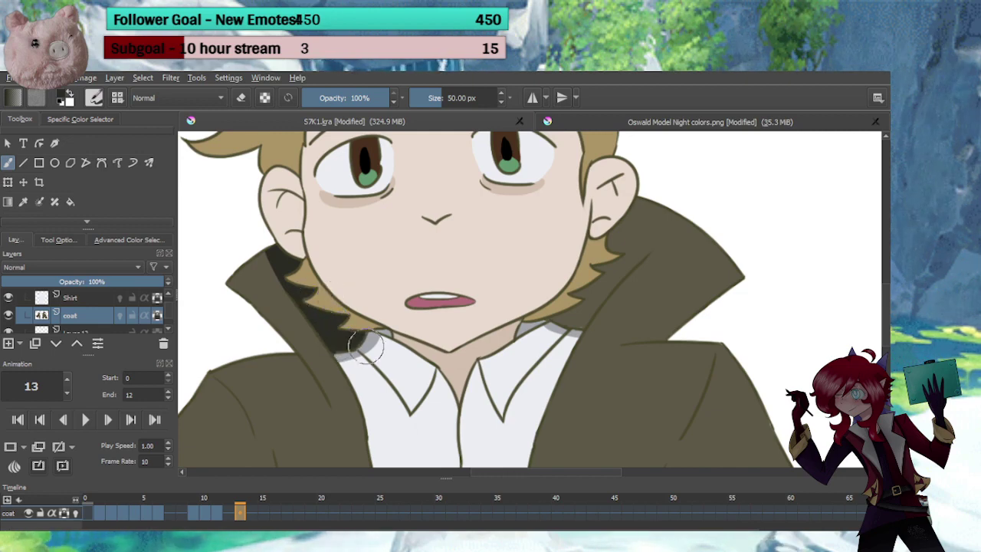
mouse_move(683, 215)
left_mouse_down()
mouse_move(613, 261)
mouse_move(644, 236)
mouse_move(619, 256)
mouse_move(636, 222)
mouse_move(582, 291)
mouse_move(584, 247)
left_mouse_up()
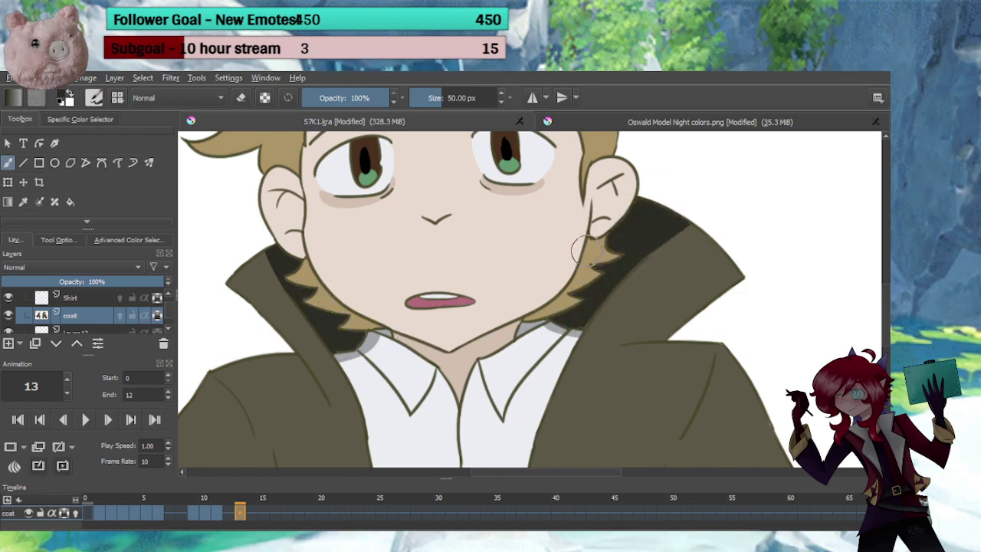
scroll(584, 247, "down", 3)
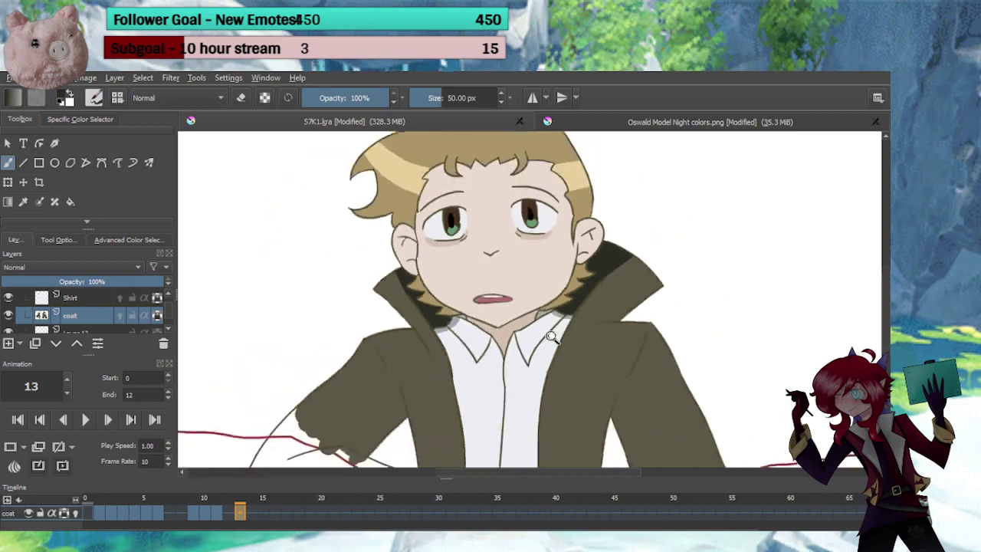
left_click(238, 511)
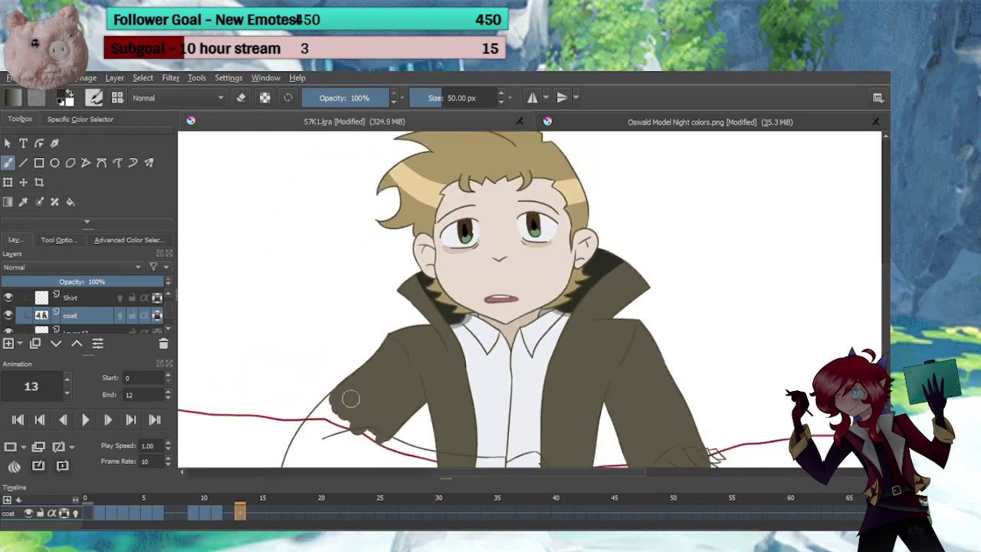
scroll(343, 366, "down", 3)
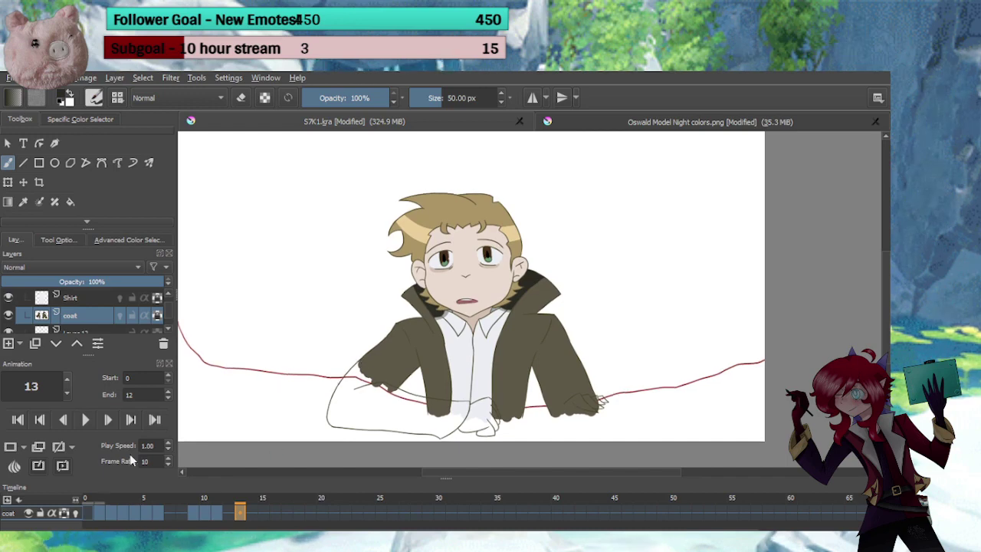
Play back the animation and extend its end frame to 16
left_click(87, 419)
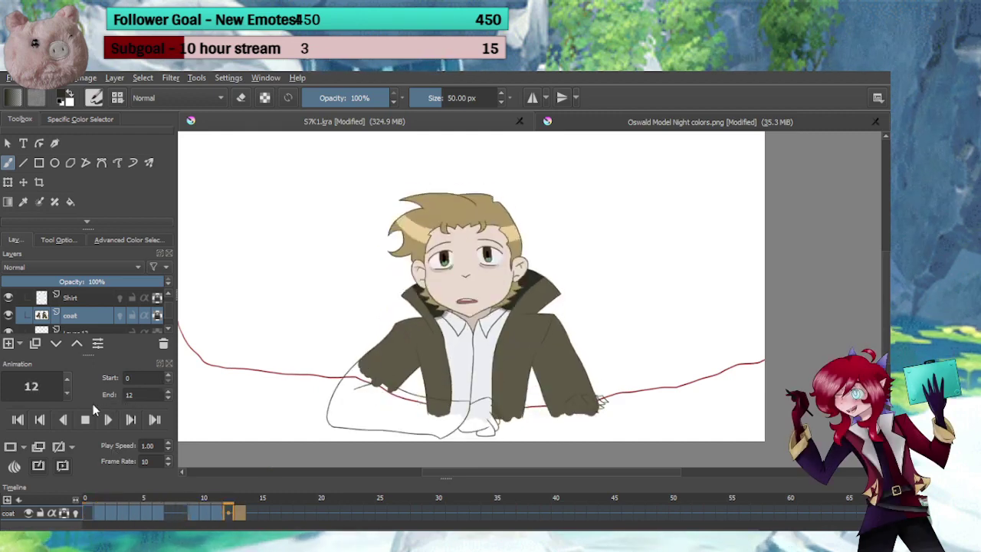
left_click(100, 419)
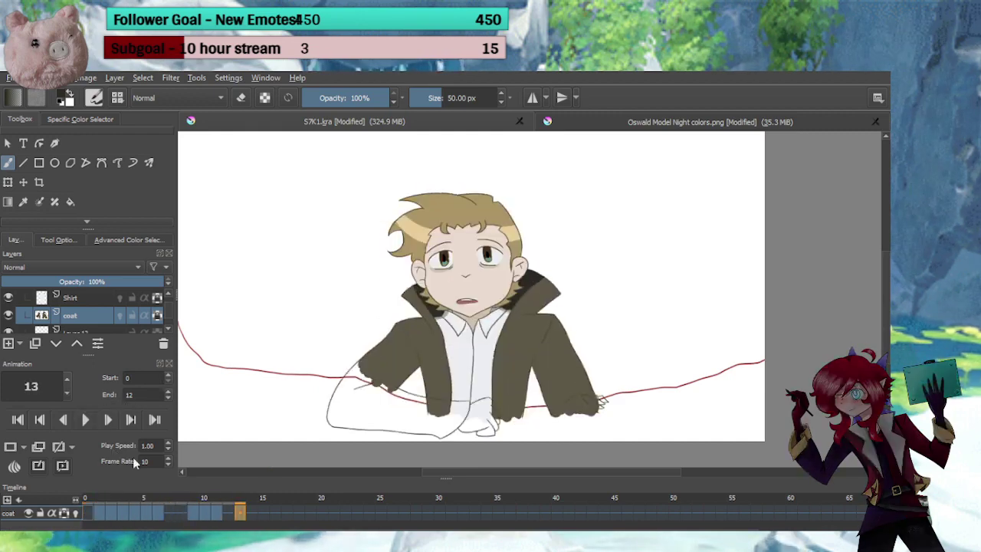
left_click(85, 419)
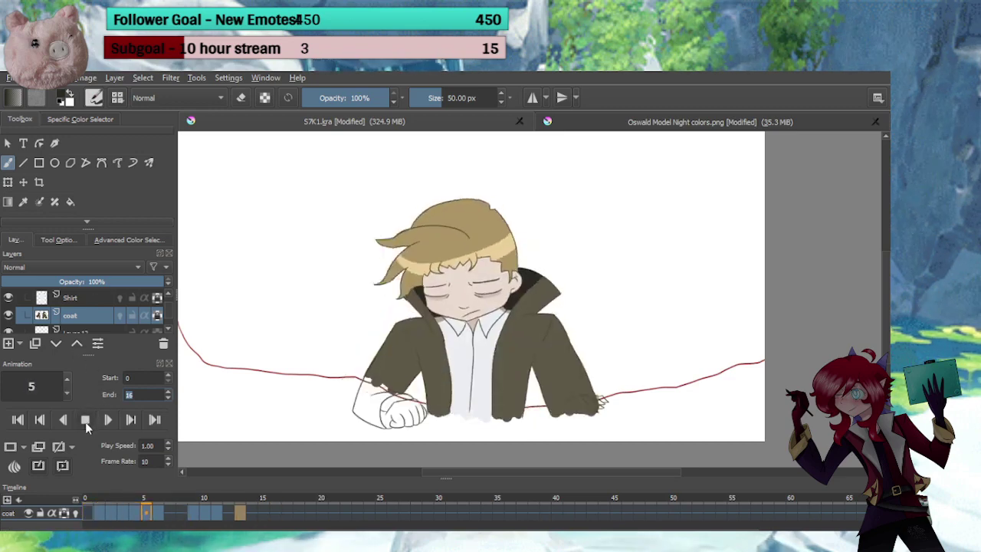
left_click(85, 422)
Move the Layer 10(pasted) layer down into the Color group
left_click(88, 329)
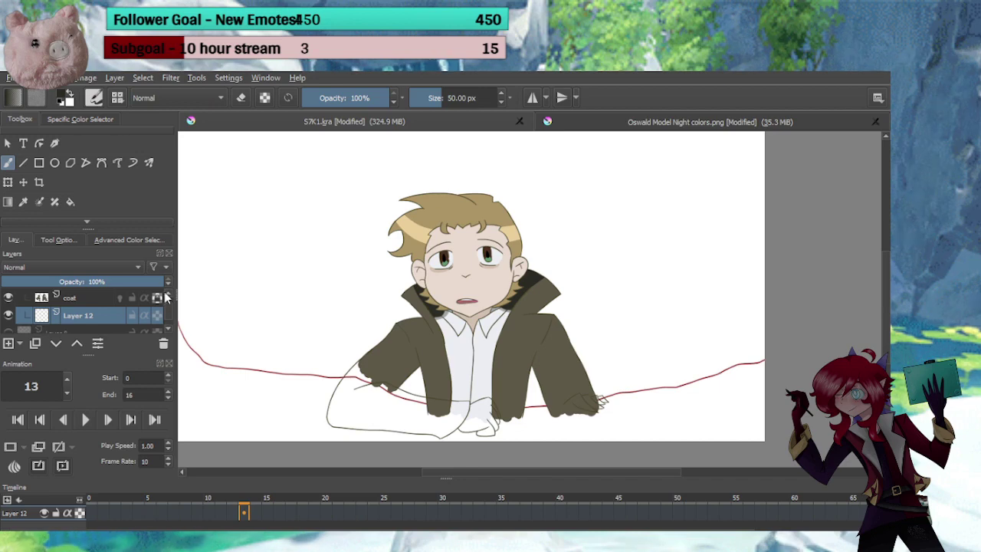
scroll(153, 306, "down", 5)
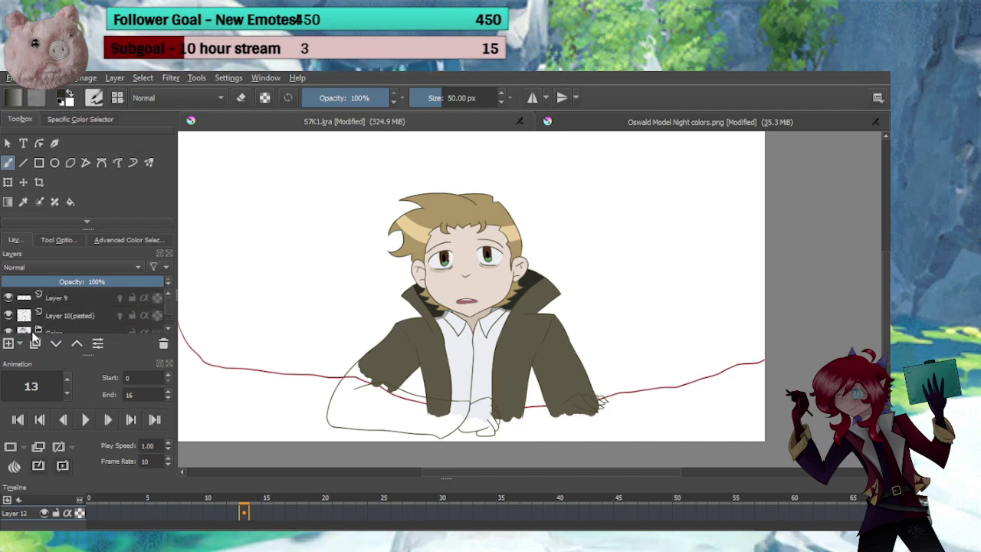
left_click(167, 330)
left_click(82, 300)
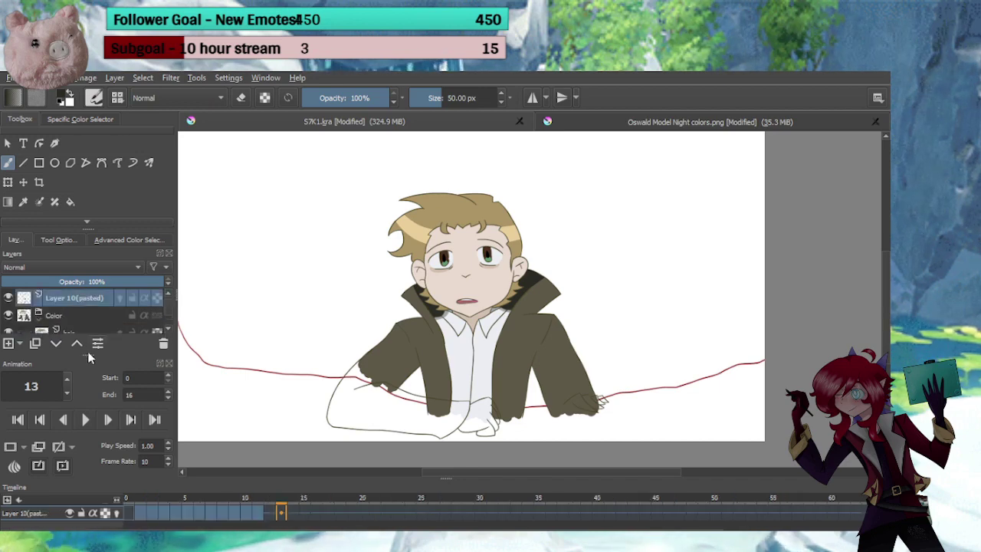
left_click(56, 343)
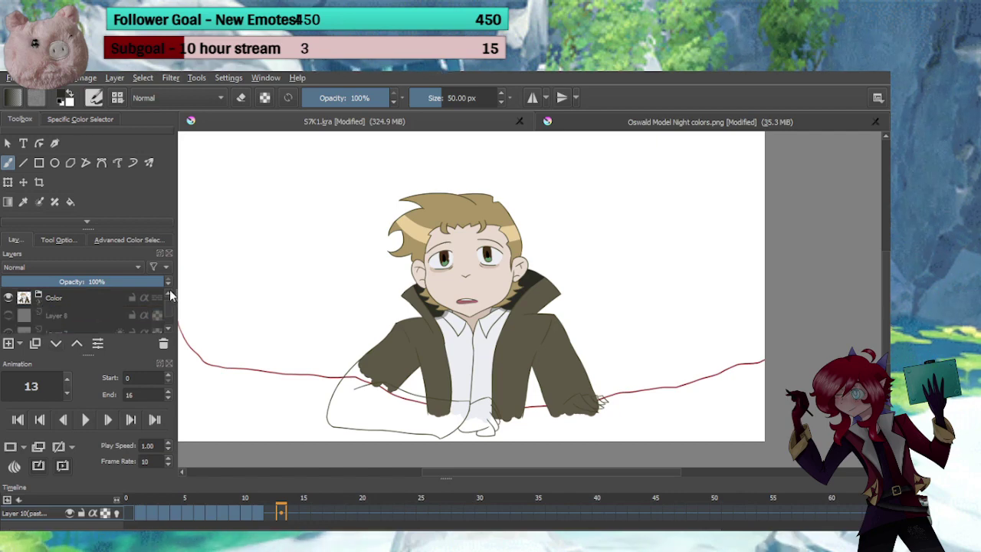
Add a paint layer between Layer 9 and the Color group and name it Front
left_click(169, 294)
left_click(56, 303)
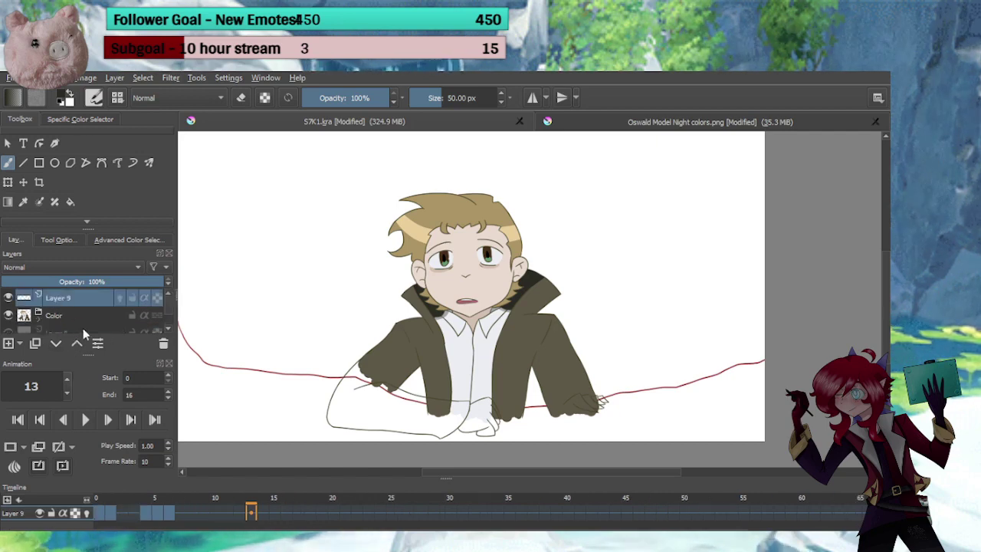
left_click(7, 344)
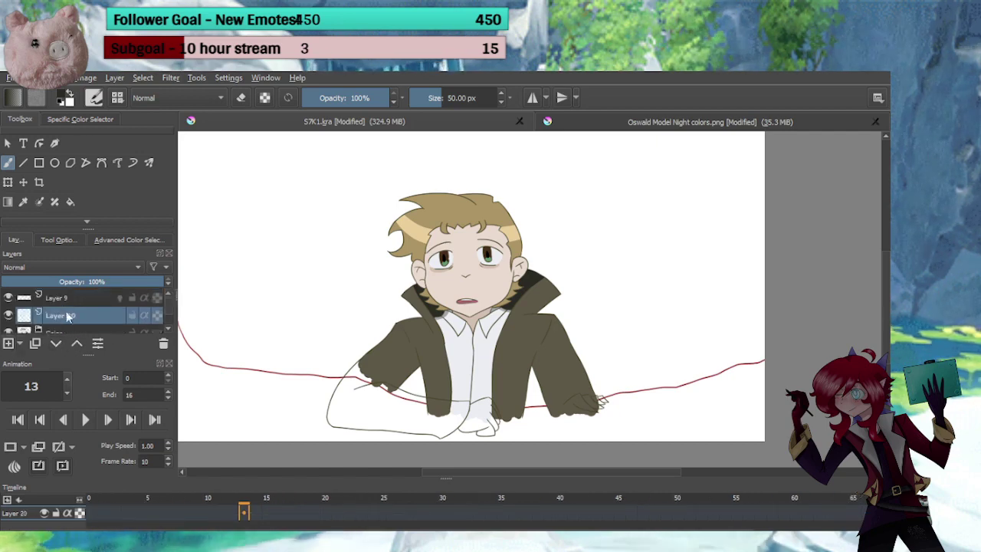
double_click(67, 314)
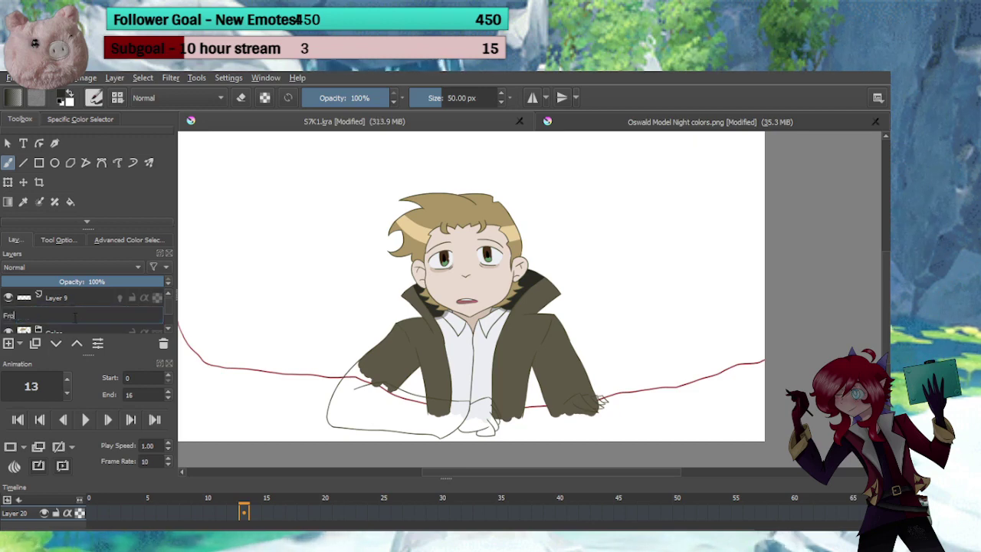
key("Return")
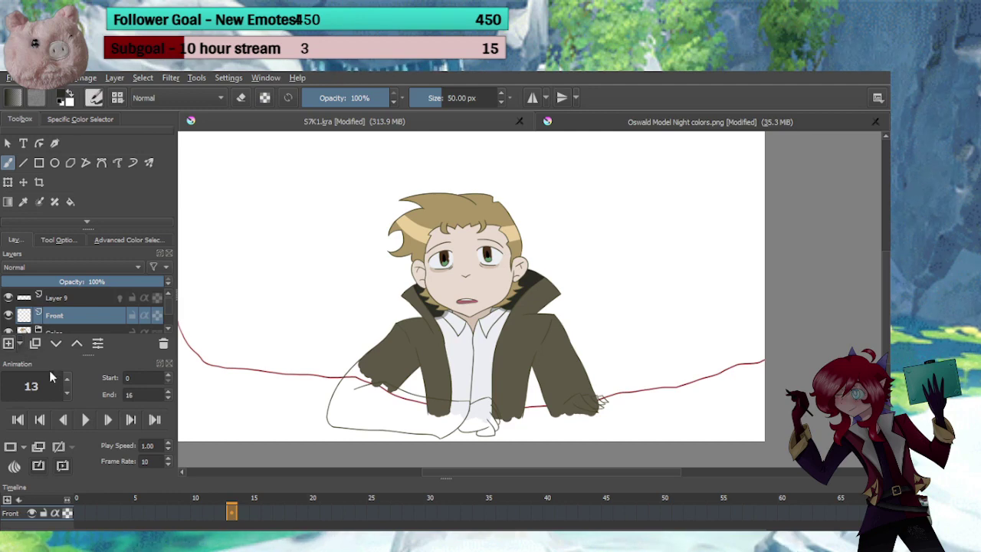
Add a group layer named Color front above the Front layer and move Layer 9 down into it
key("Insert")
double_click(80, 321)
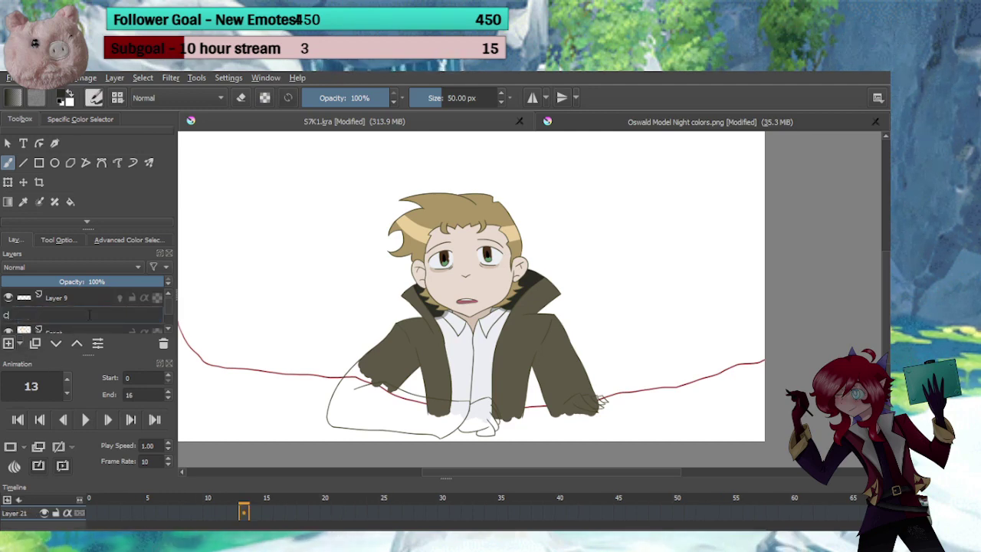
type("Color fl")
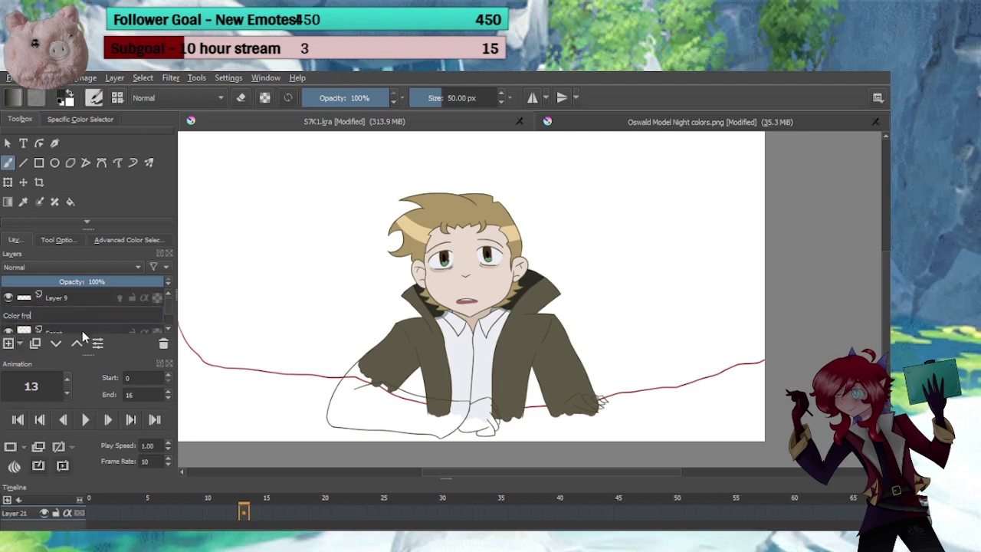
type("ont")
key("Return")
key("Up")
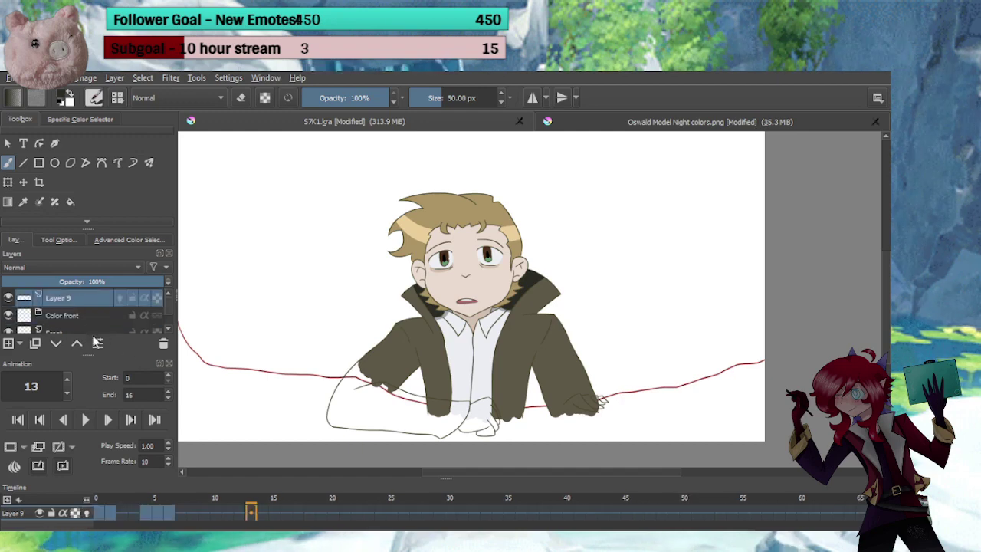
left_click(58, 343)
Add new paint layers inside the Color front group and name one of them coat
left_click(9, 343)
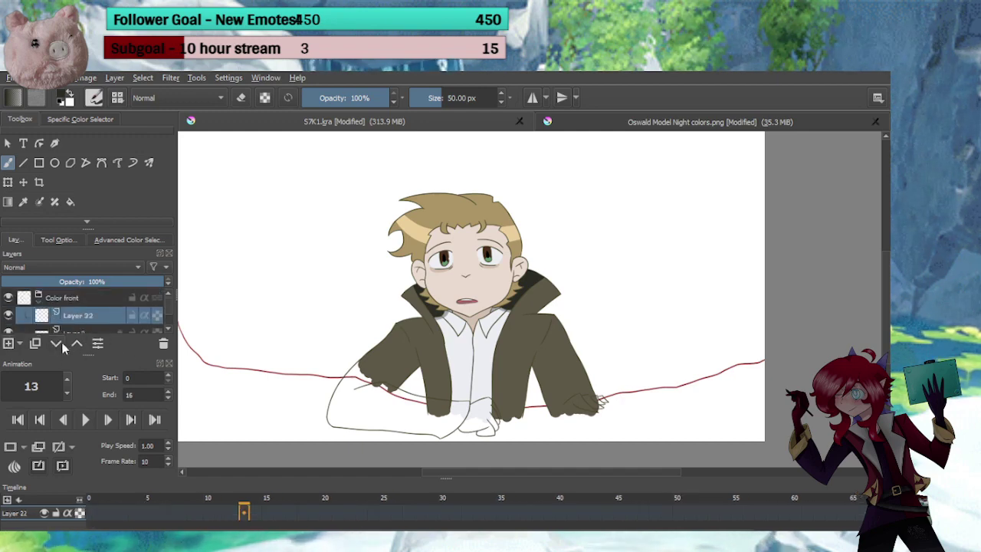
left_click(11, 343)
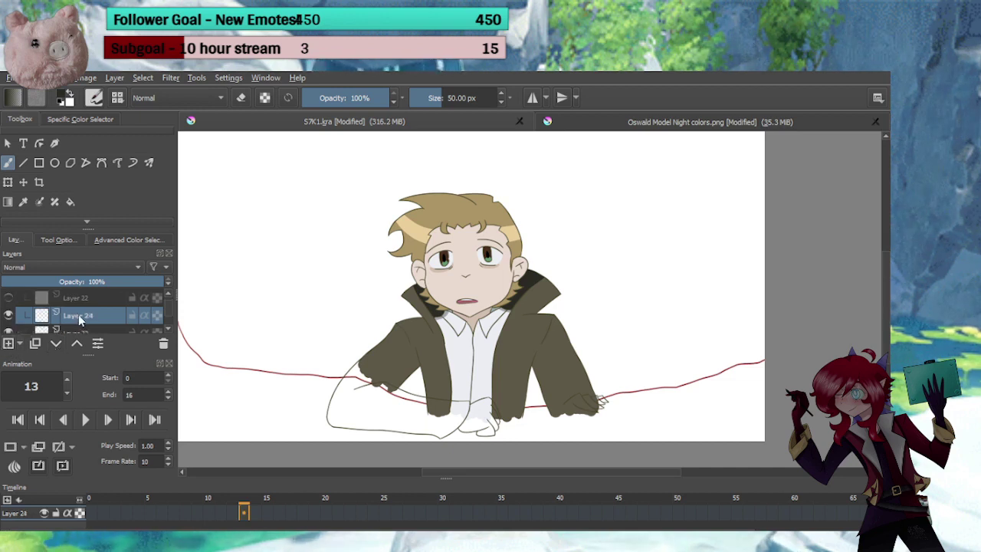
double_click(78, 317)
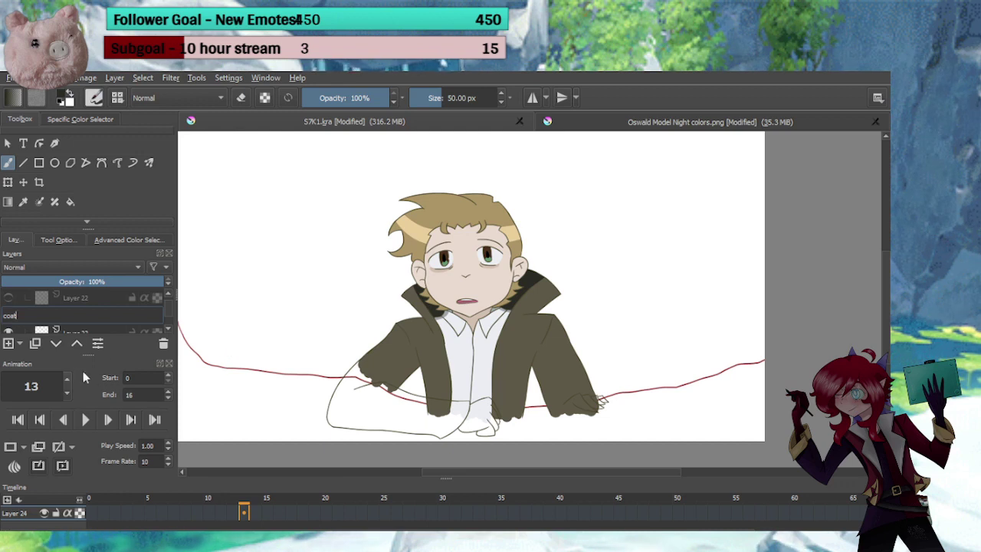
key("Return")
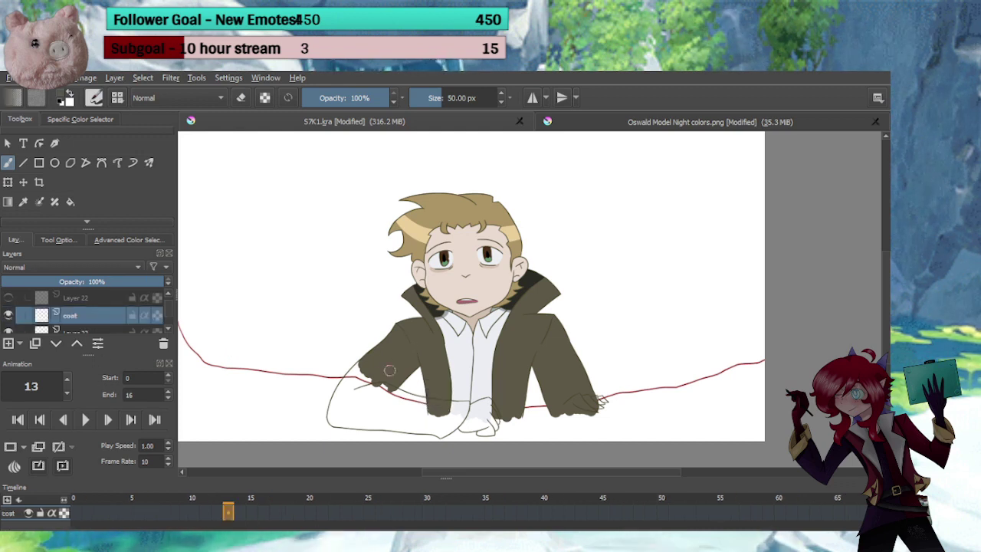
On frame 4, sample the coat colour and paint the front arm's sleeve and cuff above the hand
left_click(88, 513)
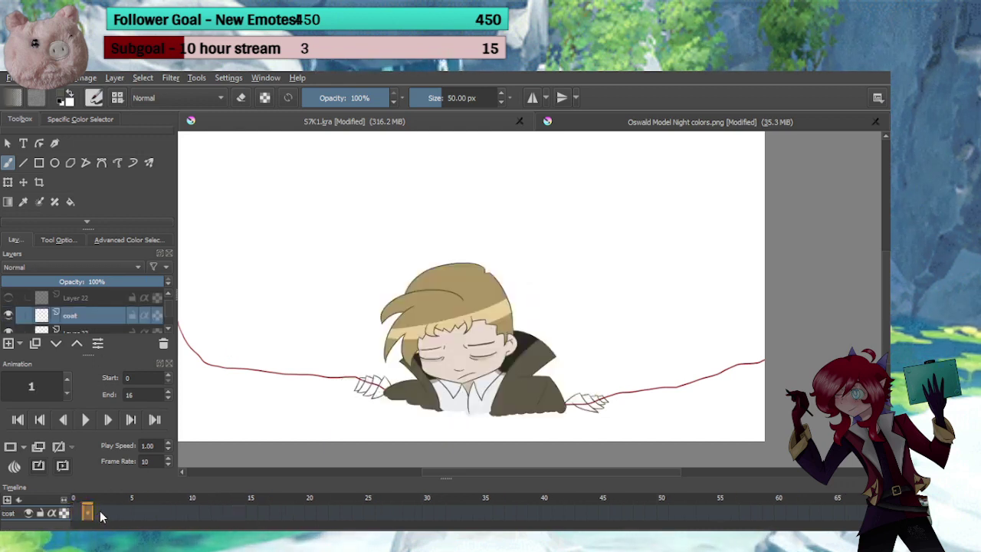
left_click(103, 513)
left_click(110, 513)
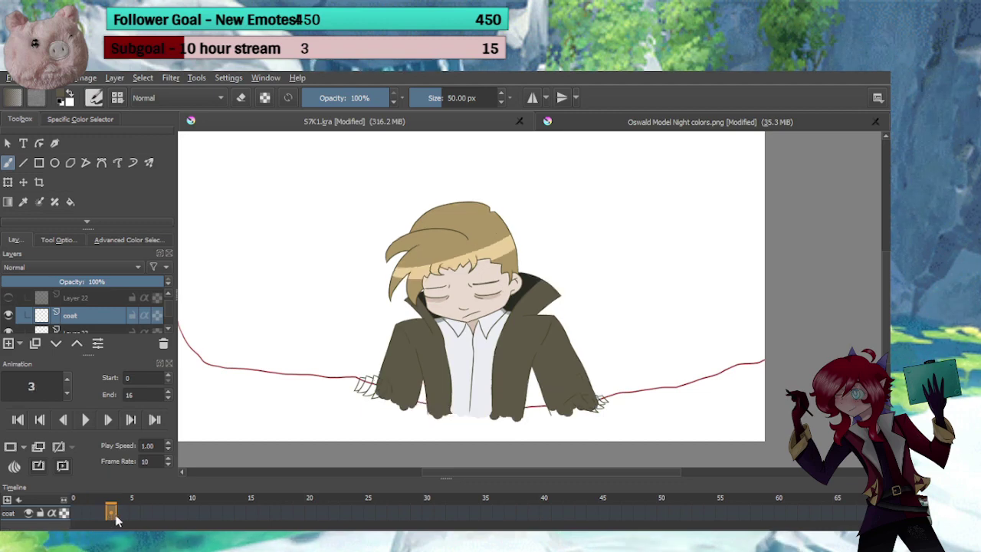
left_click(124, 514)
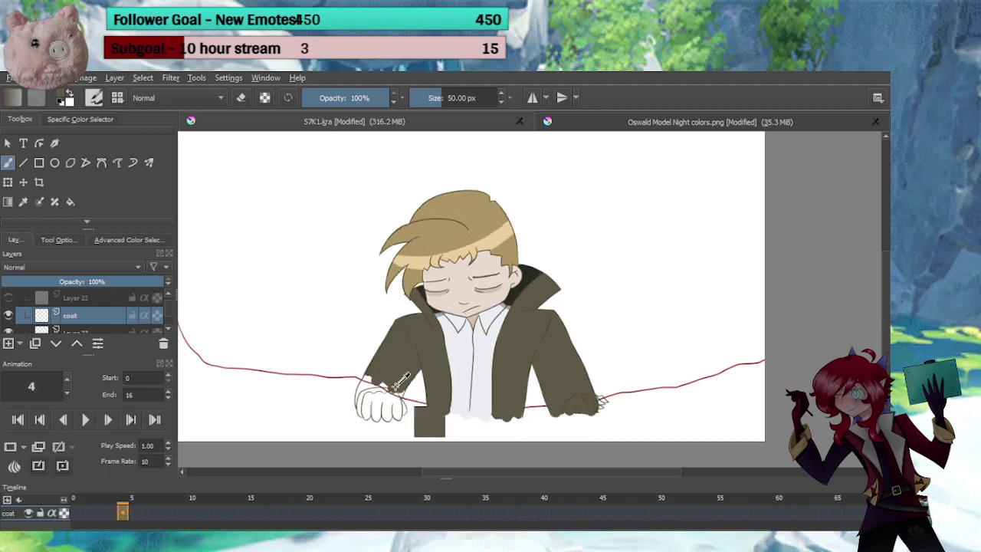
scroll(410, 287, "up", 5)
mouse_move(406, 303)
left_mouse_down()
mouse_move(431, 261)
mouse_move(366, 245)
mouse_move(373, 226)
mouse_move(322, 308)
mouse_move(328, 385)
mouse_move(319, 348)
mouse_move(320, 365)
mouse_move(337, 402)
mouse_move(328, 360)
mouse_move(339, 312)
mouse_move(358, 288)
mouse_move(460, 288)
mouse_move(466, 299)
mouse_move(508, 295)
left_mouse_up()
left_click_drag(468, 255, 389, 263)
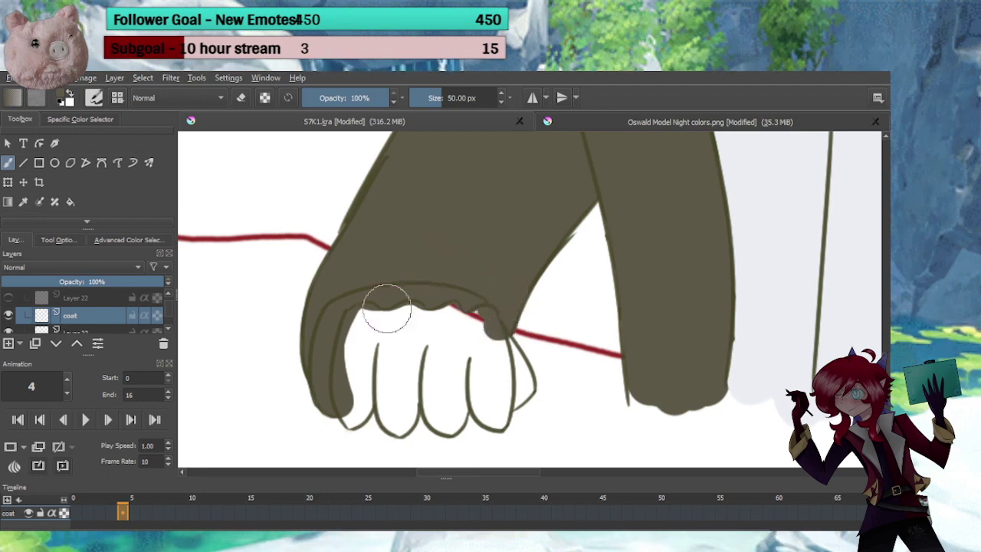
Erase the coat colour overlapping the fingers and the back of the hand on frame 4
key("e")
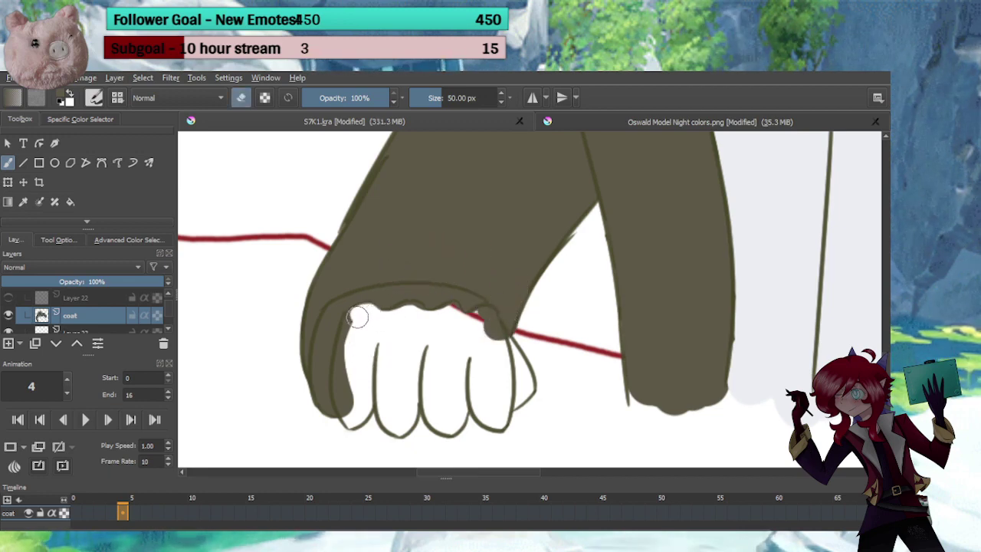
mouse_move(353, 327)
left_mouse_down()
mouse_move(340, 372)
mouse_move(350, 405)
left_mouse_up()
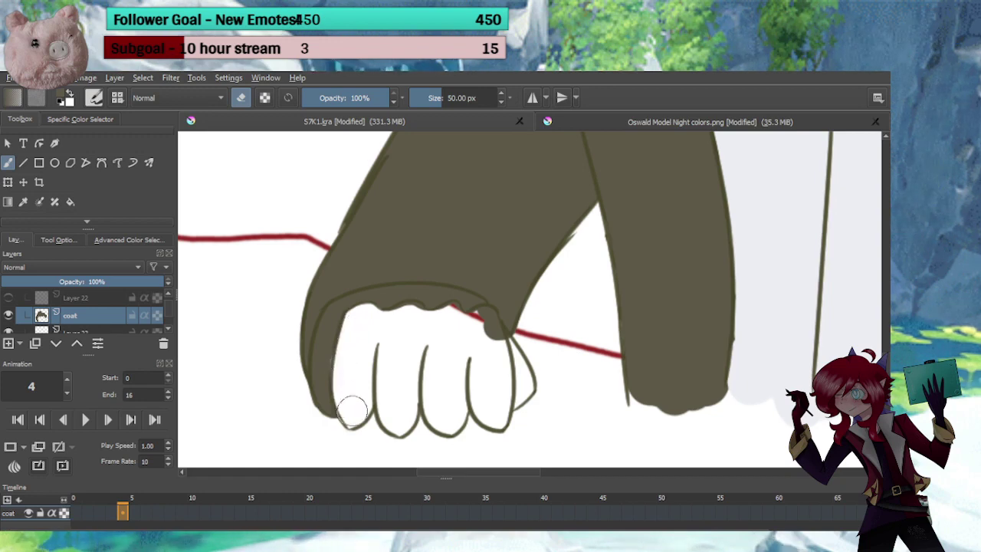
key("e")
key("e")
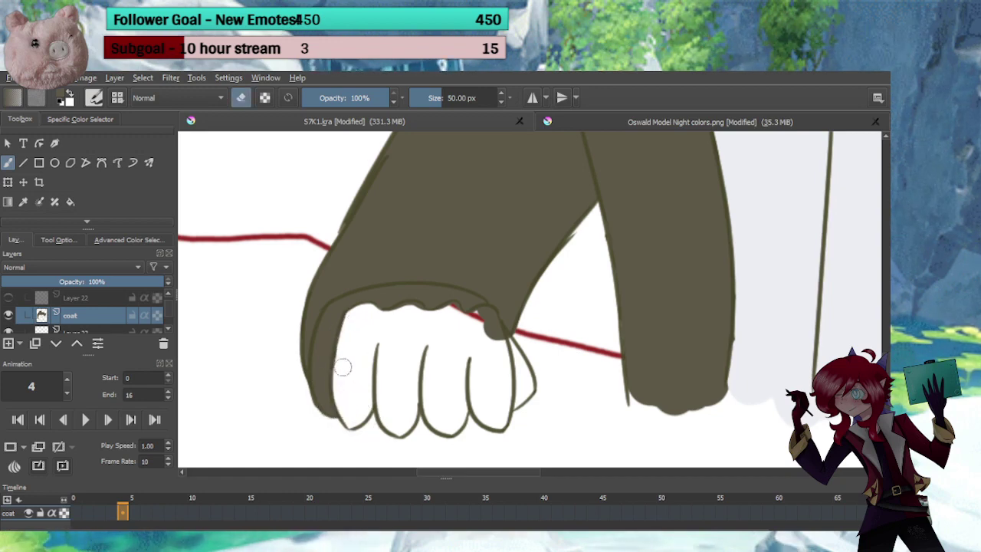
left_click_drag(342, 367, 345, 351)
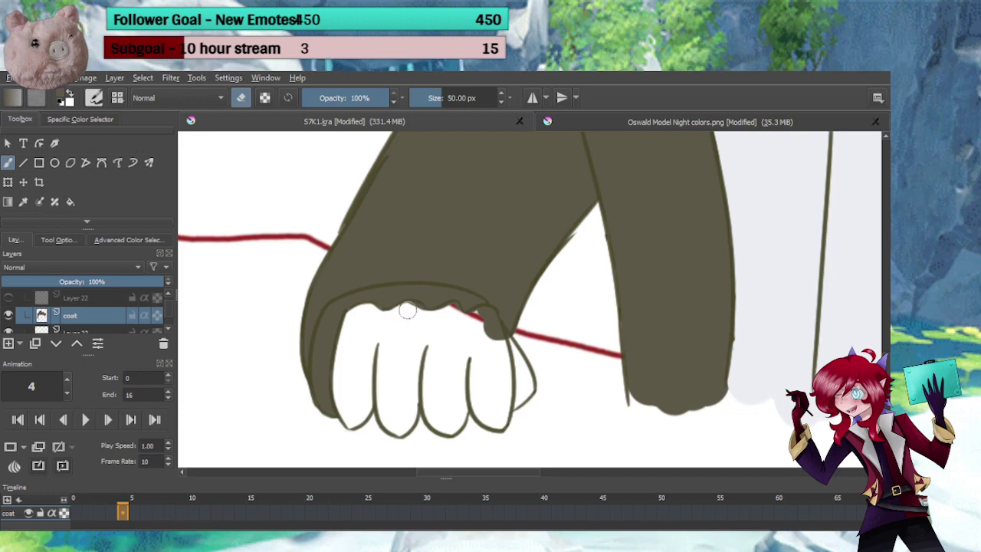
left_click_drag(408, 309, 416, 311)
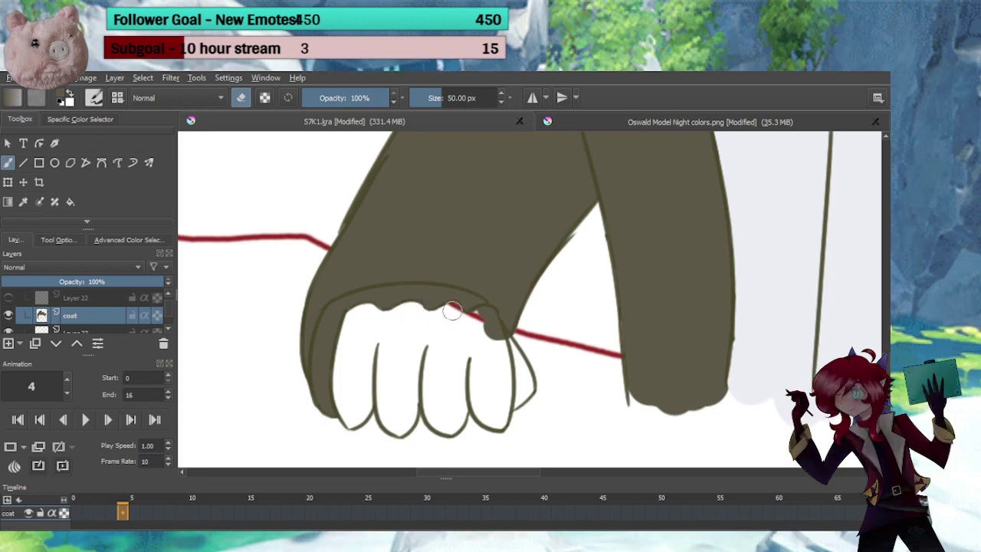
left_click_drag(475, 316, 481, 315)
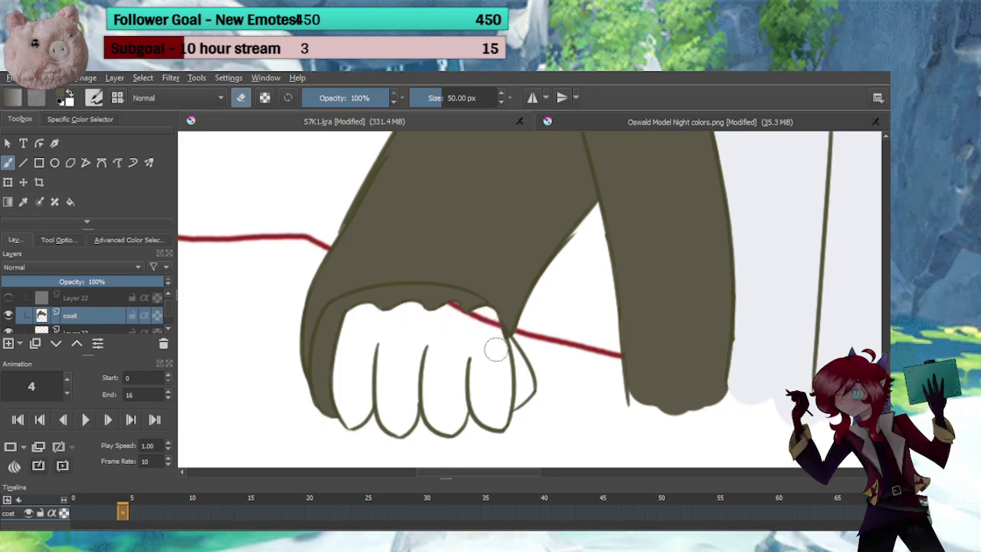
key("e")
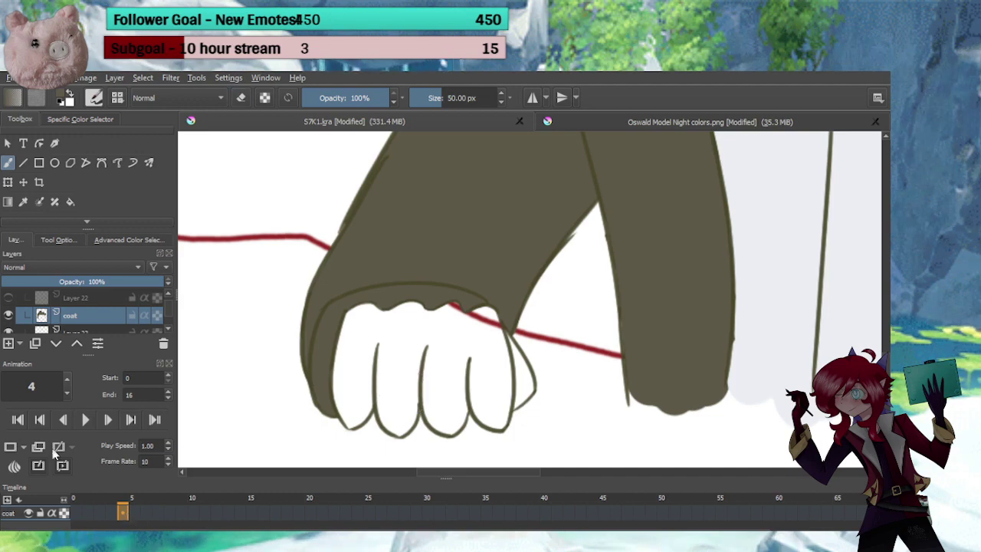
On frame 5, erase the coat colour spilling past the outer outline of the bent arm
left_click(89, 512)
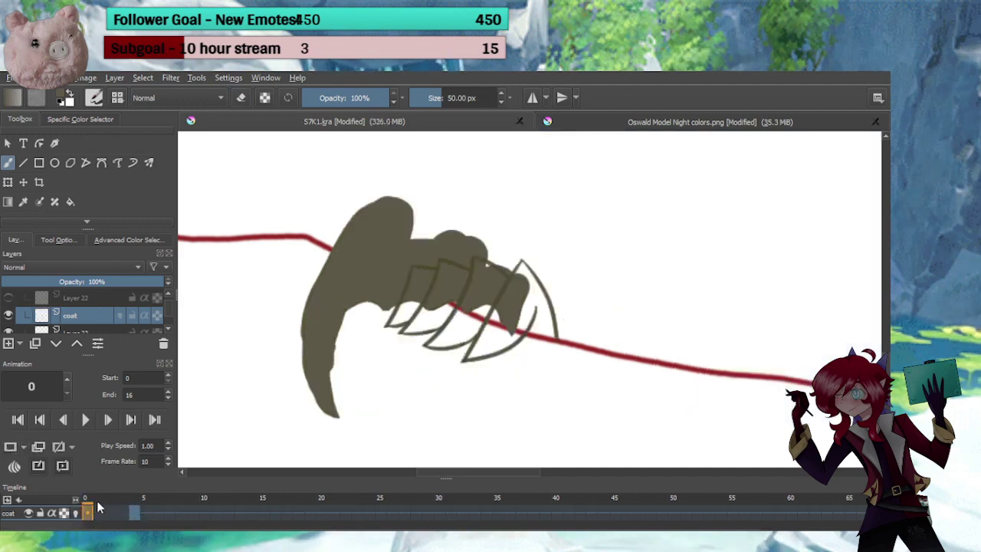
left_click(145, 513)
key("e")
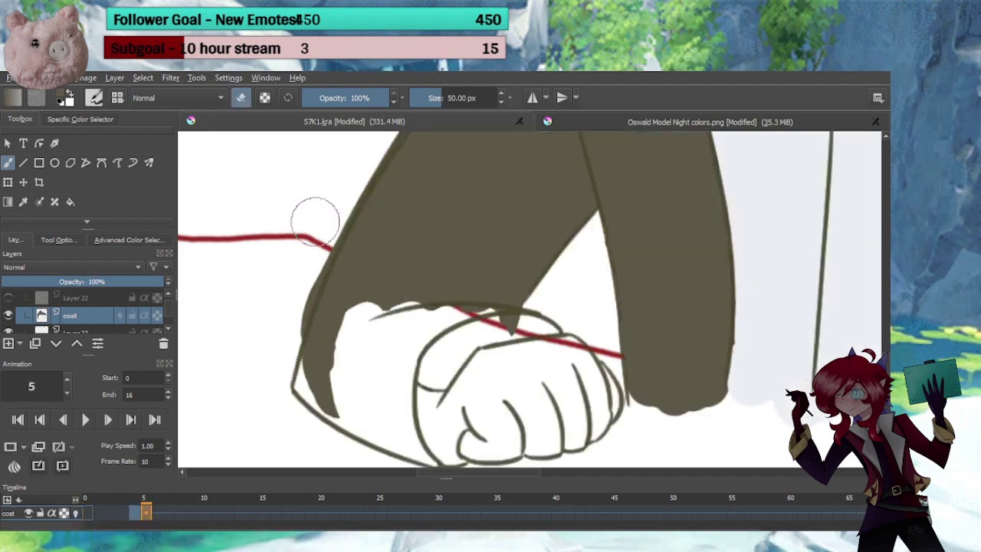
mouse_move(324, 223)
left_mouse_down()
mouse_move(319, 253)
mouse_move(320, 243)
left_mouse_up()
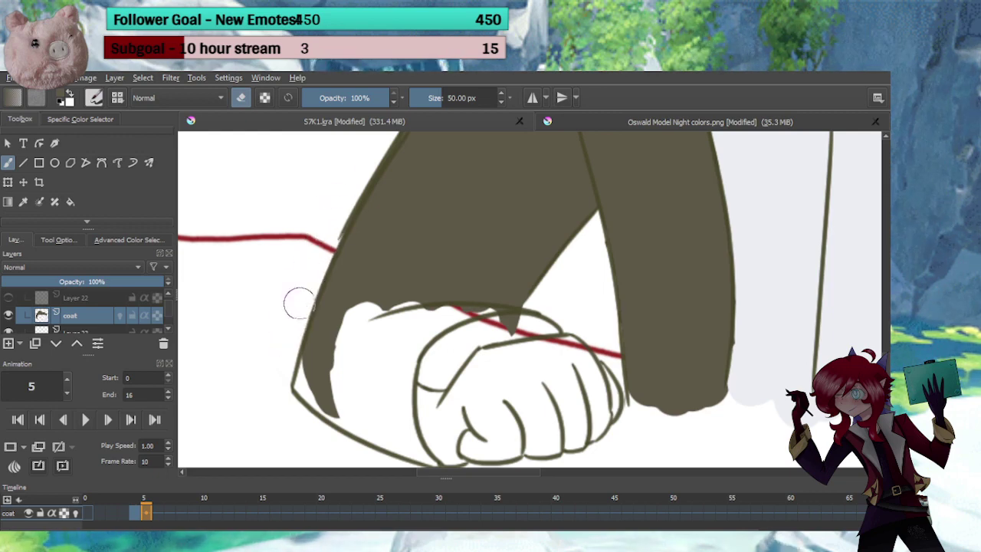
key("e")
Fill the cuff, inner cuff and remaining forearm of the front sleeve with the coat colour on frame 5
left_click_drag(429, 354, 400, 330)
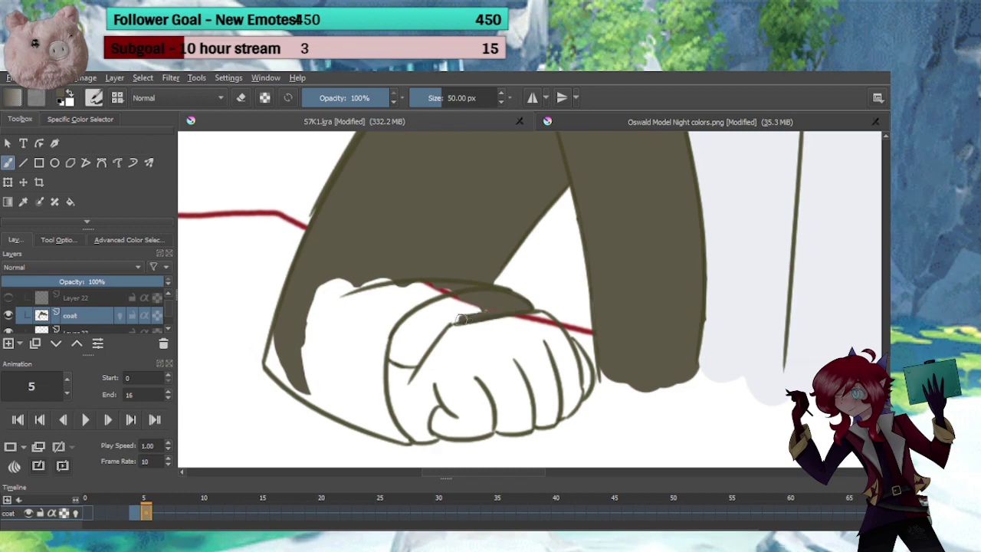
mouse_move(500, 309)
left_mouse_down()
mouse_move(428, 318)
mouse_move(474, 298)
mouse_move(402, 317)
mouse_move(415, 334)
mouse_move(427, 327)
mouse_move(411, 353)
mouse_move(376, 346)
mouse_move(369, 358)
mouse_move(377, 422)
mouse_move(368, 372)
mouse_move(377, 425)
mouse_move(369, 396)
mouse_move(401, 450)
mouse_move(382, 429)
mouse_move(386, 446)
mouse_move(391, 412)
mouse_move(431, 424)
mouse_move(401, 421)
left_mouse_up()
key("e")
key("e")
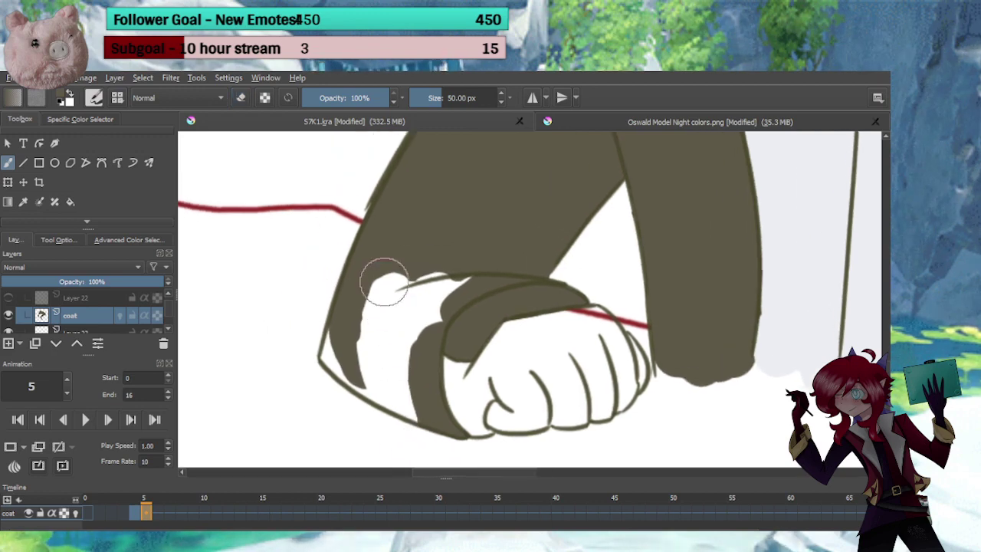
left_click_drag(384, 282, 343, 317)
mouse_move(330, 354)
left_mouse_down()
mouse_move(418, 412)
mouse_move(360, 355)
mouse_move(367, 315)
mouse_move(422, 258)
mouse_move(380, 334)
mouse_move(468, 269)
mouse_move(409, 343)
mouse_move(398, 376)
left_mouse_up()
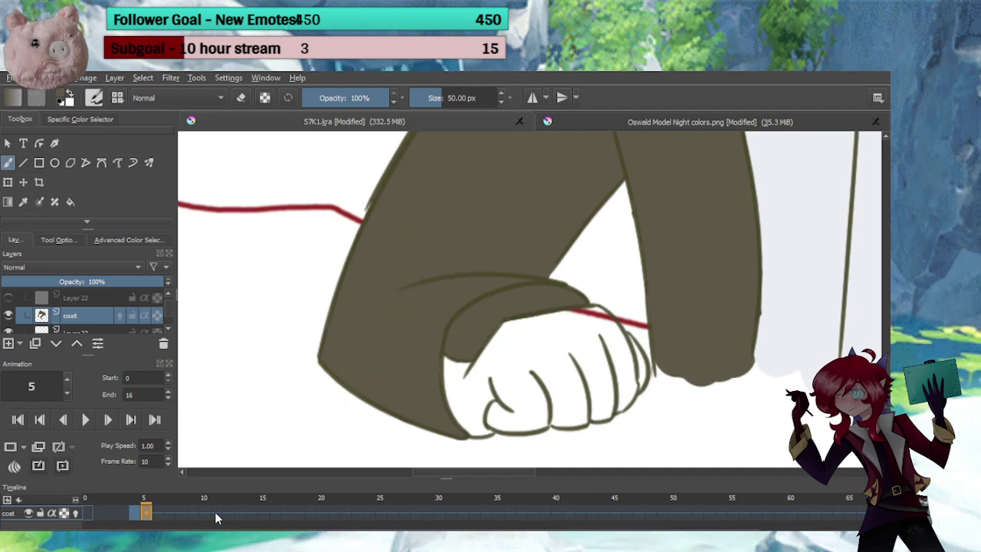
On frame 6, paint the coat colour along the forearm's upper edge and cuff, erasing the overspill
left_click(159, 513)
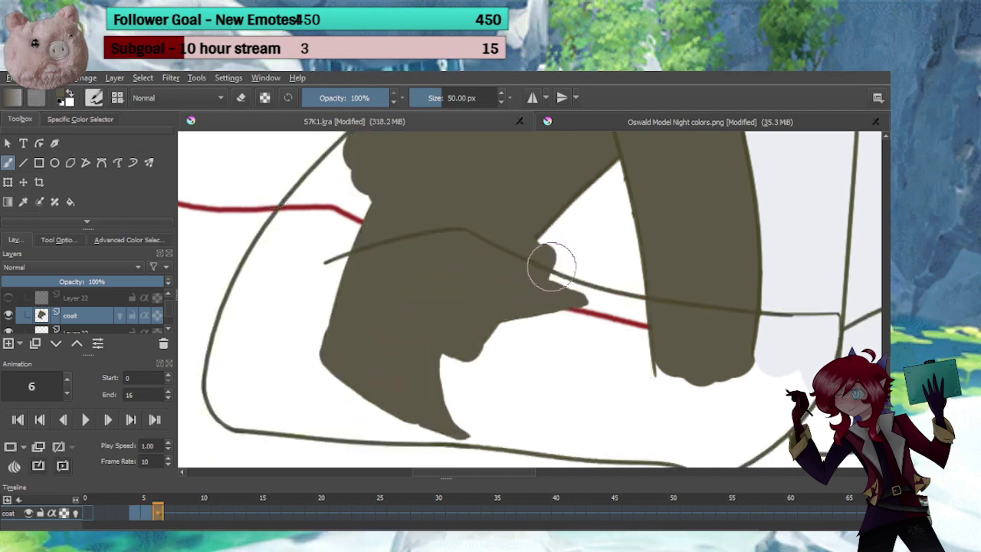
key("e")
mouse_move(526, 266)
left_mouse_down()
mouse_move(560, 298)
mouse_move(592, 308)
mouse_move(487, 298)
left_mouse_up()
key("e")
mouse_move(415, 268)
left_mouse_down()
mouse_move(455, 297)
mouse_move(402, 250)
mouse_move(498, 292)
mouse_move(459, 276)
mouse_move(599, 303)
mouse_move(579, 304)
mouse_move(687, 314)
mouse_move(637, 268)
mouse_move(632, 289)
mouse_move(653, 289)
mouse_move(624, 290)
mouse_move(691, 281)
left_mouse_up()
key("e")
mouse_move(687, 270)
left_mouse_down()
mouse_move(673, 343)
mouse_move(678, 329)
mouse_move(616, 397)
mouse_move(545, 436)
mouse_move(586, 447)
mouse_move(558, 459)
mouse_move(537, 445)
left_mouse_up()
key("e")
key("e")
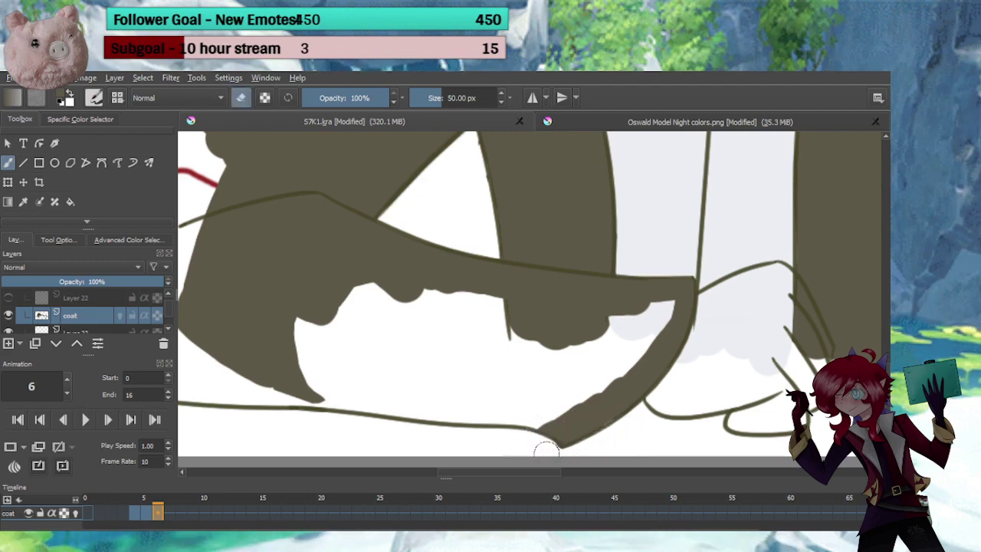
Paint the elbow and fill the rest of the forearm with the coat colour out to the outline on frame 6
left_click_drag(534, 395, 607, 359)
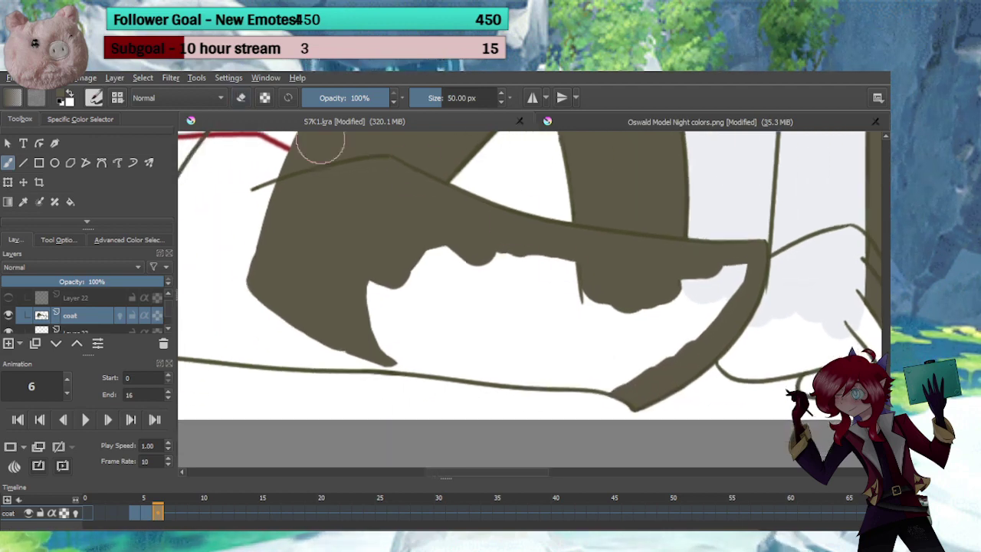
left_click_drag(343, 274, 512, 412)
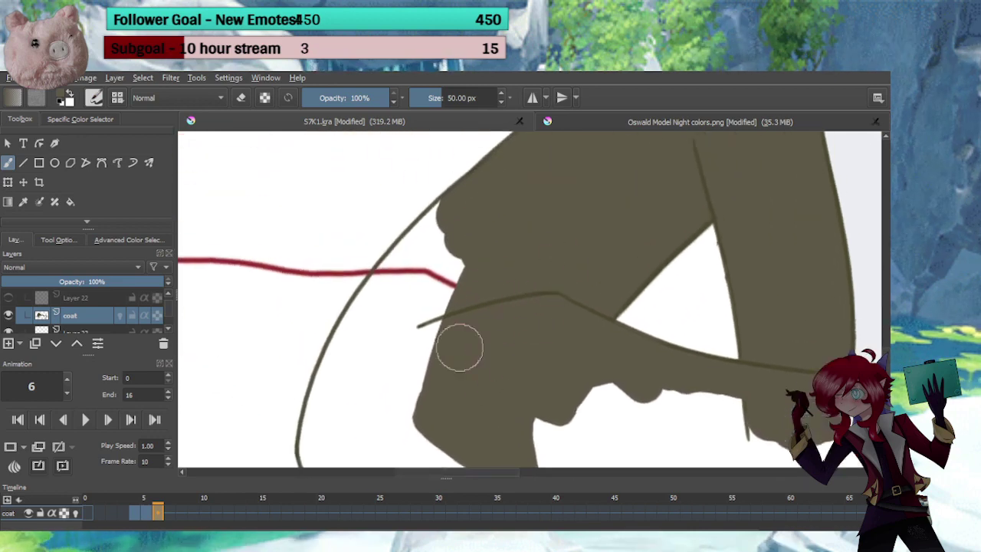
mouse_move(457, 341)
left_mouse_down()
mouse_move(404, 364)
mouse_move(381, 334)
left_mouse_up()
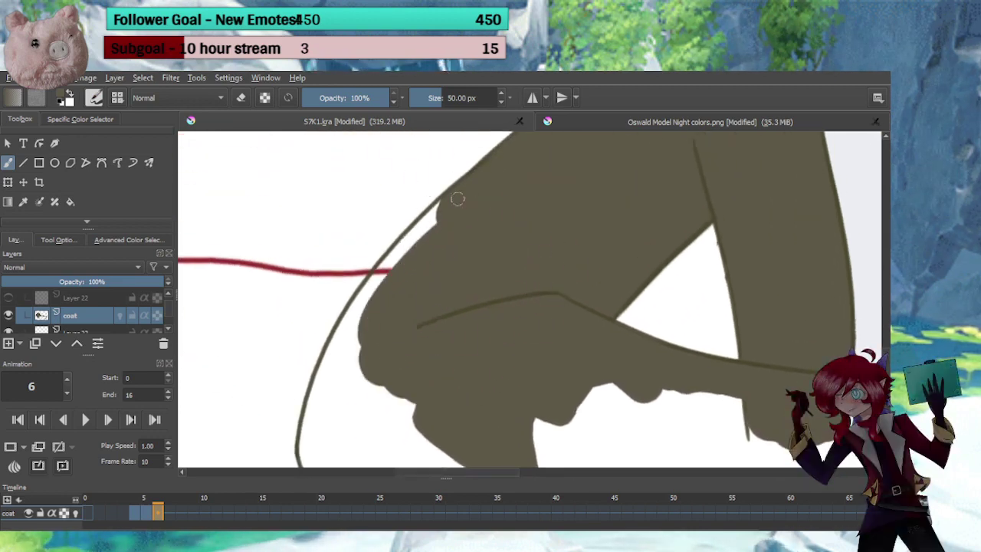
mouse_move(452, 197)
left_mouse_down()
mouse_move(393, 270)
mouse_move(365, 322)
mouse_move(366, 340)
mouse_move(410, 286)
mouse_move(428, 235)
mouse_move(401, 262)
mouse_move(377, 322)
mouse_move(366, 395)
mouse_move(400, 414)
mouse_move(527, 409)
mouse_move(498, 347)
mouse_move(429, 308)
mouse_move(375, 252)
mouse_move(362, 221)
left_mouse_up()
key("e")
key("e")
left_click_drag(524, 312, 447, 293)
mouse_move(344, 313)
left_mouse_down()
mouse_move(464, 314)
mouse_move(723, 342)
left_mouse_up()
mouse_move(666, 320)
left_mouse_down()
mouse_move(563, 300)
mouse_move(500, 311)
left_mouse_up()
mouse_move(648, 226)
left_mouse_down()
mouse_move(579, 295)
mouse_move(611, 237)
mouse_move(583, 253)
mouse_move(543, 255)
mouse_move(511, 284)
mouse_move(411, 297)
mouse_move(295, 288)
mouse_move(292, 258)
mouse_move(446, 262)
mouse_move(539, 237)
mouse_move(291, 239)
mouse_move(362, 206)
mouse_move(532, 223)
left_mouse_up()
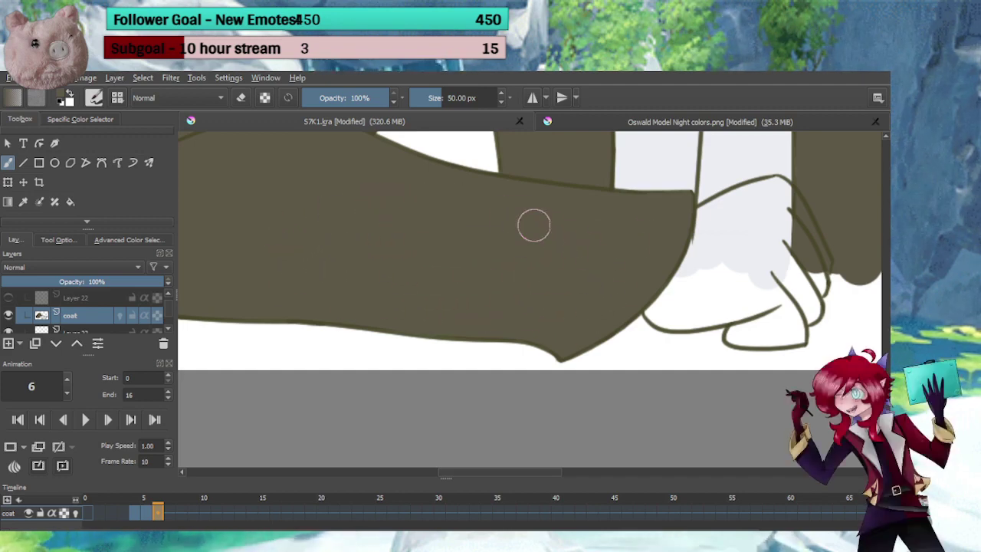
On frame 0, paint the fingers of the hand on the left side of the drawing with the light skin colour
key("minus")
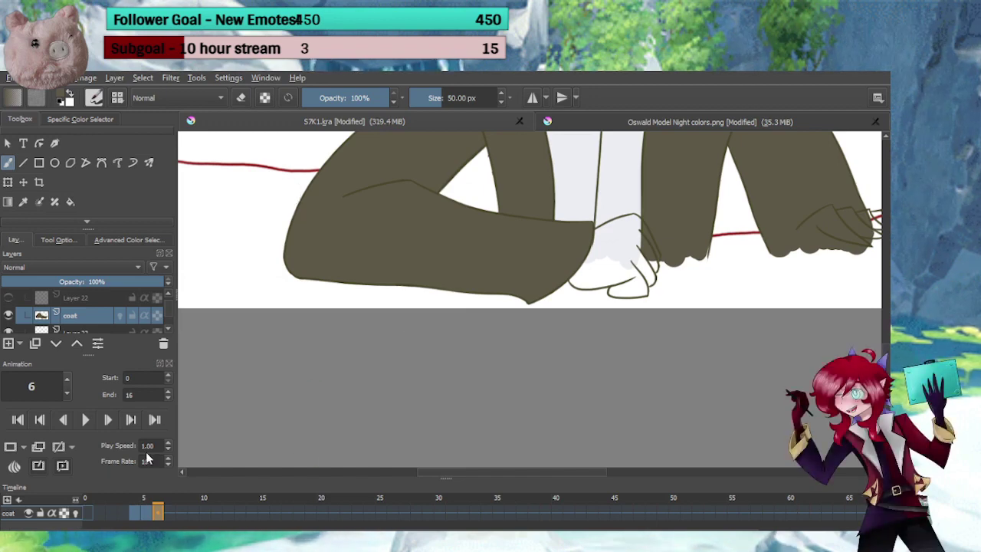
left_click(170, 512)
left_click(183, 514)
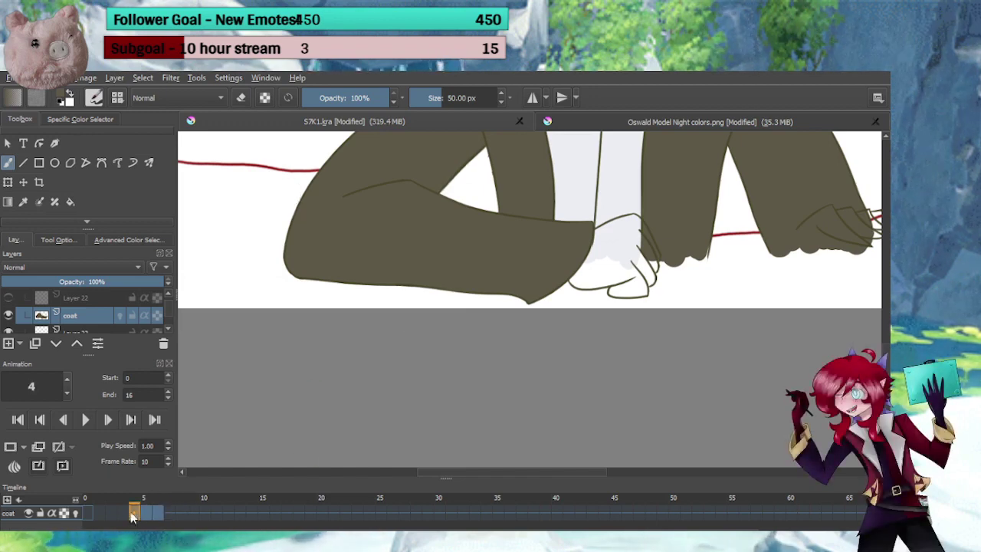
left_click(89, 514)
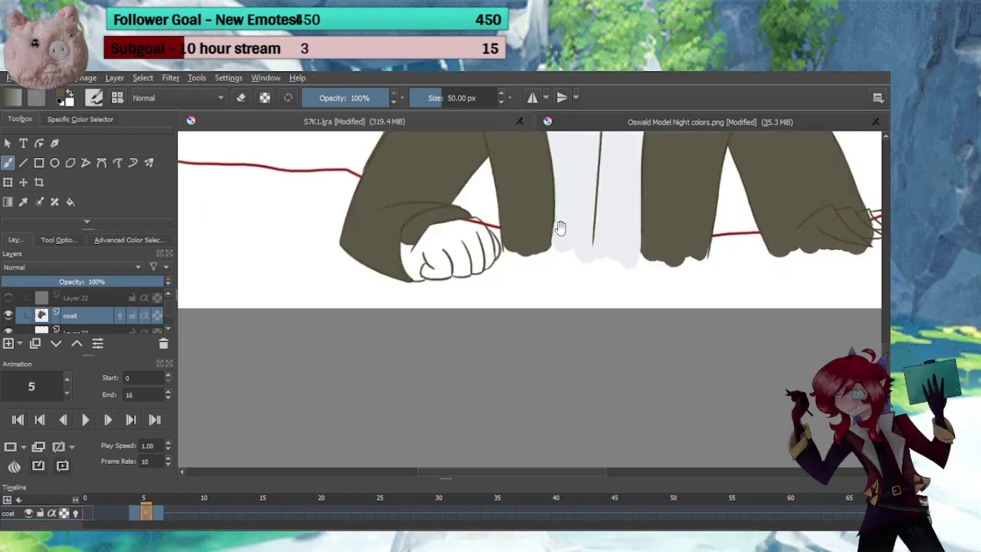
scroll(560, 228, "up", 5)
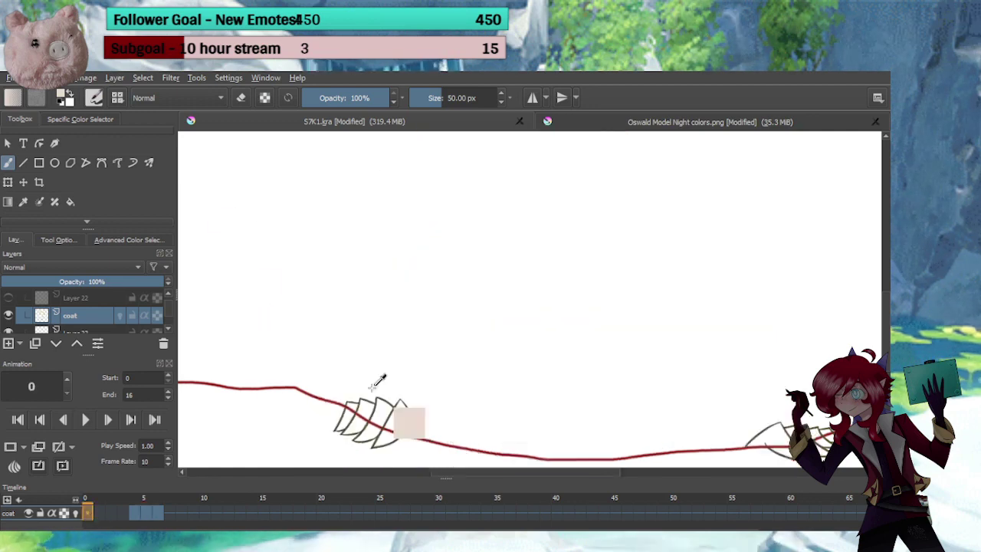
left_click_drag(368, 418, 386, 331)
mouse_move(368, 394)
left_mouse_down()
mouse_move(431, 293)
mouse_move(383, 293)
mouse_move(386, 276)
mouse_move(357, 268)
mouse_move(372, 270)
mouse_move(359, 269)
mouse_move(333, 338)
mouse_move(317, 355)
mouse_move(369, 334)
mouse_move(342, 337)
mouse_move(378, 287)
mouse_move(377, 322)
mouse_move(356, 359)
mouse_move(417, 343)
mouse_move(400, 338)
mouse_move(416, 308)
mouse_move(406, 301)
mouse_move(421, 293)
mouse_move(403, 259)
mouse_move(453, 280)
mouse_move(444, 292)
mouse_move(441, 281)
mouse_move(454, 290)
mouse_move(422, 356)
mouse_move(384, 389)
mouse_move(445, 369)
mouse_move(481, 337)
mouse_move(443, 355)
mouse_move(458, 316)
mouse_move(457, 253)
mouse_move(503, 294)
mouse_move(490, 284)
mouse_move(497, 291)
mouse_move(472, 317)
mouse_move(481, 337)
mouse_move(495, 318)
mouse_move(420, 374)
mouse_move(438, 380)
mouse_move(494, 329)
mouse_move(490, 253)
mouse_move(470, 329)
mouse_move(499, 335)
mouse_move(500, 346)
mouse_move(521, 322)
mouse_move(498, 267)
mouse_move(521, 344)
left_mouse_up()
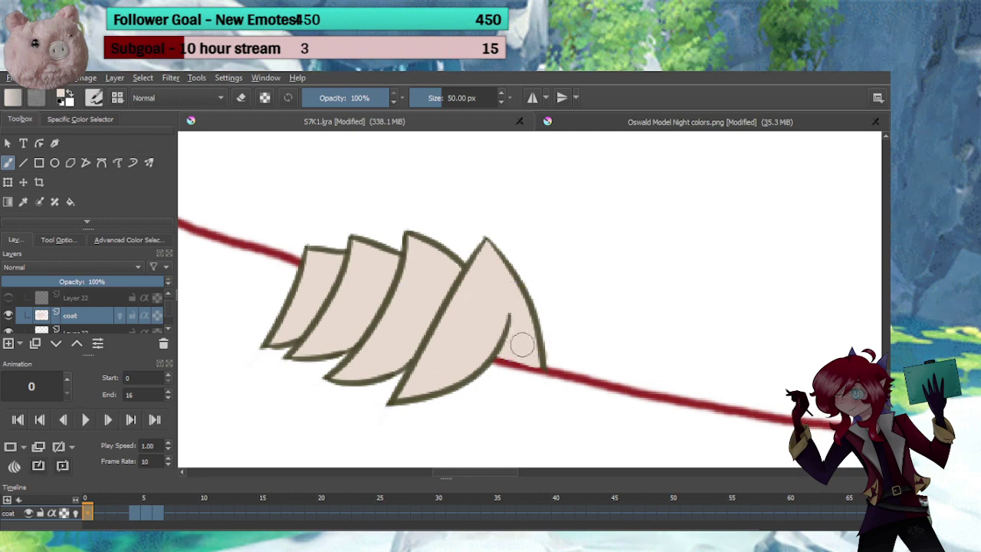
scroll(521, 345, "down", 2)
key("e")
key("e")
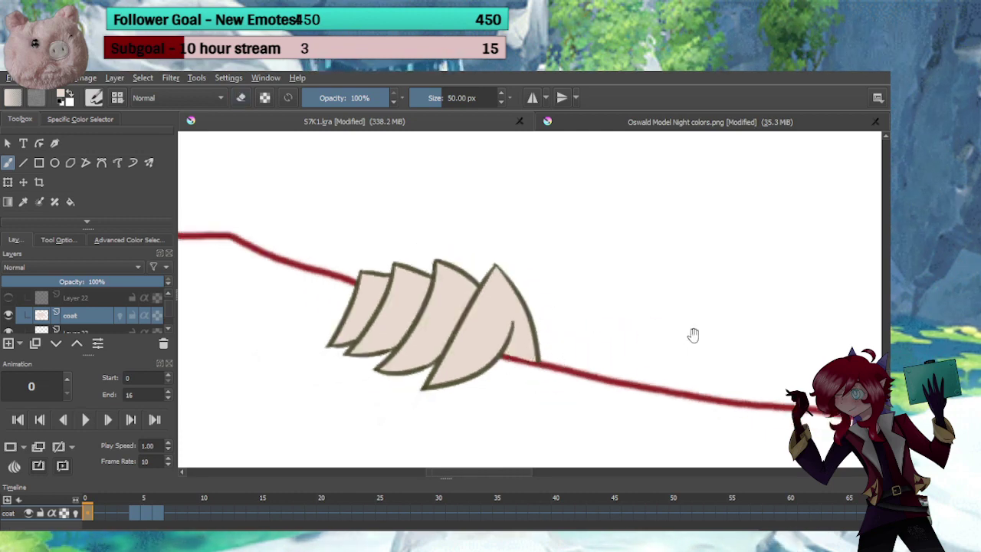
Paint the fingers of the hand on the right side of the drawing in the skin colour on frame 0, using a 27.20 px brush
left_click_drag(694, 335, 363, 293)
left_click_drag(728, 288, 432, 298)
mouse_move(719, 307)
left_mouse_down()
mouse_move(433, 296)
mouse_move(373, 281)
left_mouse_up()
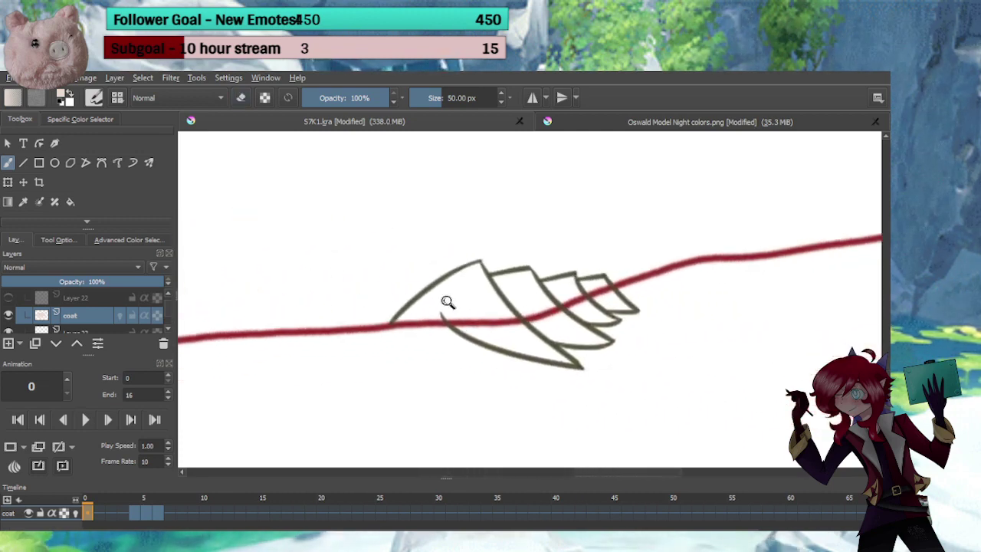
mouse_move(450, 302)
left_mouse_down()
mouse_move(450, 268)
mouse_move(408, 300)
left_mouse_up()
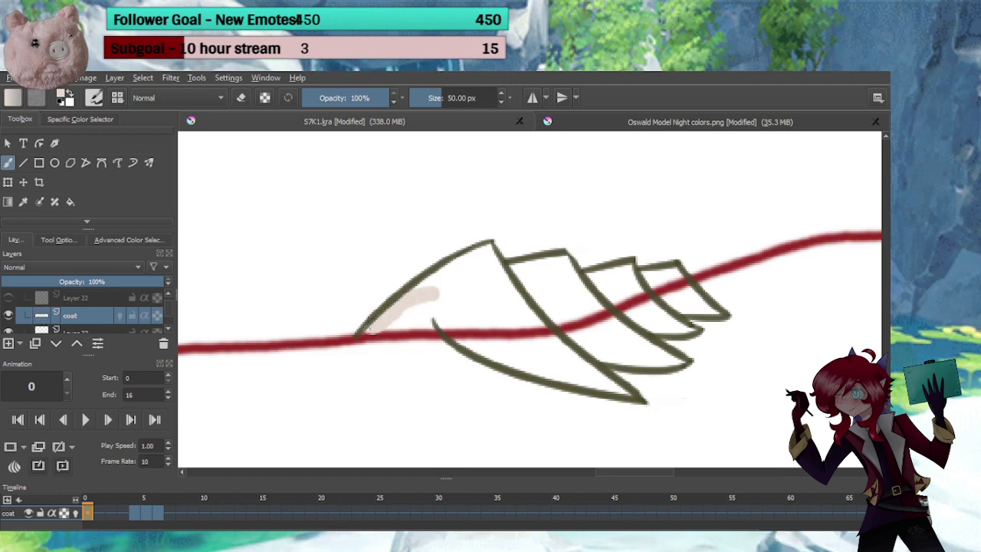
mouse_move(367, 329)
left_mouse_down()
mouse_move(430, 320)
mouse_move(365, 344)
left_mouse_up()
key("e")
key("e")
mouse_move(431, 310)
left_mouse_down()
mouse_move(411, 315)
mouse_move(411, 300)
mouse_move(483, 259)
mouse_move(536, 332)
mouse_move(604, 380)
mouse_move(473, 334)
mouse_move(451, 312)
mouse_move(495, 301)
mouse_move(519, 340)
mouse_move(479, 313)
left_mouse_up()
left_click_drag(492, 316, 418, 321)
mouse_move(450, 291)
left_mouse_down()
mouse_move(460, 275)
mouse_move(487, 270)
mouse_move(509, 306)
mouse_move(559, 348)
mouse_move(537, 354)
mouse_move(459, 268)
mouse_move(525, 281)
mouse_move(601, 331)
mouse_move(550, 290)
left_mouse_up()
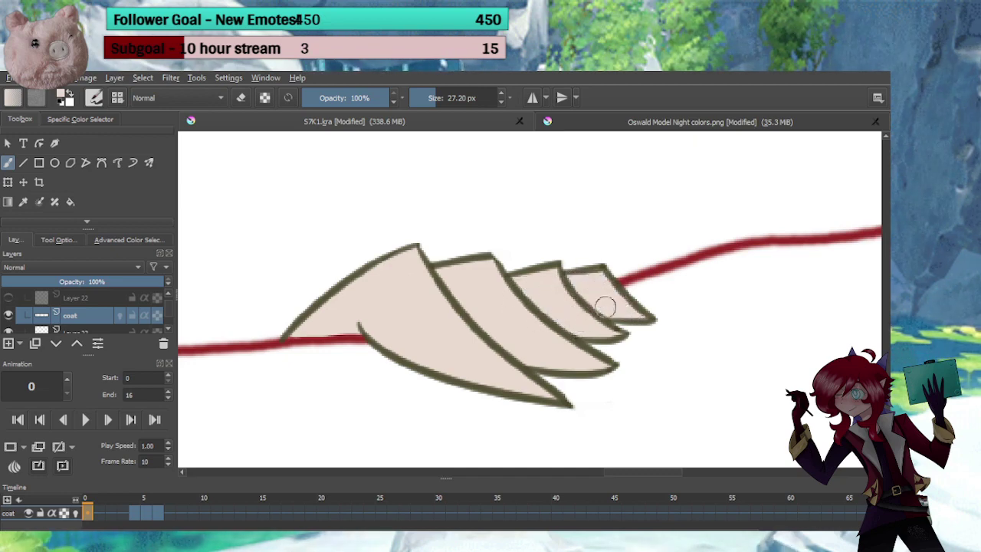
left_click_drag(477, 327, 431, 388)
left_click_drag(488, 340, 449, 356)
On frame 1, erase the skin colour from the left sleeve and the fingers beside it
left_click(99, 512)
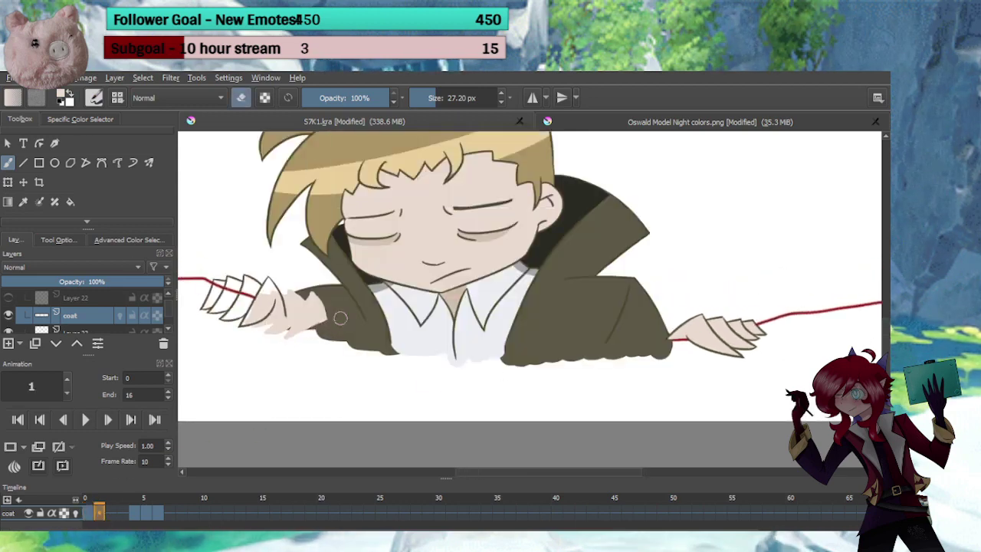
left_click_drag(339, 317, 246, 346)
left_click_drag(278, 316, 310, 295)
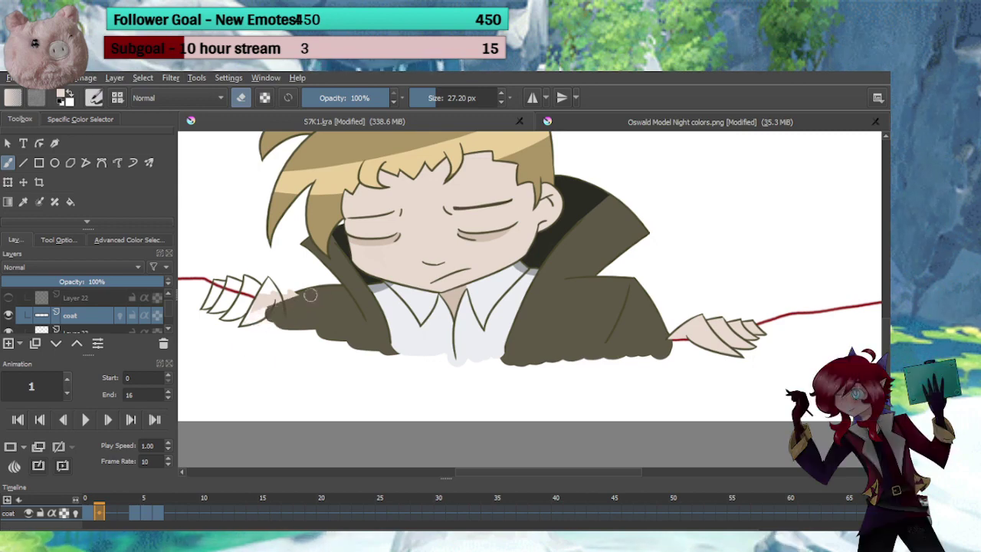
left_click_drag(250, 316, 377, 351)
left_click_drag(358, 350, 342, 268)
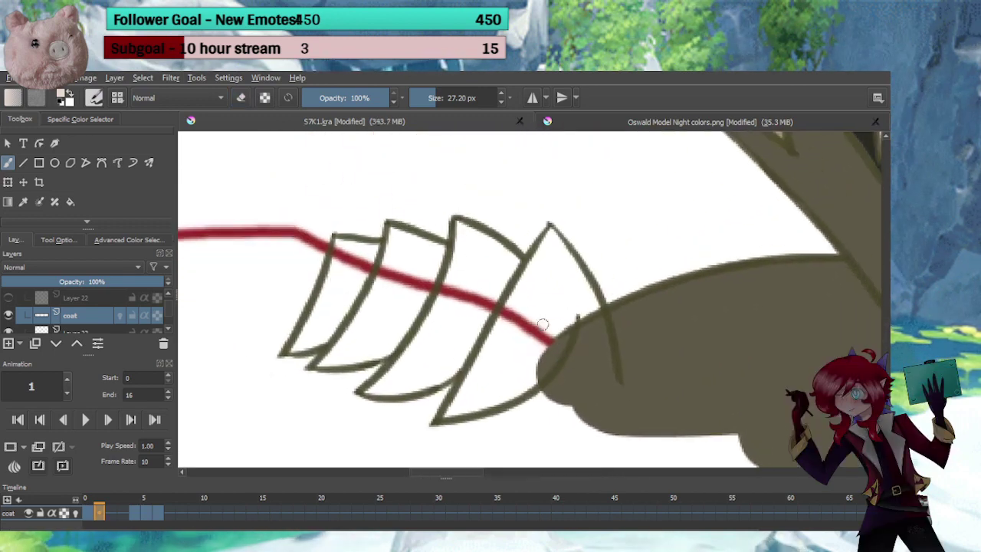
On frame 1, paint the fingers of the hand on the left side of the drawing with the light skin colour
mouse_move(541, 324)
left_mouse_down()
mouse_move(613, 374)
mouse_move(551, 235)
mouse_move(520, 300)
mouse_move(545, 266)
mouse_move(571, 299)
left_mouse_up()
mouse_move(587, 337)
left_mouse_down()
mouse_move(561, 317)
mouse_move(559, 338)
mouse_move(522, 383)
mouse_move(446, 414)
mouse_move(526, 290)
mouse_move(475, 383)
mouse_move(501, 376)
mouse_move(552, 317)
mouse_move(492, 357)
left_mouse_up()
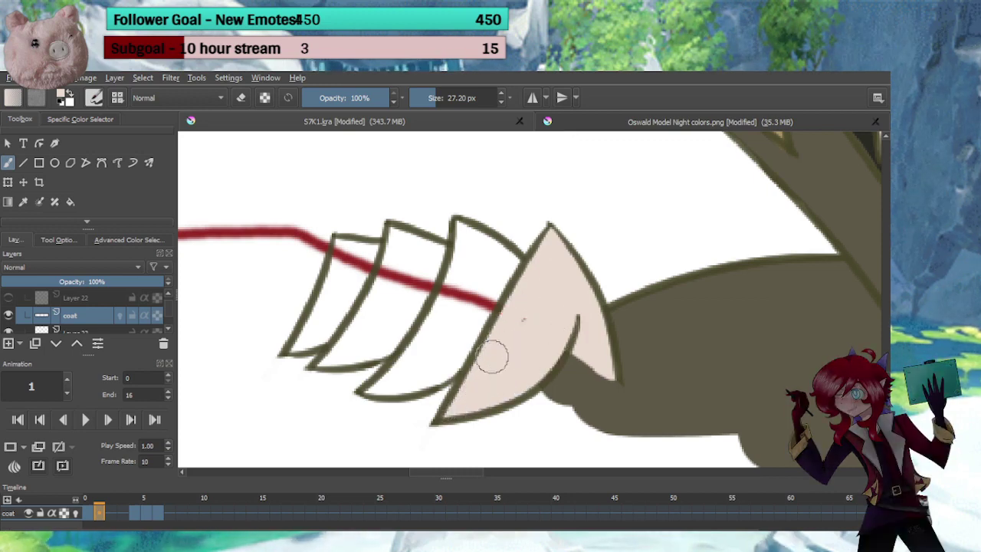
mouse_move(520, 273)
left_mouse_down()
mouse_move(462, 226)
mouse_move(461, 265)
mouse_move(423, 338)
mouse_move(387, 383)
mouse_move(363, 392)
mouse_move(429, 376)
mouse_move(463, 352)
mouse_move(478, 332)
mouse_move(421, 365)
mouse_move(472, 248)
mouse_move(512, 288)
mouse_move(488, 269)
left_mouse_up()
left_click_drag(450, 297, 537, 304)
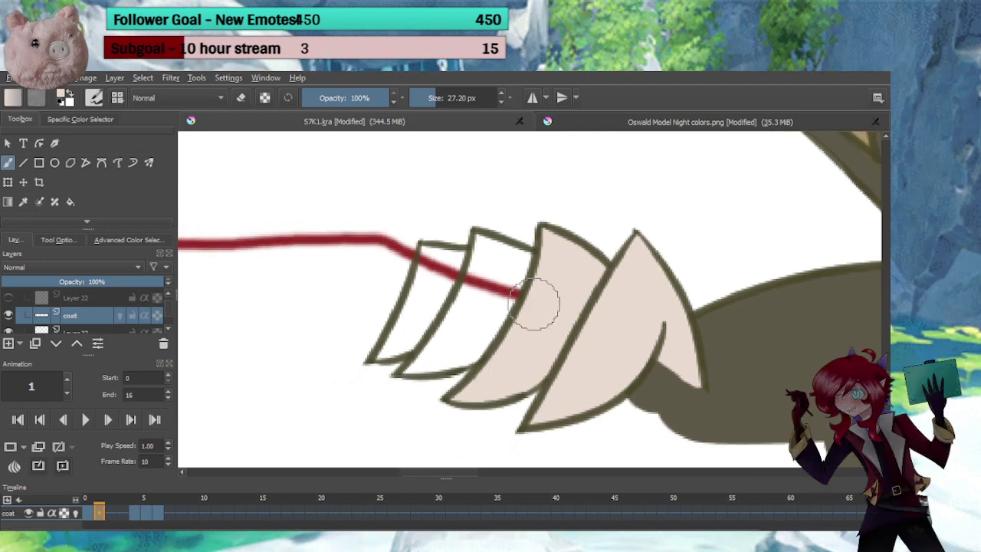
mouse_move(526, 257)
left_mouse_down()
mouse_move(483, 240)
mouse_move(460, 308)
mouse_move(405, 369)
mouse_move(478, 349)
mouse_move(454, 358)
mouse_move(526, 309)
mouse_move(445, 349)
mouse_move(498, 259)
mouse_move(521, 291)
mouse_move(479, 311)
mouse_move(439, 276)
mouse_move(481, 260)
mouse_move(430, 252)
mouse_move(404, 330)
mouse_move(381, 354)
mouse_move(433, 328)
mouse_move(446, 272)
left_mouse_up()
left_click_drag(499, 320, 461, 367)
On frame 4, paint the closed fist at the left sleeve, including the thumb beside it, with the light skin colour
key("period")
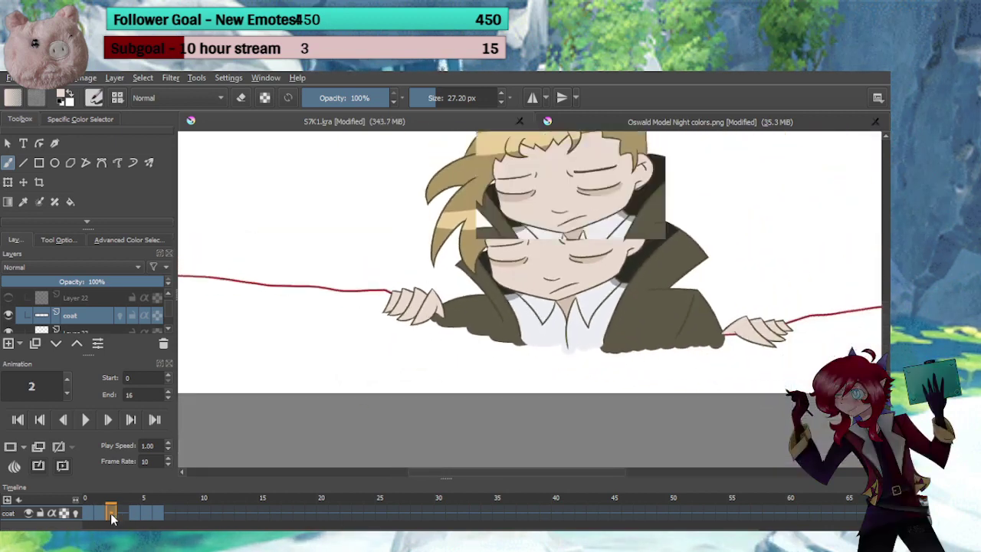
key("period")
key("period")
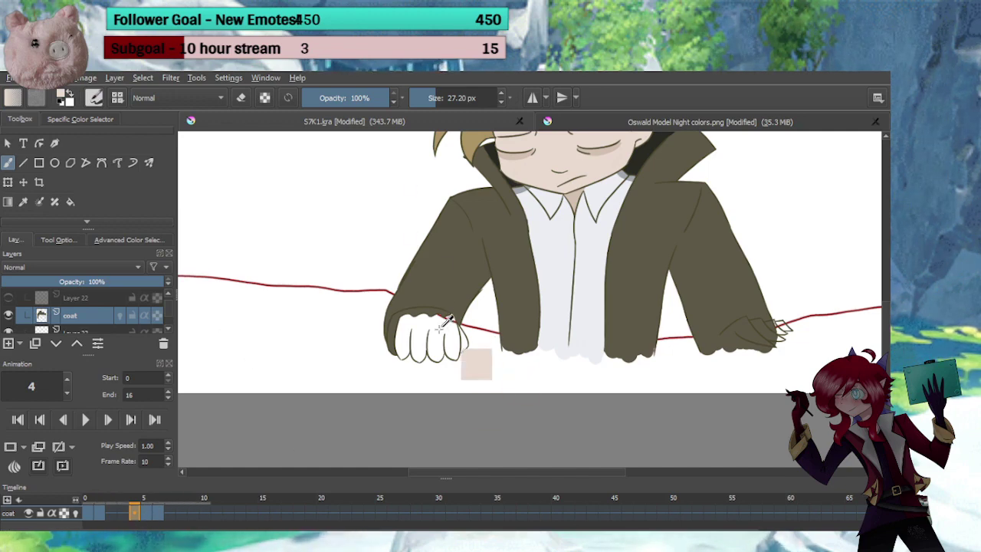
left_click_drag(432, 347, 451, 259)
left_click_drag(392, 291, 448, 299)
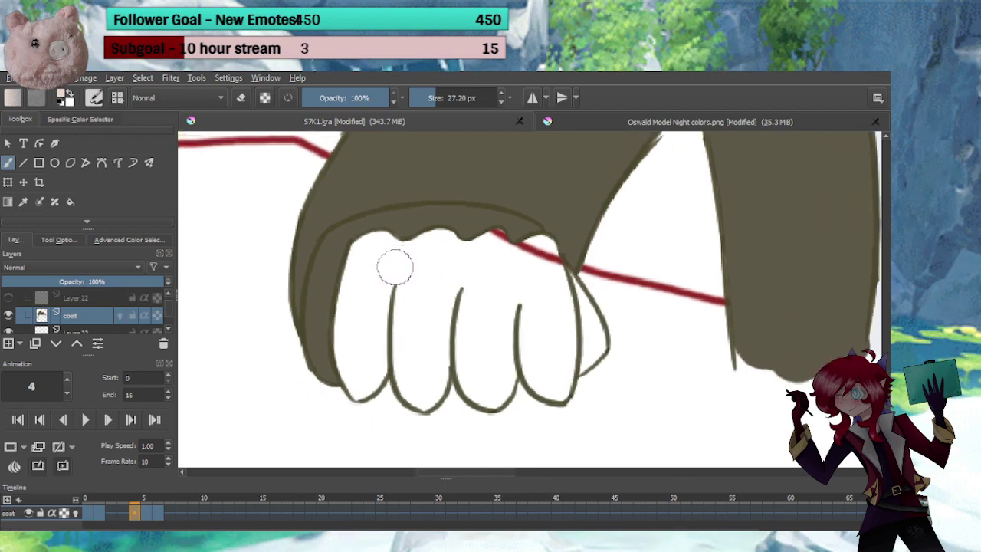
mouse_move(386, 254)
left_mouse_down()
mouse_move(367, 254)
mouse_move(361, 278)
mouse_move(361, 254)
left_mouse_up()
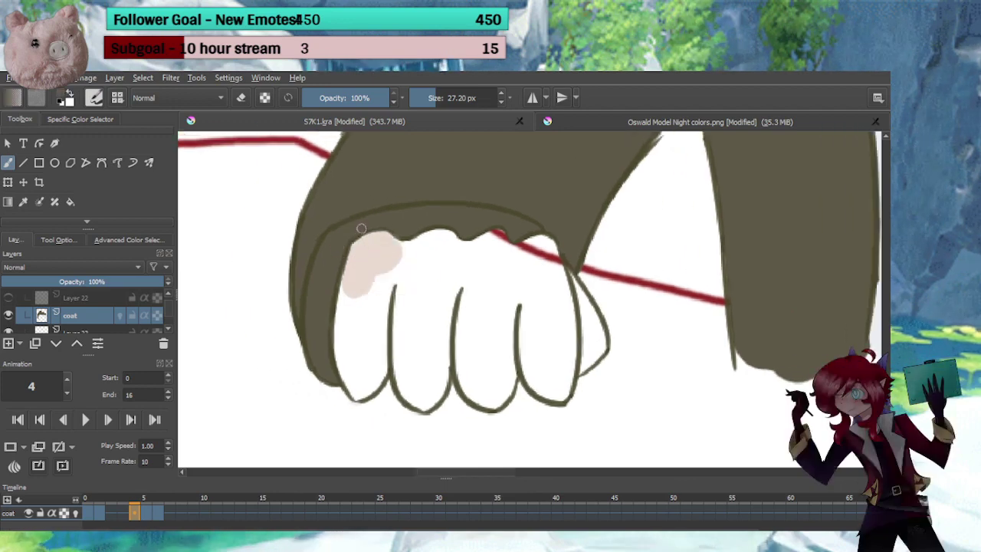
mouse_move(347, 291)
left_mouse_down()
mouse_move(354, 389)
mouse_move(381, 363)
mouse_move(362, 313)
mouse_move(370, 332)
mouse_move(410, 344)
mouse_move(404, 375)
mouse_move(420, 397)
mouse_move(442, 363)
mouse_move(424, 335)
mouse_move(469, 350)
mouse_move(409, 341)
mouse_move(410, 376)
mouse_move(435, 390)
mouse_move(450, 334)
mouse_move(413, 356)
mouse_move(419, 365)
mouse_move(404, 336)
mouse_move(429, 323)
mouse_move(443, 297)
mouse_move(364, 241)
mouse_move(338, 246)
mouse_move(378, 228)
mouse_move(392, 233)
mouse_move(392, 249)
mouse_move(376, 238)
mouse_move(398, 216)
mouse_move(382, 245)
mouse_move(436, 225)
mouse_move(442, 283)
mouse_move(415, 277)
mouse_move(459, 324)
mouse_move(462, 369)
mouse_move(420, 306)
mouse_move(427, 252)
mouse_move(447, 350)
mouse_move(444, 325)
left_mouse_up()
left_click(397, 224, "ctrl")
left_click(381, 246, "ctrl")
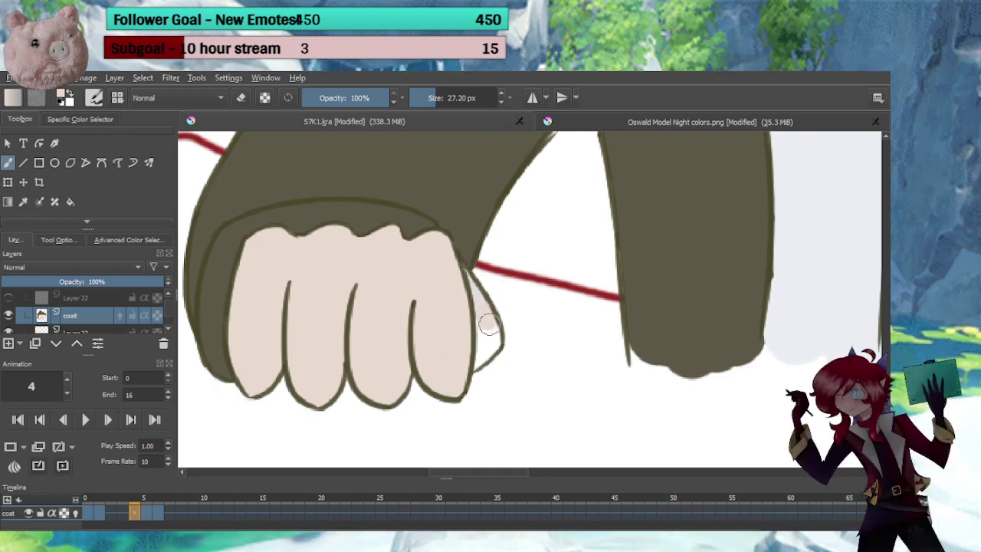
mouse_move(491, 344)
left_mouse_down()
mouse_move(466, 363)
mouse_move(466, 293)
left_mouse_up()
On frame 4, paint the four overlapping fingers of the hand on the right side of the drawing in the skin colour
scroll(527, 318, "down", 2)
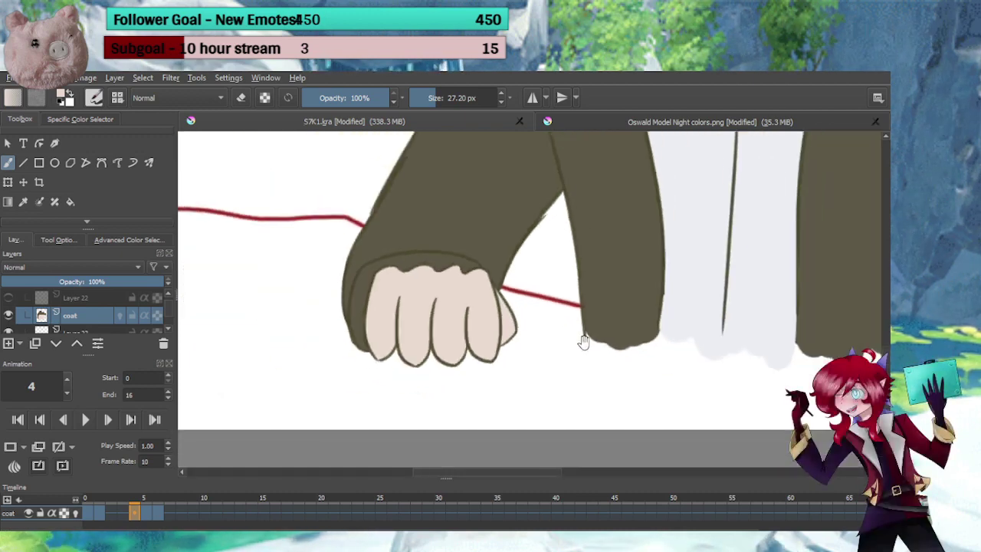
left_click_drag(777, 309, 191, 288)
scroll(511, 256, "up", 2)
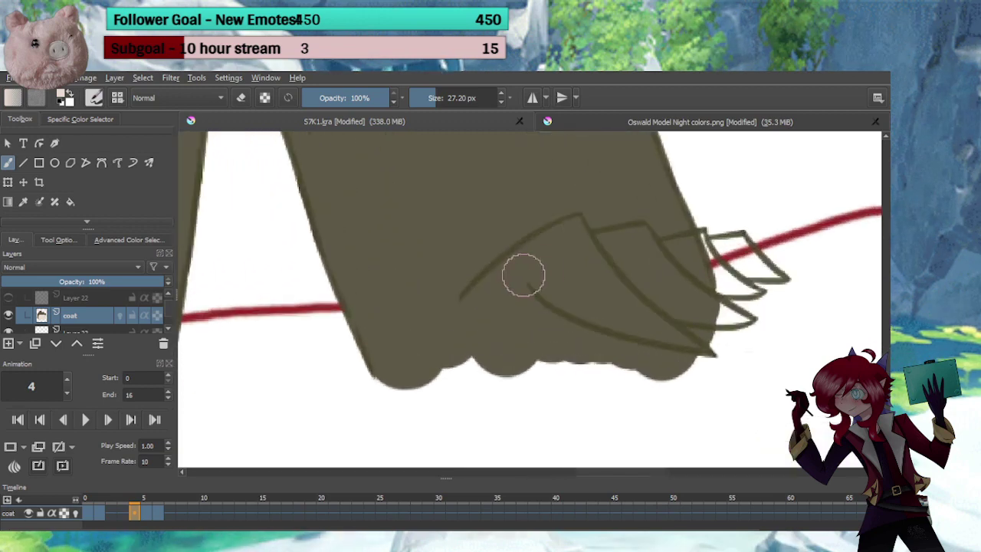
mouse_move(527, 274)
left_mouse_down()
mouse_move(468, 294)
mouse_move(549, 284)
mouse_move(485, 281)
mouse_move(574, 222)
mouse_move(598, 279)
mouse_move(574, 237)
mouse_move(545, 270)
mouse_move(570, 275)
mouse_move(454, 279)
mouse_move(496, 273)
mouse_move(462, 266)
mouse_move(441, 275)
mouse_move(476, 305)
mouse_move(595, 342)
mouse_move(481, 253)
mouse_move(481, 280)
mouse_move(500, 302)
mouse_move(476, 288)
mouse_move(523, 303)
mouse_move(538, 289)
mouse_move(499, 285)
mouse_move(523, 306)
mouse_move(563, 287)
mouse_move(507, 298)
left_mouse_up()
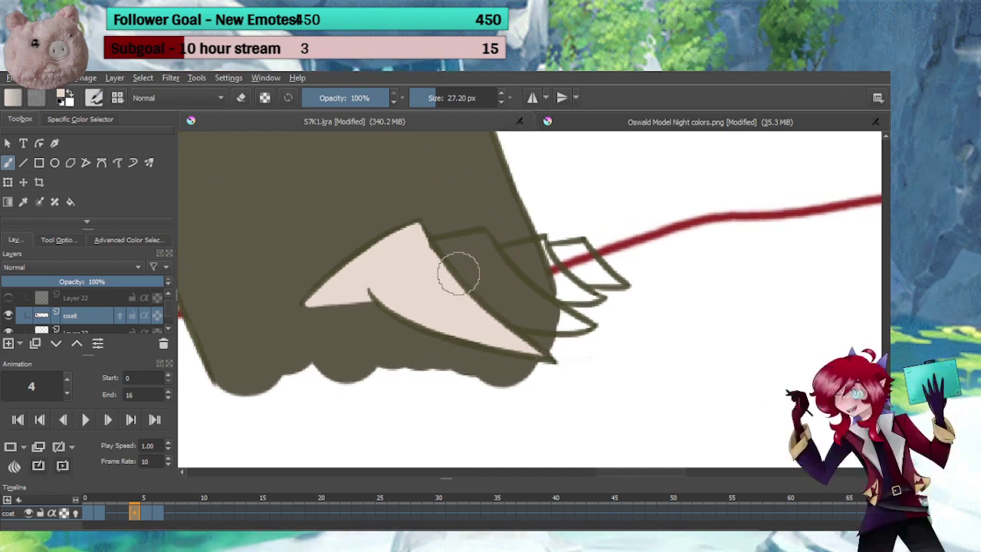
mouse_move(458, 273)
left_mouse_down()
mouse_move(456, 245)
mouse_move(482, 241)
mouse_move(582, 324)
mouse_move(542, 319)
mouse_move(457, 282)
mouse_move(478, 262)
mouse_move(455, 262)
mouse_move(596, 308)
mouse_move(537, 312)
mouse_move(492, 265)
mouse_move(545, 305)
mouse_move(522, 304)
mouse_move(500, 278)
mouse_move(531, 263)
mouse_move(563, 276)
mouse_move(563, 294)
mouse_move(543, 277)
mouse_move(527, 278)
mouse_move(545, 283)
left_mouse_up()
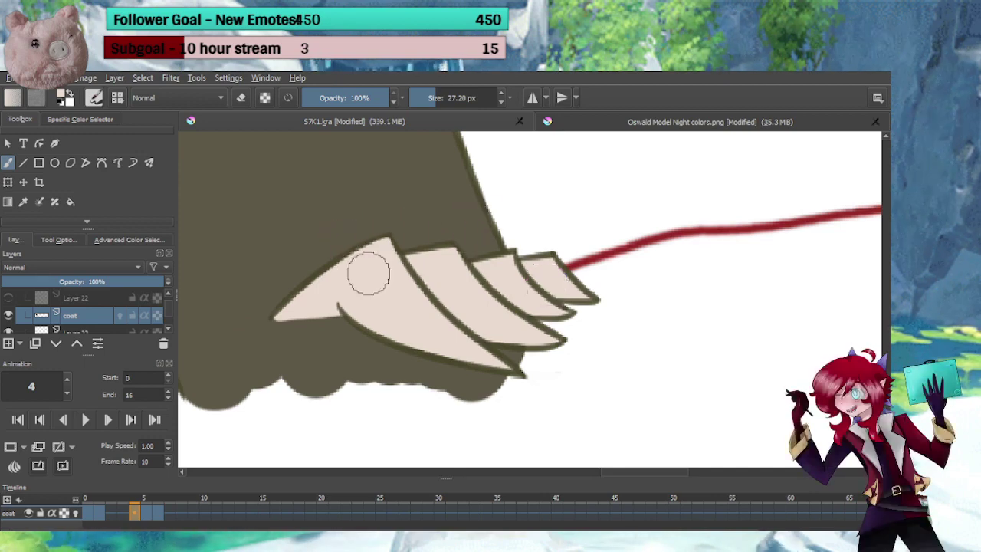
On frame 5, paint the back and nearest finger of the hand on the right side of the drawing in the skin colour
left_click_drag(399, 273, 399, 342)
left_click_drag(307, 252, 507, 302)
left_click_drag(460, 321, 460, 360)
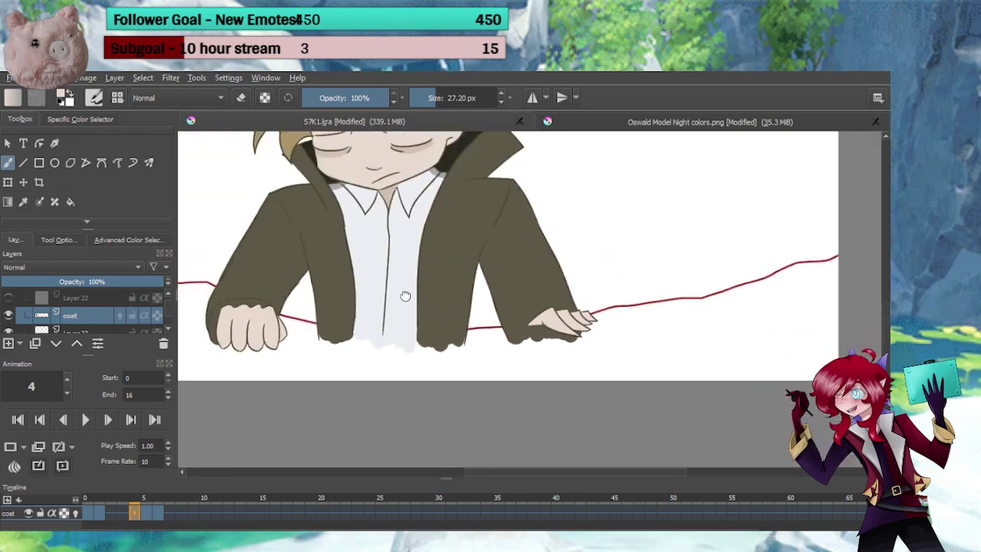
left_click_drag(405, 295, 467, 341)
left_click(145, 518)
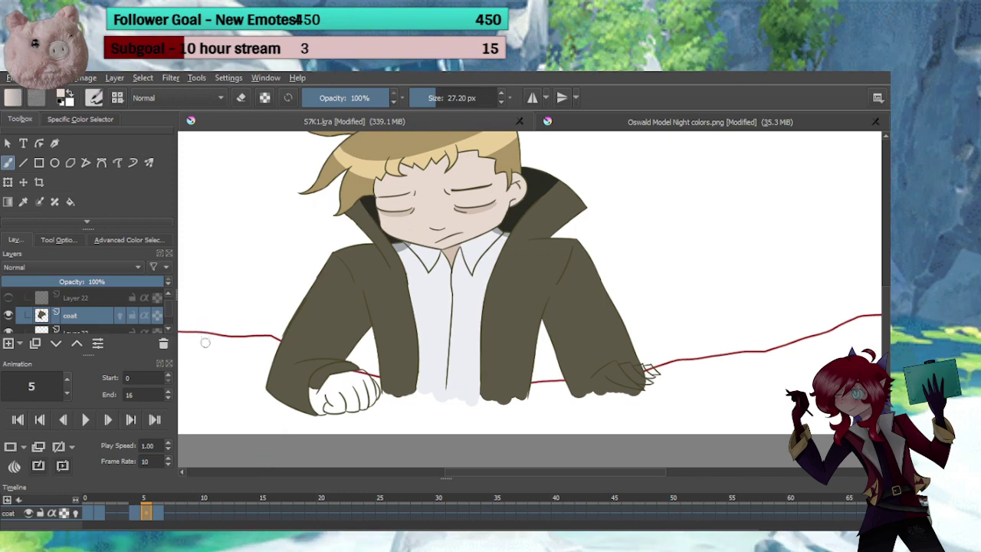
left_click_drag(532, 346, 460, 291)
mouse_move(345, 315)
left_mouse_down()
mouse_move(321, 338)
mouse_move(410, 327)
mouse_move(341, 327)
mouse_move(449, 253)
mouse_move(465, 292)
mouse_move(434, 289)
mouse_move(378, 315)
mouse_move(405, 309)
mouse_move(447, 353)
mouse_move(603, 404)
mouse_move(459, 282)
mouse_move(433, 306)
mouse_move(530, 365)
mouse_move(431, 344)
left_mouse_up()
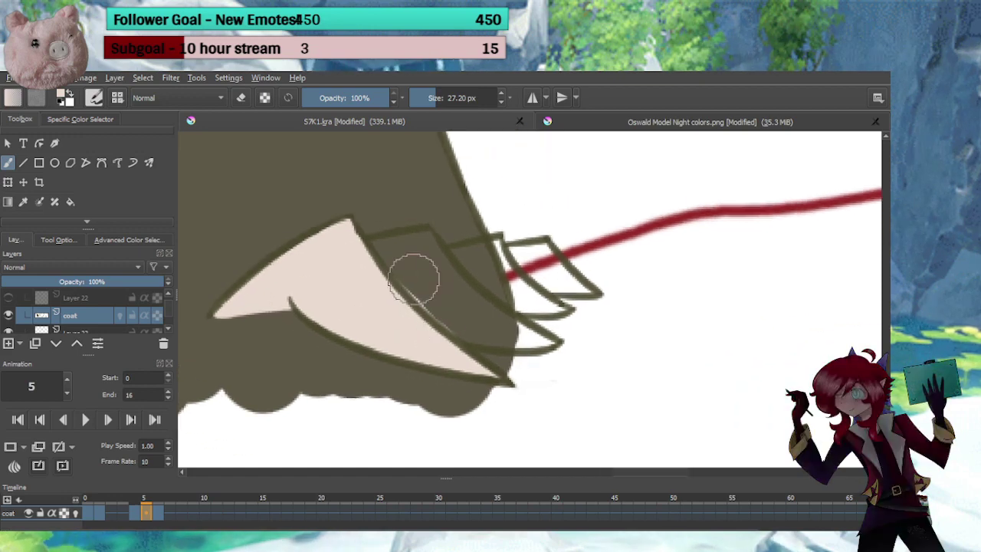
Paint the remaining three fingers of the right-side hand on frame 5 with the skin colour
mouse_move(403, 266)
left_mouse_down()
mouse_move(378, 247)
mouse_move(421, 239)
mouse_move(455, 287)
mouse_move(506, 327)
mouse_move(550, 343)
mouse_move(465, 338)
mouse_move(430, 321)
mouse_move(493, 332)
mouse_move(436, 308)
mouse_move(390, 270)
mouse_move(395, 262)
mouse_move(436, 282)
left_mouse_up()
left_click_drag(506, 333, 414, 271)
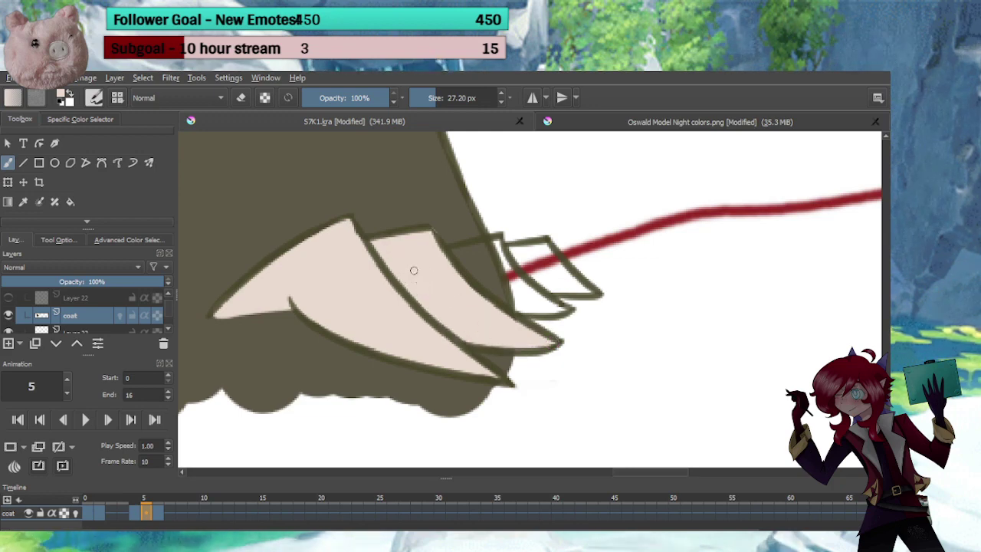
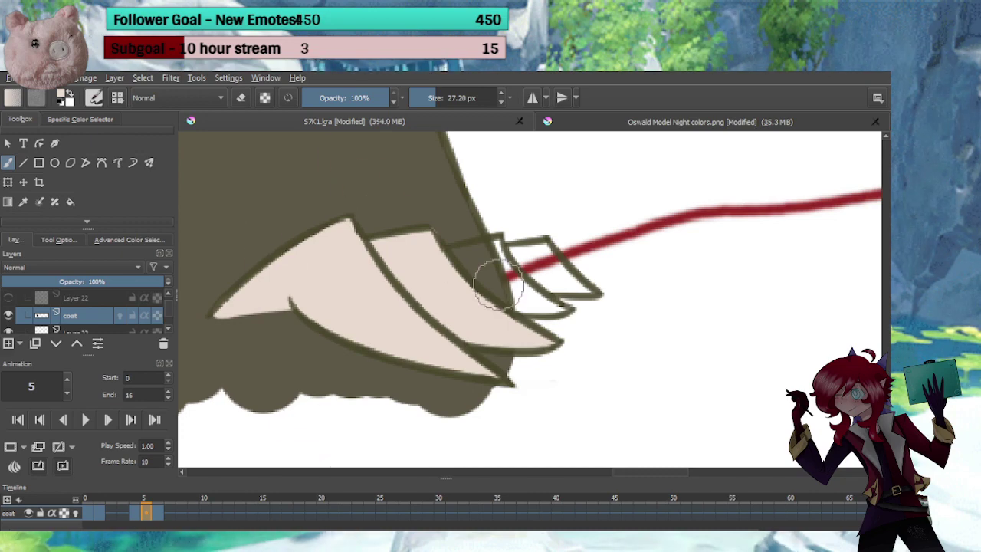
key("e")
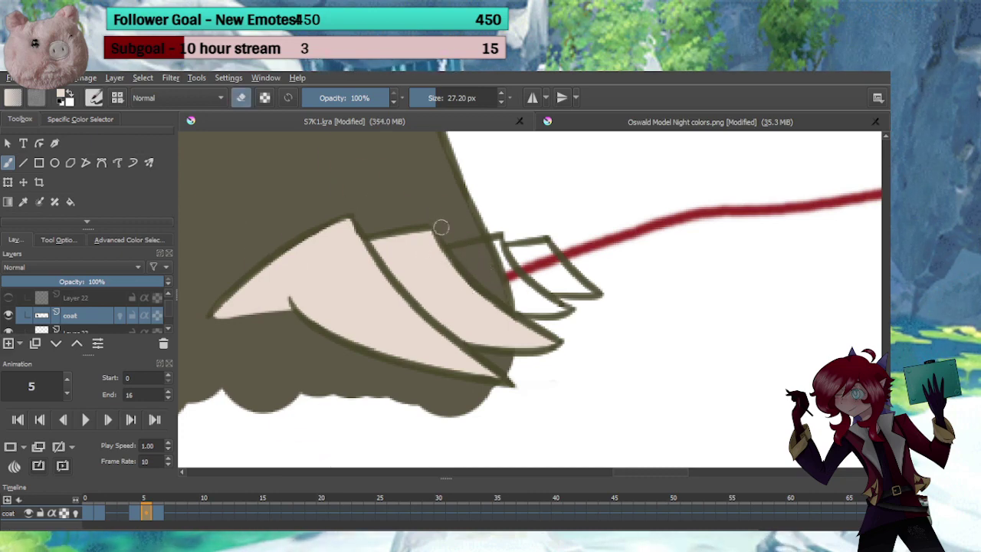
key("e")
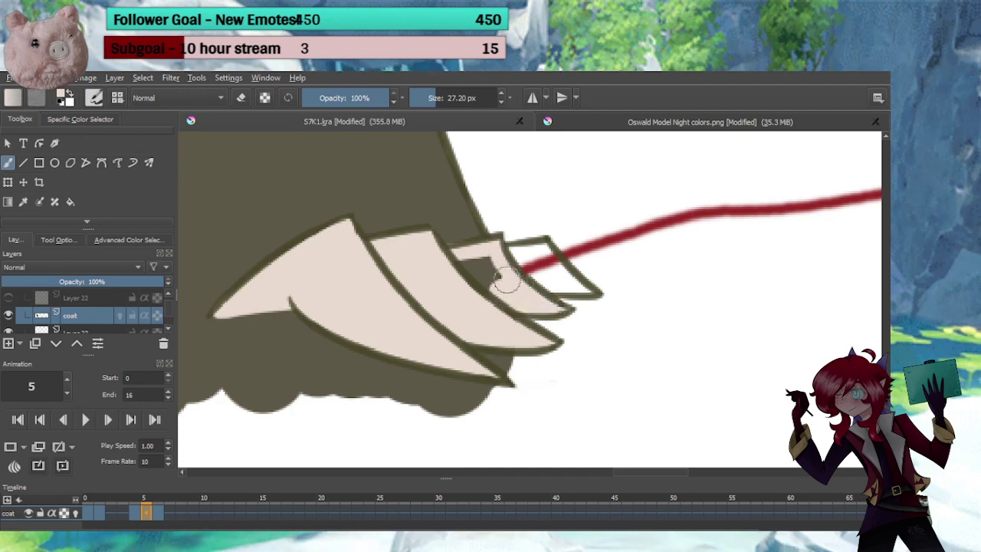
mouse_move(505, 281)
left_mouse_down()
mouse_move(483, 257)
mouse_move(544, 247)
mouse_move(525, 262)
left_mouse_up()
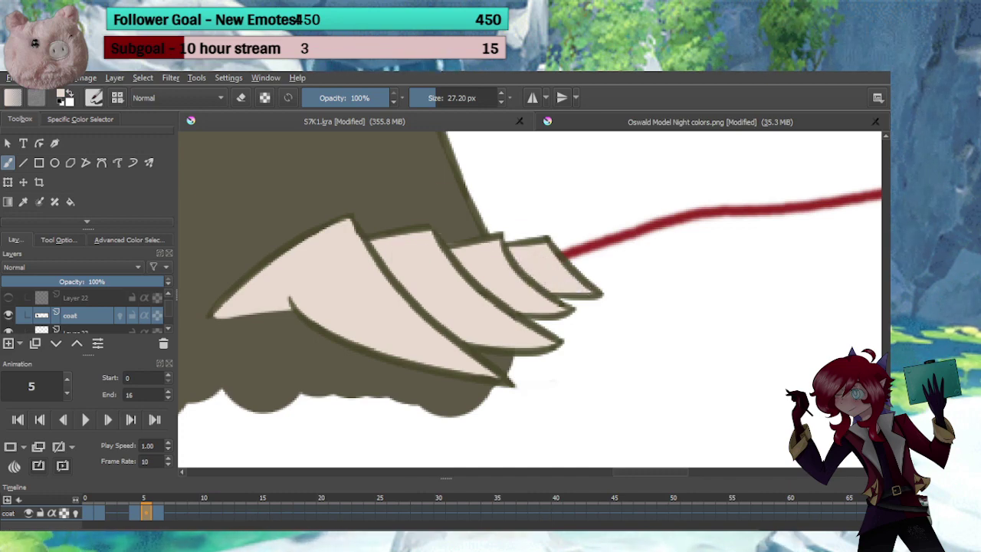
On frame 5, fill the wrist, thumb and fingers of the fist on the left side of the drawing with the skin colour
left_click_drag(412, 278, 431, 334)
left_click_drag(399, 302, 651, 336)
left_click_drag(404, 268, 414, 368)
left_click_drag(375, 312, 588, 322)
scroll(439, 345, "up", 5)
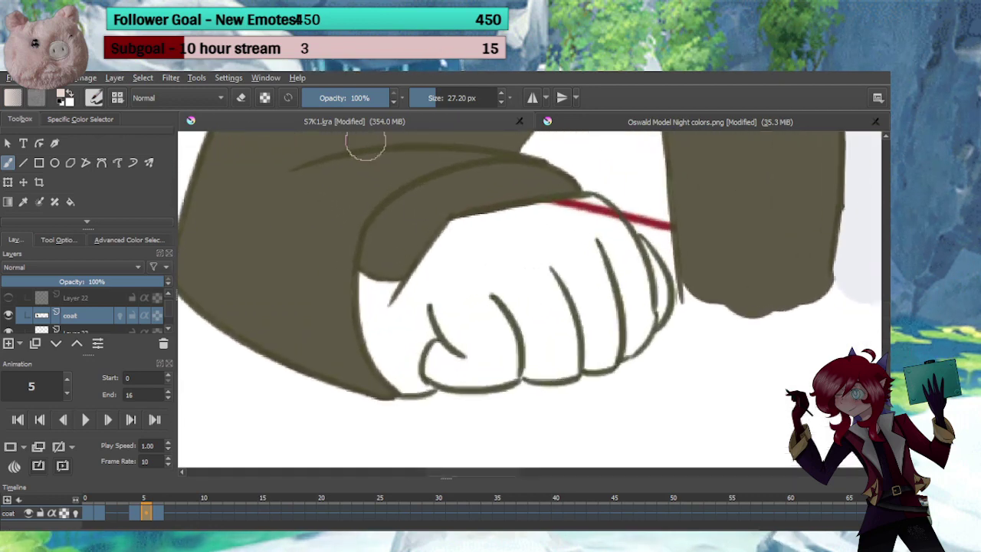
left_click_drag(371, 306, 373, 333)
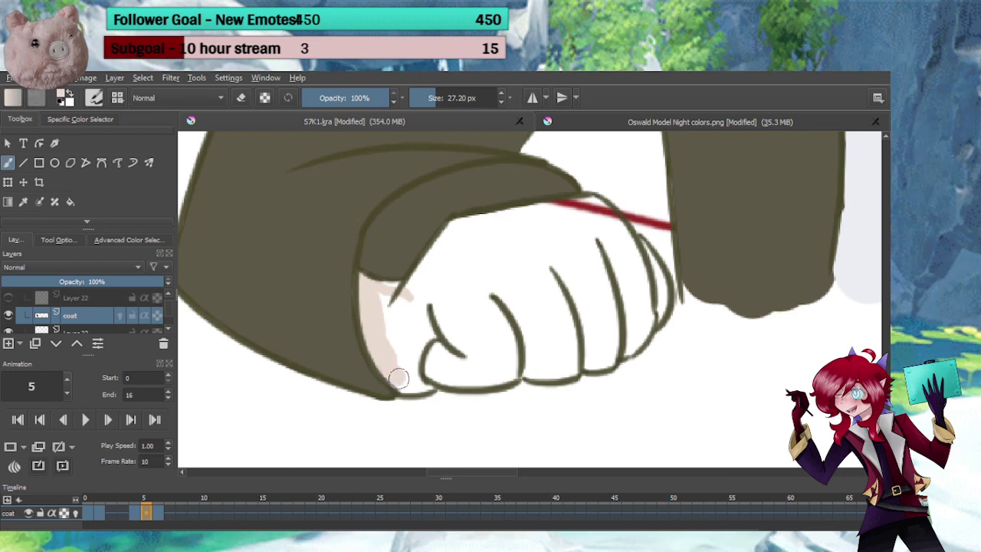
mouse_move(426, 383)
left_mouse_down()
mouse_move(381, 308)
mouse_move(416, 364)
mouse_move(477, 372)
mouse_move(516, 344)
mouse_move(499, 263)
mouse_move(435, 284)
mouse_move(434, 269)
left_mouse_up()
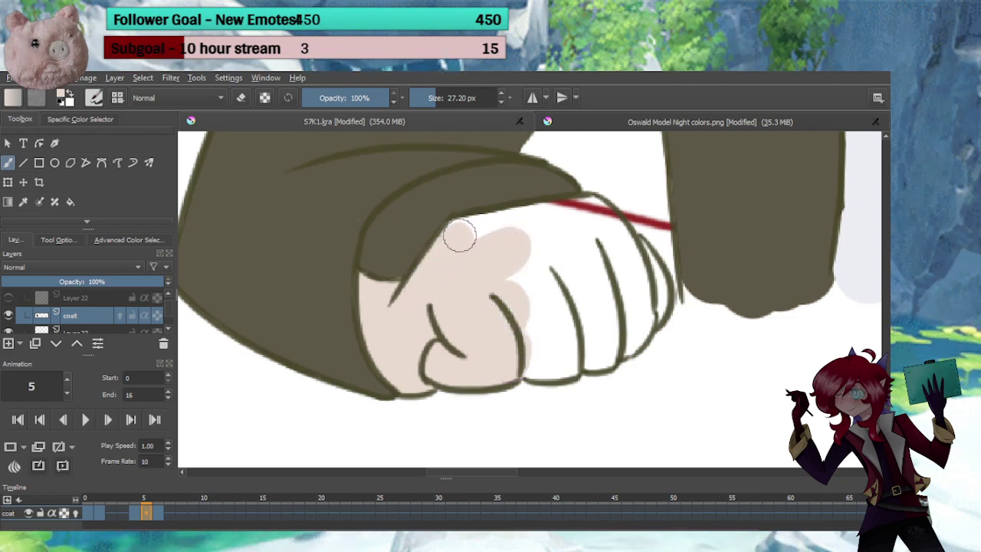
mouse_move(434, 263)
left_mouse_down()
mouse_move(485, 222)
mouse_move(593, 212)
mouse_move(656, 291)
mouse_move(645, 319)
mouse_move(593, 354)
mouse_move(552, 363)
mouse_move(508, 350)
mouse_move(624, 307)
mouse_move(624, 293)
mouse_move(526, 329)
mouse_move(585, 281)
mouse_move(497, 270)
mouse_move(591, 220)
mouse_move(386, 340)
left_mouse_up()
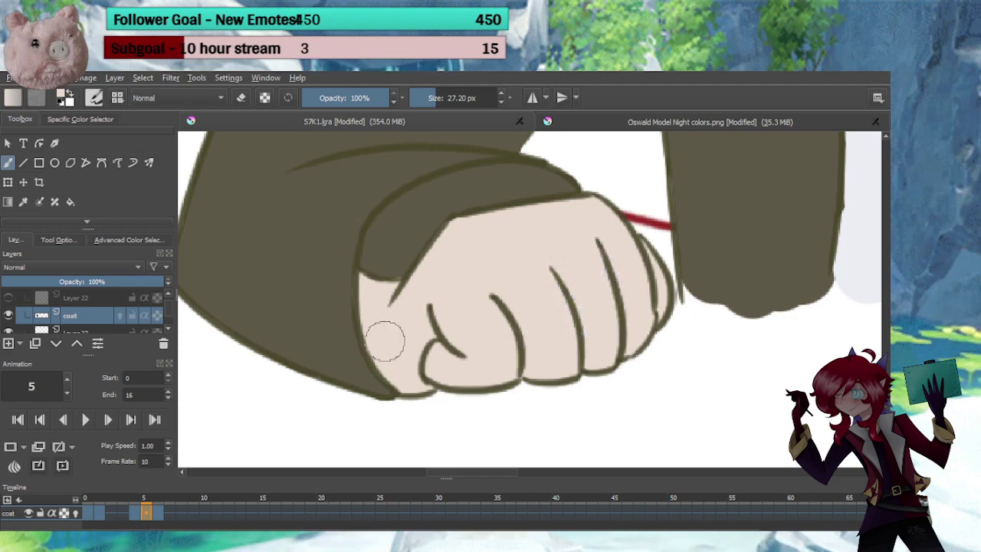
On frame 6, start painting the skin colour on the fingers of the front arm's hand, in front of the shirt
left_click(159, 515)
mouse_move(624, 324)
left_mouse_down()
mouse_move(431, 262)
mouse_move(221, 368)
mouse_move(227, 345)
left_mouse_up()
left_click_drag(591, 281, 610, 315)
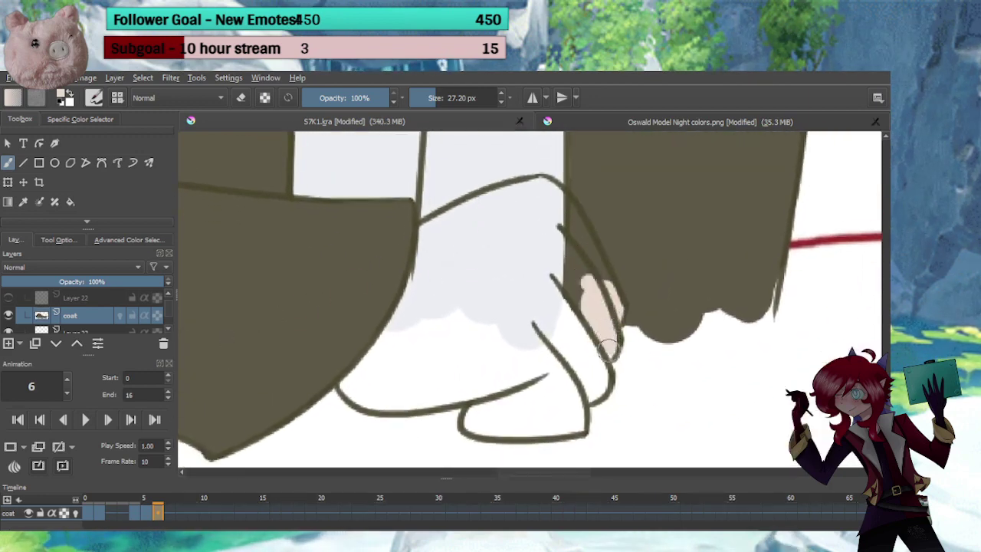
mouse_move(606, 350)
left_mouse_down()
mouse_move(569, 424)
mouse_move(500, 432)
mouse_move(478, 430)
mouse_move(472, 419)
mouse_move(499, 401)
mouse_move(507, 412)
mouse_move(559, 403)
mouse_move(519, 407)
left_mouse_up()
key("e")
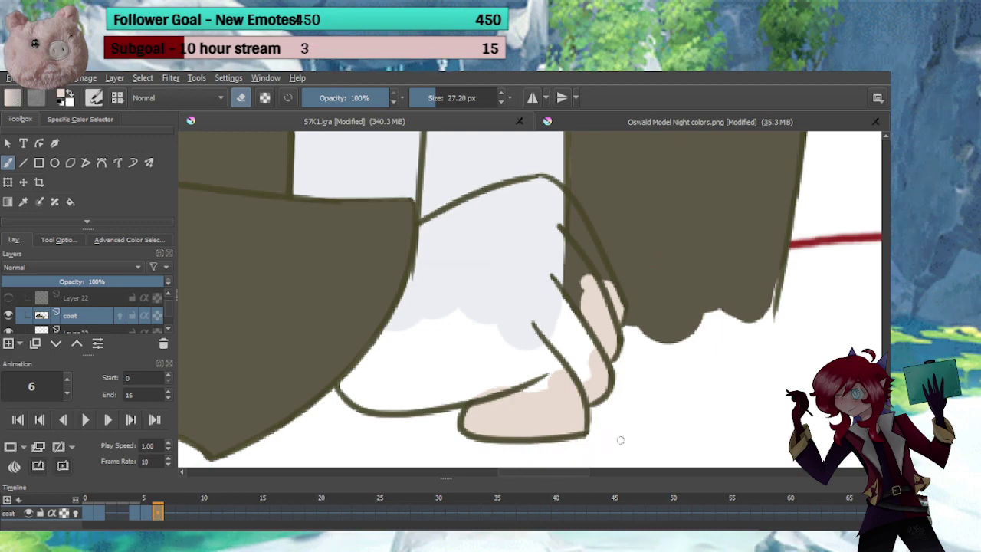
key("e")
Fill the rest of the front hand on frame 6 with the skin colour, from the sleeve edge out to the knuckles
left_click_drag(605, 372, 628, 393)
mouse_move(595, 398)
left_mouse_down()
mouse_move(583, 377)
mouse_move(607, 371)
mouse_move(604, 327)
mouse_move(556, 344)
mouse_move(427, 338)
mouse_move(374, 411)
mouse_move(427, 416)
mouse_move(516, 401)
mouse_move(459, 400)
mouse_move(453, 358)
mouse_move(449, 390)
mouse_move(485, 344)
left_mouse_up()
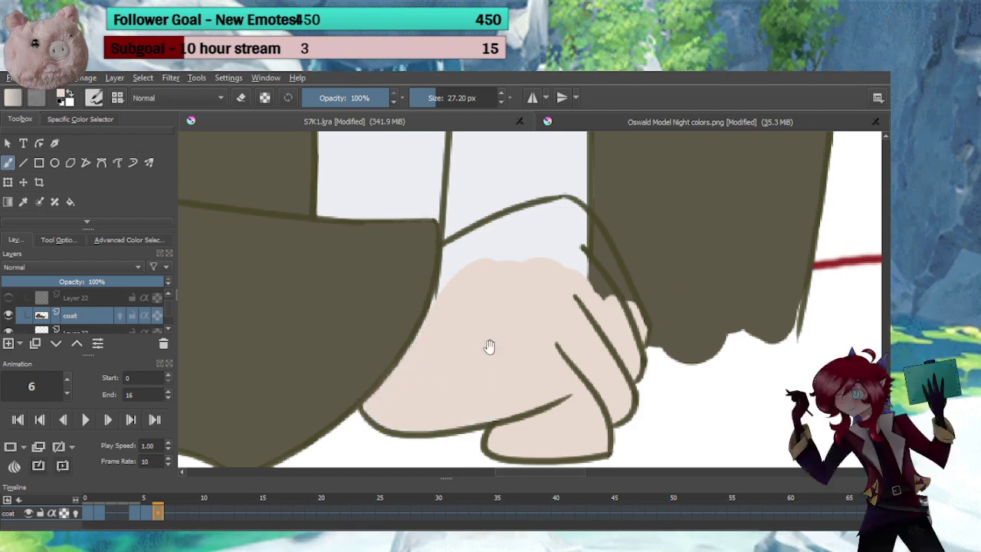
scroll(486, 344, "up", 1)
mouse_move(573, 263)
left_mouse_down()
mouse_move(563, 236)
mouse_move(502, 254)
mouse_move(561, 233)
mouse_move(466, 265)
mouse_move(450, 278)
mouse_move(438, 337)
mouse_move(454, 283)
mouse_move(470, 272)
mouse_move(466, 296)
mouse_move(552, 270)
mouse_move(559, 242)
mouse_move(581, 254)
mouse_move(568, 244)
mouse_move(622, 345)
mouse_move(586, 272)
left_mouse_up()
left_click_drag(548, 325, 551, 429)
left_click_drag(585, 331, 431, 351)
On frame 6, paint the skin colour along the outline of the right-side hand's back and nearest finger
left_click(147, 516)
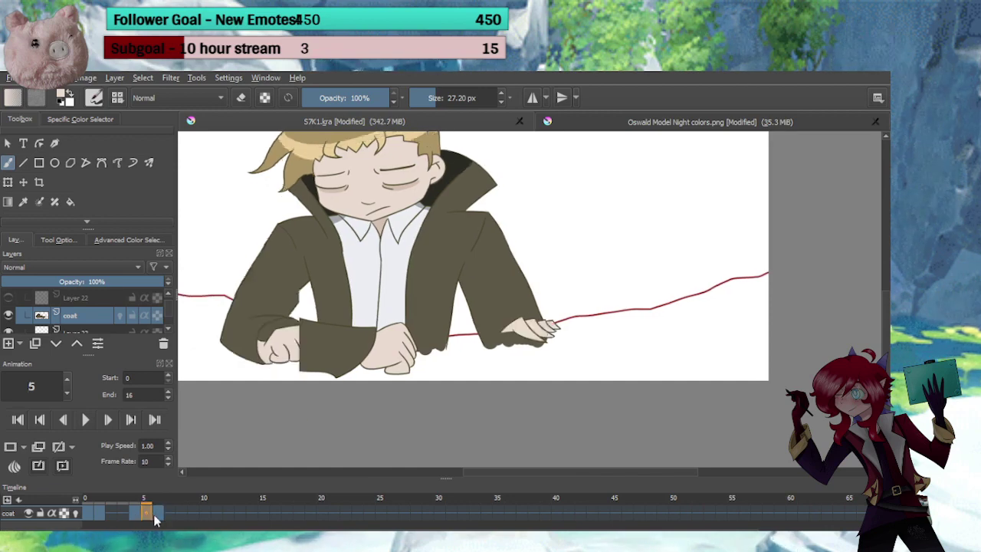
left_click(157, 517)
scroll(521, 339, "up", 6)
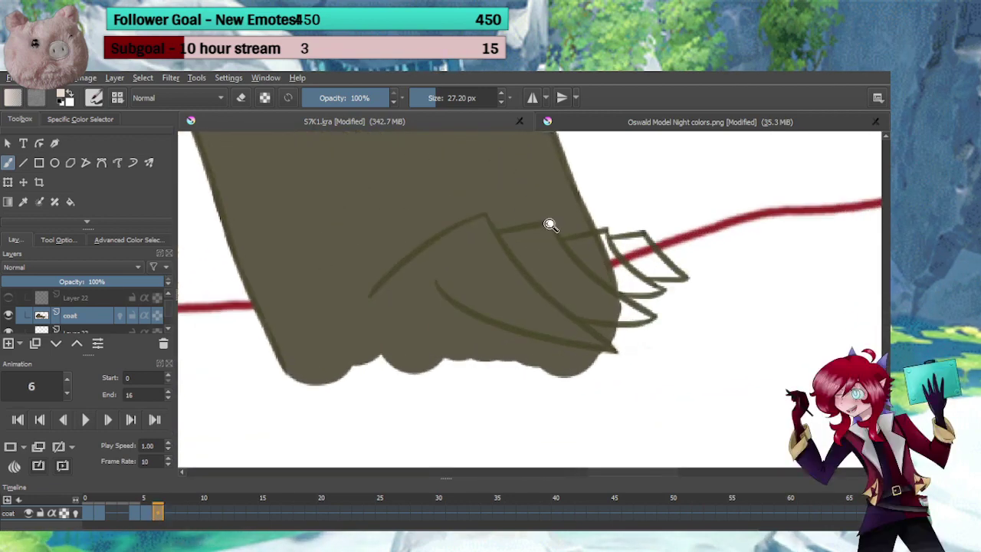
mouse_move(357, 284)
left_mouse_down()
mouse_move(433, 286)
mouse_move(361, 284)
mouse_move(443, 229)
mouse_move(434, 246)
mouse_move(466, 257)
mouse_move(435, 251)
left_mouse_up()
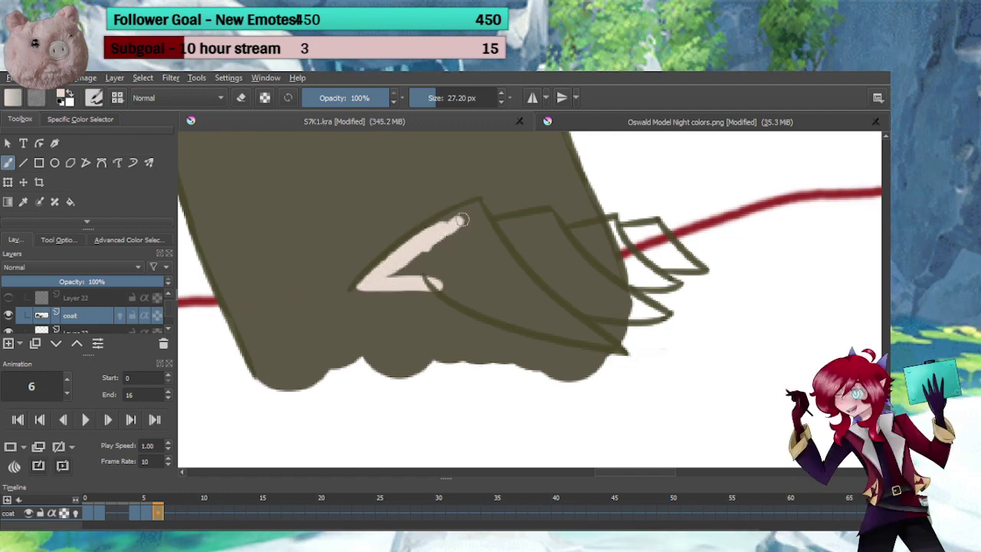
mouse_move(460, 219)
left_mouse_down()
mouse_move(539, 295)
mouse_move(613, 347)
mouse_move(500, 313)
mouse_move(435, 272)
mouse_move(468, 294)
mouse_move(435, 271)
mouse_move(404, 271)
mouse_move(470, 230)
left_mouse_up()
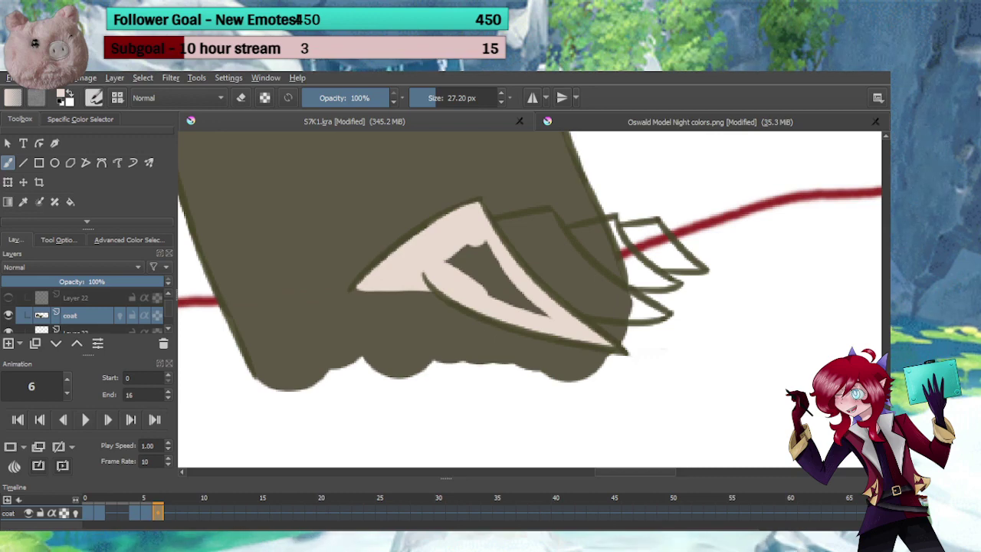
Fill in the nearest finger and paint the other three fingers of the right-side hand on frame 6 in the skin colour
mouse_move(506, 291)
left_mouse_down()
mouse_move(495, 265)
mouse_move(481, 247)
mouse_move(544, 307)
mouse_move(459, 271)
mouse_move(459, 244)
mouse_move(514, 253)
mouse_move(494, 231)
mouse_move(548, 220)
mouse_move(587, 272)
mouse_move(664, 316)
mouse_move(567, 301)
left_mouse_up()
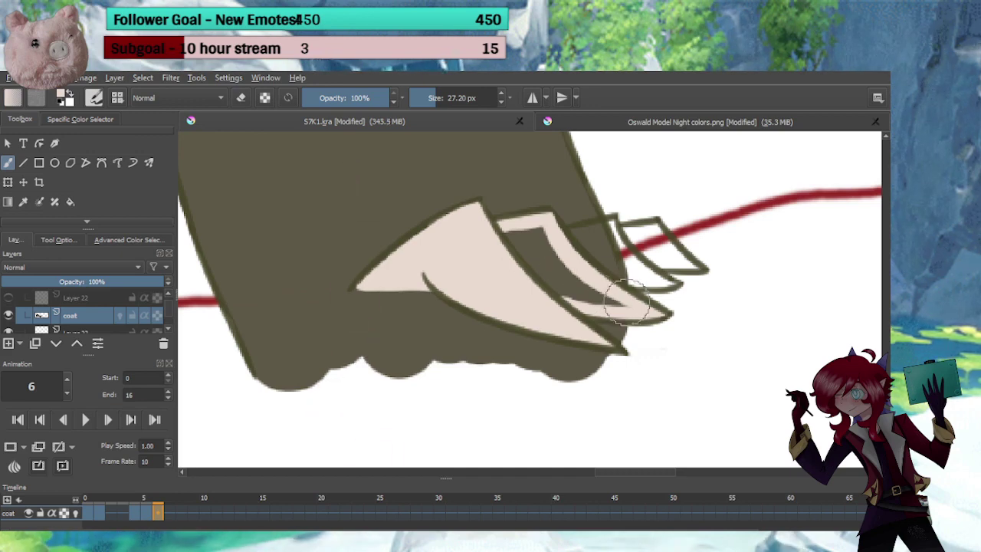
mouse_move(617, 302)
left_mouse_down()
mouse_move(558, 289)
mouse_move(565, 281)
mouse_move(535, 269)
mouse_move(548, 256)
mouse_move(539, 240)
mouse_move(508, 237)
mouse_move(540, 270)
mouse_move(574, 236)
mouse_move(602, 228)
mouse_move(620, 249)
mouse_move(610, 227)
left_mouse_up()
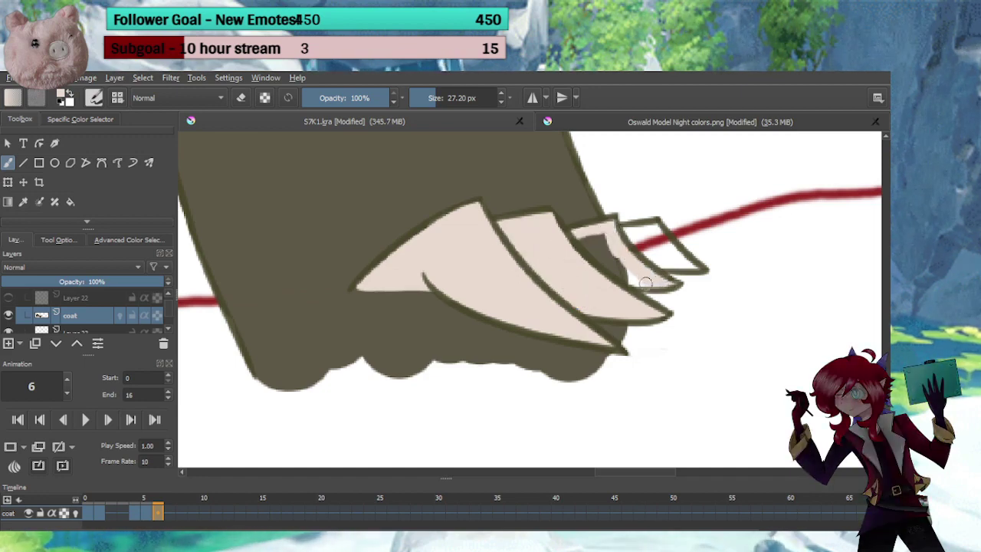
mouse_move(636, 271)
left_mouse_down()
mouse_move(596, 268)
mouse_move(569, 245)
mouse_move(636, 240)
left_mouse_up()
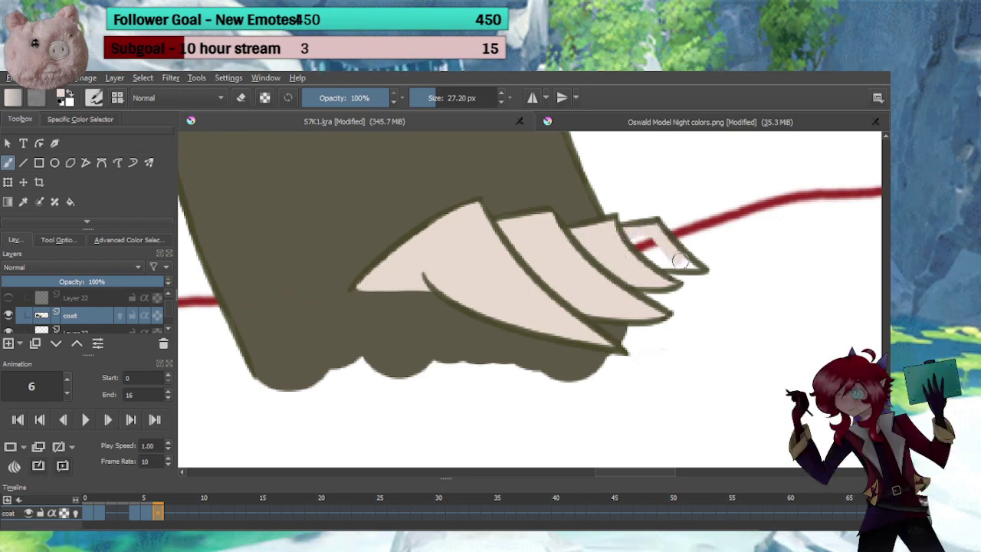
left_click_drag(655, 246, 646, 239)
scroll(414, 282, "down", 5)
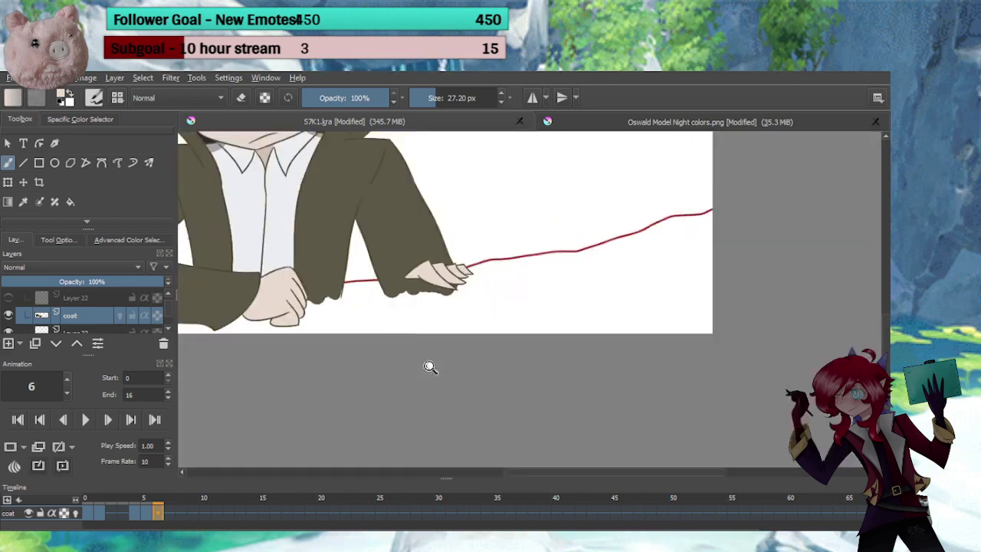
mouse_move(329, 287)
left_mouse_down()
mouse_move(508, 324)
mouse_move(448, 294)
left_mouse_up()
scroll(491, 313, "down", 1)
scroll(449, 293, "down", 4)
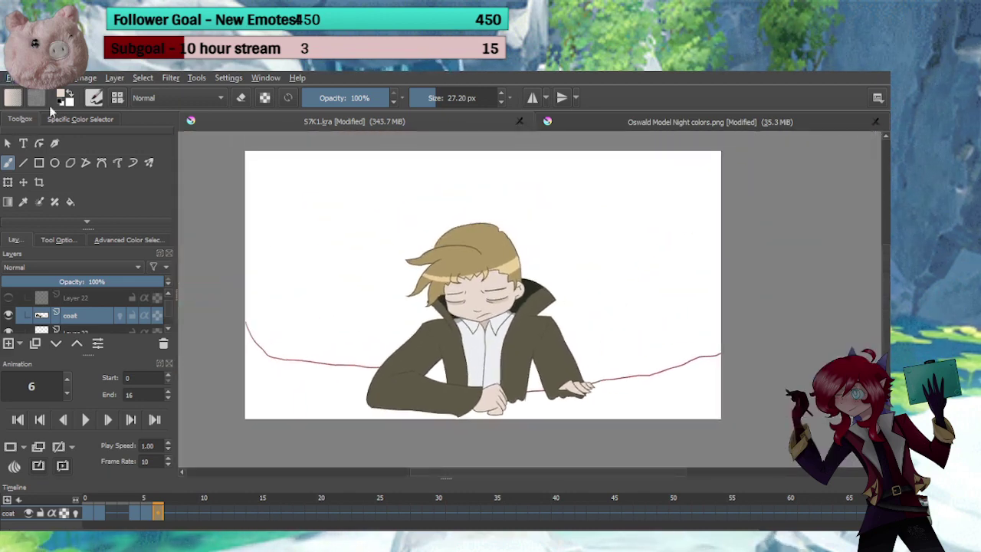
Save the file and play back the animation to check the coloured hands
key("ctrl+s")
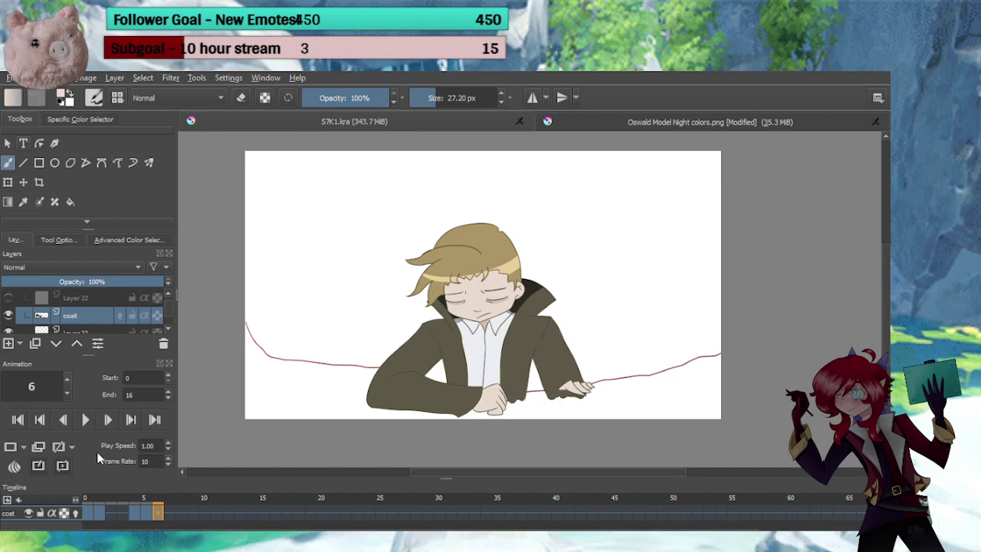
key("space")
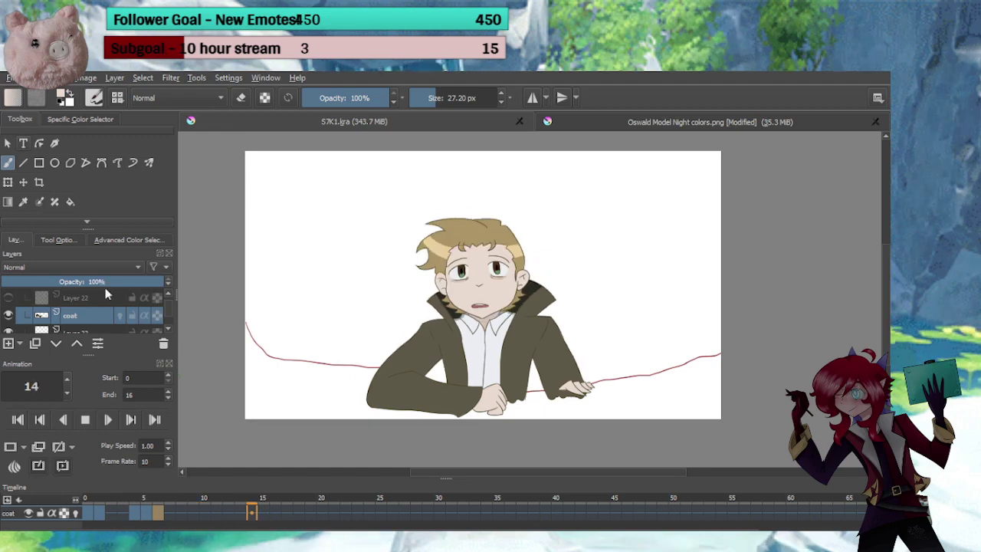
left_click(85, 420)
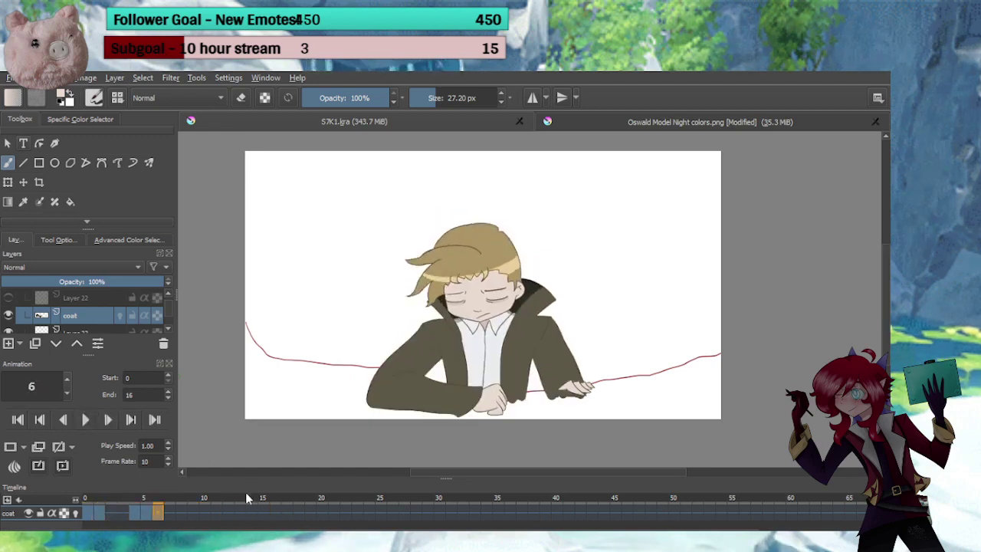
On frame 5 of the coat layer, sample the dark collar lining colour and paint the inside of the front sleeve's cuff
left_click(149, 519)
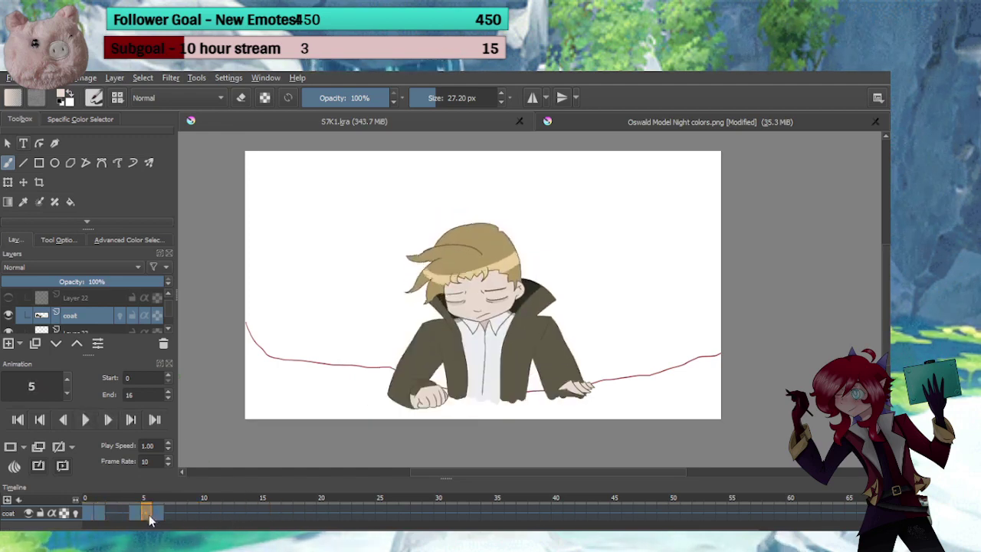
left_click(530, 292, "ctrl")
left_click_drag(403, 389, 498, 217)
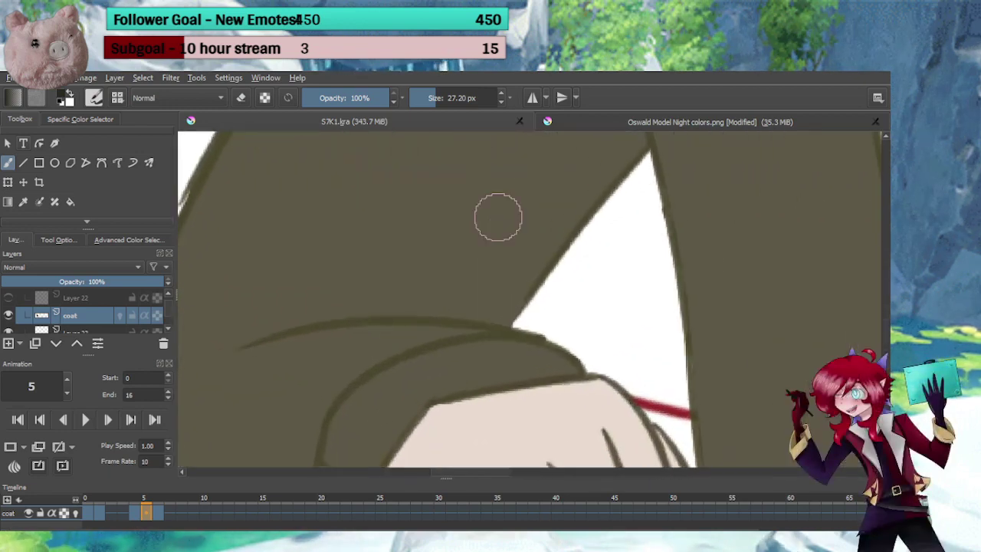
left_click_drag(477, 359, 521, 244)
mouse_move(411, 296)
left_mouse_down()
mouse_move(408, 305)
mouse_move(389, 293)
left_mouse_up()
mouse_move(389, 339)
left_mouse_down()
mouse_move(416, 337)
mouse_move(449, 287)
mouse_move(431, 280)
mouse_move(390, 298)
mouse_move(404, 275)
mouse_move(469, 232)
mouse_move(557, 222)
mouse_move(603, 236)
mouse_move(451, 280)
mouse_move(475, 255)
mouse_move(604, 237)
left_mouse_up()
On frame 4, paint the inside of the front sleeve's cuff around the fist with the same dark lining colour
key("Left")
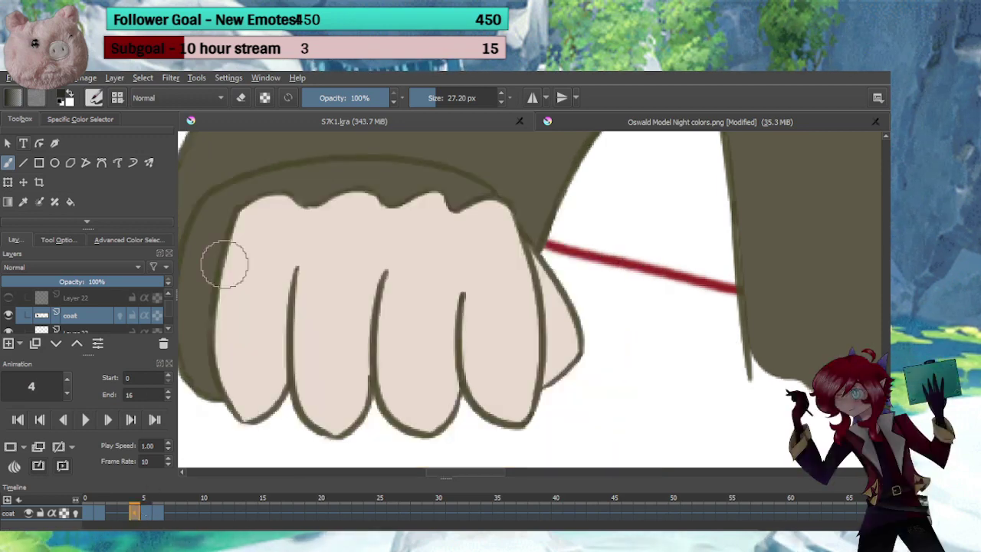
left_click_drag(256, 297, 430, 325)
mouse_move(375, 268)
left_mouse_down()
mouse_move(369, 377)
mouse_move(365, 354)
mouse_move(371, 391)
mouse_move(393, 425)
mouse_move(377, 371)
mouse_move(377, 386)
mouse_move(383, 276)
mouse_move(375, 309)
mouse_move(401, 242)
mouse_move(375, 289)
mouse_move(384, 252)
mouse_move(372, 277)
mouse_move(414, 217)
mouse_move(395, 243)
mouse_move(460, 209)
mouse_move(667, 218)
mouse_move(636, 232)
mouse_move(651, 220)
mouse_move(620, 203)
mouse_move(489, 197)
left_mouse_up()
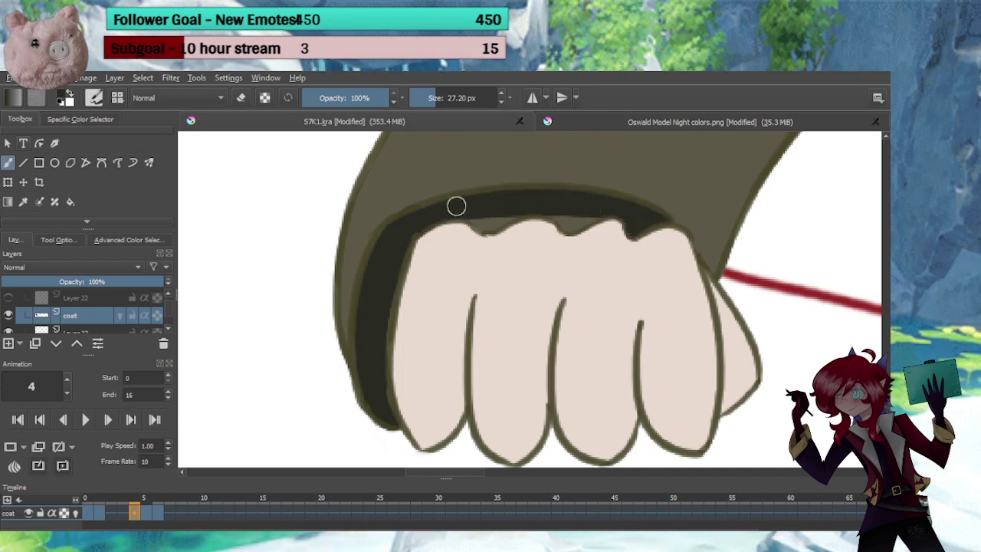
mouse_move(546, 209)
left_mouse_down()
mouse_move(567, 224)
mouse_move(593, 208)
left_mouse_up()
mouse_move(571, 286)
left_mouse_down()
mouse_move(514, 306)
mouse_move(521, 342)
mouse_move(402, 356)
mouse_move(397, 371)
left_mouse_up()
On frame 6, select the Front layer and hide the Color and Color front groups to isolate the red guide line
left_click(158, 513)
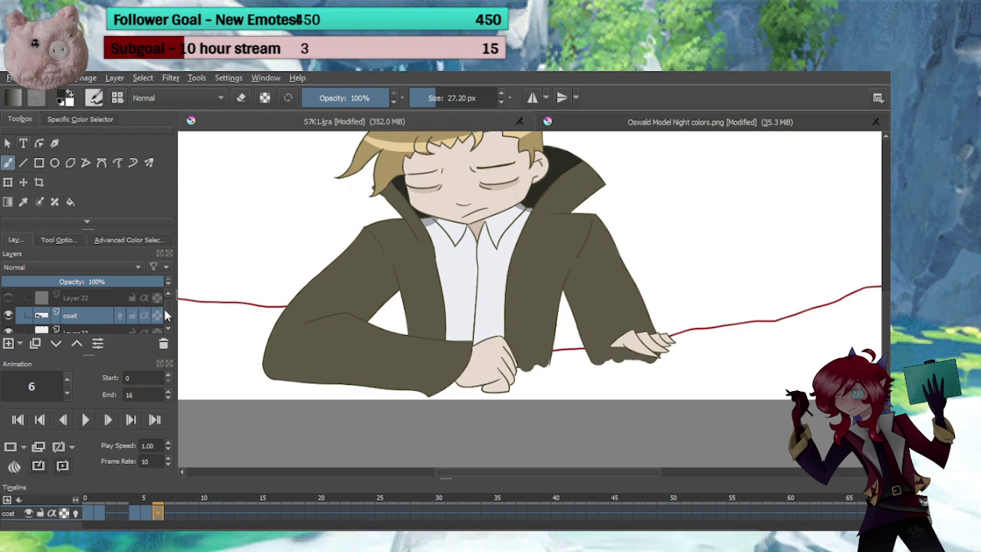
scroll(163, 297, "up", 3)
left_click(38, 303)
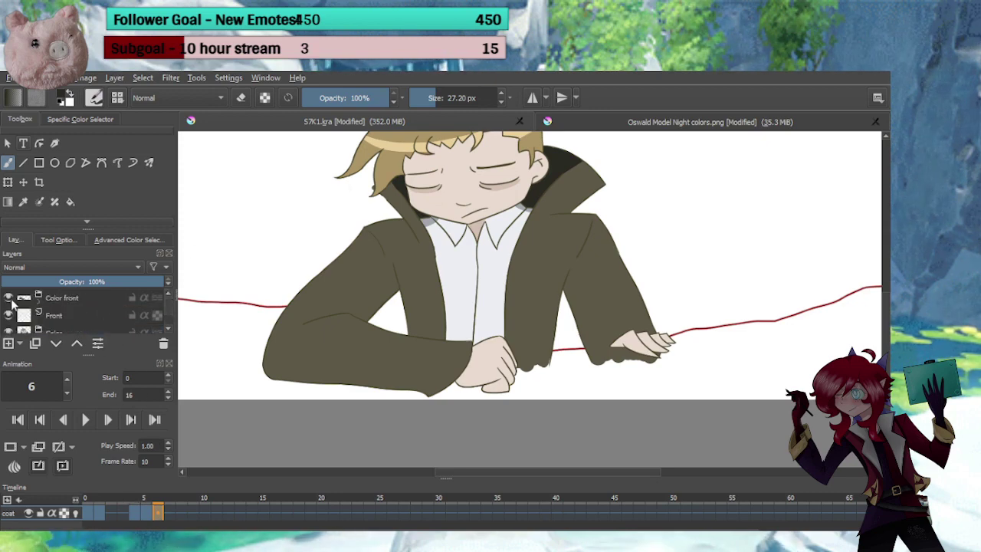
left_click(9, 298)
left_click(9, 298)
left_click(71, 318)
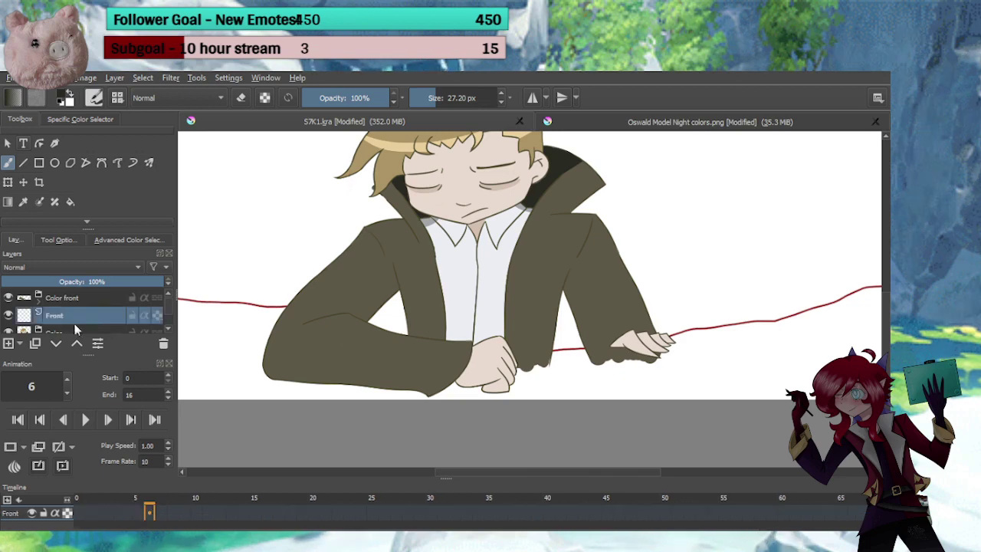
scroll(293, 328, "down", 3)
mouse_move(294, 329)
left_mouse_down()
mouse_move(370, 336)
mouse_move(413, 373)
left_mouse_up()
left_click(8, 331)
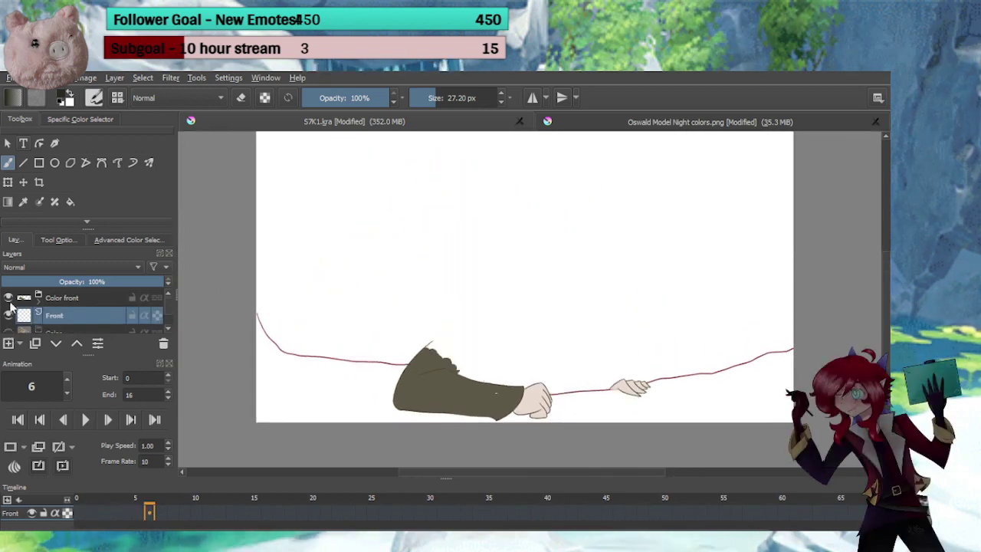
left_click(7, 297)
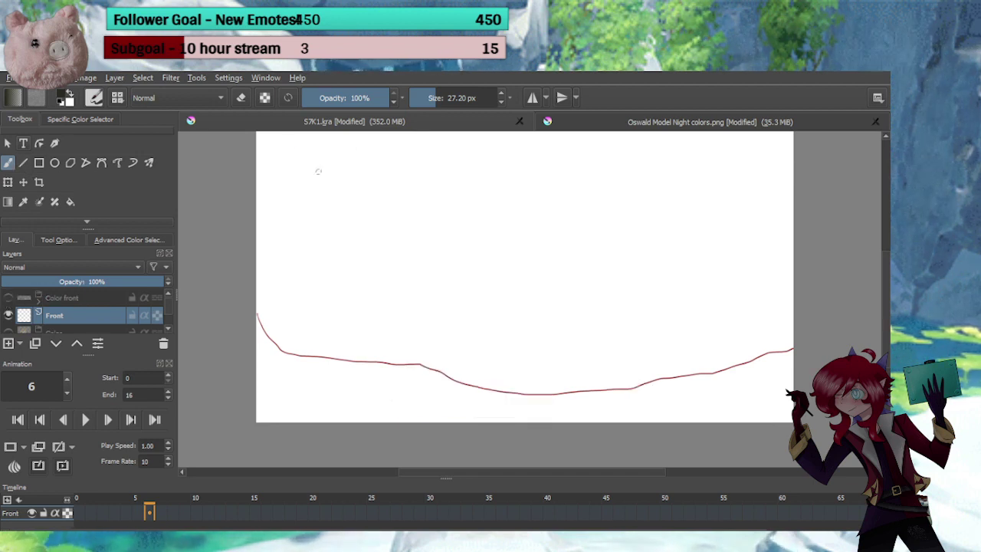
Trace the red guide line across the full canvas width on the Front layer with a black 5 px brush
left_click(647, 129)
left_click(320, 116)
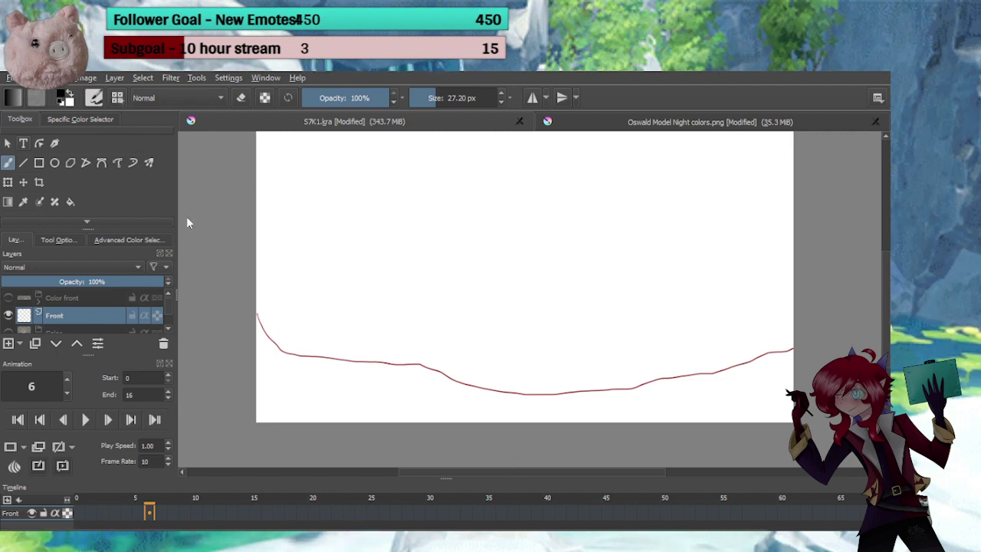
key("slash")
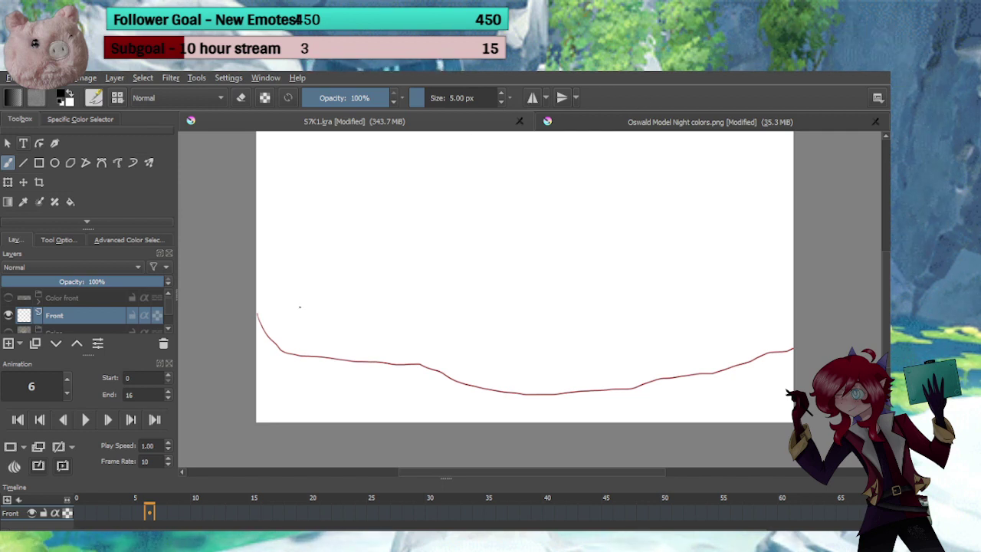
left_click_drag(257, 315, 282, 343)
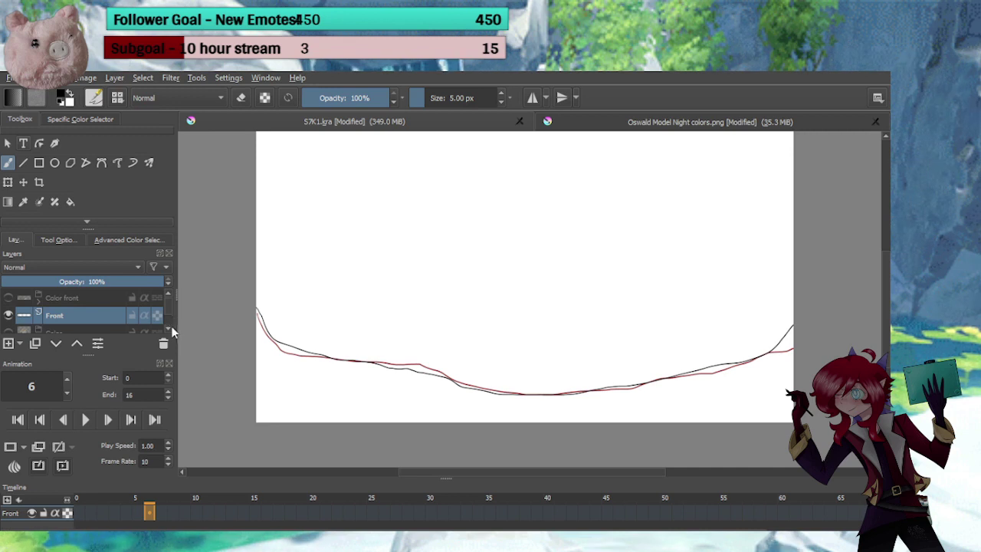
Hide the layer that holds the red guide line, leaving the black line on the Front layer
scroll(171, 325, "down", 3)
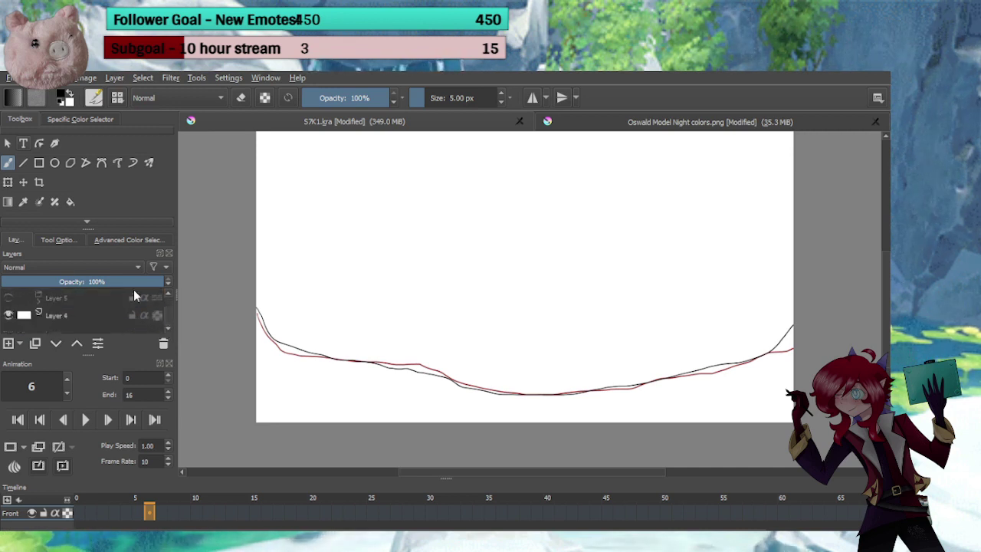
left_click(167, 294)
left_click(167, 295)
left_click(8, 315)
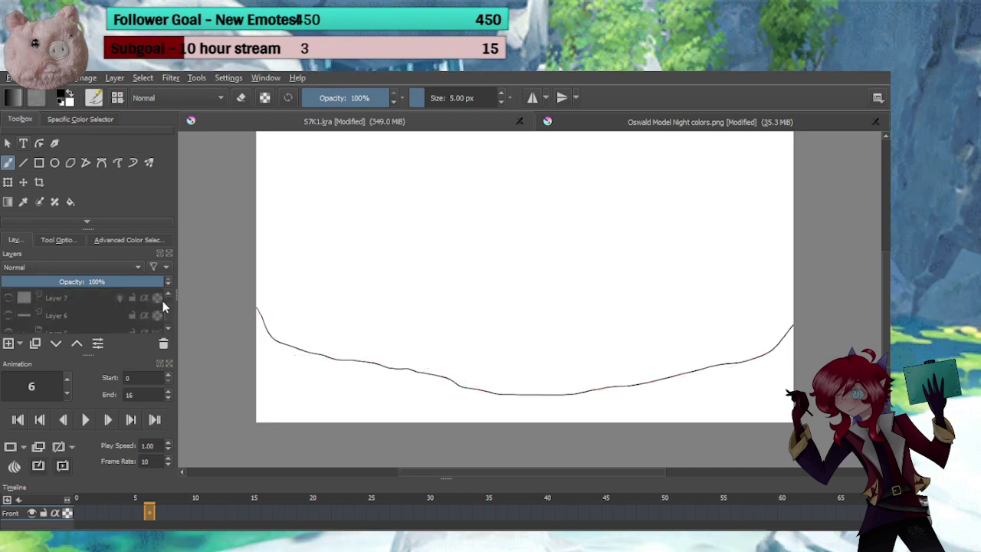
Show the Color and Color front groups again and play back the animation with the black line
scroll(169, 309, "up", 2)
left_click(8, 332)
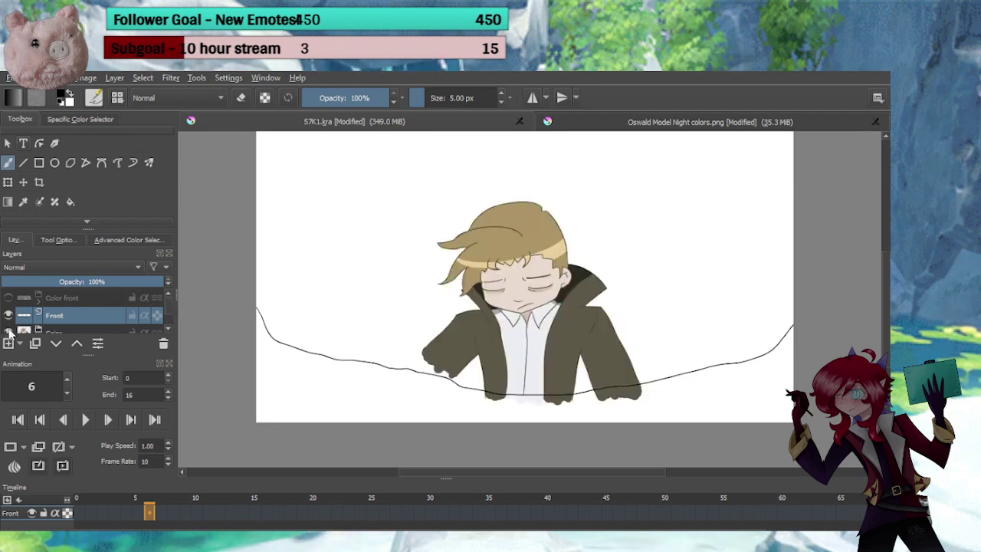
left_click(8, 298)
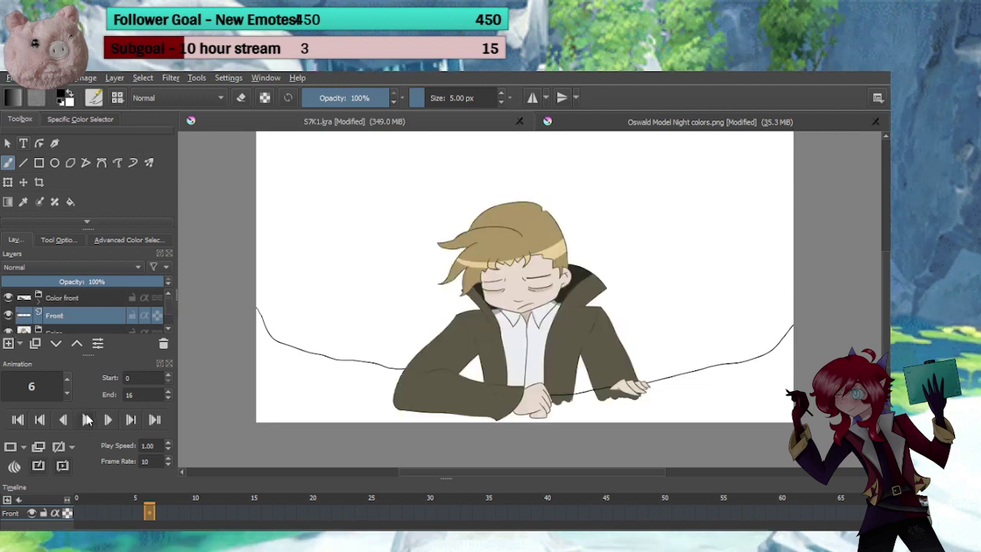
key("space")
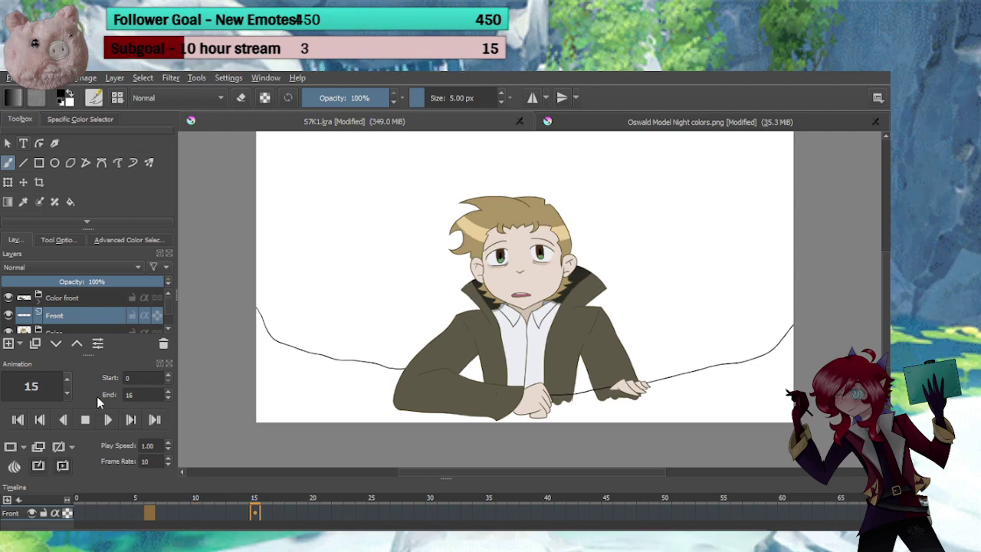
left_click(87, 418)
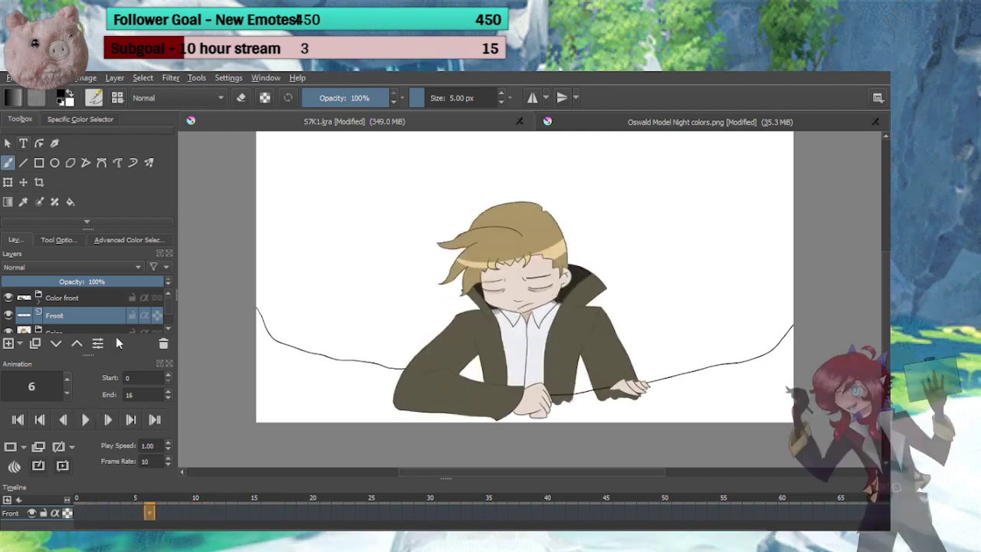
Return to the coat layer inside the Color front group and play back the animation from frame 5
left_click(168, 329)
left_click(167, 294)
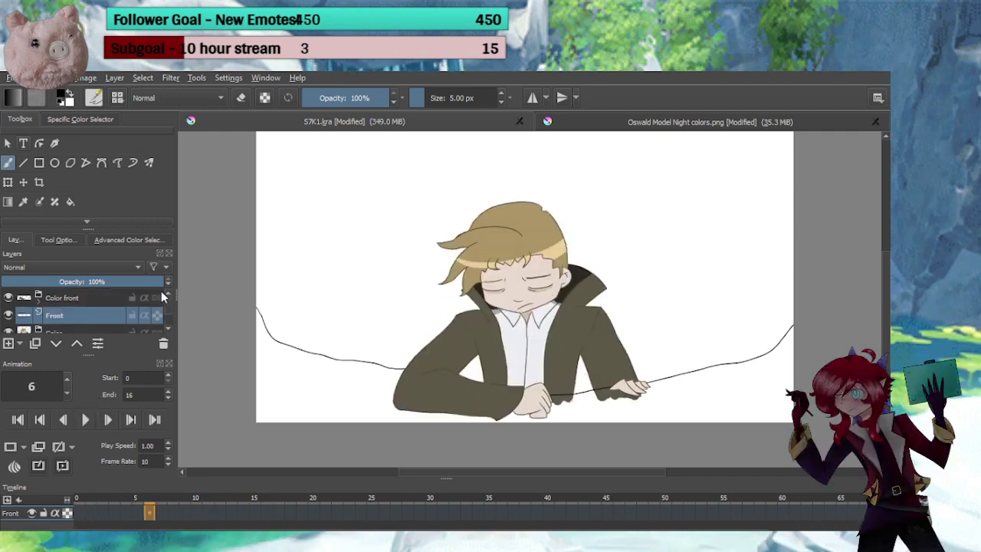
left_click(41, 302)
left_click(170, 328)
left_click(76, 320)
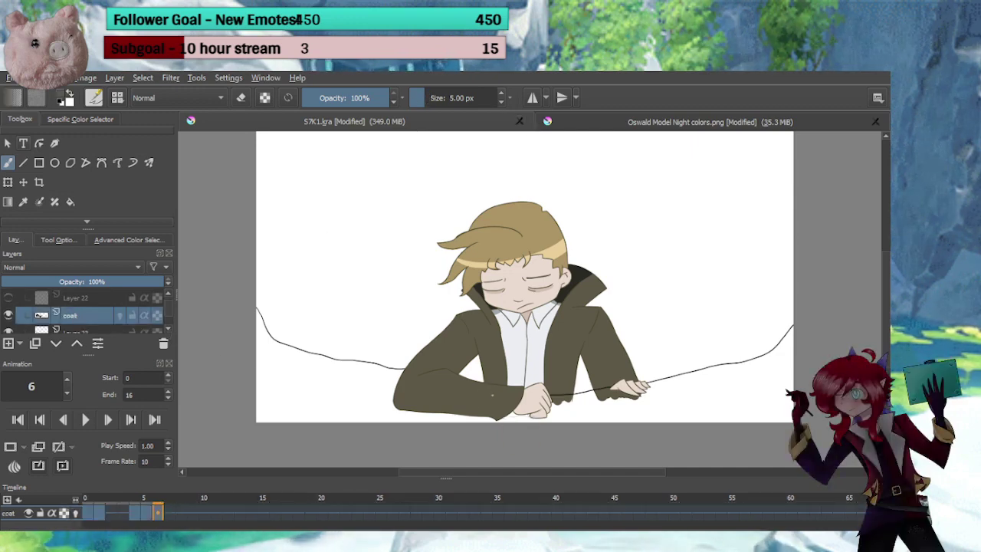
left_click(144, 514)
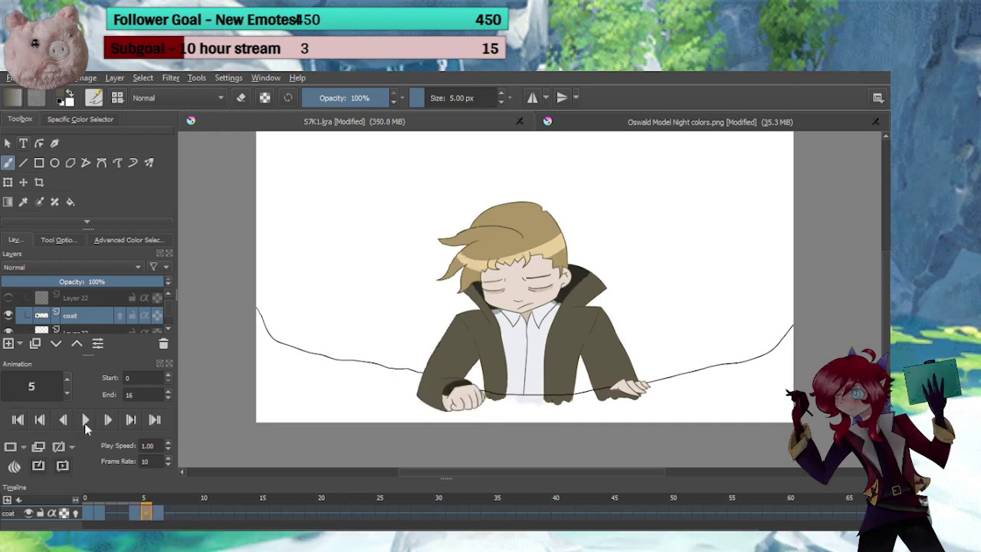
left_click(85, 419)
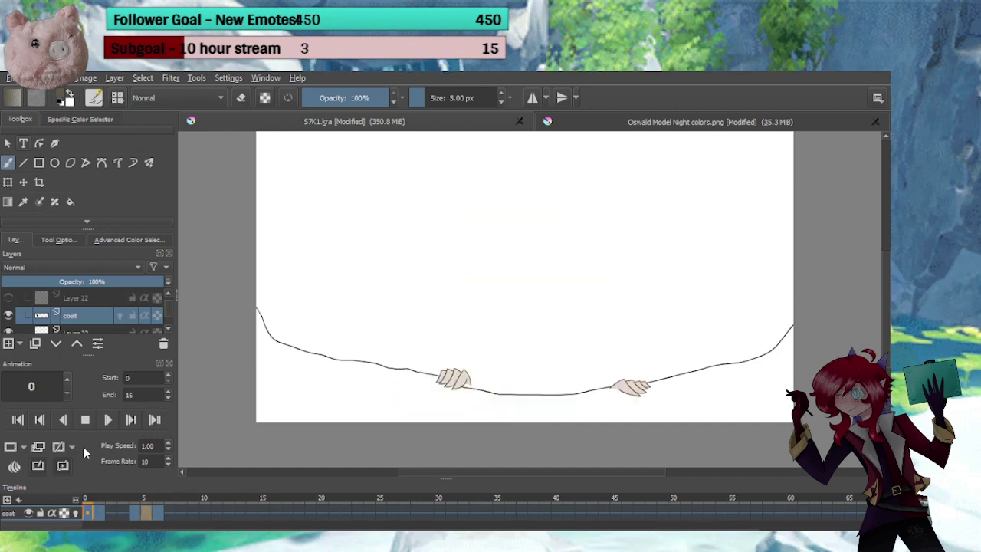
left_click(85, 419)
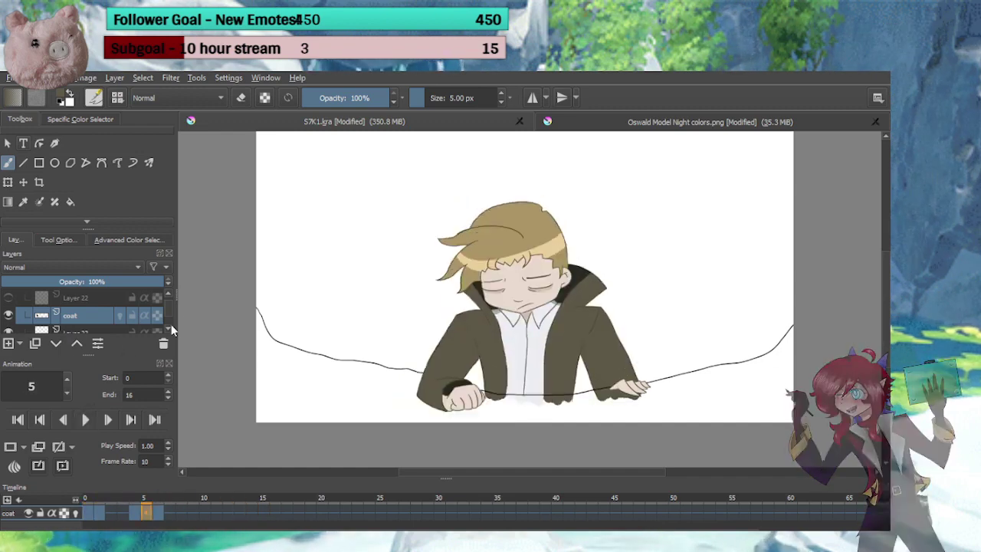
Scale the Front layer's black line slightly narrower and flatter with the Transform tool, and nudge it into place under the hands
left_click(168, 331)
left_click(169, 332)
left_click(84, 307)
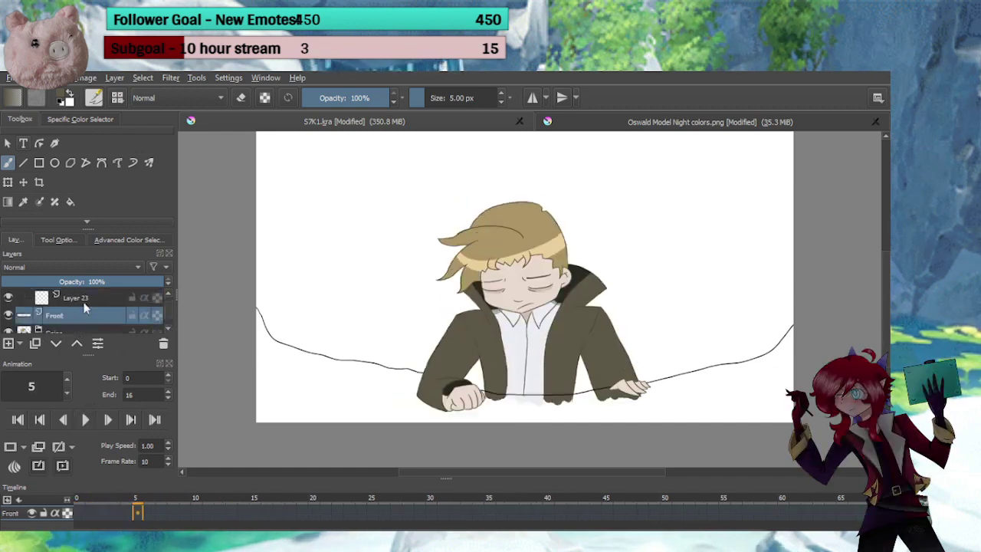
left_click(9, 184)
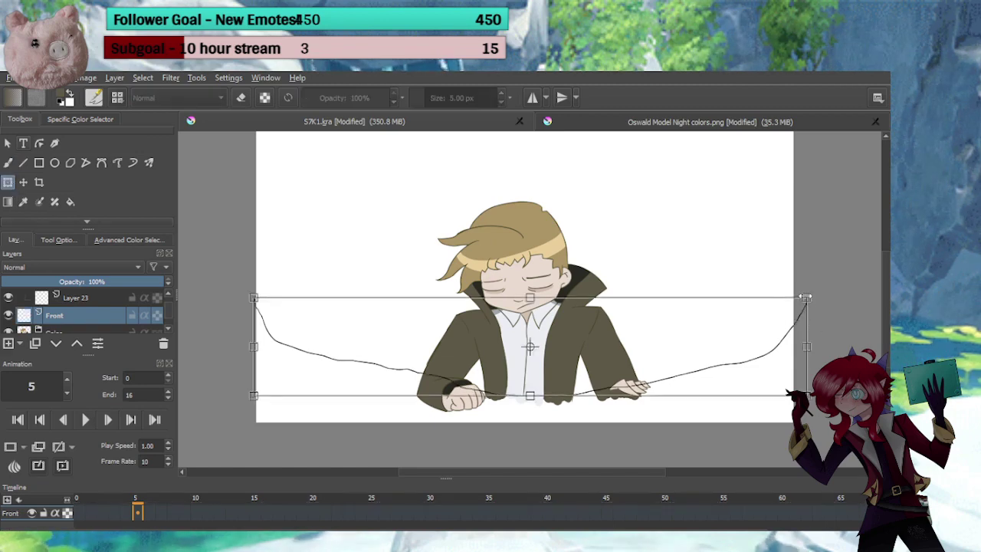
left_click_drag(806, 298, 797, 308)
left_click_drag(681, 367, 678, 368)
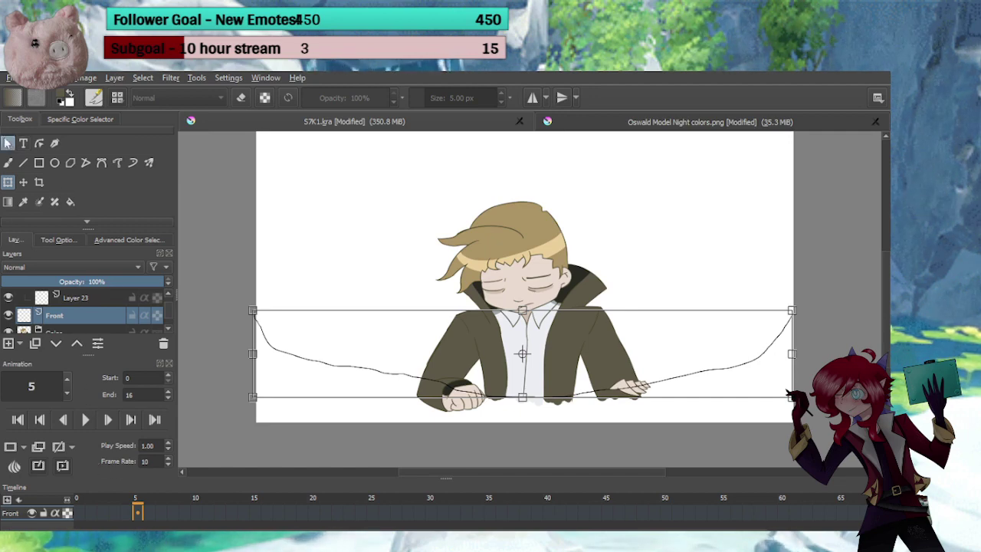
key("Return")
left_click(8, 162)
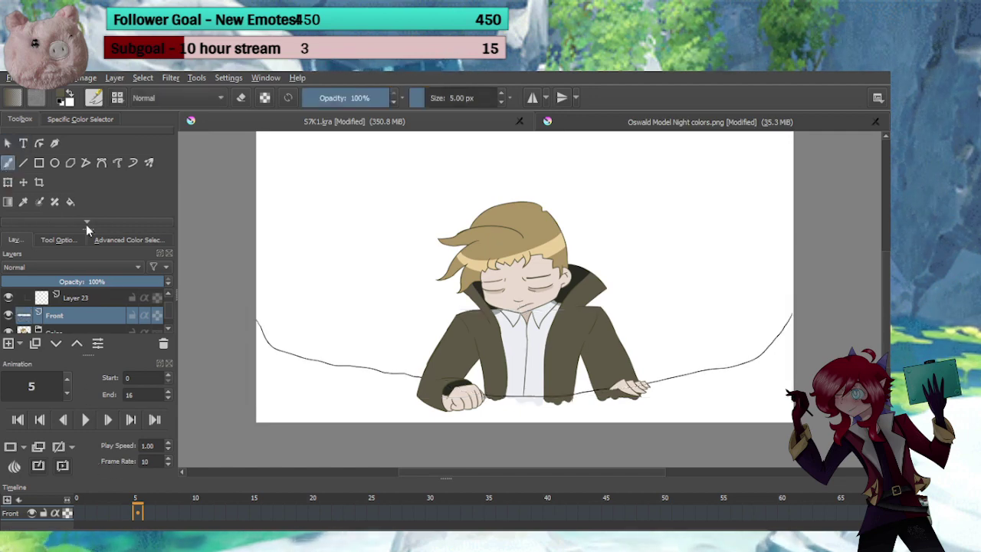
left_click(23, 183)
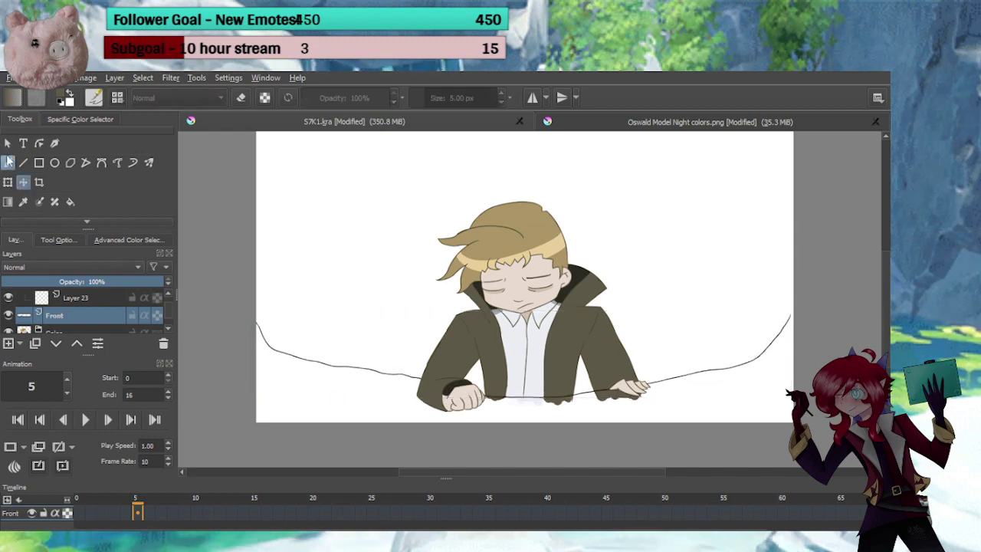
left_click(8, 164)
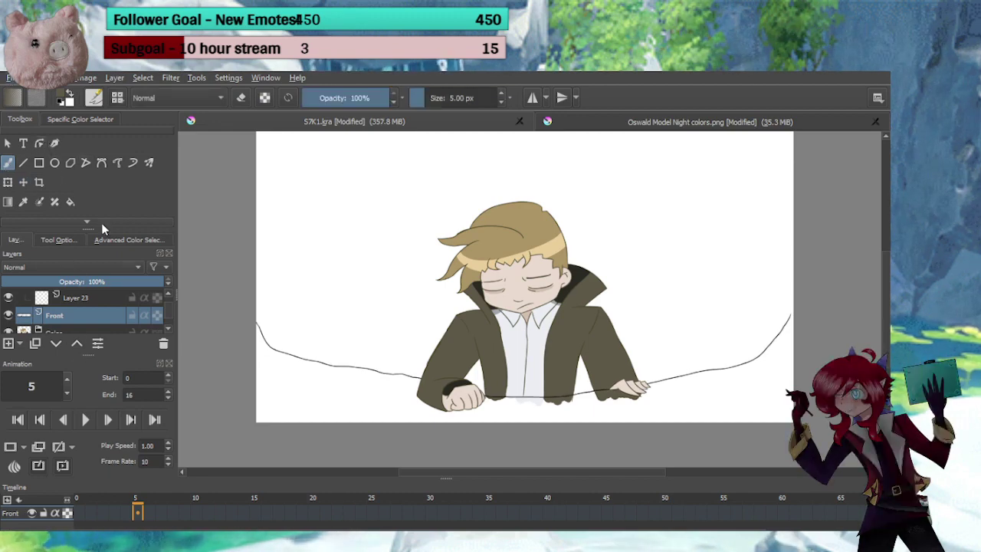
Save the file and play back the animation to check the adjusted black line
key("ctrl+s")
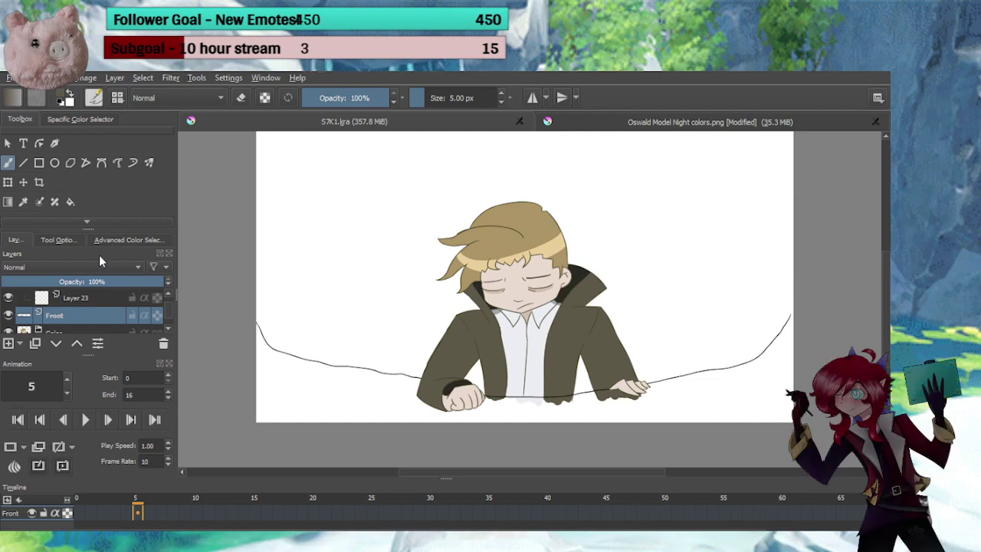
left_click(90, 418)
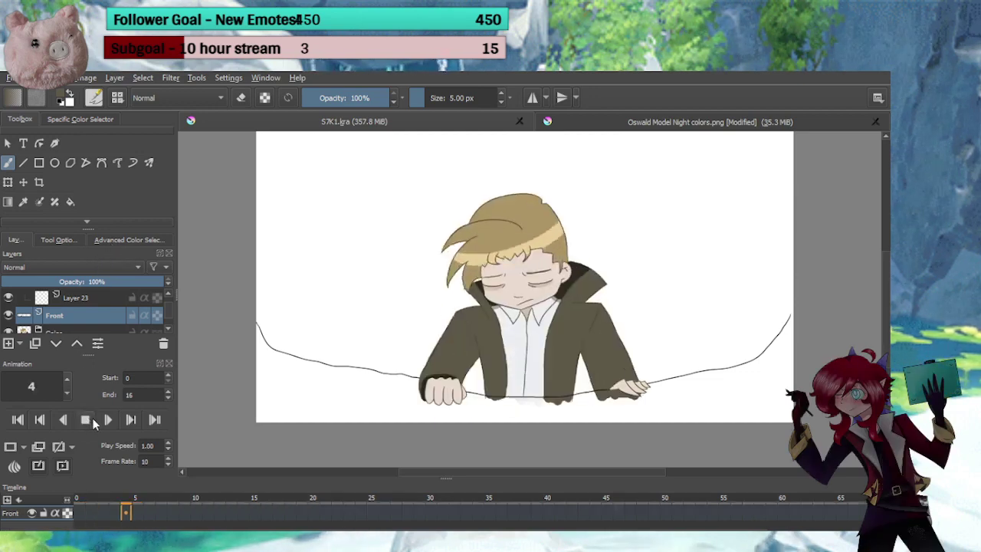
left_click(90, 418)
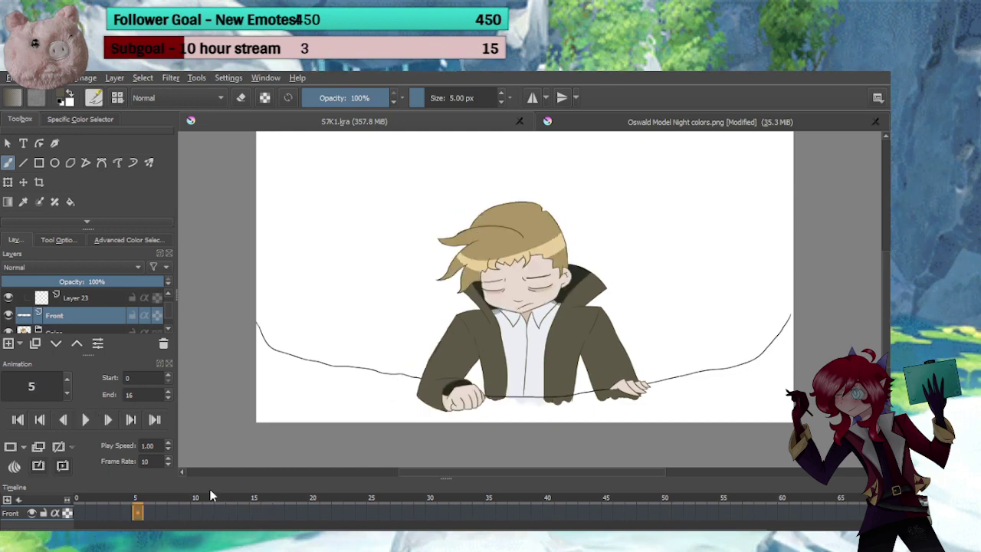
Scale the Front layer's line narrower from its left end at frame 0 and extend it to the left canvas edge with the brush
left_click(88, 513)
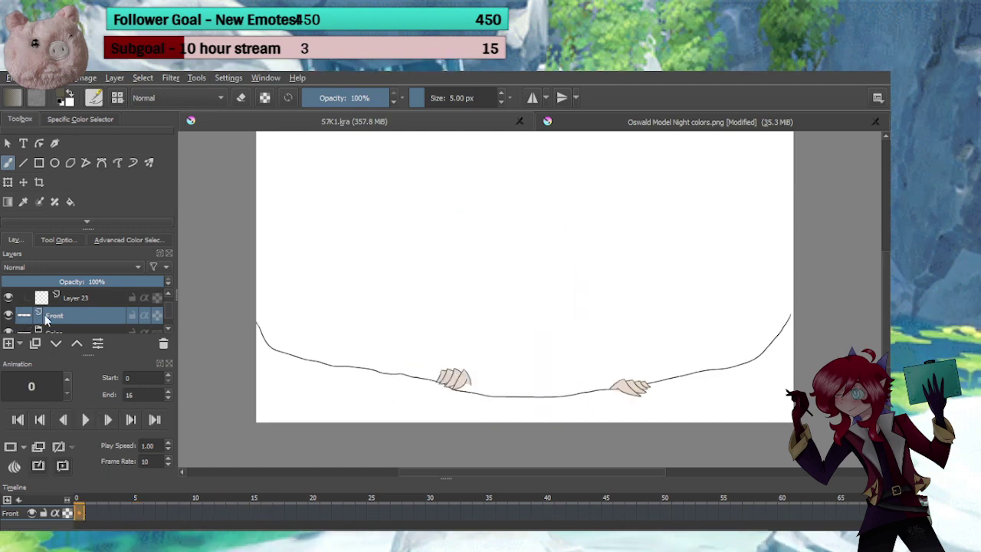
left_click(7, 181)
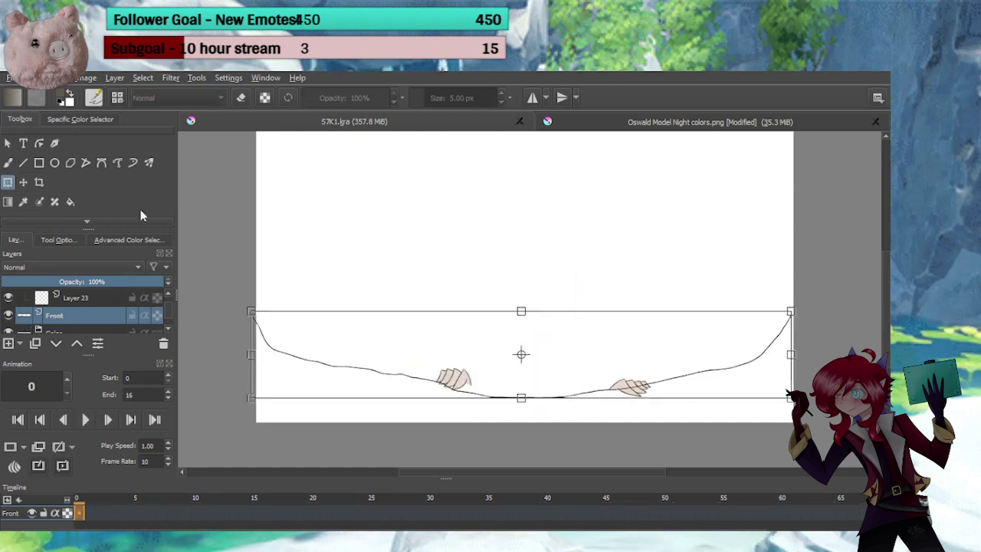
left_click_drag(258, 310, 286, 303)
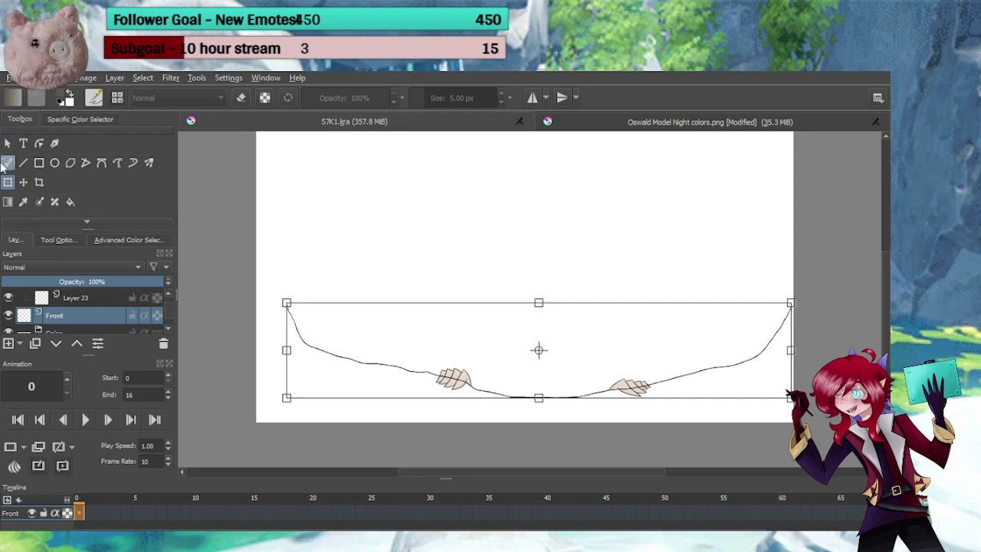
left_click(8, 163)
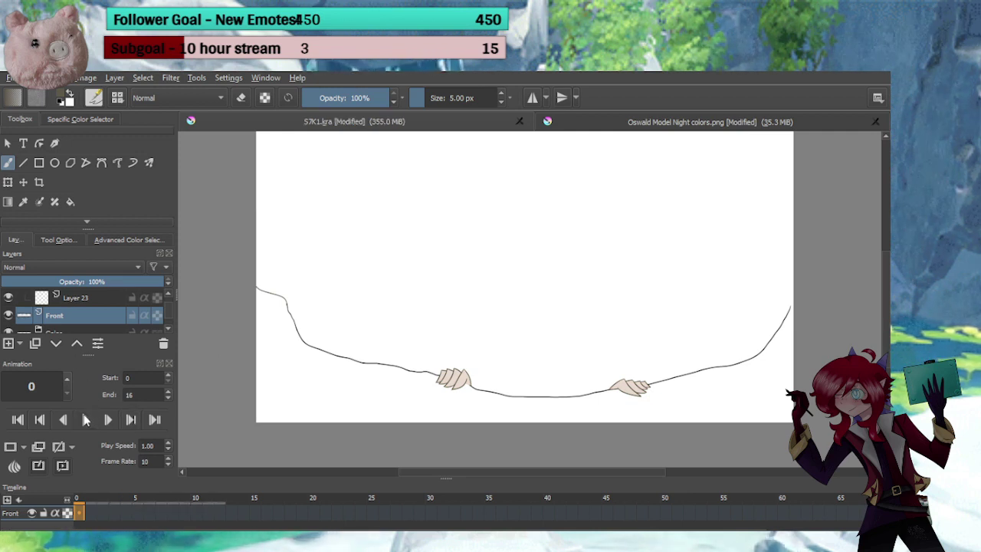
Flatten the extended Front line slightly with the Transform tool, playing back the animation before and after the change
left_click(86, 419)
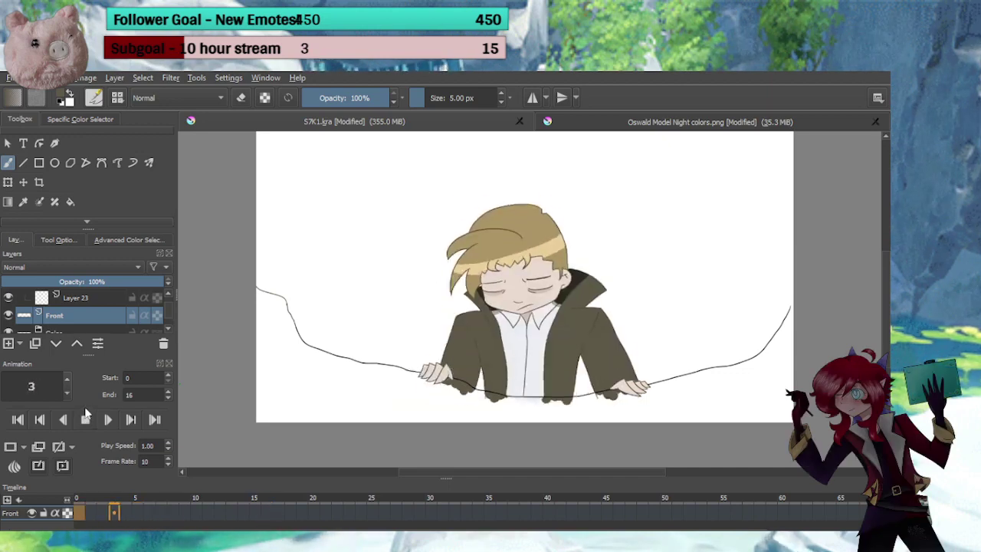
left_click(85, 413)
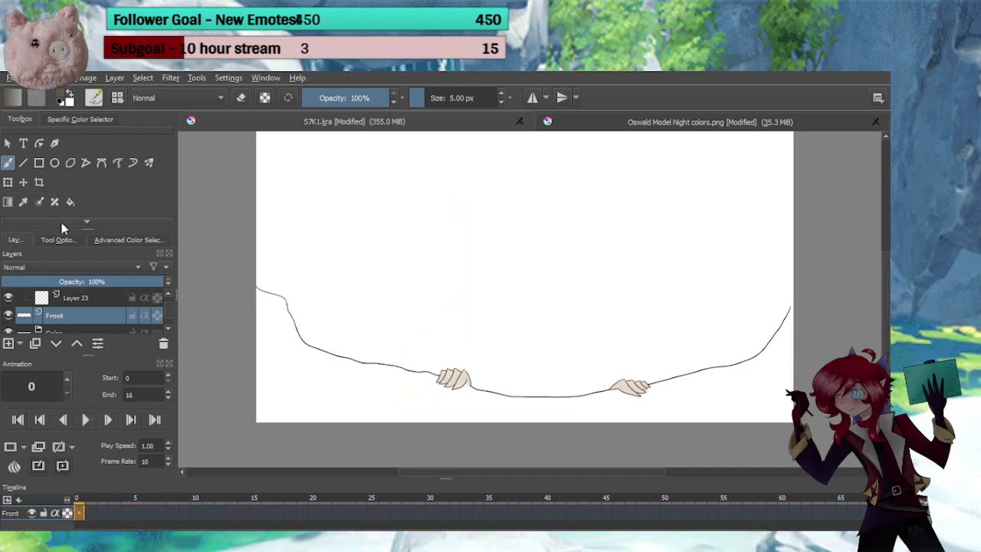
left_click(8, 181)
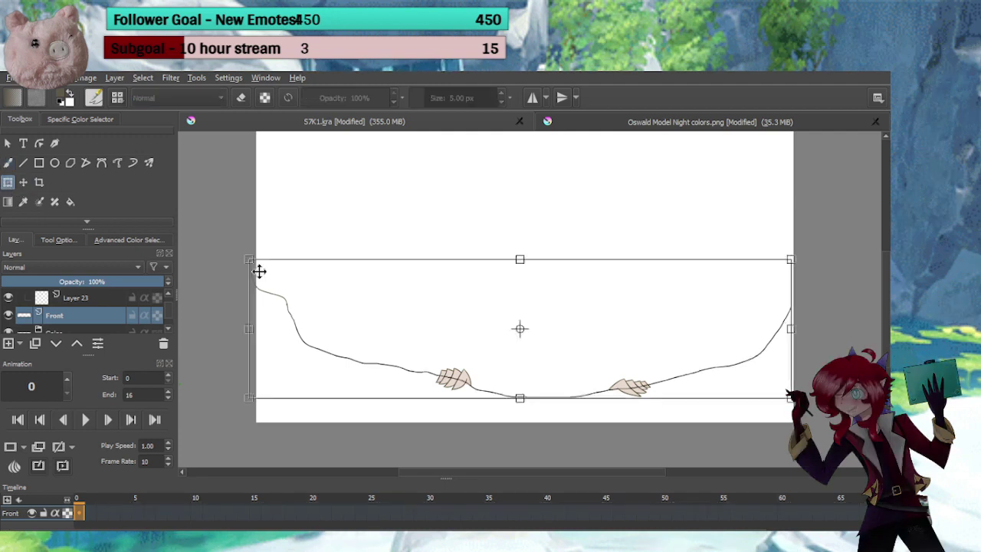
left_click_drag(251, 261, 250, 269)
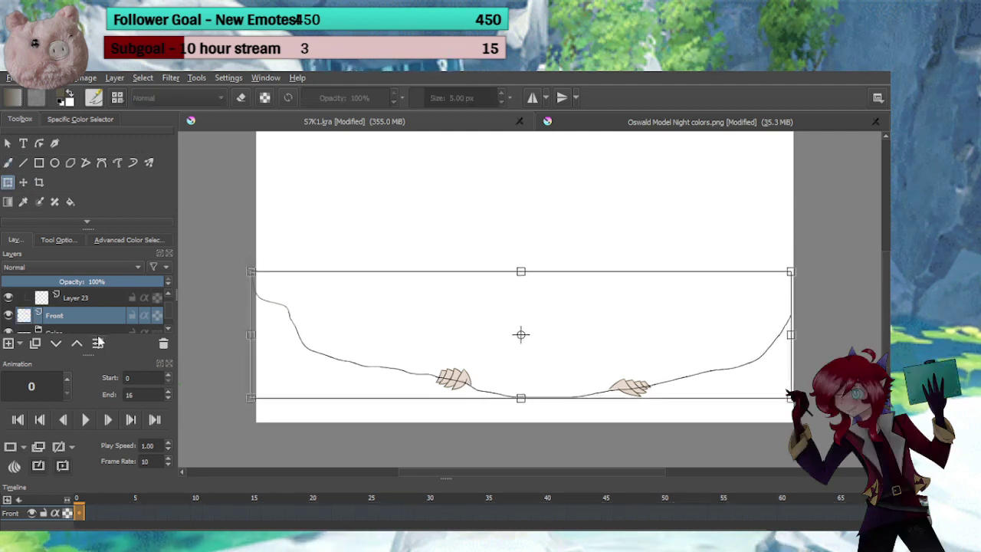
left_click(8, 162)
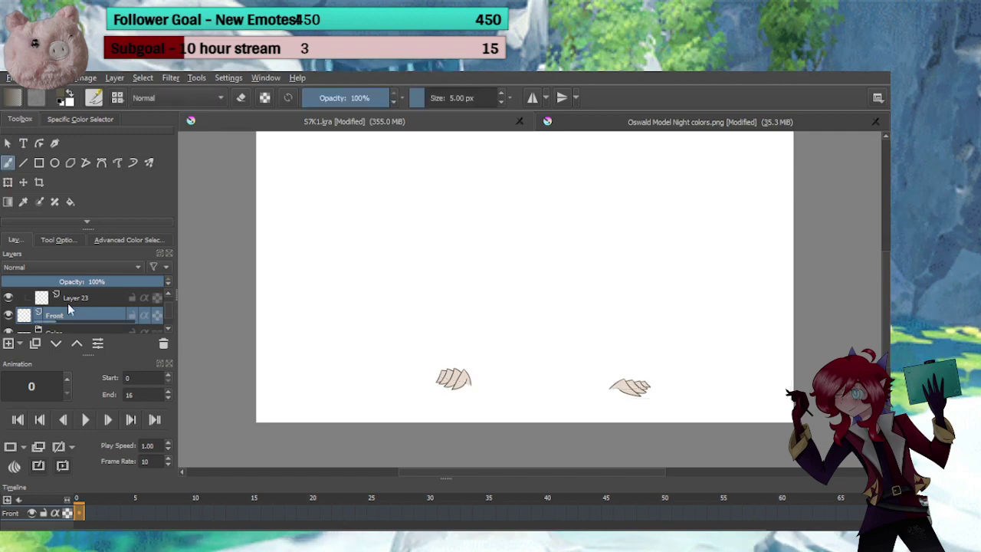
key("space")
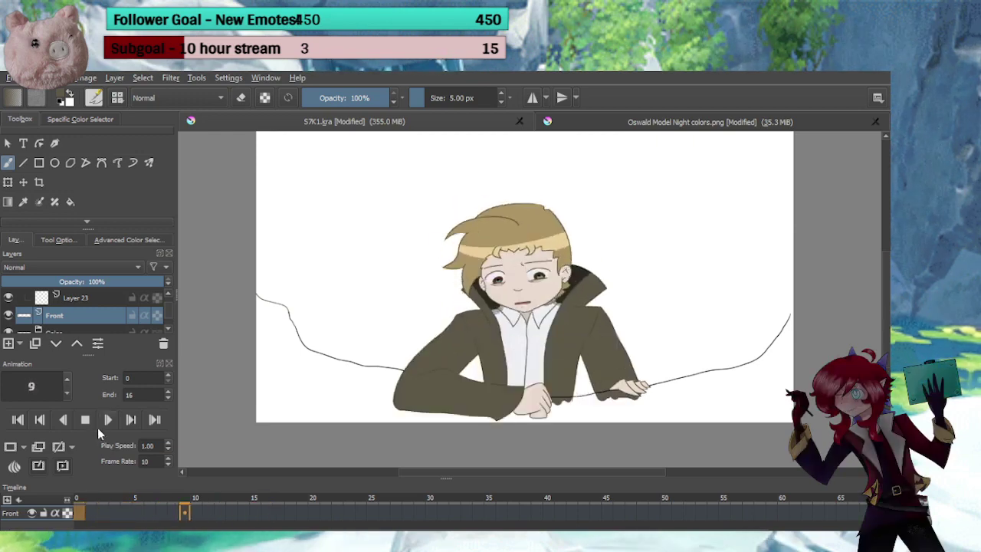
key("space")
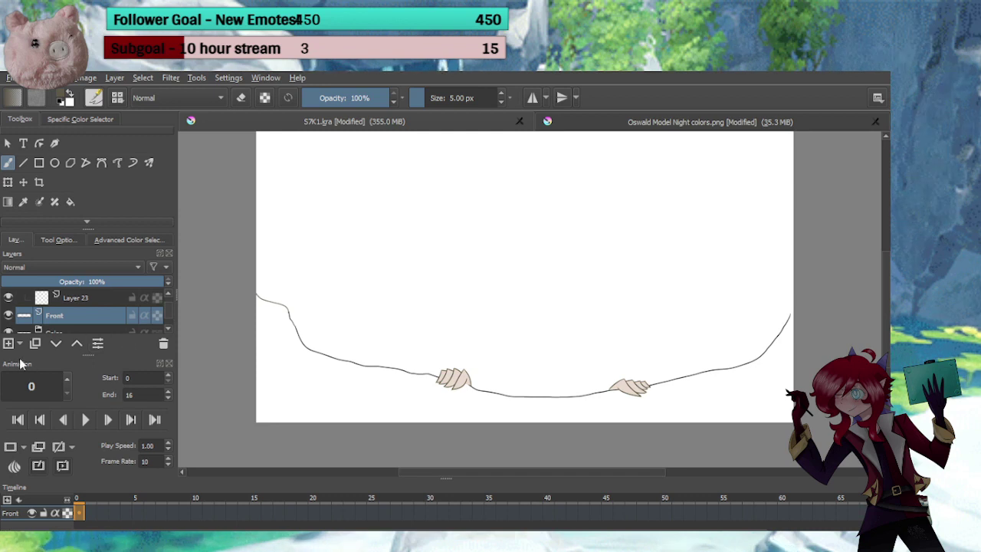
Add a paint layer beneath Front and place both layers inside a new group layer
key("Insert")
left_click(57, 345)
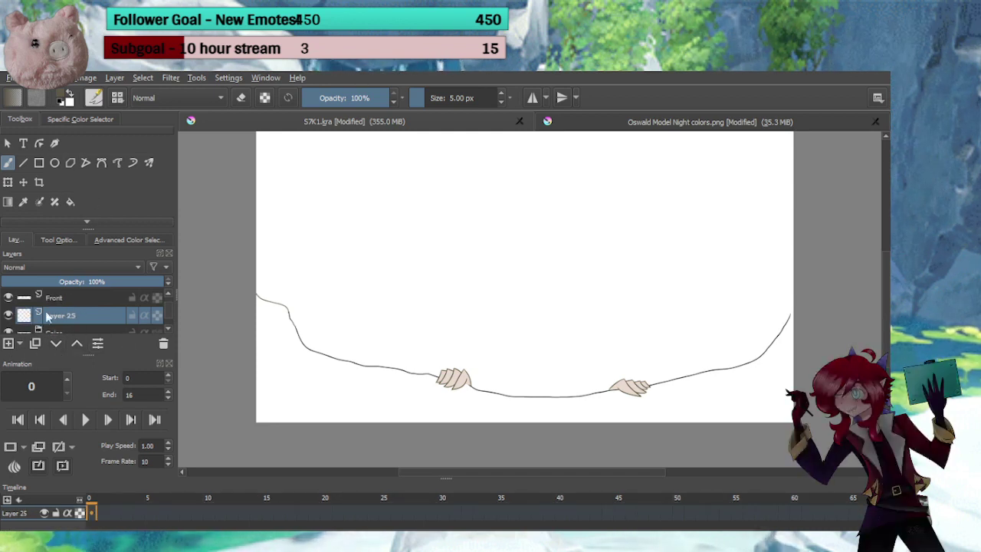
key("Page_Up")
left_click(9, 343)
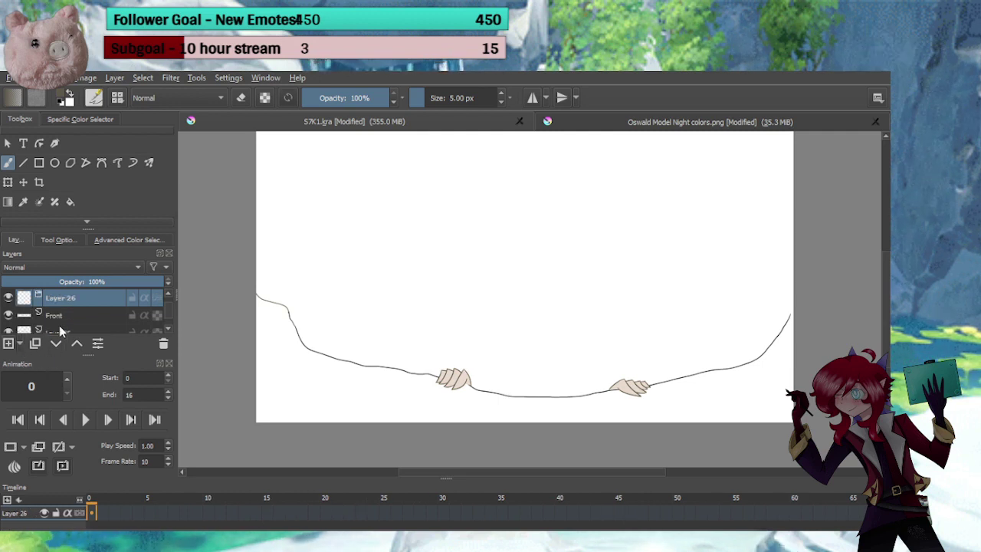
left_click(64, 315)
left_click(76, 345)
left_click(76, 344)
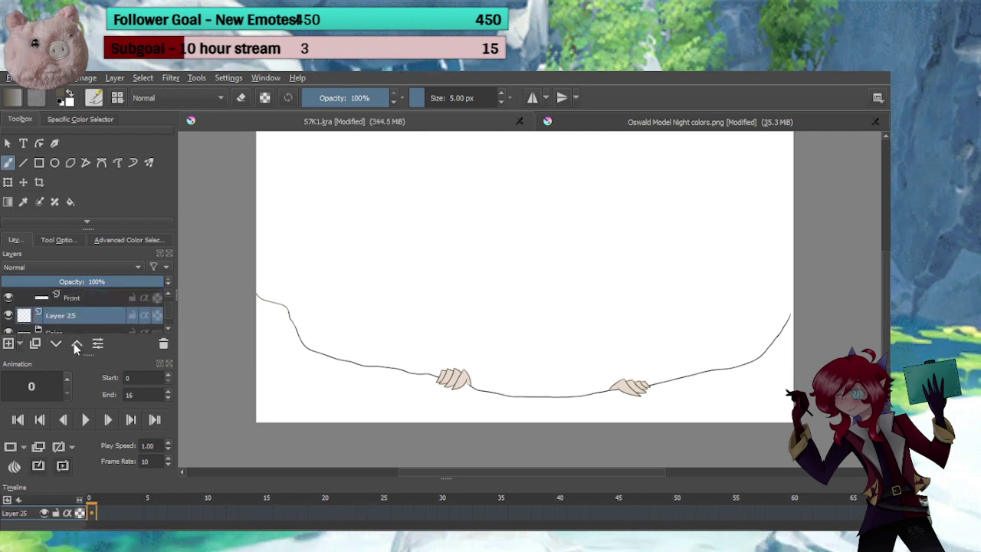
key("ctrl+e")
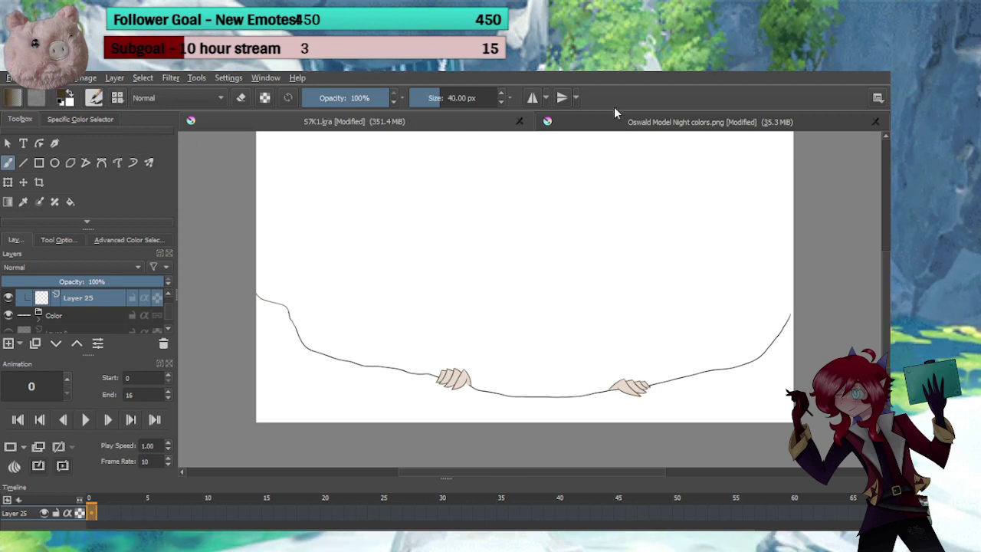
Hide the Color front group so that only the foreground line shows on the canvas
left_click_drag(576, 409, 605, 303)
left_click(167, 293)
left_click(168, 294)
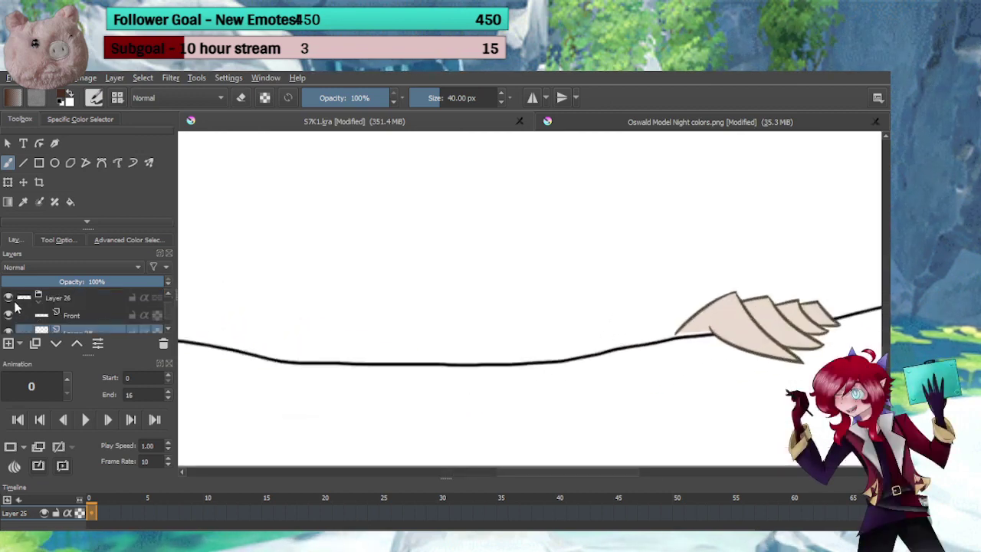
left_click(8, 298)
left_click(9, 299)
scroll(23, 302, "down", 2)
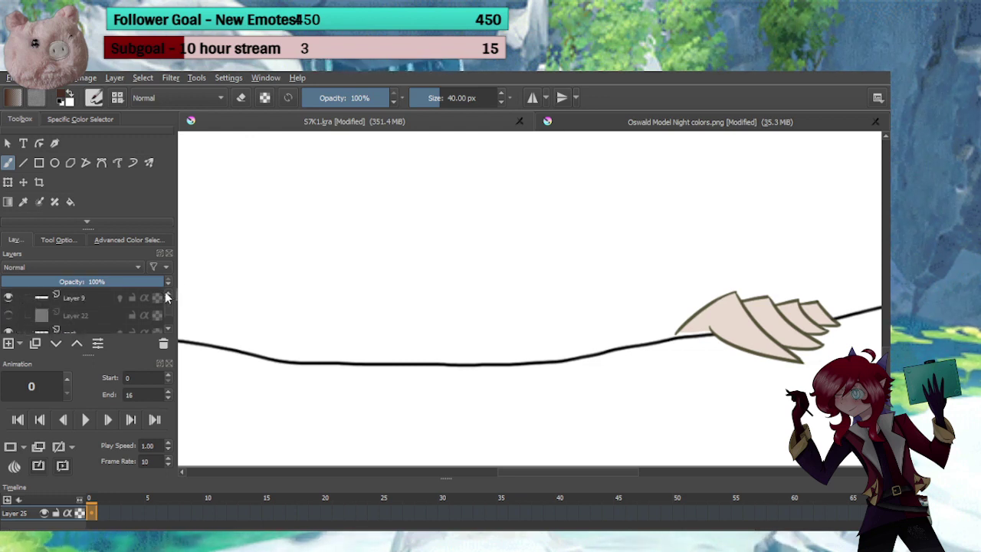
scroll(168, 298, "up", 2)
left_click(8, 299)
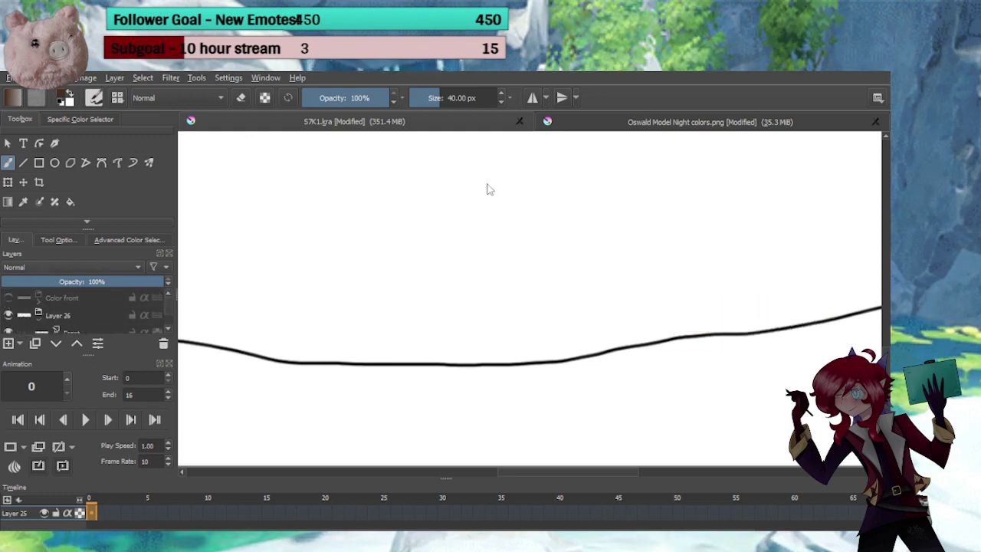
Paint dark brown beneath the foreground line's right end on Layer 25 to close its gap at the canvas edge
left_click_drag(699, 370, 328, 412)
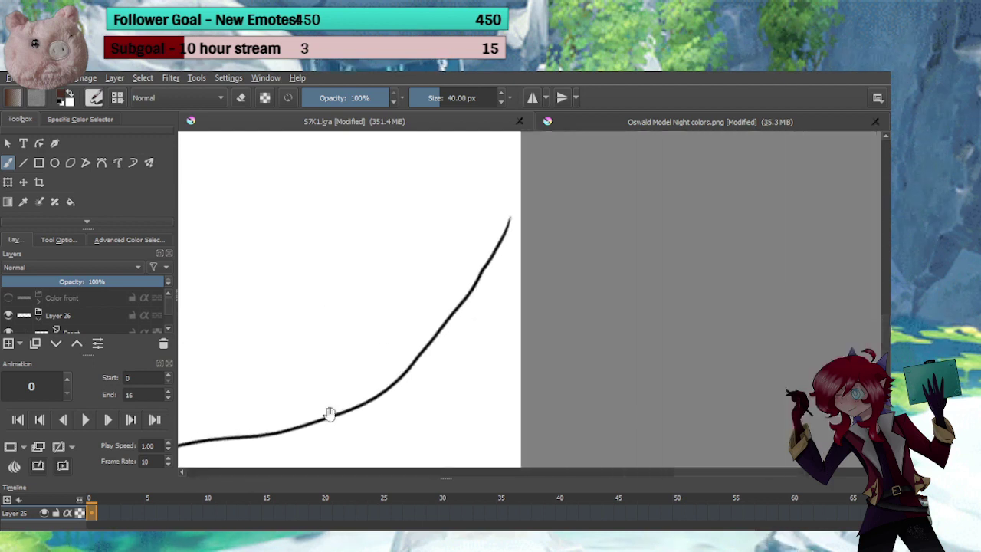
mouse_move(512, 214)
left_mouse_down()
mouse_move(503, 268)
mouse_move(460, 346)
left_mouse_up()
key("e")
left_click_drag(504, 212, 494, 231)
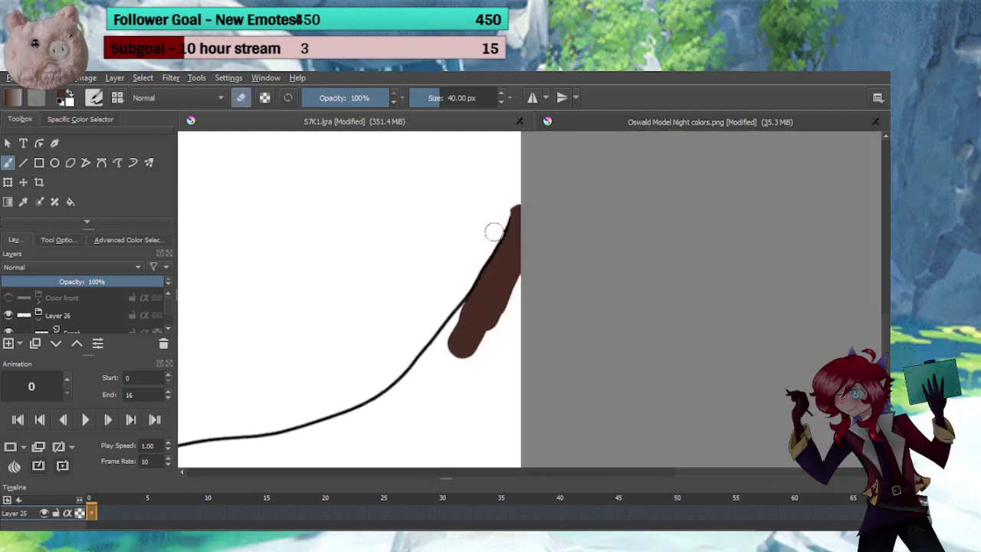
key("e")
left_click_drag(442, 355, 540, 239)
left_click_drag(461, 295, 465, 353)
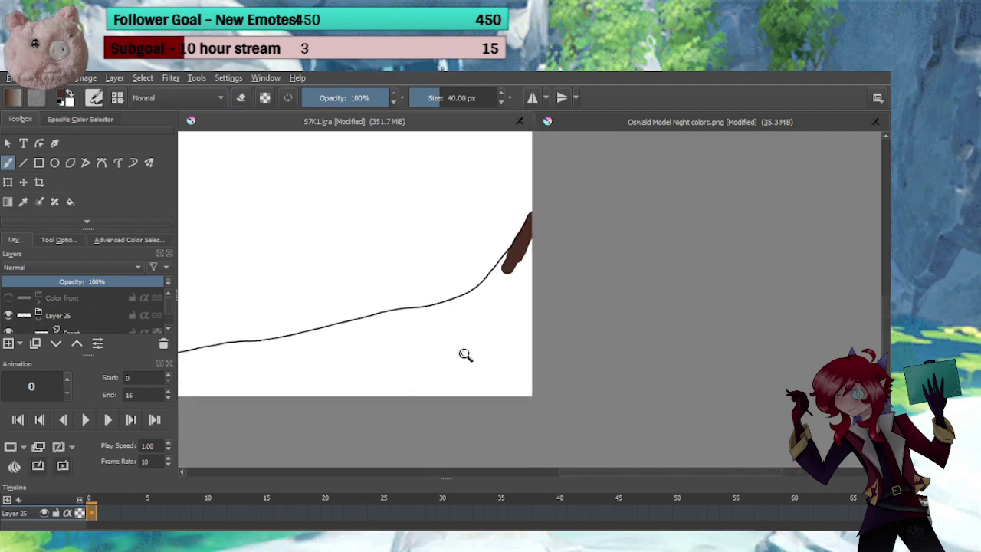
mouse_move(308, 309)
left_mouse_down()
mouse_move(572, 303)
mouse_move(391, 276)
mouse_move(455, 307)
mouse_move(401, 295)
left_mouse_up()
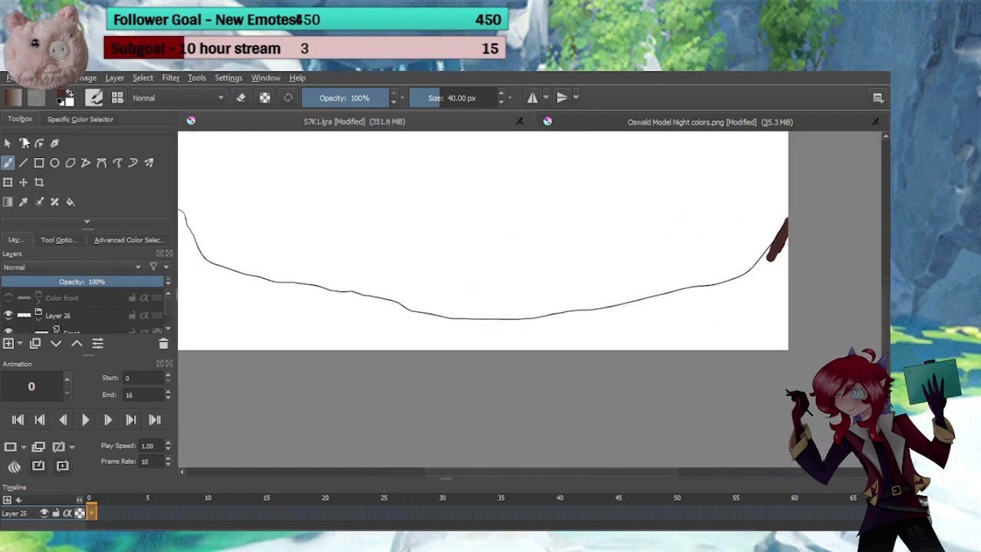
Select the area below the line with the contiguous selection, paint it dark brown with a 139.63 px brush, and deselect
scroll(42, 222, "down", 2)
left_click(70, 201)
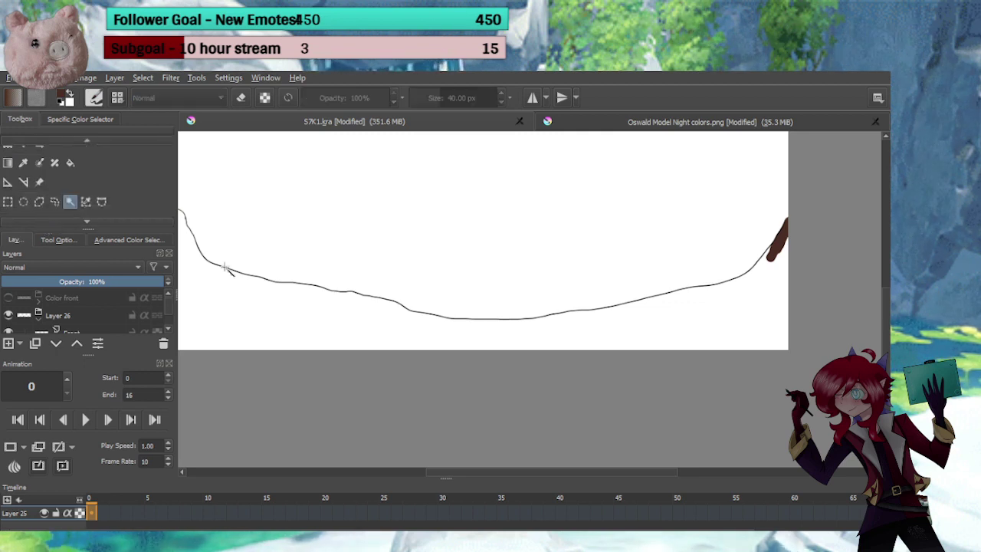
left_click(258, 329)
key("b")
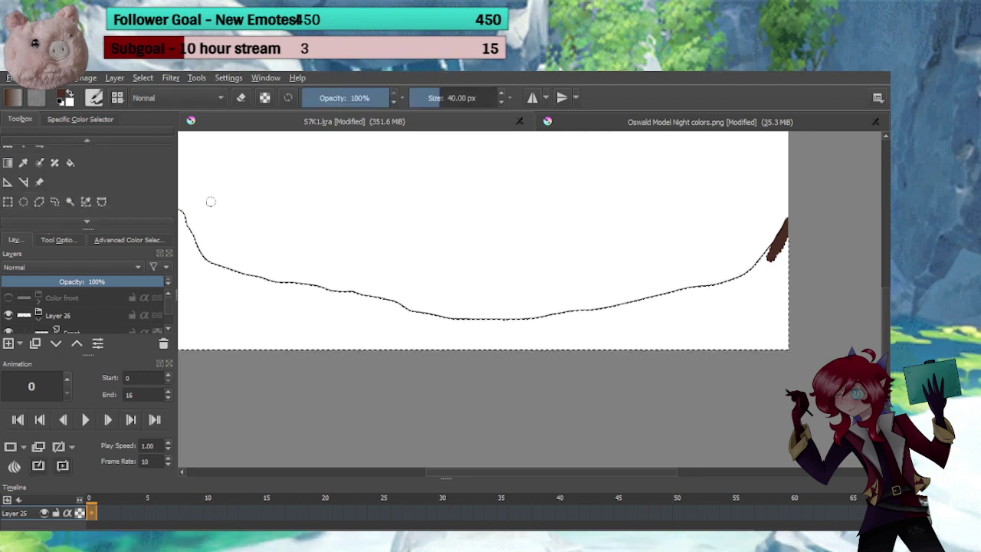
left_click_drag(457, 98, 476, 97)
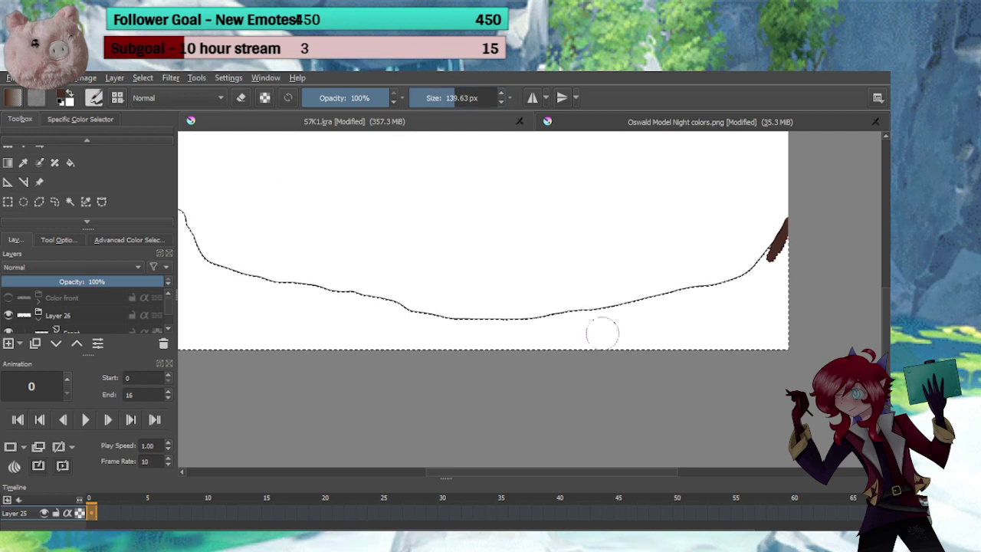
mouse_move(600, 333)
left_mouse_down()
mouse_move(689, 276)
mouse_move(678, 354)
mouse_move(736, 349)
mouse_move(792, 261)
mouse_move(780, 312)
mouse_move(429, 373)
mouse_move(441, 347)
mouse_move(276, 354)
mouse_move(271, 341)
mouse_move(285, 329)
mouse_move(472, 306)
mouse_move(490, 293)
mouse_move(273, 323)
mouse_move(296, 246)
mouse_move(335, 201)
mouse_move(249, 219)
left_mouse_up()
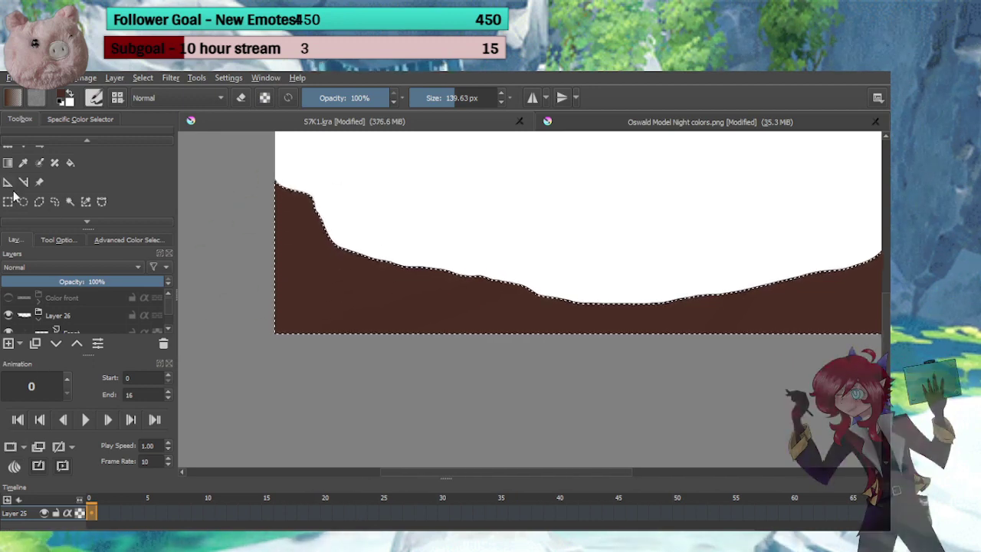
key("ctrl+shift+a")
Paint over the white gaps left in the brown fill along the right end of the line
left_click_drag(571, 259, 322, 302)
left_click_drag(560, 295, 484, 316)
mouse_move(541, 320)
left_mouse_down()
mouse_move(542, 248)
mouse_move(567, 199)
left_mouse_up()
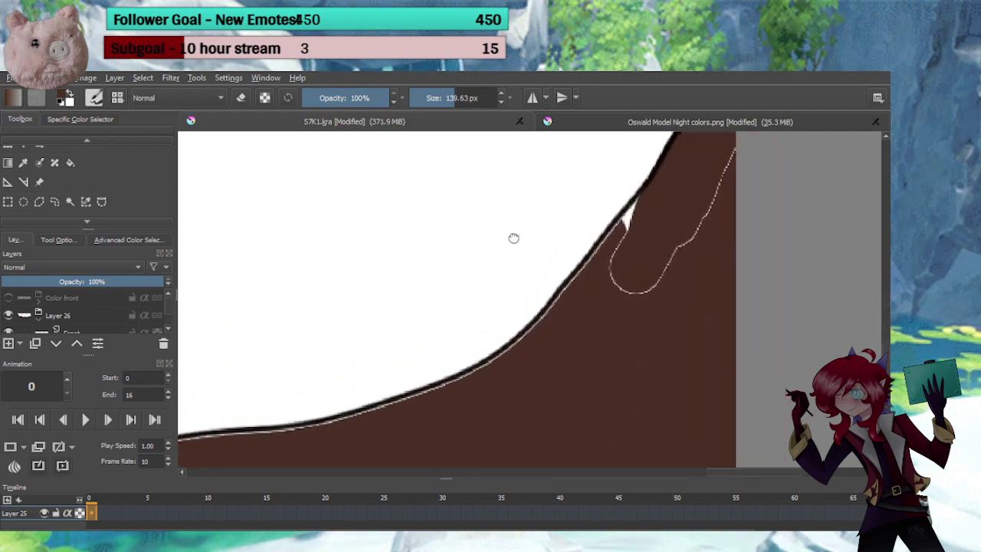
left_click_drag(514, 238, 404, 273)
mouse_move(637, 163)
left_mouse_down()
mouse_move(548, 319)
mouse_move(537, 283)
mouse_move(513, 300)
mouse_move(547, 252)
mouse_move(516, 300)
mouse_move(376, 345)
mouse_move(431, 295)
mouse_move(342, 298)
mouse_move(431, 311)
mouse_move(433, 337)
mouse_move(465, 345)
mouse_move(362, 315)
left_mouse_up()
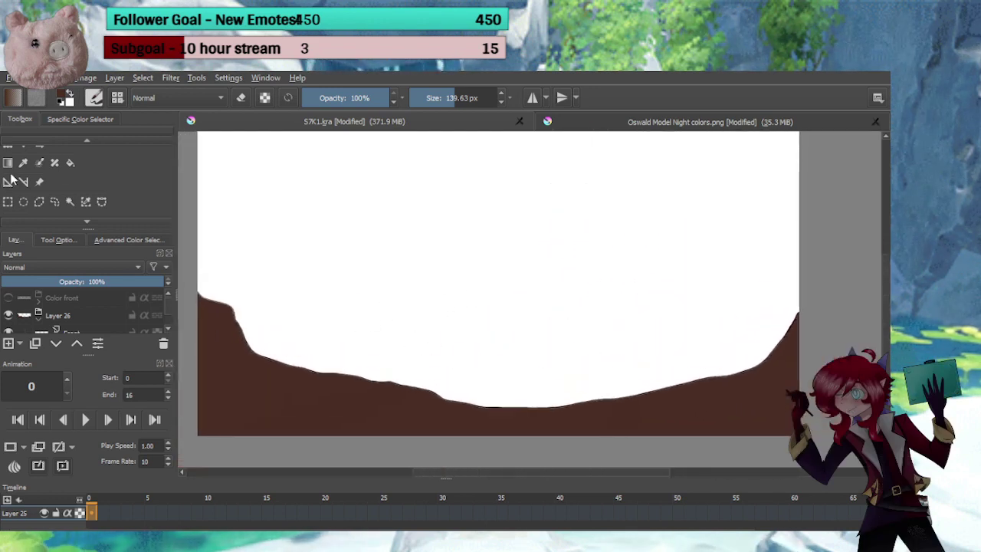
Stretch the brown fill slightly upward with the Transform tool so it reaches under the black line
left_click(11, 147)
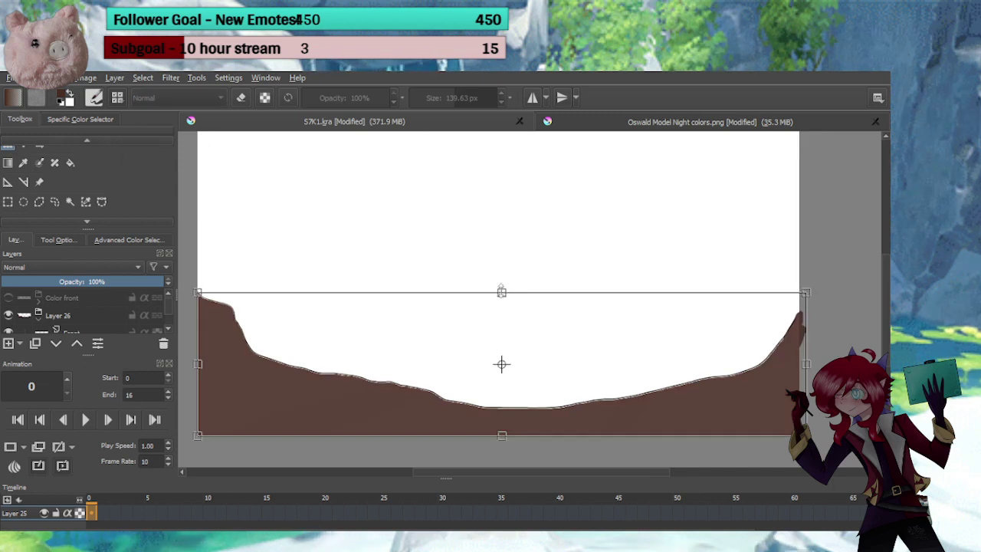
left_click_drag(501, 292, 501, 290)
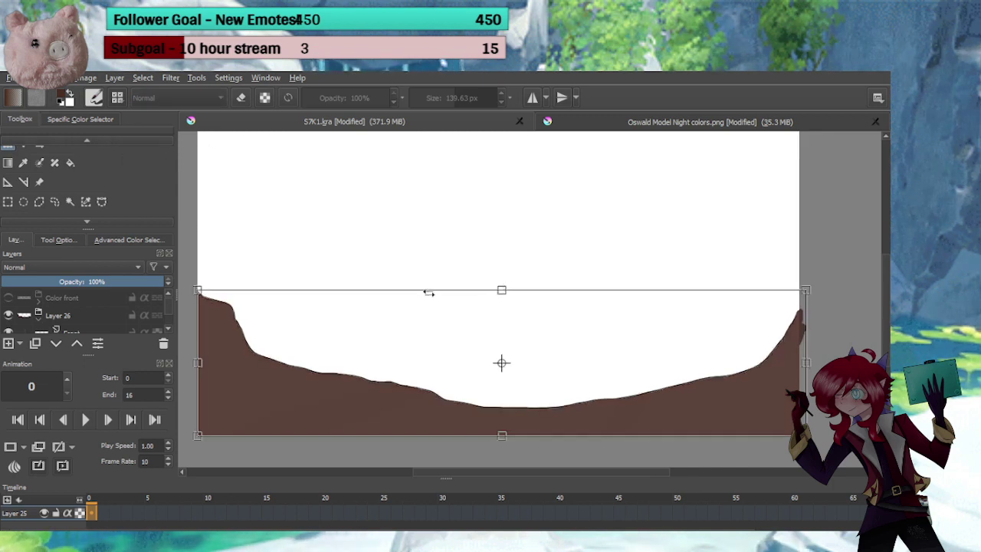
key("b")
Erase the brown fill that spills over the foreground line near the left canvas edge
left_click_drag(290, 292, 446, 300)
left_click_drag(382, 294, 407, 184)
left_click_drag(393, 277, 440, 177)
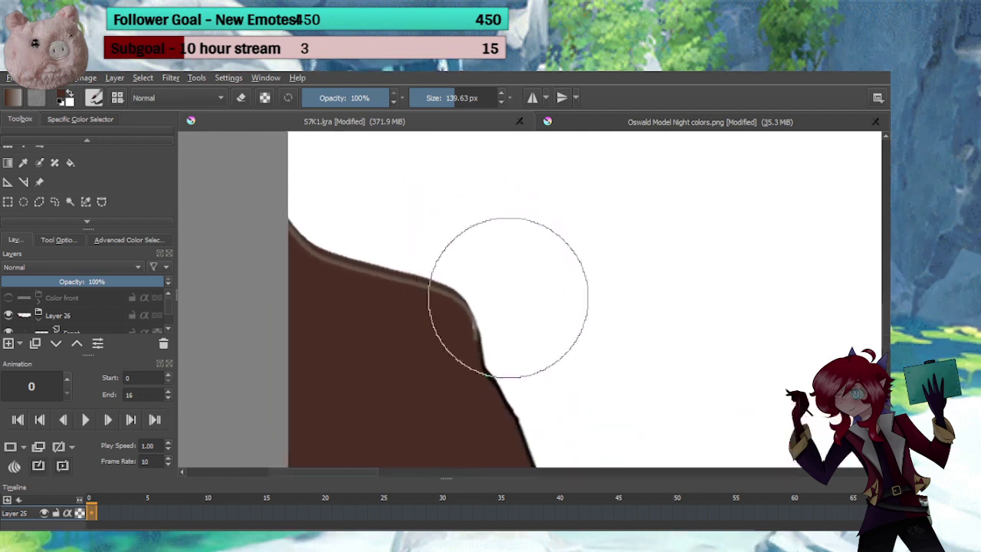
key("e")
mouse_move(509, 298)
left_mouse_down()
mouse_move(466, 271)
mouse_move(324, 217)
mouse_move(317, 198)
left_mouse_up()
key("e")
mouse_move(501, 265)
left_mouse_down()
mouse_move(508, 343)
mouse_move(228, 246)
mouse_move(372, 291)
mouse_move(372, 309)
mouse_move(442, 303)
mouse_move(422, 298)
mouse_move(449, 313)
left_mouse_up()
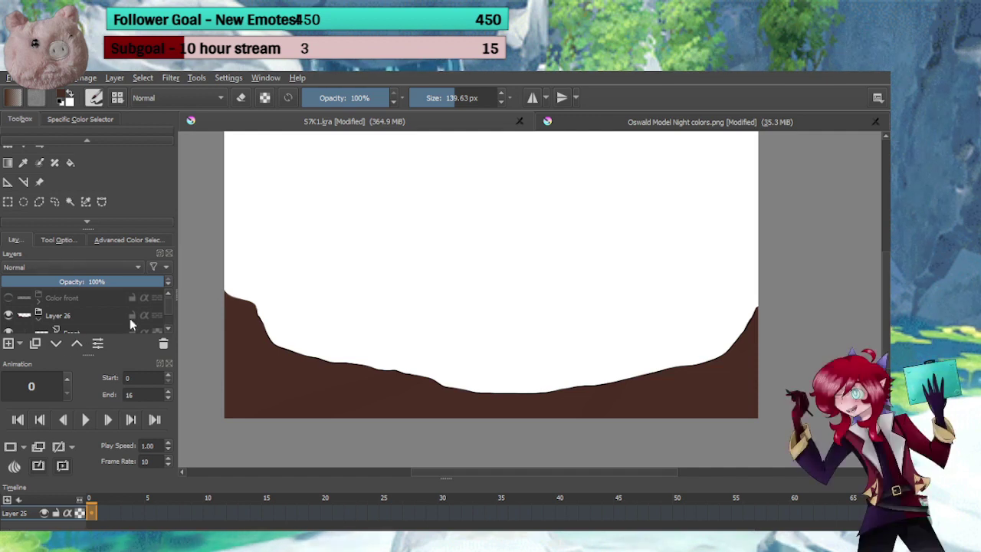
Select the whole brown fill on Layer 25 with the Similar Color Selection tool and return to the brush
left_click(168, 329)
left_click(168, 329)
left_click(168, 328)
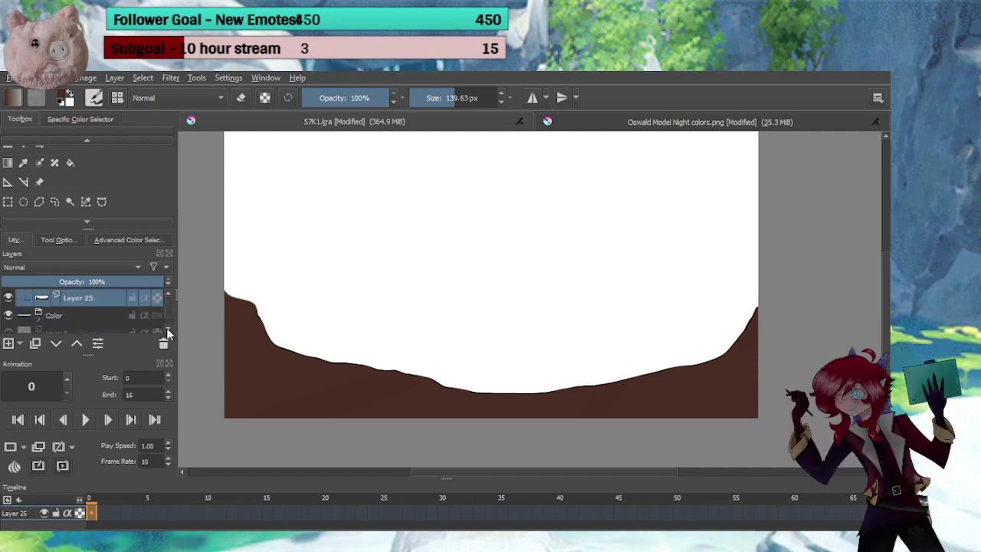
left_click(87, 202)
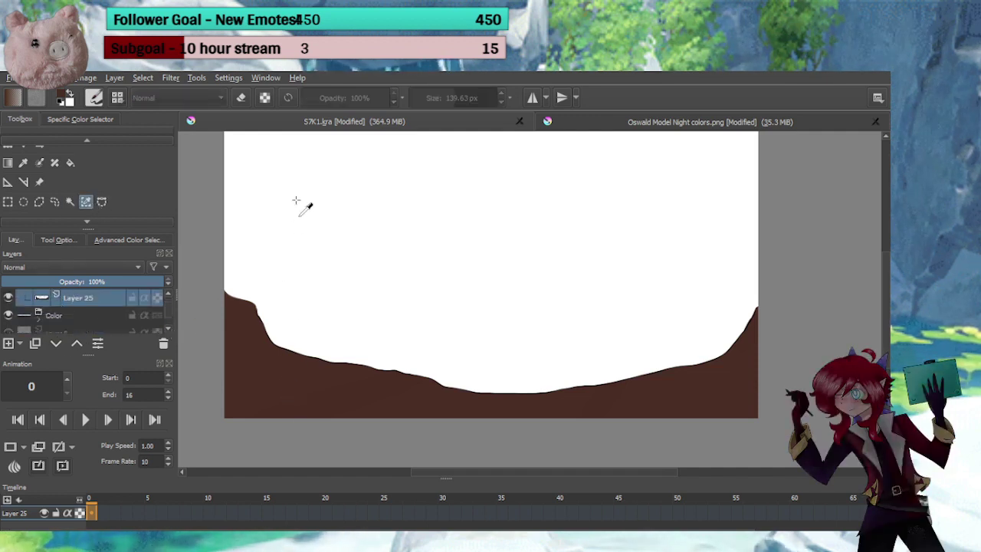
left_click(363, 389)
key("b")
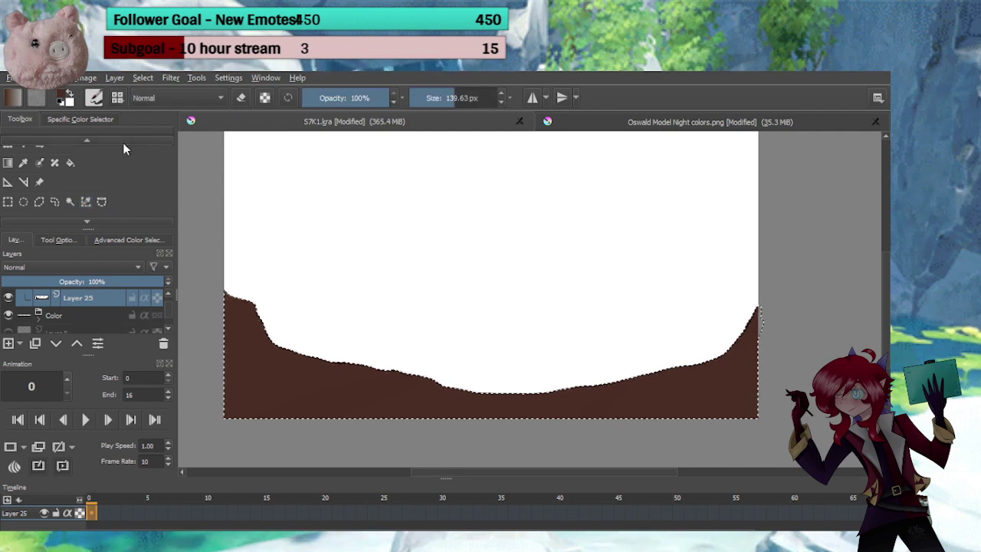
Paint a dark rough texture over the selected ground with a 243.04 px textured brush, on Layer 25 and on a new layer above it
scroll(122, 143, "up", 1)
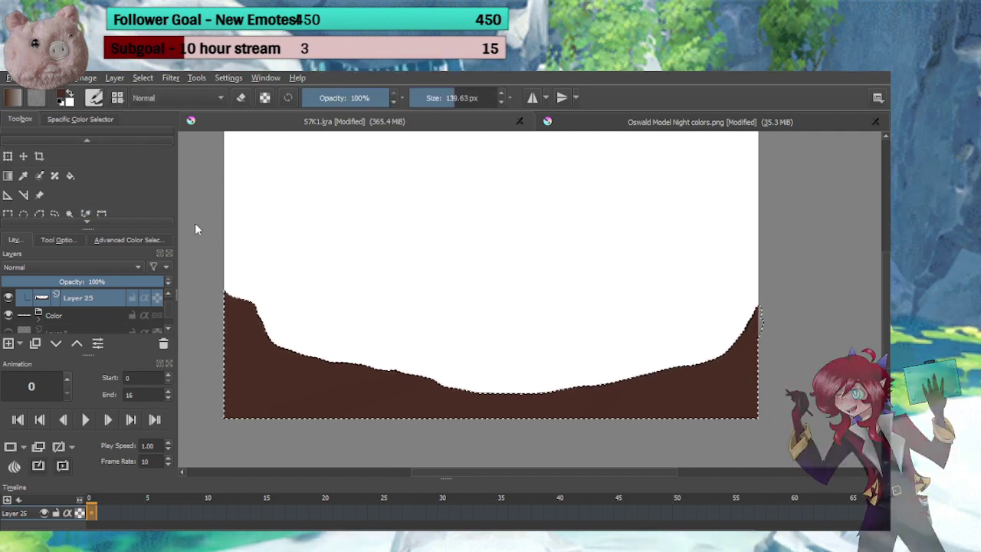
key("slash")
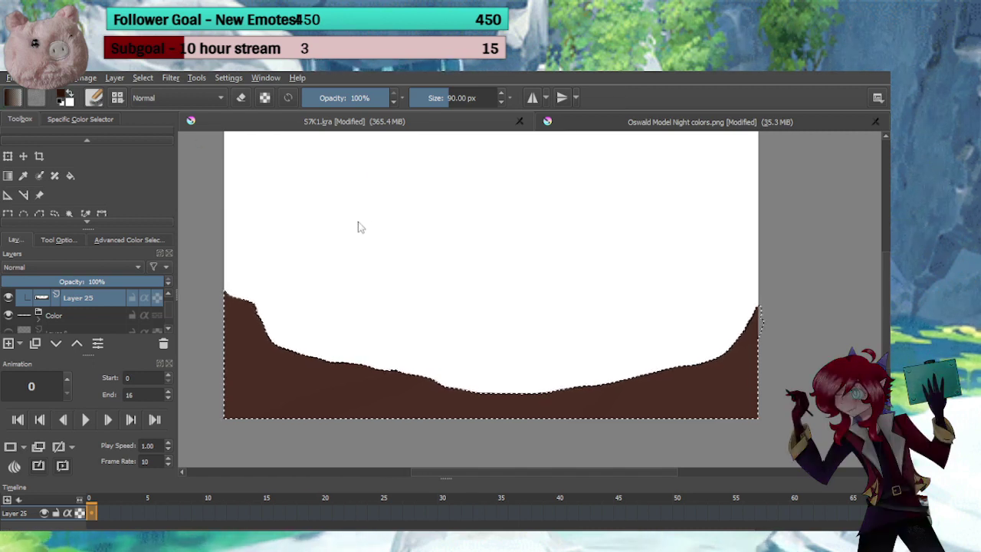
key("k")
left_click(463, 98)
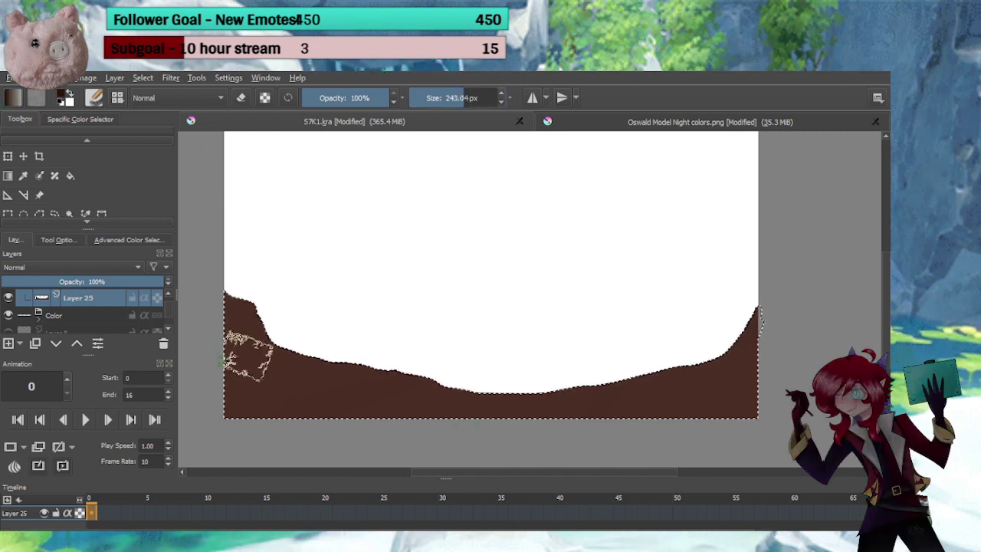
mouse_move(248, 357)
left_mouse_down()
mouse_move(276, 361)
mouse_move(343, 411)
left_mouse_up()
mouse_move(419, 402)
left_mouse_down()
mouse_move(608, 385)
mouse_move(701, 392)
left_mouse_up()
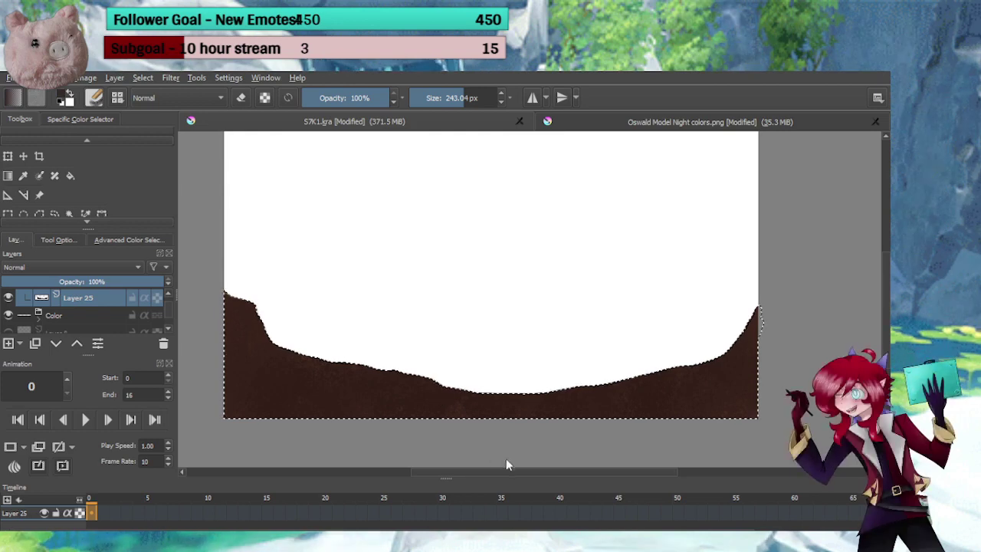
left_click(9, 342)
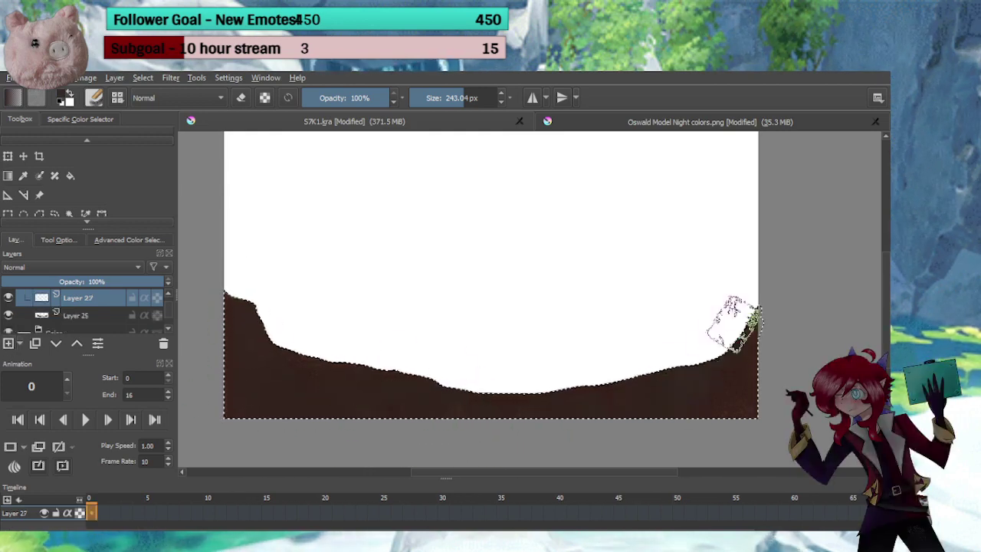
Add a layer directly above Layer 25 and shade the ground with a 600 px soft airbrush
left_click(76, 315)
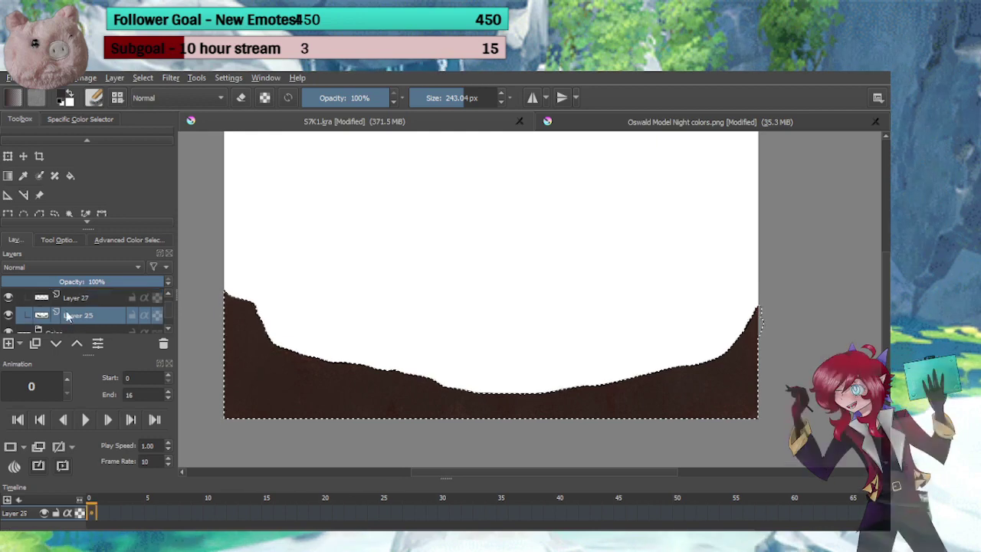
left_click(9, 342)
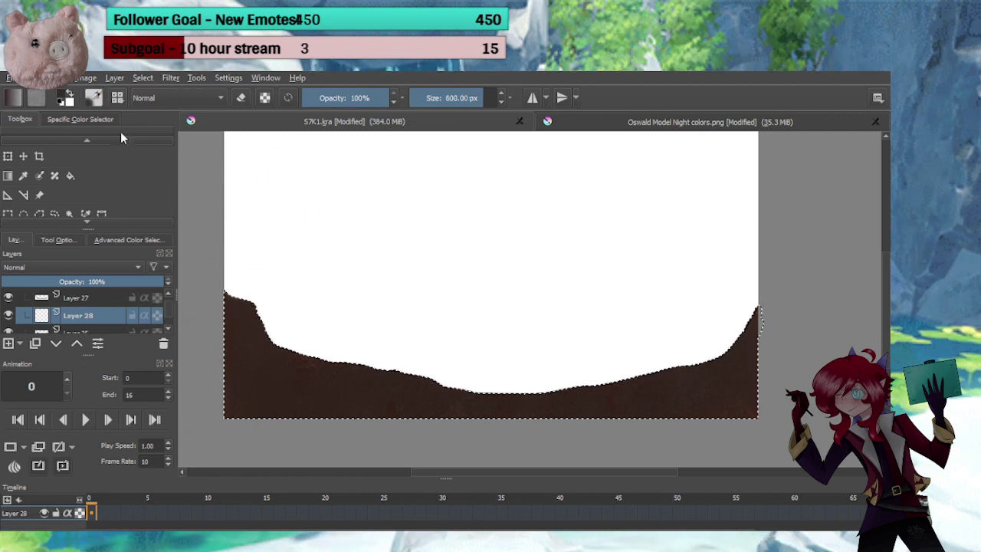
mouse_move(226, 381)
left_mouse_down()
mouse_move(282, 410)
mouse_move(355, 428)
mouse_move(592, 440)
mouse_move(794, 337)
left_mouse_up()
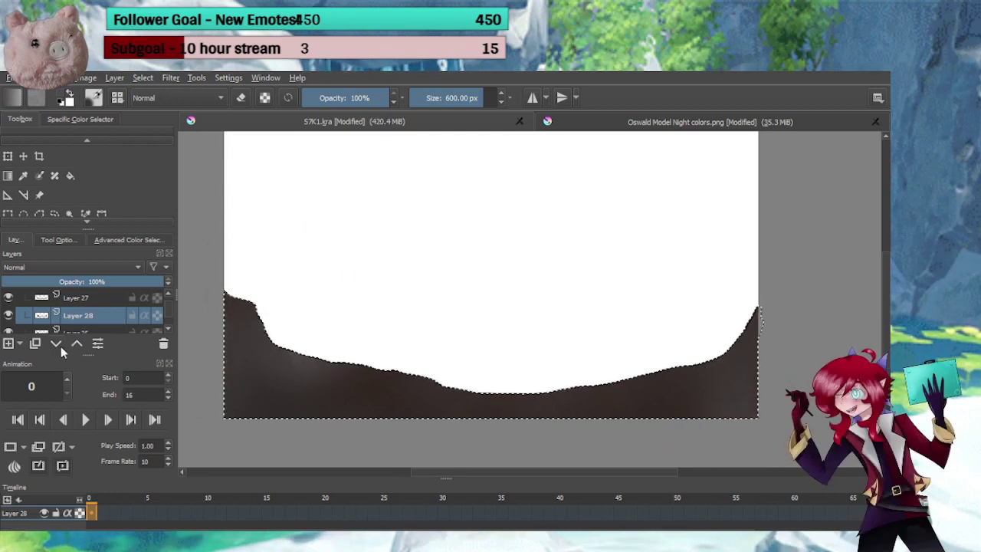
Collapse the Layer 26 group and add a new backdrop layer directly above Layer 7
scroll(169, 294, "up", 1)
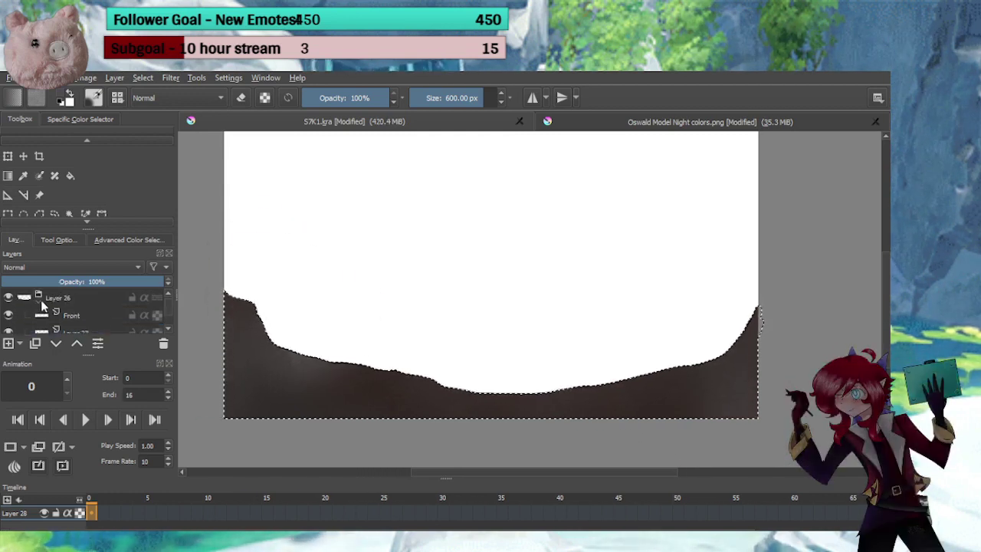
left_click(38, 301)
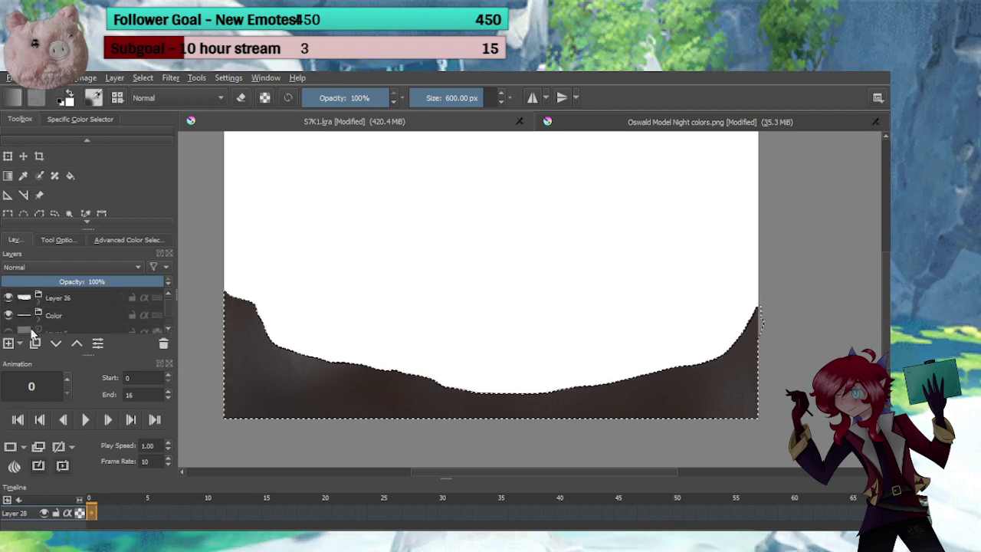
scroll(9, 316, "down", 1)
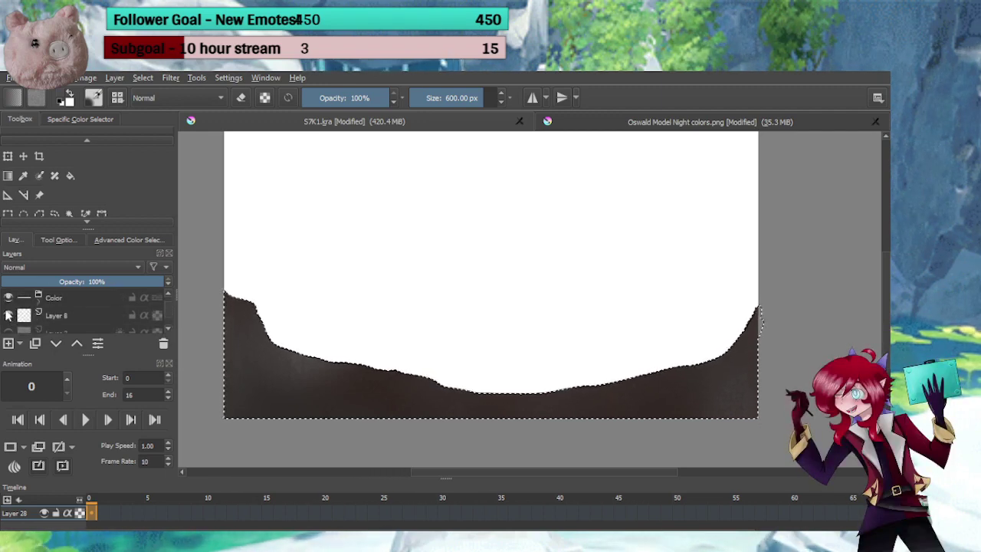
left_click(7, 315)
scroll(9, 321, "down", 1)
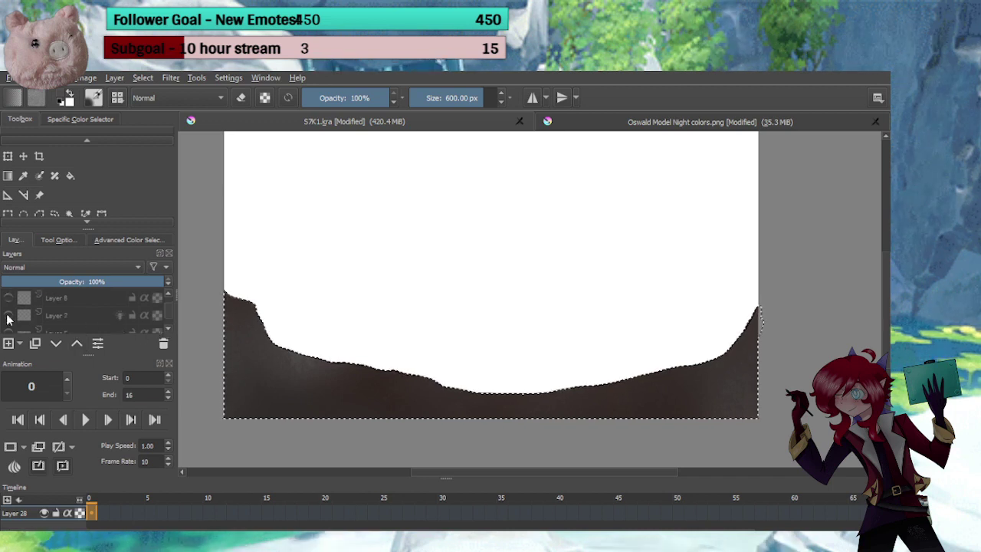
left_click(8, 316)
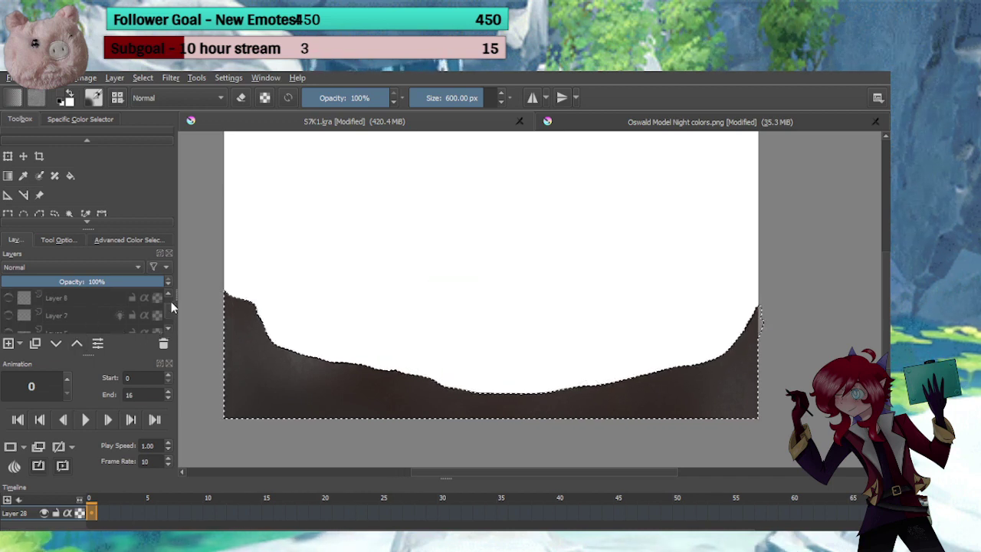
left_click(88, 298)
left_click(49, 322)
left_click(9, 344)
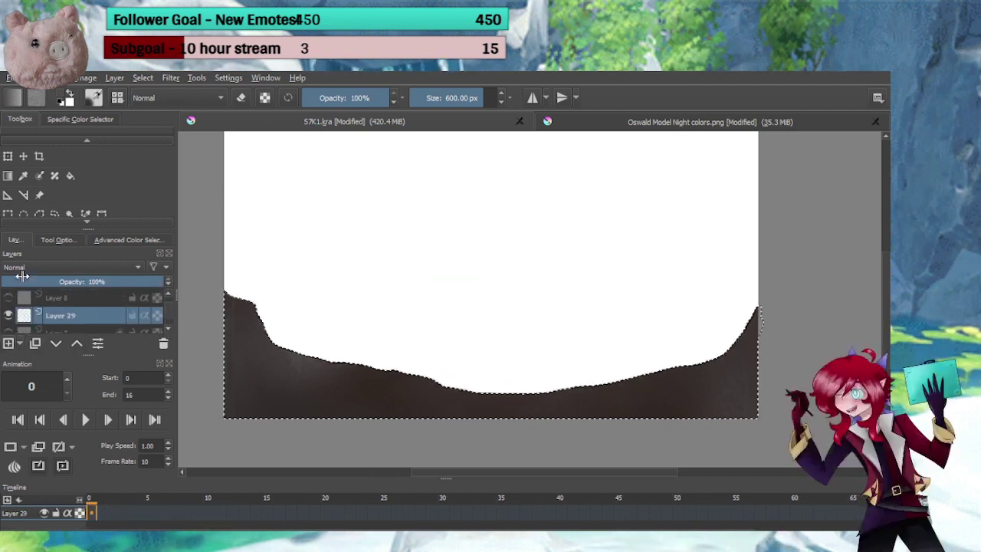
Clear the selection, cover the backdrop layer in dark grey at 309.86 px, save, and shade its lower centre black with a 600 px soft airbrush
key("b")
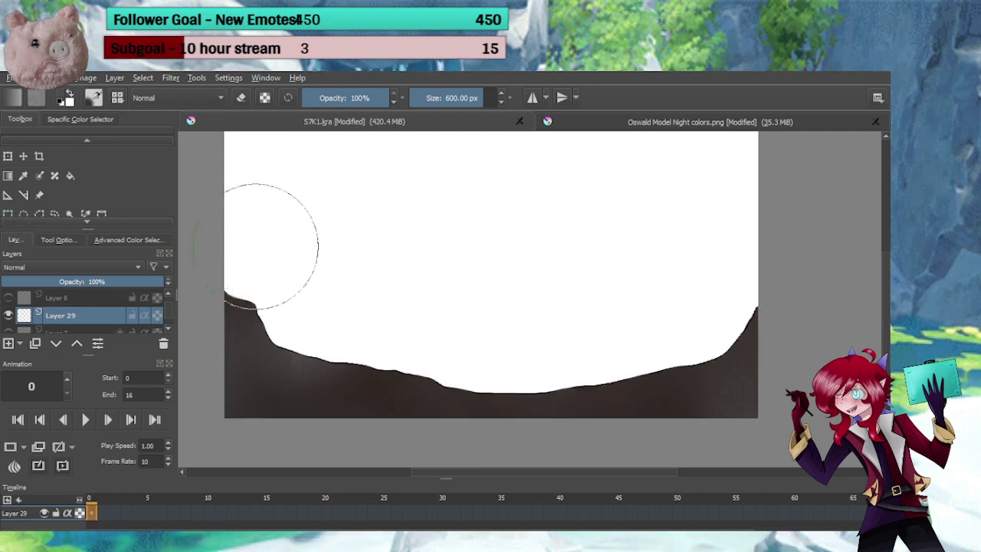
left_click_drag(383, 306, 381, 351)
left_click_drag(381, 265, 376, 314)
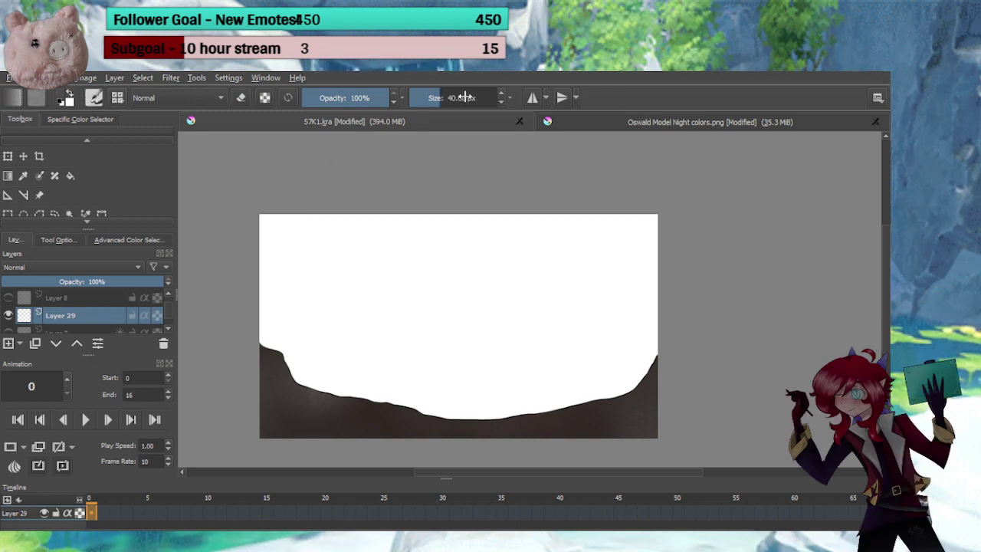
left_click_drag(257, 221, 419, 214)
left_click_drag(461, 101, 468, 99)
mouse_move(437, 224)
left_mouse_down()
mouse_move(663, 229)
mouse_move(221, 254)
mouse_move(420, 251)
mouse_move(680, 293)
mouse_move(661, 312)
mouse_move(407, 330)
mouse_move(272, 364)
mouse_move(503, 379)
mouse_move(708, 420)
mouse_move(365, 443)
mouse_move(568, 373)
left_mouse_up()
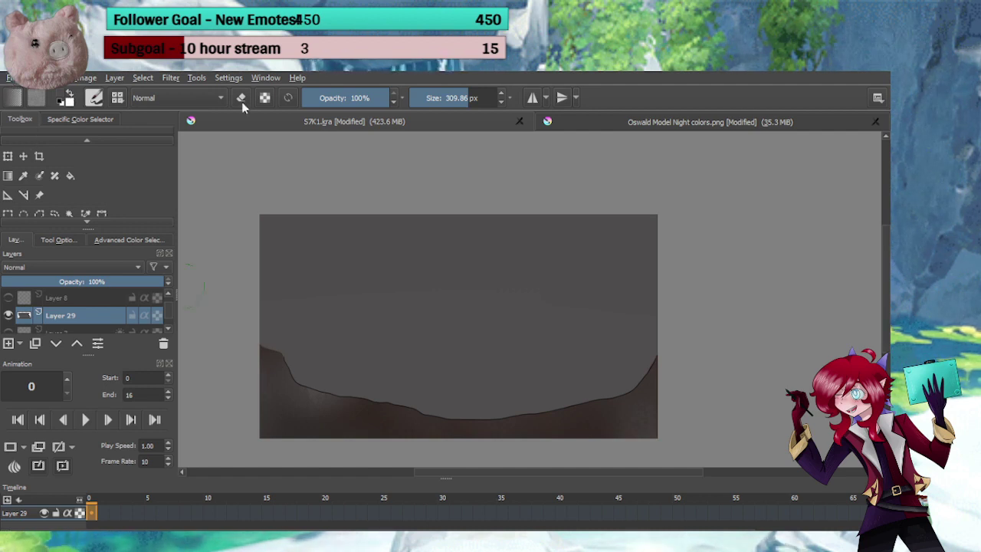
key("ctrl+s")
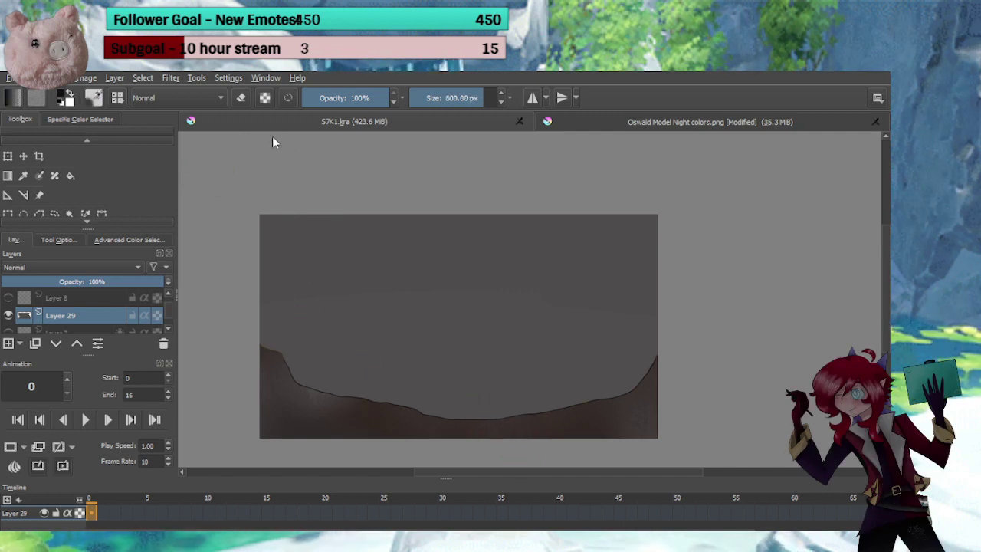
mouse_move(314, 407)
left_mouse_down()
mouse_move(278, 396)
mouse_move(311, 300)
mouse_move(281, 373)
mouse_move(366, 426)
mouse_move(517, 361)
mouse_move(531, 306)
mouse_move(315, 333)
mouse_move(379, 401)
mouse_move(555, 426)
mouse_move(574, 414)
mouse_move(490, 382)
mouse_move(529, 411)
mouse_move(328, 355)
mouse_move(389, 435)
mouse_move(474, 442)
mouse_move(598, 333)
mouse_move(475, 254)
mouse_move(324, 350)
mouse_move(639, 352)
mouse_move(379, 201)
mouse_move(345, 352)
mouse_move(612, 379)
mouse_move(629, 331)
mouse_move(305, 312)
mouse_move(336, 387)
mouse_move(566, 412)
mouse_move(603, 375)
mouse_move(451, 337)
mouse_move(347, 353)
mouse_move(424, 423)
mouse_move(518, 437)
mouse_move(400, 431)
mouse_move(513, 458)
mouse_move(540, 379)
mouse_move(295, 426)
mouse_move(475, 370)
mouse_move(442, 380)
mouse_move(385, 359)
mouse_move(628, 410)
mouse_move(437, 377)
mouse_move(512, 357)
mouse_move(653, 409)
mouse_move(653, 392)
mouse_move(292, 364)
mouse_move(247, 384)
mouse_move(268, 294)
left_mouse_up()
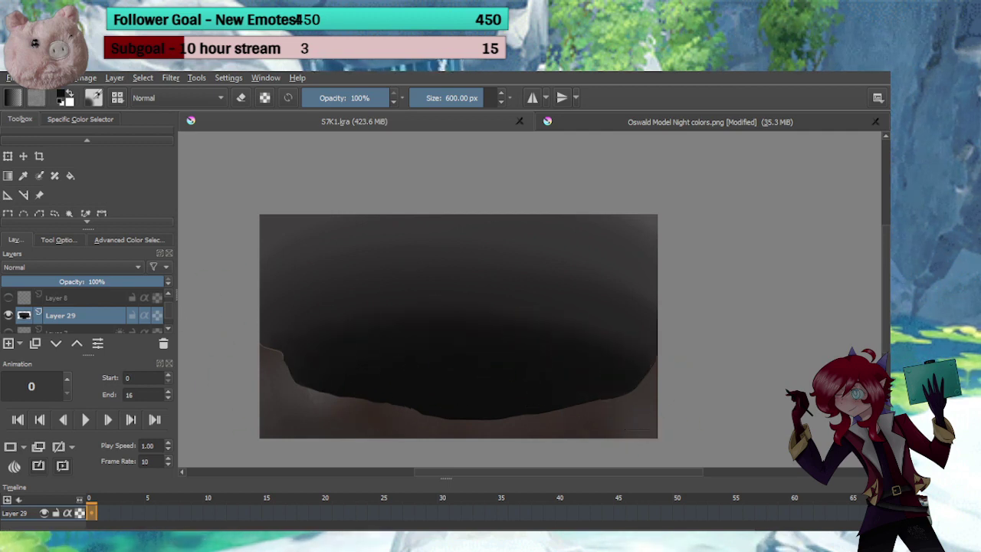
Add a layer just below Front in the Layer 26 group and airbrush a black vignette around the canvas edges at 600 px
left_click(169, 292)
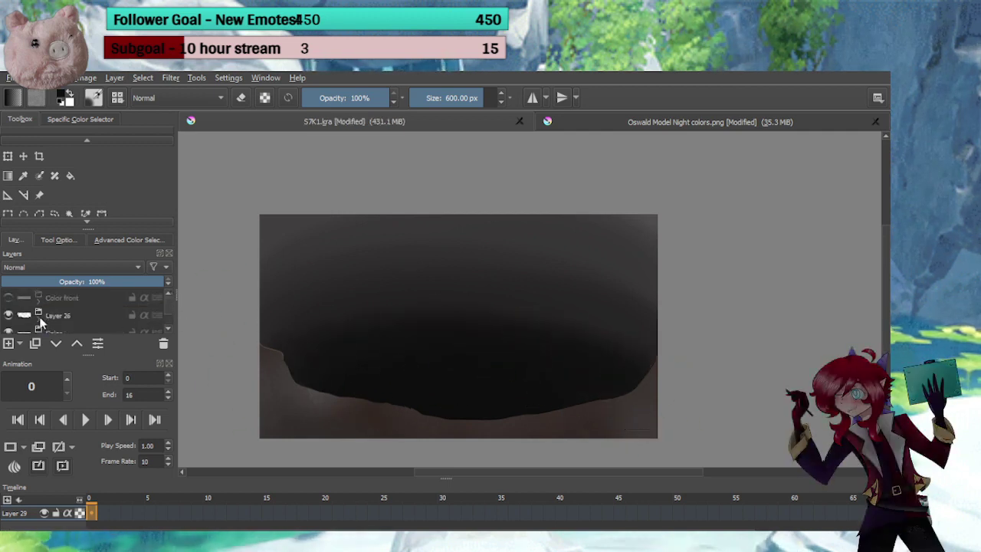
scroll(168, 333, "down", 2)
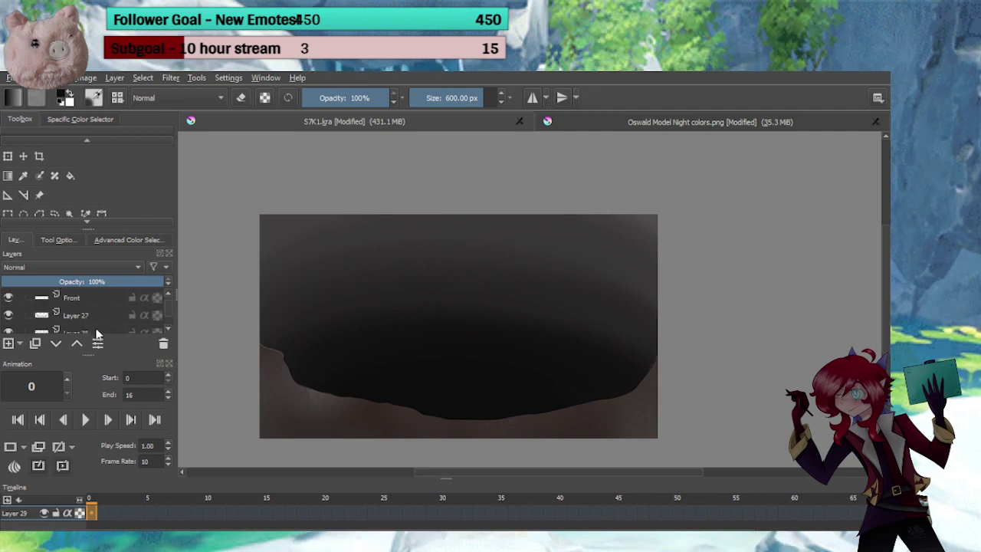
left_click(106, 331)
scroll(170, 298, "up", 2)
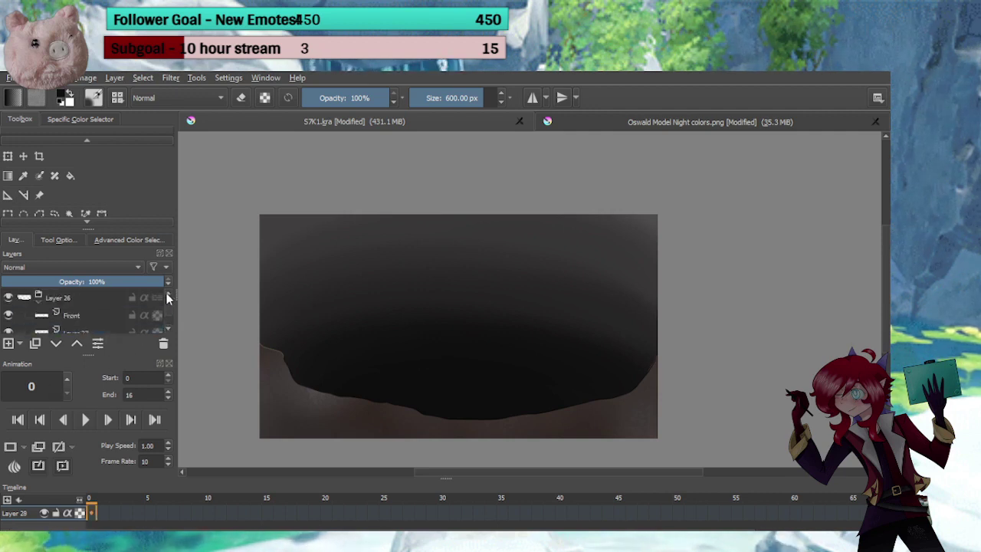
left_click(78, 320)
left_click(81, 331)
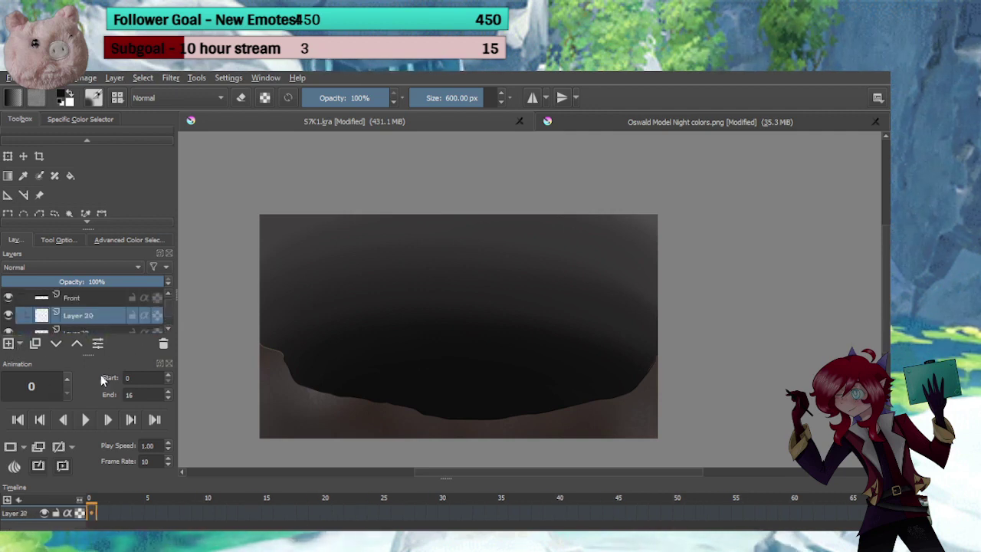
left_click_drag(268, 422, 239, 375)
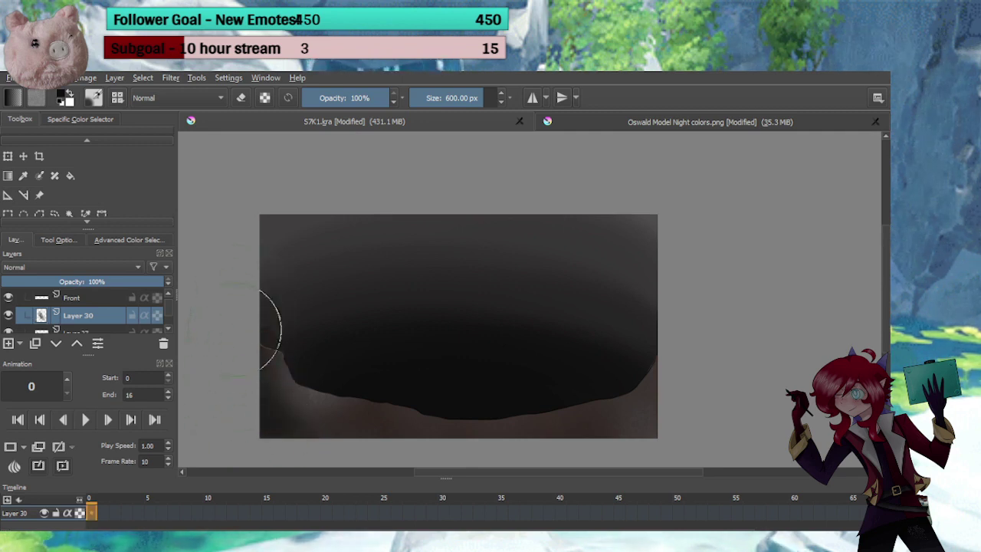
left_click_drag(662, 331, 615, 476)
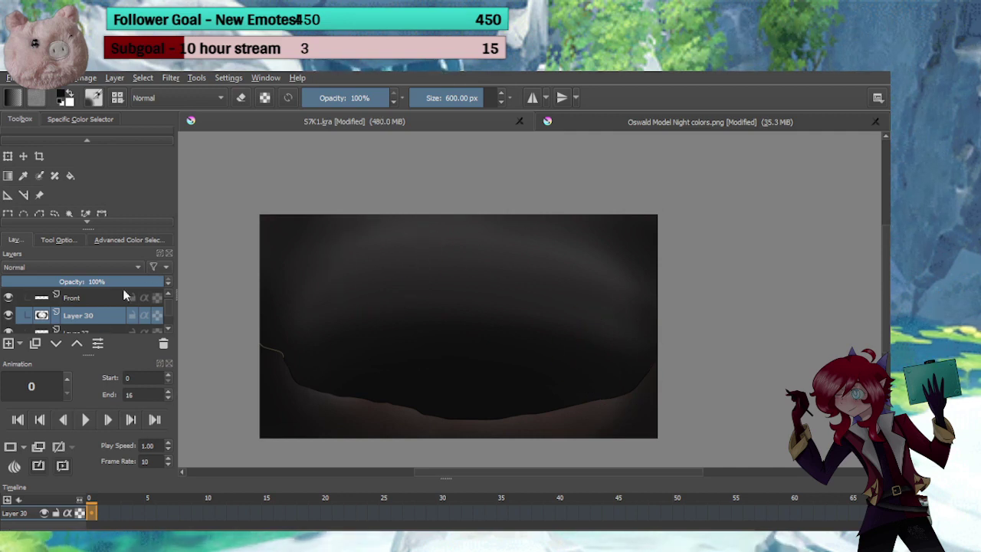
Make the Color front group visible and play the animation to check the character against the scene
scroll(168, 302, "up", 2)
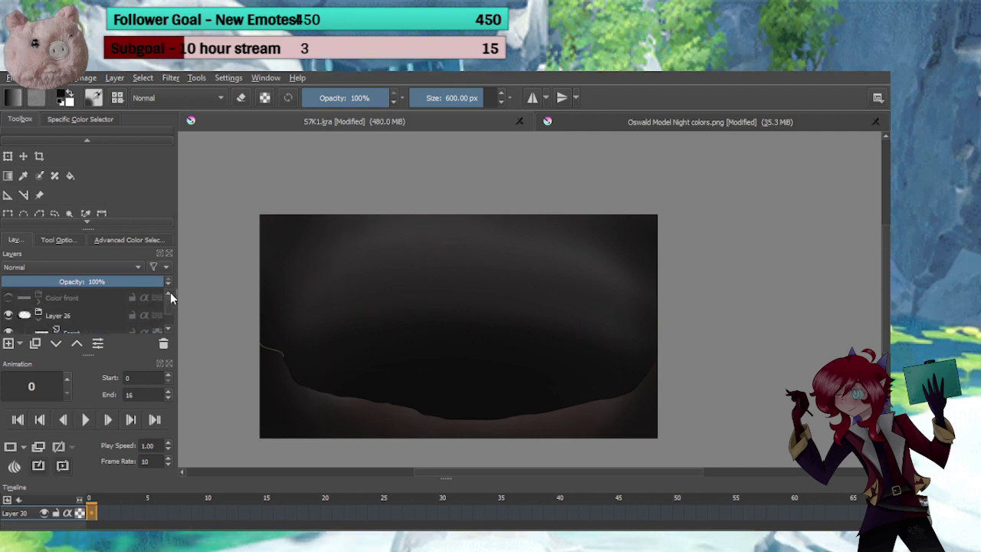
left_click(9, 298)
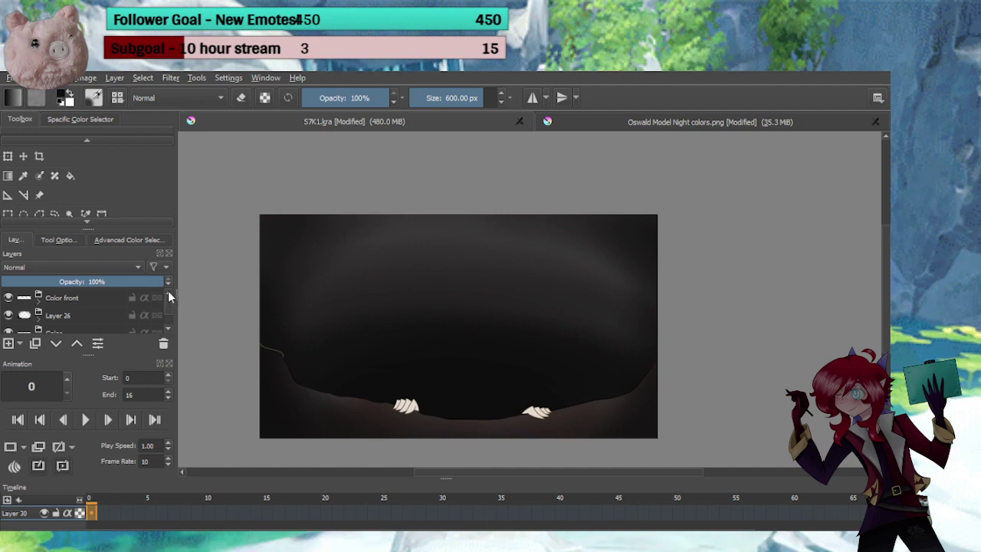
left_click(167, 328)
left_click(168, 329)
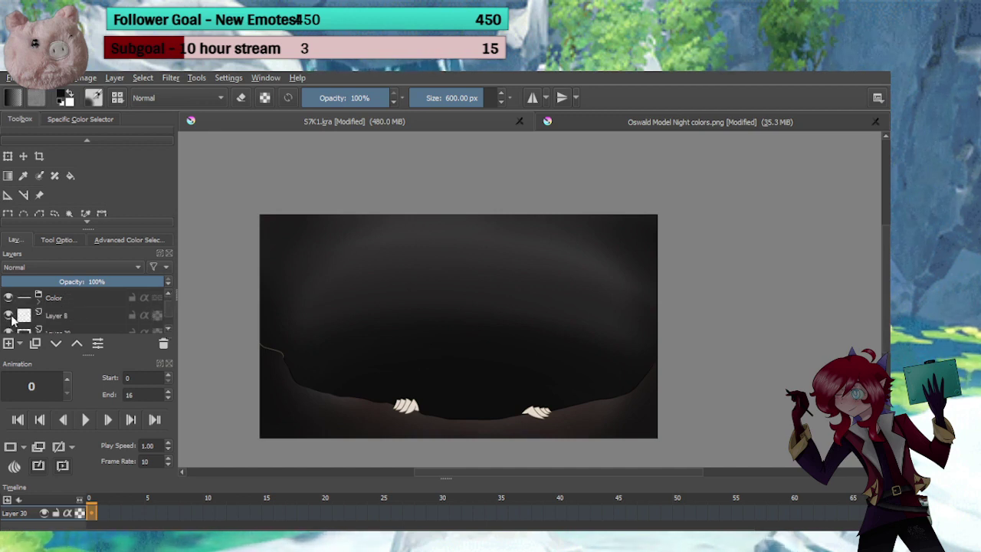
scroll(168, 328, "down", 3)
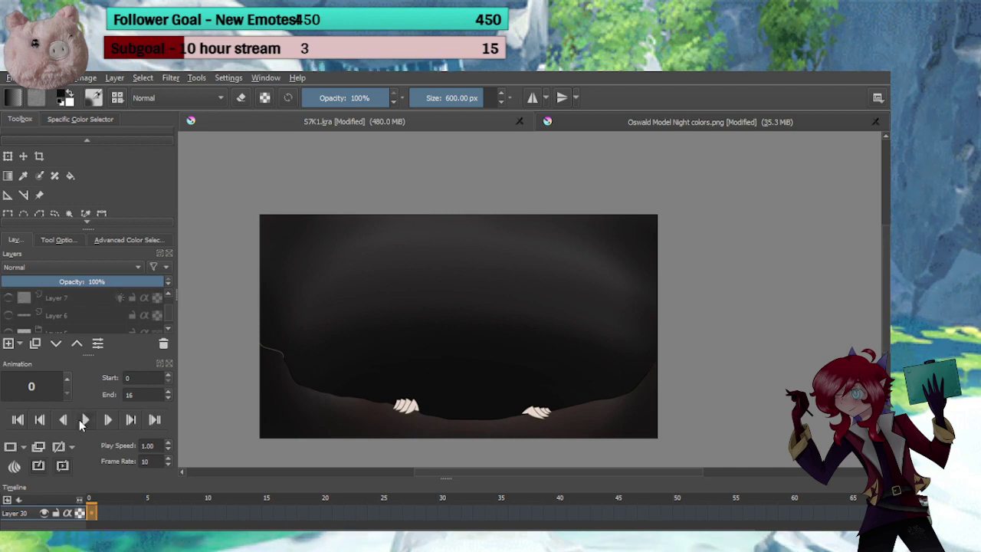
key("space")
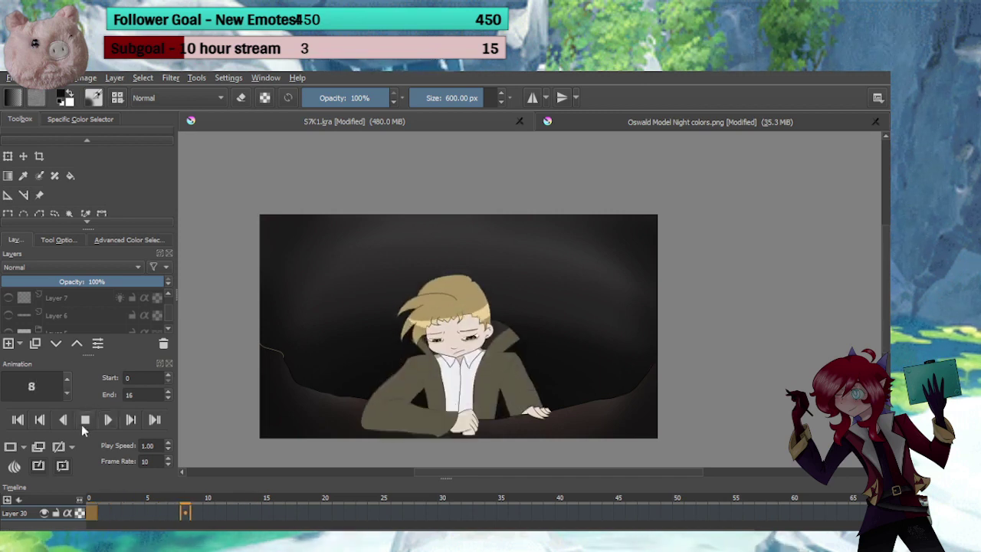
left_click(85, 419)
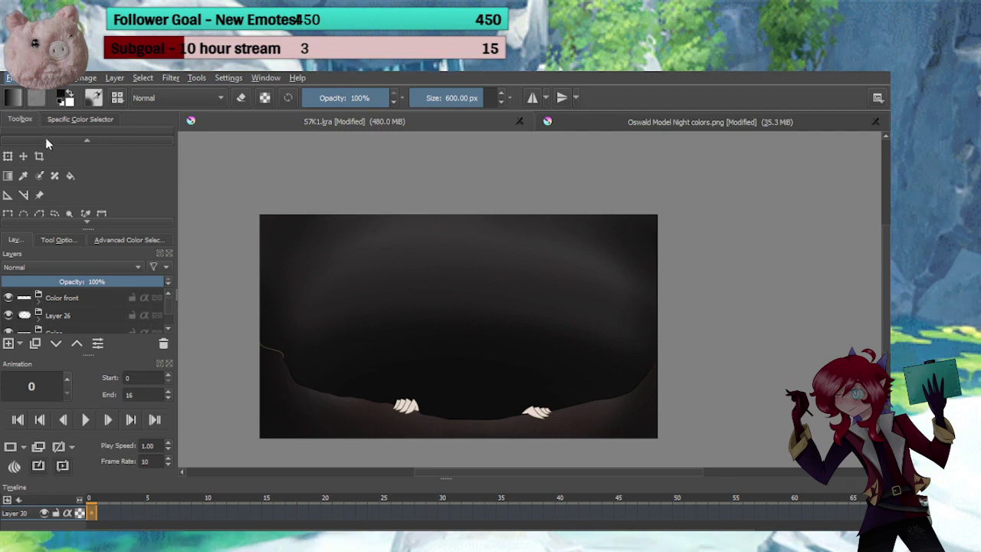
Add a layer above the Color front group and airbrush a dark shadow over the ground and hands at 600 px
left_click(79, 299)
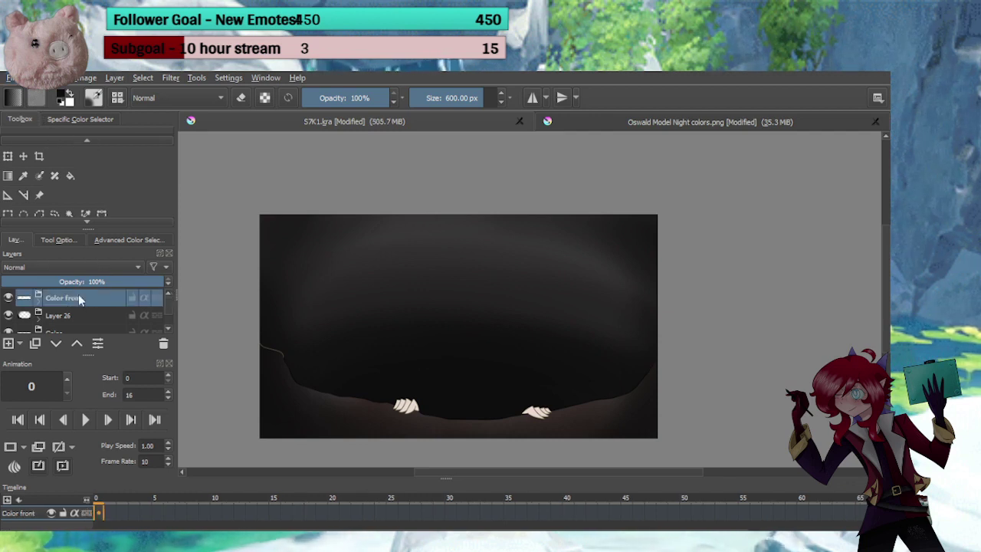
left_click(11, 345)
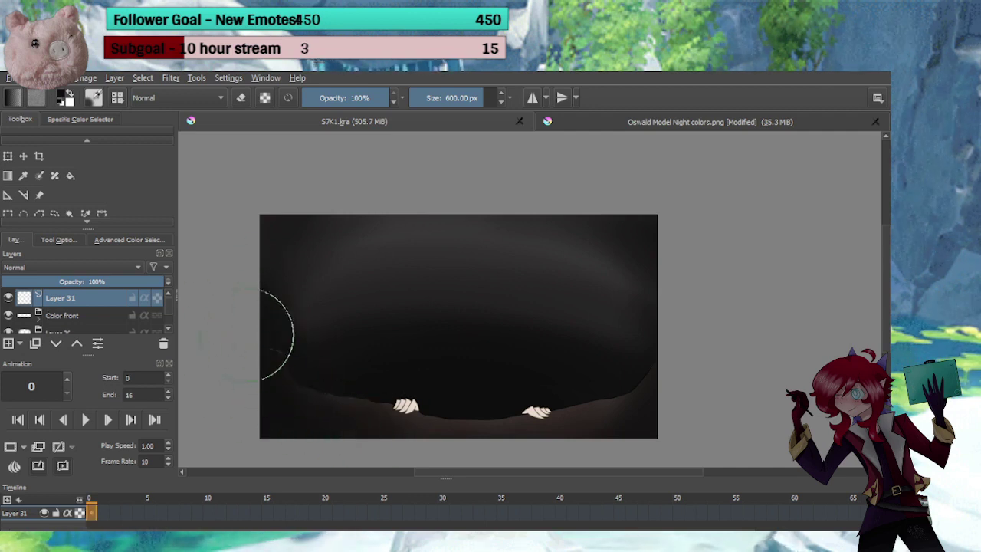
mouse_move(253, 314)
left_mouse_down()
mouse_move(308, 426)
mouse_move(278, 404)
mouse_move(416, 445)
mouse_move(260, 341)
mouse_move(431, 431)
mouse_move(323, 390)
mouse_move(574, 419)
mouse_move(347, 413)
mouse_move(661, 397)
mouse_move(584, 434)
mouse_move(650, 375)
mouse_move(567, 437)
left_mouse_up()
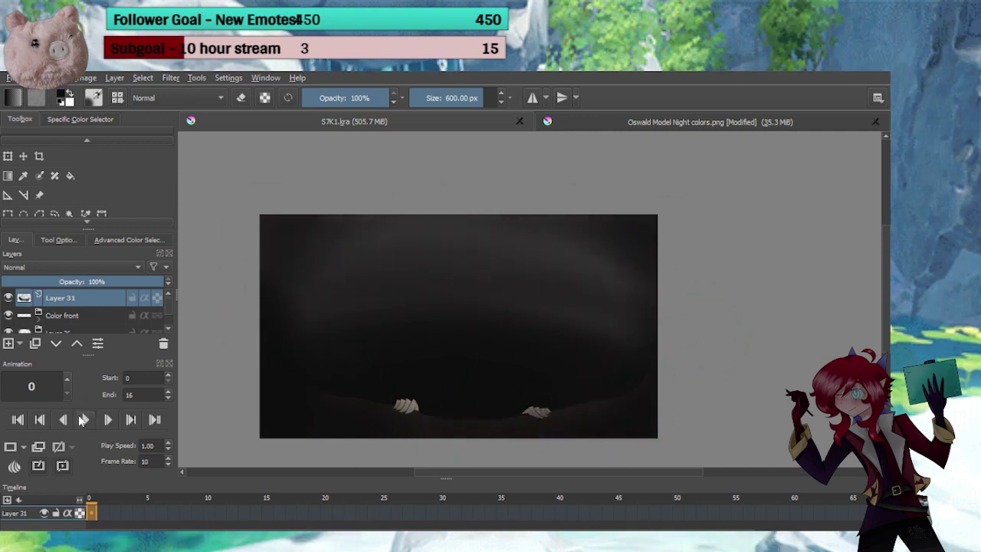
Play the animation back twice to check the shadow over the character, enlarging the canvas view between playbacks
left_click(85, 419)
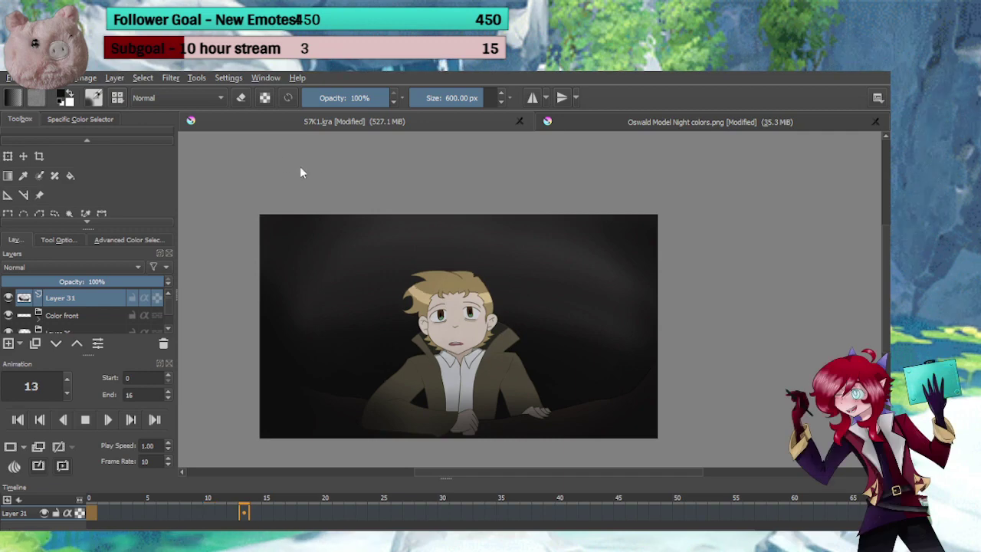
key("/")
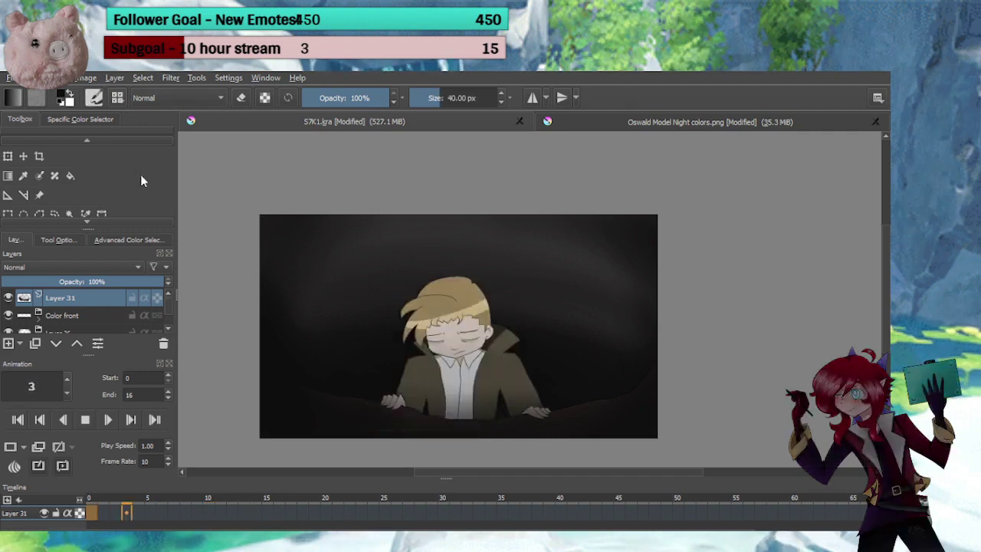
left_click(86, 420)
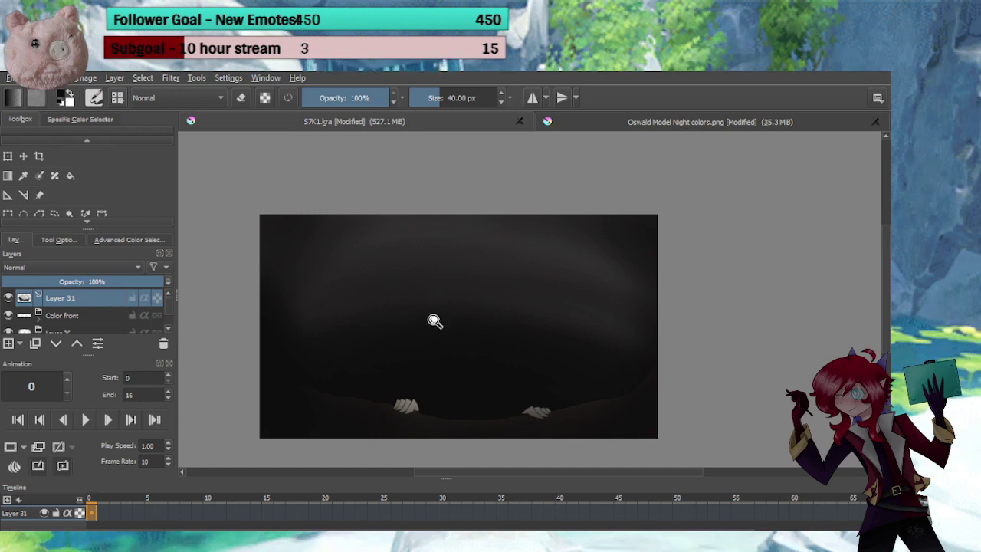
left_click_drag(435, 320, 460, 282)
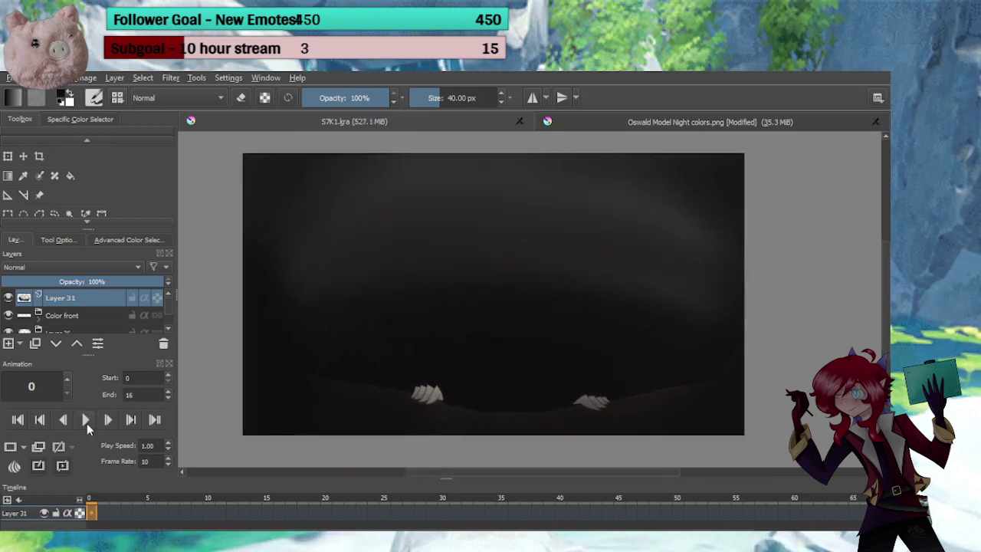
left_click(87, 422)
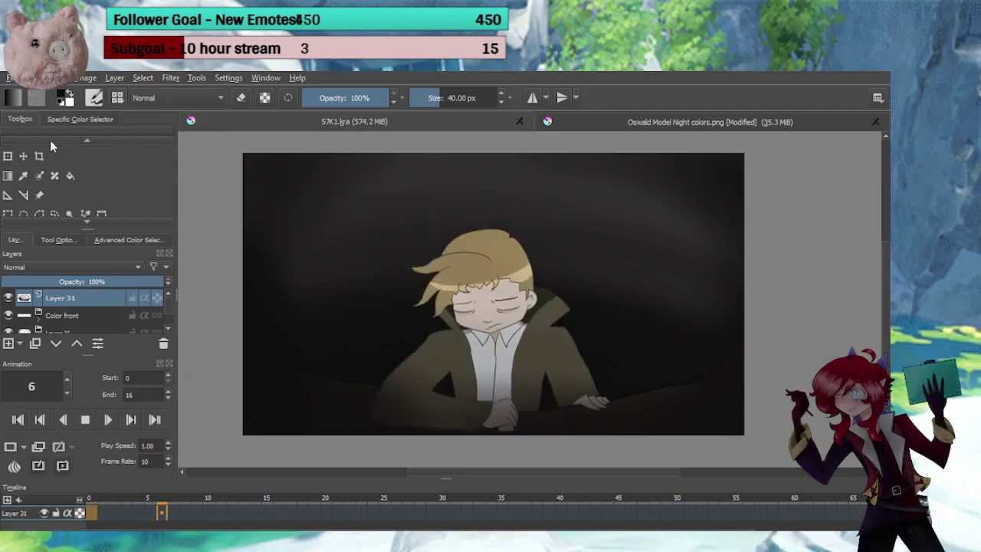
left_click(86, 420)
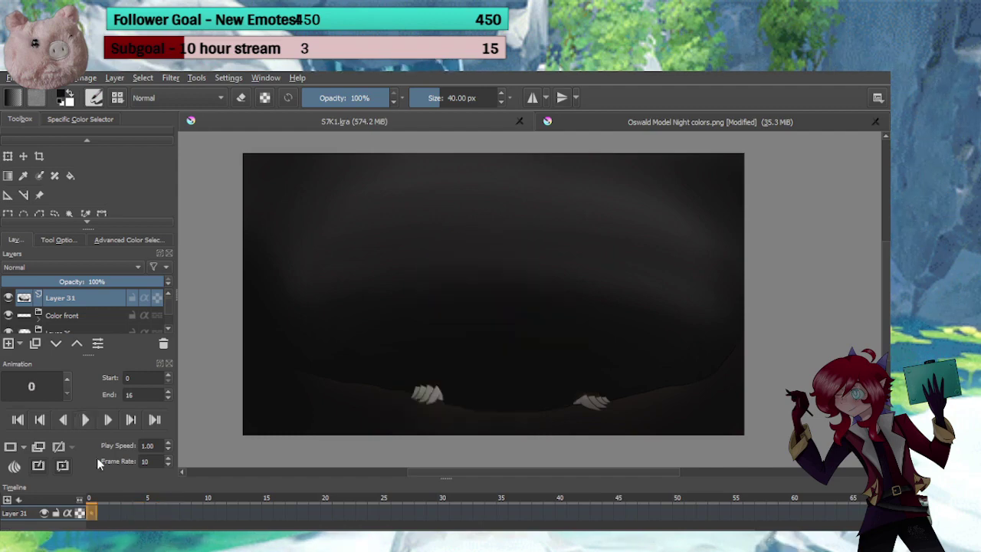